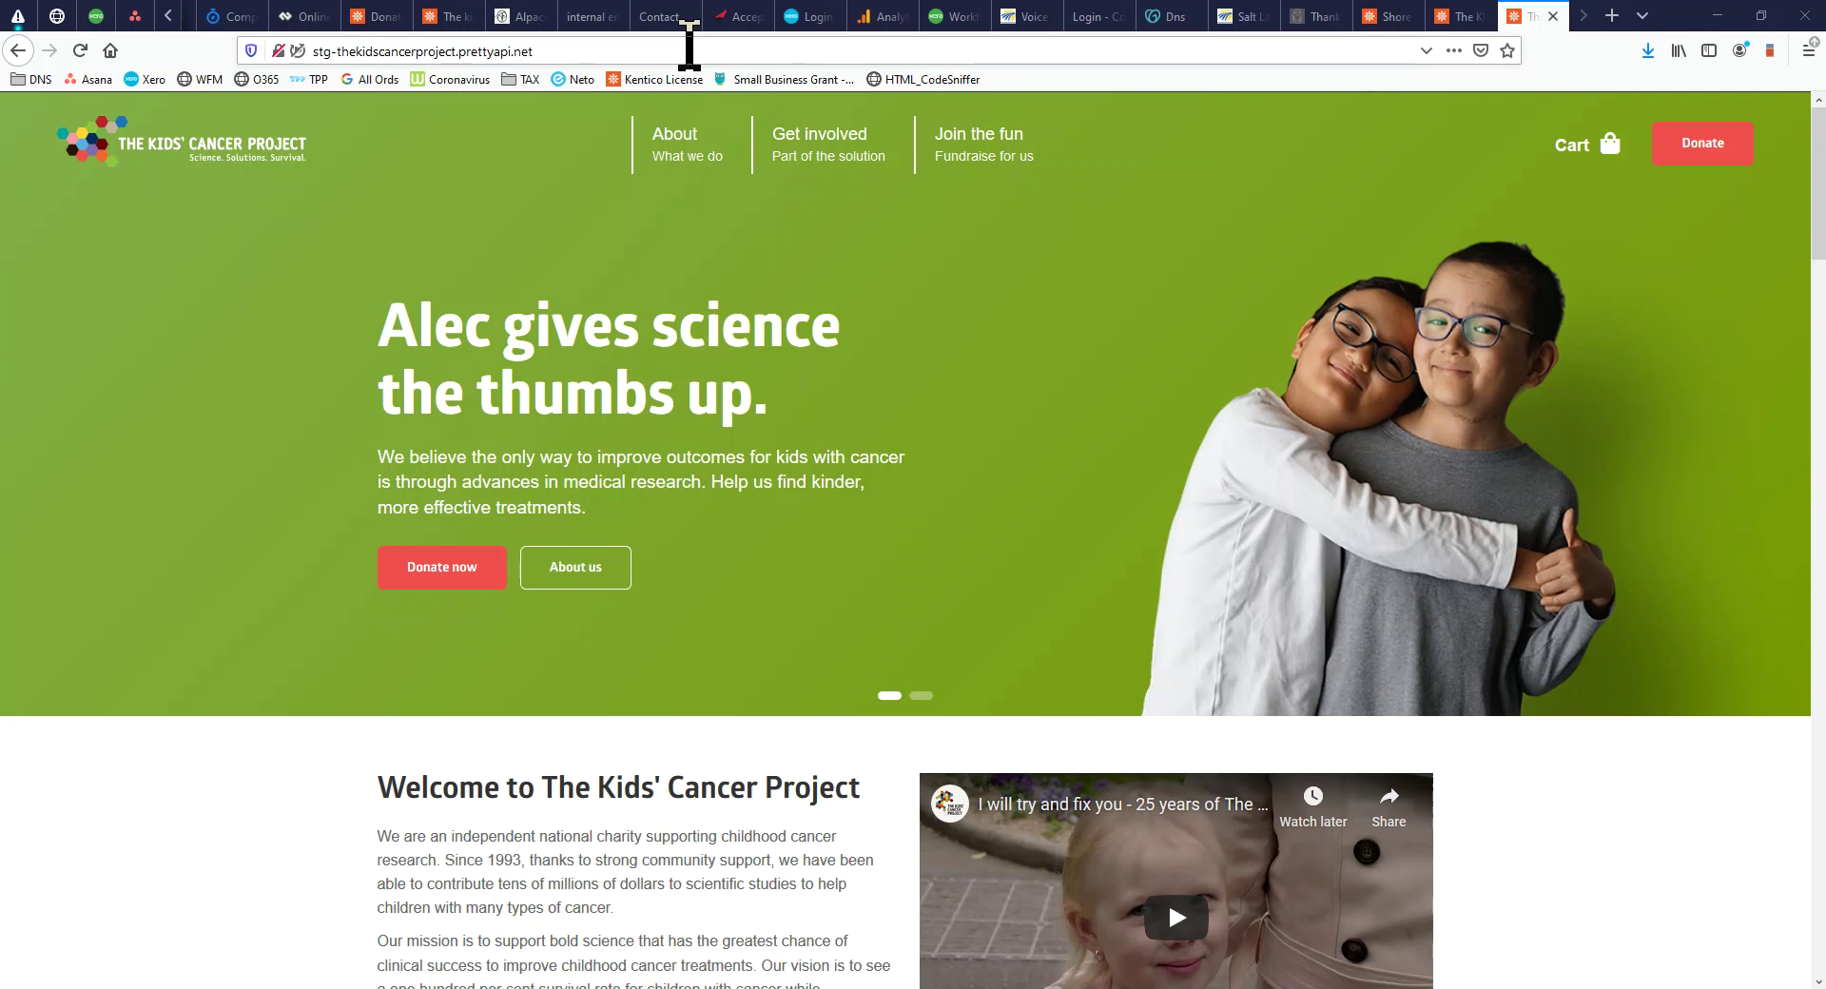
Append /admin to the site's URL to load the Kentico logon page
{"action": "left_click", "coordinate": [691, 47]}
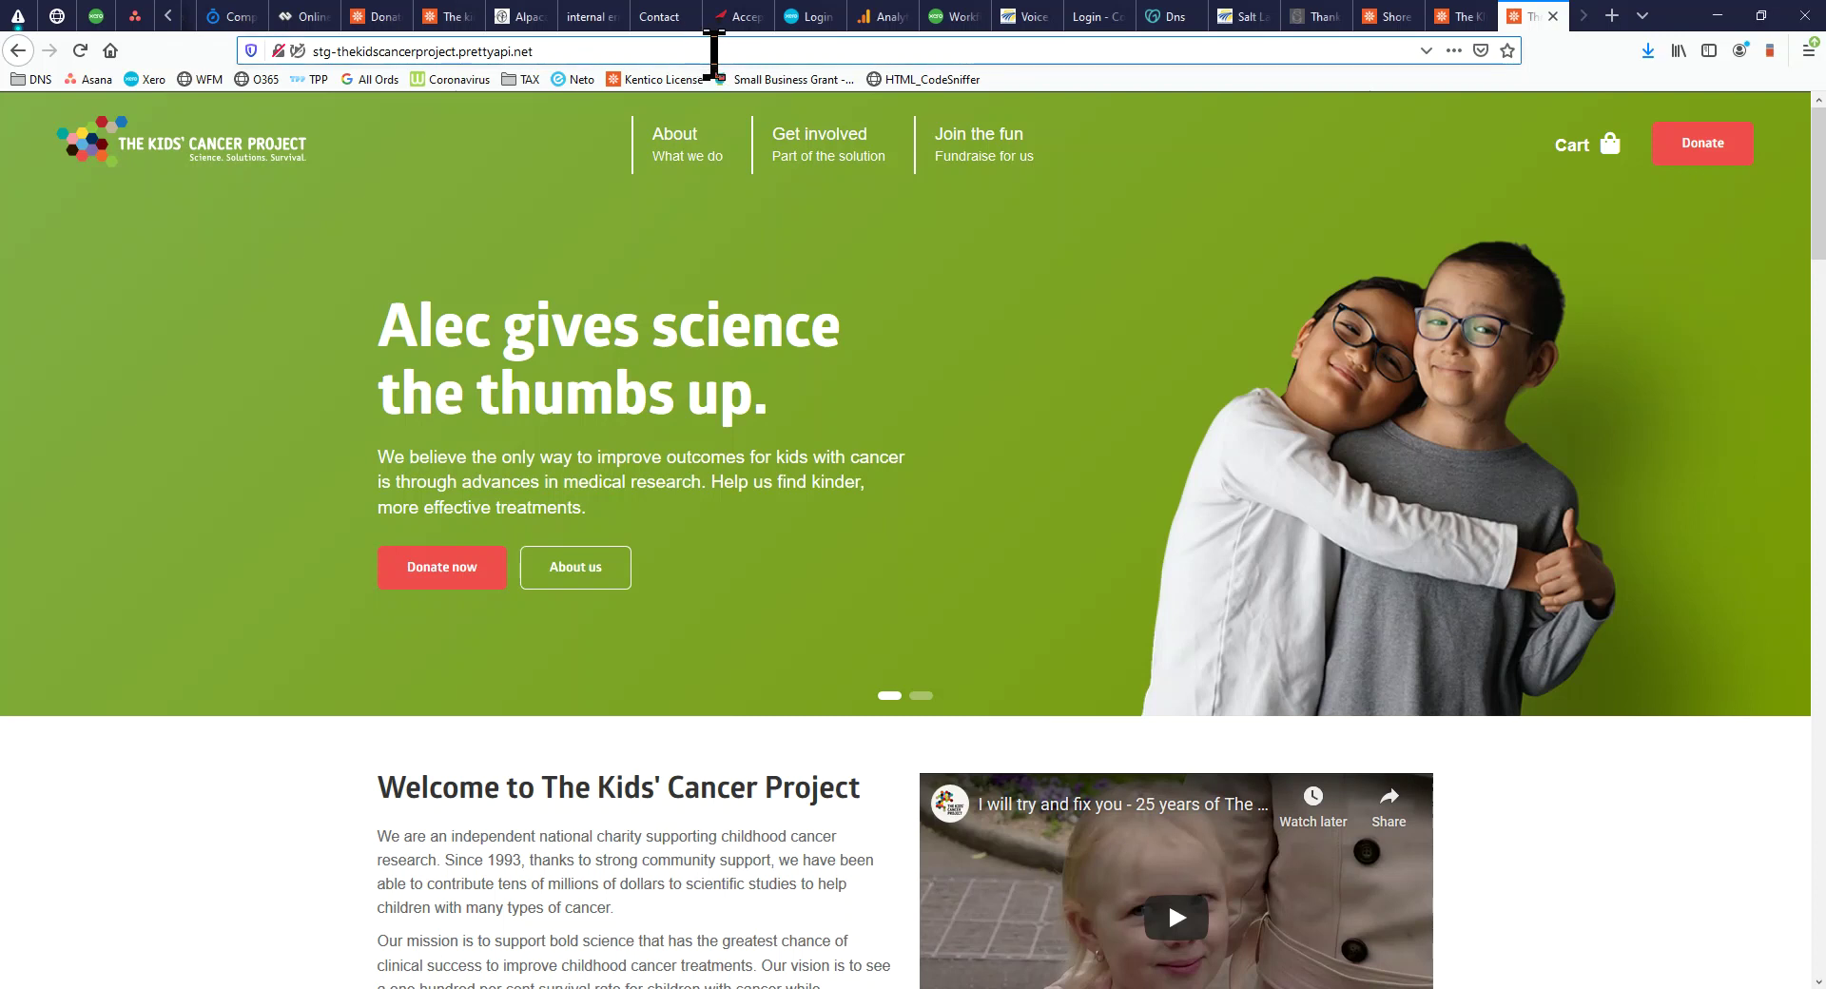
{"action": "type", "text": "/admin/"}
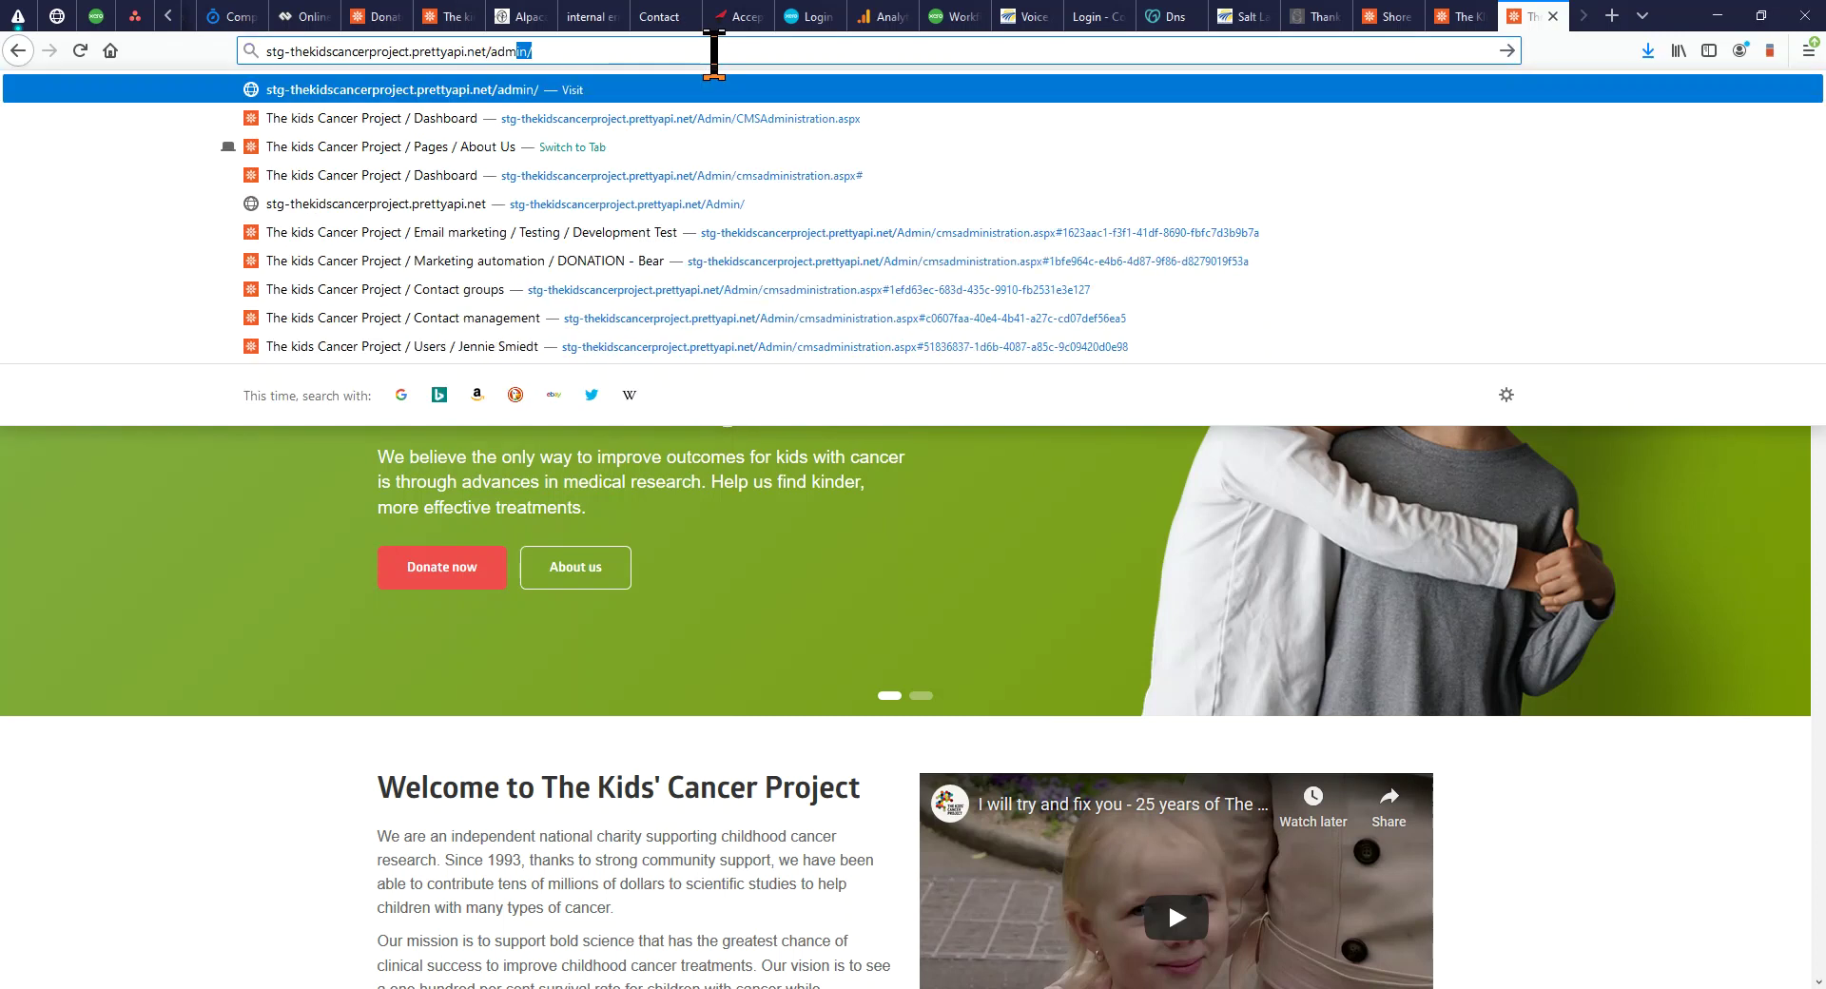
{"action": "key", "text": "Return"}
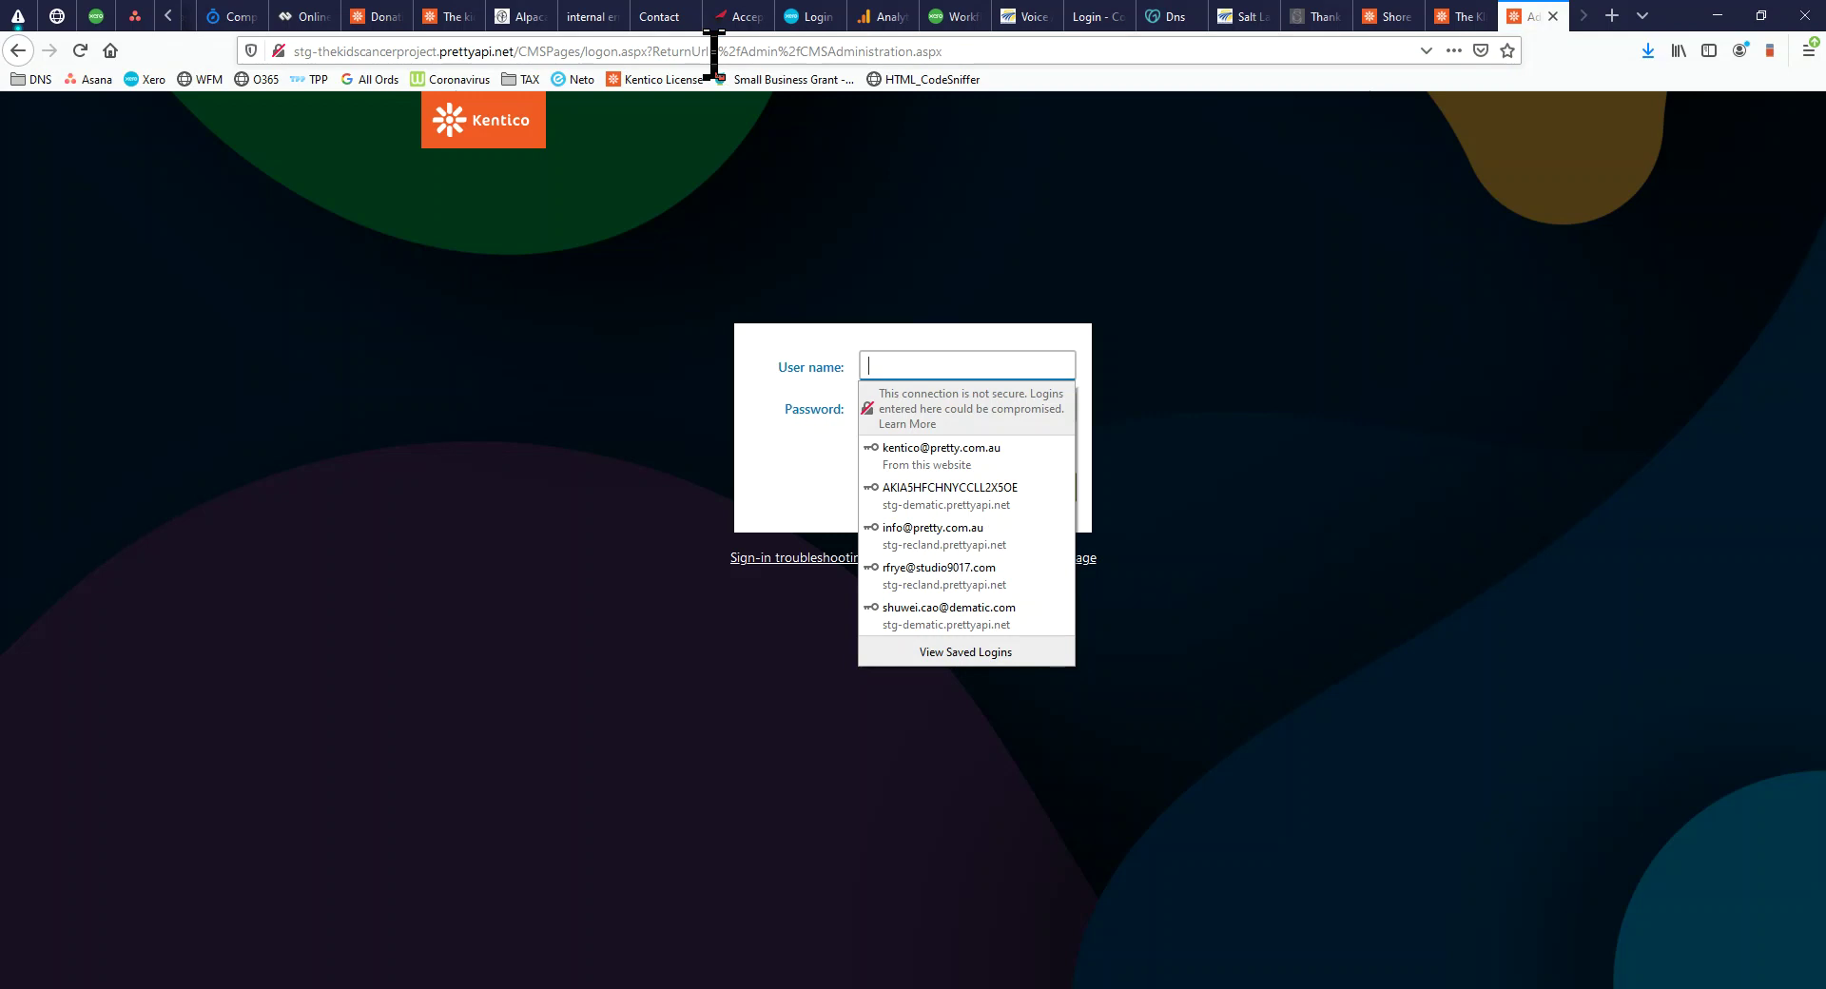
Sign in with the saved admin login, toggle dashboard edit mode, and open Pages
{"action": "left_click", "coordinate": [990, 456]}
{"action": "left_click", "coordinate": [990, 489]}
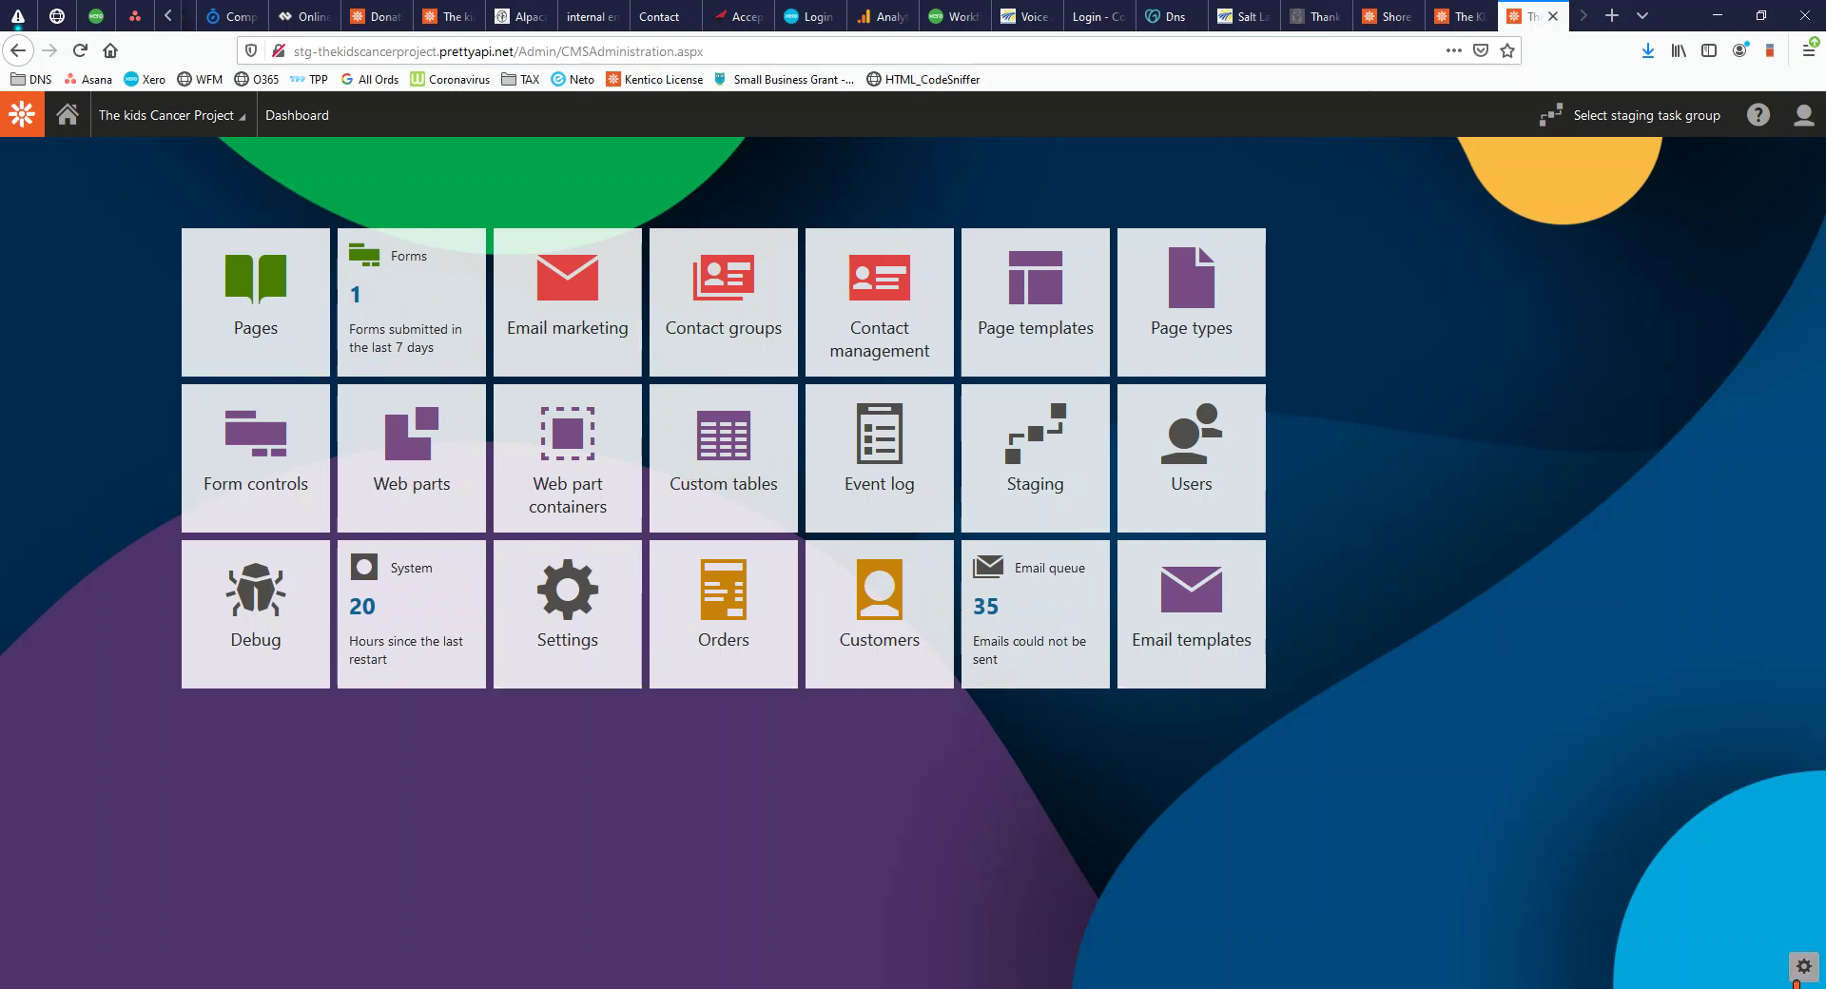
{"action": "left_click", "coordinate": [1801, 970]}
{"action": "left_click", "coordinate": [253, 767]}
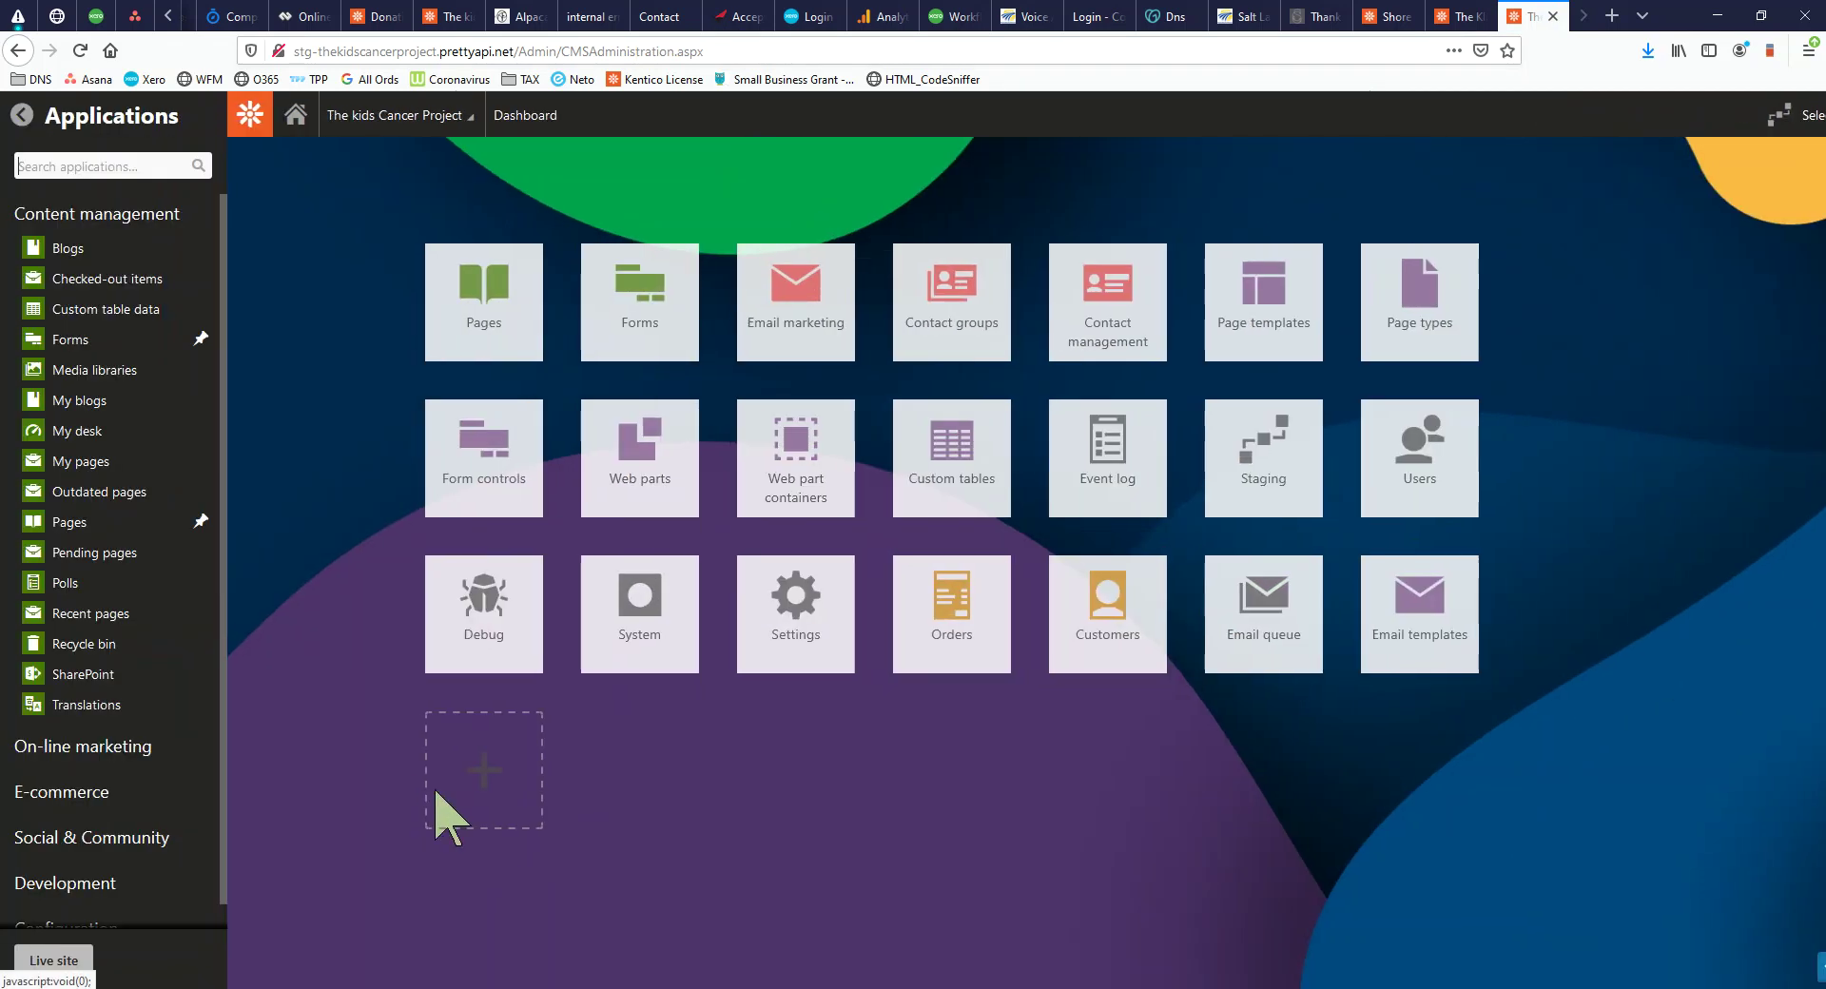
{"action": "left_click", "coordinate": [560, 688]}
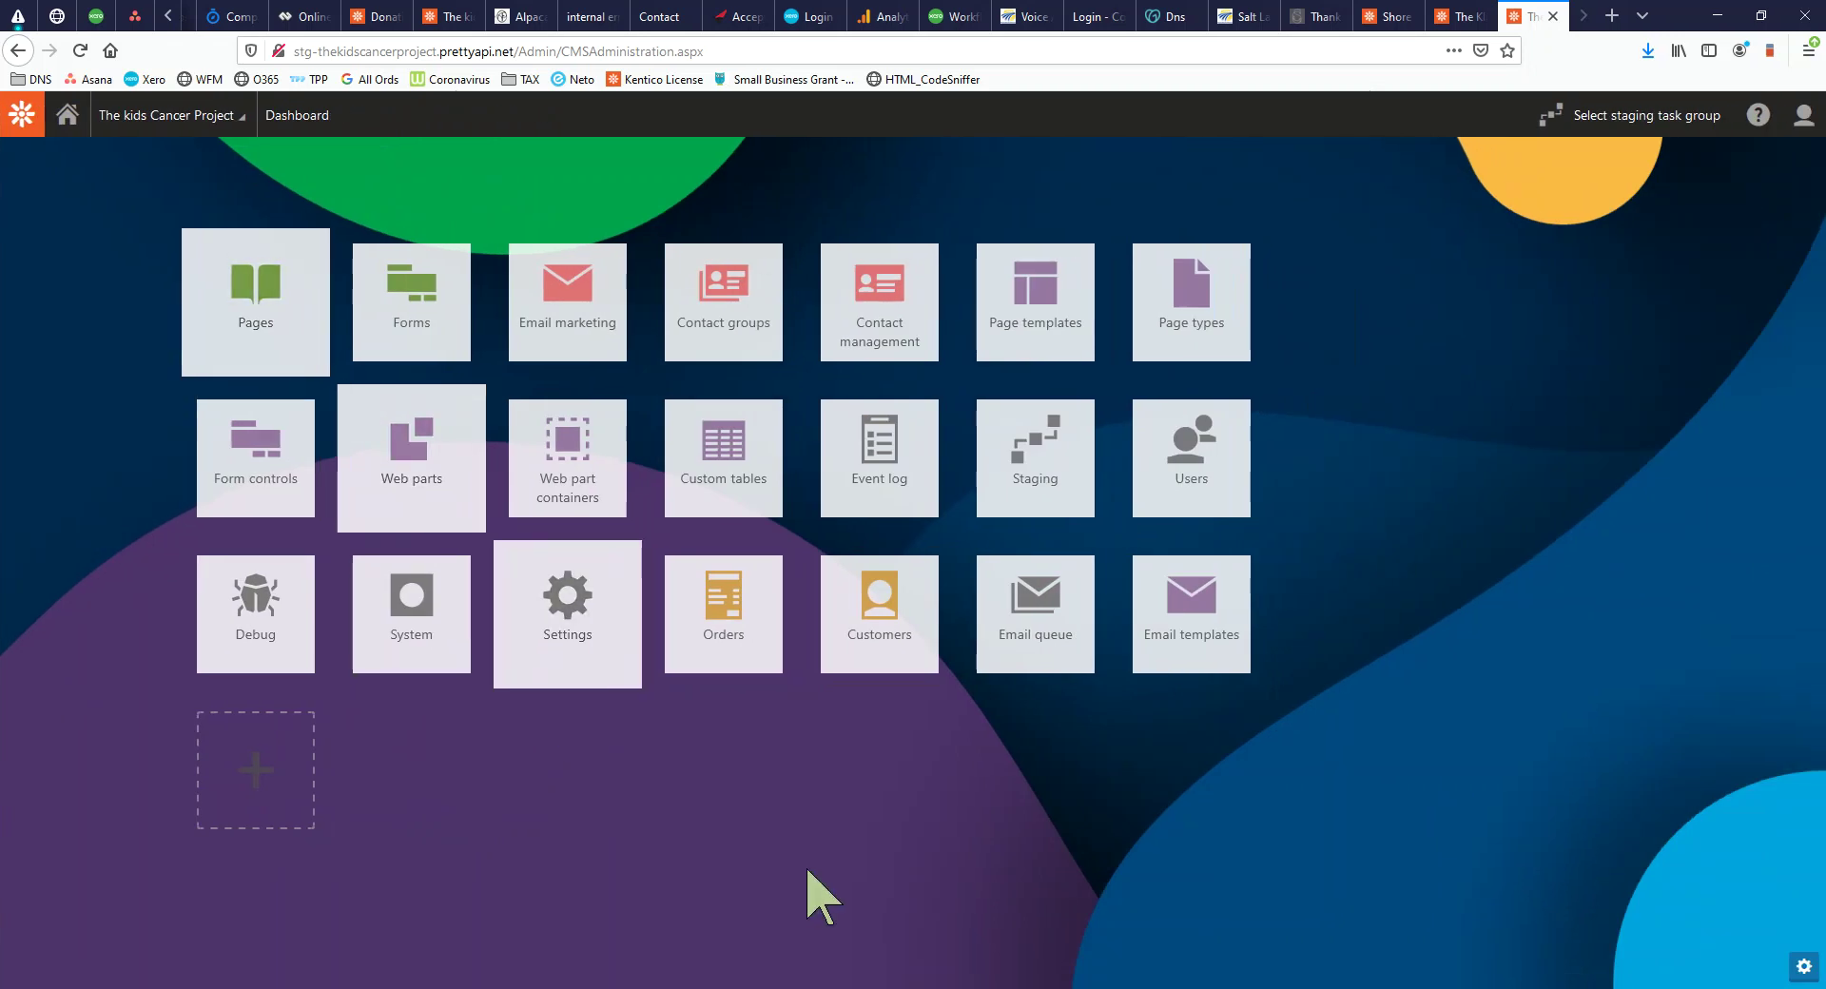
{"action": "left_click", "coordinate": [1803, 968]}
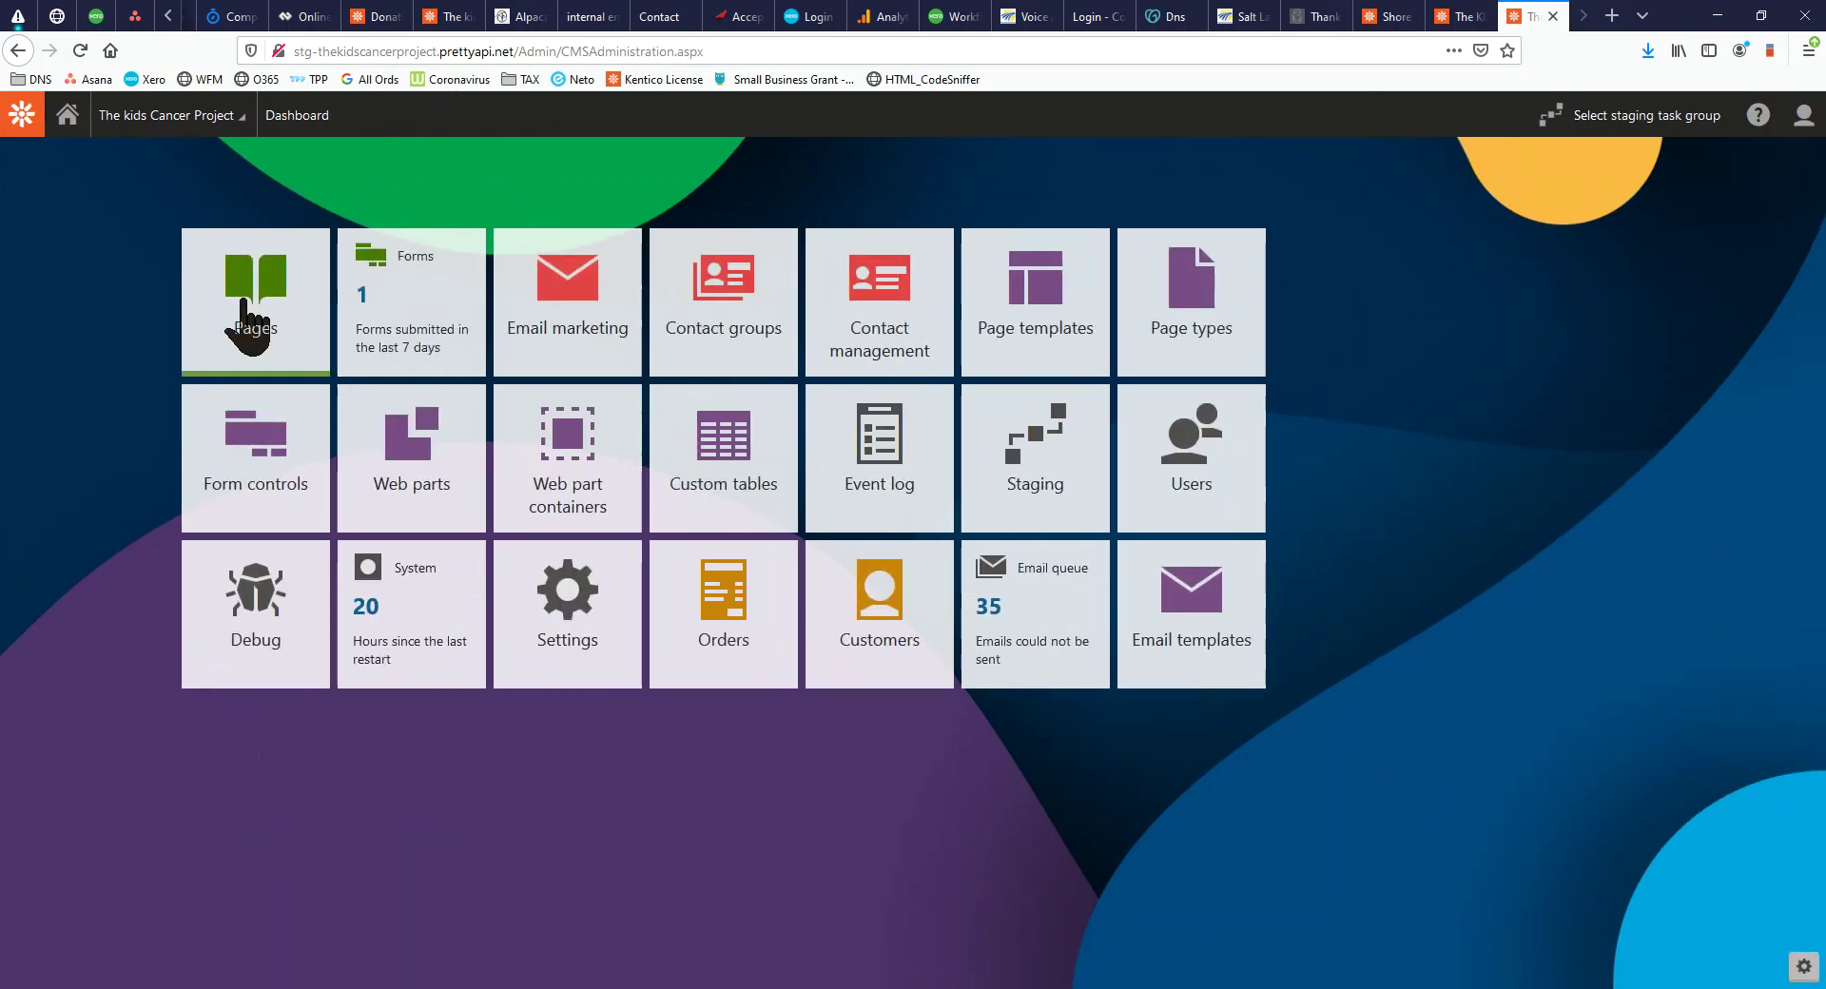
{"action": "left_click", "coordinate": [257, 307]}
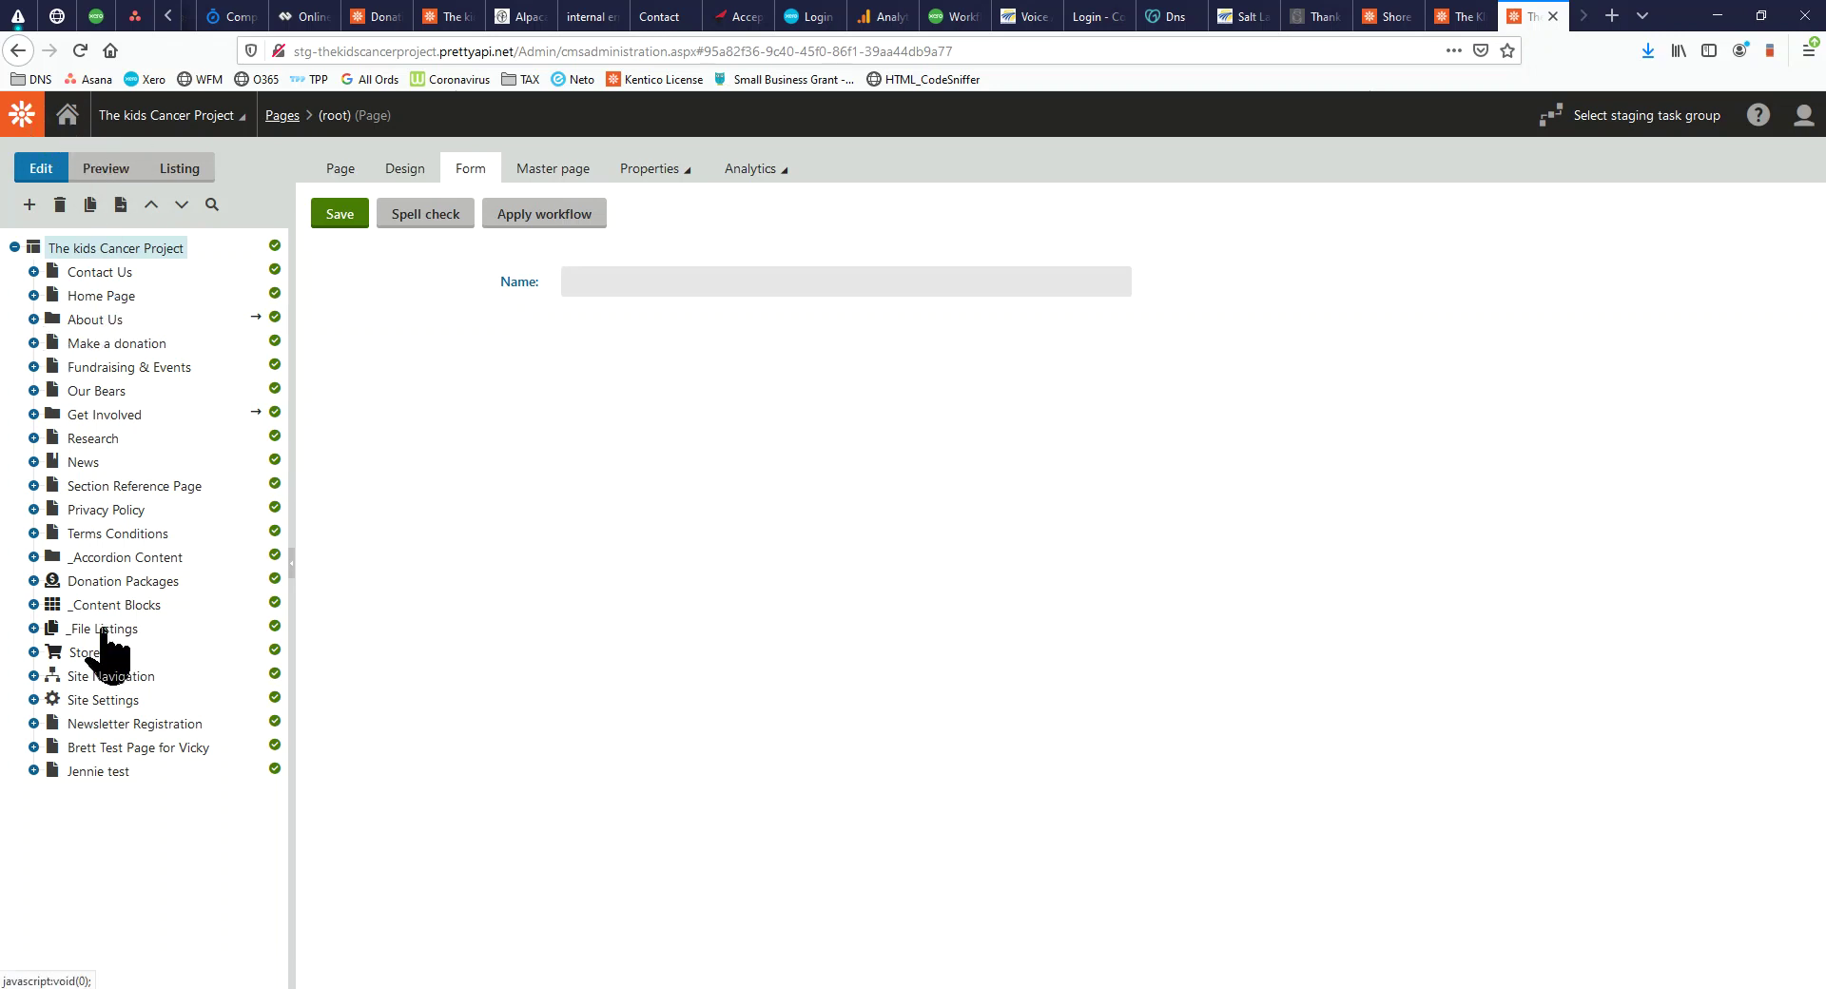
Open the Superkids Superheroes 2019 post under News > December 2019 and maximize the private browser window
{"action": "left_click", "coordinate": [33, 462]}
{"action": "left_click", "coordinate": [52, 510]}
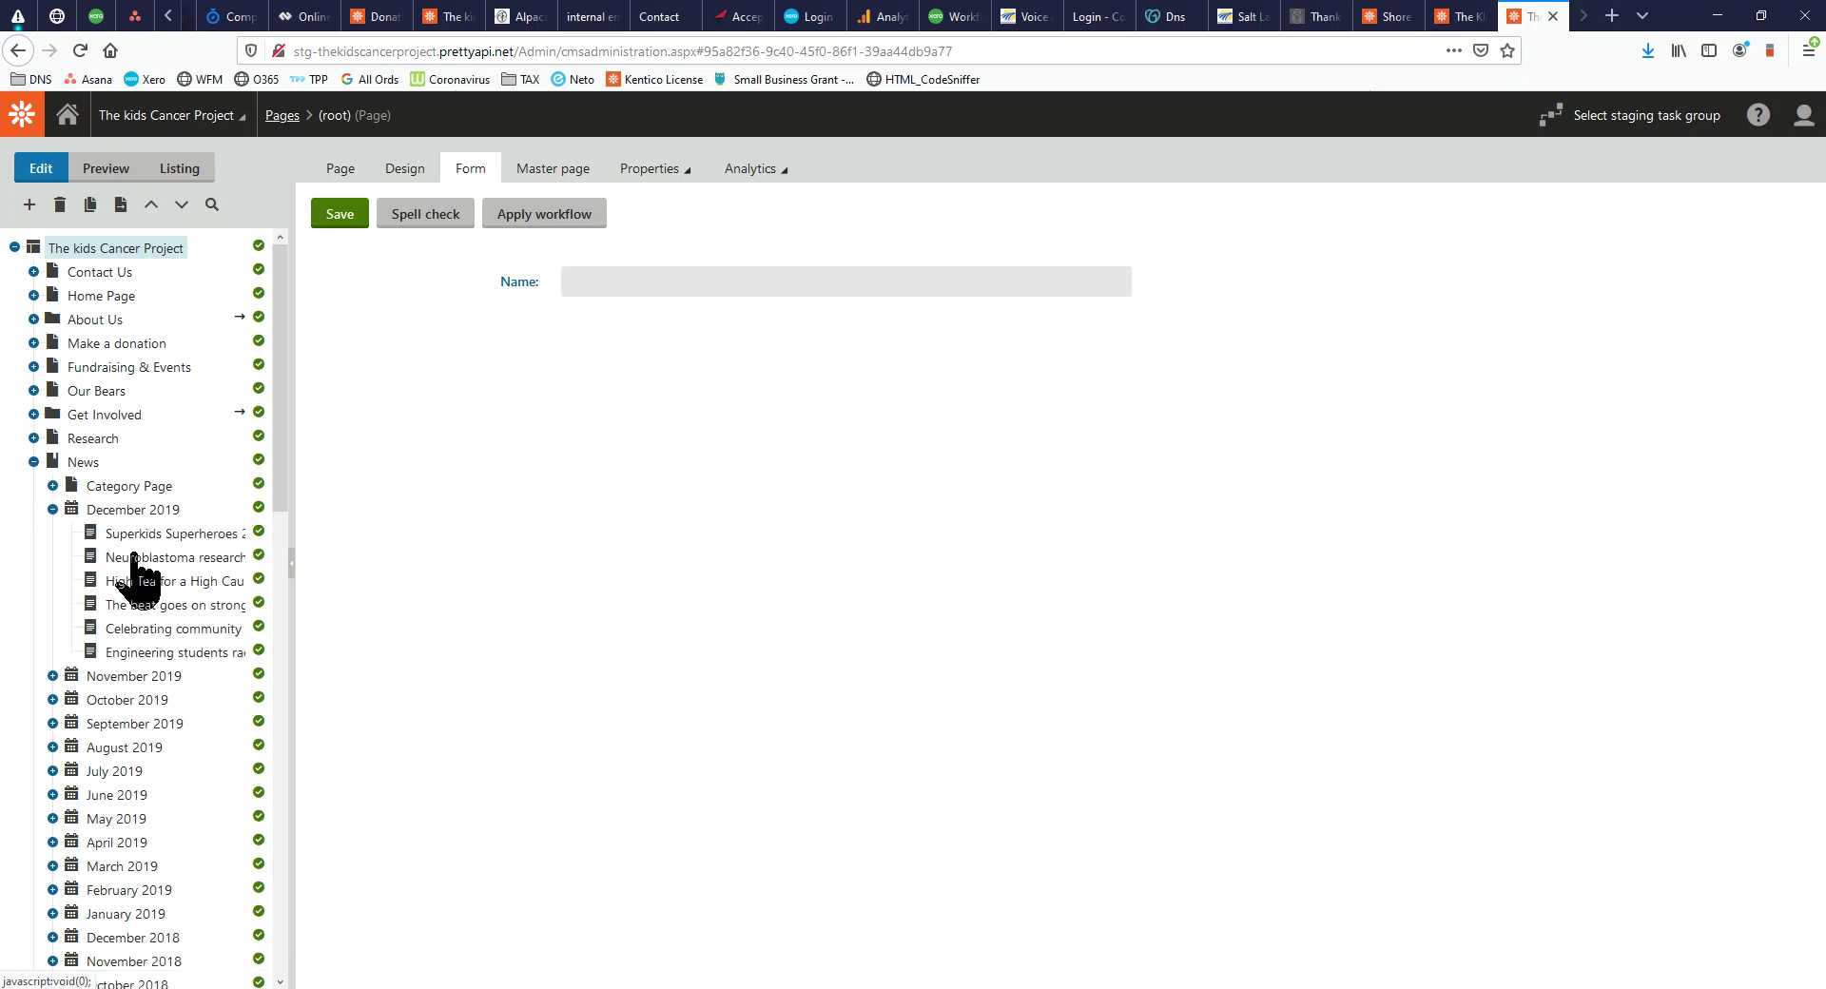
{"action": "left_click", "coordinate": [107, 533]}
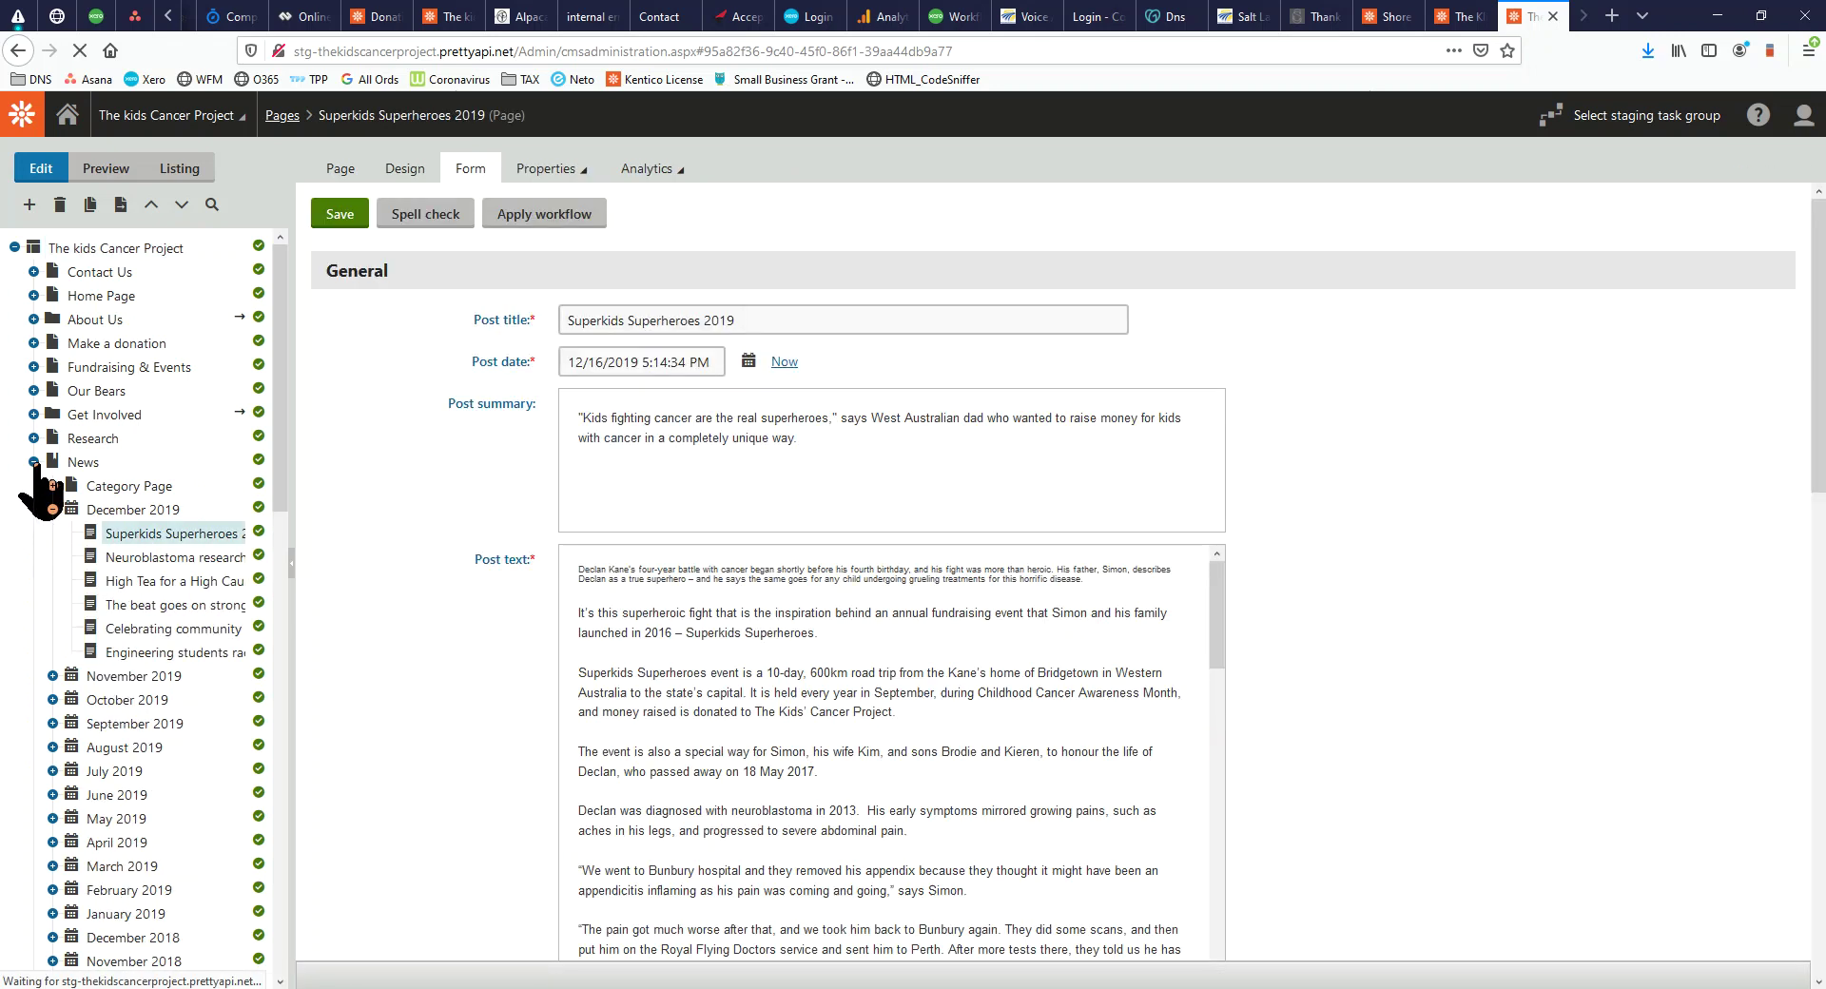
{"action": "left_click", "coordinate": [33, 463]}
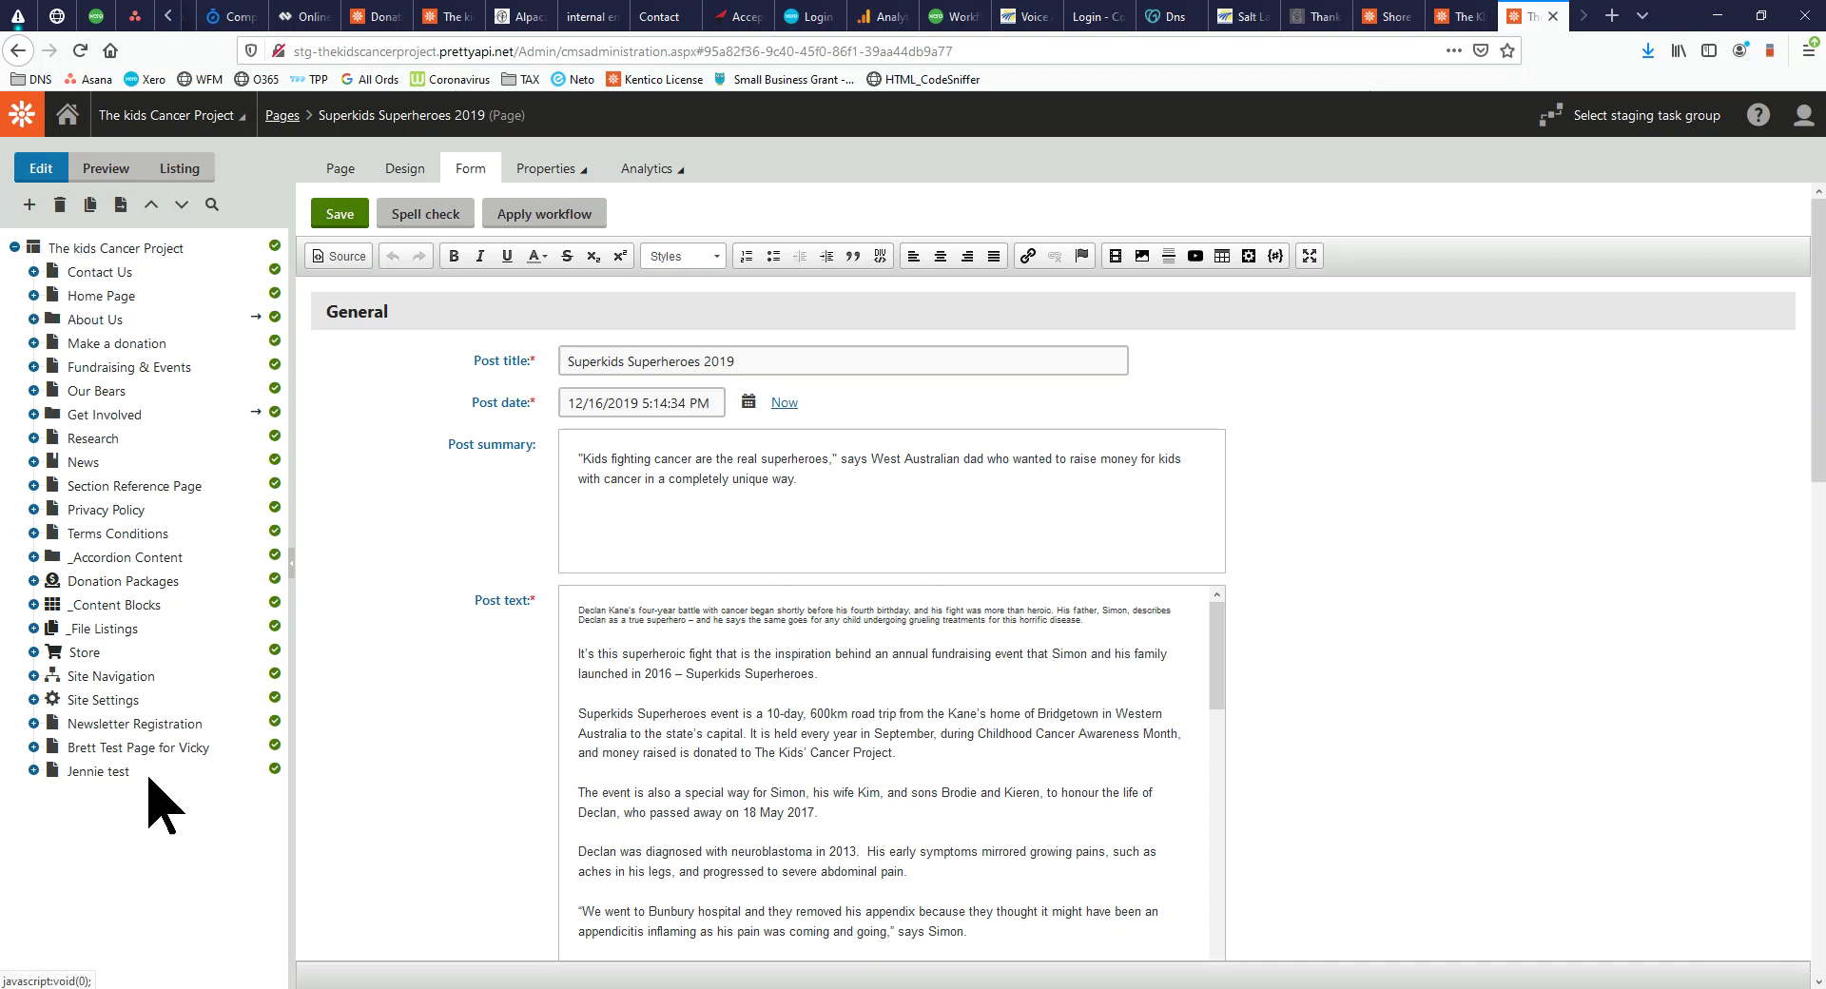
{"action": "left_click_drag", "start_coordinate": [0, 42], "coordinate": [974, 0]}
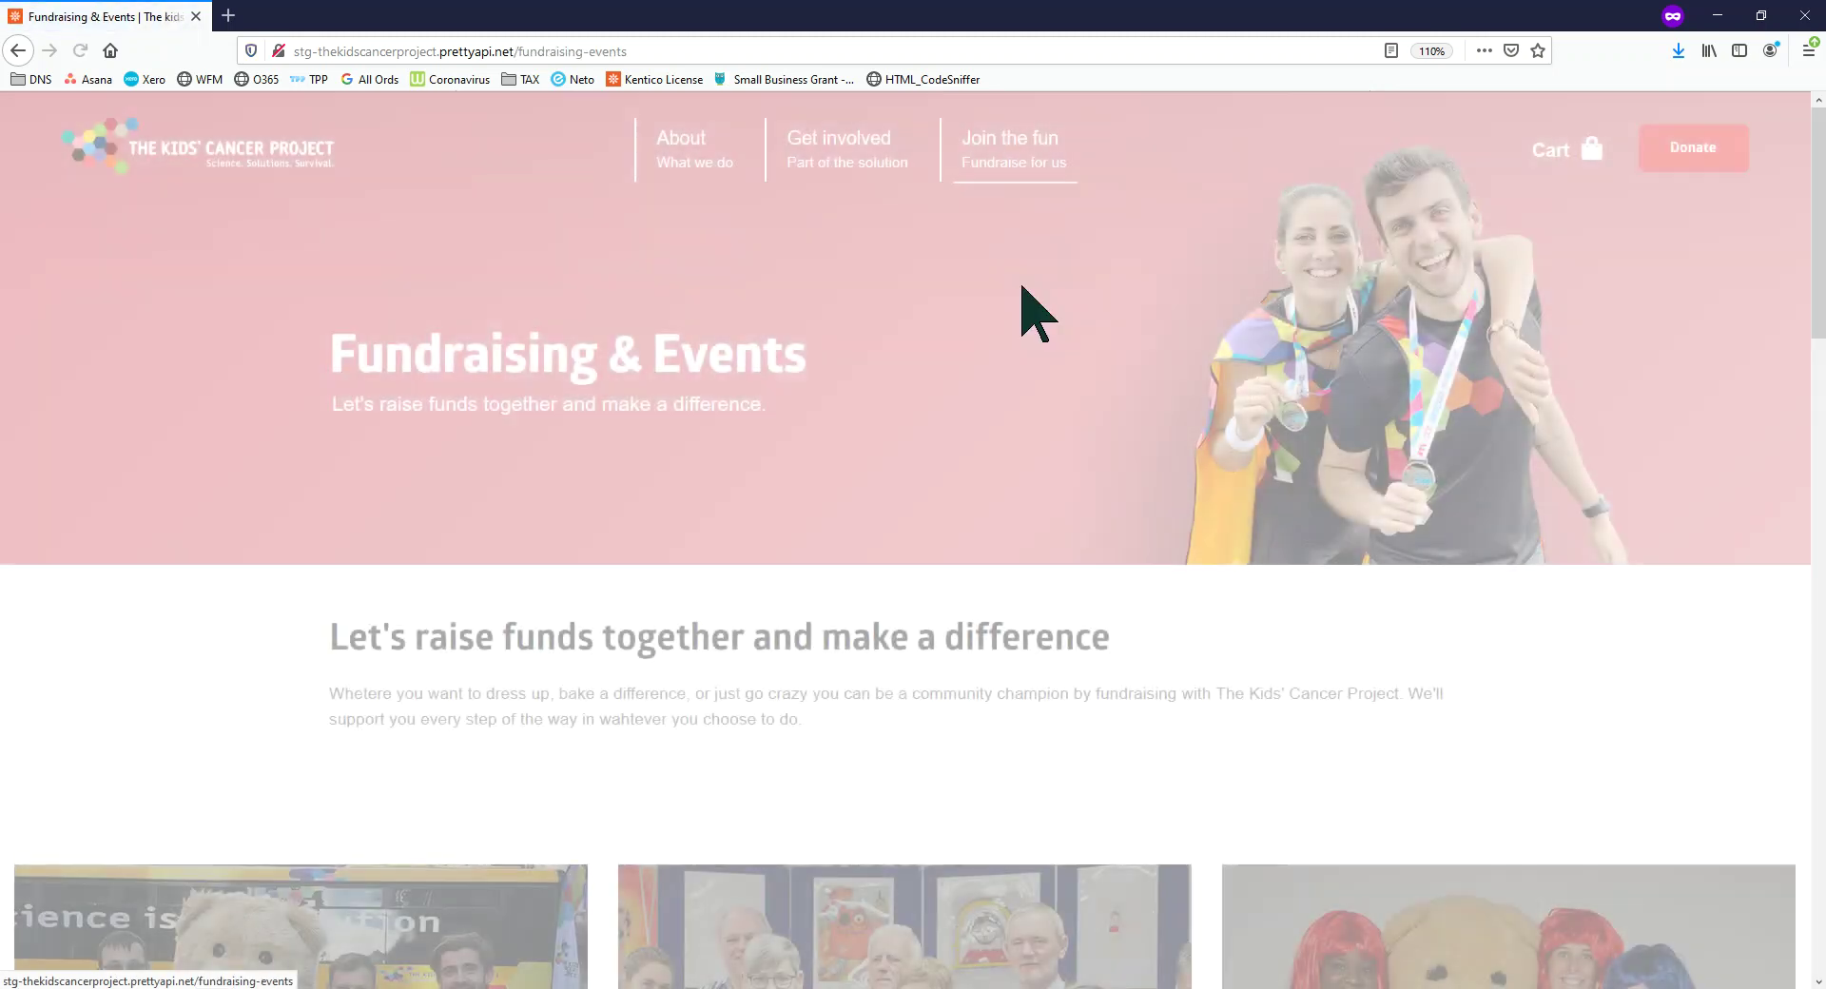
Scroll the Fundraising & Events page and view the About and Get involved menus
{"action": "scroll", "coordinate": [1056, 447], "scroll_direction": "down", "scroll_amount": 5}
{"action": "scroll", "coordinate": [1056, 447], "scroll_direction": "down", "scroll_amount": 10}
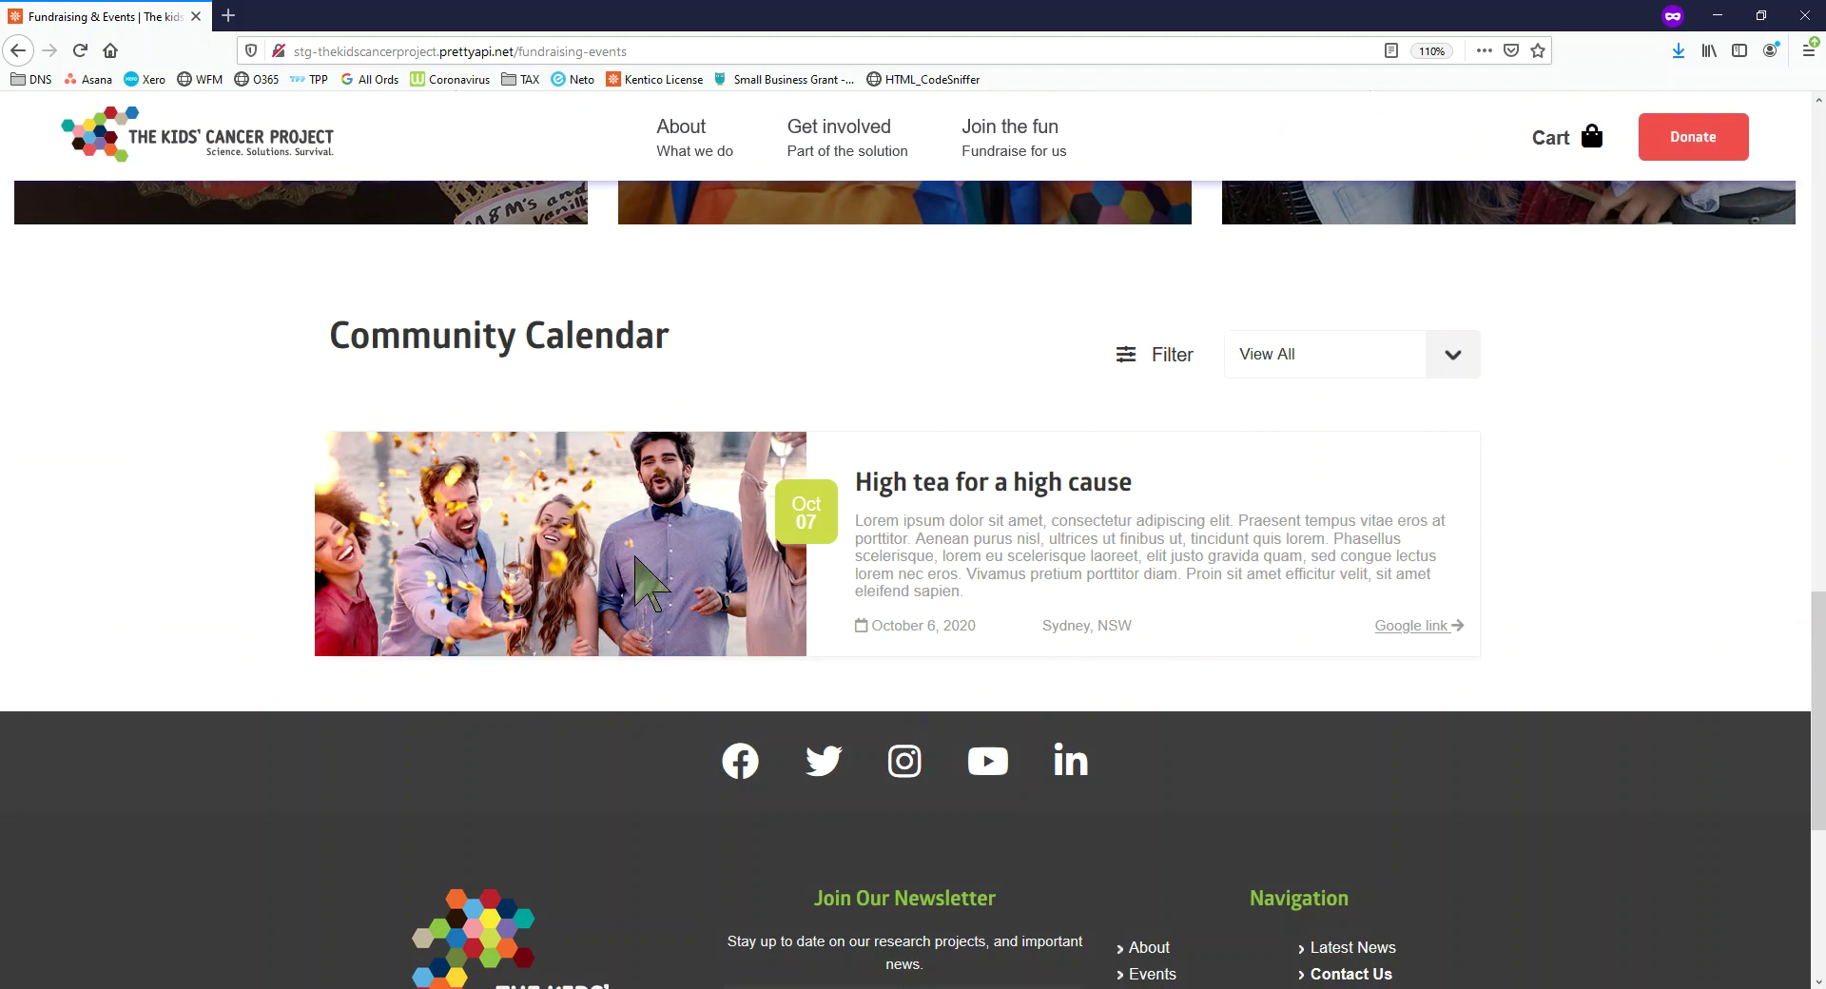
{"action": "scroll", "coordinate": [820, 562], "scroll_direction": "up", "scroll_amount": 15}
{"action": "mouse_move", "coordinate": [687, 142]}
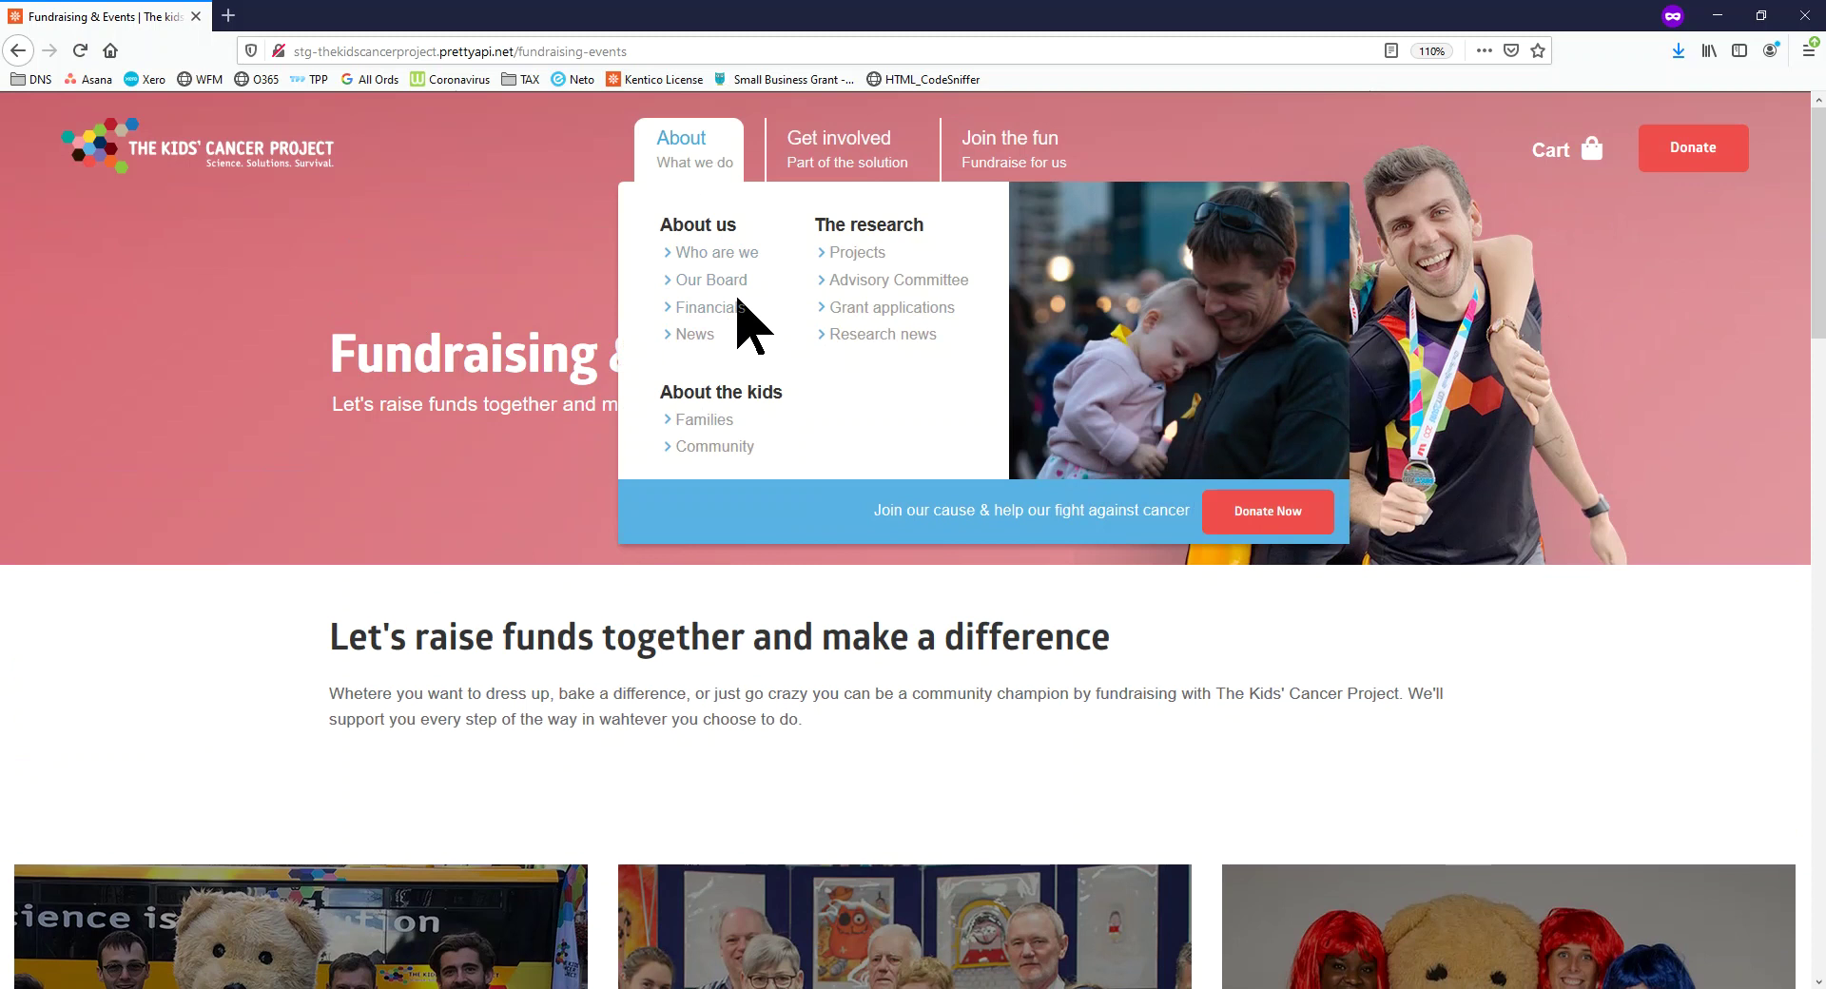
{"action": "mouse_move", "coordinate": [865, 186]}
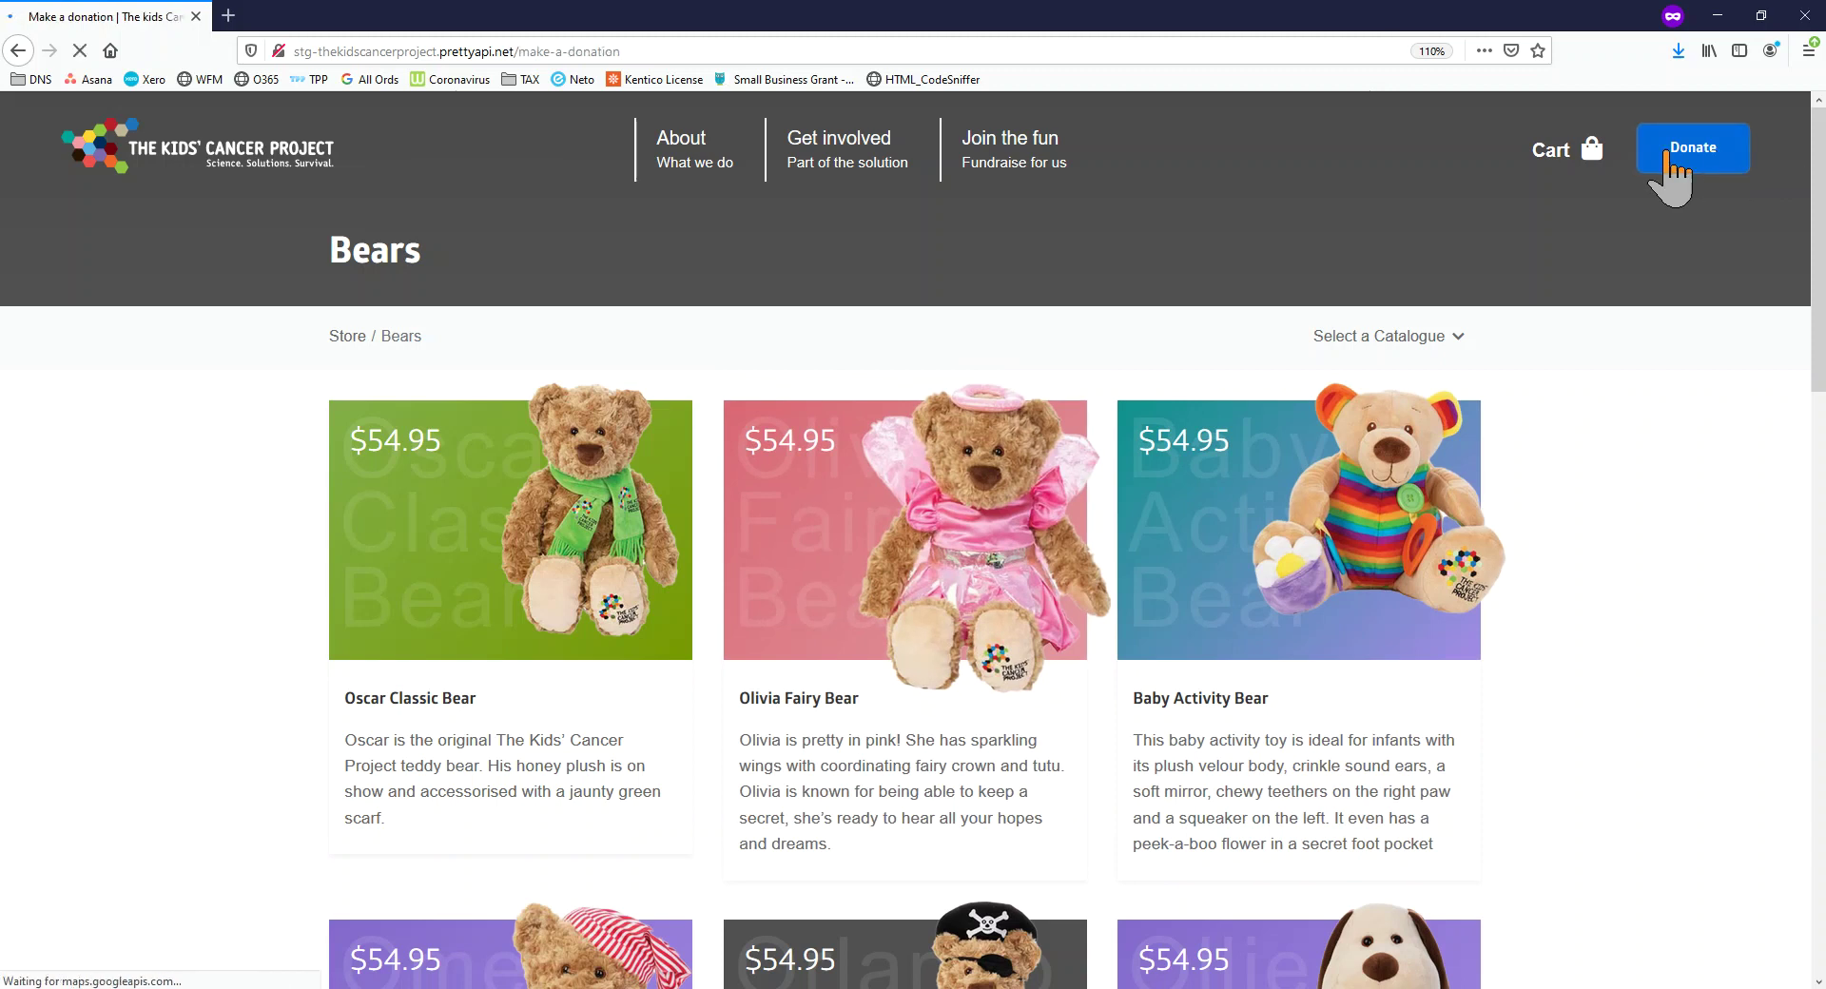
Make the donation quarterly and choose the $200.00 package
{"action": "scroll", "coordinate": [1059, 500], "scroll_direction": "down", "scroll_amount": 4}
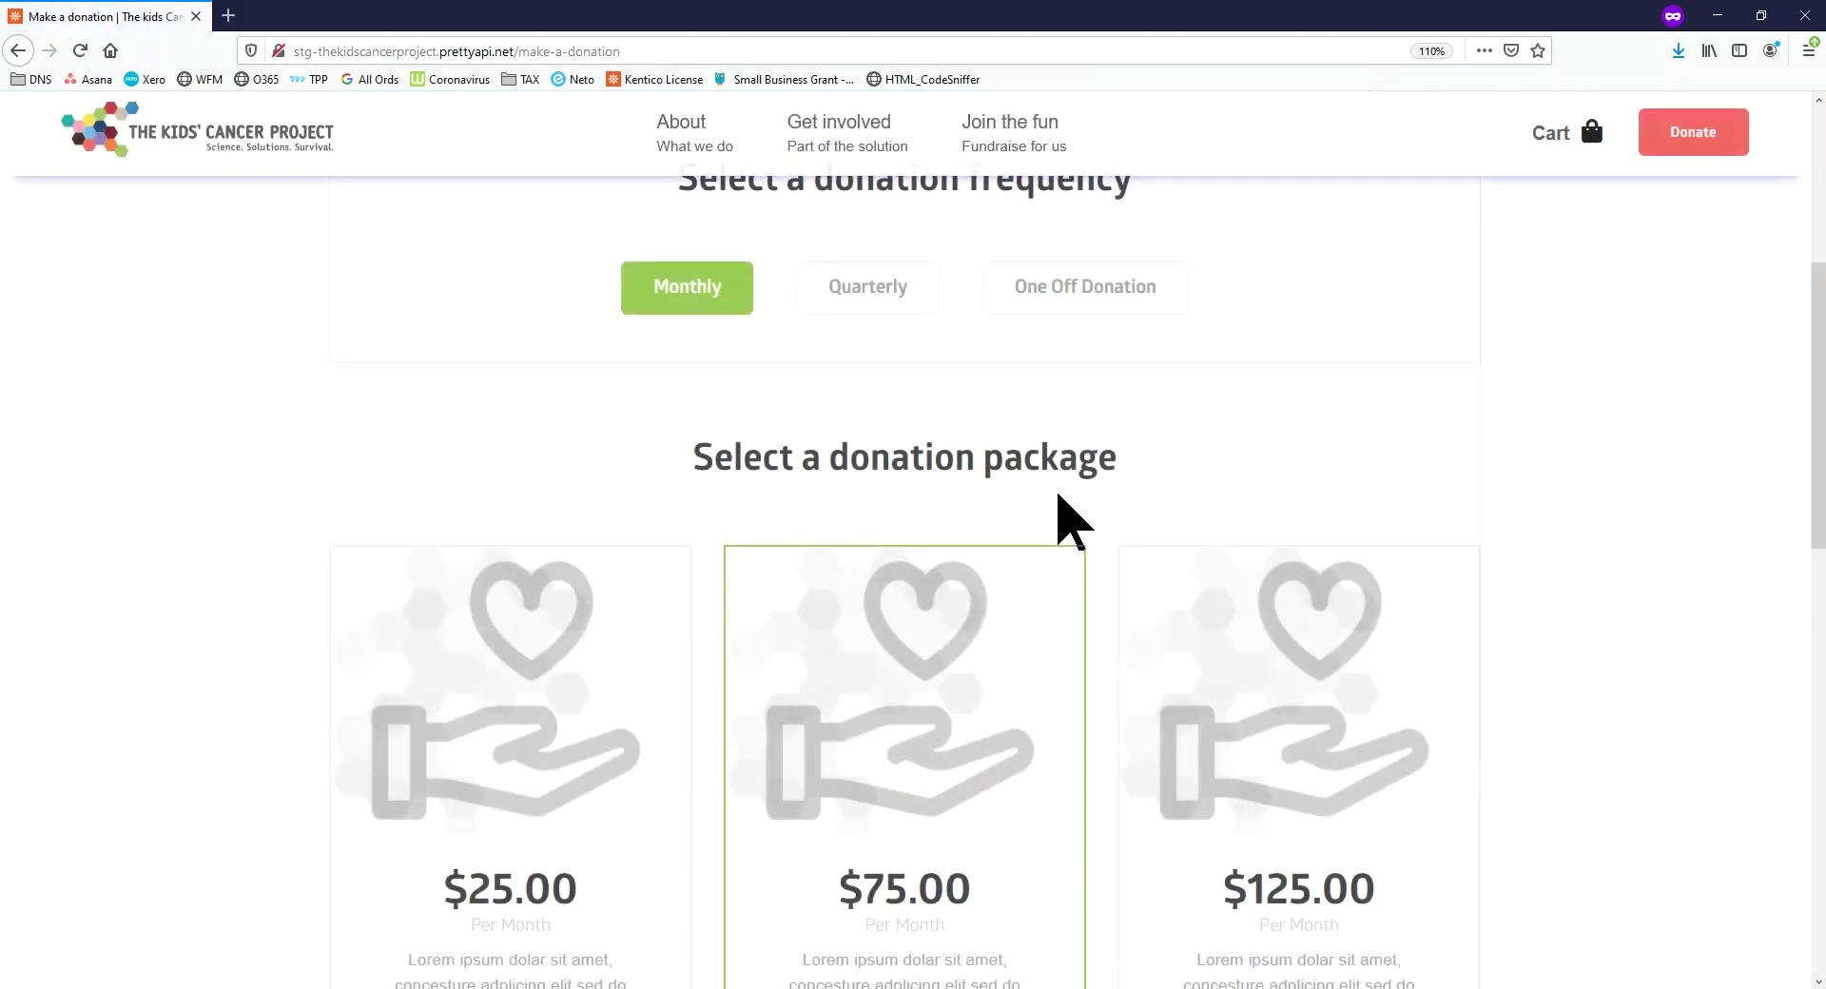
{"action": "scroll", "coordinate": [818, 656], "scroll_direction": "up", "scroll_amount": 5}
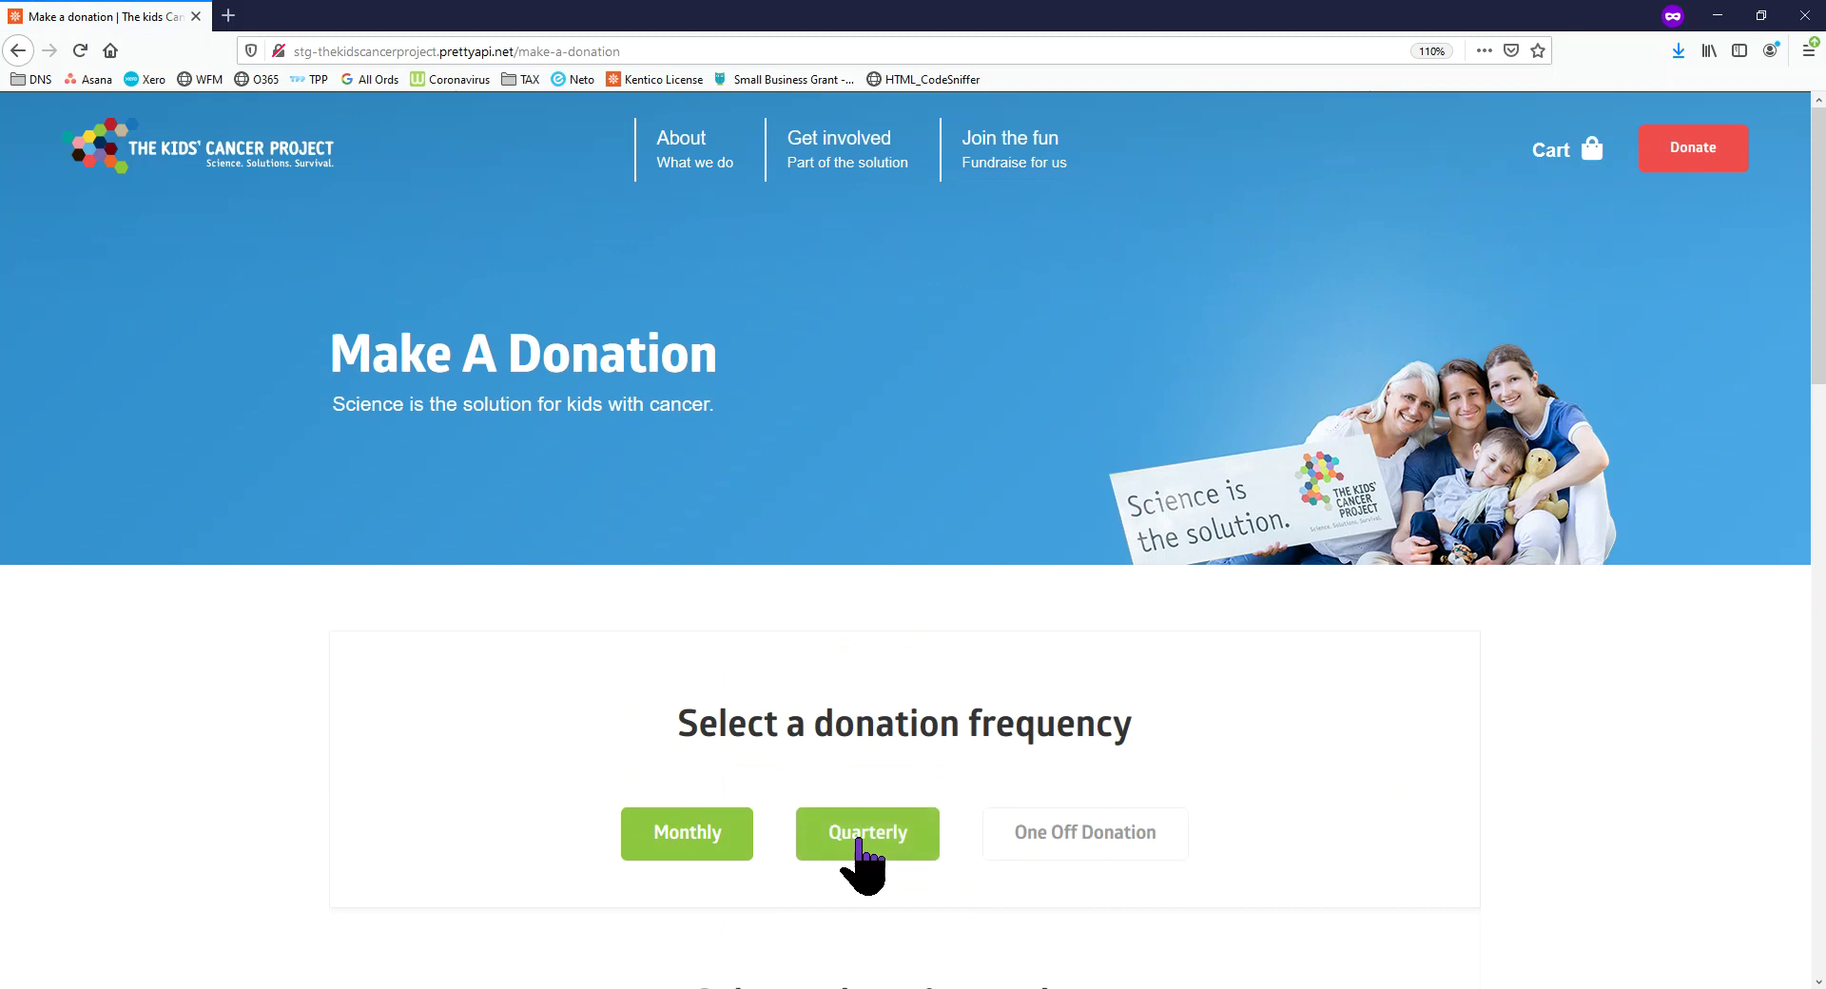
{"action": "scroll", "coordinate": [830, 850], "scroll_direction": "down", "scroll_amount": 5}
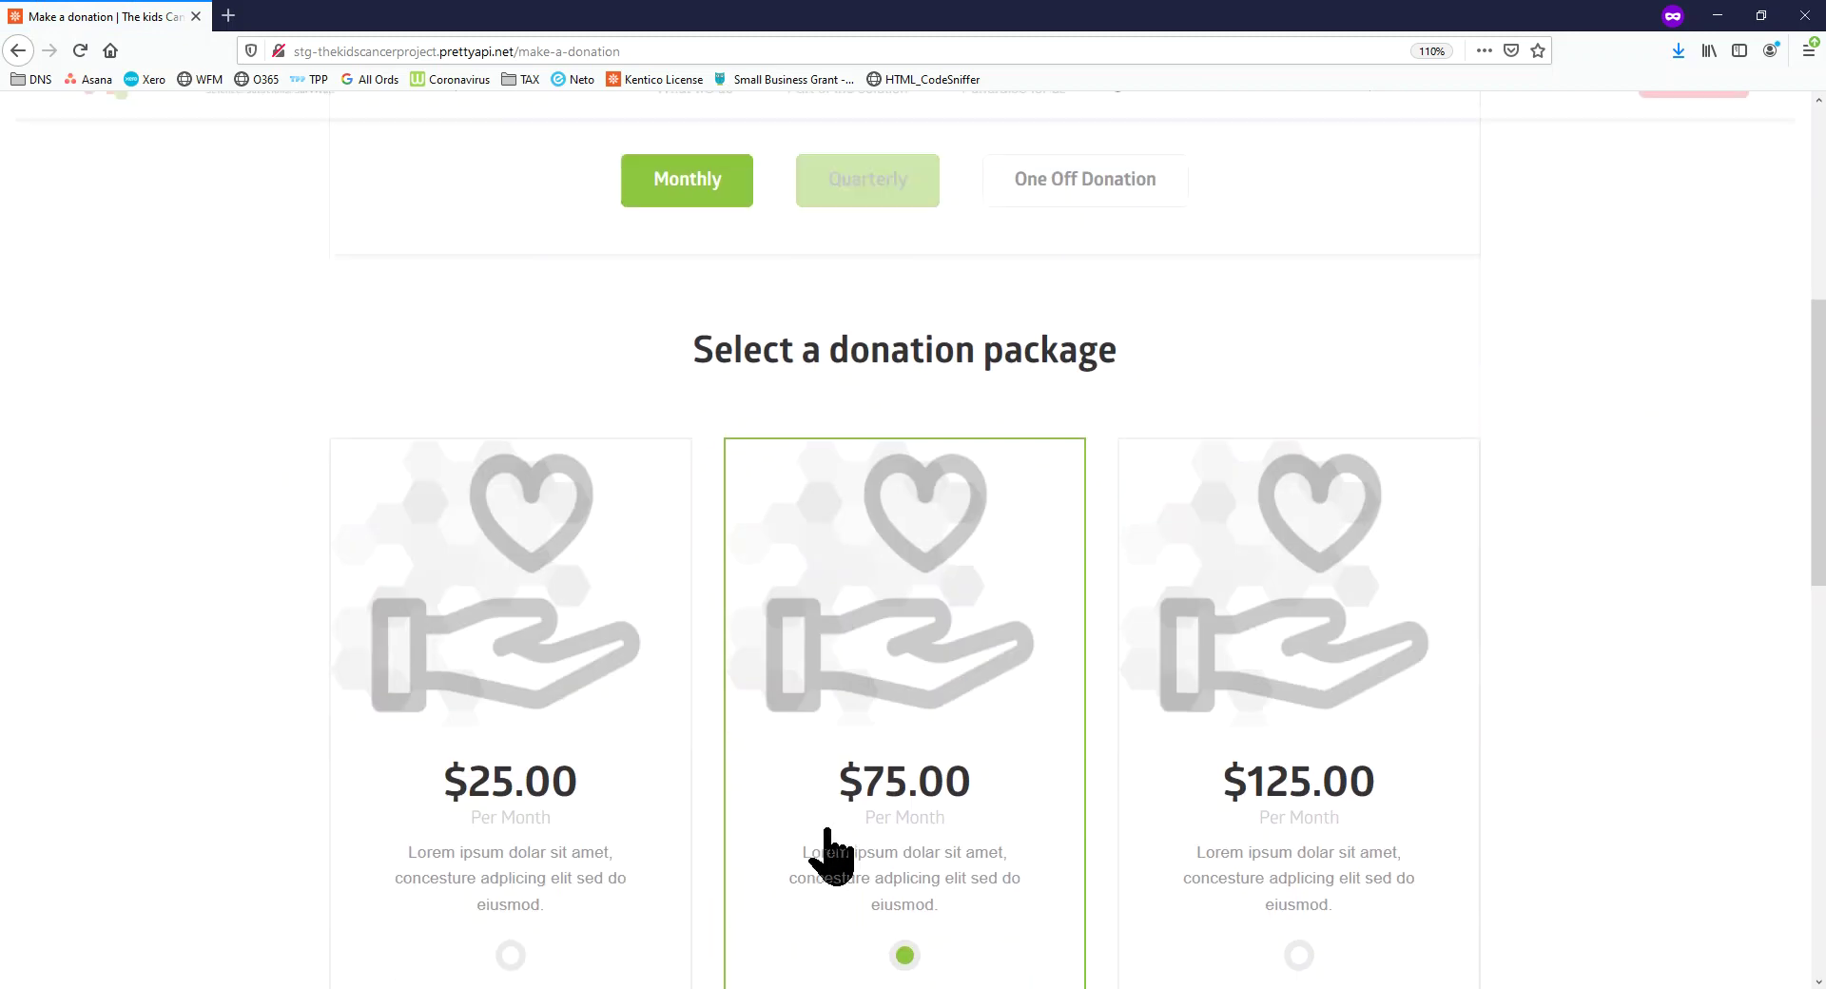
{"action": "scroll", "coordinate": [983, 754], "scroll_direction": "down", "scroll_amount": 3}
{"action": "scroll", "coordinate": [768, 541], "scroll_direction": "up", "scroll_amount": 8}
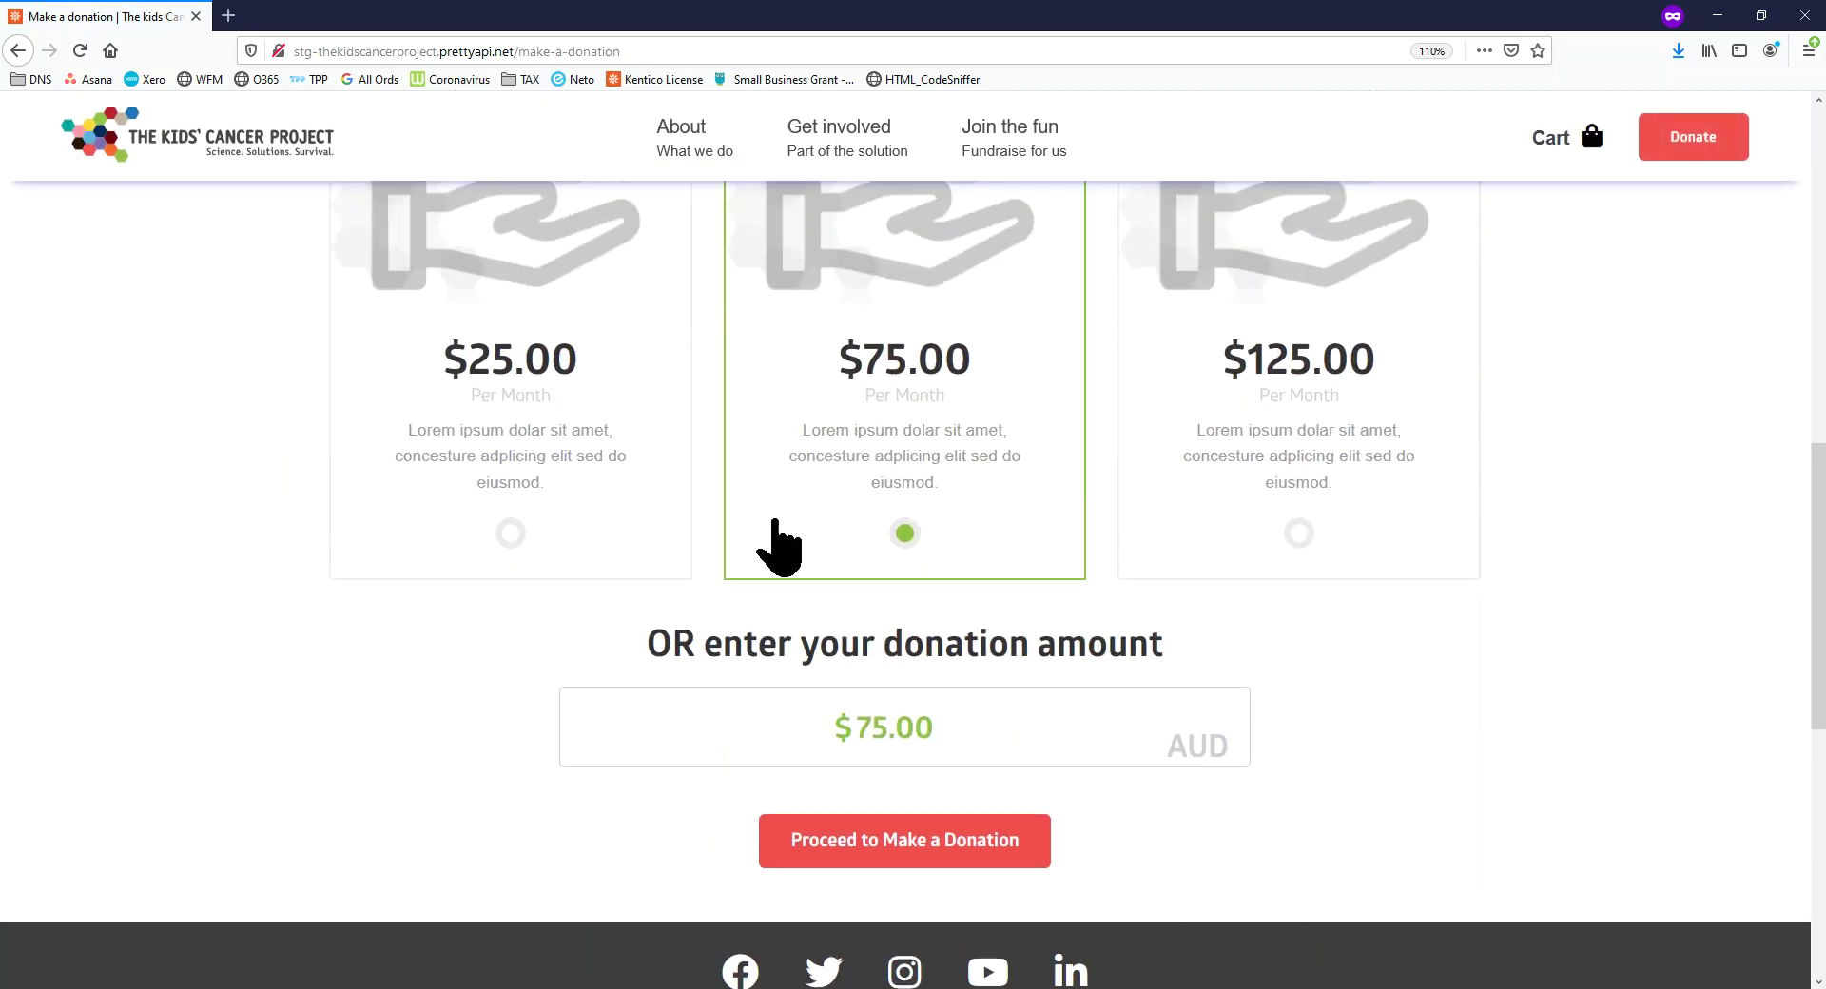
{"action": "scroll", "coordinate": [894, 704], "scroll_direction": "down", "scroll_amount": 7}
{"action": "scroll", "coordinate": [868, 358], "scroll_direction": "up", "scroll_amount": 4}
{"action": "left_click", "coordinate": [860, 521]}
{"action": "scroll", "coordinate": [903, 681], "scroll_direction": "down", "scroll_amount": 5}
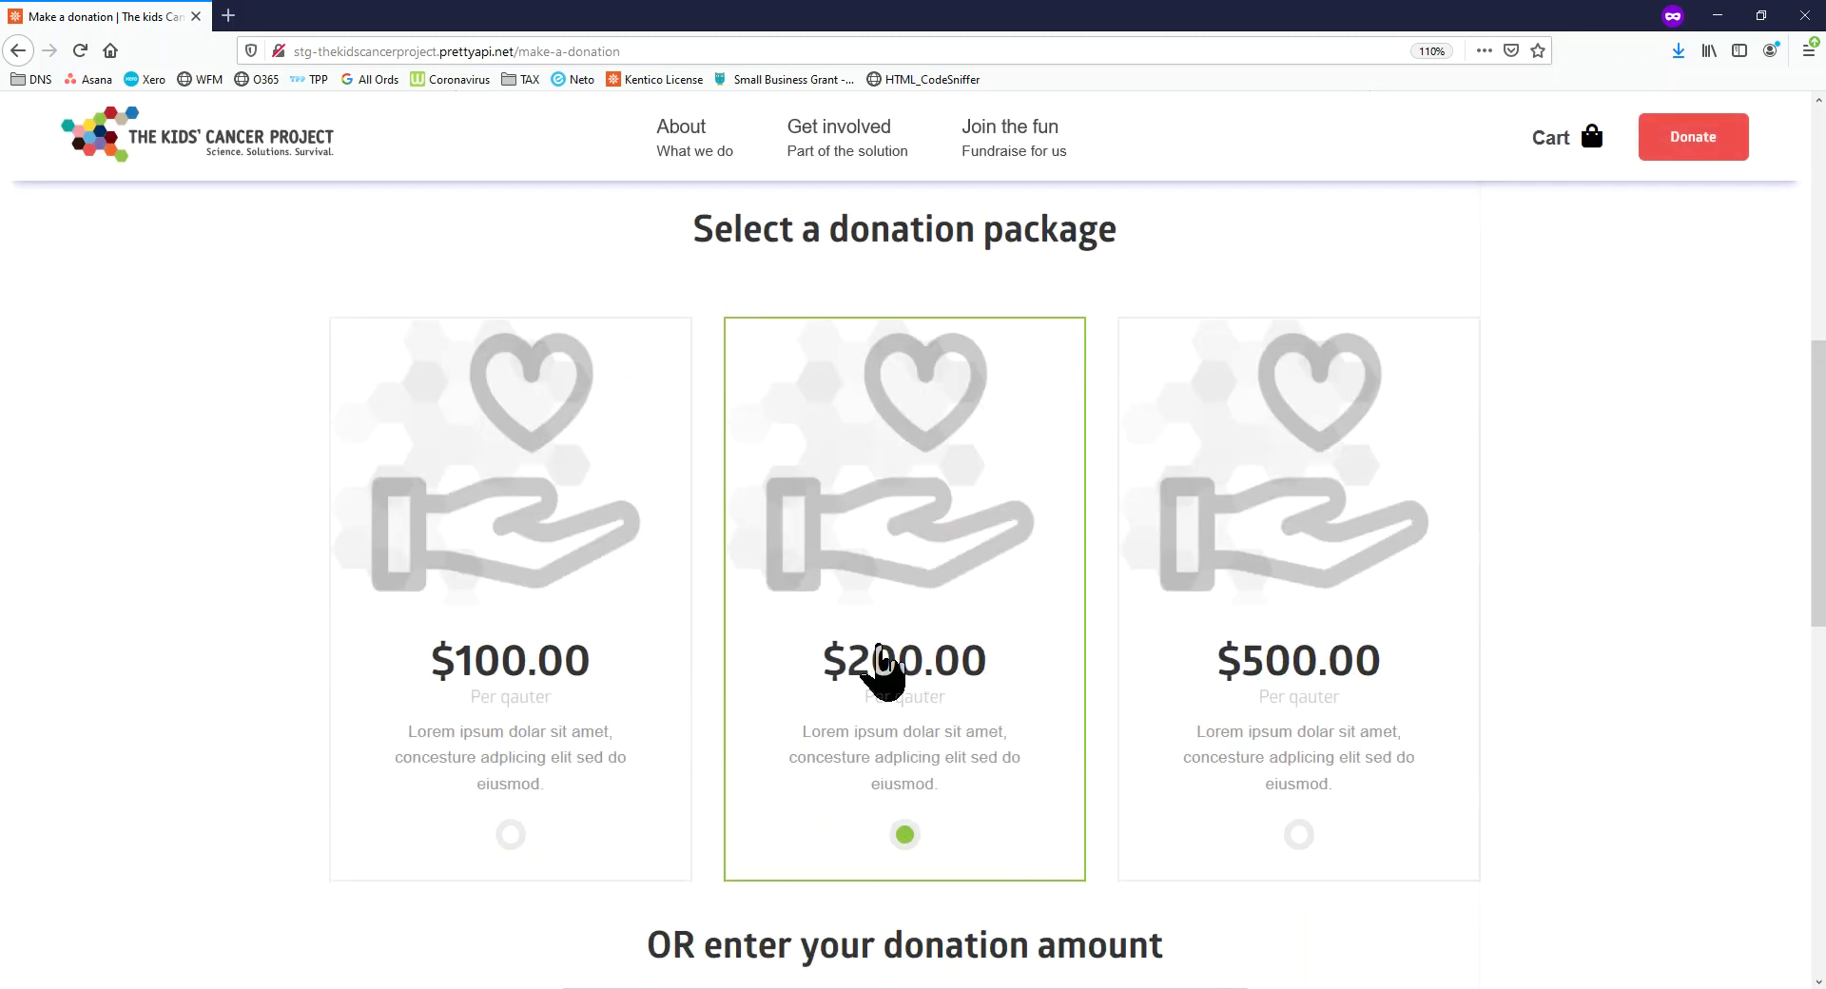
{"action": "scroll", "coordinate": [870, 666], "scroll_direction": "down", "scroll_amount": 6}
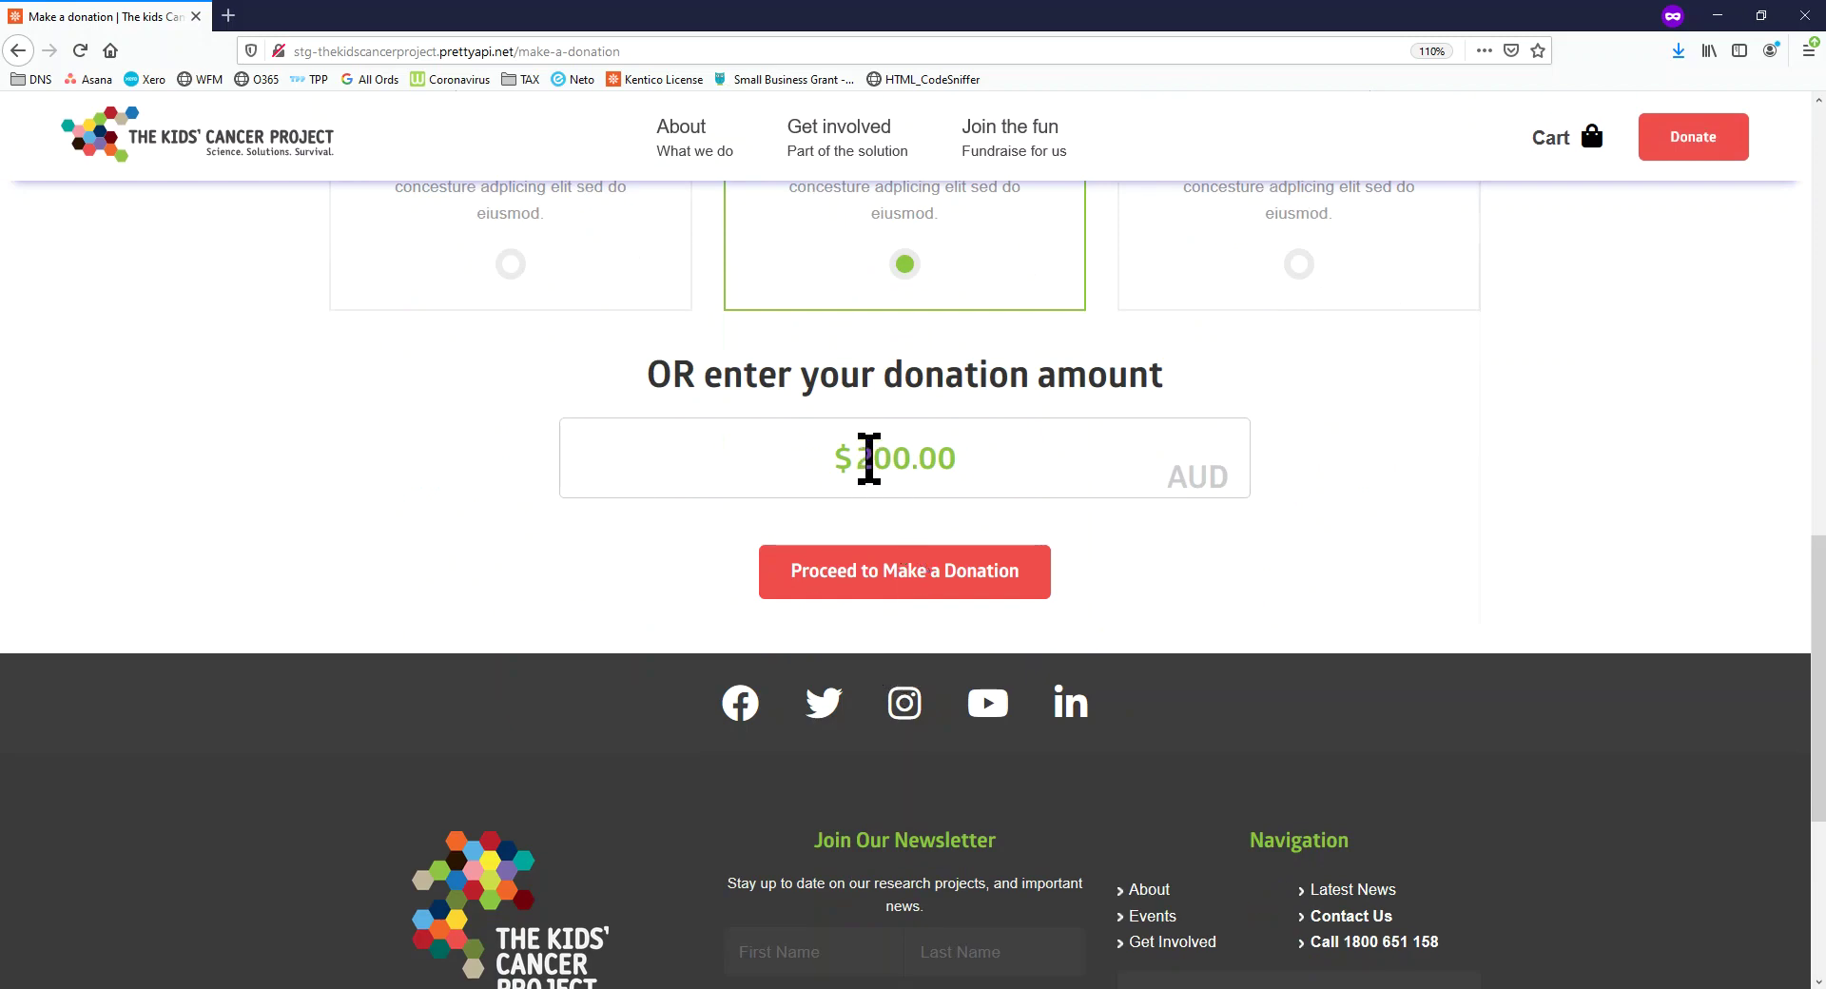
{"action": "type", "text": "34"}
Continue to the donor and payment details and set the payment method to Paypal
{"action": "left_click", "coordinate": [986, 576]}
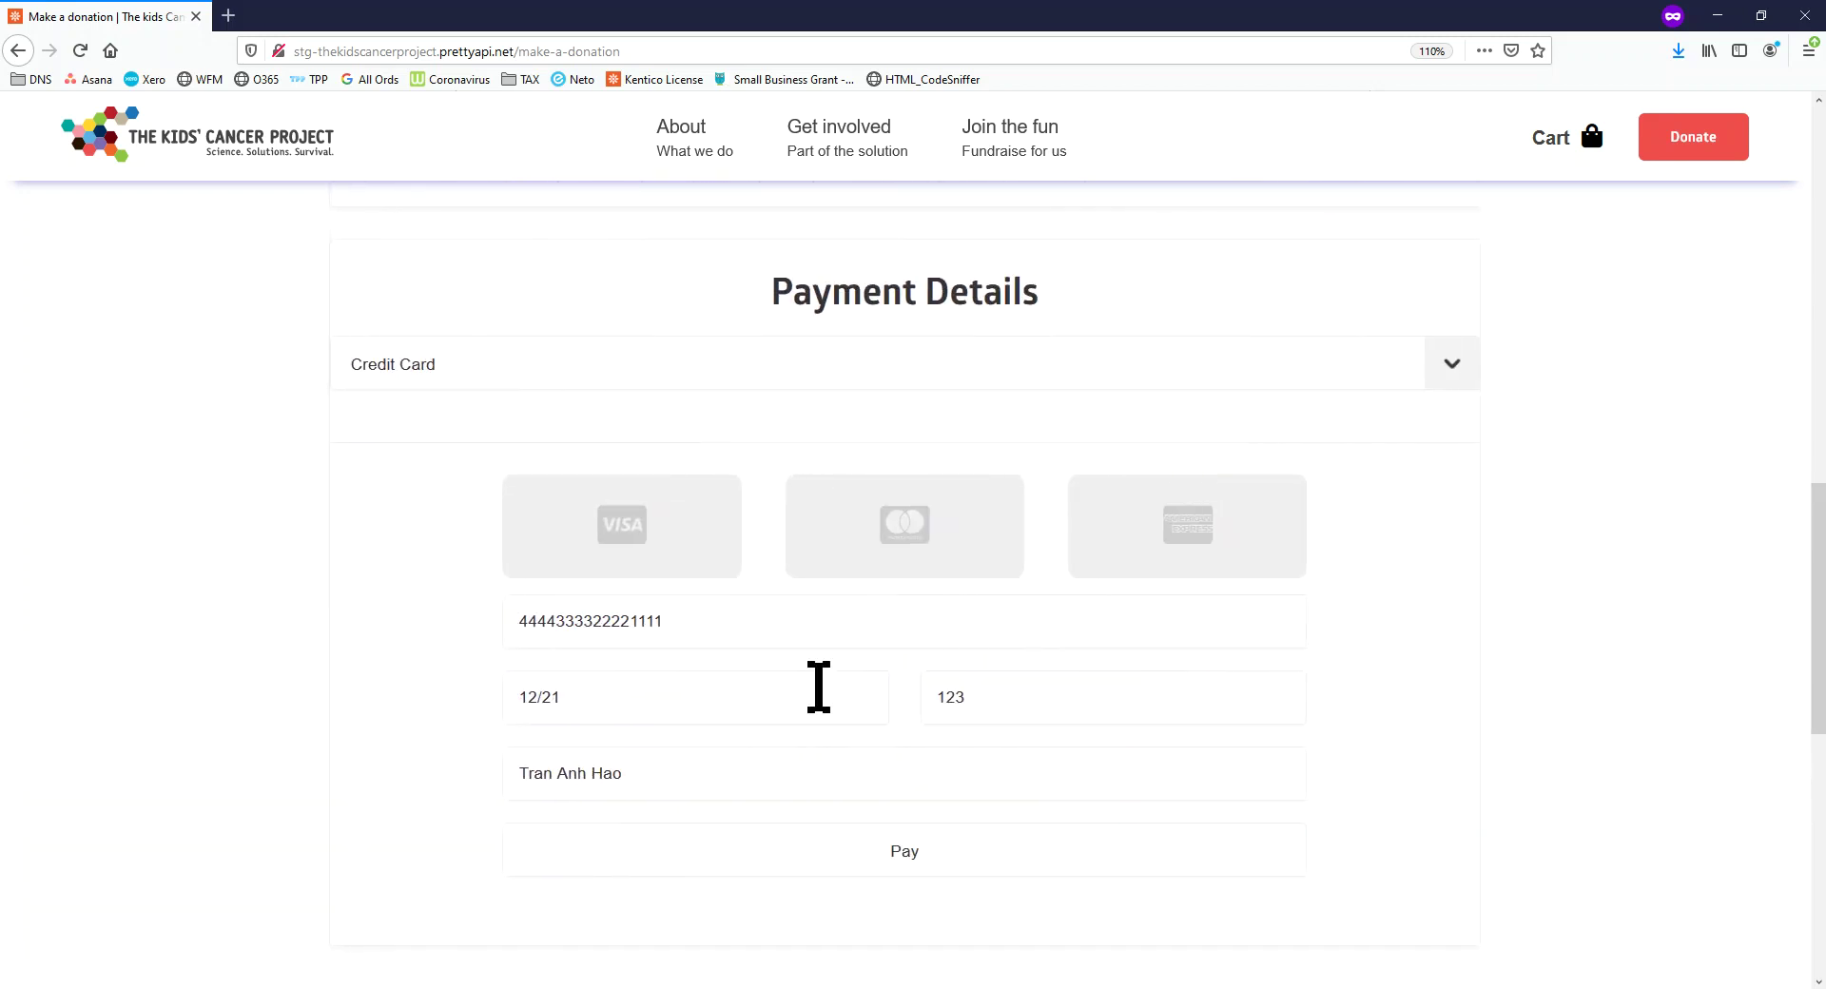
{"action": "left_click", "coordinate": [585, 367]}
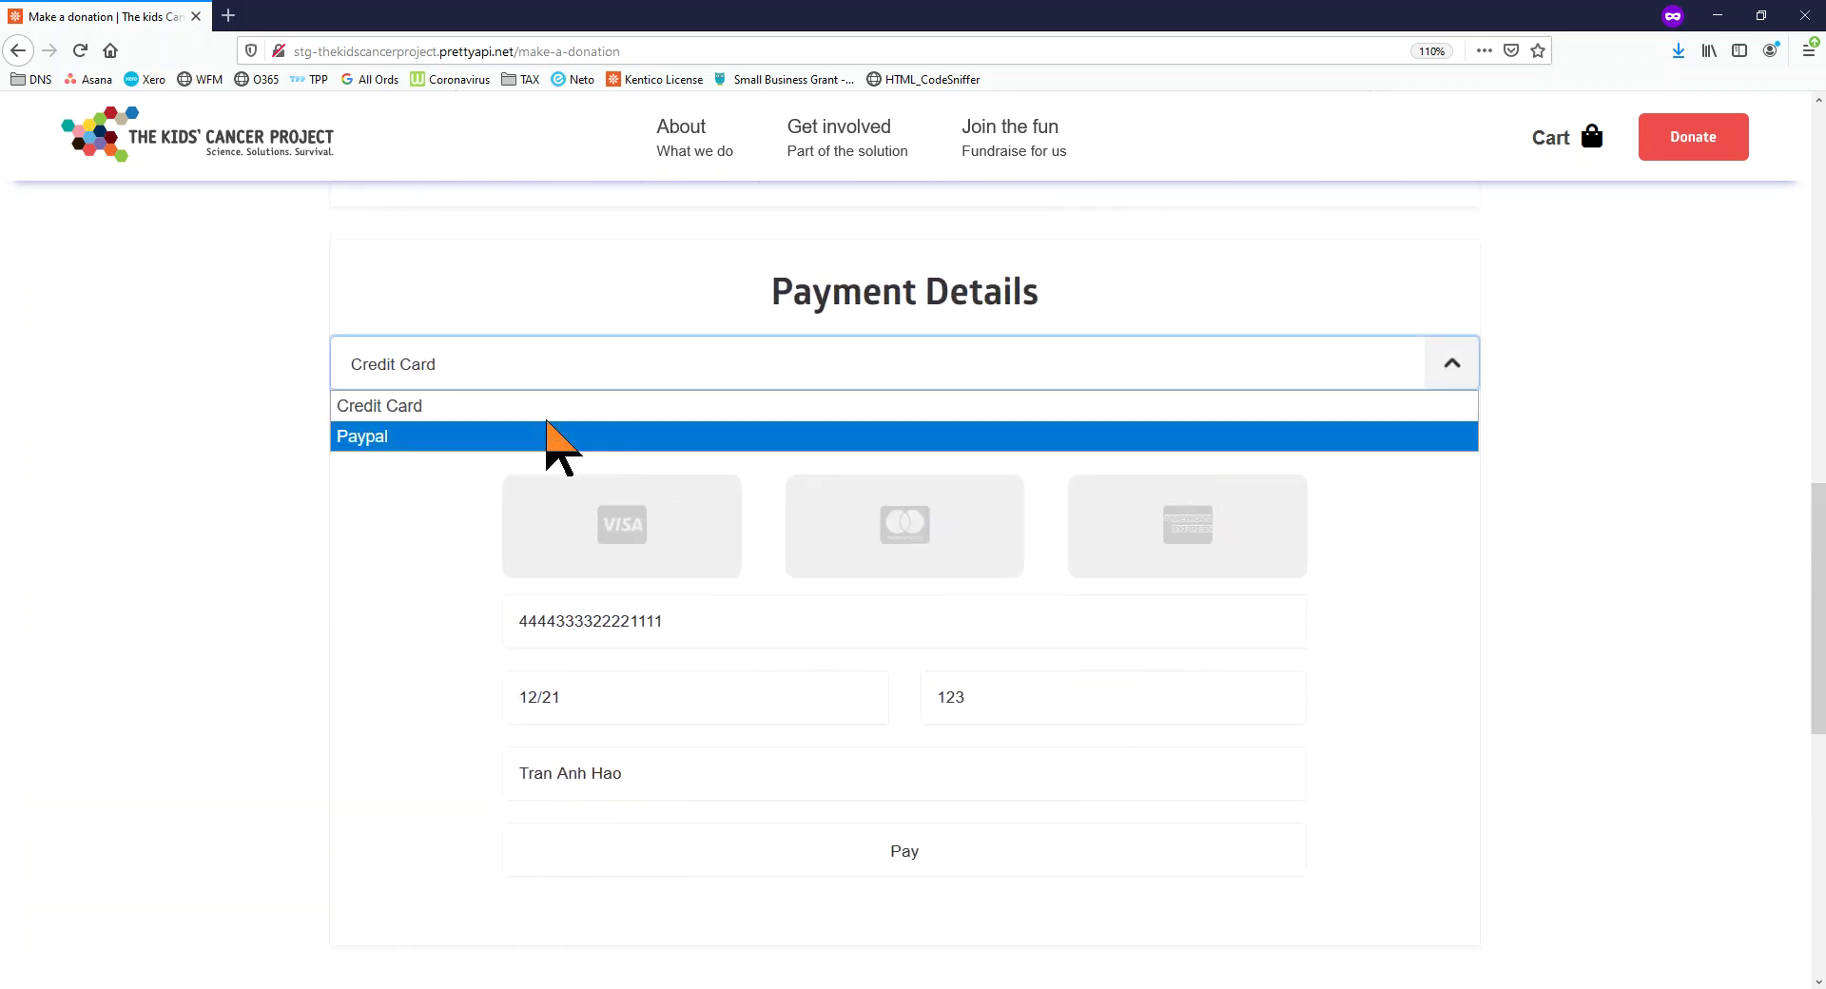
{"action": "left_click", "coordinate": [541, 447]}
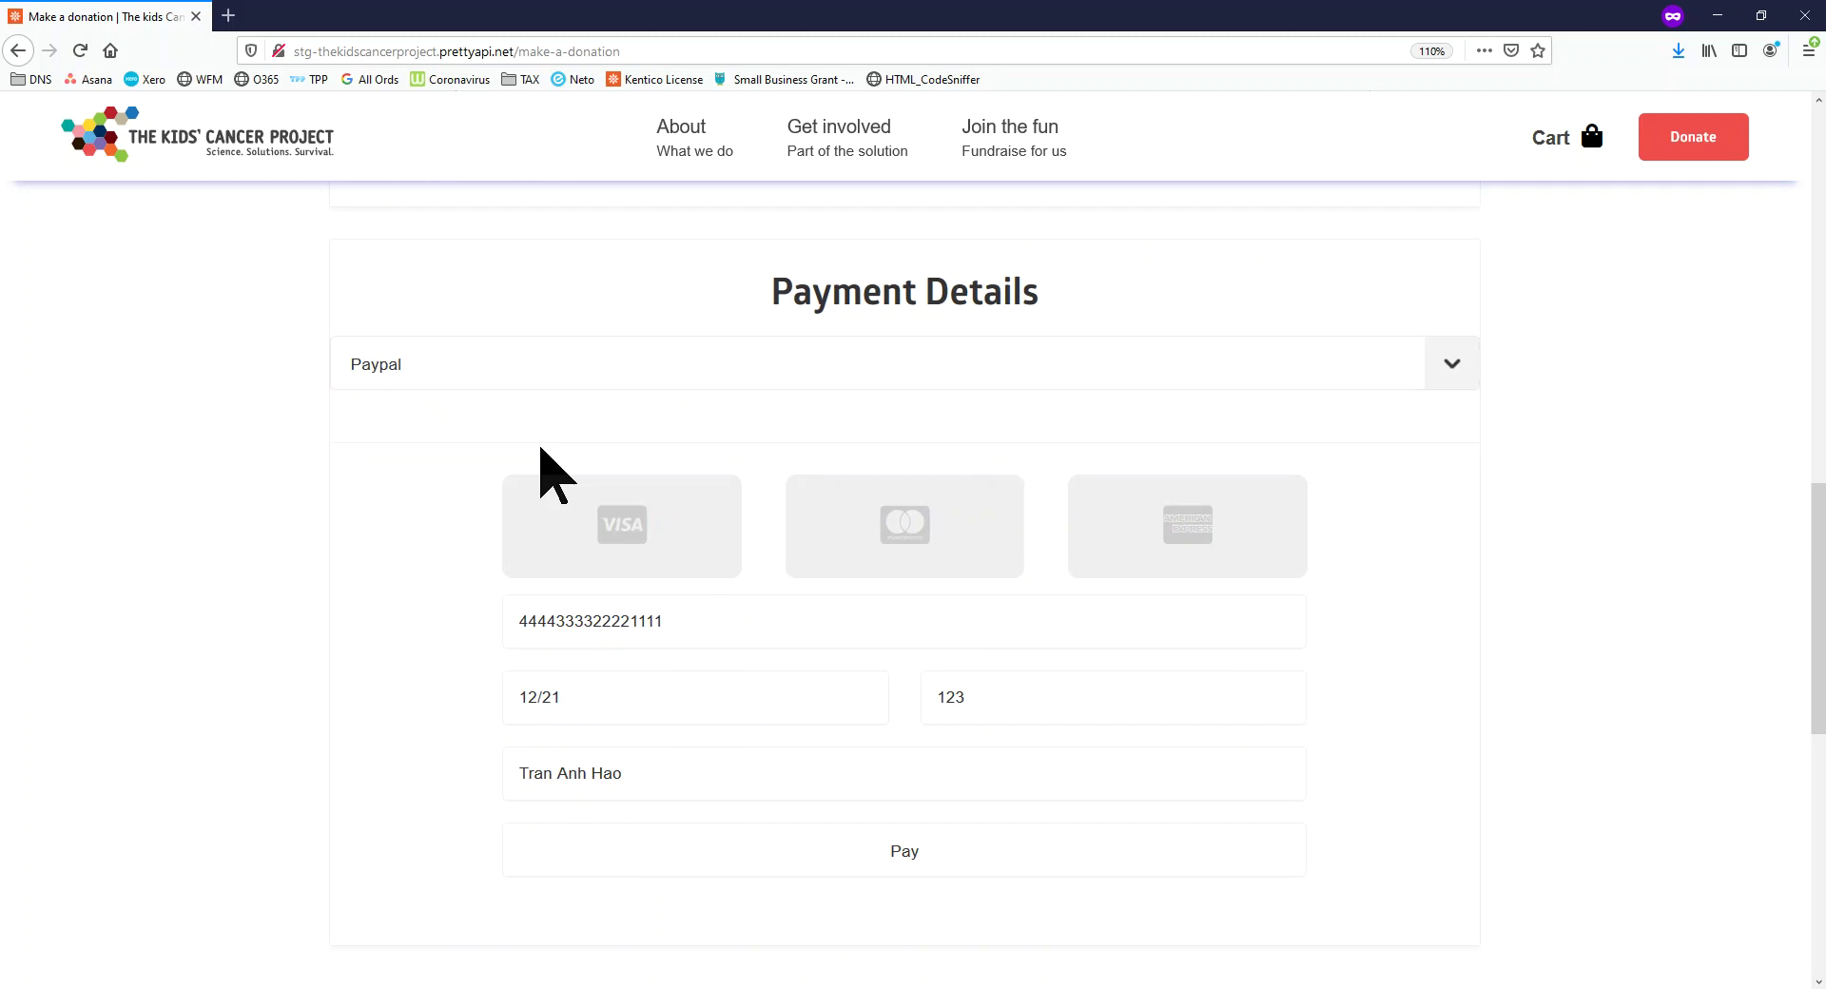
{"action": "scroll", "coordinate": [856, 802], "scroll_direction": "down", "scroll_amount": 2}
{"action": "scroll", "coordinate": [868, 752], "scroll_direction": "up", "scroll_amount": 2}
{"action": "scroll", "coordinate": [871, 751], "scroll_direction": "up", "scroll_amount": 9}
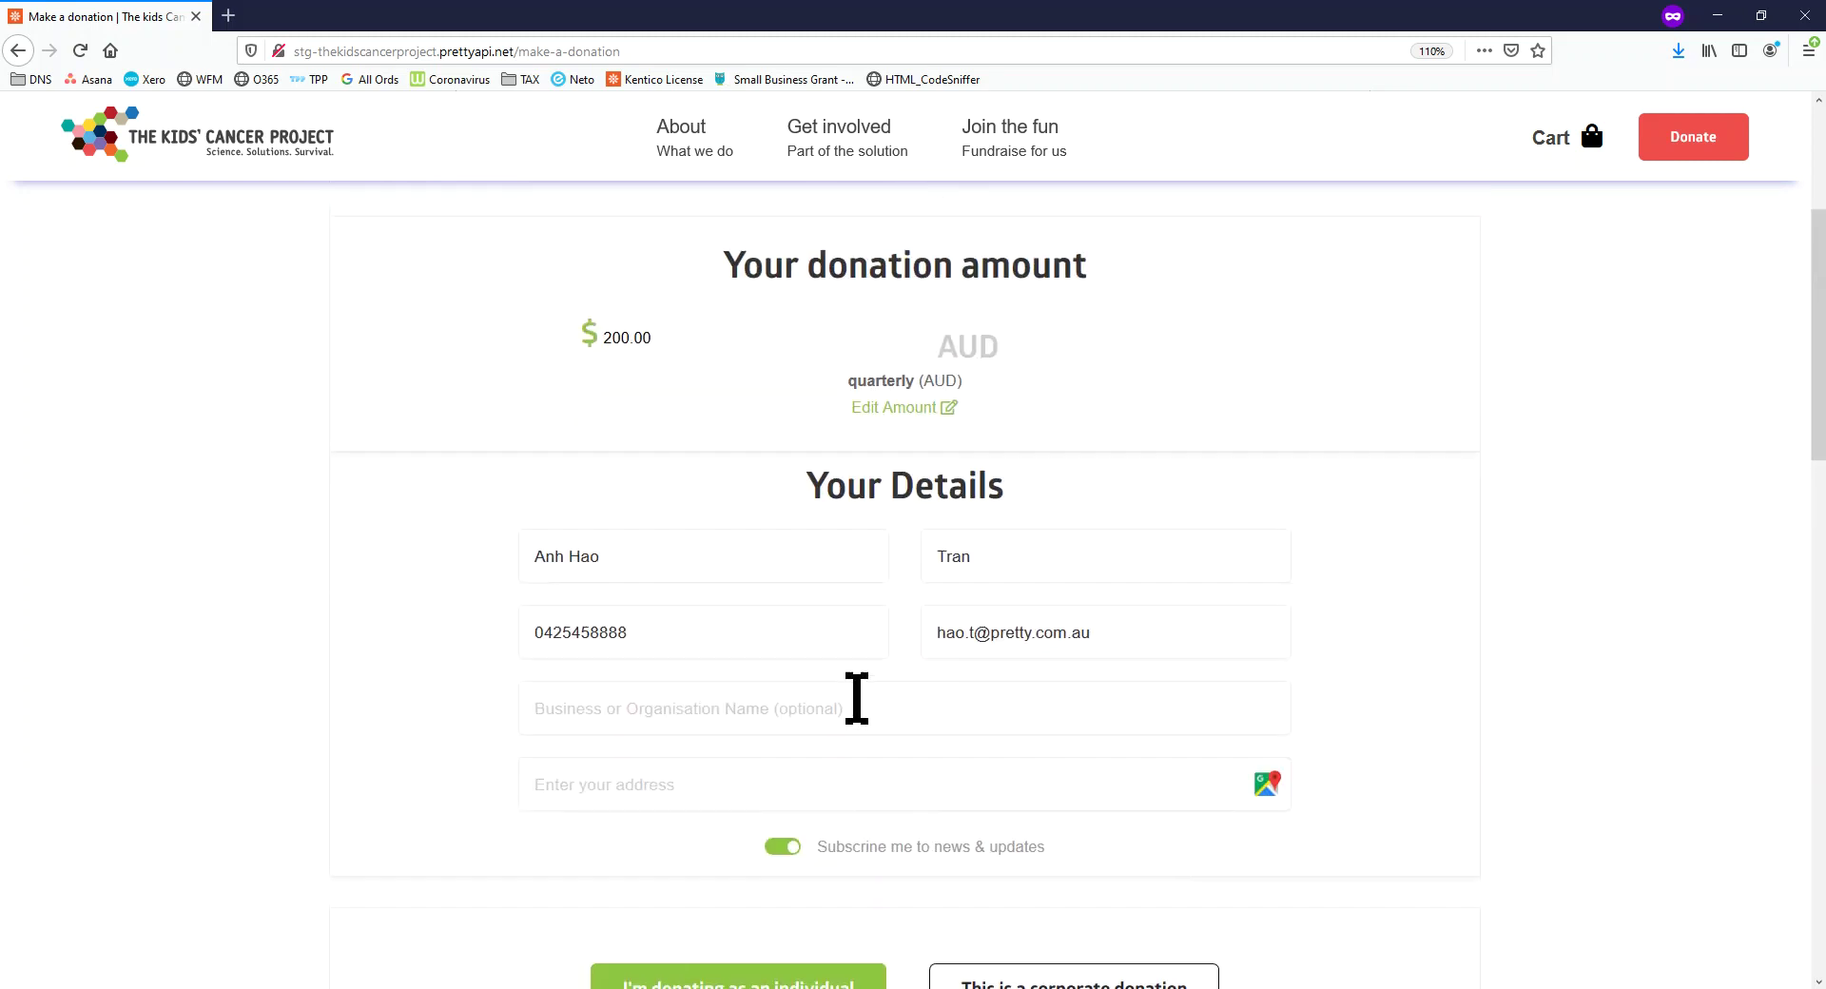
Review the checkout page and select part of the site's domain name
{"action": "scroll", "coordinate": [861, 606], "scroll_direction": "up", "scroll_amount": 4}
{"action": "scroll", "coordinate": [861, 609], "scroll_direction": "down", "scroll_amount": 5}
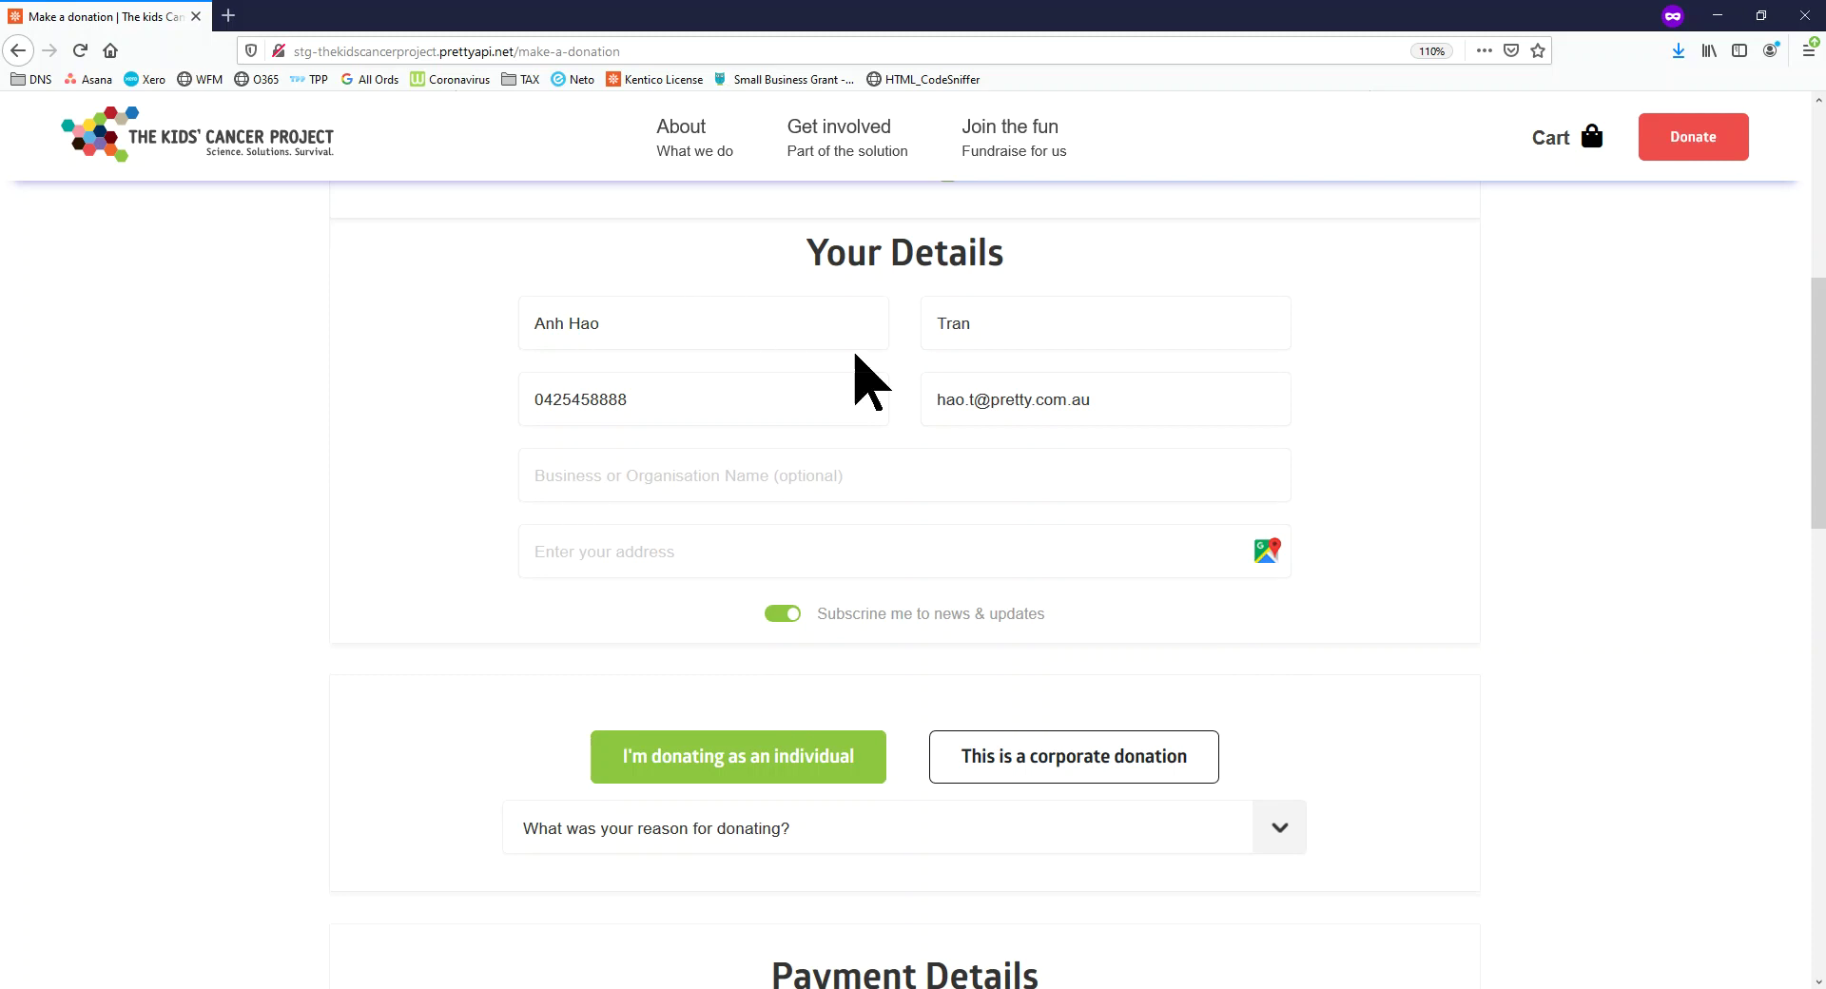
{"action": "scroll", "coordinate": [885, 637], "scroll_direction": "up", "scroll_amount": 4}
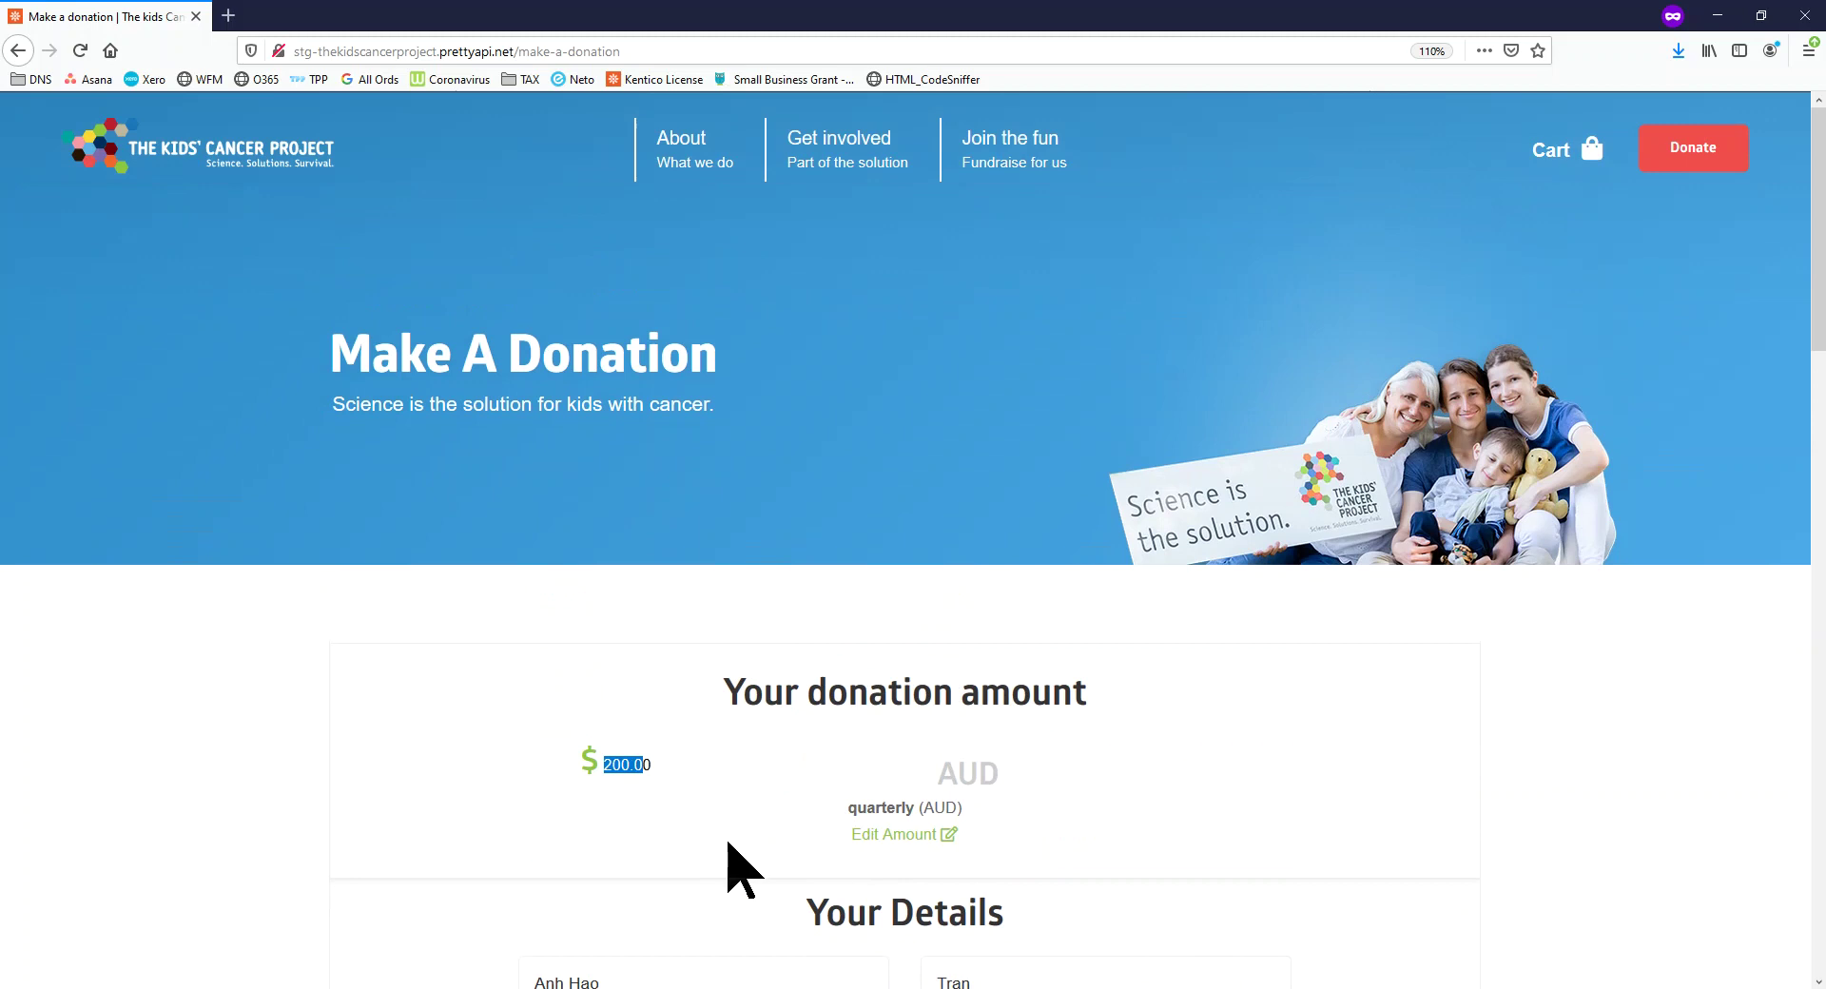
{"action": "scroll", "coordinate": [738, 837], "scroll_direction": "down", "scroll_amount": 5}
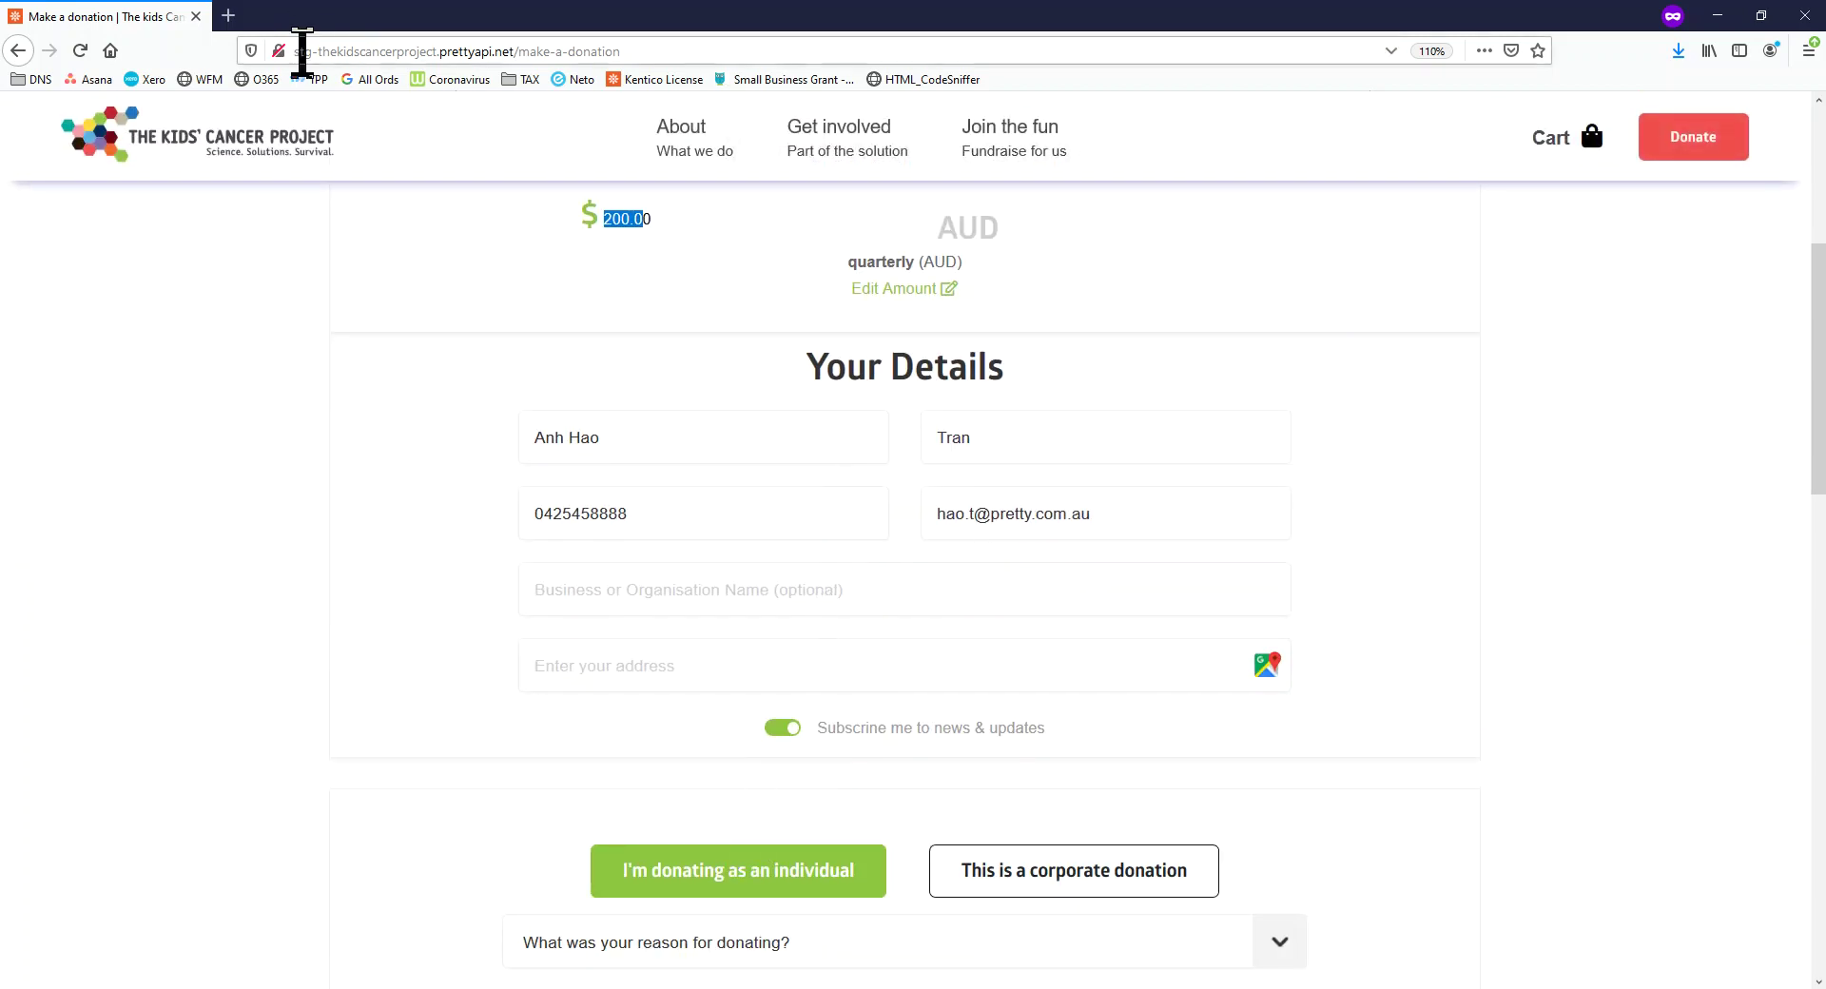
{"action": "left_click_drag", "start_coordinate": [305, 52], "coordinate": [396, 51]}
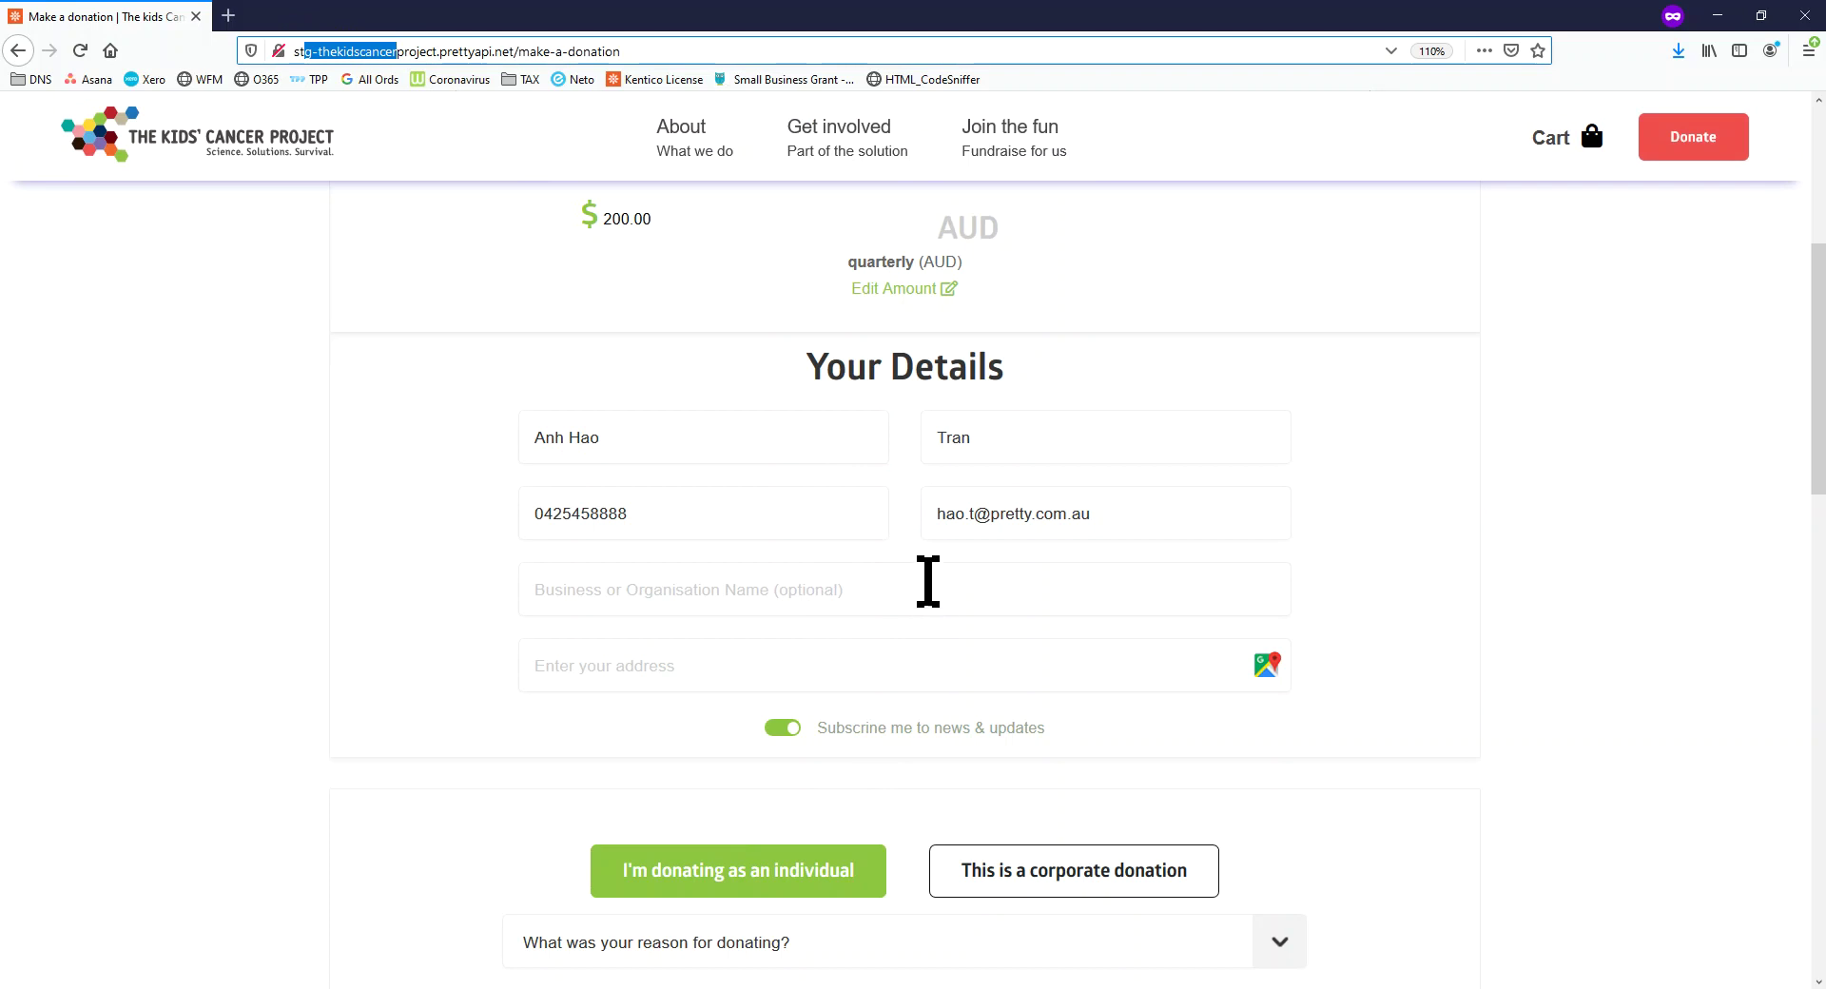
{"action": "left_click", "coordinate": [910, 540]}
Submit the test donation, return to the homepage, and move the site window aside
{"action": "scroll", "coordinate": [859, 531], "scroll_direction": "up", "scroll_amount": 3}
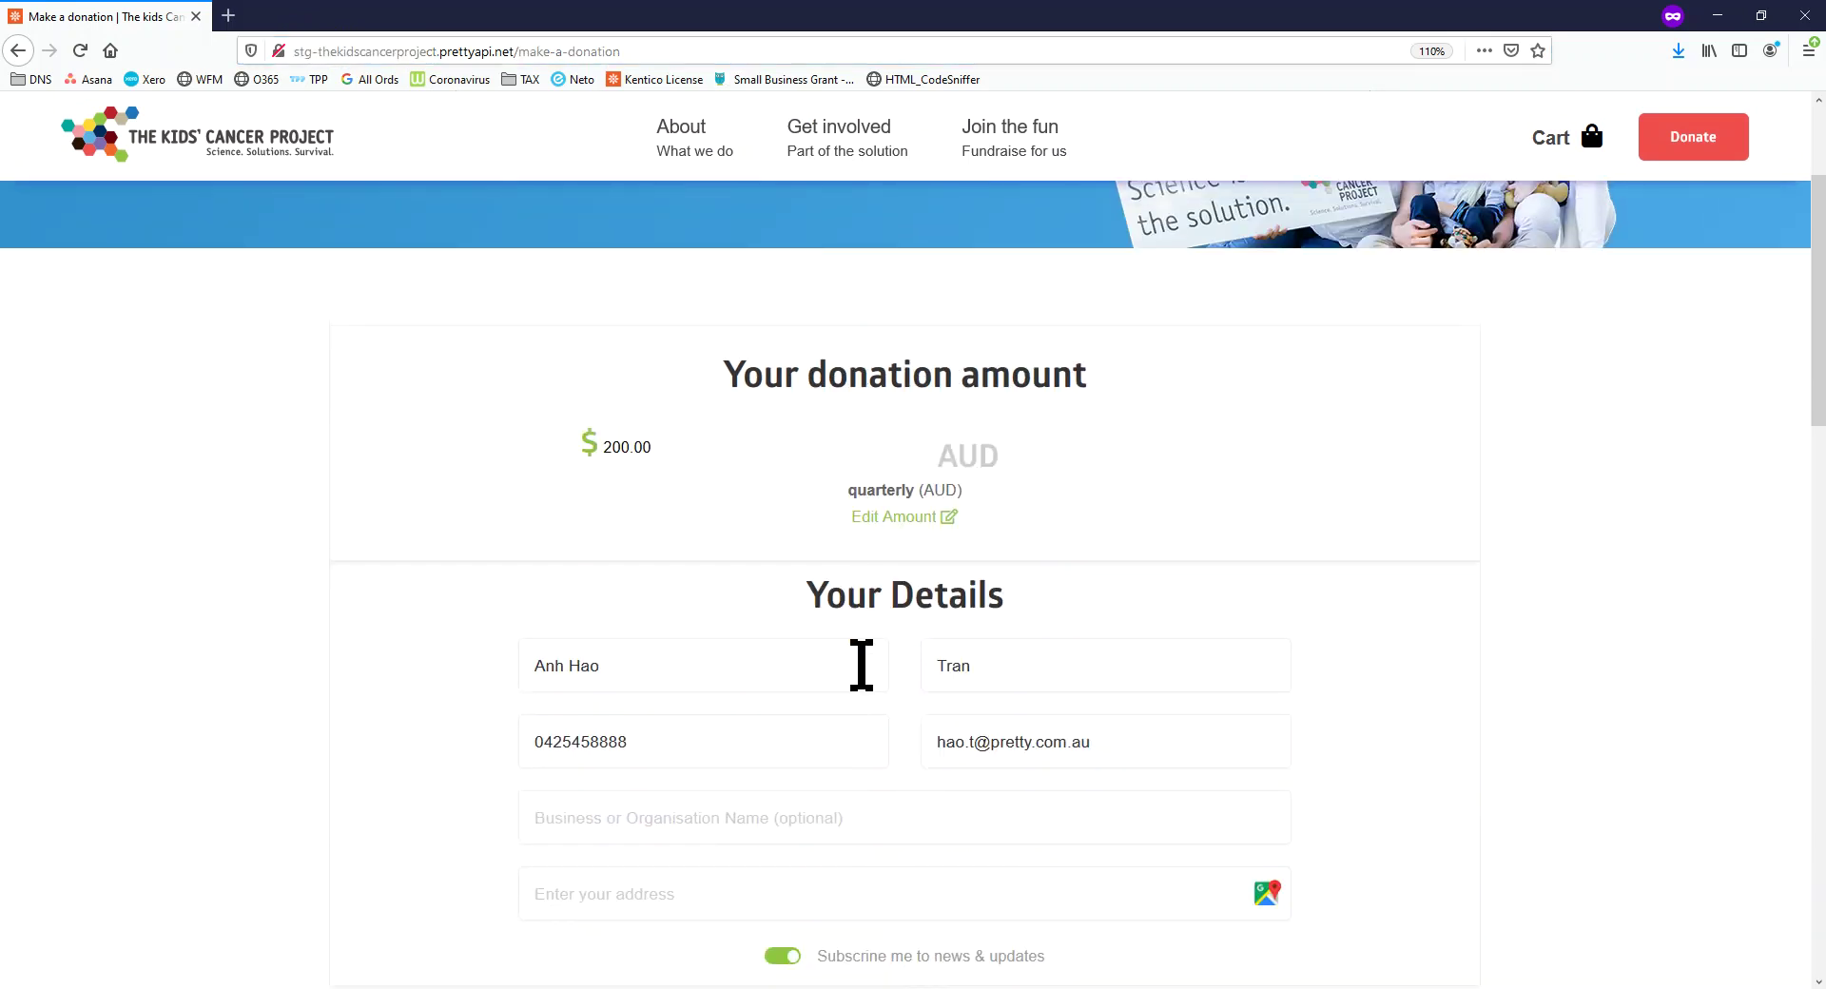
{"action": "scroll", "coordinate": [836, 631], "scroll_direction": "up", "scroll_amount": 4}
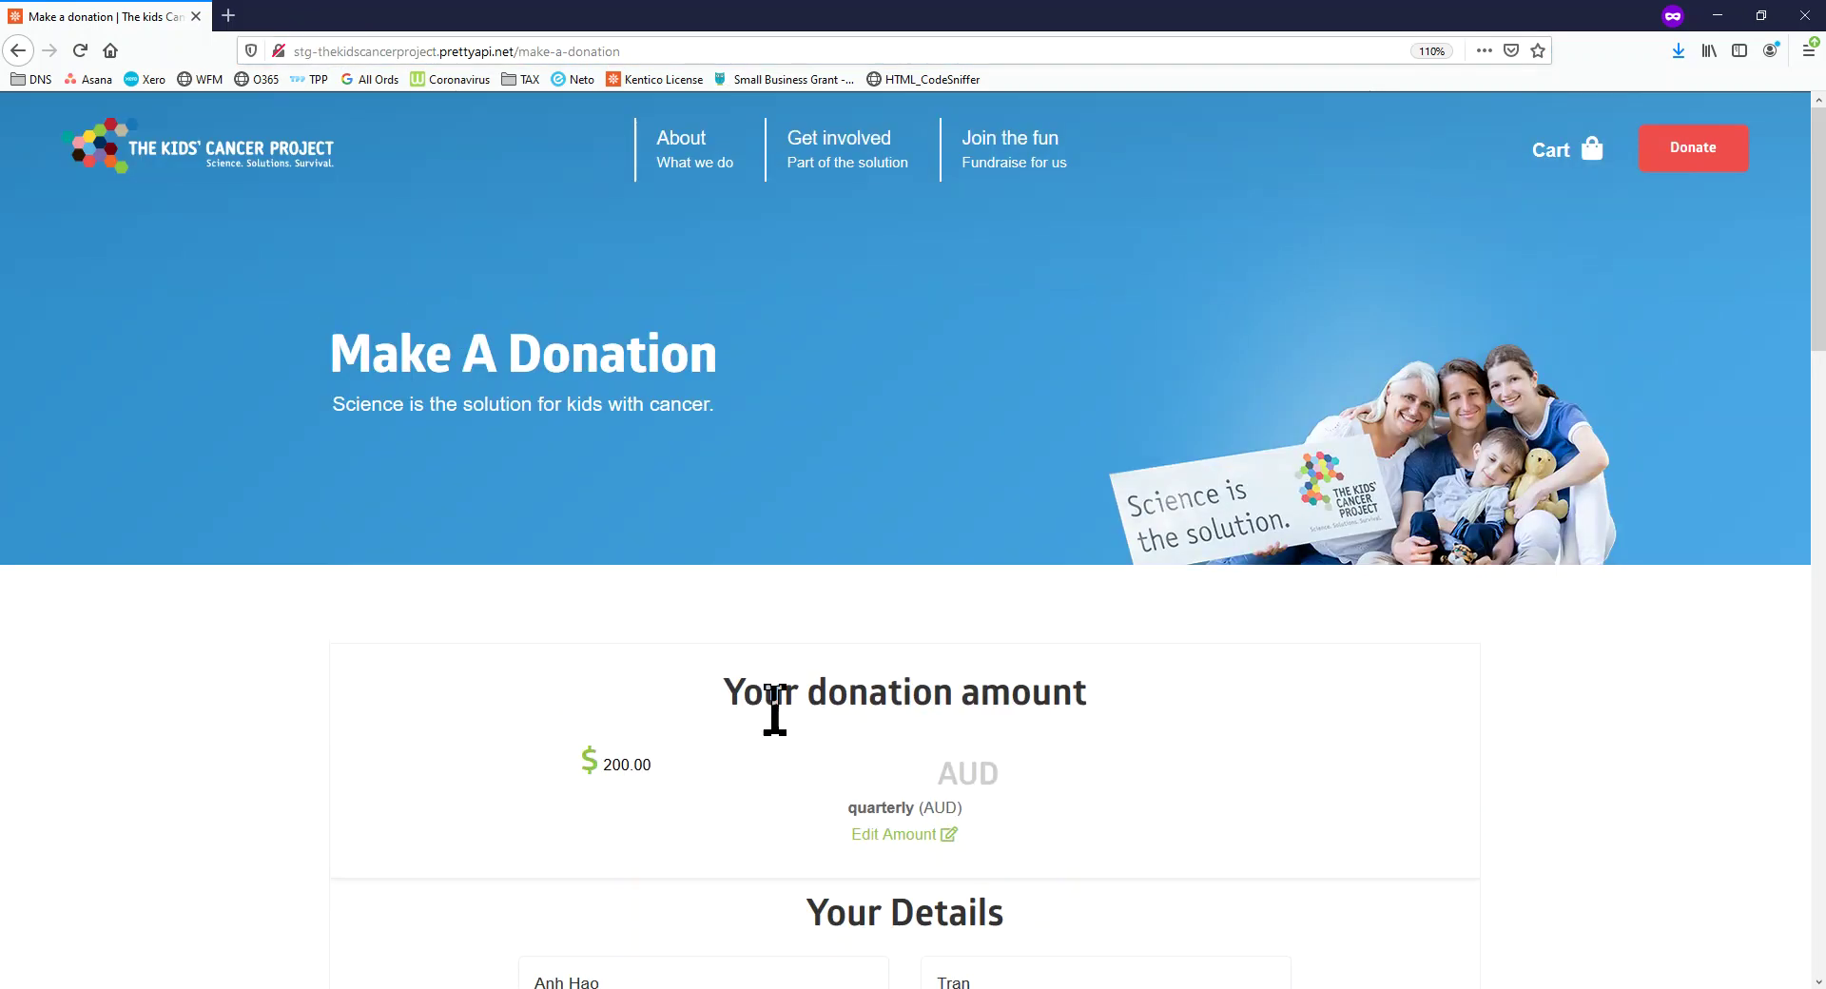
{"action": "scroll", "coordinate": [783, 733], "scroll_direction": "down", "scroll_amount": 15}
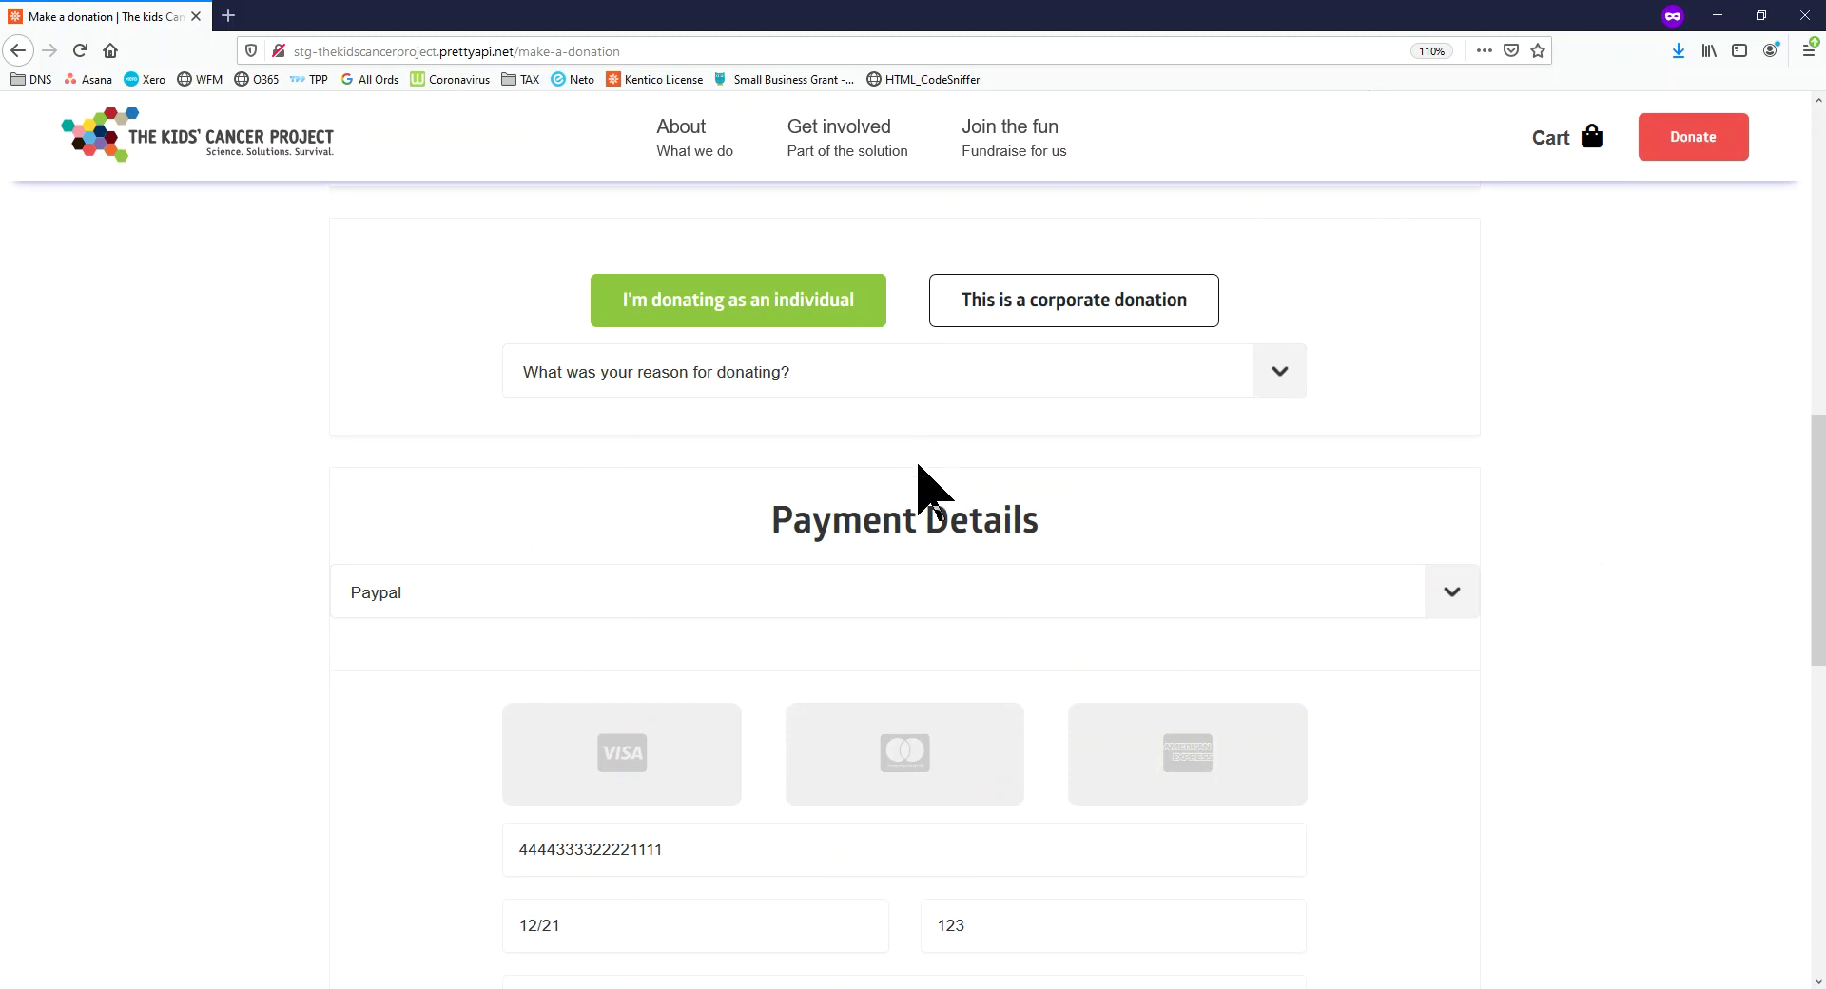
{"action": "scroll", "coordinate": [917, 514], "scroll_direction": "down", "scroll_amount": 5}
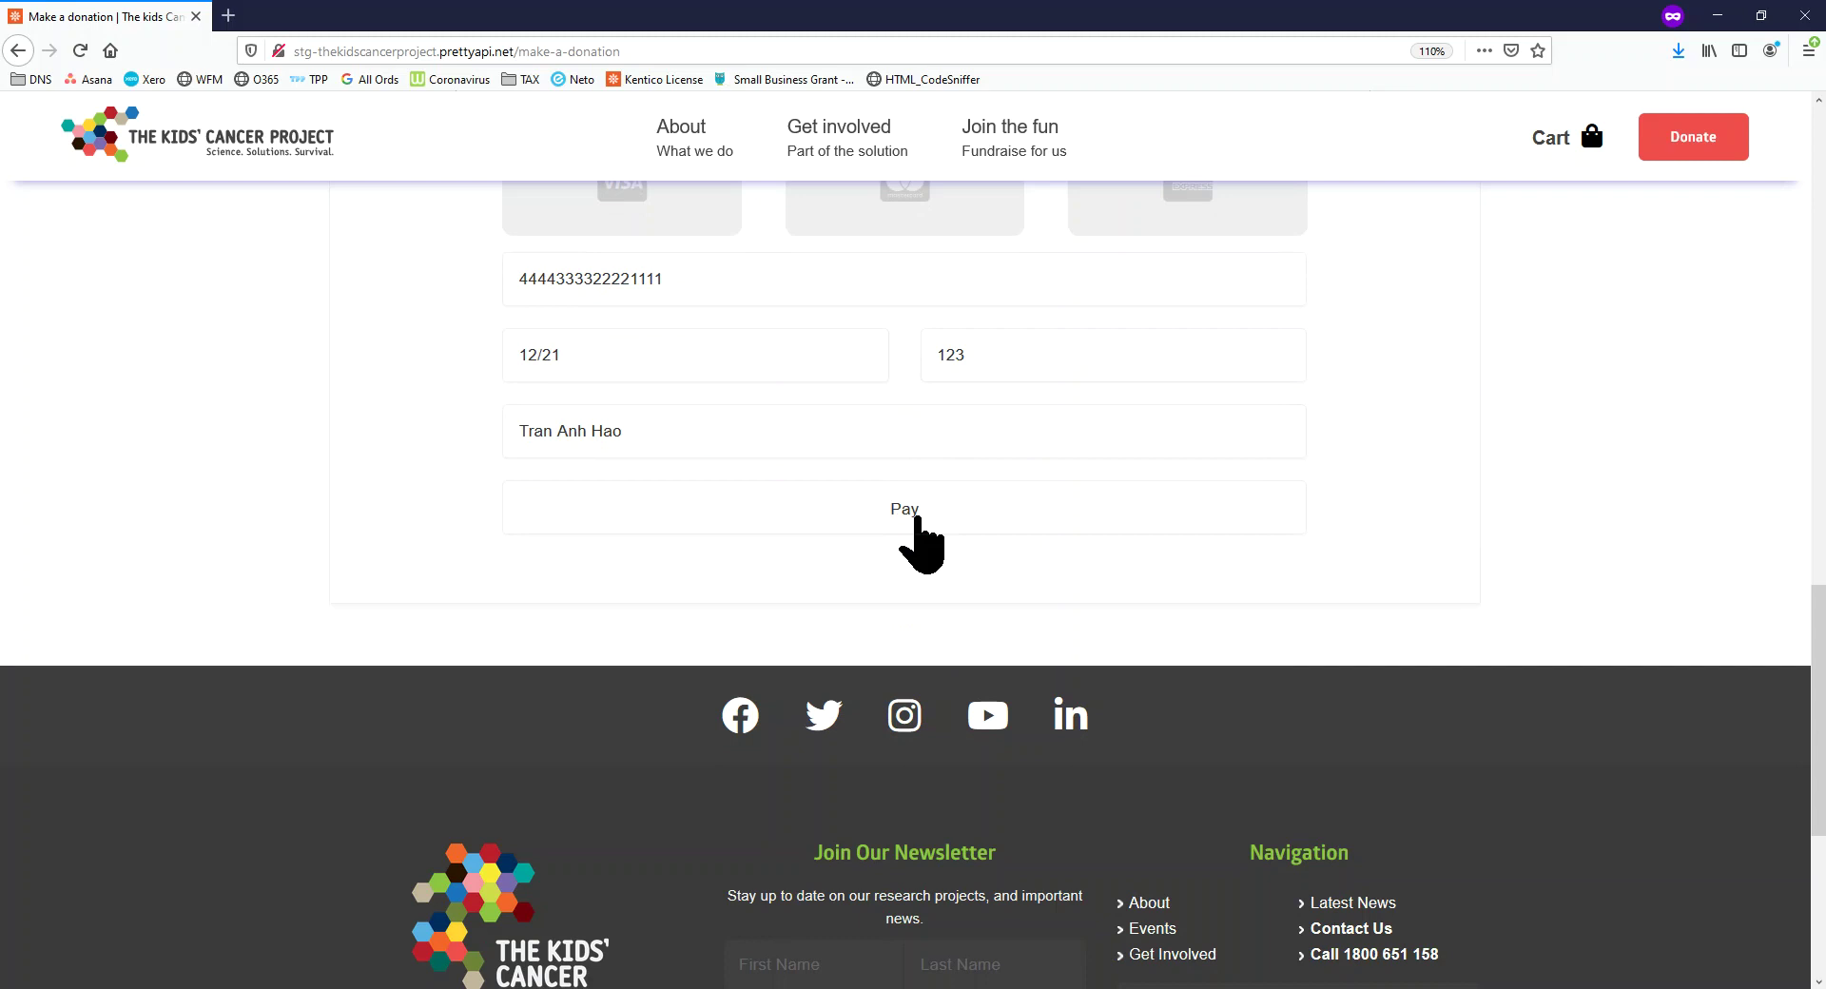
{"action": "left_click", "coordinate": [917, 516]}
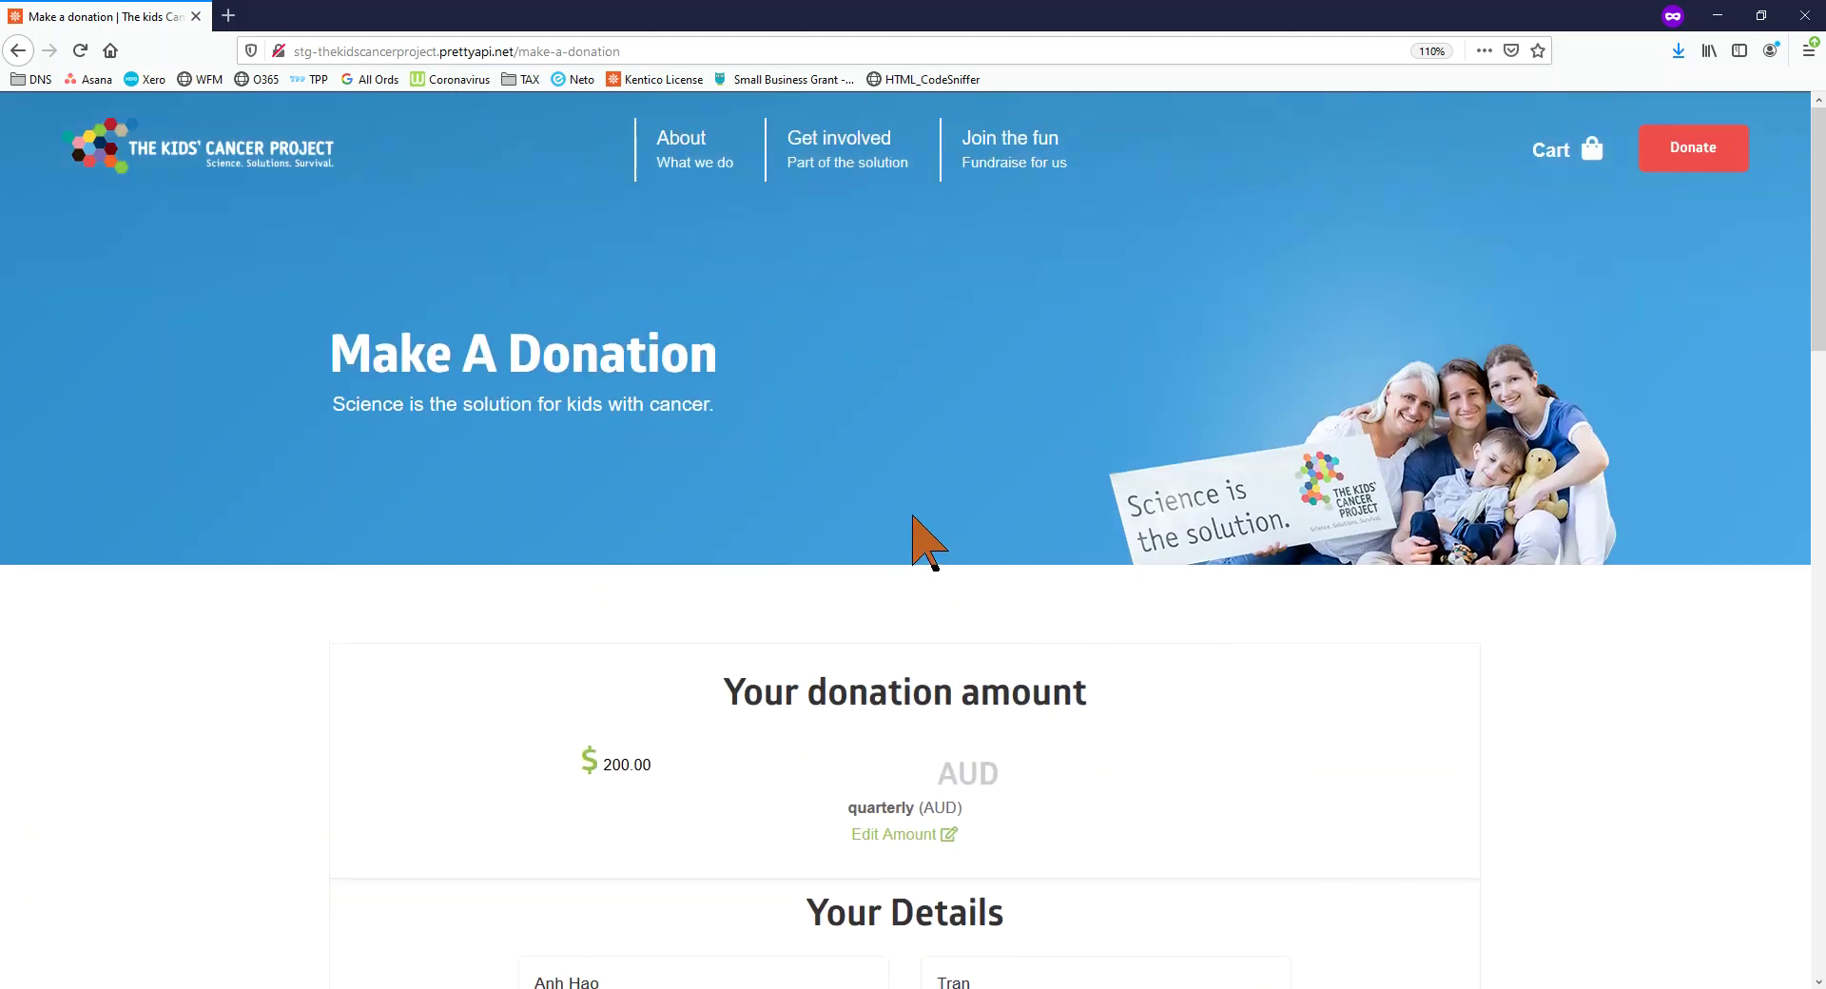
{"action": "left_click", "coordinate": [199, 160]}
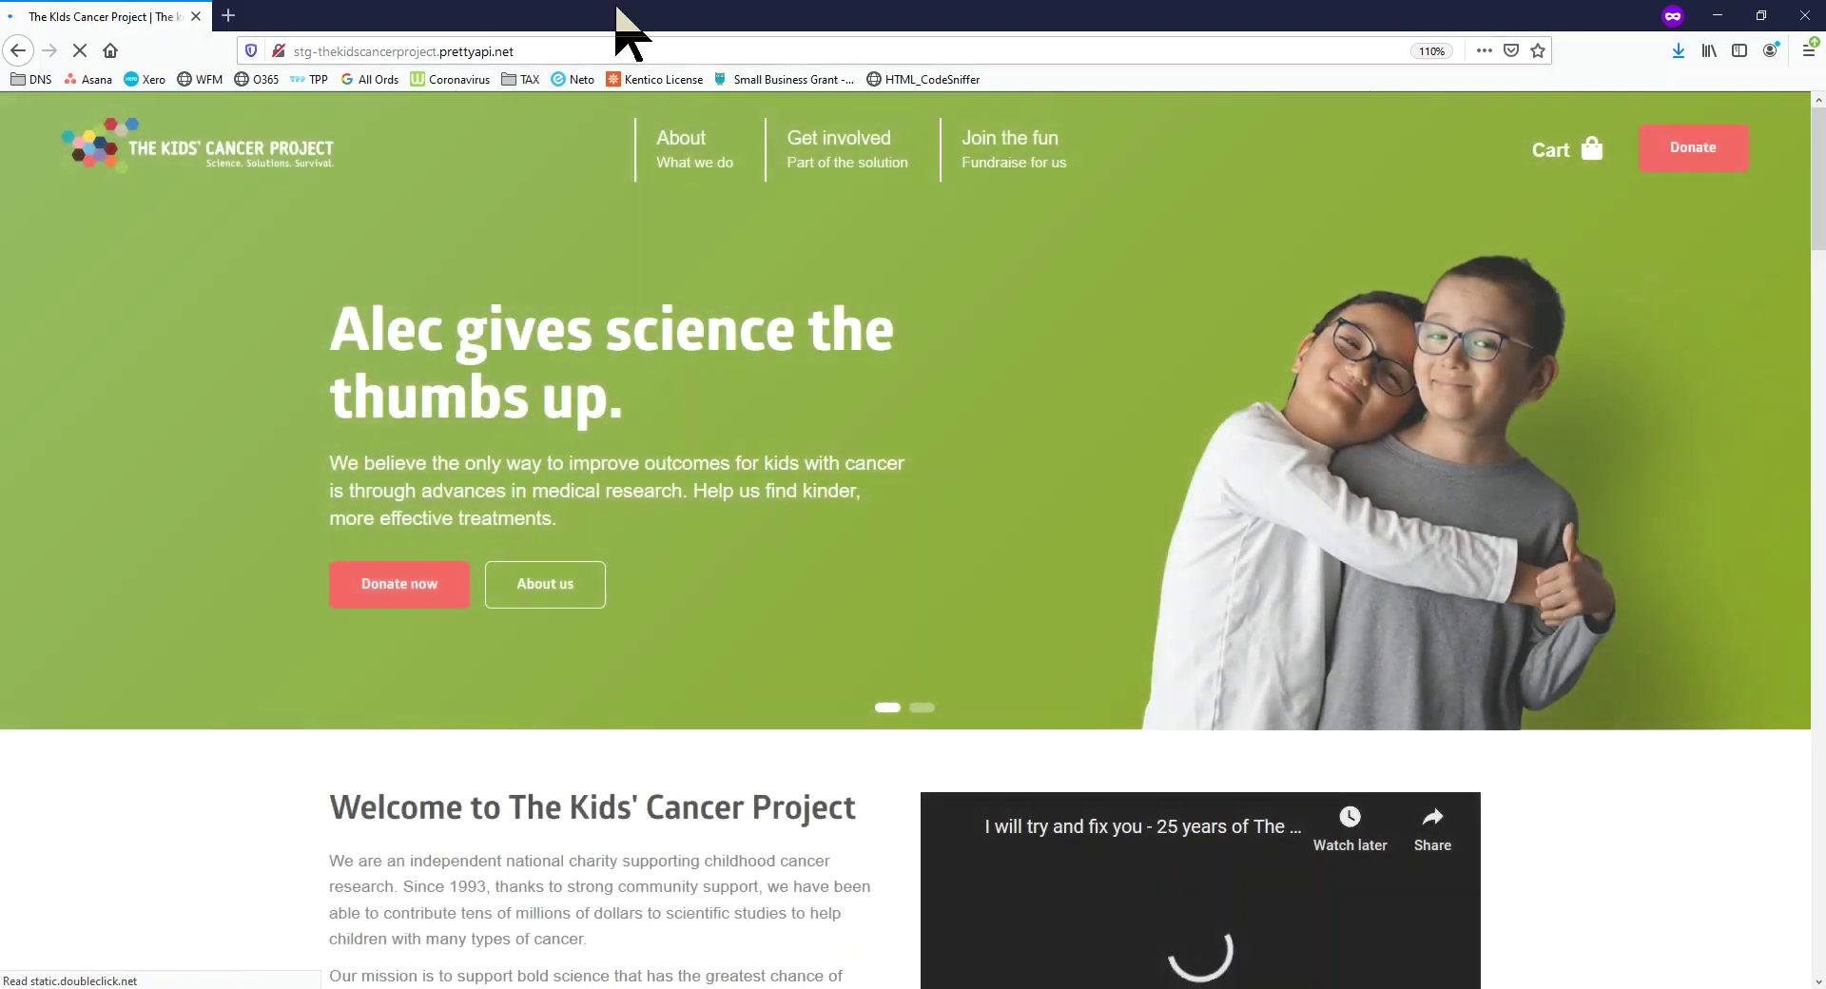
{"action": "left_click_drag", "start_coordinate": [803, 7], "coordinate": [0, 457]}
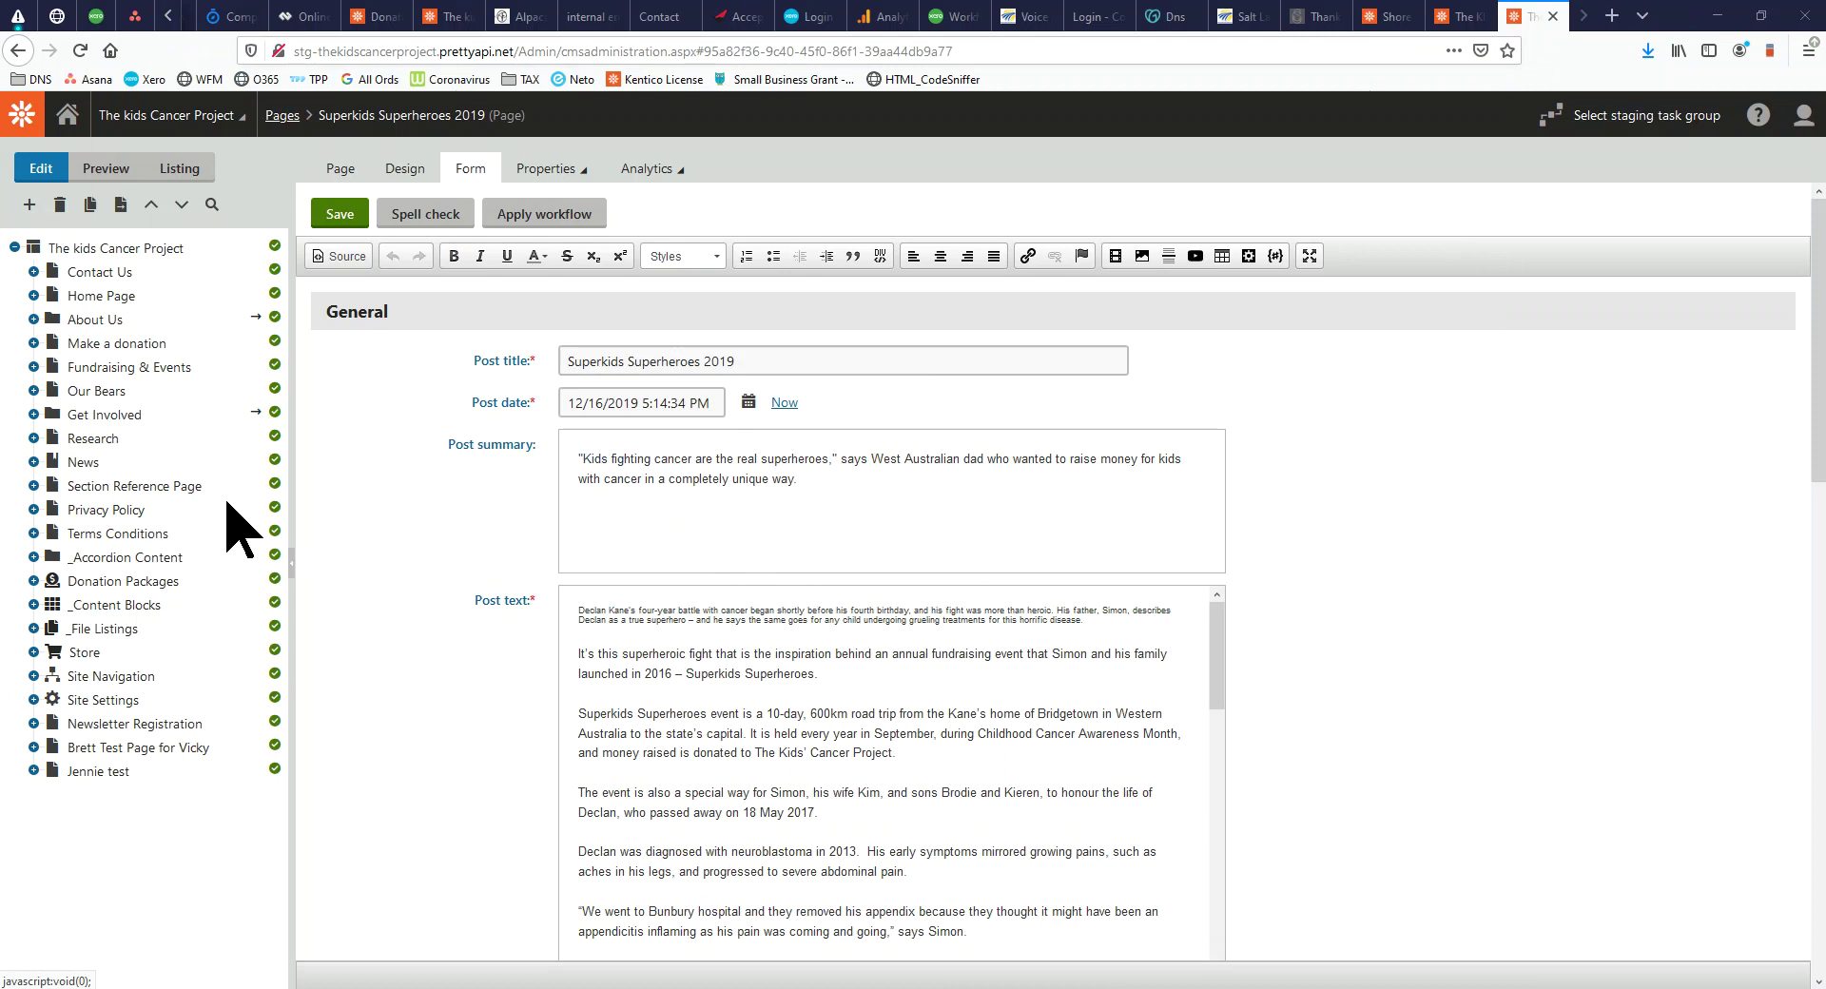
Expand About Us, select and expand Who Are We, and view its Design layout
{"action": "left_click_drag", "start_coordinate": [0, 95], "coordinate": [806, 62]}
{"action": "mouse_move", "coordinate": [634, 186]}
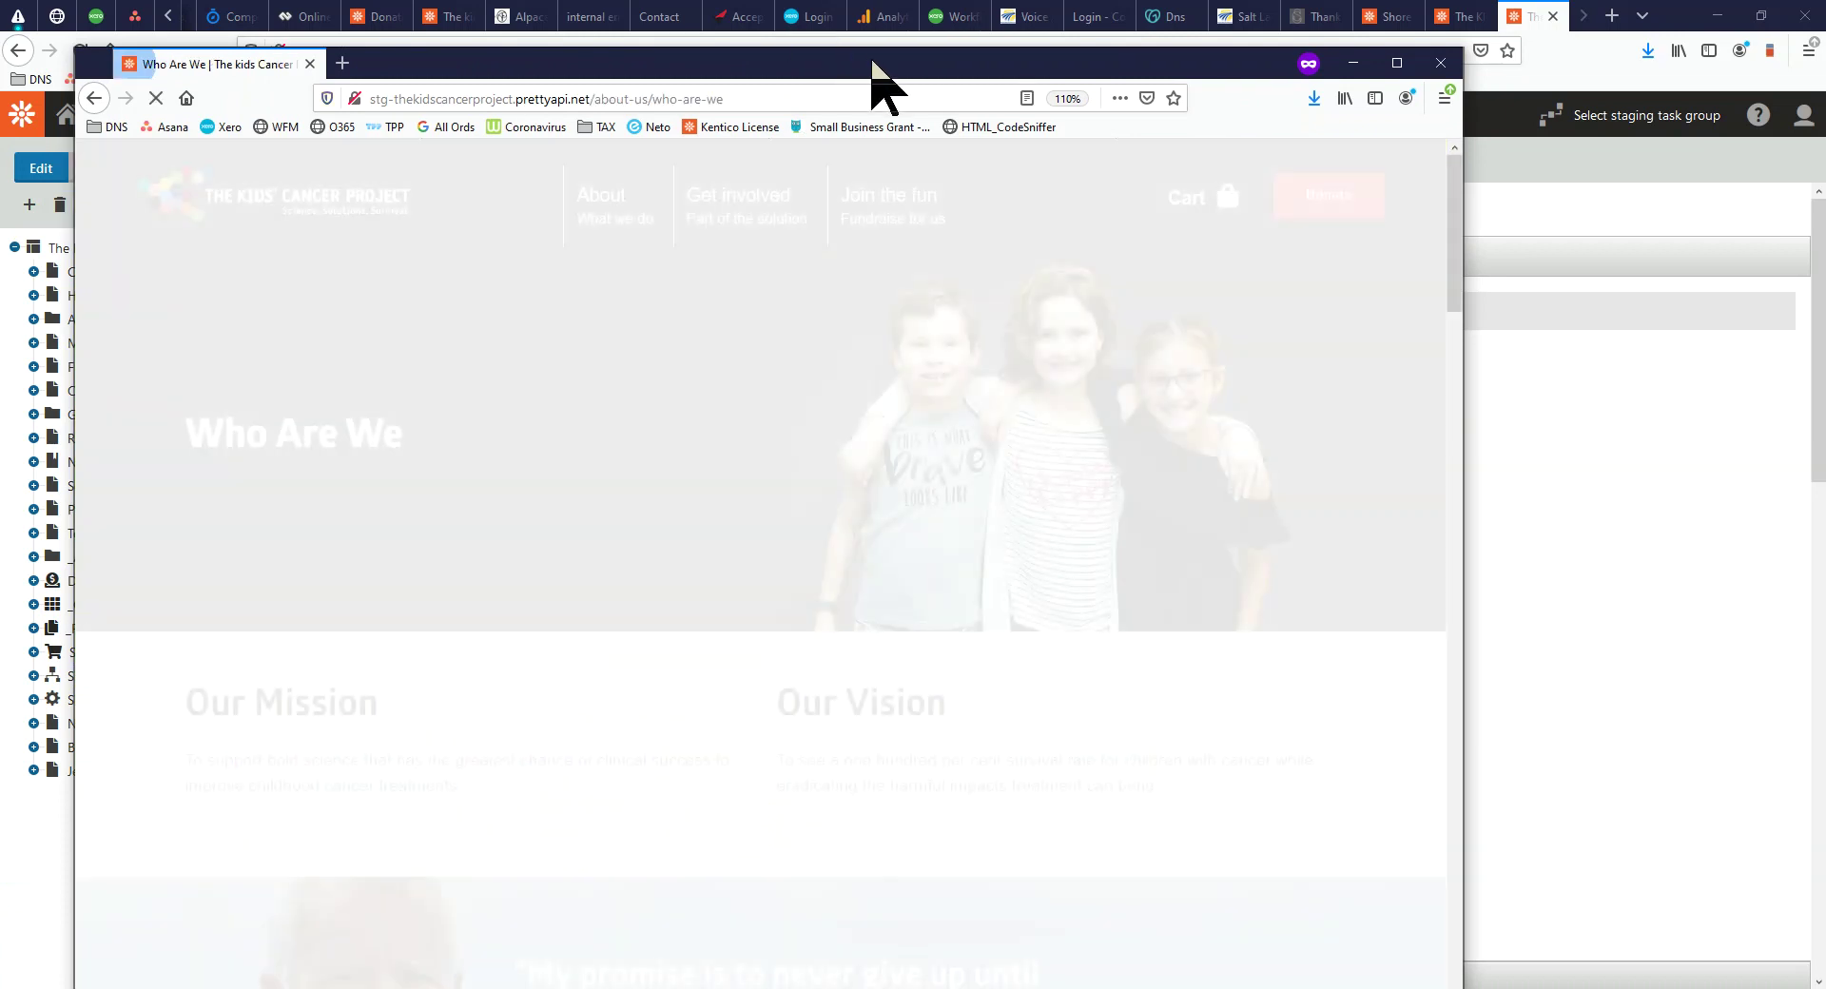
{"action": "left_click_drag", "start_coordinate": [869, 61], "coordinate": [0, 86]}
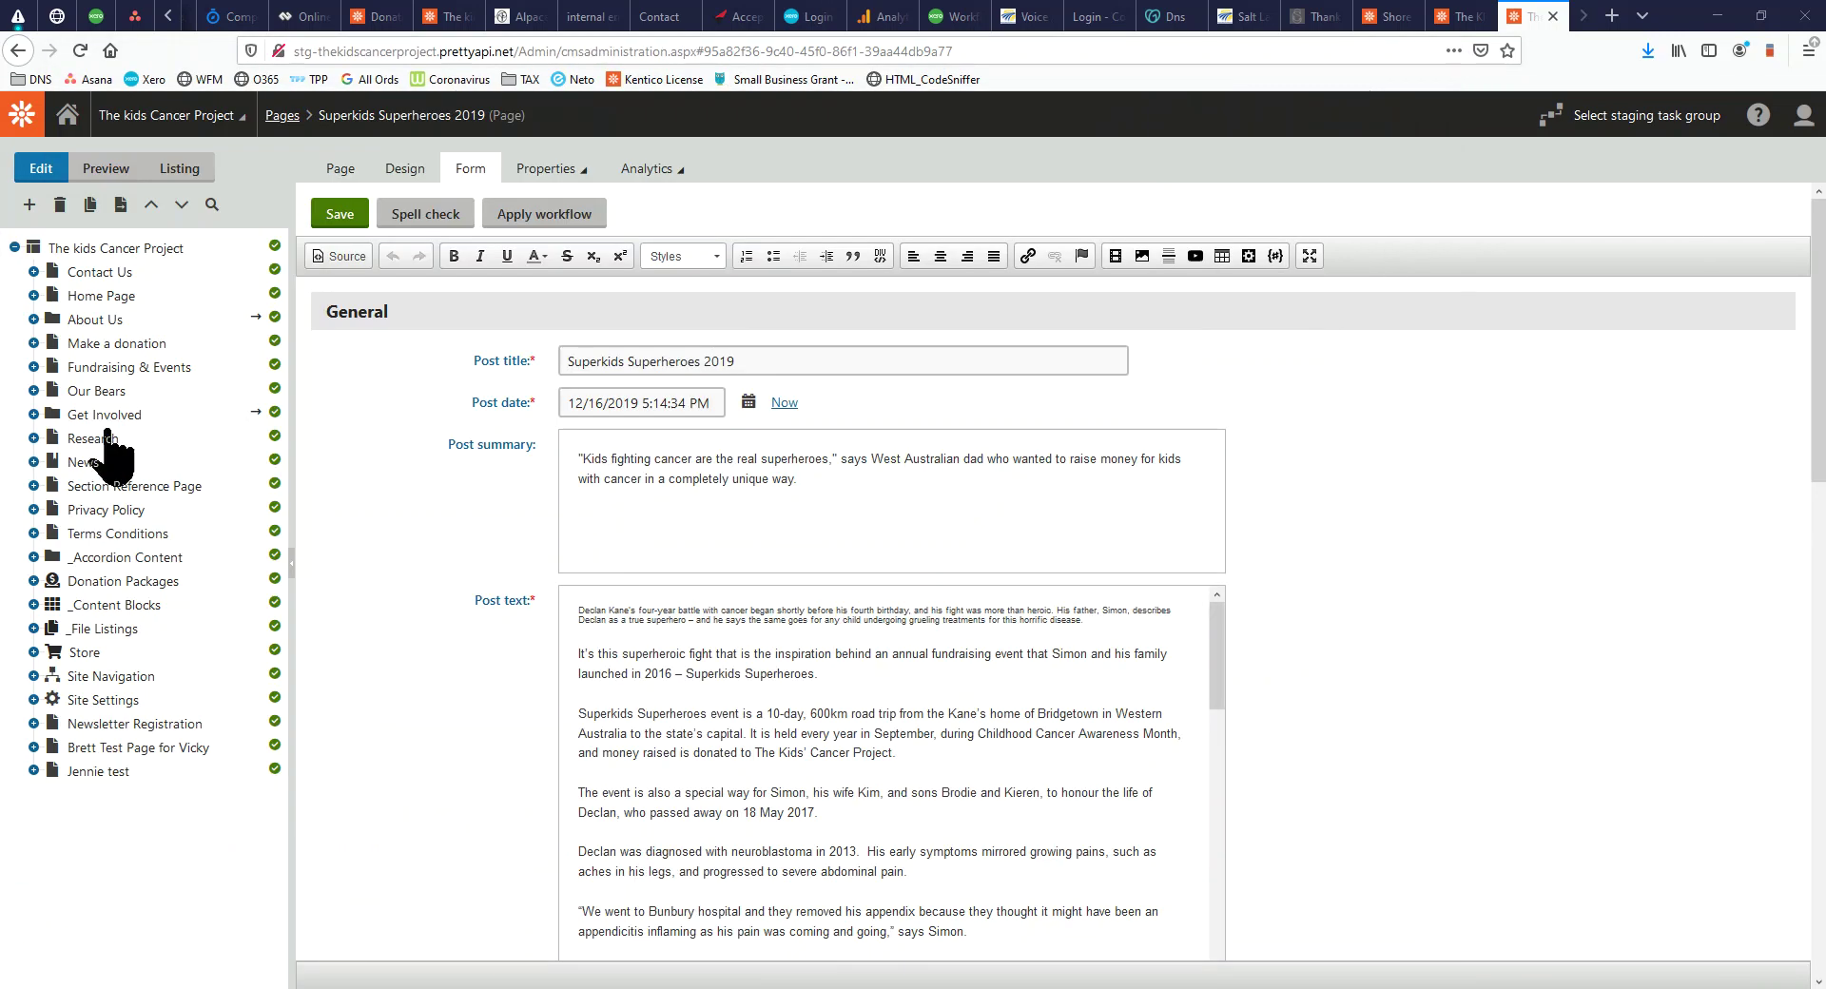
{"action": "left_click", "coordinate": [34, 320]}
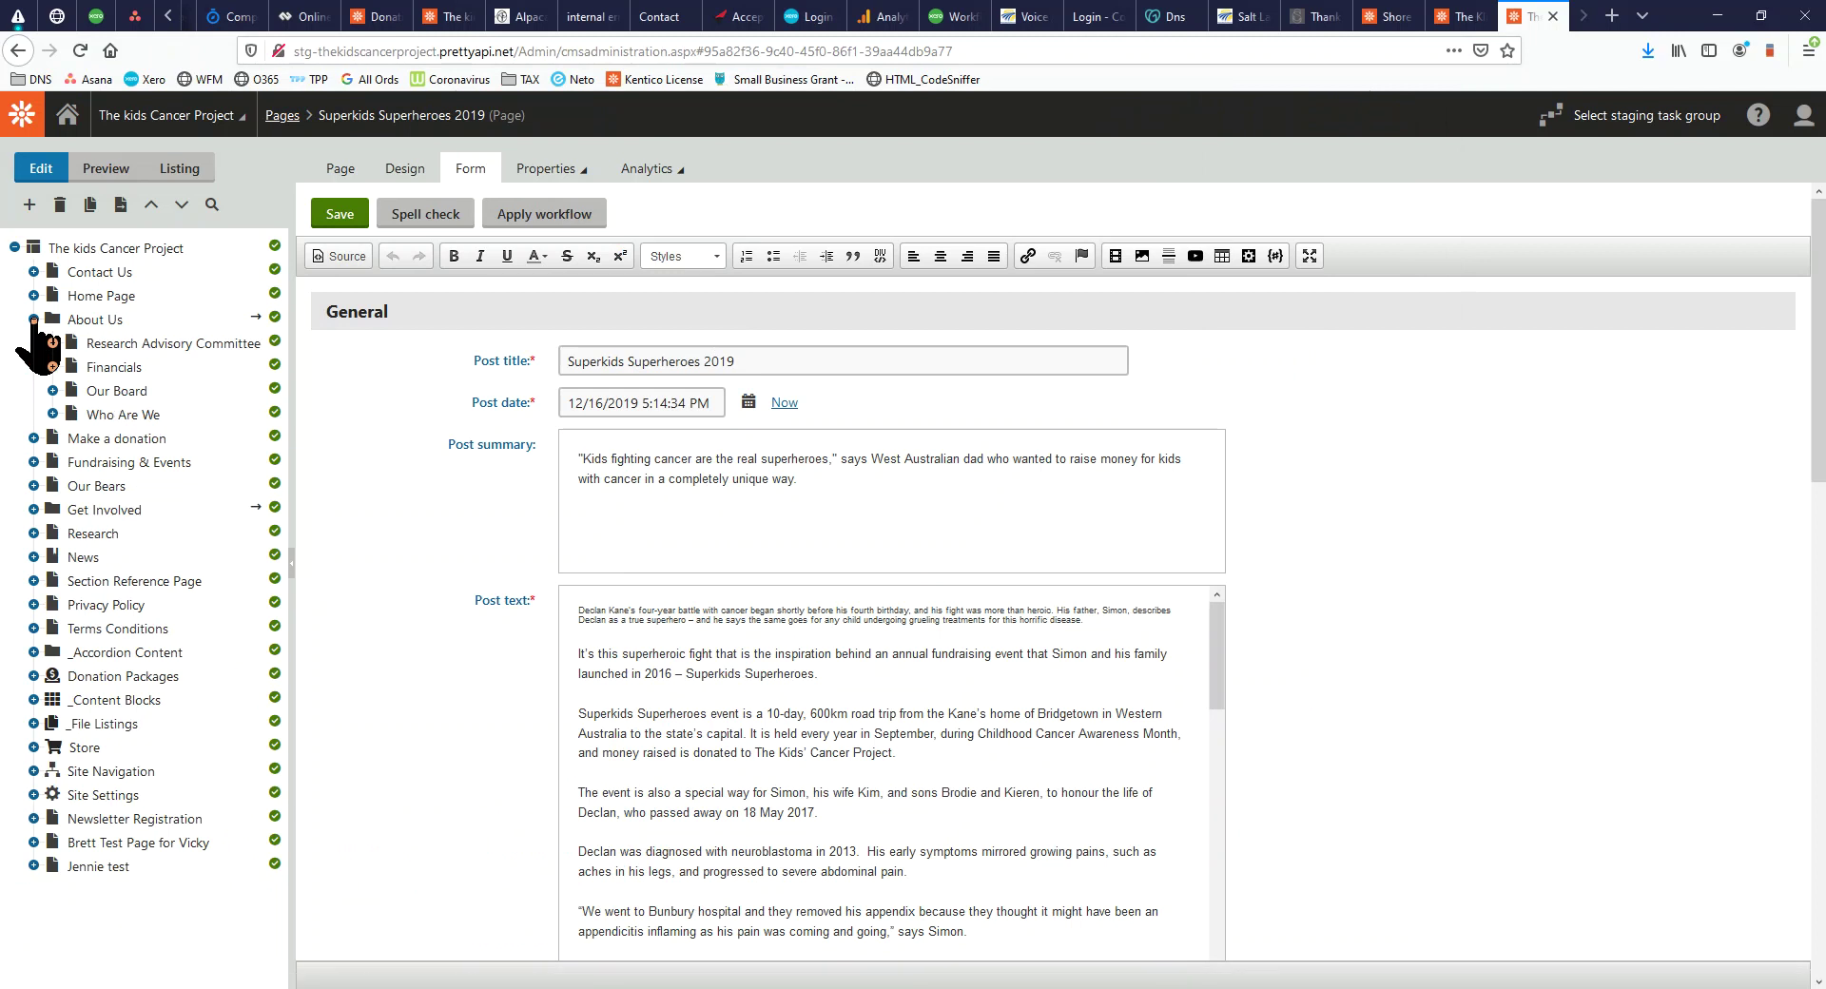
{"action": "left_click", "coordinate": [115, 418]}
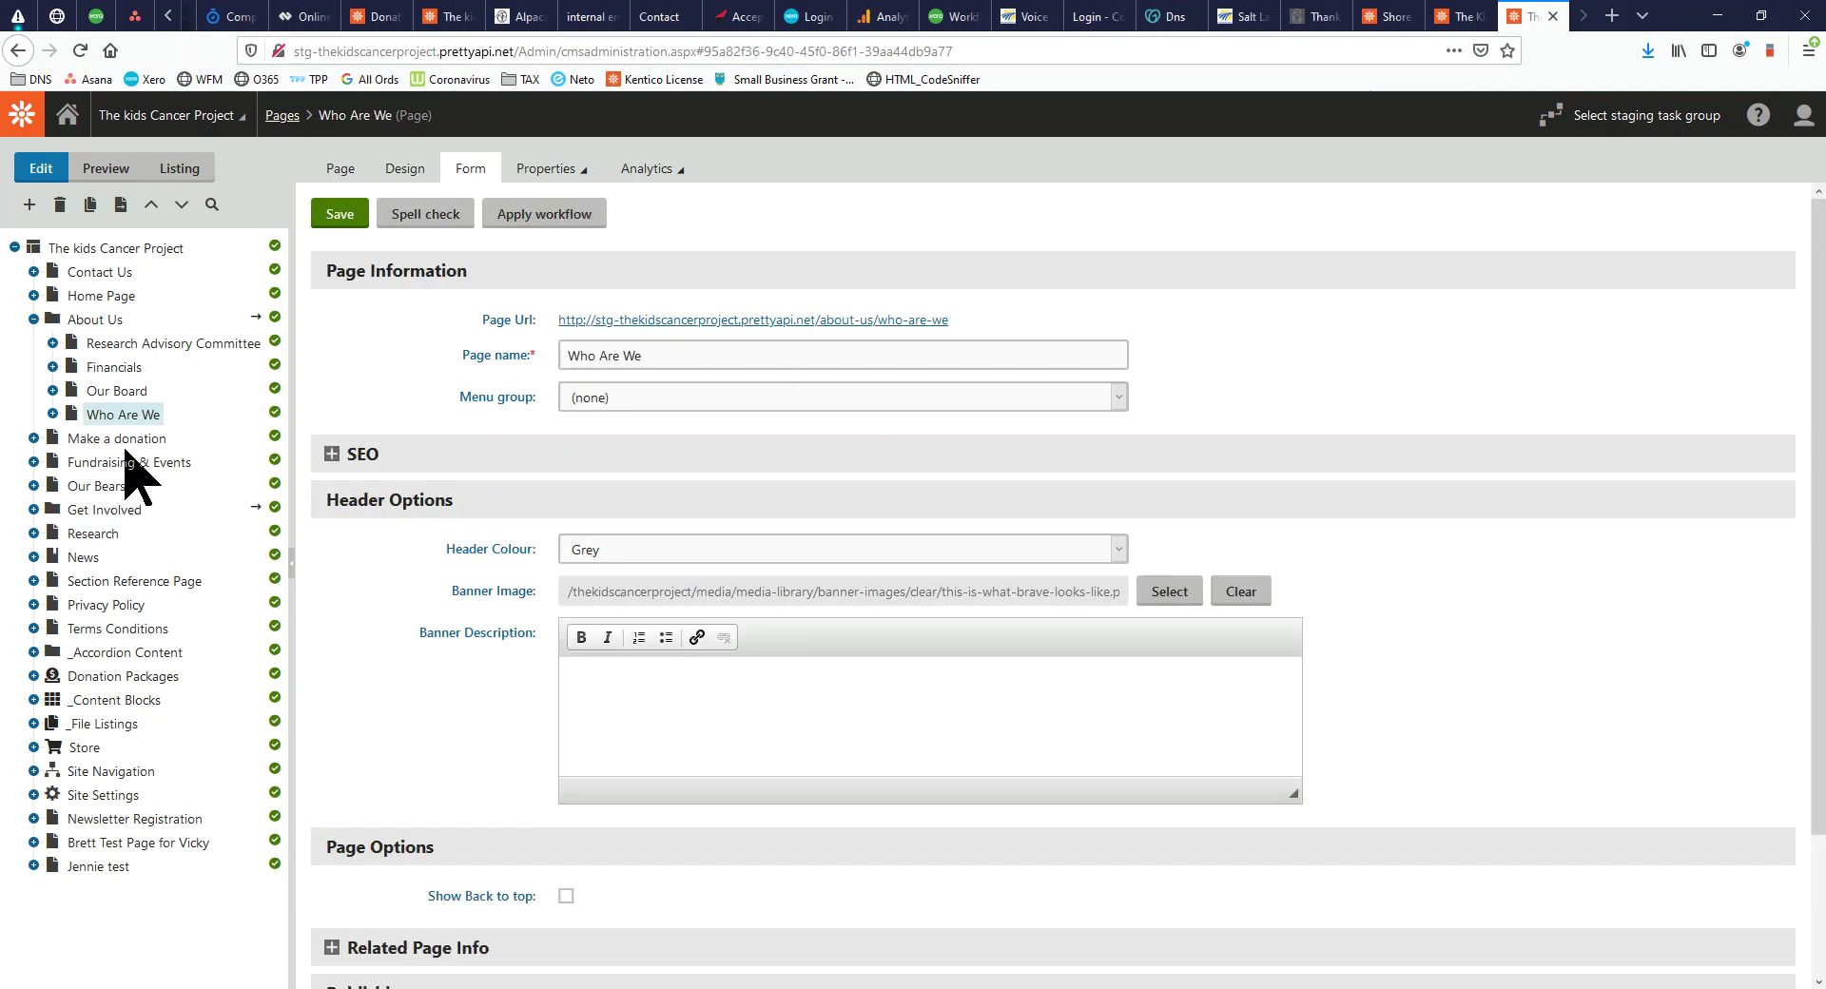
{"action": "left_click", "coordinate": [53, 415]}
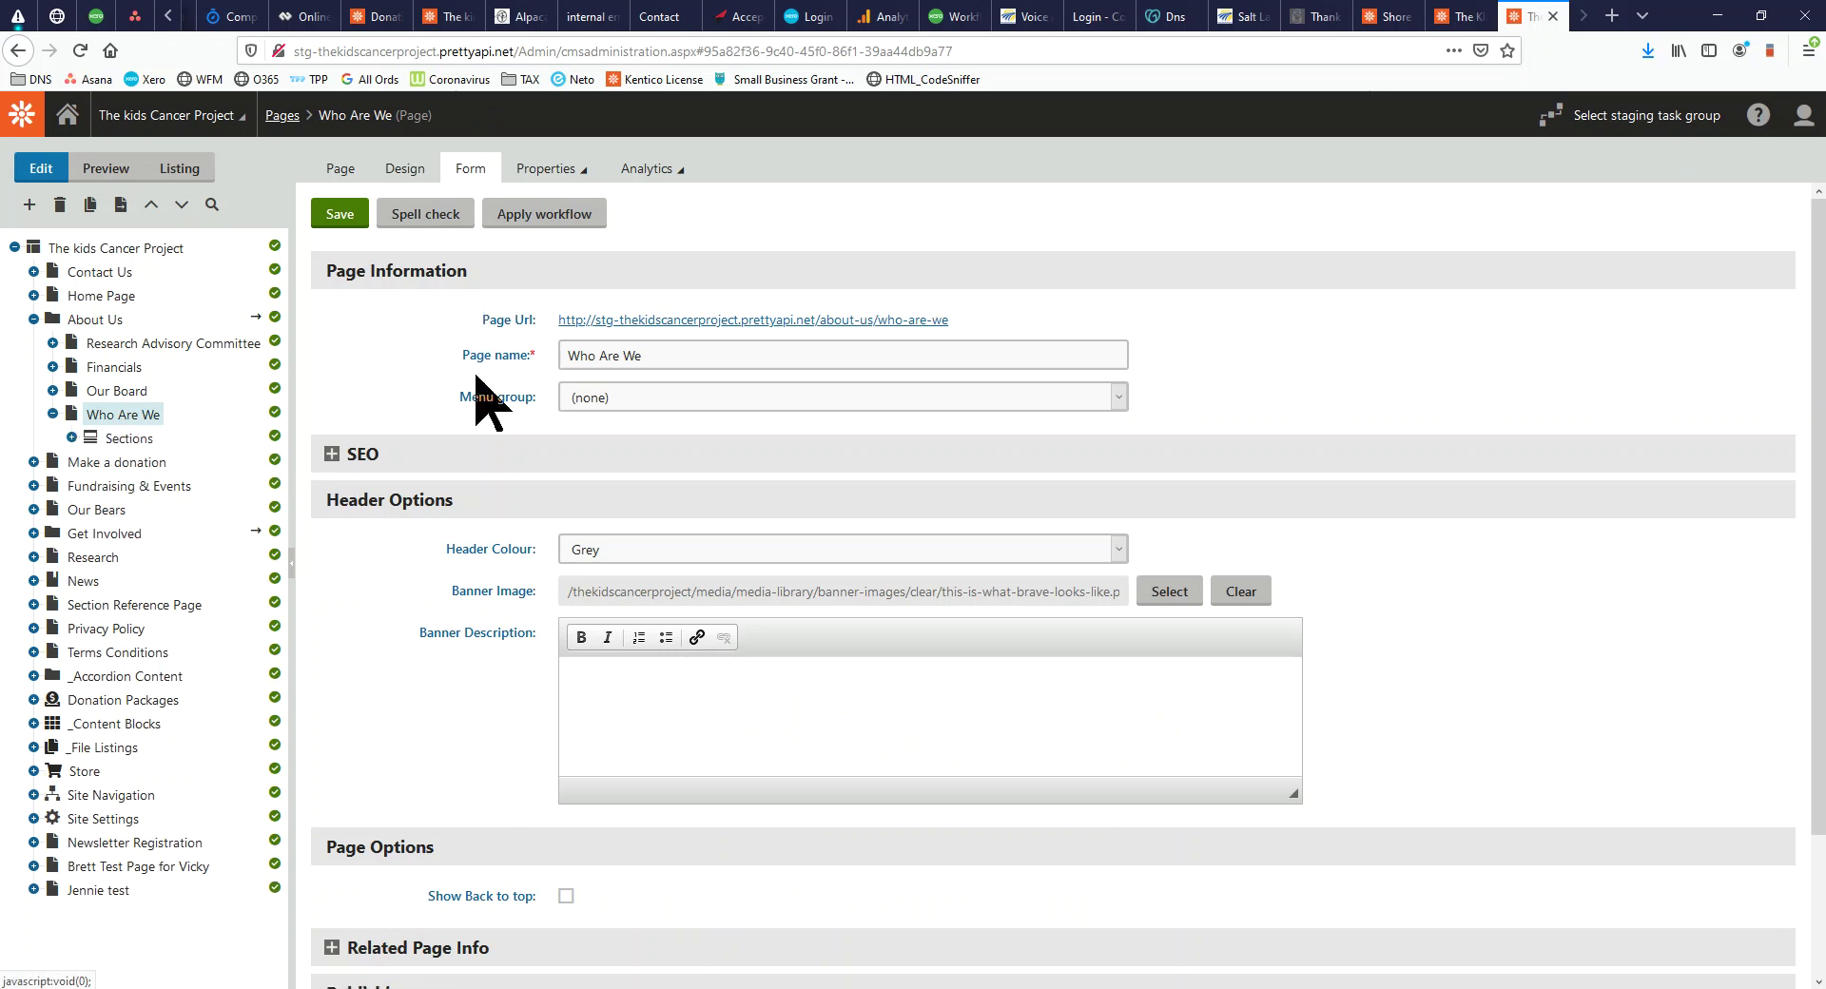
{"action": "left_click", "coordinate": [401, 171]}
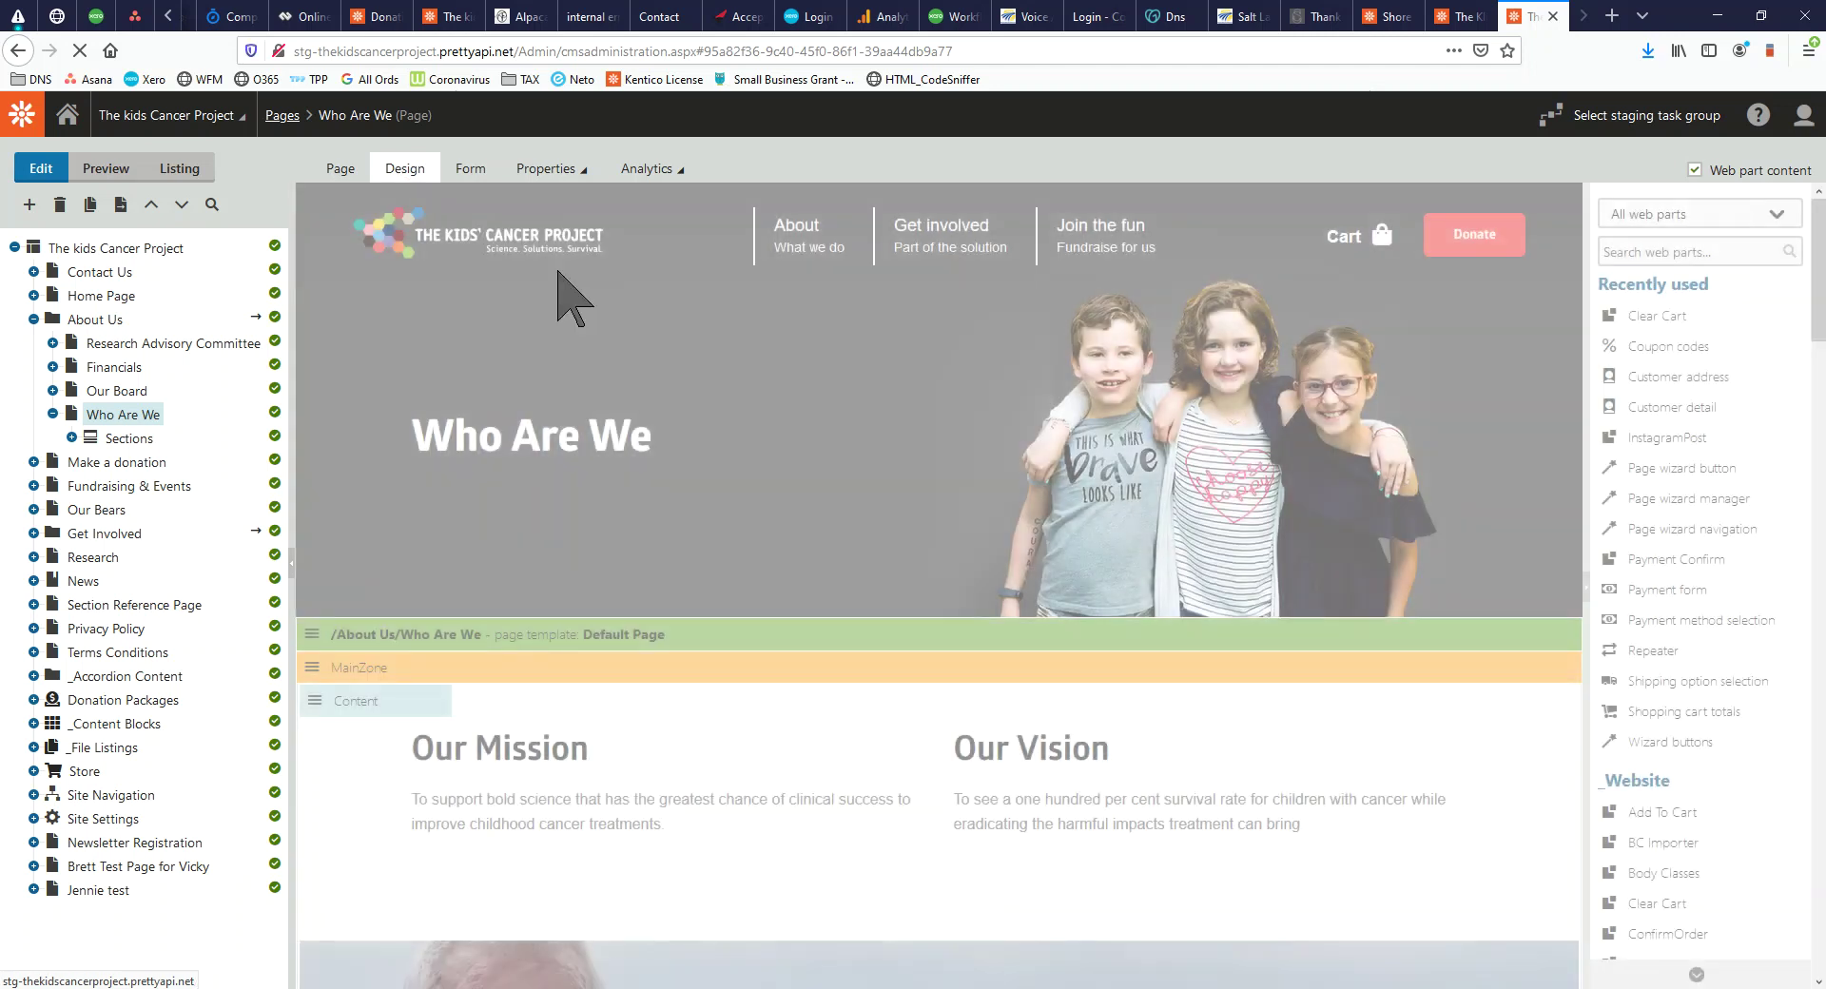
Return to the Form view and expand Sections to list the seven content blocks
{"action": "scroll", "coordinate": [796, 509], "scroll_direction": "down", "scroll_amount": 5}
{"action": "scroll", "coordinate": [796, 519], "scroll_direction": "up", "scroll_amount": 5}
{"action": "left_click", "coordinate": [470, 169]}
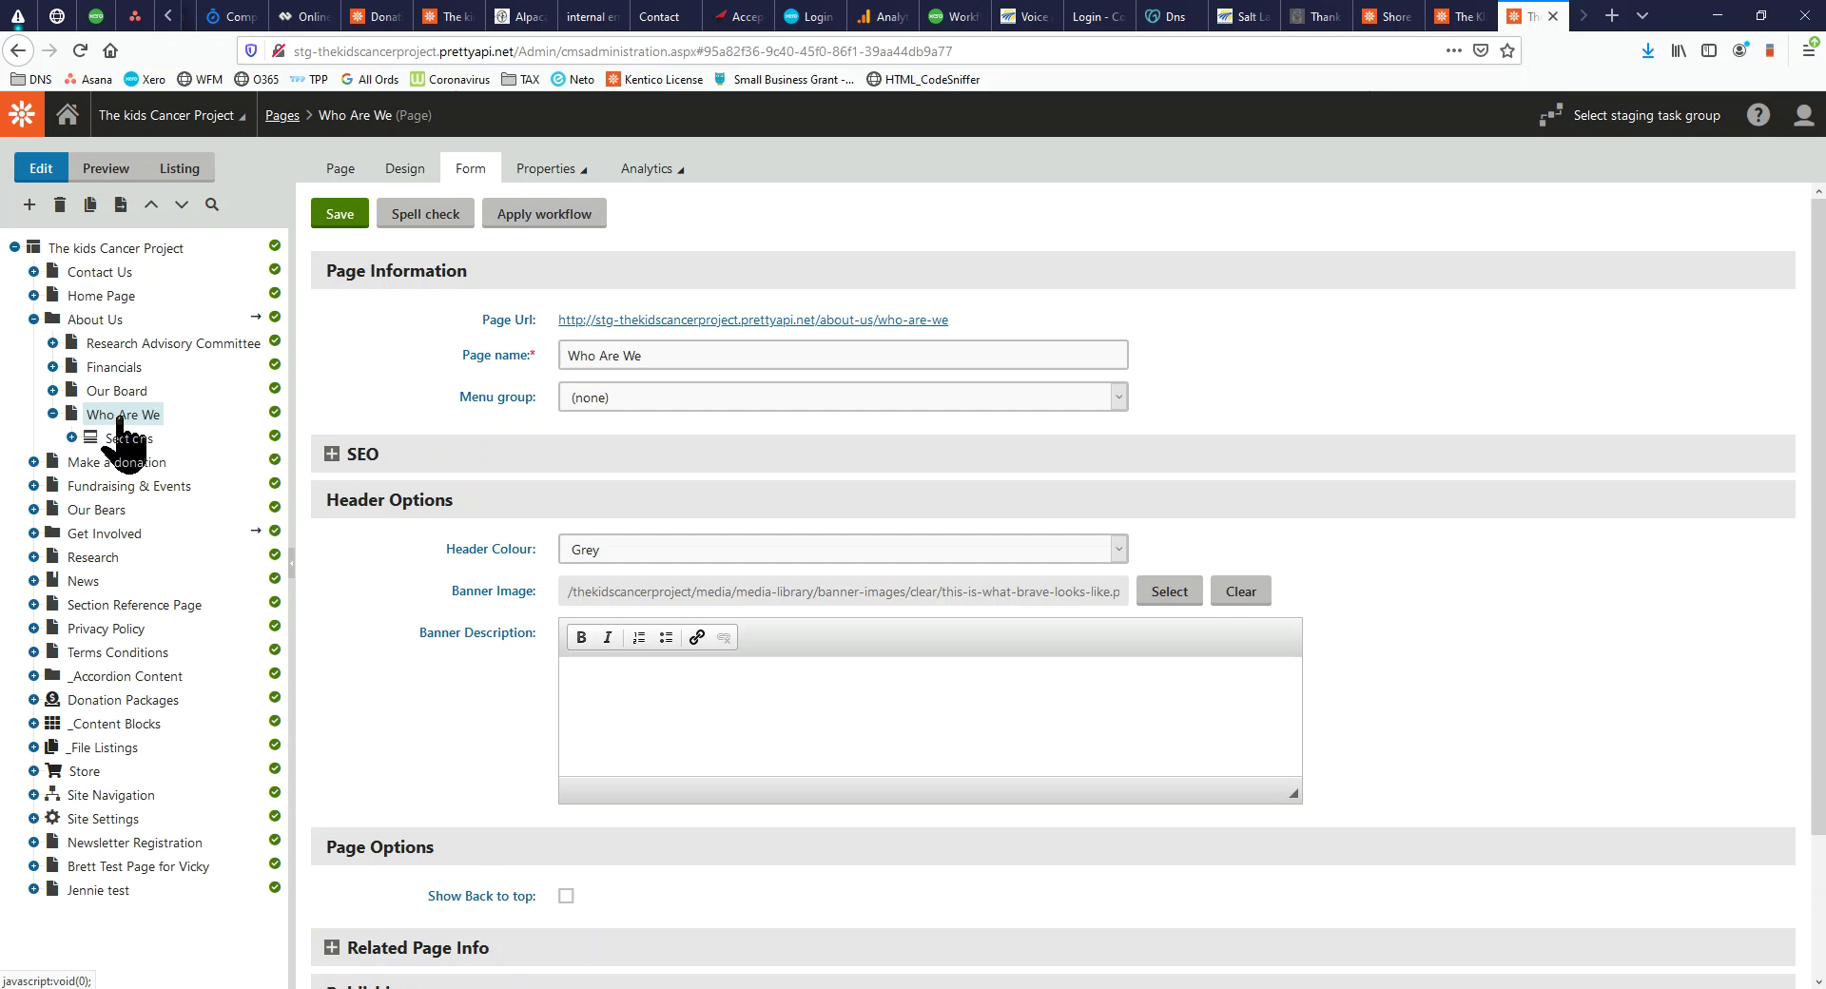
{"action": "left_click", "coordinate": [71, 438]}
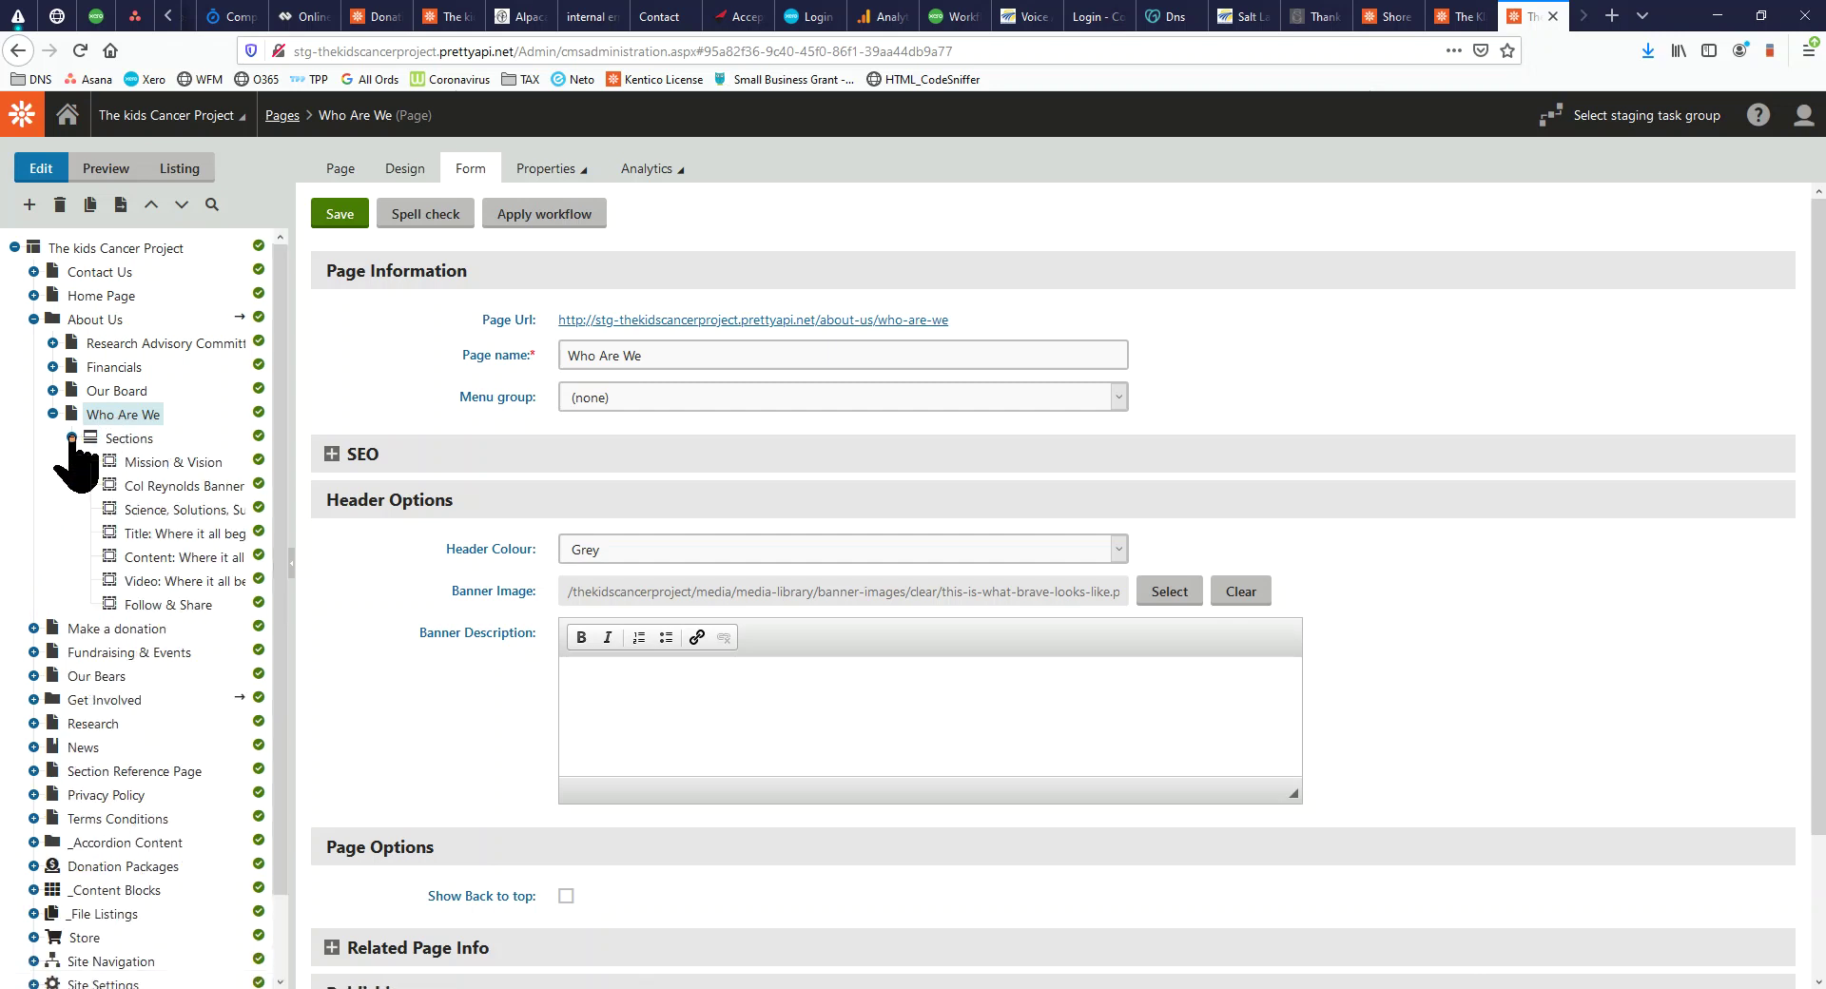
Bring the live Who Are We page over the CMS and highlight 'Where it all began'
{"action": "left_click_drag", "start_coordinate": [0, 285], "coordinate": [1408, 136]}
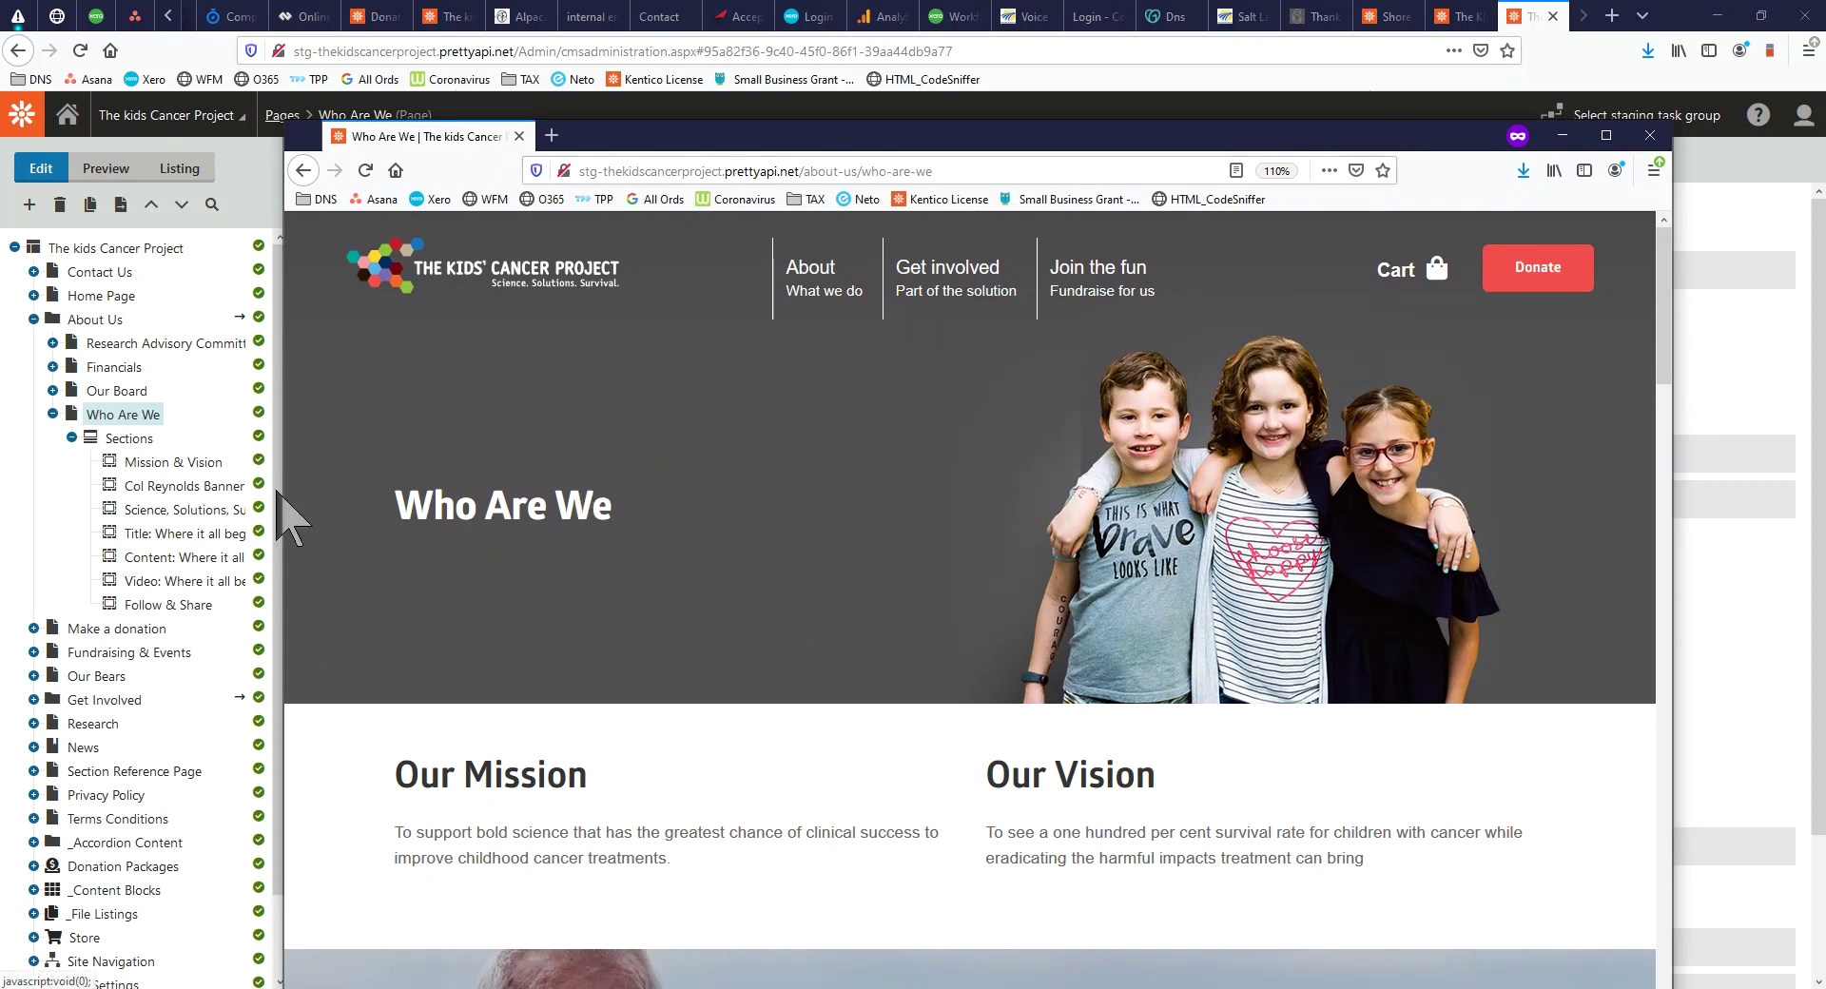
{"action": "scroll", "coordinate": [571, 640], "scroll_direction": "down", "scroll_amount": 3}
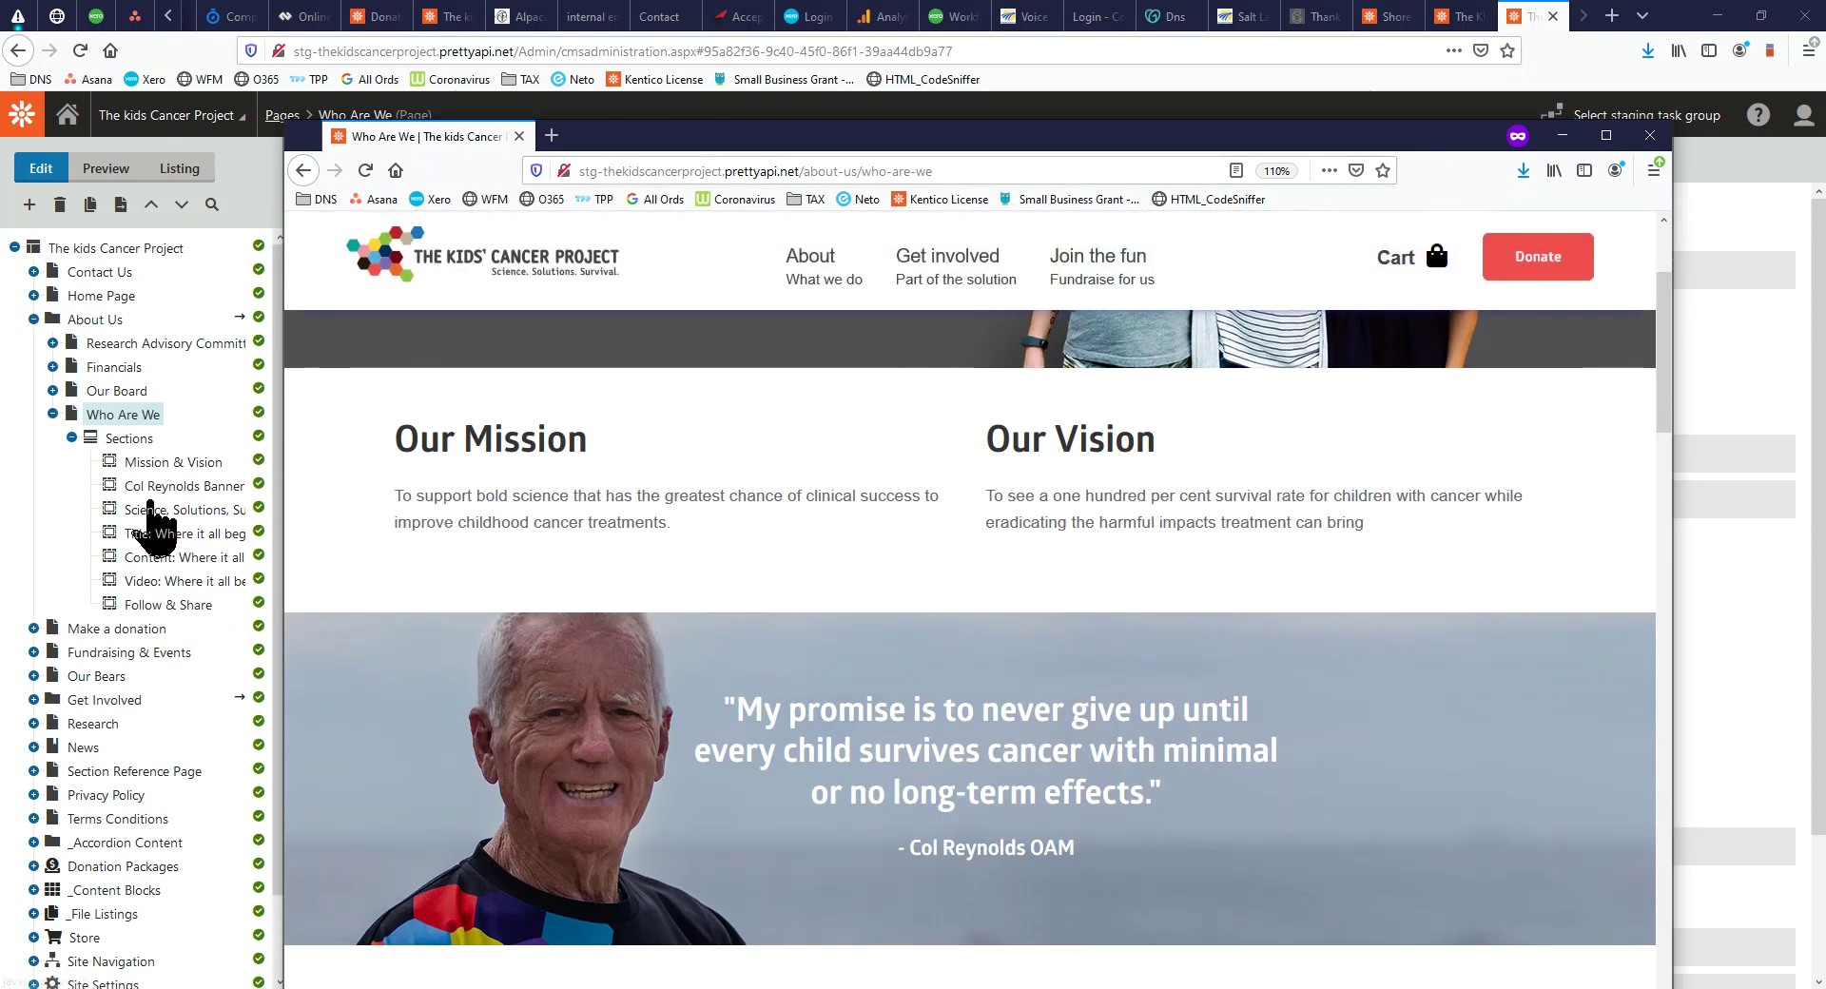
{"action": "scroll", "coordinate": [646, 657], "scroll_direction": "down", "scroll_amount": 2}
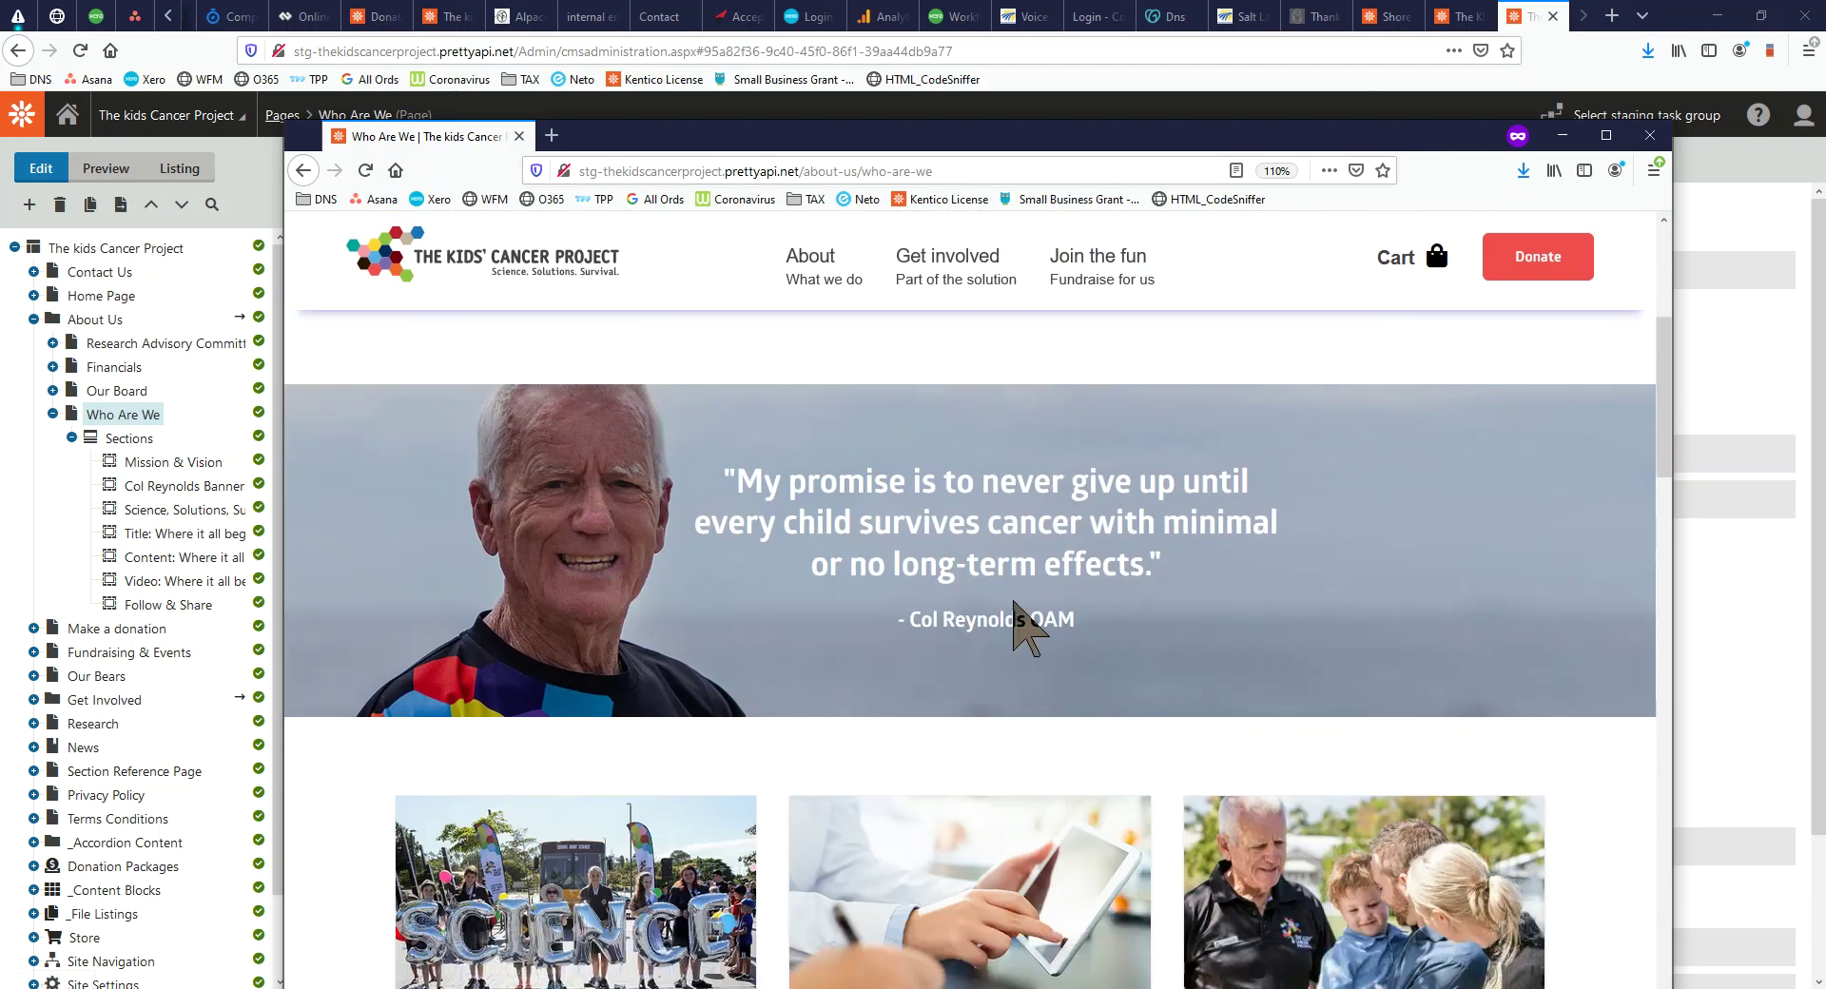
{"action": "scroll", "coordinate": [551, 644], "scroll_direction": "down", "scroll_amount": 2}
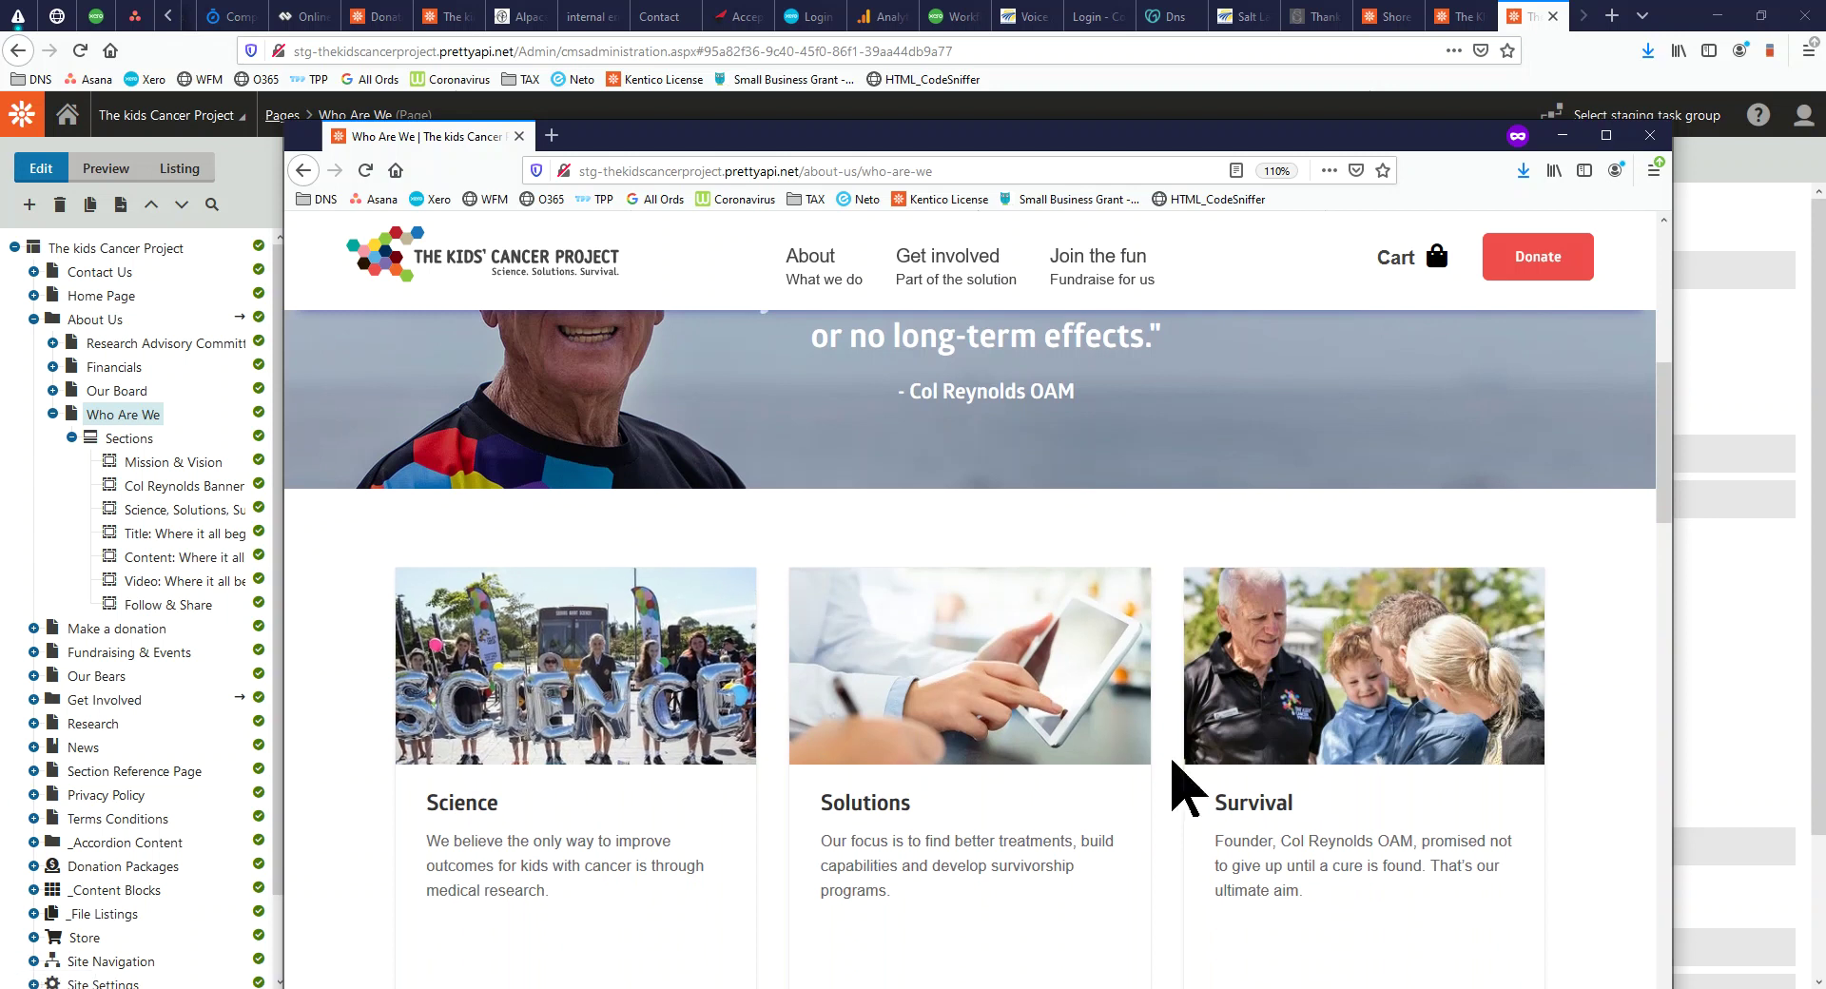
{"action": "scroll", "coordinate": [1370, 776], "scroll_direction": "down", "scroll_amount": 6}
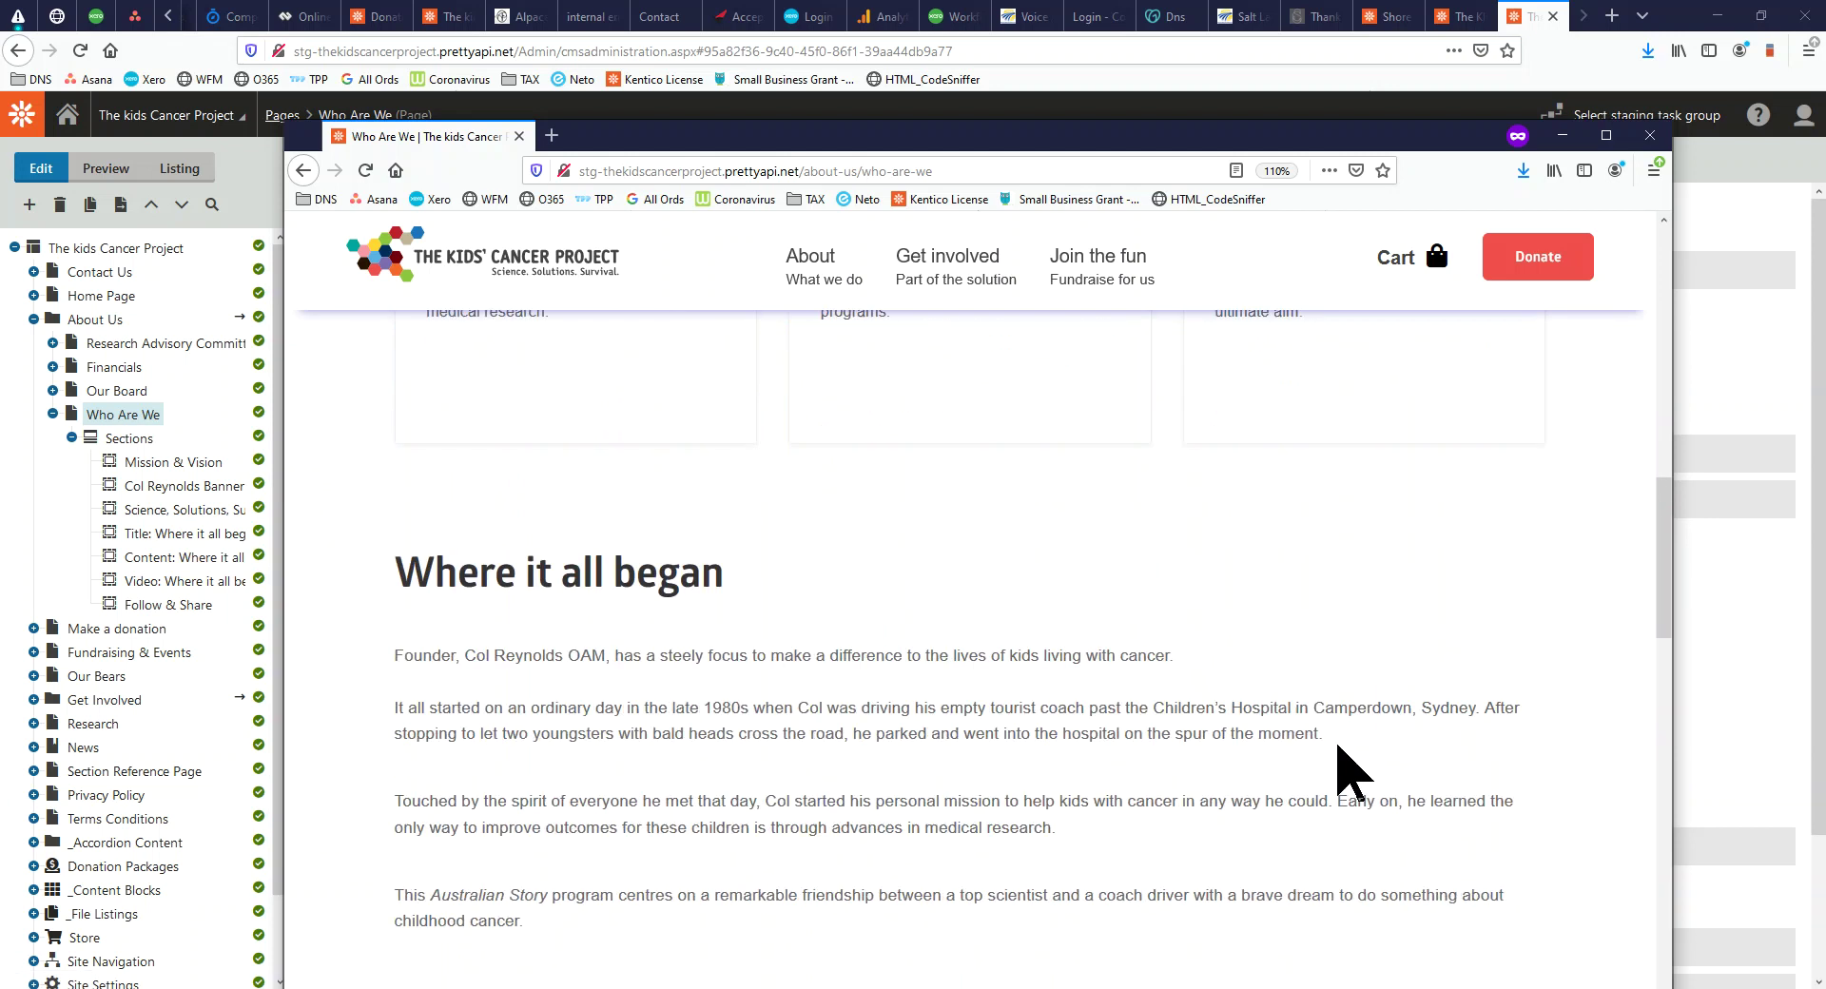
{"action": "left_click_drag", "start_coordinate": [398, 464], "coordinate": [962, 848]}
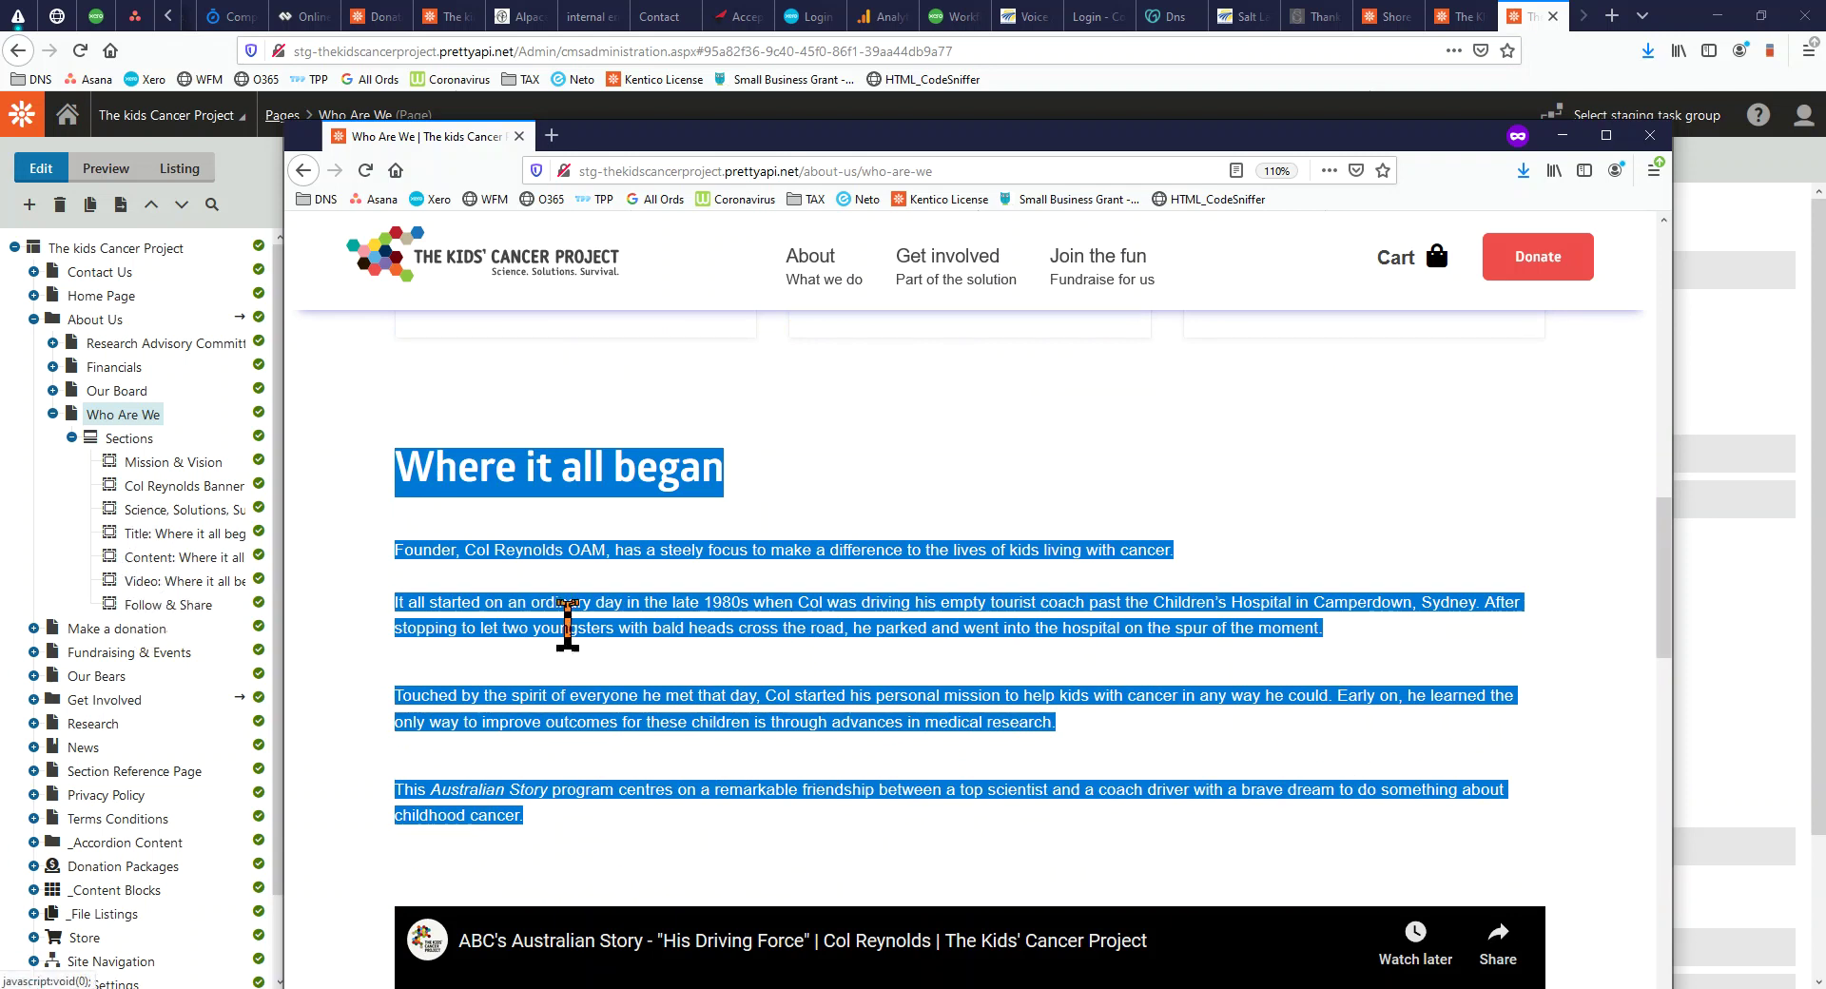
Scroll the rest of the live page, then open the Content: Where it all began section
{"action": "scroll", "coordinate": [595, 666], "scroll_direction": "down", "scroll_amount": 3}
{"action": "scroll", "coordinate": [594, 666], "scroll_direction": "down", "scroll_amount": 8}
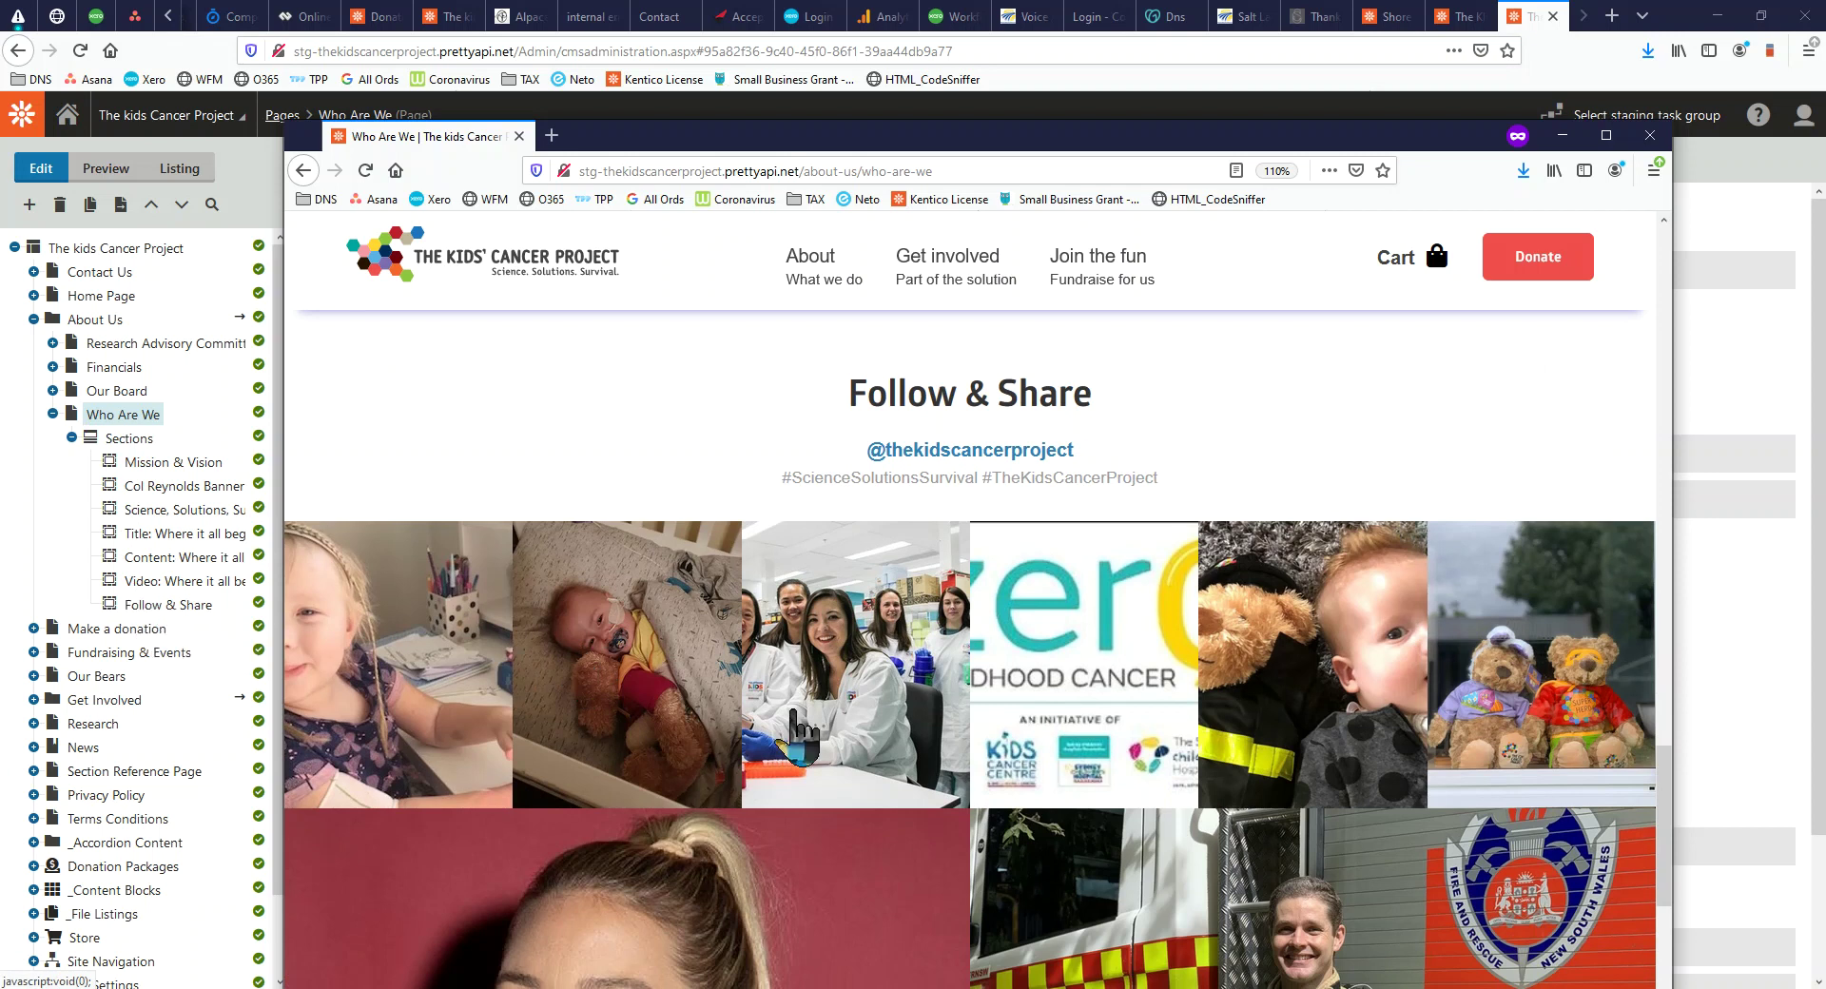
{"action": "scroll", "coordinate": [902, 752], "scroll_direction": "down", "scroll_amount": 4}
{"action": "scroll", "coordinate": [902, 752], "scroll_direction": "up", "scroll_amount": 12}
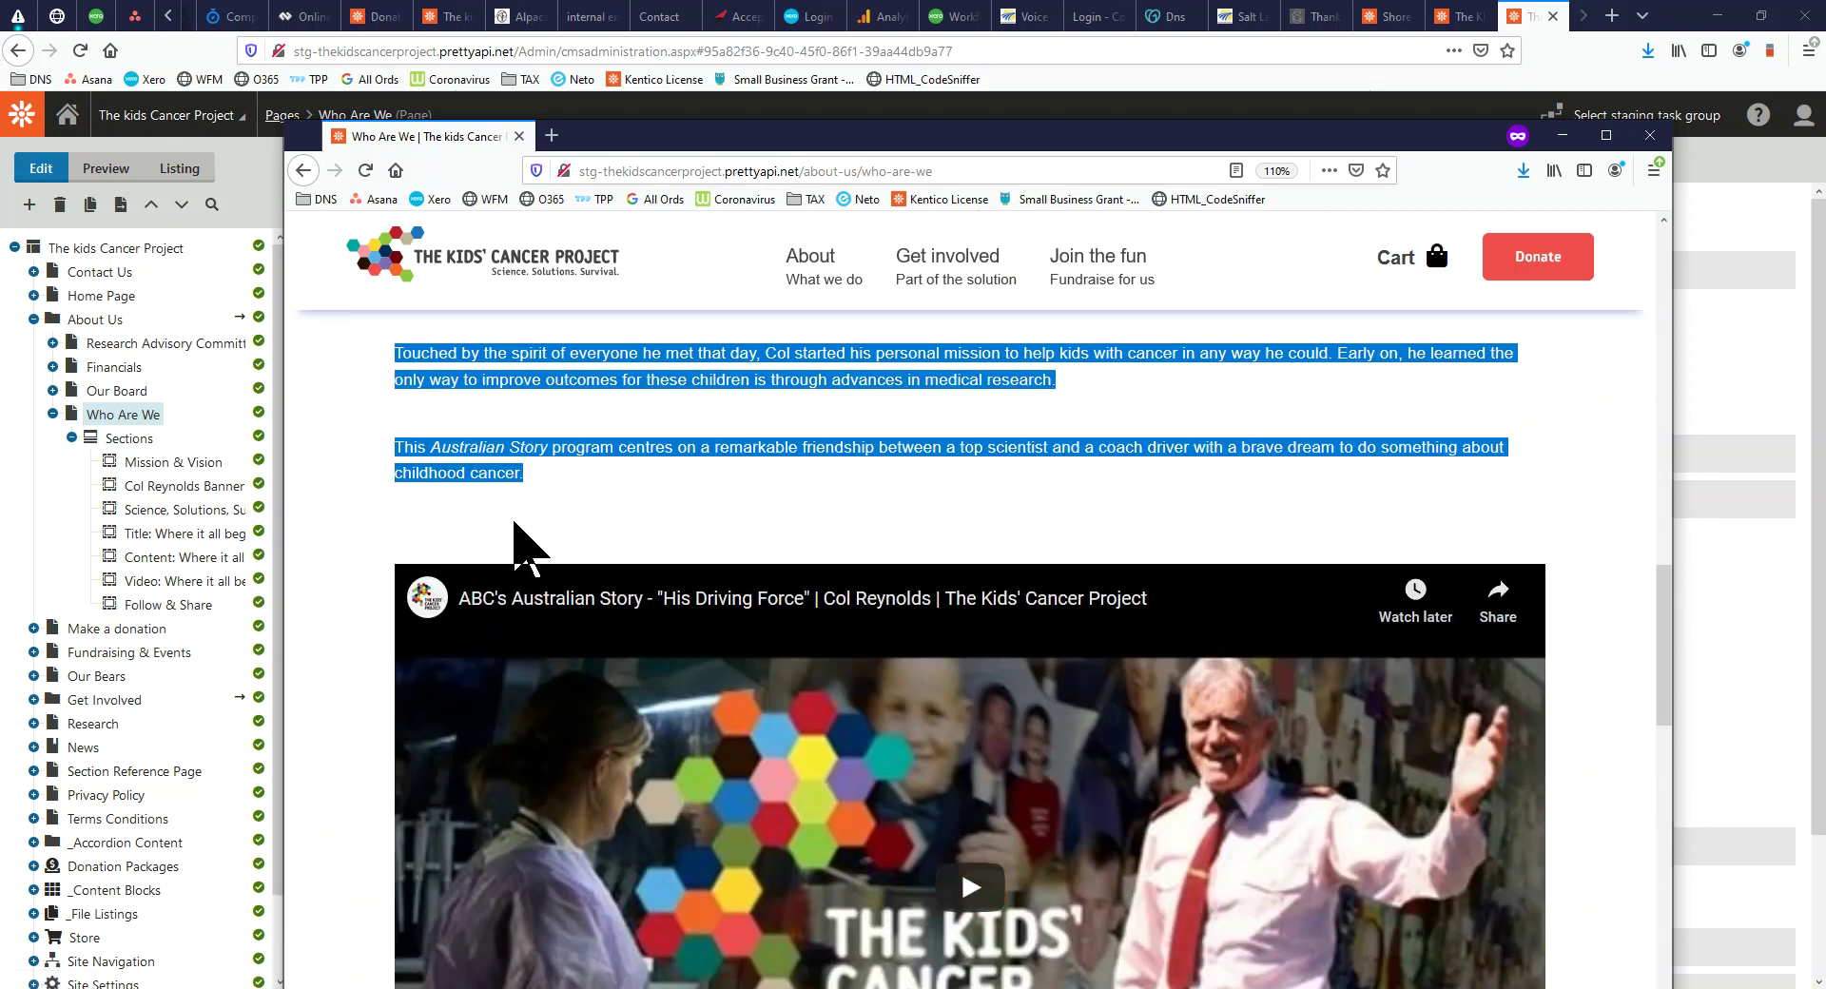
{"action": "scroll", "coordinate": [562, 628], "scroll_direction": "up", "scroll_amount": 8}
{"action": "scroll", "coordinate": [567, 656], "scroll_direction": "down", "scroll_amount": 4}
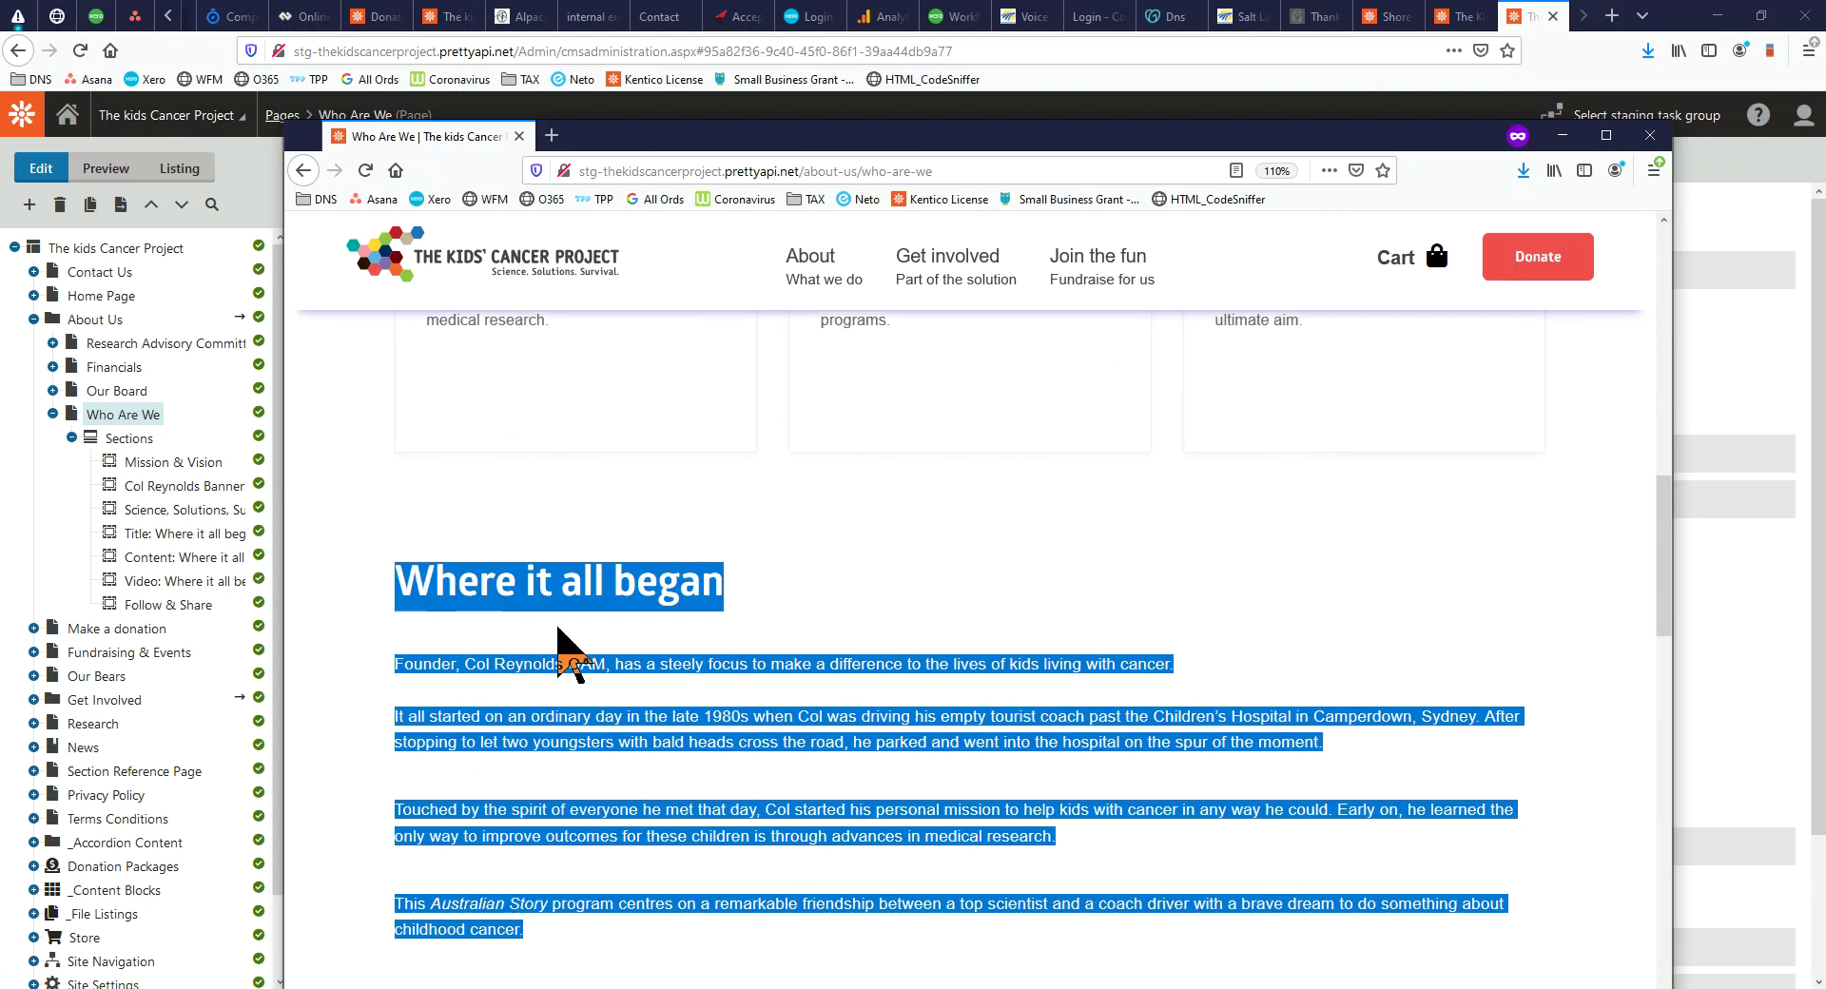
{"action": "left_click", "coordinate": [614, 702]}
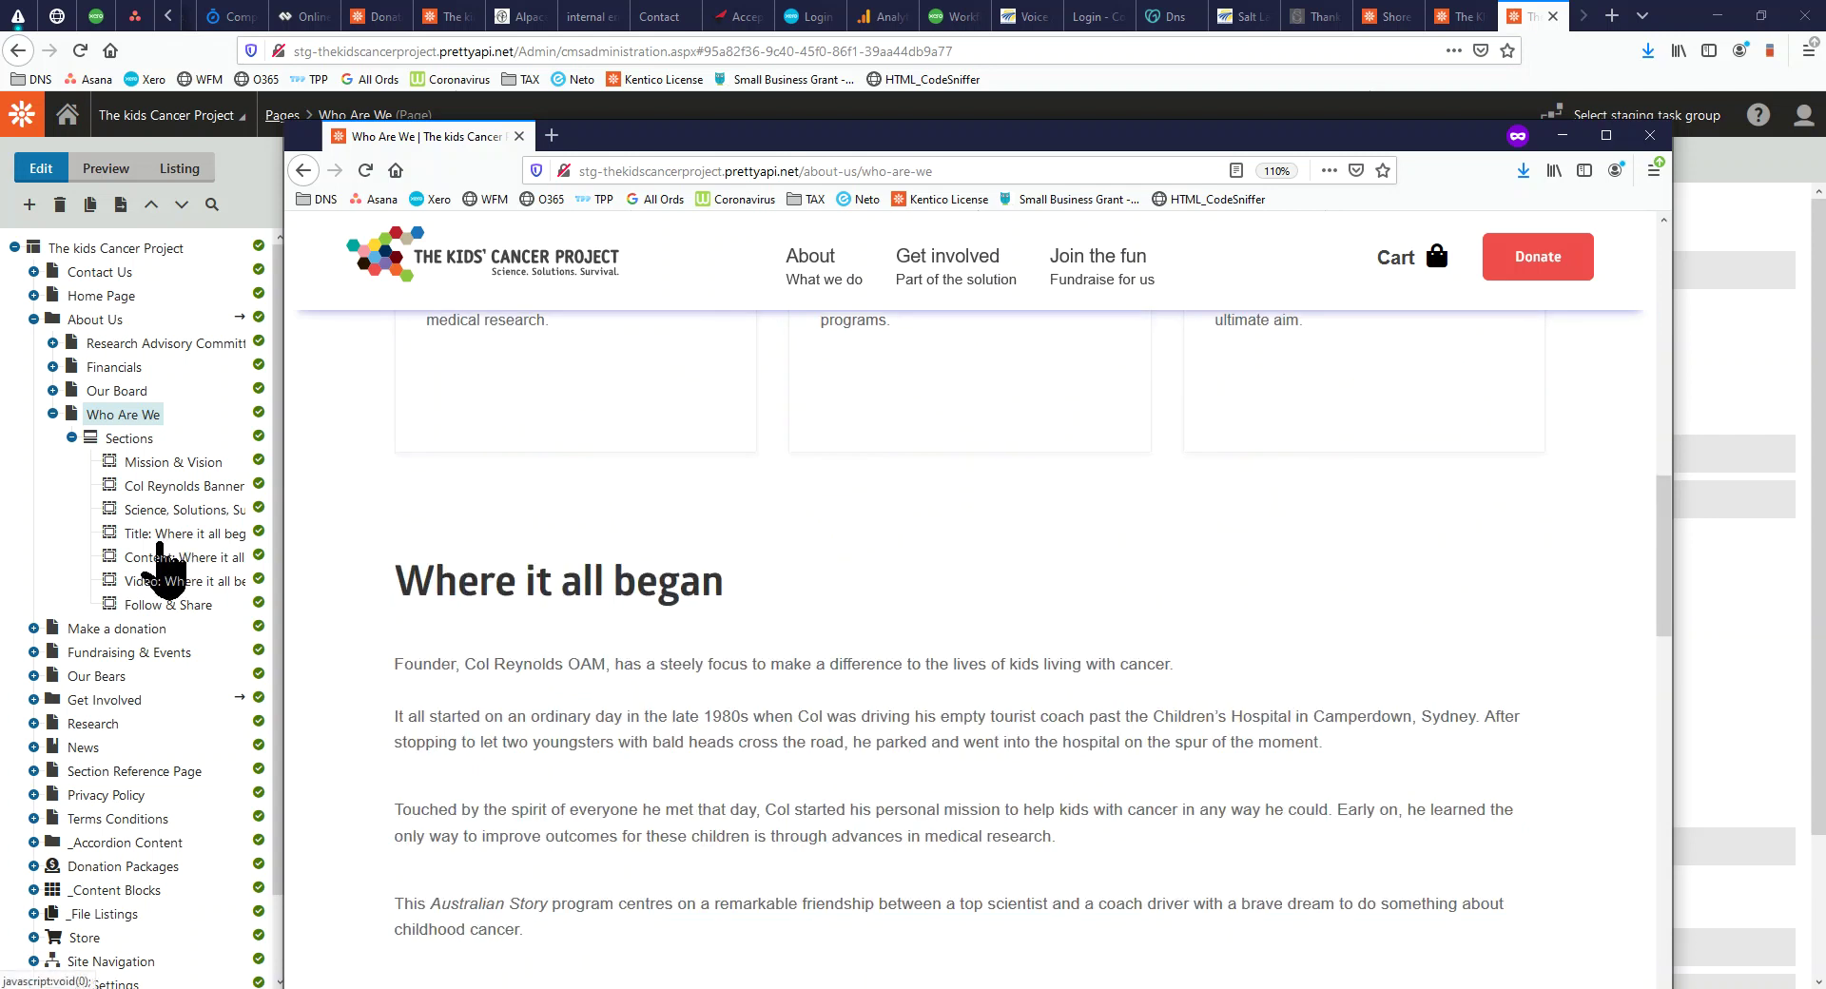
{"action": "left_click", "coordinate": [160, 561]}
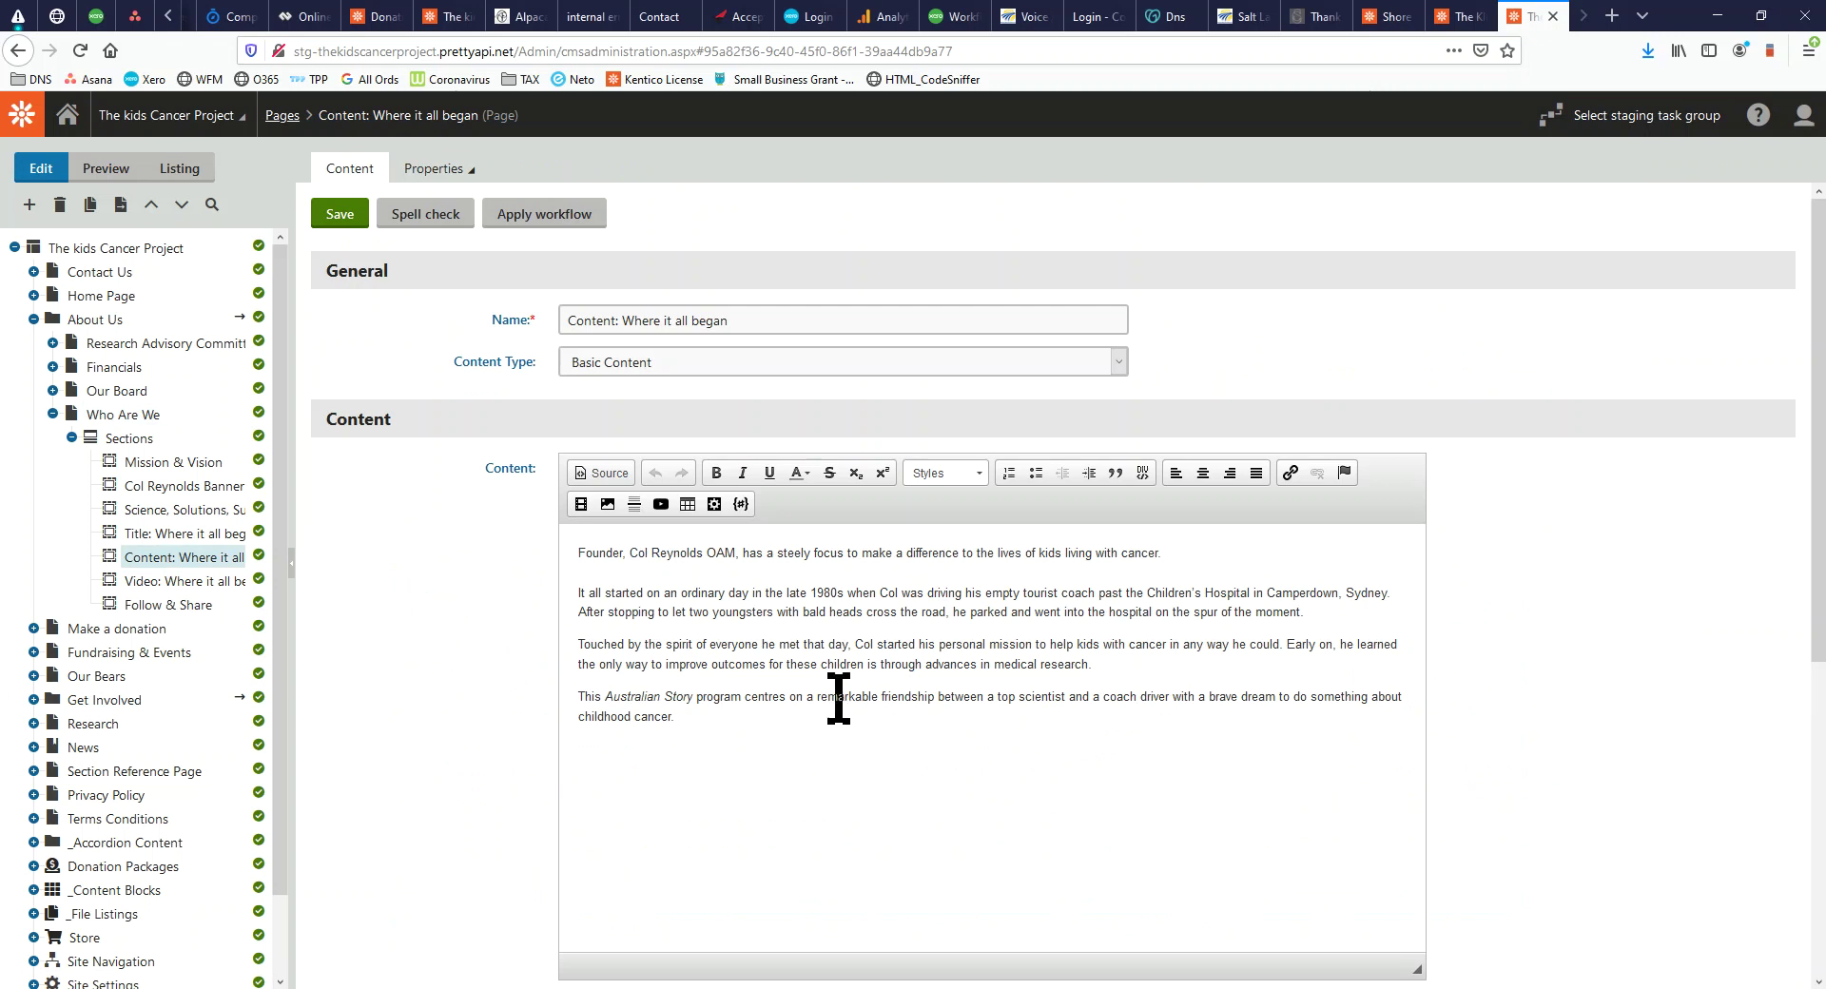
Select the Where it all began text in the editor, then open the Mission & Vision section
{"action": "left_click_drag", "start_coordinate": [685, 731], "coordinate": [606, 540]}
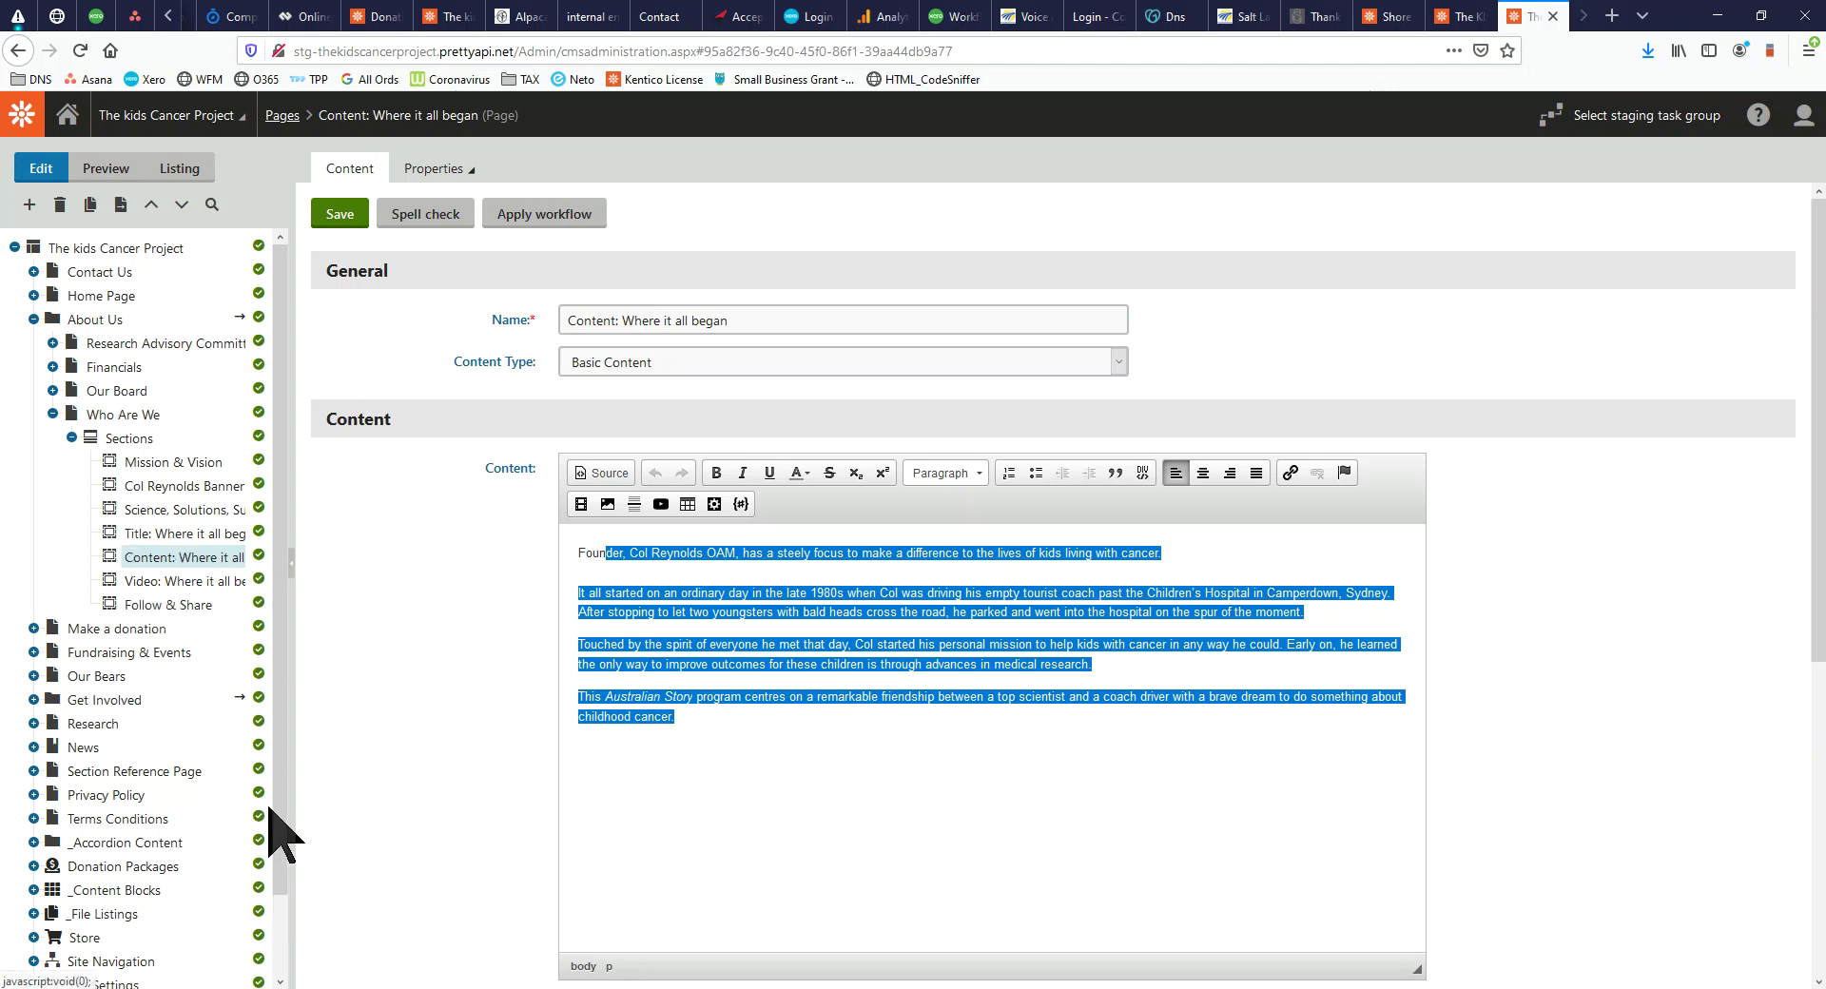
{"action": "left_click", "coordinate": [366, 738]}
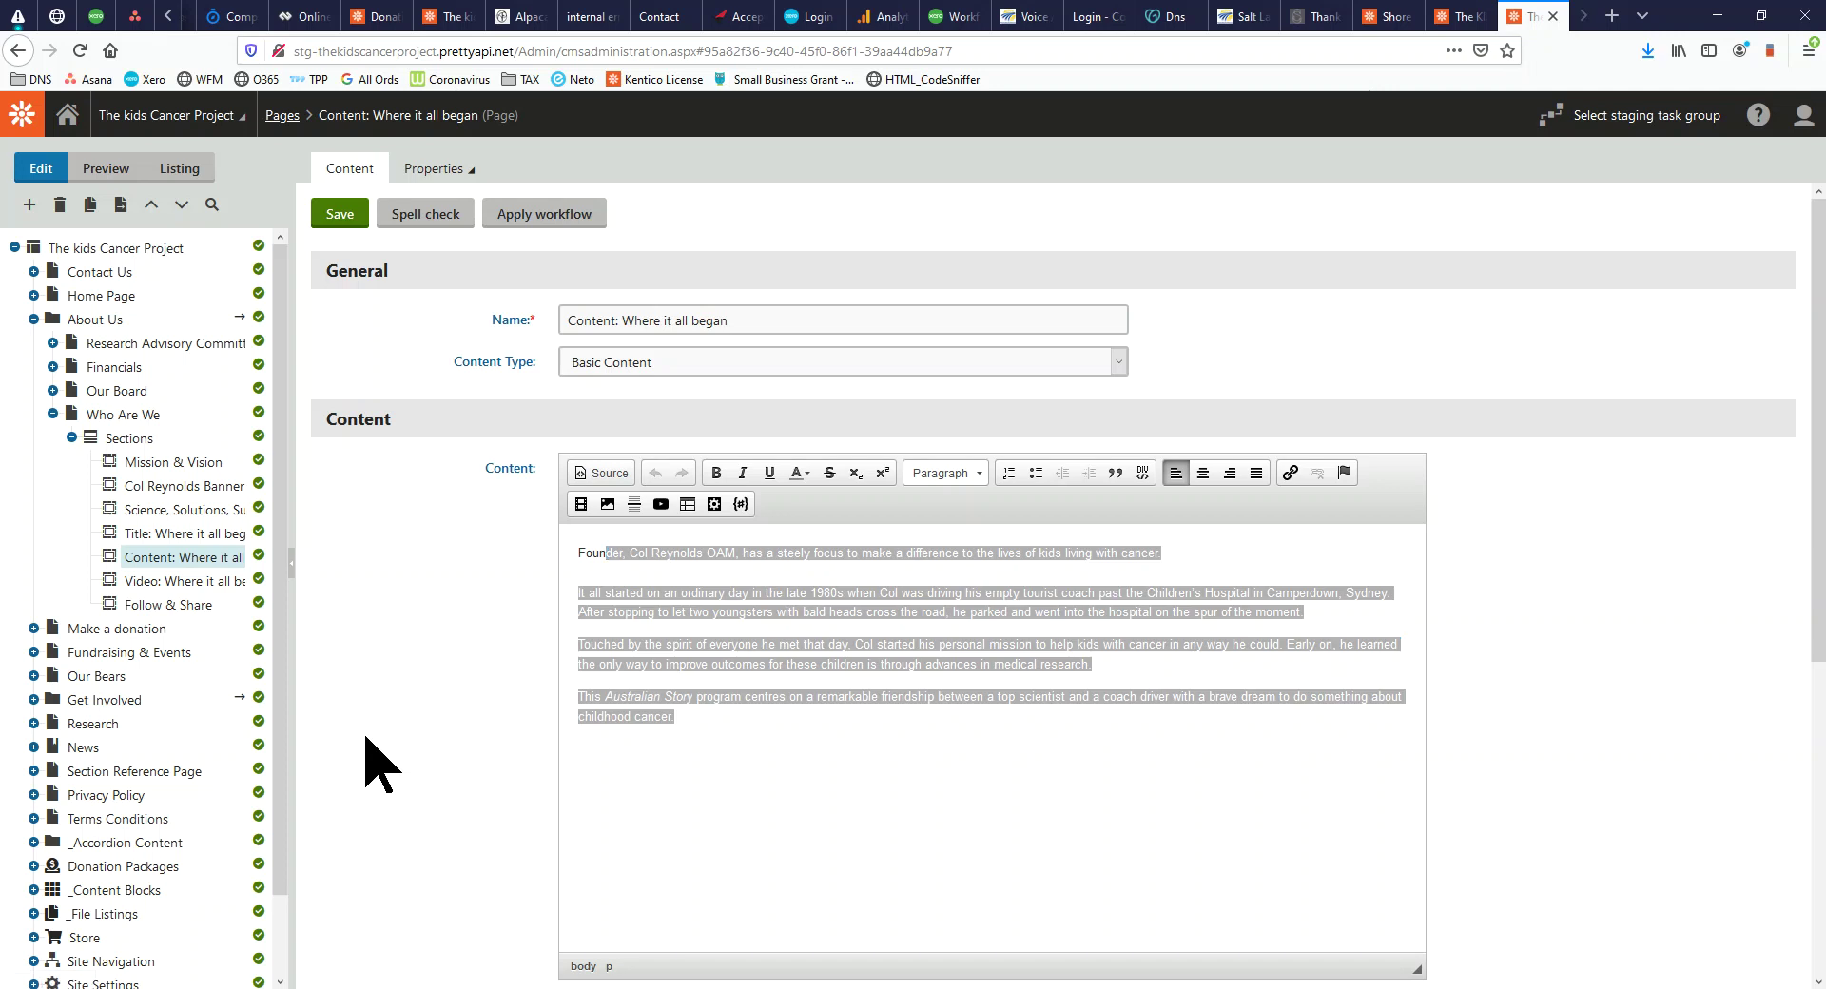
{"action": "left_click", "coordinate": [181, 464]}
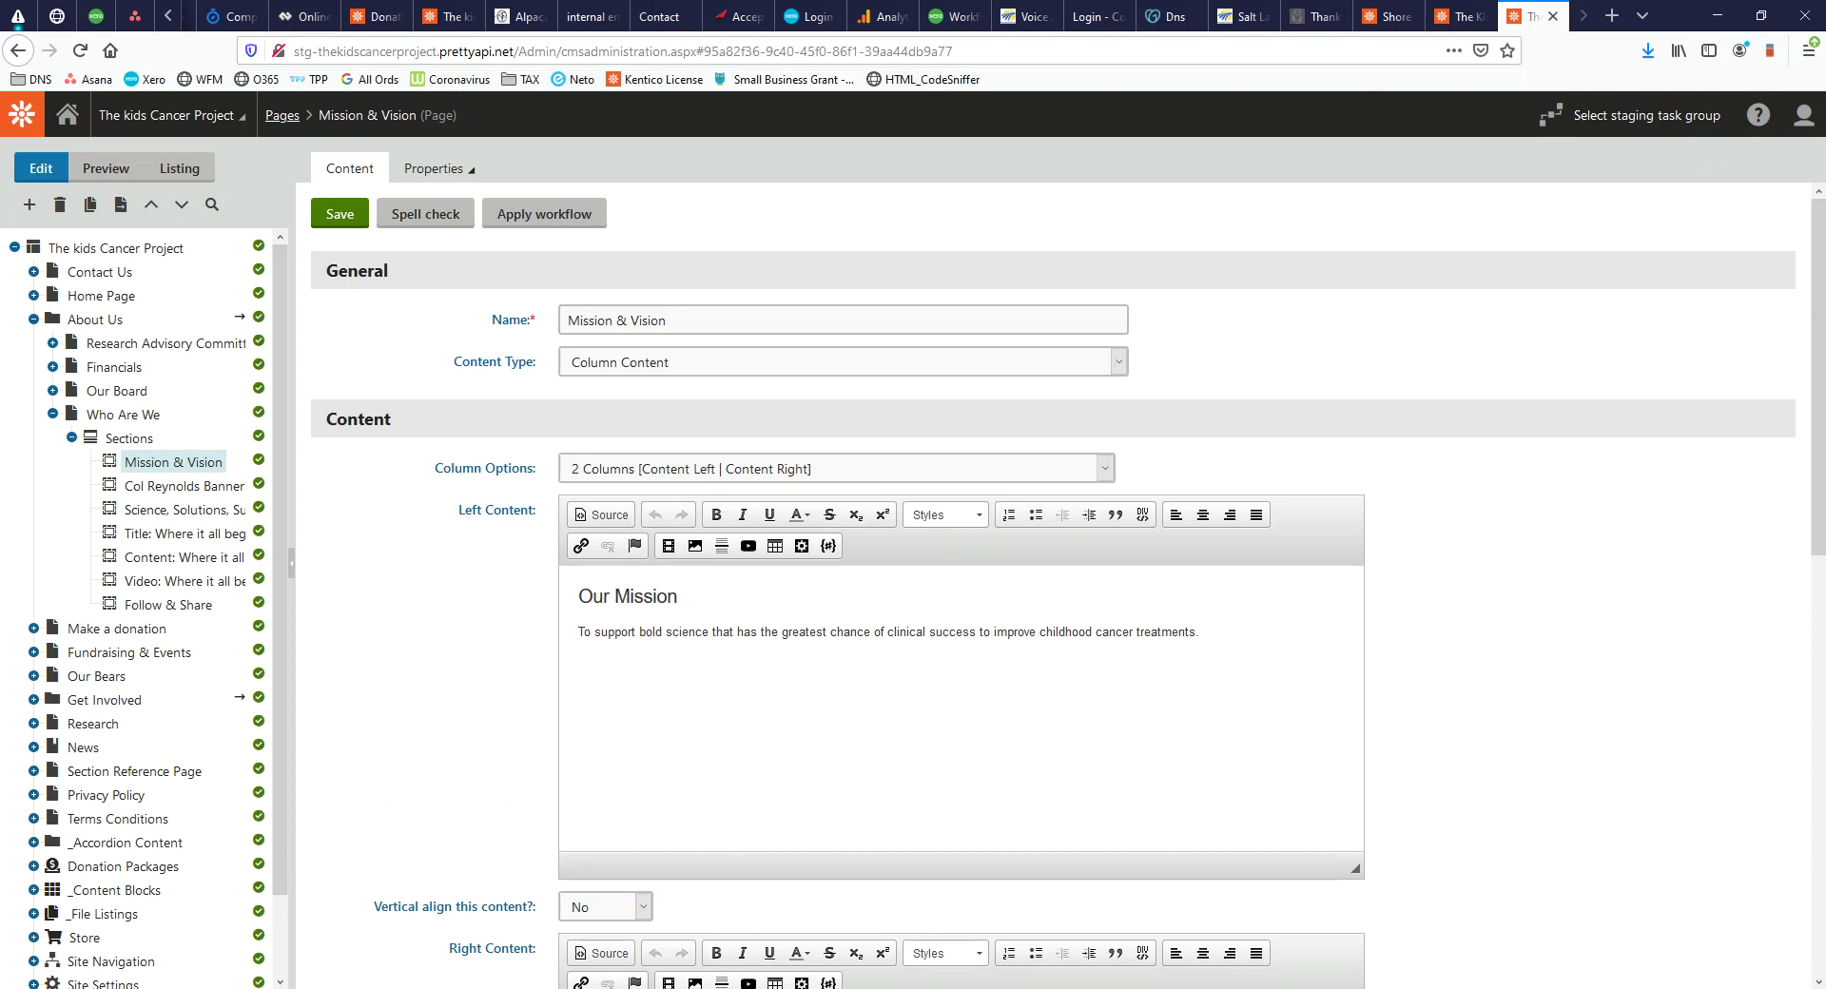
Switch to the live Who Are We page and highlight the Col Reynolds quote
{"action": "key", "text": "alt+Tab"}
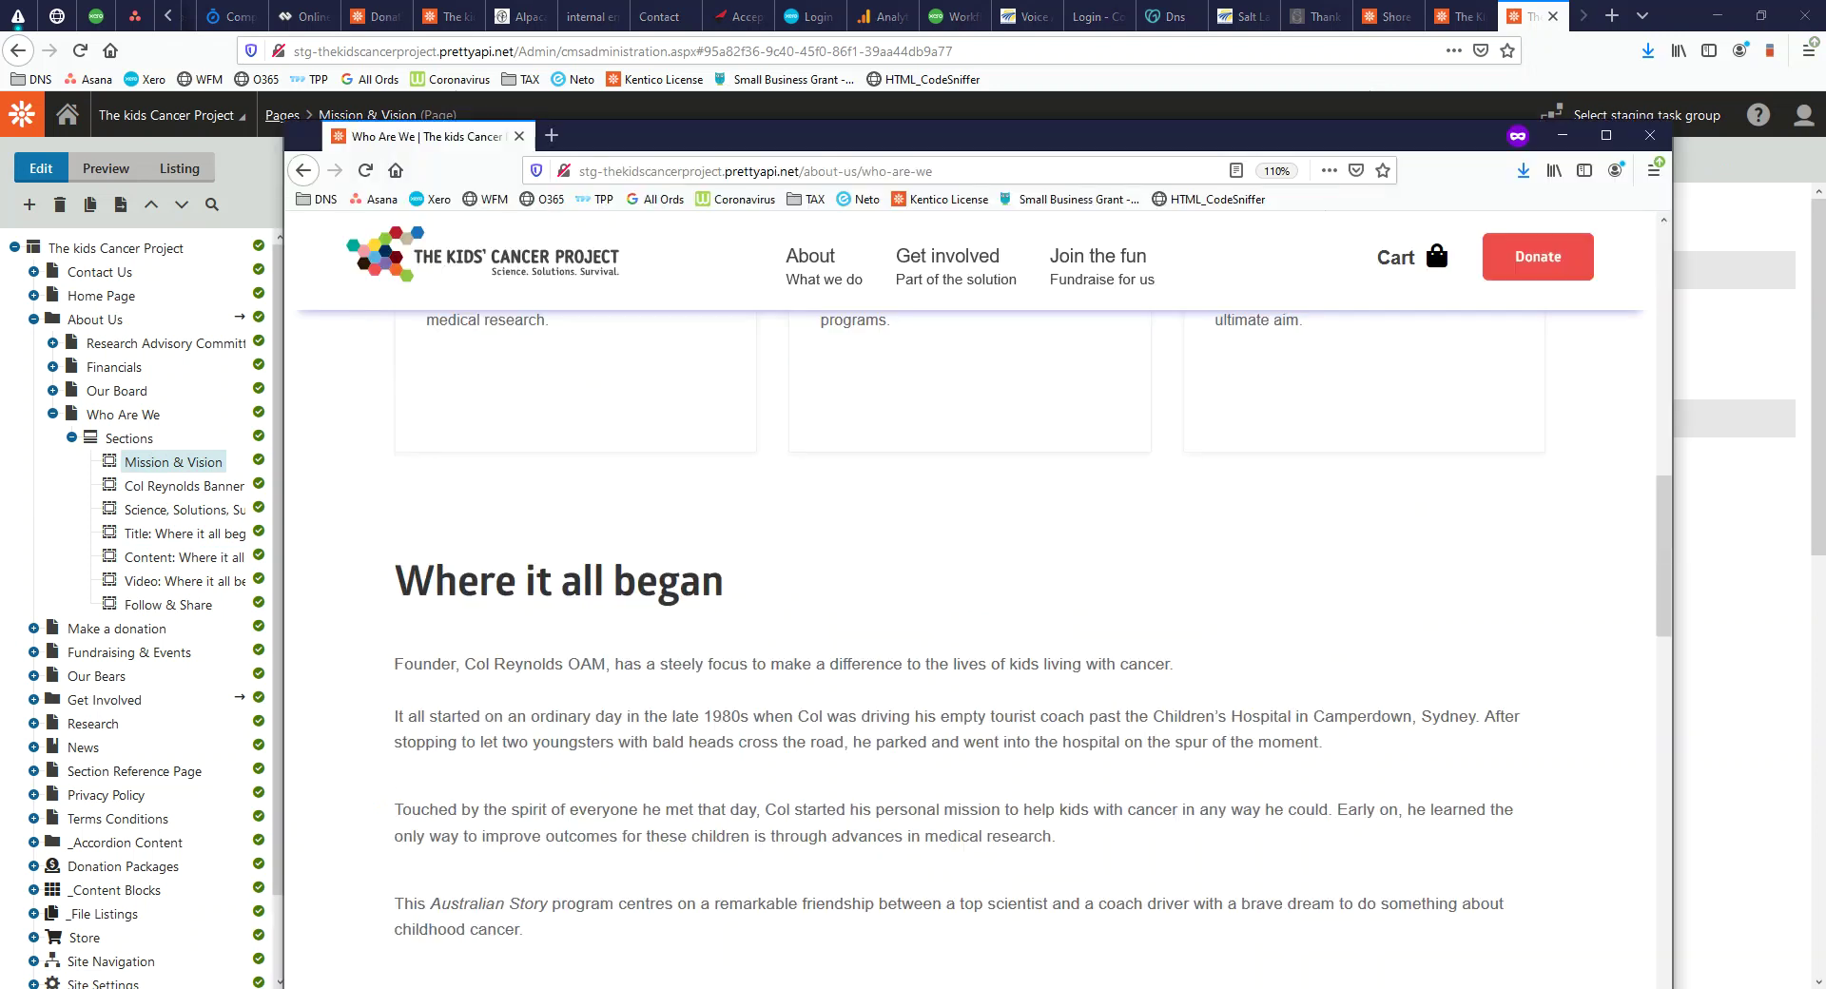
{"action": "scroll", "coordinate": [594, 652], "scroll_direction": "up", "scroll_amount": 5}
{"action": "scroll", "coordinate": [665, 692], "scroll_direction": "down", "scroll_amount": 6}
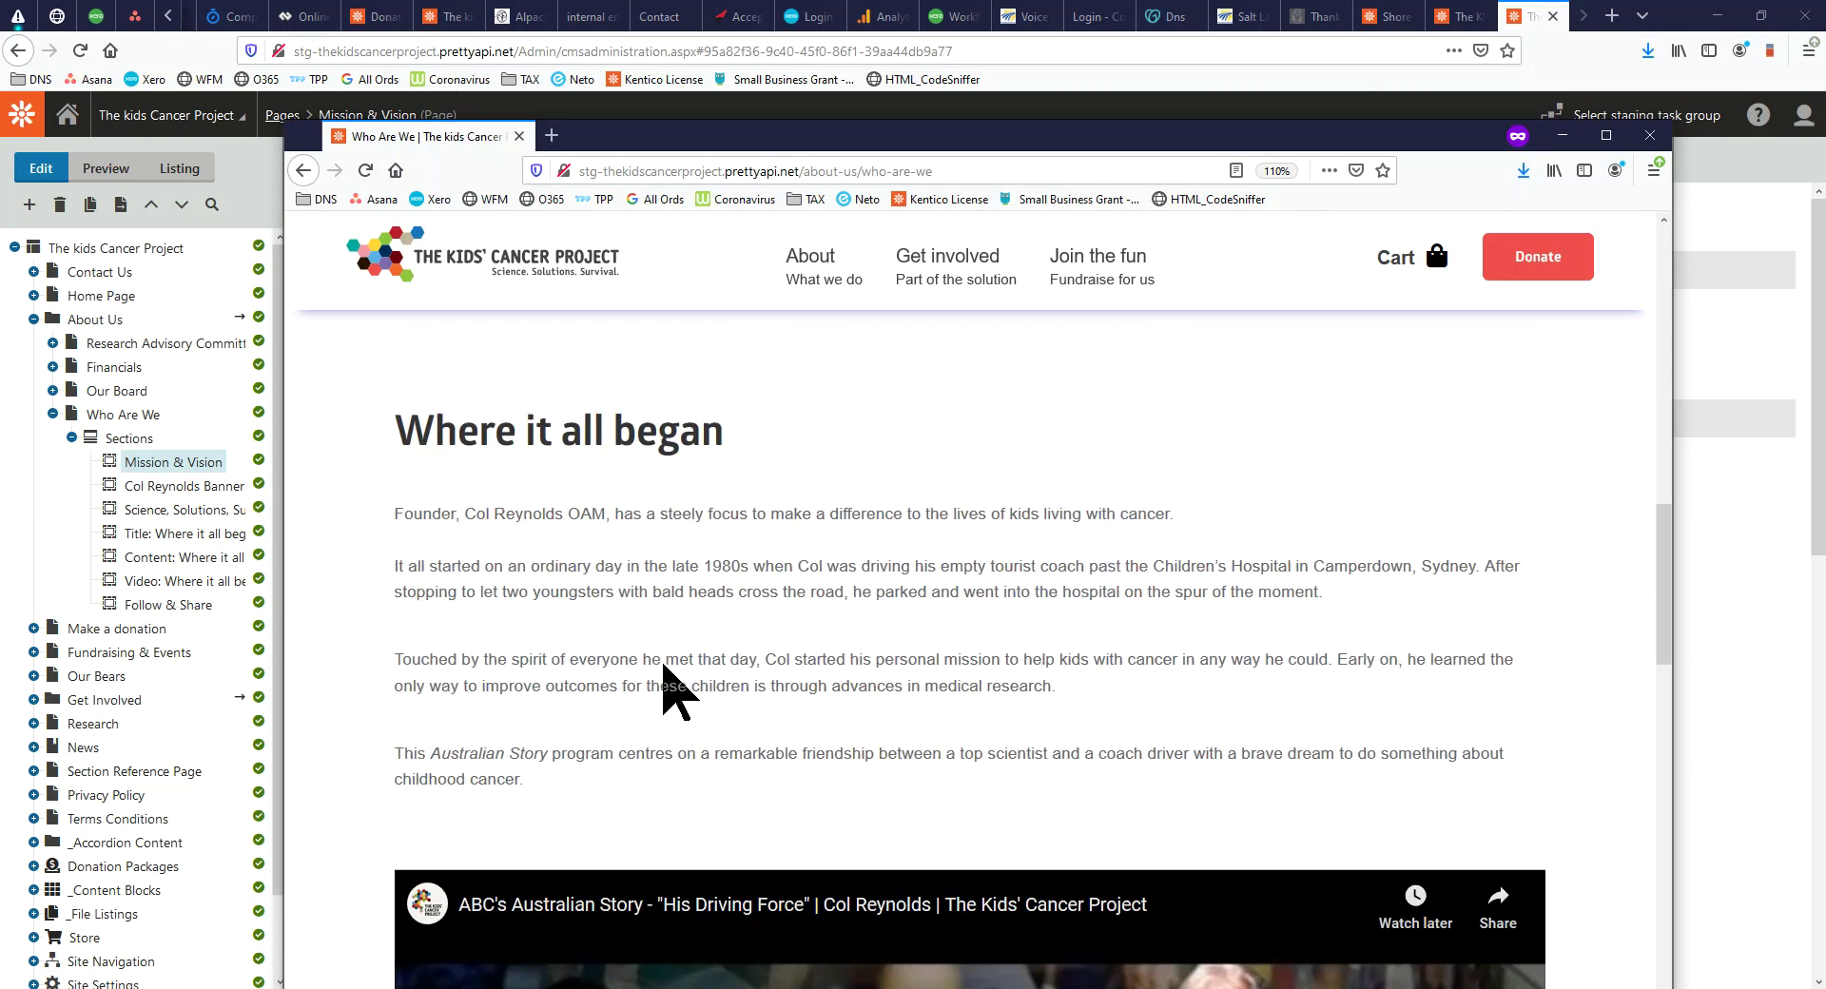
{"action": "scroll", "coordinate": [665, 691], "scroll_direction": "up", "scroll_amount": 9}
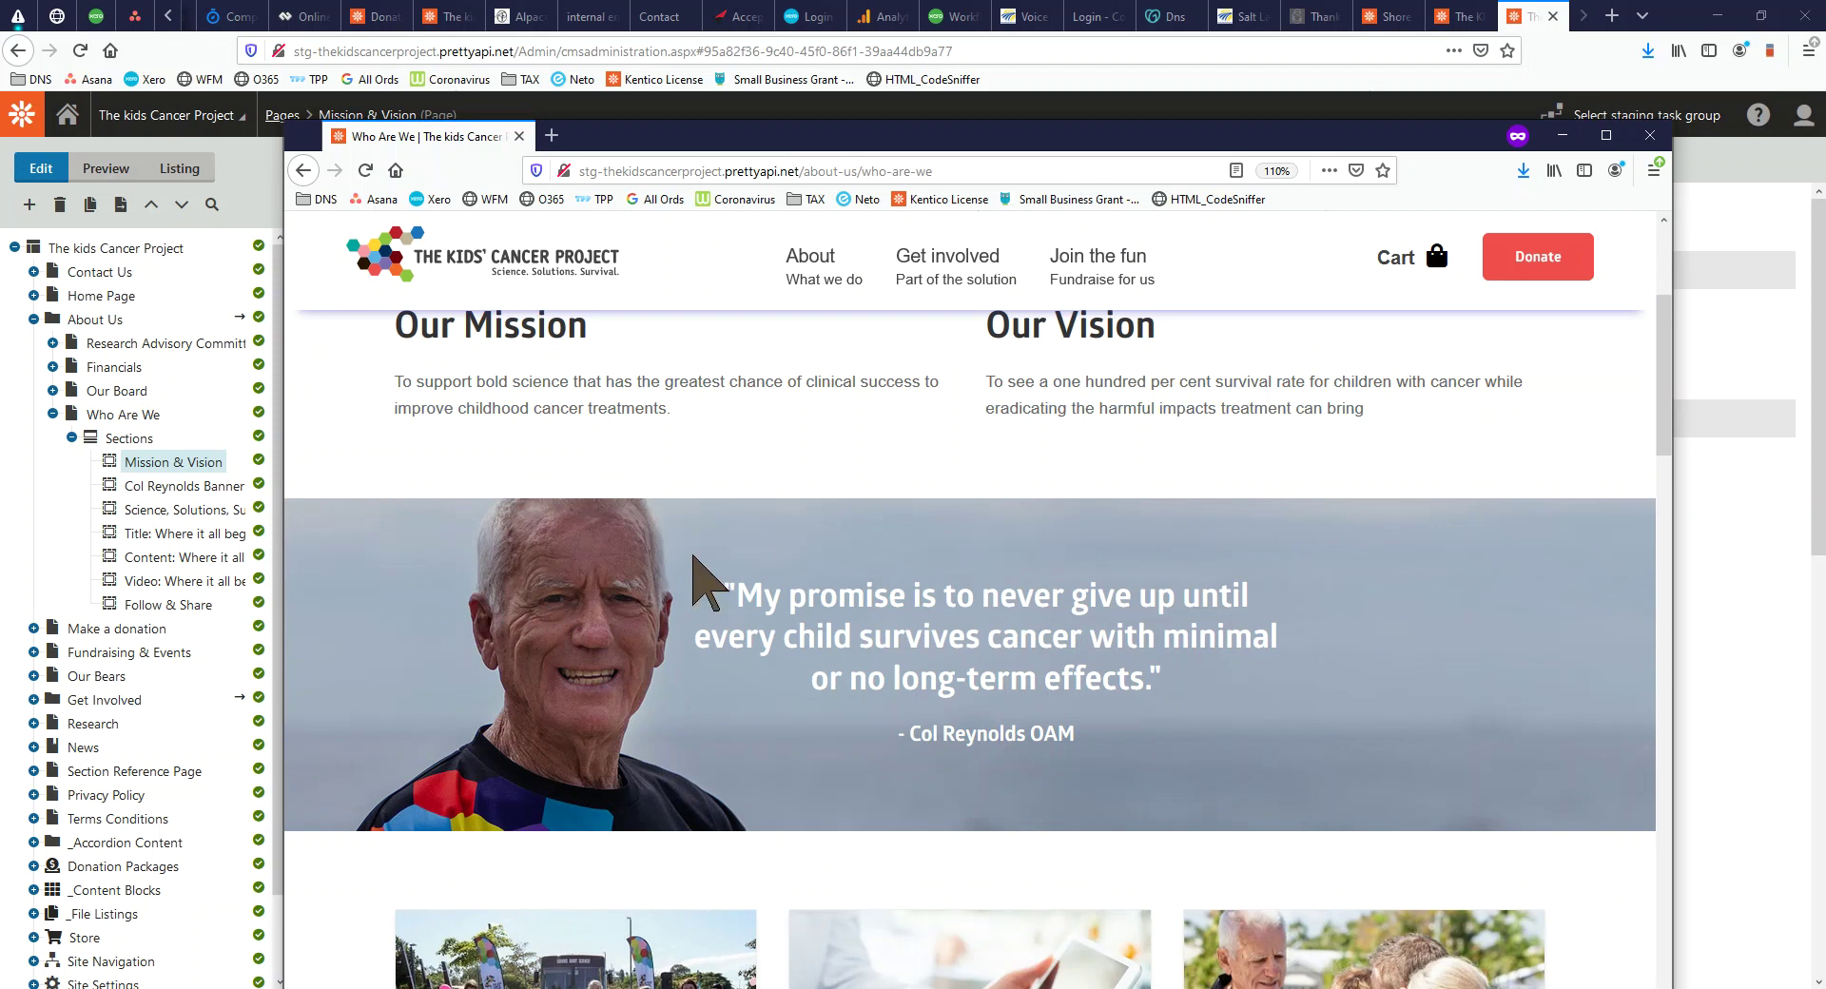
{"action": "left_click_drag", "start_coordinate": [819, 595], "coordinate": [1063, 679]}
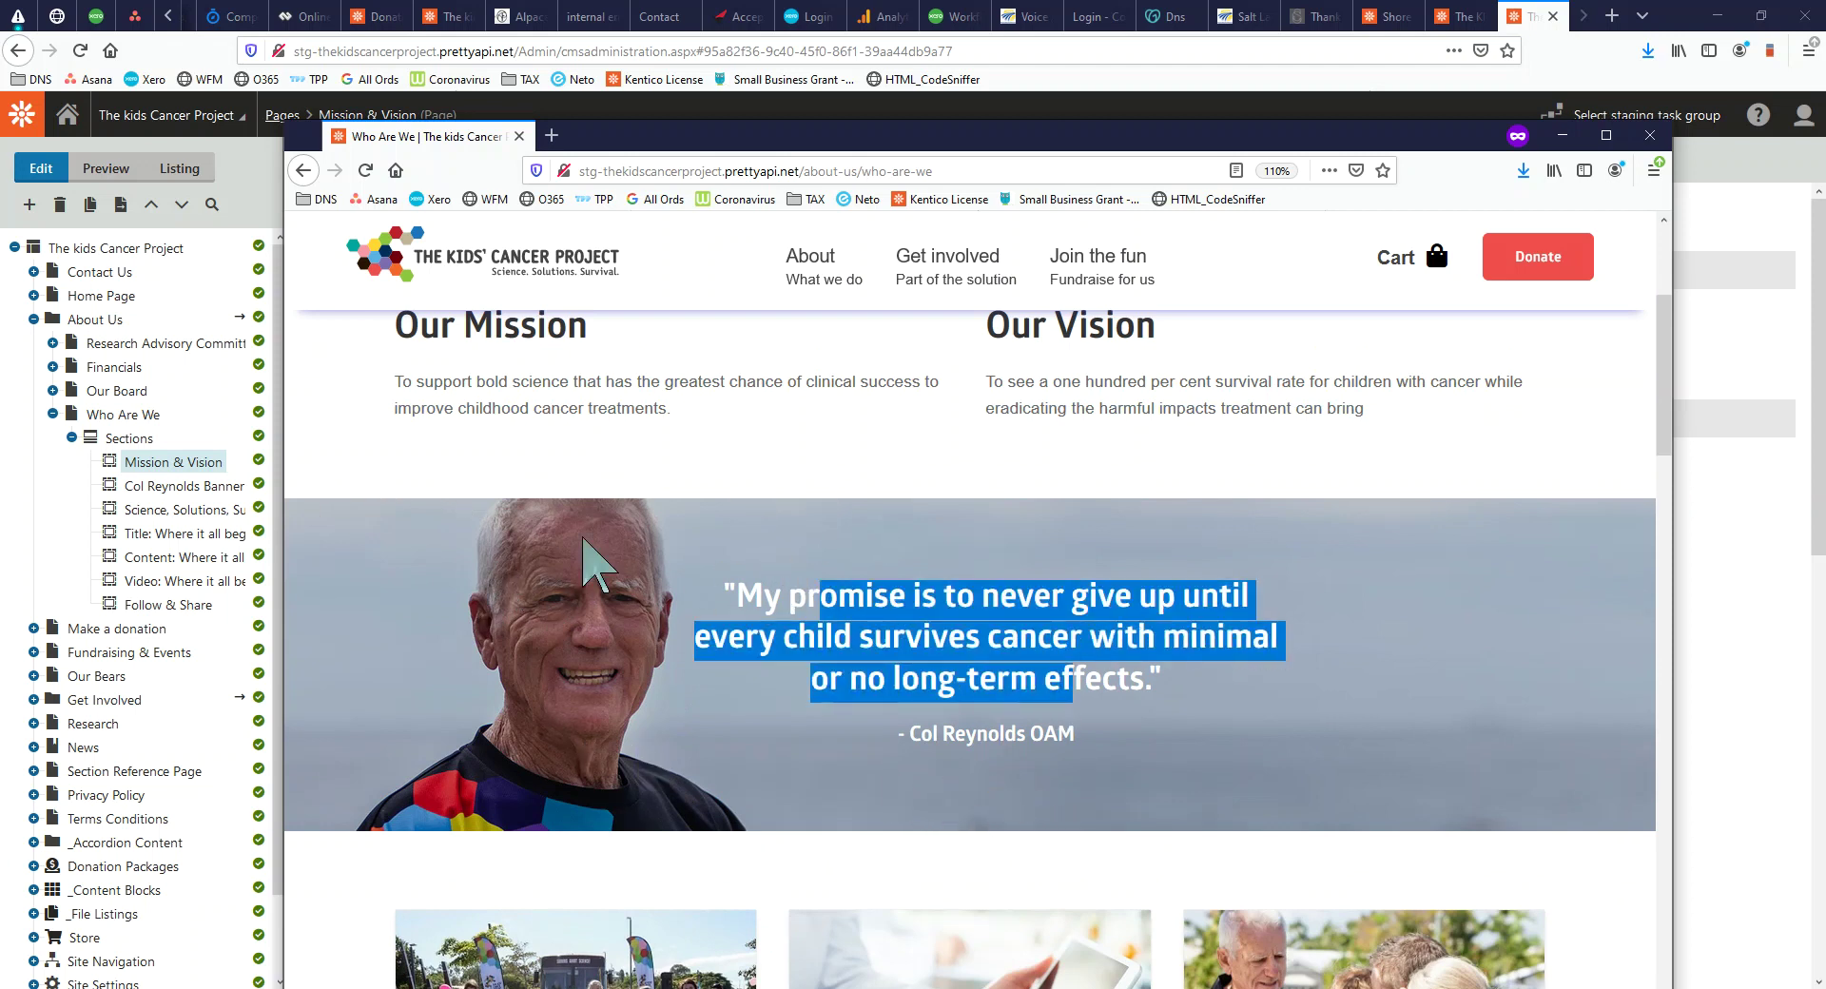
Open the Title: Where it all began section, then the Col Reynolds Banner section
{"action": "left_click", "coordinate": [153, 538]}
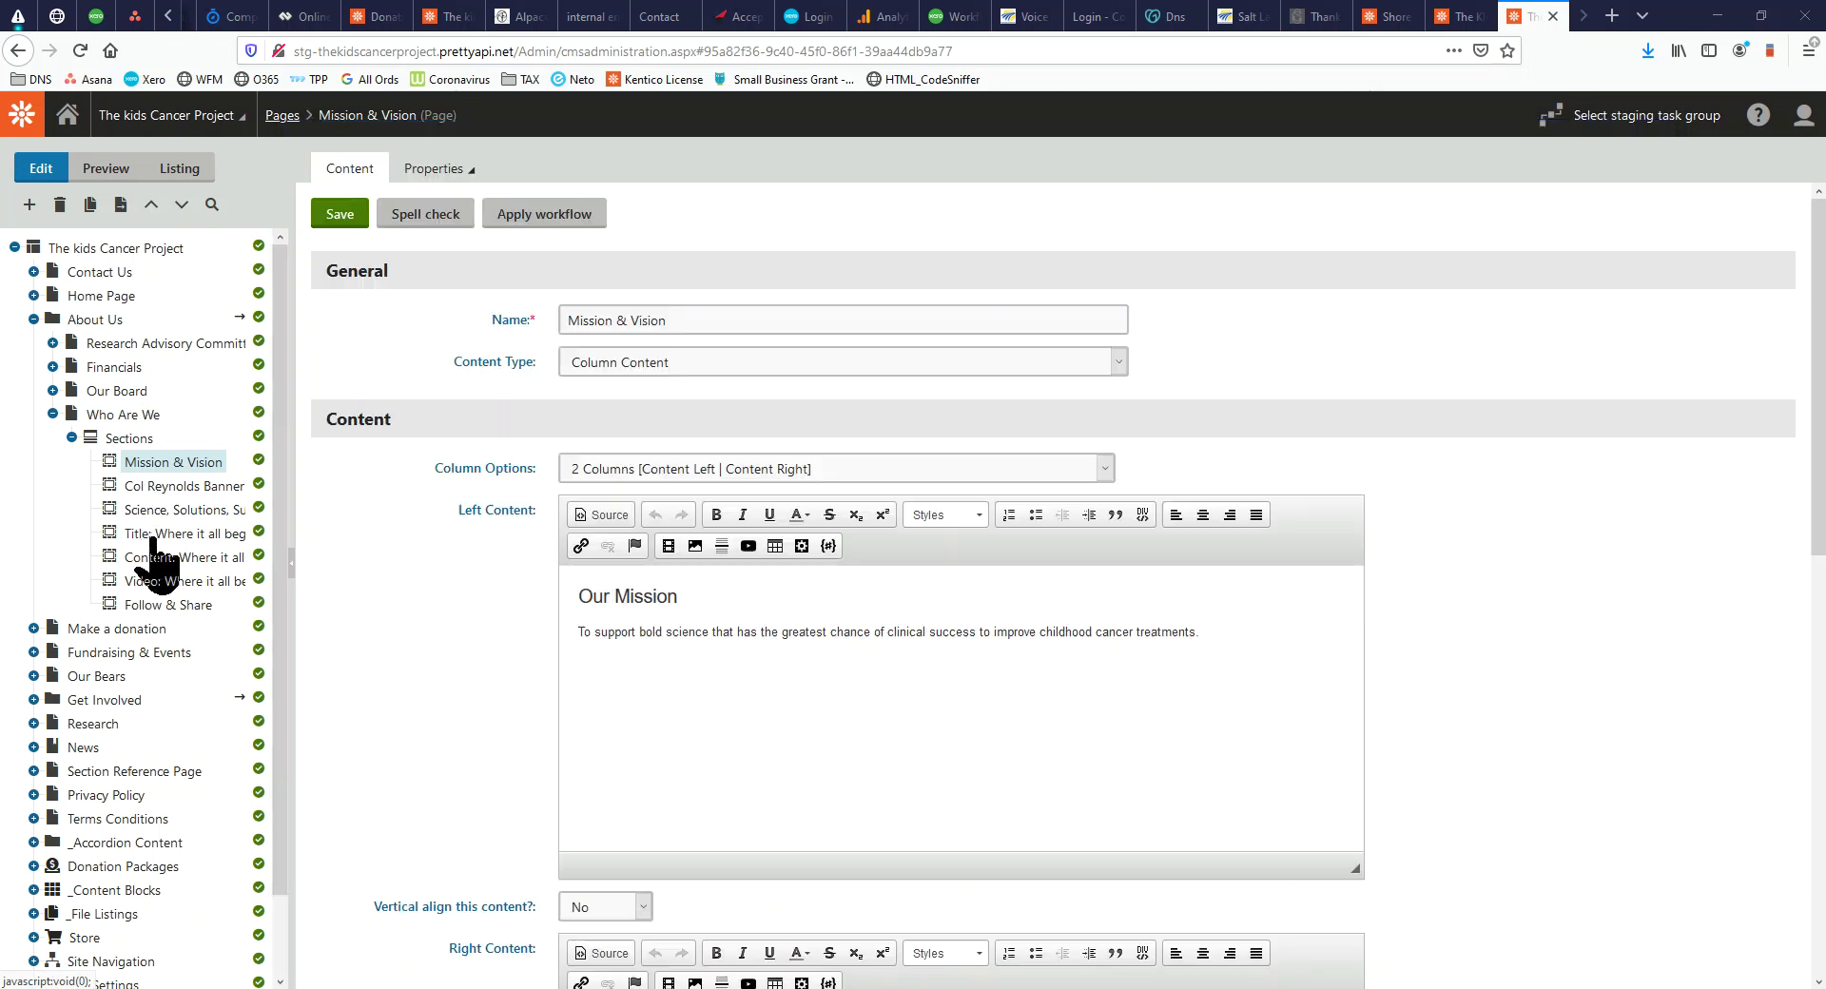
{"action": "left_click", "coordinate": [152, 538]}
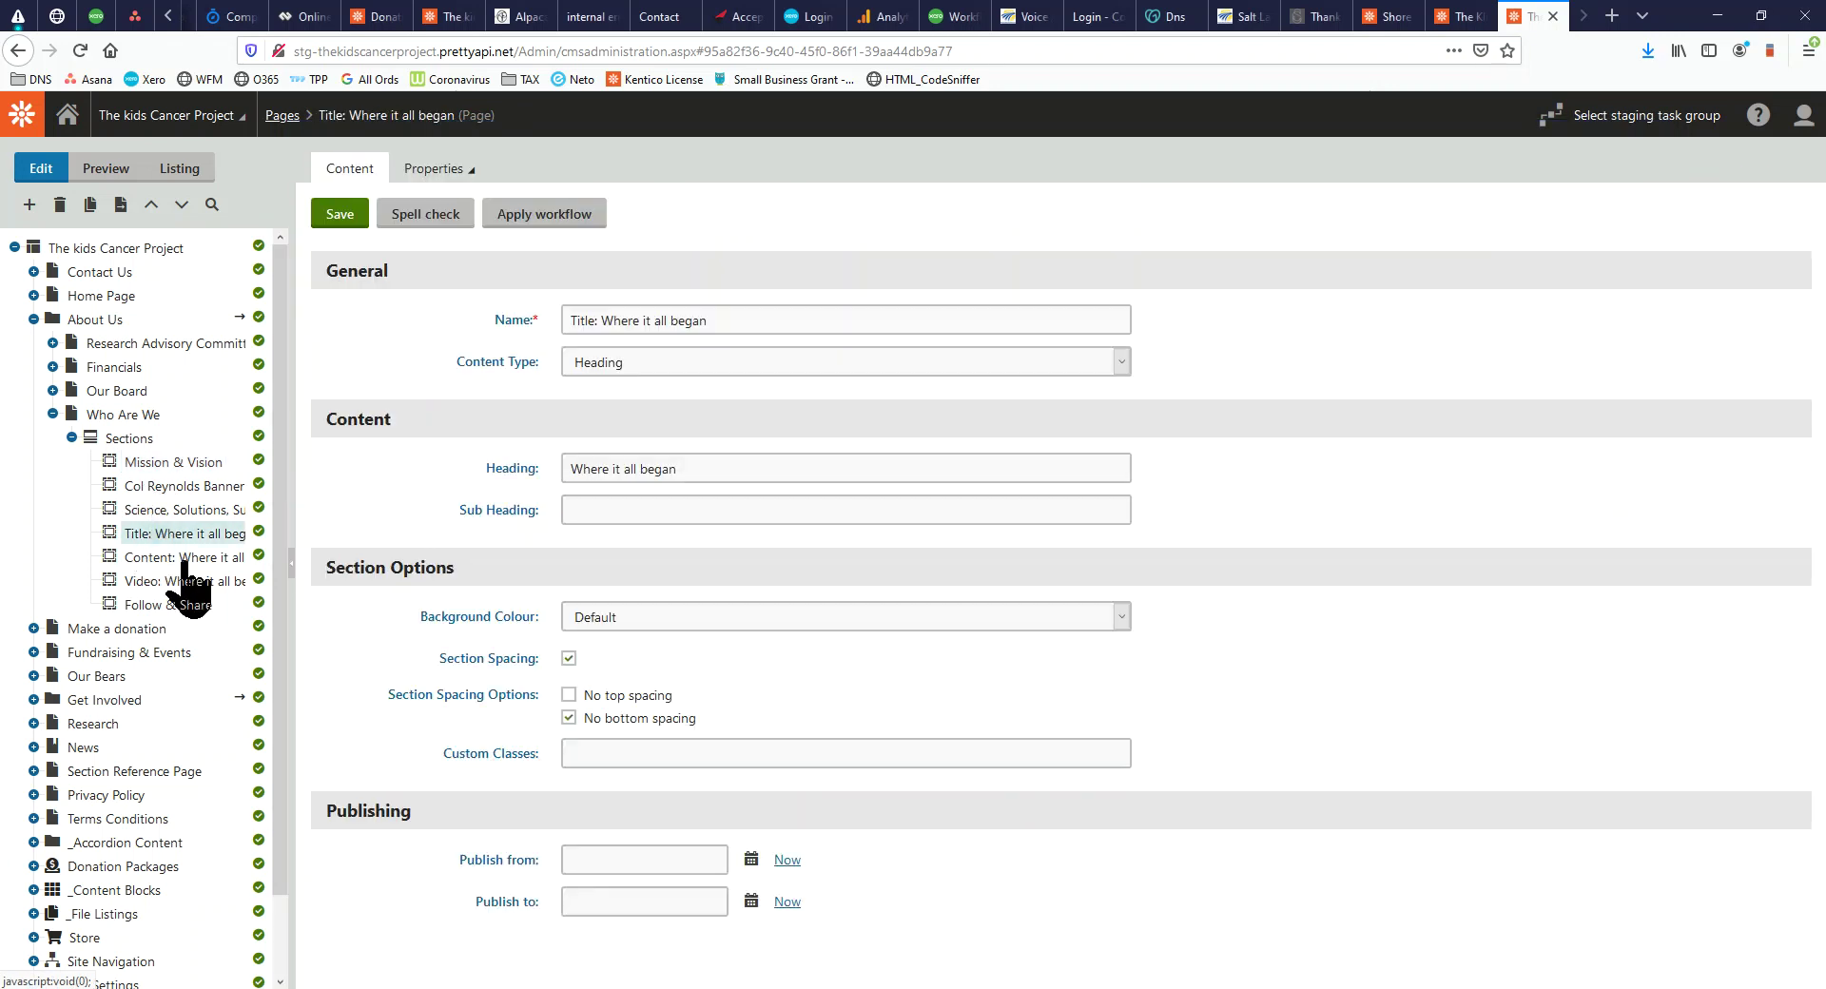
{"action": "left_click", "coordinate": [183, 487]}
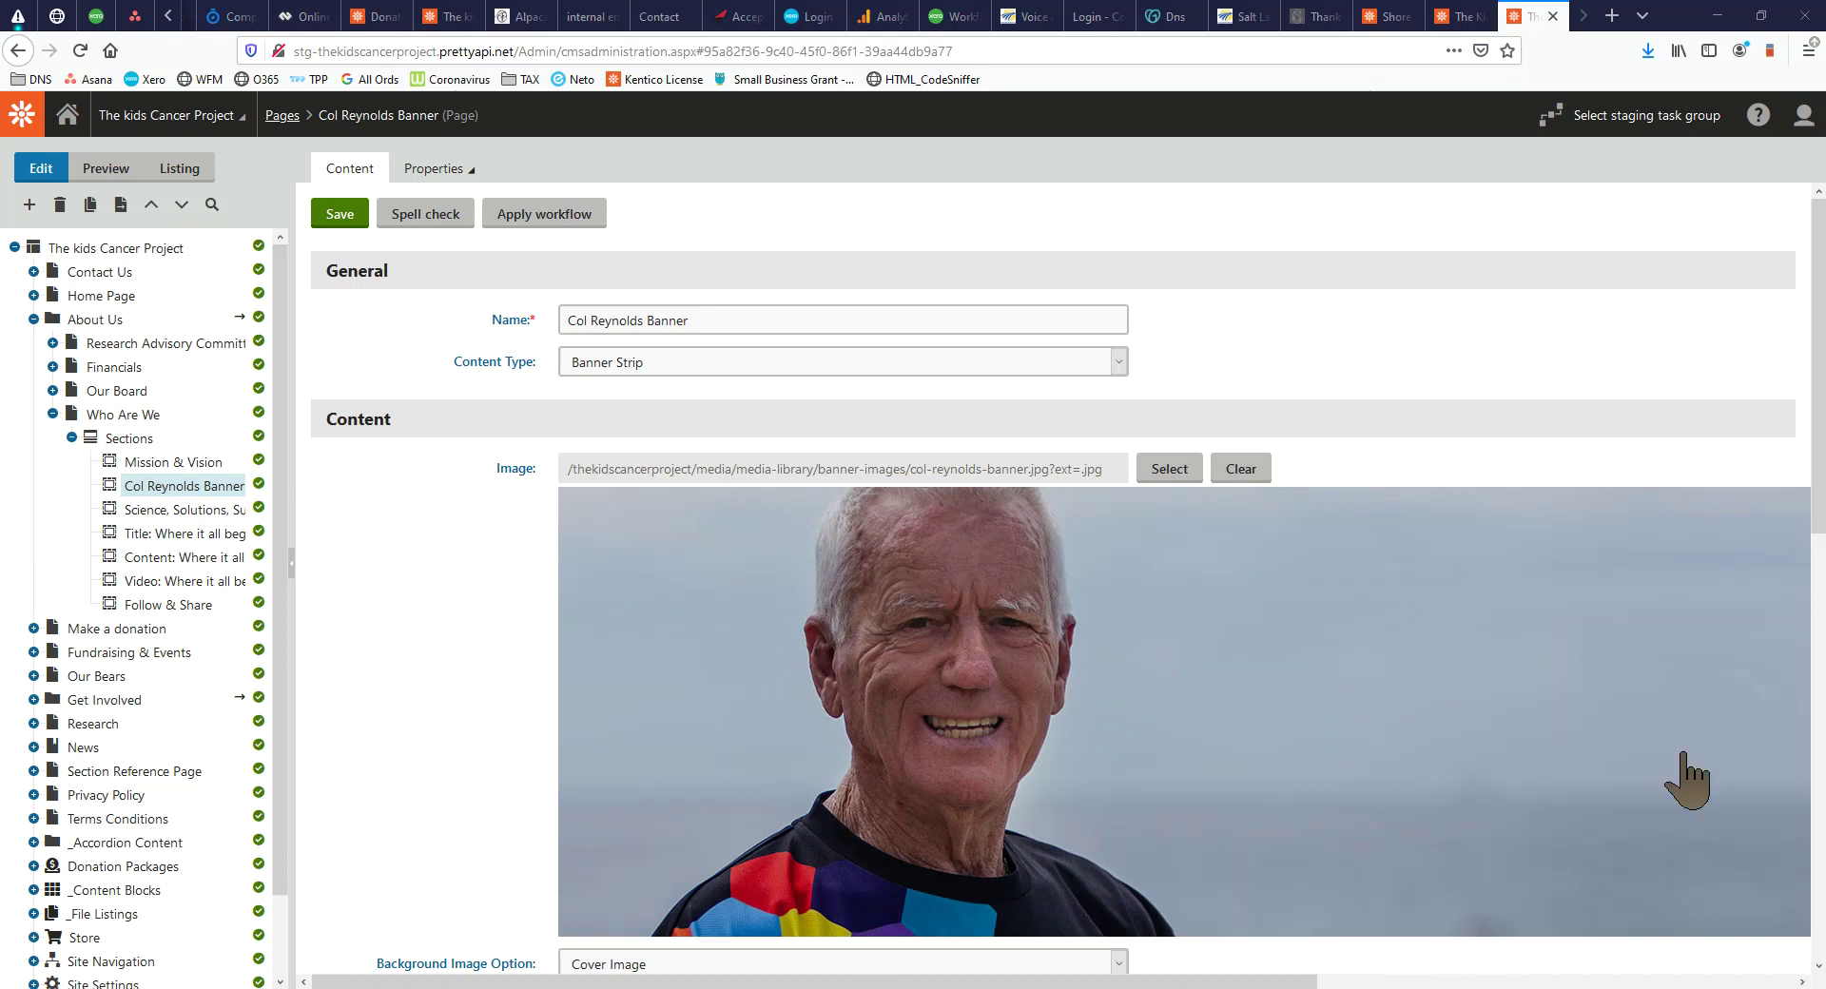
{"action": "mouse_move", "coordinate": [169, 984]}
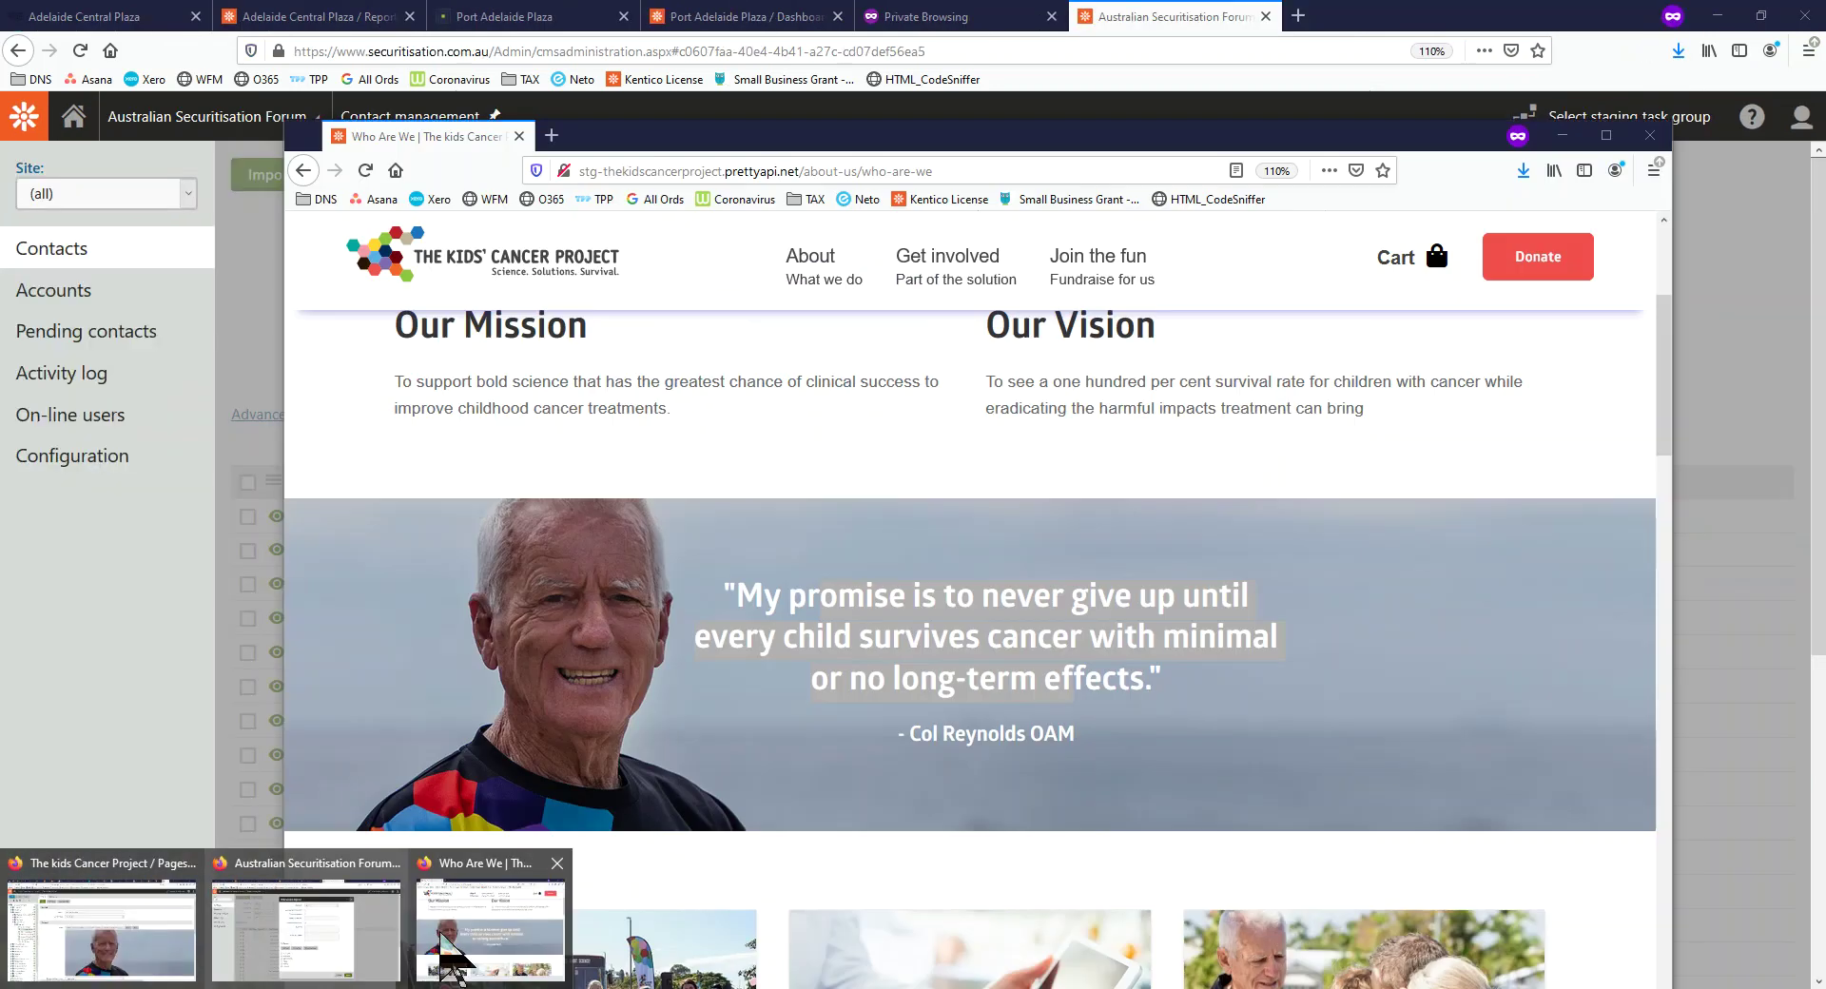
{"action": "left_click", "coordinate": [466, 942]}
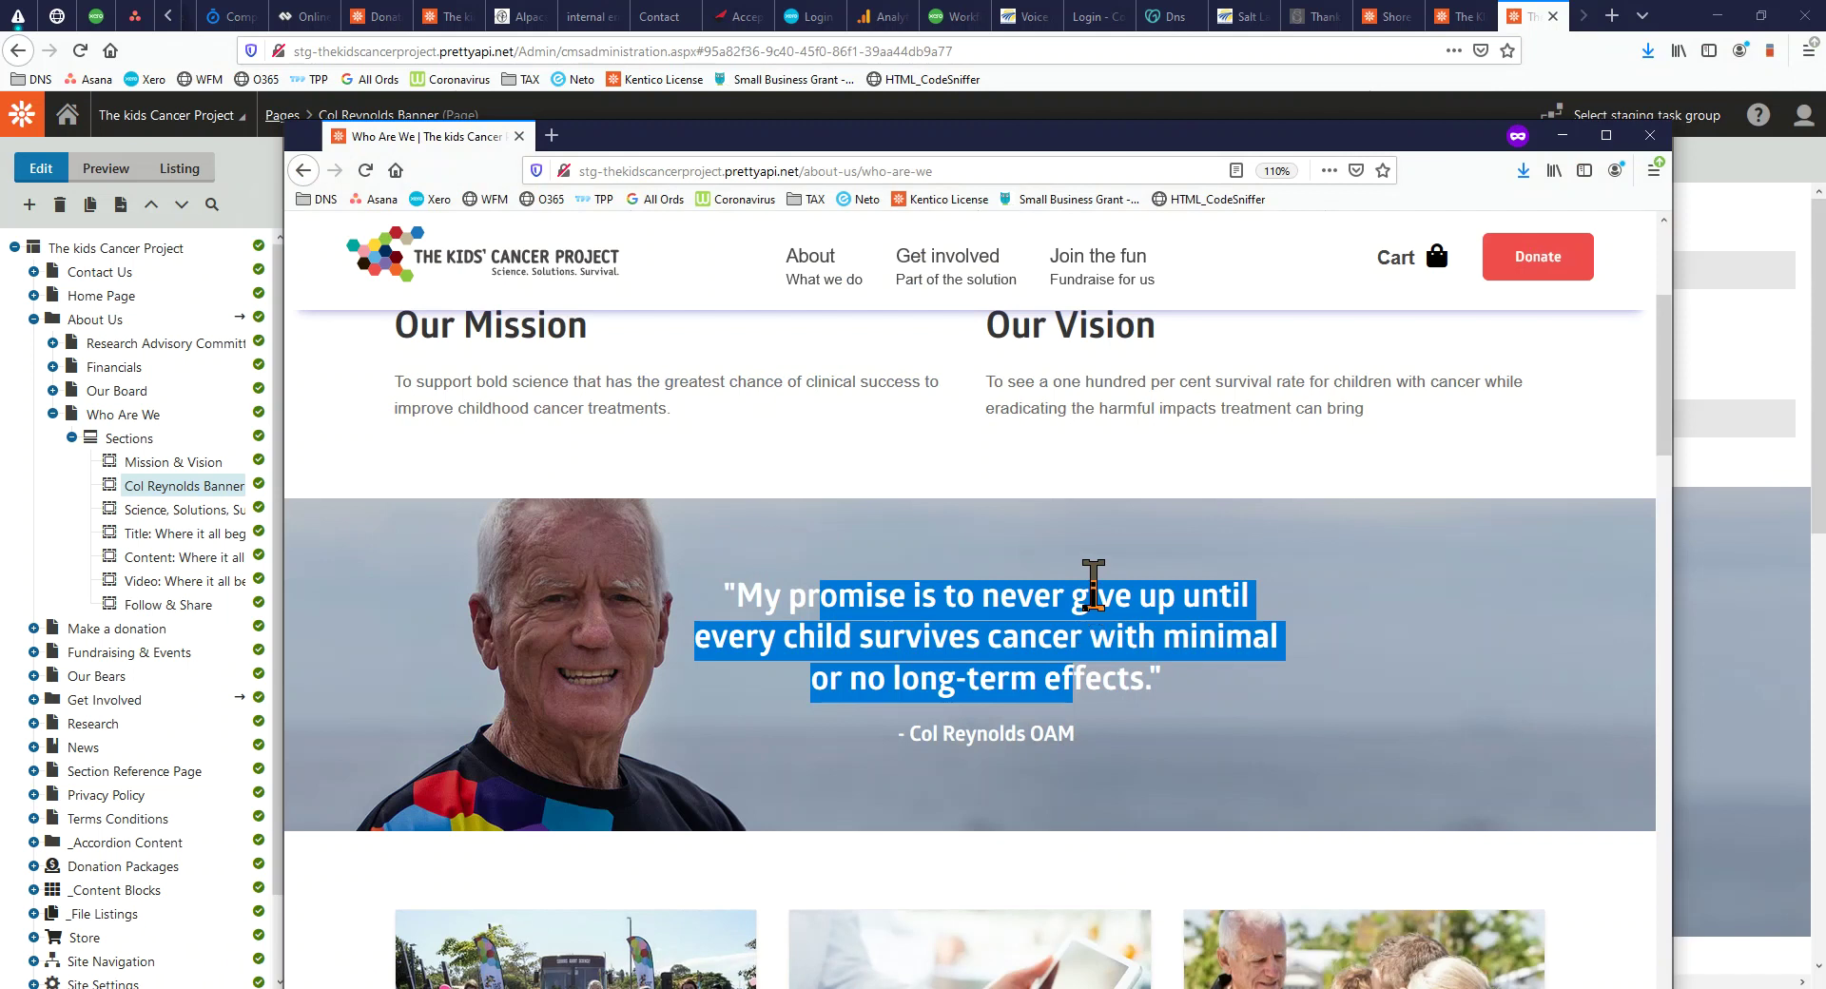
{"action": "scroll", "coordinate": [1061, 599], "scroll_direction": "up", "scroll_amount": 5}
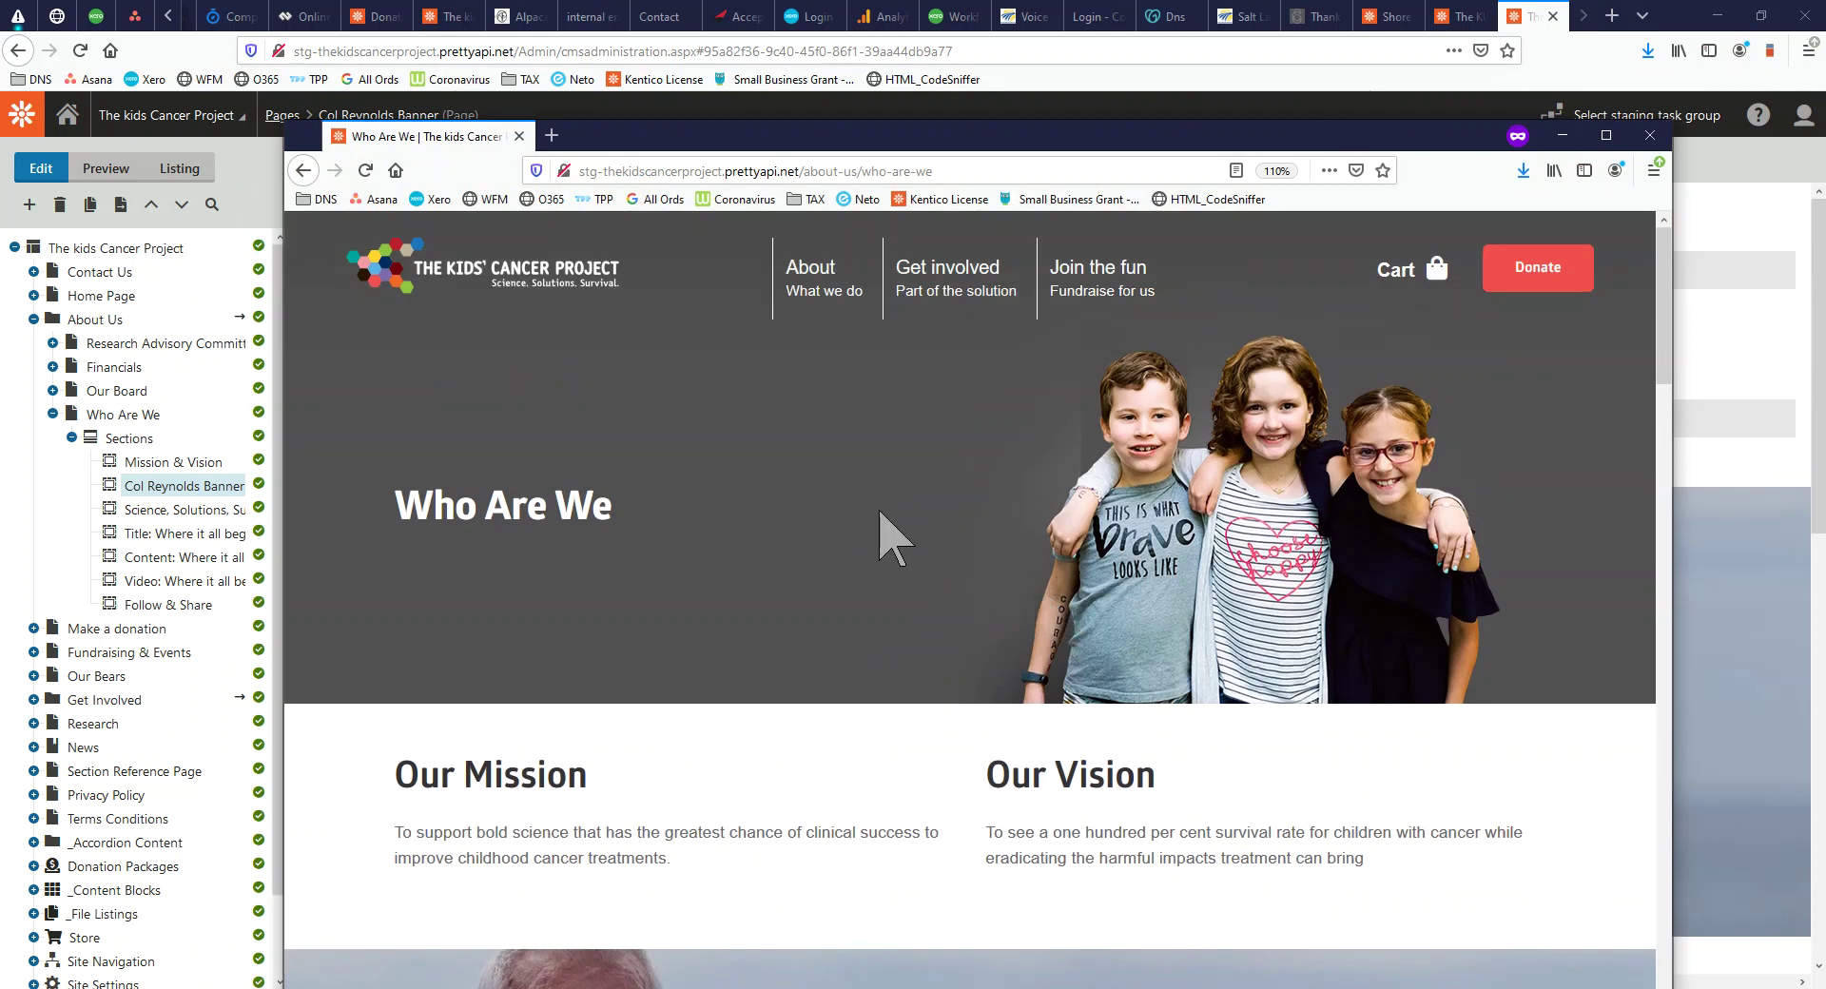
{"action": "scroll", "coordinate": [826, 585], "scroll_direction": "down", "scroll_amount": 3}
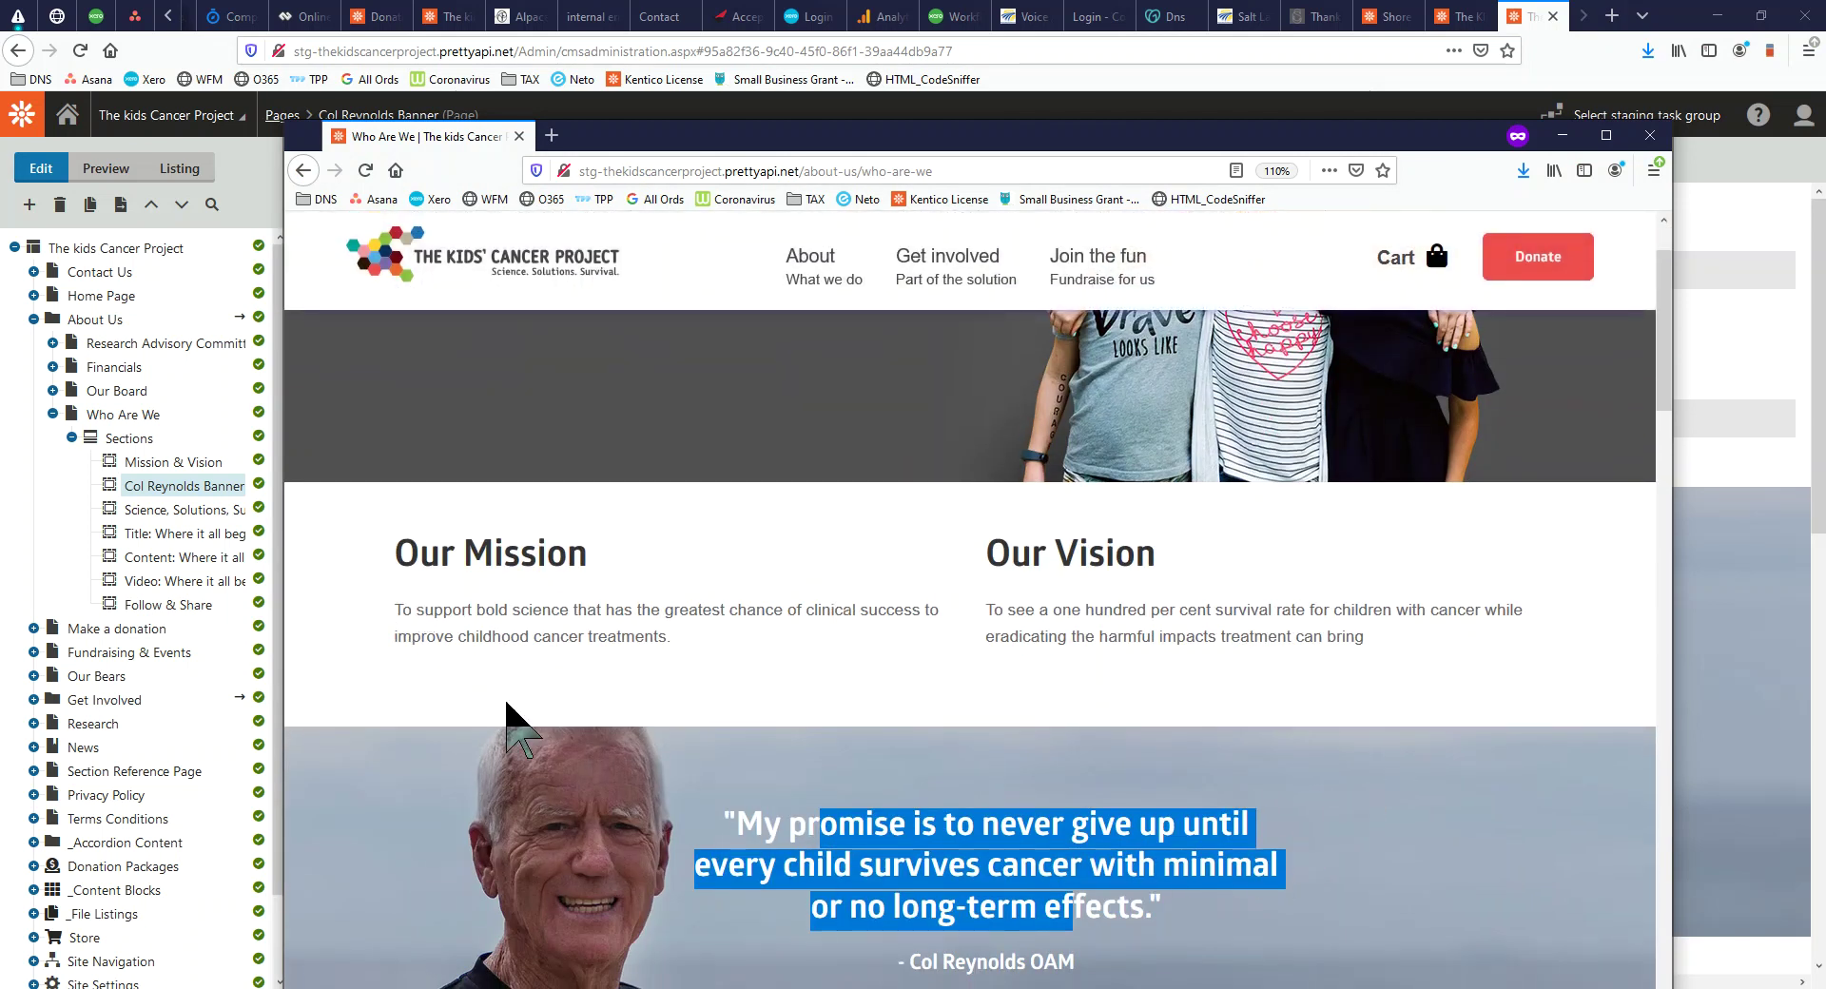
{"action": "scroll", "coordinate": [1179, 747], "scroll_direction": "up", "scroll_amount": 3}
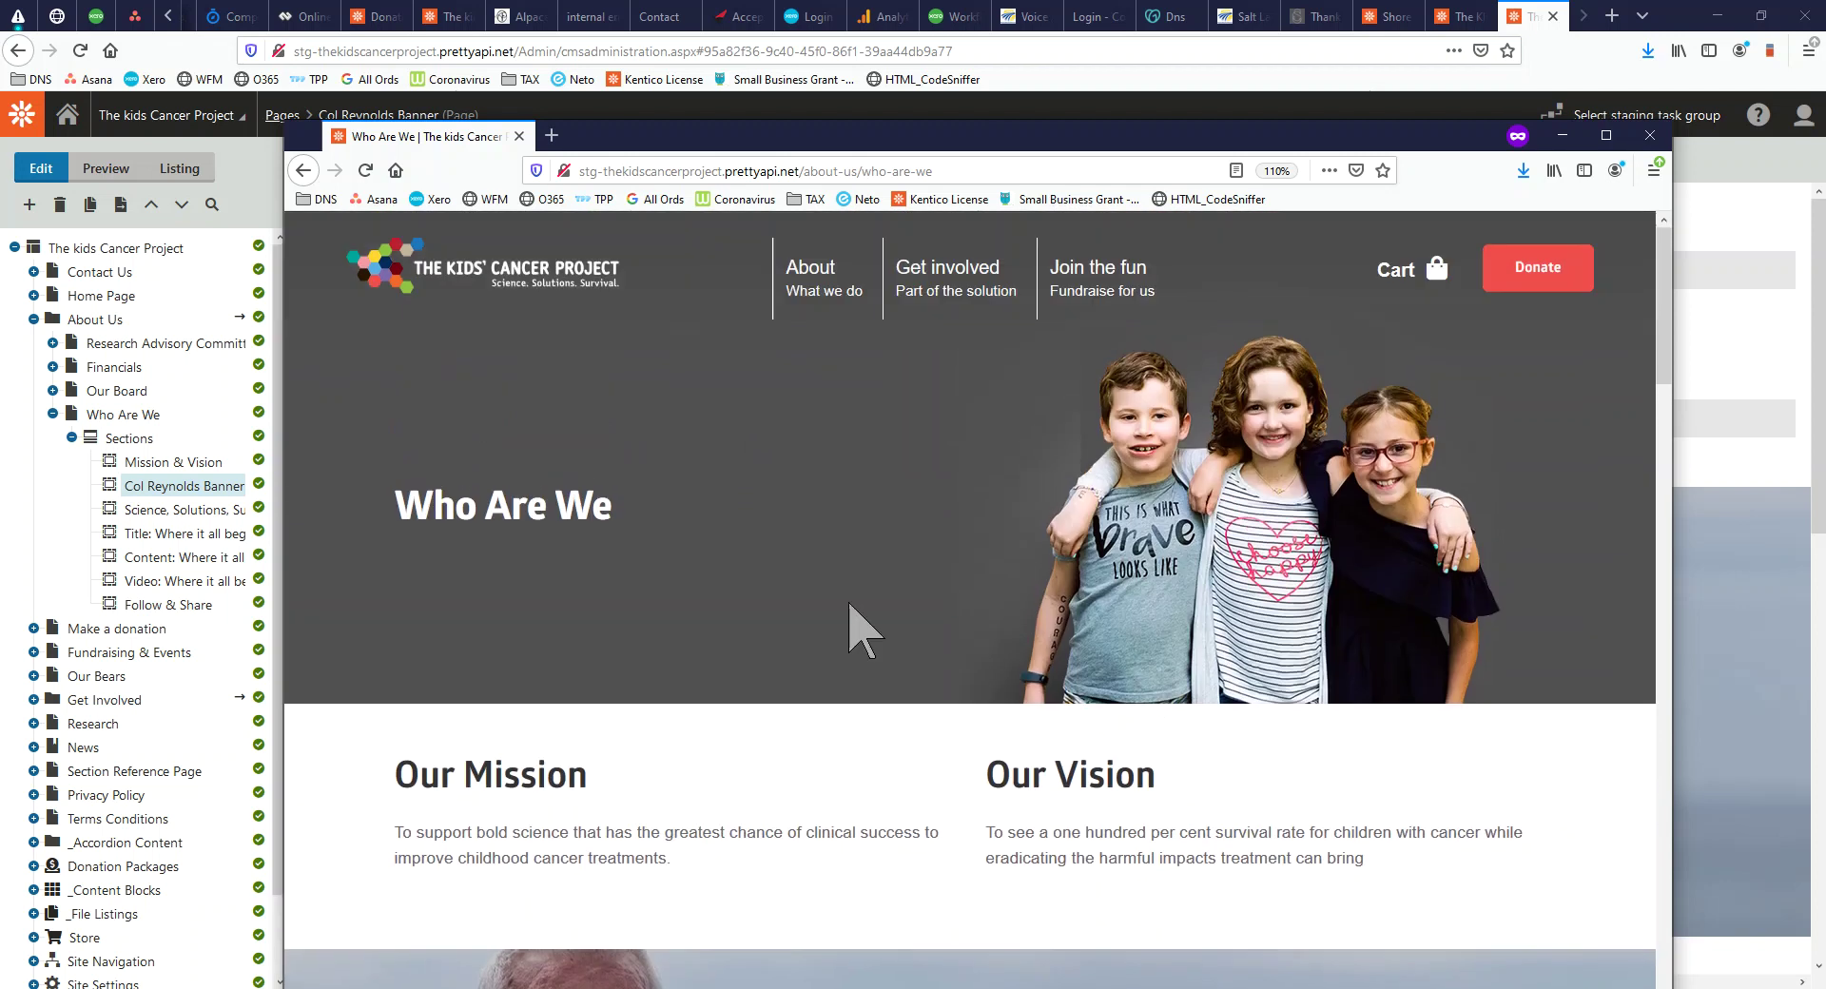
{"action": "scroll", "coordinate": [1009, 612], "scroll_direction": "down", "scroll_amount": 20}
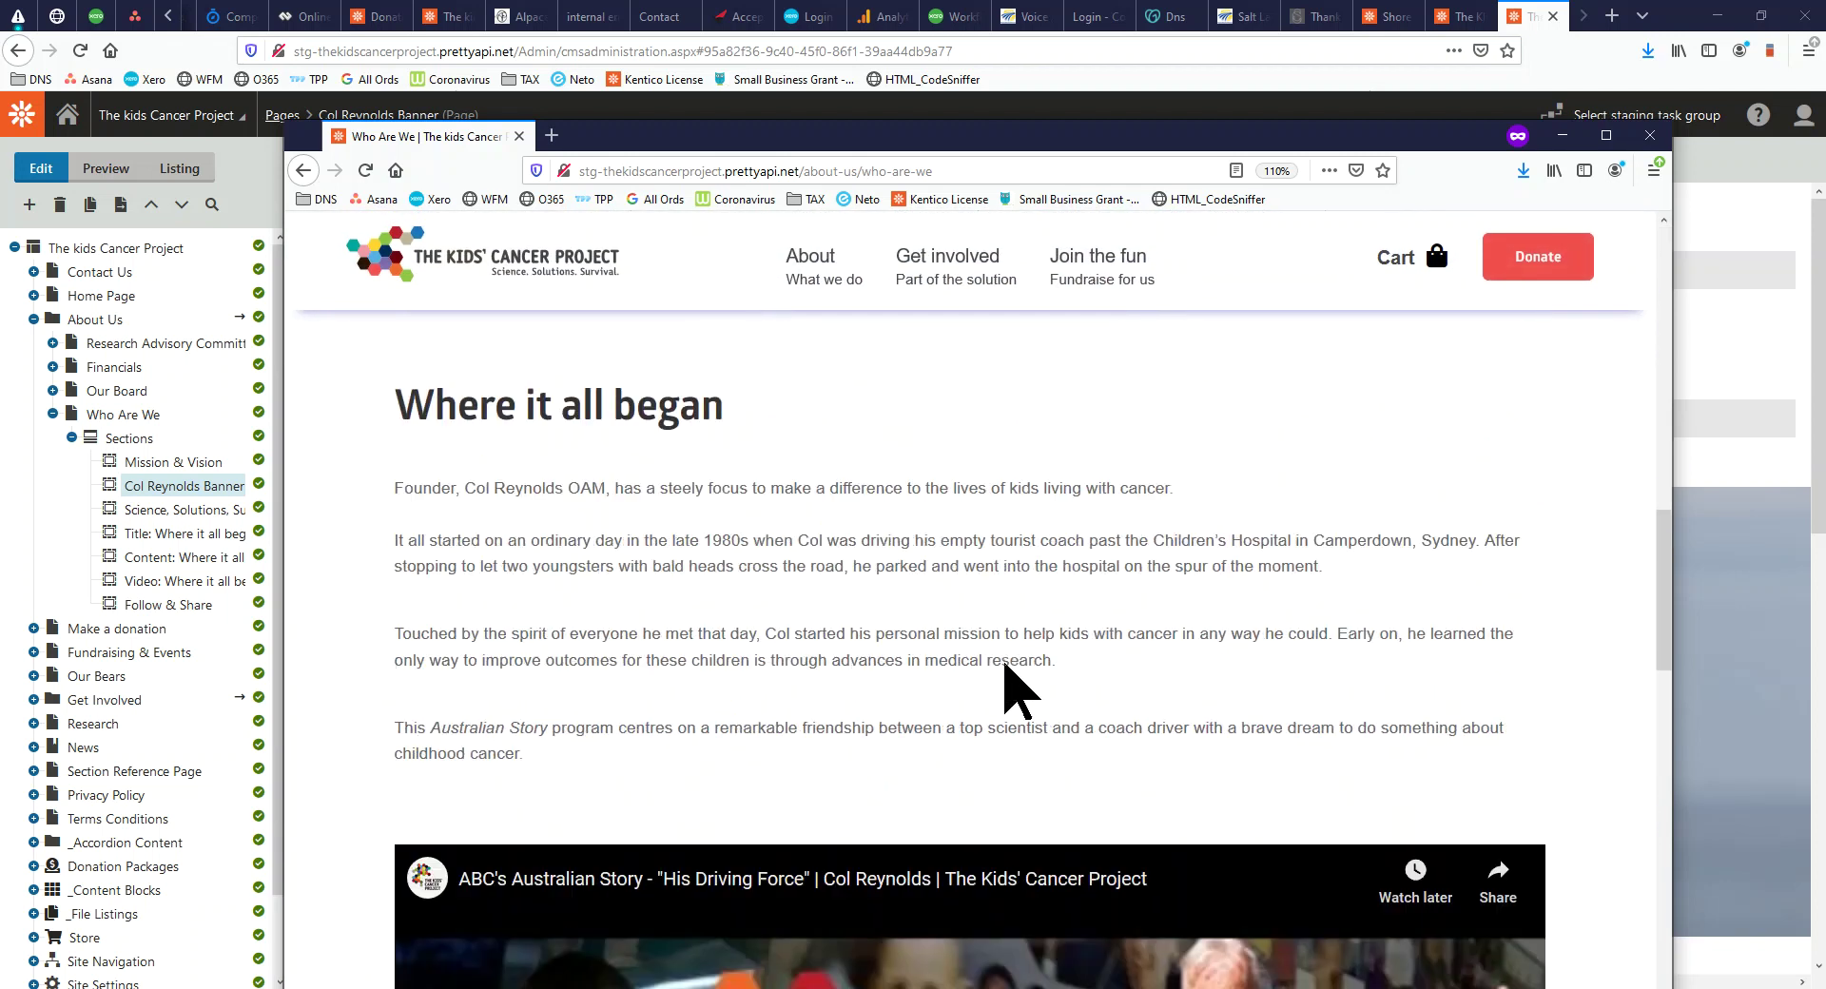
{"action": "scroll", "coordinate": [1006, 671], "scroll_direction": "down", "scroll_amount": 5}
{"action": "scroll", "coordinate": [999, 669], "scroll_direction": "up", "scroll_amount": 15}
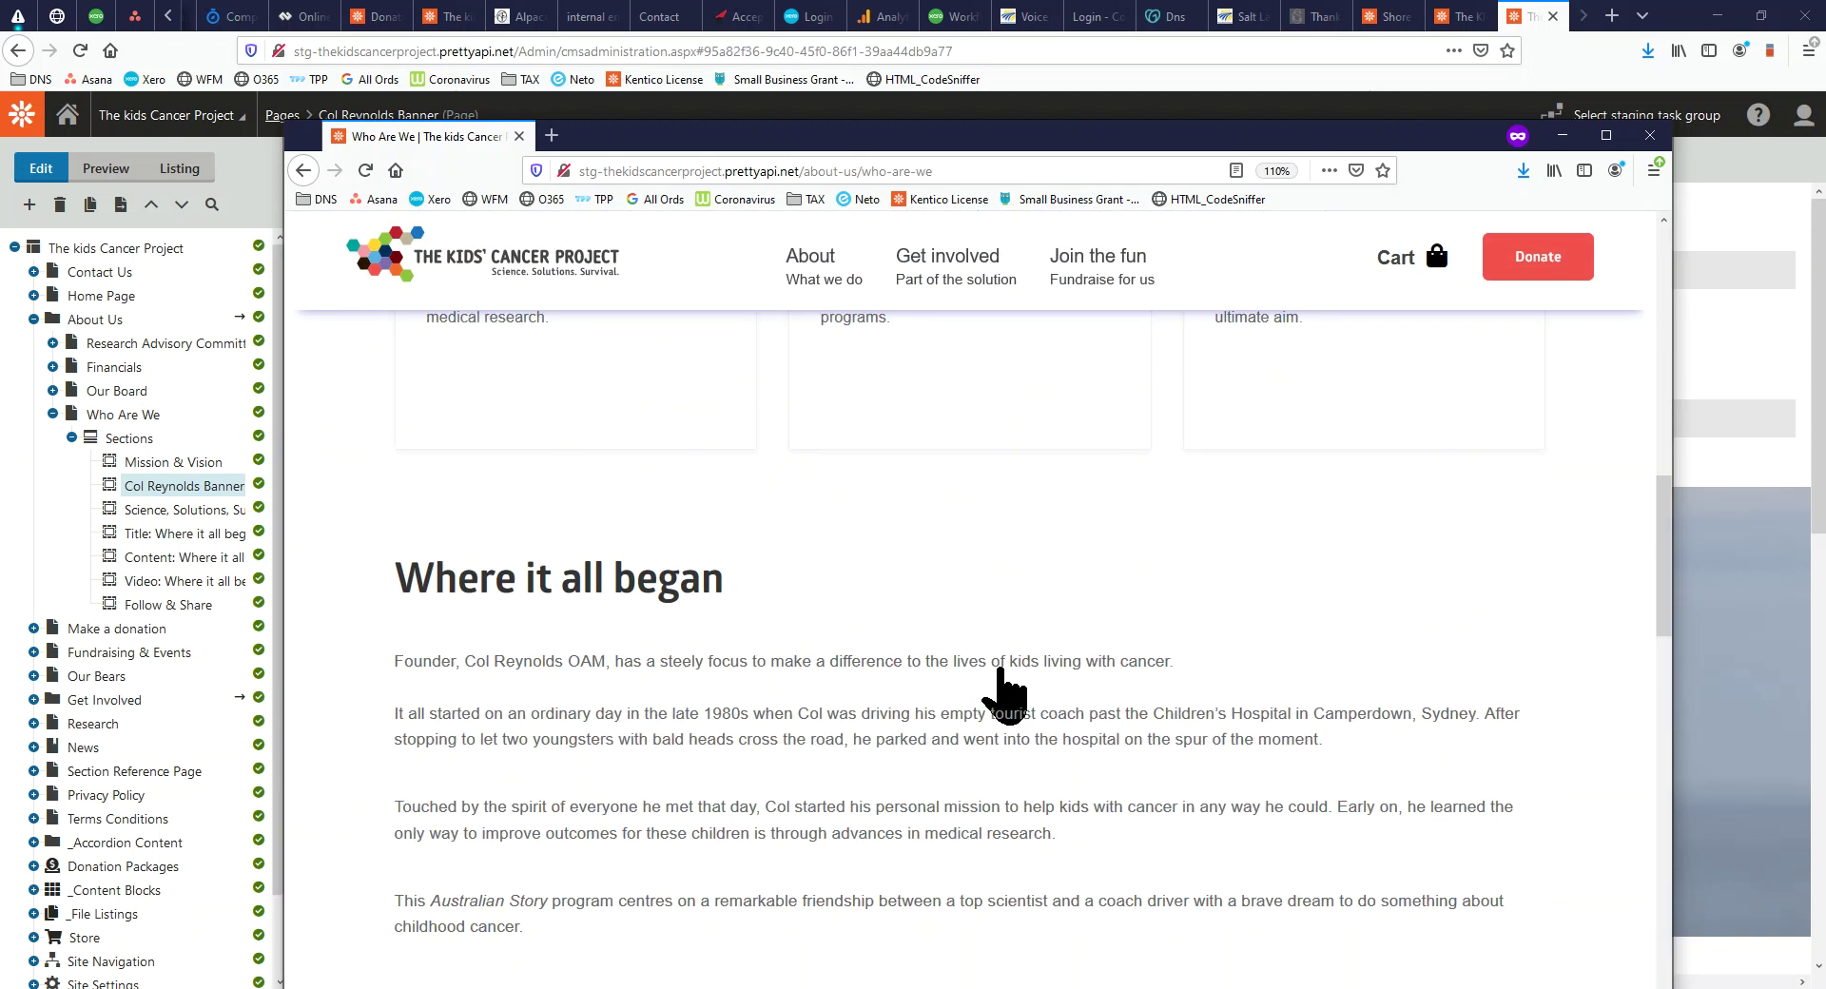
{"action": "scroll", "coordinate": [998, 669], "scroll_direction": "up", "scroll_amount": 5}
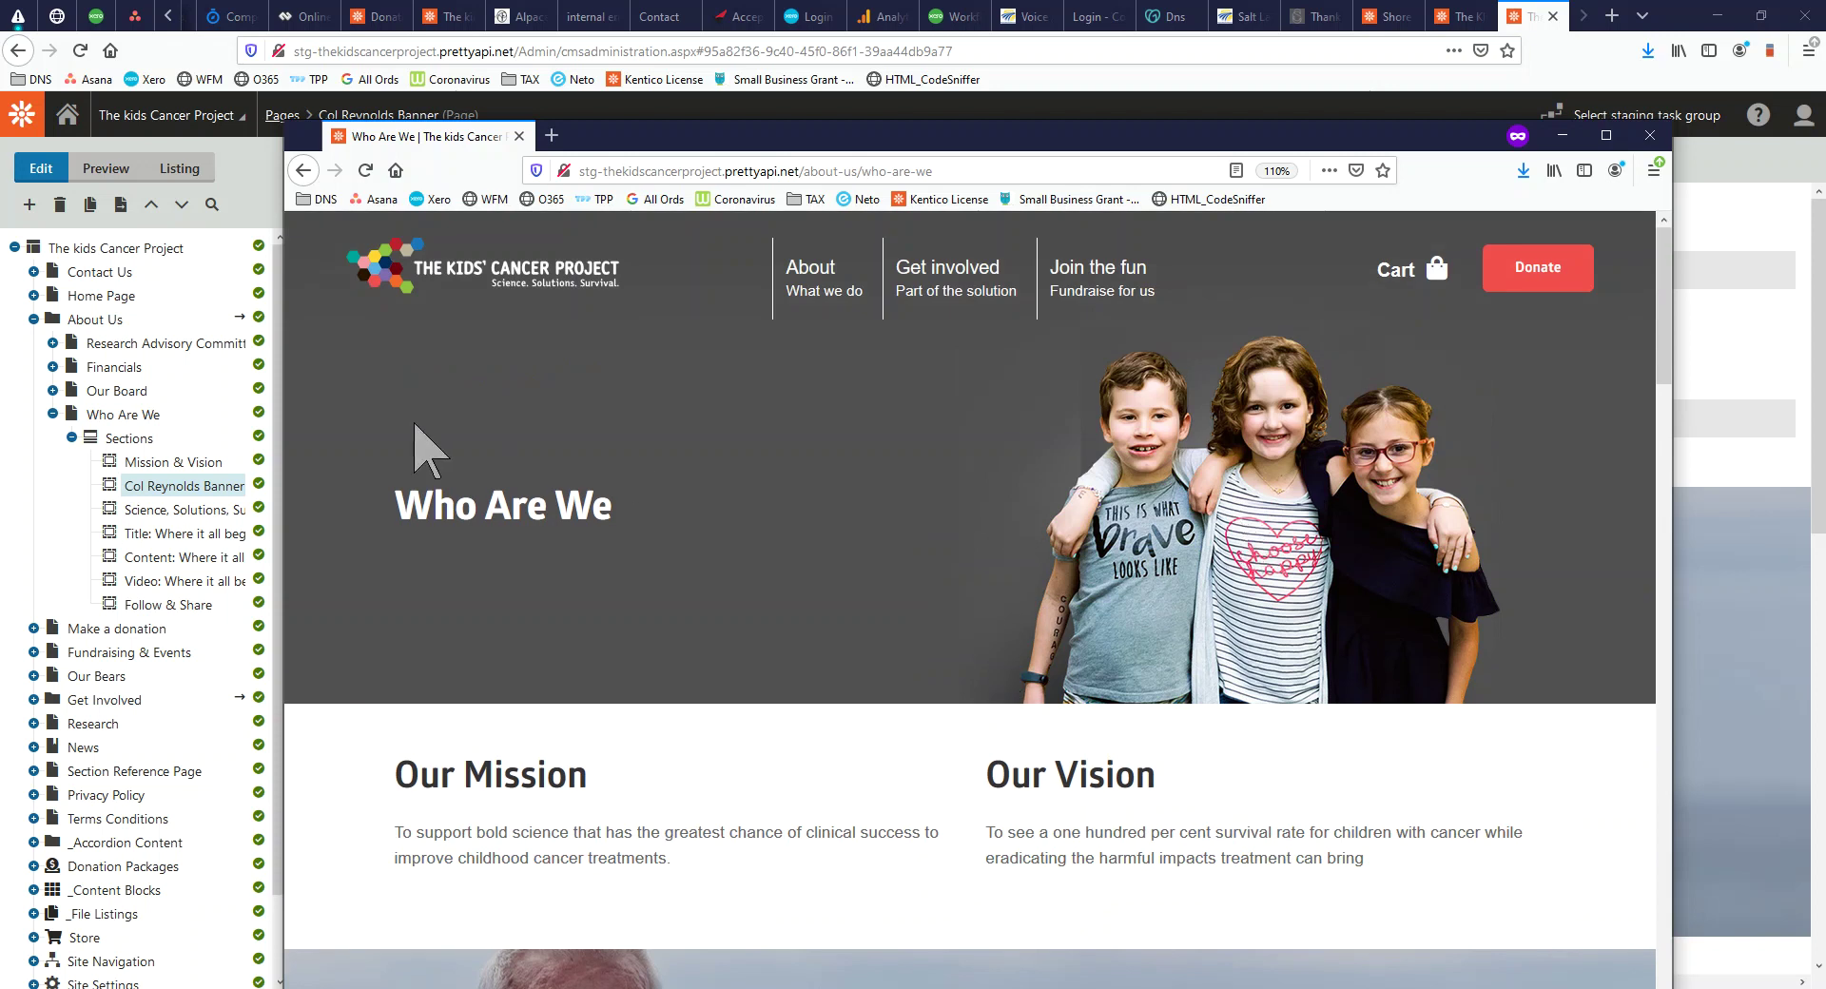
{"action": "left_click_drag", "start_coordinate": [918, 138], "coordinate": [0, 152]}
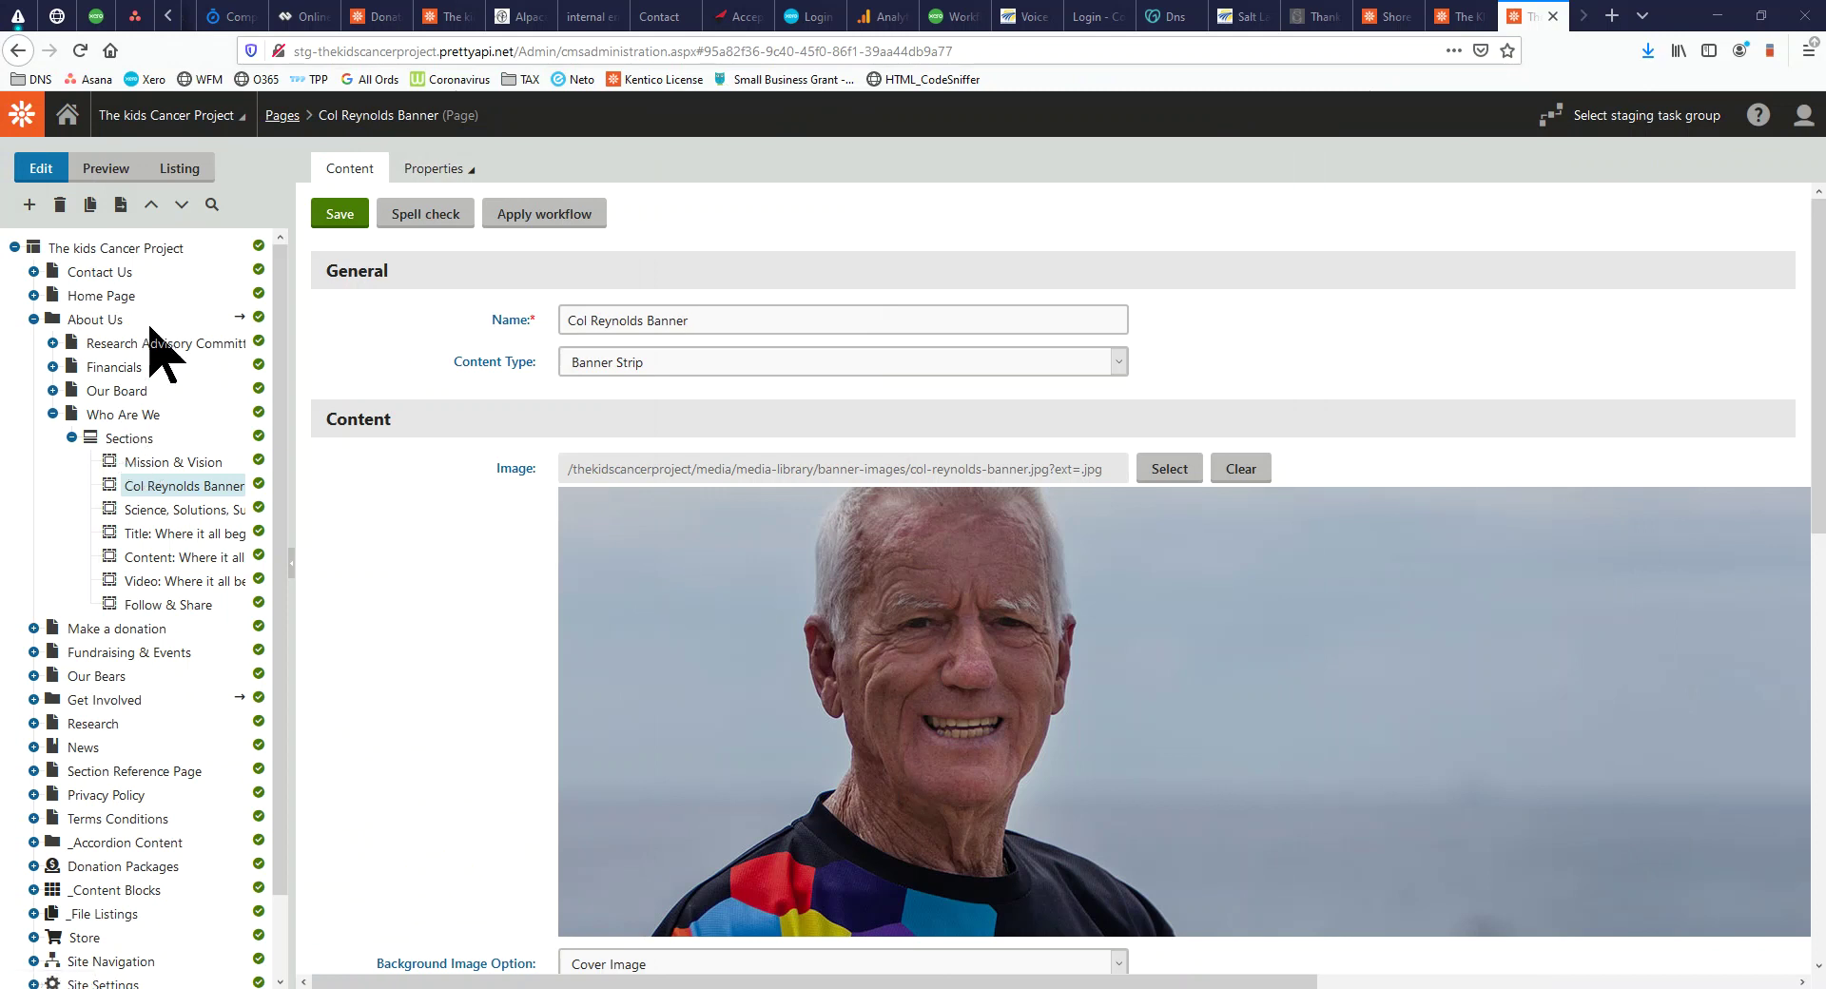
Create a page named 'Bretts Demo' under About Us using the Default Page template
{"action": "left_click", "coordinate": [95, 320]}
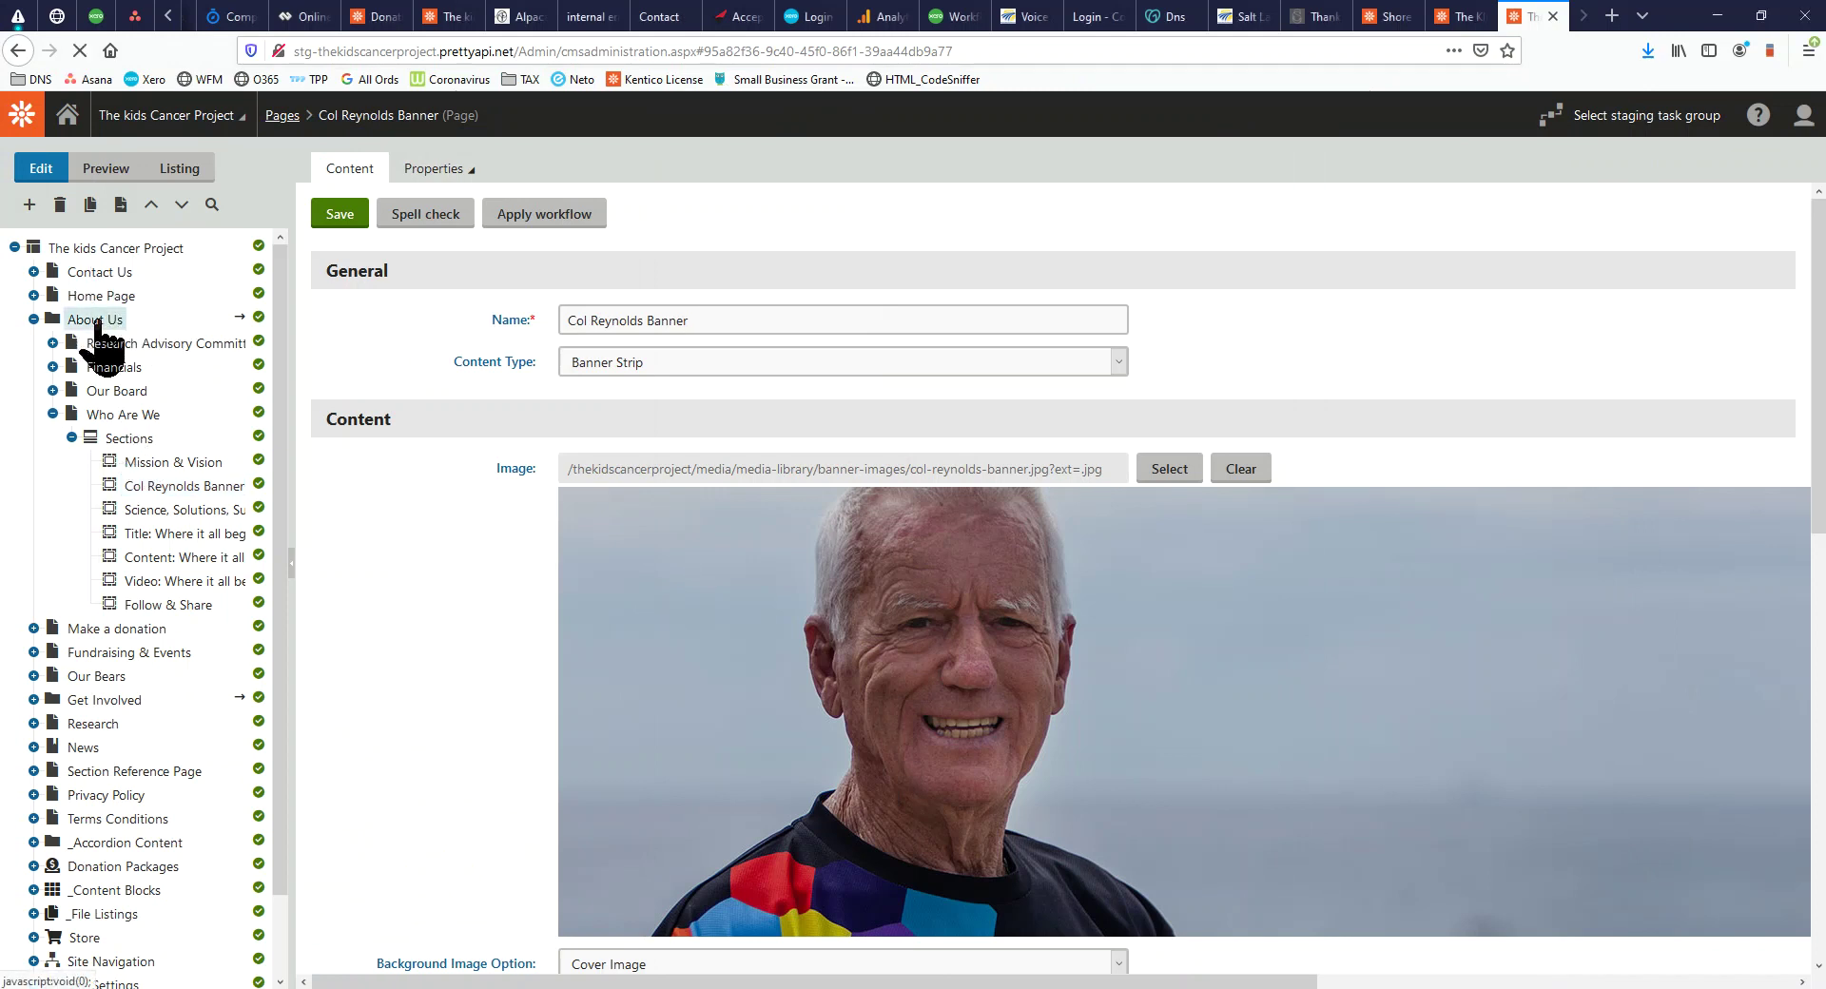
{"action": "right_click", "coordinate": [95, 321]}
{"action": "left_click", "coordinate": [109, 336]}
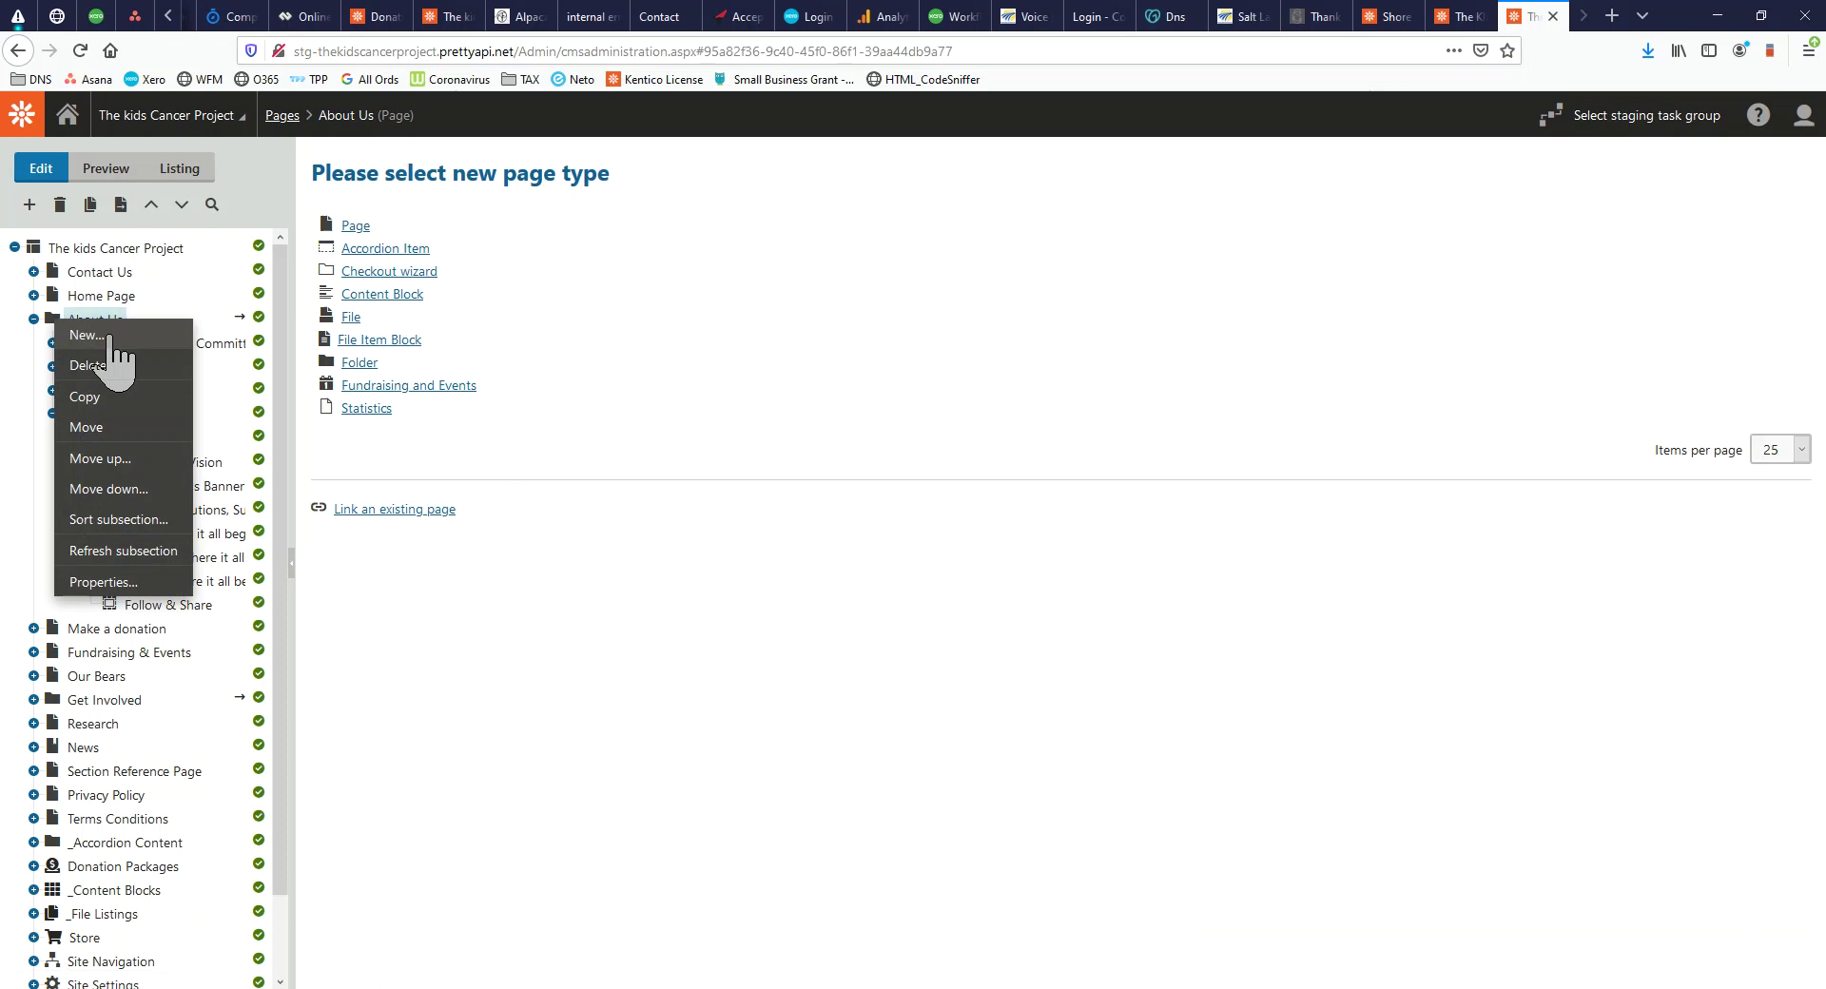
{"action": "left_click", "coordinate": [356, 226]}
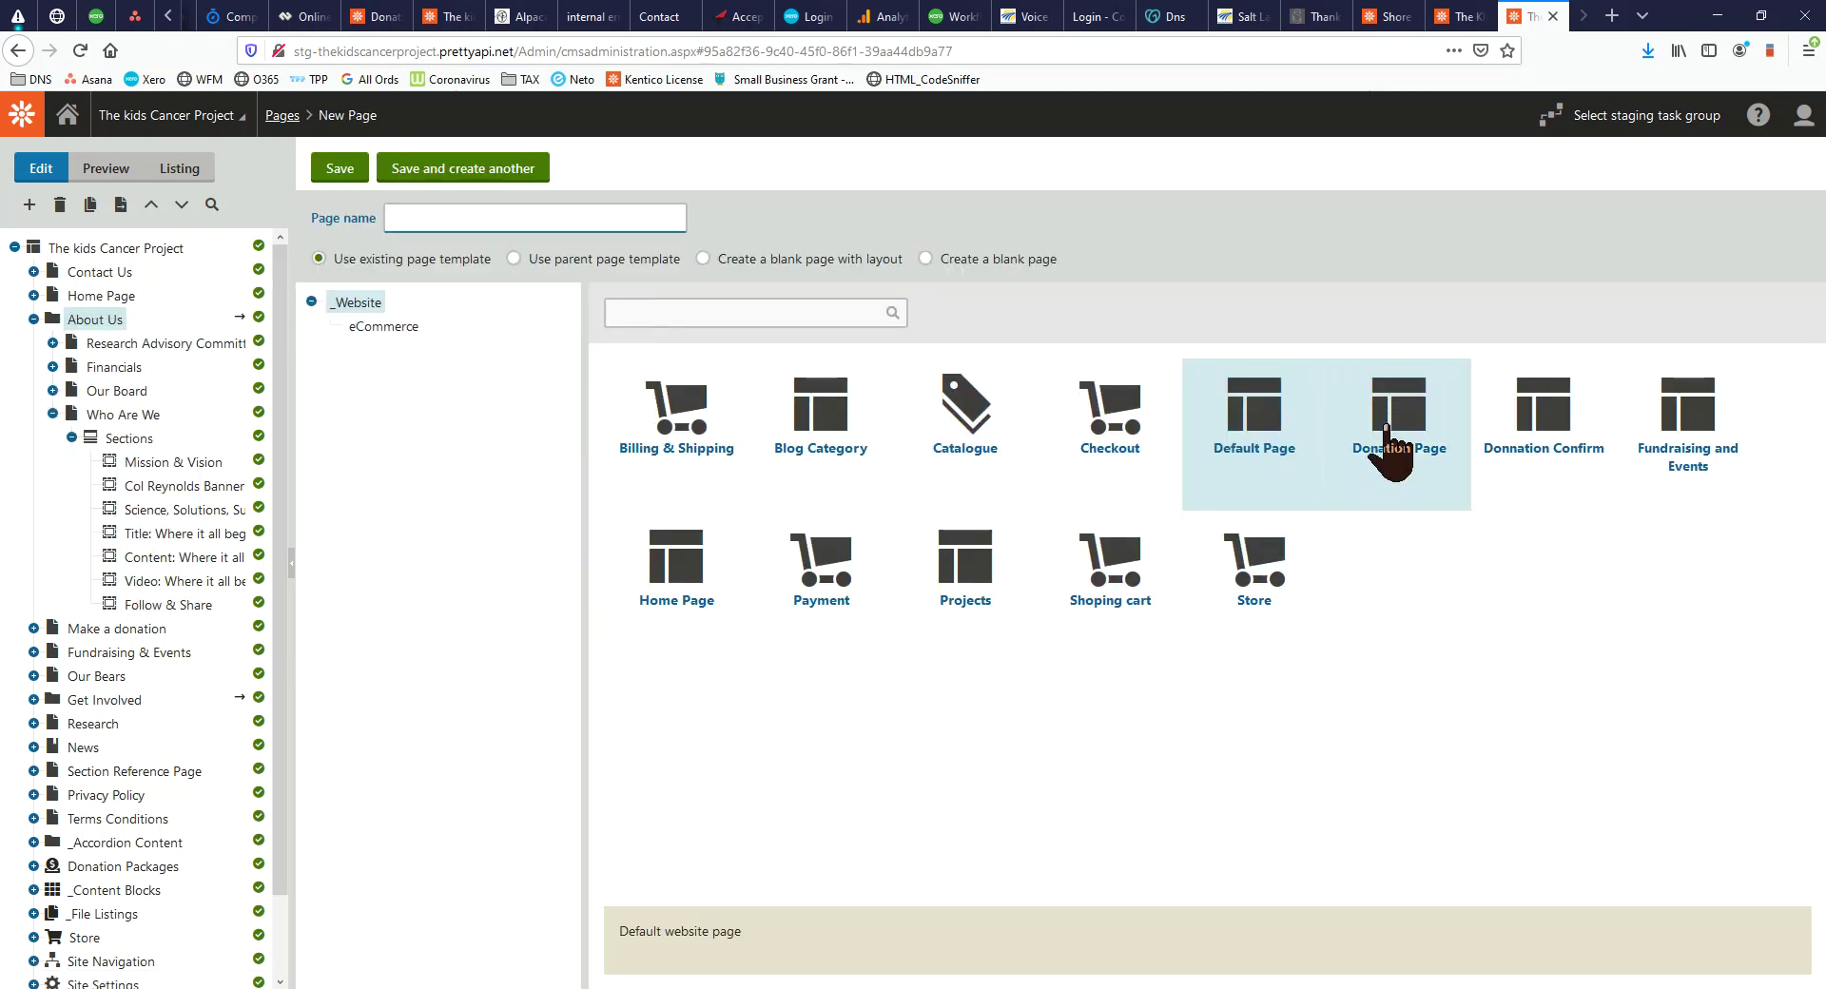
{"action": "left_click", "coordinate": [522, 219]}
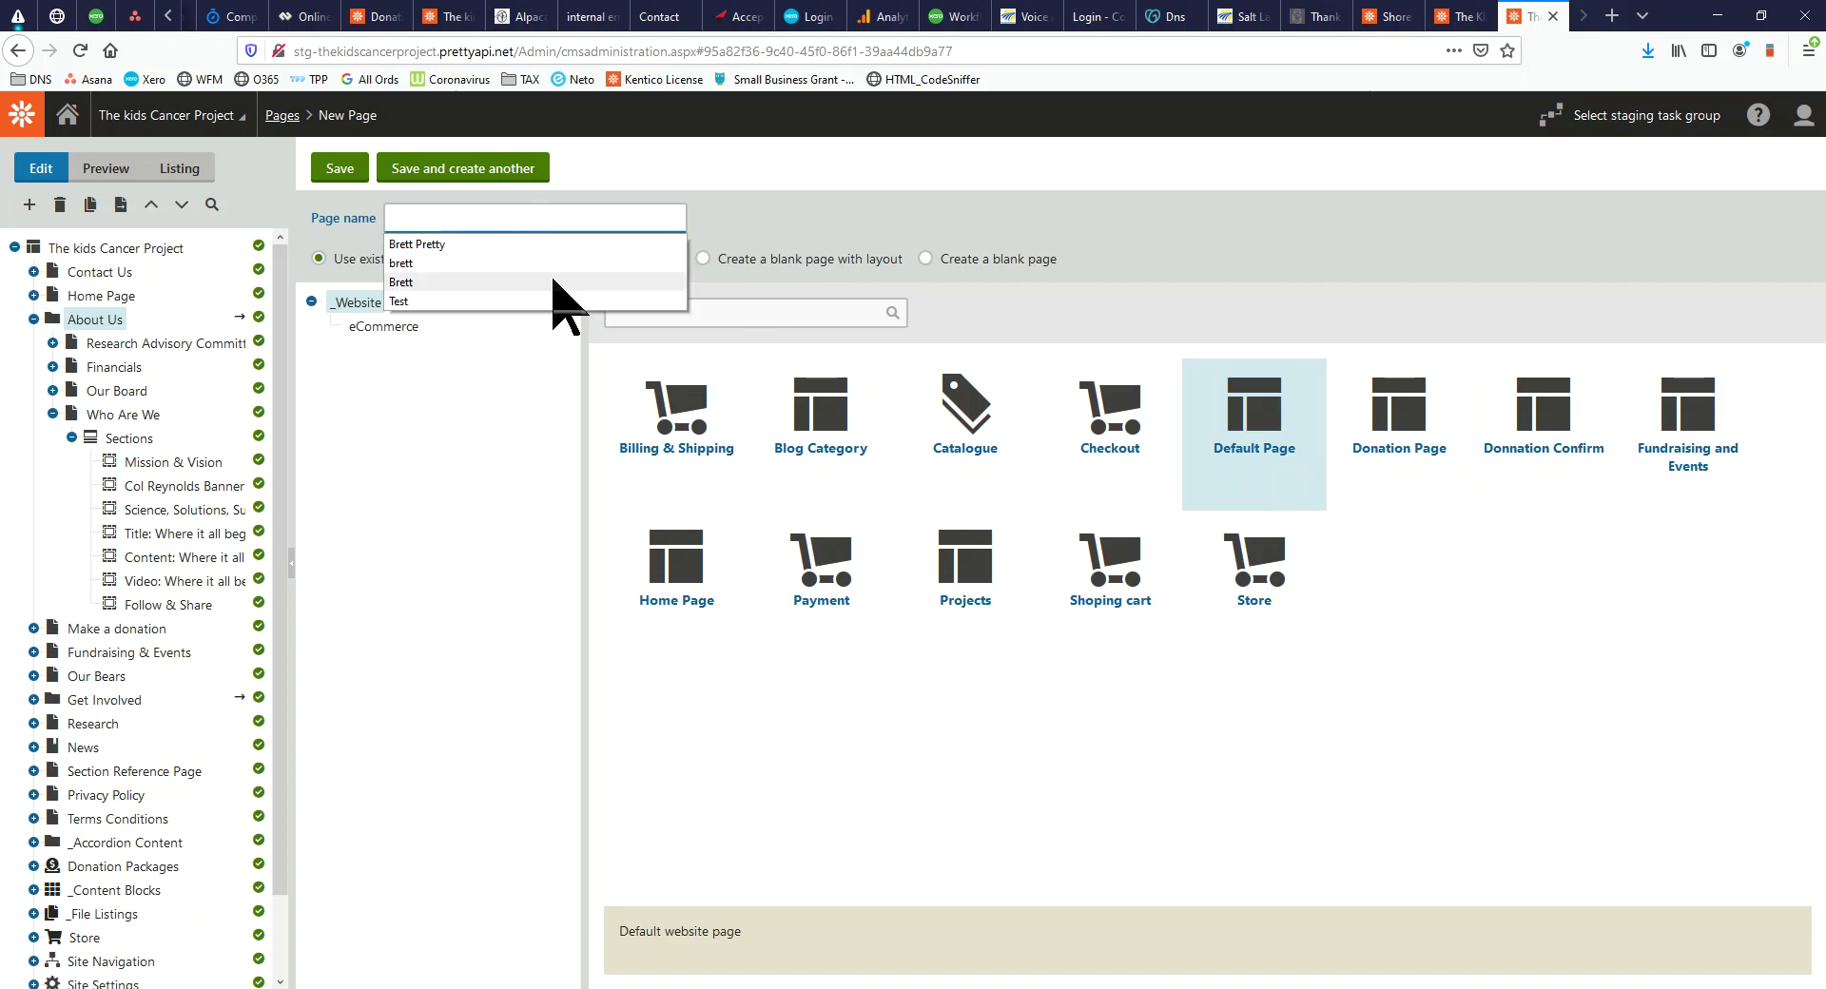
{"action": "type", "text": "Brett"}
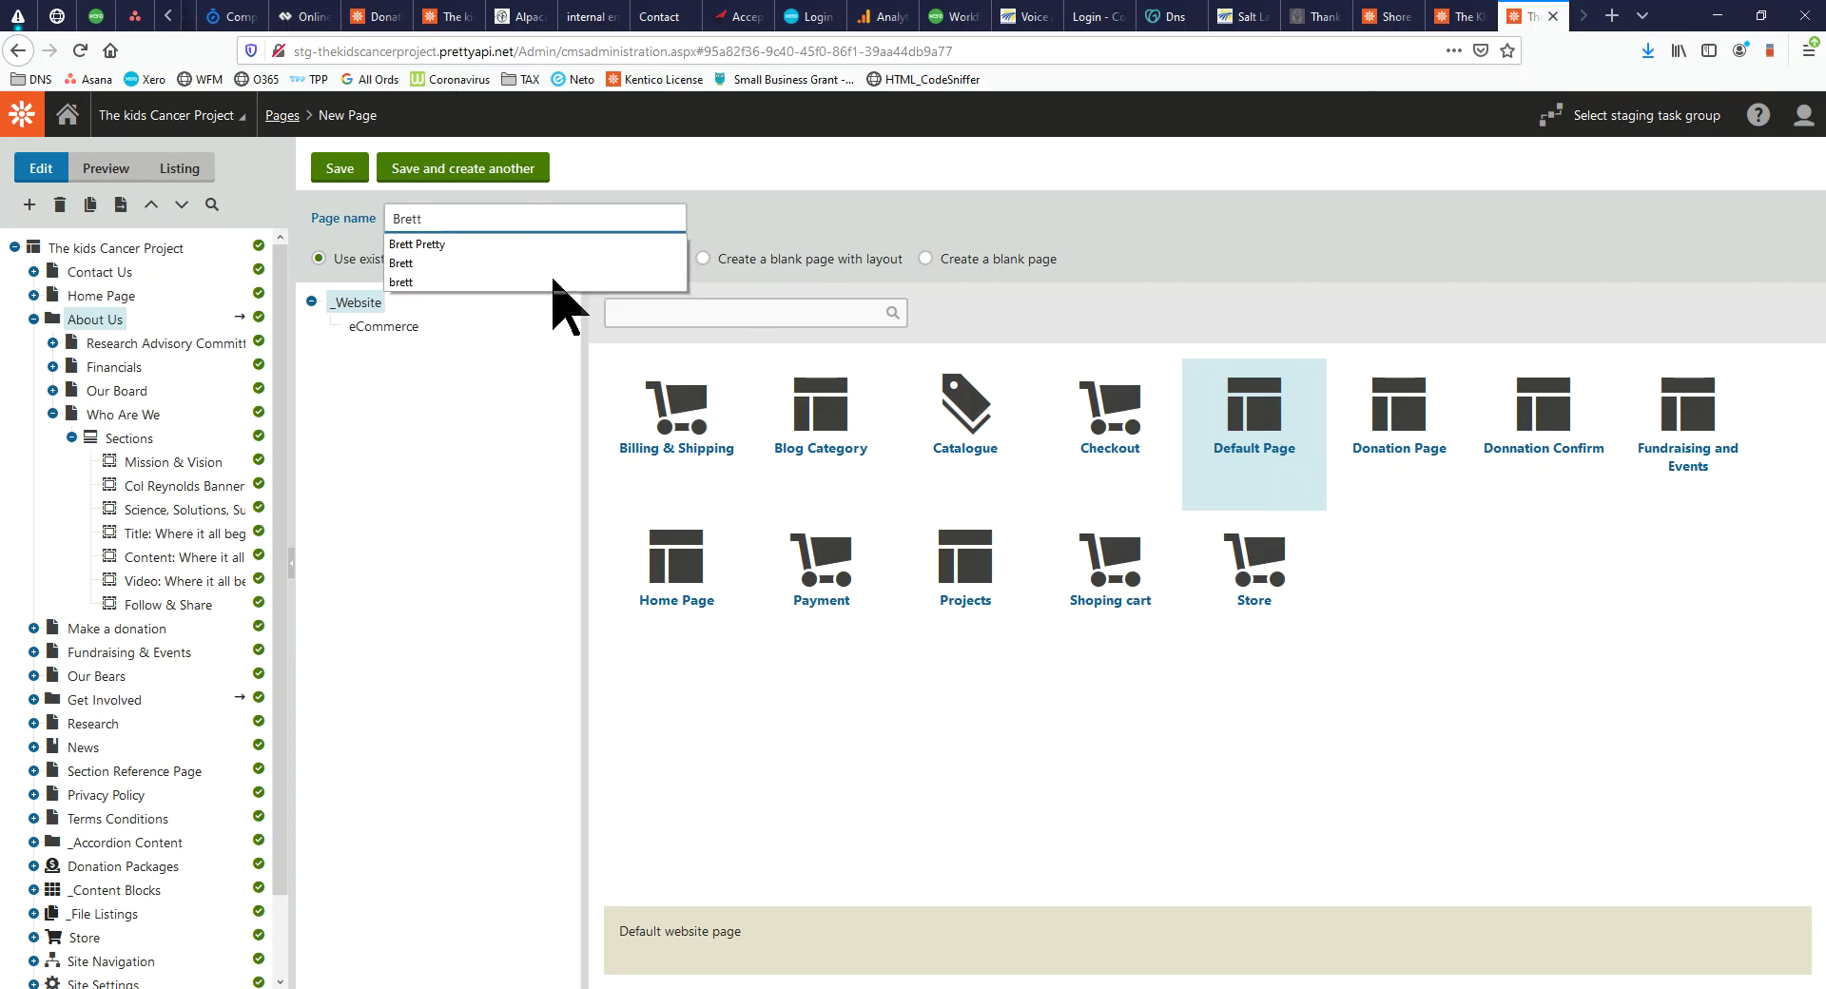
{"action": "type", "text": "s Demo"}
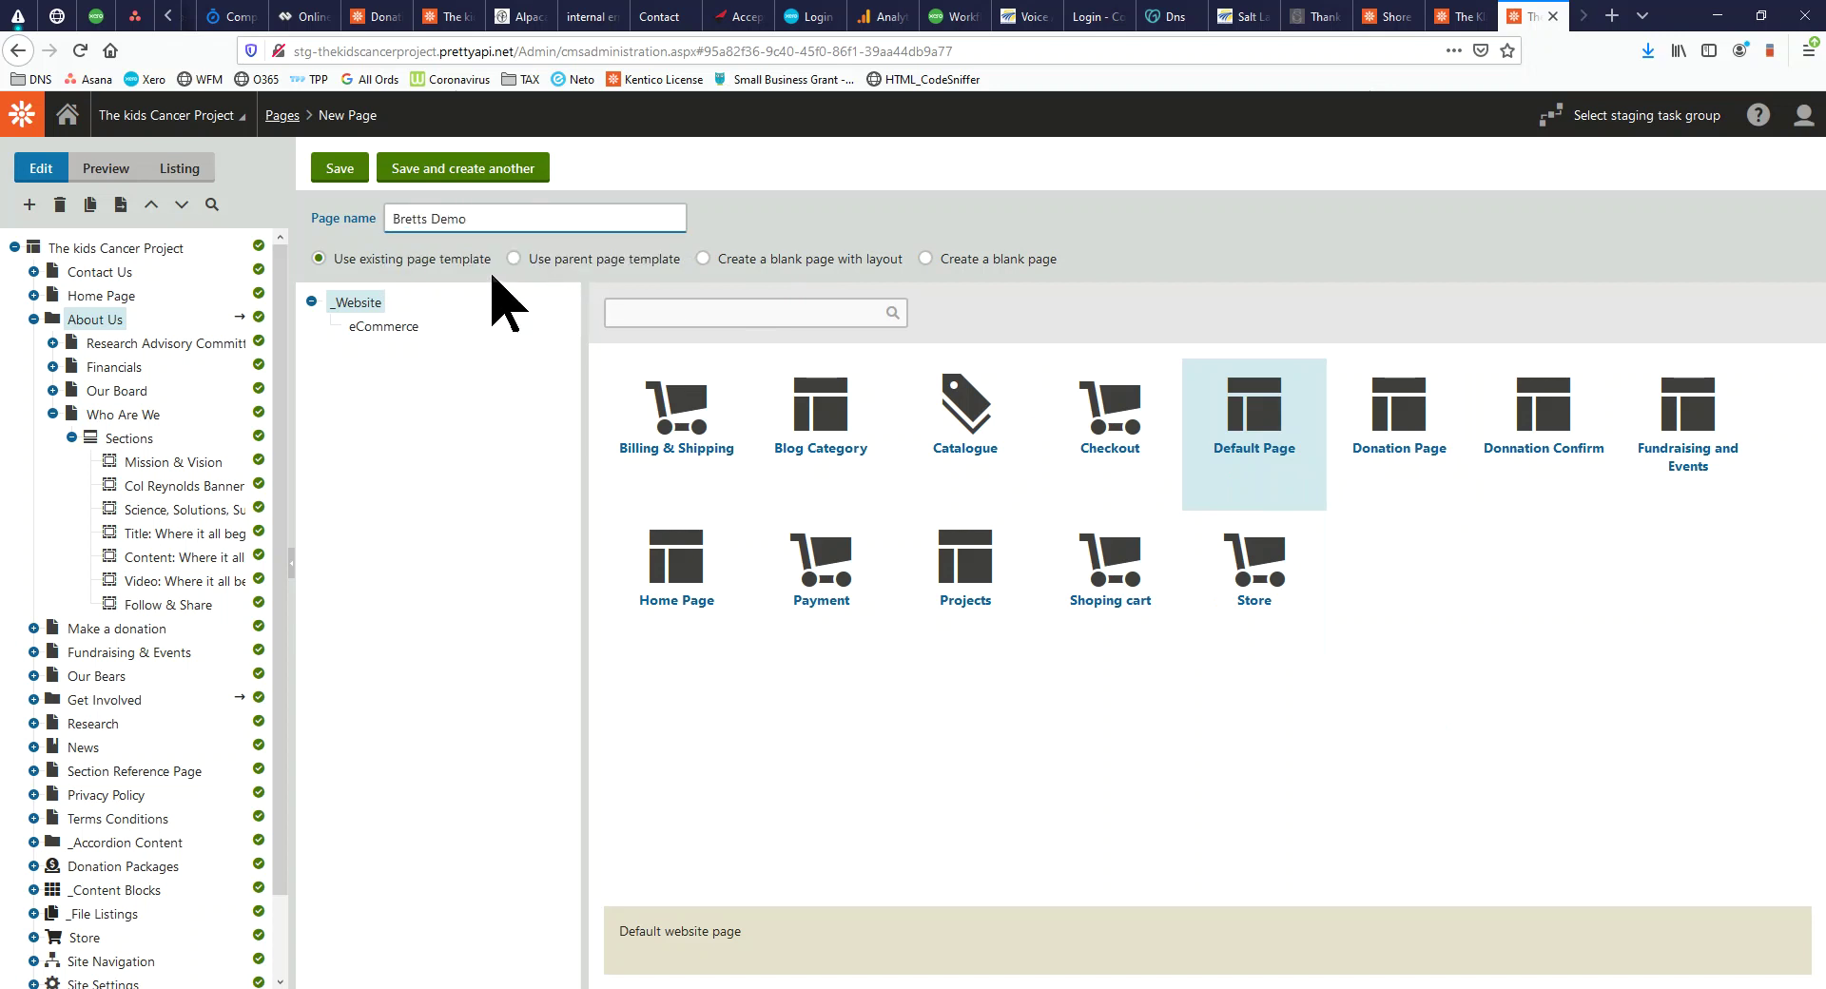
{"action": "left_click", "coordinate": [338, 179]}
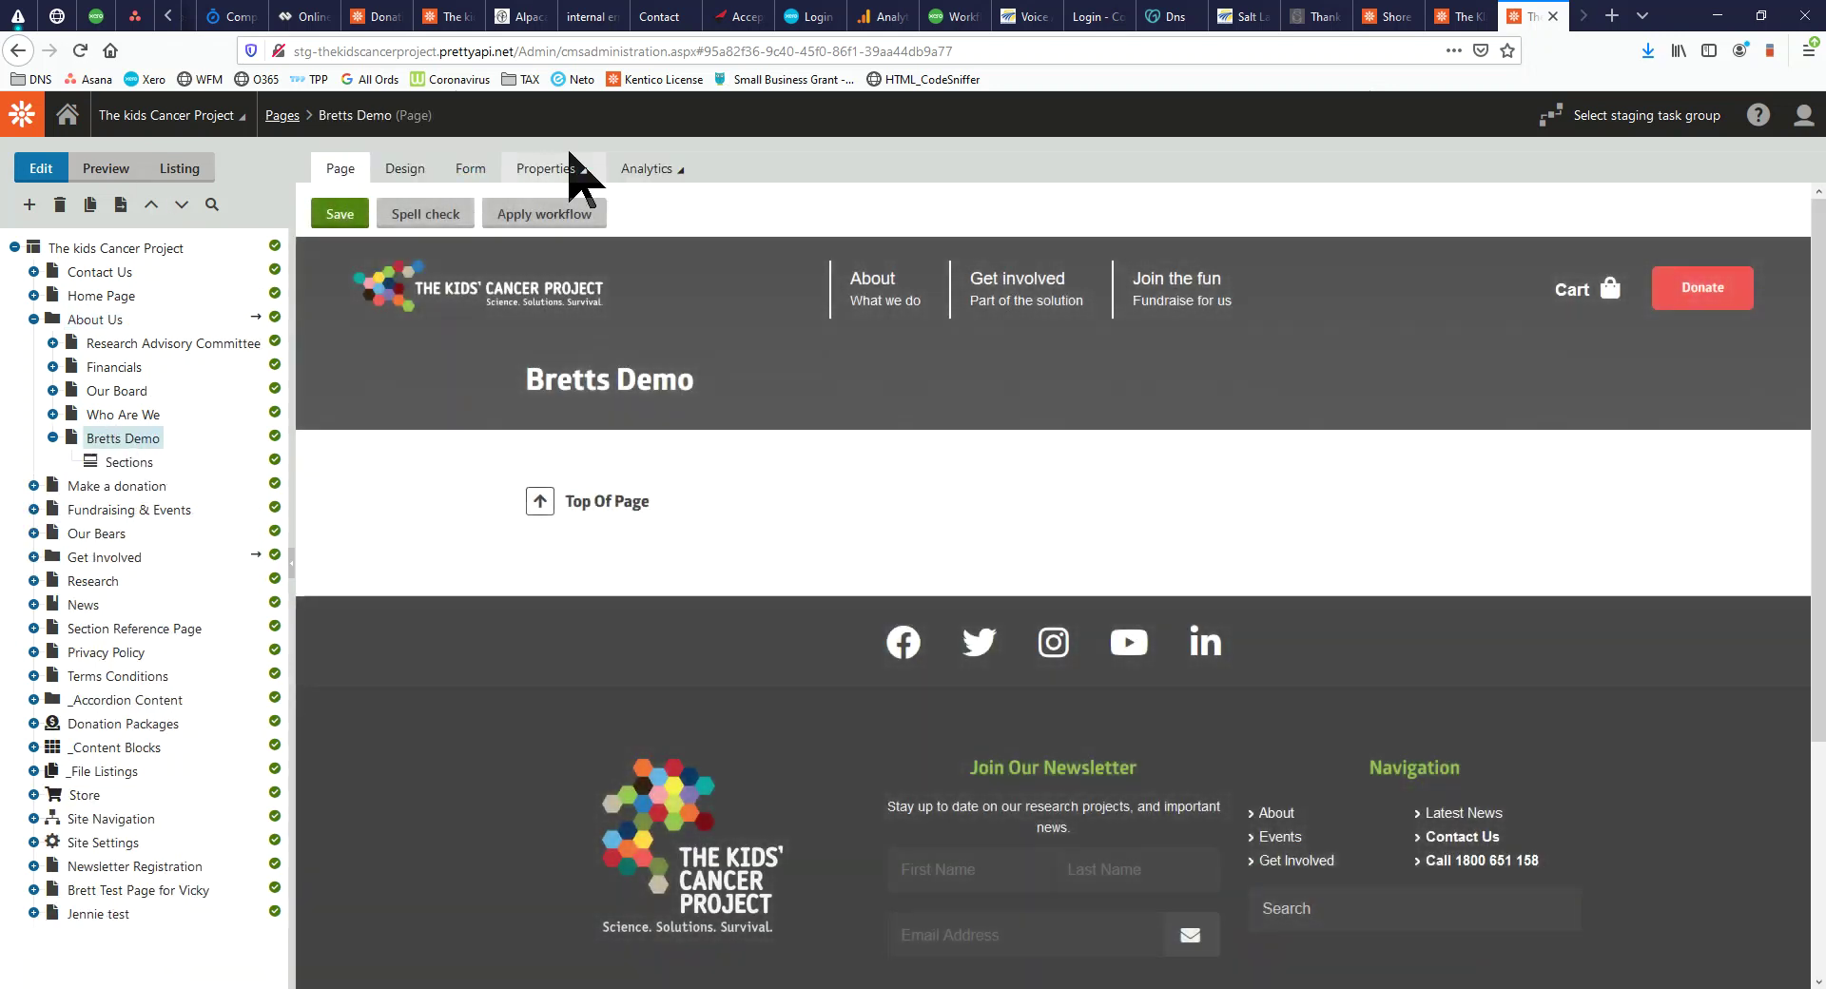
Show Bretts Demo's General properties and select its live URL /about-us/bretts-demo
{"action": "left_click", "coordinate": [551, 168]}
{"action": "left_click", "coordinate": [539, 201]}
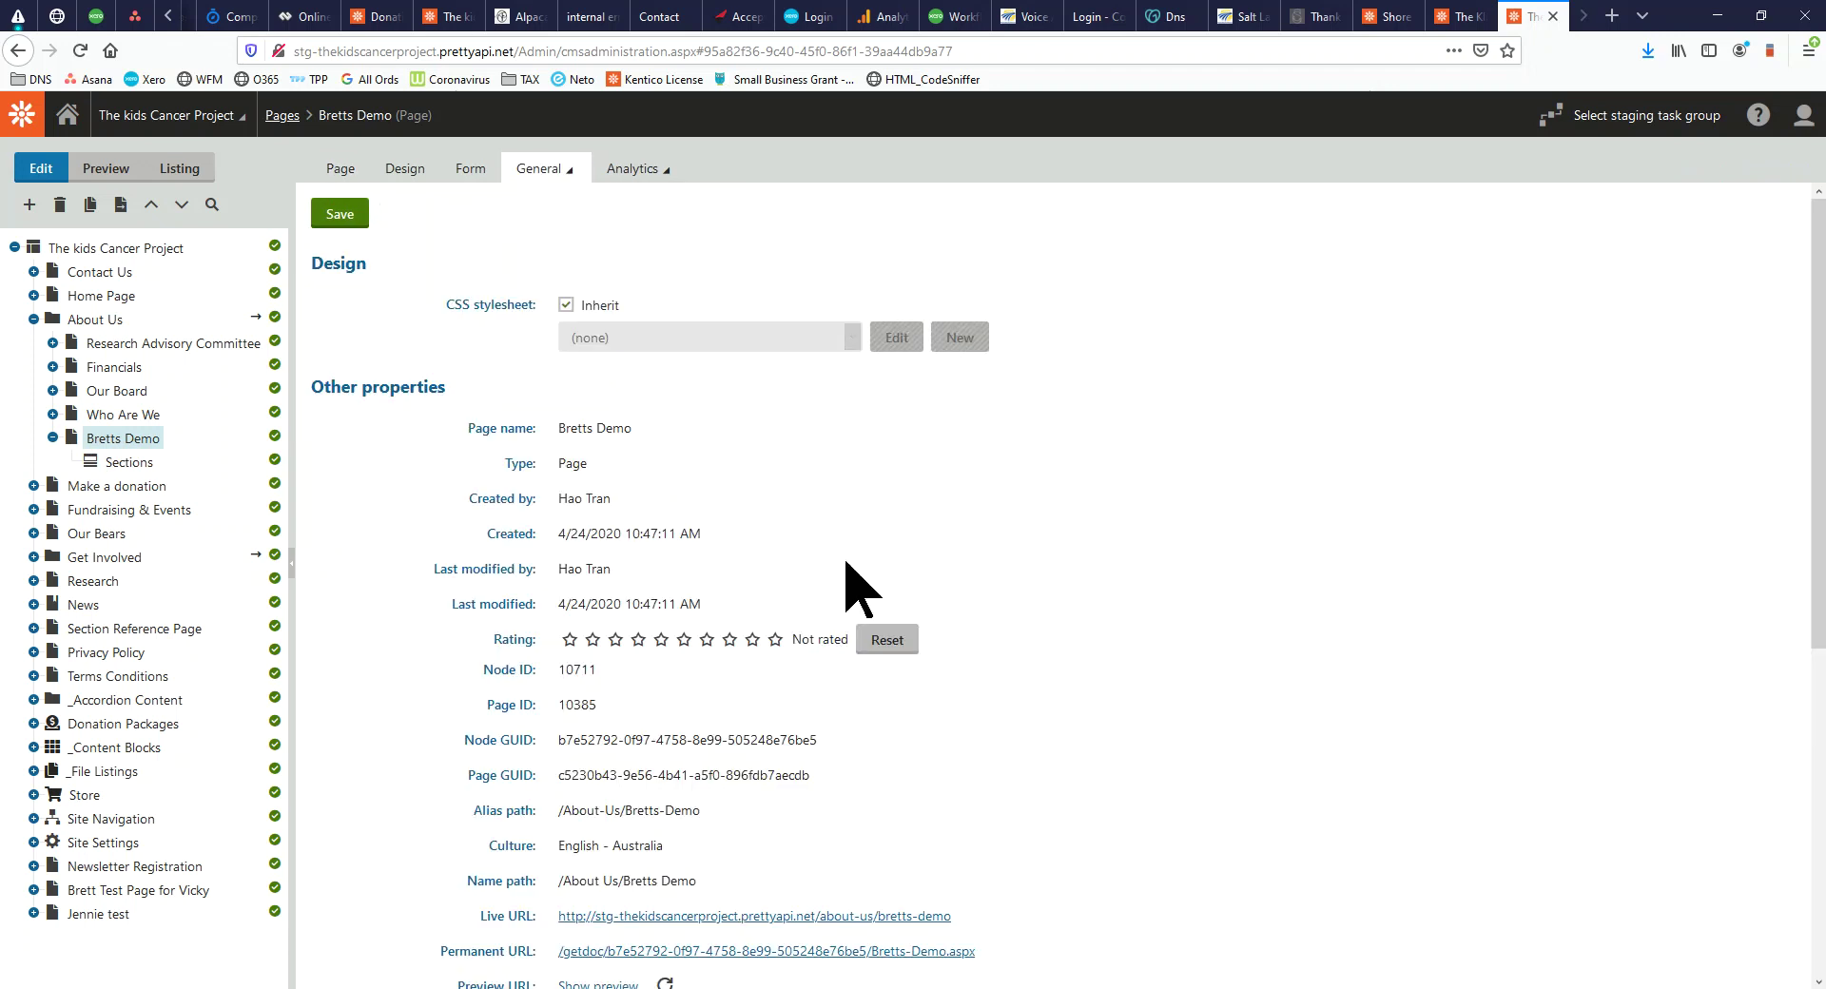
{"action": "left_click_drag", "start_coordinate": [958, 919], "coordinate": [550, 923]}
Check the live Bretts Demo page in the other browser window, then move it aside
{"action": "left_click", "coordinate": [67, 988]}
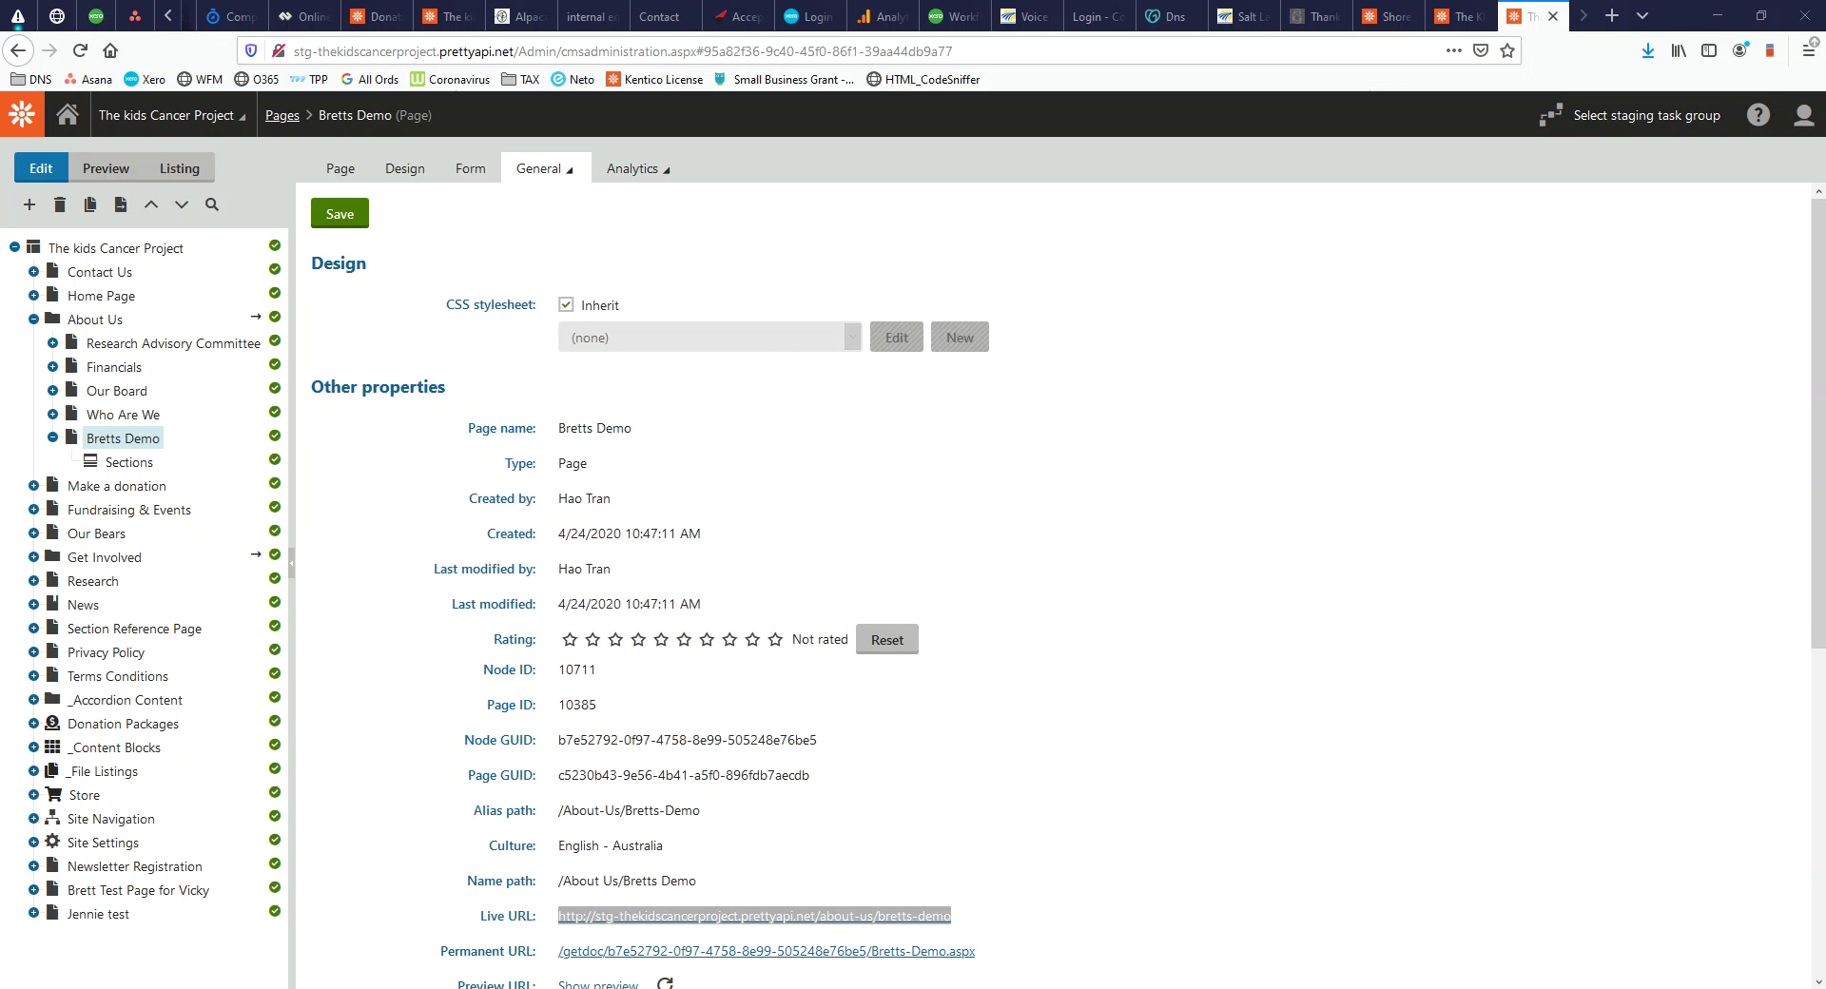
{"action": "left_click_drag", "start_coordinate": [0, 158], "coordinate": [1011, 27]}
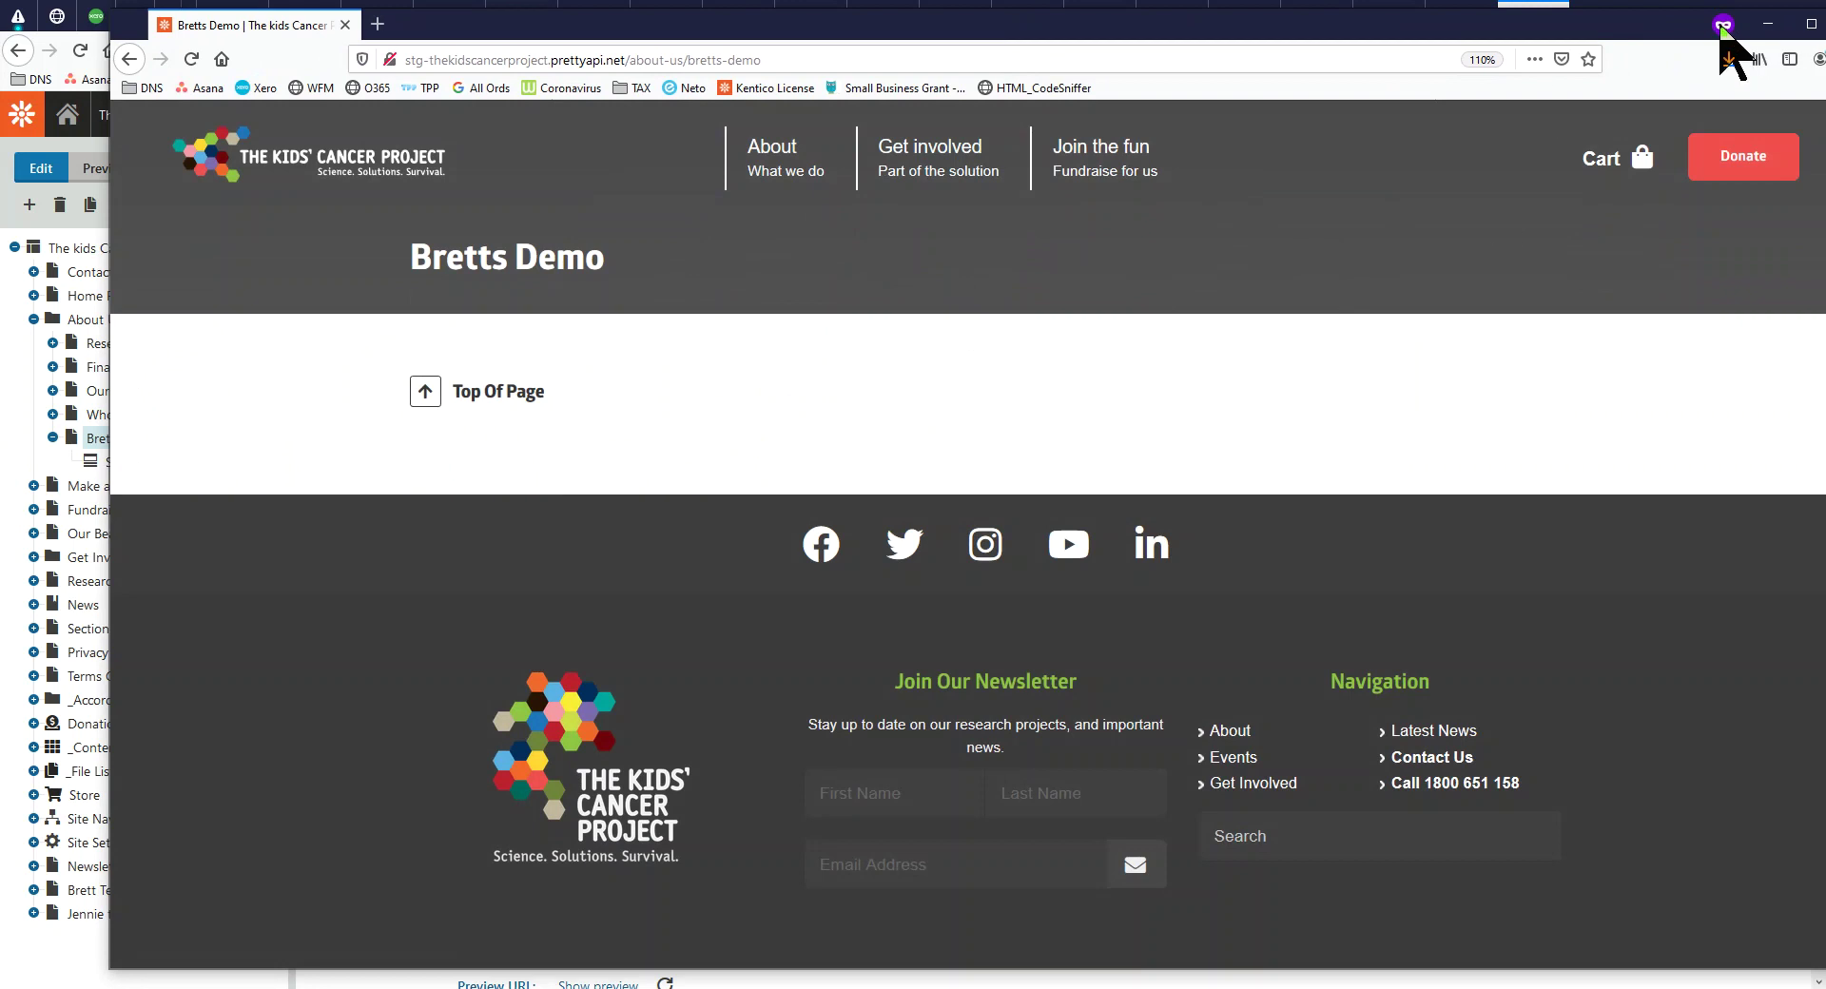
{"action": "left_click_drag", "start_coordinate": [411, 253], "coordinate": [598, 258]}
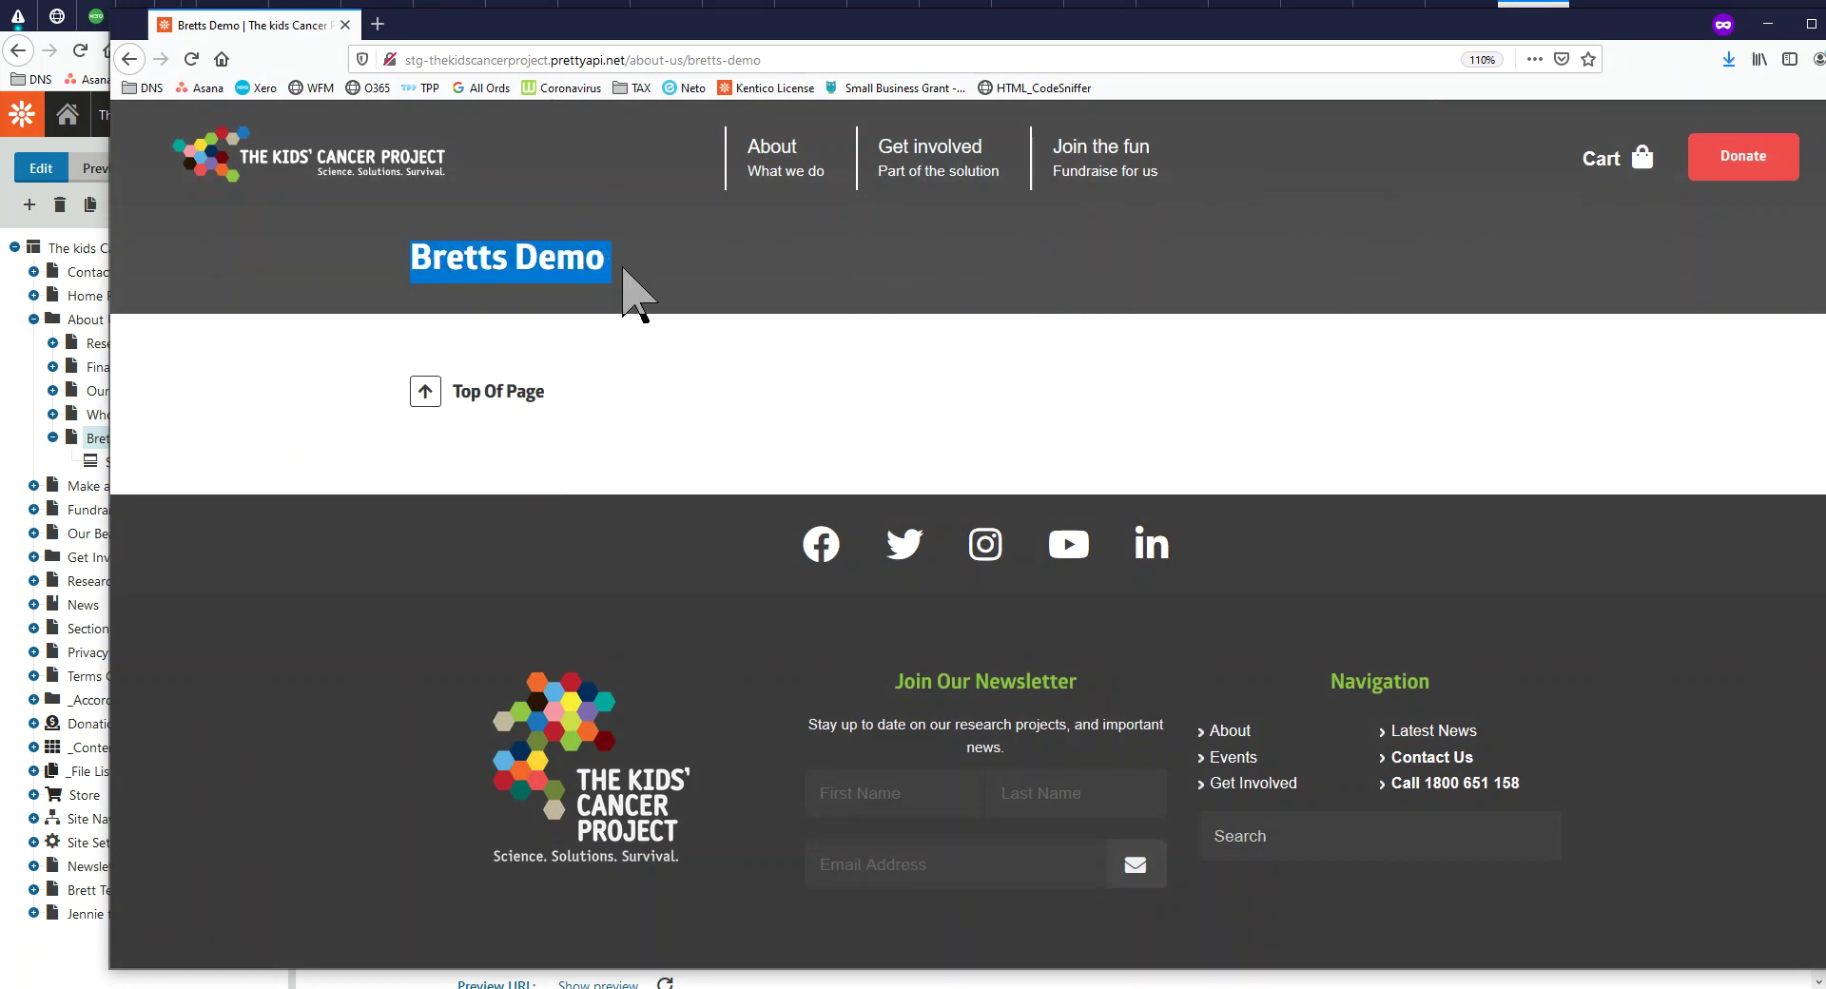
{"action": "left_click_drag", "start_coordinate": [918, 21], "coordinate": [0, 229]}
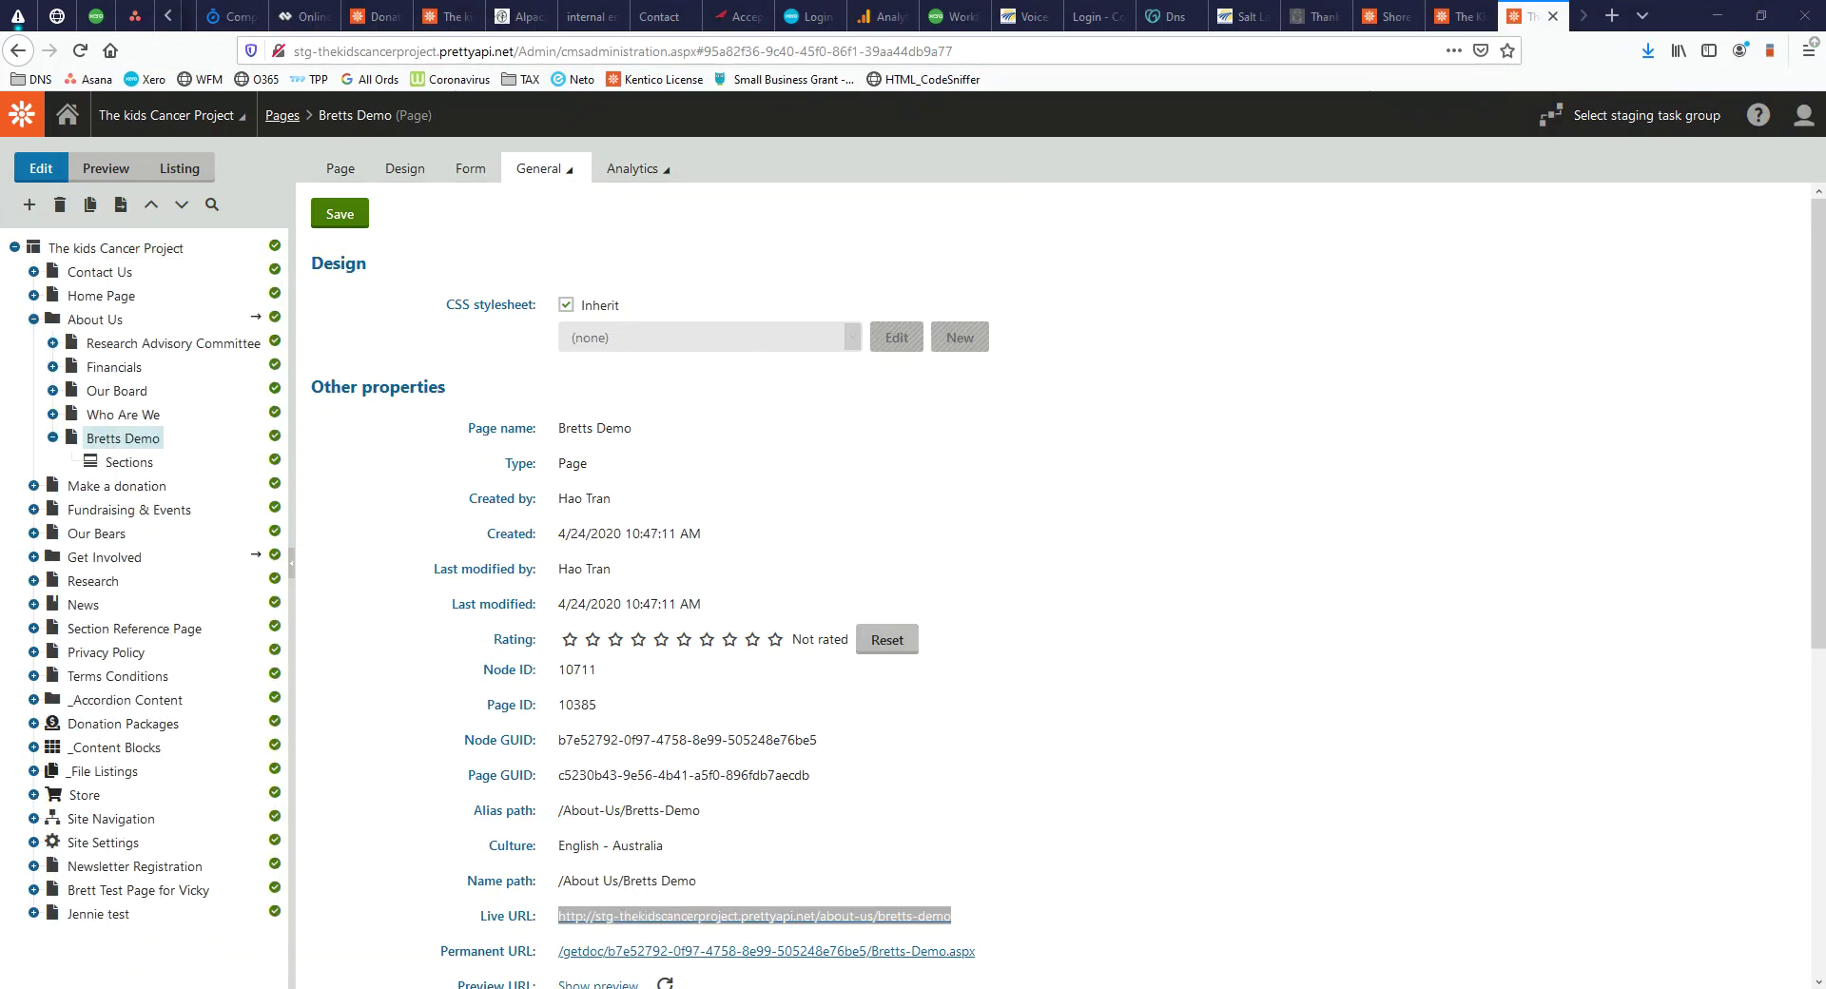
Set the page's header colour to Yellow
{"action": "left_click", "coordinate": [469, 171]}
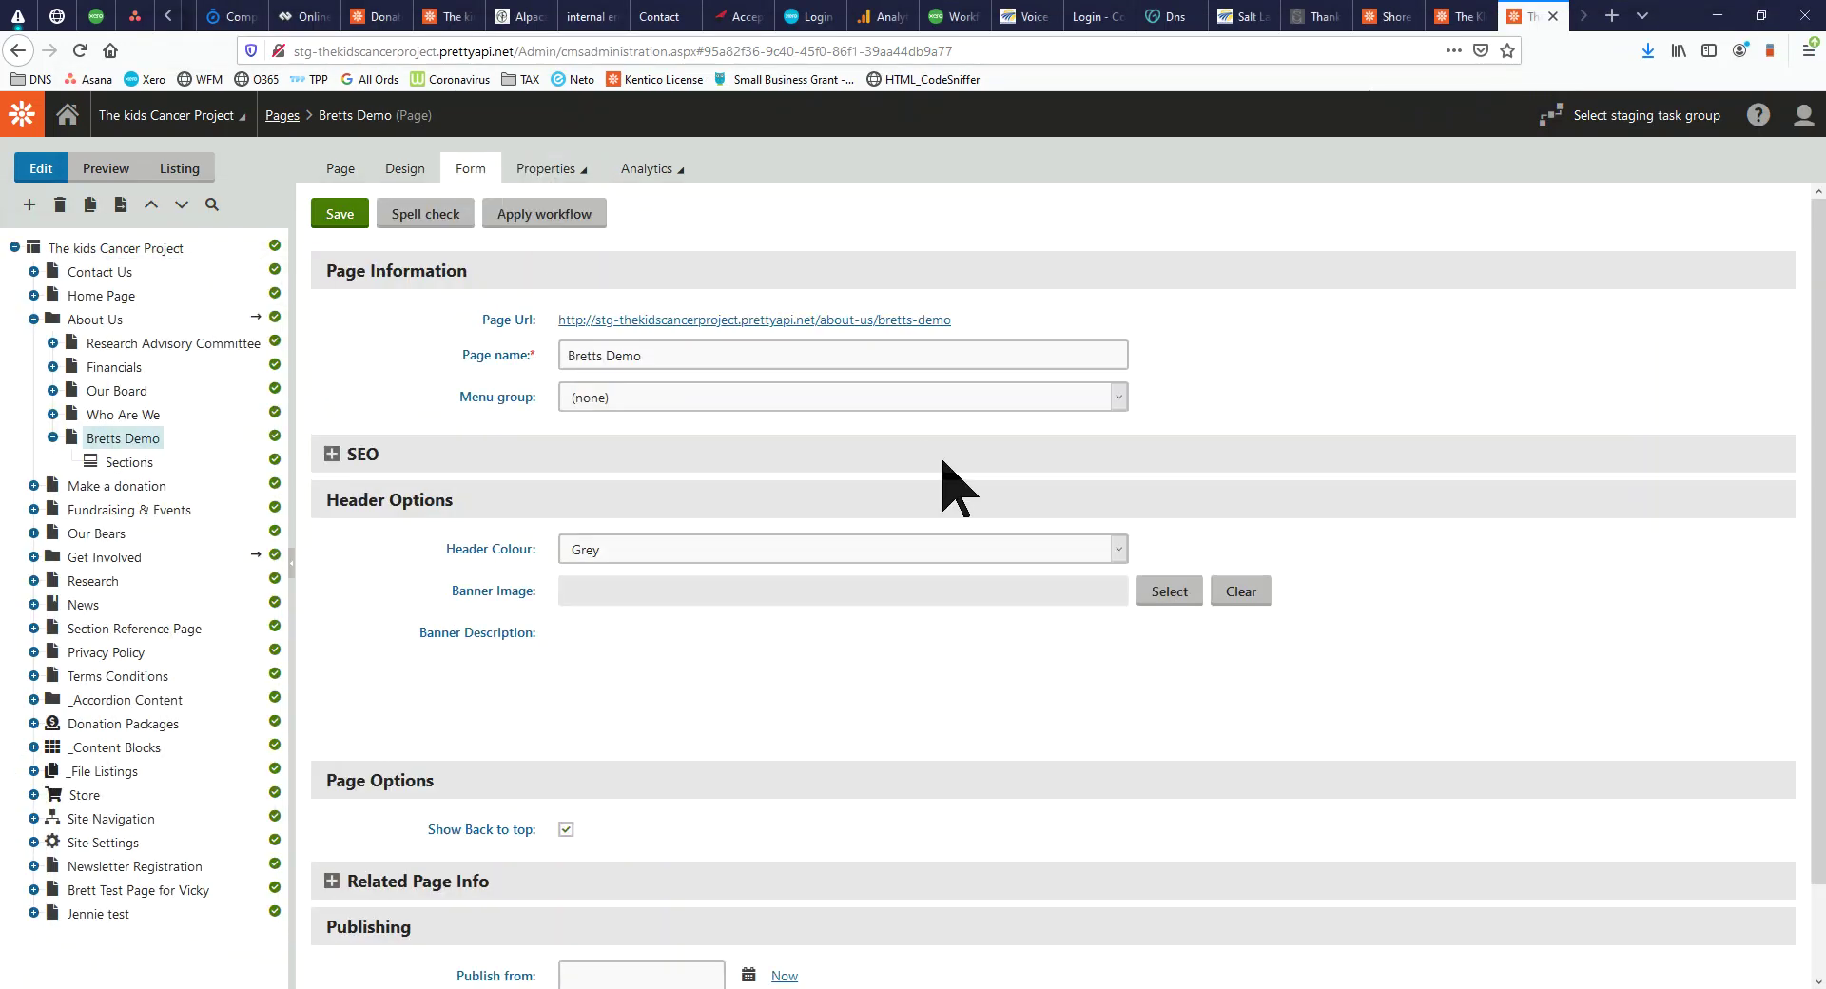
{"action": "left_click", "coordinate": [906, 549]}
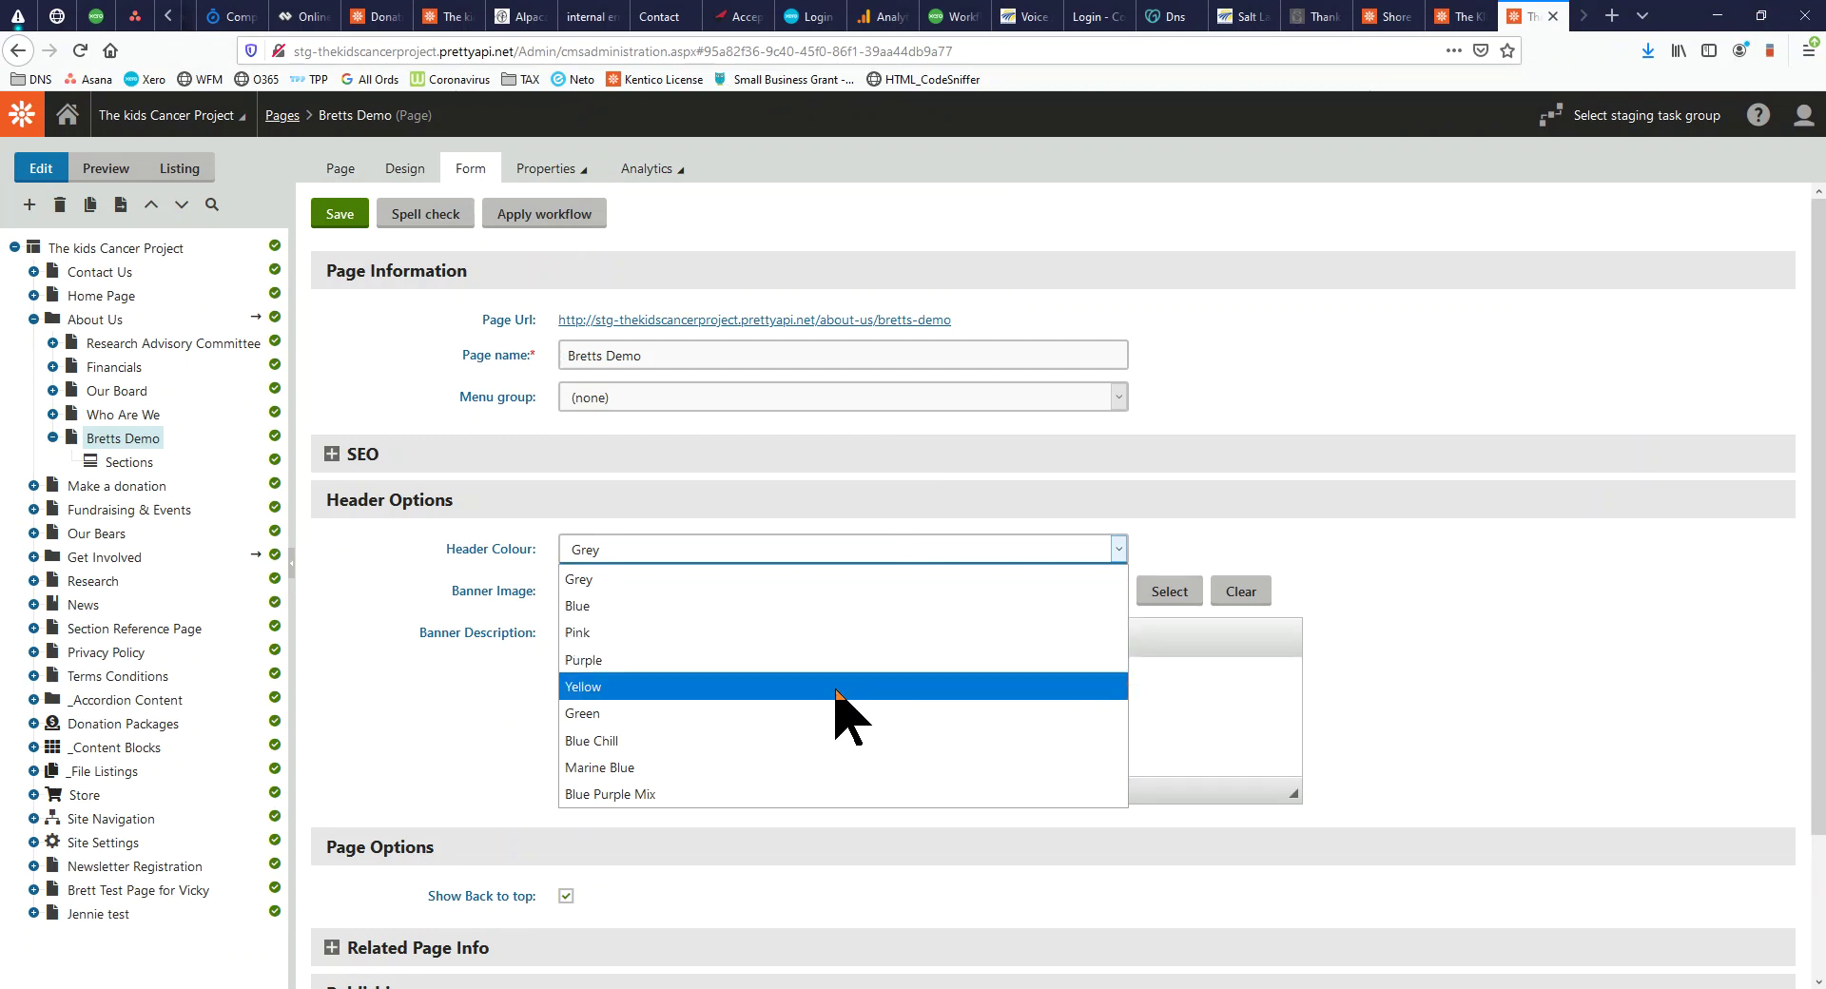
{"action": "left_click", "coordinate": [836, 687]}
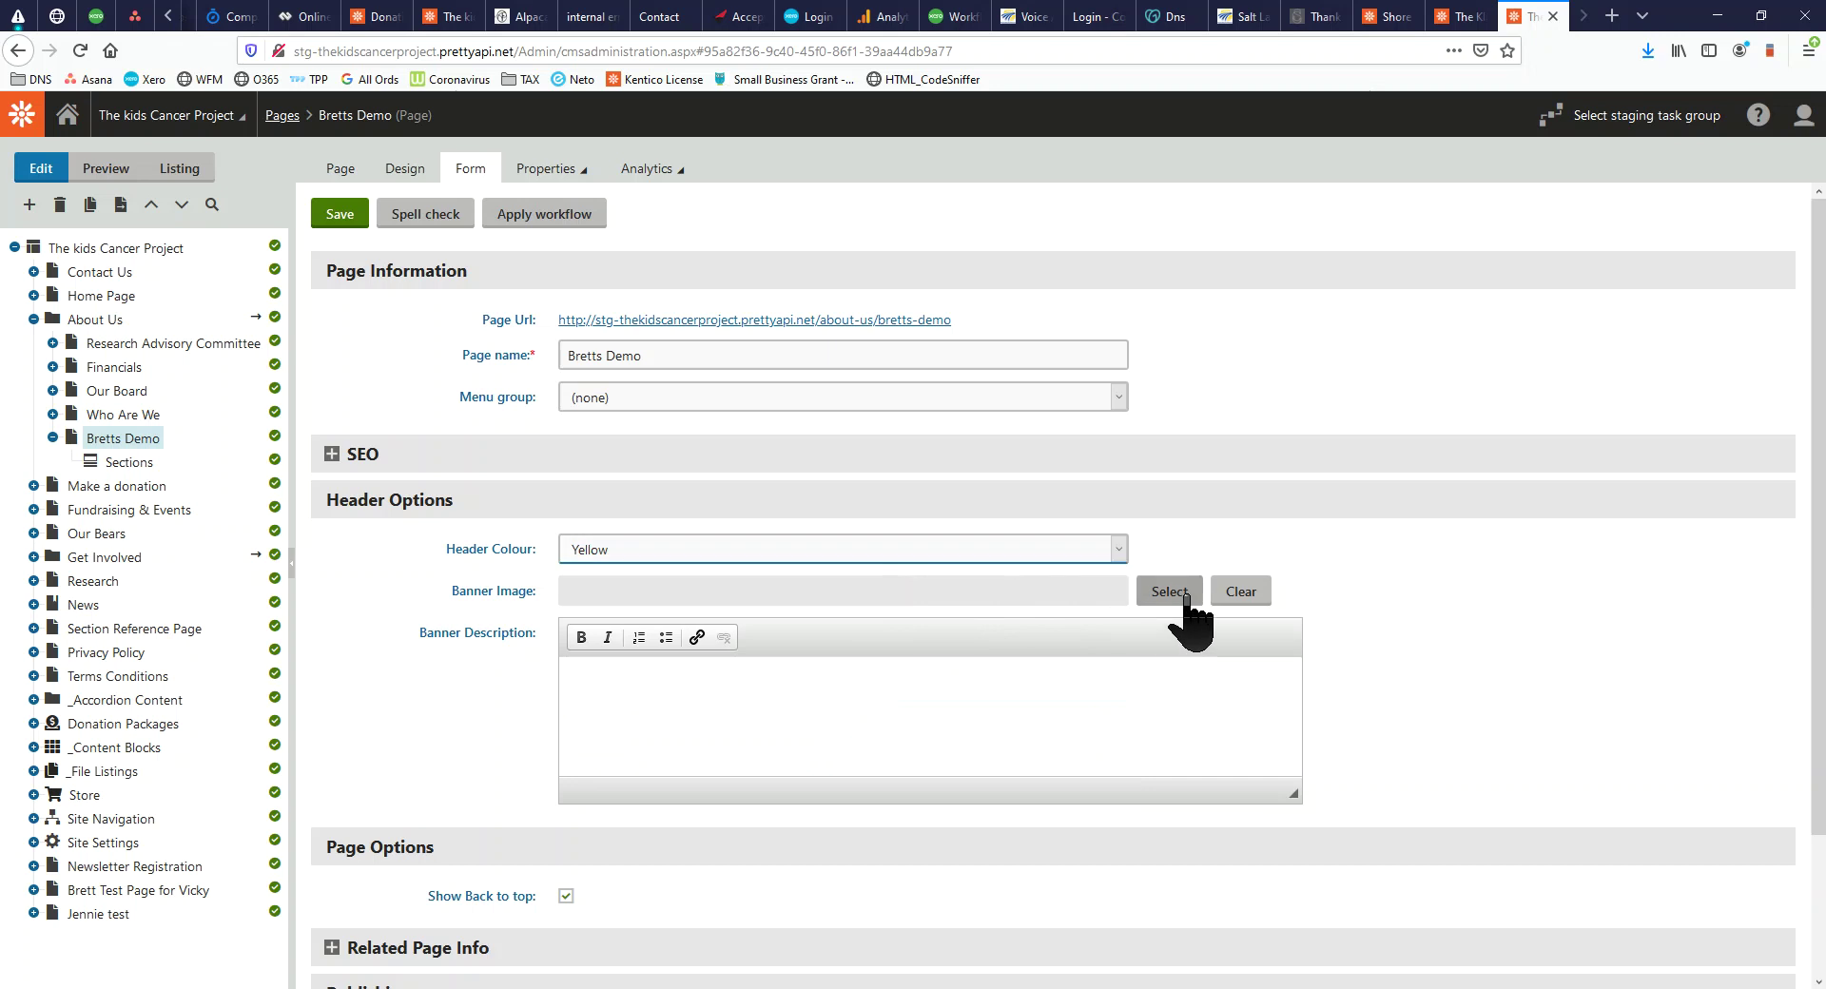
Choose the this-is-what-brave-looks-like image from banner-images/clear as the banner image
{"action": "left_click", "coordinate": [1170, 594]}
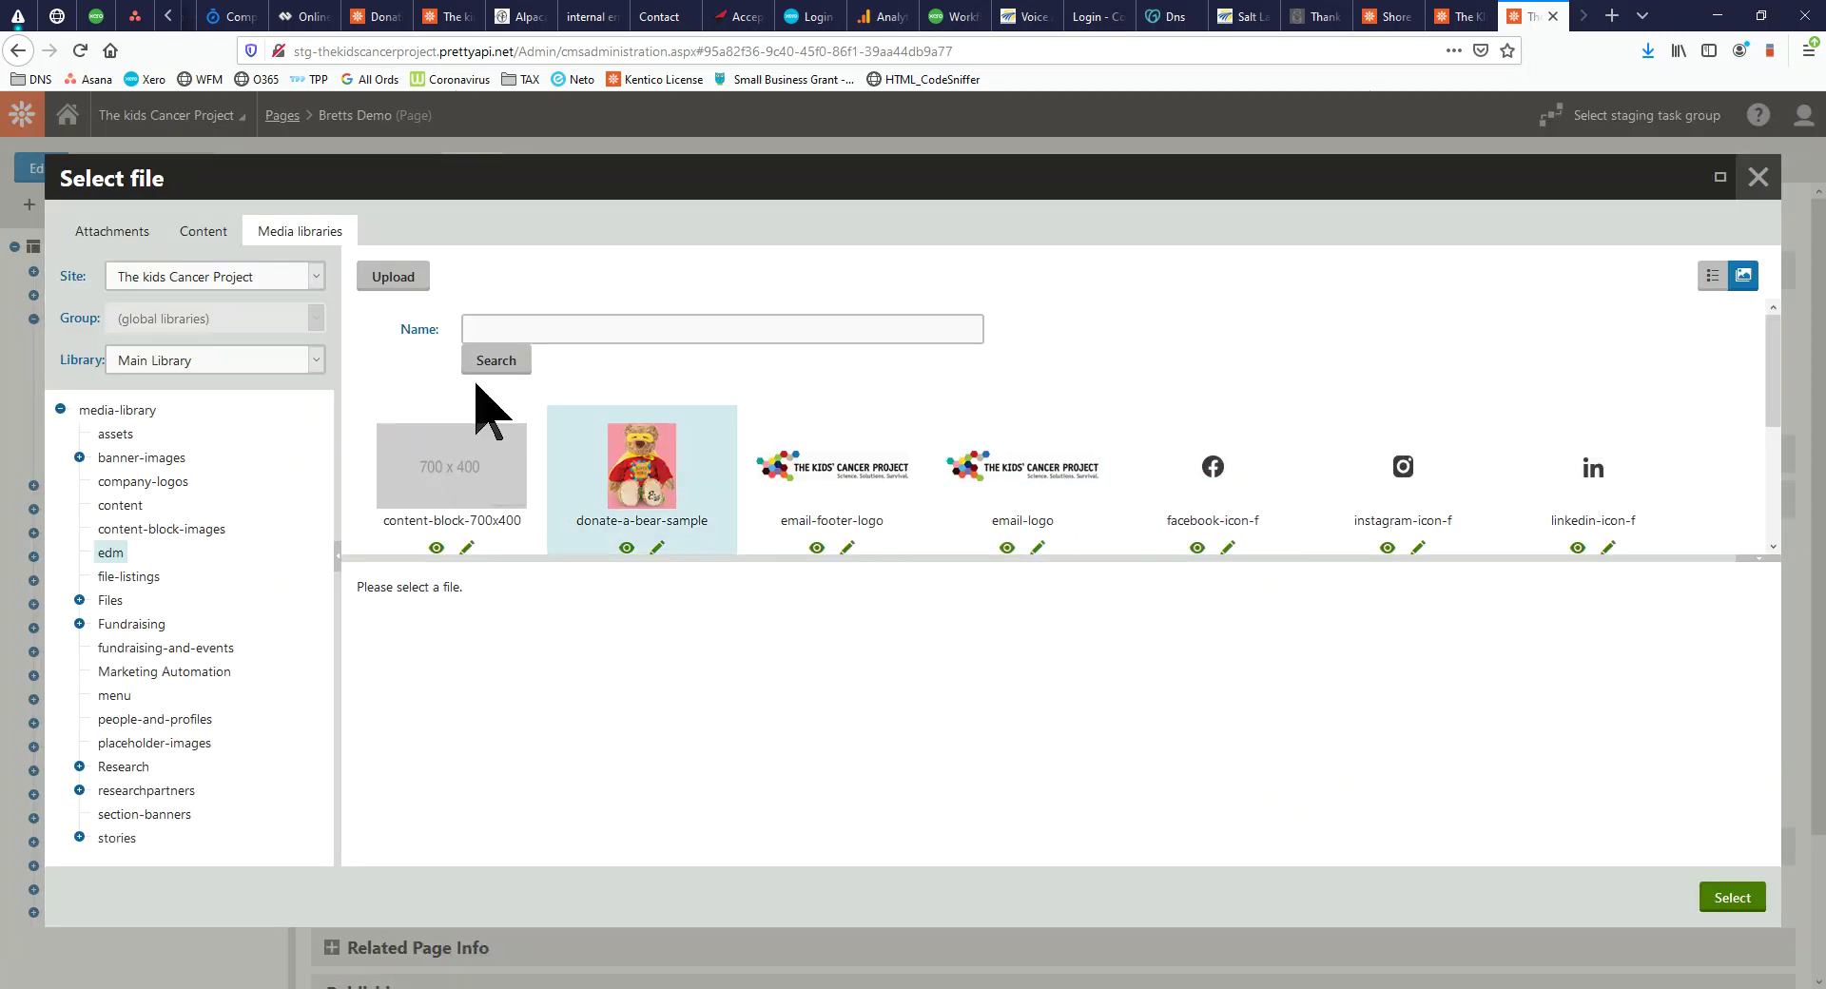
{"action": "left_click", "coordinate": [86, 457]}
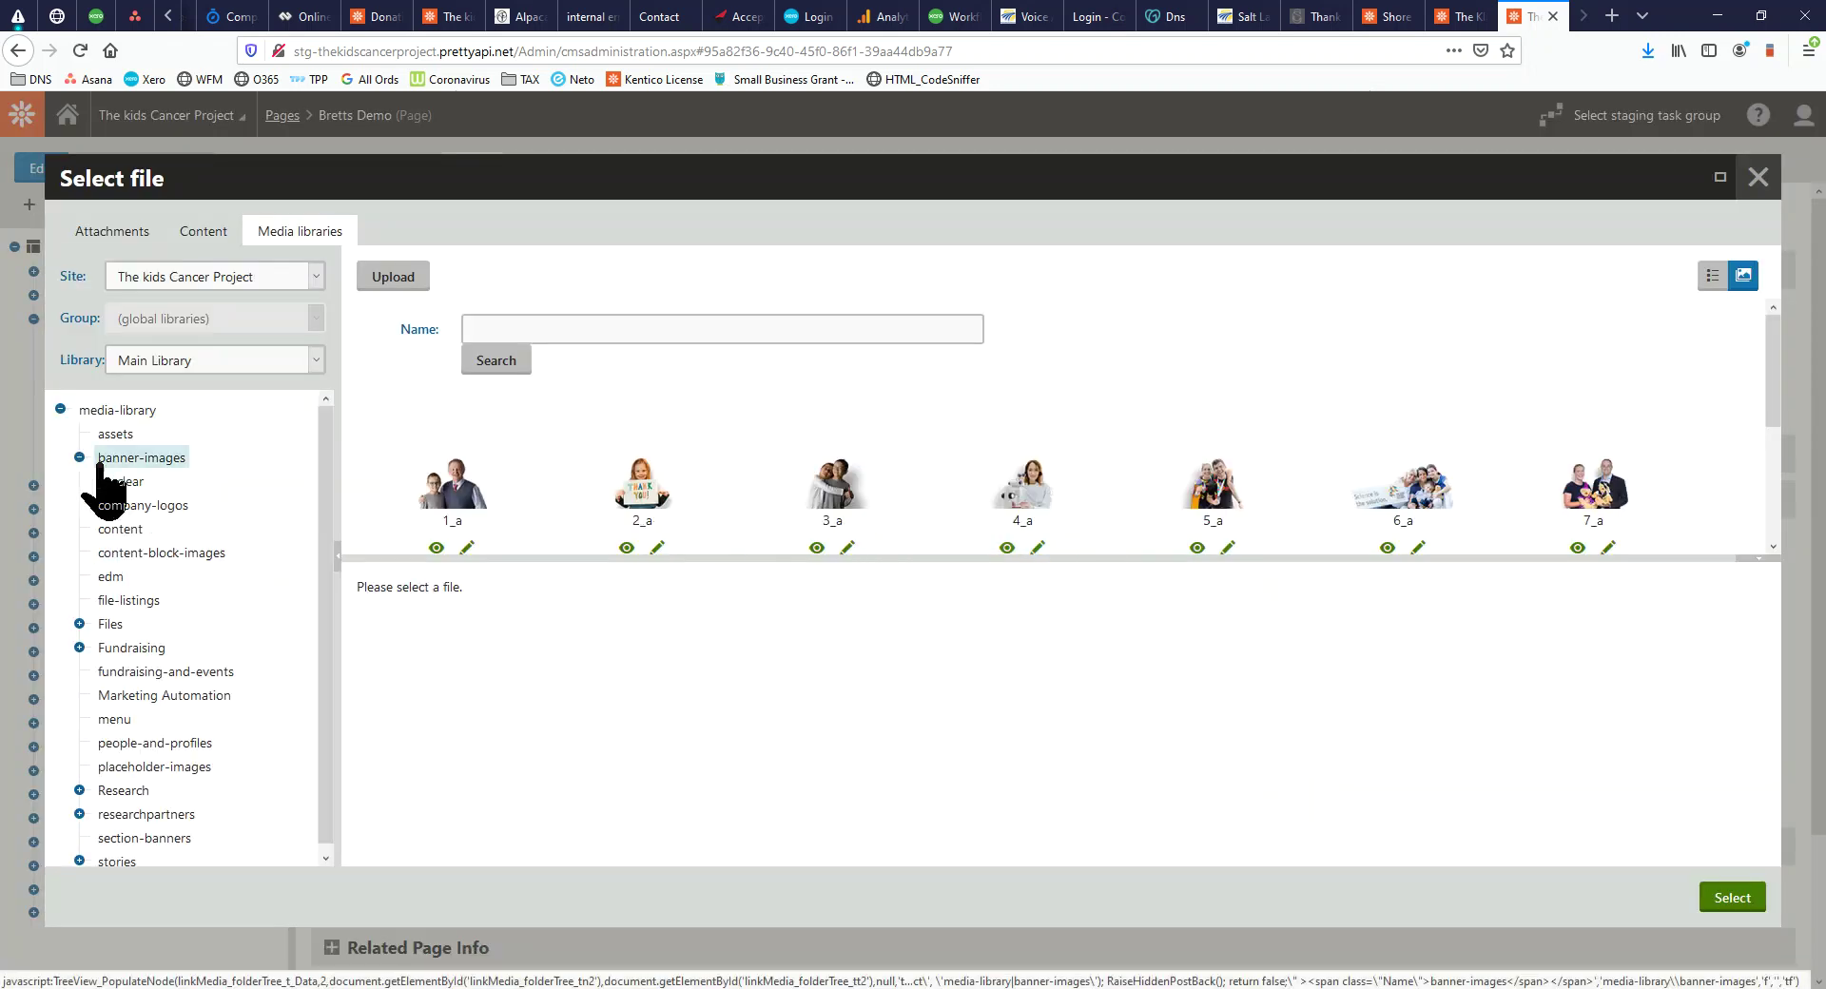
{"action": "left_click", "coordinate": [132, 482]}
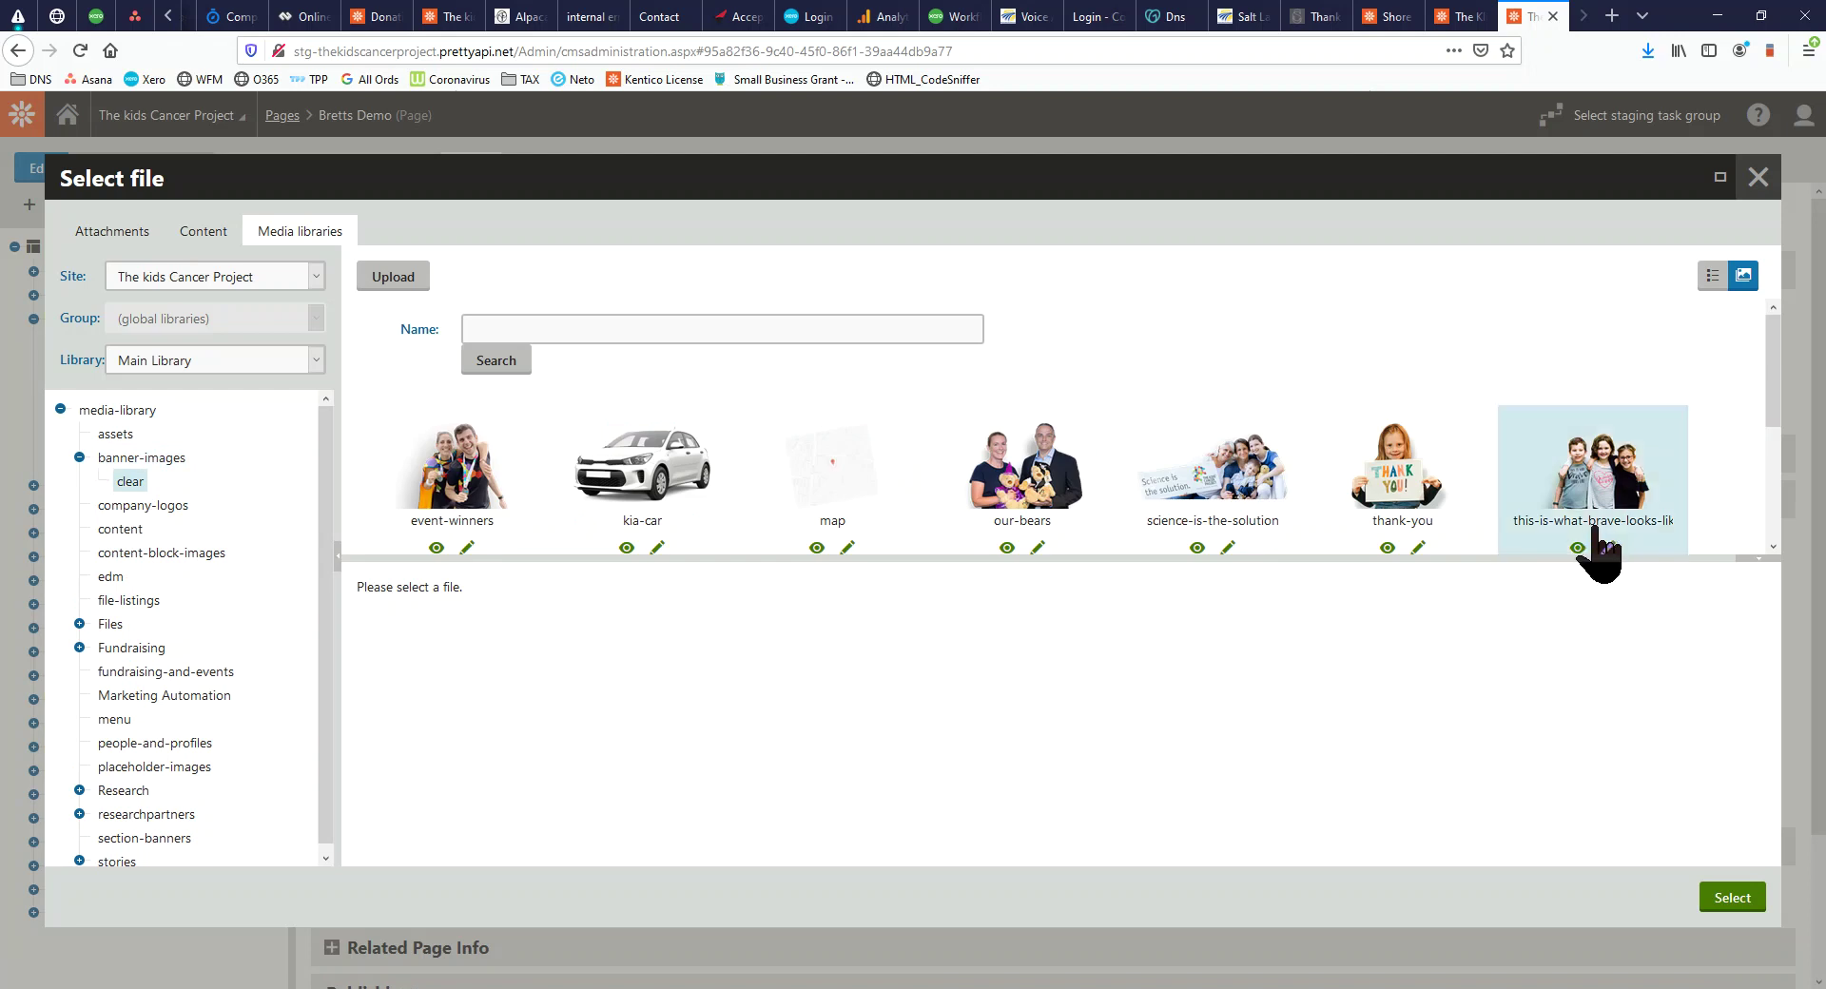
{"action": "left_click", "coordinate": [1629, 497]}
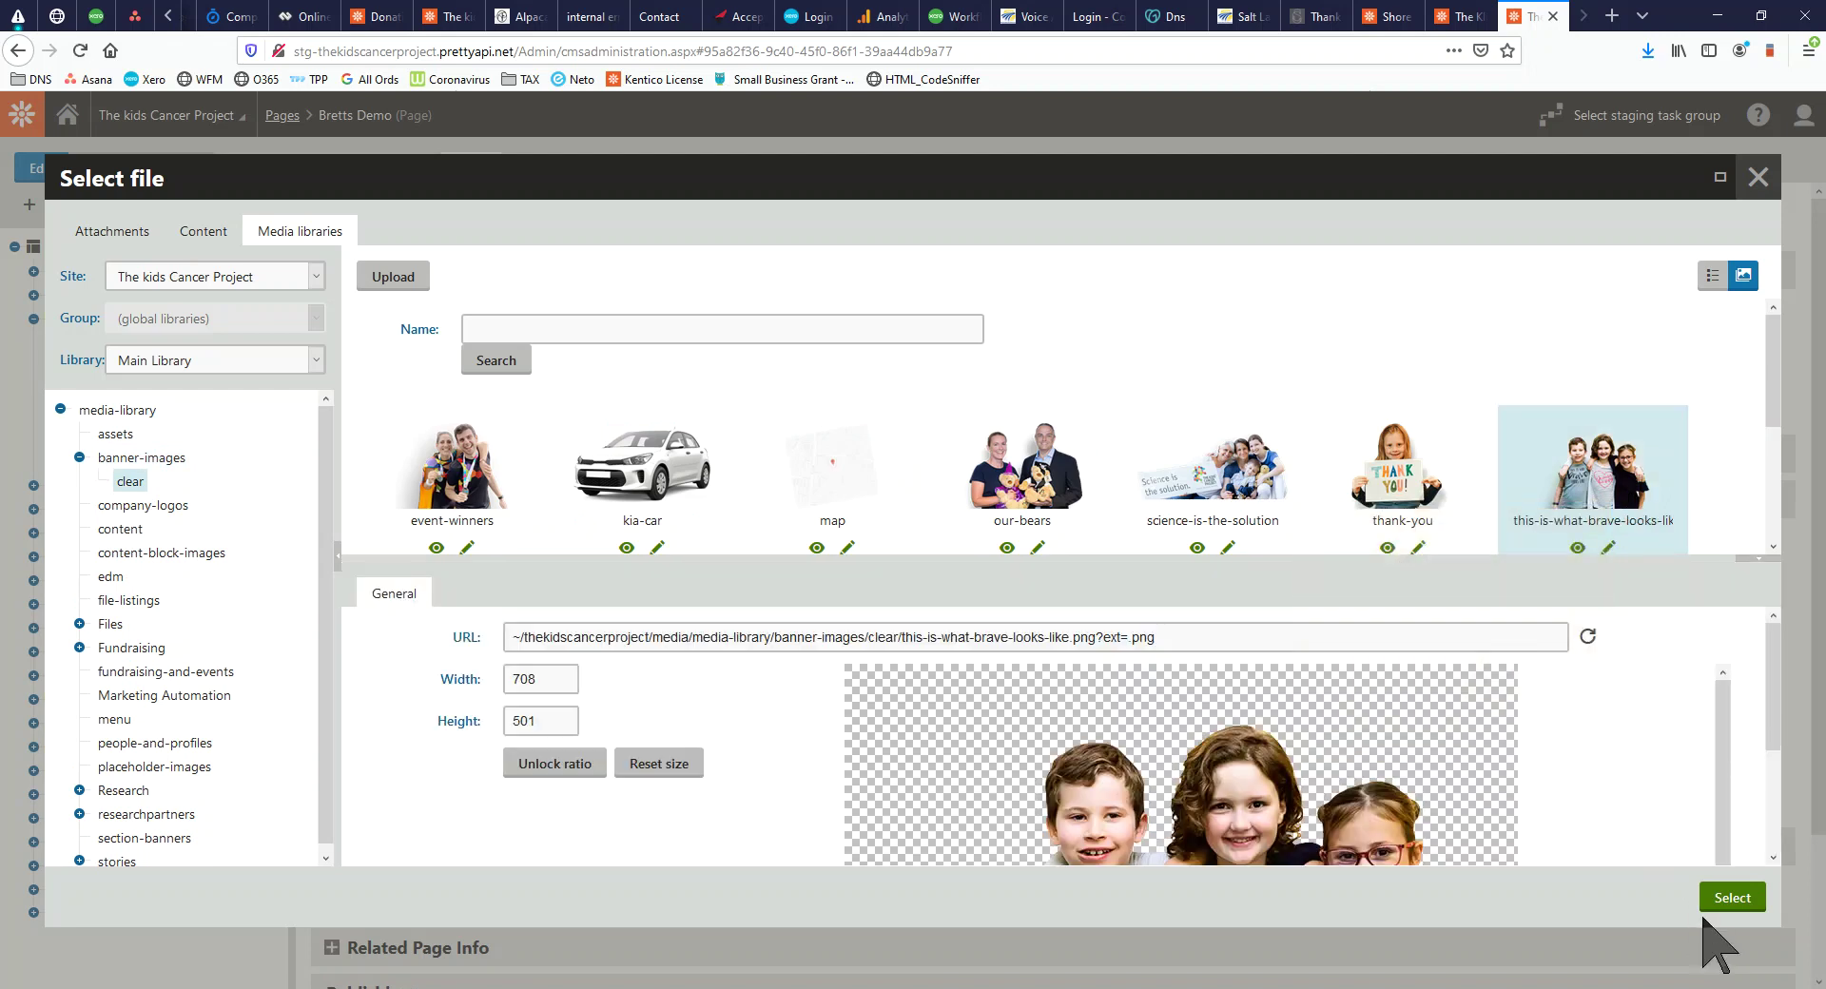
{"action": "left_click", "coordinate": [1732, 897]}
{"action": "left_click_drag", "start_coordinate": [808, 987], "coordinate": [1358, 56]}
Save the Yellow header and banner image, then reload the live page to confirm the banner
{"action": "left_click", "coordinate": [136, 83]}
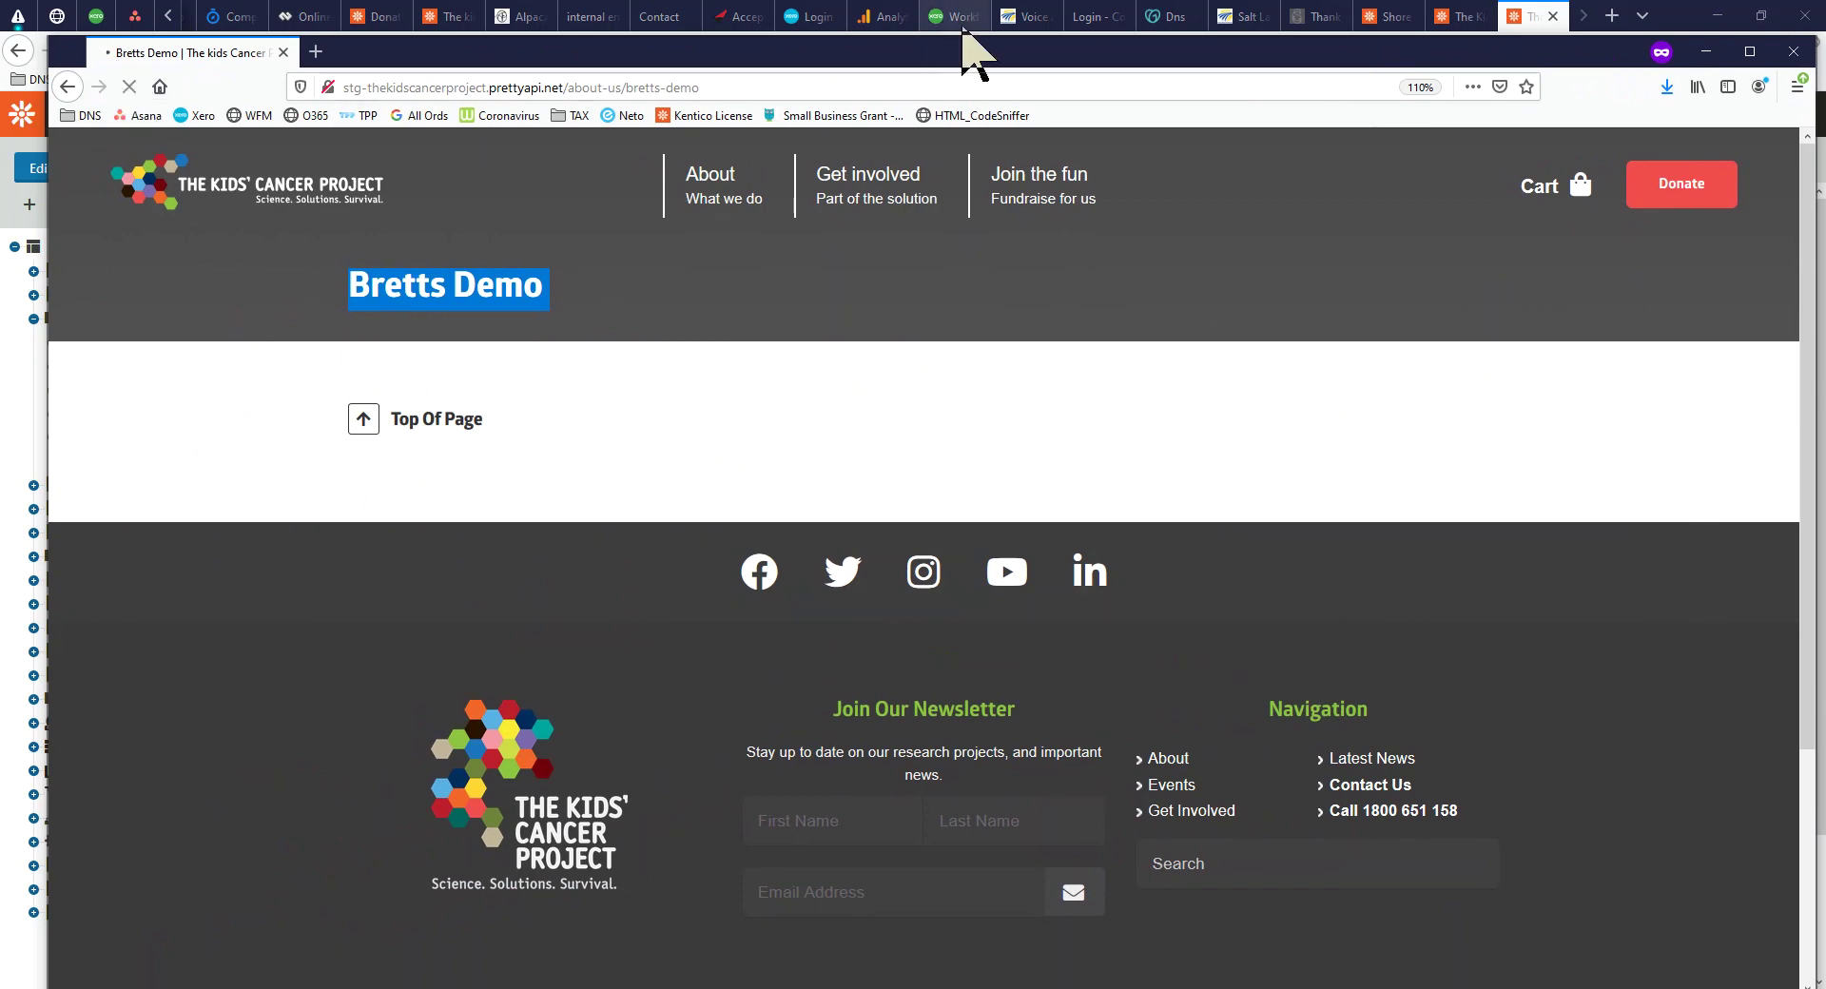
{"action": "left_click_drag", "start_coordinate": [987, 52], "coordinate": [1404, 72]}
{"action": "left_click", "coordinate": [347, 219]}
{"action": "left_click", "coordinate": [126, 86]}
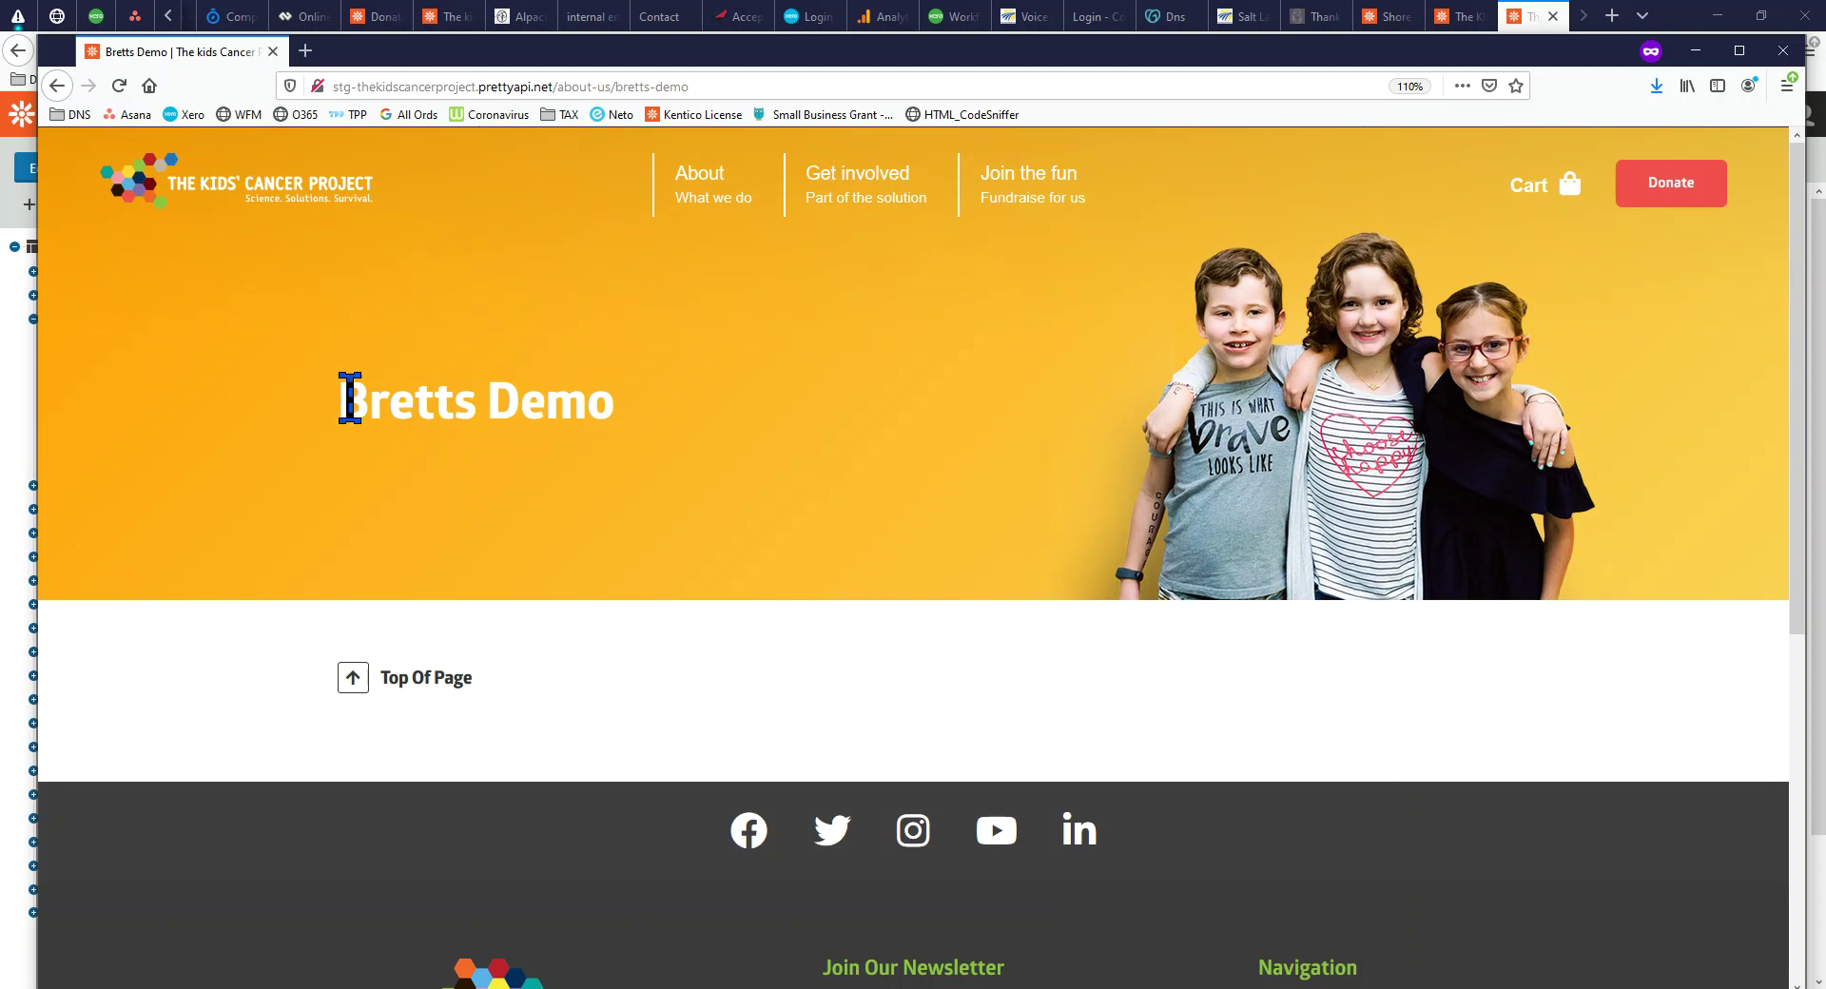
{"action": "left_click_drag", "start_coordinate": [966, 39], "coordinate": [0, 280]}
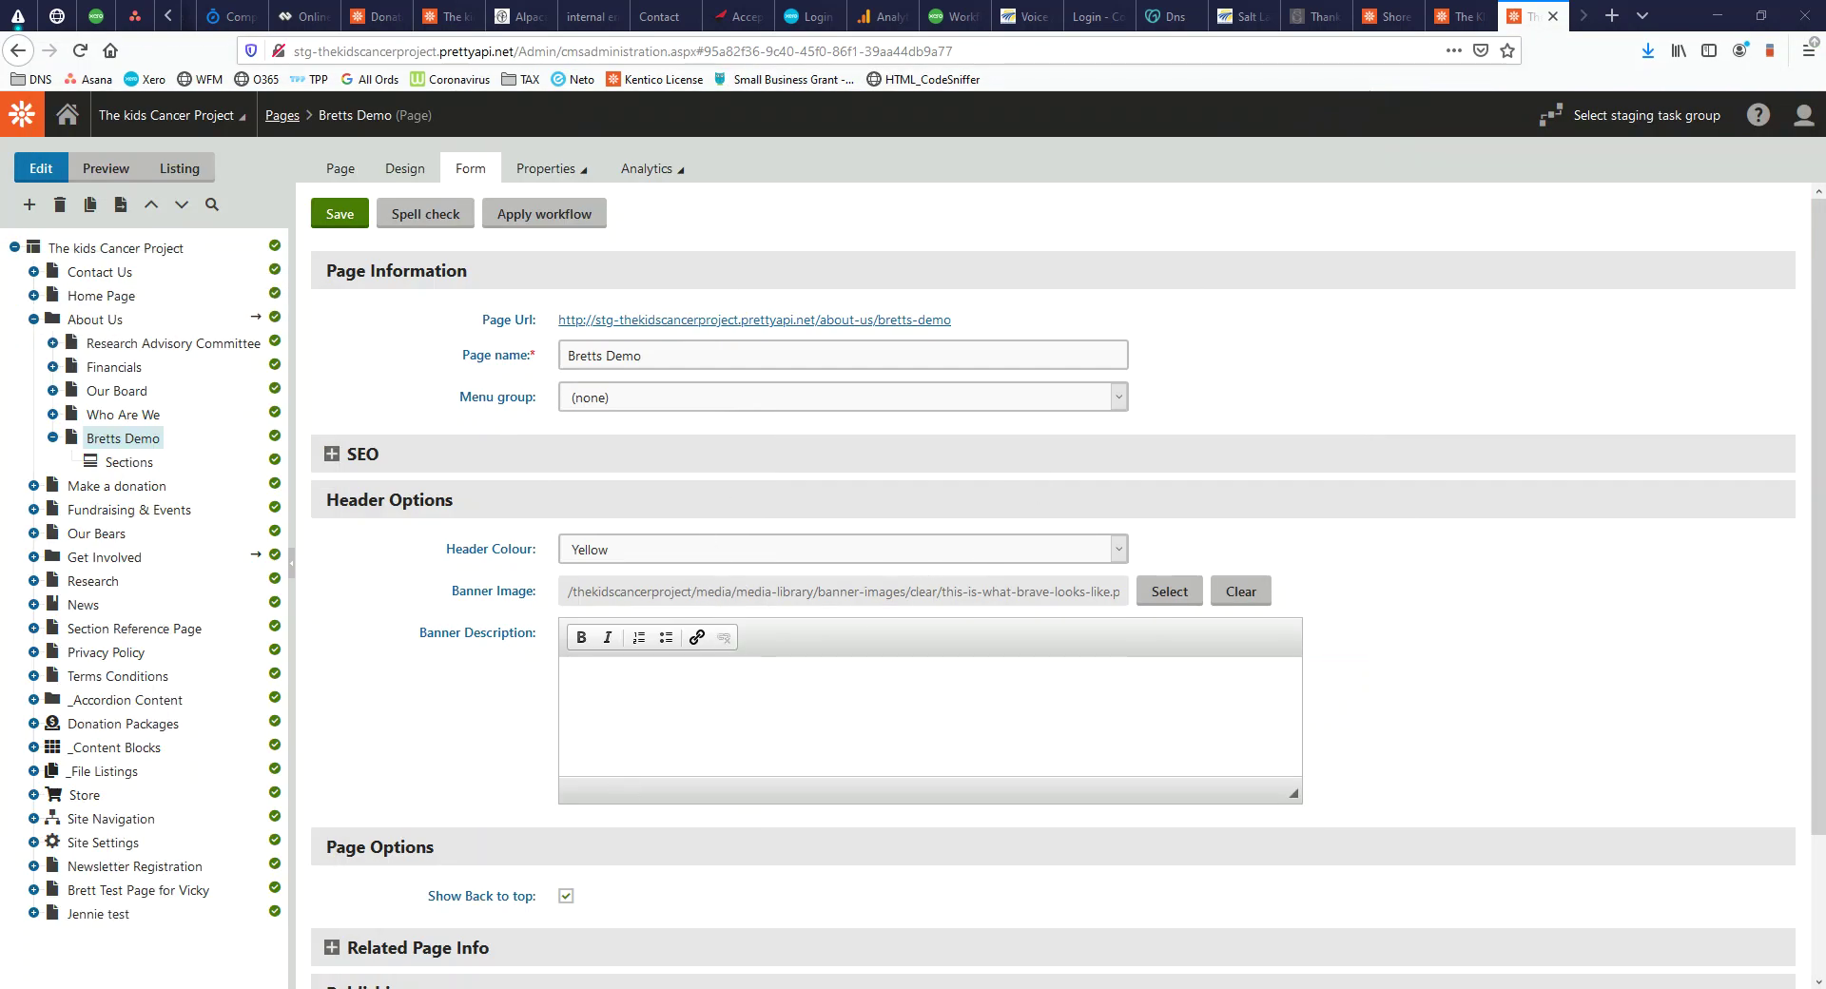
Add the banner description 'Brett from Pretty demo on BC migration', save, and verify it live
{"action": "left_click", "coordinate": [588, 766]}
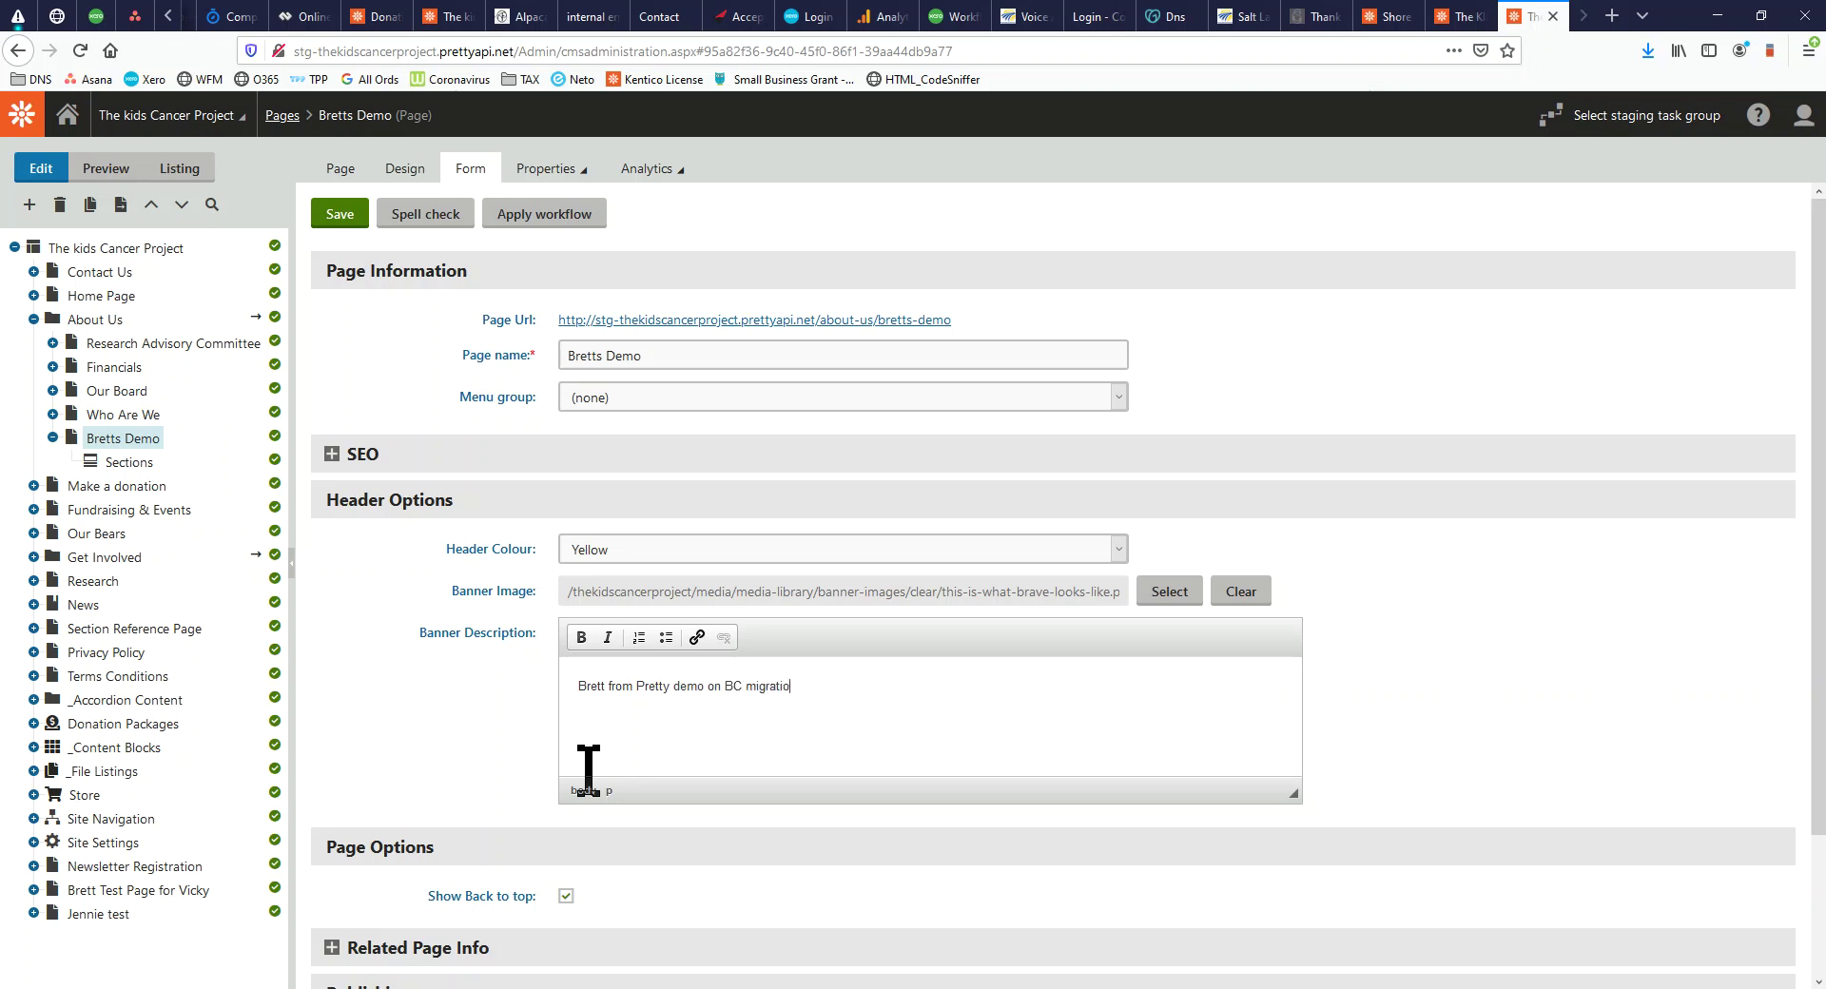
{"action": "left_click", "coordinate": [338, 215]}
{"action": "left_click_drag", "start_coordinate": [0, 142], "coordinate": [603, 103]}
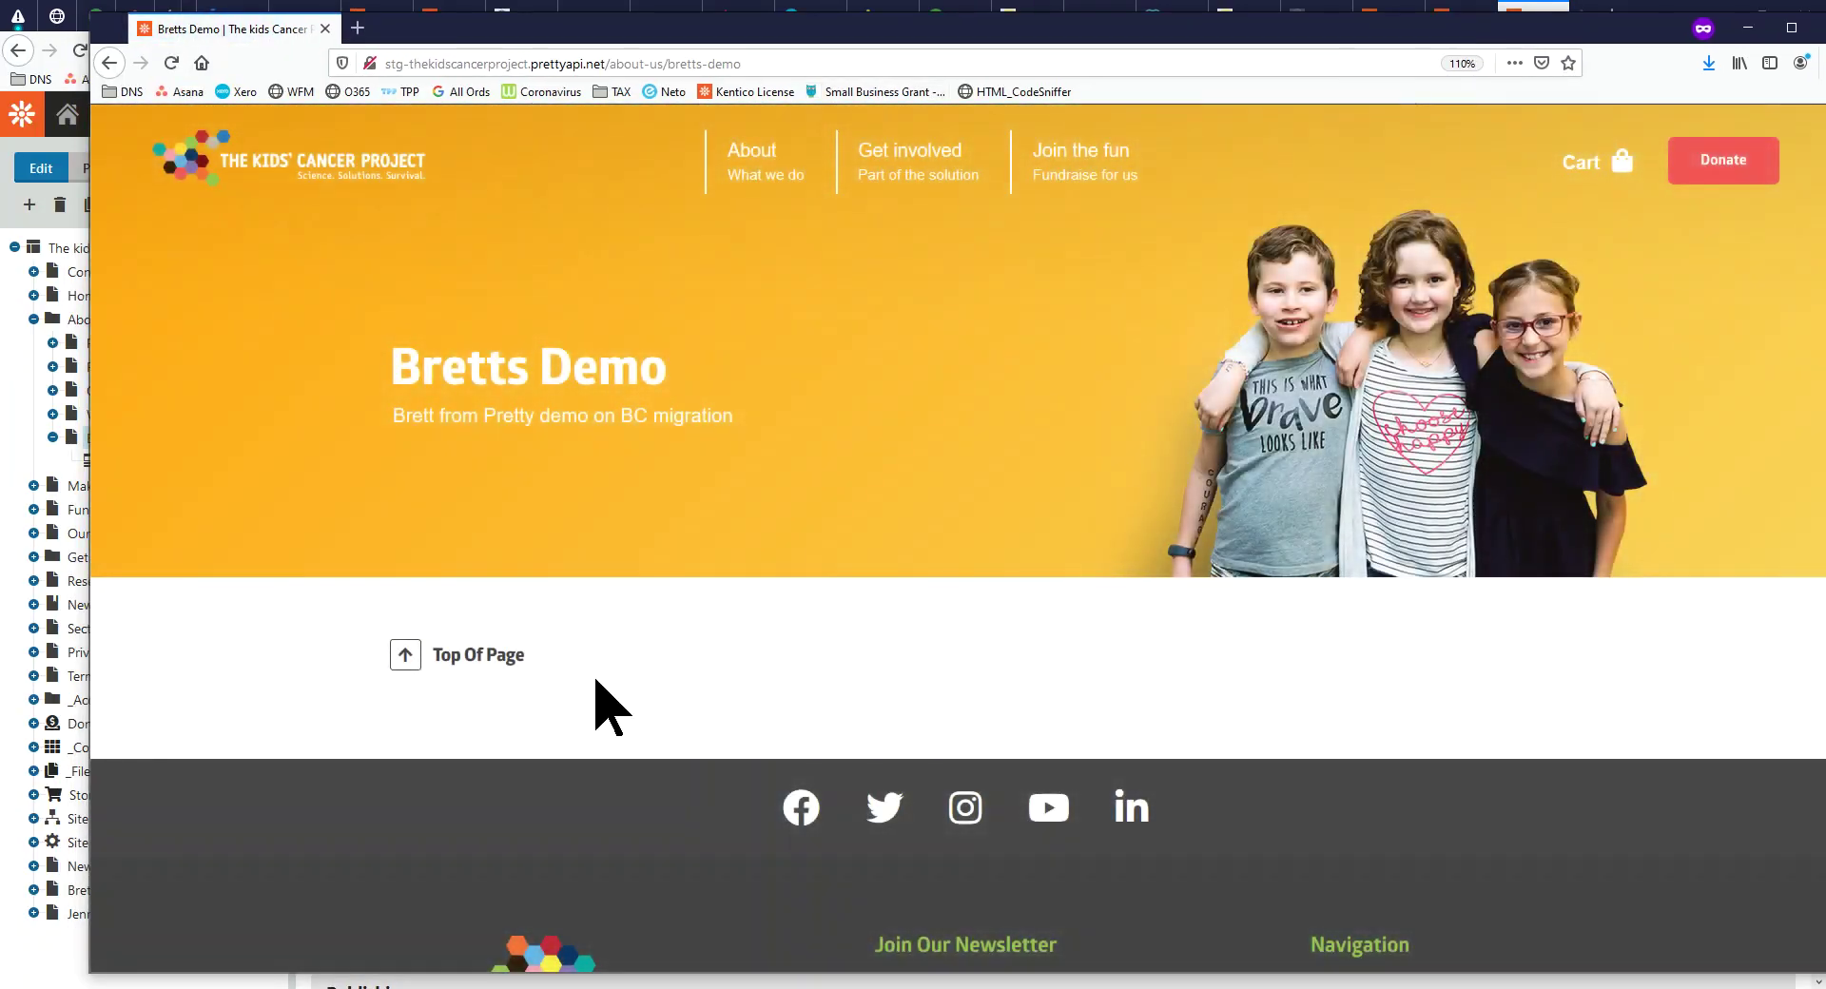
{"action": "left_click_drag", "start_coordinate": [1185, 34], "coordinate": [0, 459]}
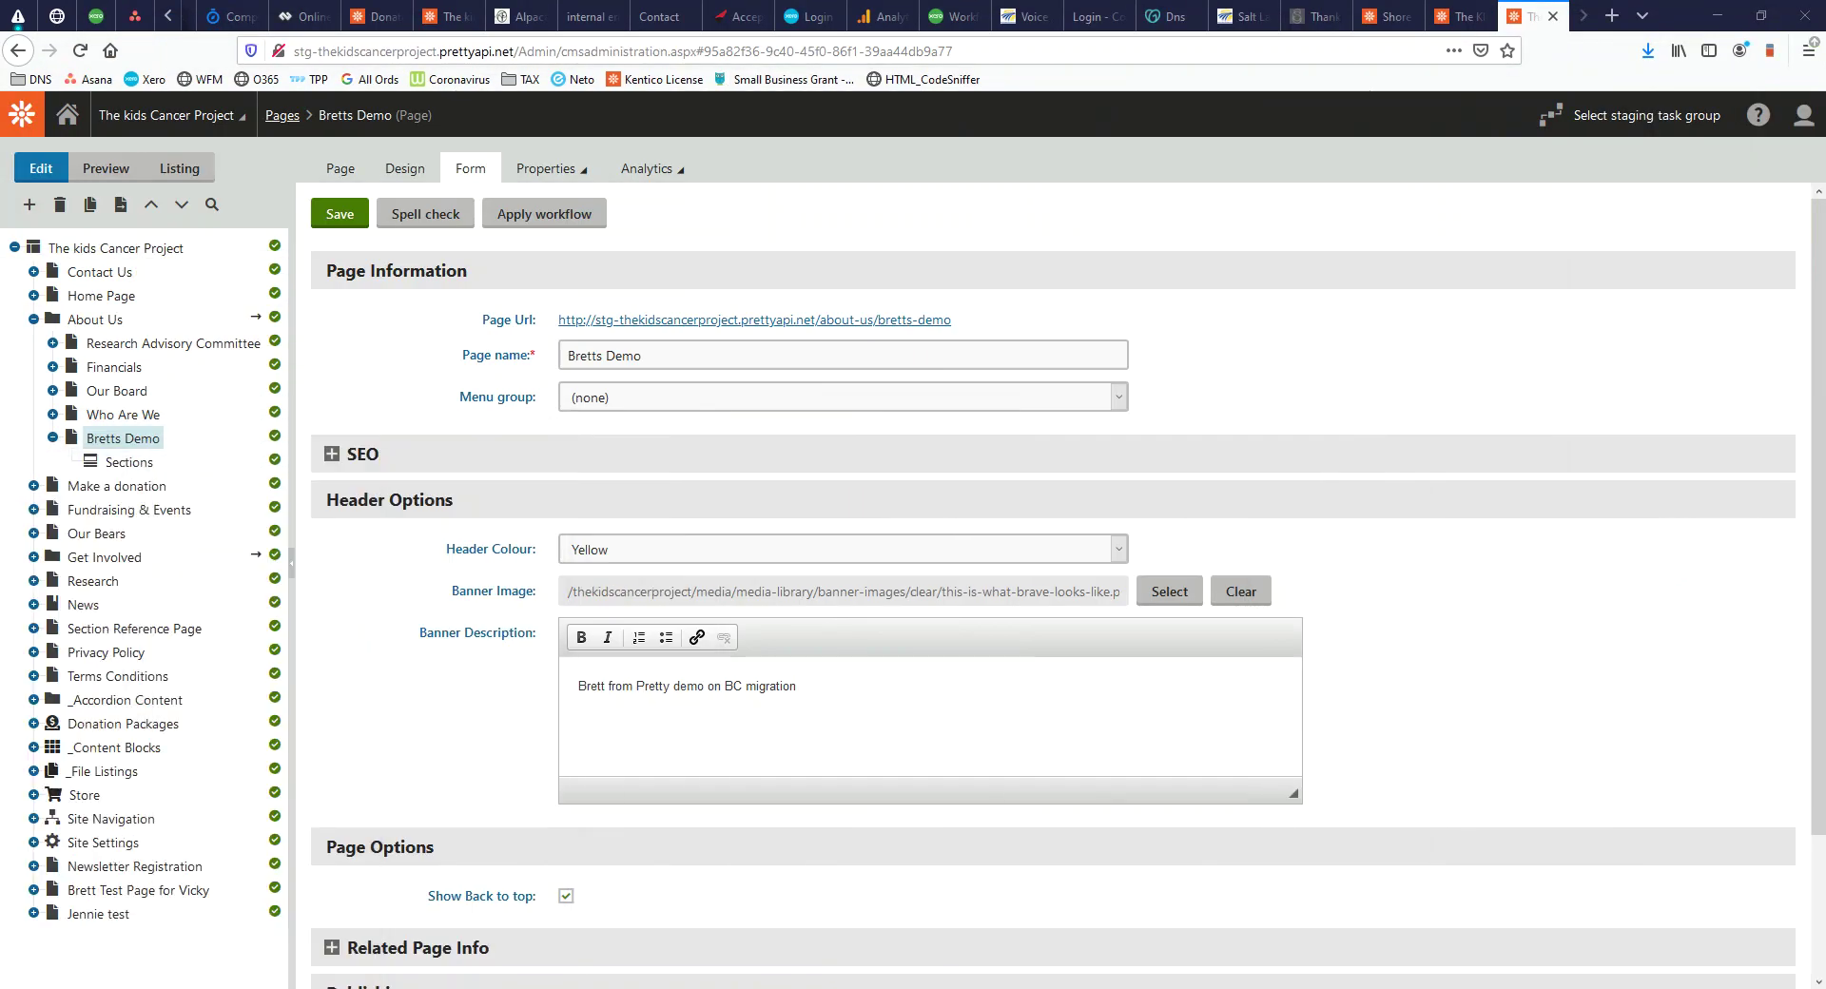
{"action": "left_click", "coordinate": [127, 470]}
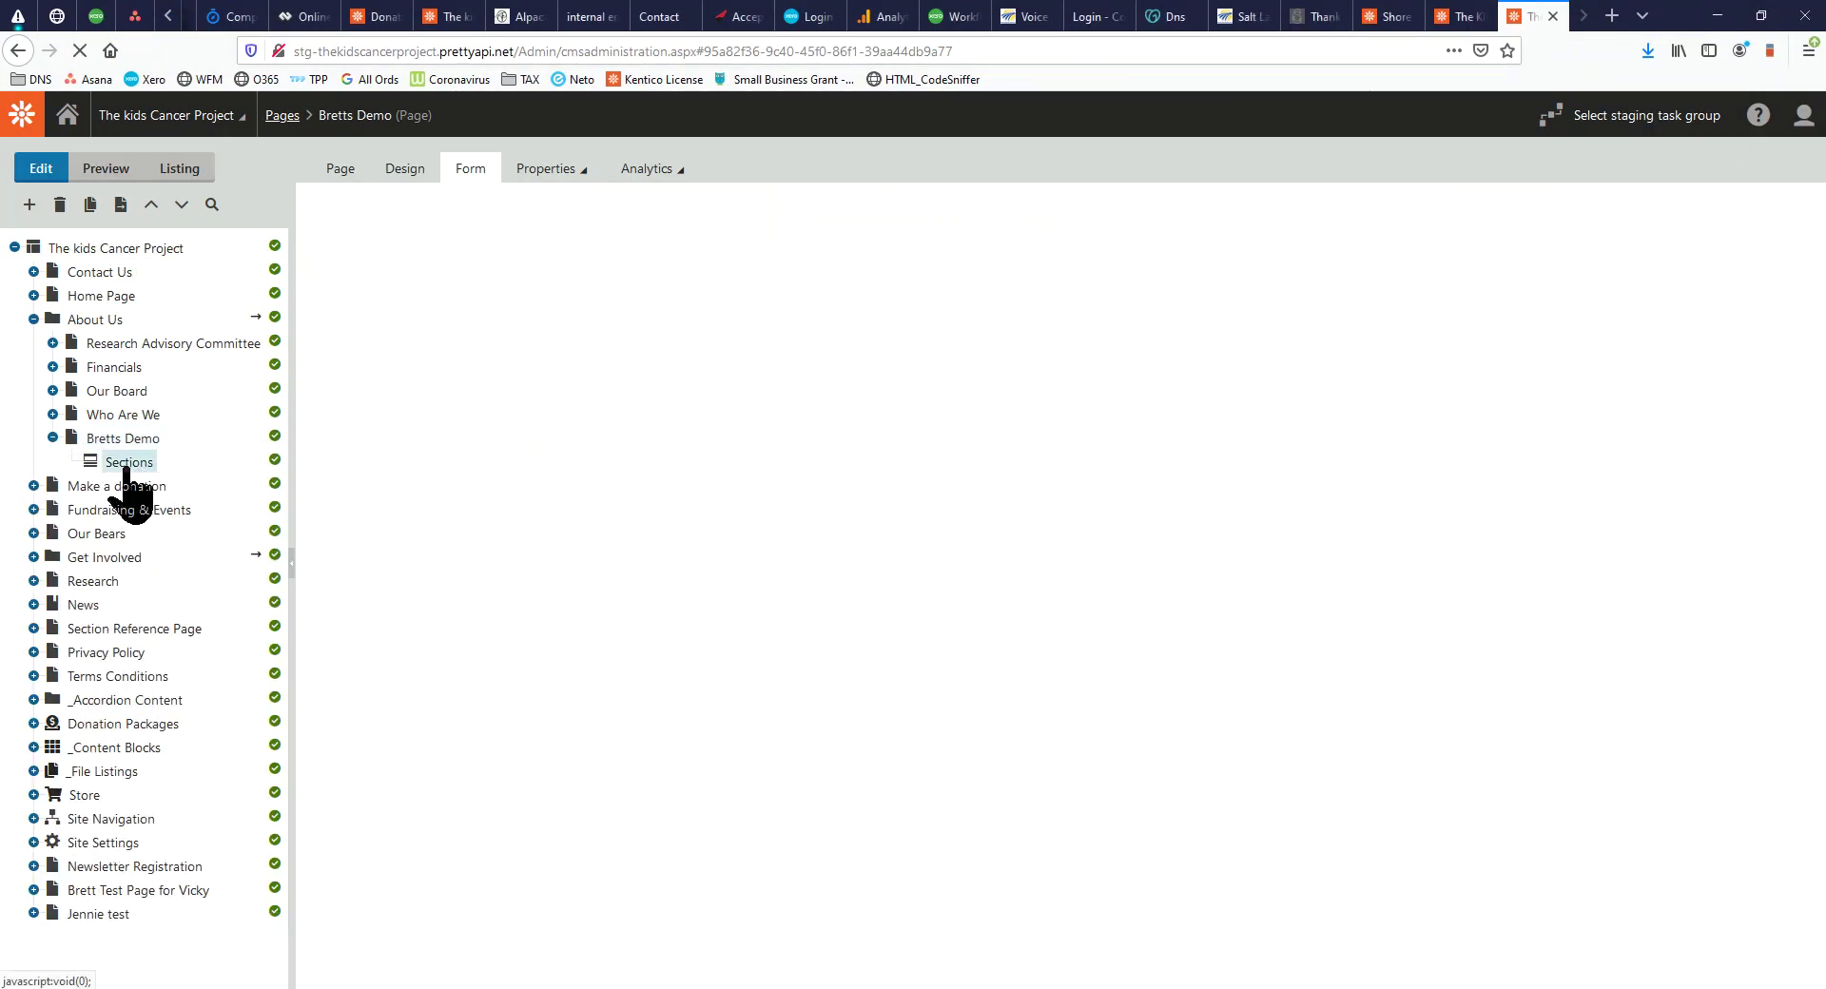
Add a new Section under Bretts Demo's Sections with content type Column Content
{"action": "right_click", "coordinate": [127, 470]}
{"action": "left_click", "coordinate": [187, 483]}
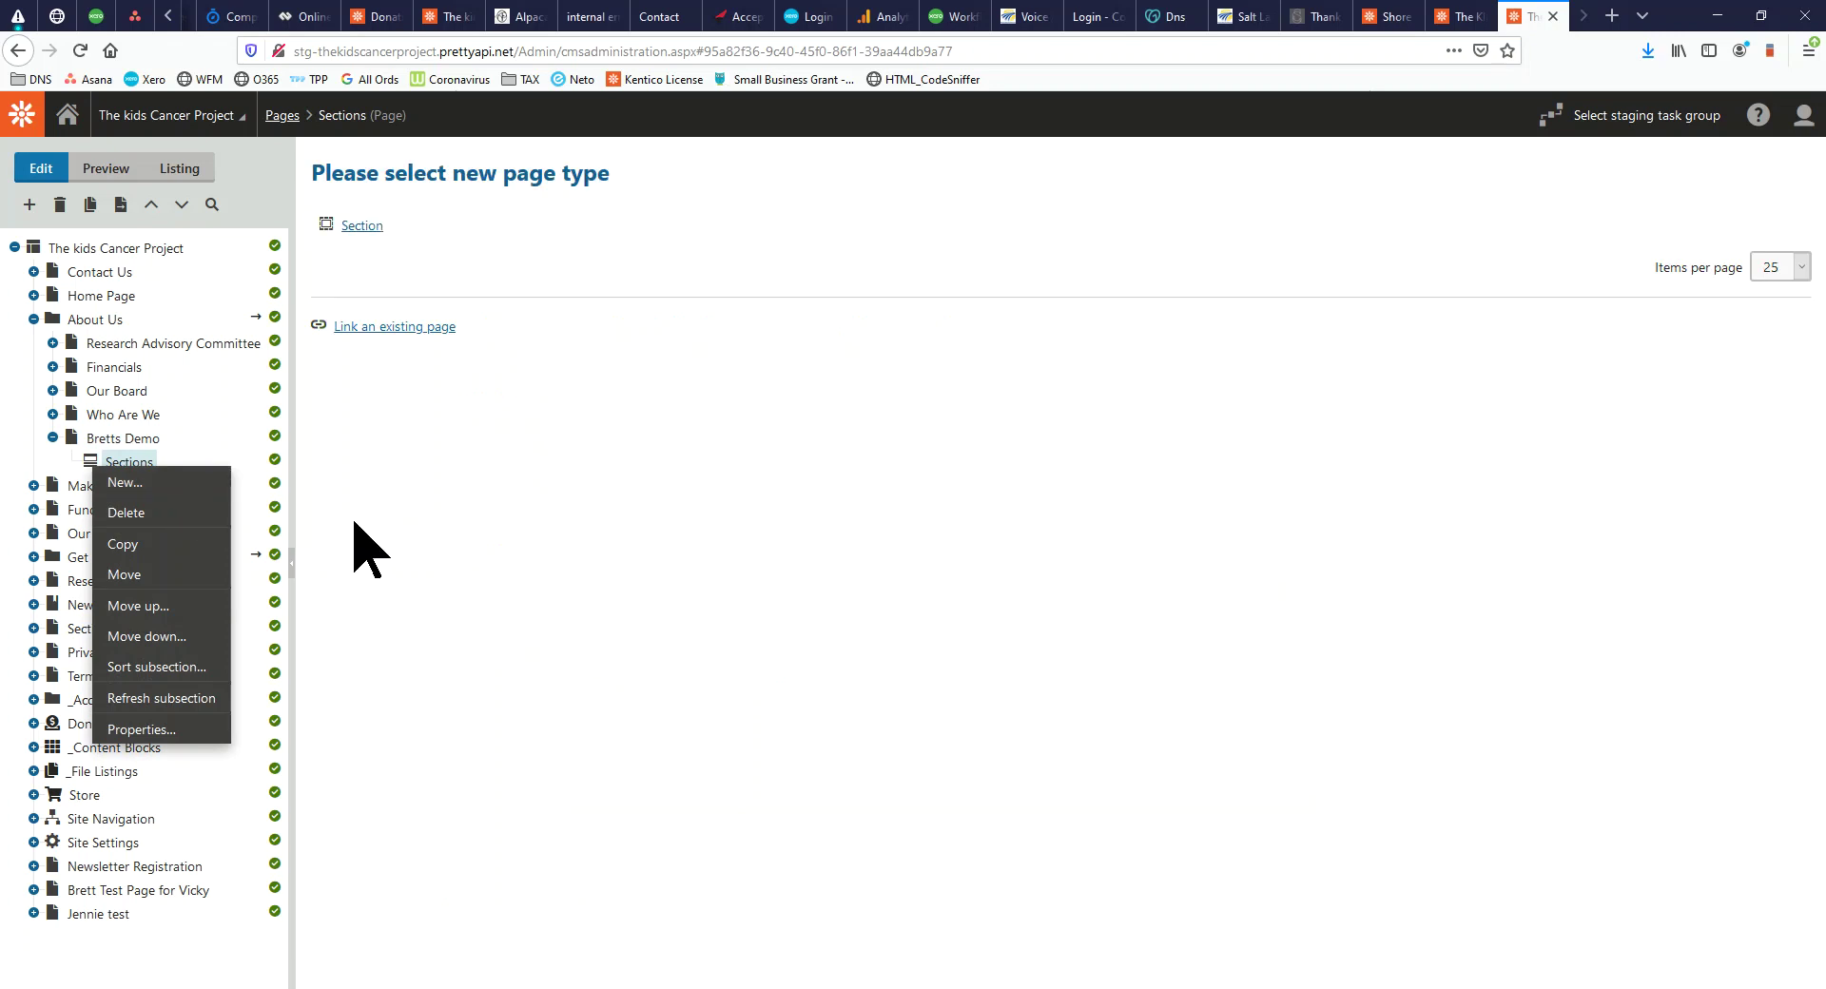
{"action": "left_click", "coordinate": [397, 233]}
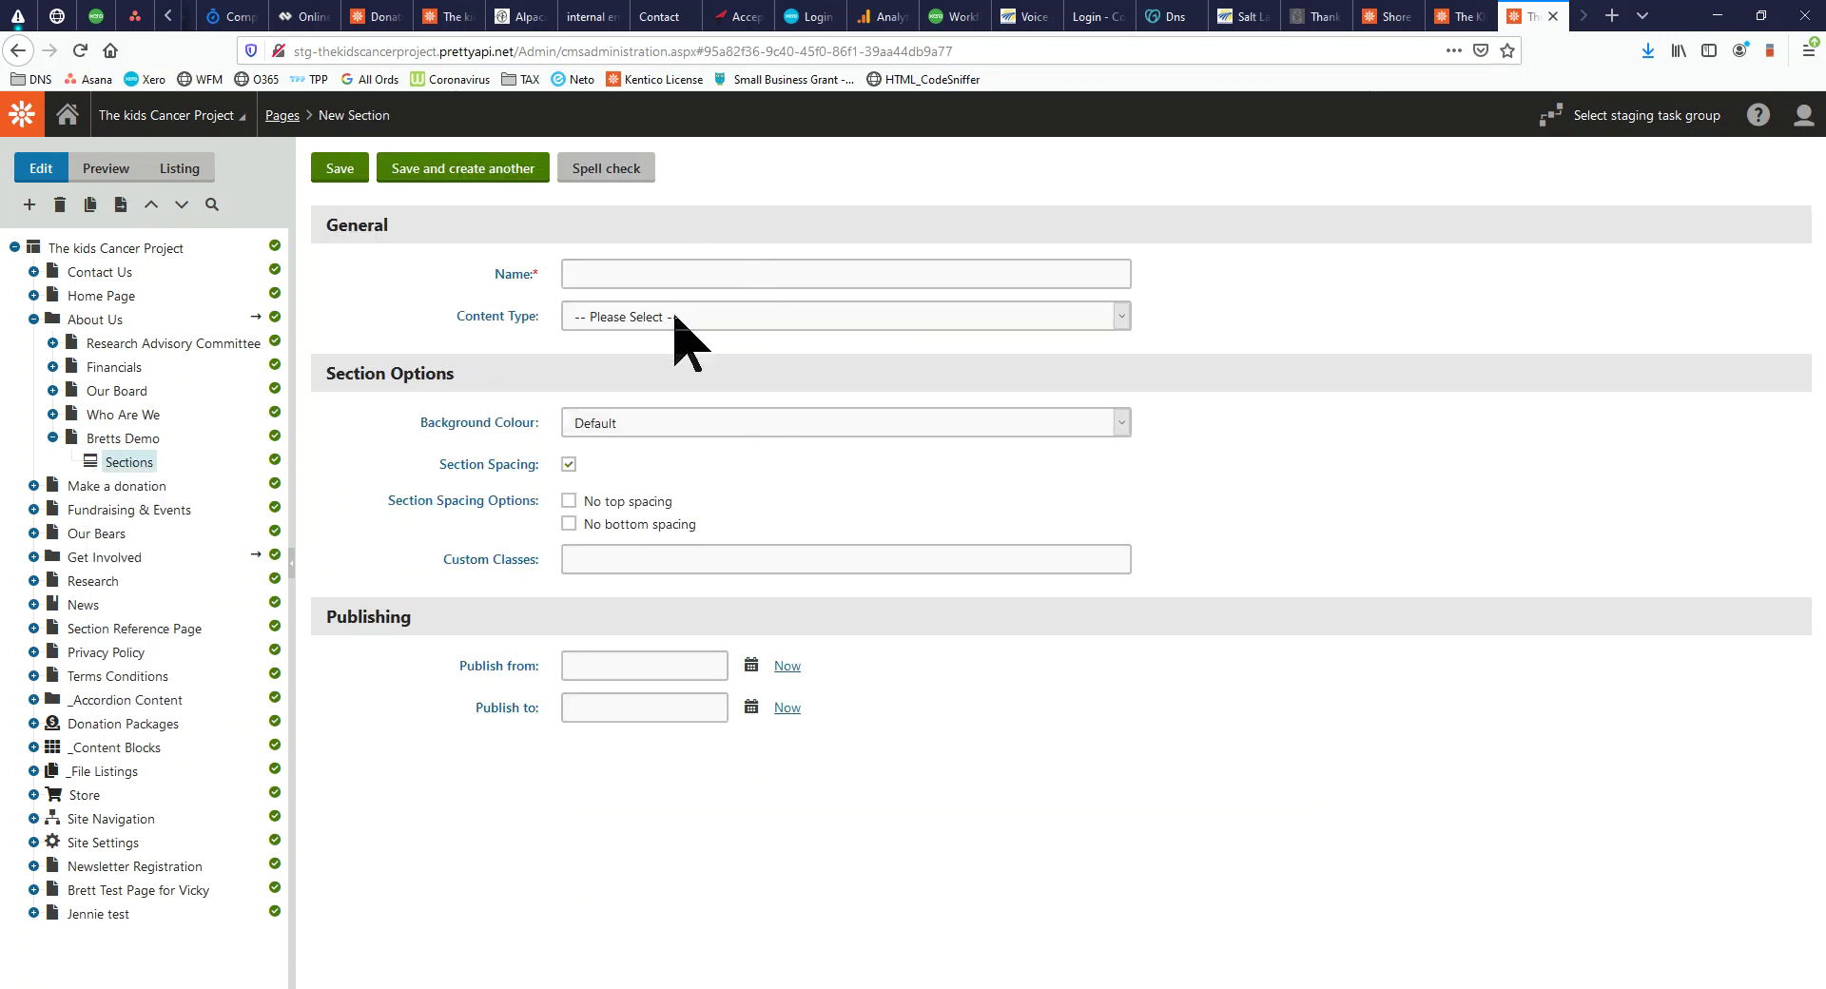
{"action": "left_click", "coordinate": [675, 320]}
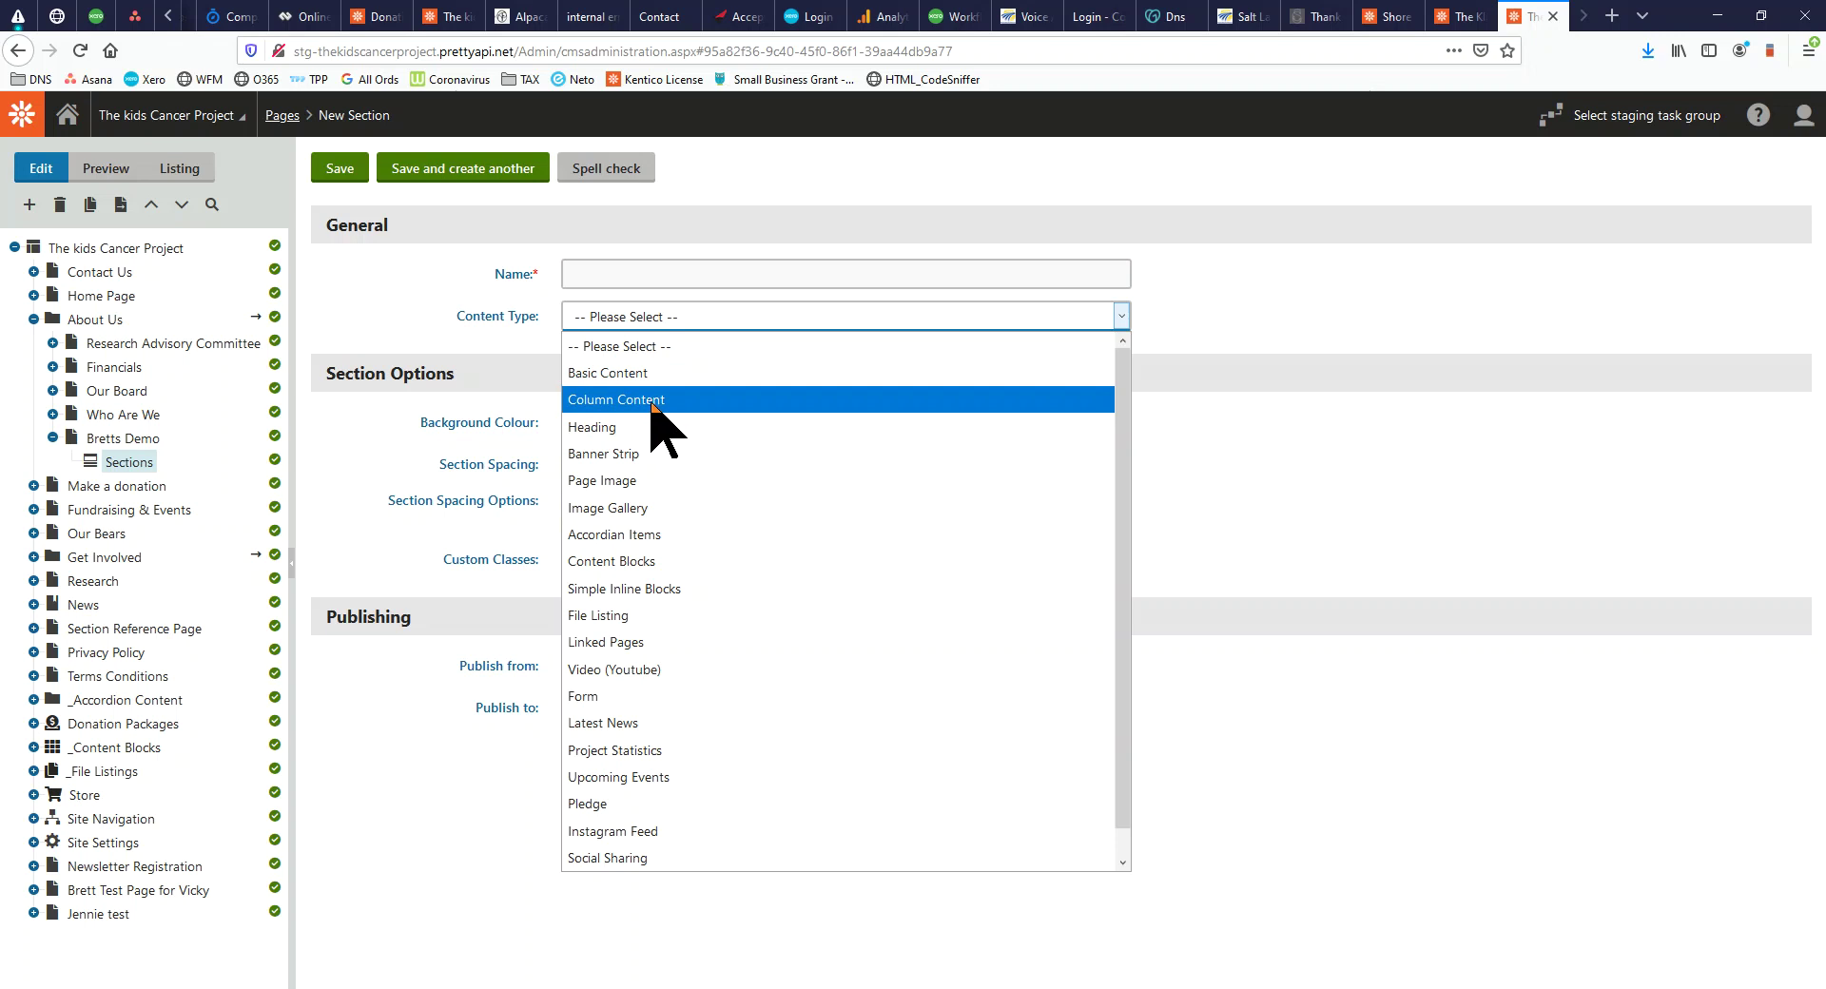
{"action": "left_click", "coordinate": [655, 399]}
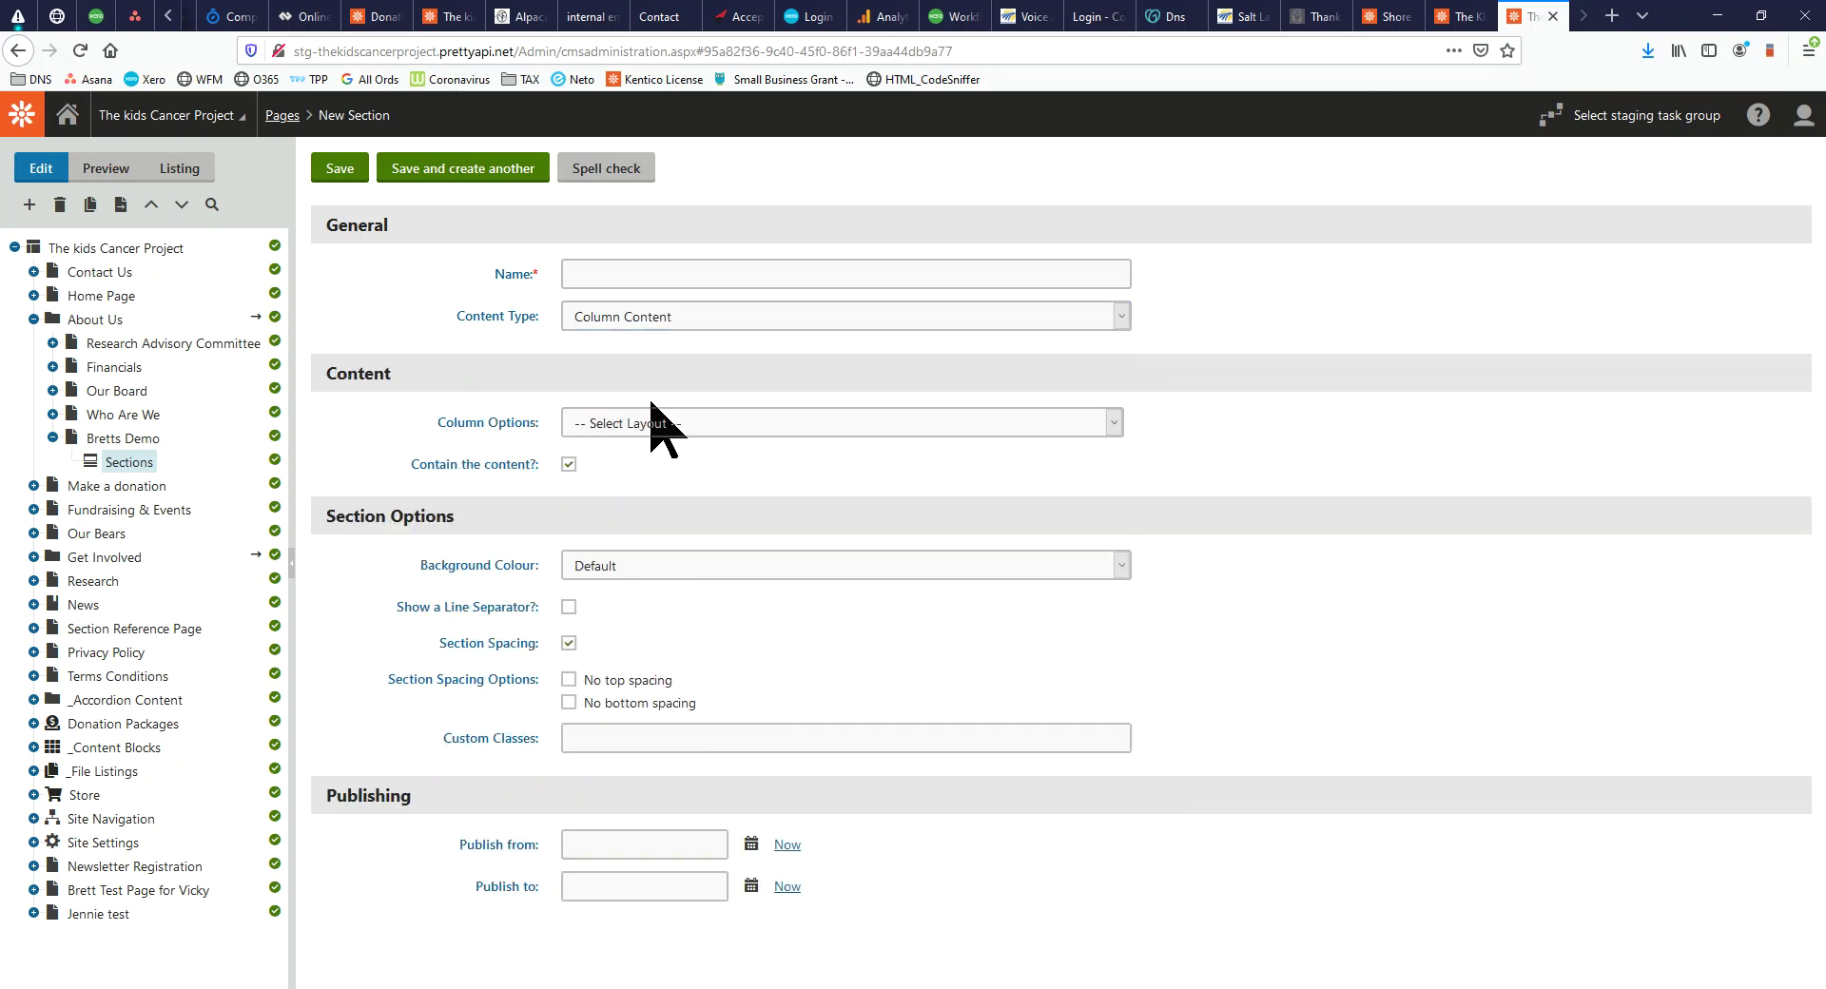
Choose 2 Columns [Content Left | Media Right] and paste a Lorem Ipsum paragraph into Left Content
{"action": "left_click", "coordinate": [666, 424]}
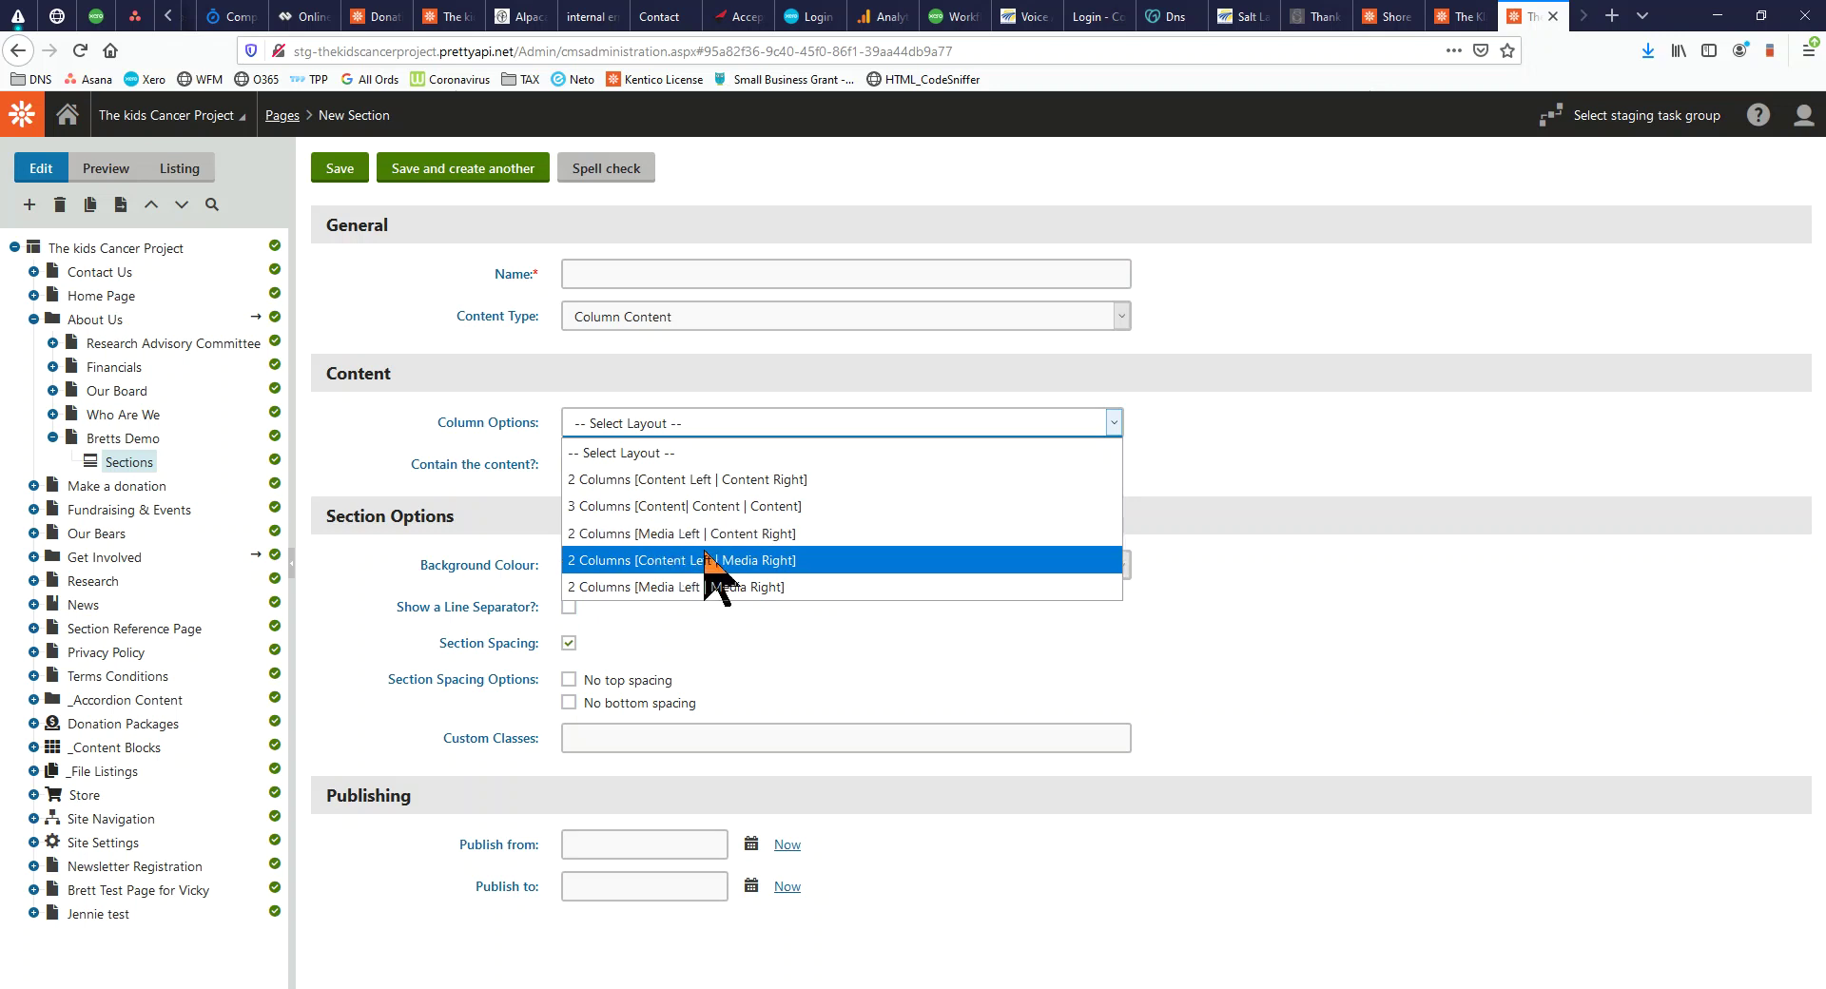
{"action": "left_click", "coordinate": [634, 561]}
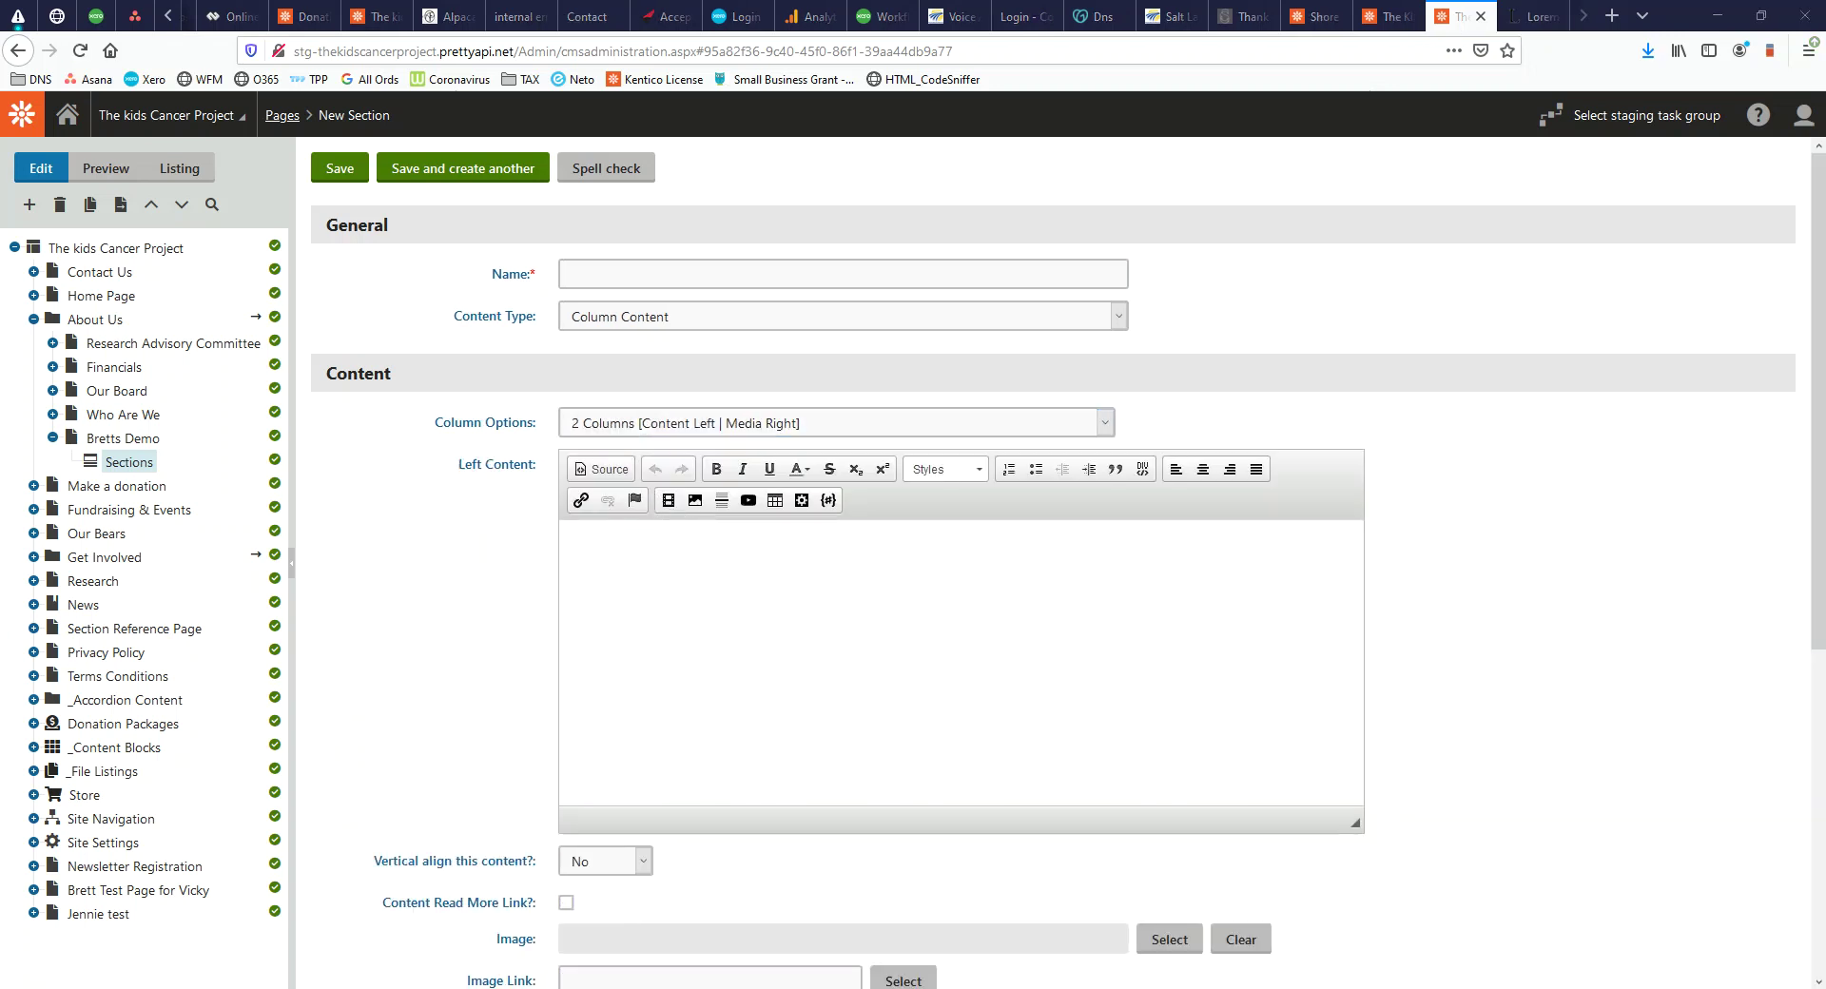
{"action": "left_click", "coordinate": [685, 582]}
{"action": "type", "text": "Lorem Ipsum is simply dummy text of the printing and typesetting industry. Lorem Ipsum has been the industry's standard dummy text ever since the 1500s, when an unknown printer took a galley of type and scrambled it to make a type specimen book. It has survived not only five centuries, but also the leap into electronic typesetting, remaining essentially unchanged. It was popularised in the 1960s with the release of Letraset sheets containing Lorem Ipsum passages, and more recently with desktop publishing software like Aldus PageMaker including versions of Lorem Ipsum."}
{"action": "scroll", "coordinate": [789, 738], "scroll_direction": "down", "scroll_amount": 4}
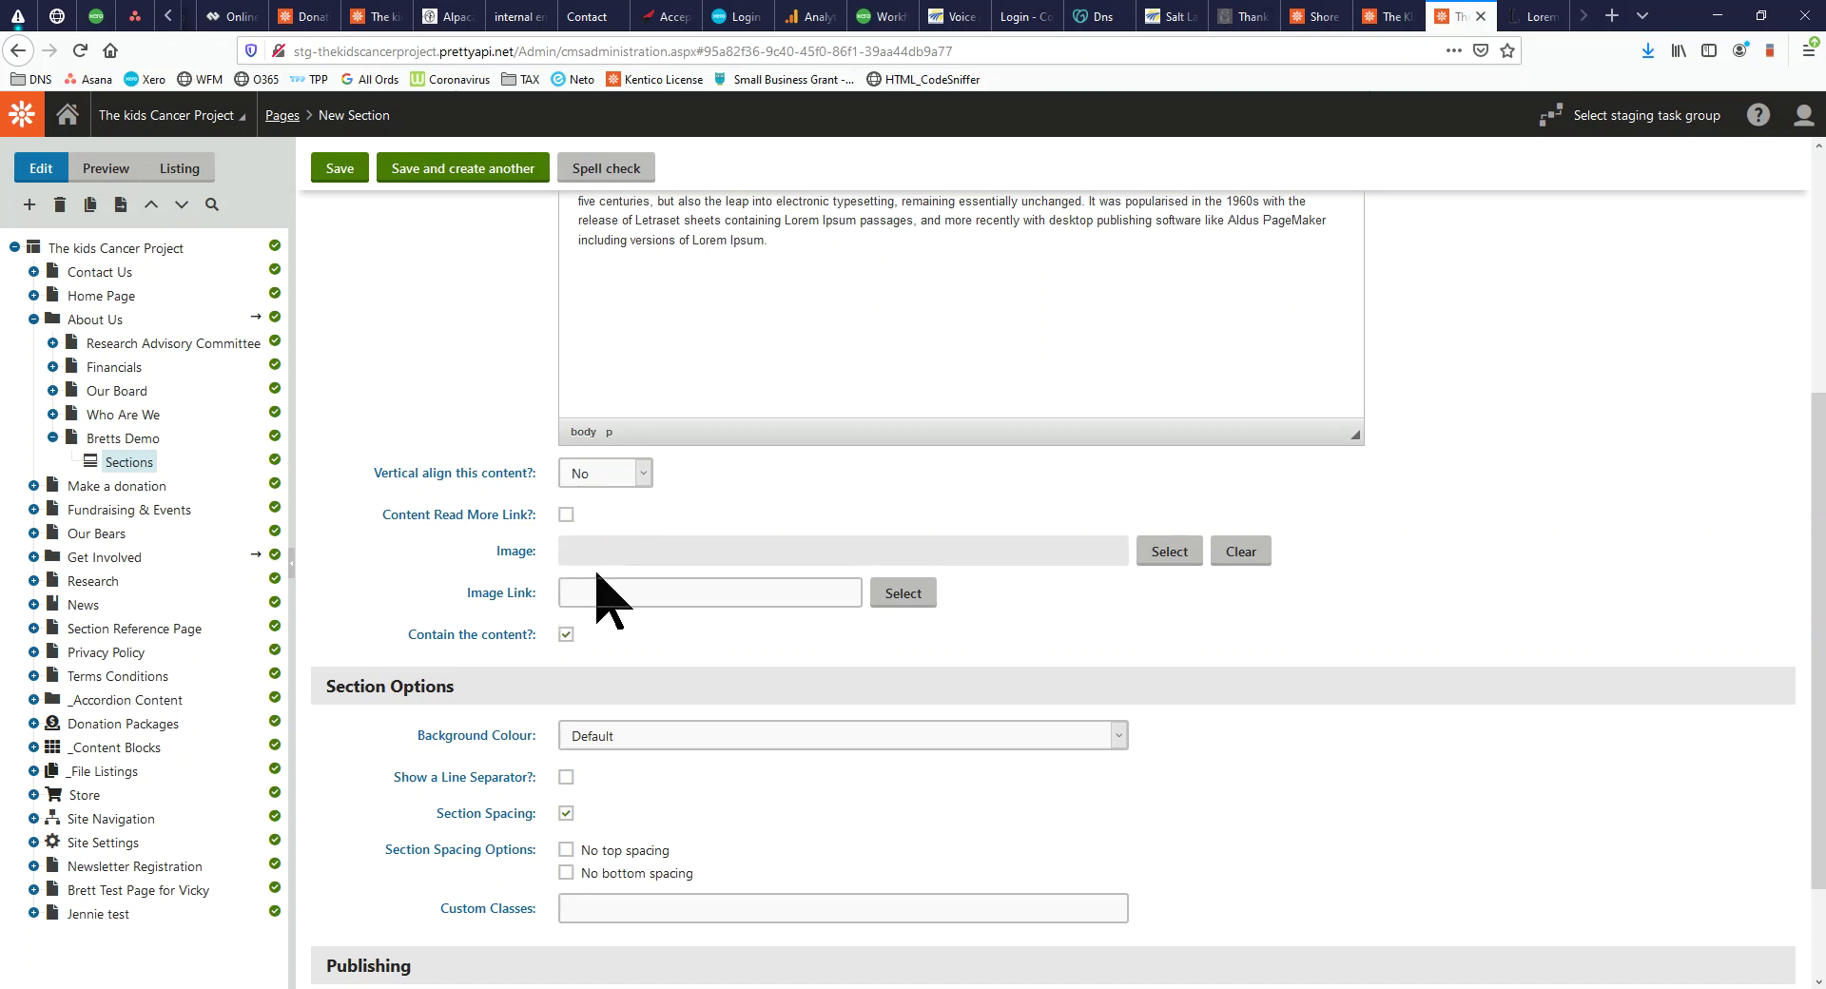
{"action": "scroll", "coordinate": [644, 581], "scroll_direction": "up", "scroll_amount": 4}
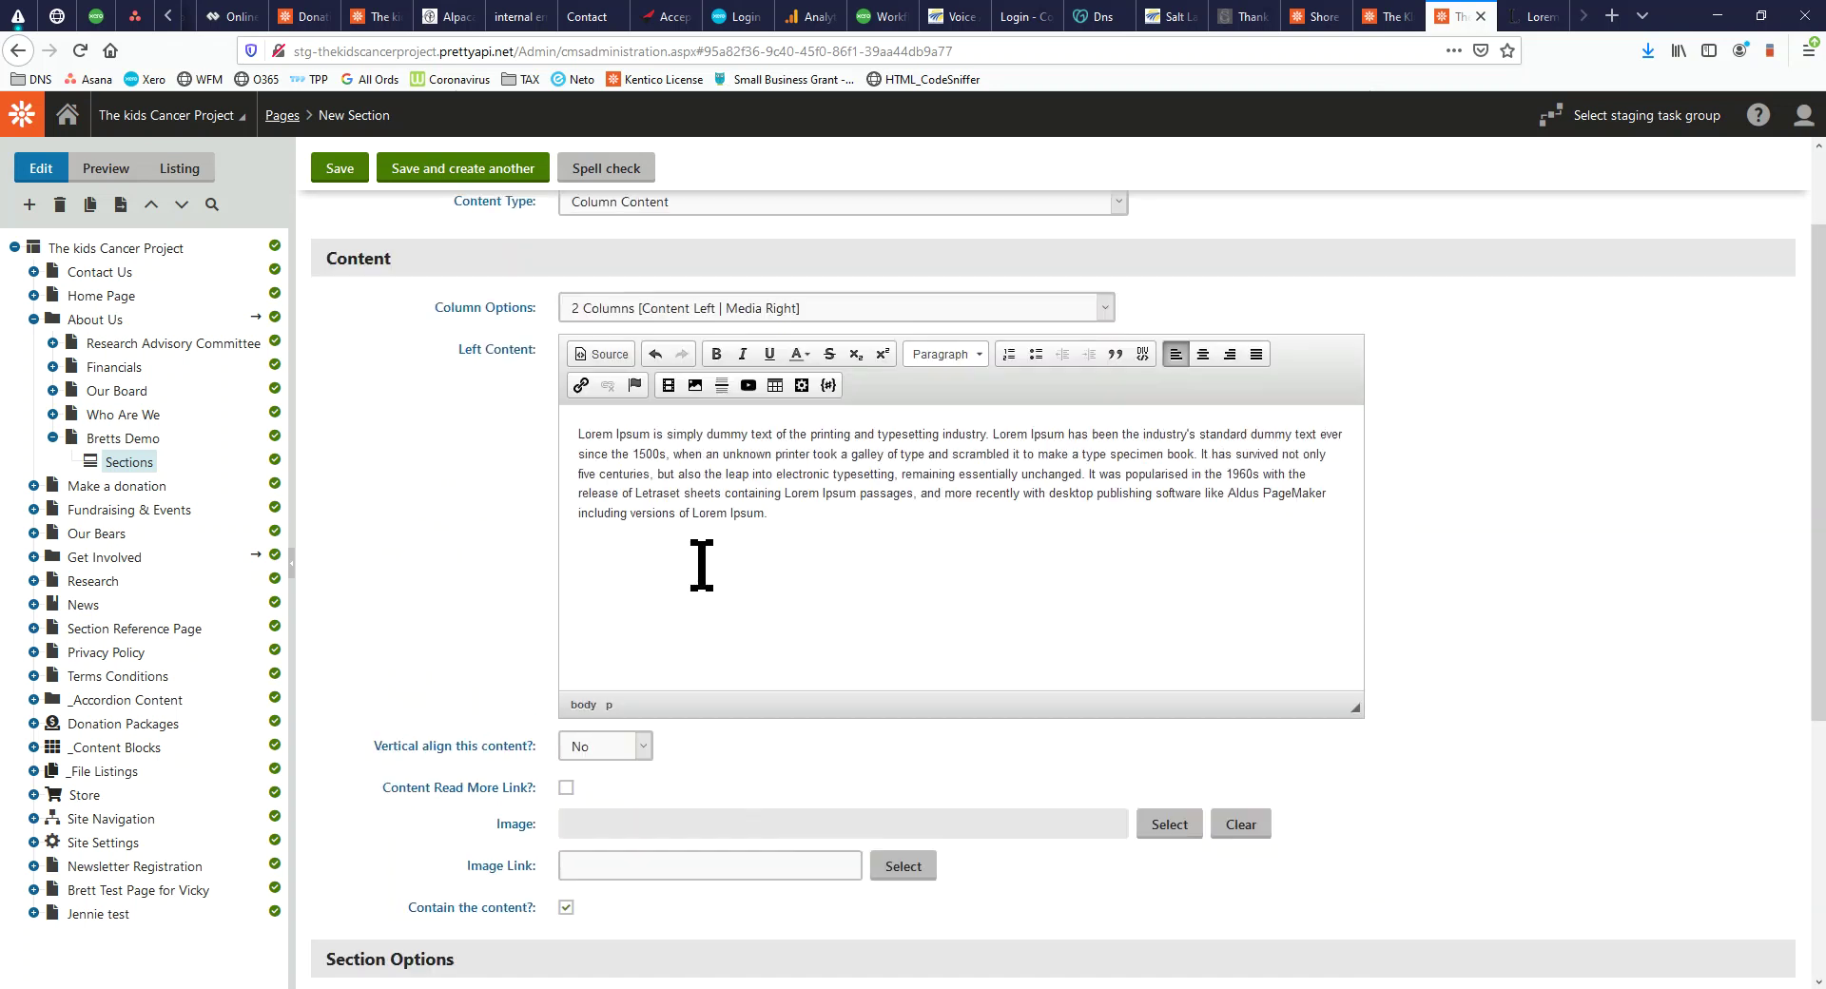
{"action": "scroll", "coordinate": [742, 730], "scroll_direction": "down", "scroll_amount": 4}
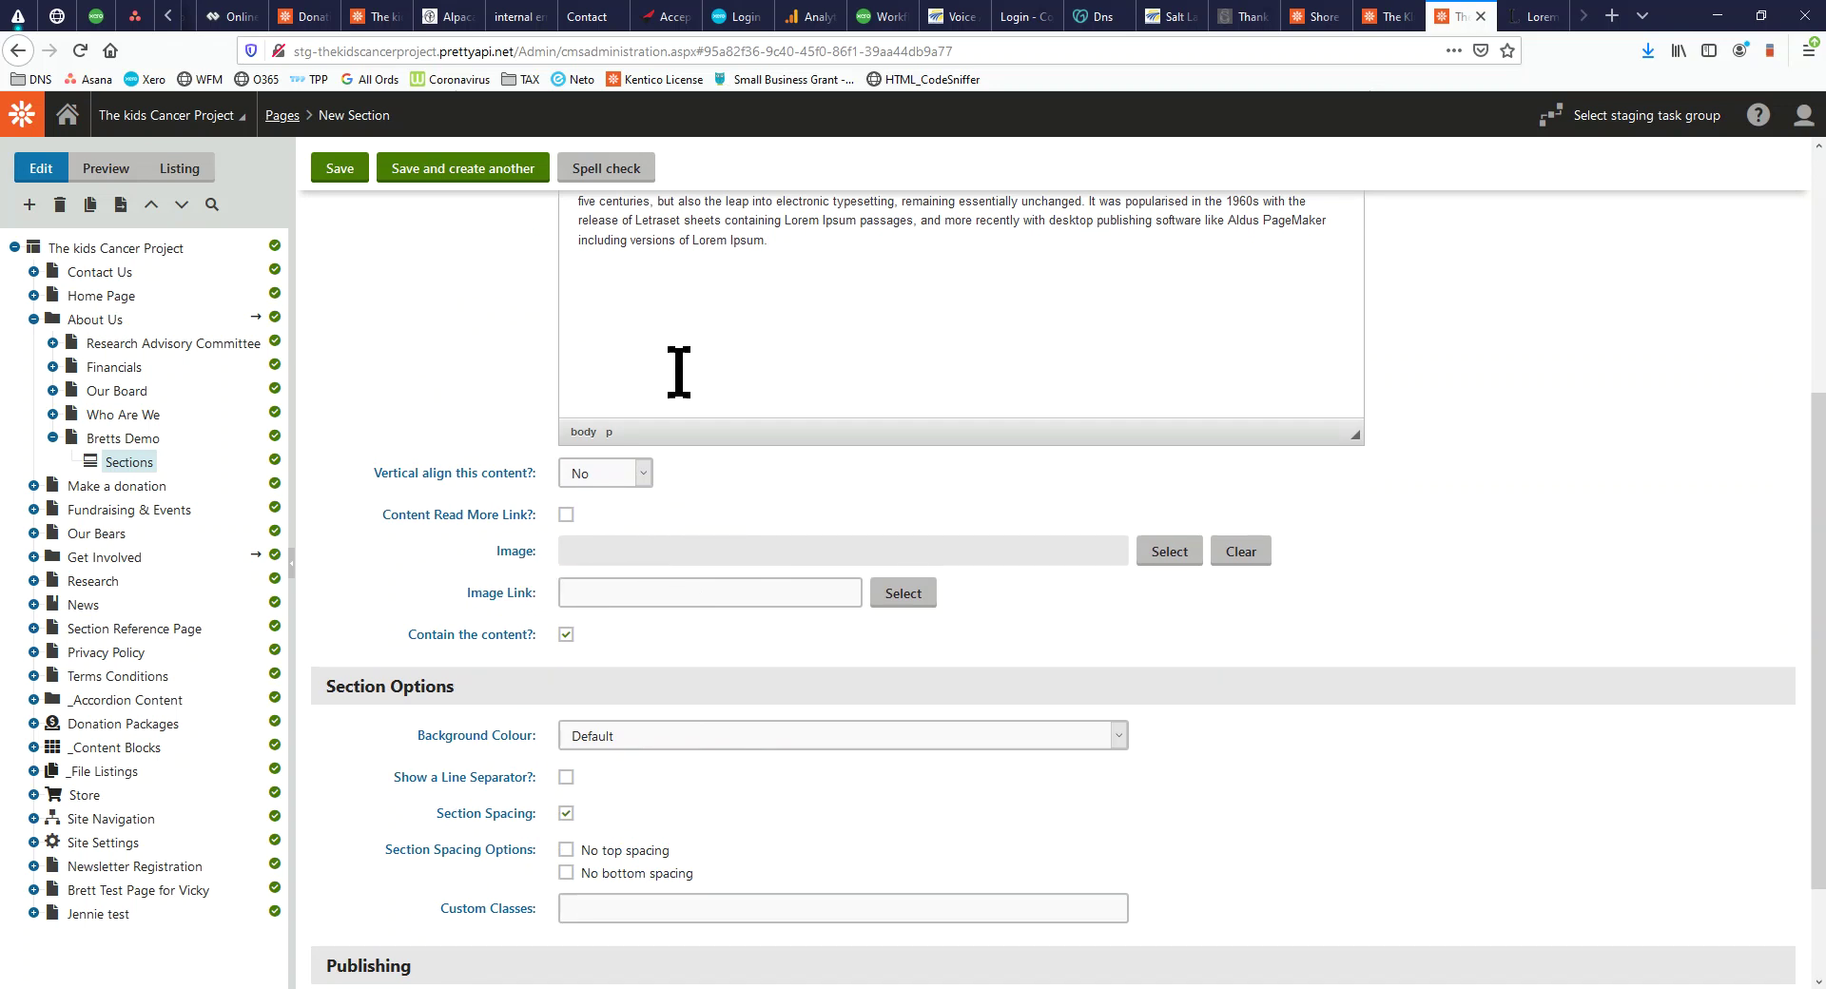
{"action": "scroll", "coordinate": [678, 372], "scroll_direction": "up", "scroll_amount": 2}
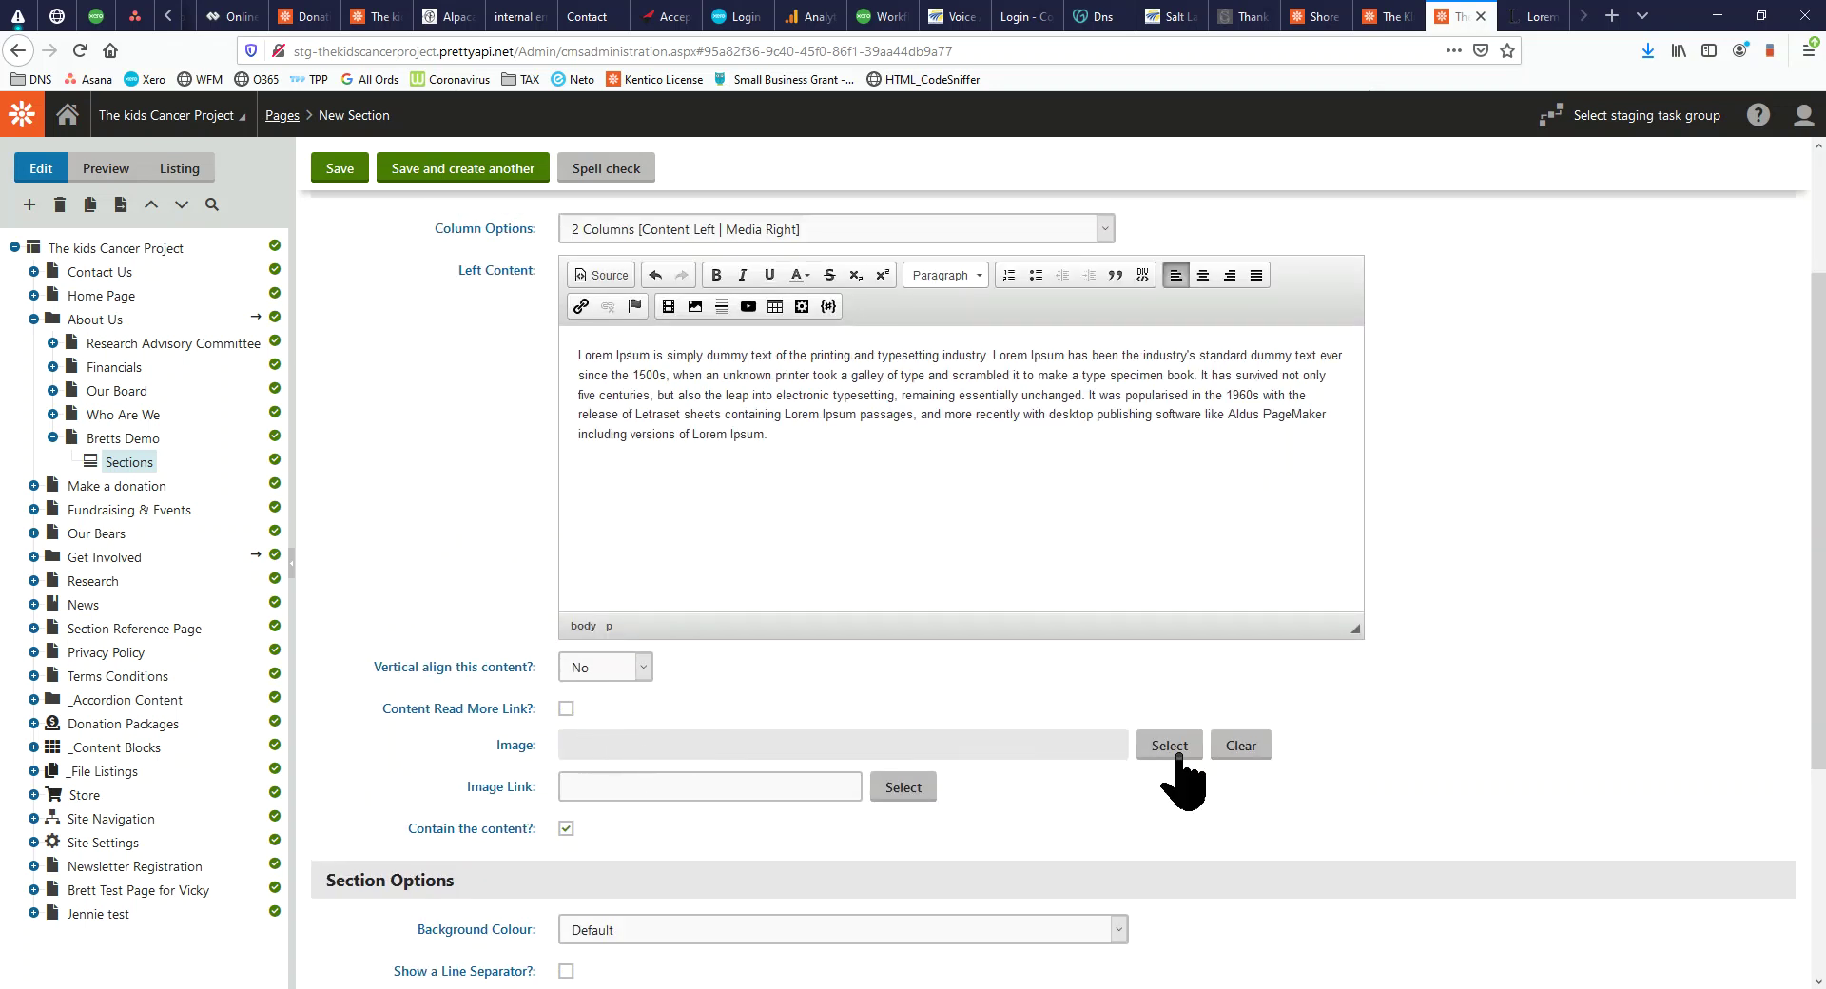
Pick craz-hair-sock-day.jpg from the media library's content folder as the section image
{"action": "left_click", "coordinate": [1172, 748]}
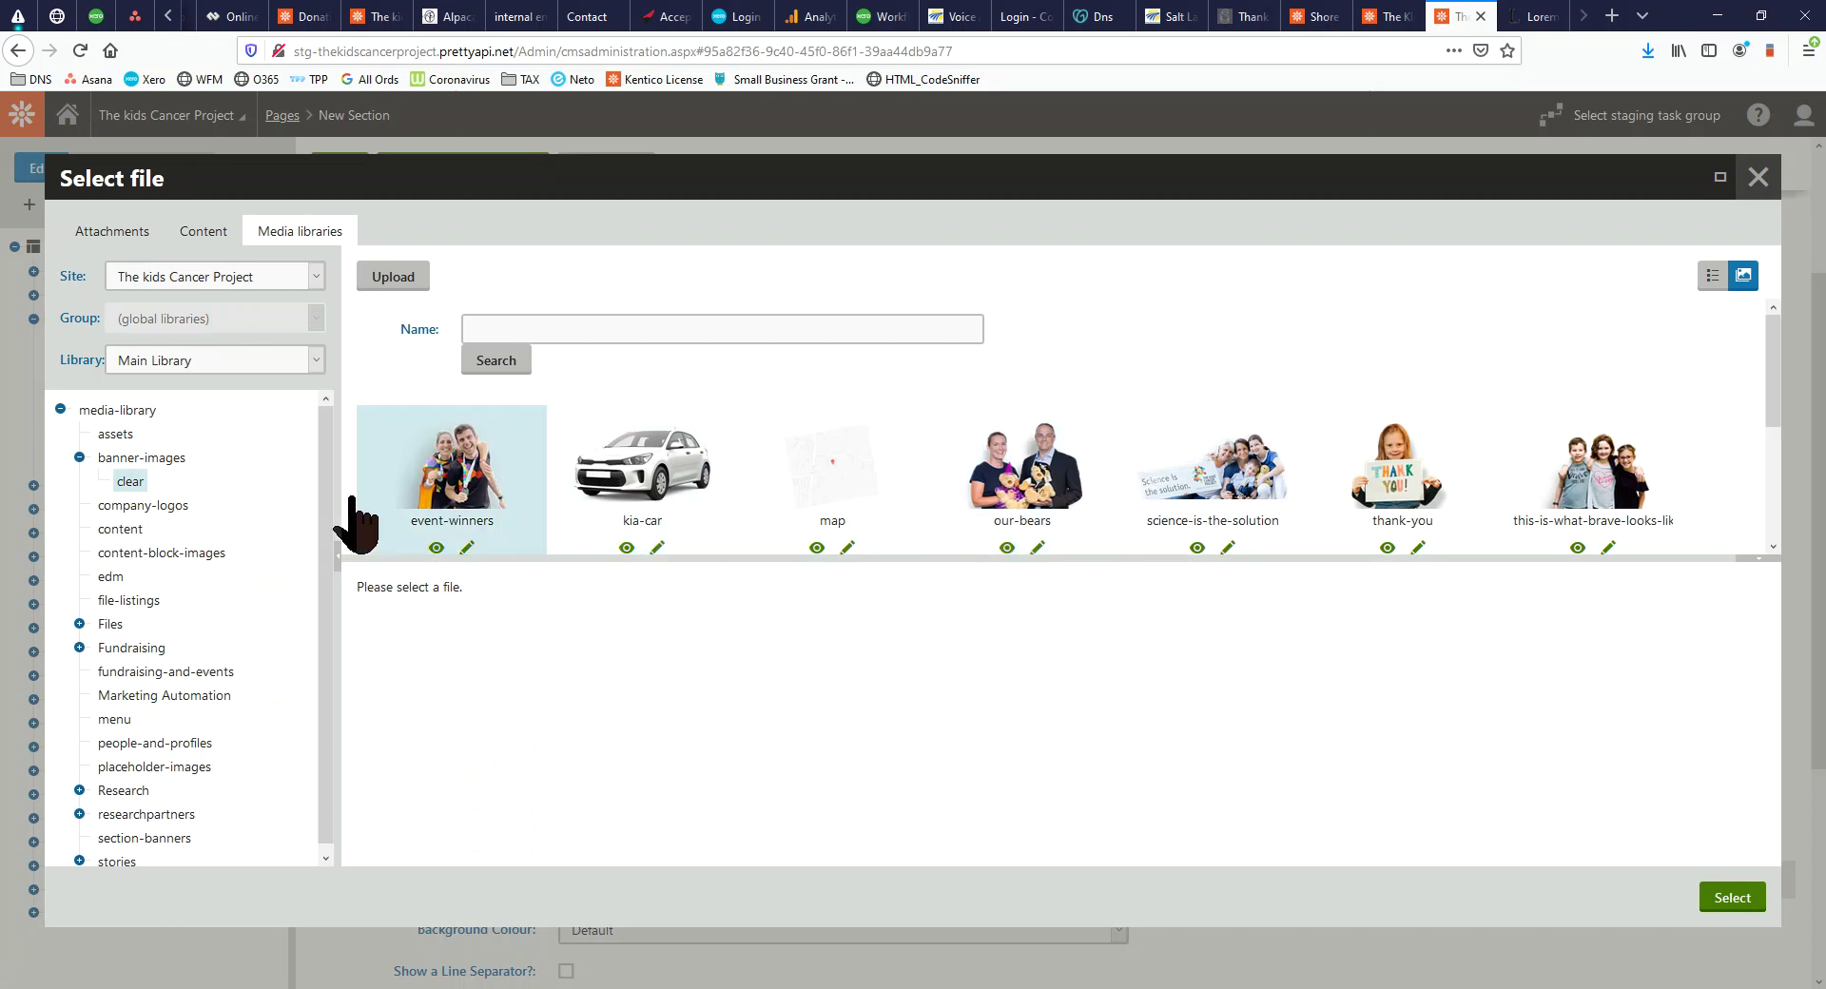
{"action": "scroll", "coordinate": [116, 590], "scroll_direction": "down", "scroll_amount": 1}
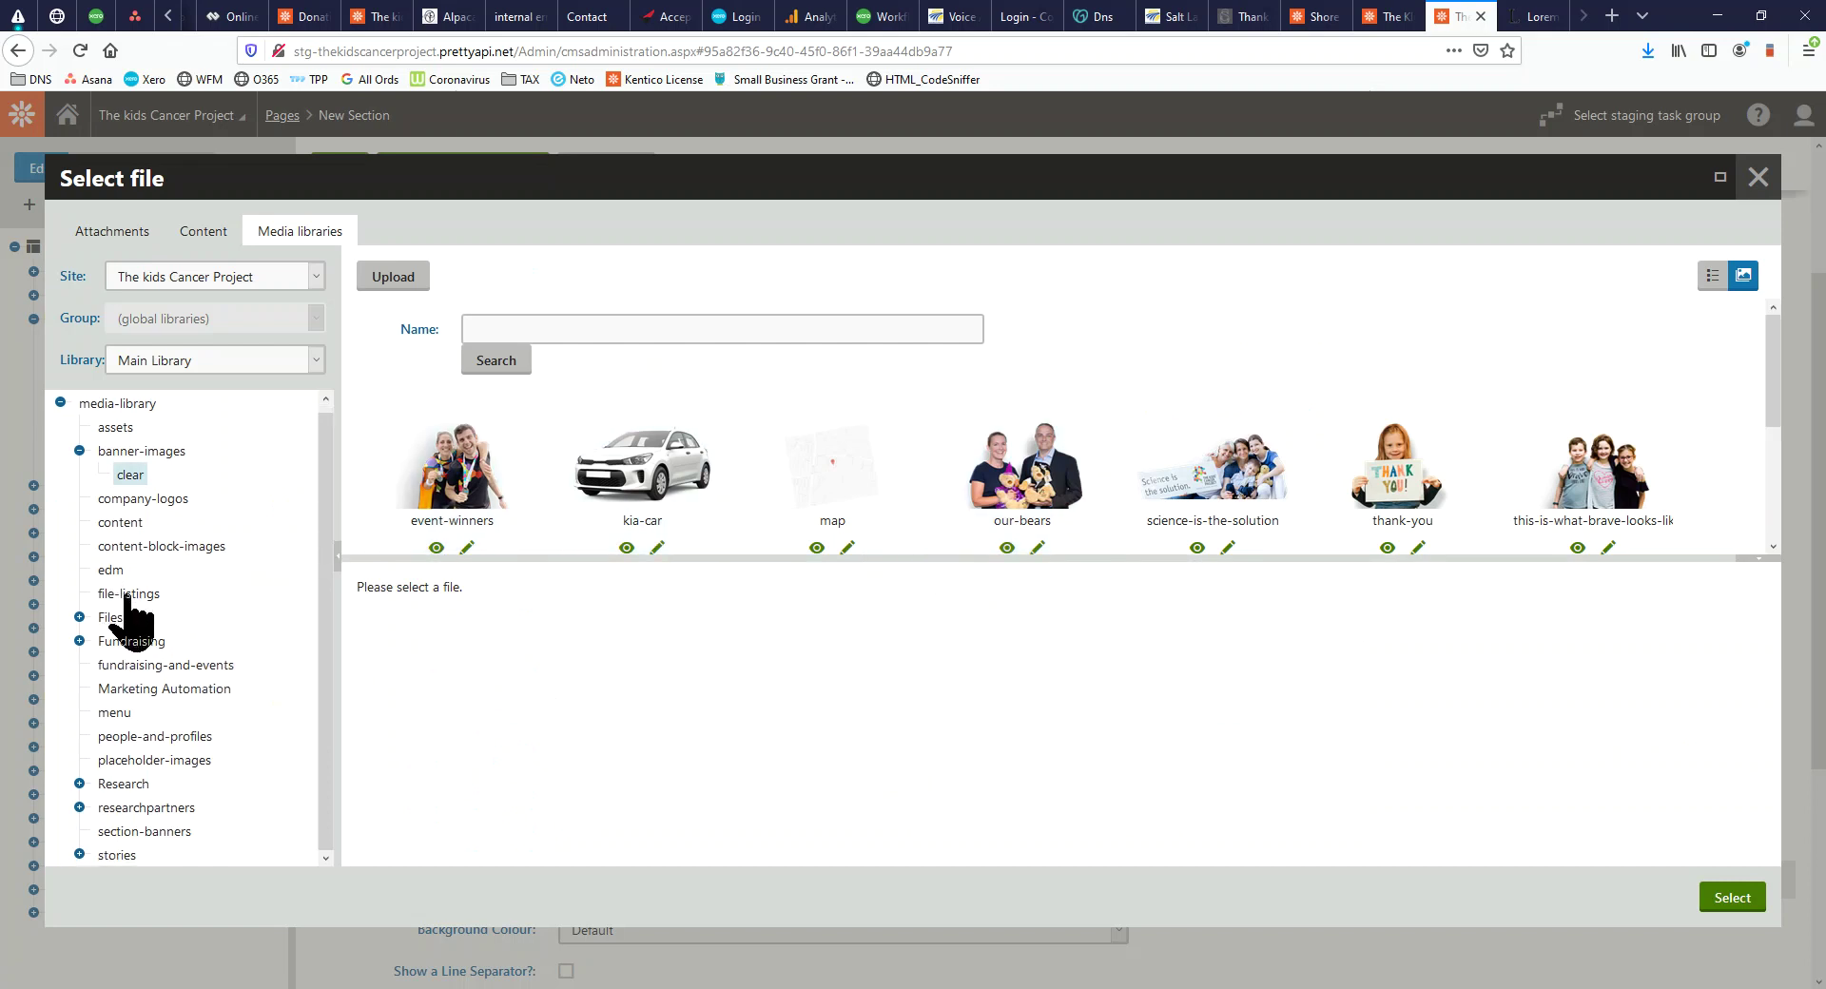
{"action": "left_click", "coordinate": [130, 524]}
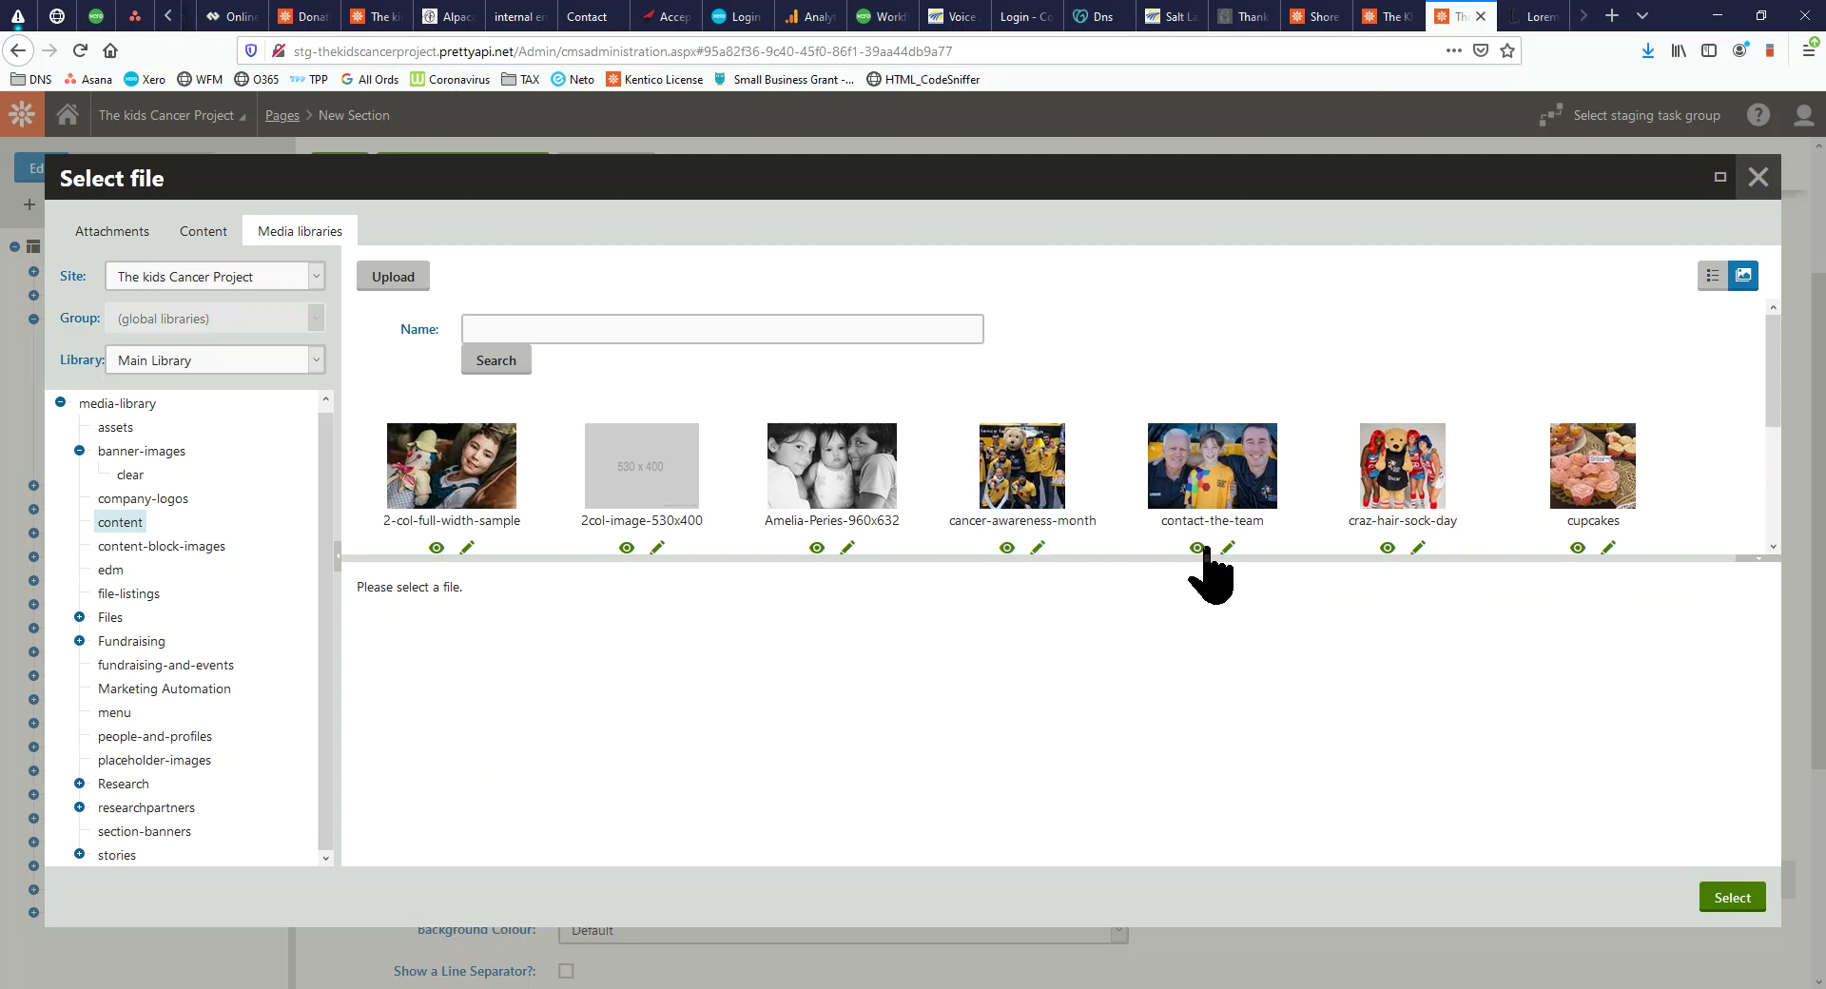
{"action": "left_click", "coordinate": [1430, 521]}
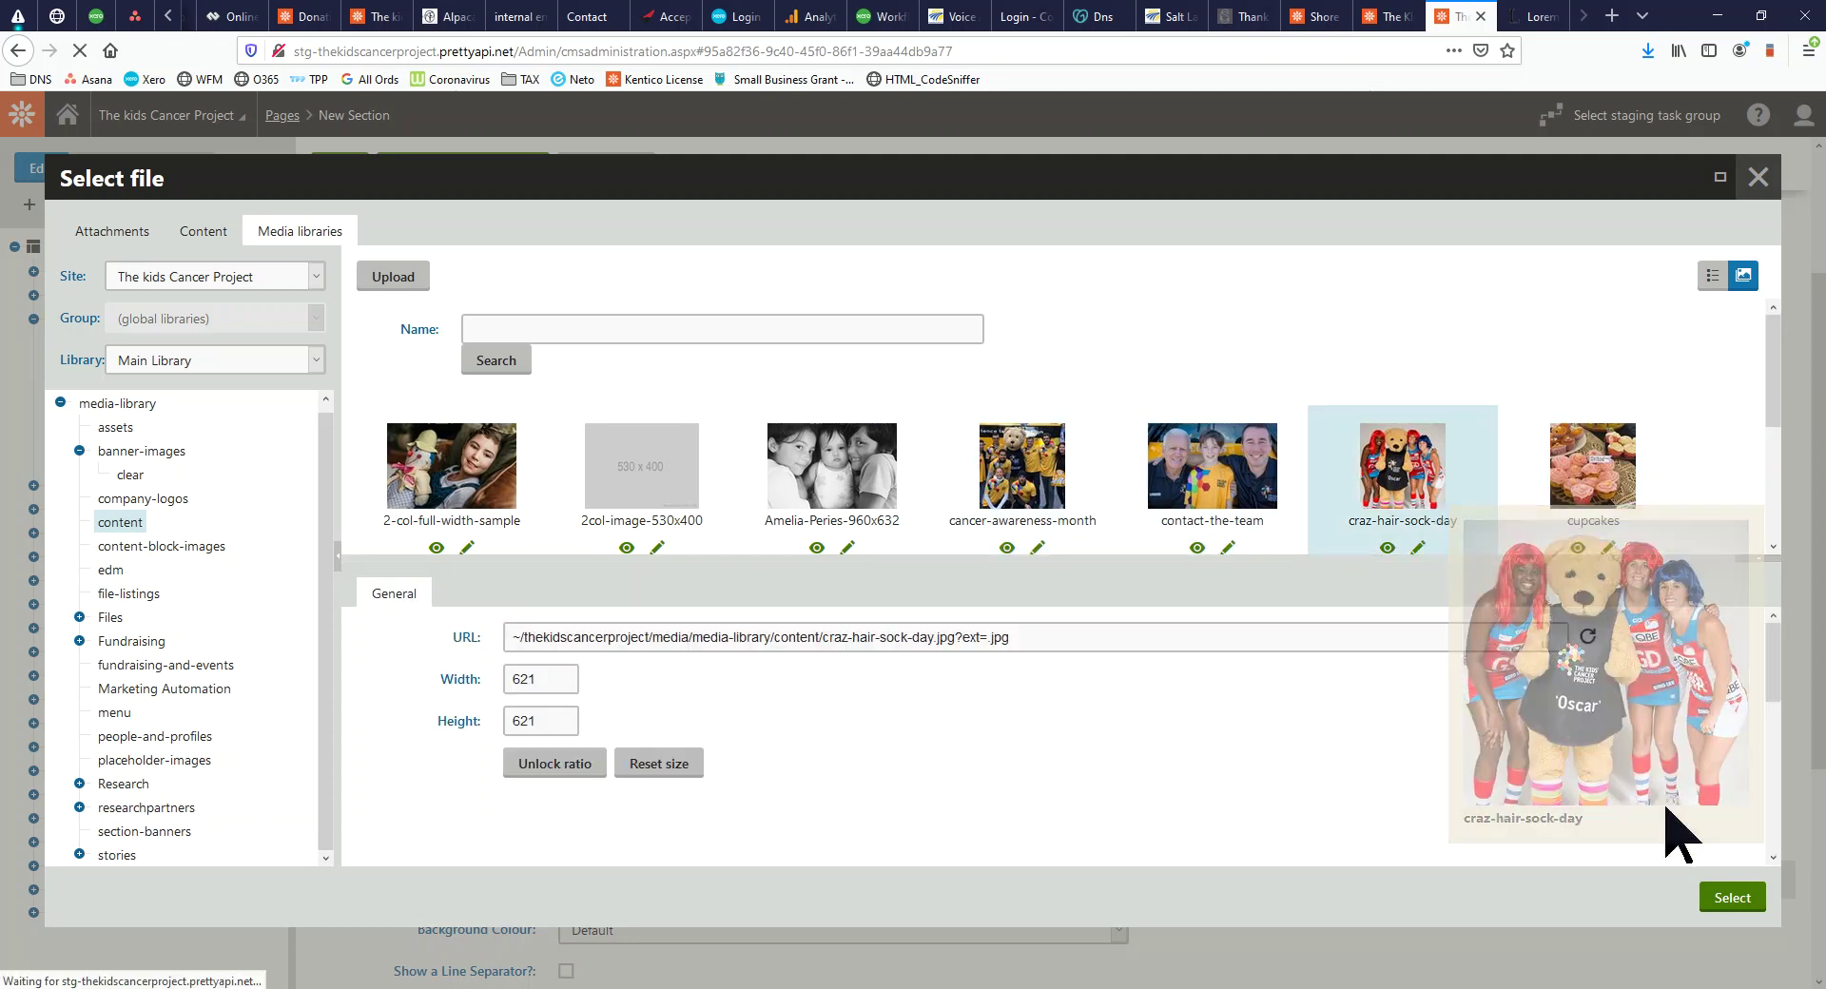
{"action": "left_click", "coordinate": [1739, 899]}
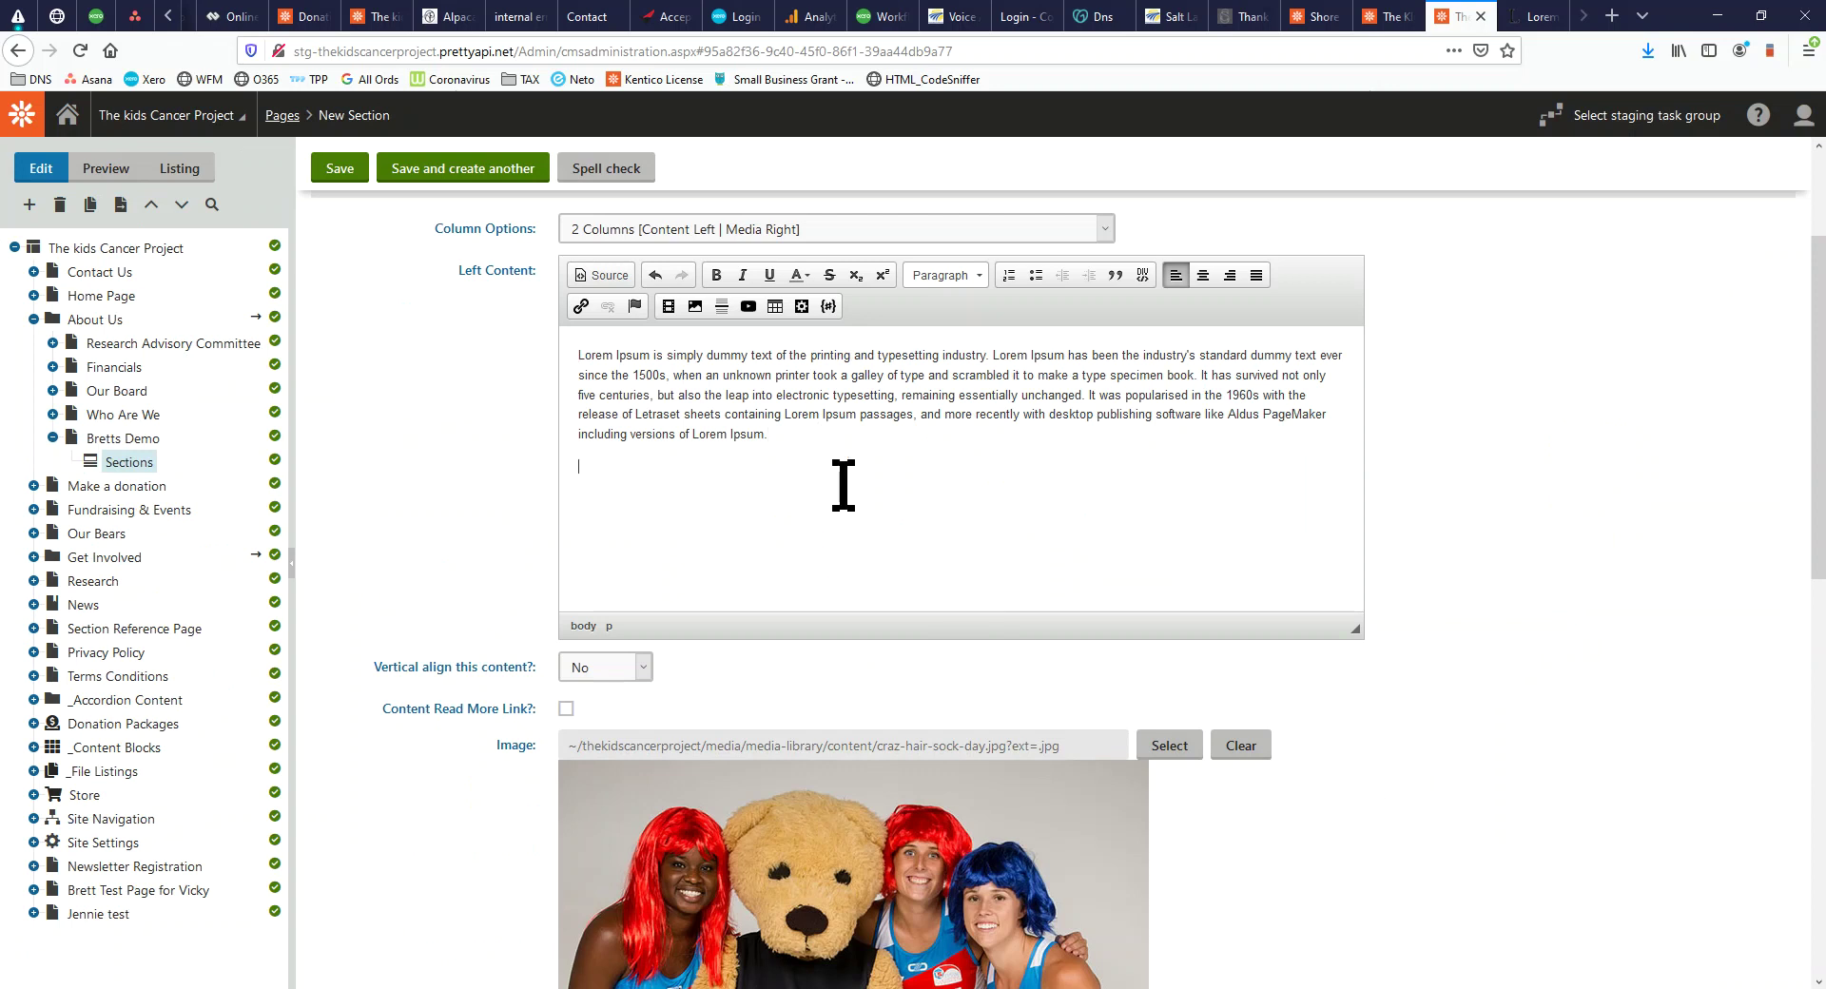
Paste a second Lorem Ipsum paragraph and tick Content Read More Link
{"action": "type", "text": "Lorem Ipsum is simply dummy text of the printing and typesetting industry. Lorem Ipsum has been the industry's standard dummy text ever since the 1500s, when an unknown printer took a galley of type and scrambled it to make a type specimen book. It has survived not only five centuries, but also the leap into electronic typesetting, remaining essentially unchanged. It was popularised in the 1960s with the release of Letraset sheets containing Lorem Ipsum passages, and more recently with desktop publishing software like Aldus PageMaker including versions of Lorem Ipsum."}
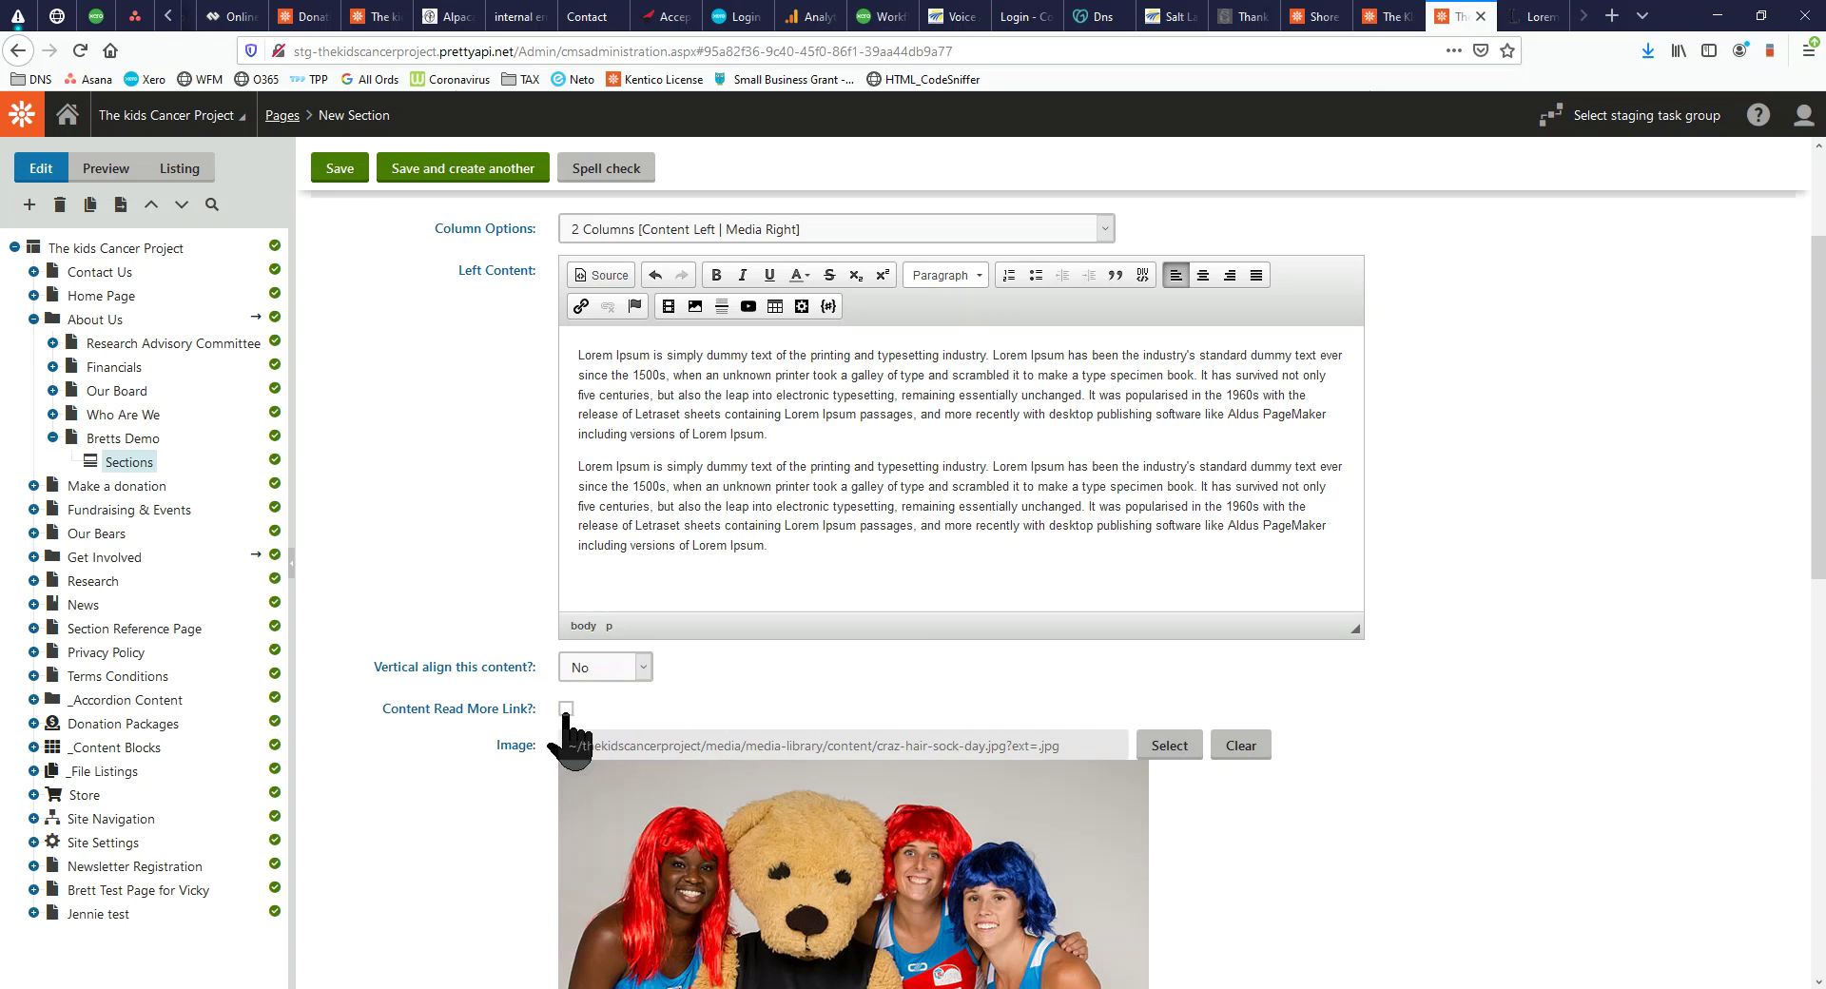
{"action": "left_click", "coordinate": [566, 708]}
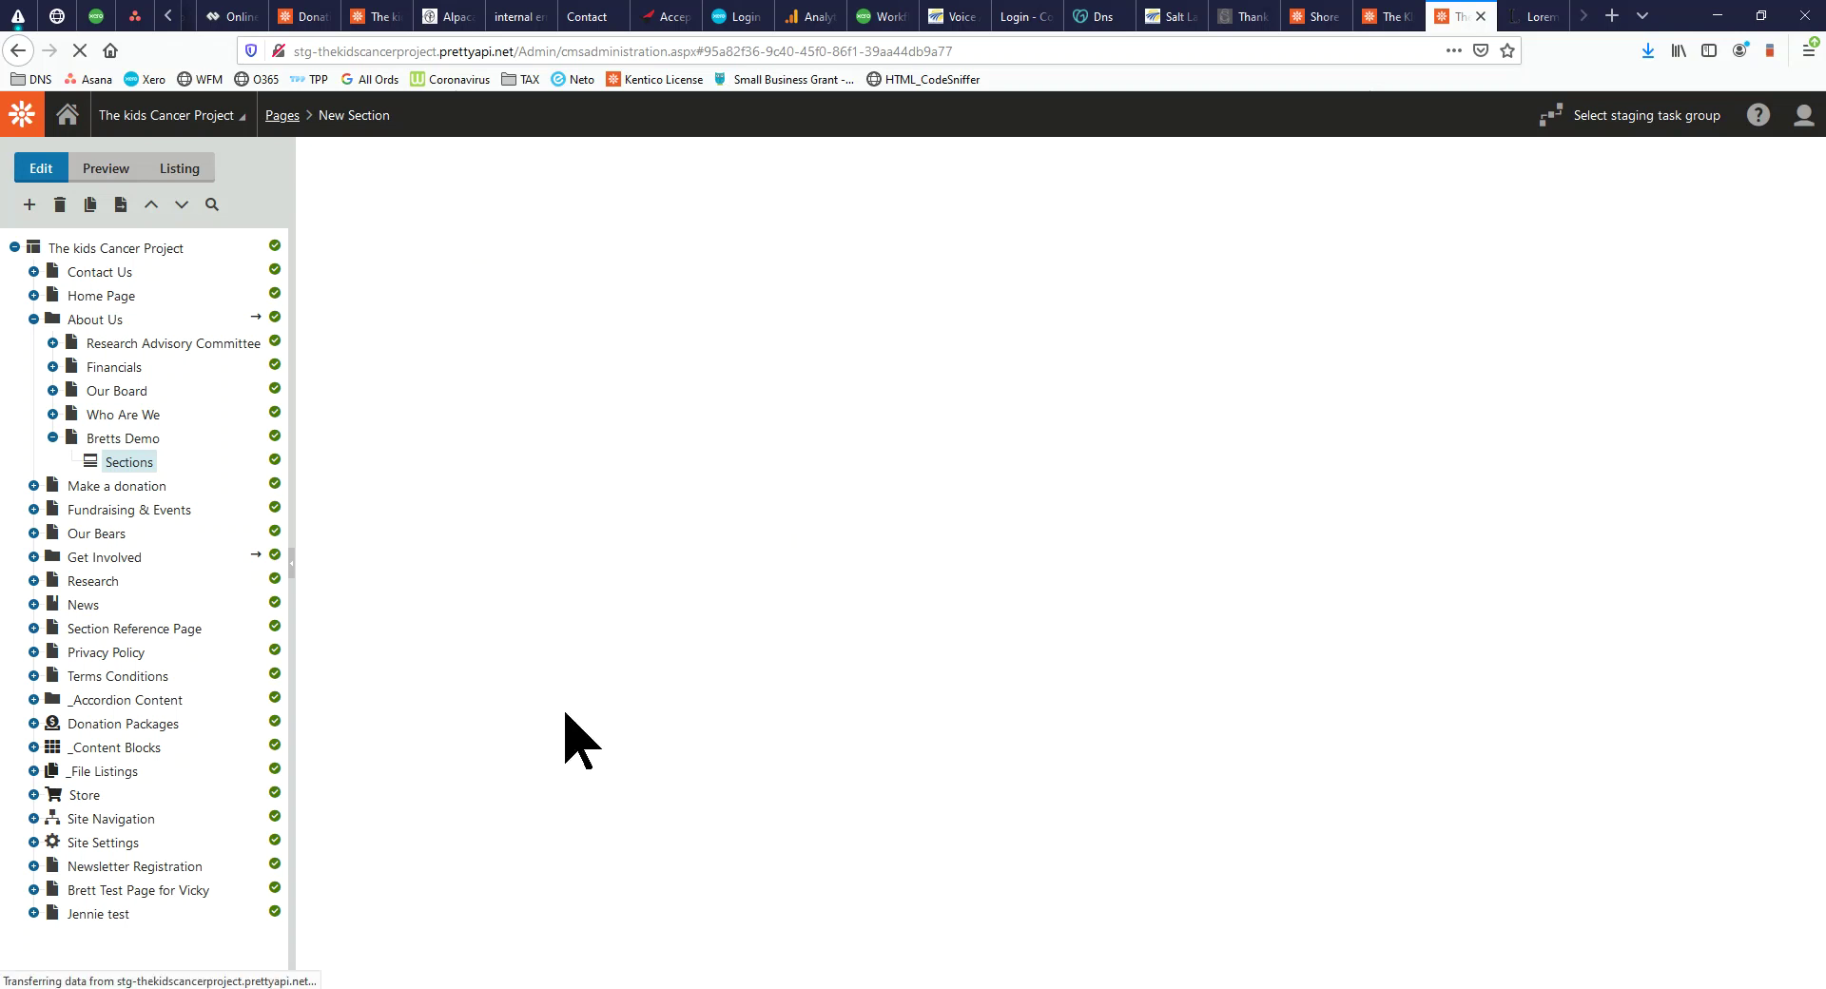
{"action": "scroll", "coordinate": [693, 816], "scroll_direction": "down", "scroll_amount": 4}
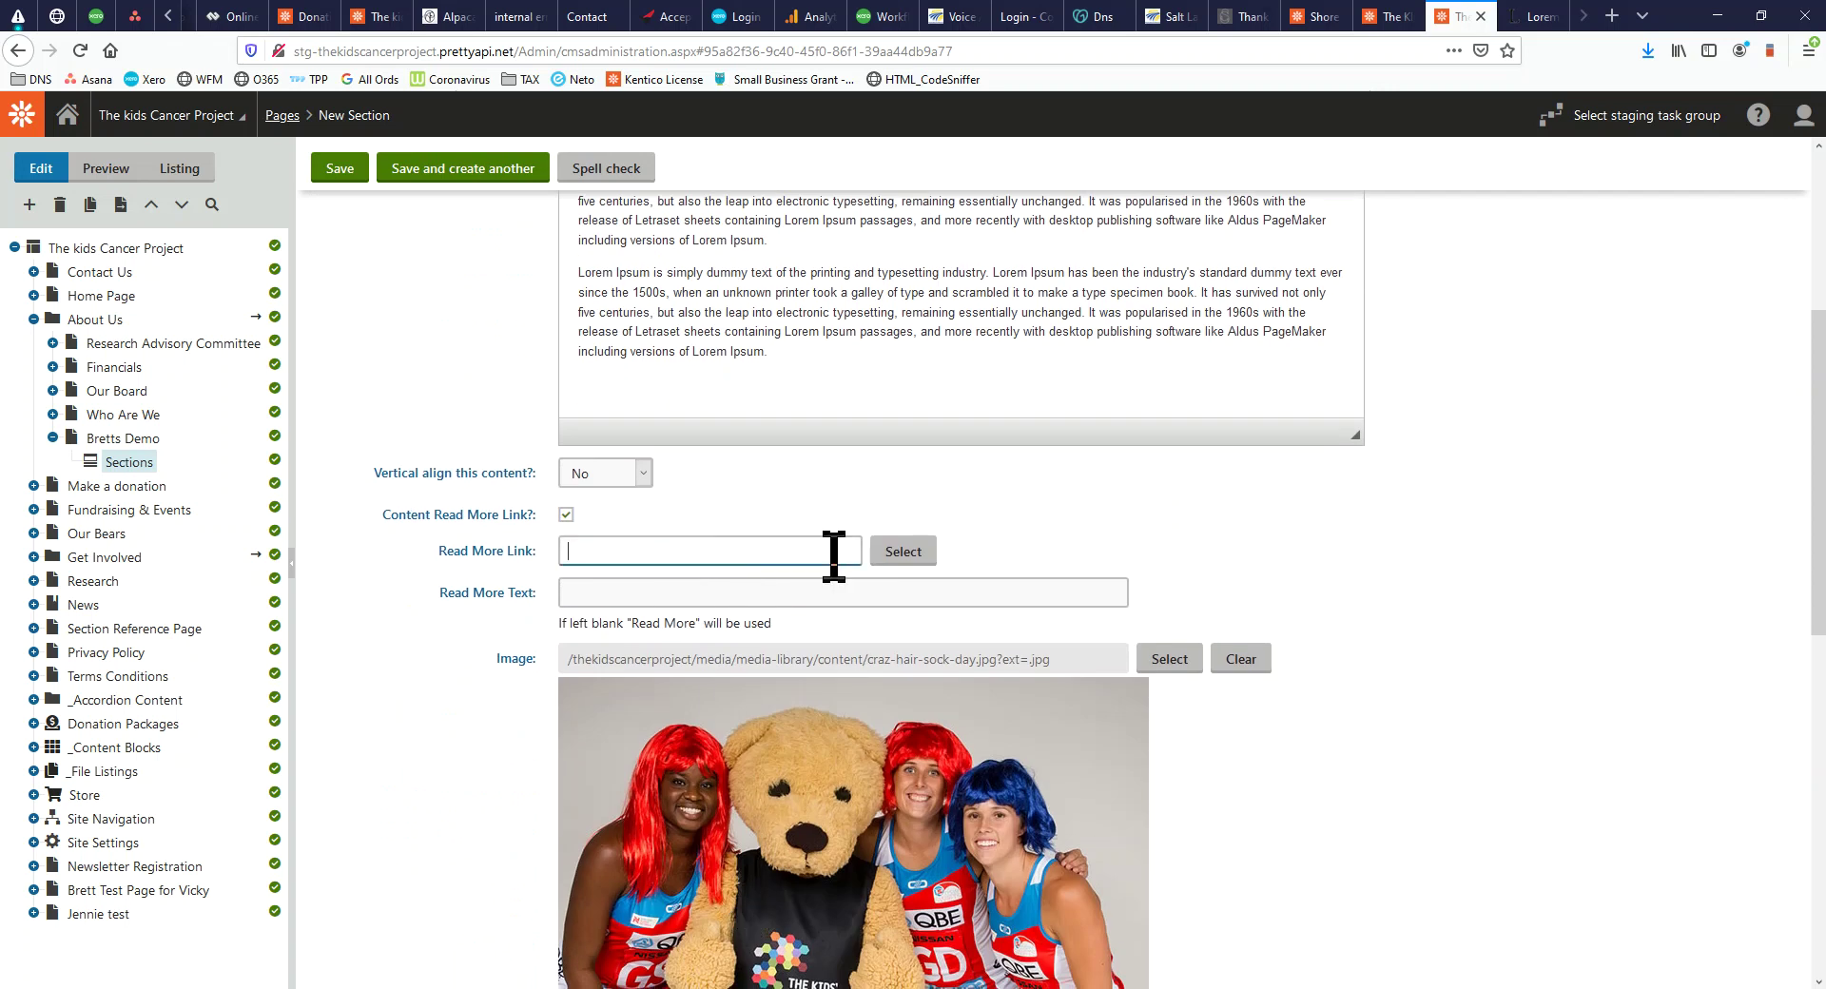
Set the read-more link to the Our Board page (~/about-us/our-board)
{"action": "left_click", "coordinate": [902, 553]}
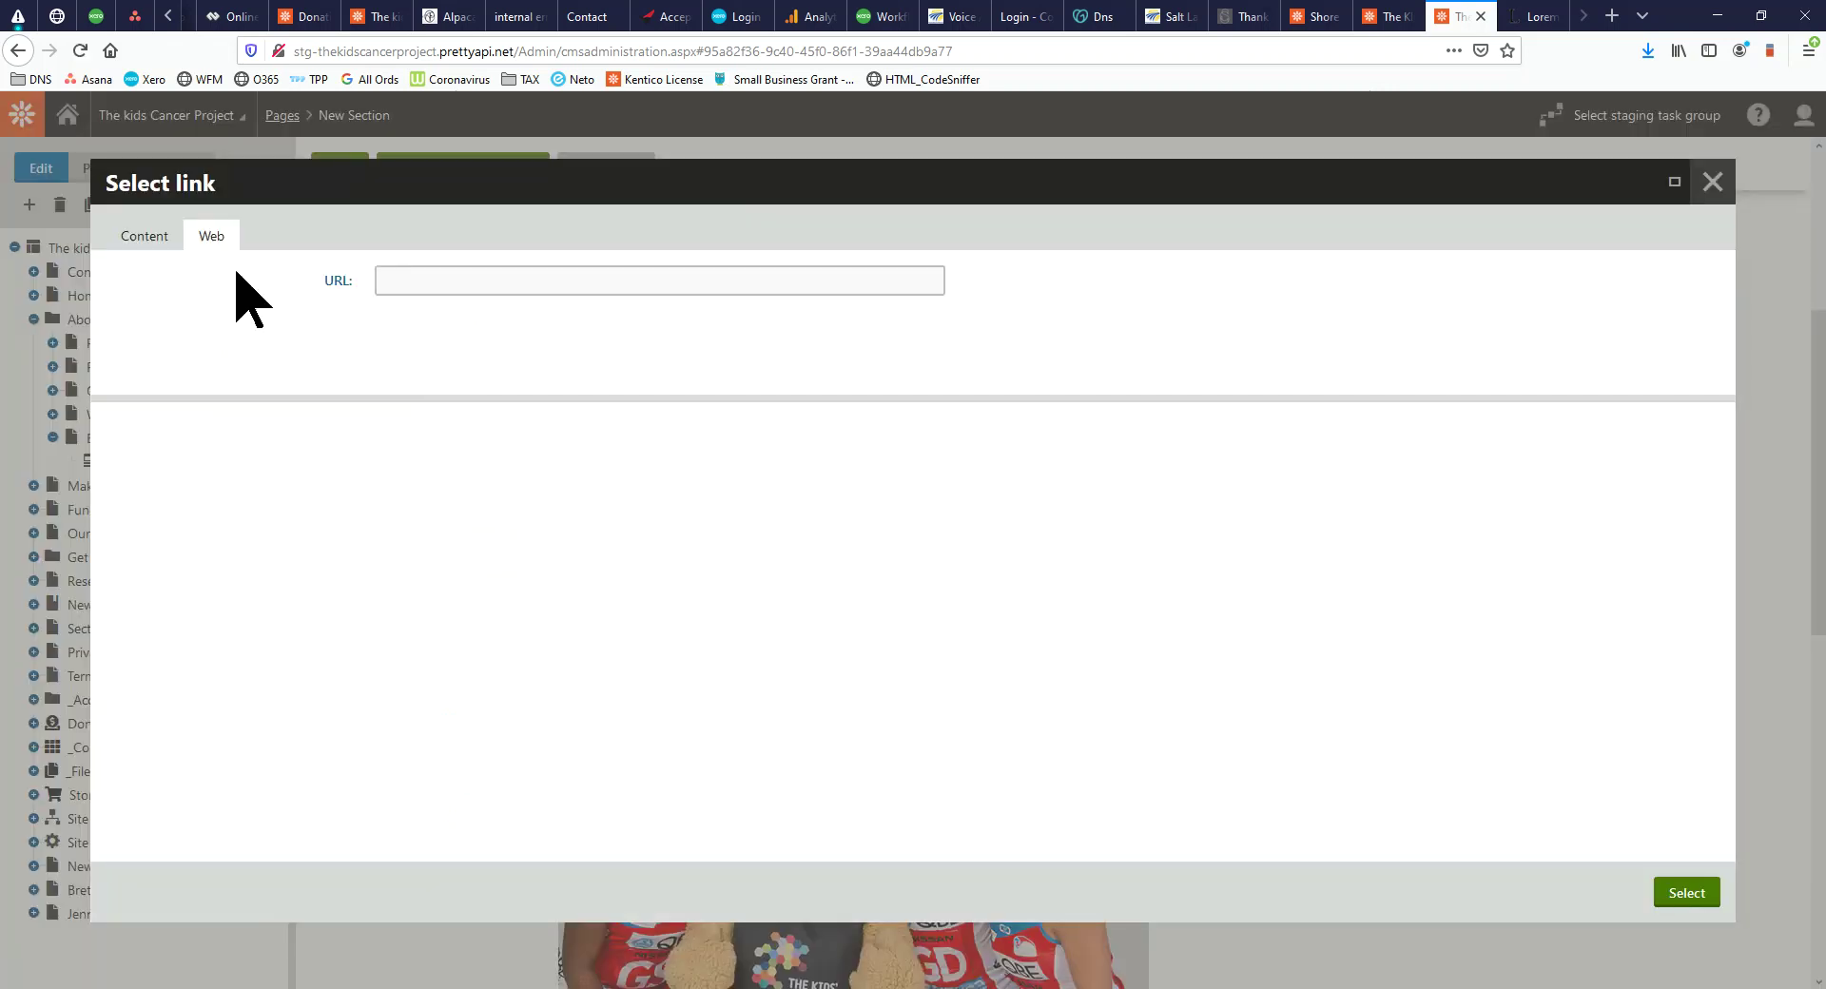
{"action": "left_click", "coordinate": [152, 240]}
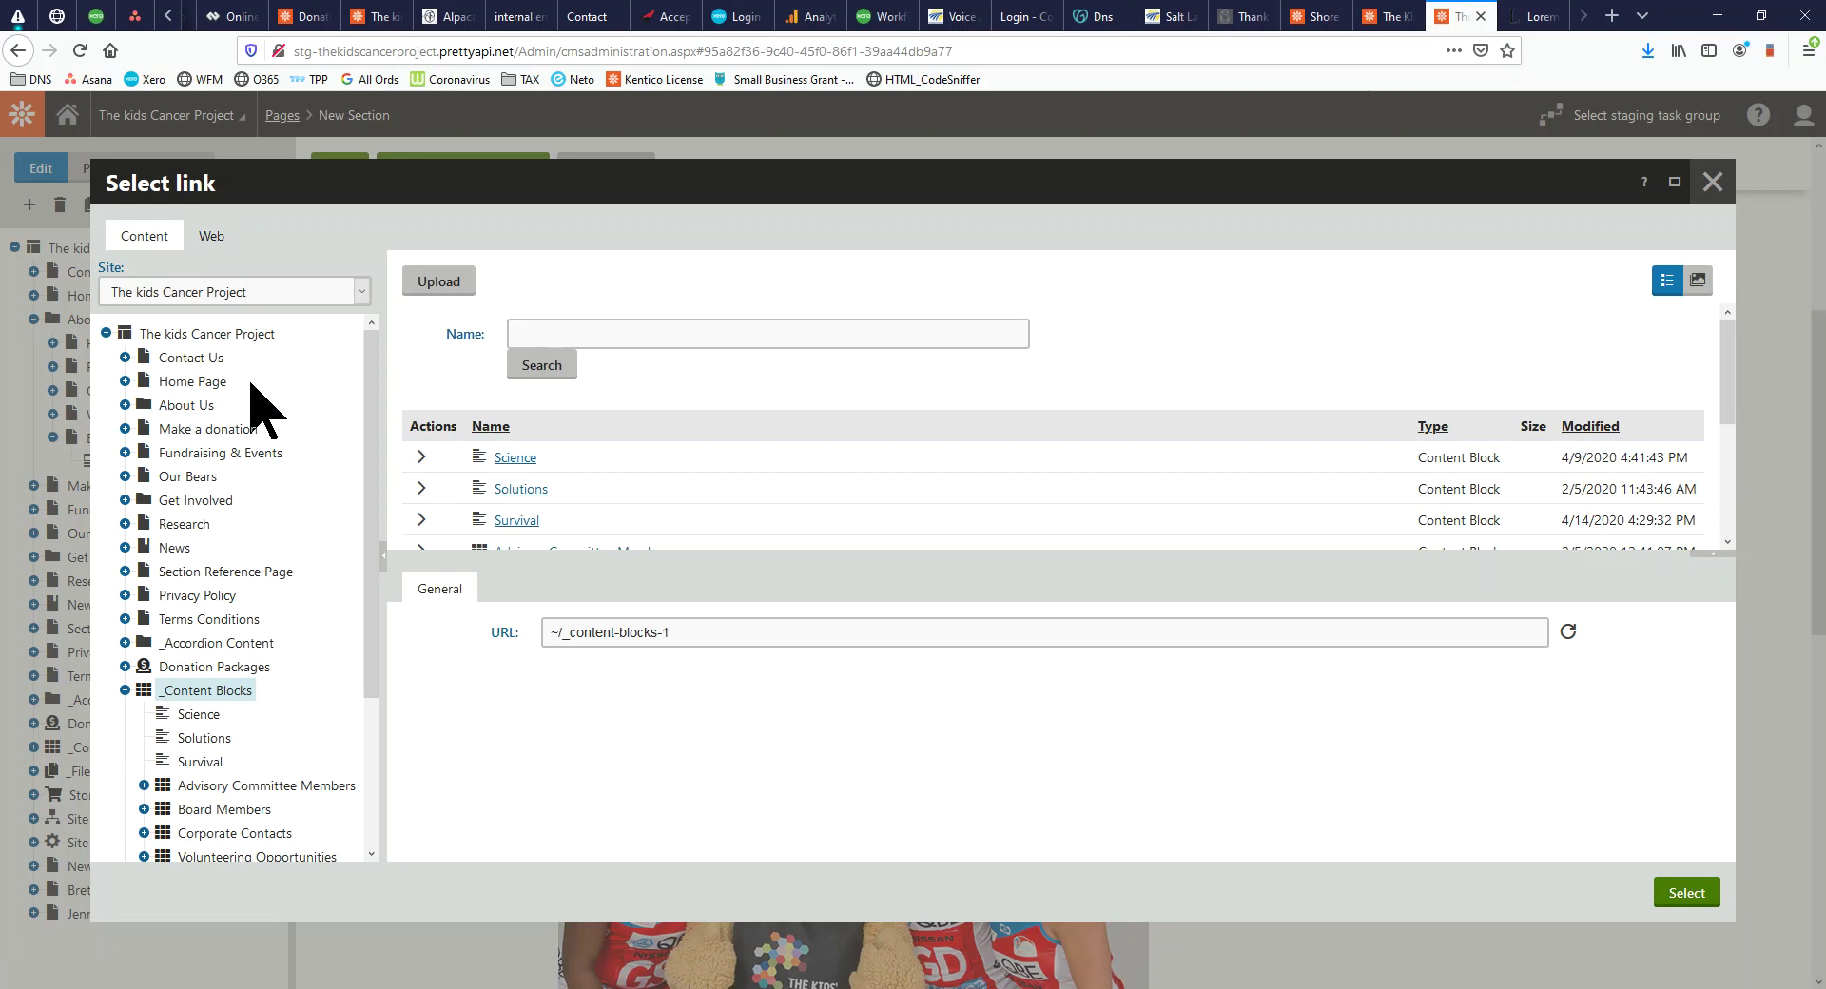
{"action": "left_click", "coordinate": [124, 405]}
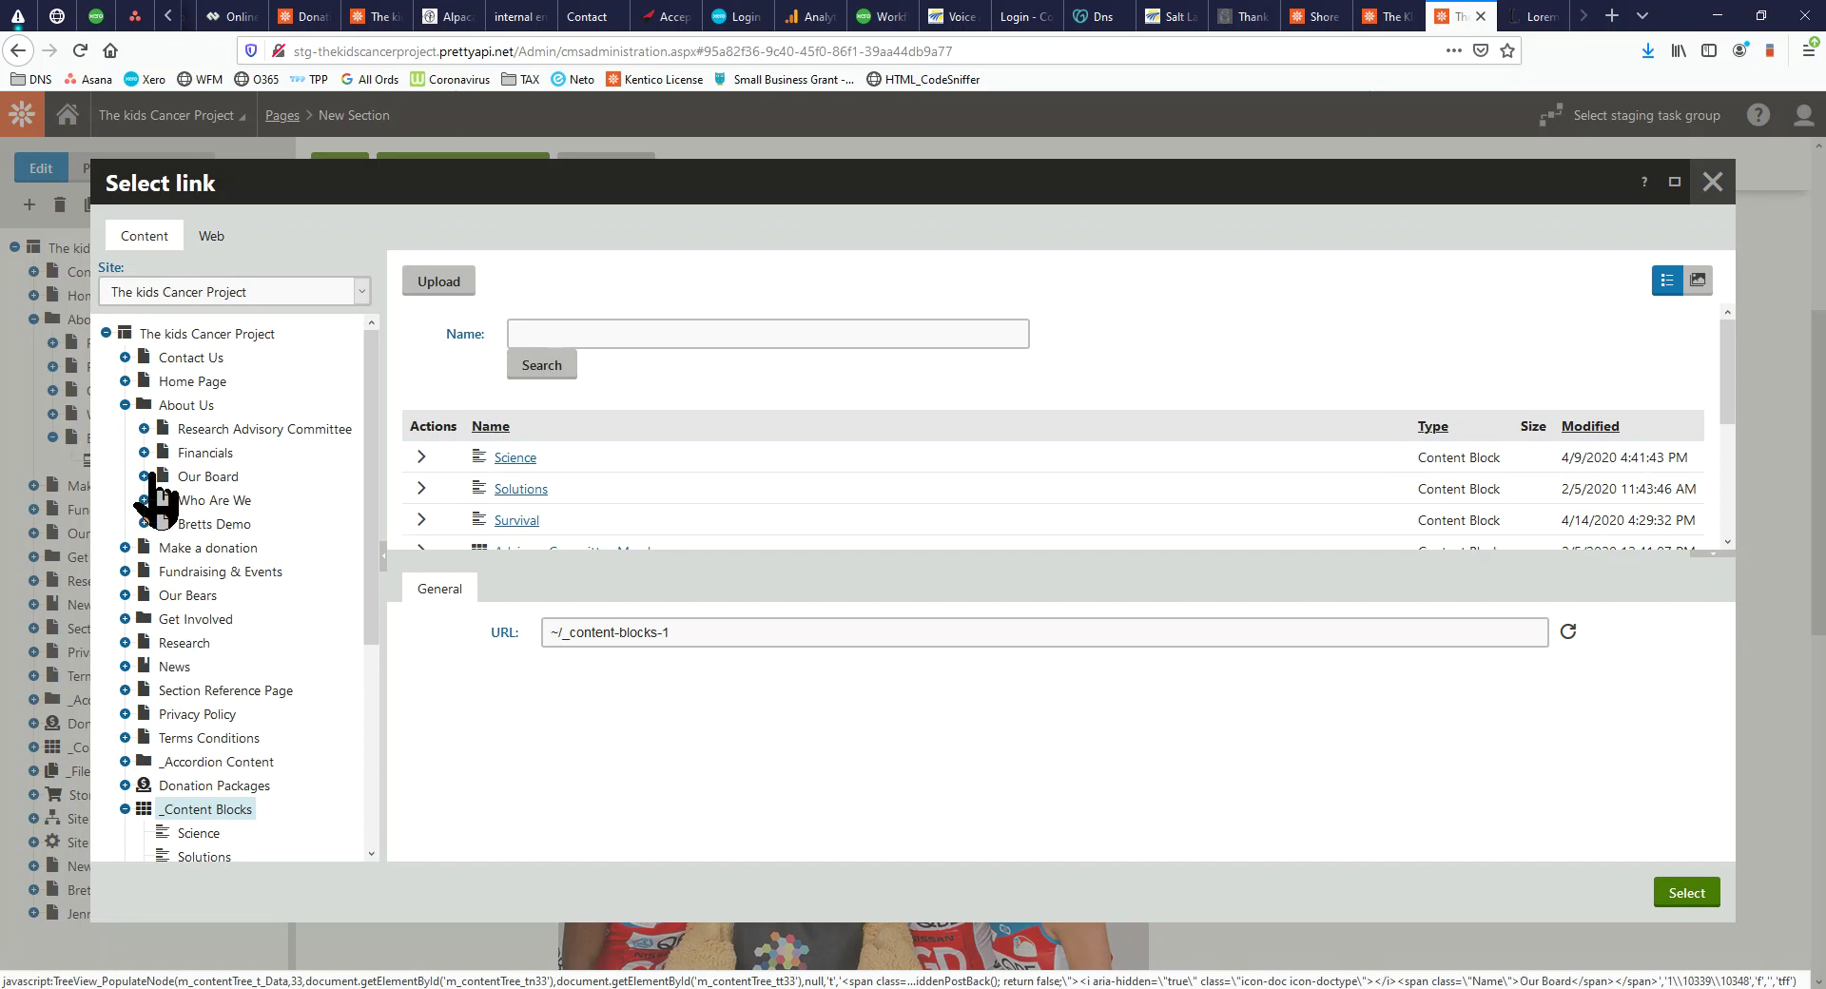
{"action": "left_click", "coordinate": [208, 477]}
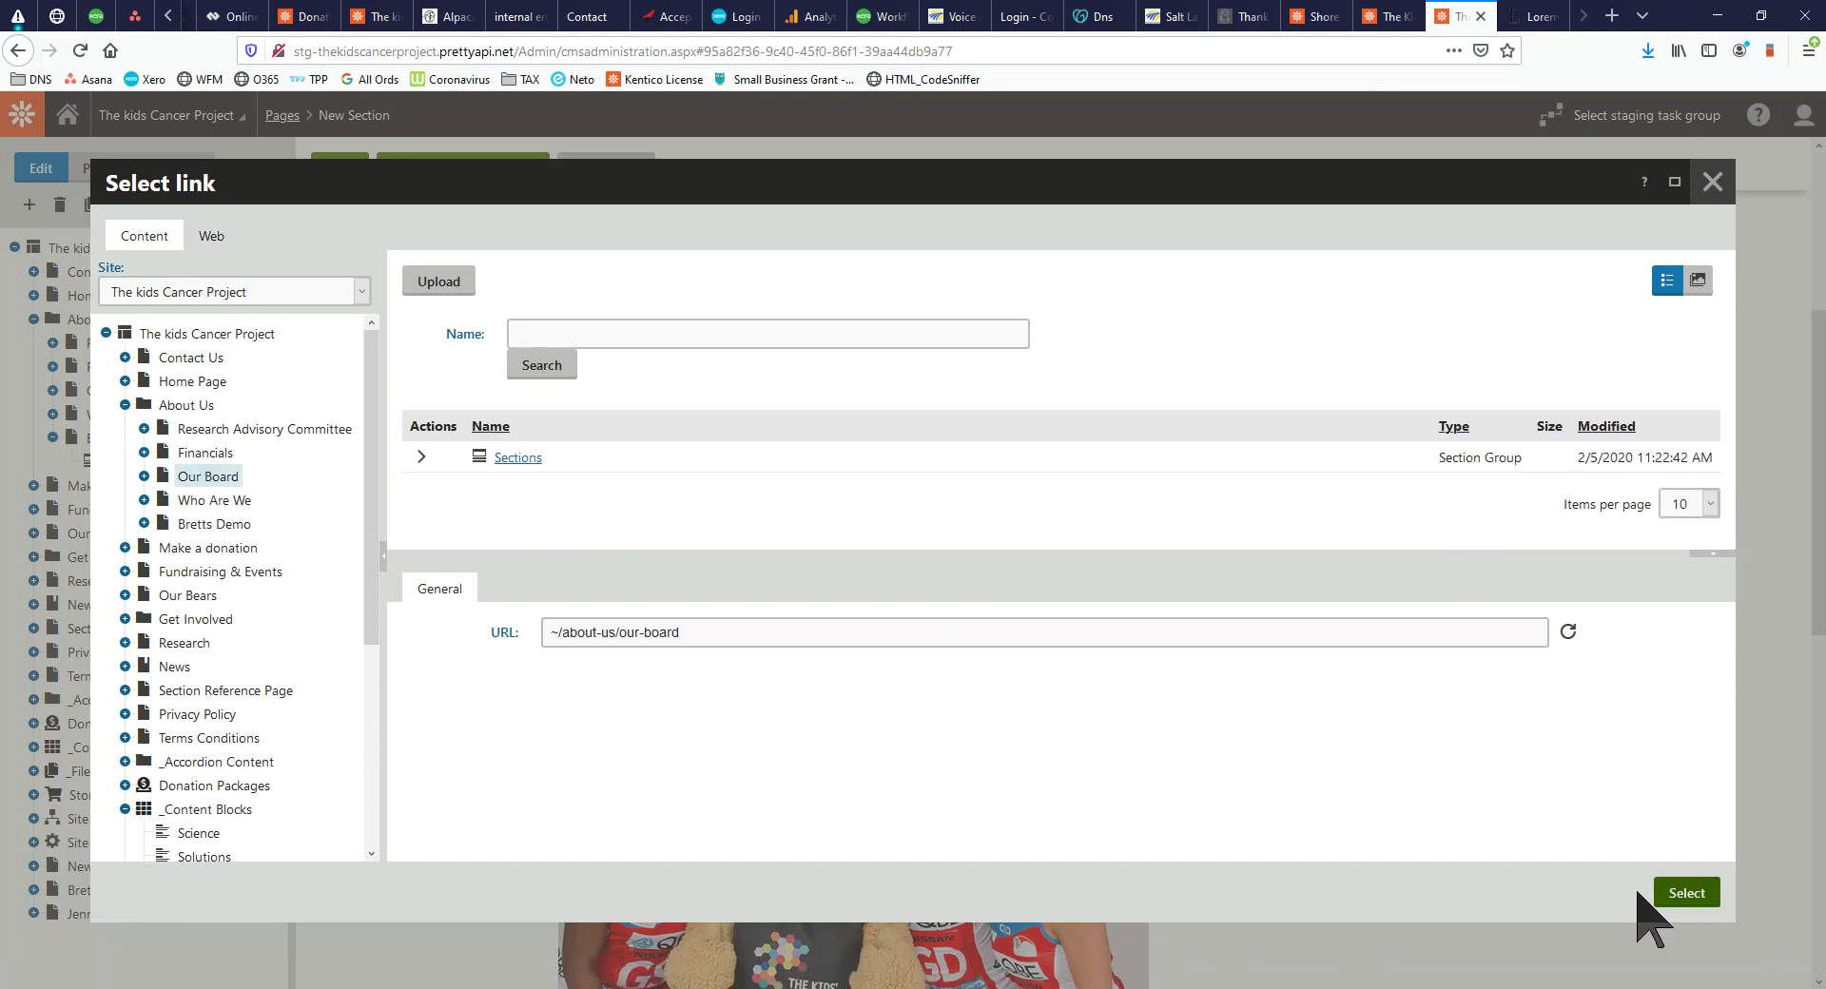
{"action": "left_click", "coordinate": [1682, 892]}
Enter read-more text 'Read more about our board' and try saving, which fails without a Name
{"action": "left_click", "coordinate": [608, 592]}
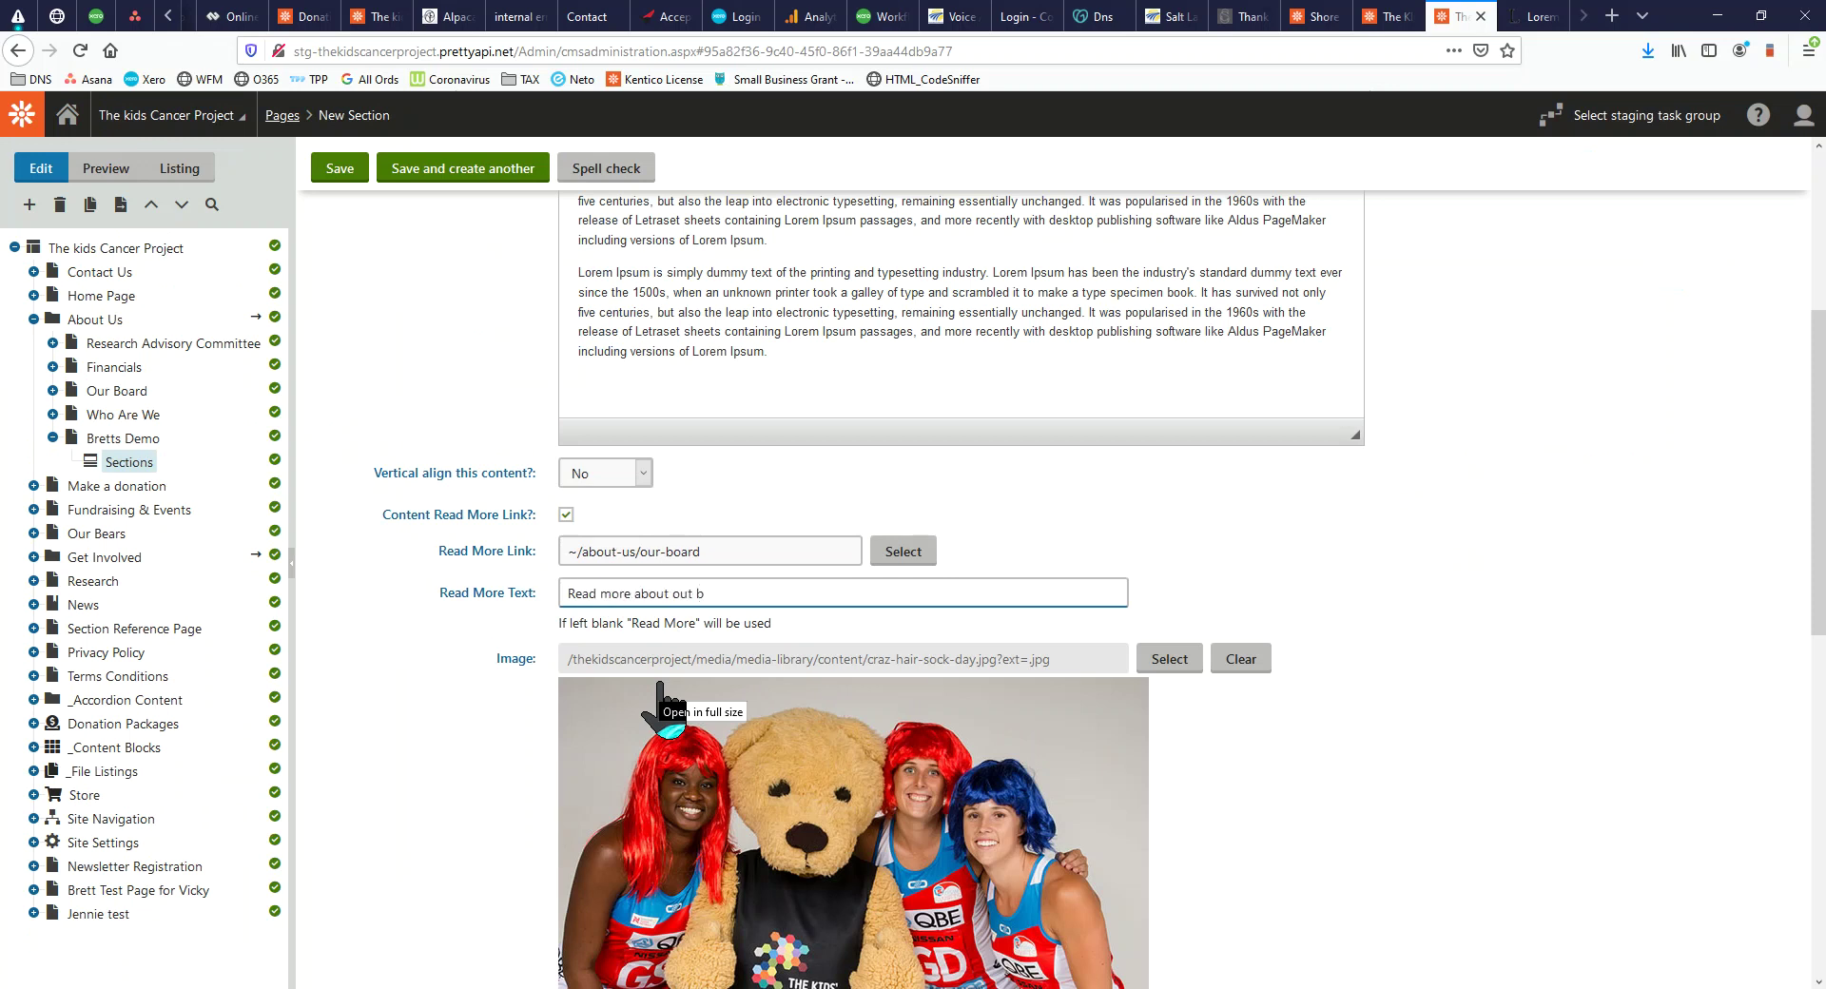
{"action": "type", "text": "Read more about our board"}
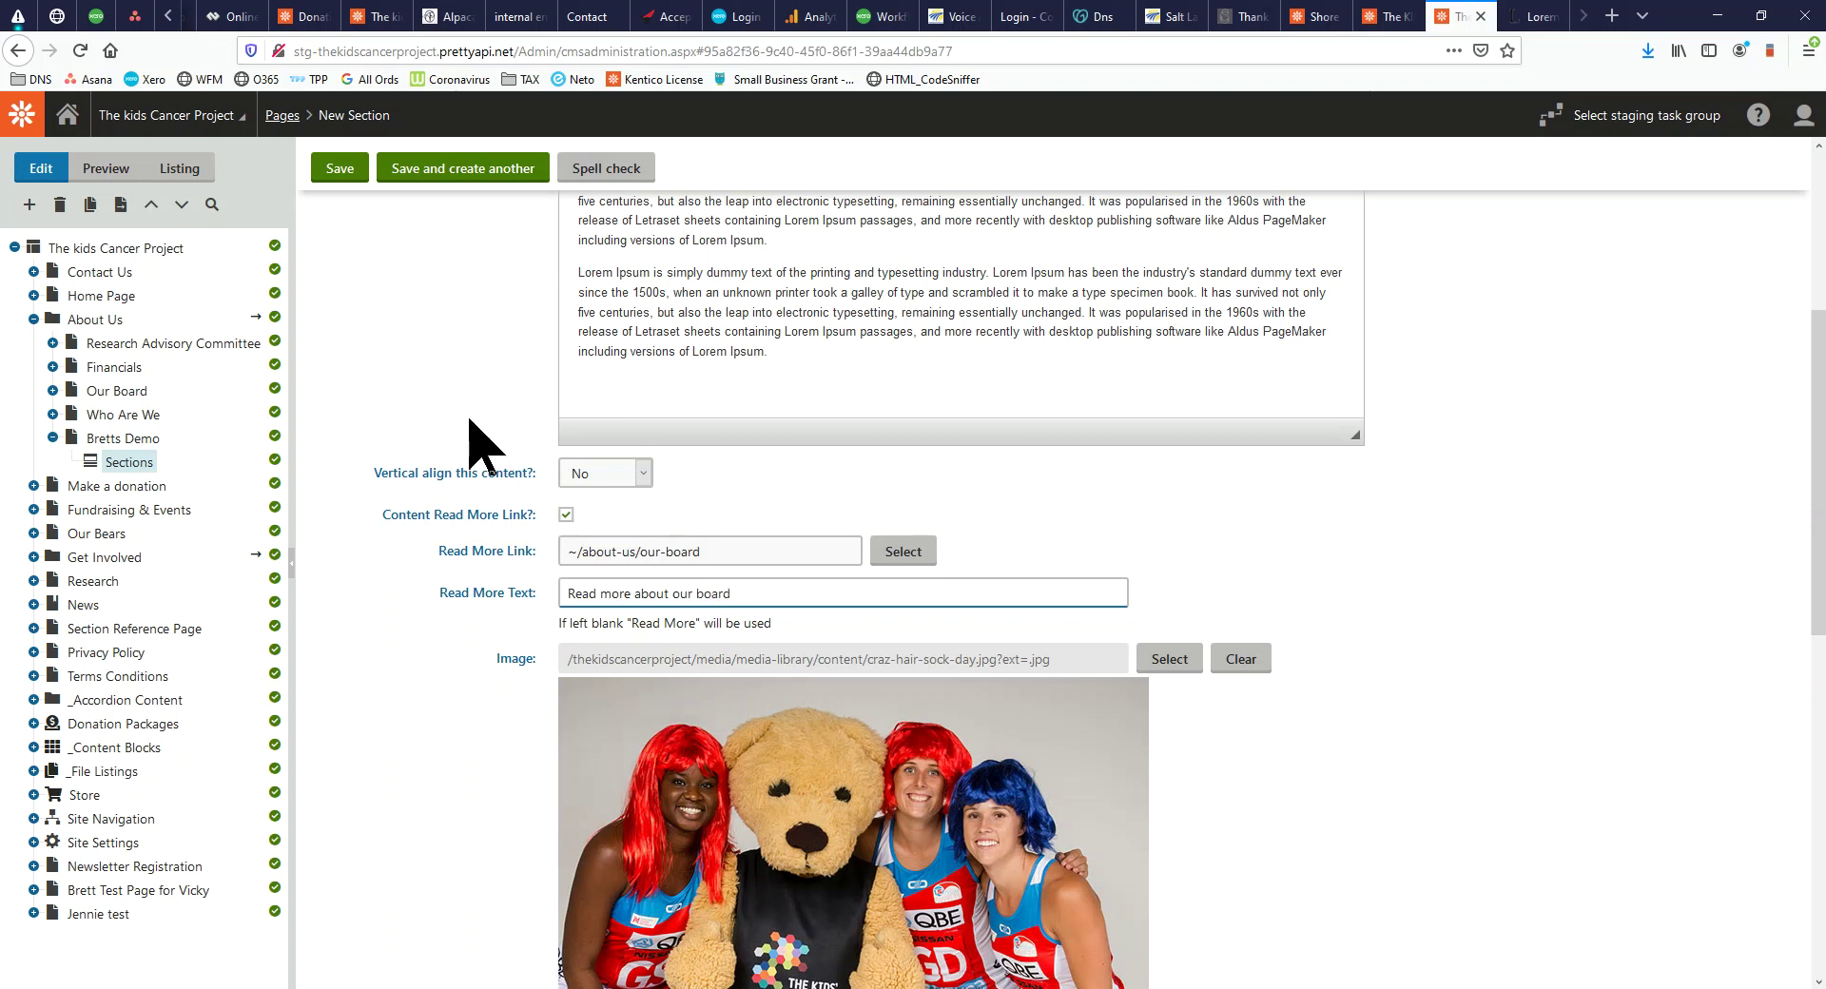
{"action": "left_click", "coordinate": [339, 173]}
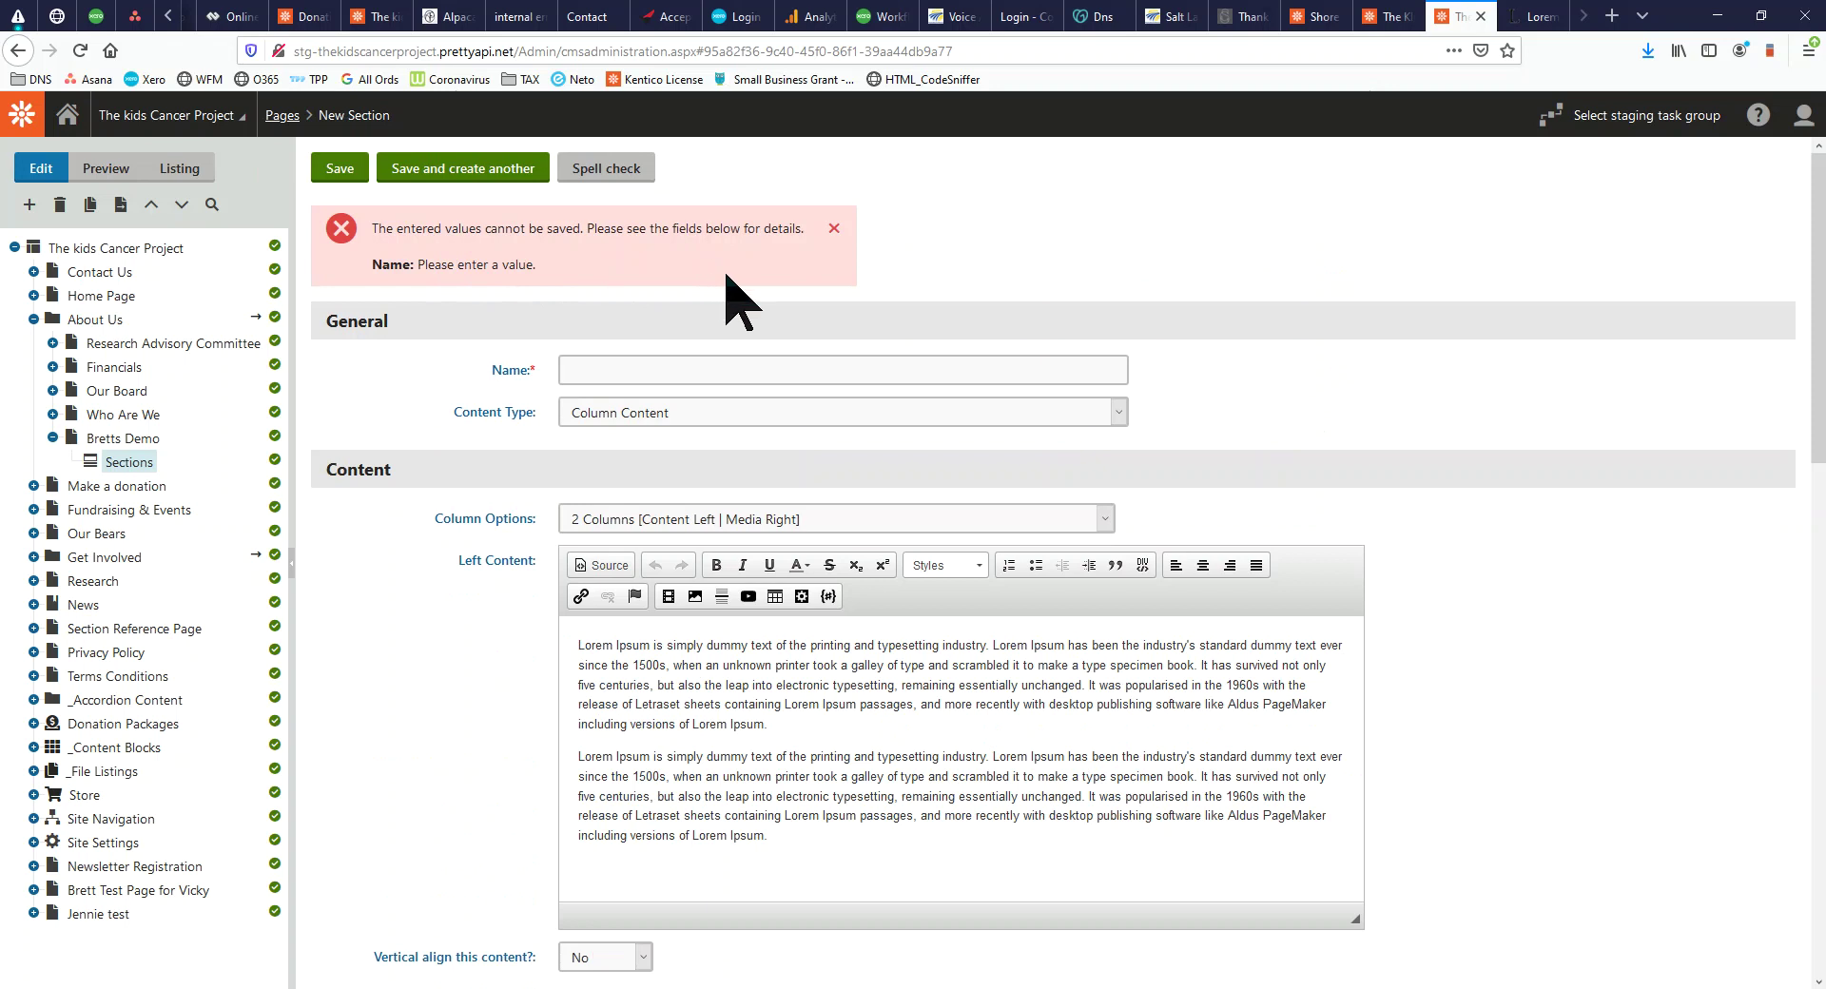
Link the section's image to the Who Are We page (~/about-us/who-are-we)
{"action": "scroll", "coordinate": [899, 549], "scroll_direction": "down", "scroll_amount": 3}
{"action": "scroll", "coordinate": [820, 658], "scroll_direction": "down", "scroll_amount": 7}
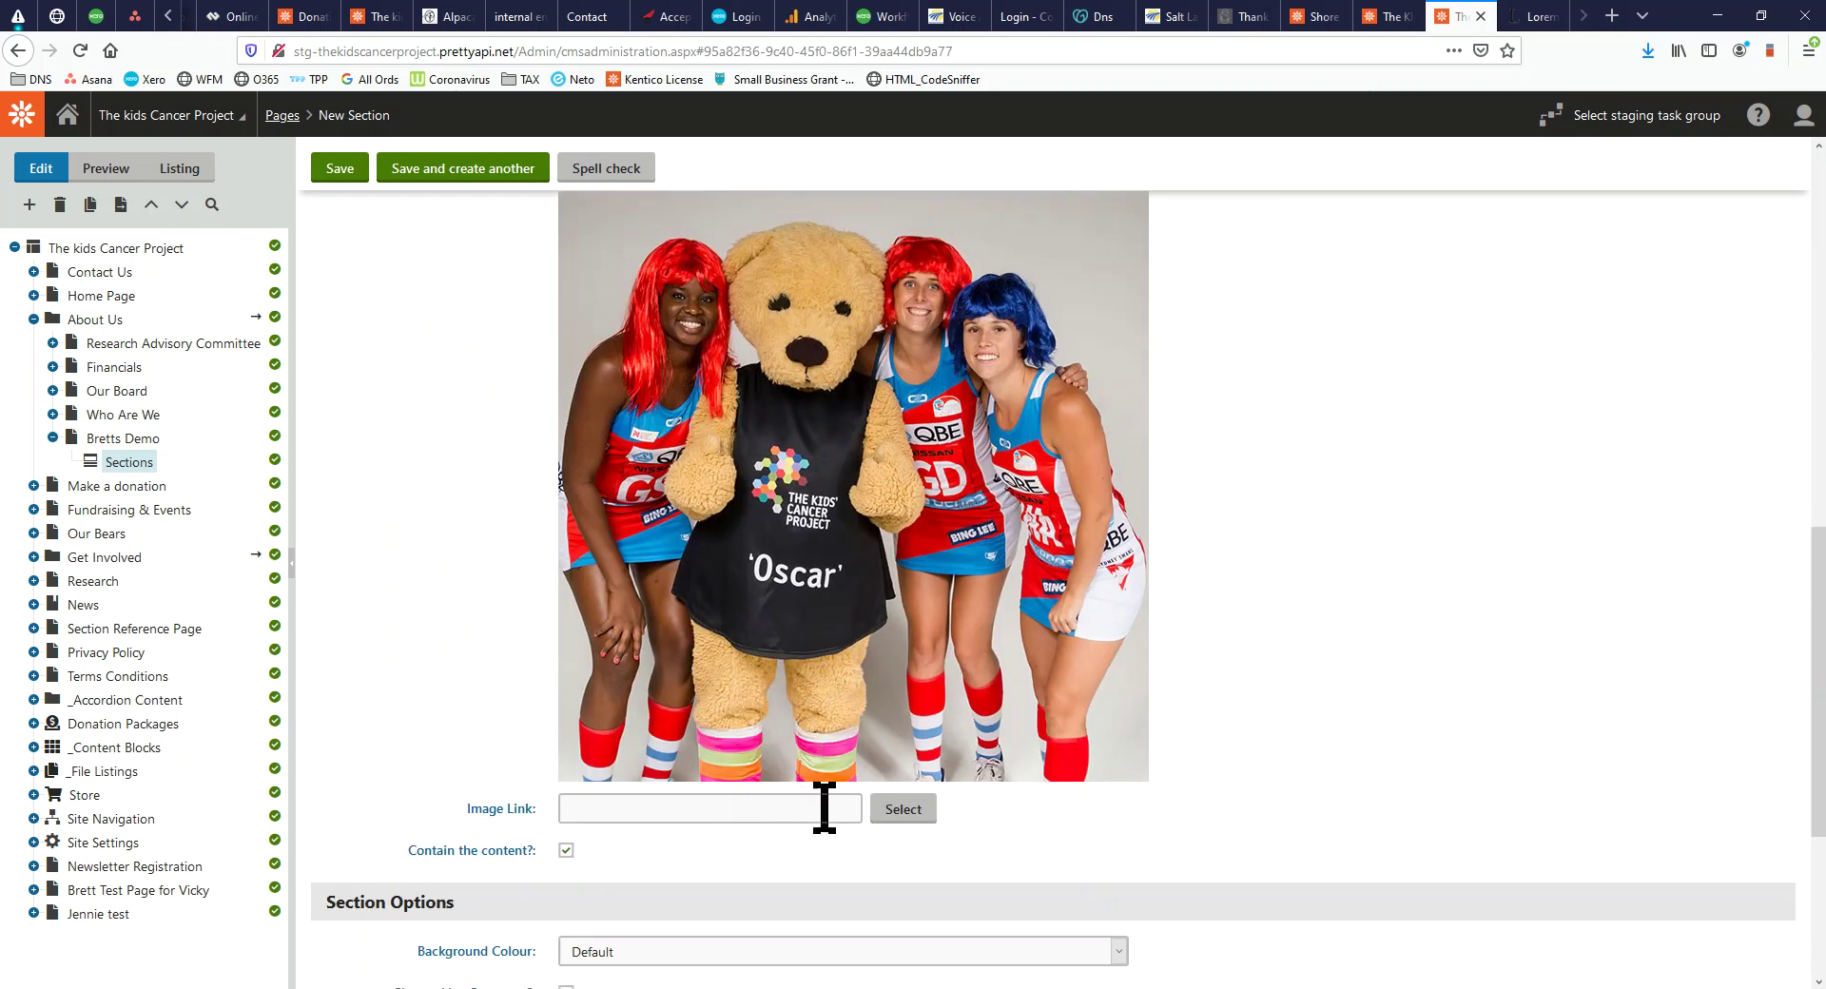
{"action": "left_click", "coordinate": [899, 811]}
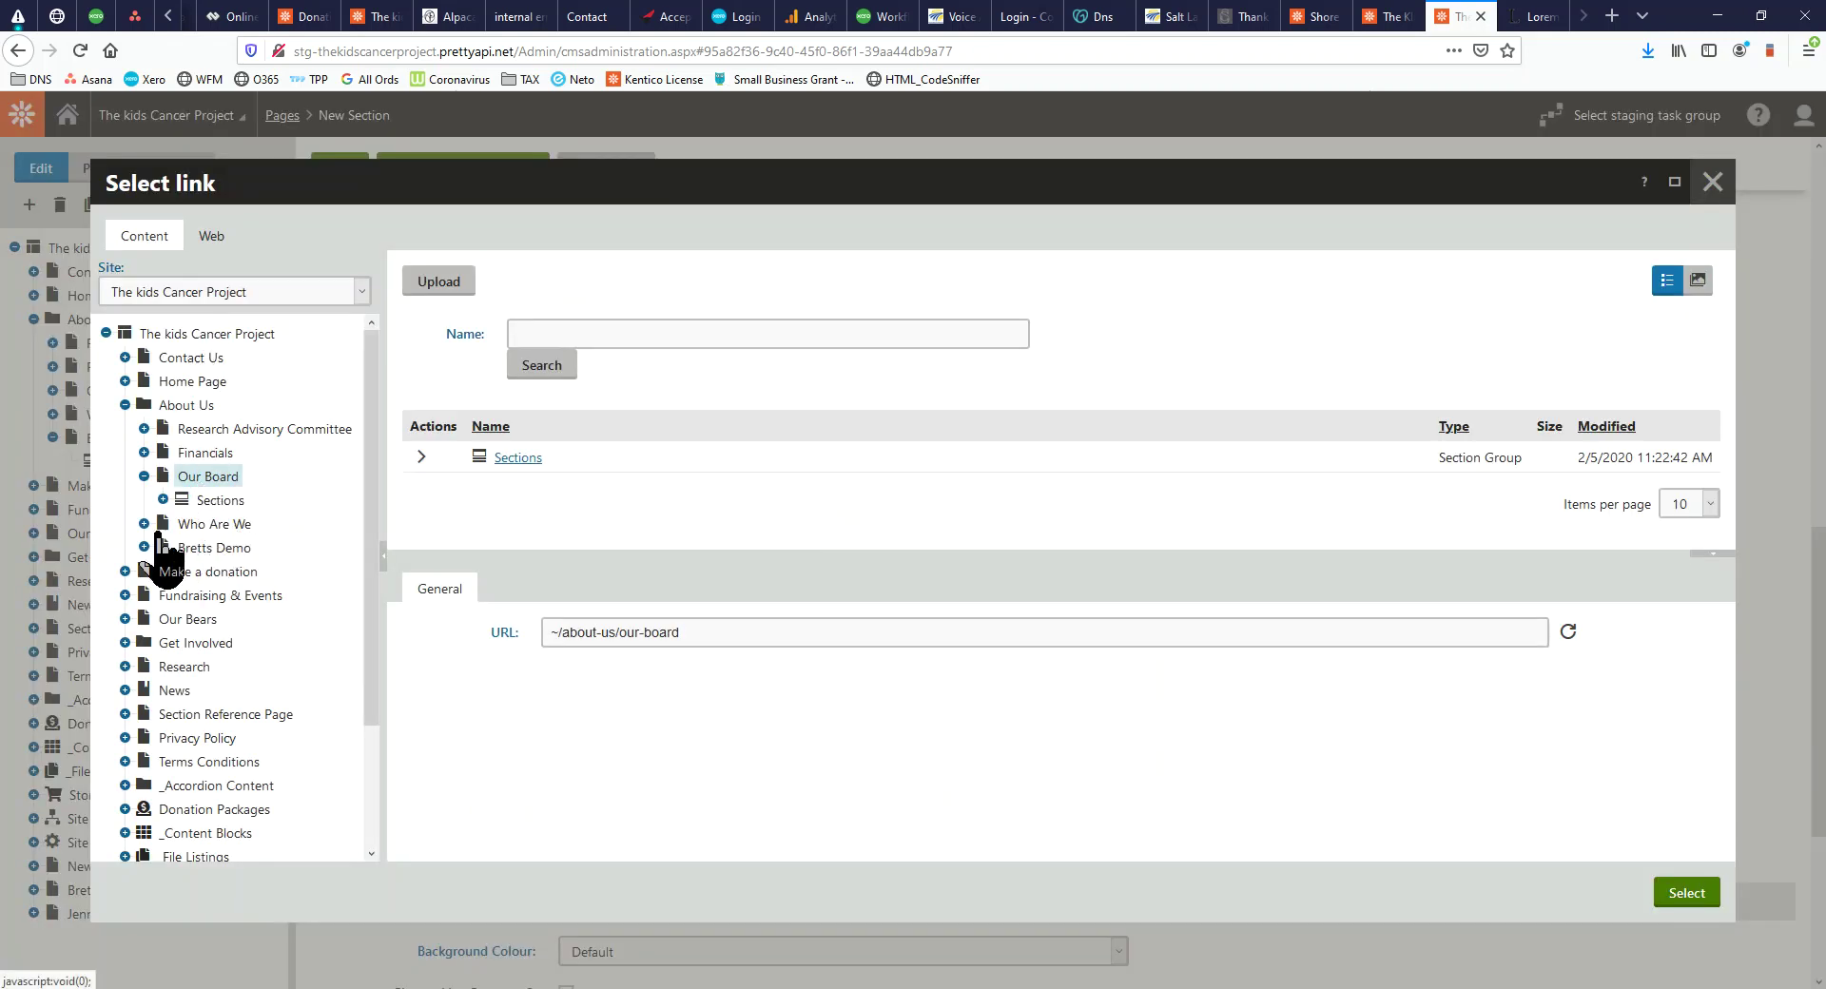
{"action": "left_click", "coordinate": [202, 526]}
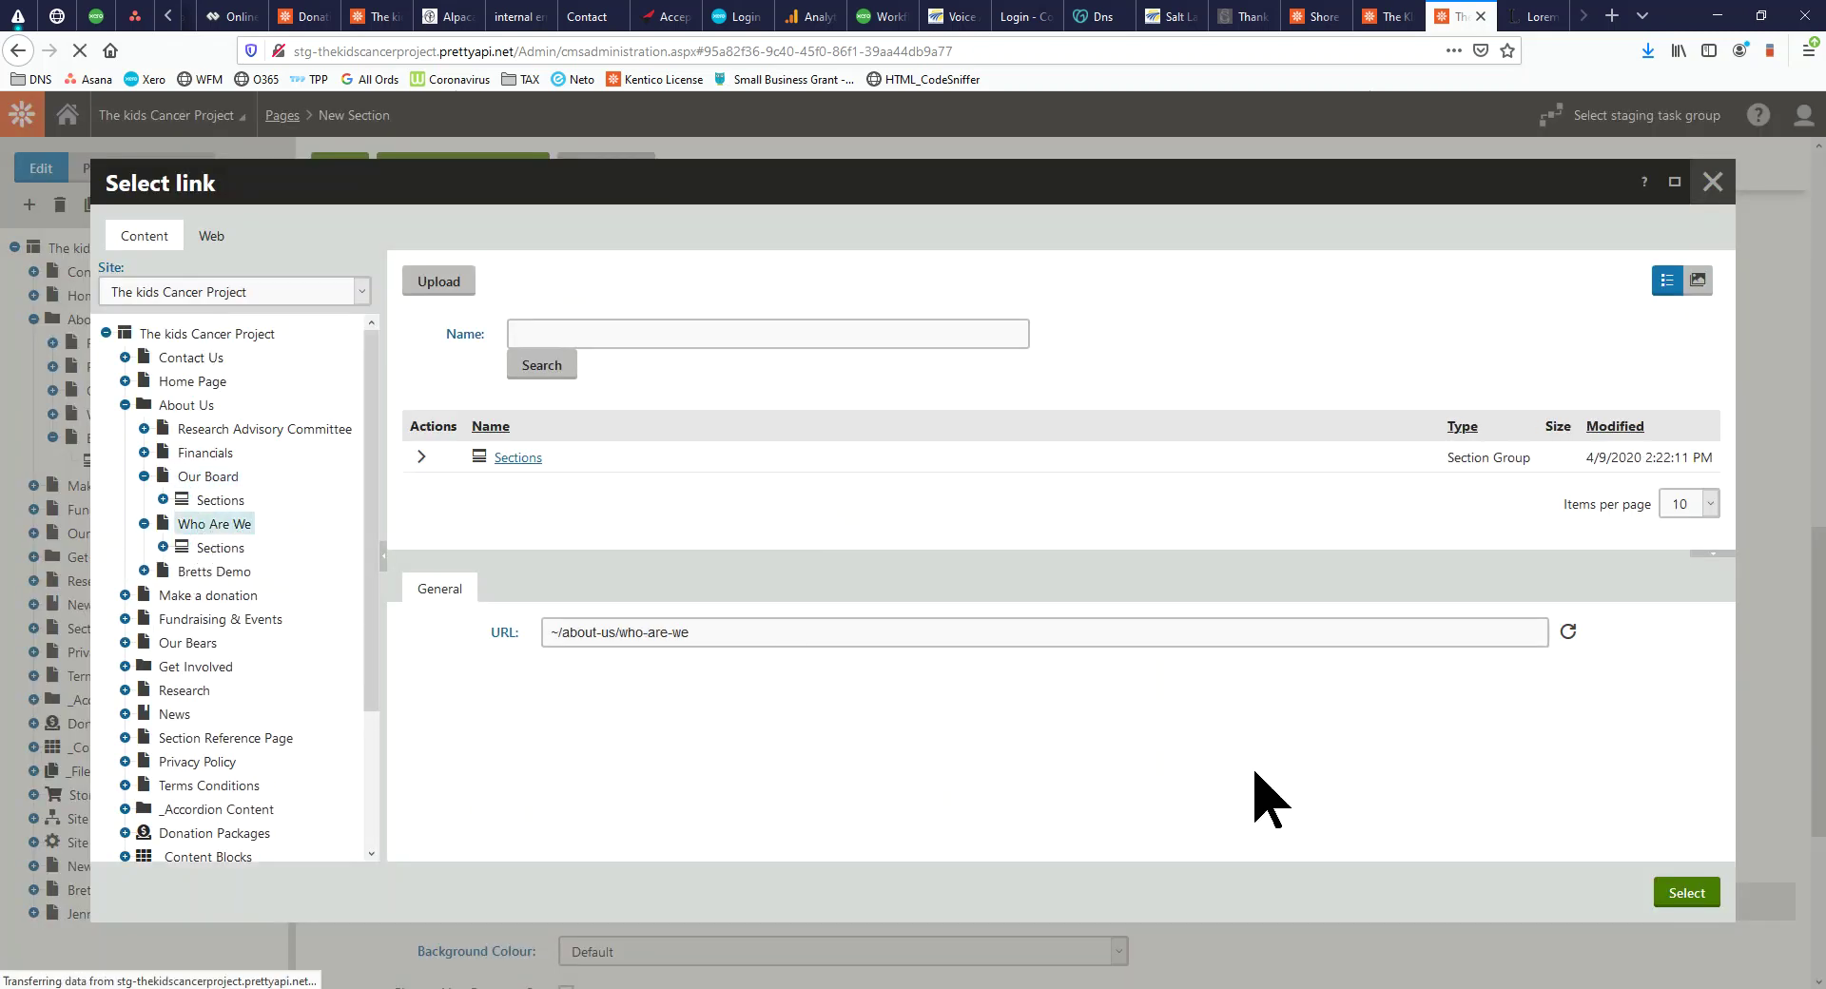
{"action": "left_click", "coordinate": [1686, 895]}
Name the section 'Main Content', save it, and view it on the live Bretts Demo page
{"action": "scroll", "coordinate": [861, 751], "scroll_direction": "down", "scroll_amount": 3}
{"action": "scroll", "coordinate": [850, 761], "scroll_direction": "up", "scroll_amount": 8}
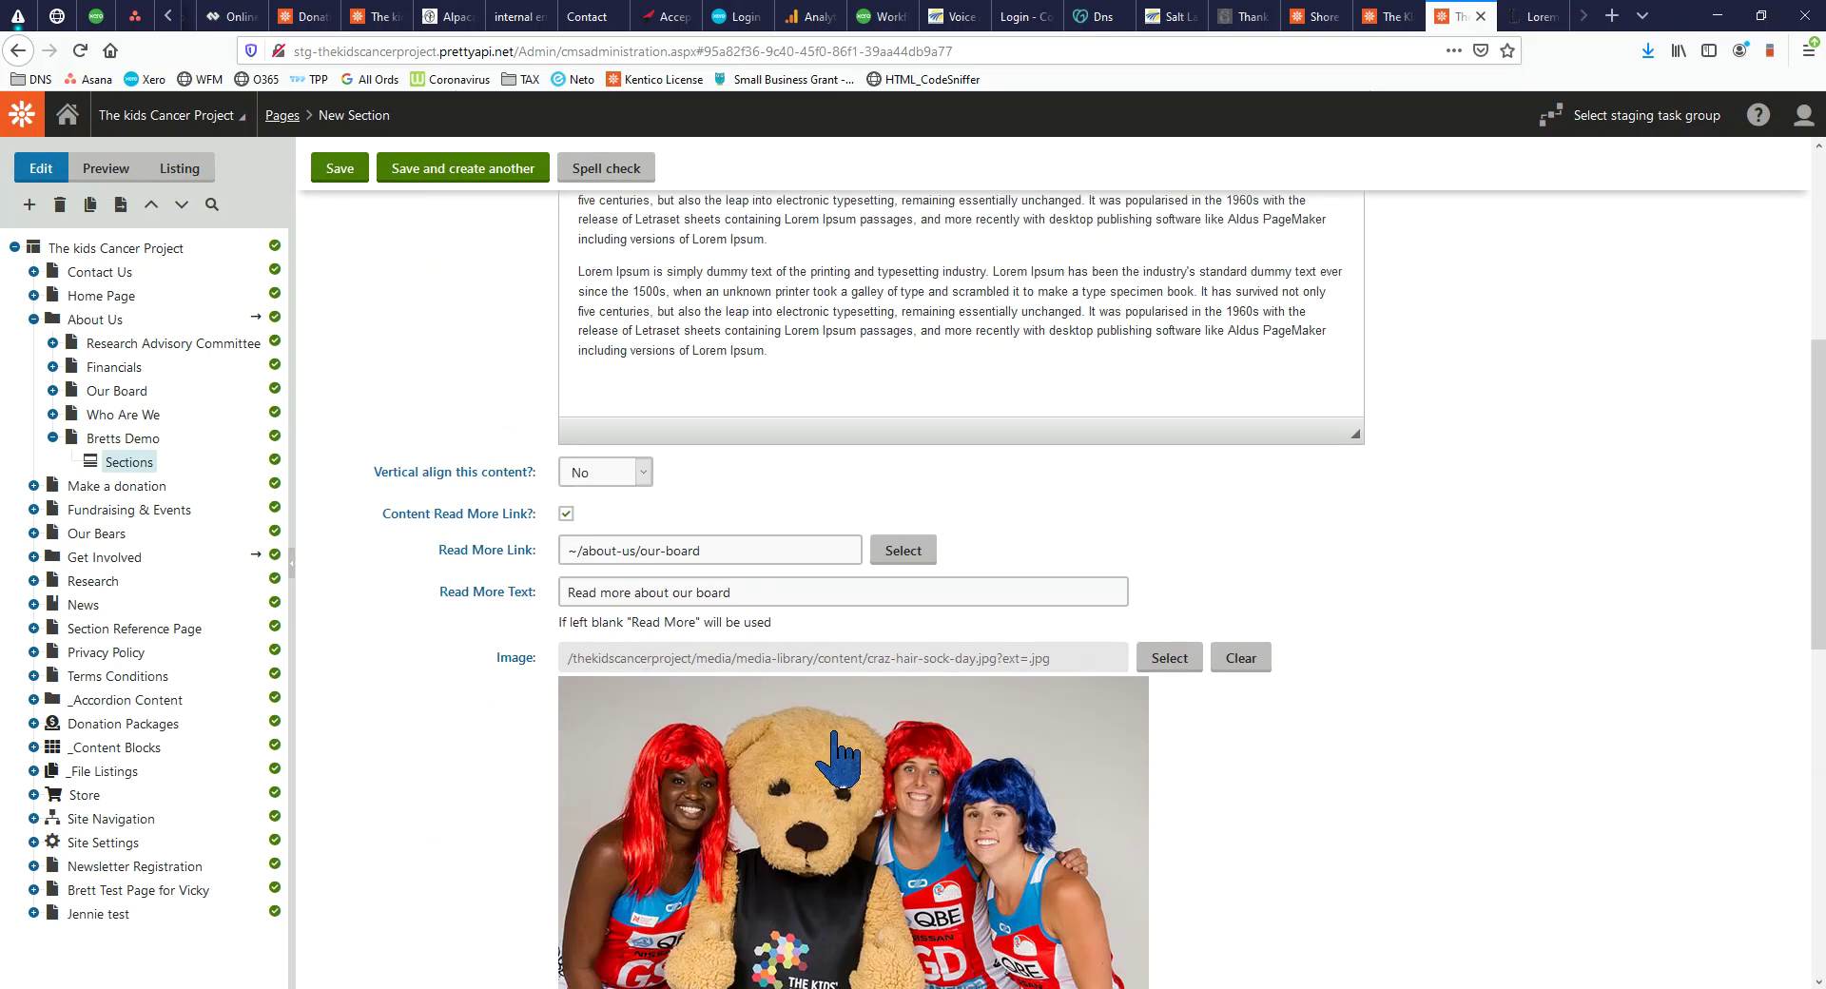
{"action": "scroll", "coordinate": [837, 761], "scroll_direction": "up", "scroll_amount": 4}
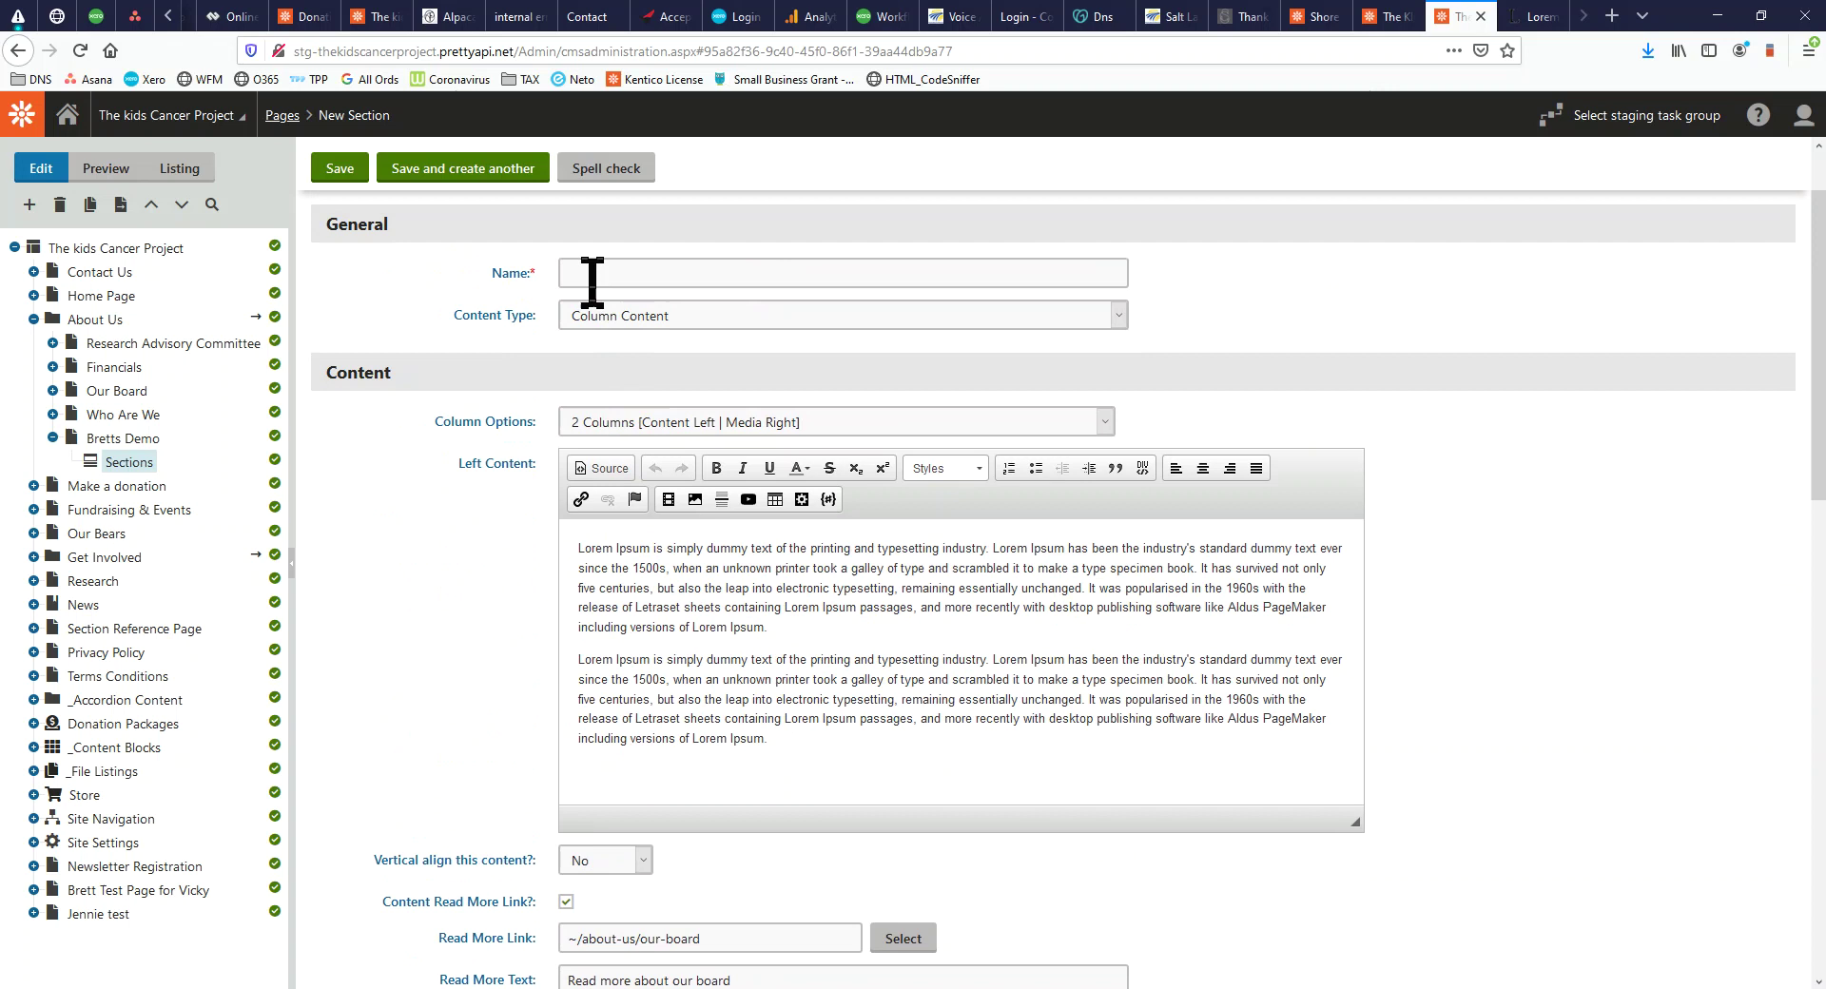
{"action": "left_click", "coordinate": [596, 278]}
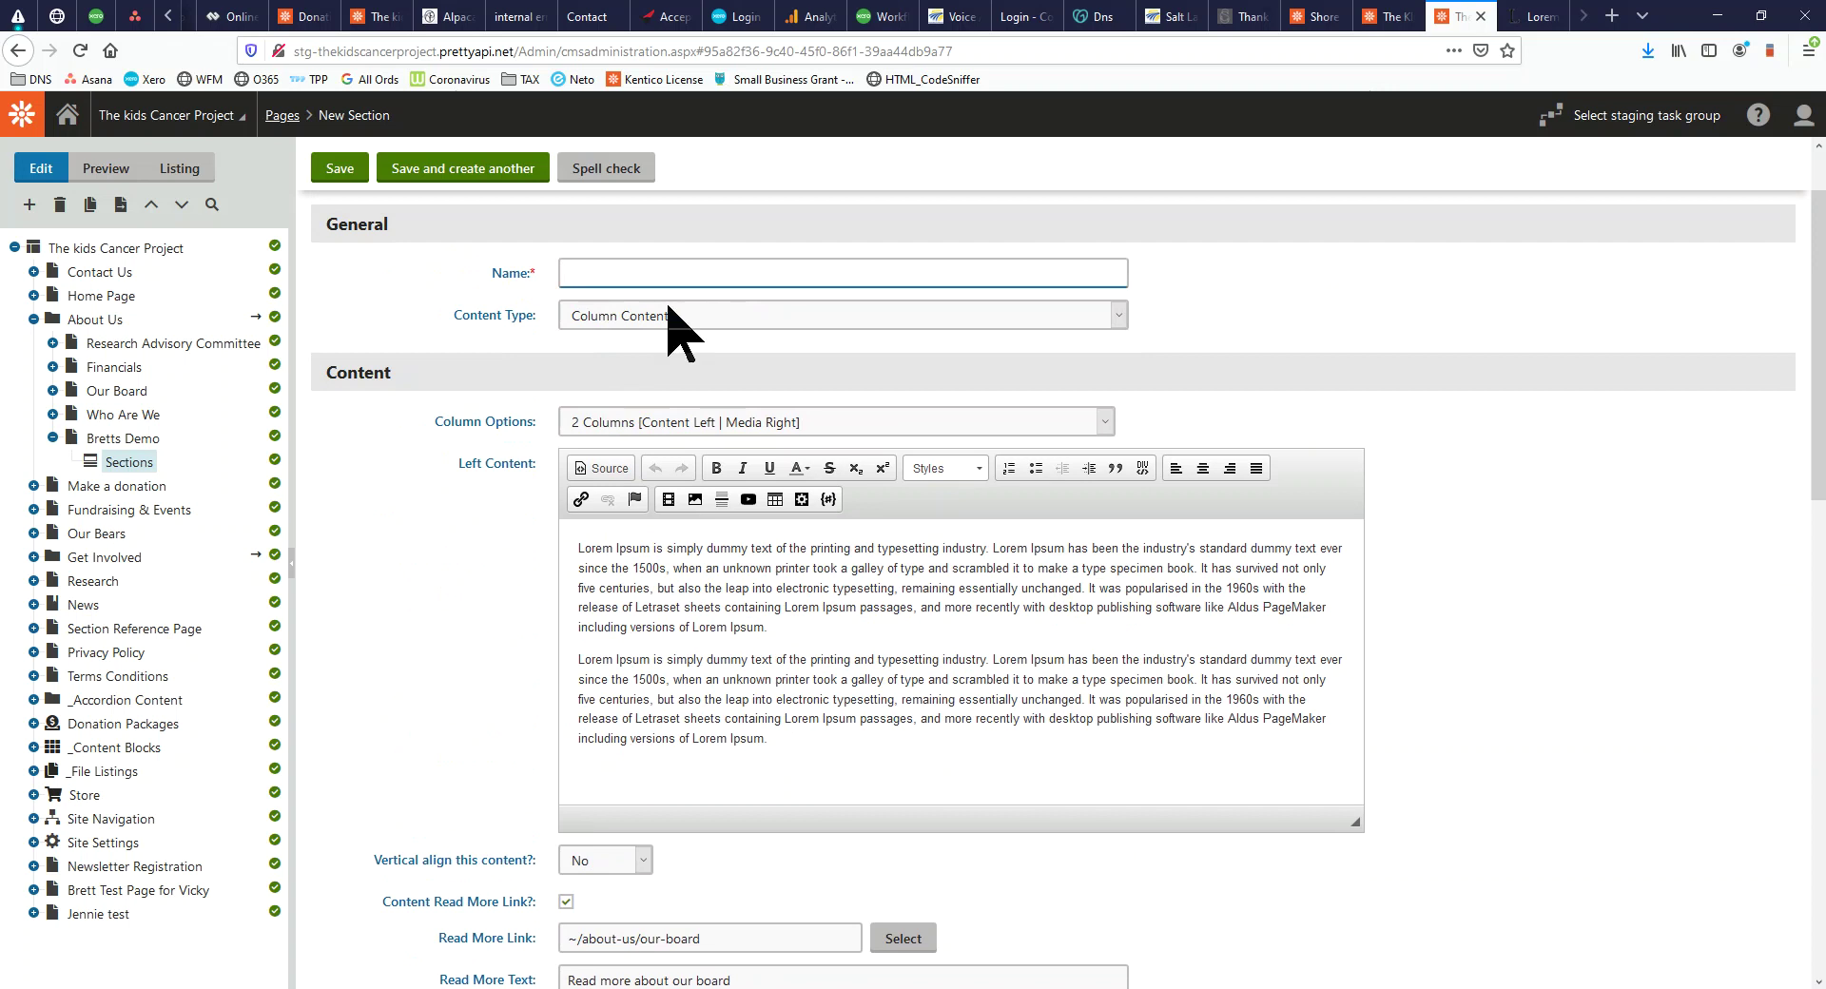
{"action": "type", "text": "Main Content"}
{"action": "left_click", "coordinate": [344, 172]}
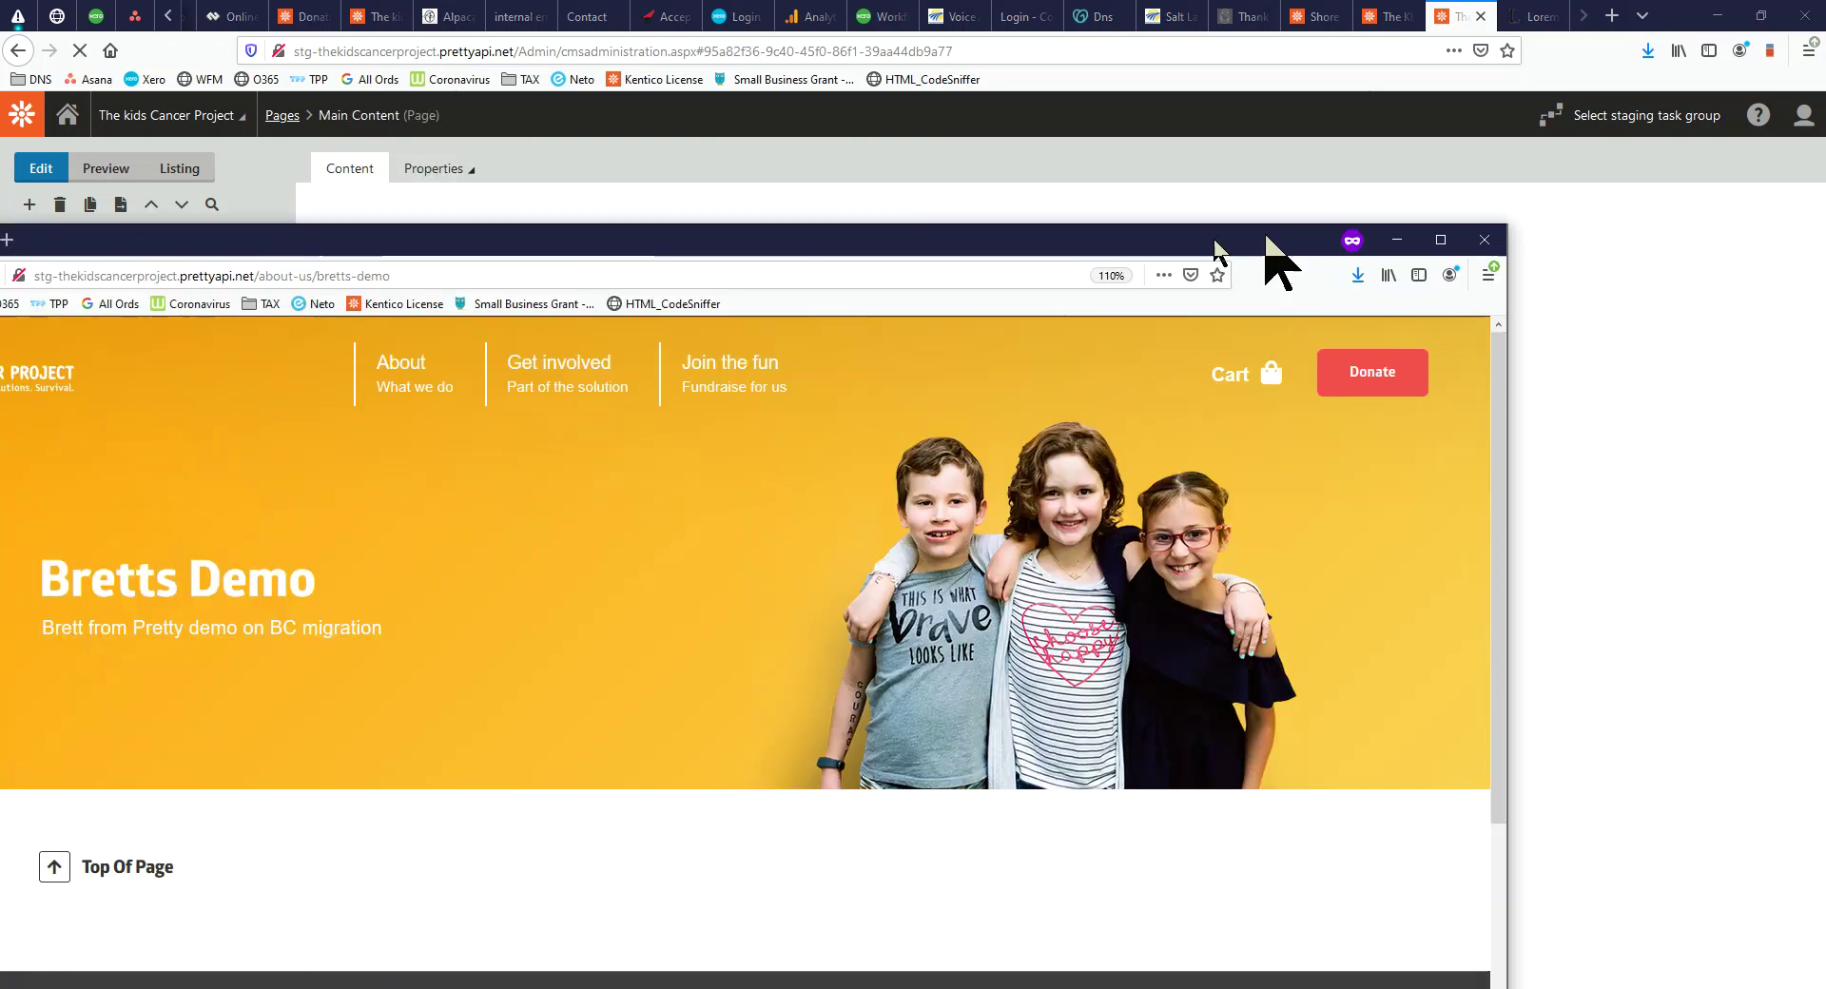
{"action": "double_click", "coordinate": [1275, 253]}
{"action": "left_click", "coordinate": [80, 49]}
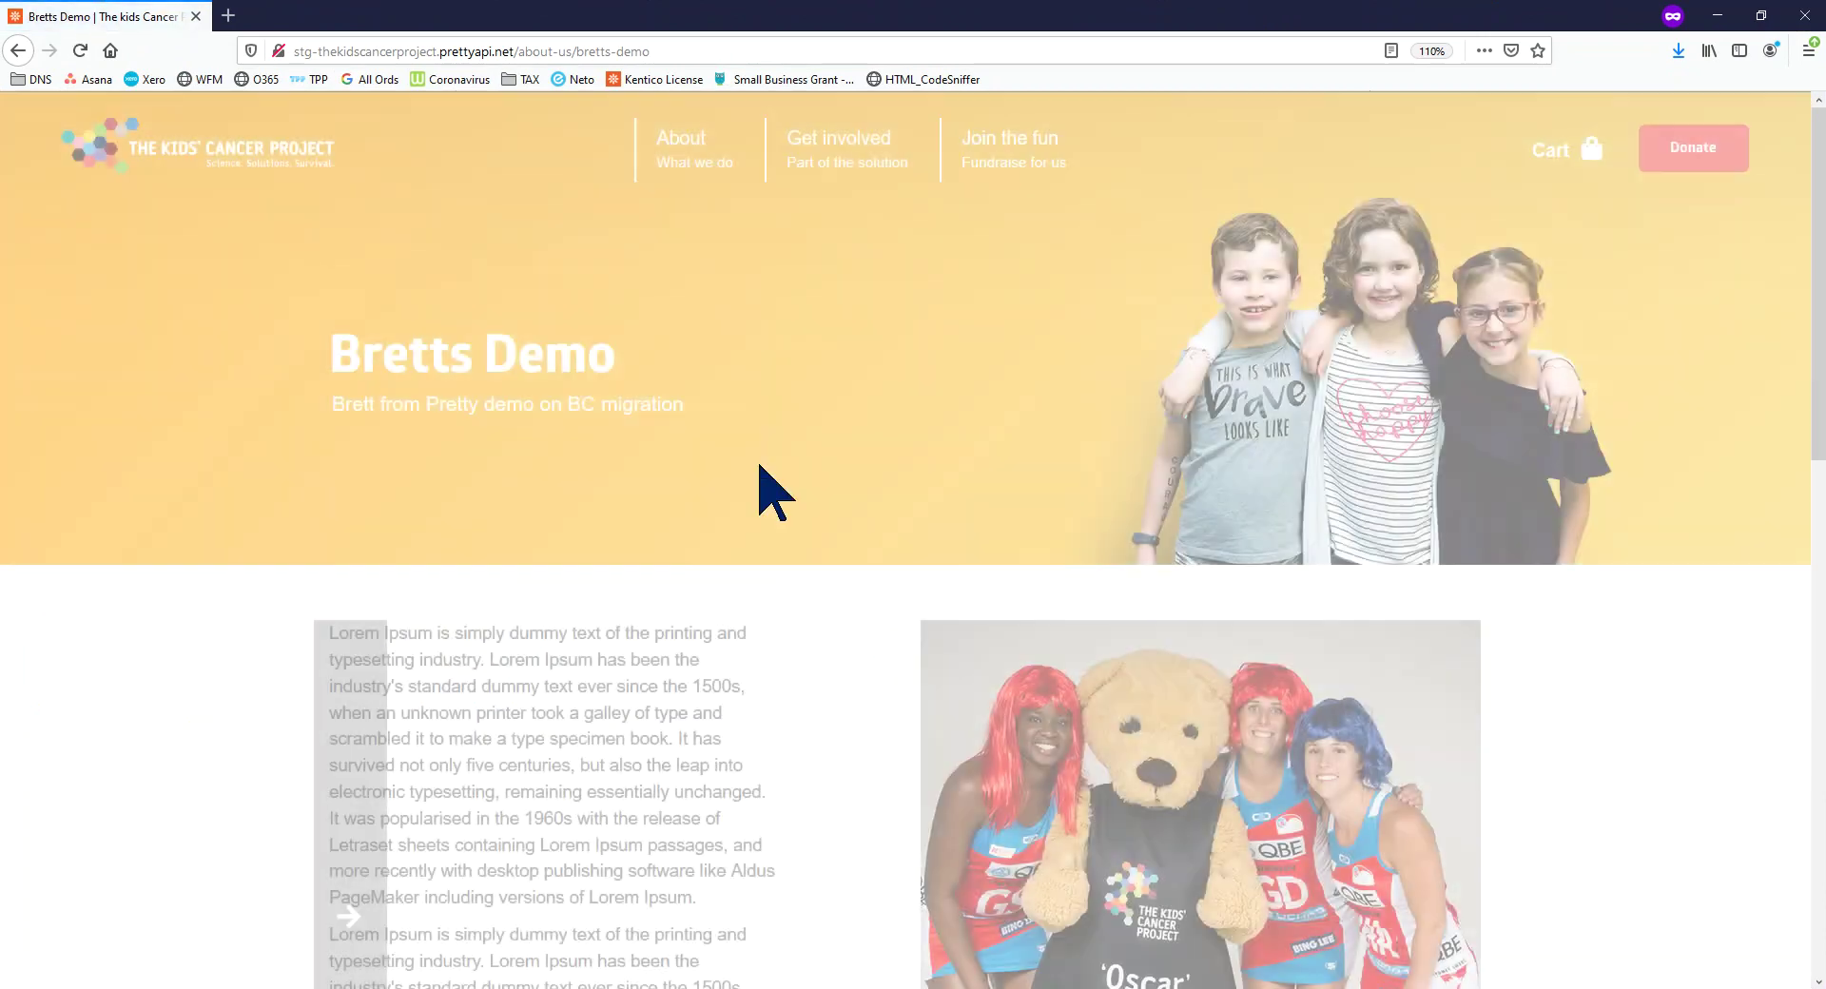
{"action": "scroll", "coordinate": [771, 476], "scroll_direction": "down", "scroll_amount": 5}
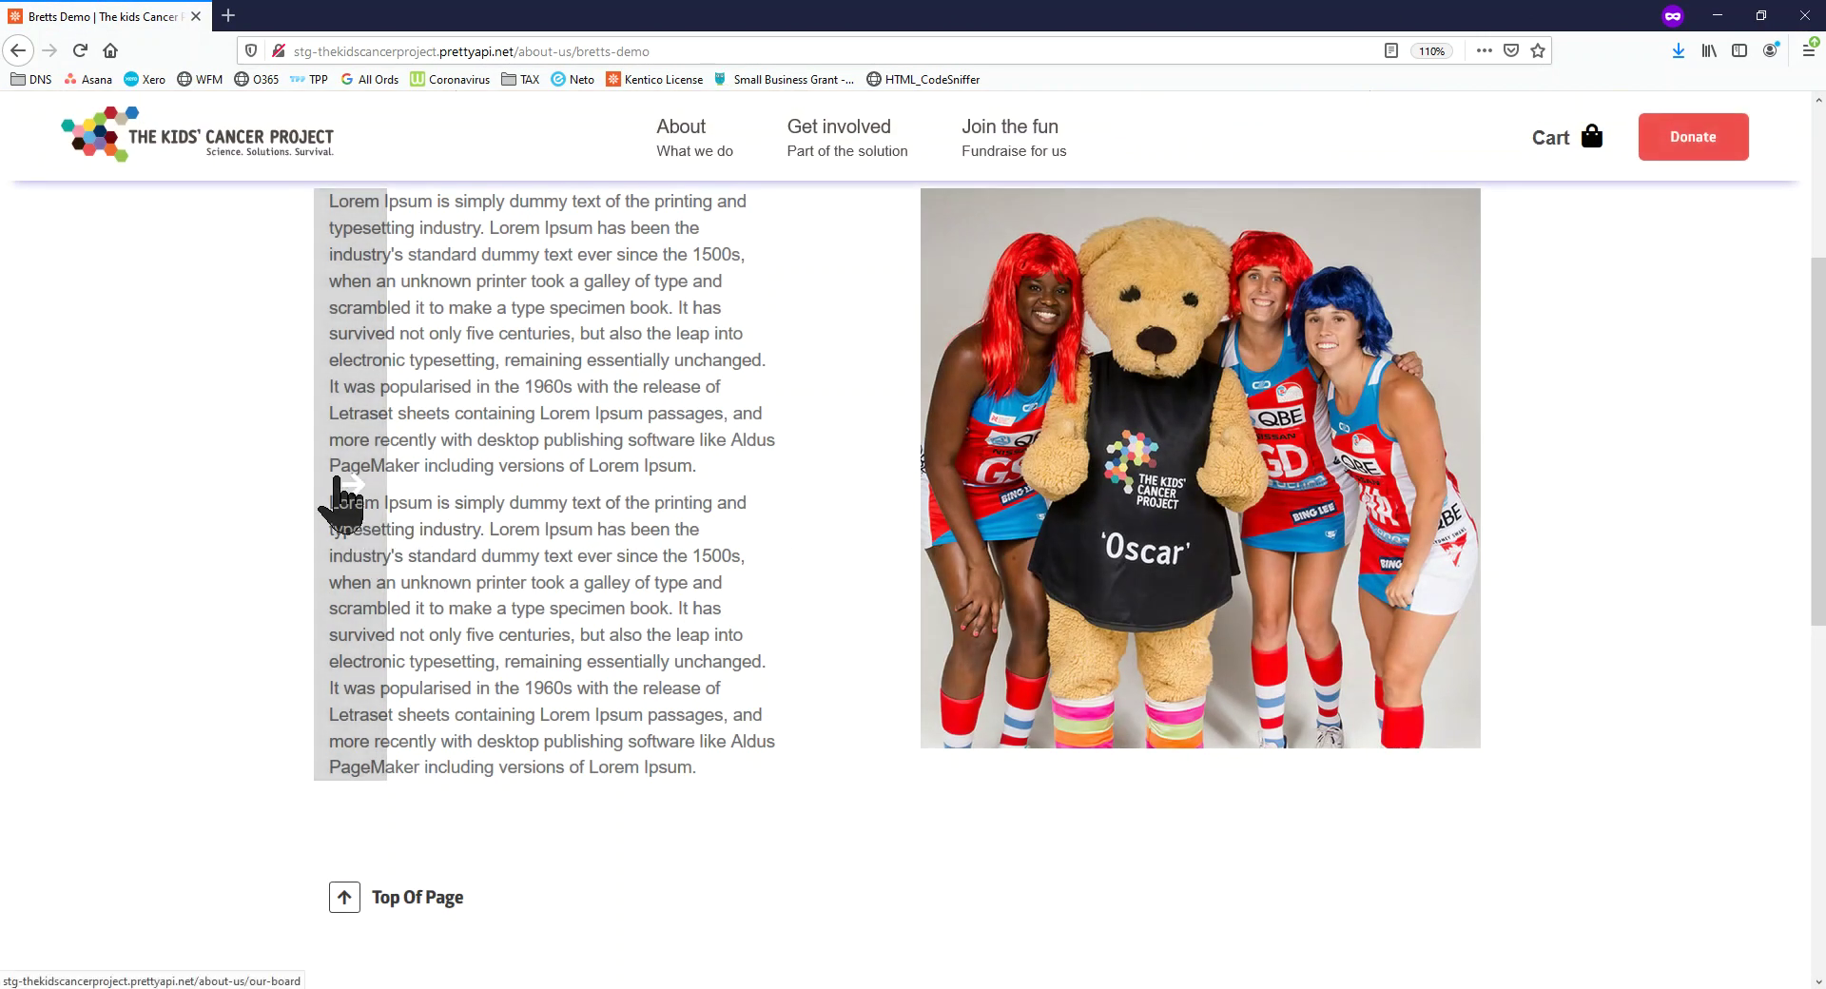
{"action": "scroll", "coordinate": [624, 623], "scroll_direction": "up", "scroll_amount": 5}
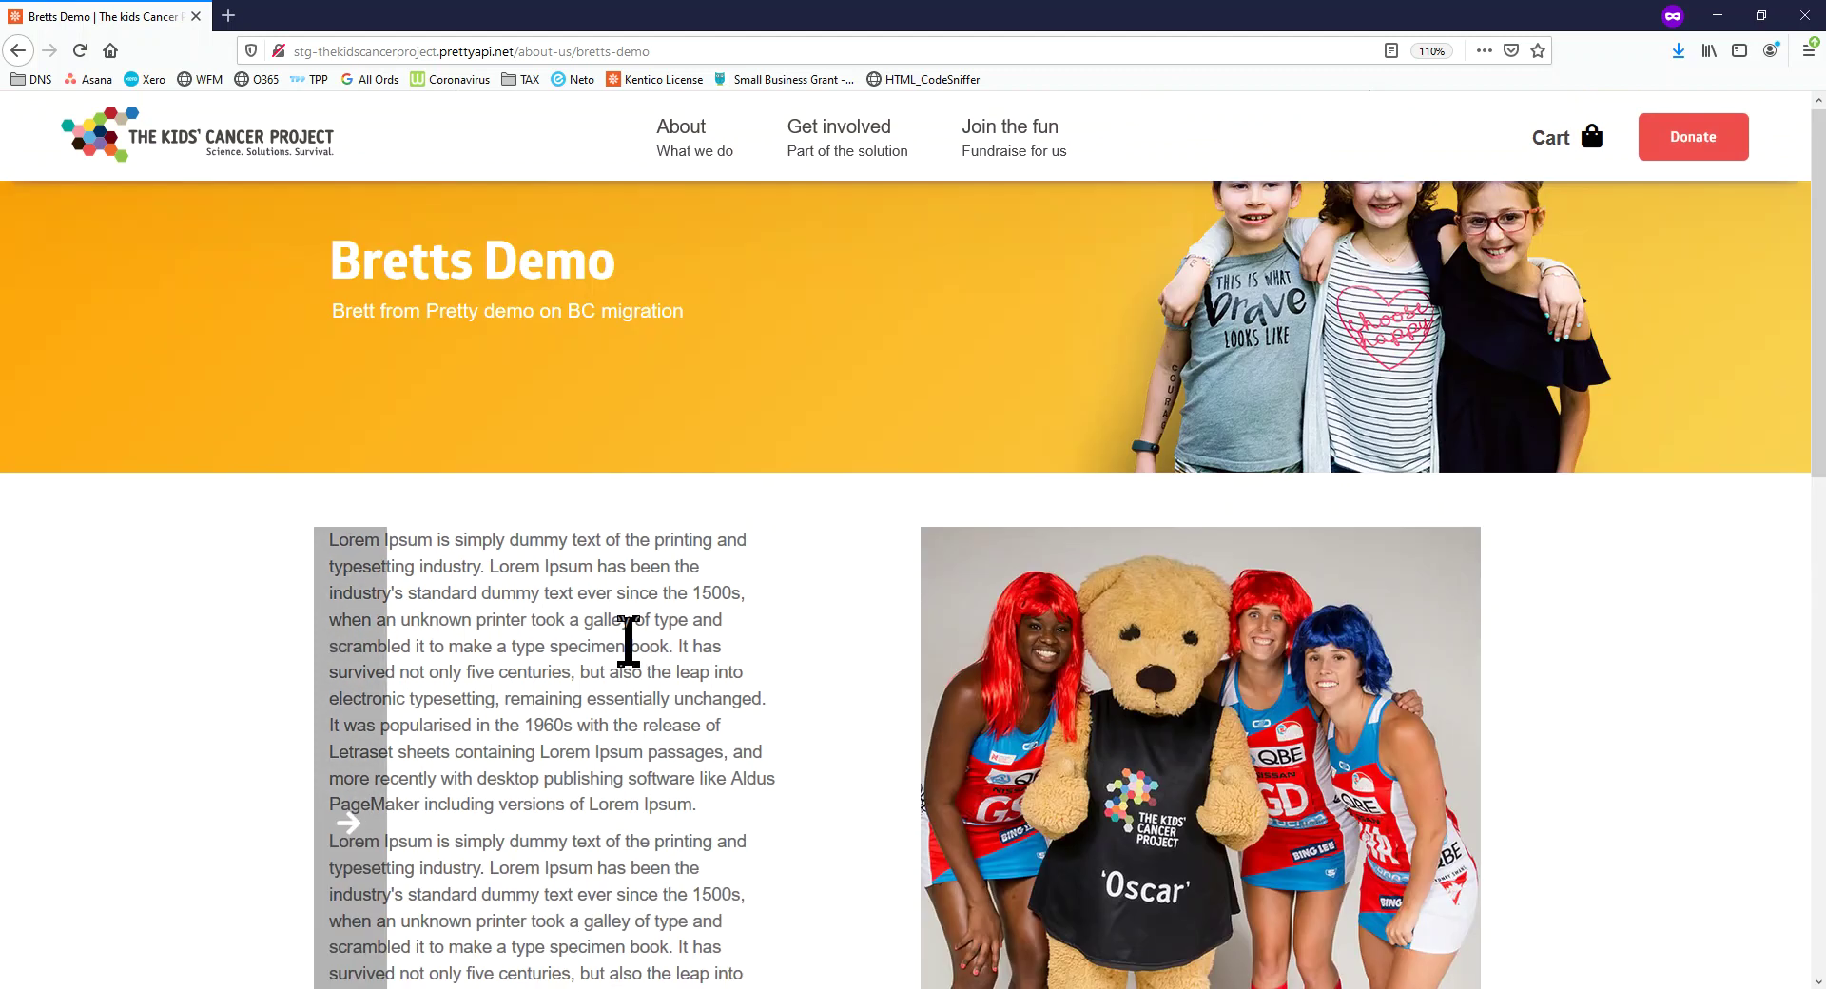
{"action": "scroll", "coordinate": [625, 651], "scroll_direction": "down", "scroll_amount": 5}
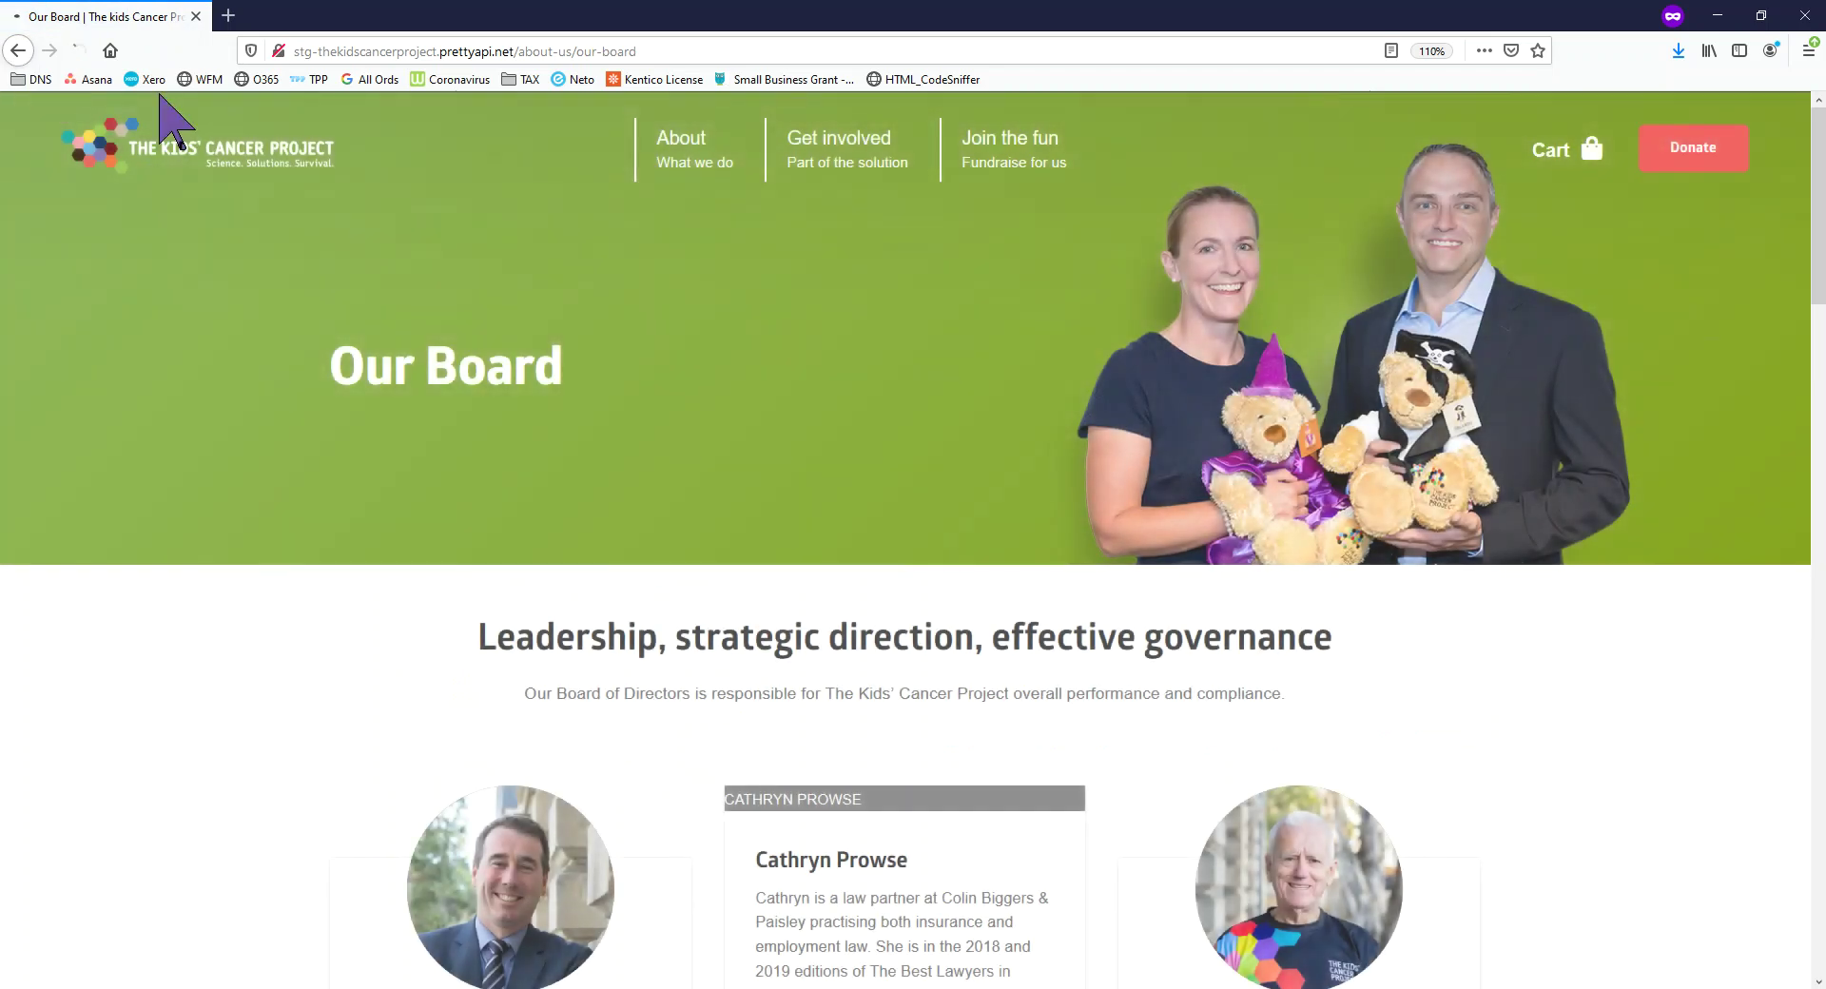
{"action": "left_click_drag", "start_coordinate": [943, 7], "coordinate": [0, 66]}
{"action": "scroll", "coordinate": [816, 445], "scroll_direction": "down", "scroll_amount": 4}
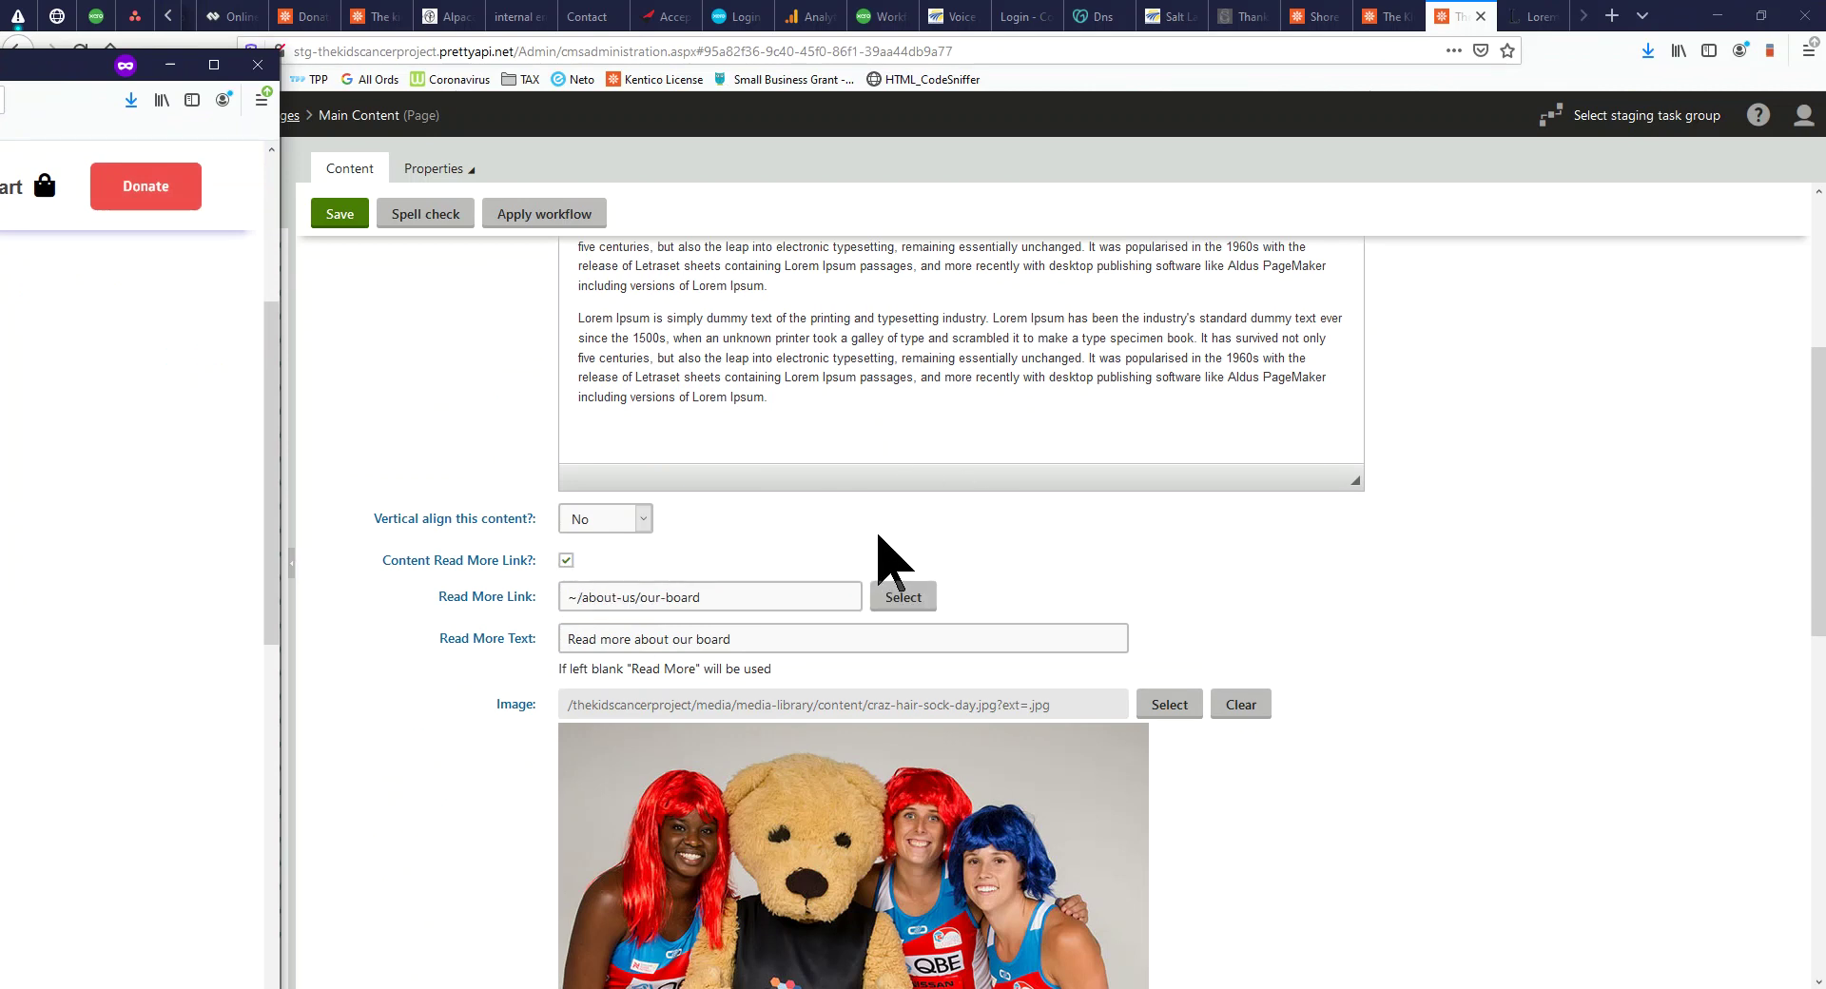
Turn off the section's read-more link, save, and reload the live preview
{"action": "left_click", "coordinate": [566, 560]}
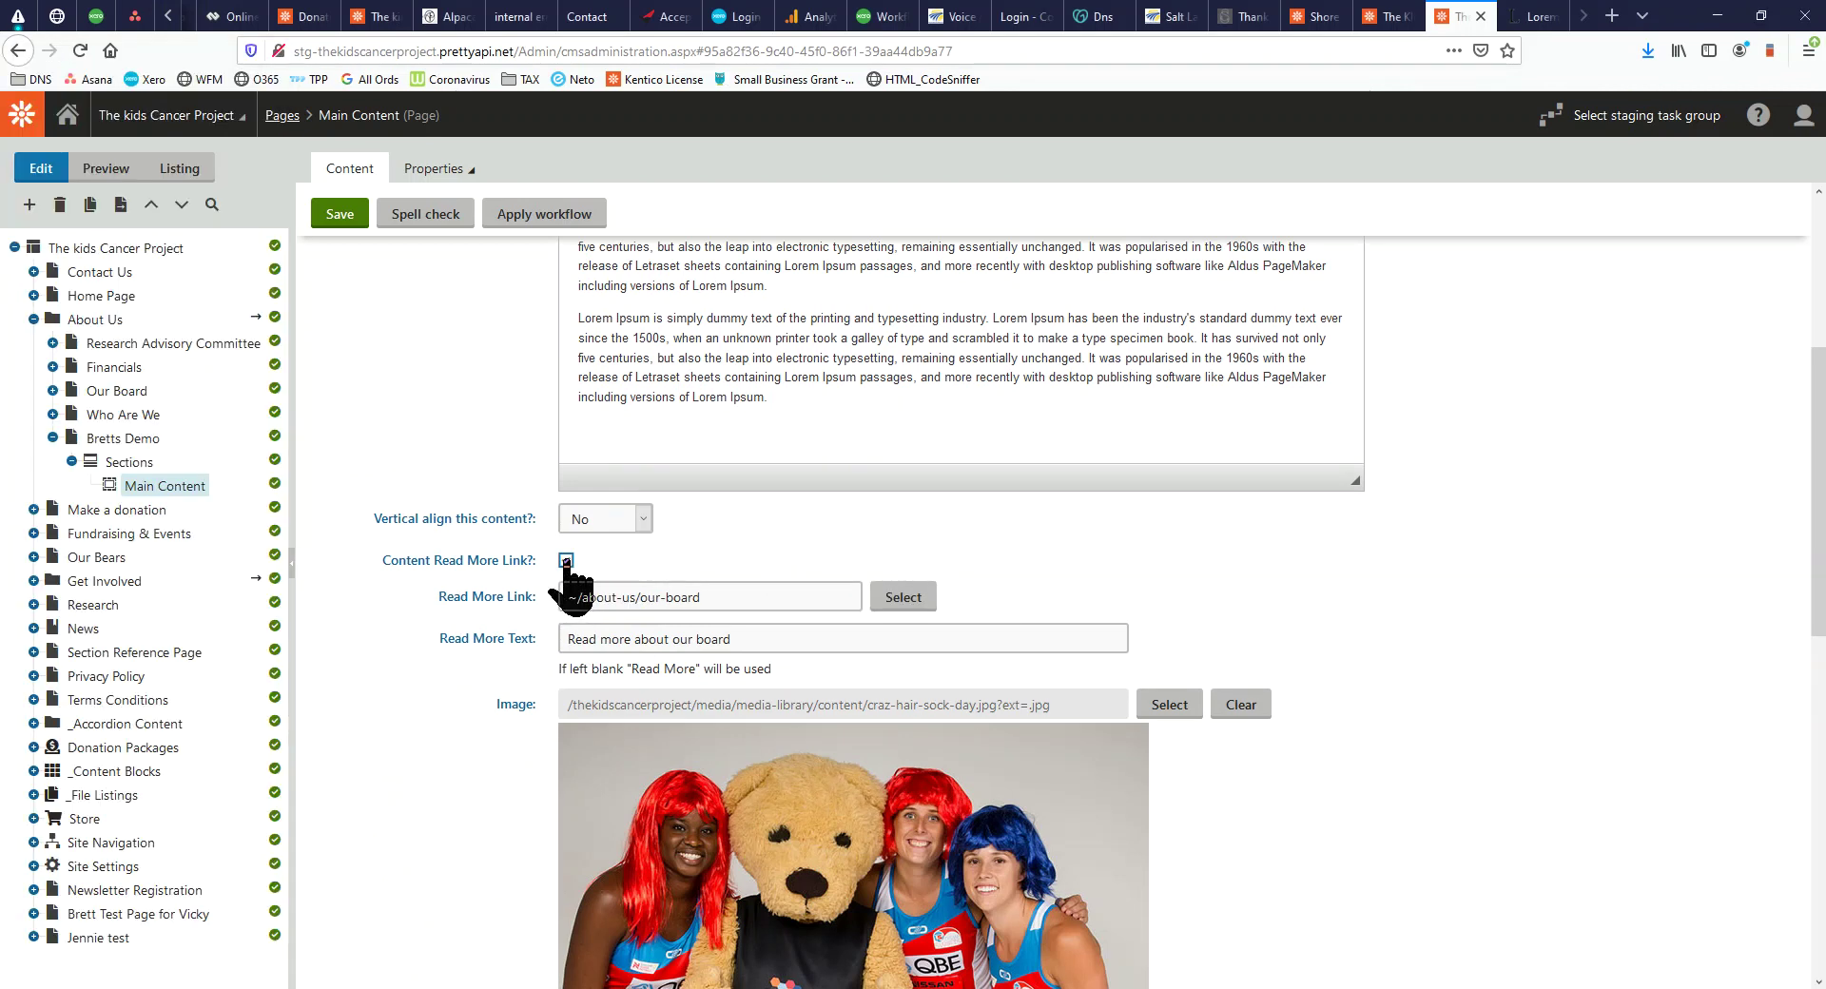
{"action": "left_click", "coordinate": [340, 215]}
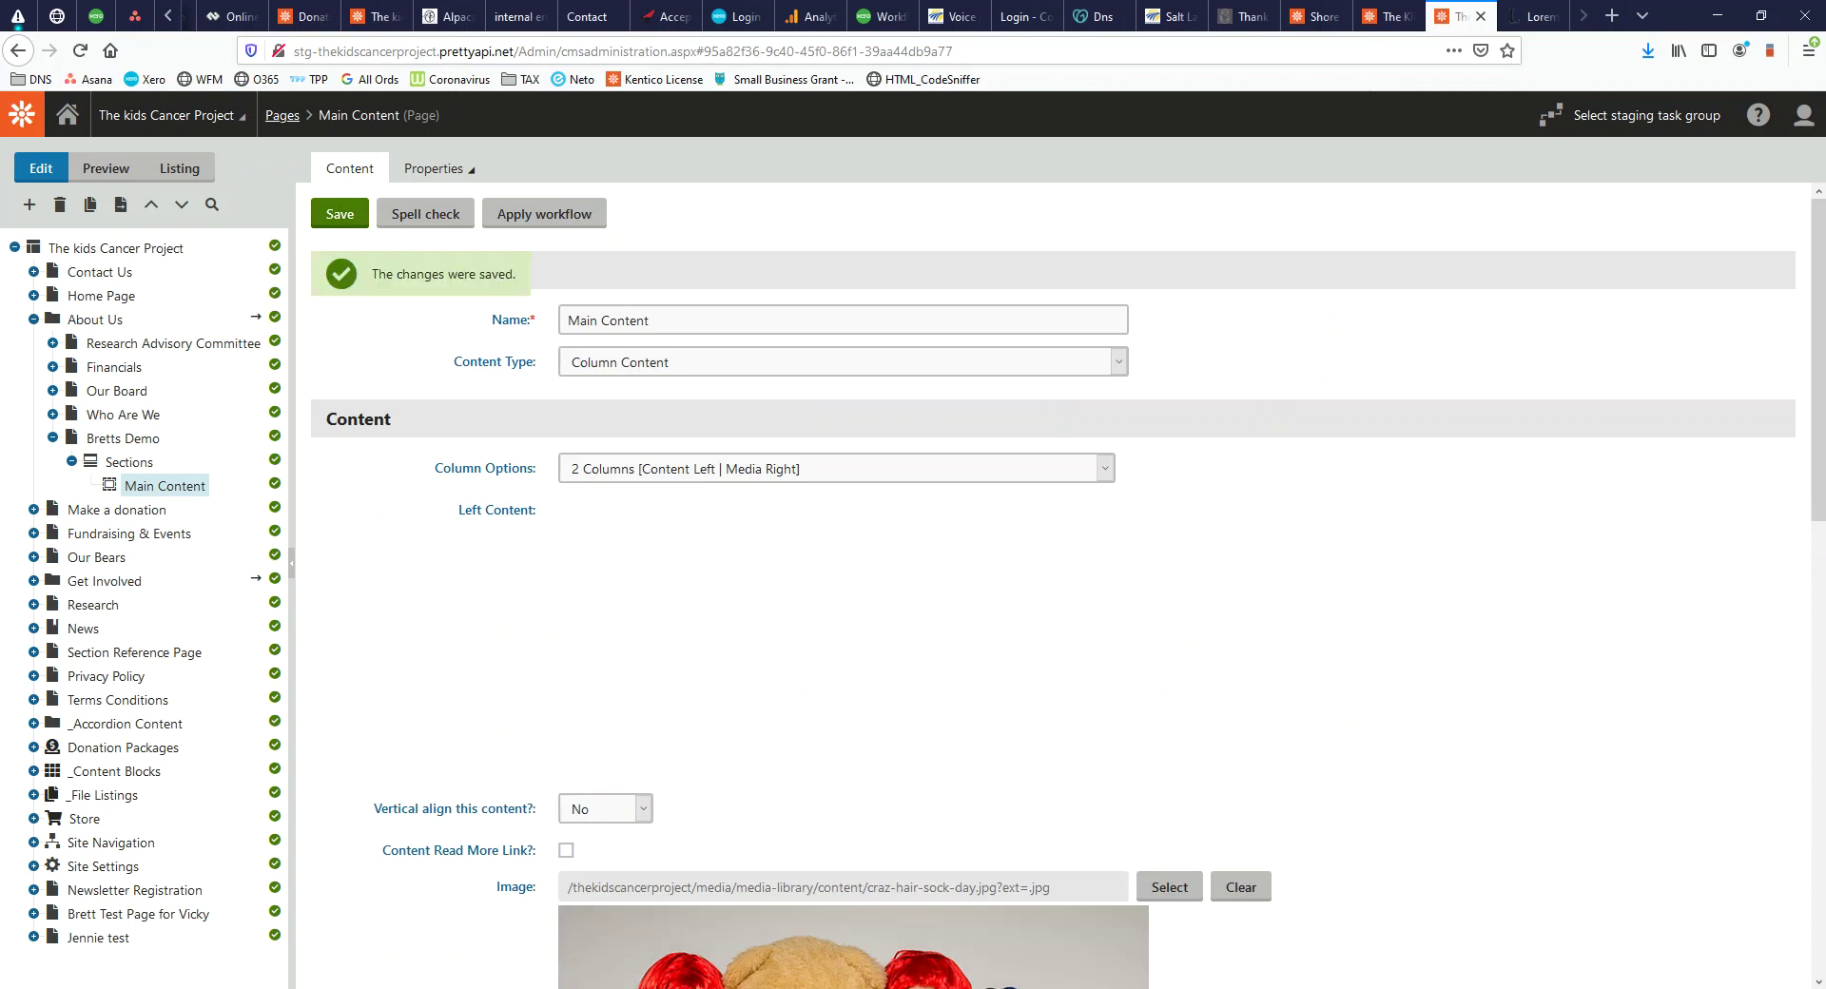
{"action": "key", "text": "alt+Tab"}
{"action": "key", "text": "F5"}
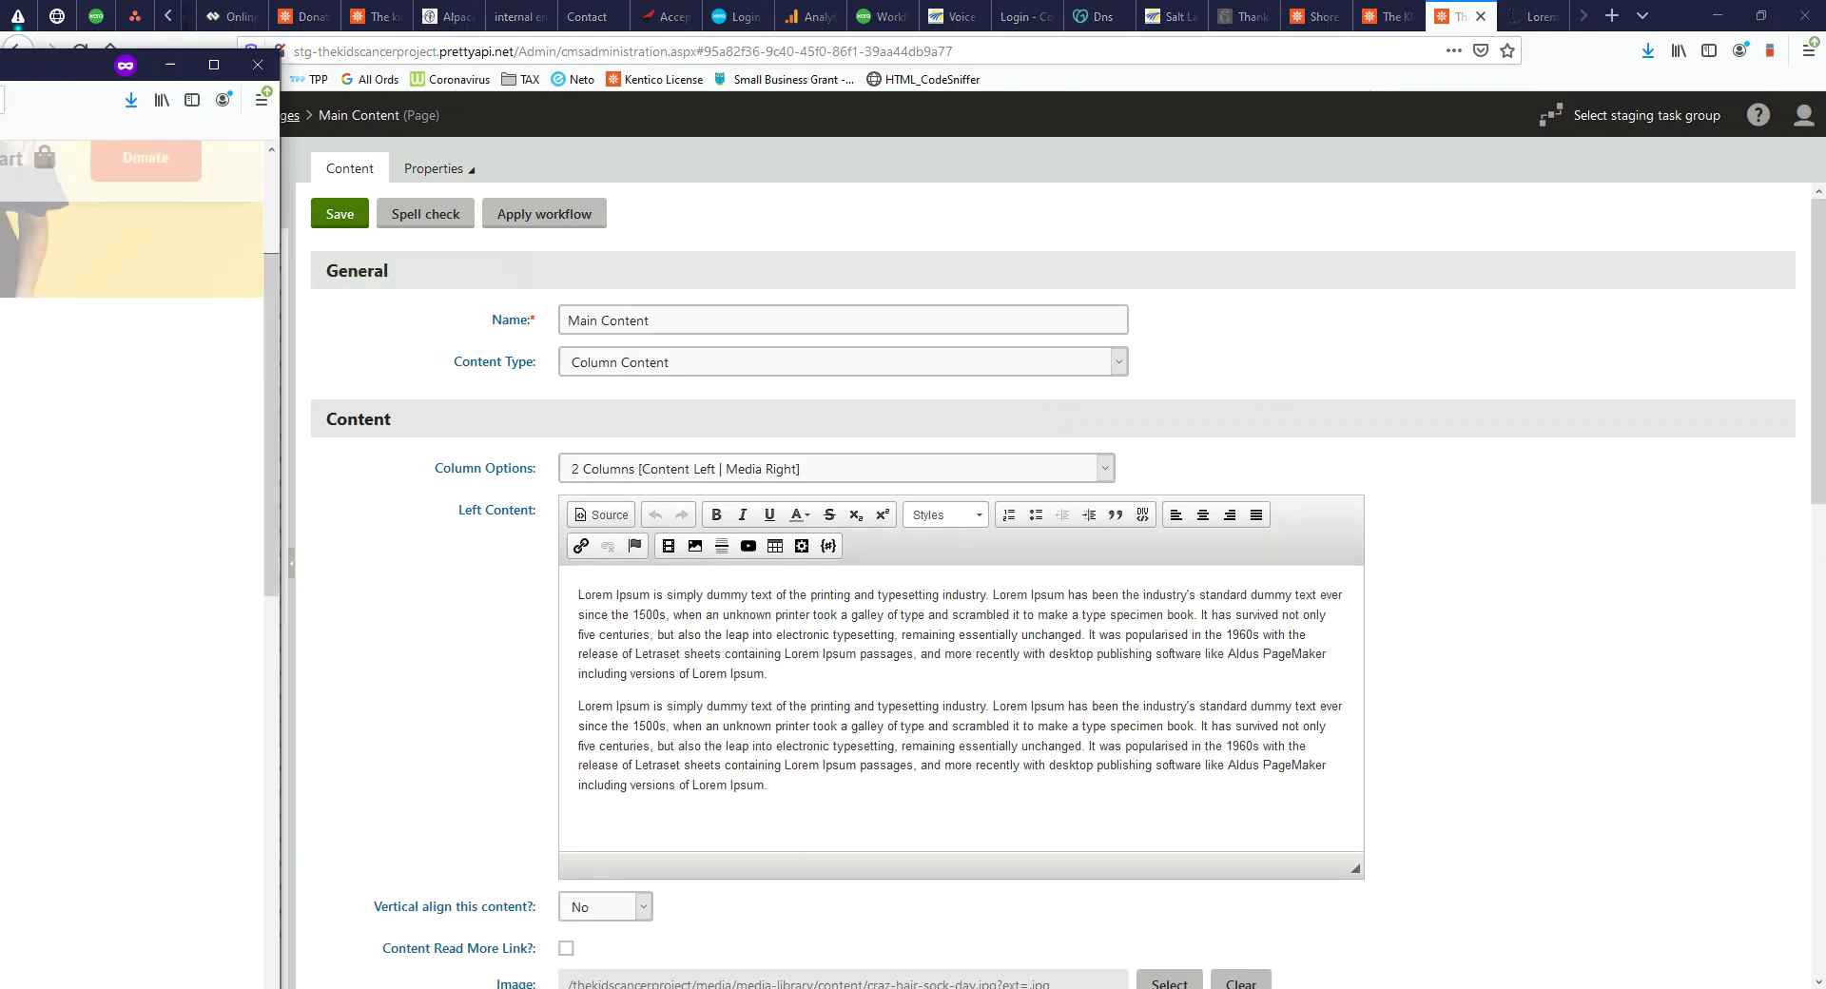
Delete the second Lorem Ipsum paragraph, save, and check the single-paragraph result live
{"action": "left_click_drag", "start_coordinate": [795, 807], "coordinate": [542, 701]}
{"action": "key", "text": "BackSpace"}
{"action": "left_click", "coordinate": [343, 215]}
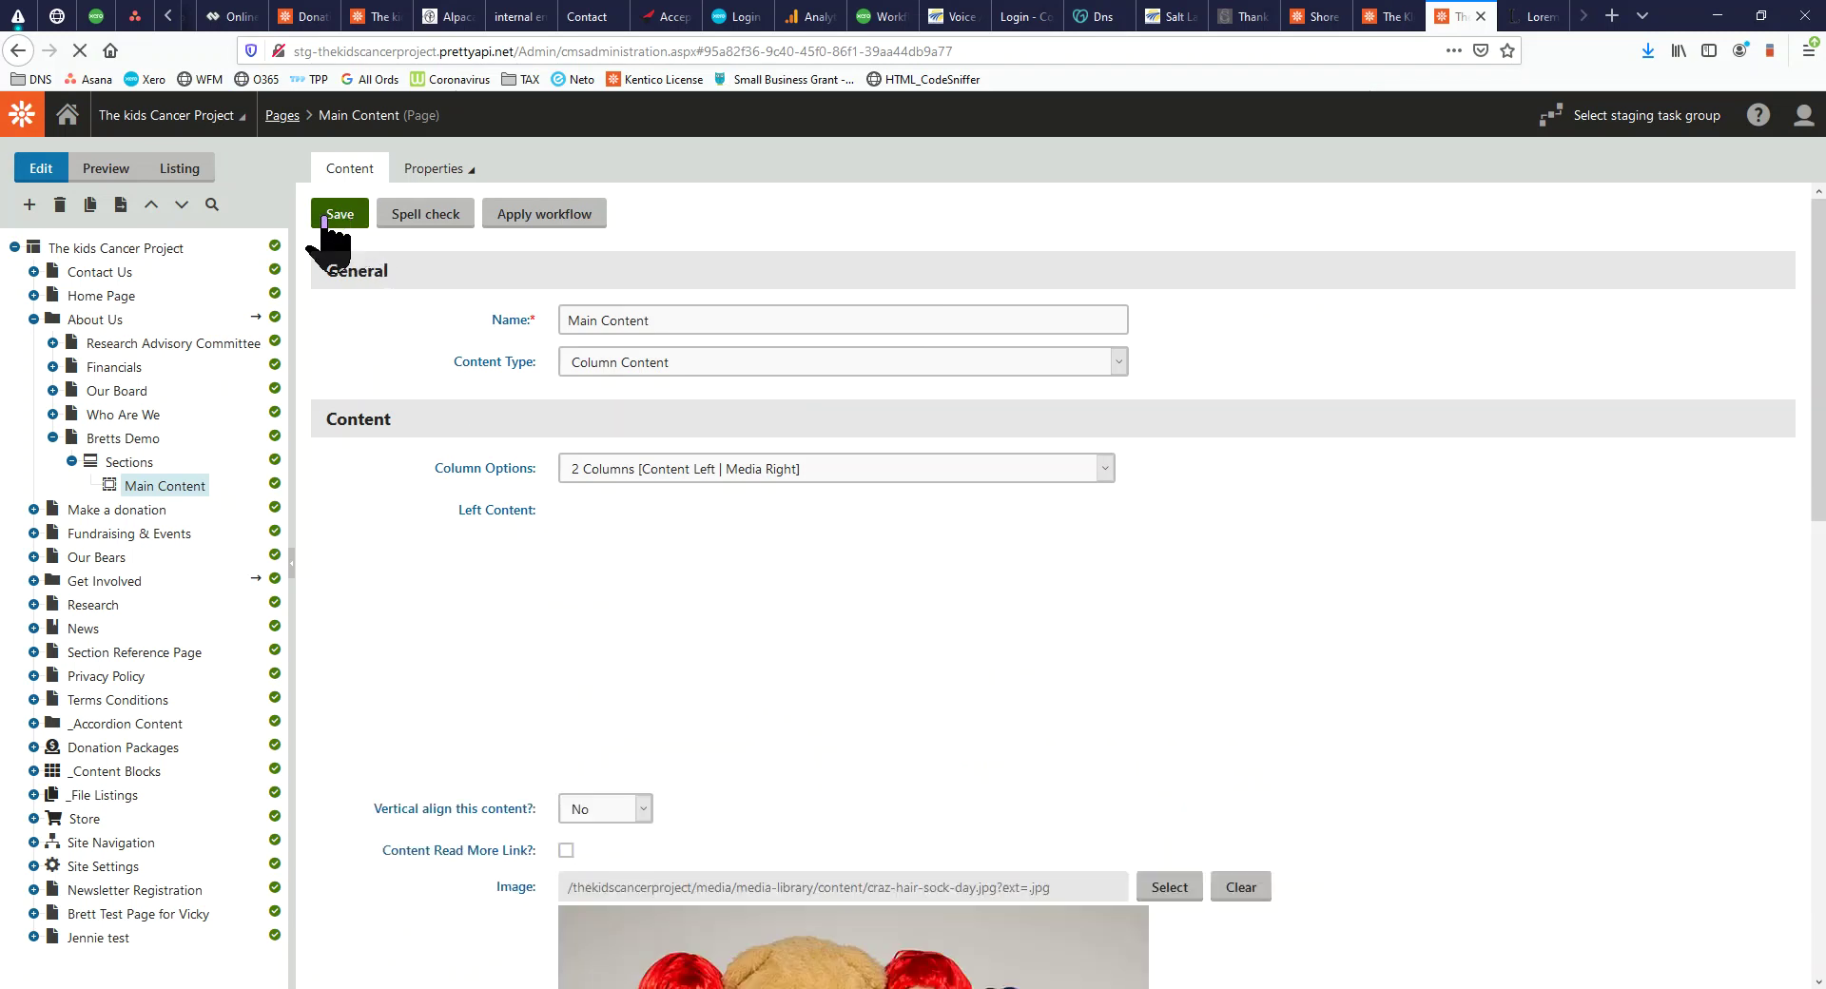
{"action": "key", "text": "alt+Tab"}
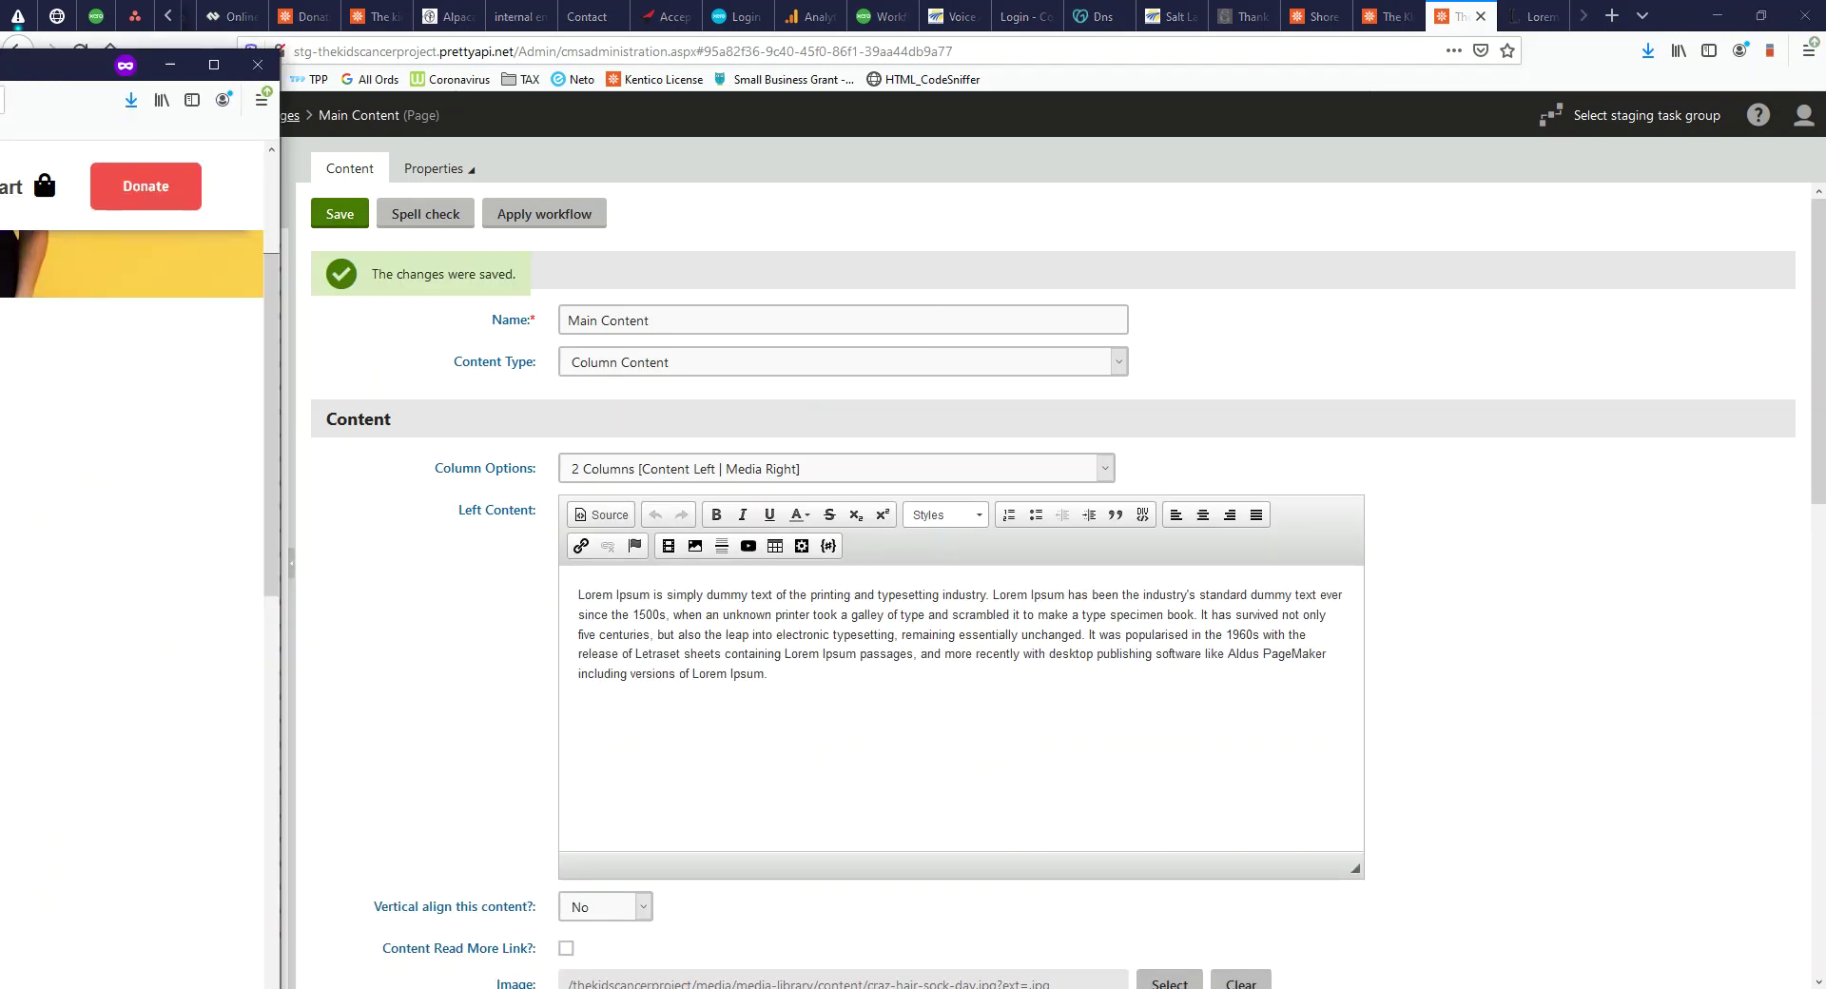
{"action": "key", "text": "F5"}
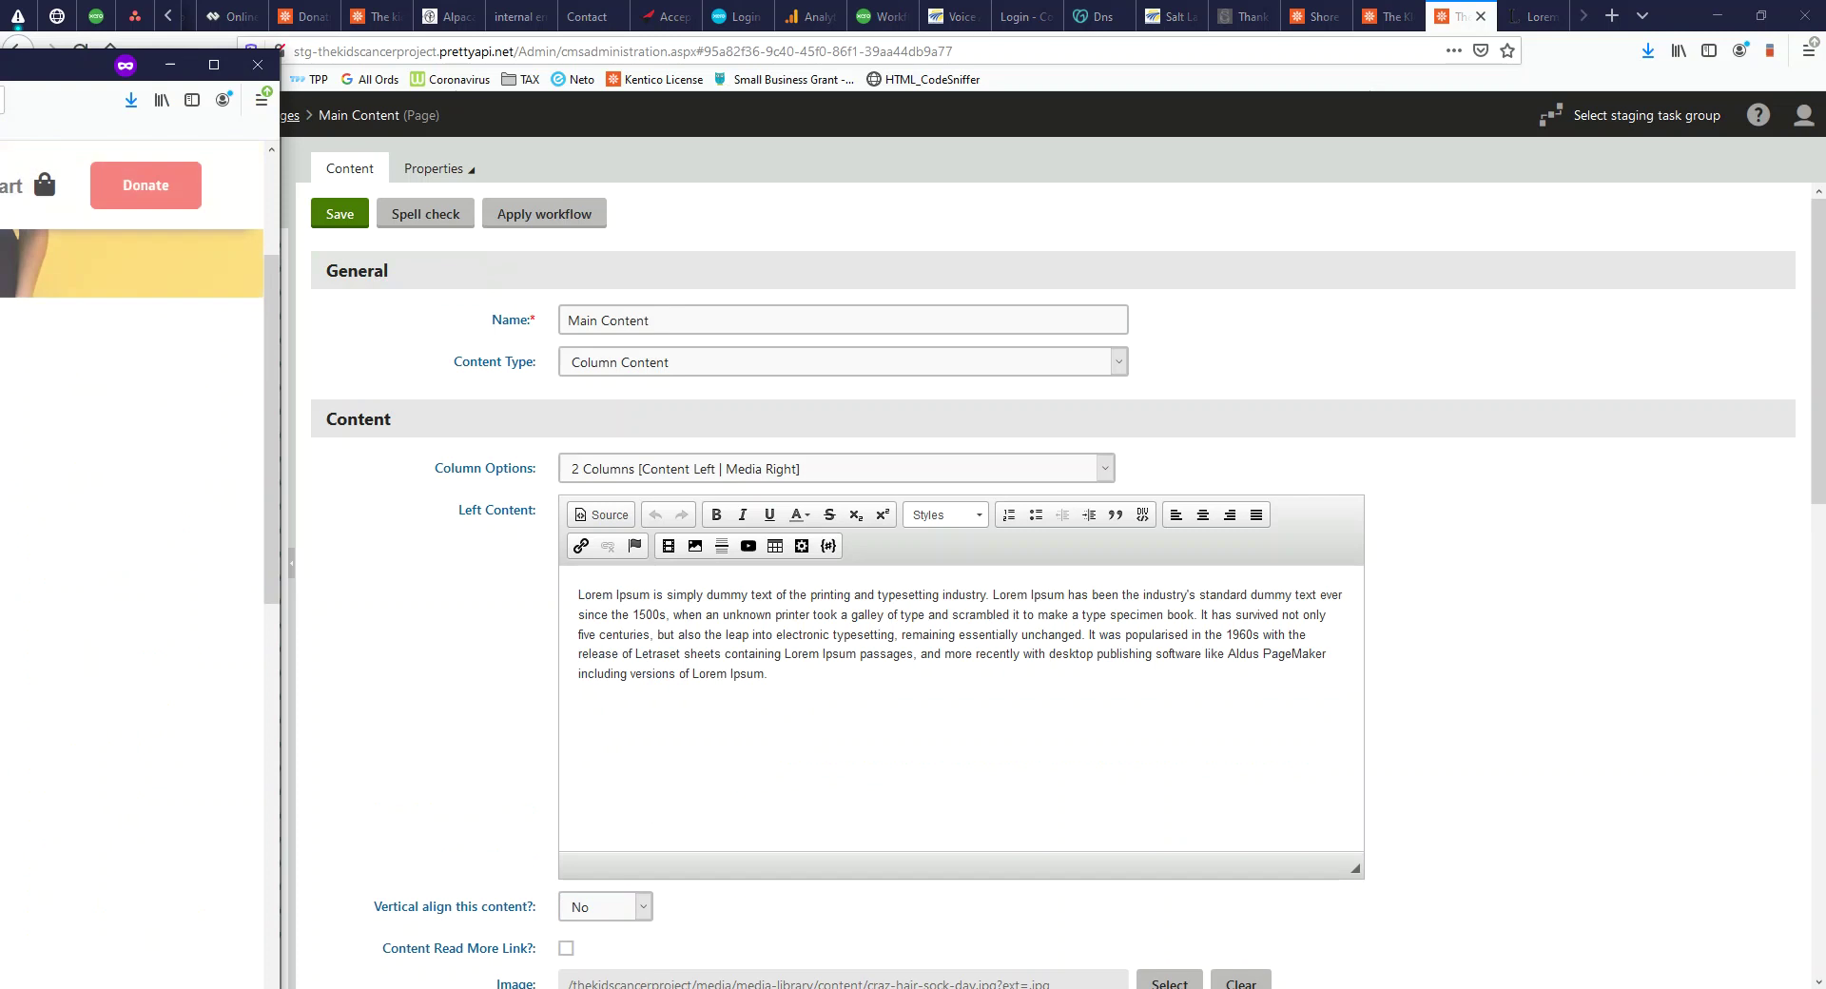
{"action": "left_click_drag", "start_coordinate": [0, 66], "coordinate": [967, 5]}
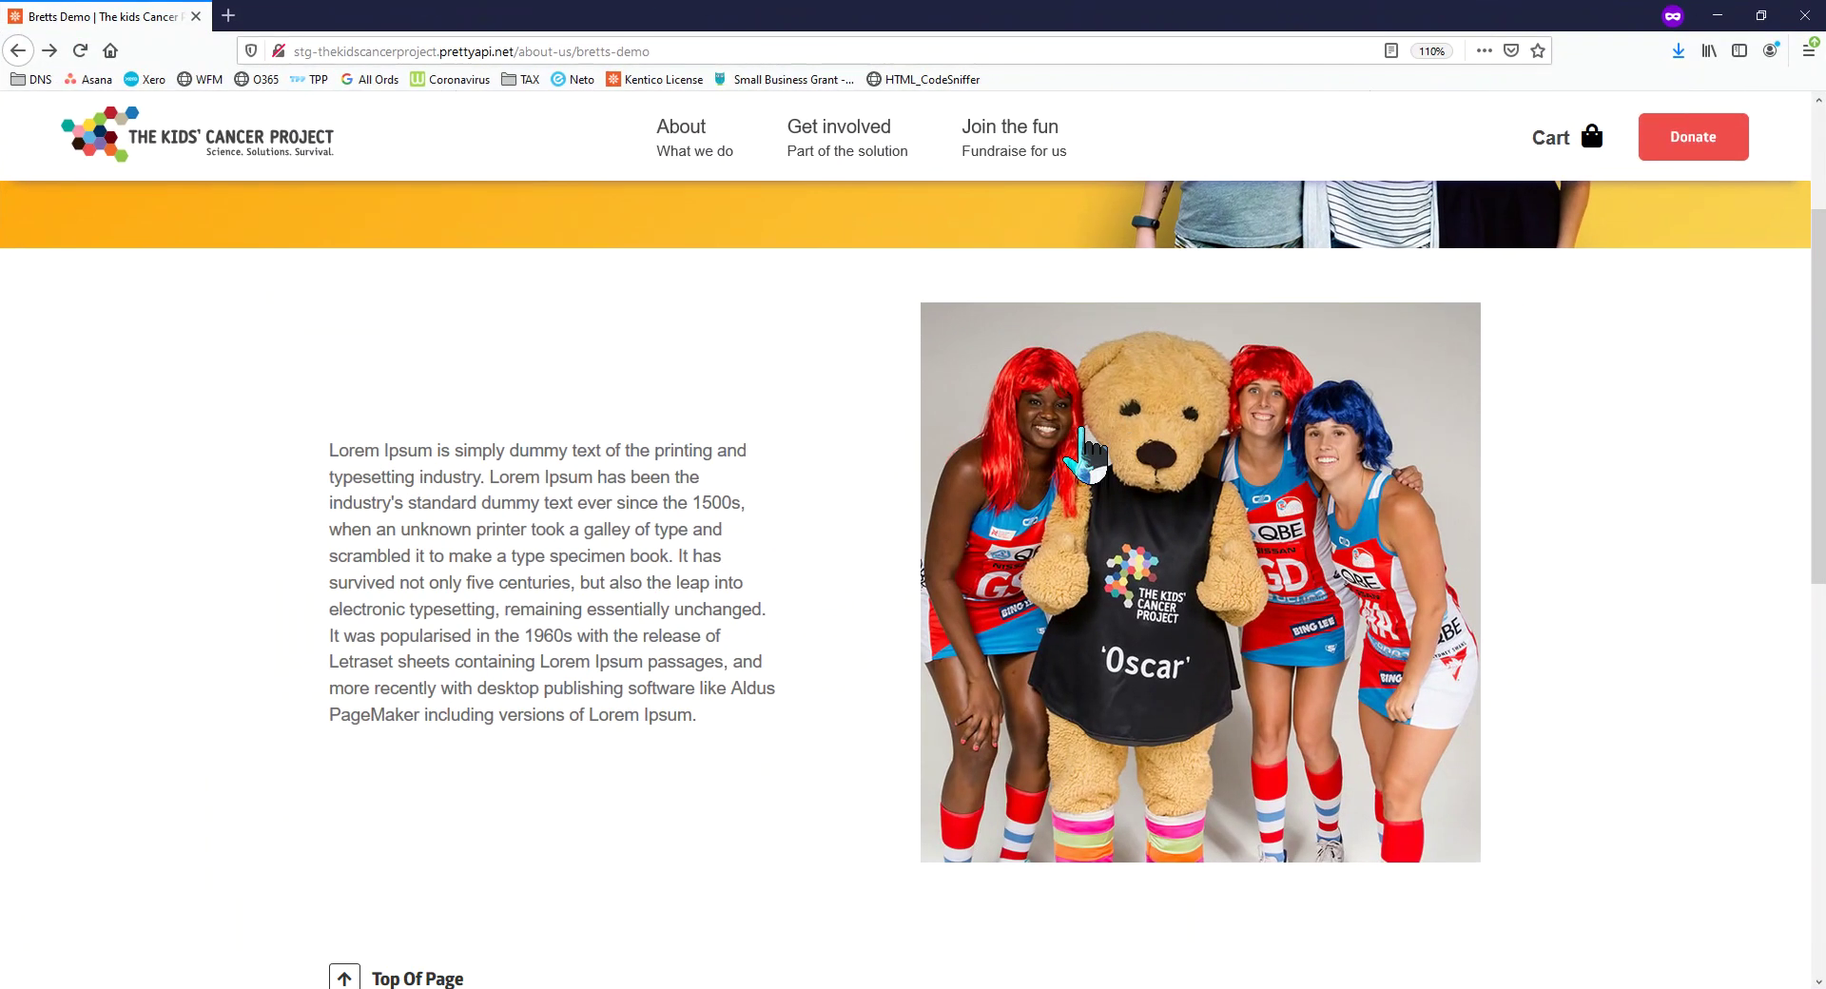
{"action": "scroll", "coordinate": [1081, 448], "scroll_direction": "up", "scroll_amount": 3}
{"action": "scroll", "coordinate": [1075, 455], "scroll_direction": "down", "scroll_amount": 6}
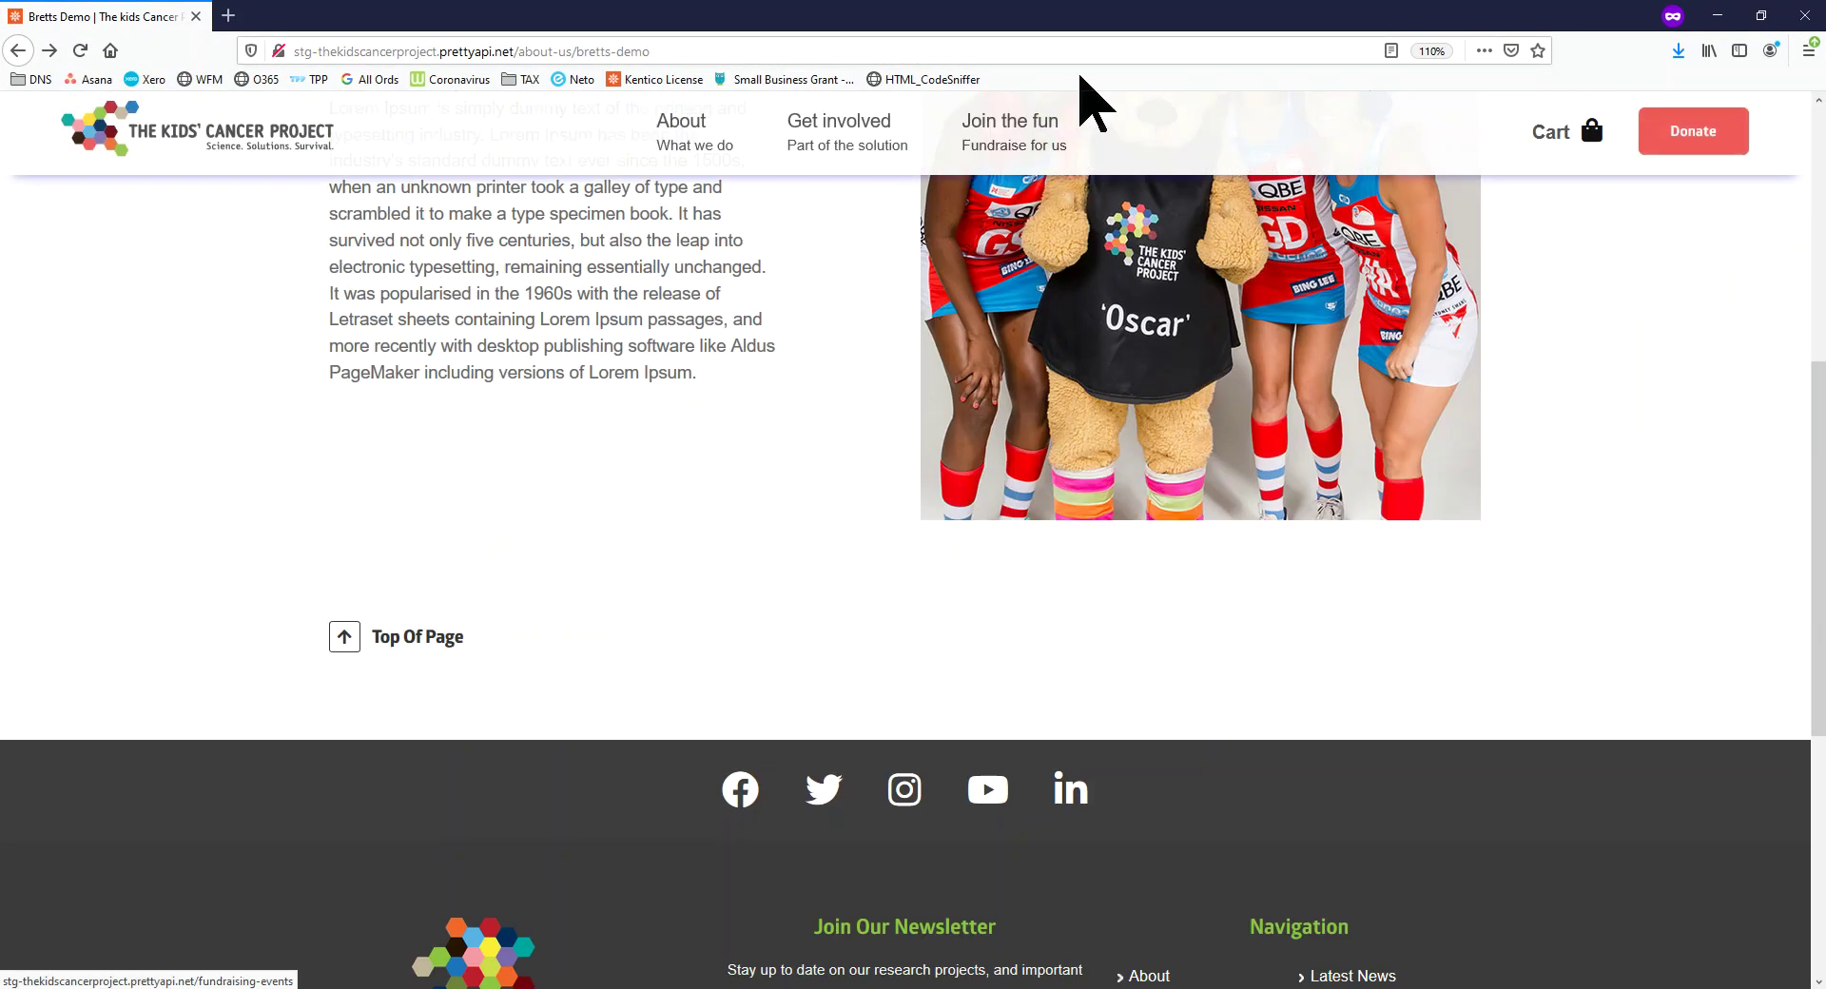
{"action": "left_click_drag", "start_coordinate": [1142, 14], "coordinate": [0, 429]}
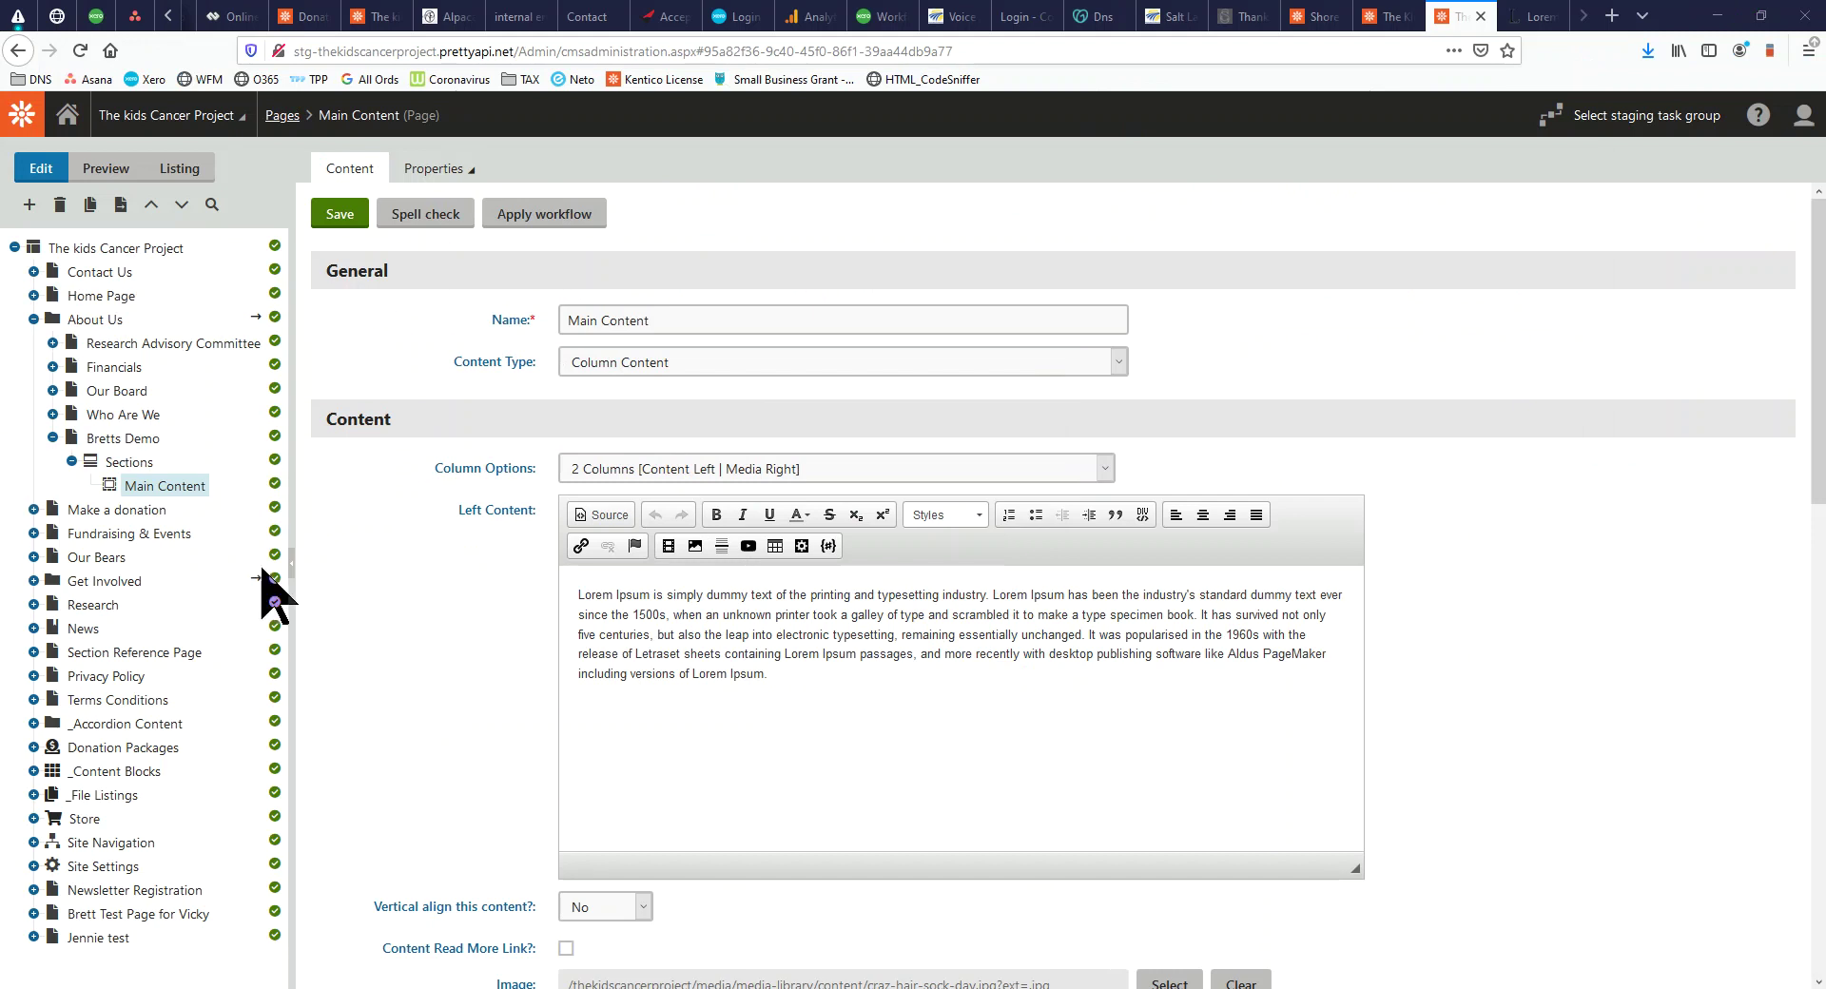
{"action": "left_click", "coordinate": [145, 463]}
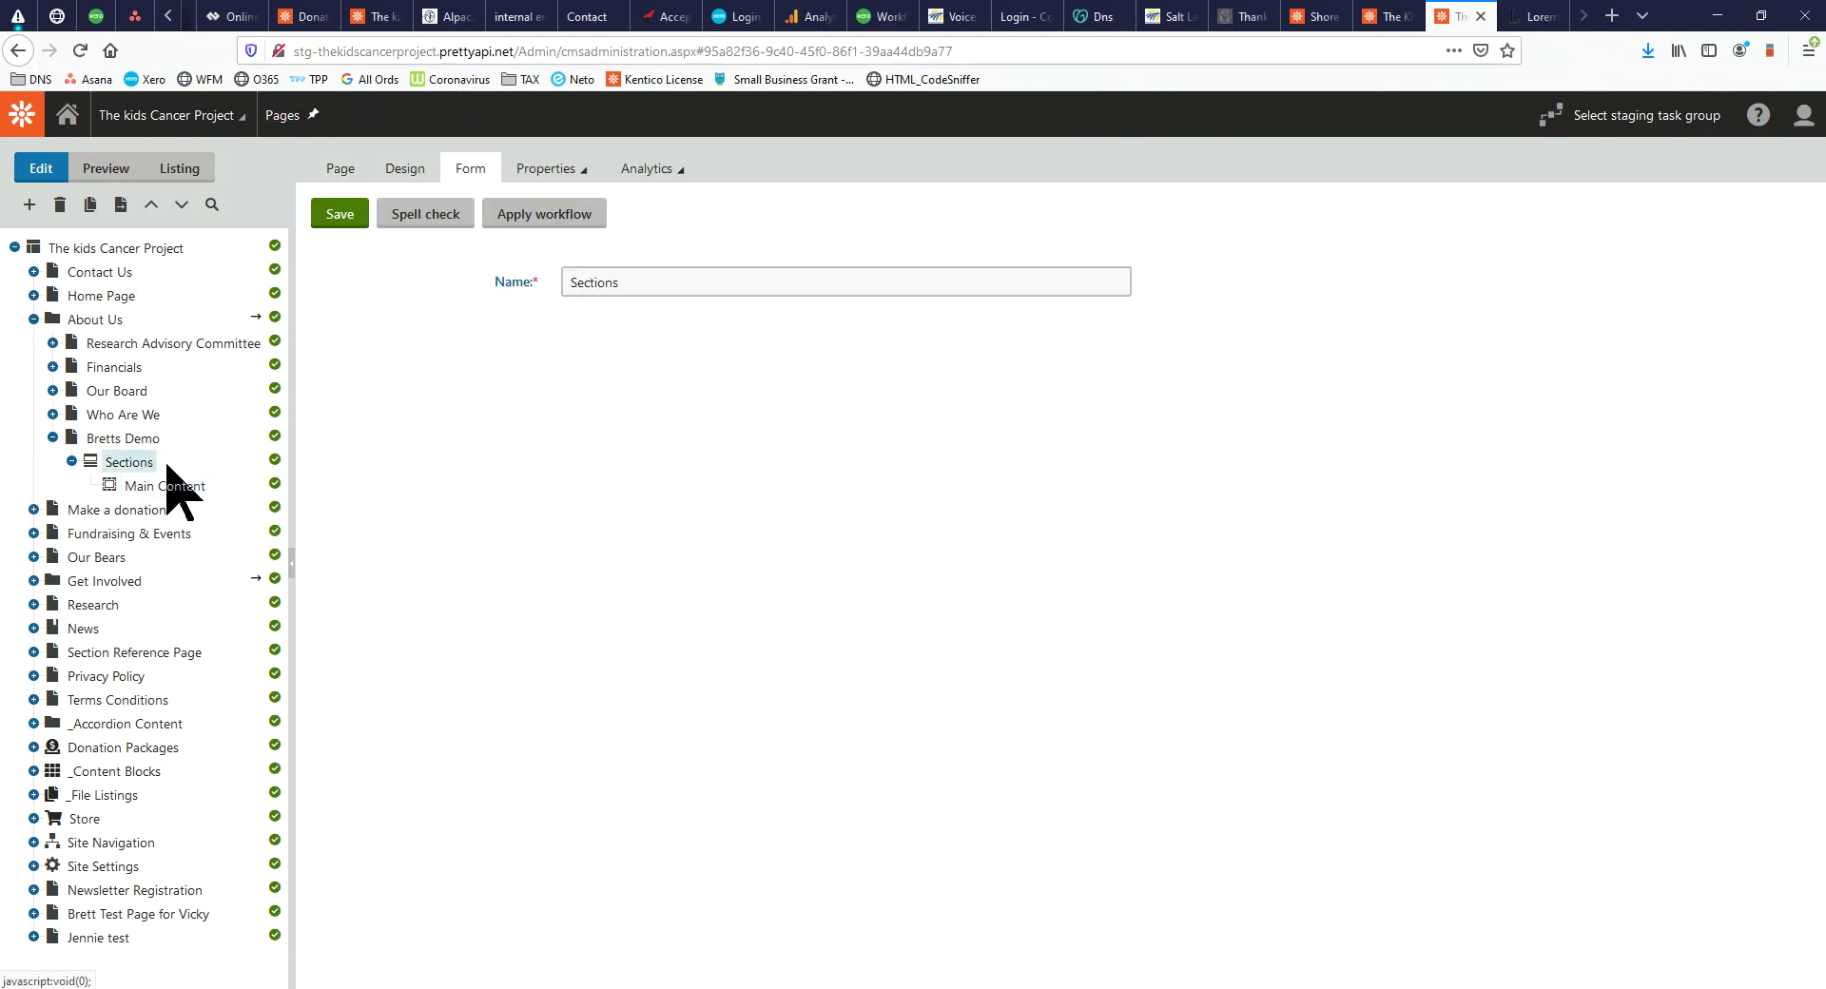
Create a new Section page under Bretts Demo's Sections, view its content types, and expand Who Are We
{"action": "right_click", "coordinate": [167, 466]}
{"action": "left_click", "coordinate": [133, 472]}
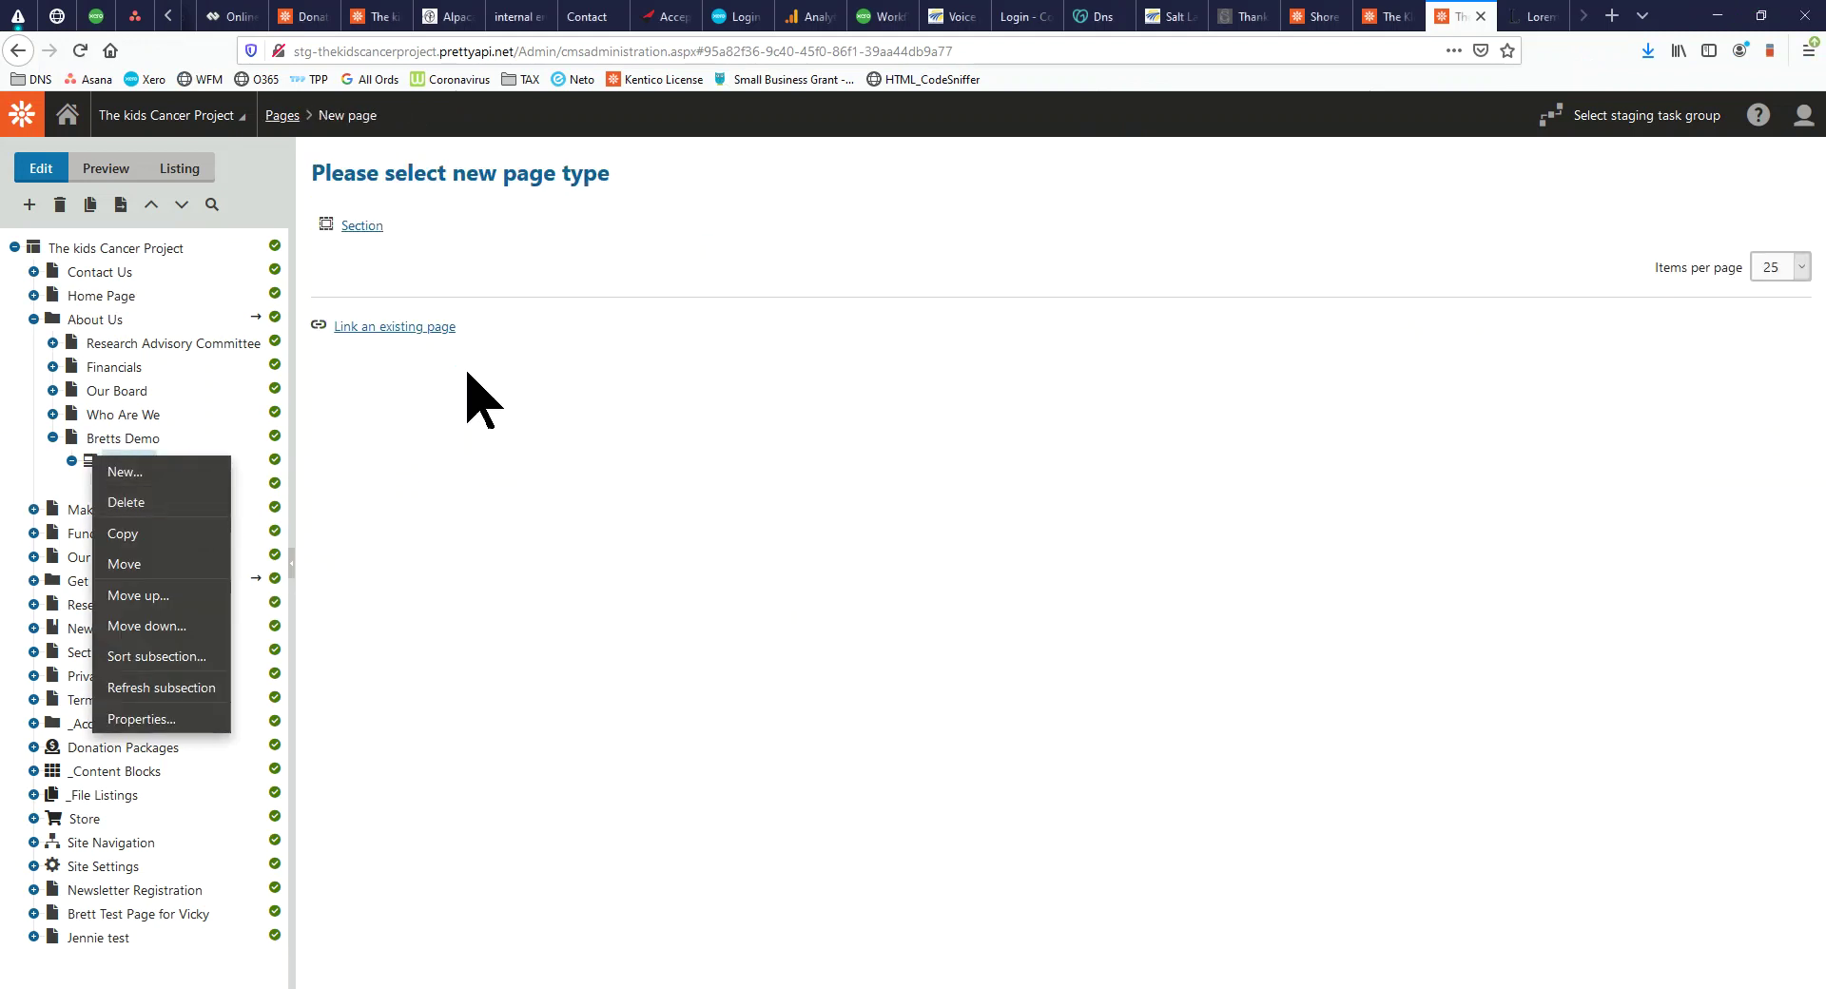
{"action": "left_click", "coordinate": [366, 230]}
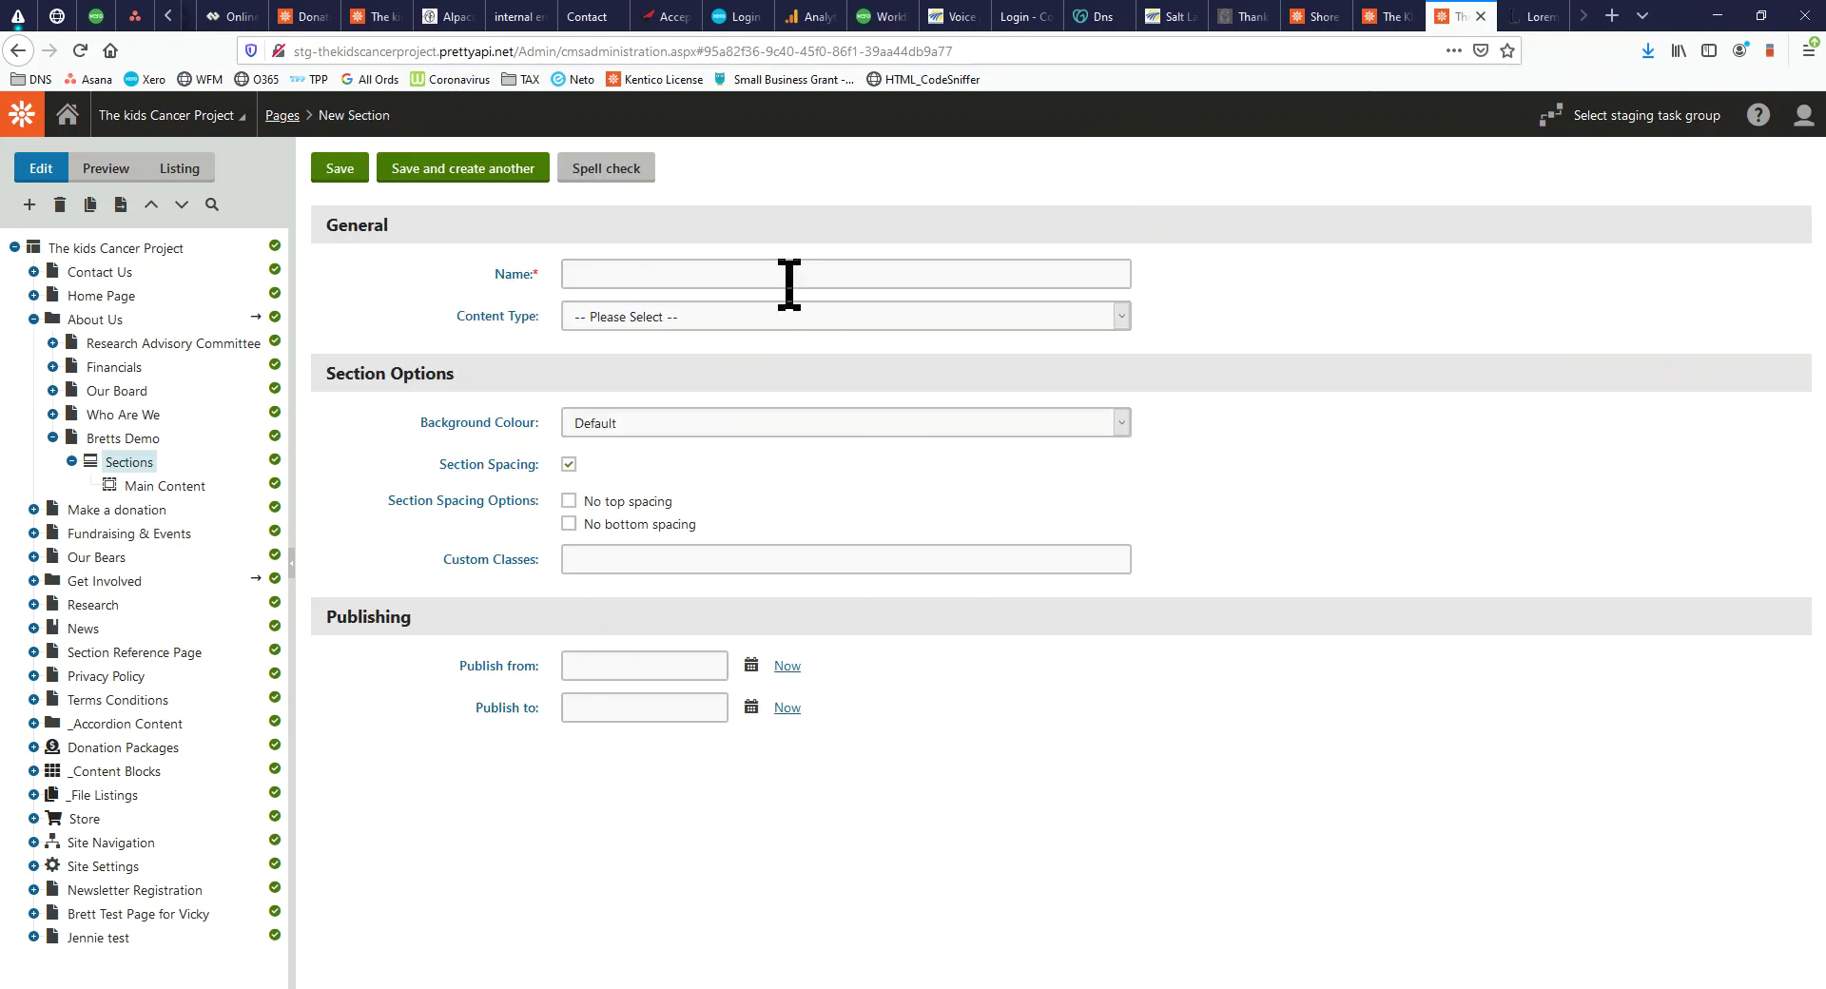
{"action": "left_click", "coordinate": [803, 327]}
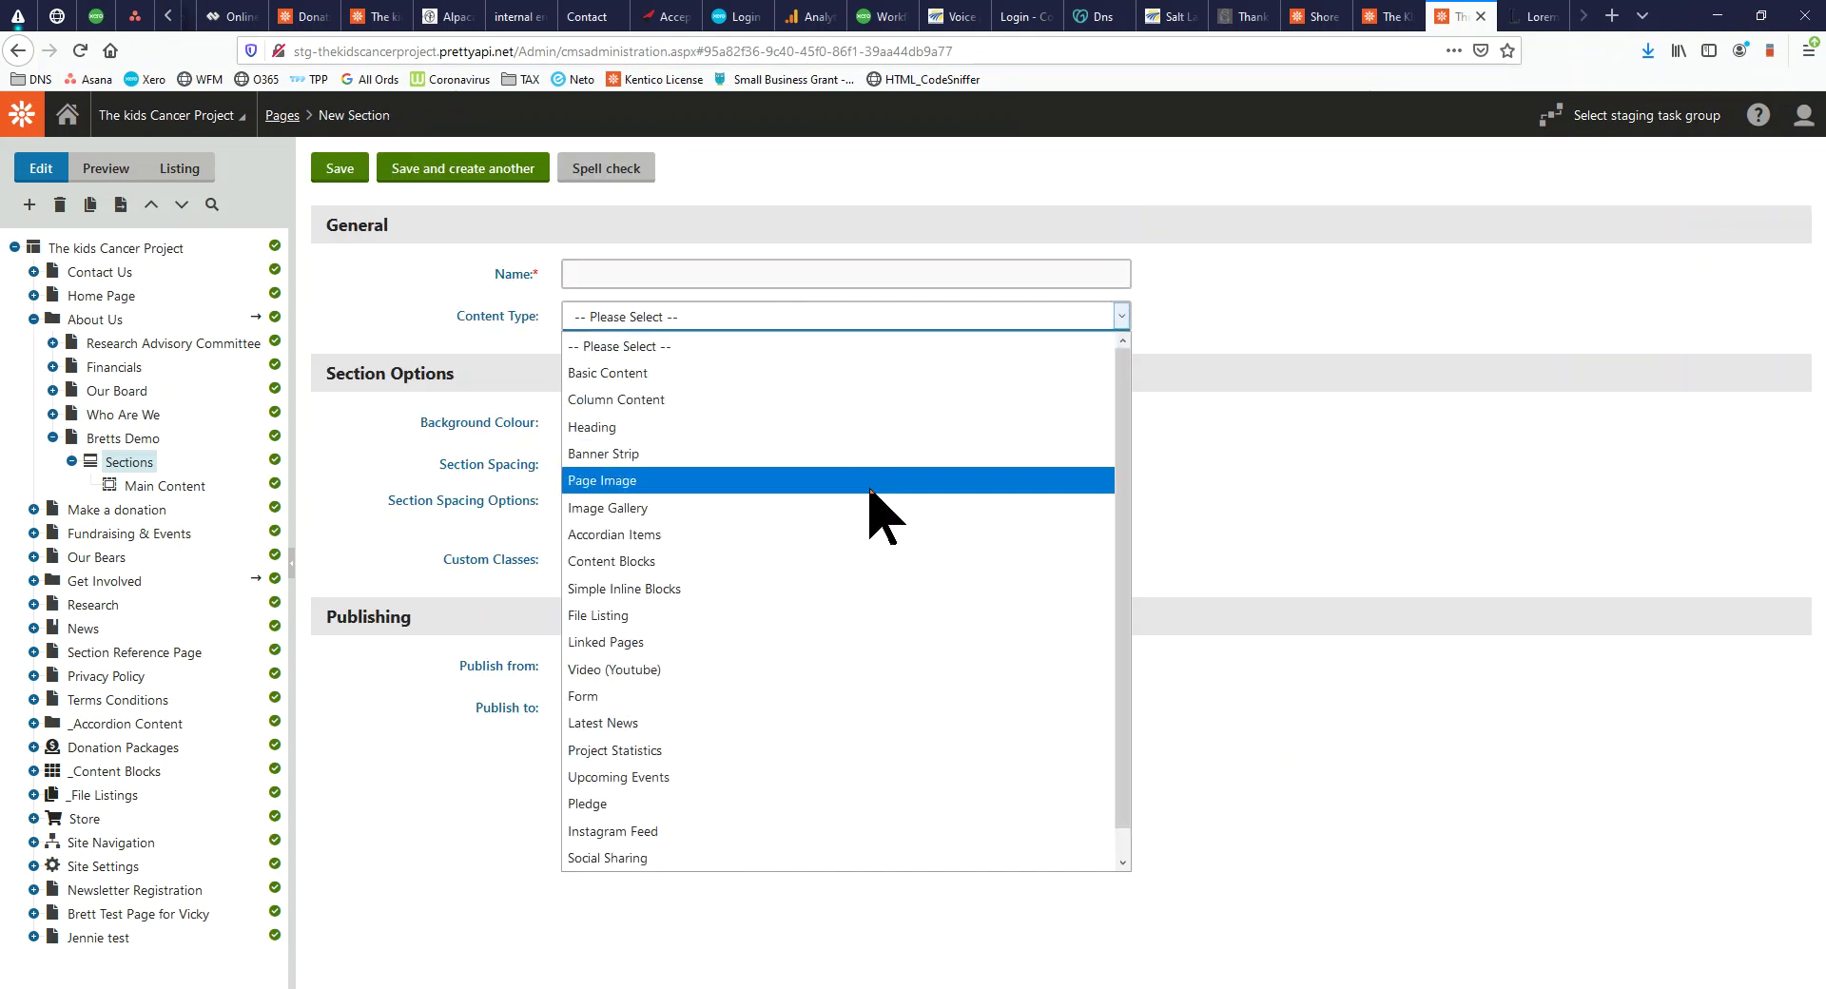
{"action": "left_click", "coordinate": [1238, 493]}
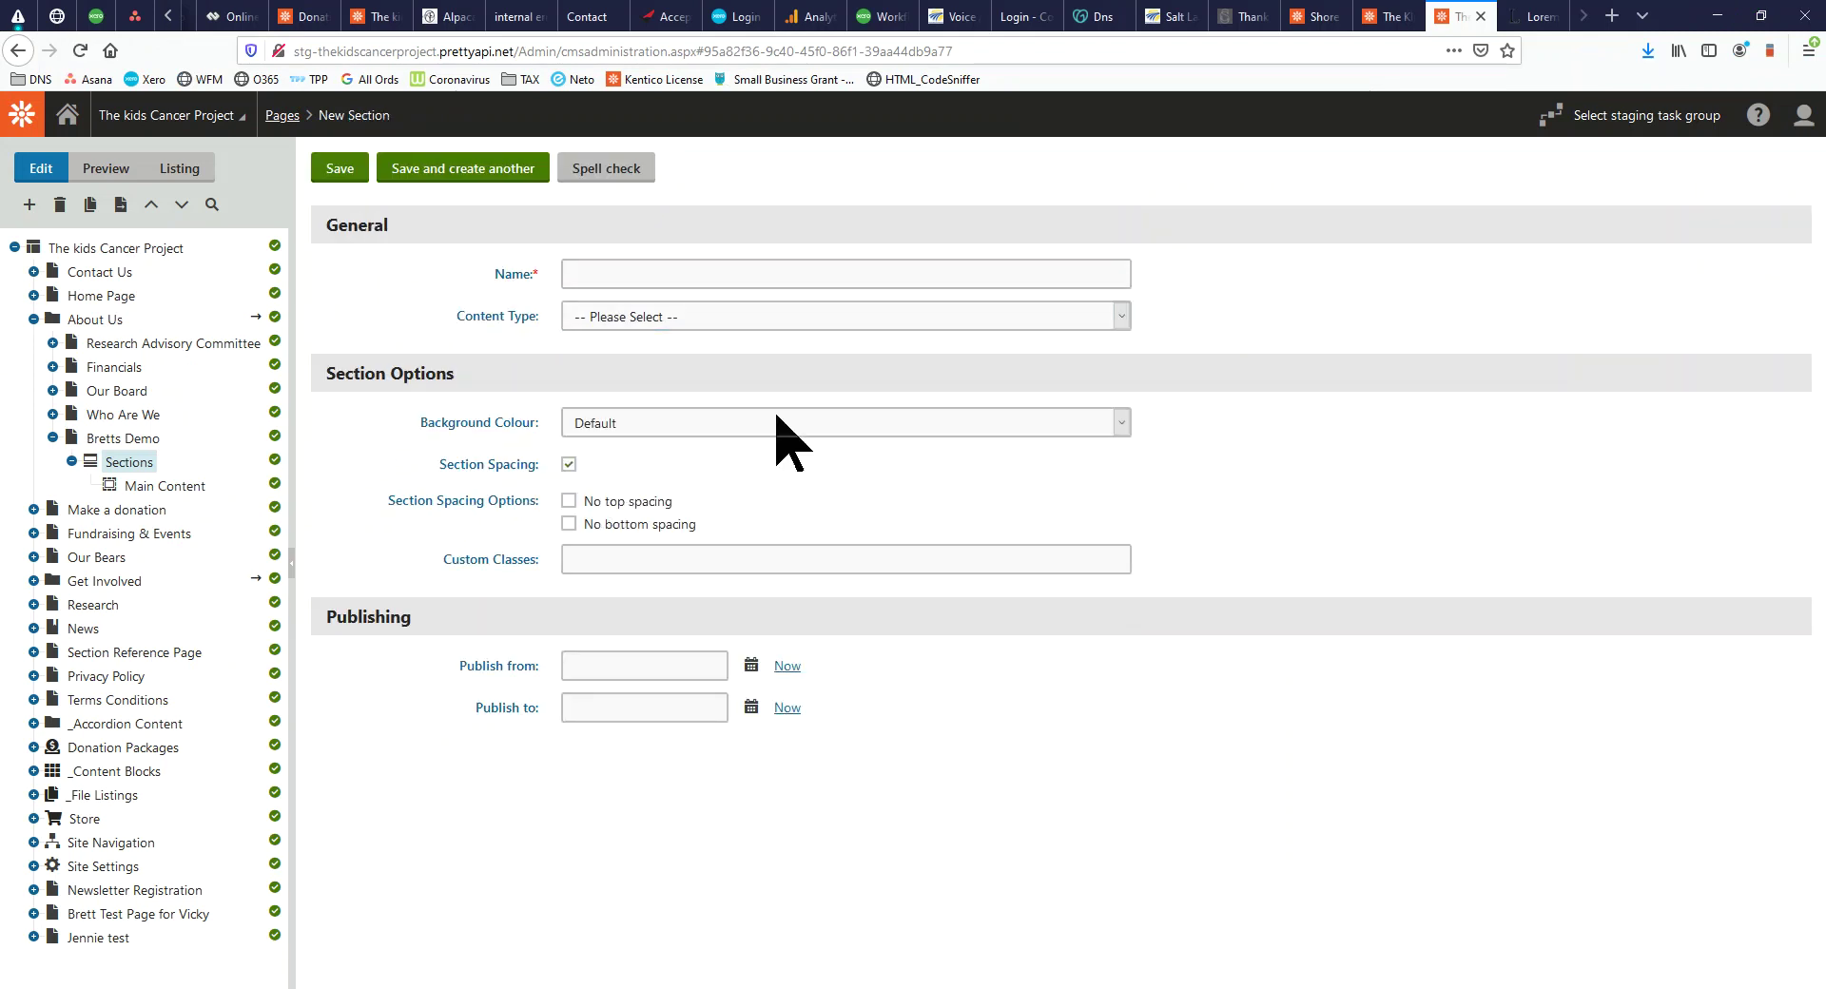
{"action": "left_click", "coordinate": [666, 317]}
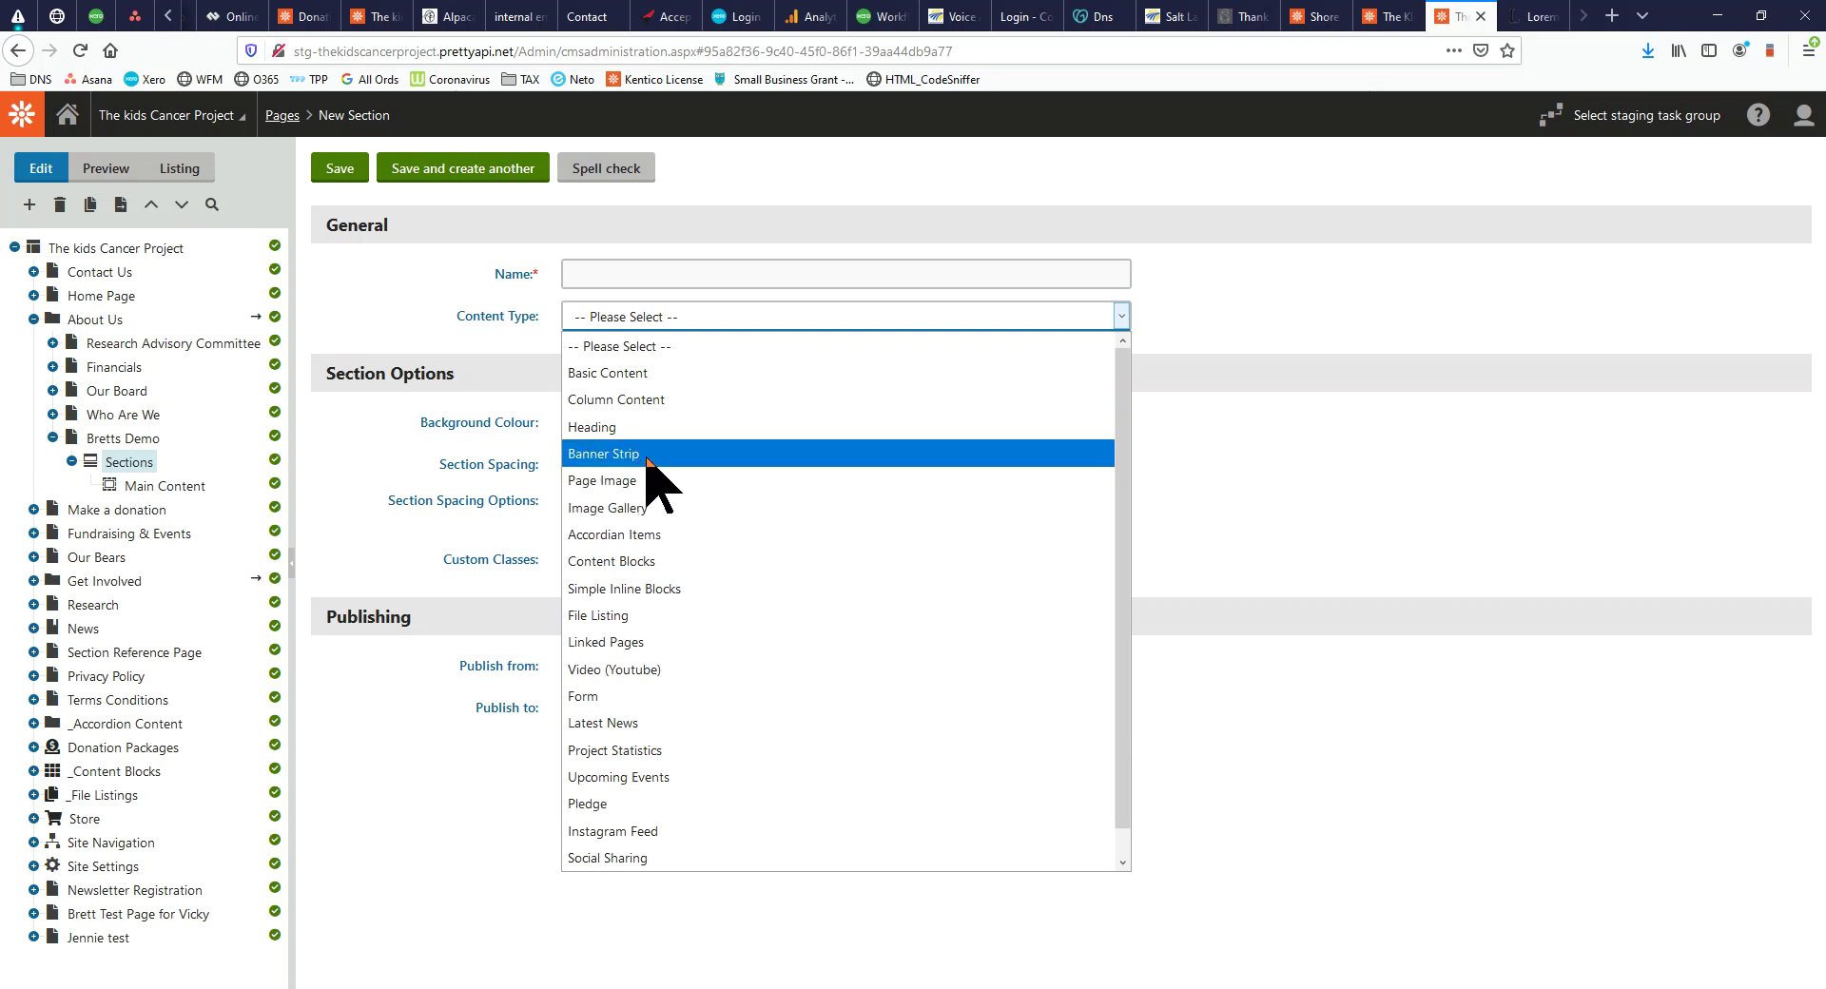
{"action": "left_click", "coordinate": [52, 416]}
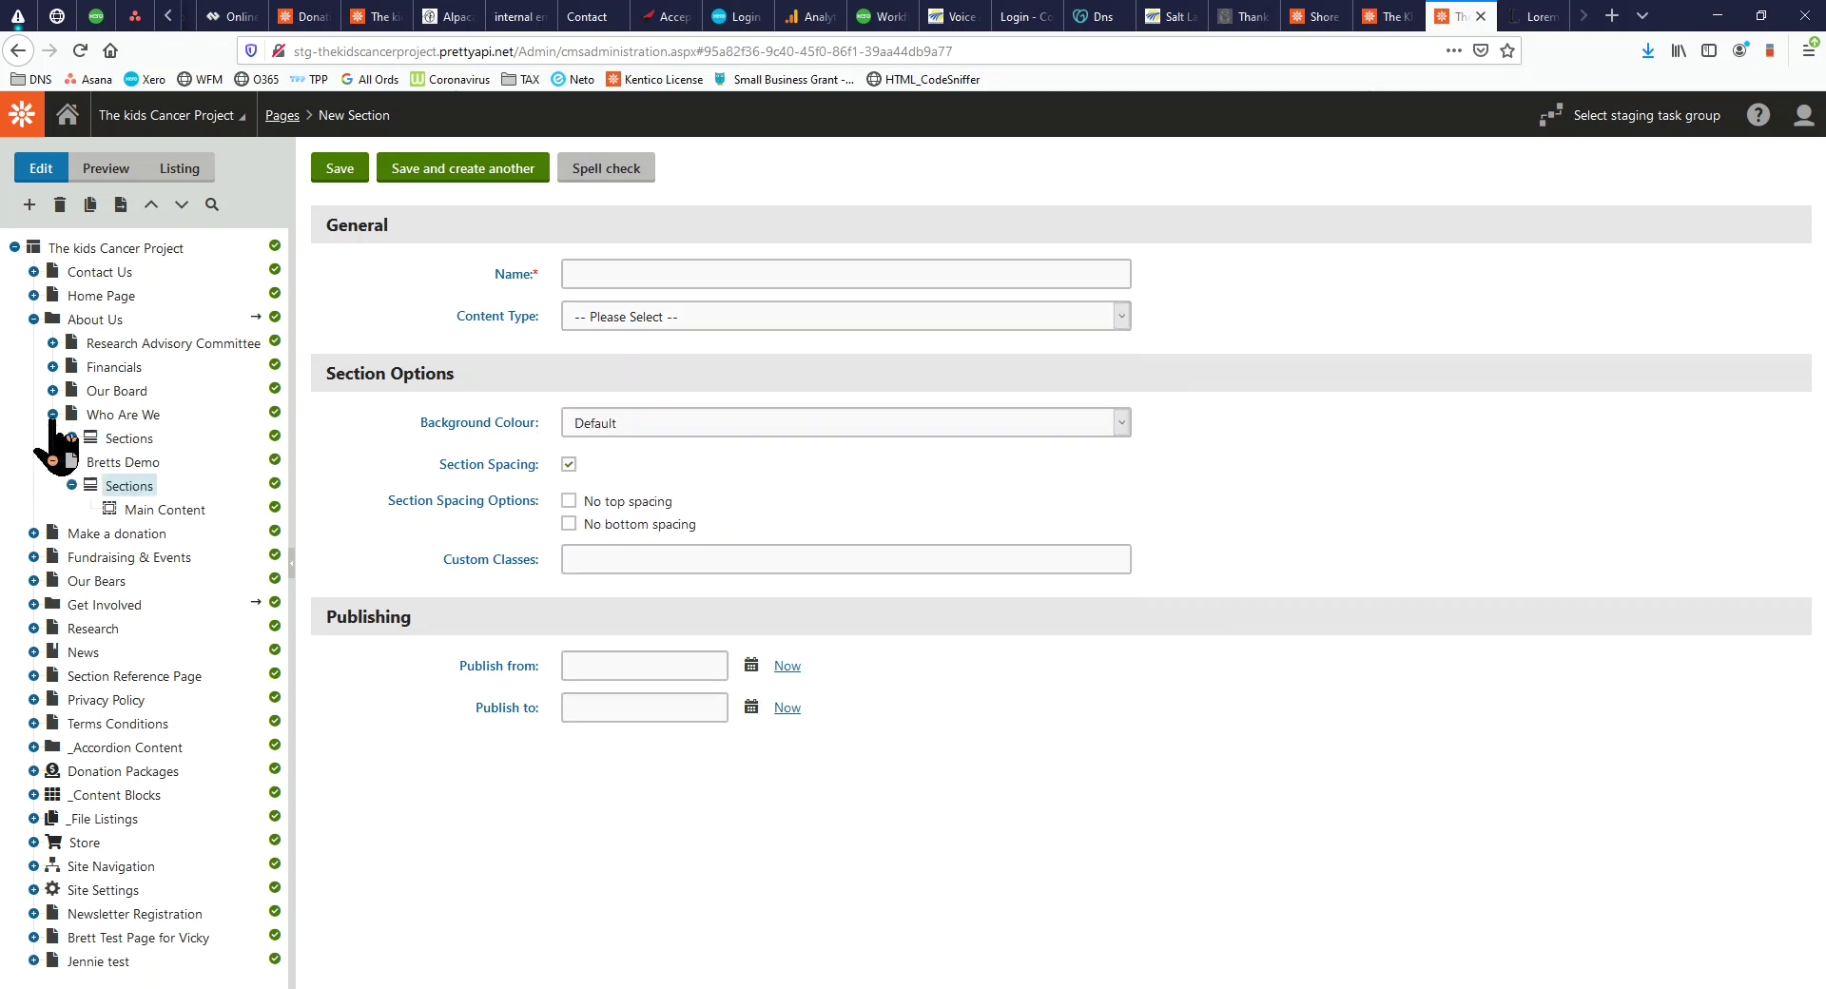
Copy Who Are We's Col Reynolds Banner section into About Us > Bretts Demo > Sections
{"action": "left_click", "coordinate": [71, 439]}
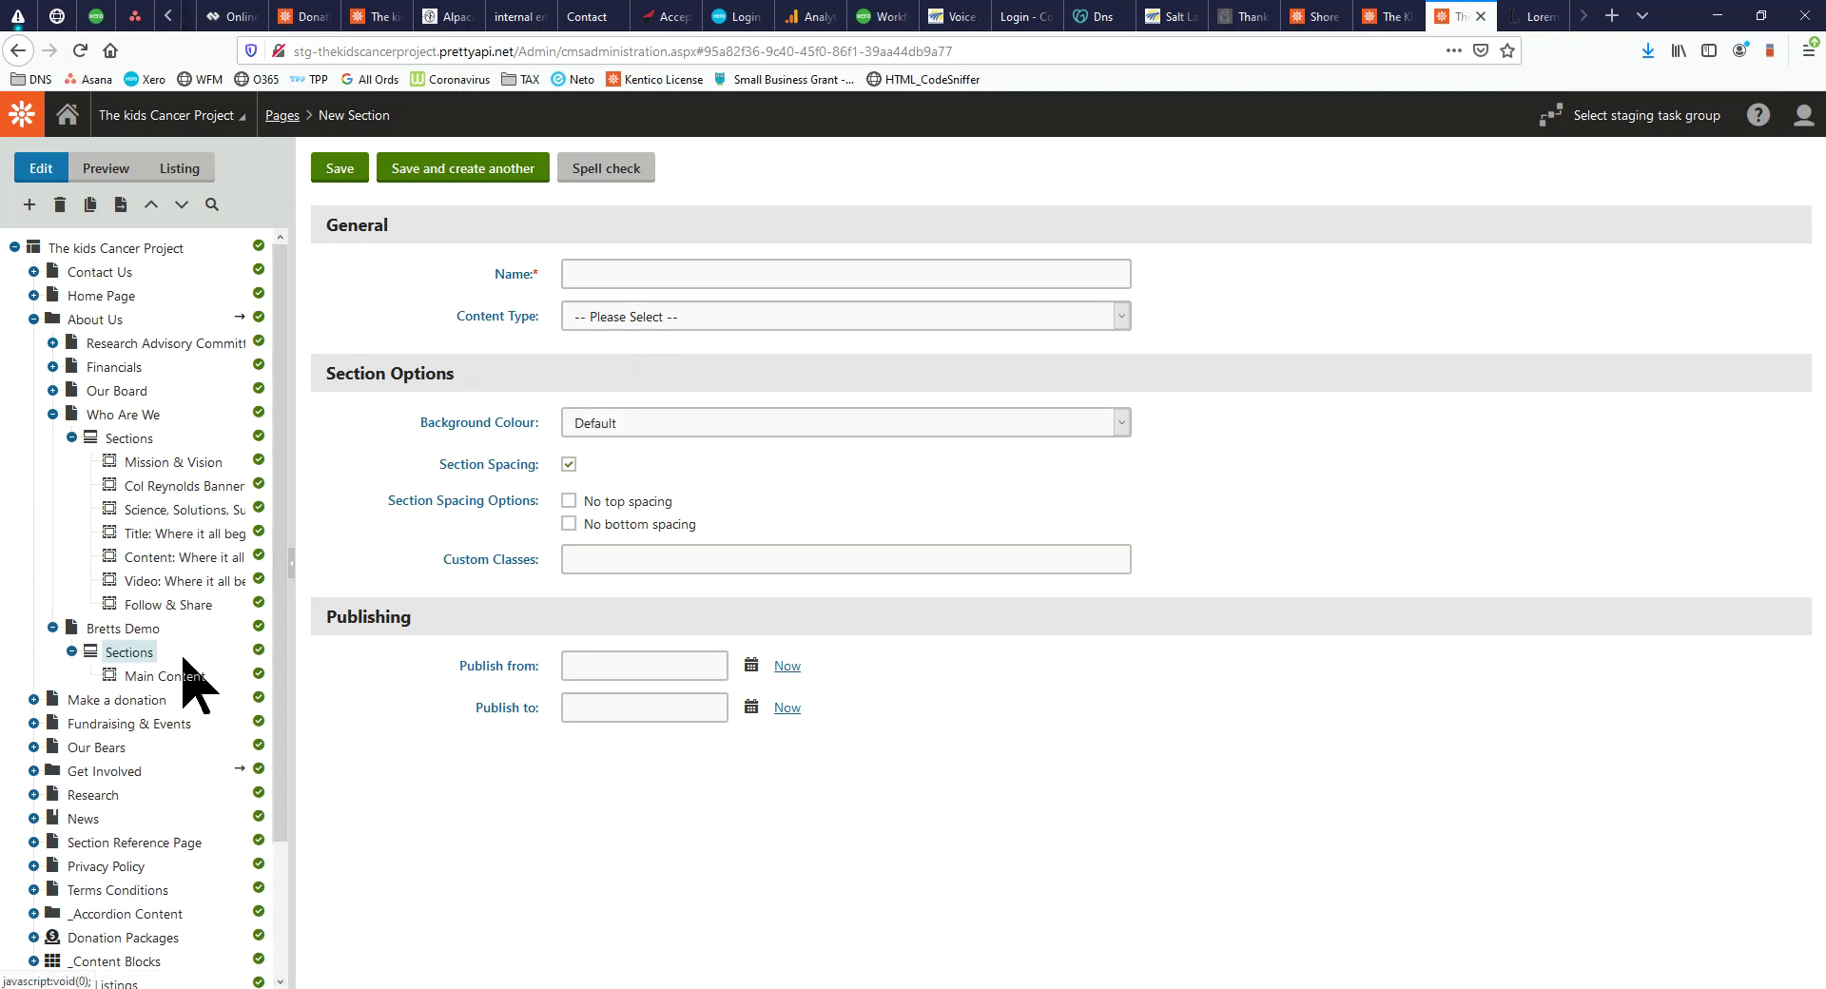
{"action": "left_click", "coordinate": [177, 489]}
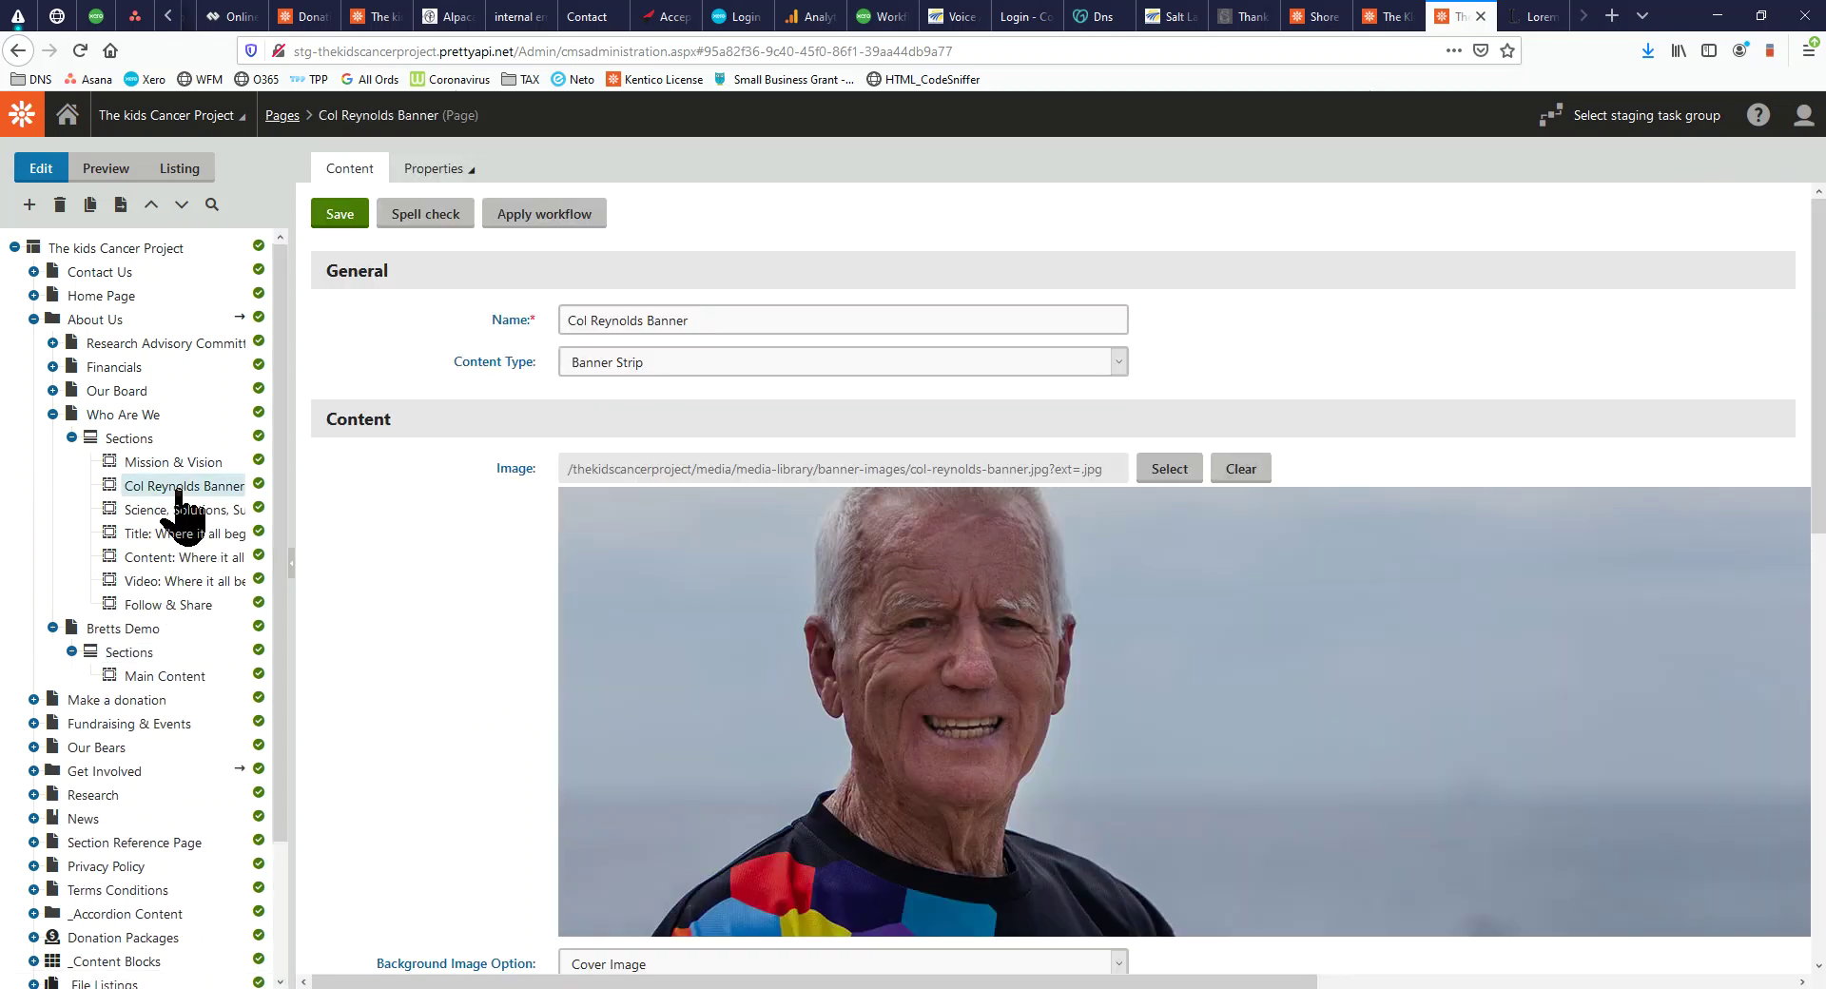
{"action": "right_click", "coordinate": [180, 494]}
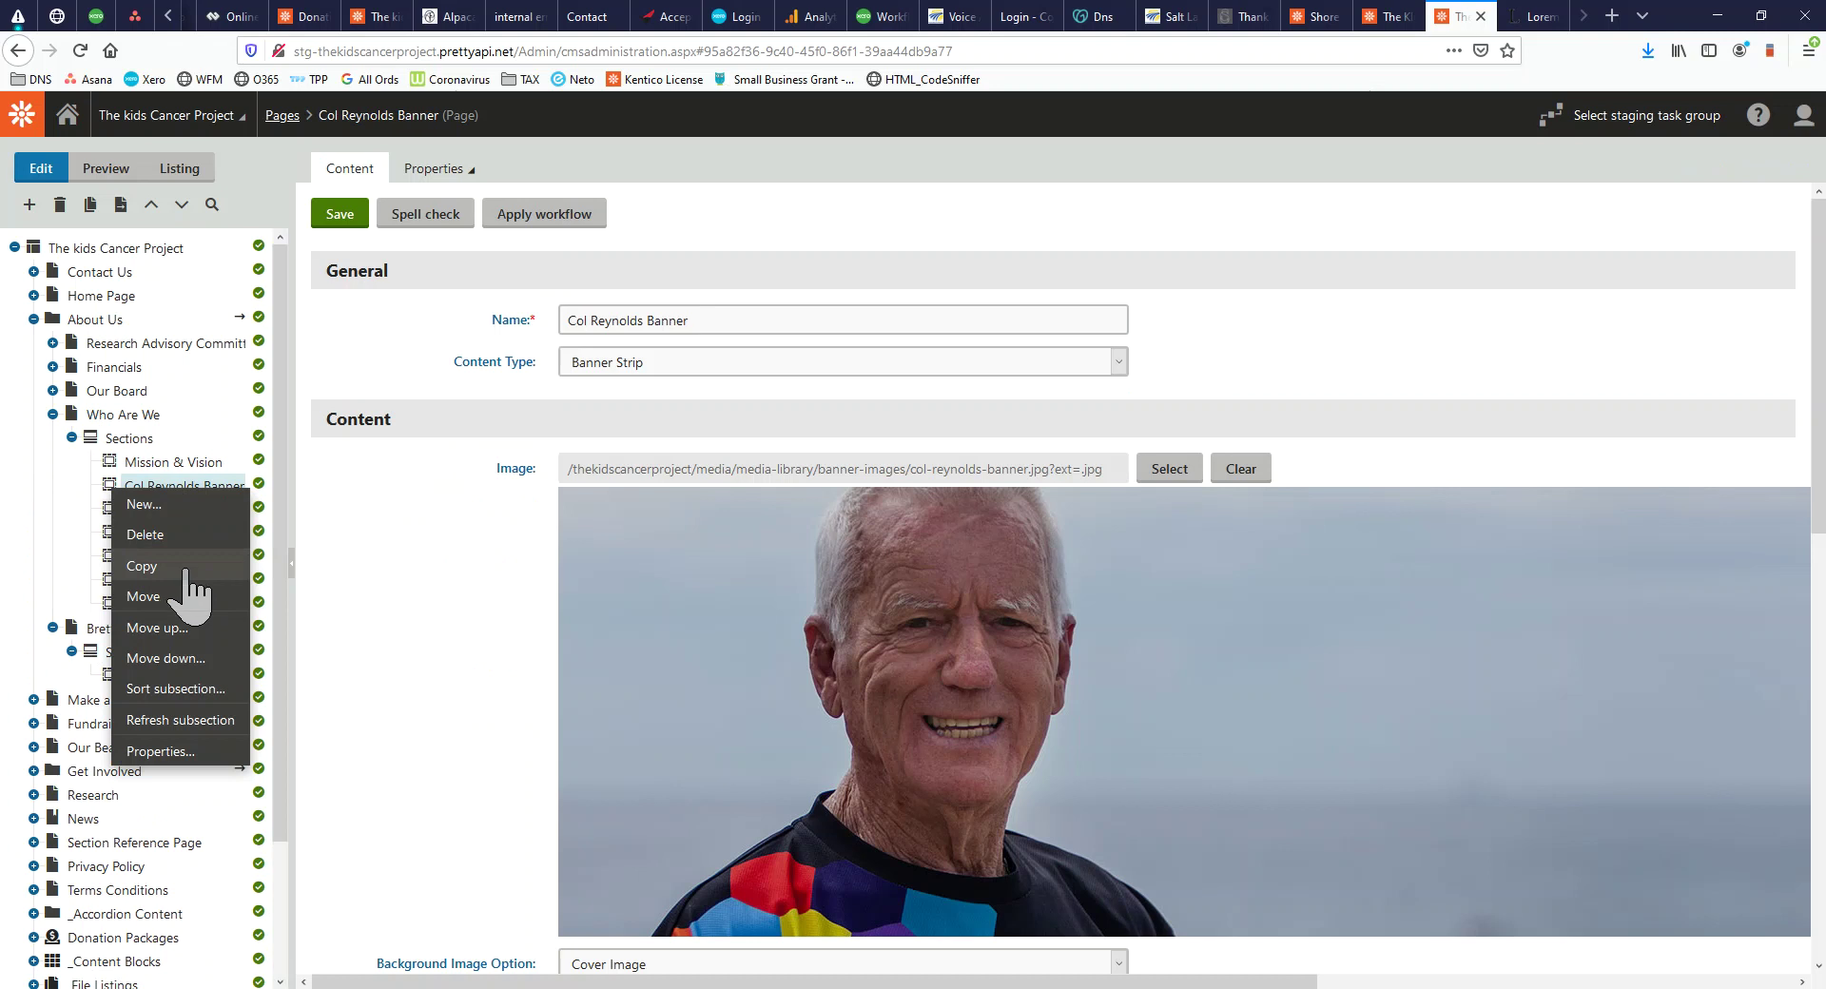
{"action": "left_click", "coordinate": [185, 568]}
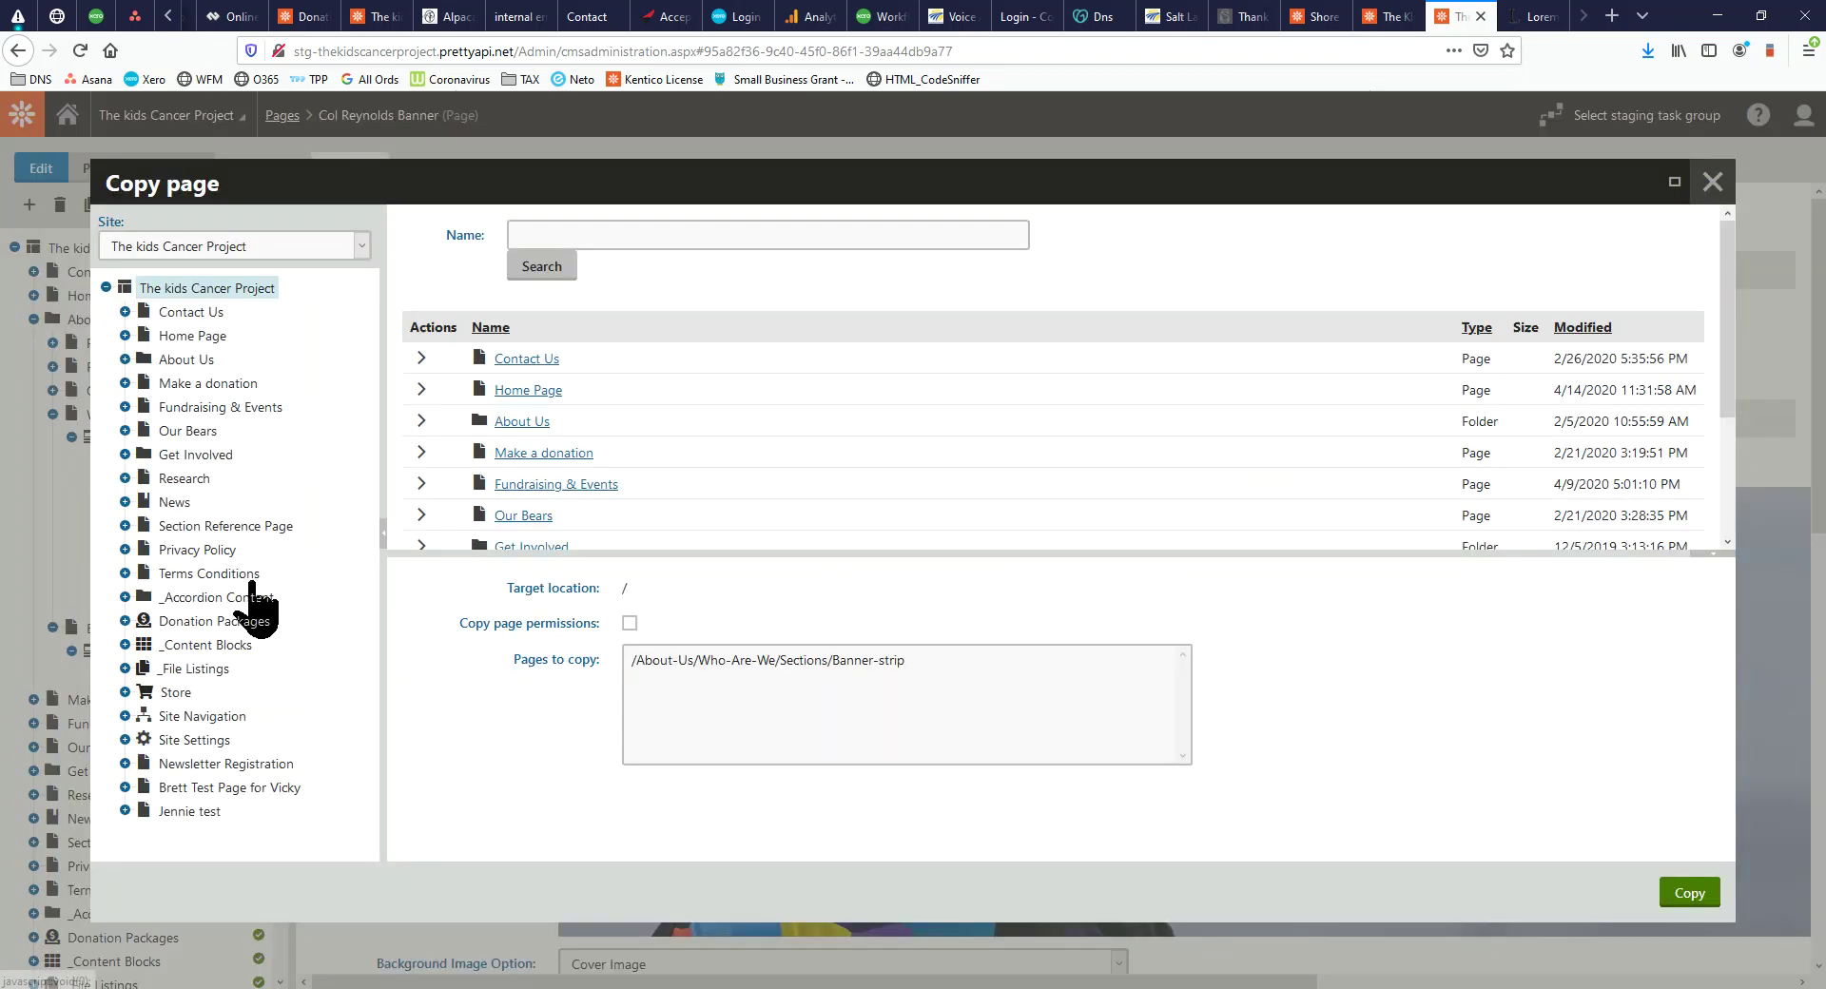
{"action": "left_click", "coordinate": [125, 360]}
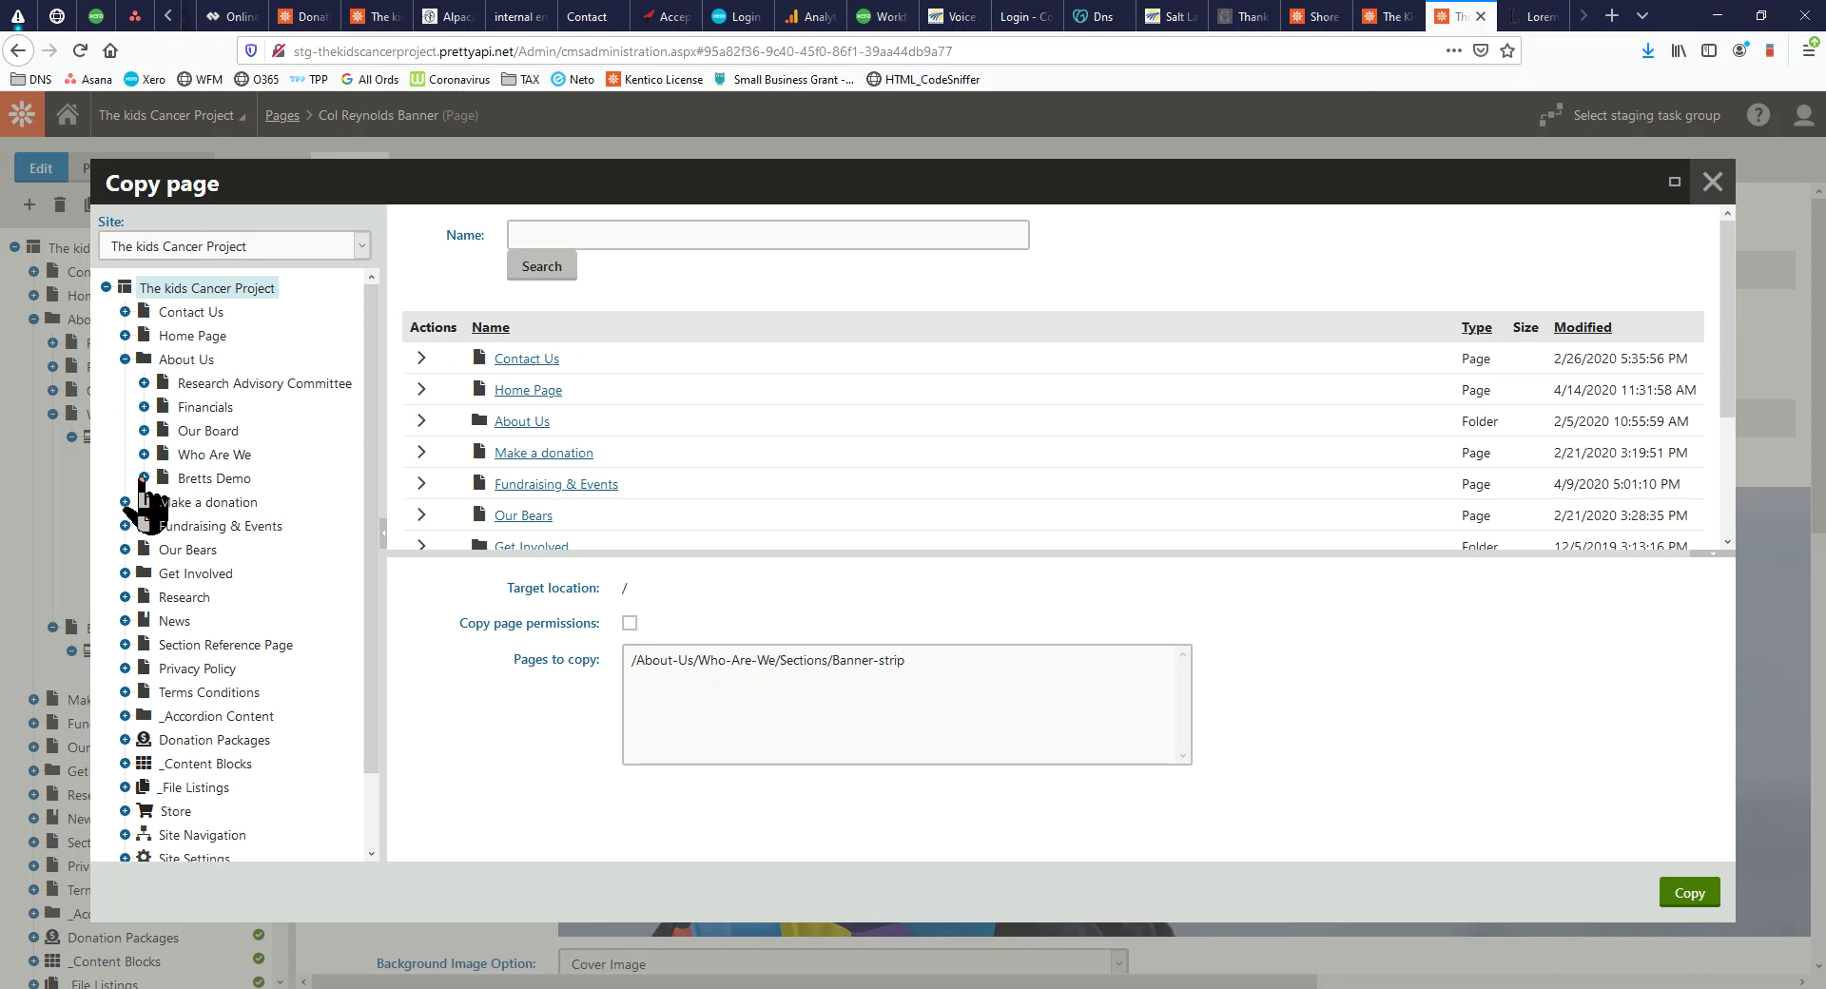
{"action": "left_click", "coordinate": [144, 477]}
{"action": "left_click", "coordinate": [220, 501]}
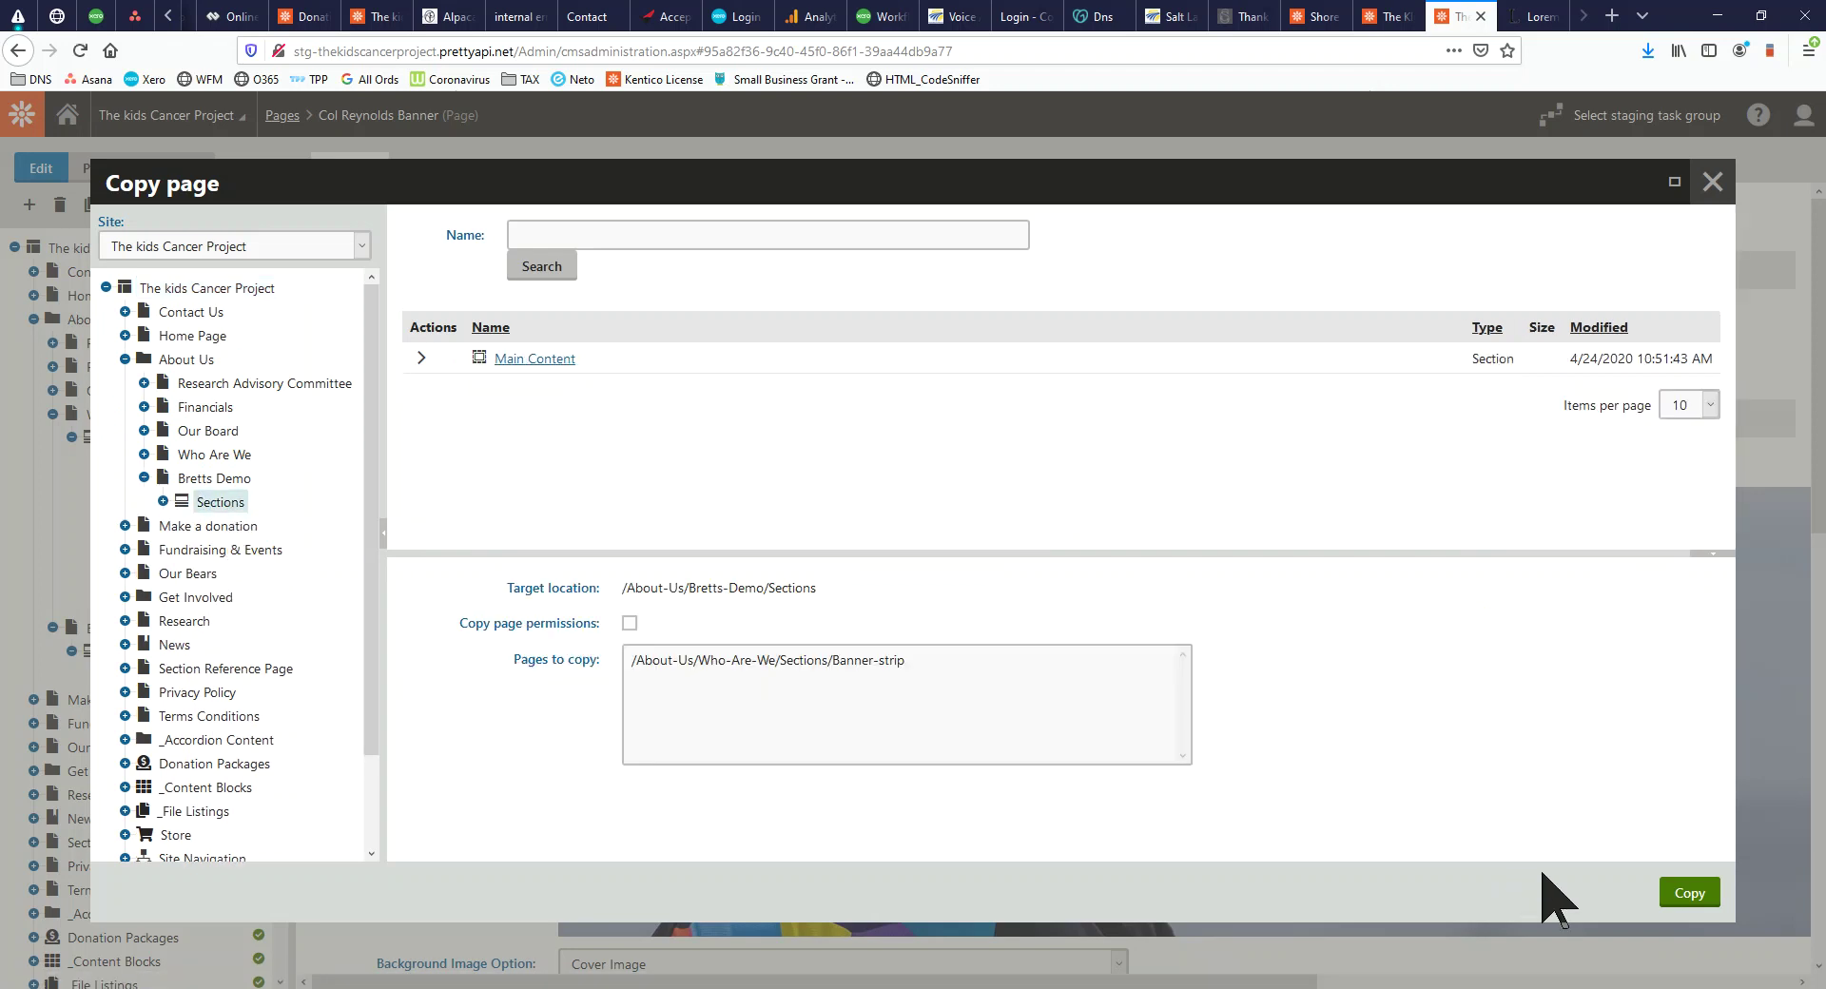
{"action": "left_click", "coordinate": [1698, 898]}
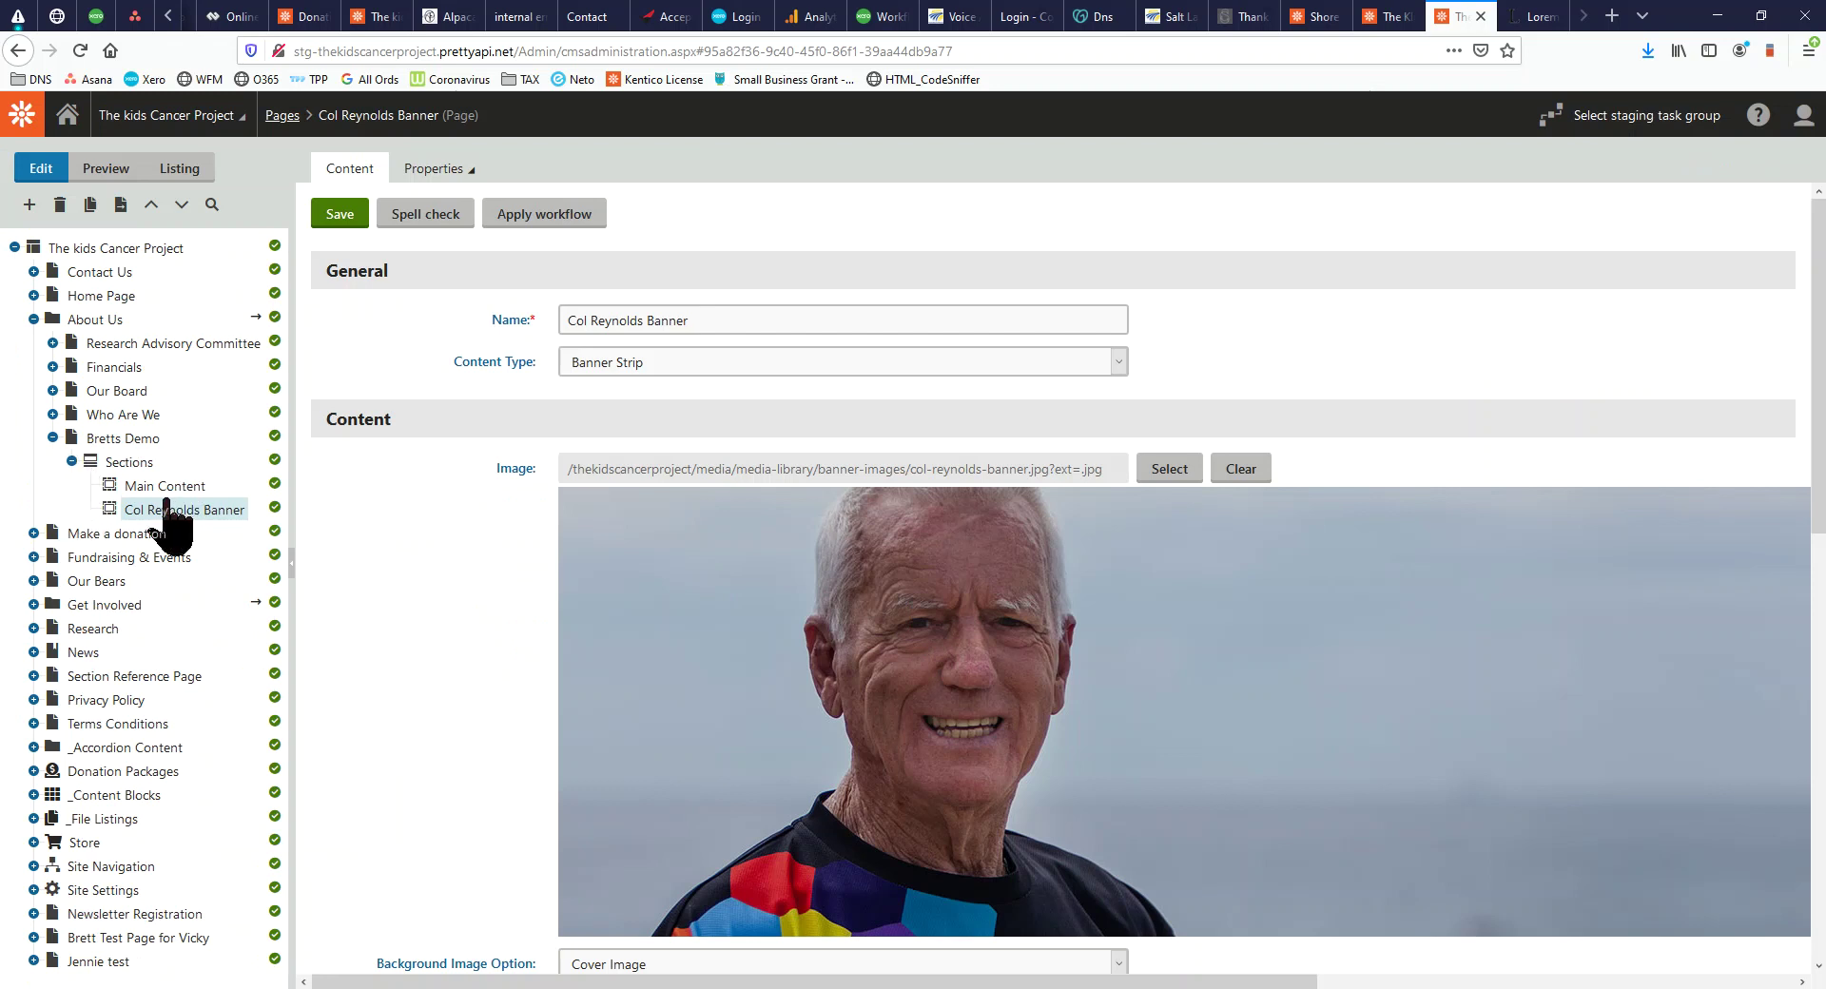
{"action": "left_click_drag", "start_coordinate": [0, 209], "coordinate": [966, 0]}
Reload the live Bretts Demo page to check the copied Col Reynolds Banner
{"action": "left_click", "coordinate": [86, 48]}
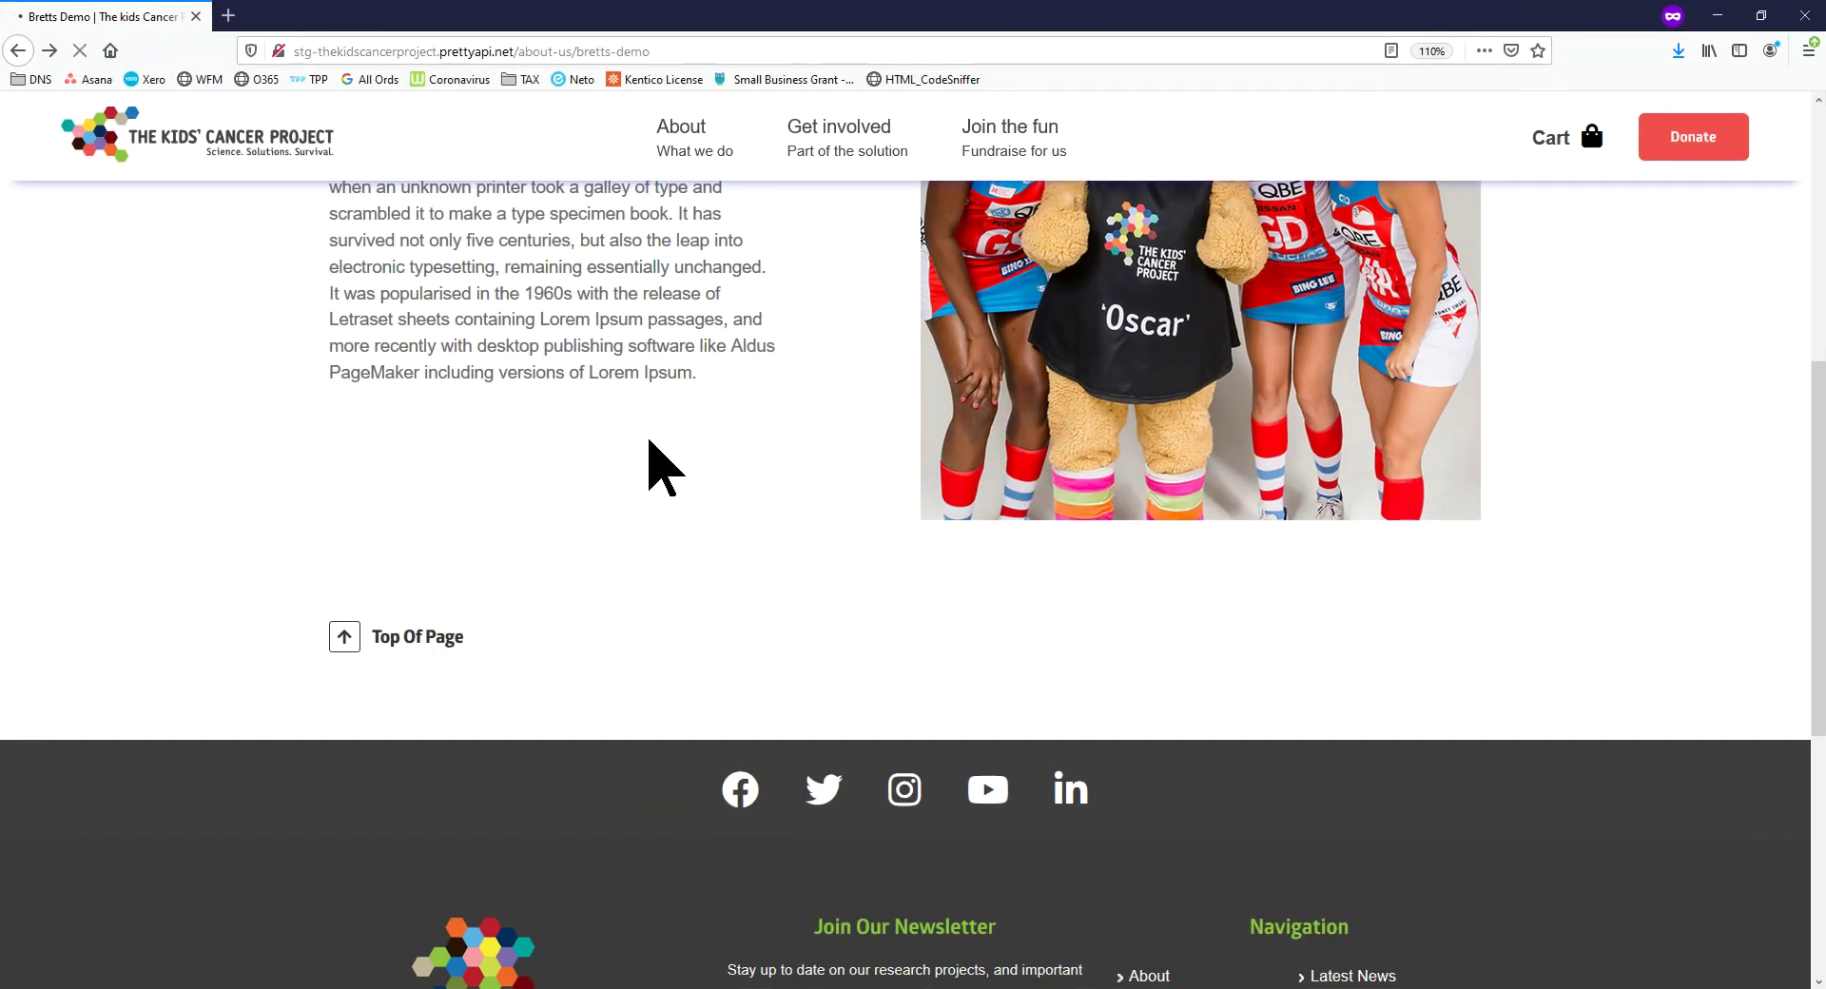
{"action": "scroll", "coordinate": [1154, 570], "scroll_direction": "down", "scroll_amount": 5}
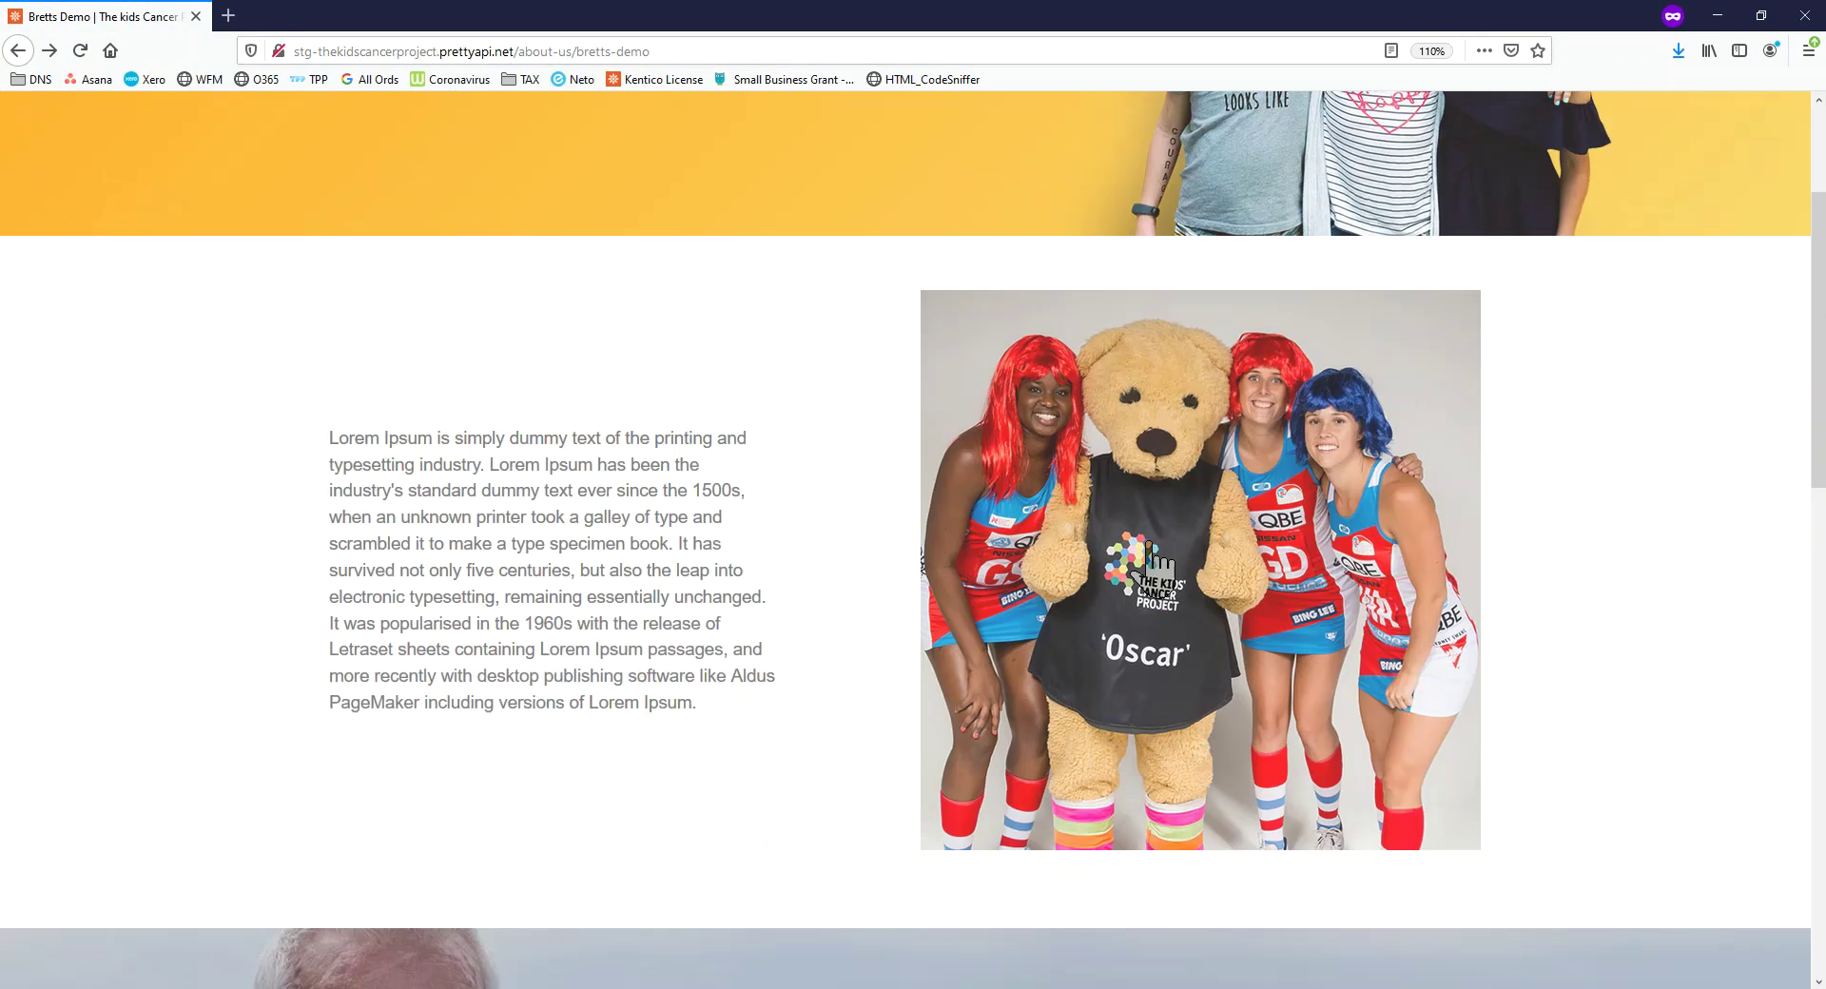
{"action": "left_click_drag", "start_coordinate": [536, 5], "coordinate": [0, 190]}
{"action": "scroll", "coordinate": [914, 542], "scroll_direction": "down", "scroll_amount": 4}
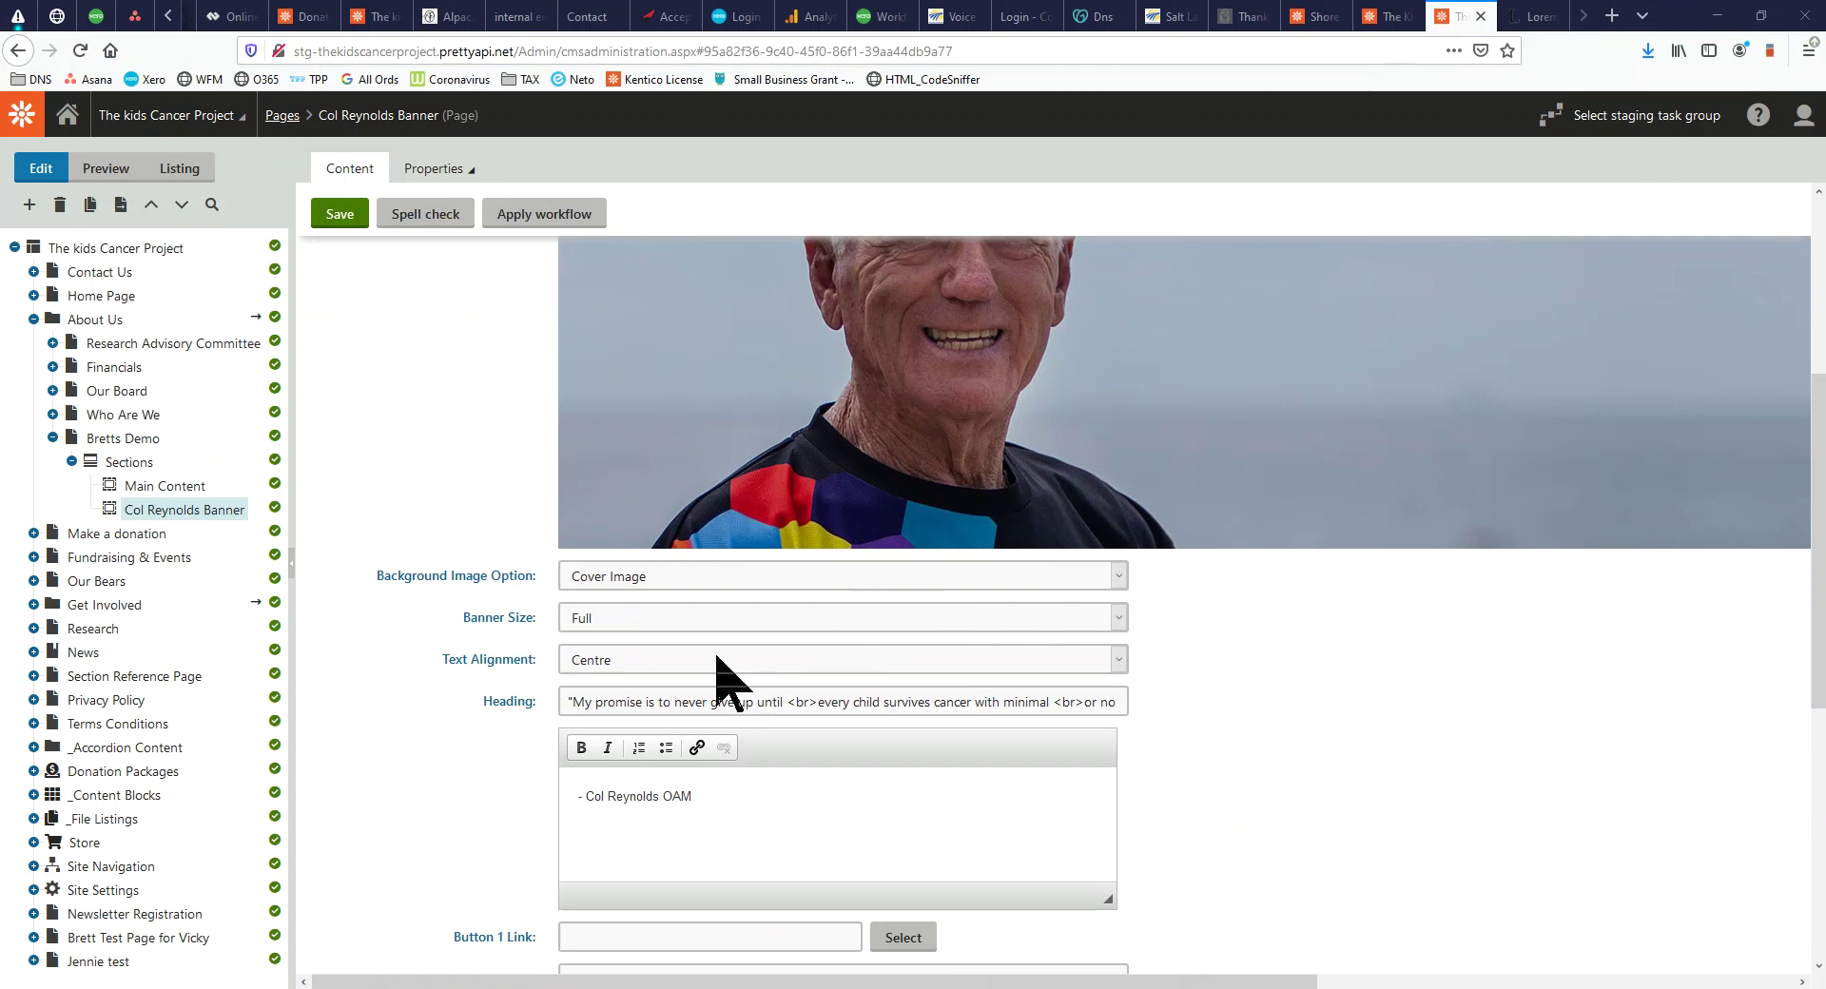
{"action": "scroll", "coordinate": [731, 815], "scroll_direction": "down", "scroll_amount": 3}
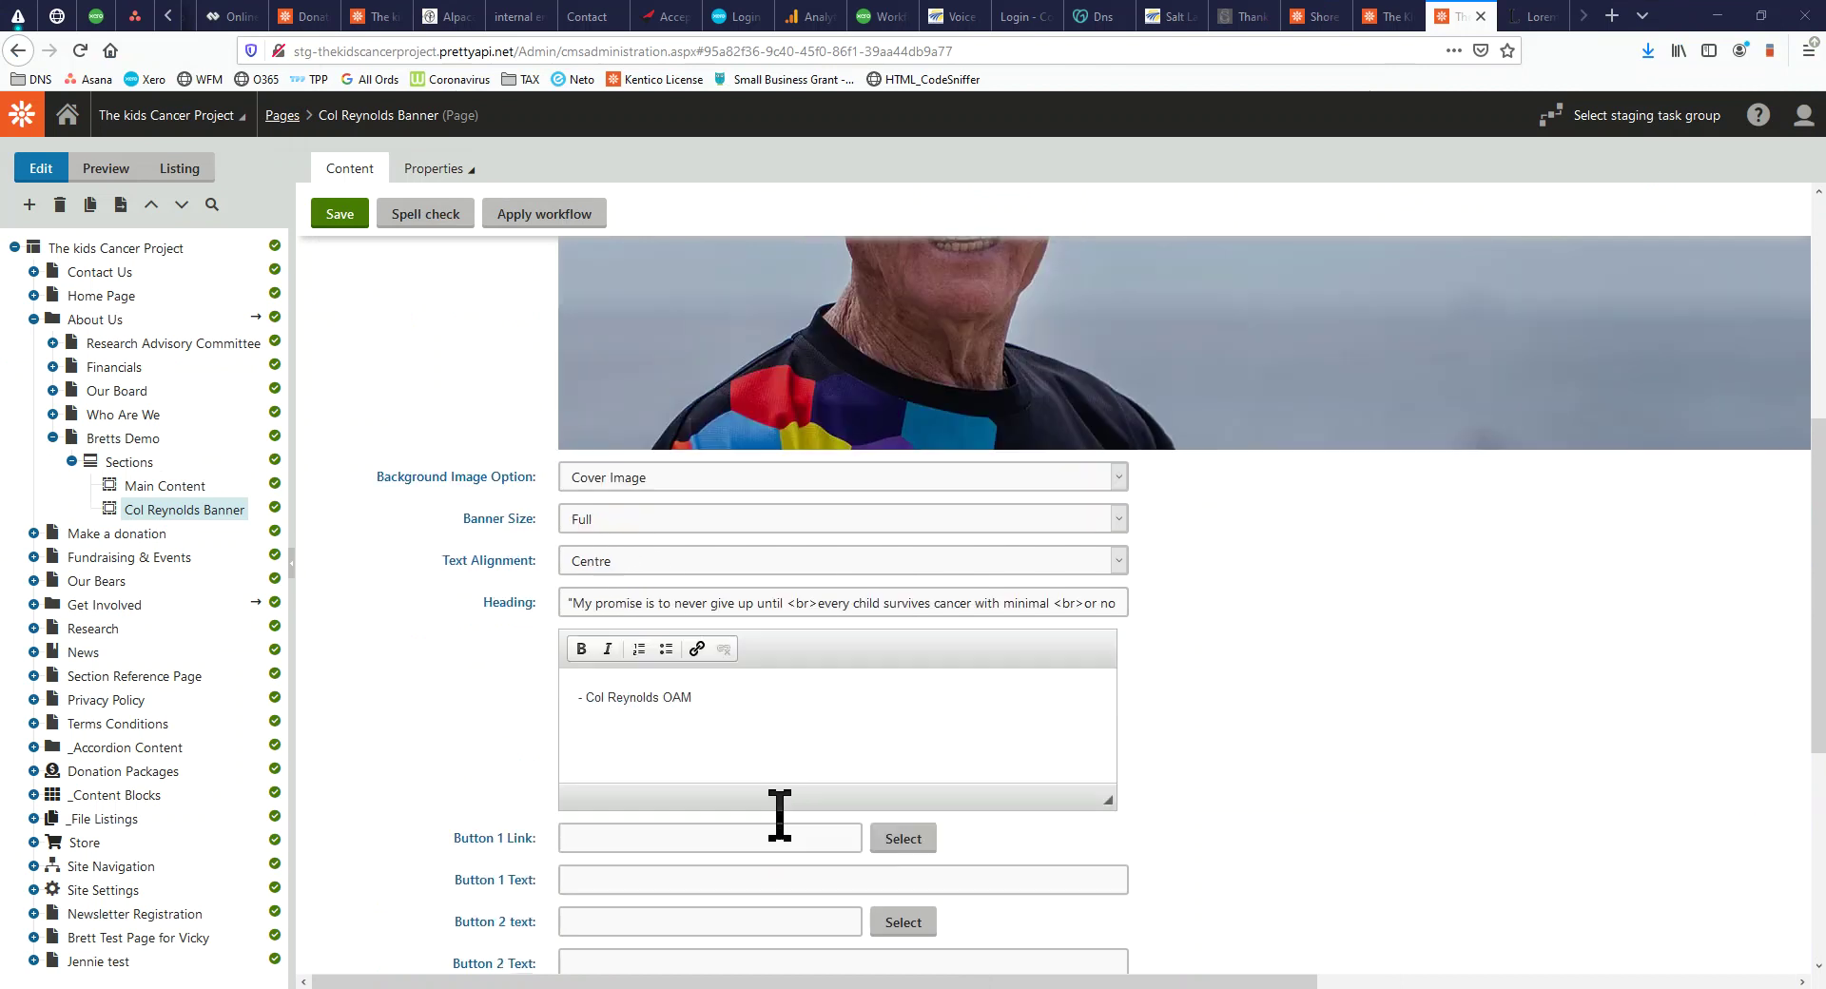
{"action": "left_click", "coordinate": [649, 651]}
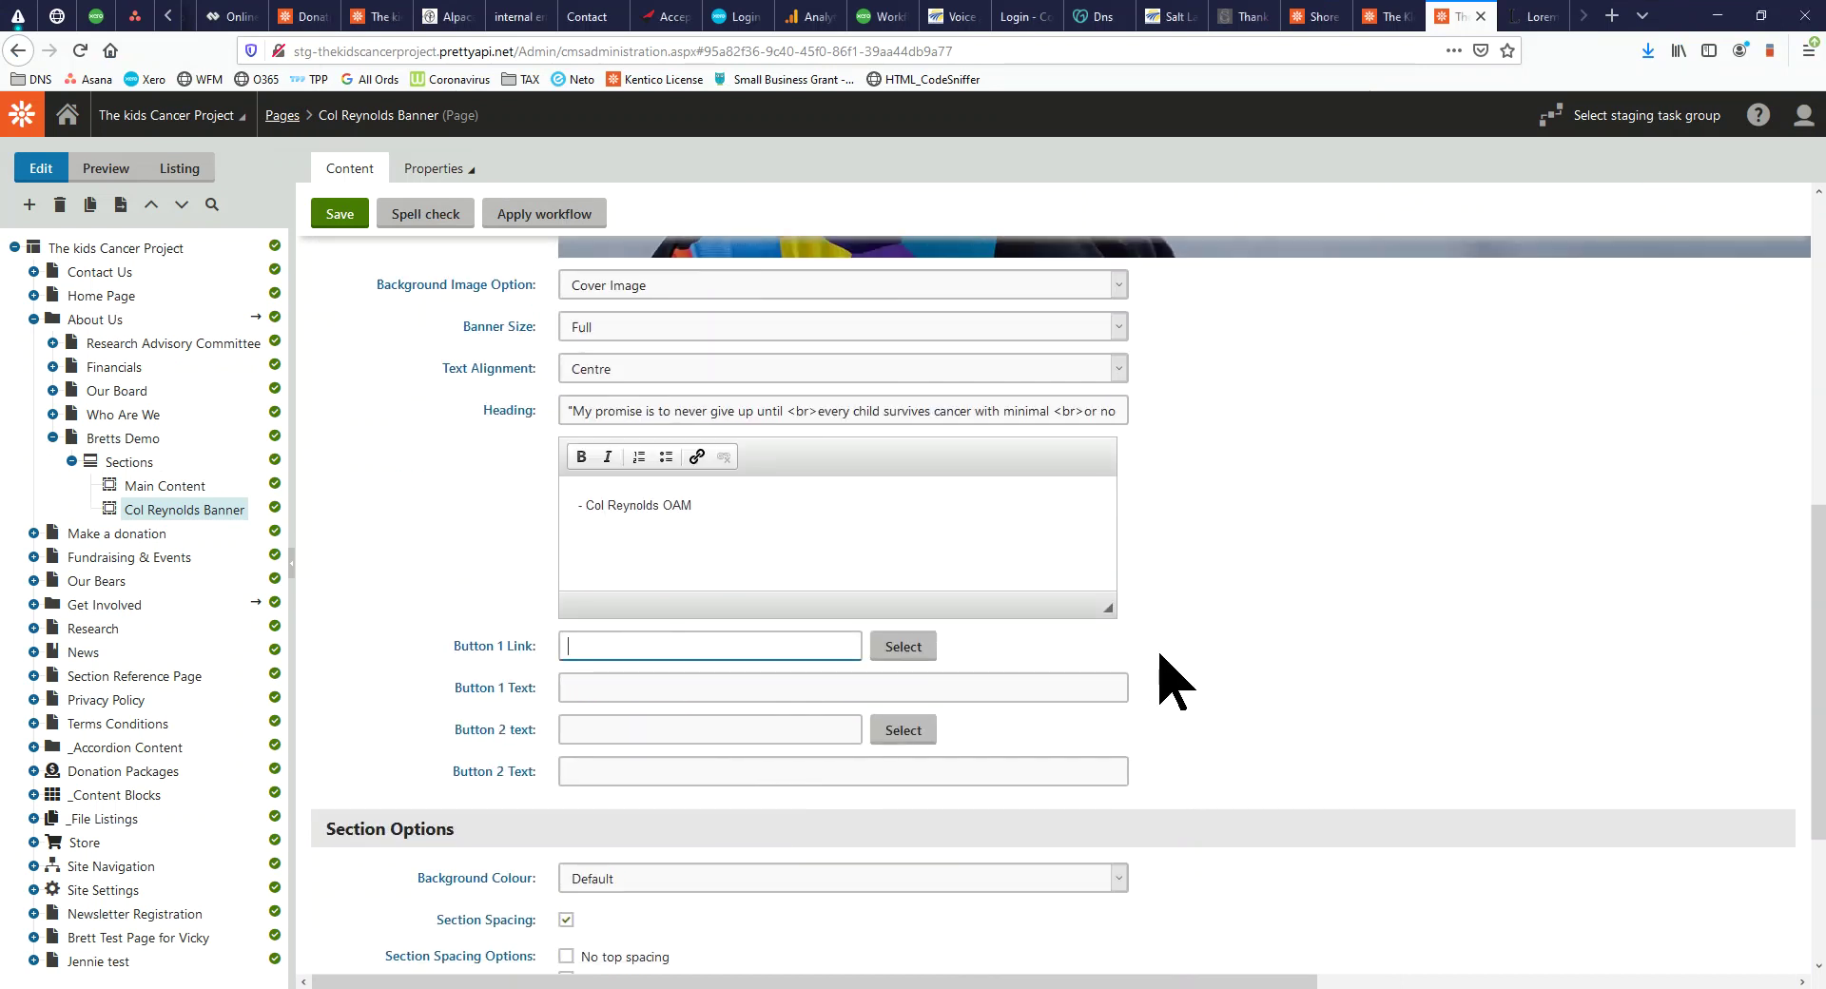
{"action": "left_click", "coordinate": [916, 637]}
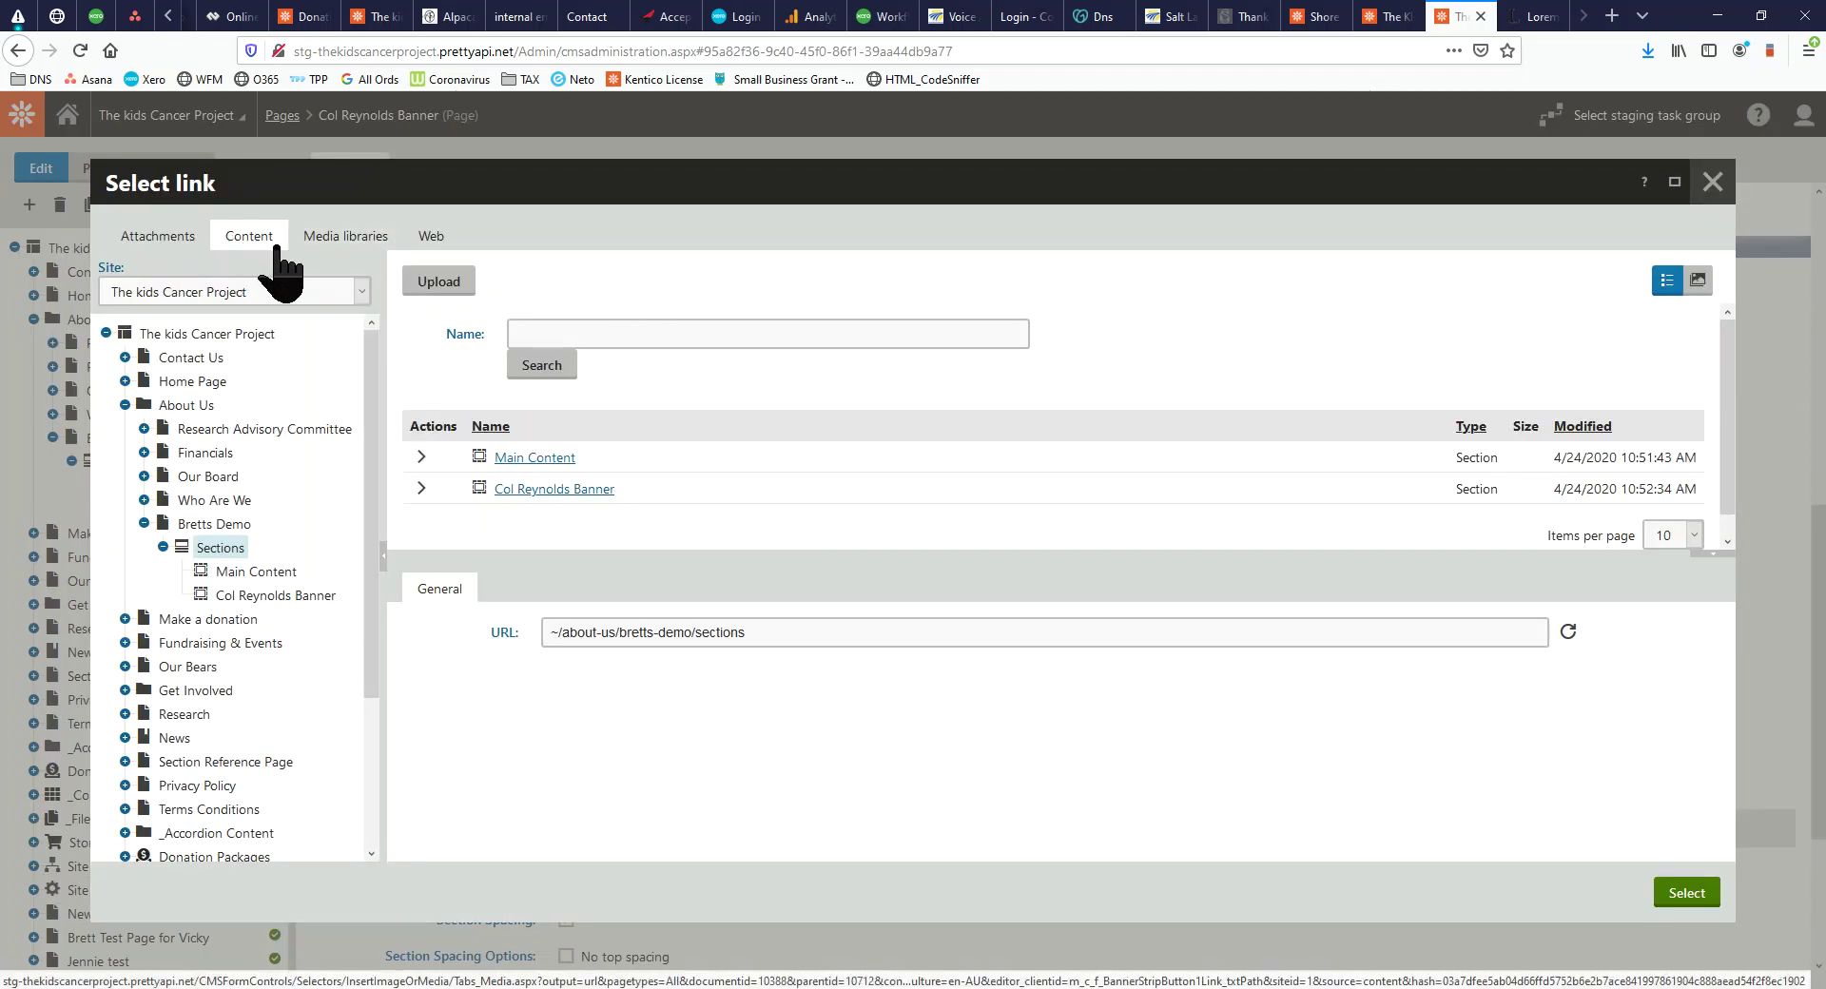
{"action": "left_click", "coordinate": [433, 238]}
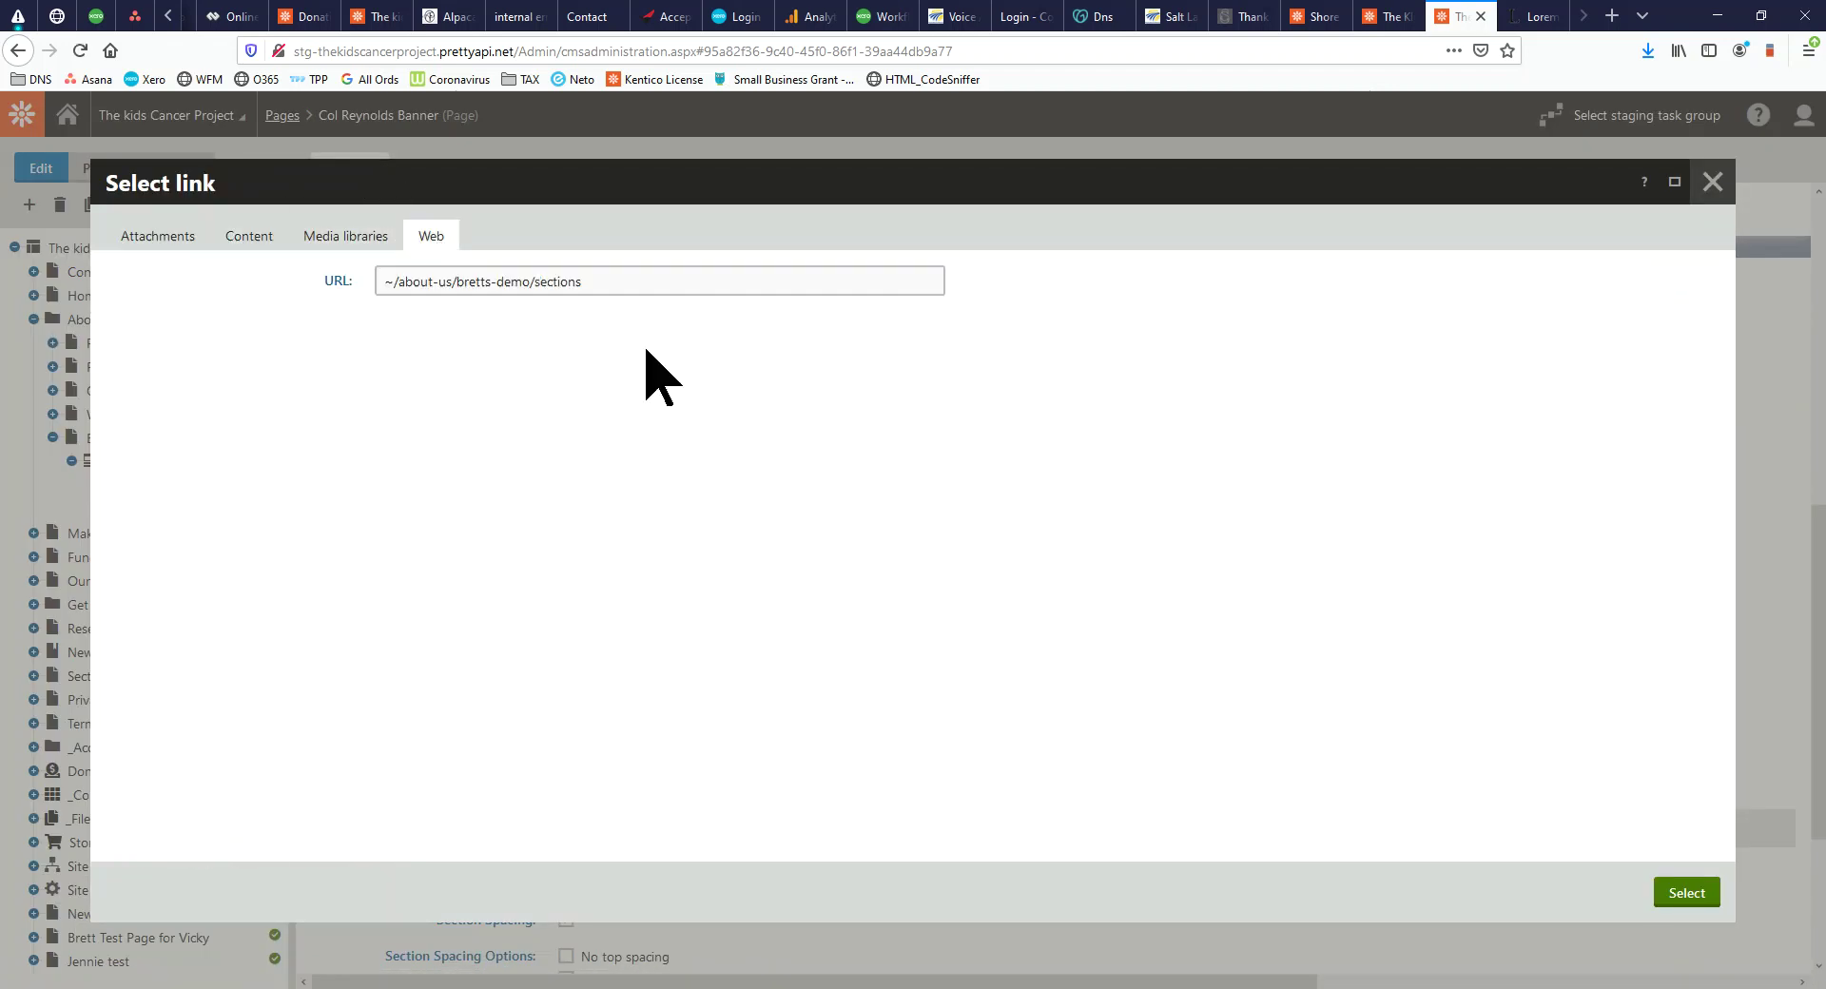
{"action": "left_click", "coordinate": [361, 245]}
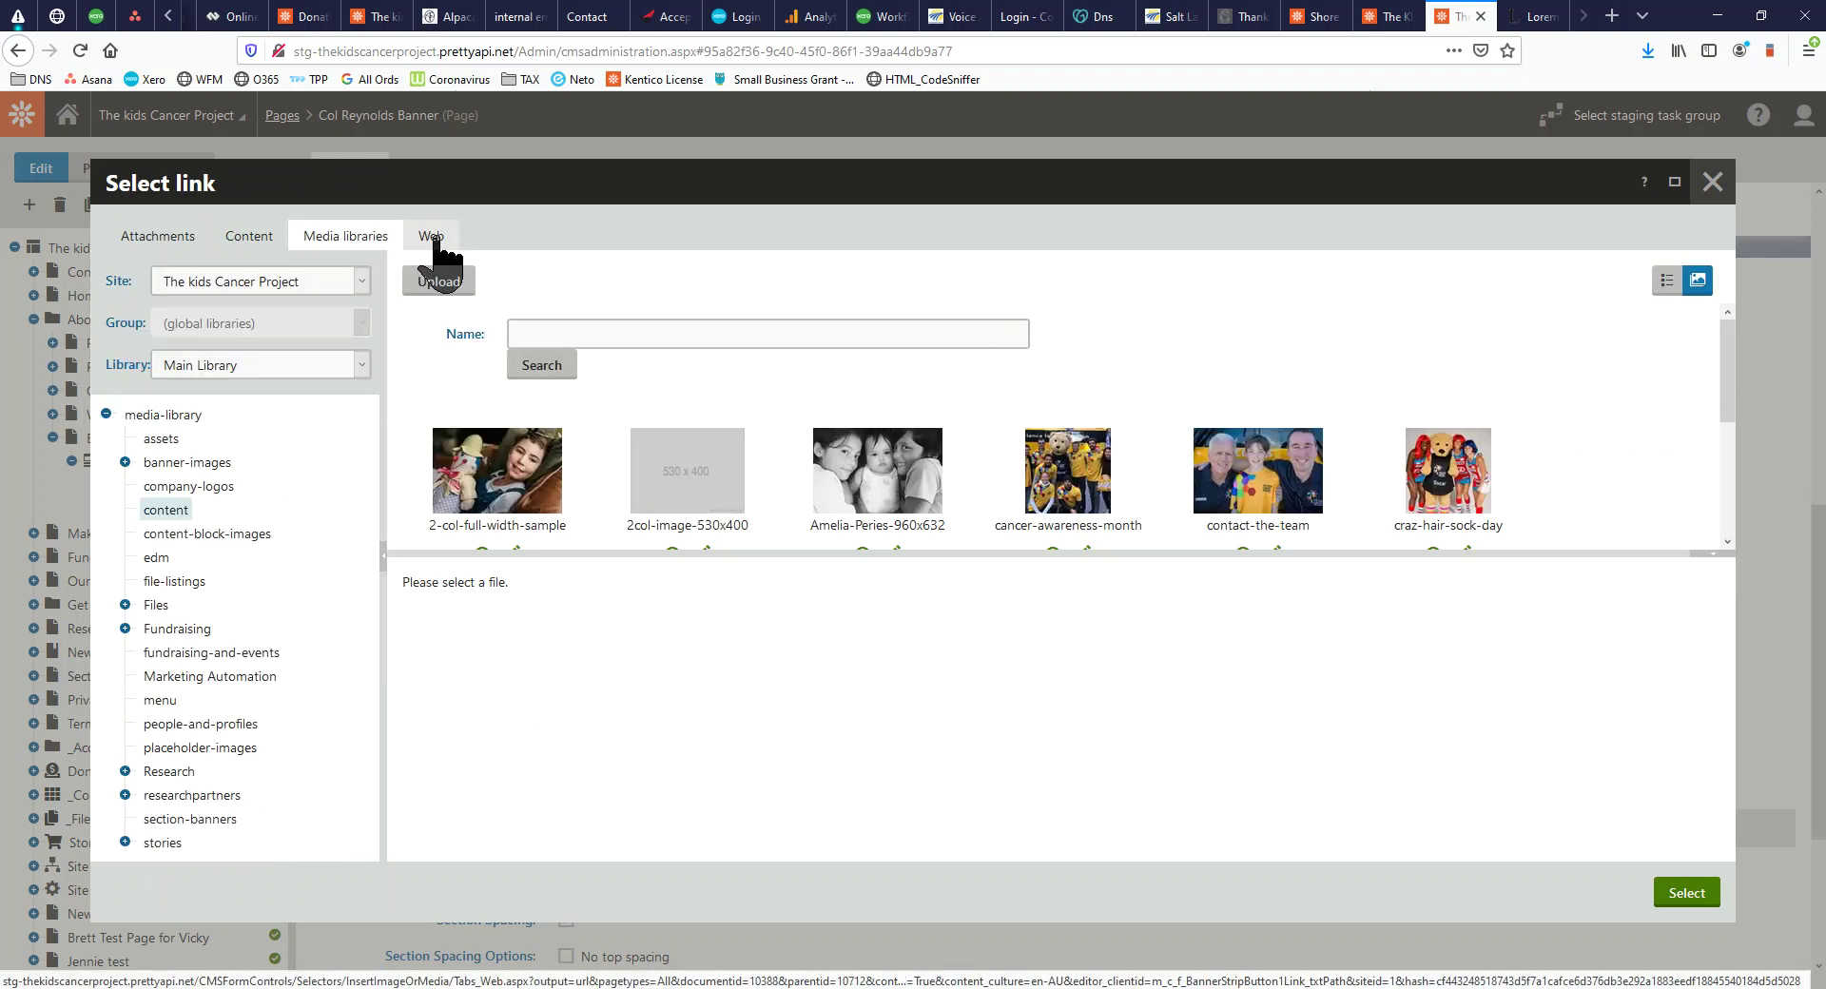
{"action": "left_click", "coordinate": [157, 242]}
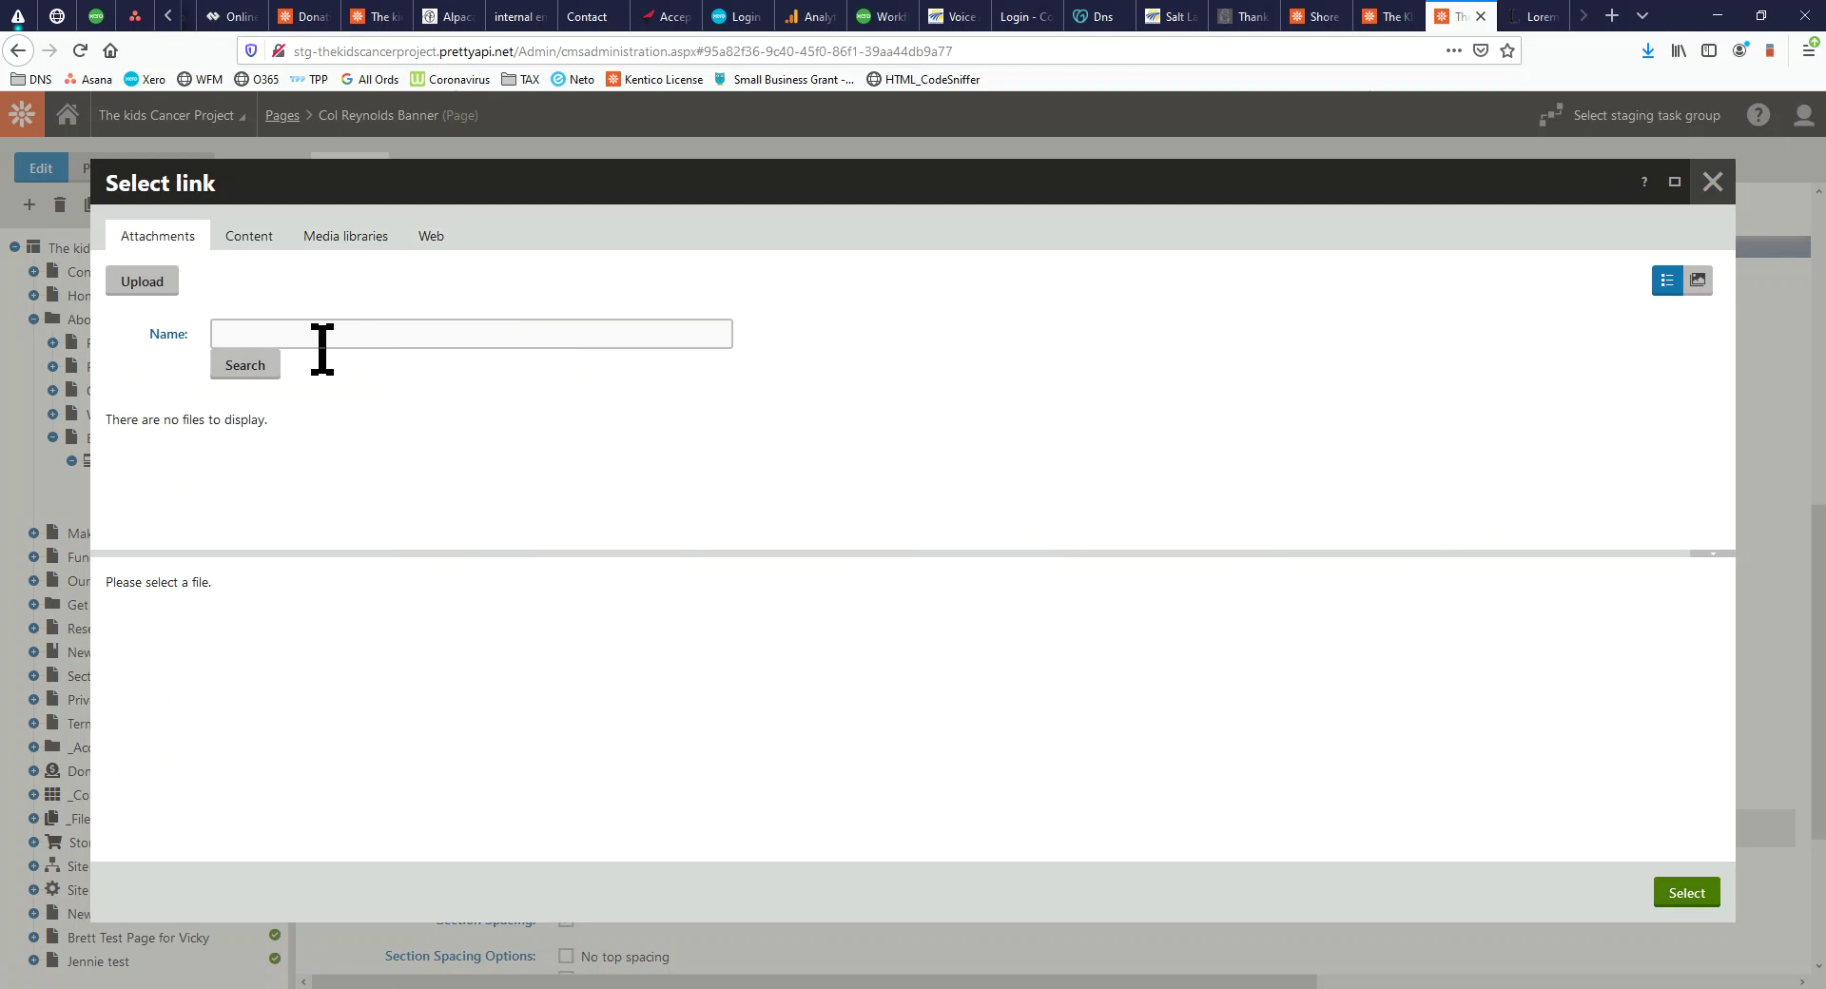
{"action": "left_click", "coordinate": [429, 238]}
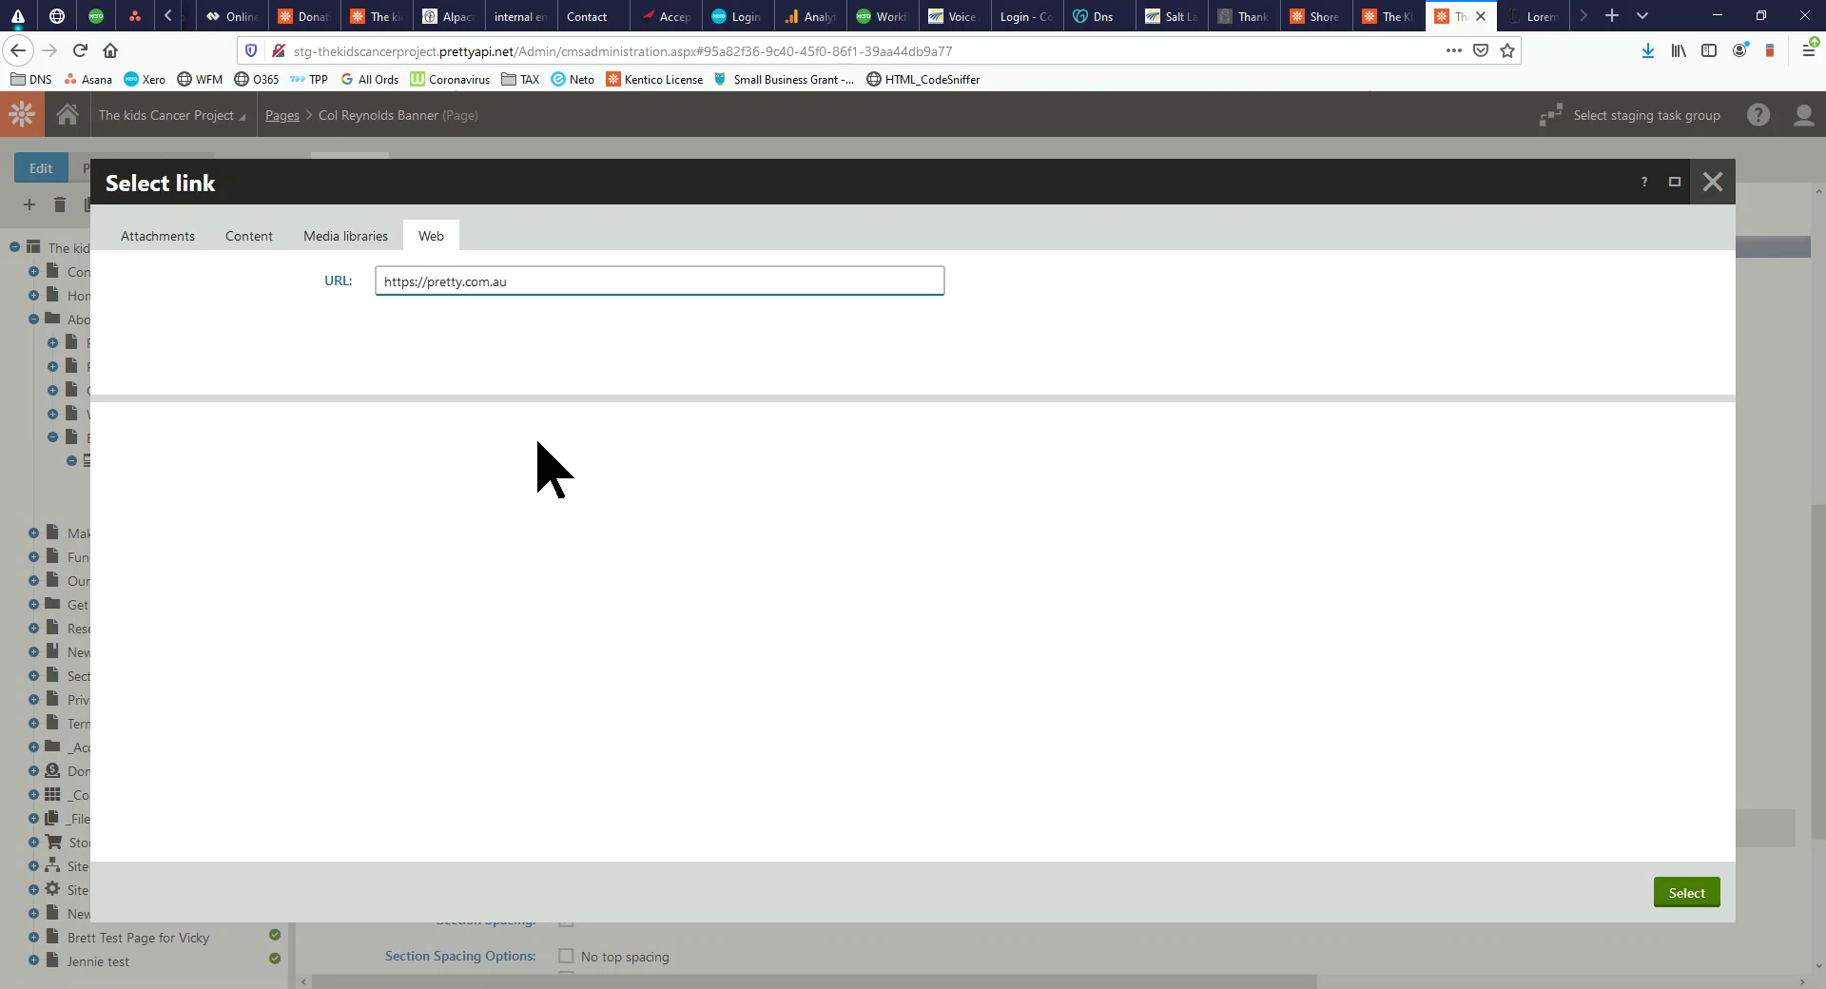
{"action": "left_click", "coordinate": [1689, 889]}
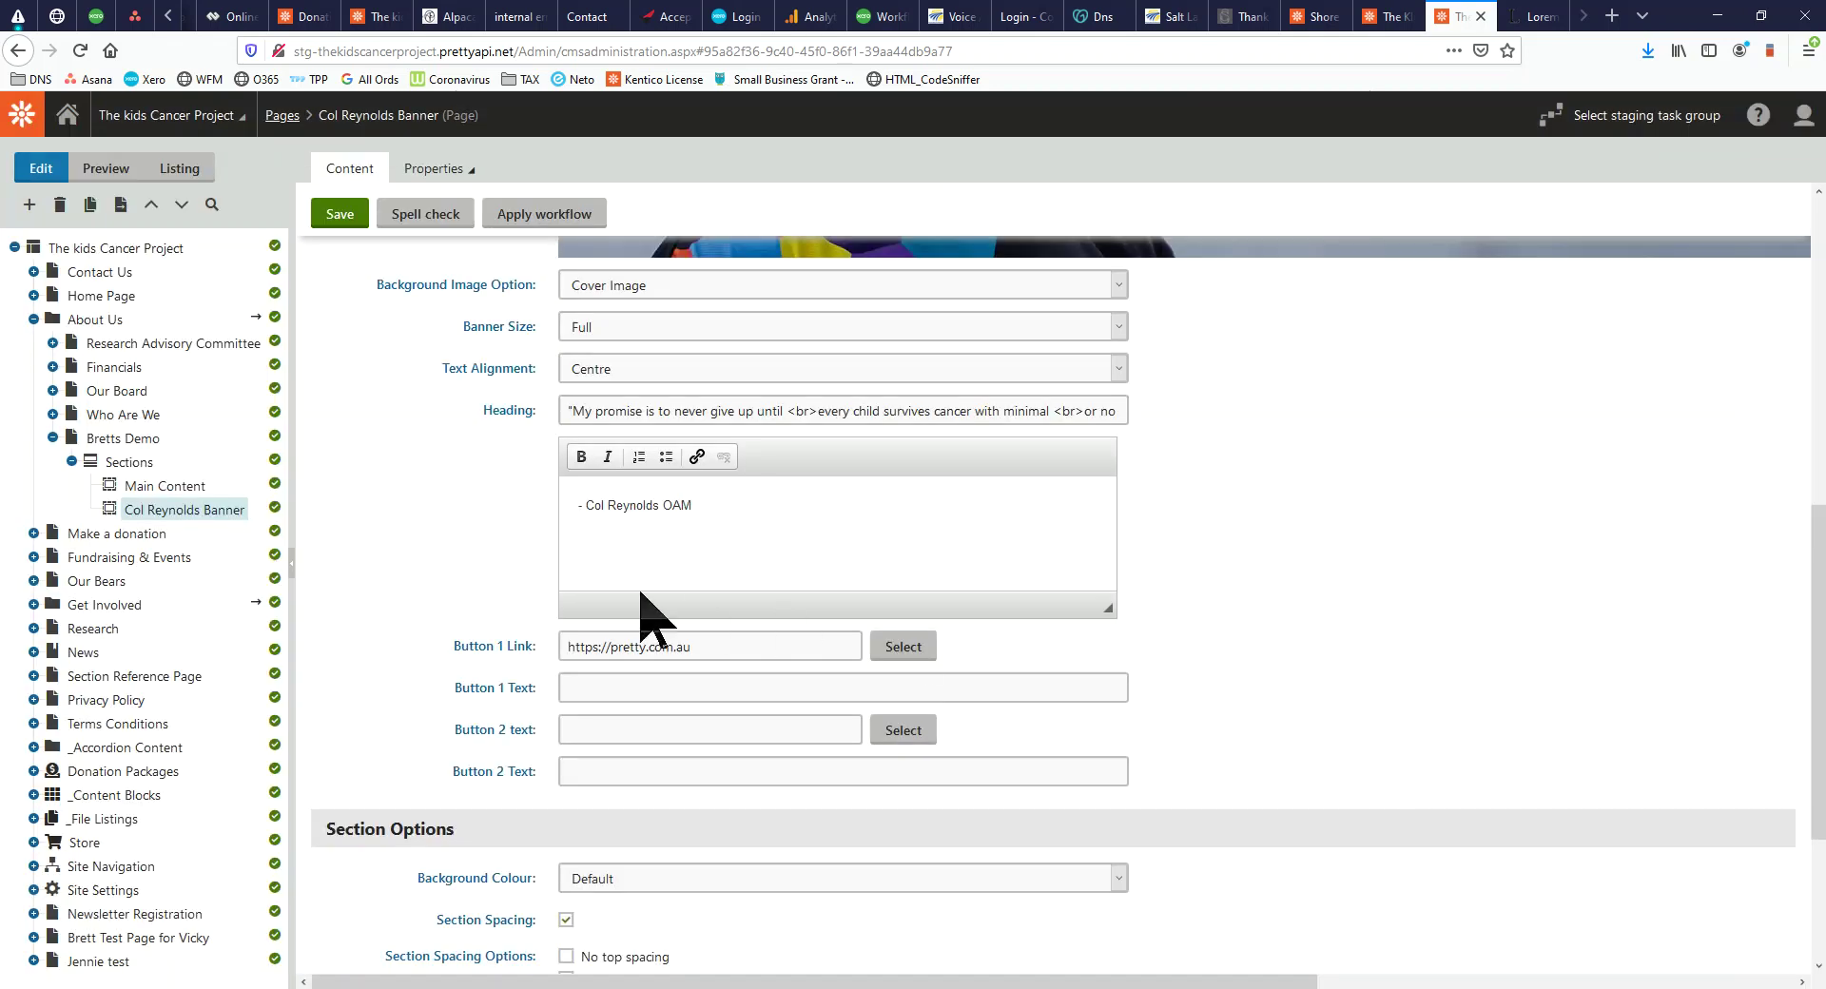
{"action": "left_click", "coordinate": [666, 691]}
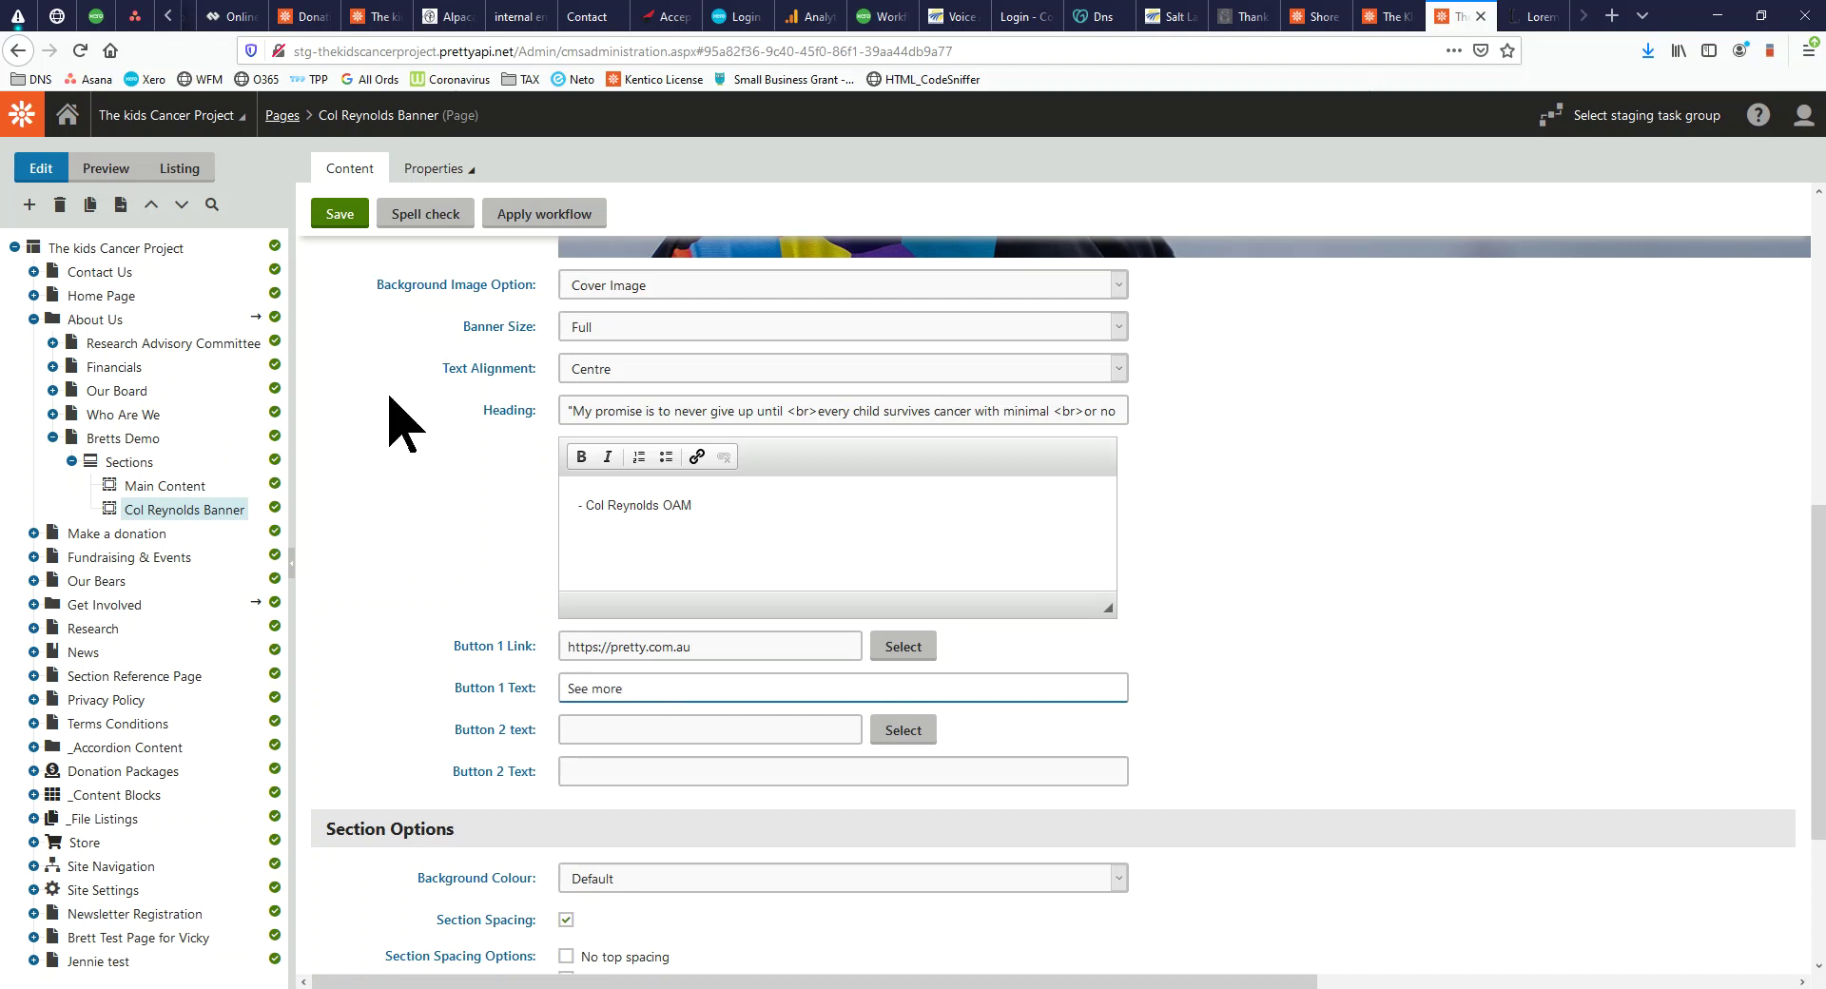
Save the banner with the 'See more' first-button label and check it on the reloaded live page
{"action": "left_click", "coordinate": [340, 218]}
{"action": "left_click_drag", "start_coordinate": [0, 176], "coordinate": [440, 33]}
{"action": "left_click", "coordinate": [83, 52]}
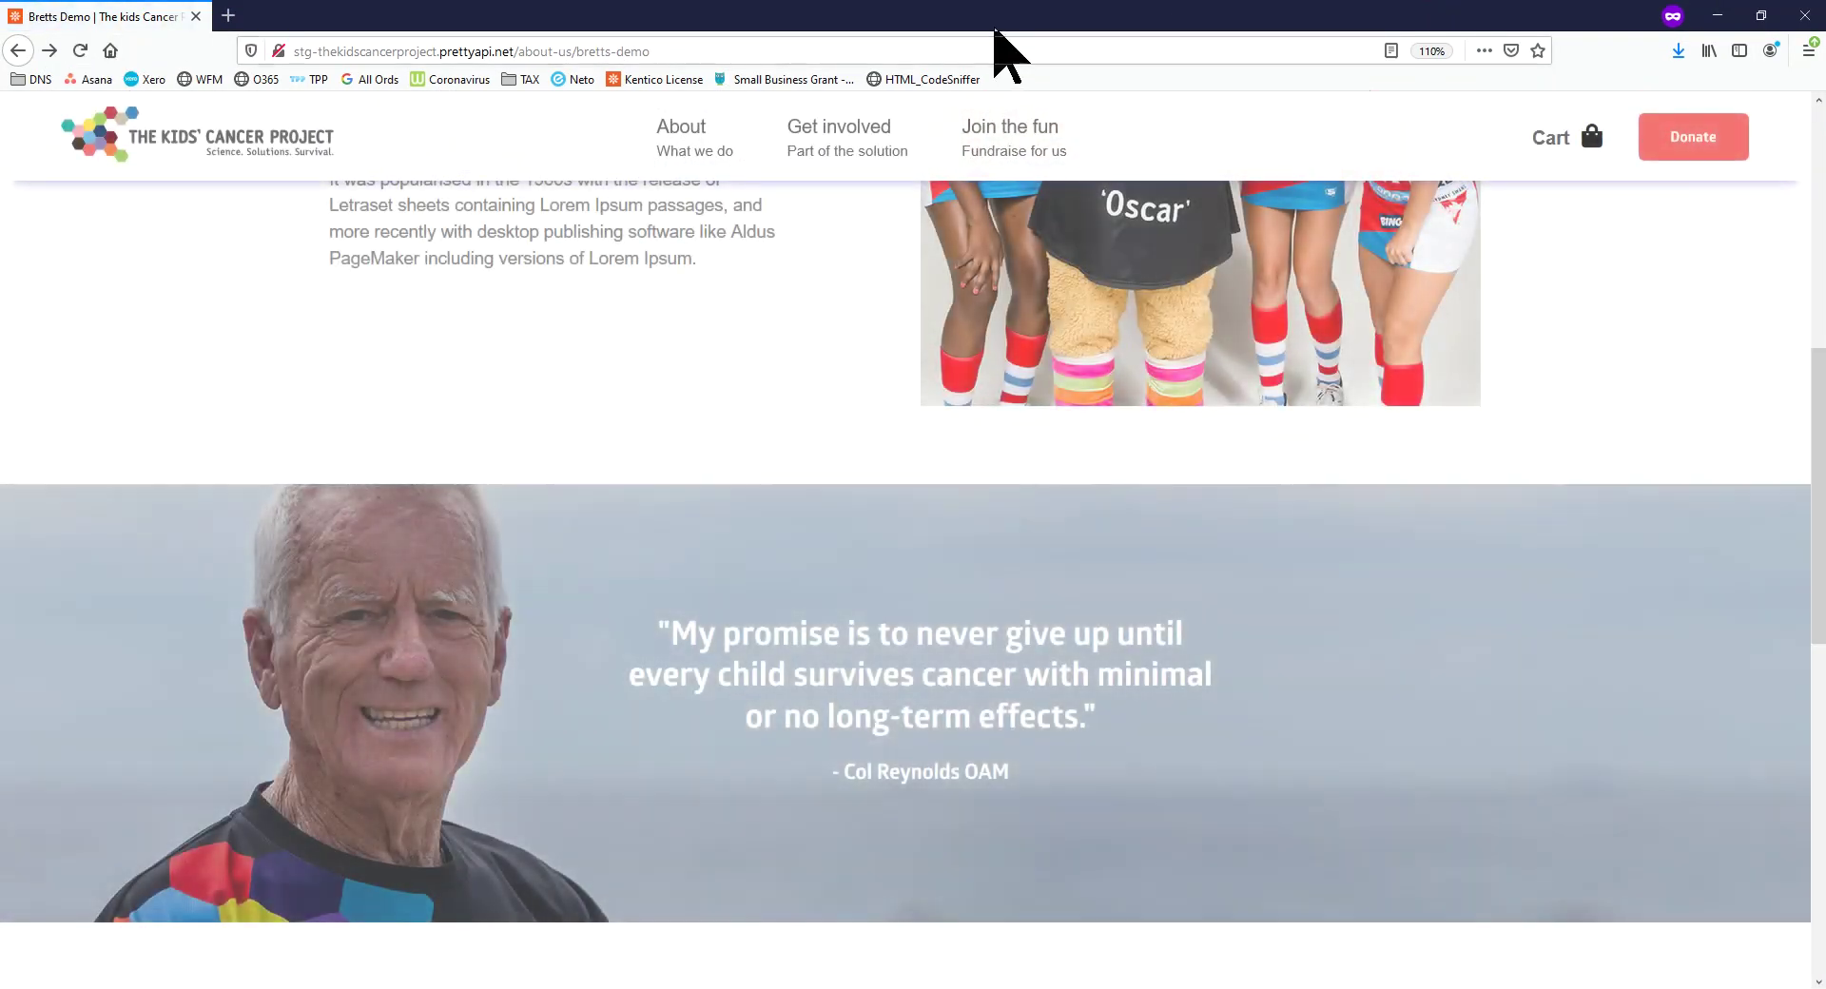
{"action": "left_click_drag", "start_coordinate": [995, 21], "coordinate": [0, 181]}
{"action": "scroll", "coordinate": [791, 709], "scroll_direction": "down", "scroll_amount": 8}
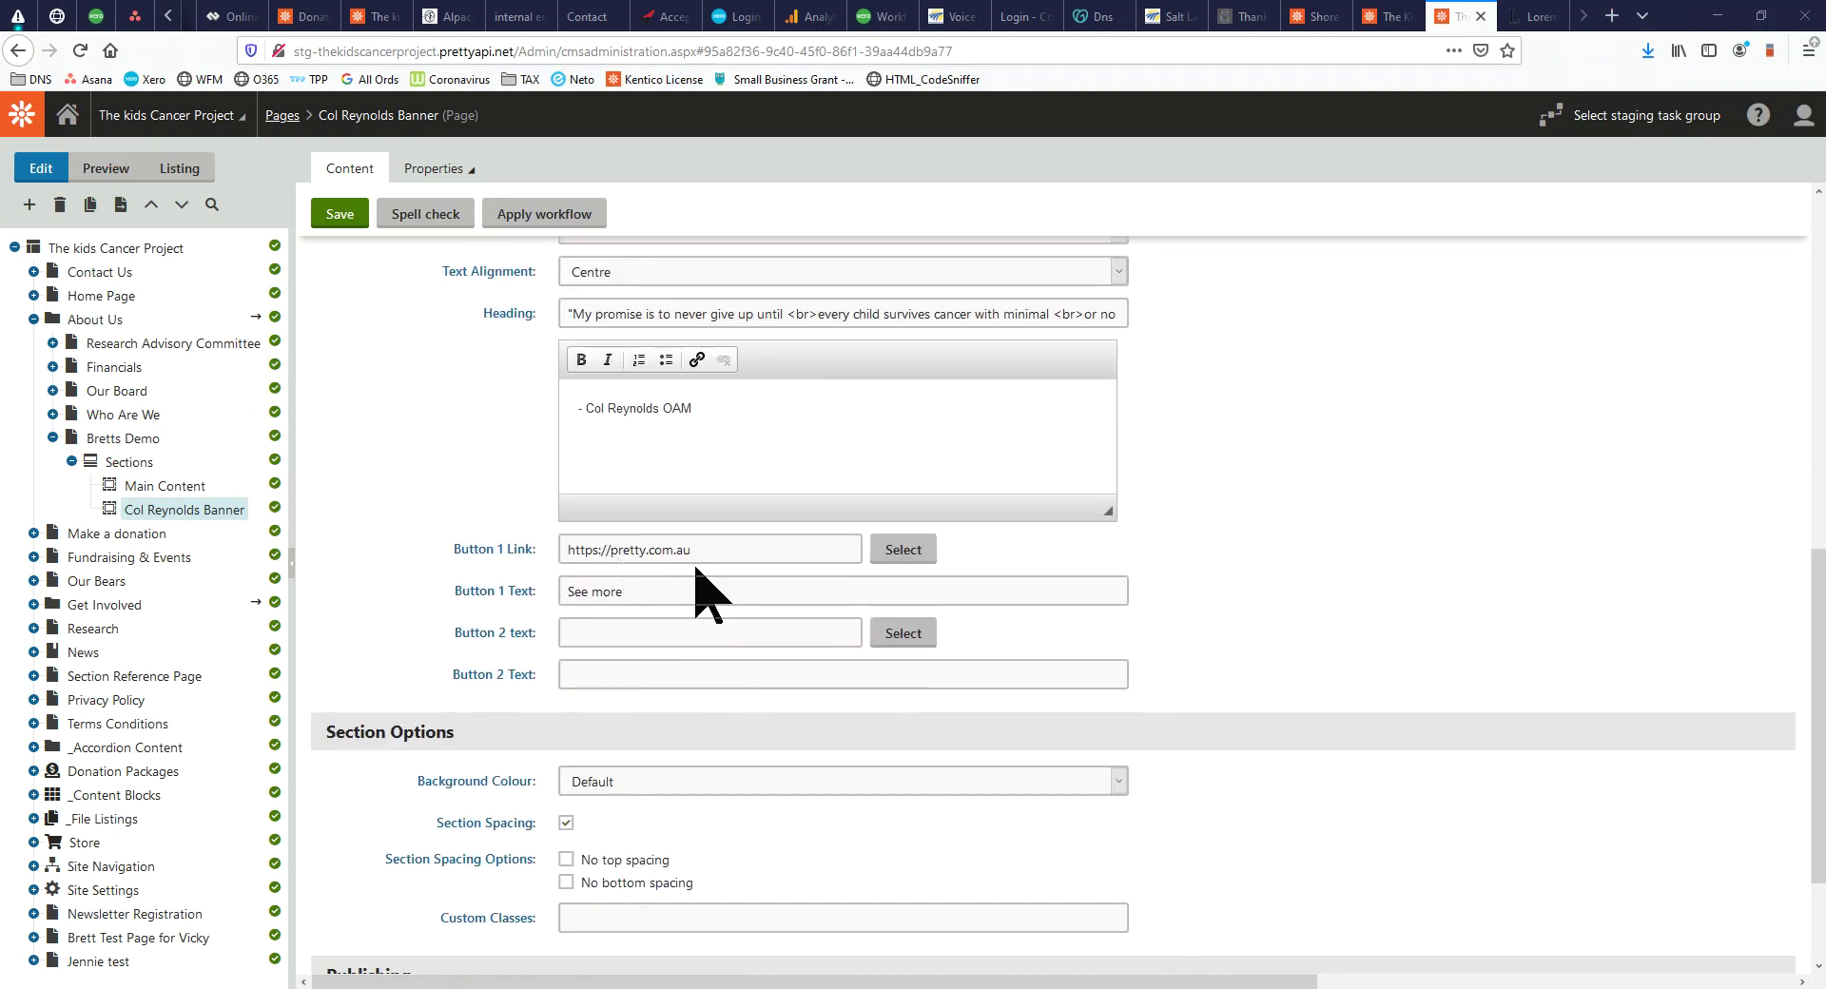
{"action": "scroll", "coordinate": [664, 591], "scroll_direction": "up", "scroll_amount": 4}
{"action": "scroll", "coordinate": [673, 649], "scroll_direction": "down", "scroll_amount": 4}
{"action": "left_click", "coordinate": [339, 215]}
Test on the live page that the See more button opens pretty.com.au
{"action": "left_click_drag", "start_coordinate": [2, 247], "coordinate": [1236, 10]}
{"action": "left_click", "coordinate": [80, 50]}
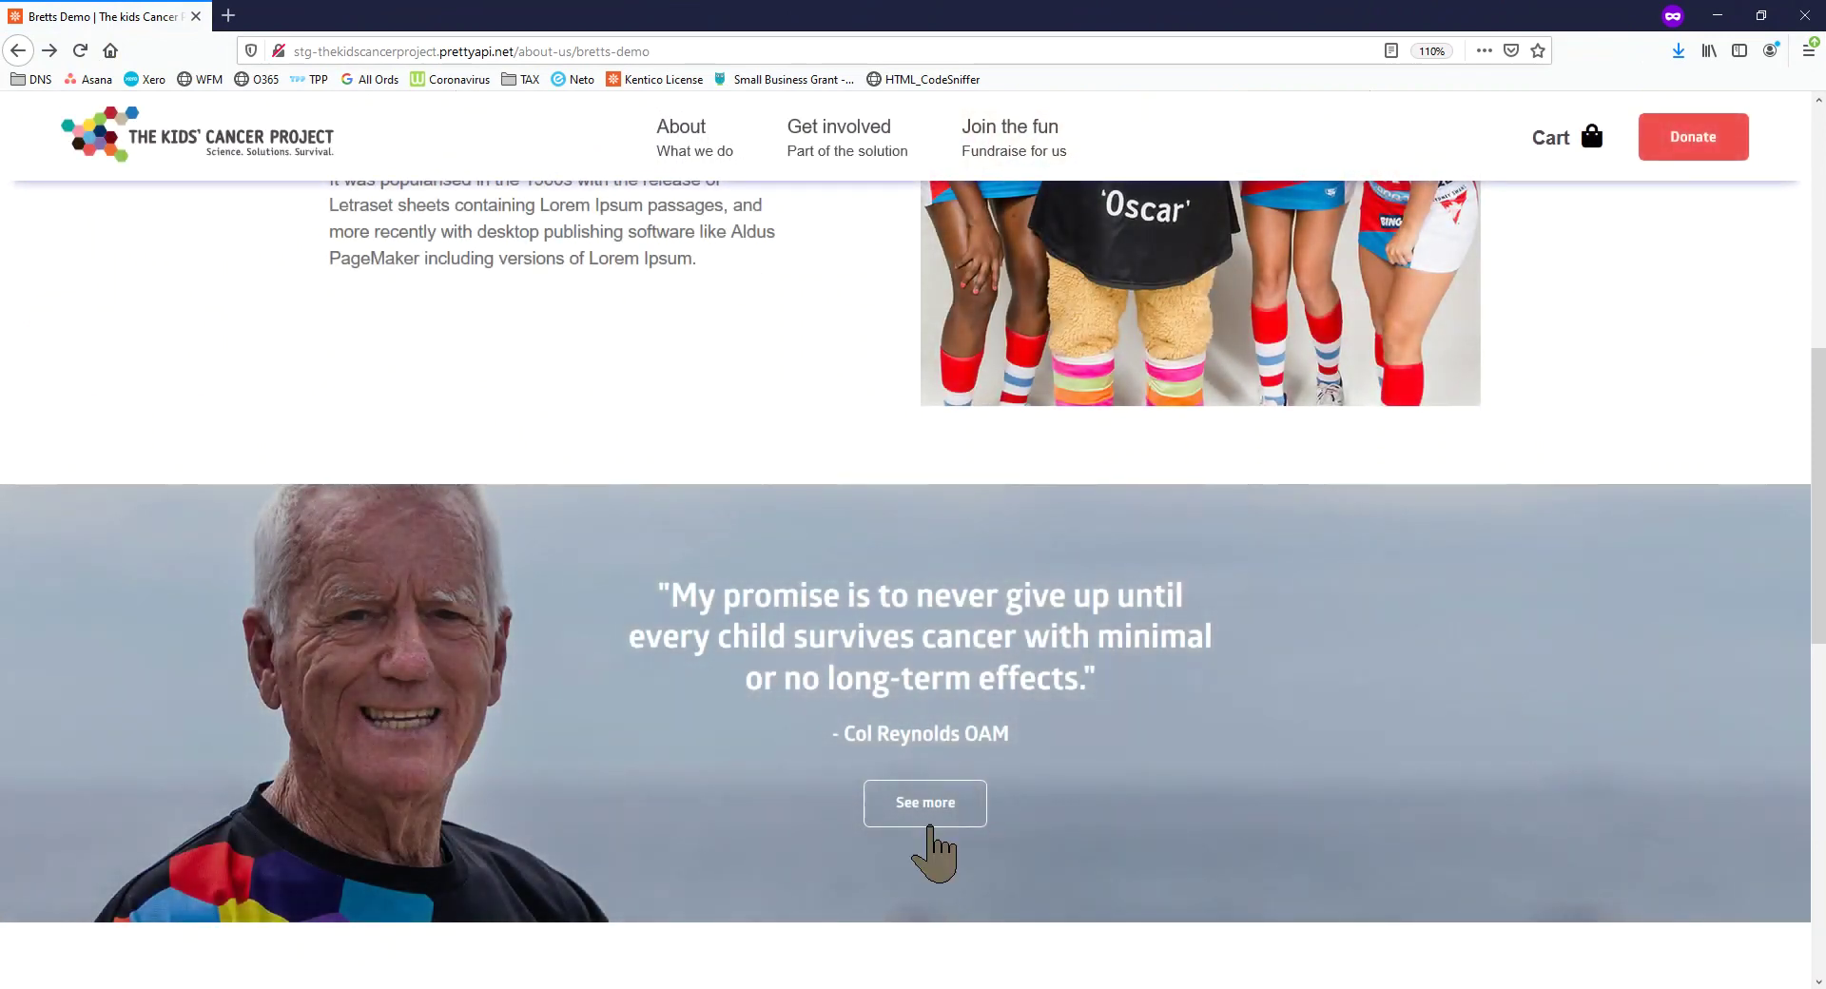
{"action": "left_click", "coordinate": [937, 826]}
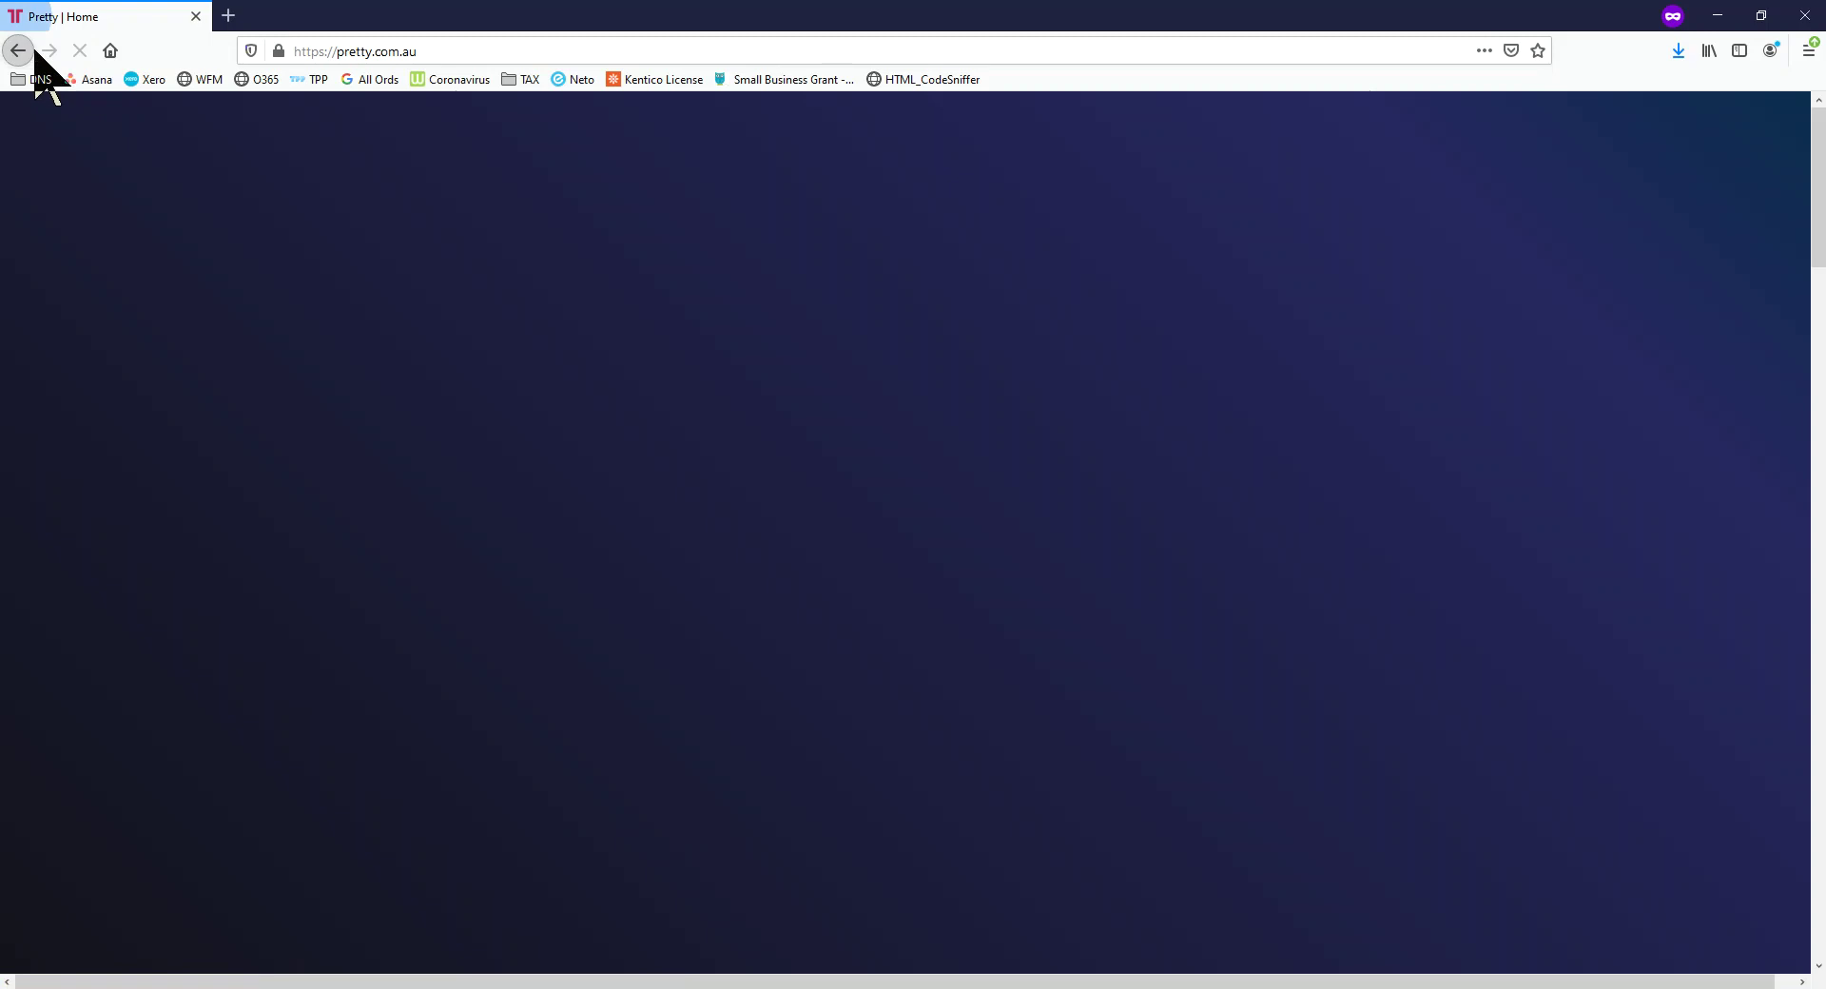
{"action": "left_click", "coordinate": [32, 51]}
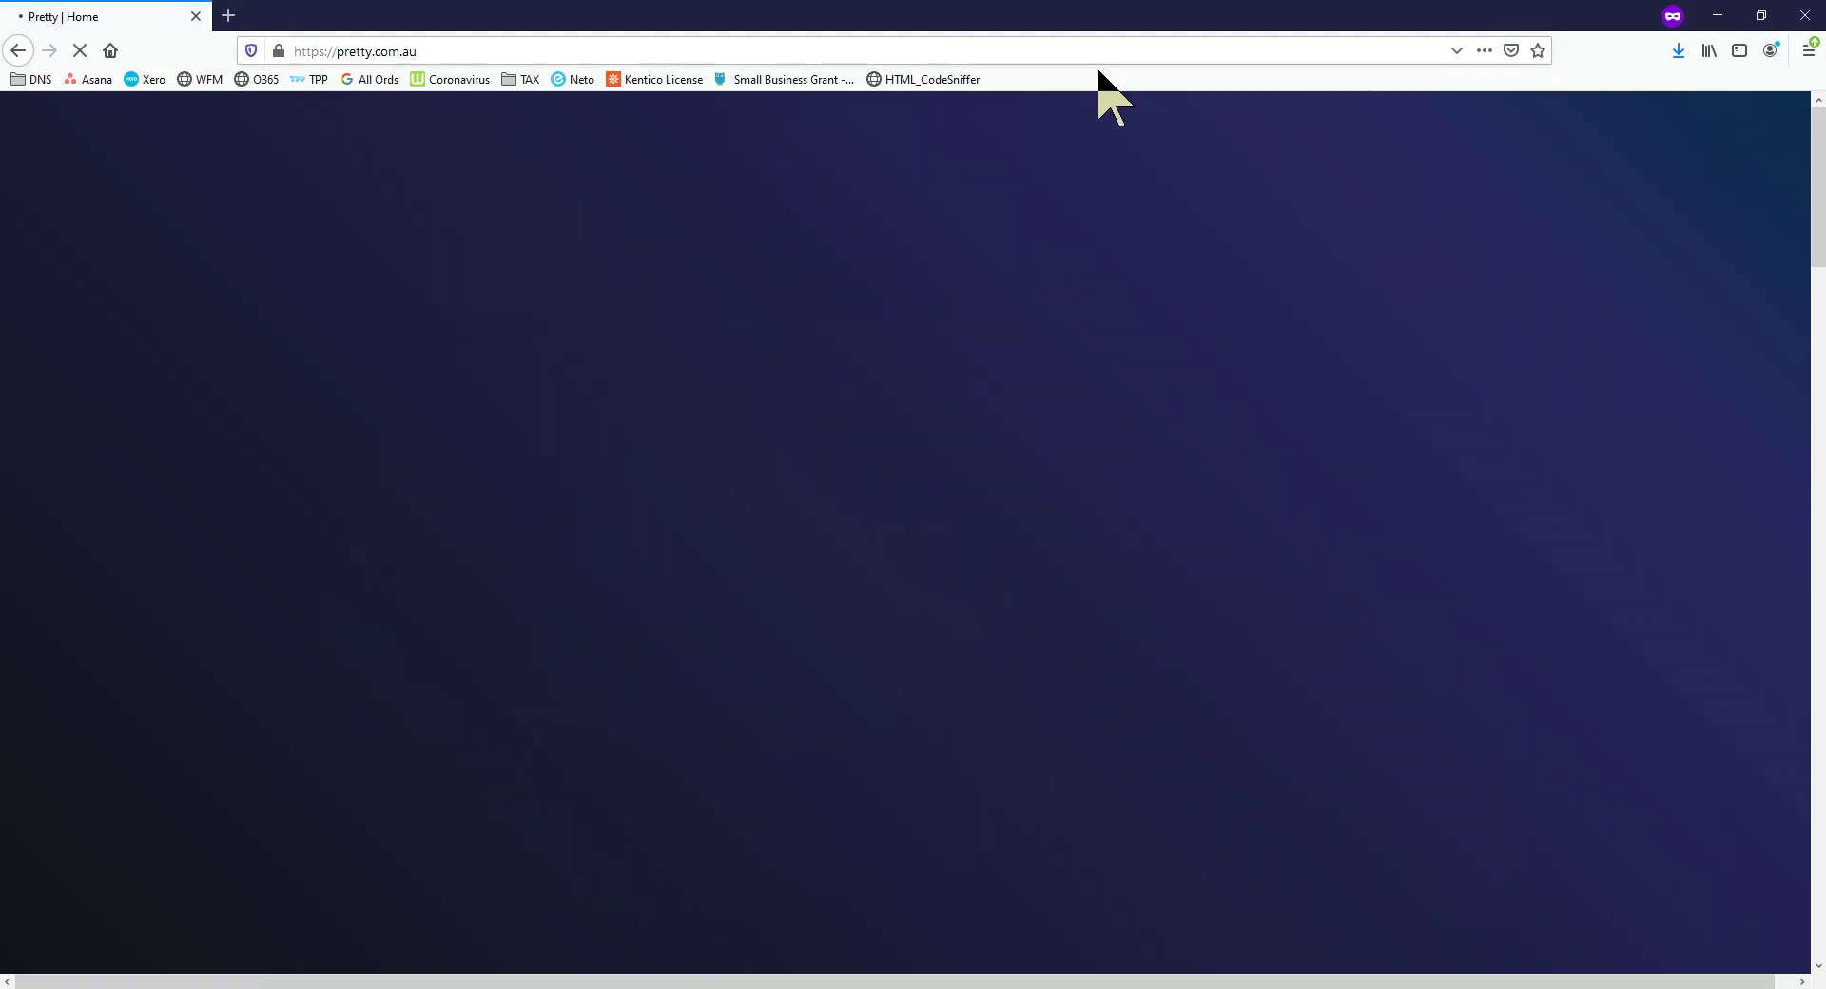
Change the Col Reynolds Banner size to Default and save it
{"action": "scroll", "coordinate": [980, 689], "scroll_direction": "up", "scroll_amount": 3}
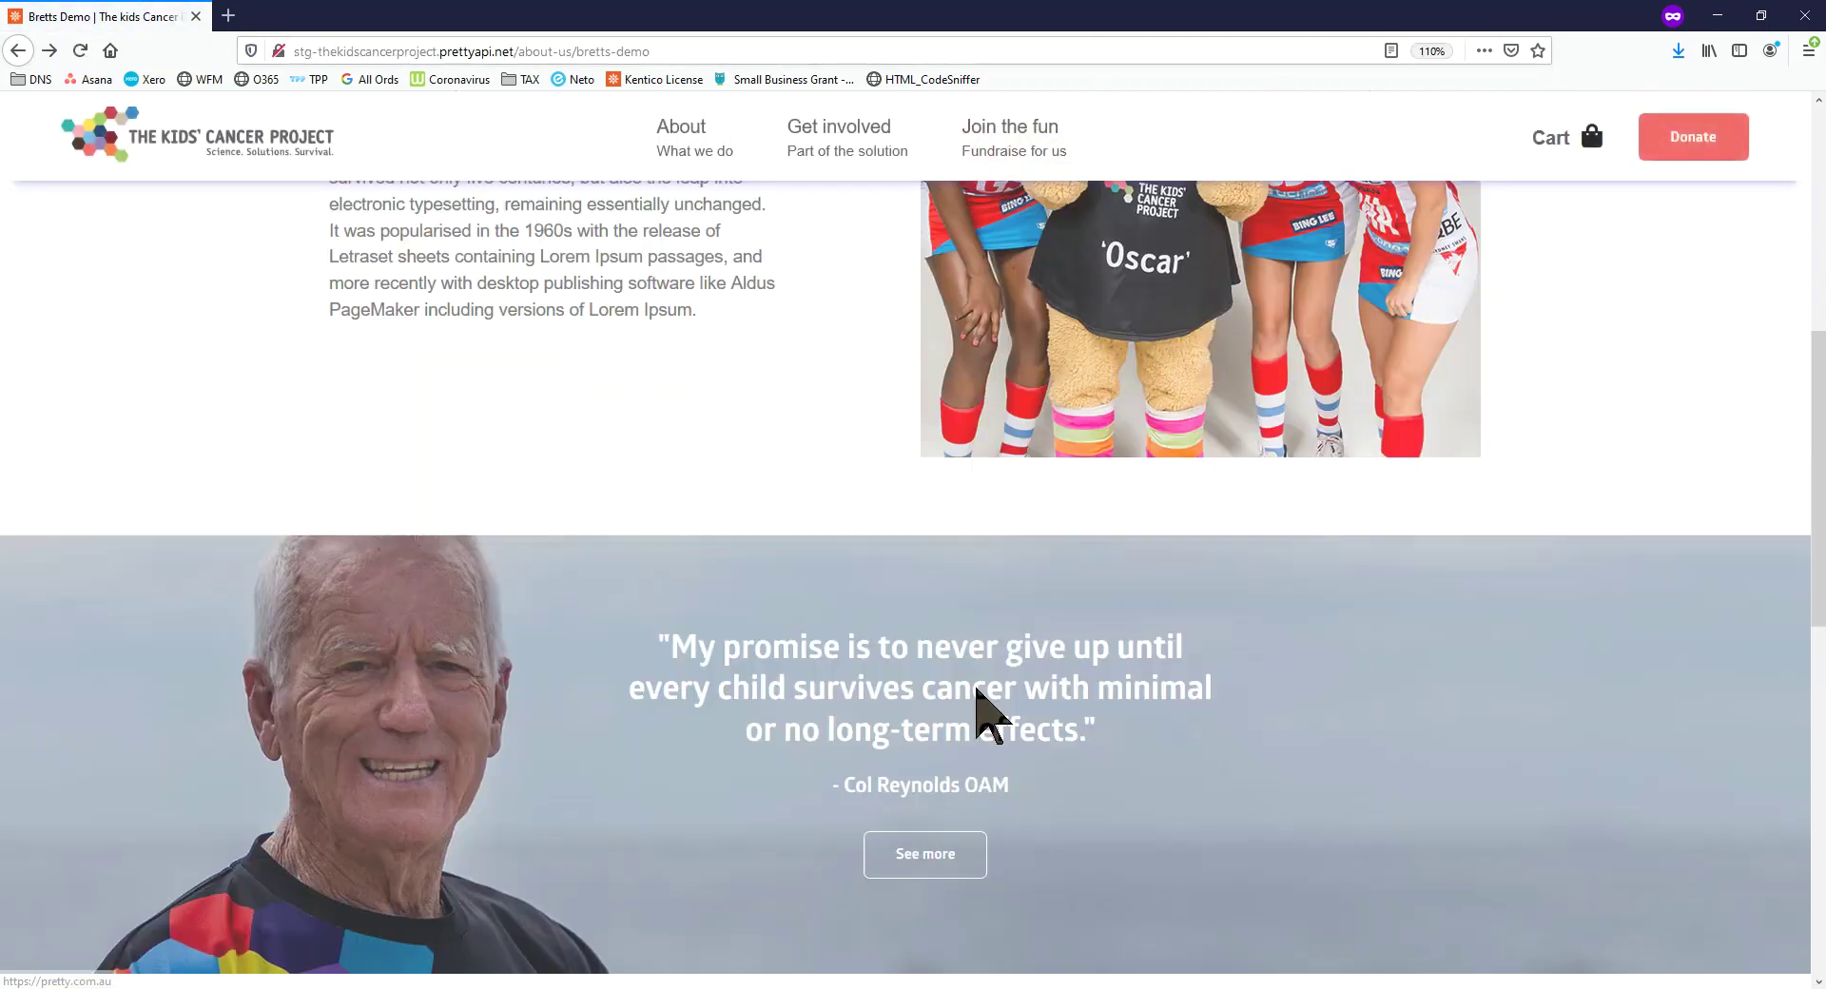
{"action": "left_click_drag", "start_coordinate": [1123, 13], "coordinate": [0, 457]}
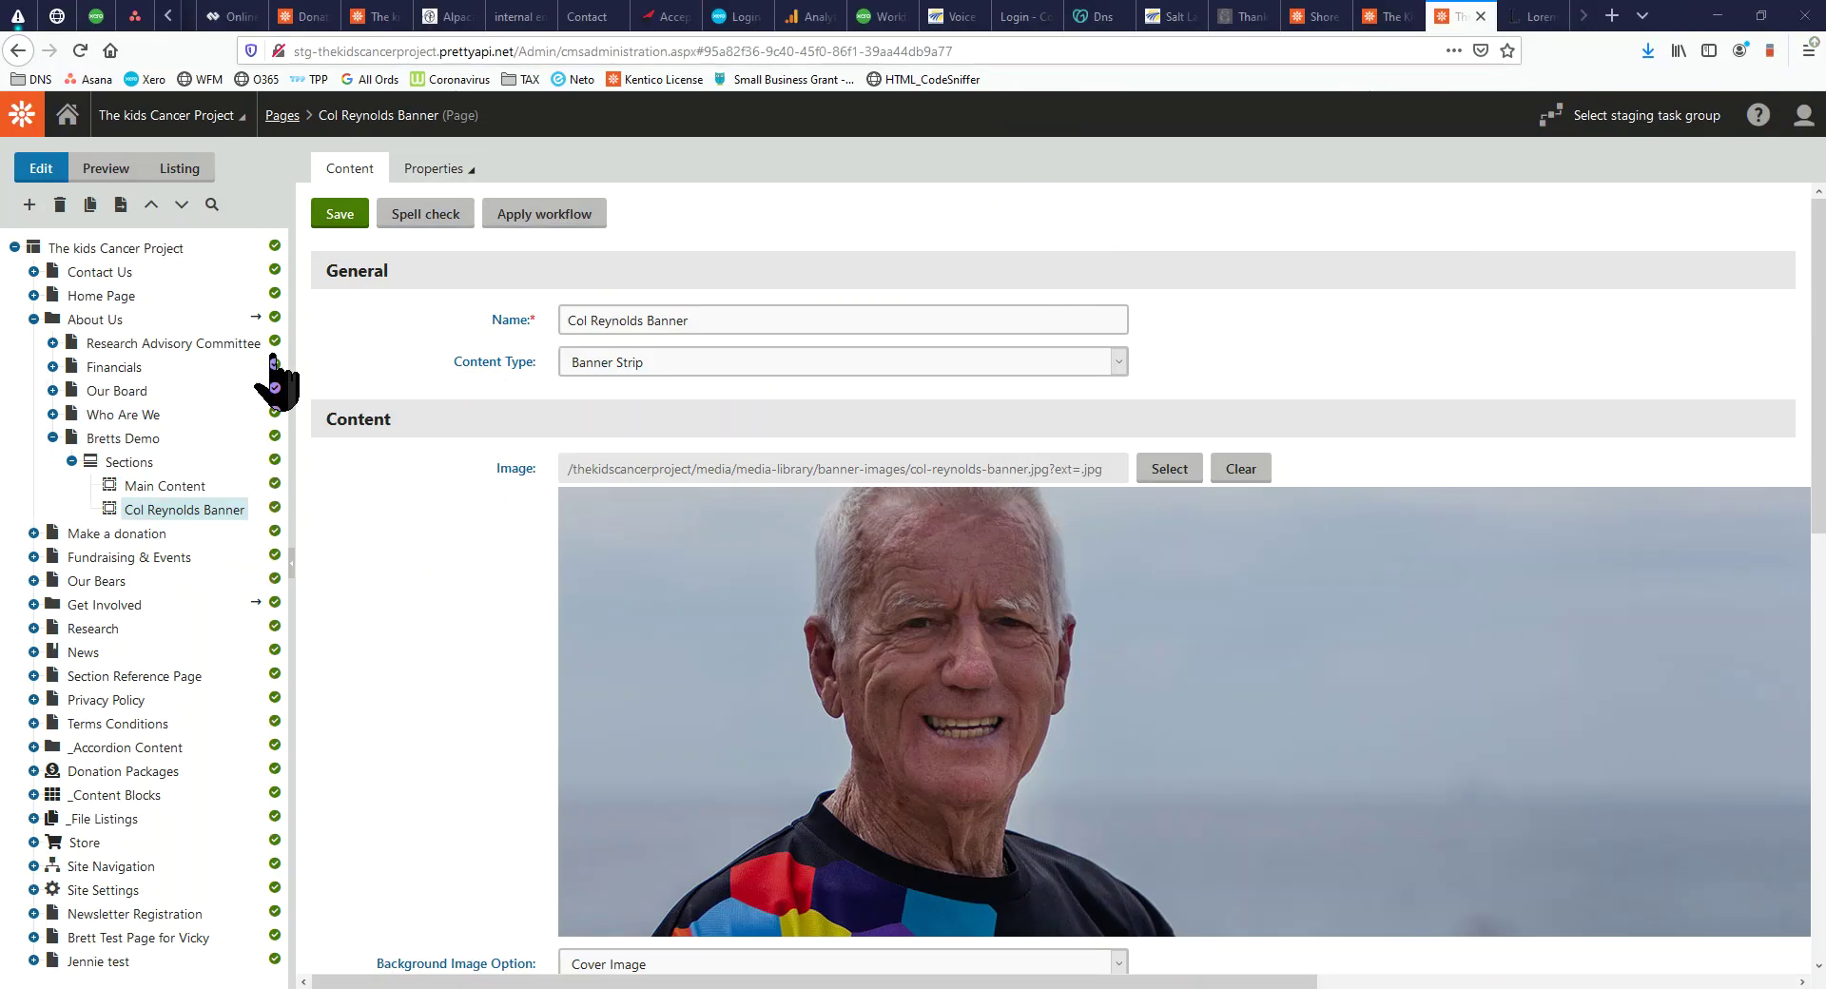
{"action": "scroll", "coordinate": [1030, 565], "scroll_direction": "down", "scroll_amount": 5}
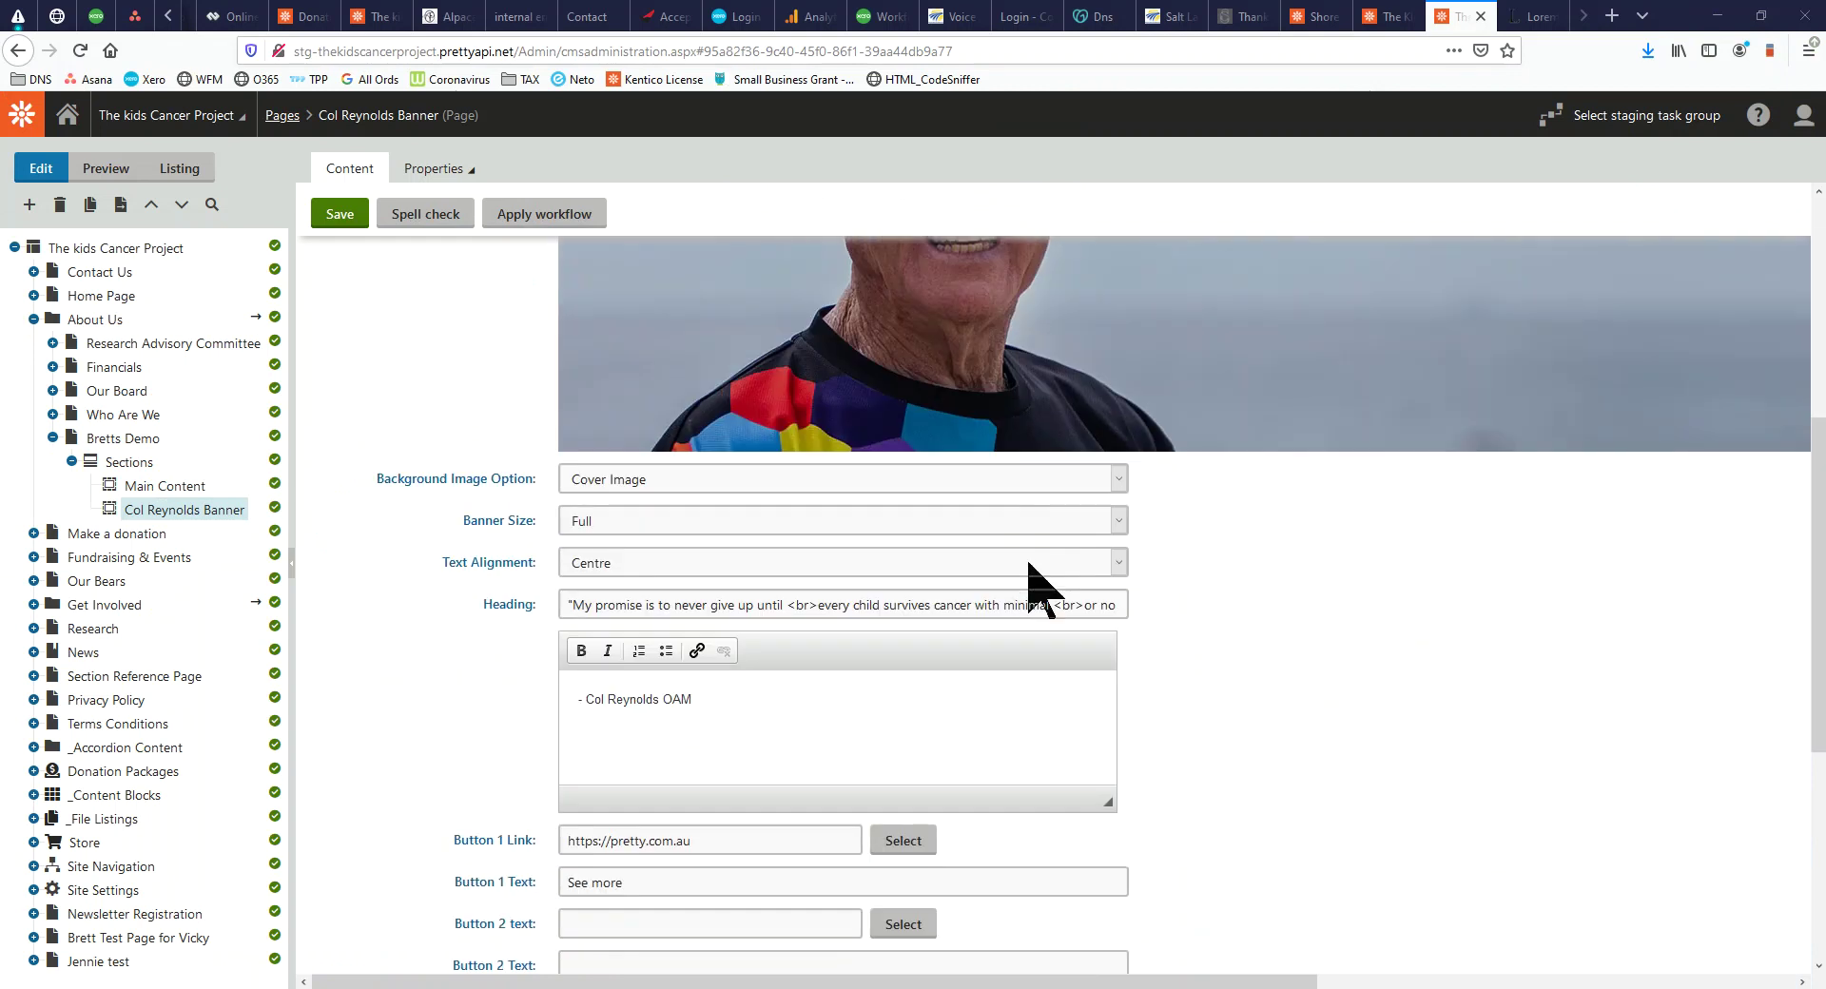
{"action": "left_click", "coordinate": [609, 525]}
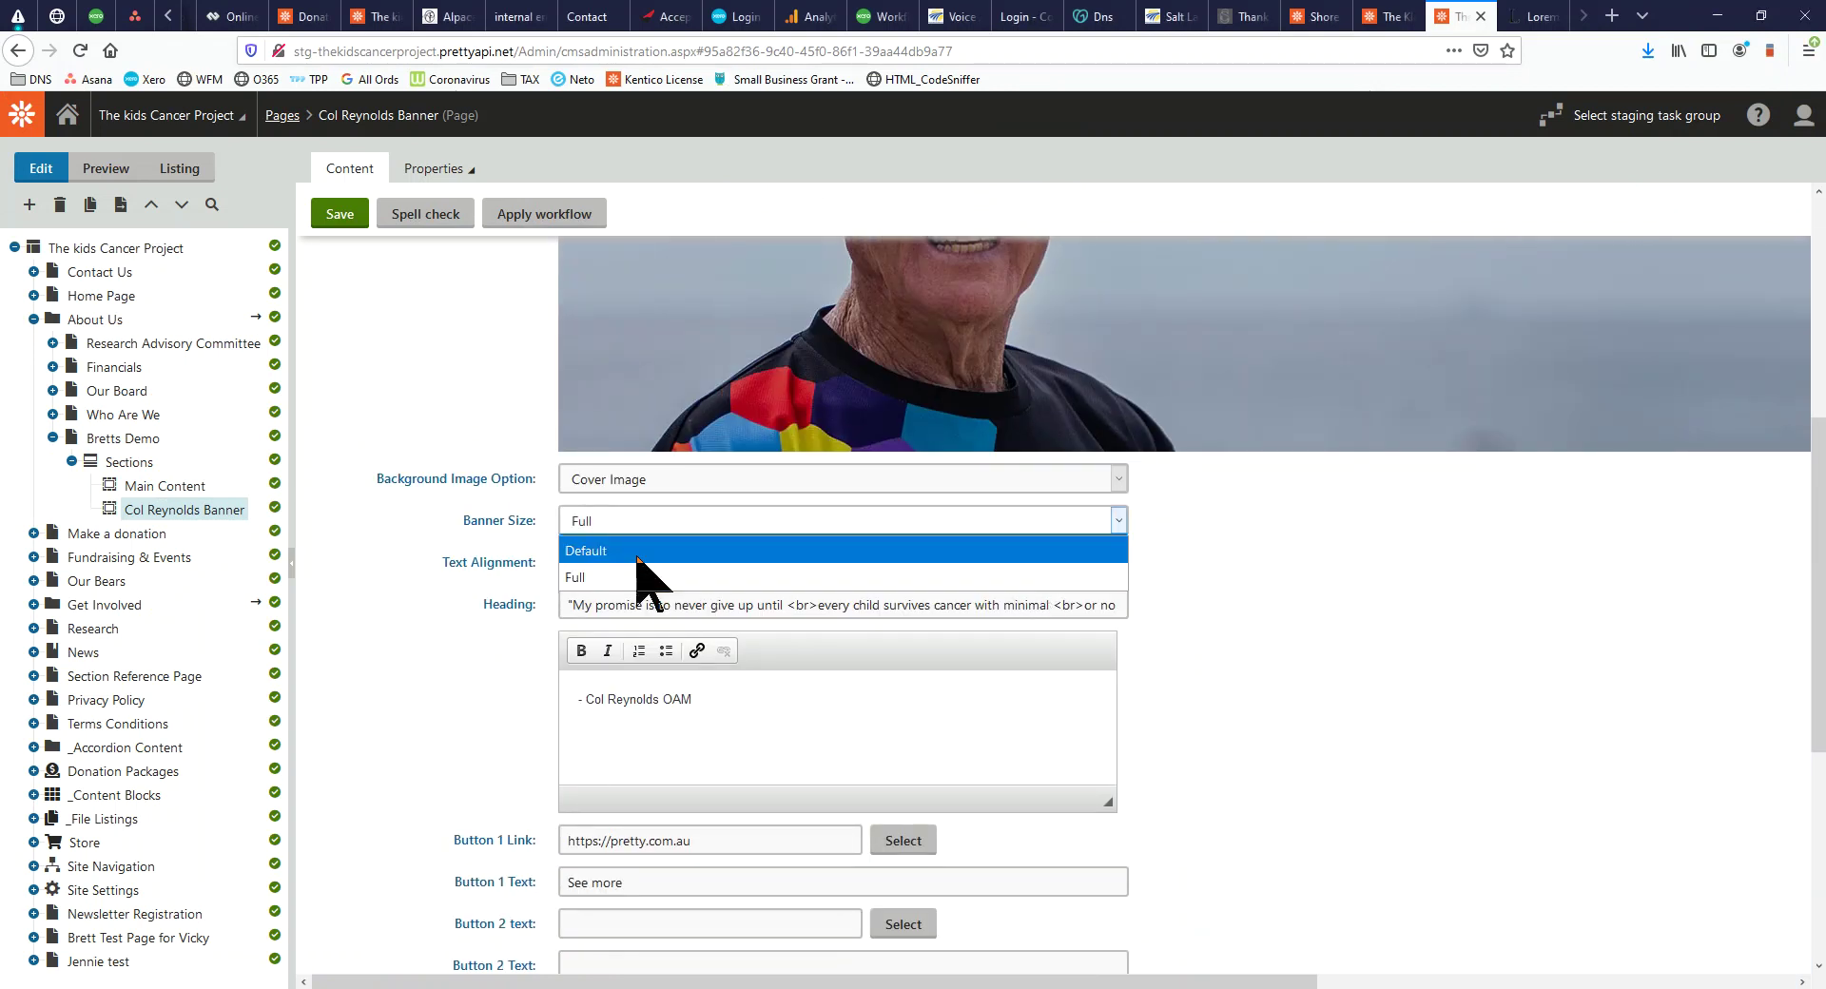
{"action": "left_click", "coordinate": [638, 554]}
{"action": "left_click", "coordinate": [342, 217]}
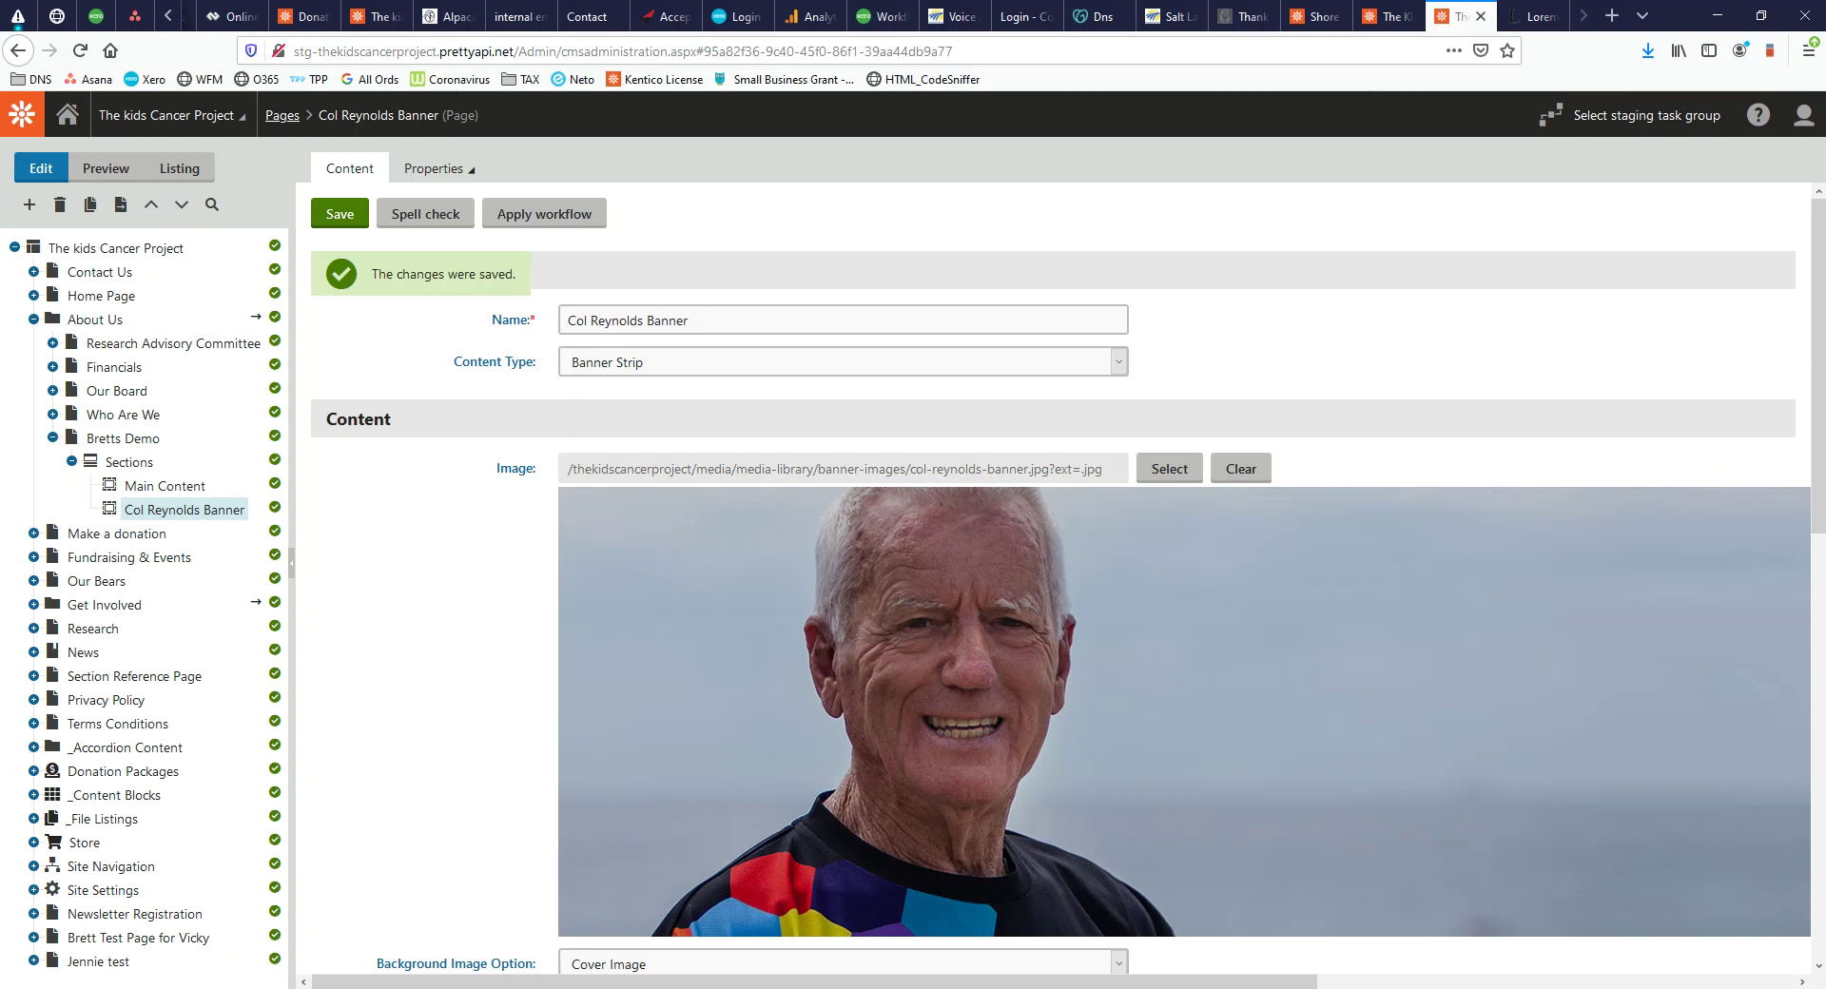
{"action": "key", "text": "alt+Tab"}
{"action": "scroll", "coordinate": [1104, 490], "scroll_direction": "down", "scroll_amount": 3}
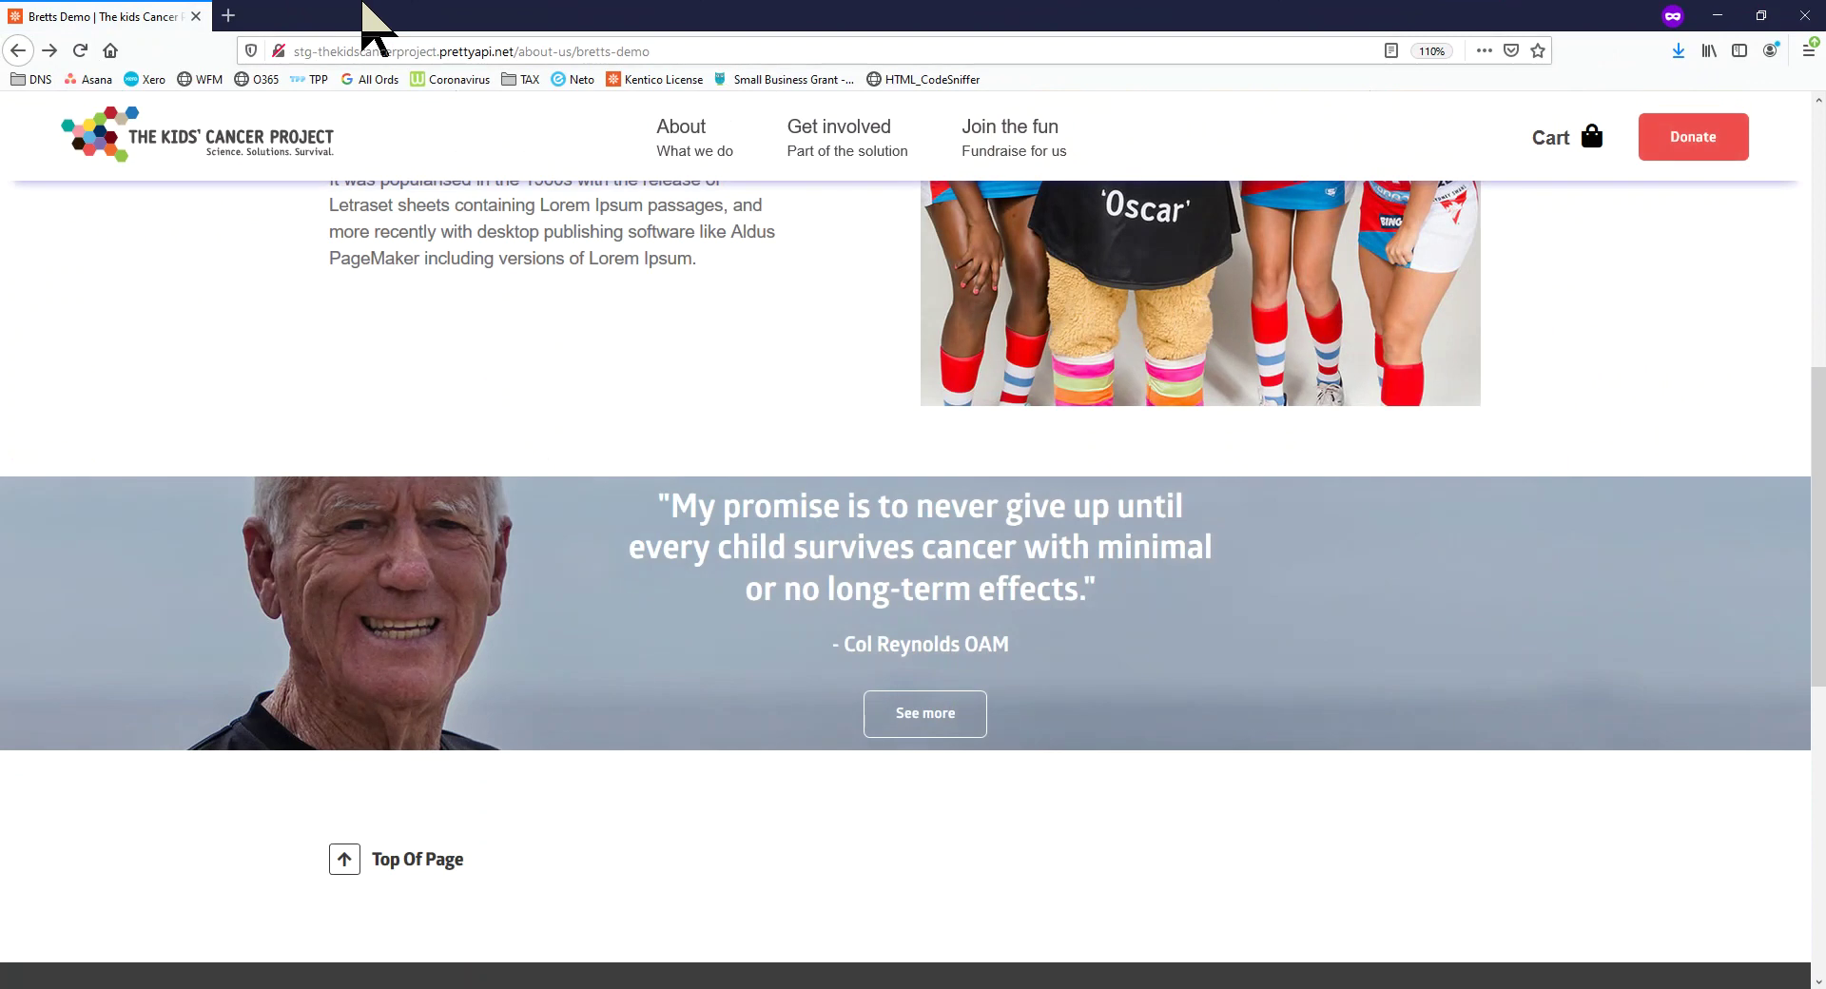
Set the banner back to Full size, change its heading to 'Find out more about BC migrations', and save
{"action": "left_click_drag", "start_coordinate": [359, 20], "coordinate": [0, 20]}
{"action": "scroll", "coordinate": [550, 726], "scroll_direction": "down", "scroll_amount": 5}
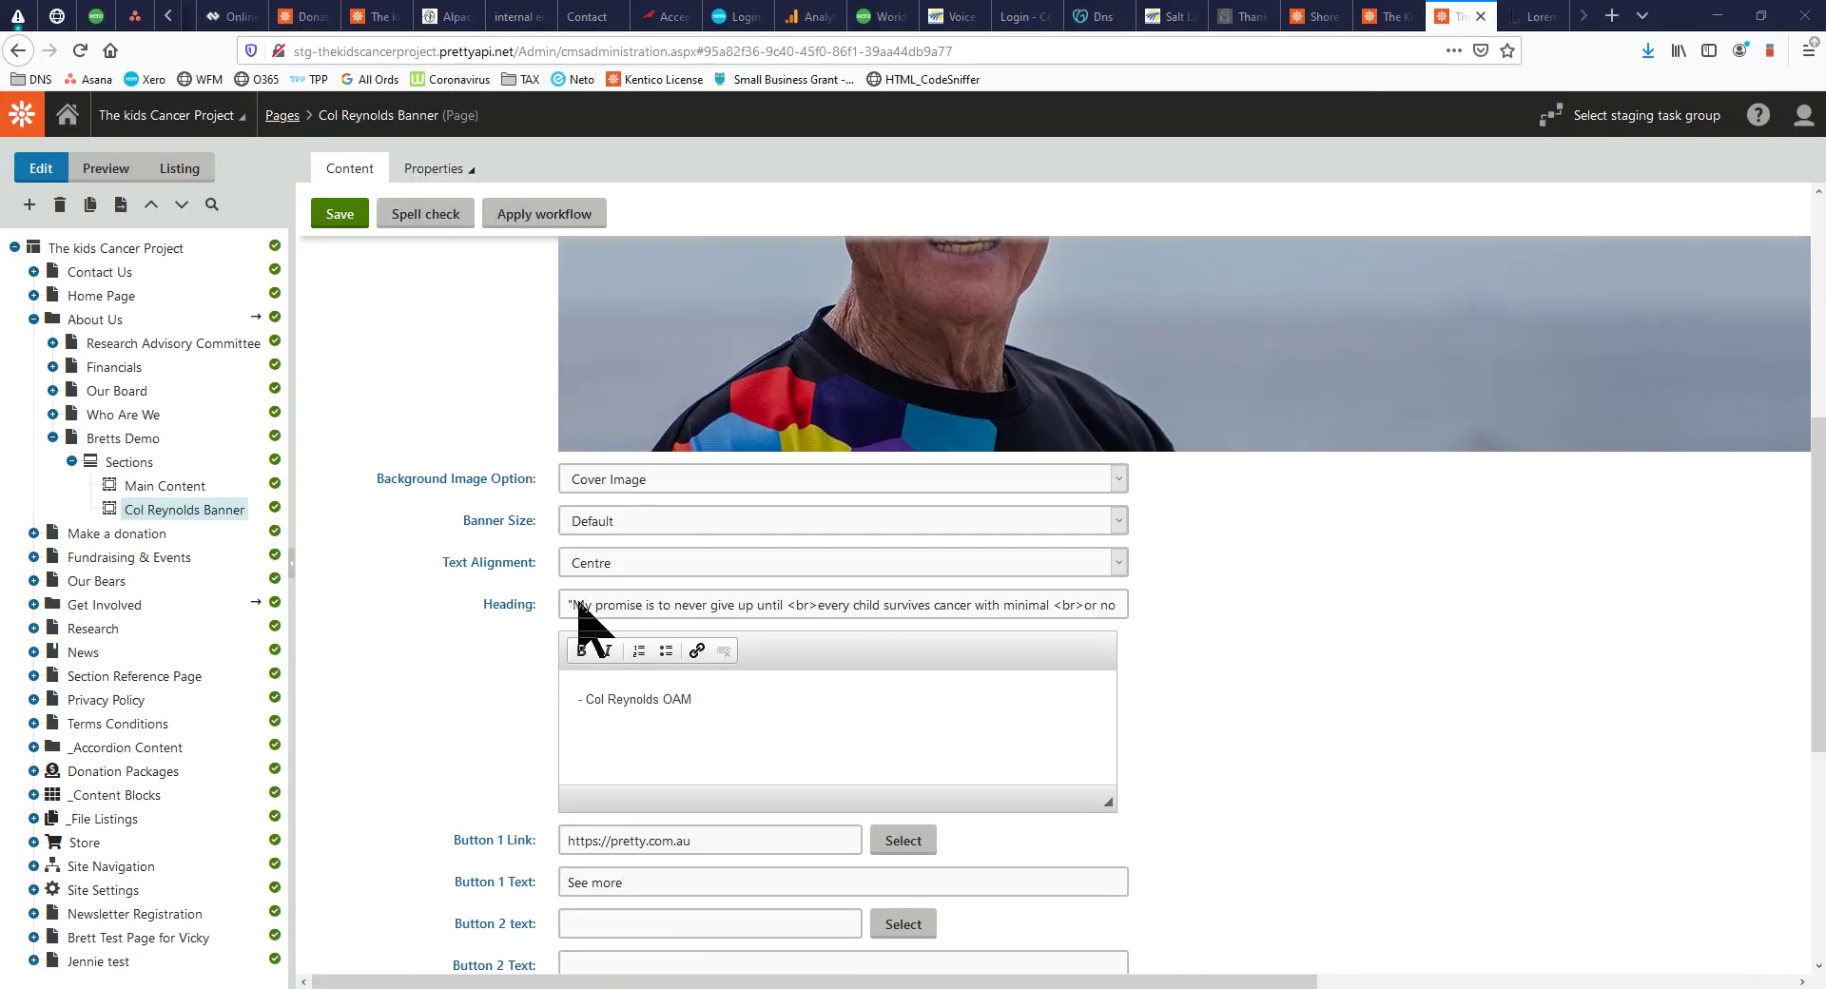
{"action": "left_click", "coordinate": [672, 524]}
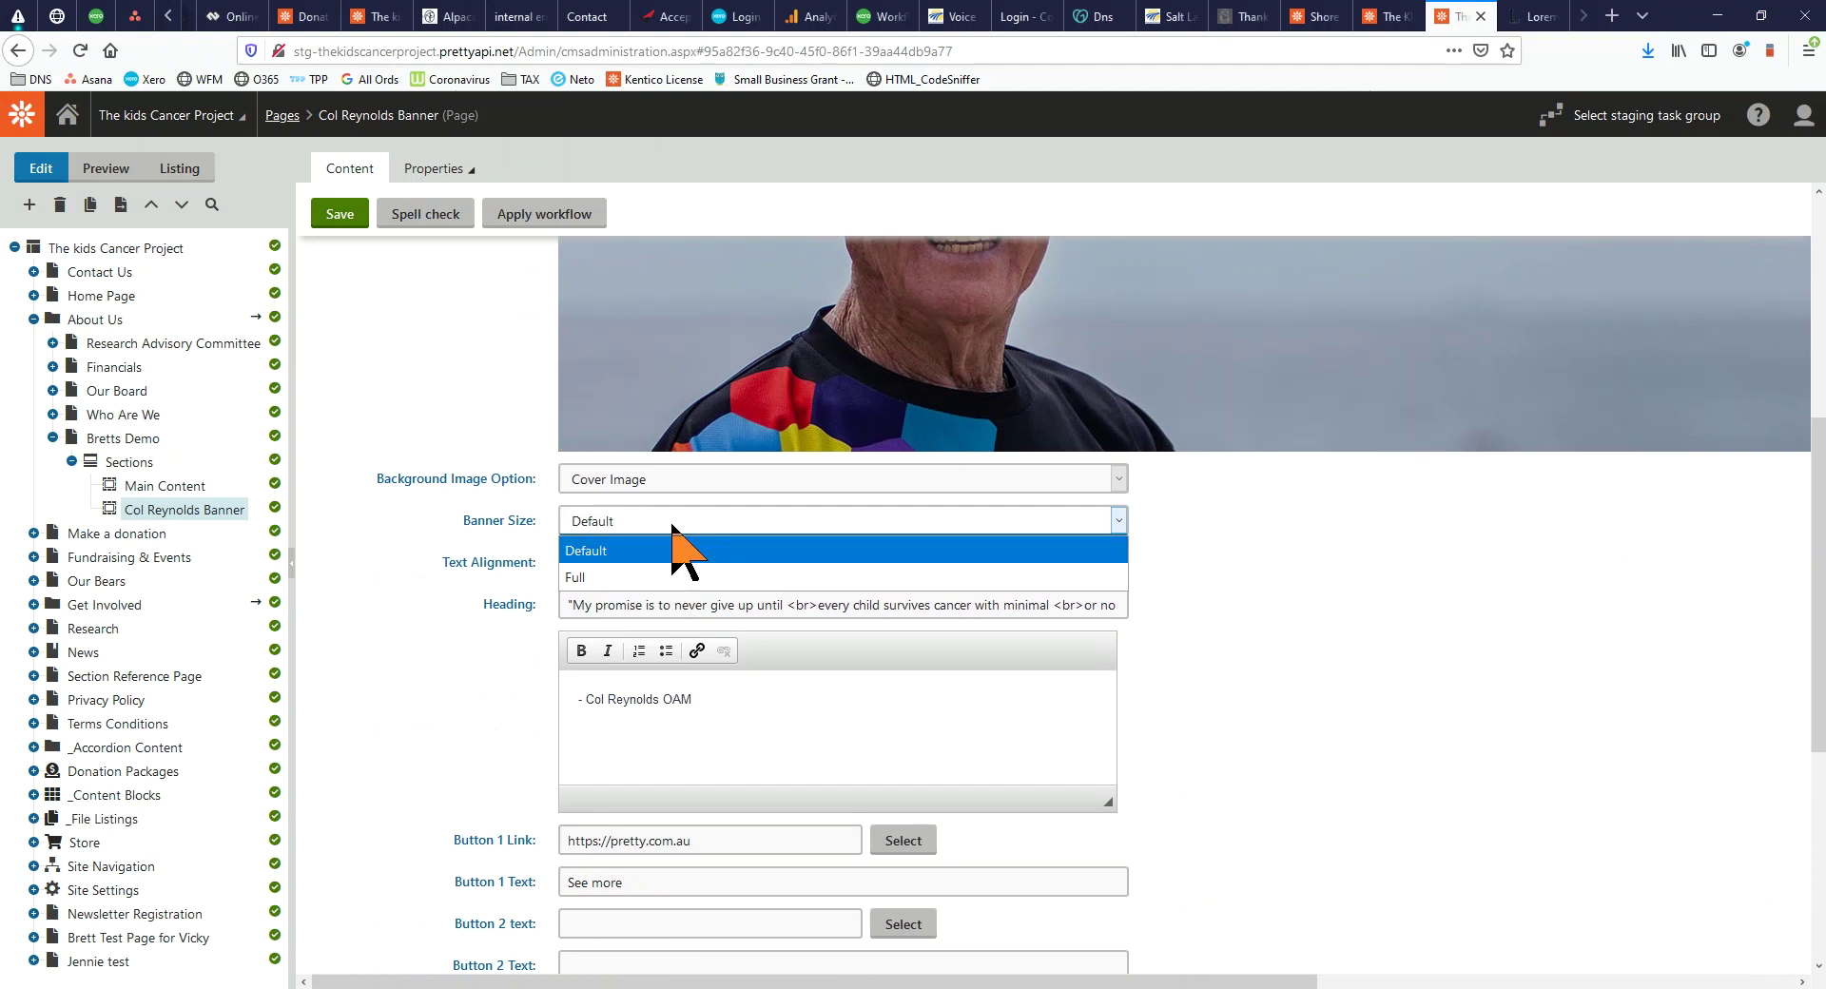
{"action": "left_click", "coordinate": [675, 575]}
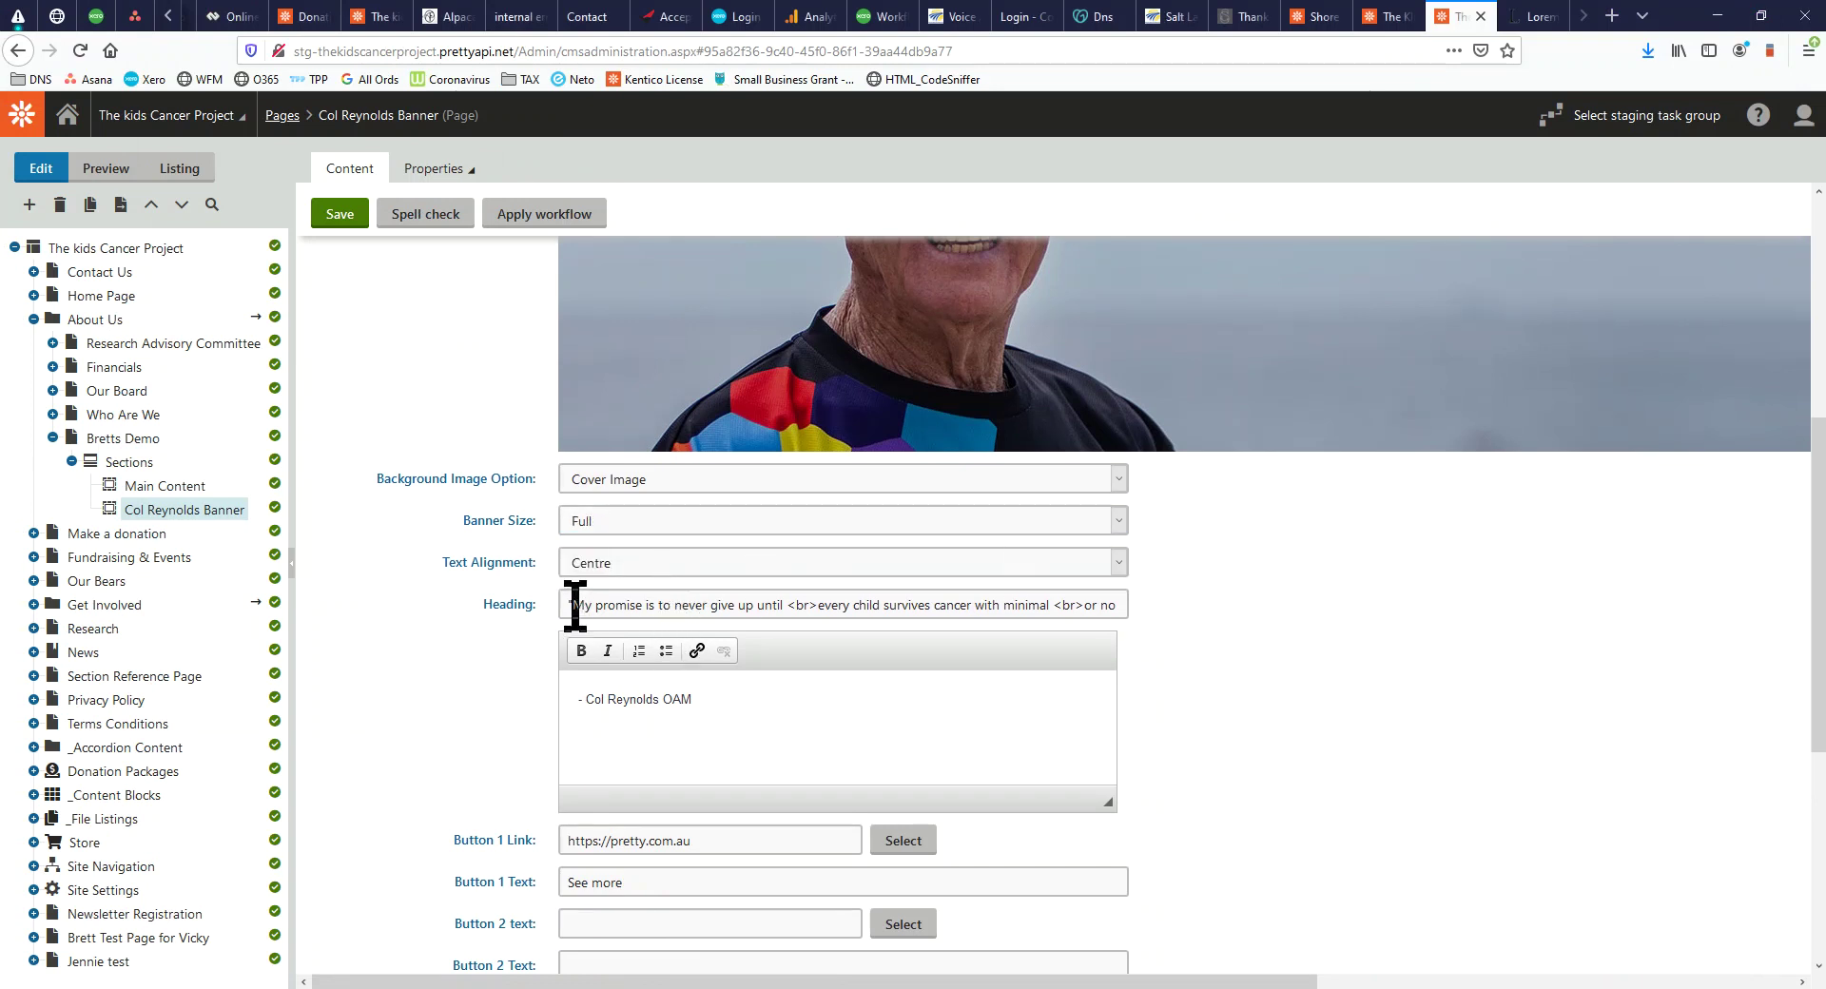
{"action": "left_click_drag", "start_coordinate": [578, 609], "coordinate": [1161, 650]}
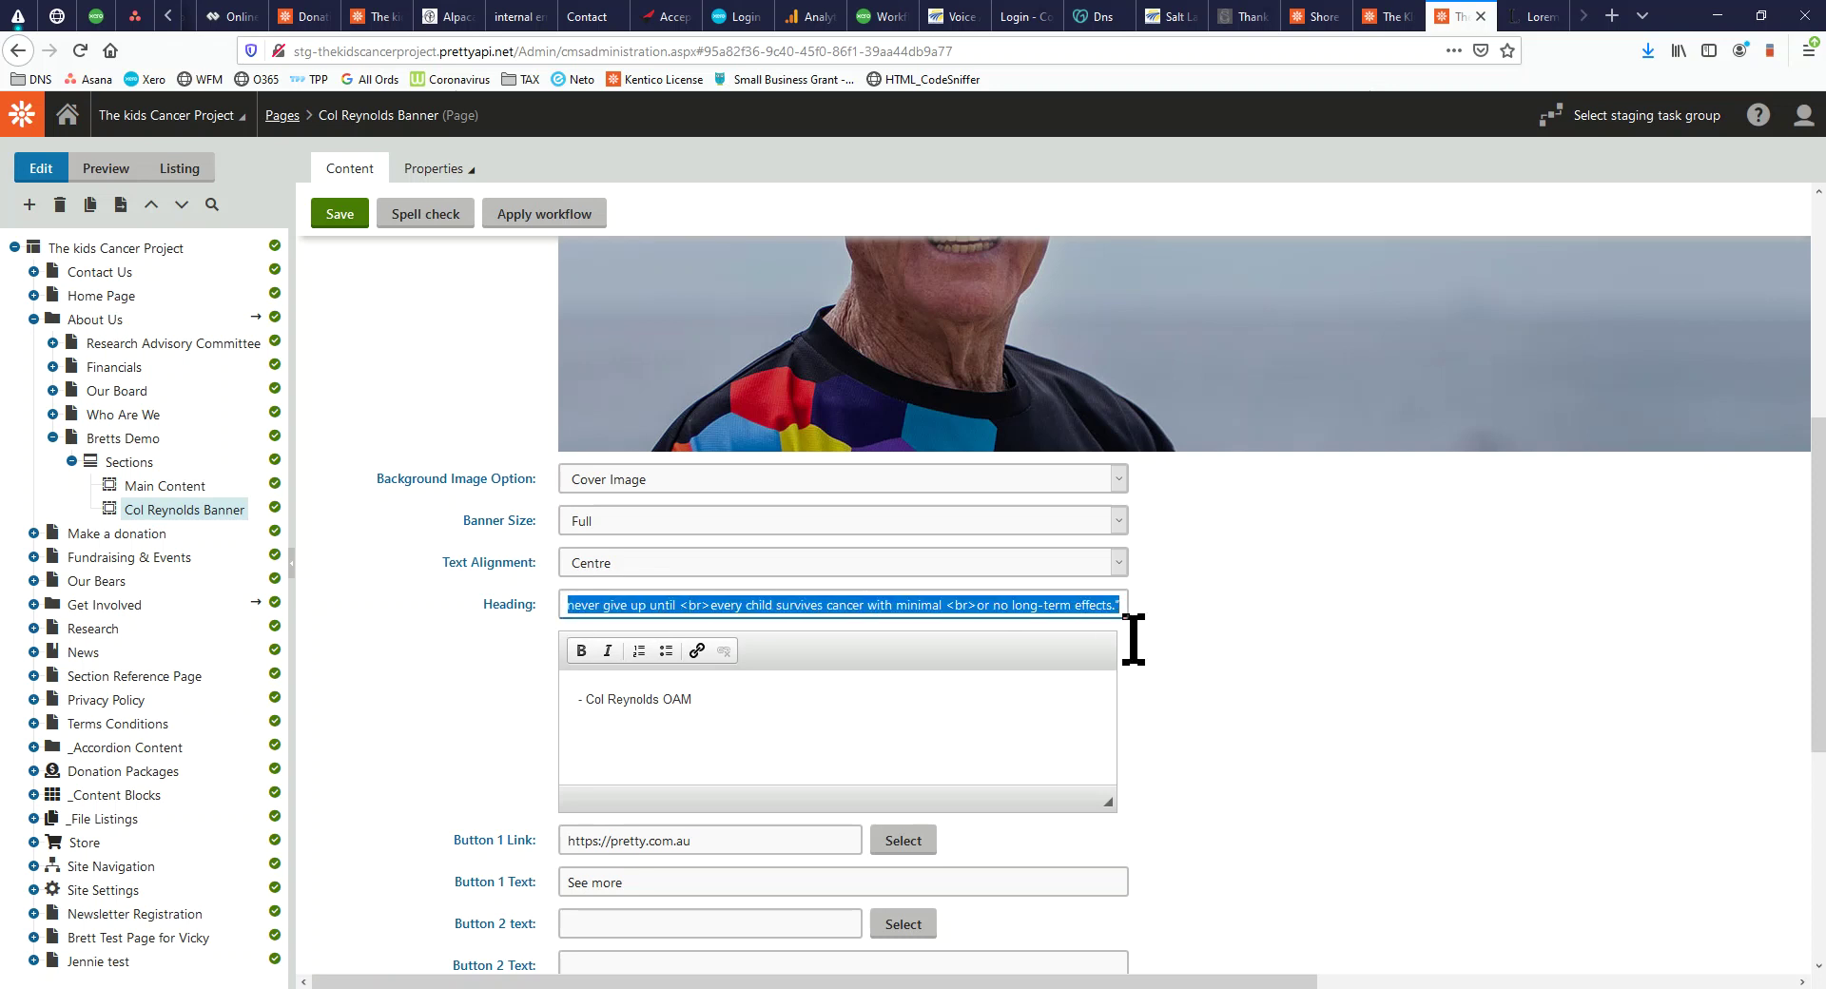
{"action": "type", "text": "\"Find out more about BC migrati"}
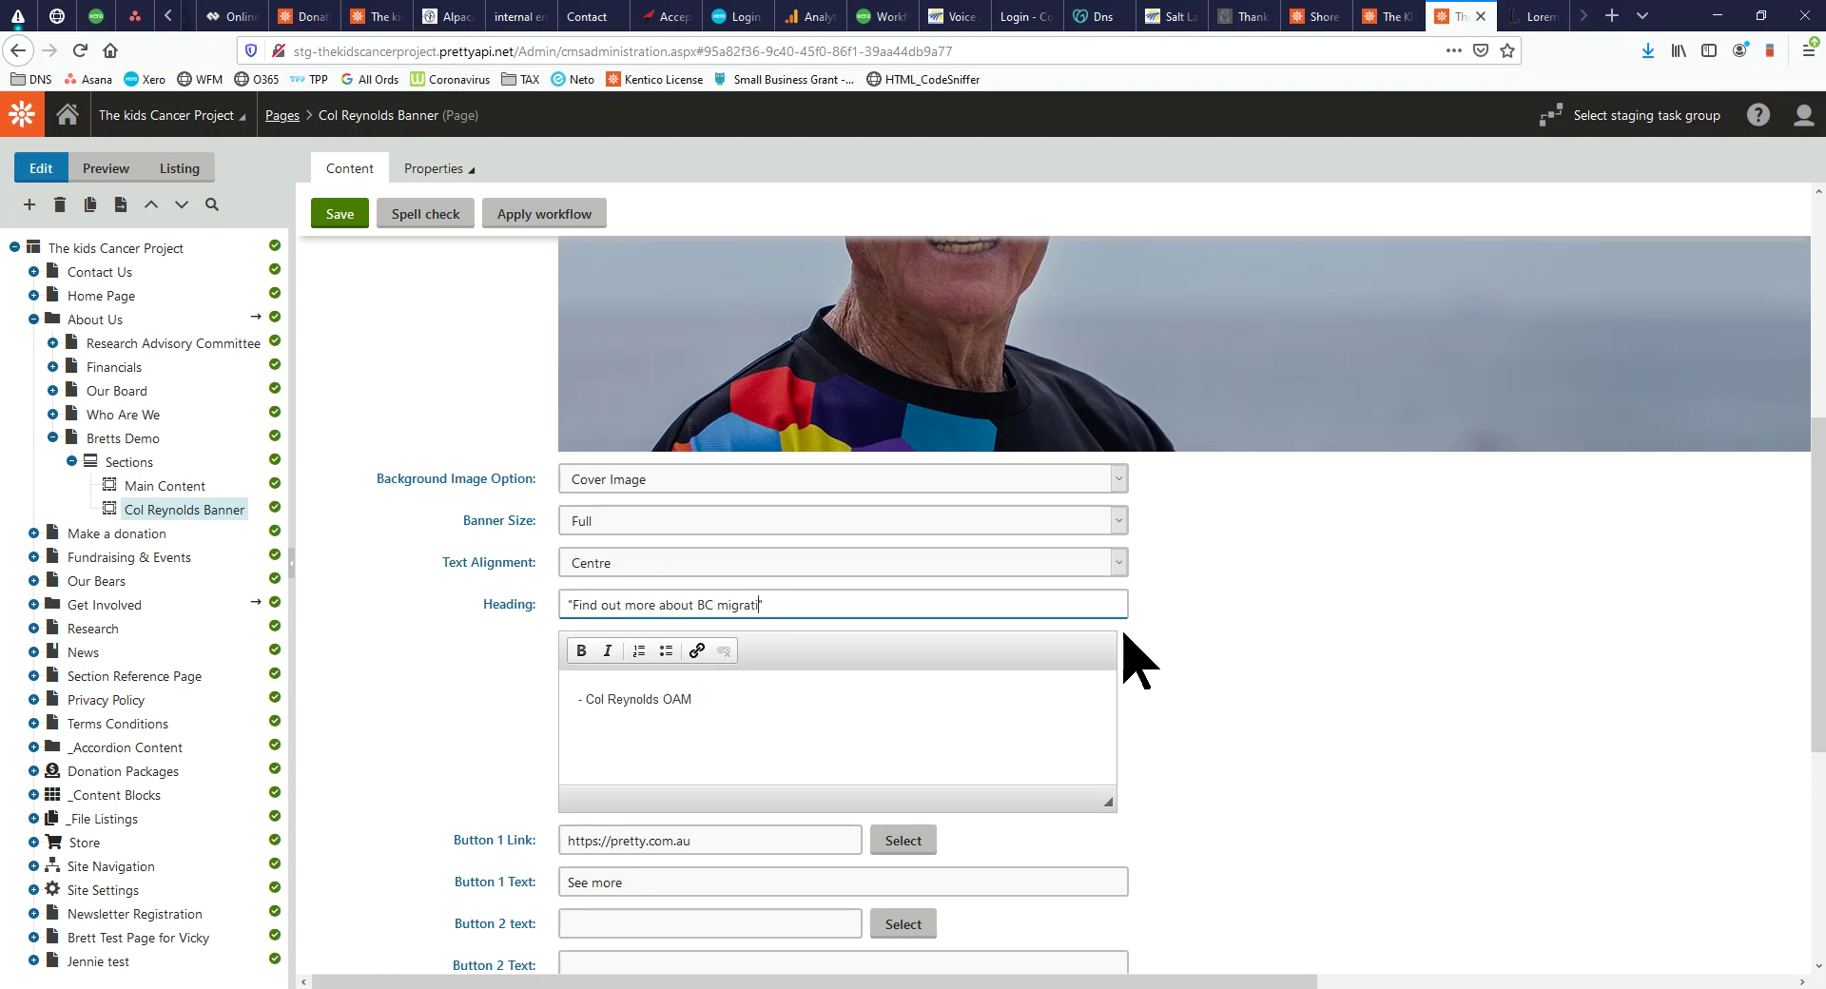
{"action": "left_click", "coordinate": [326, 219]}
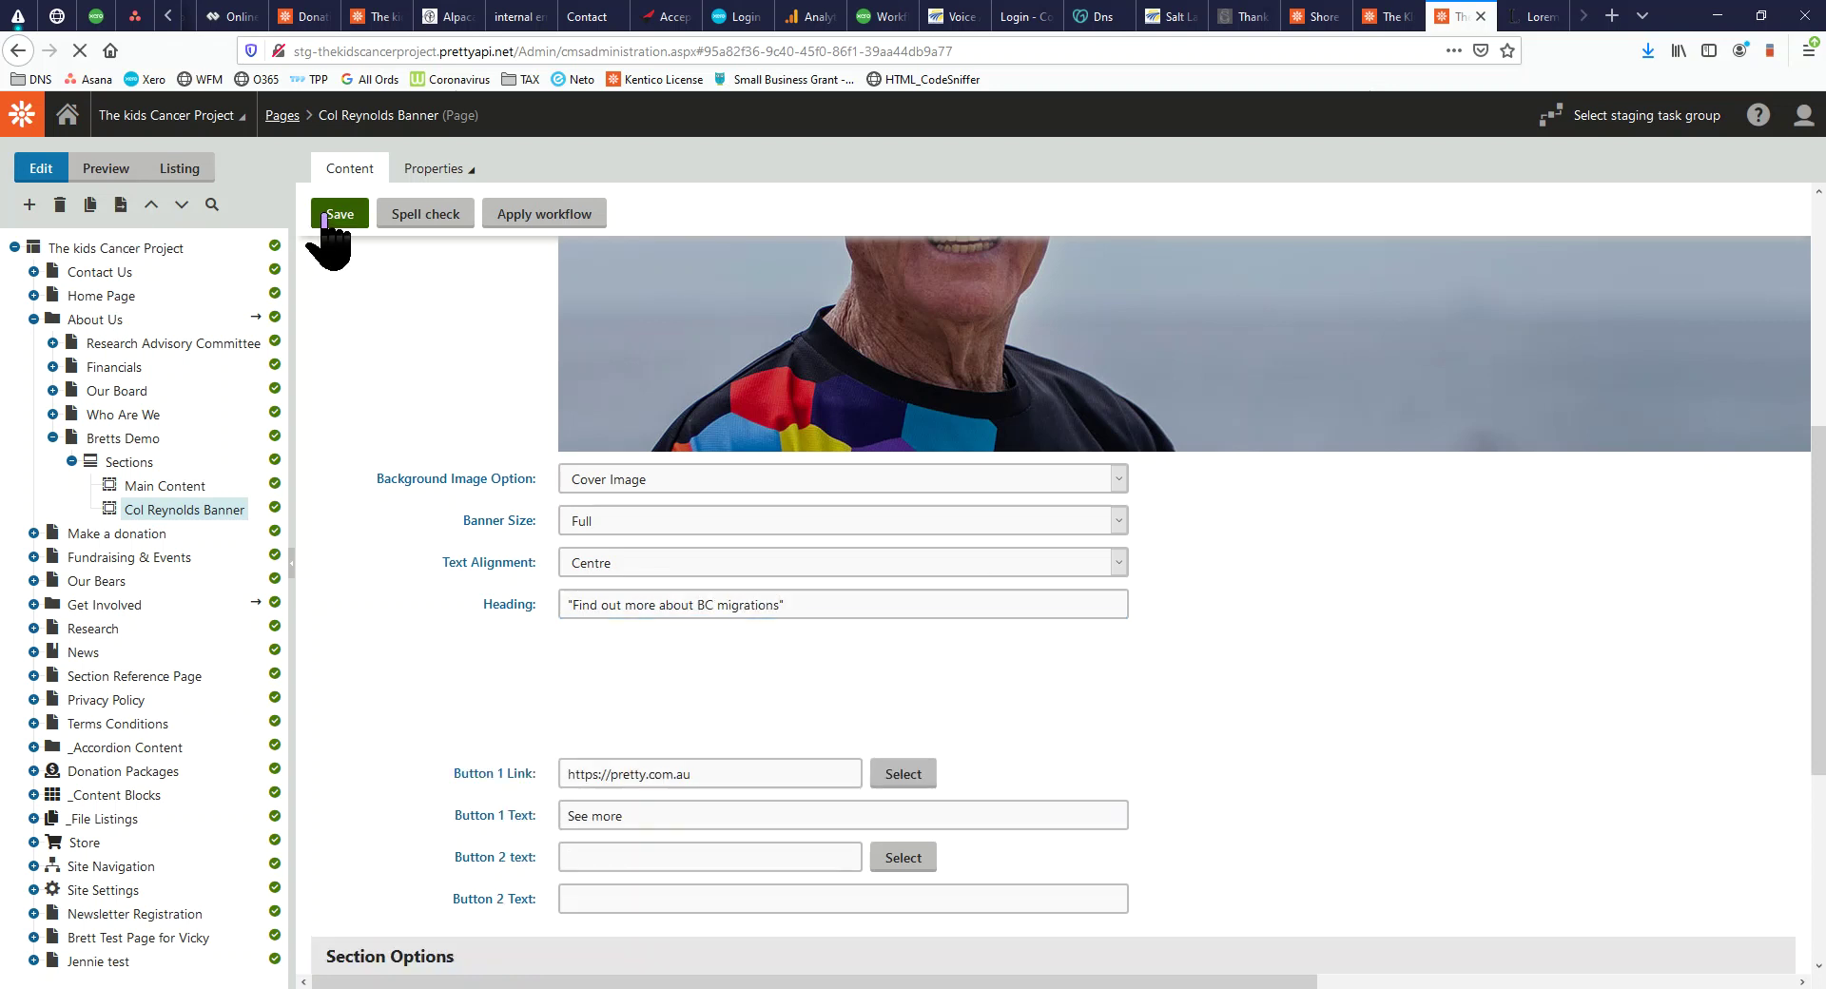
{"action": "left_click_drag", "start_coordinate": [0, 256], "coordinate": [527, 2]}
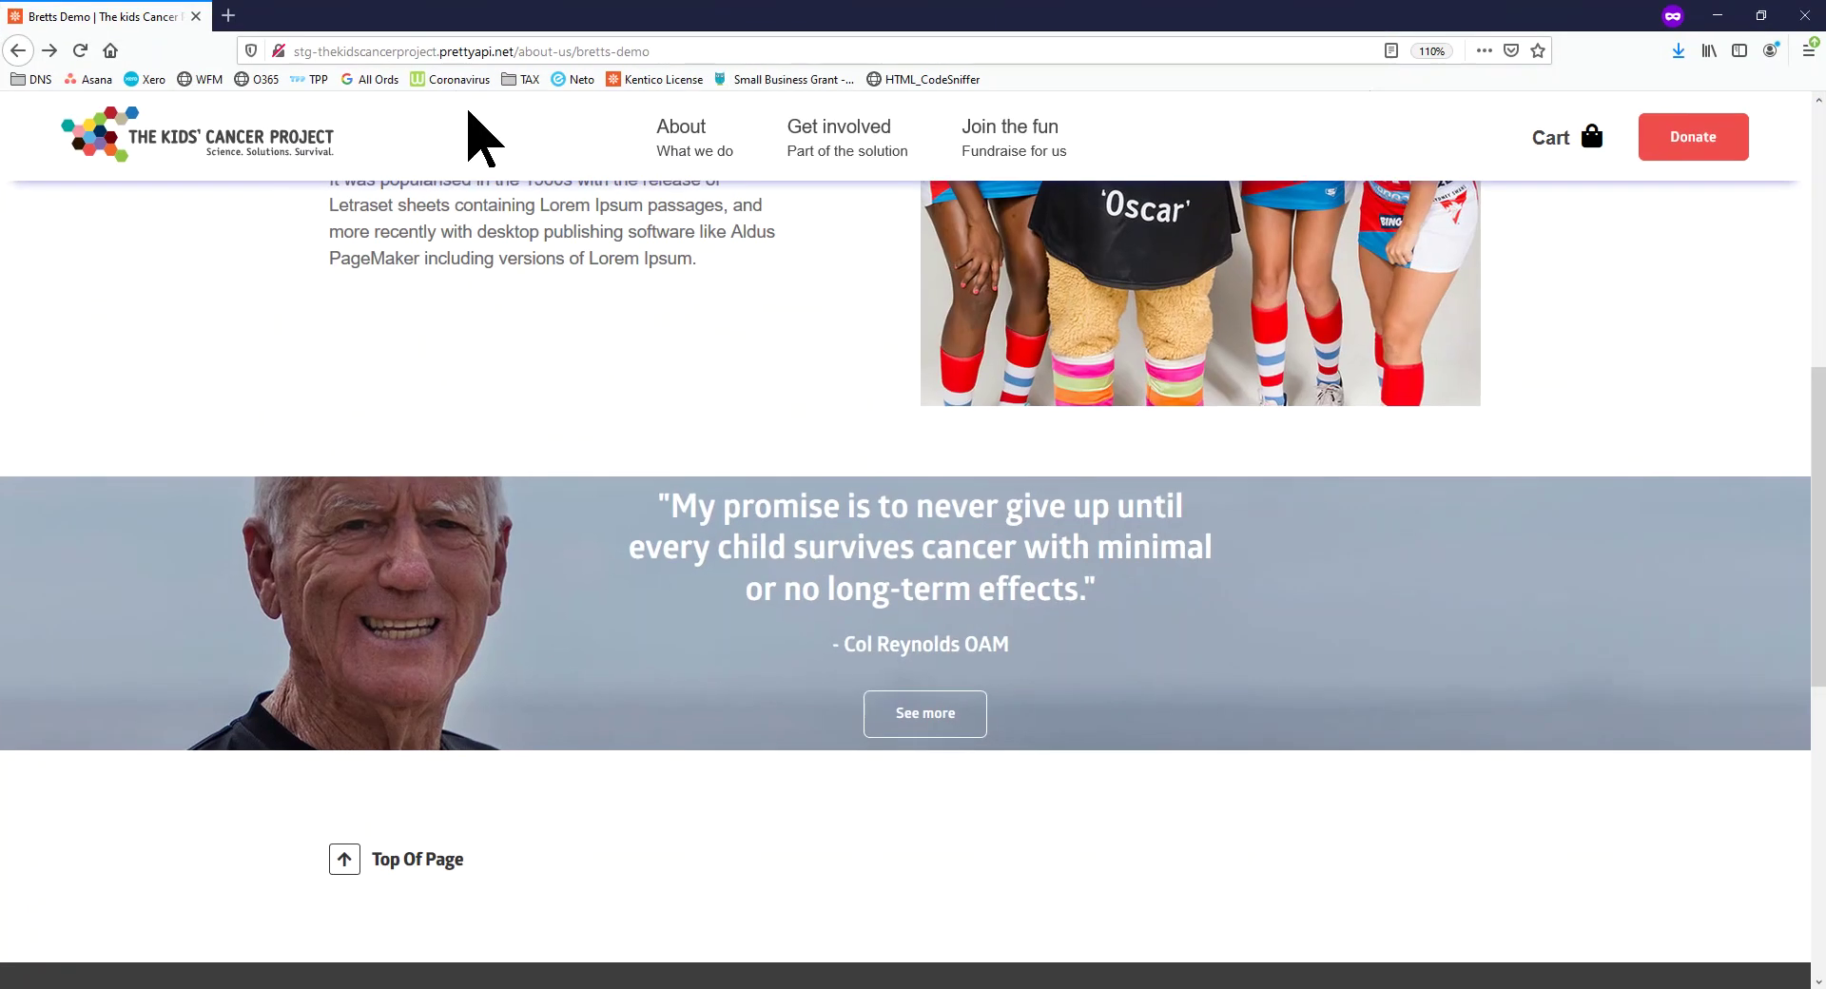
Reload the live Bretts Demo page and check the 'Find out more about BC migrations' banner
{"action": "left_click", "coordinate": [78, 50]}
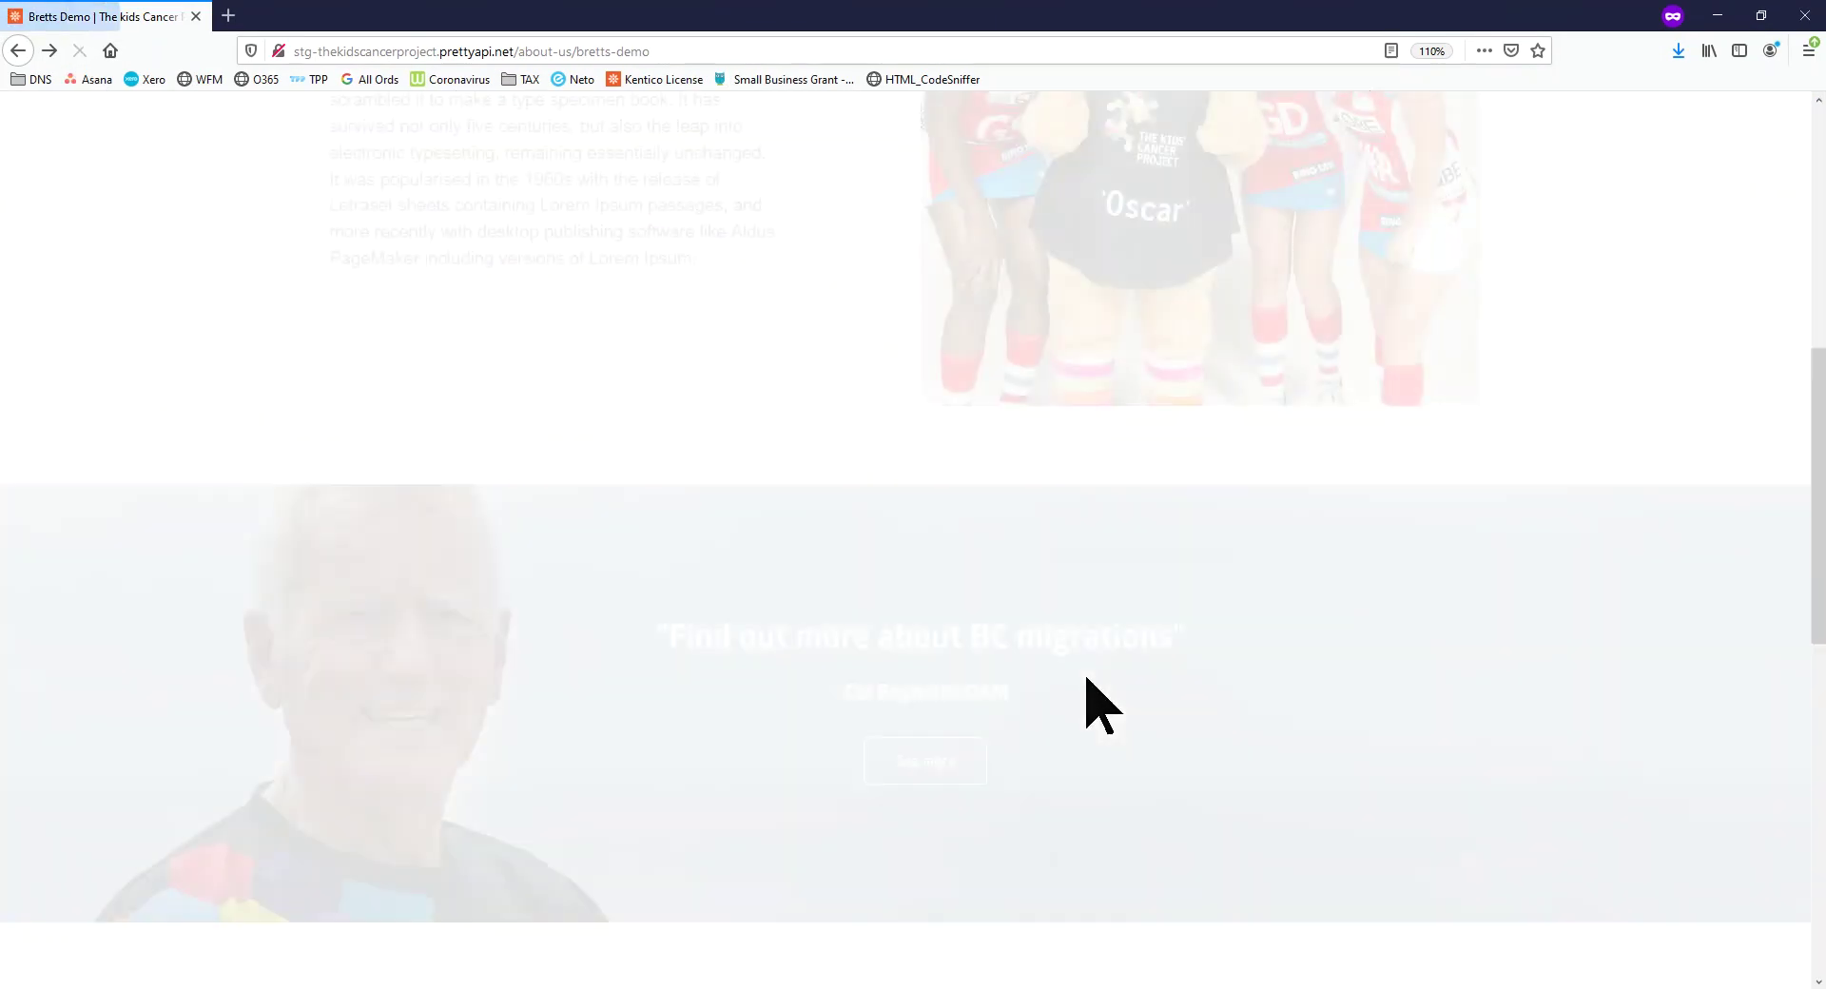
{"action": "scroll", "coordinate": [994, 693], "scroll_direction": "down", "scroll_amount": 4}
{"action": "scroll", "coordinate": [889, 481], "scroll_direction": "up", "scroll_amount": 10}
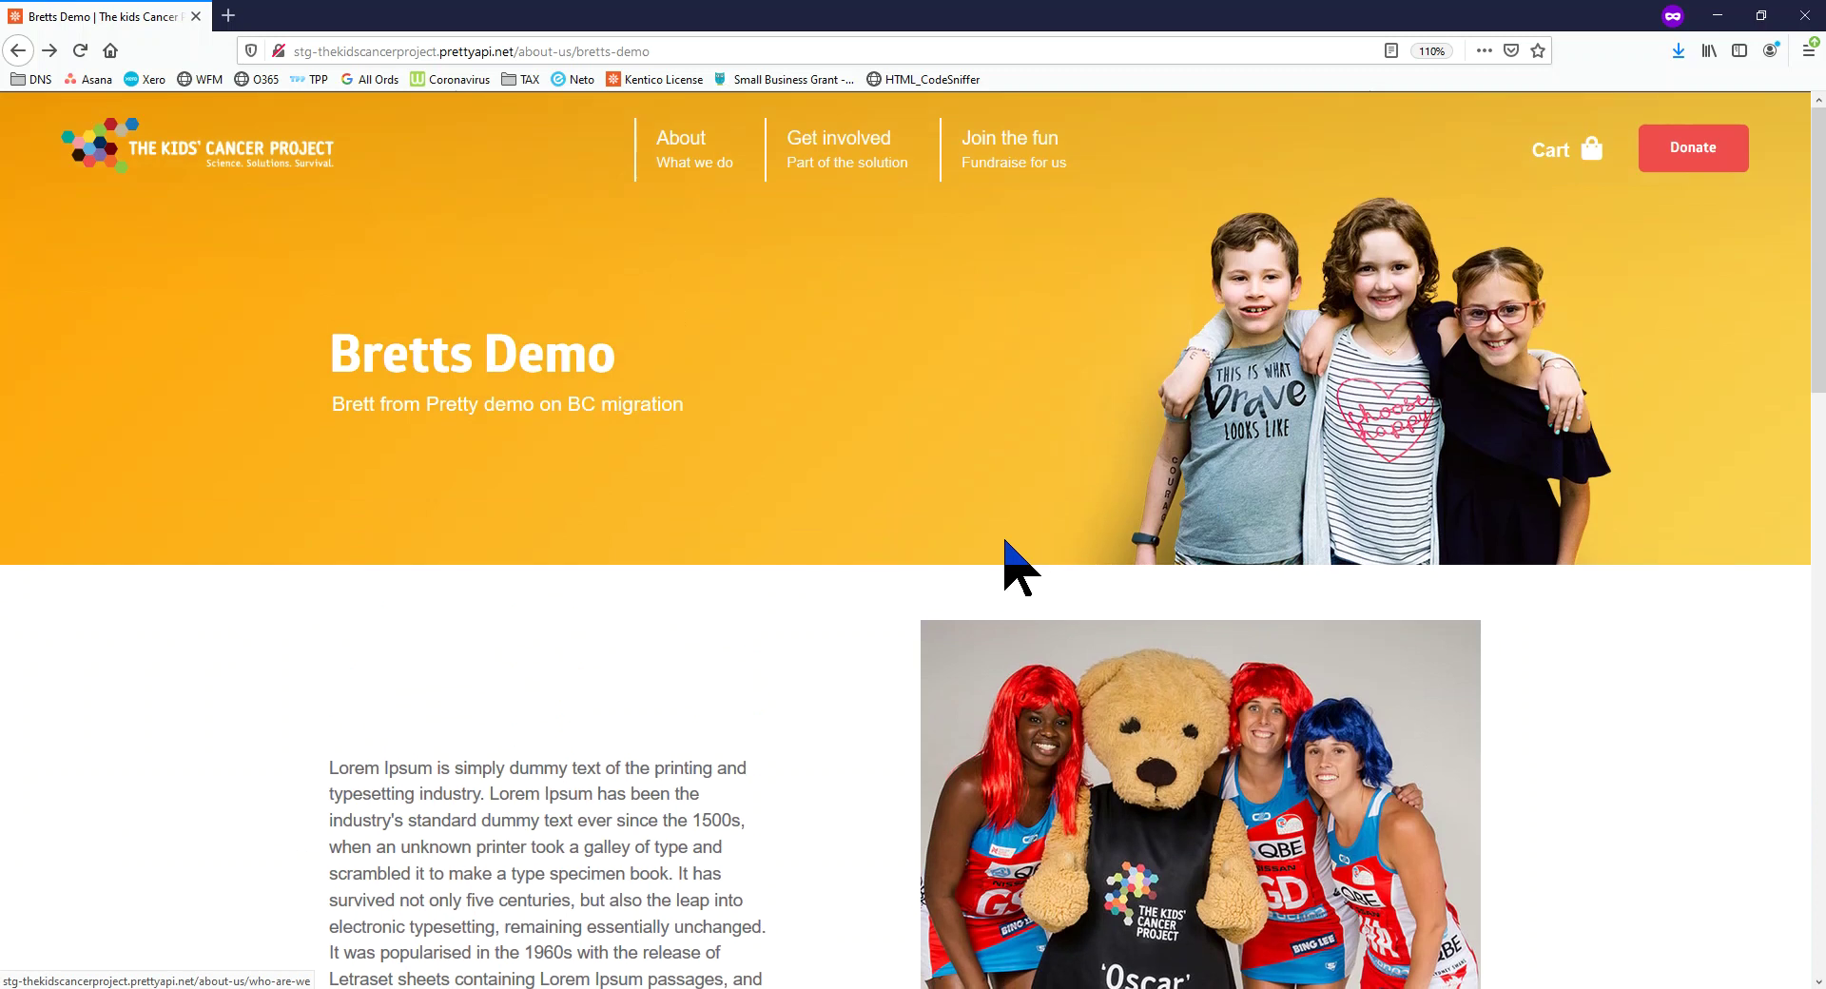
{"action": "left_click_drag", "start_coordinate": [1043, 5], "coordinate": [0, 190]}
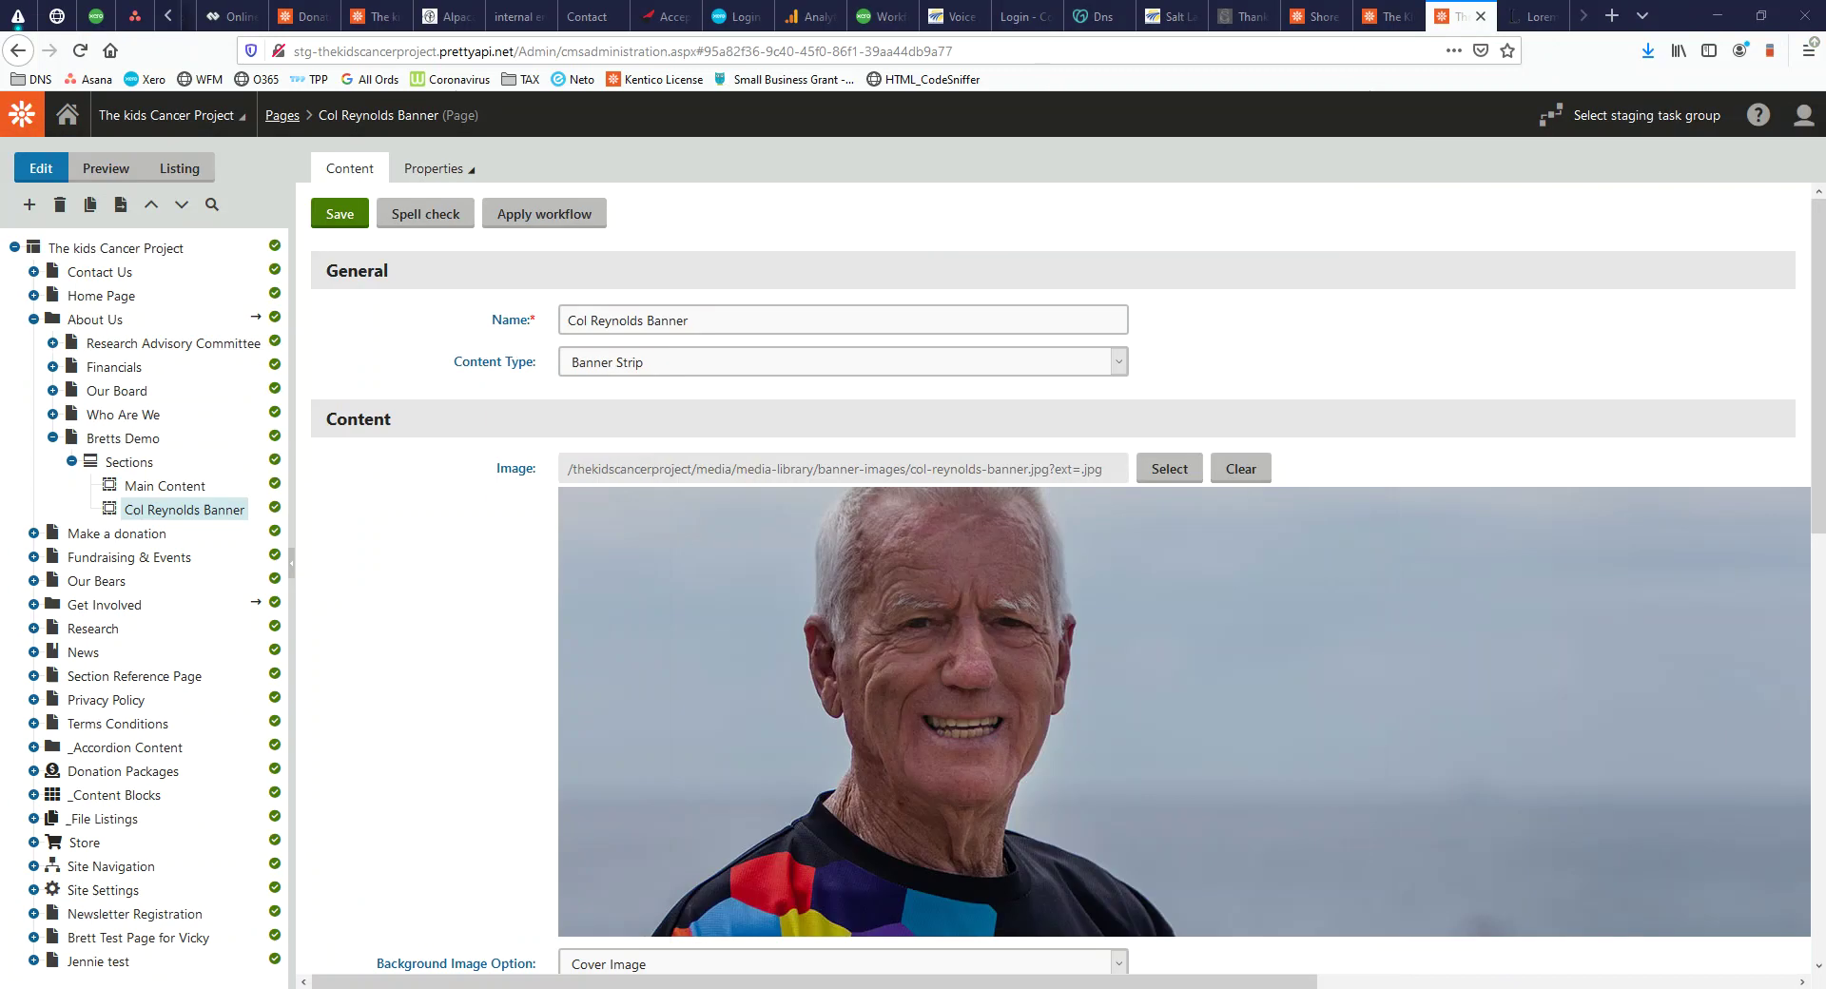
Check which page types can be added under Sections and under _Content Blocks
{"action": "left_click", "coordinate": [144, 464]}
{"action": "right_click", "coordinate": [148, 471]}
{"action": "left_click", "coordinate": [124, 480]}
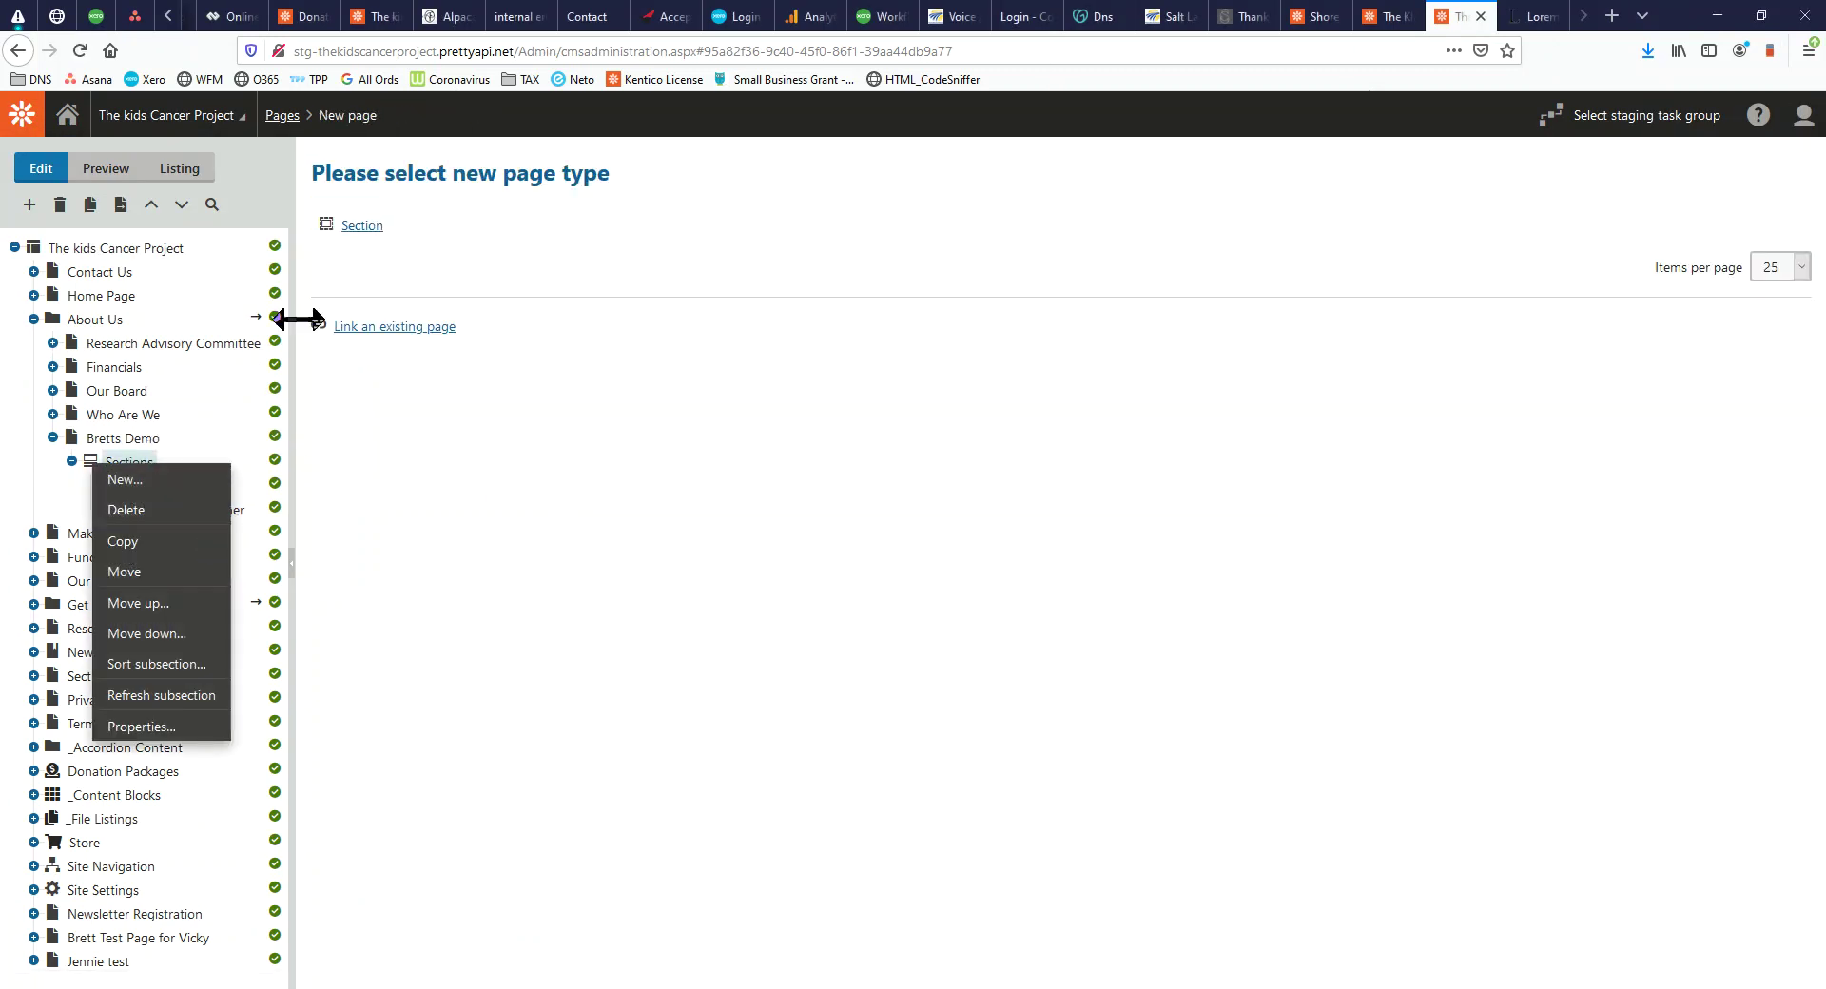
{"action": "left_click", "coordinate": [371, 227]}
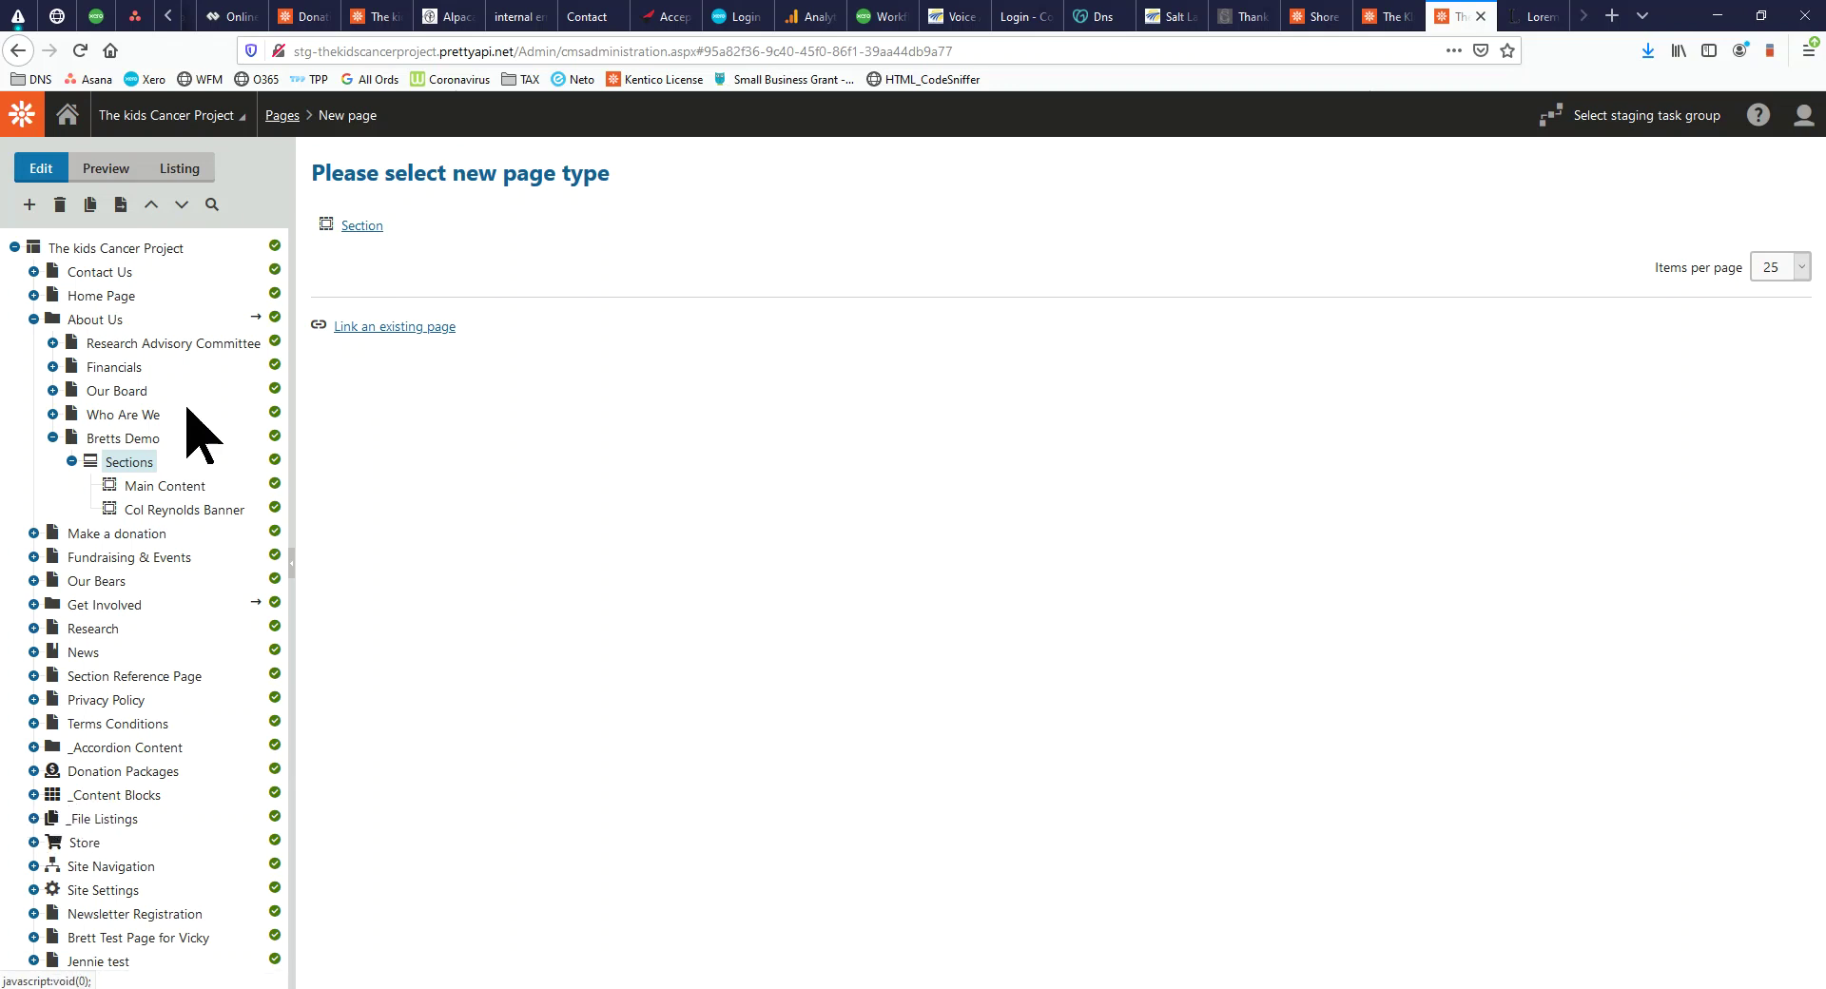
{"action": "left_click", "coordinate": [102, 799]}
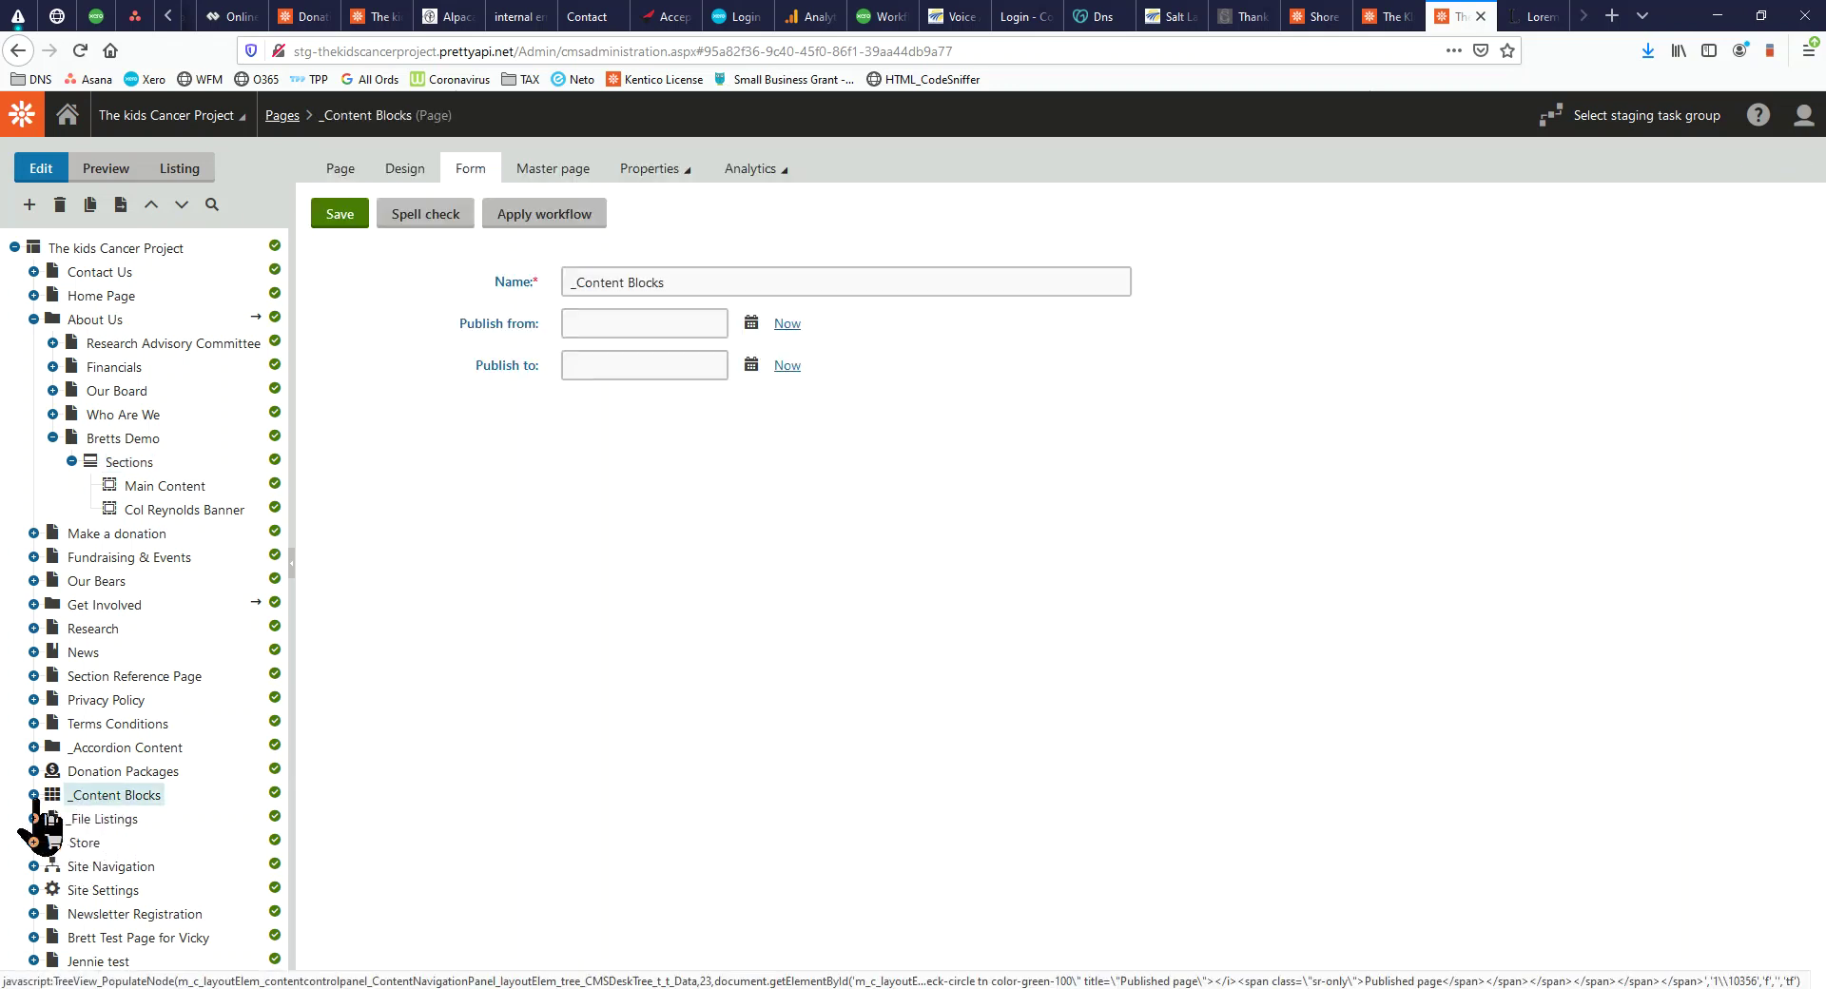
{"action": "right_click", "coordinate": [92, 804]}
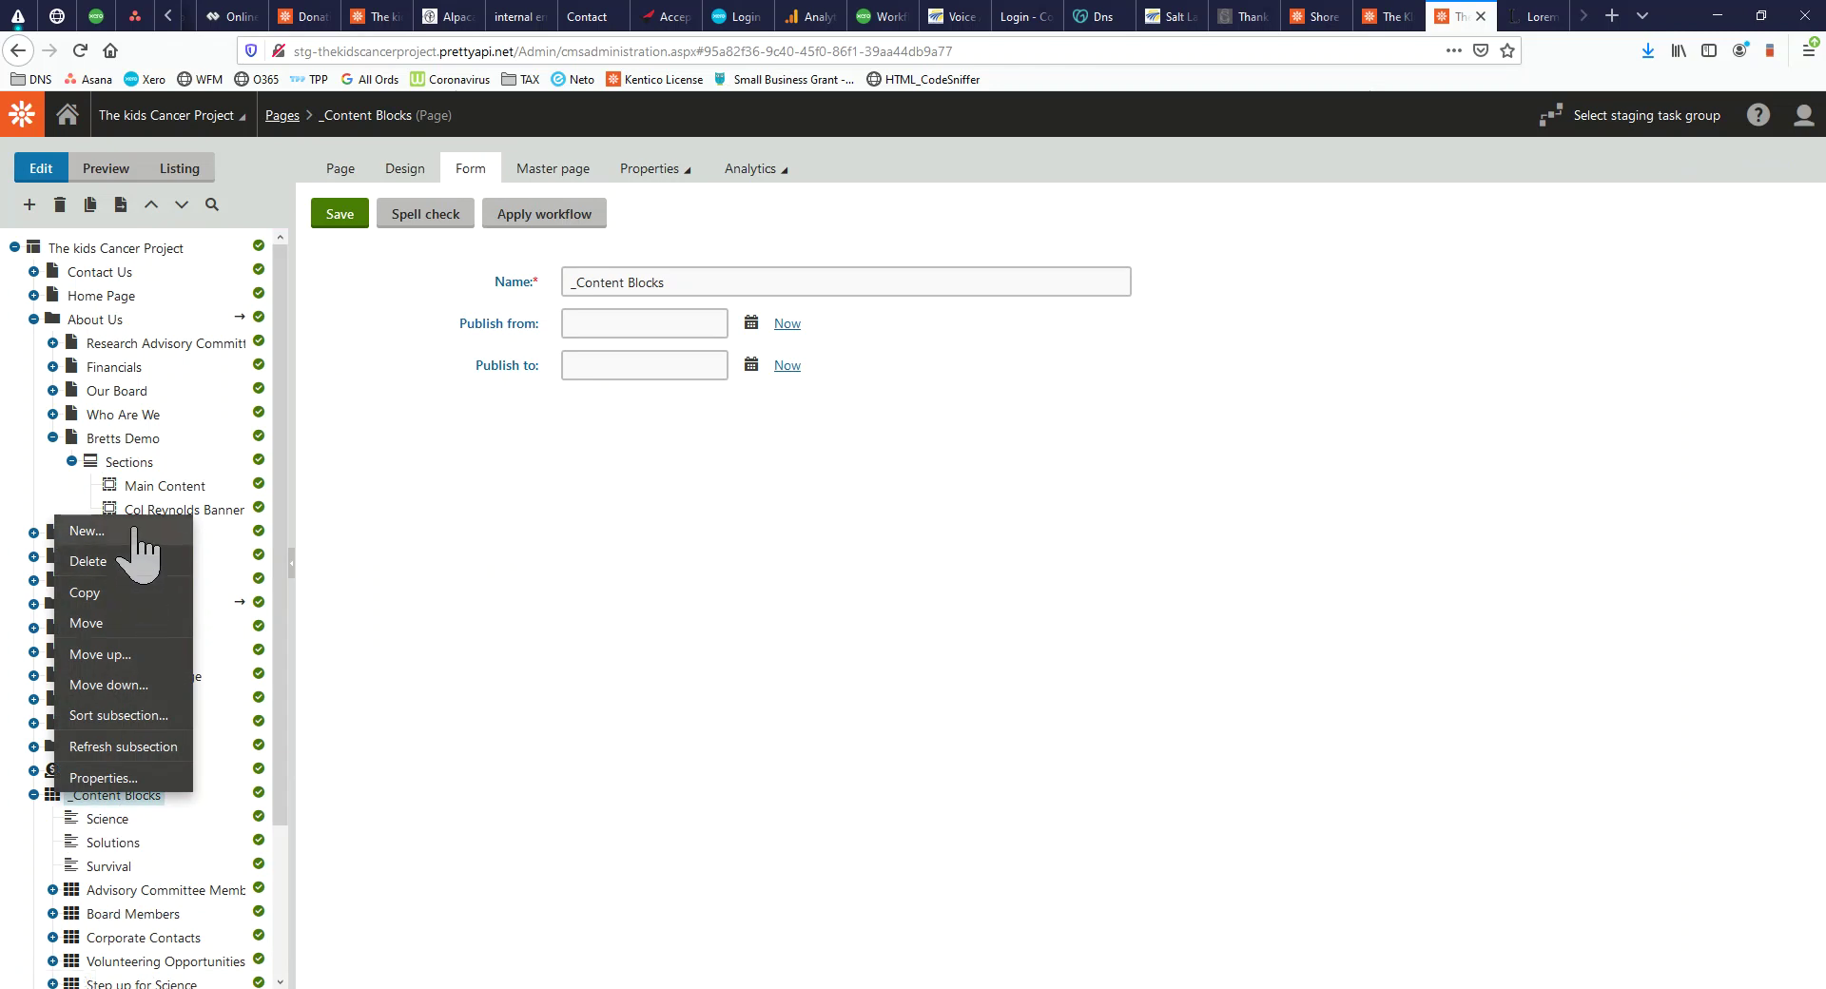
{"action": "left_click", "coordinate": [84, 531]}
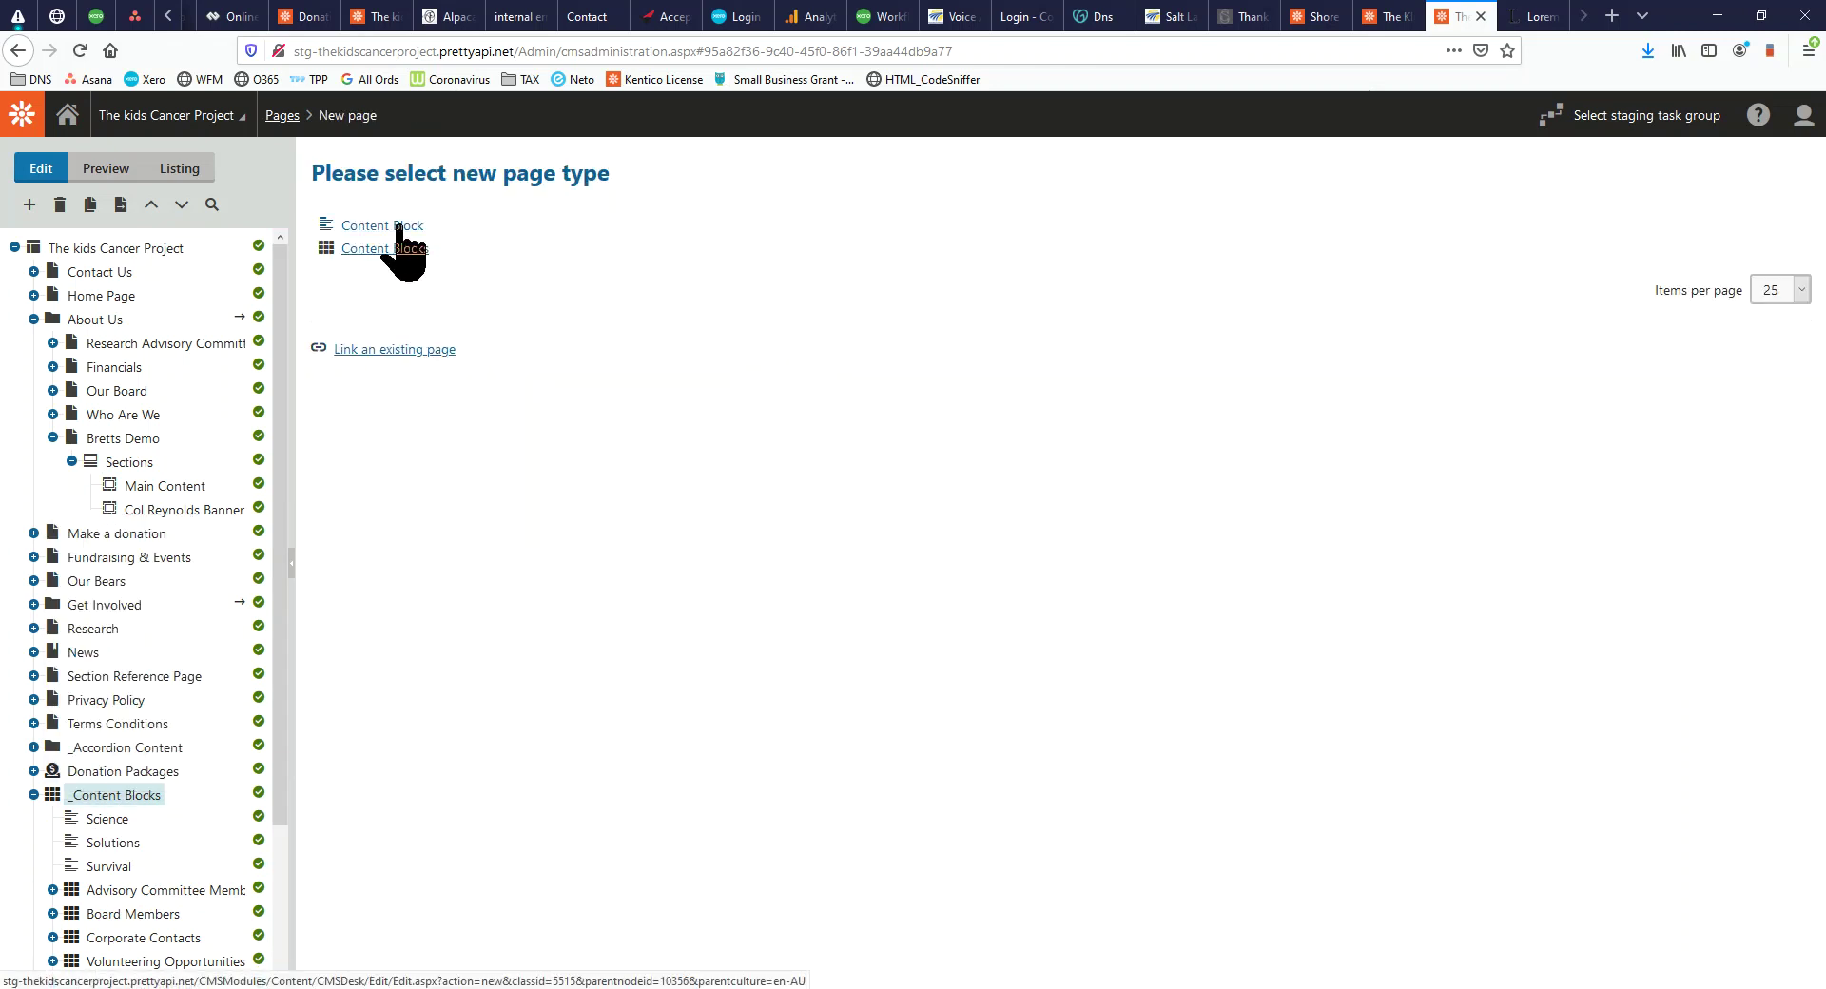
Open the Science content block and inspect its link and Sub Text fields
{"action": "left_click", "coordinate": [96, 820]}
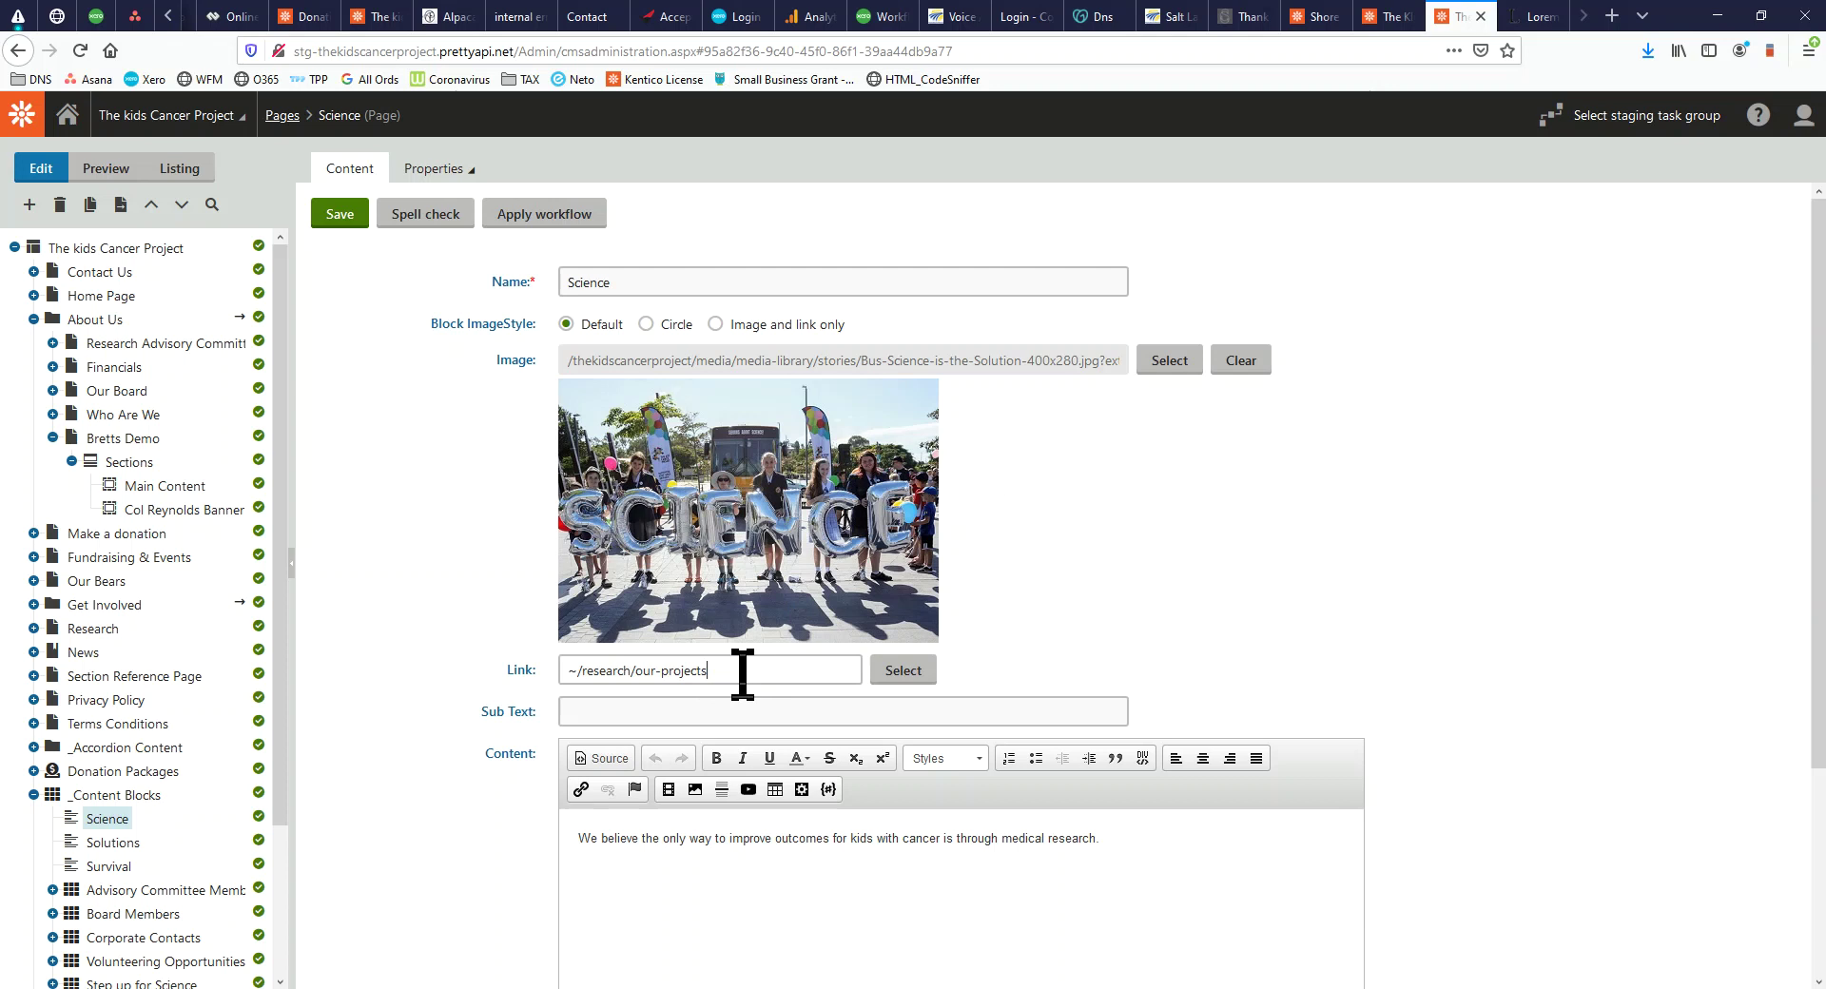
{"action": "left_click_drag", "start_coordinate": [747, 672], "coordinate": [537, 671]}
{"action": "left_click", "coordinate": [627, 713]}
{"action": "scroll", "coordinate": [761, 687], "scroll_direction": "down", "scroll_amount": 3}
{"action": "scroll", "coordinate": [723, 637], "scroll_direction": "up", "scroll_amount": 3}
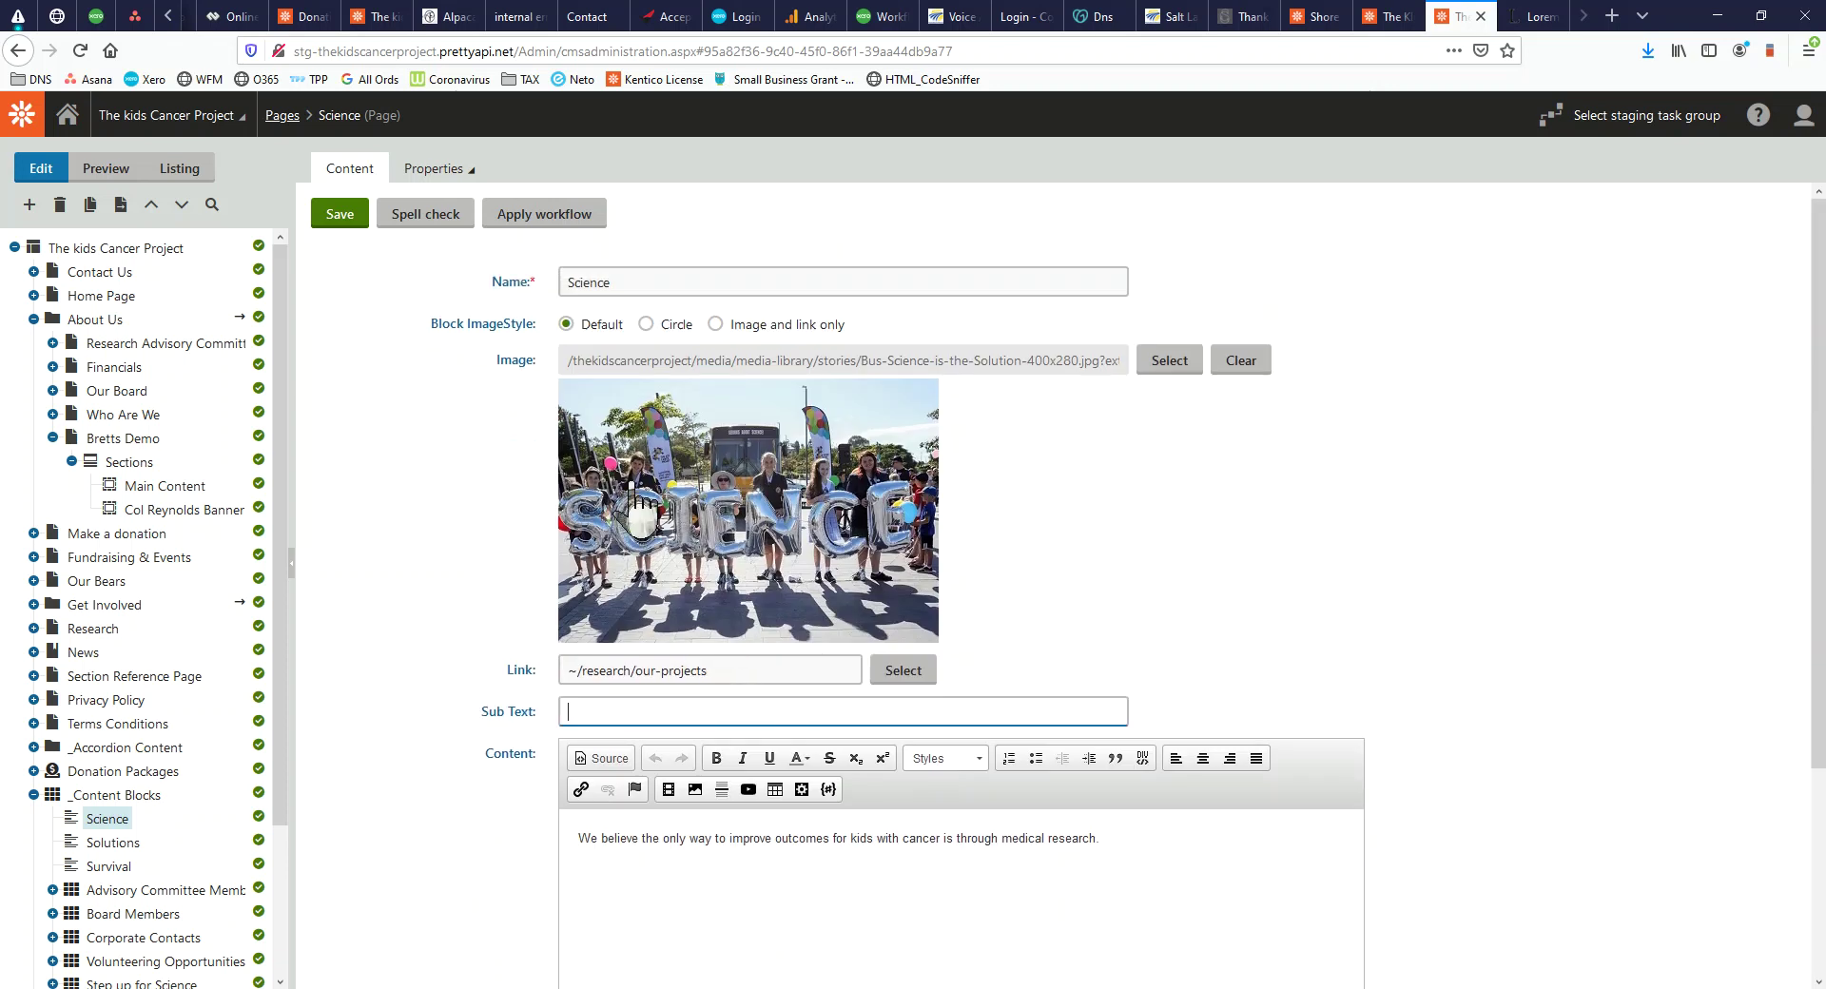
{"action": "left_click", "coordinate": [647, 325]}
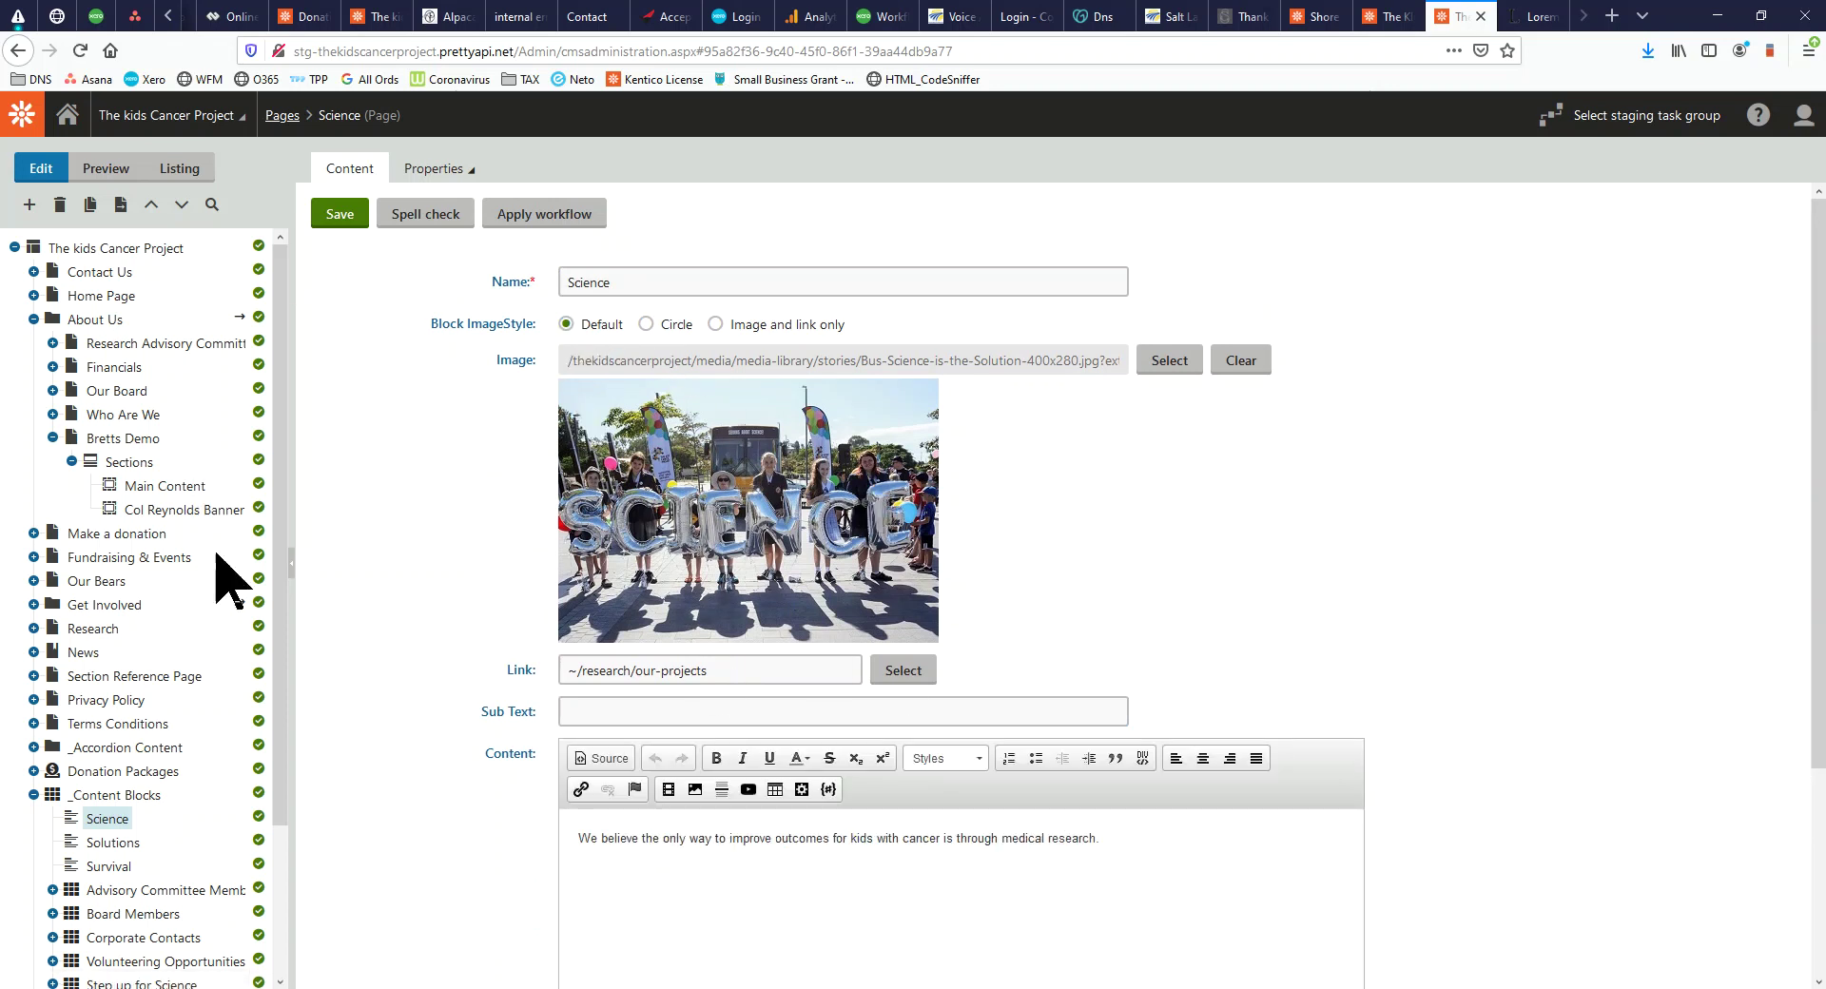
{"action": "left_click", "coordinate": [126, 464]}
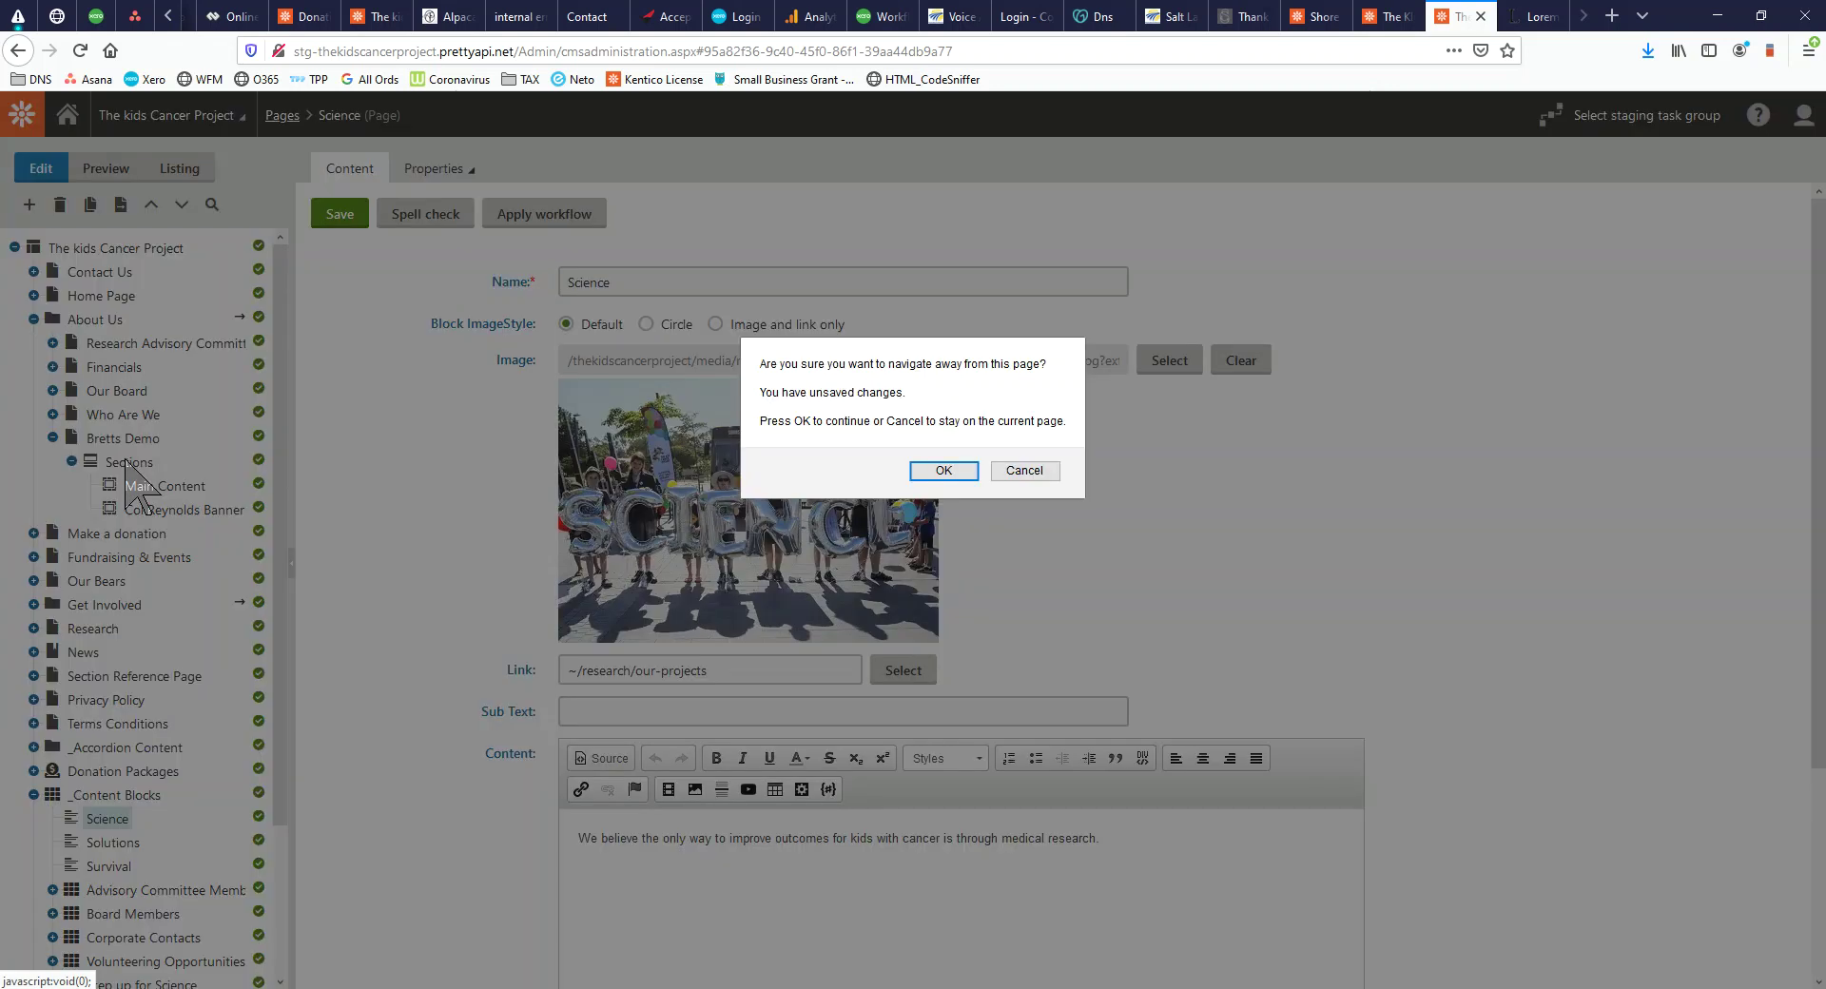
Leave the Science block editor and start a new Section page under Sections
{"action": "left_click", "coordinate": [944, 470]}
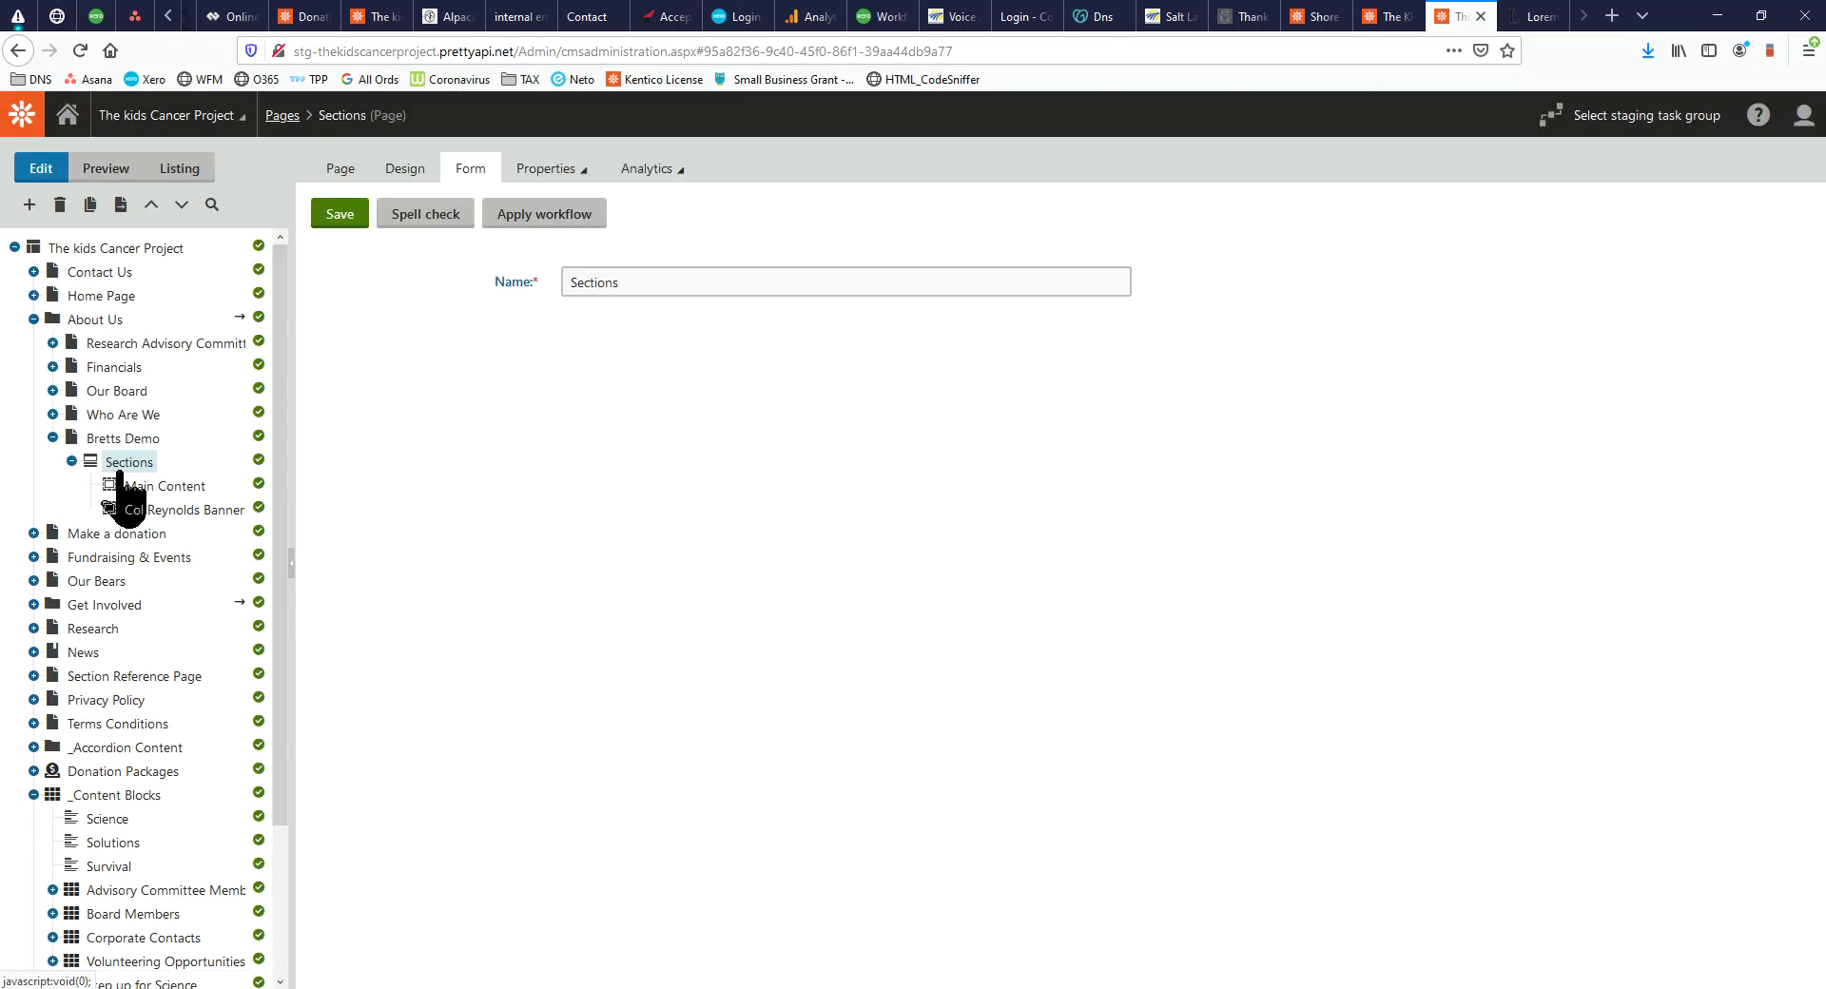
{"action": "right_click", "coordinate": [135, 468]}
{"action": "left_click", "coordinate": [125, 479]}
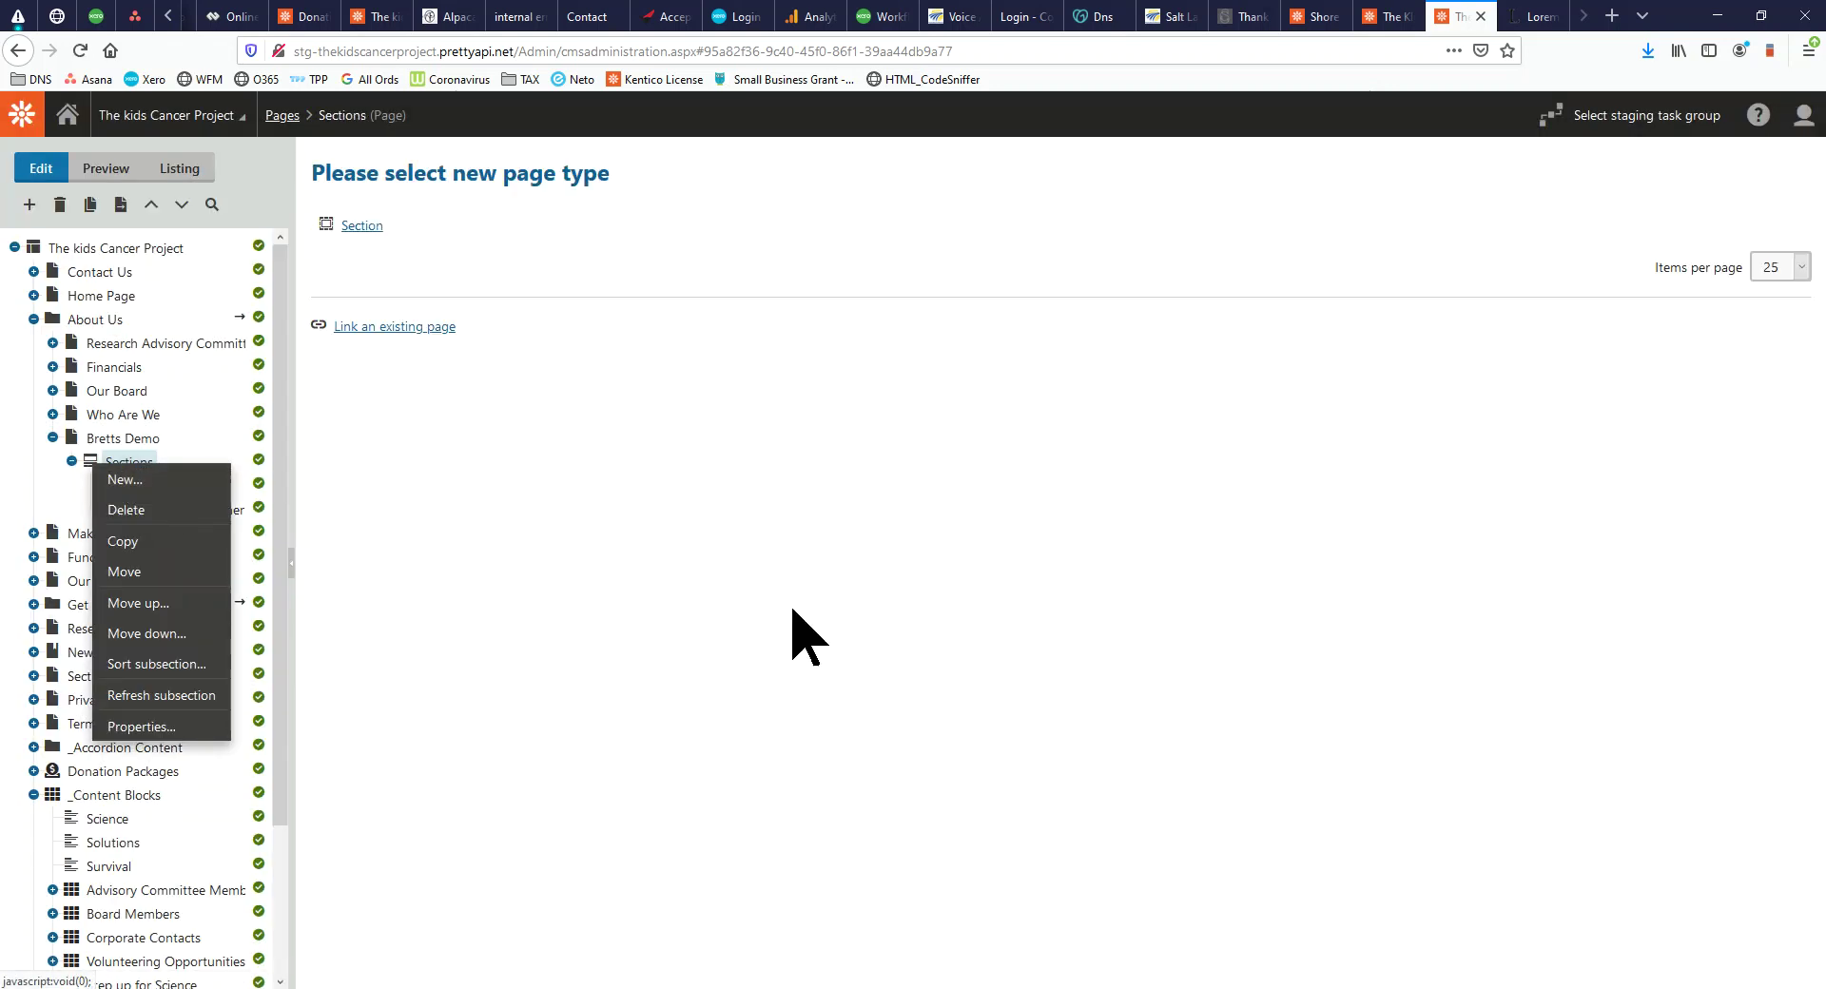
{"action": "left_click", "coordinate": [361, 227]}
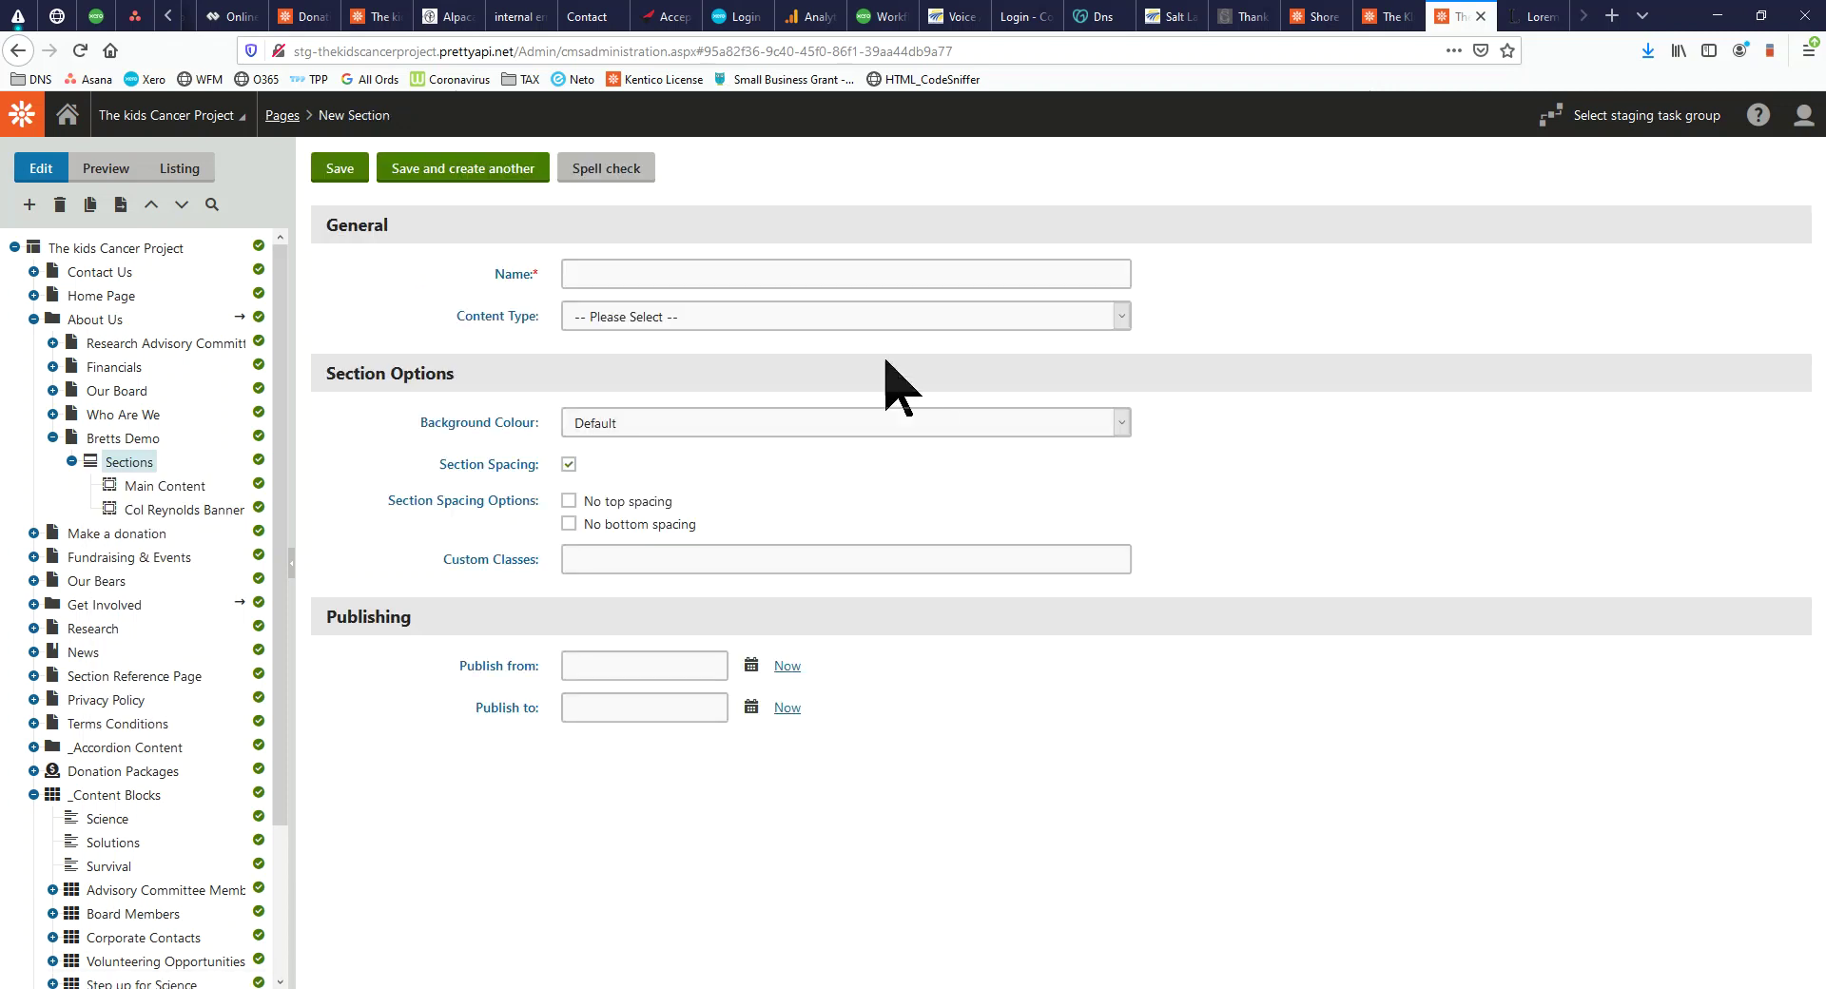
Set the content type to Content Blocks, name it 'Content Block', and save
{"action": "left_click", "coordinate": [873, 314]}
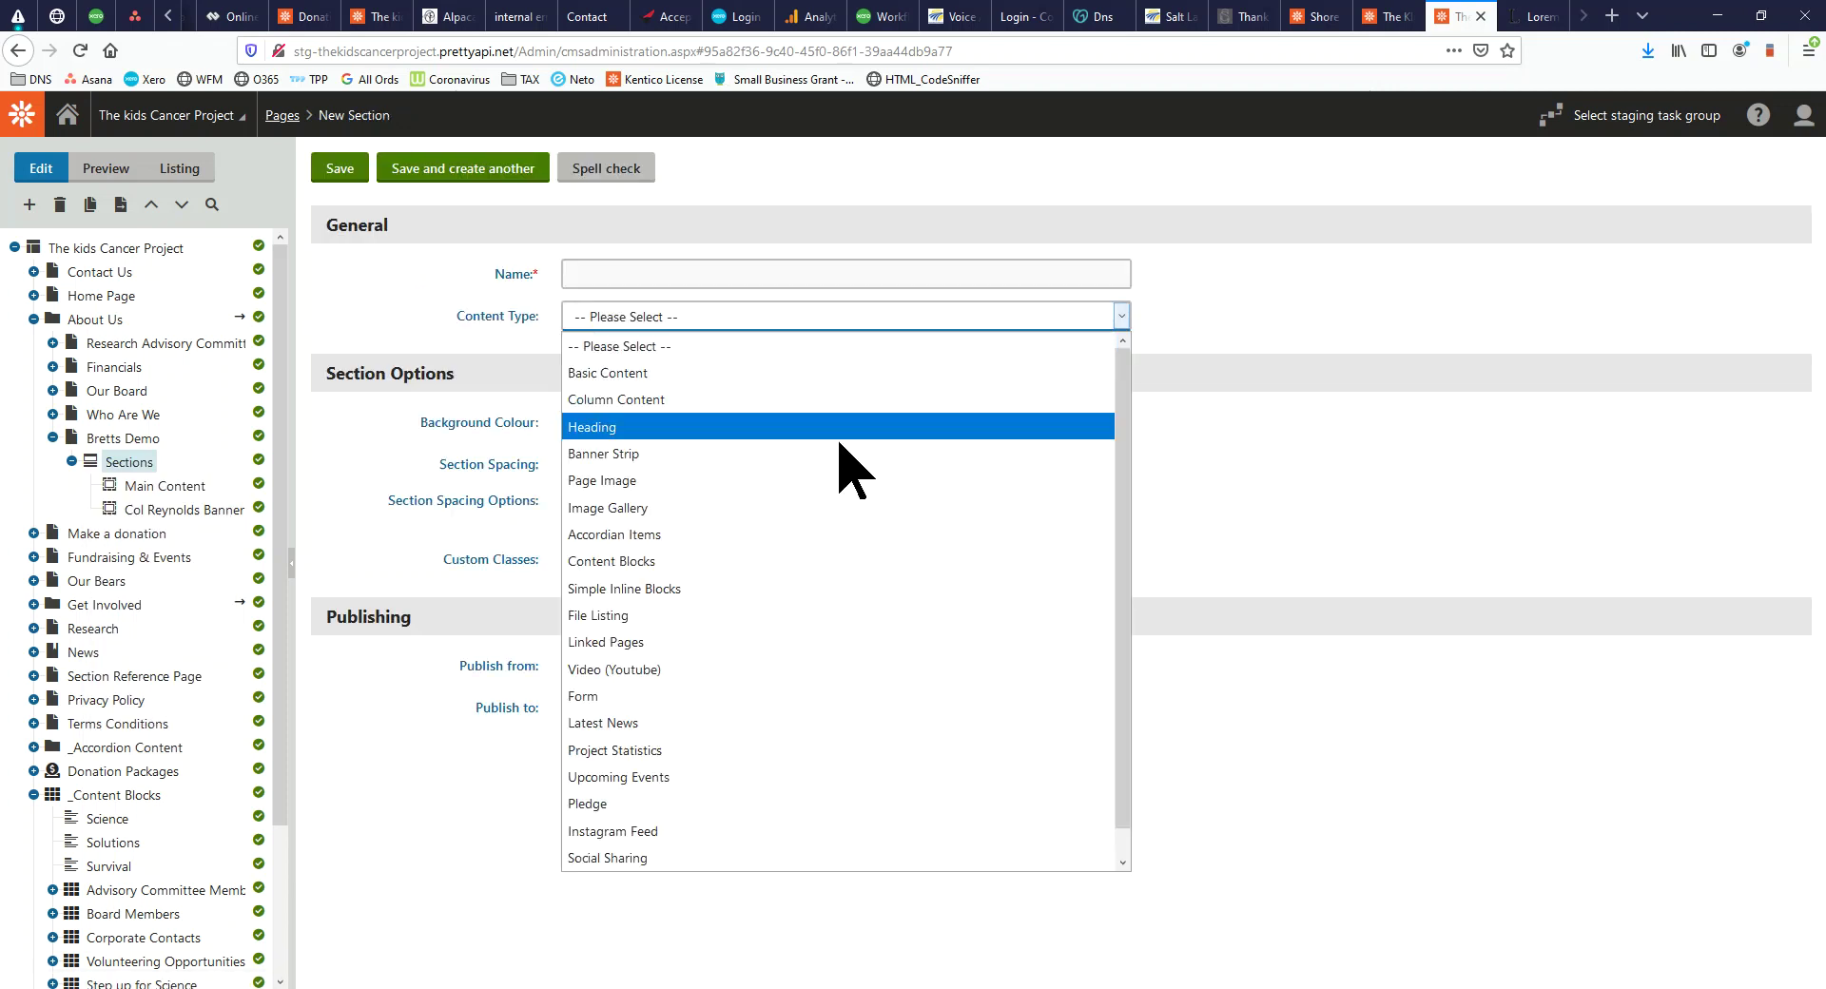
{"action": "left_click", "coordinate": [747, 567]}
{"action": "left_click", "coordinate": [664, 271]}
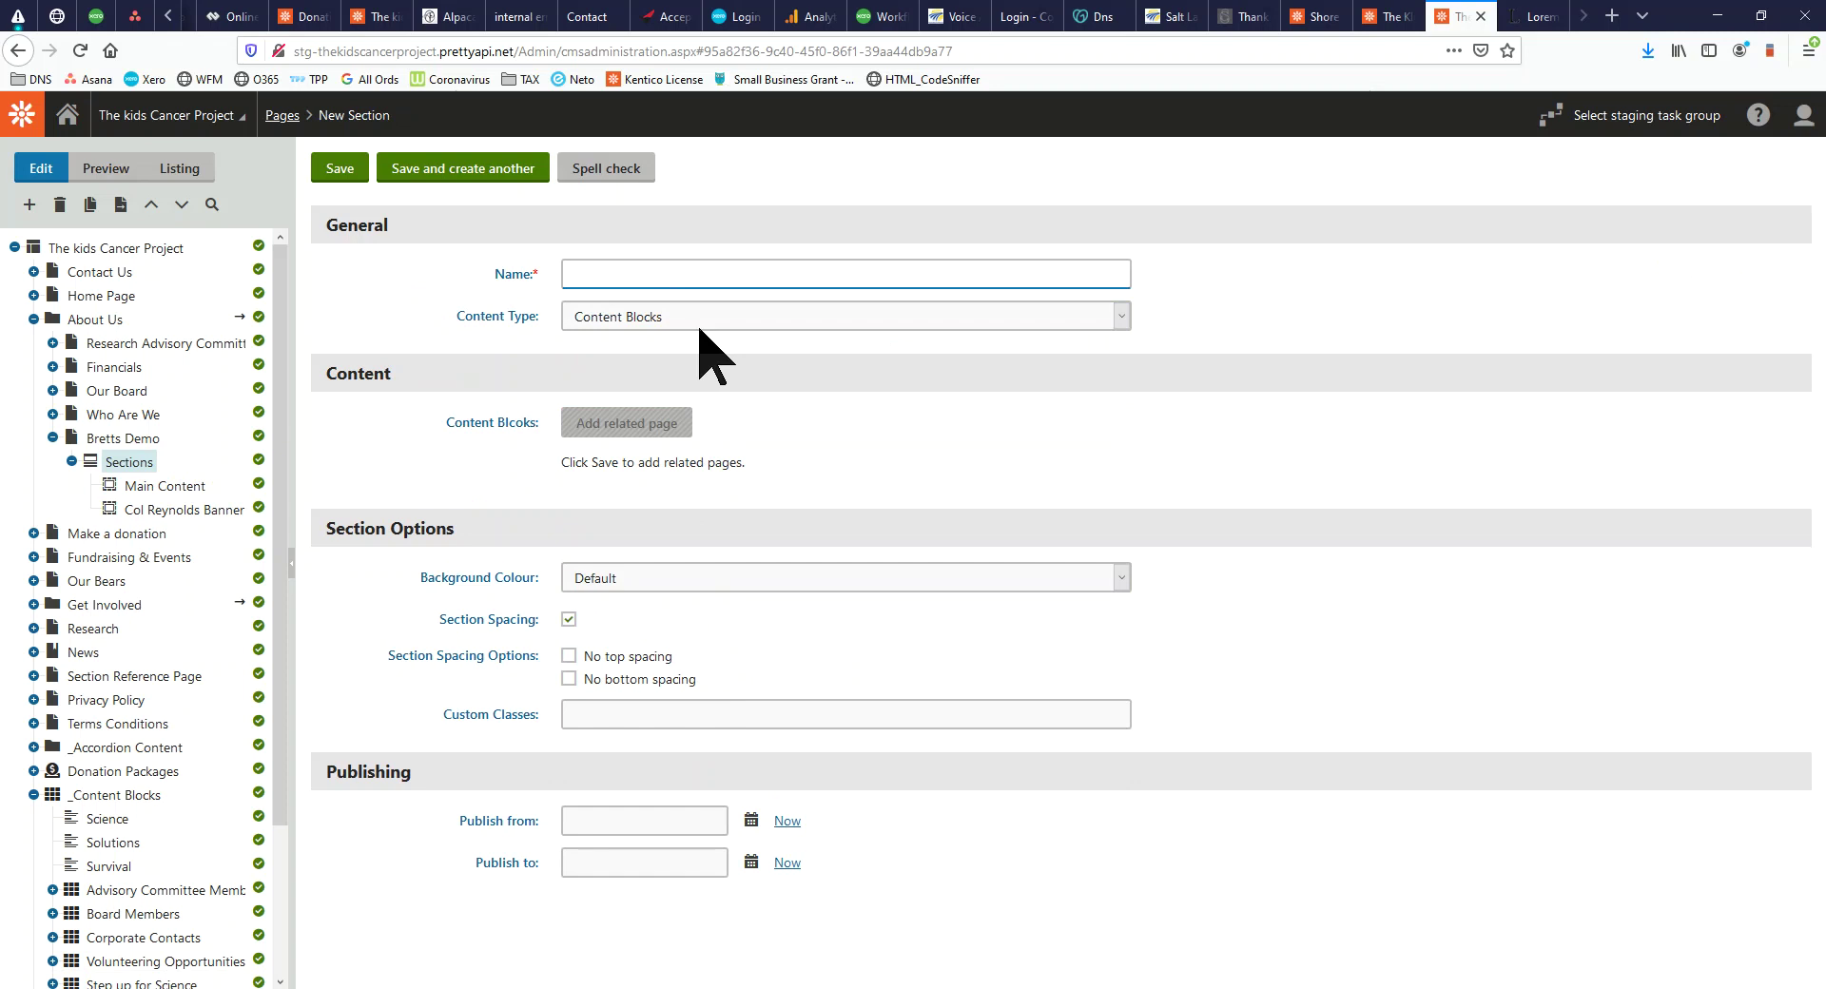
{"action": "type", "text": "Content Block"}
{"action": "left_click", "coordinate": [769, 419]}
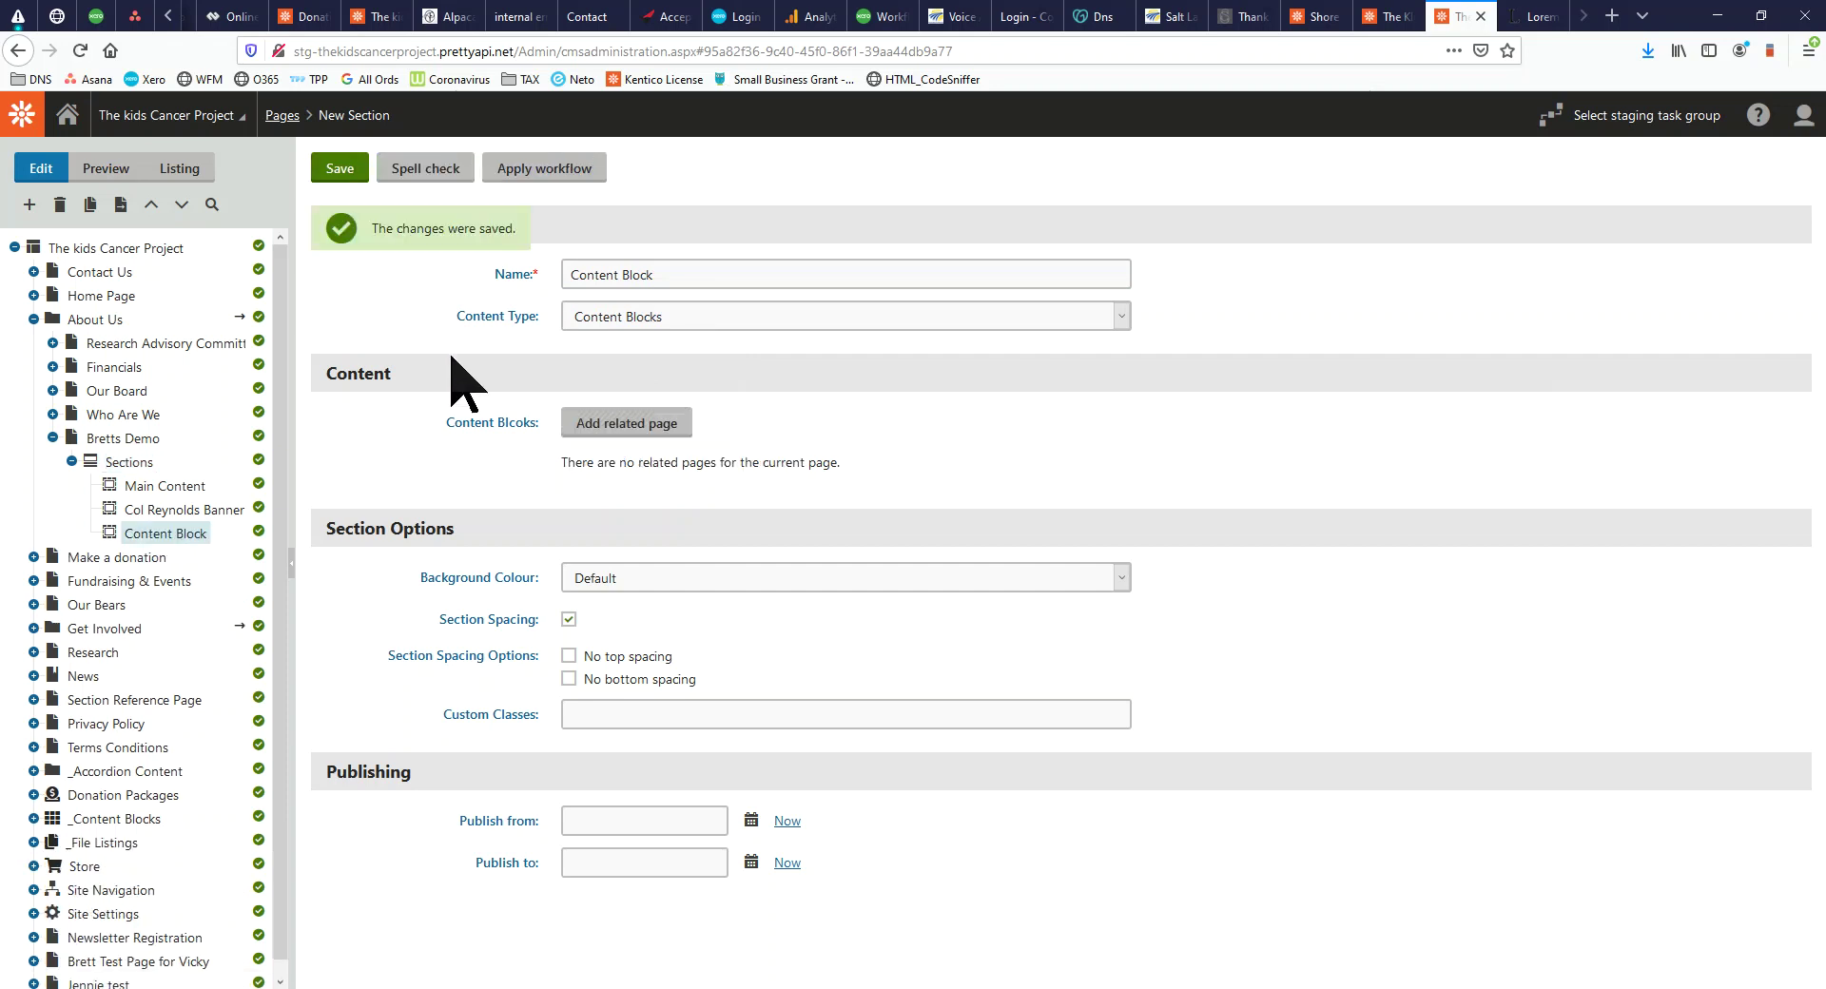
Add the Science content block as a related page of the section
{"action": "left_click", "coordinate": [650, 451]}
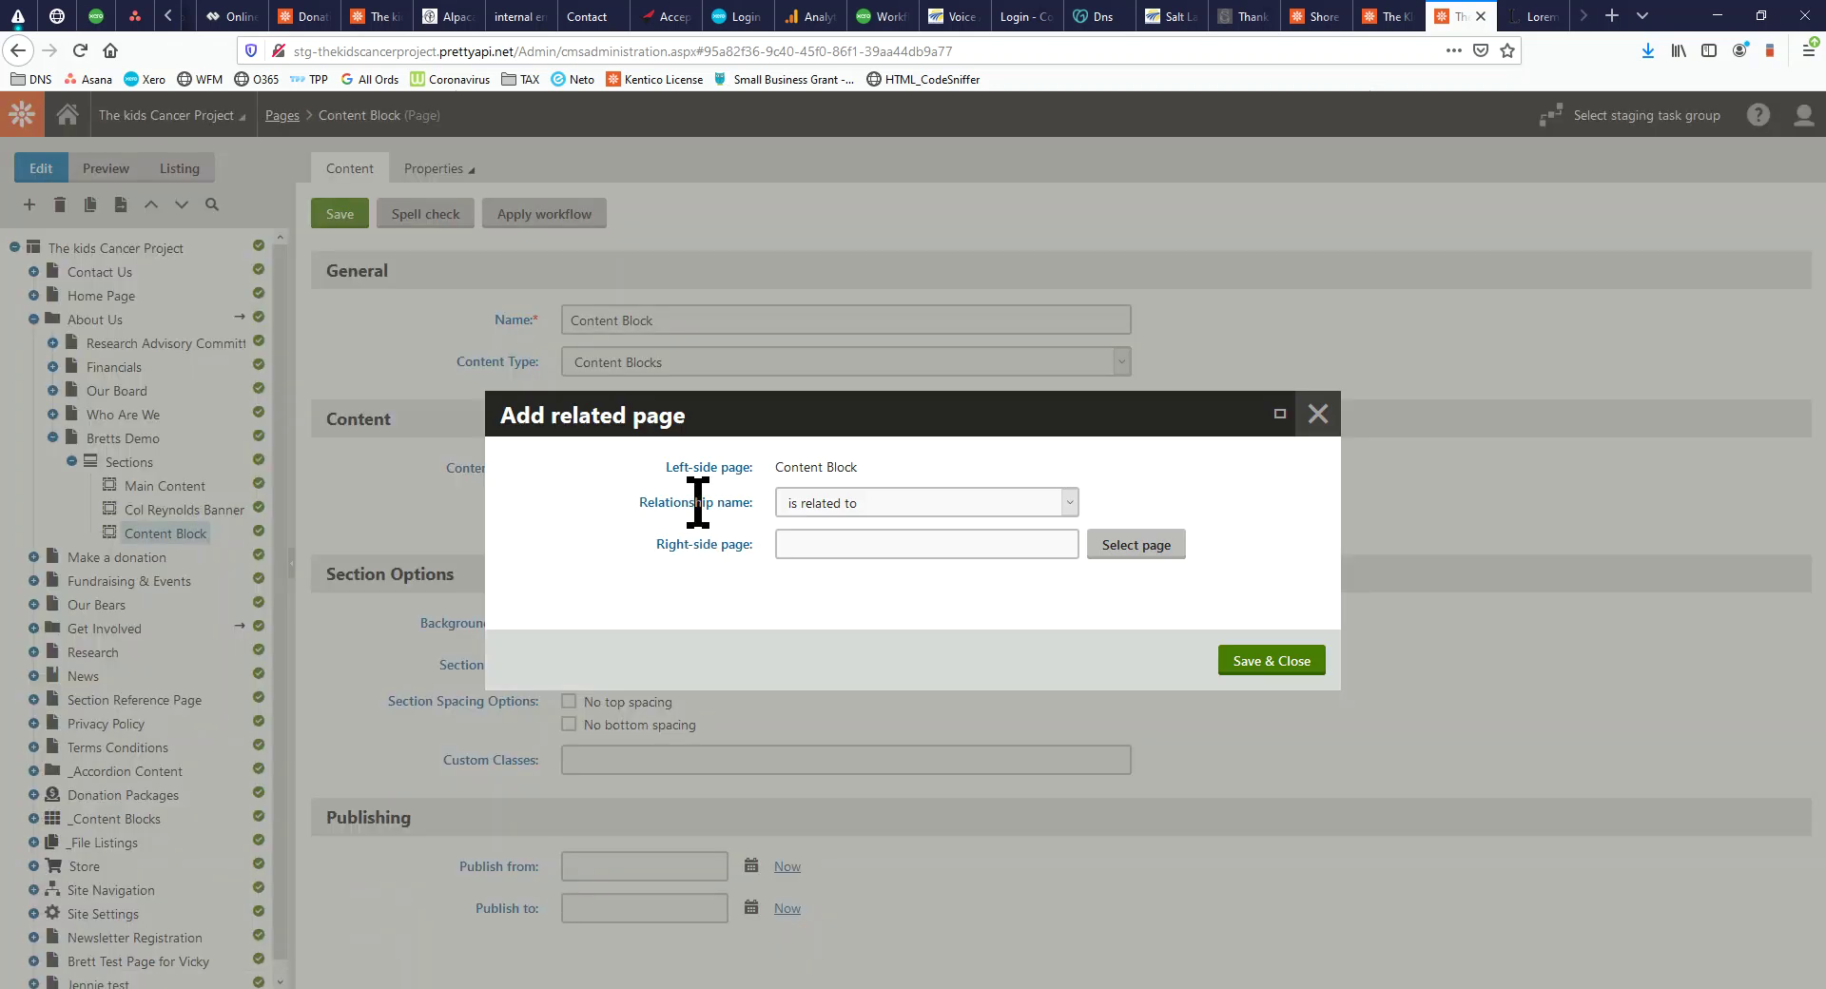
{"action": "left_click", "coordinate": [1108, 547]}
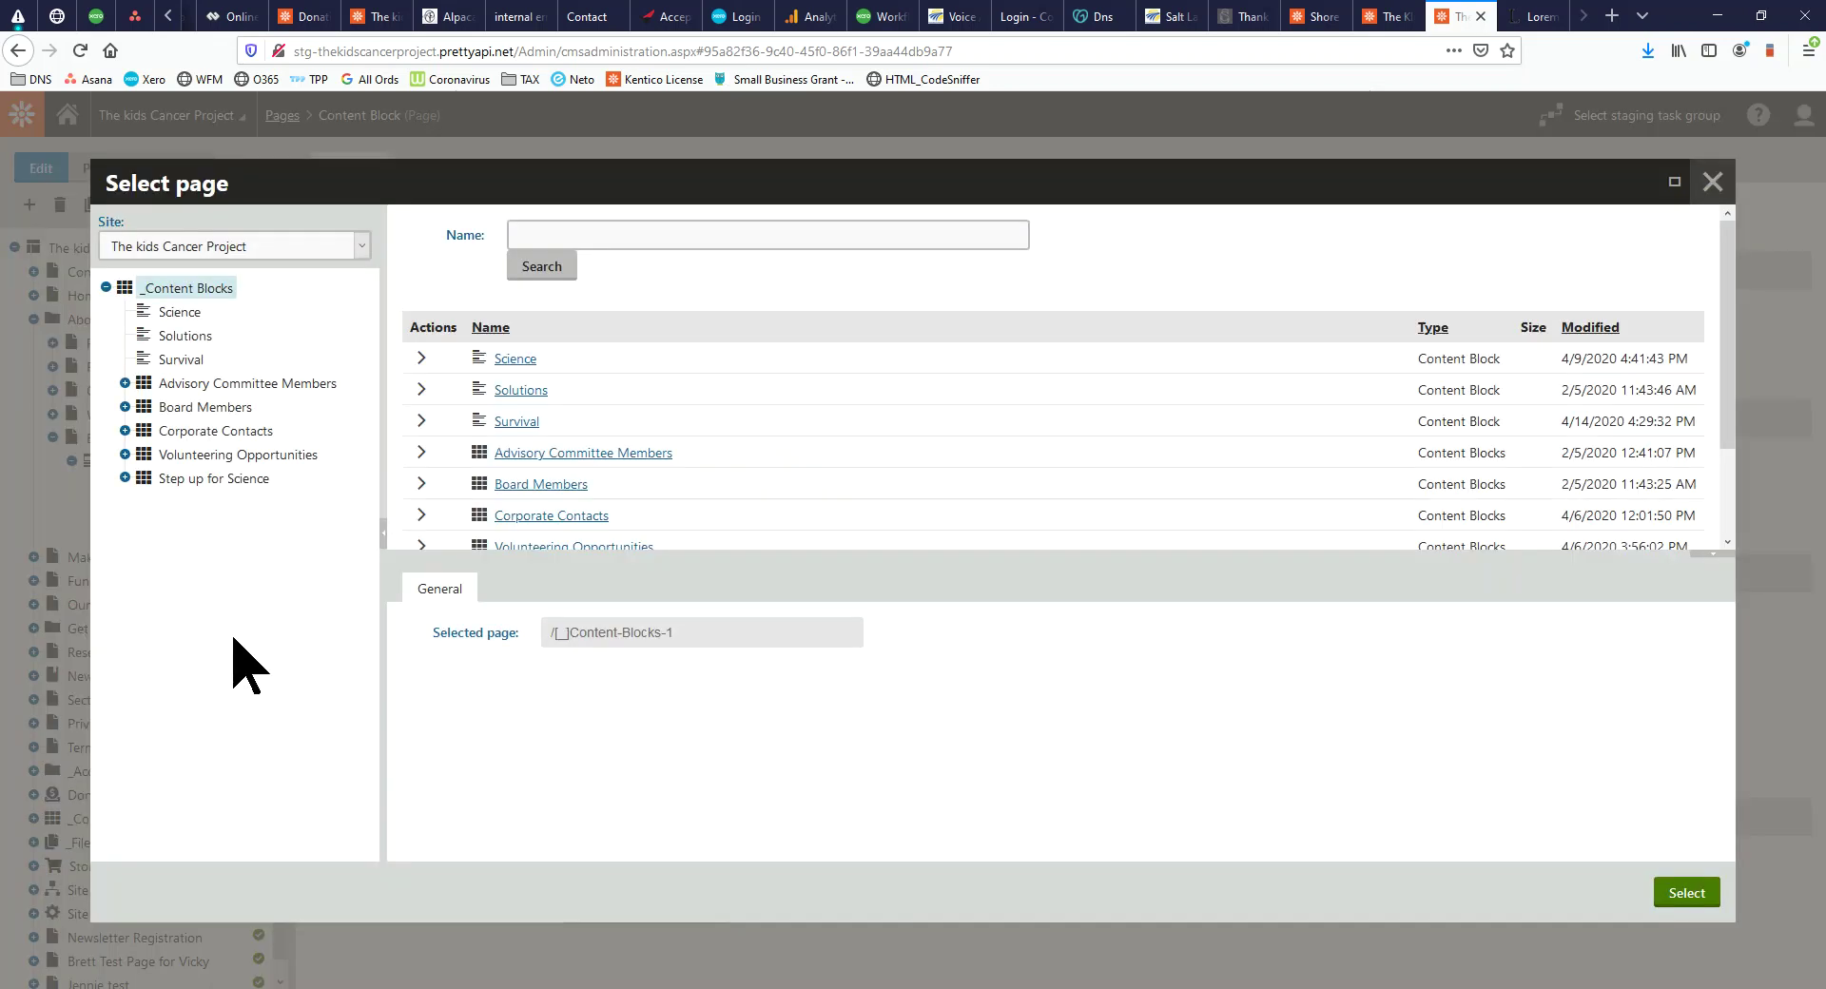
{"action": "left_click", "coordinate": [180, 312]}
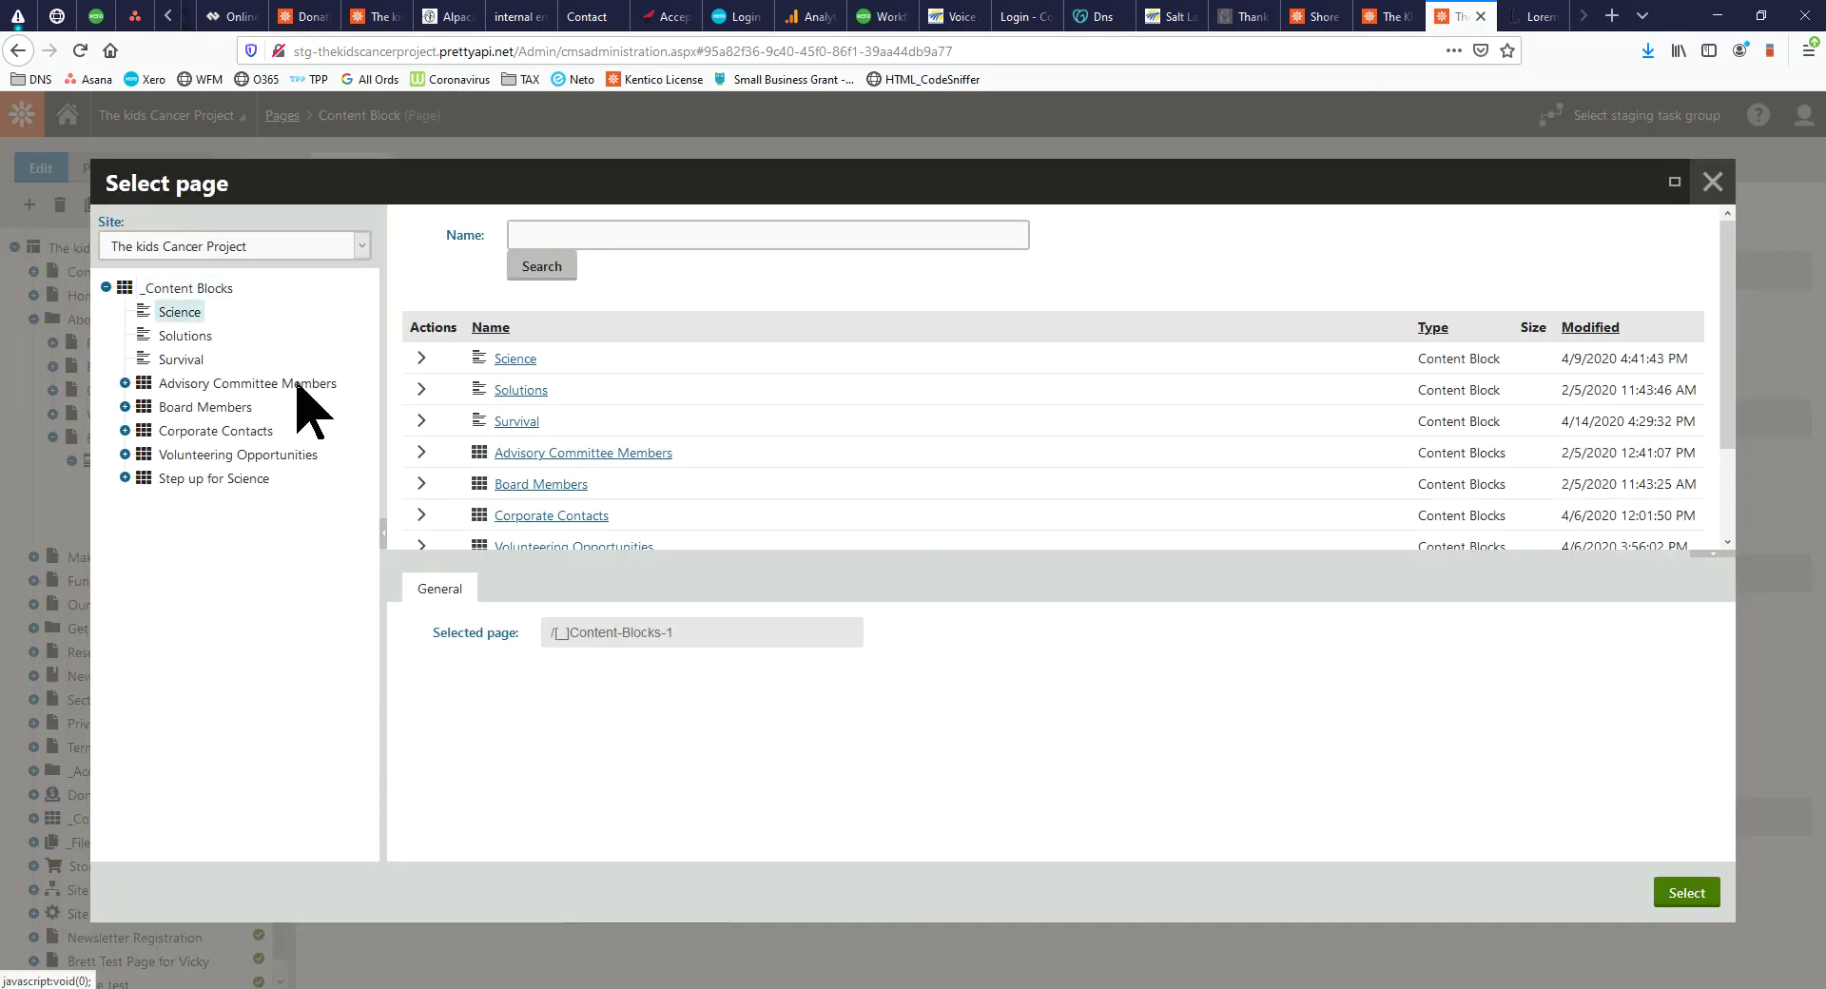
{"action": "left_click", "coordinate": [1703, 896]}
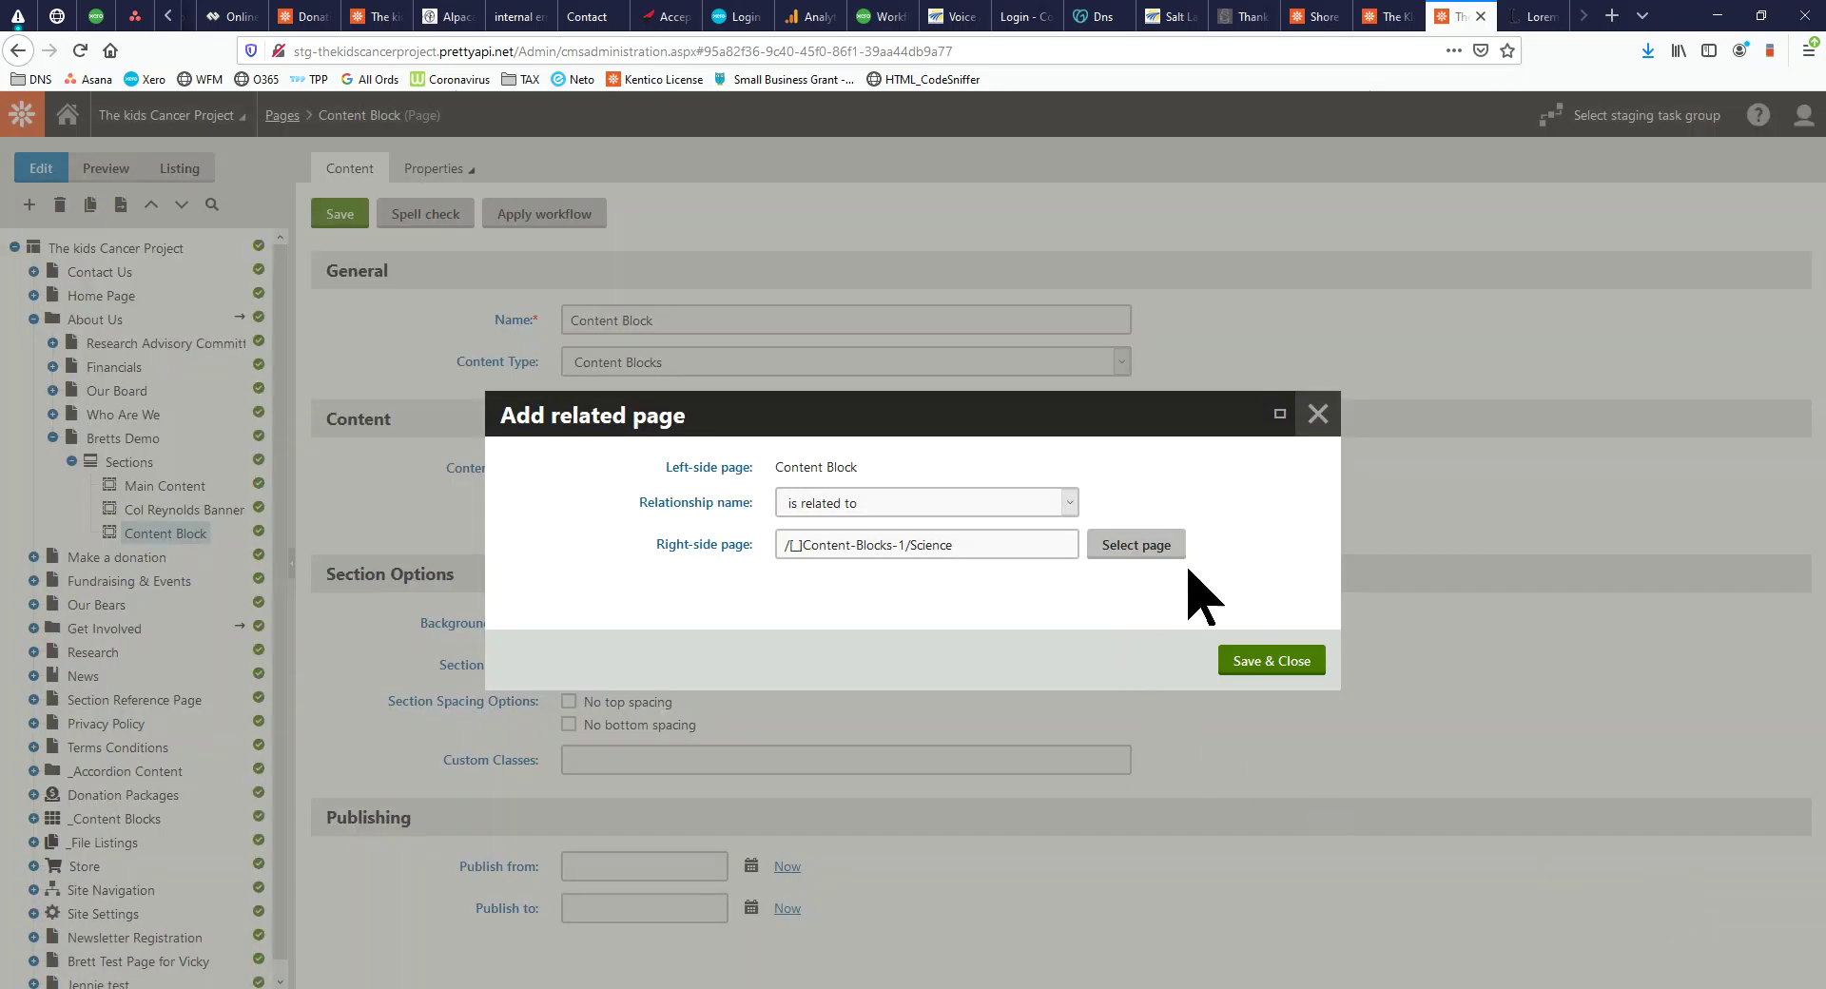
{"action": "left_click", "coordinate": [1272, 660]}
Add the Solutions content block as a second related page
{"action": "left_click", "coordinate": [628, 468]}
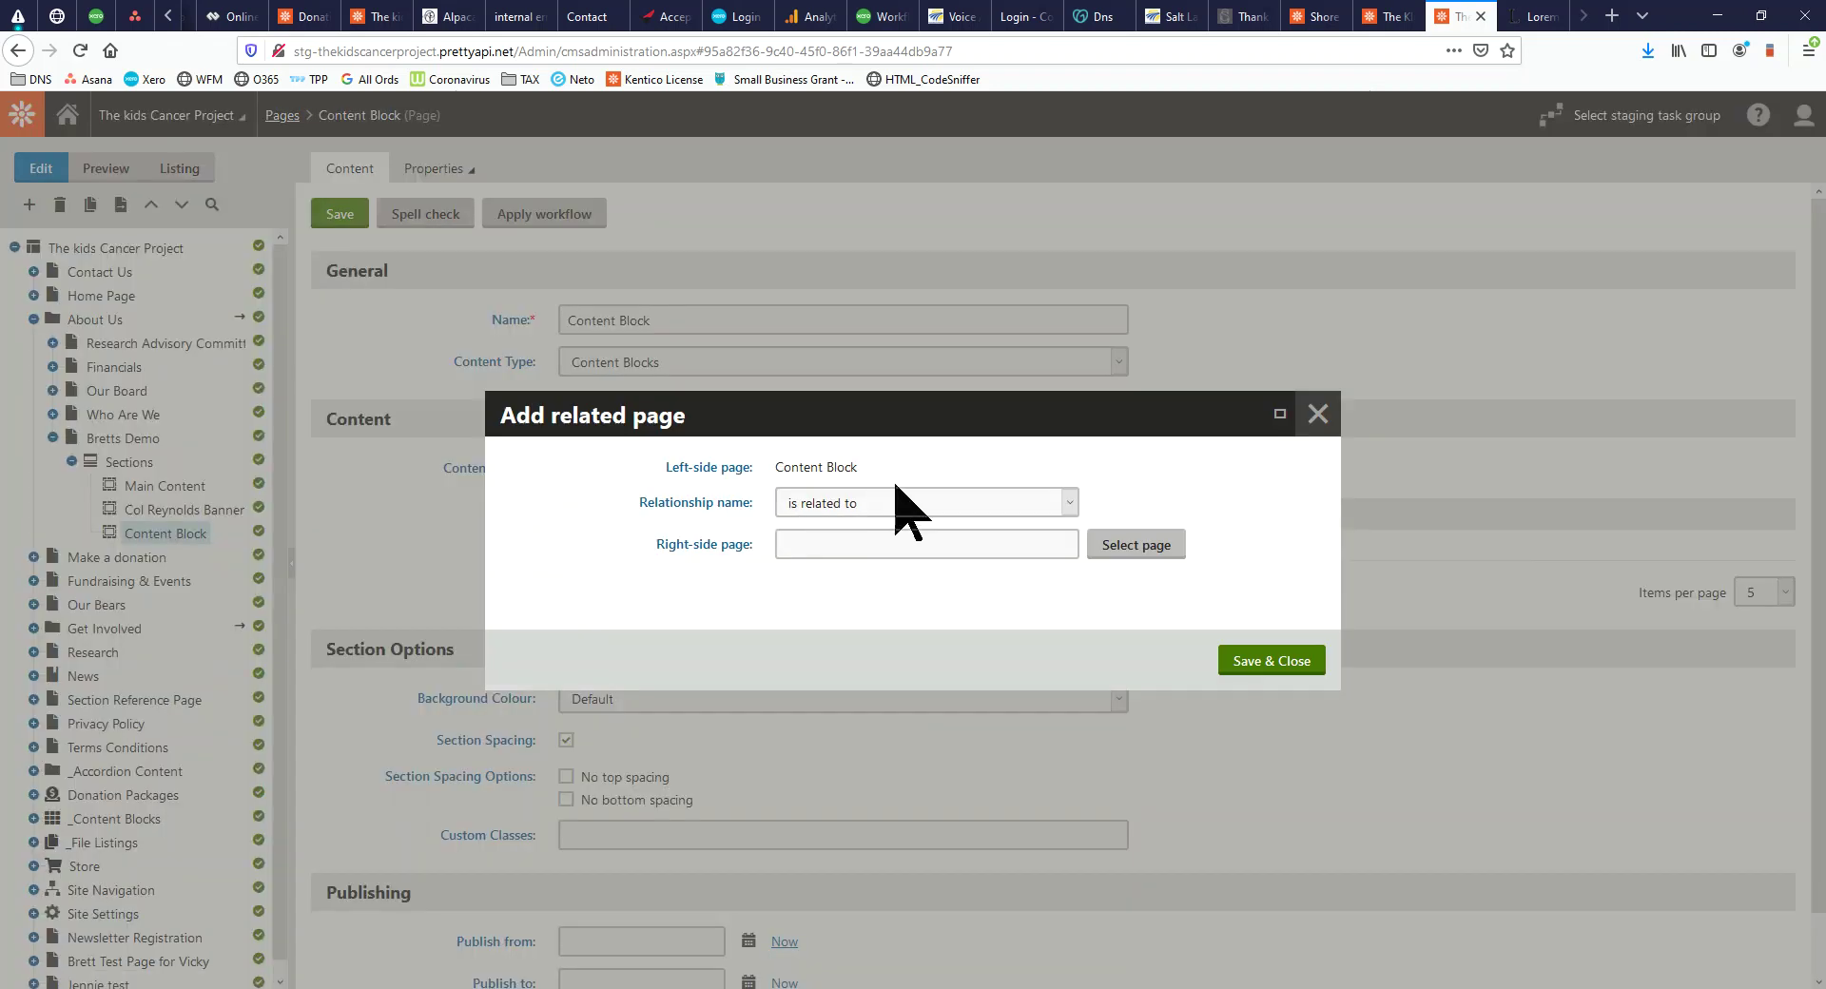
{"action": "left_click", "coordinate": [1161, 550]}
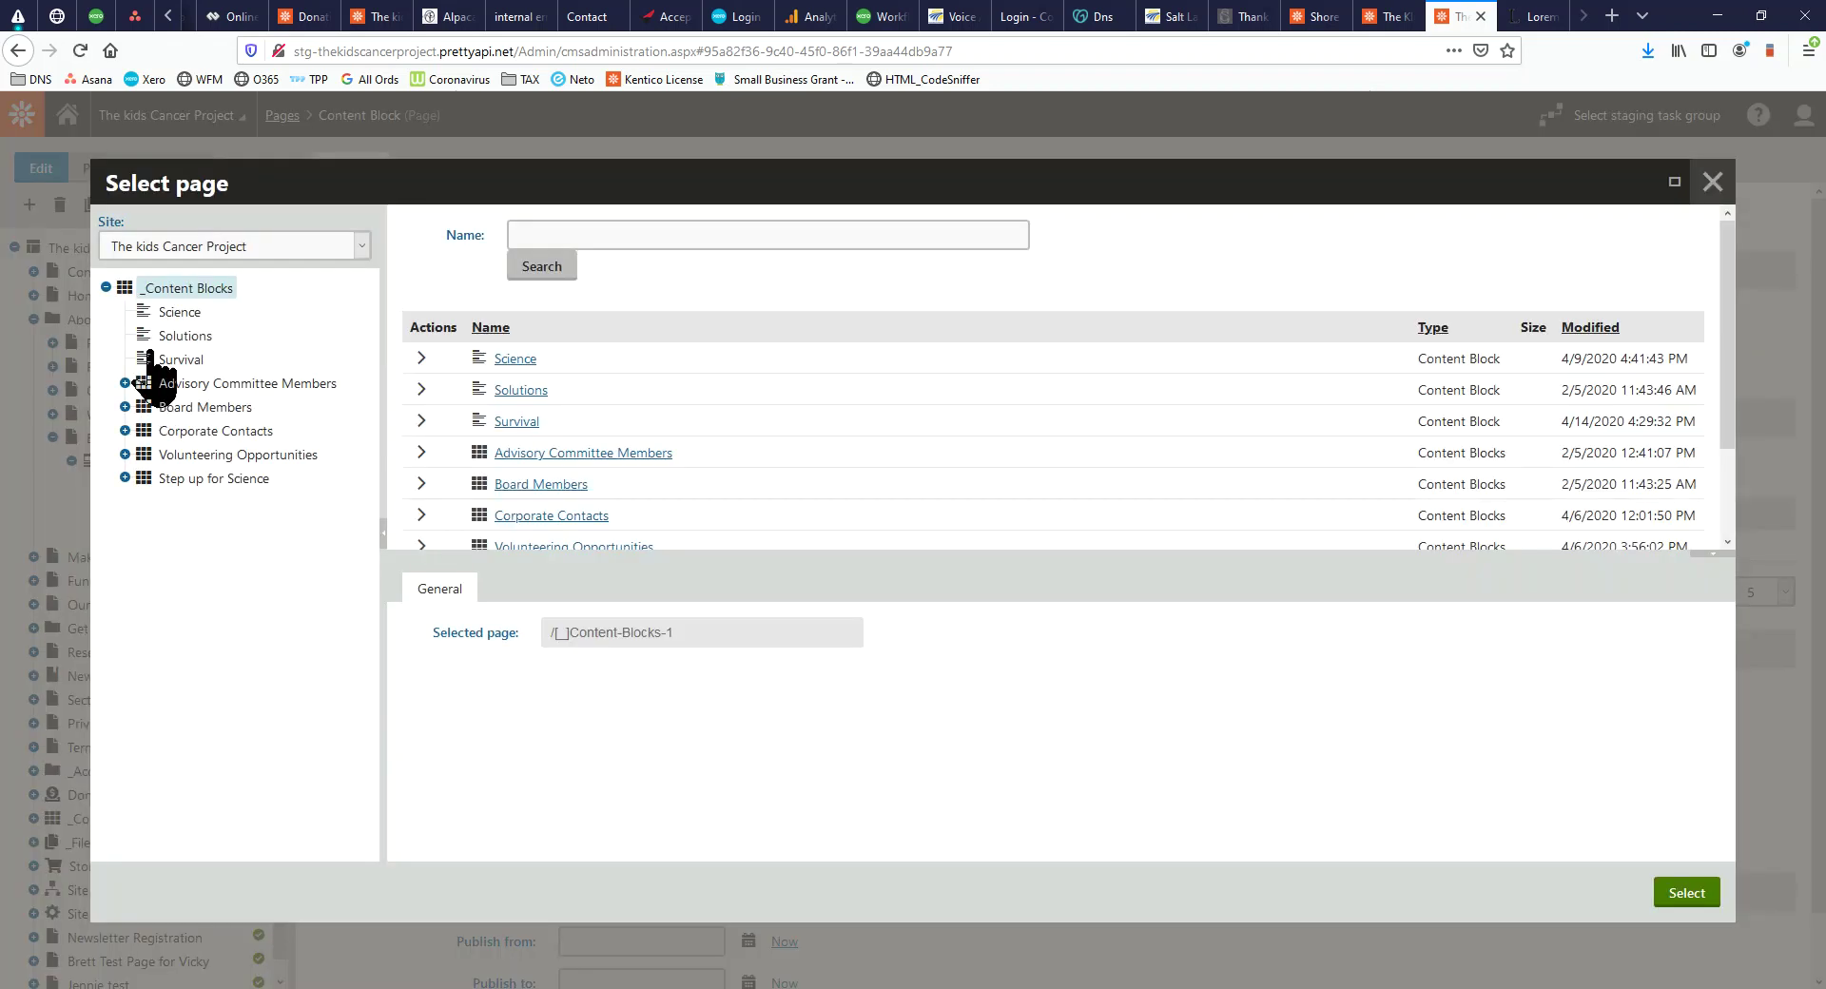
{"action": "left_click", "coordinate": [185, 336]}
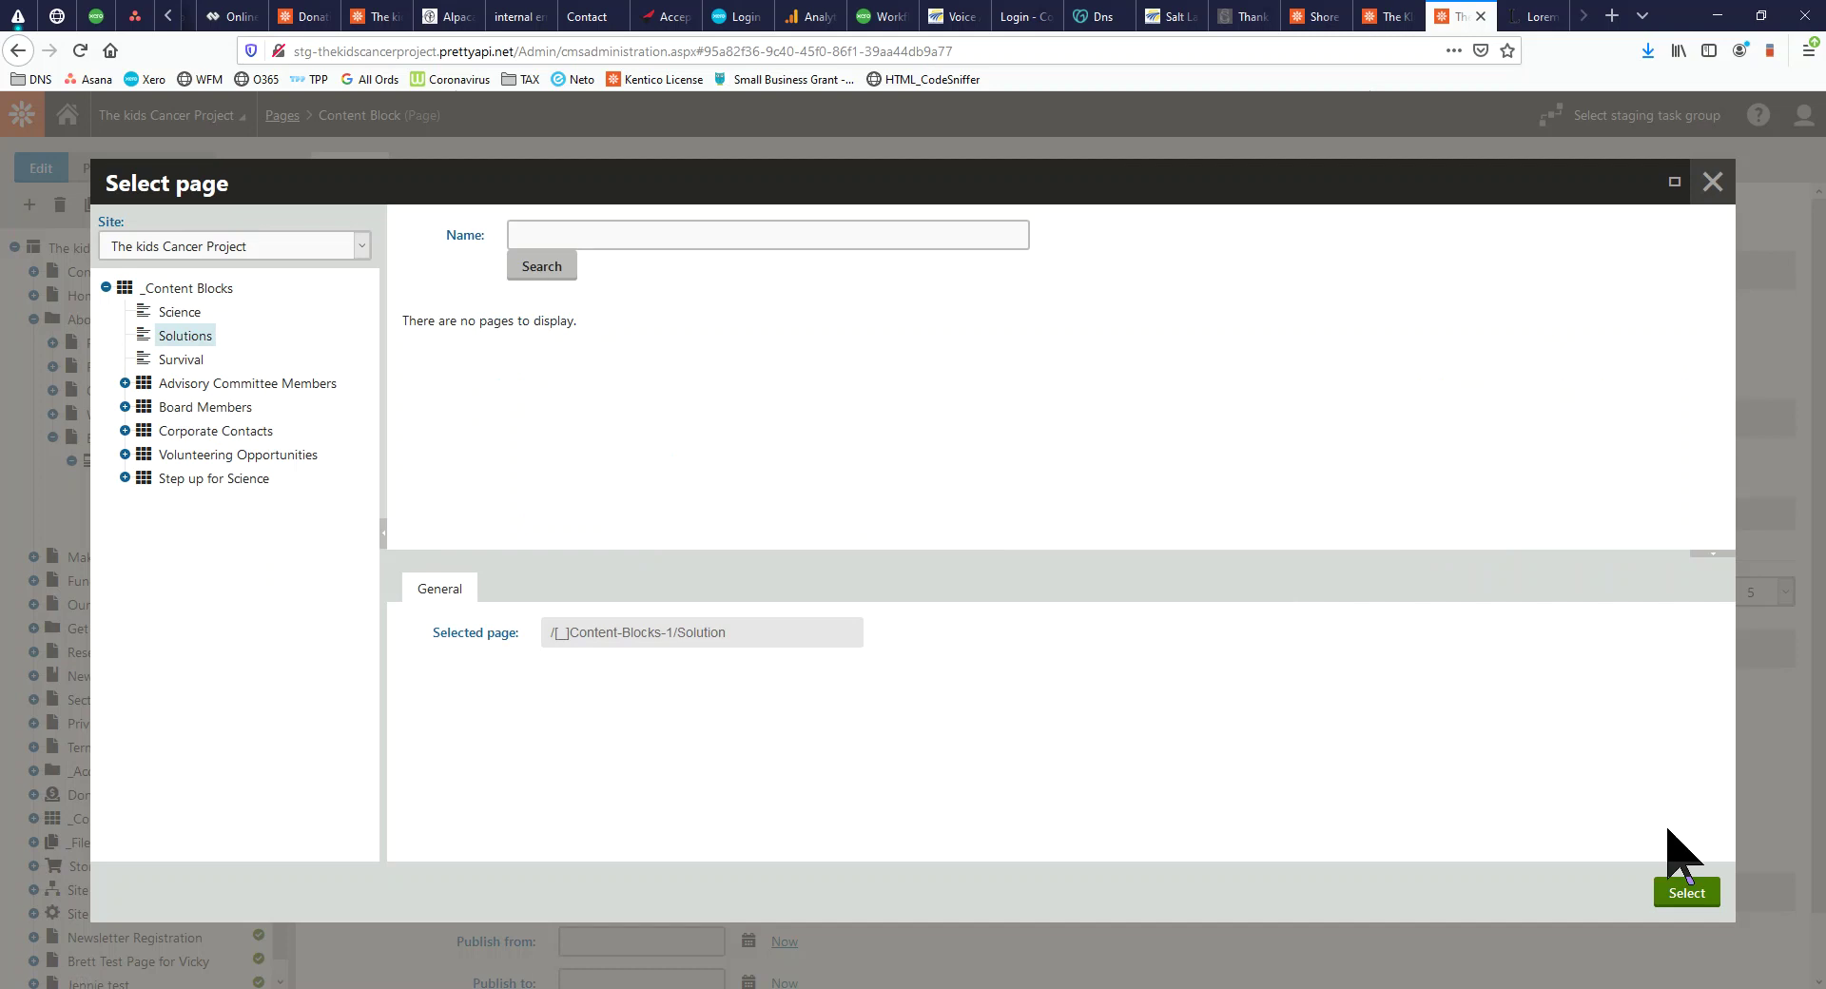
{"action": "left_click", "coordinate": [1686, 892]}
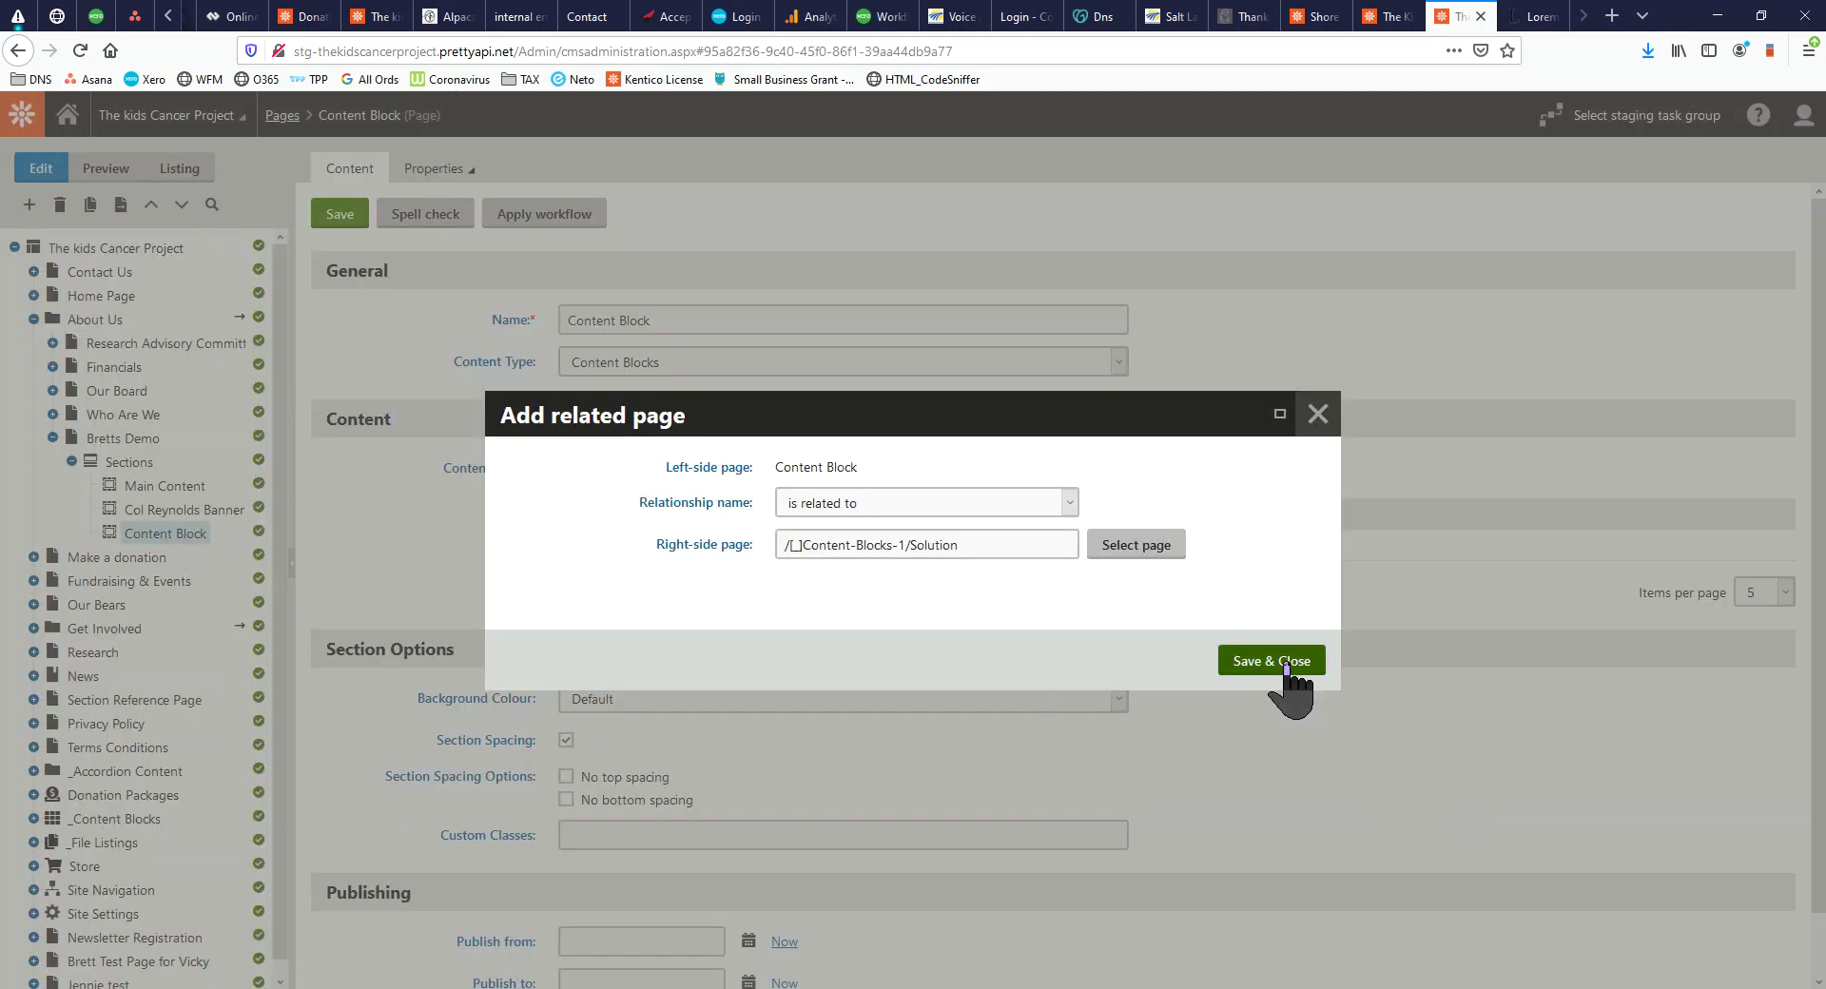
{"action": "left_click", "coordinate": [1286, 671]}
Add the Survival content block as a third related page
{"action": "left_click", "coordinate": [719, 473]}
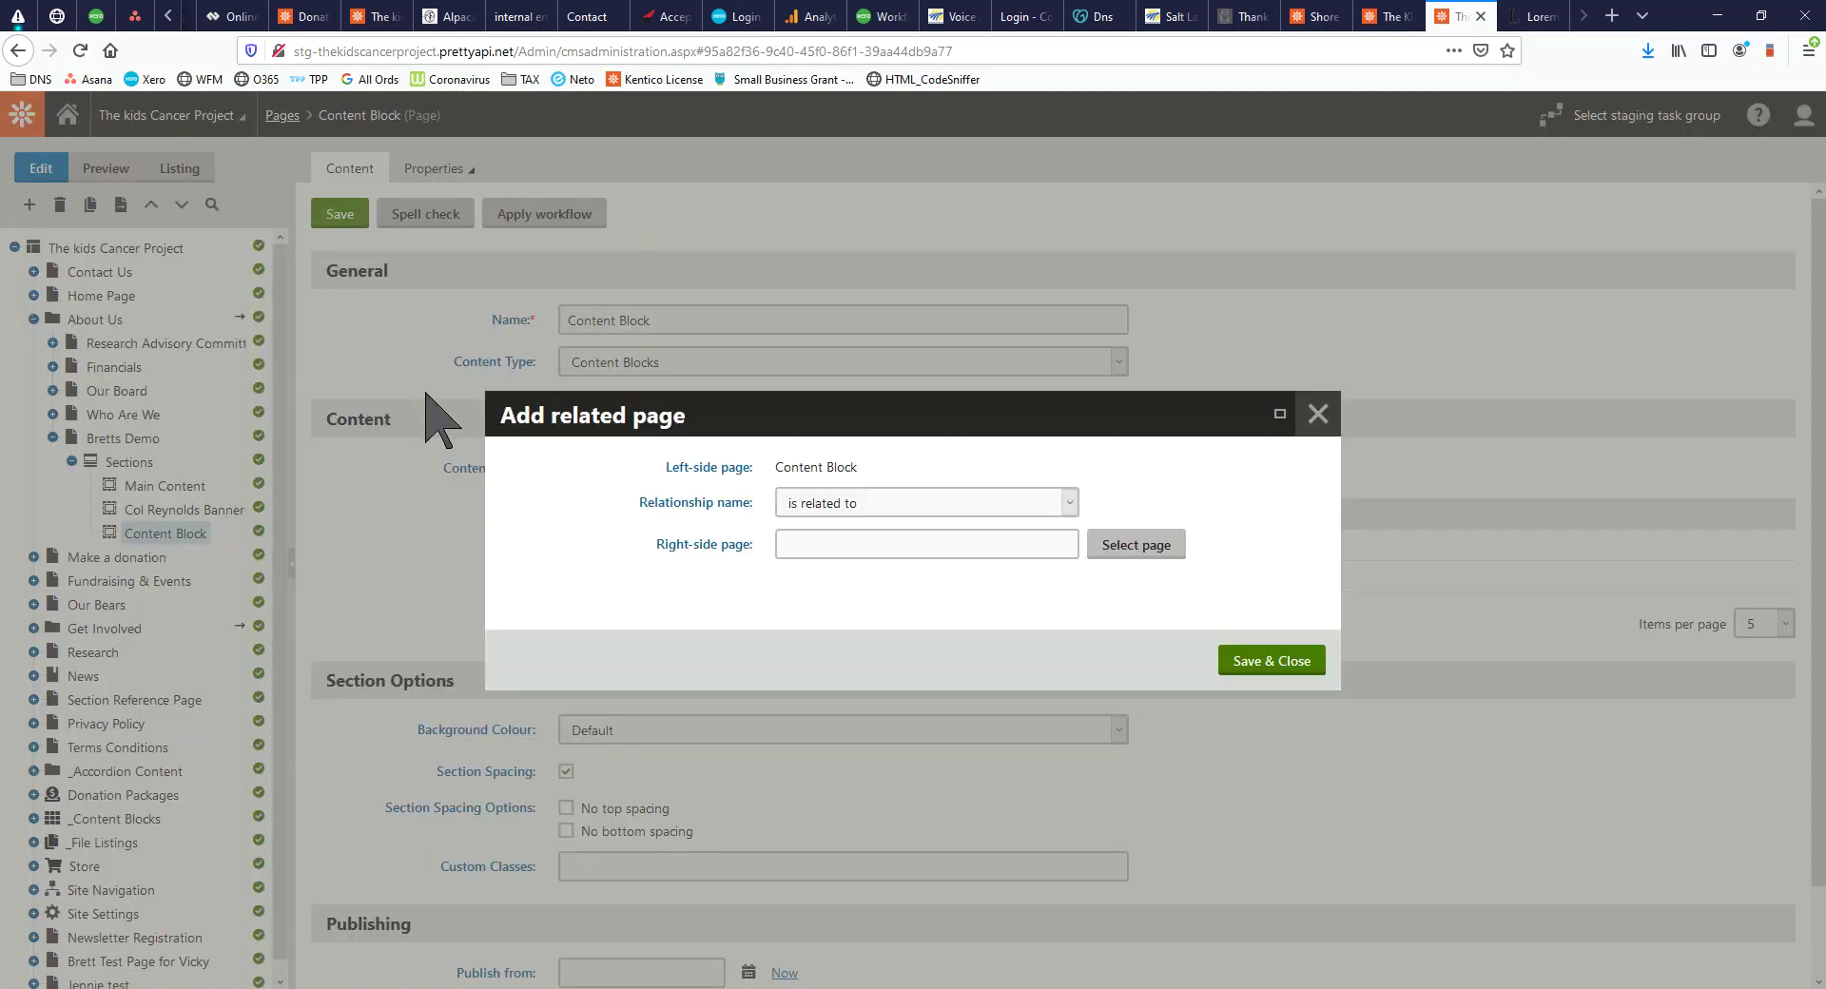
{"action": "left_click", "coordinate": [1136, 545]}
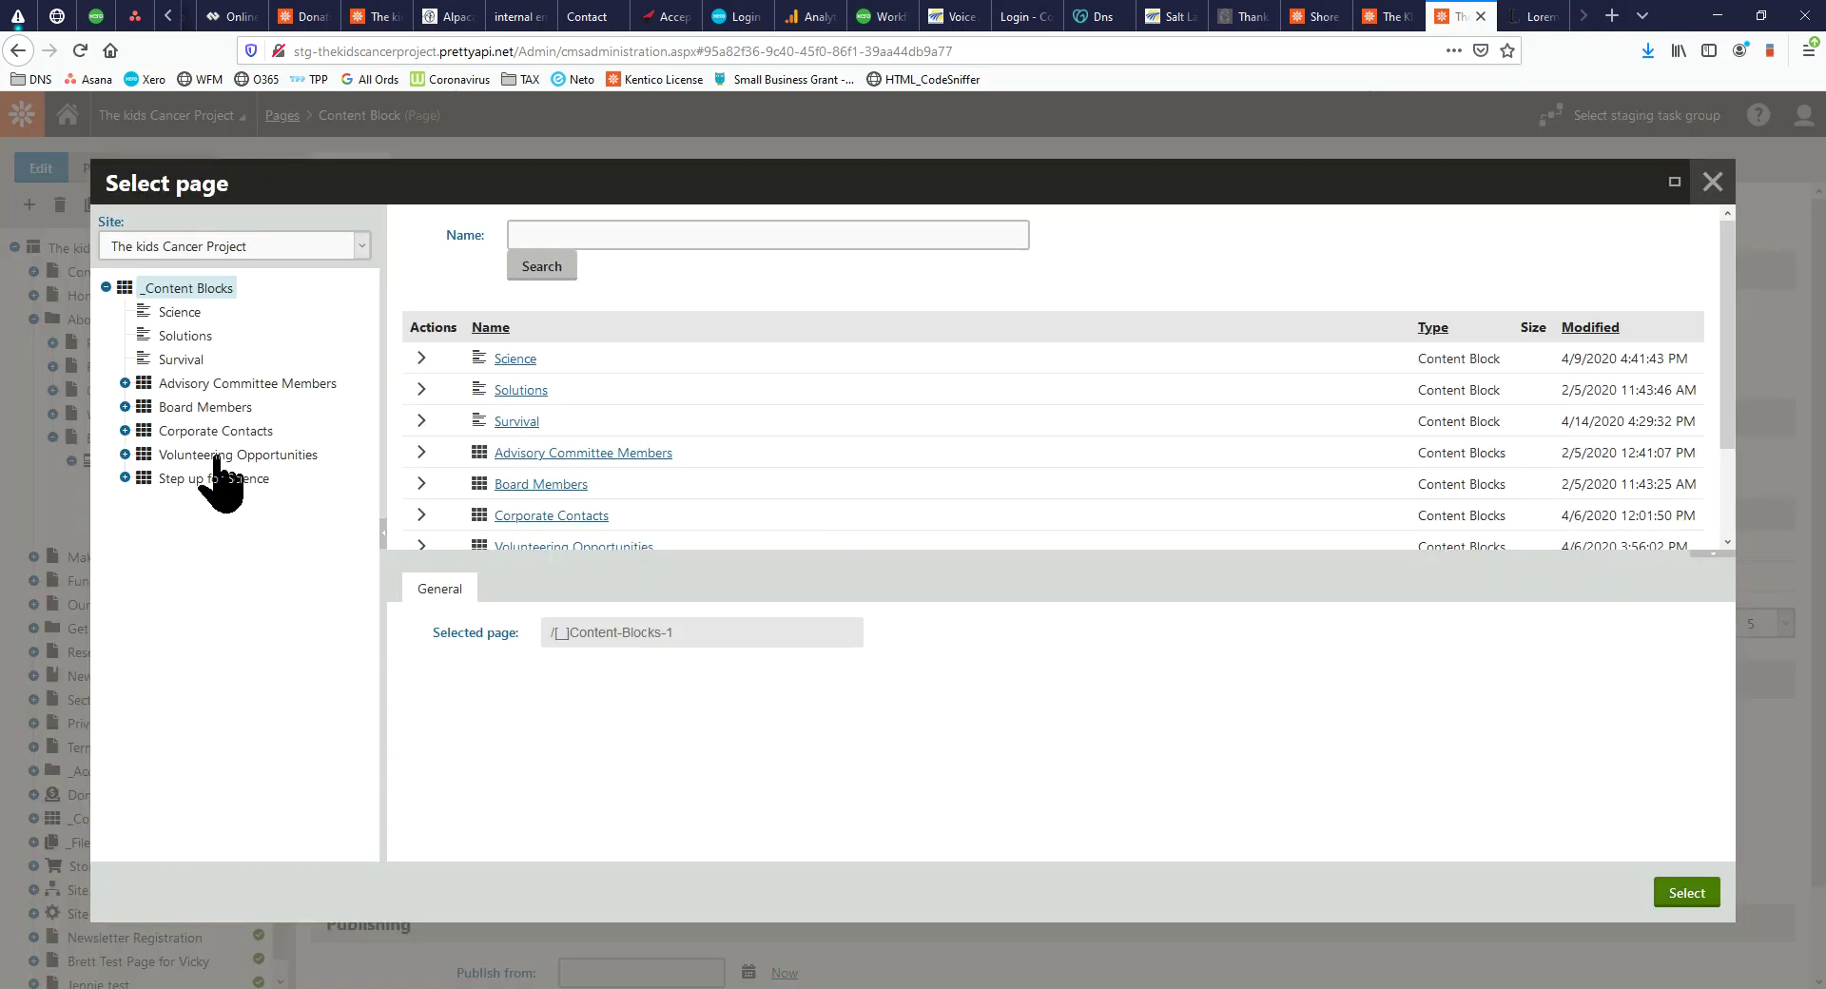
{"action": "left_click", "coordinate": [176, 360]}
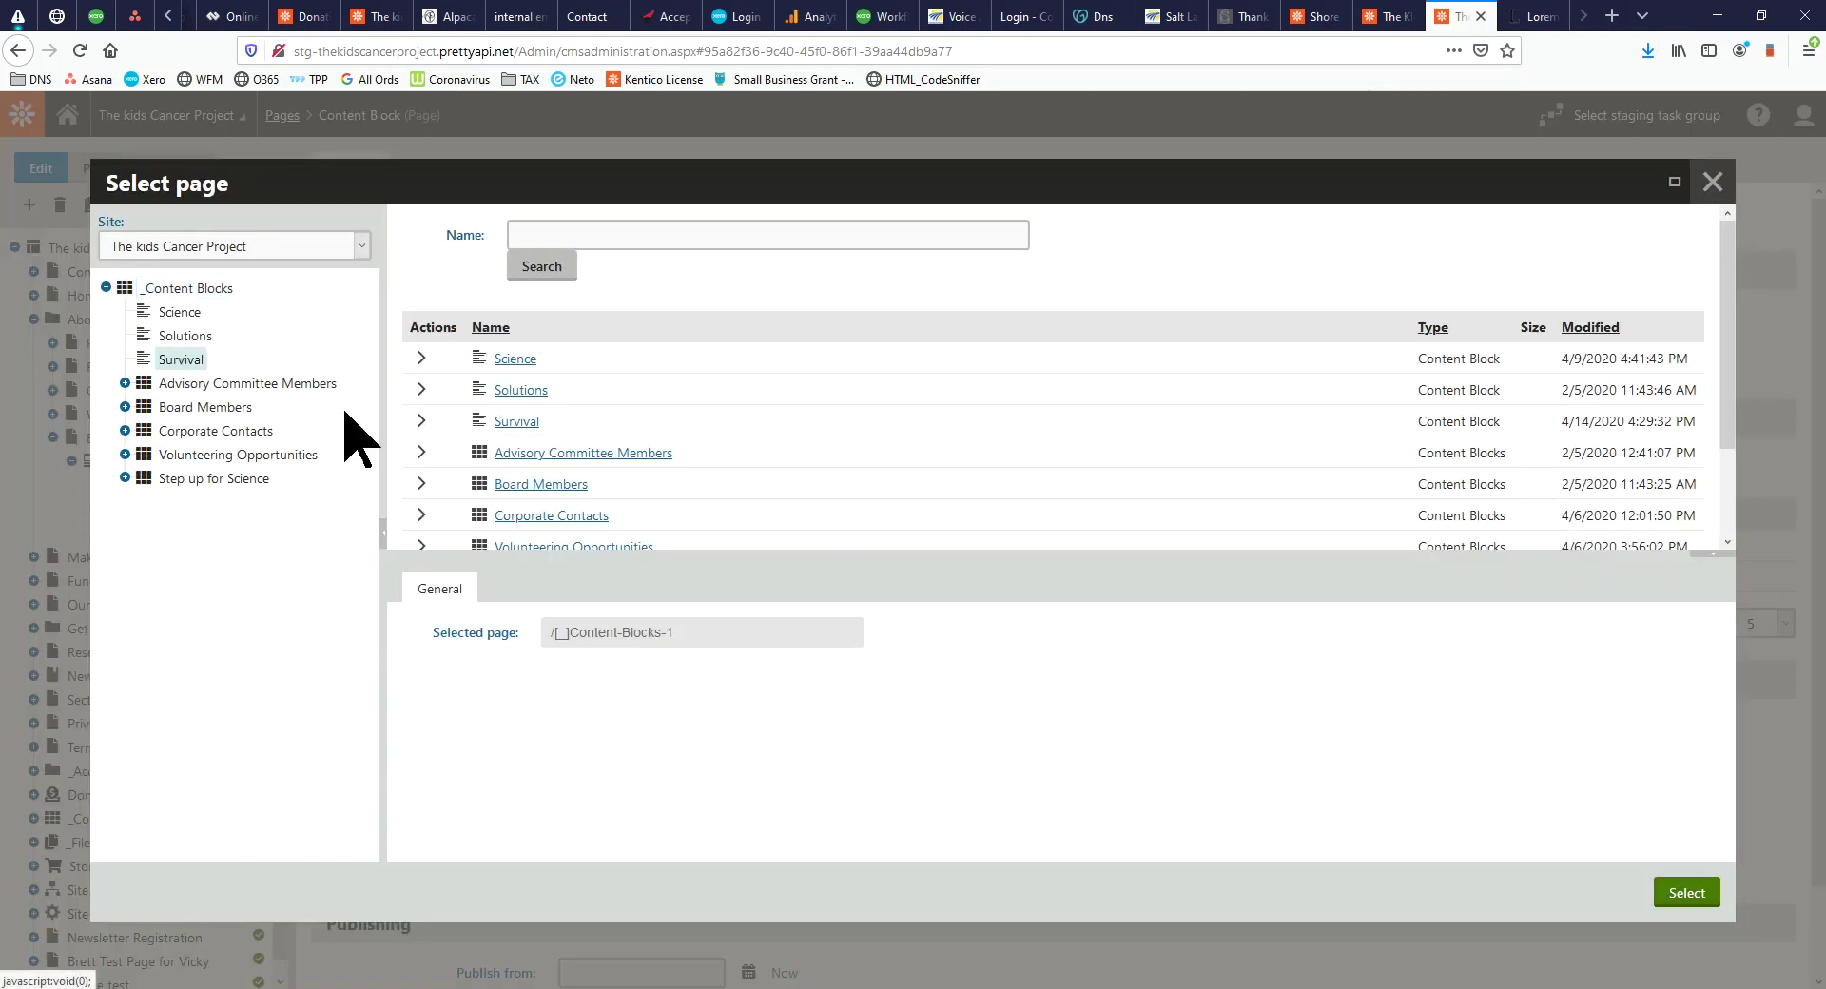
{"action": "left_click", "coordinate": [1688, 899]}
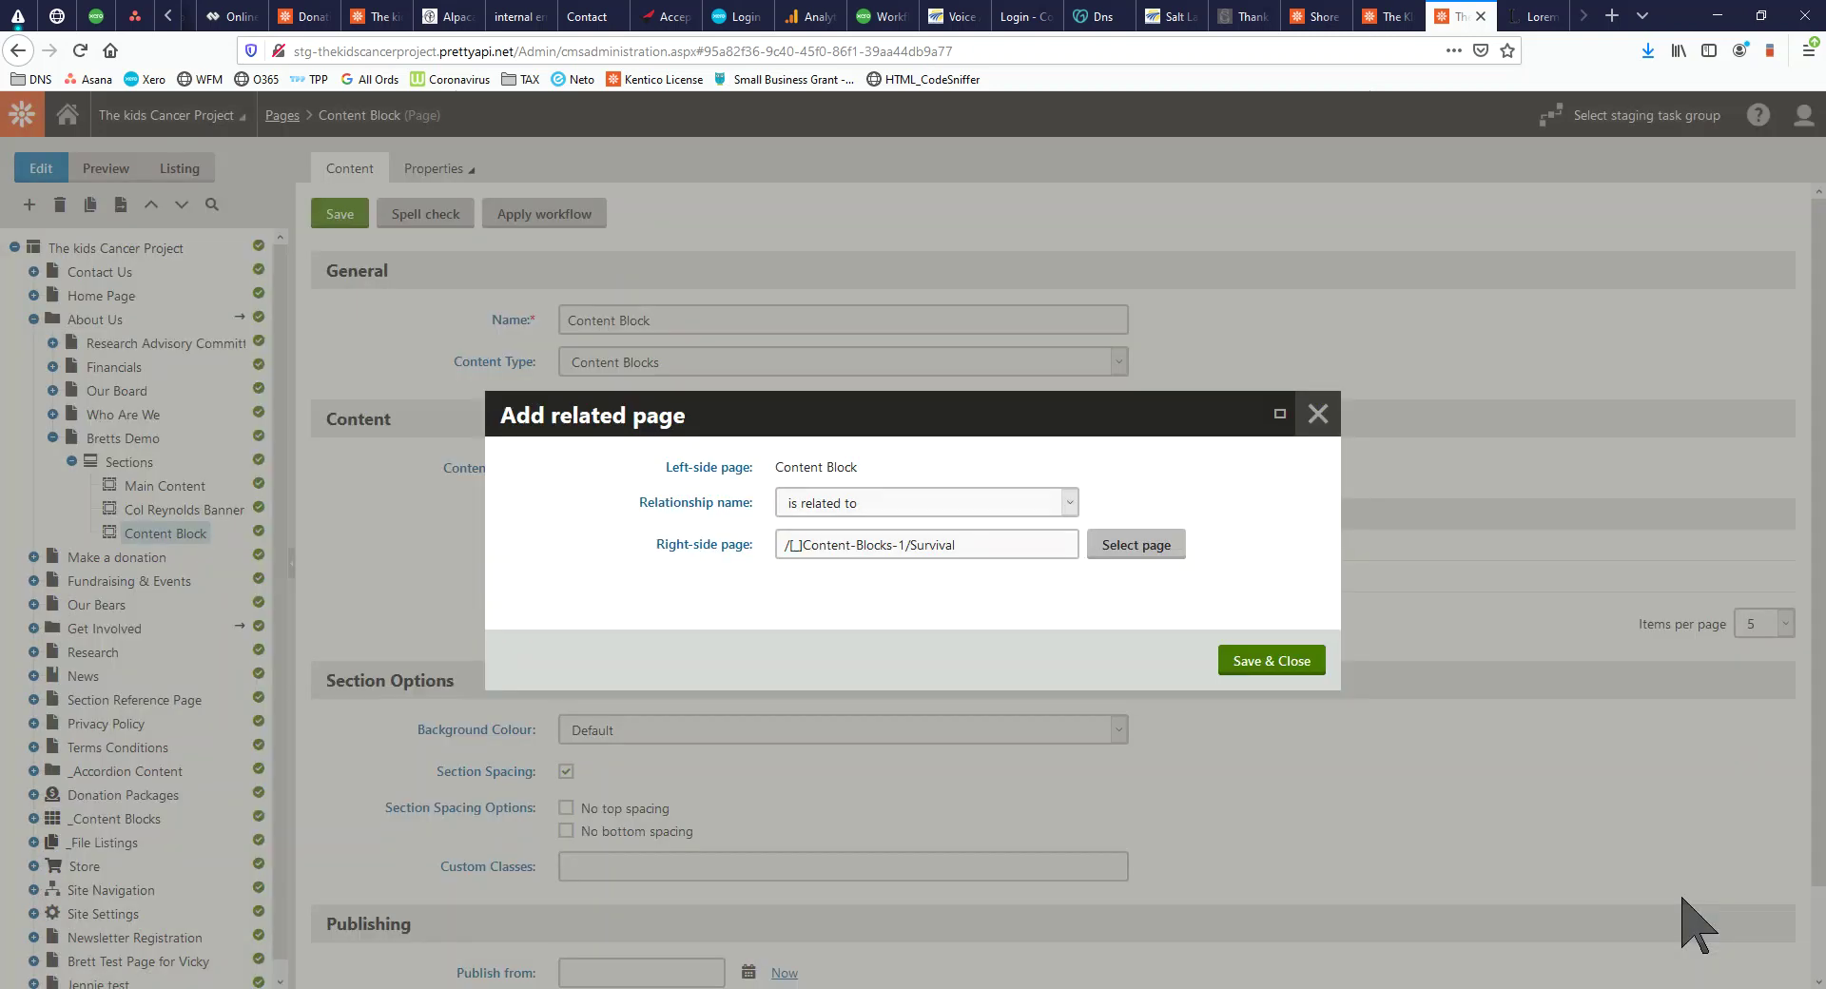
{"action": "left_click", "coordinate": [1272, 660]}
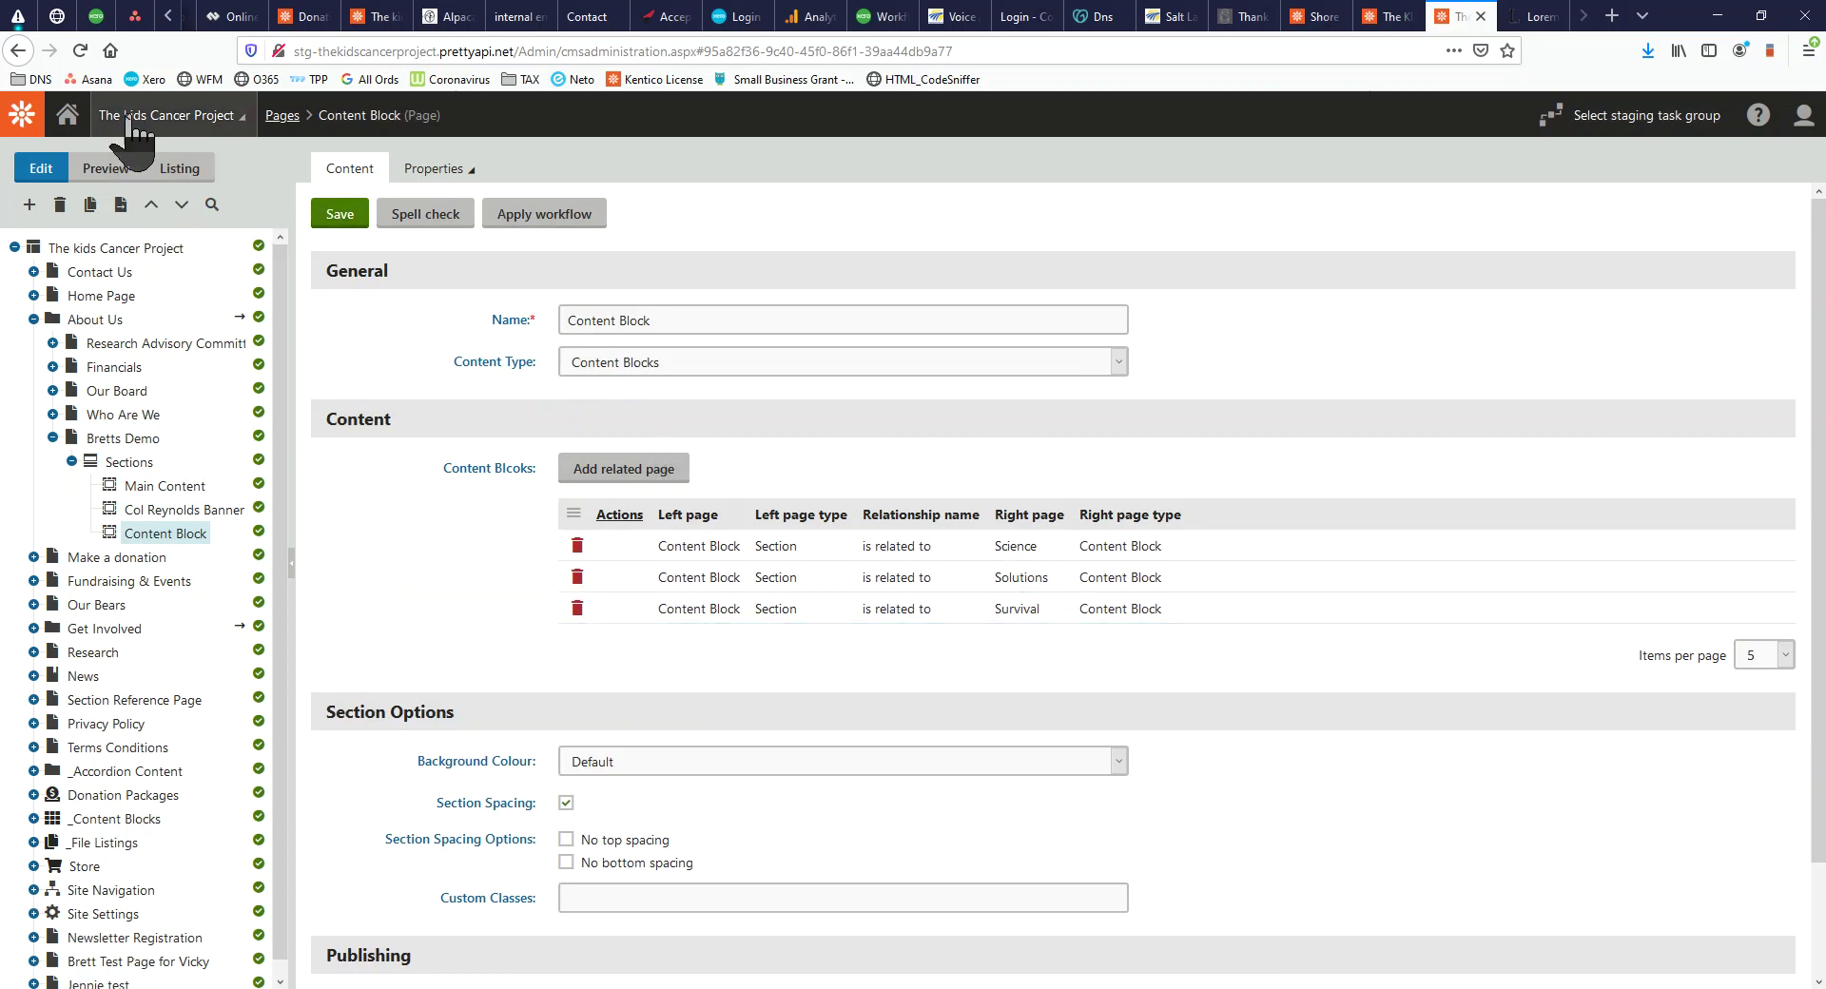
Save the section, then reload the live Bretts Demo page to check the Science, Solutions and Survival cards
{"action": "left_click", "coordinate": [335, 213]}
{"action": "left_click_drag", "start_coordinate": [0, 57], "coordinate": [1046, 2]}
{"action": "left_click", "coordinate": [79, 50]}
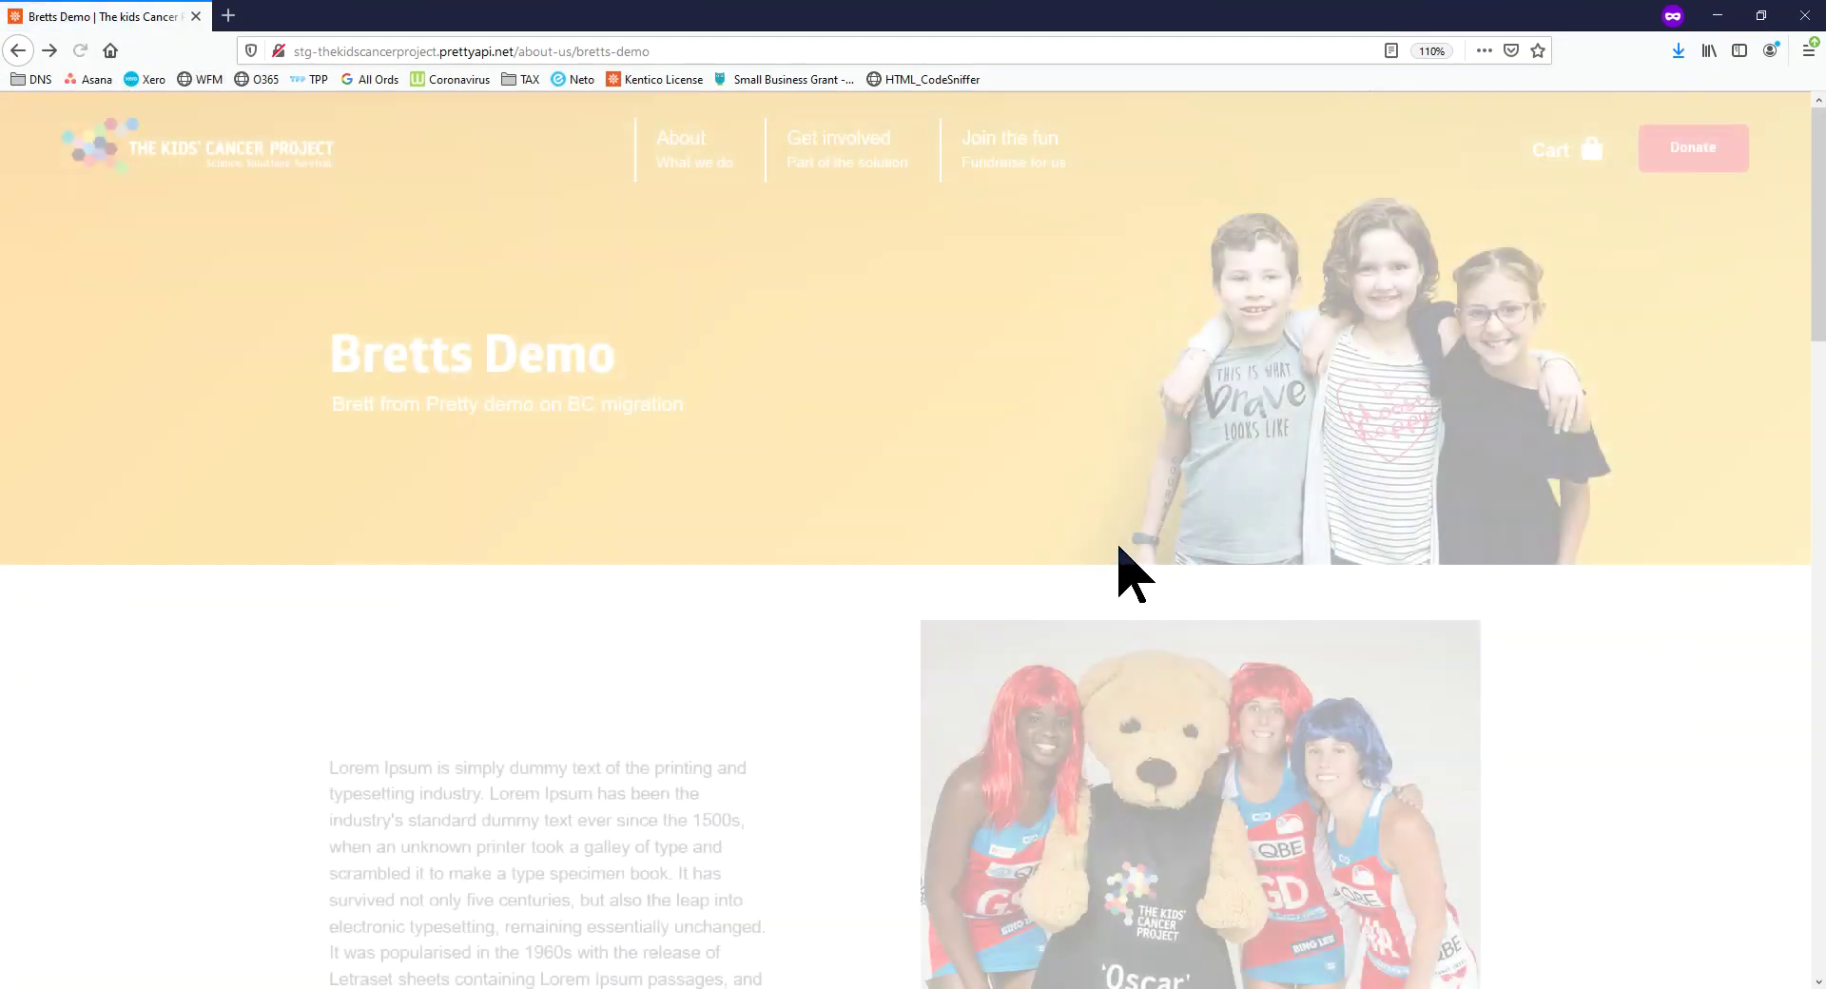
{"action": "scroll", "coordinate": [1113, 552], "scroll_direction": "down", "scroll_amount": 6}
{"action": "scroll", "coordinate": [1120, 549], "scroll_direction": "down", "scroll_amount": 10}
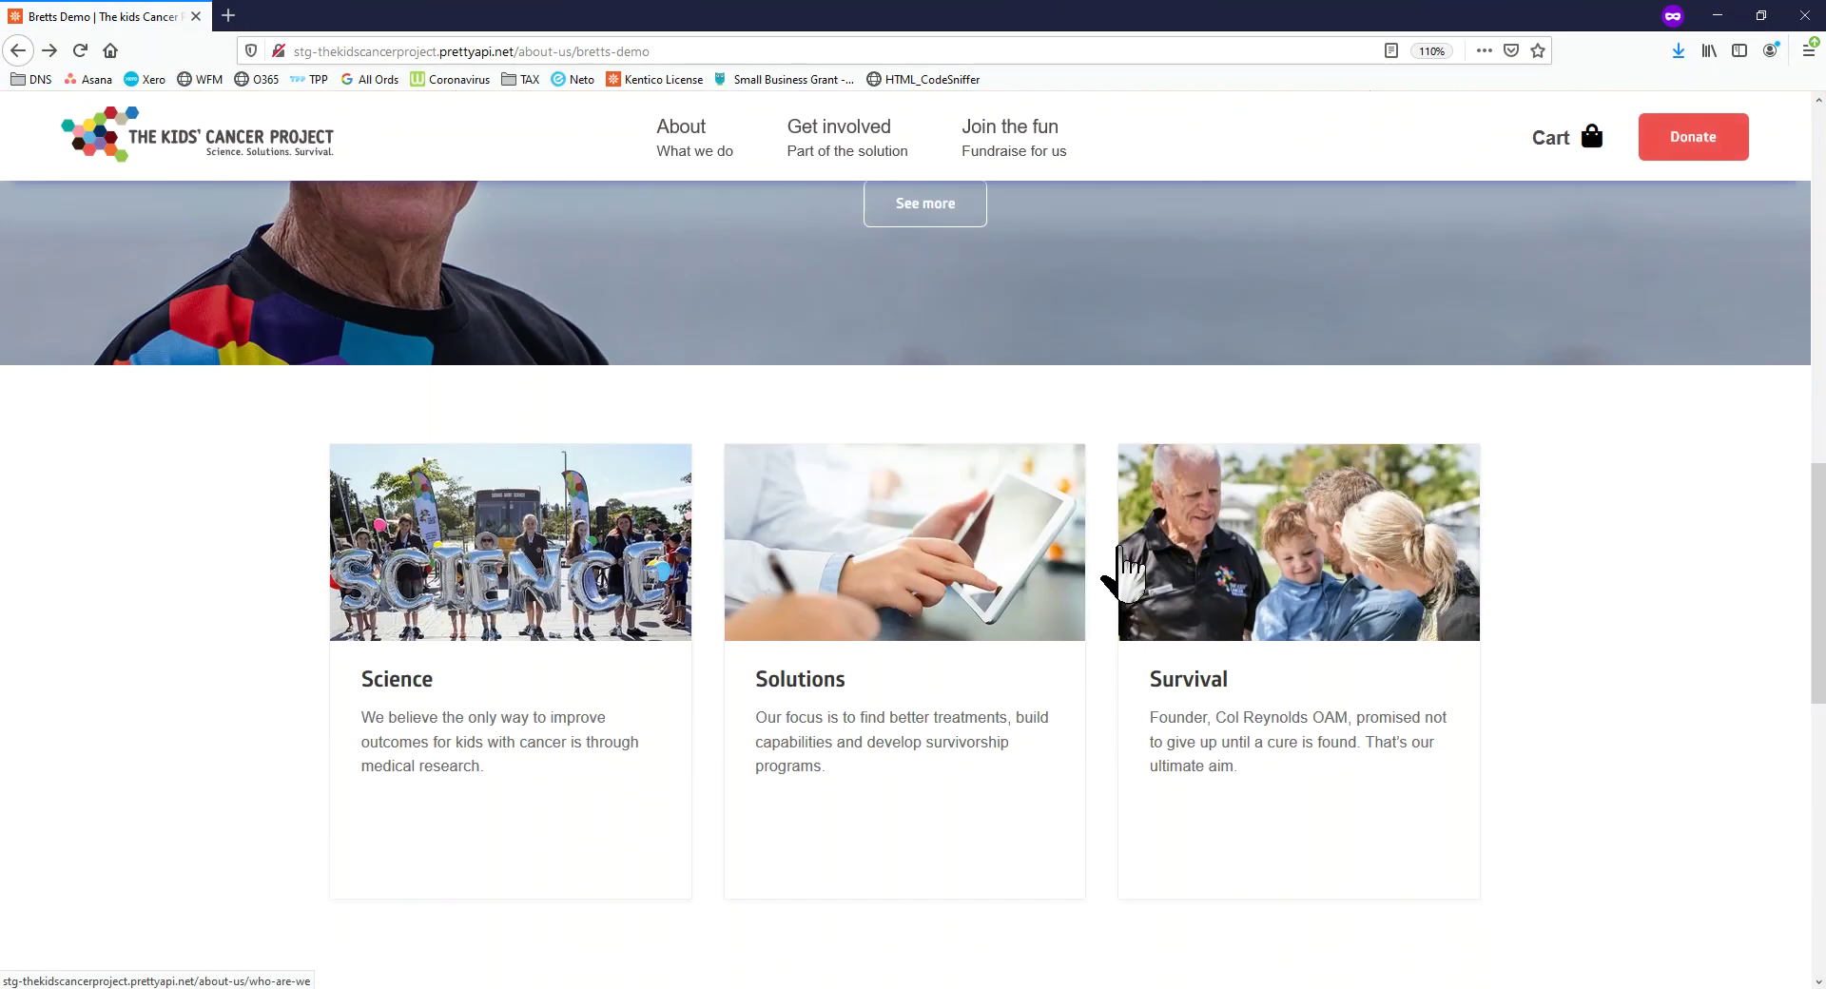
{"action": "scroll", "coordinate": [1132, 573], "scroll_direction": "up", "scroll_amount": 5}
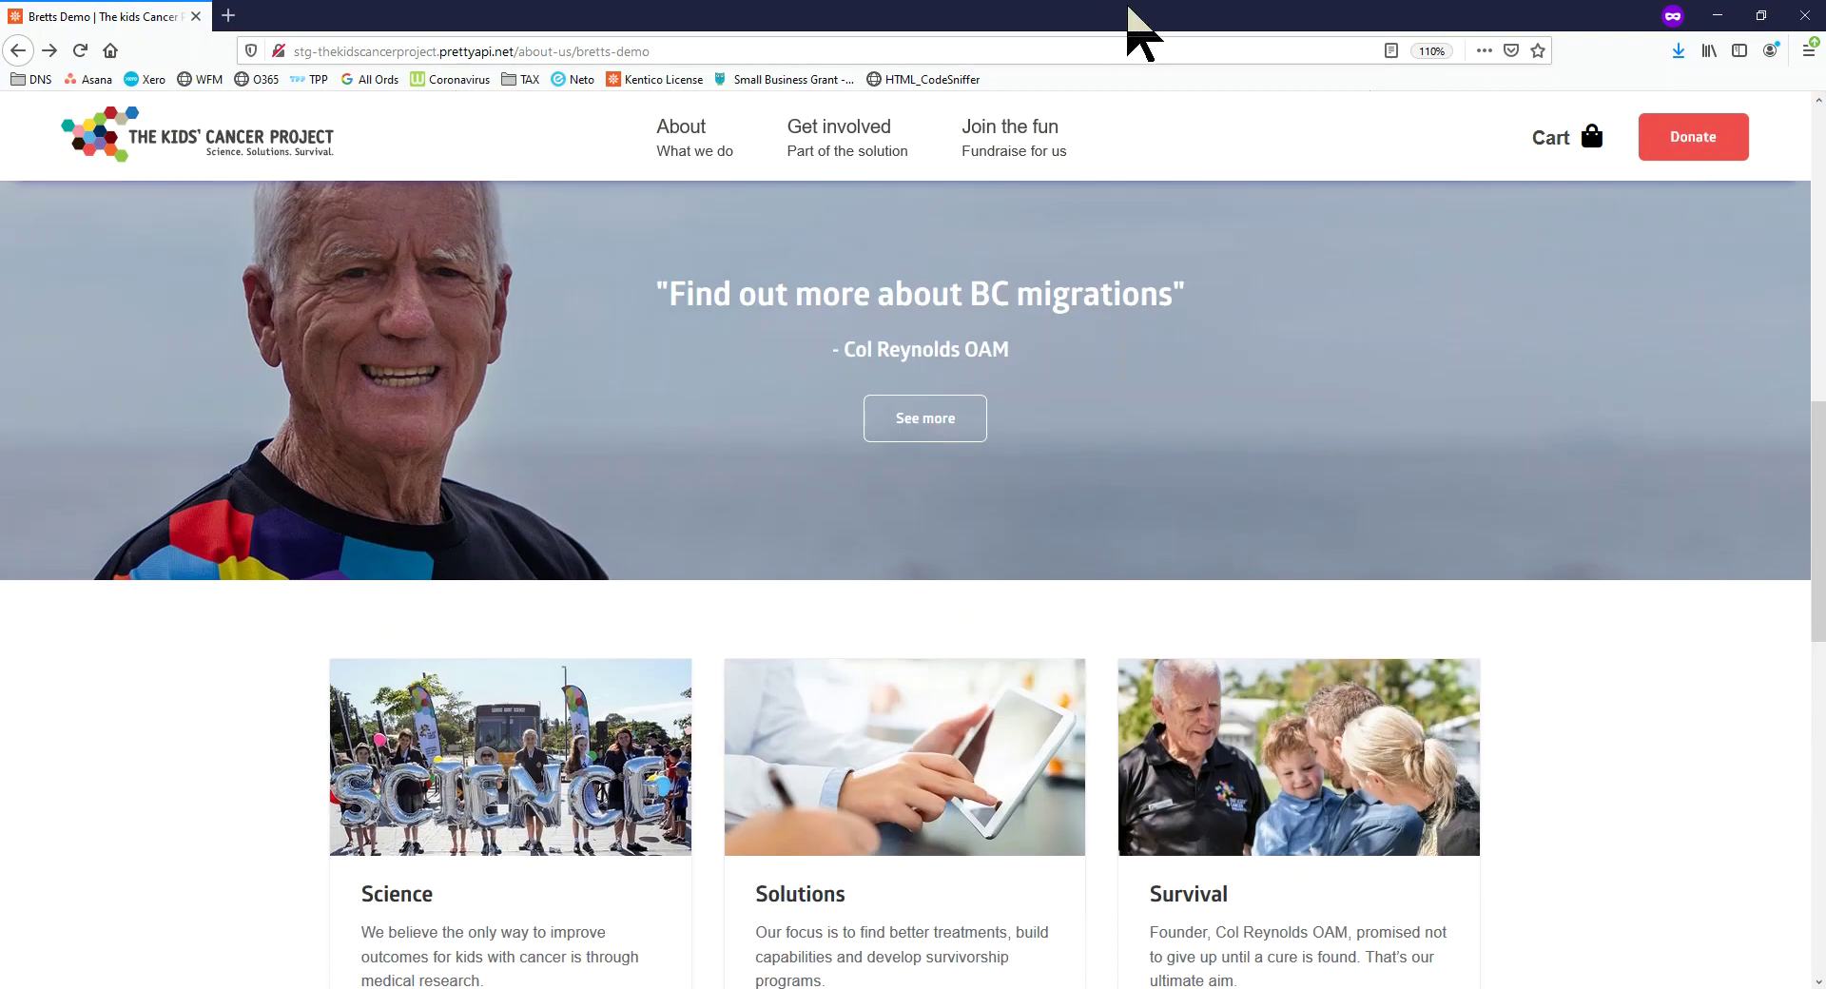
{"action": "left_click_drag", "start_coordinate": [1149, 22], "coordinate": [0, 5]}
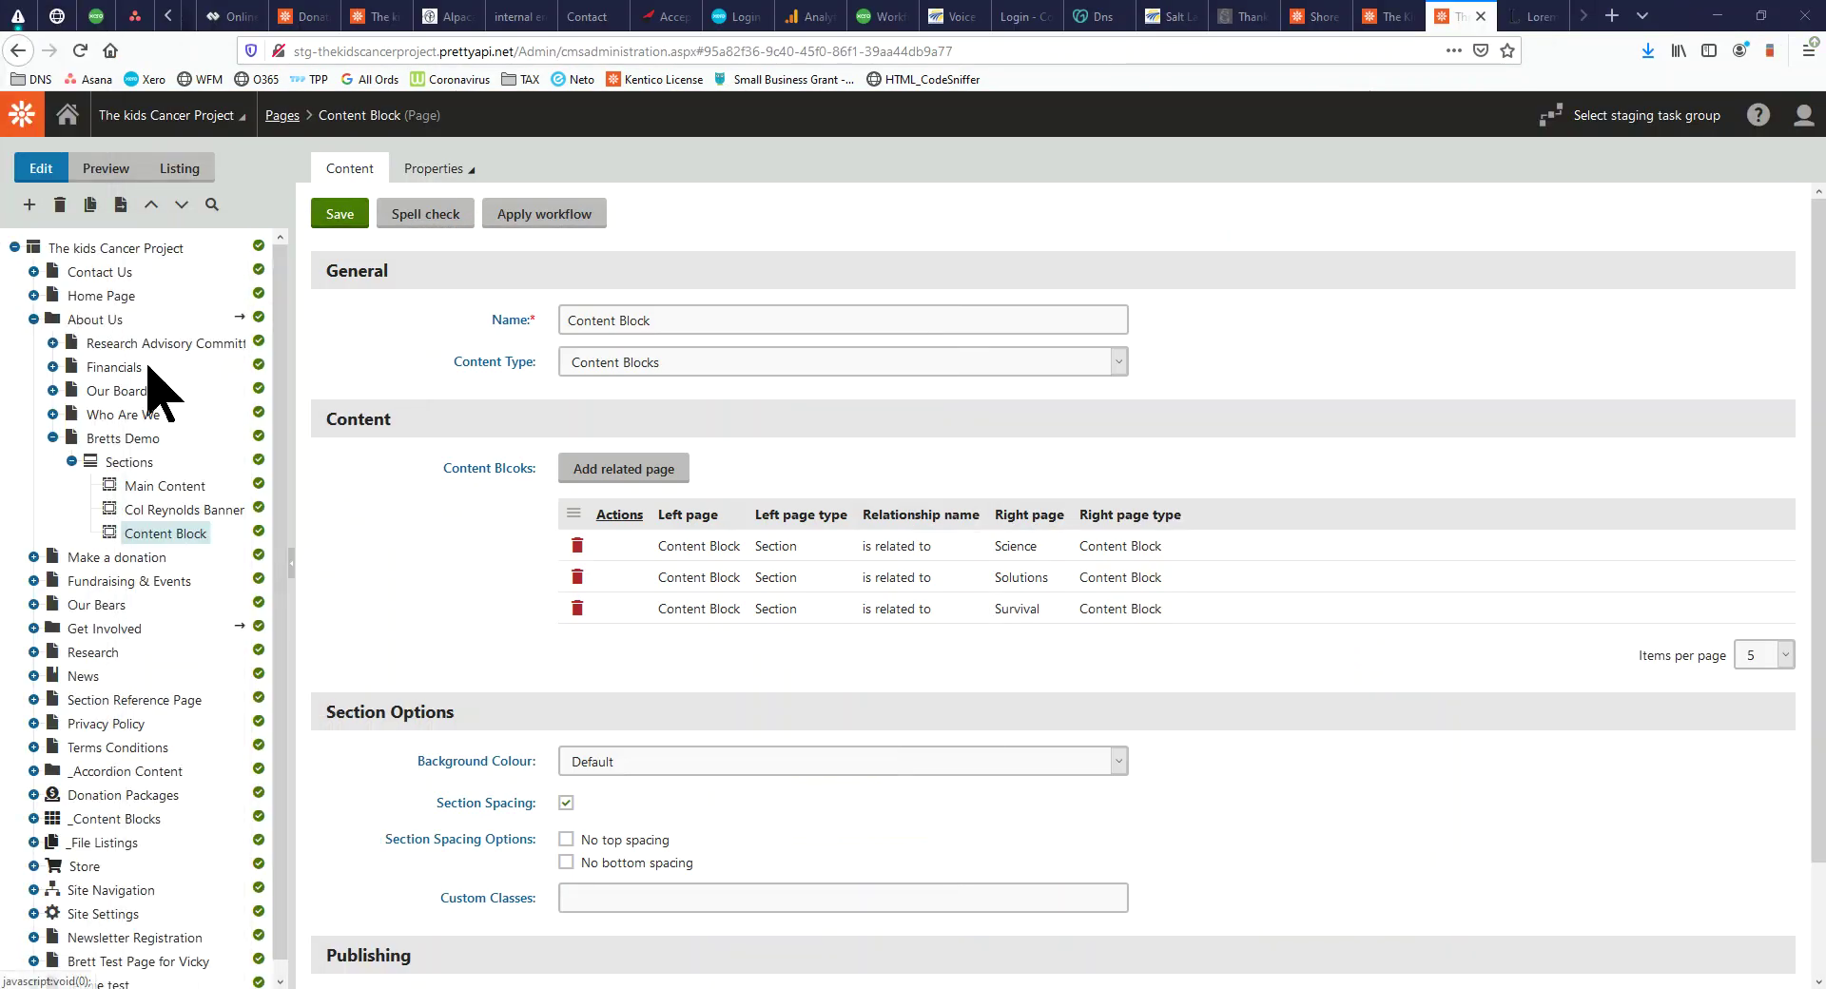
Create a new Section page under Sections with the Form content type
{"action": "left_click", "coordinate": [142, 463]}
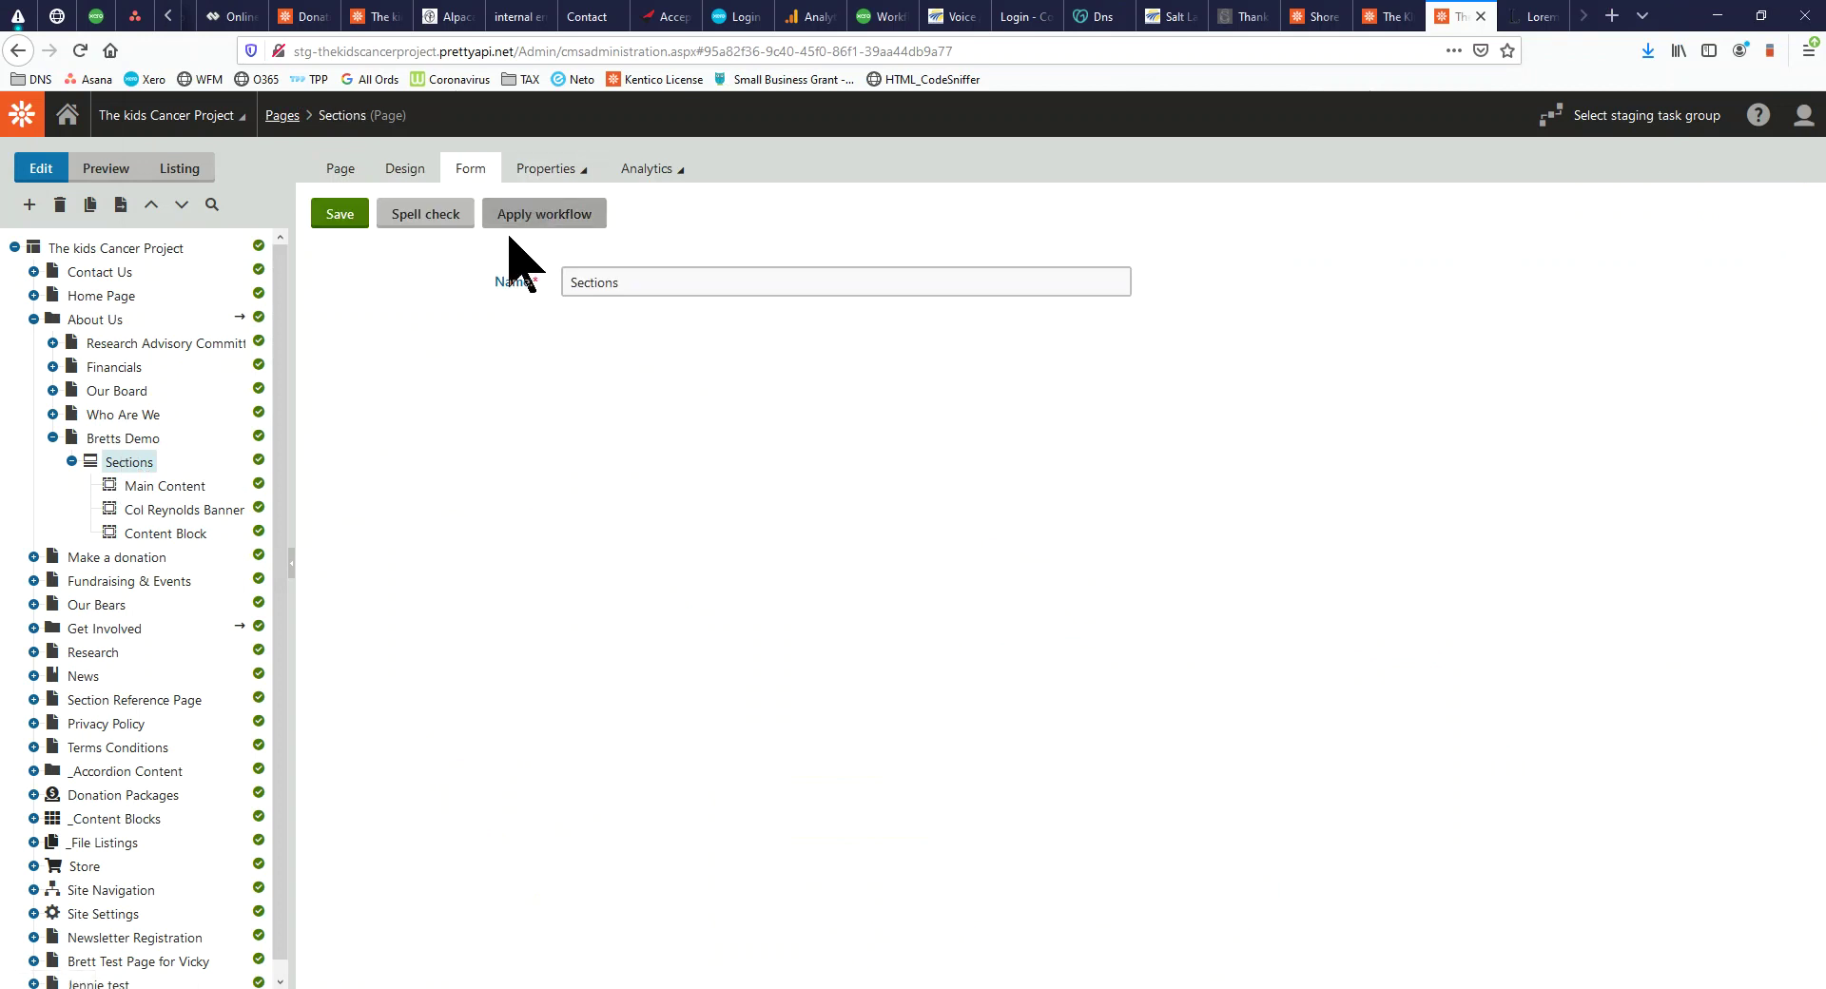
{"action": "right_click", "coordinate": [95, 461]}
{"action": "left_click", "coordinate": [143, 473]}
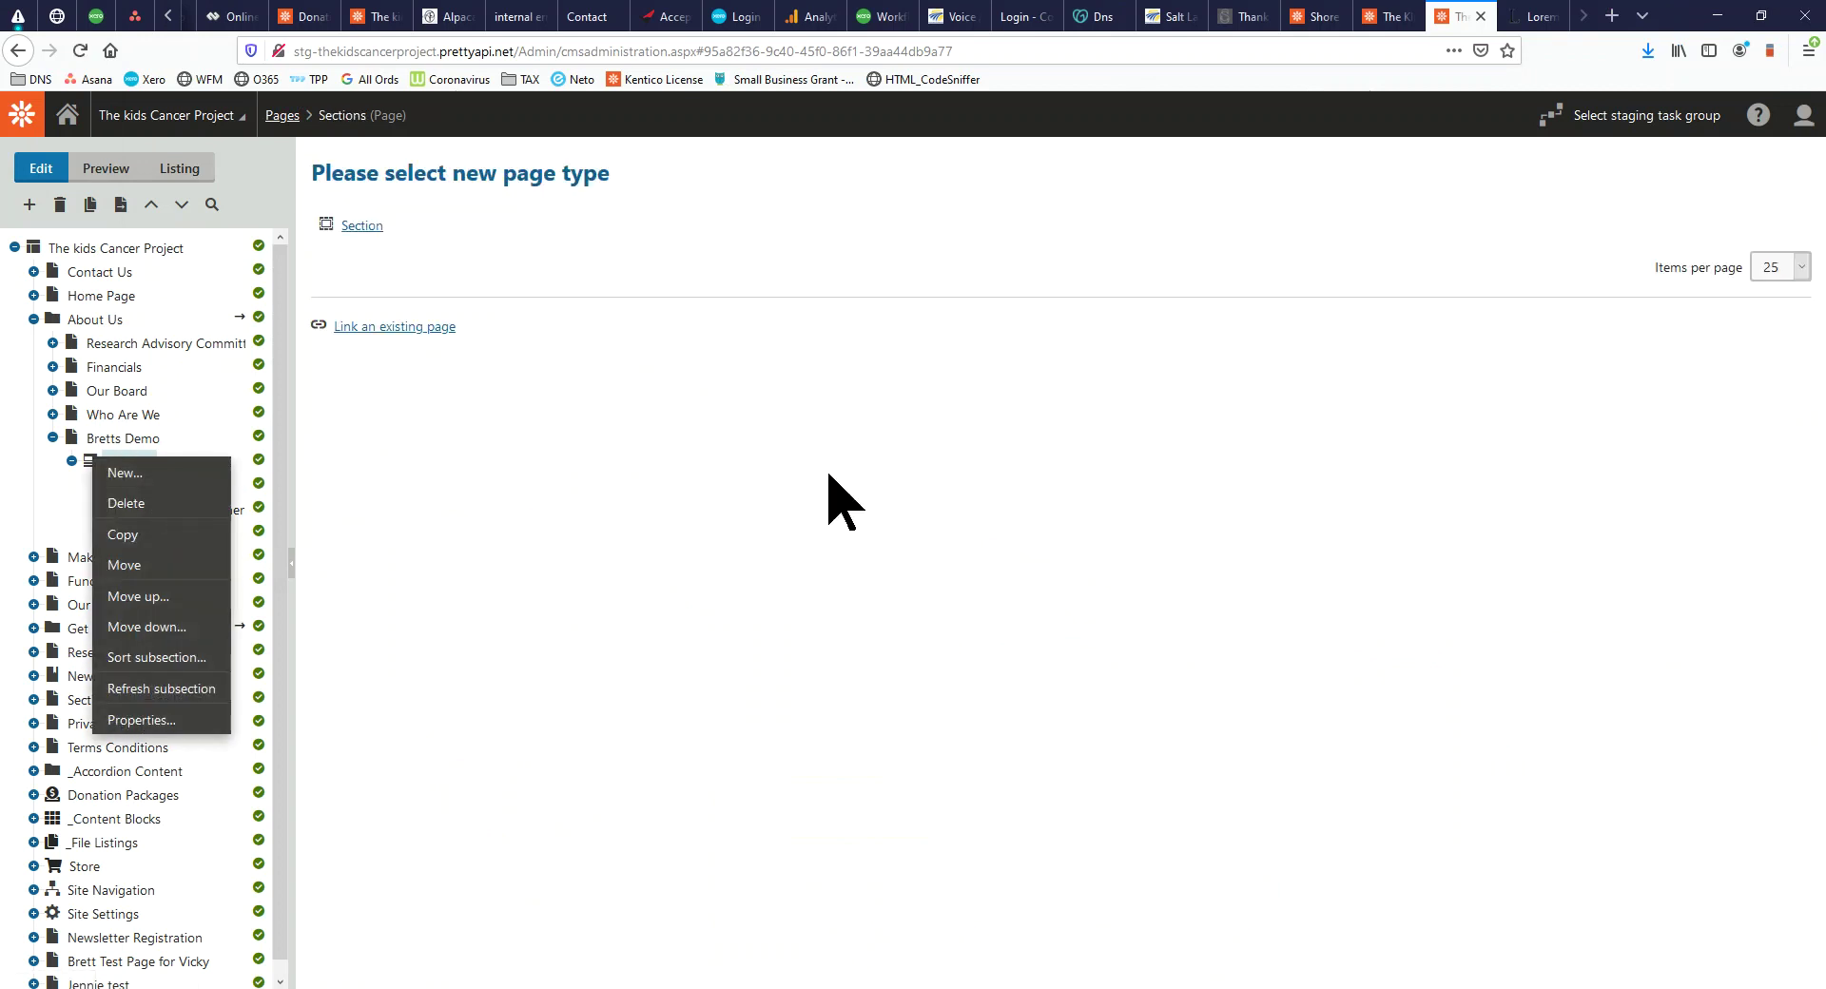
{"action": "left_click", "coordinate": [362, 227]}
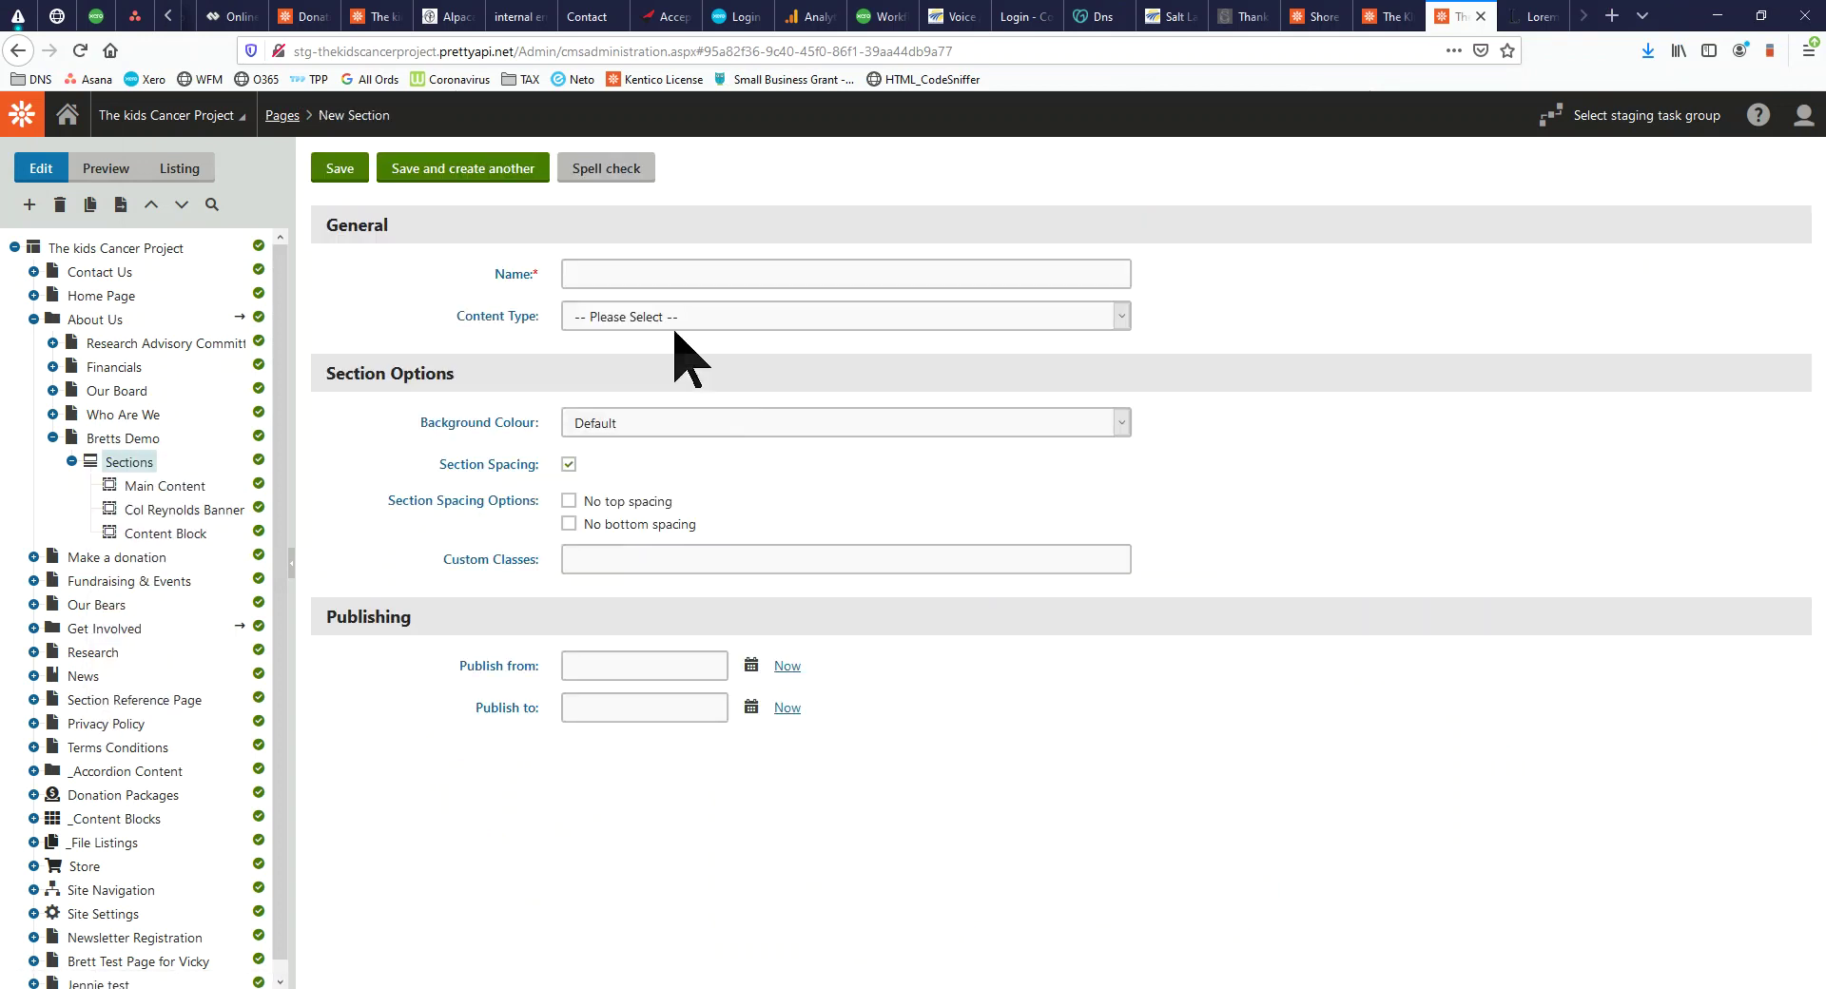
{"action": "left_click", "coordinate": [710, 321]}
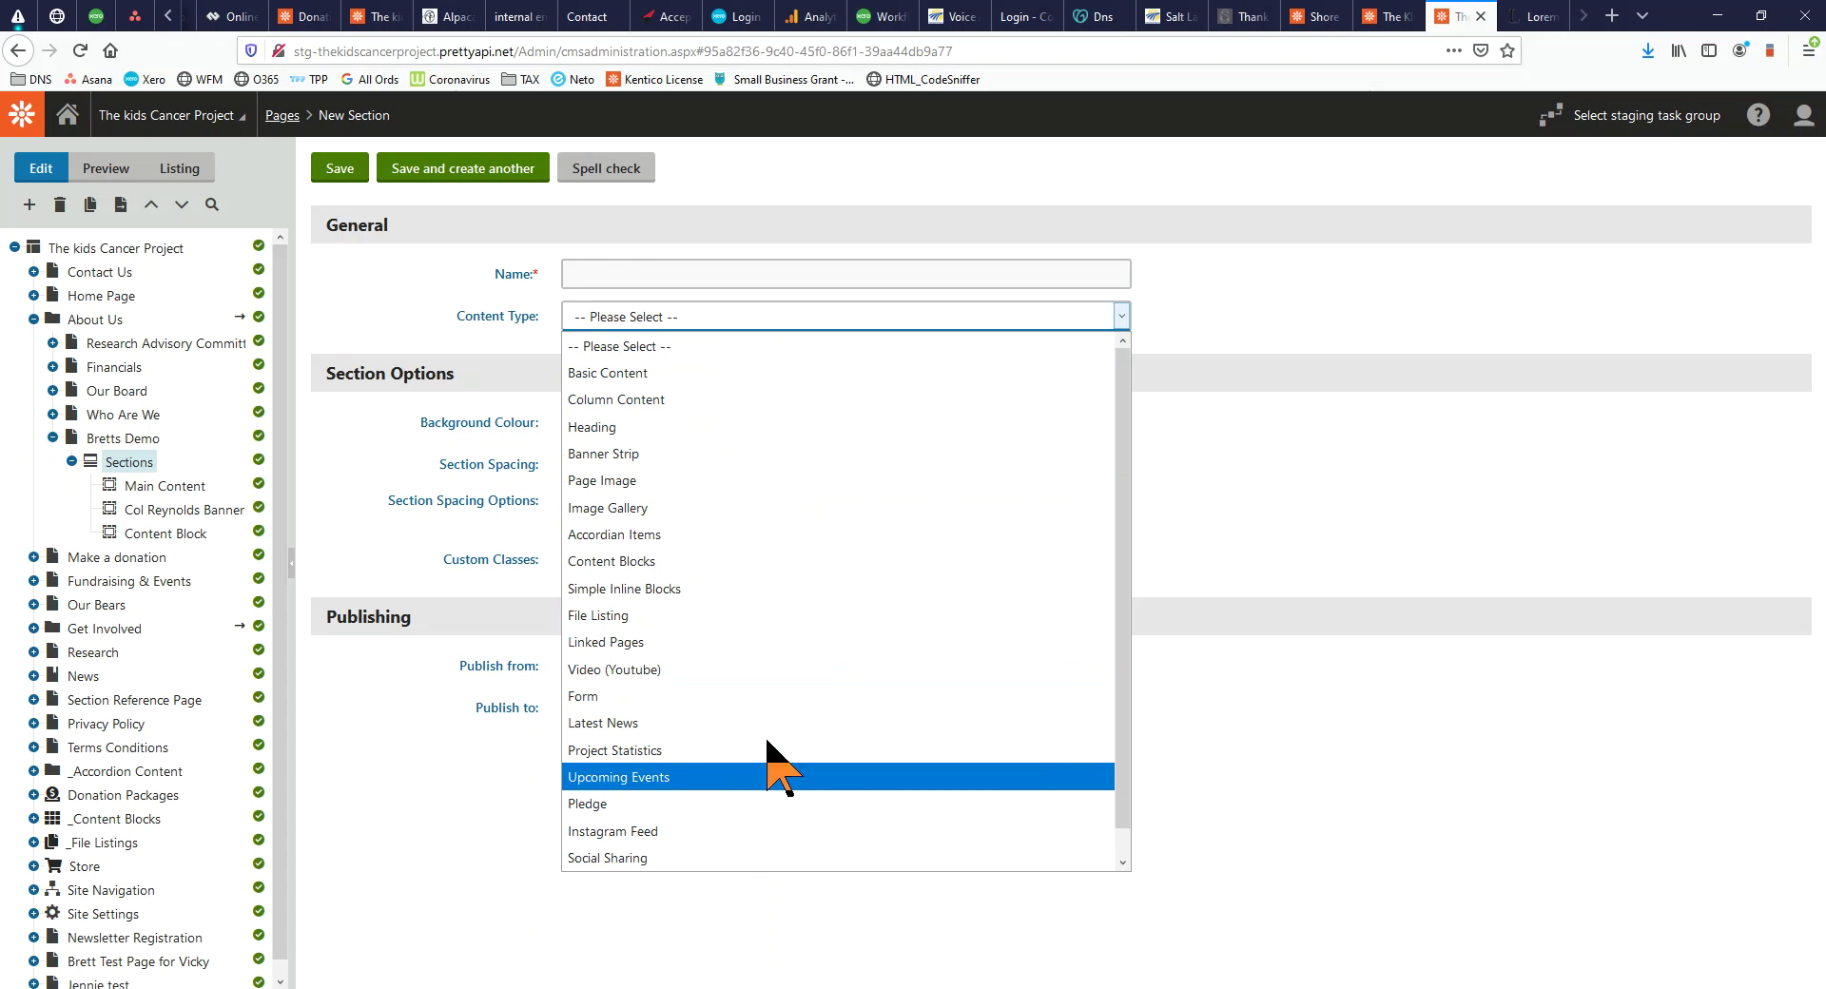
{"action": "left_click", "coordinate": [741, 699]}
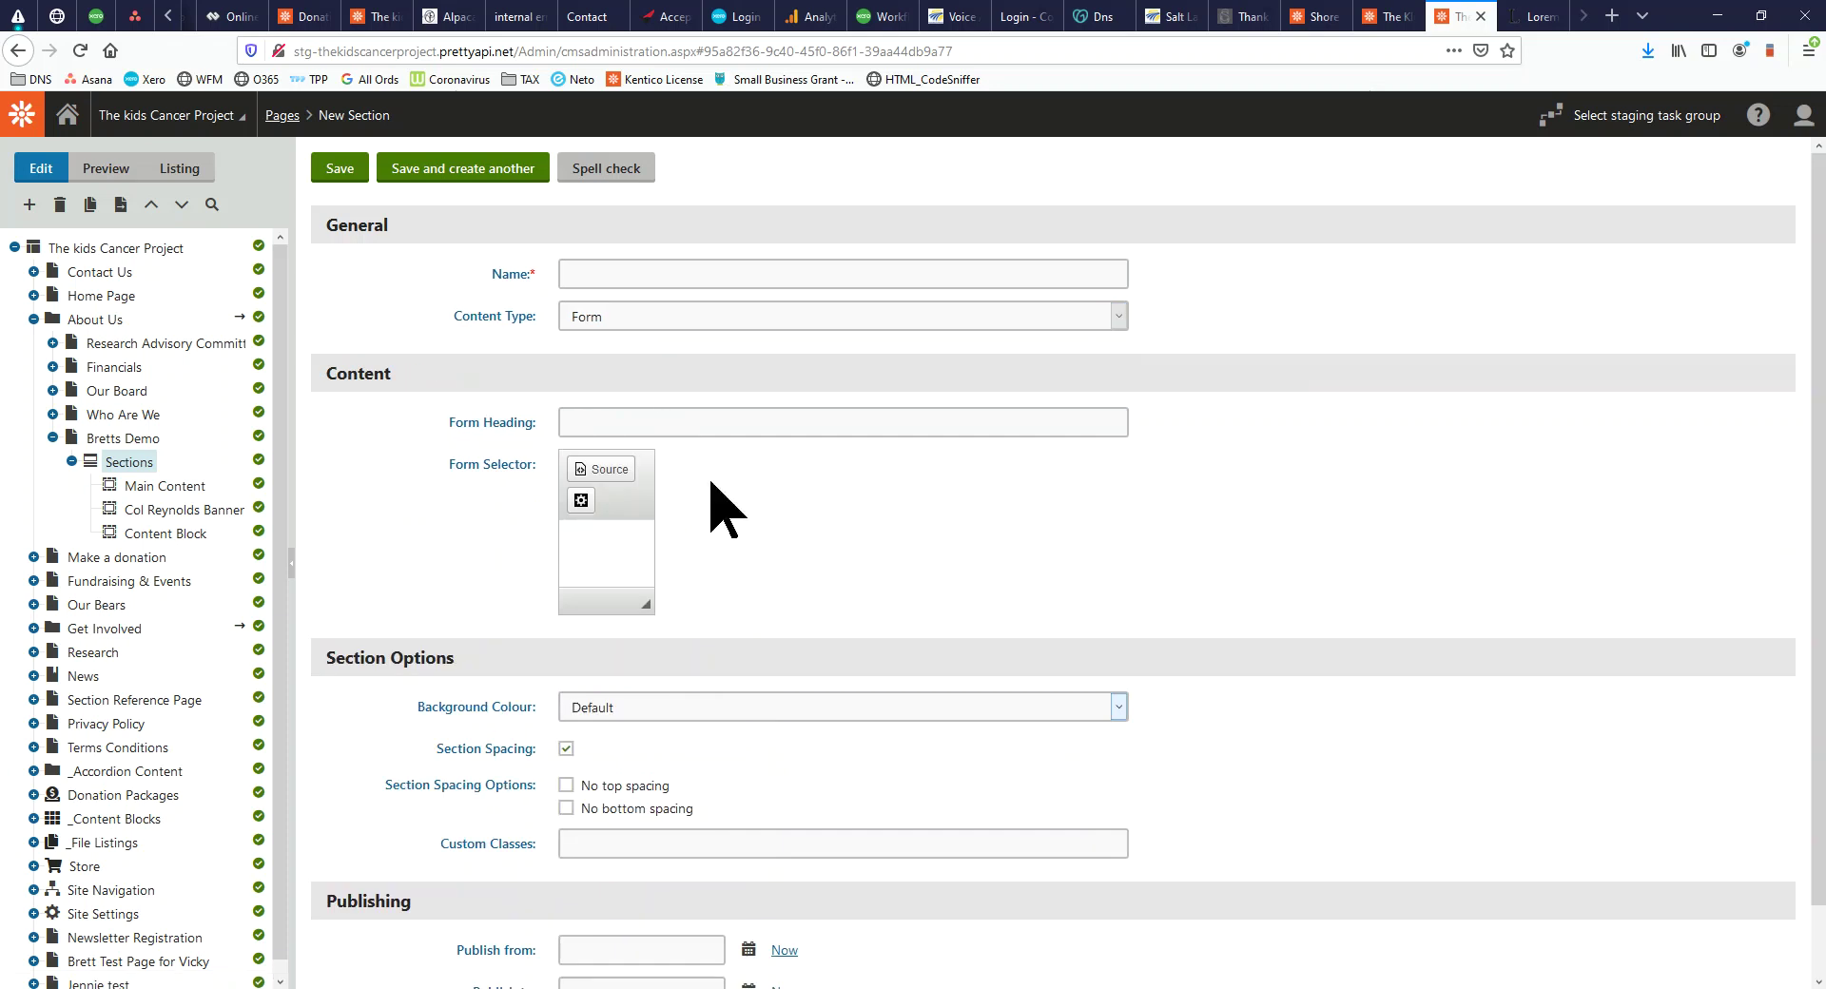
Insert an On-line form widget set to Contact Form in the Form Selector
{"action": "left_click", "coordinate": [584, 505]}
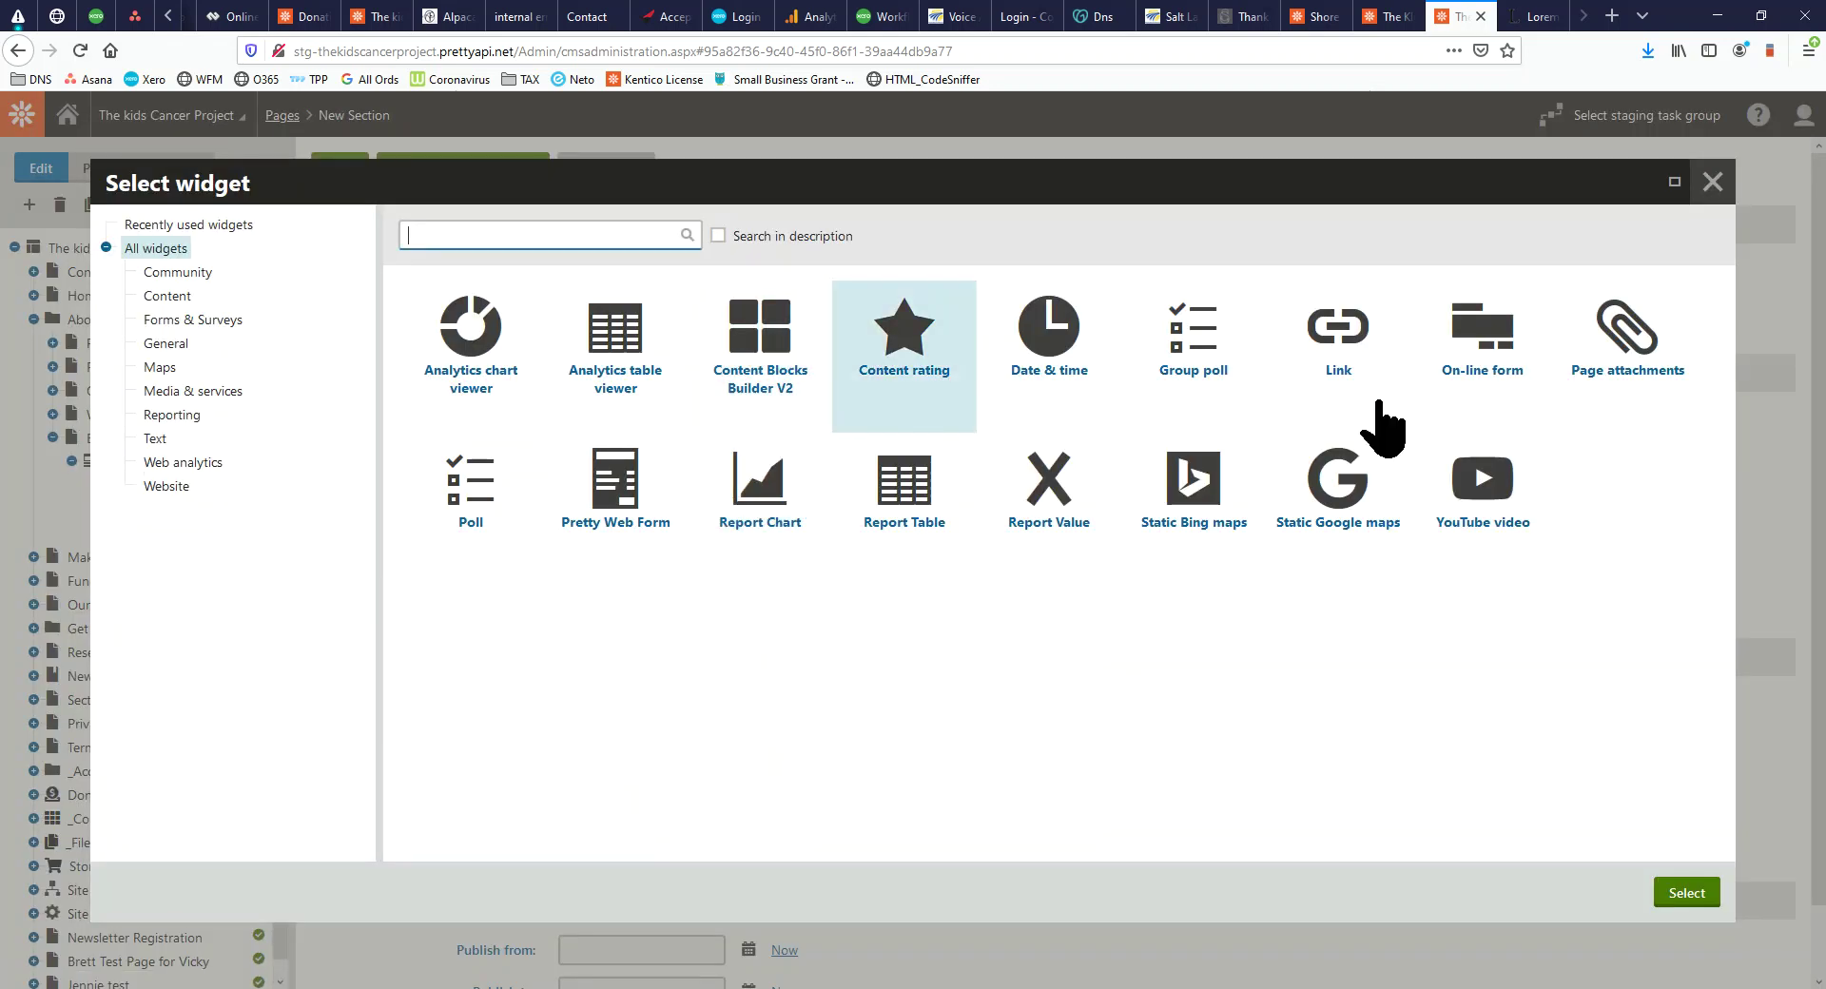
{"action": "left_click", "coordinate": [1494, 380]}
{"action": "left_click", "coordinate": [1703, 892]}
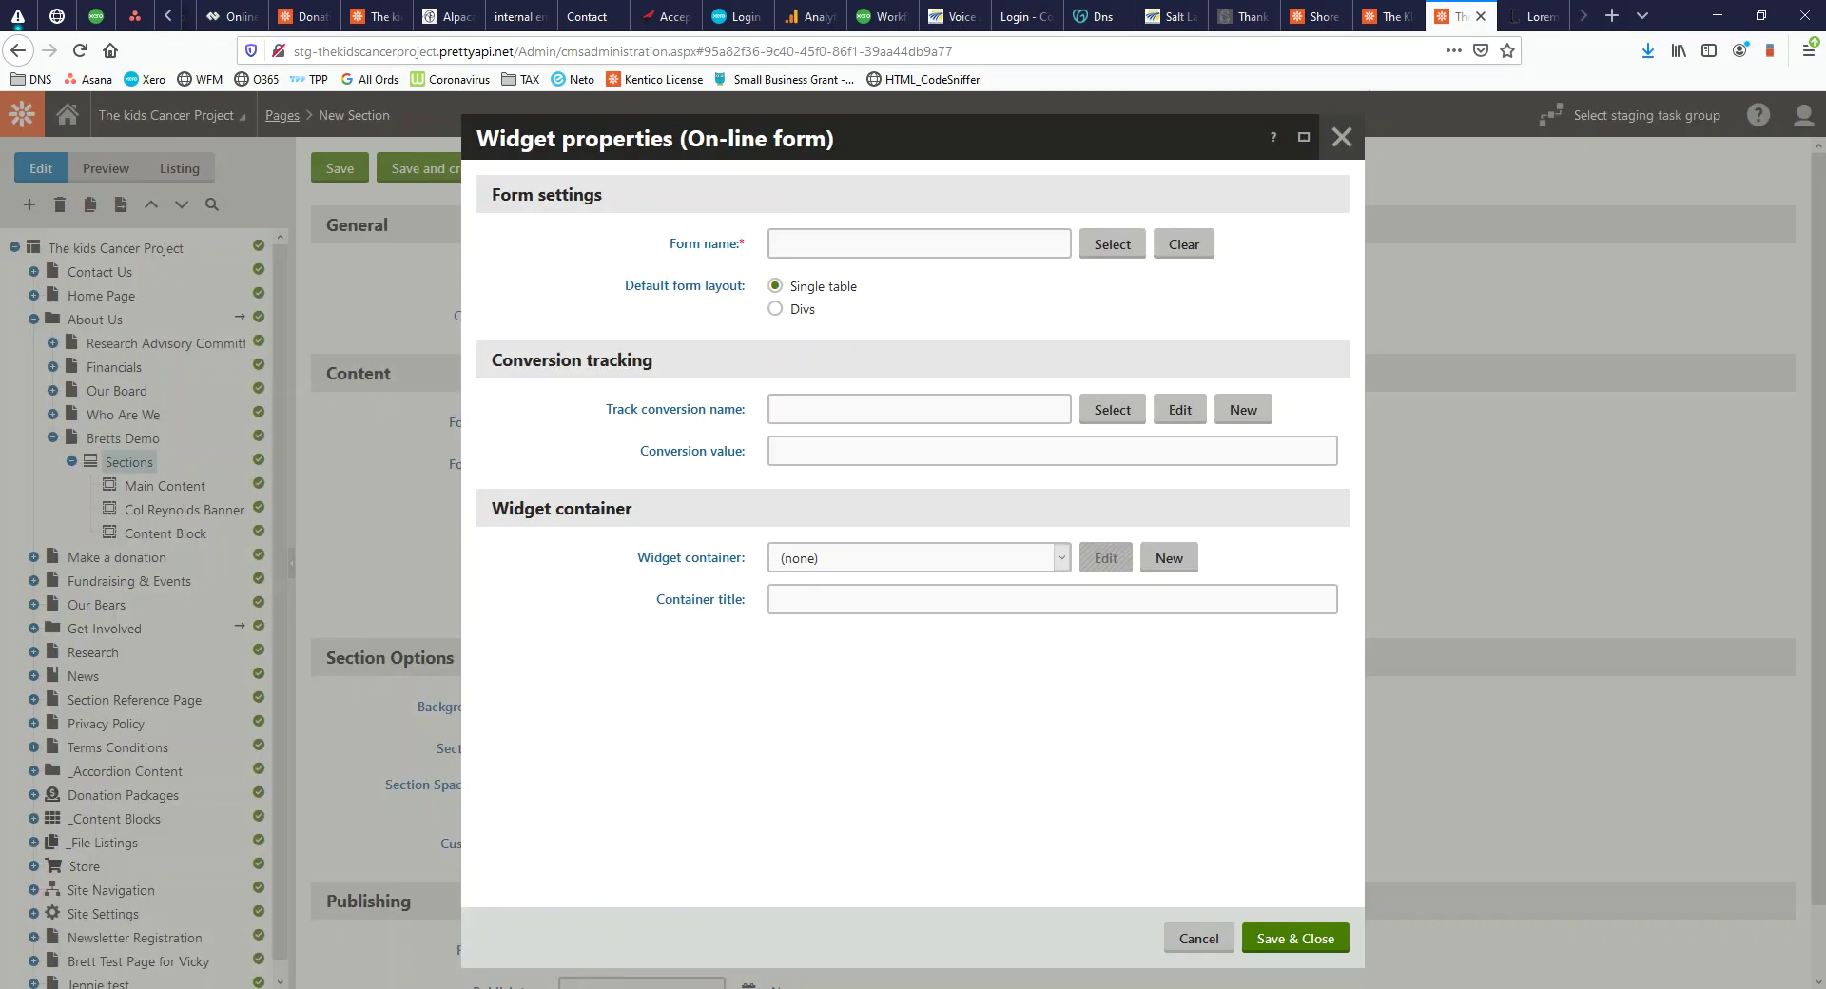
{"action": "left_click", "coordinate": [1132, 247]}
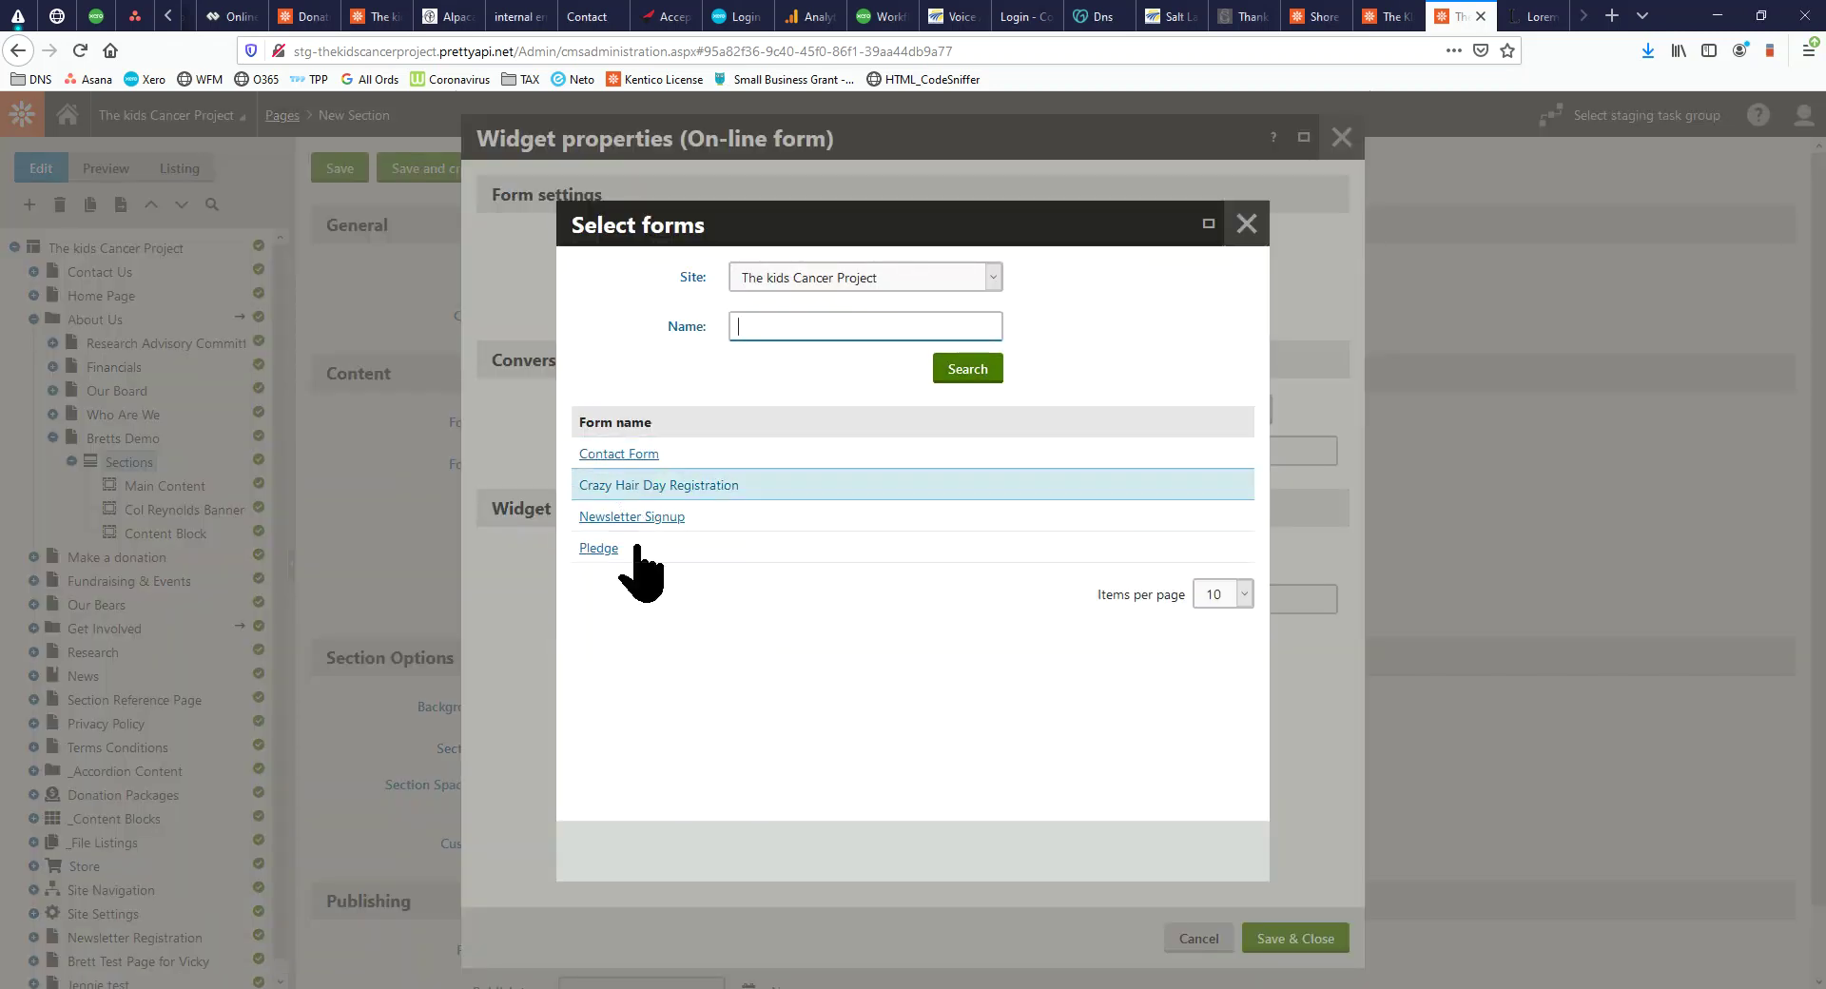
{"action": "left_click", "coordinate": [619, 454]}
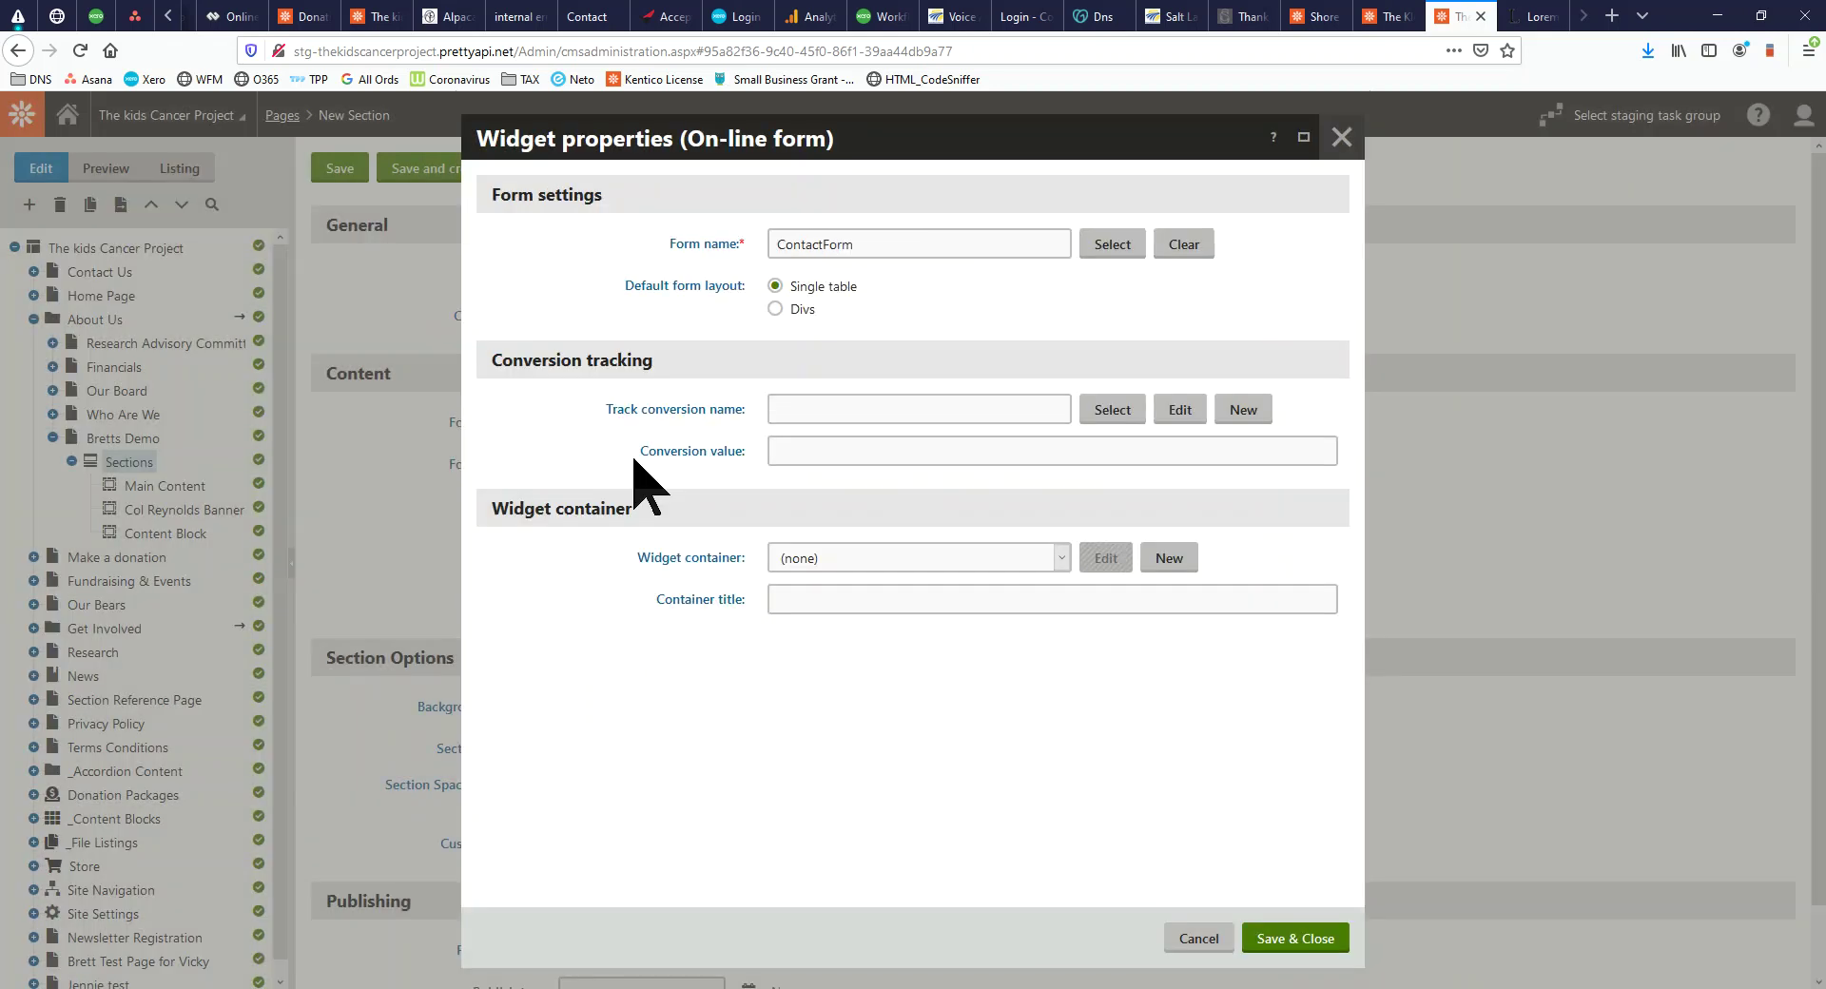
{"action": "left_click", "coordinate": [1312, 940]}
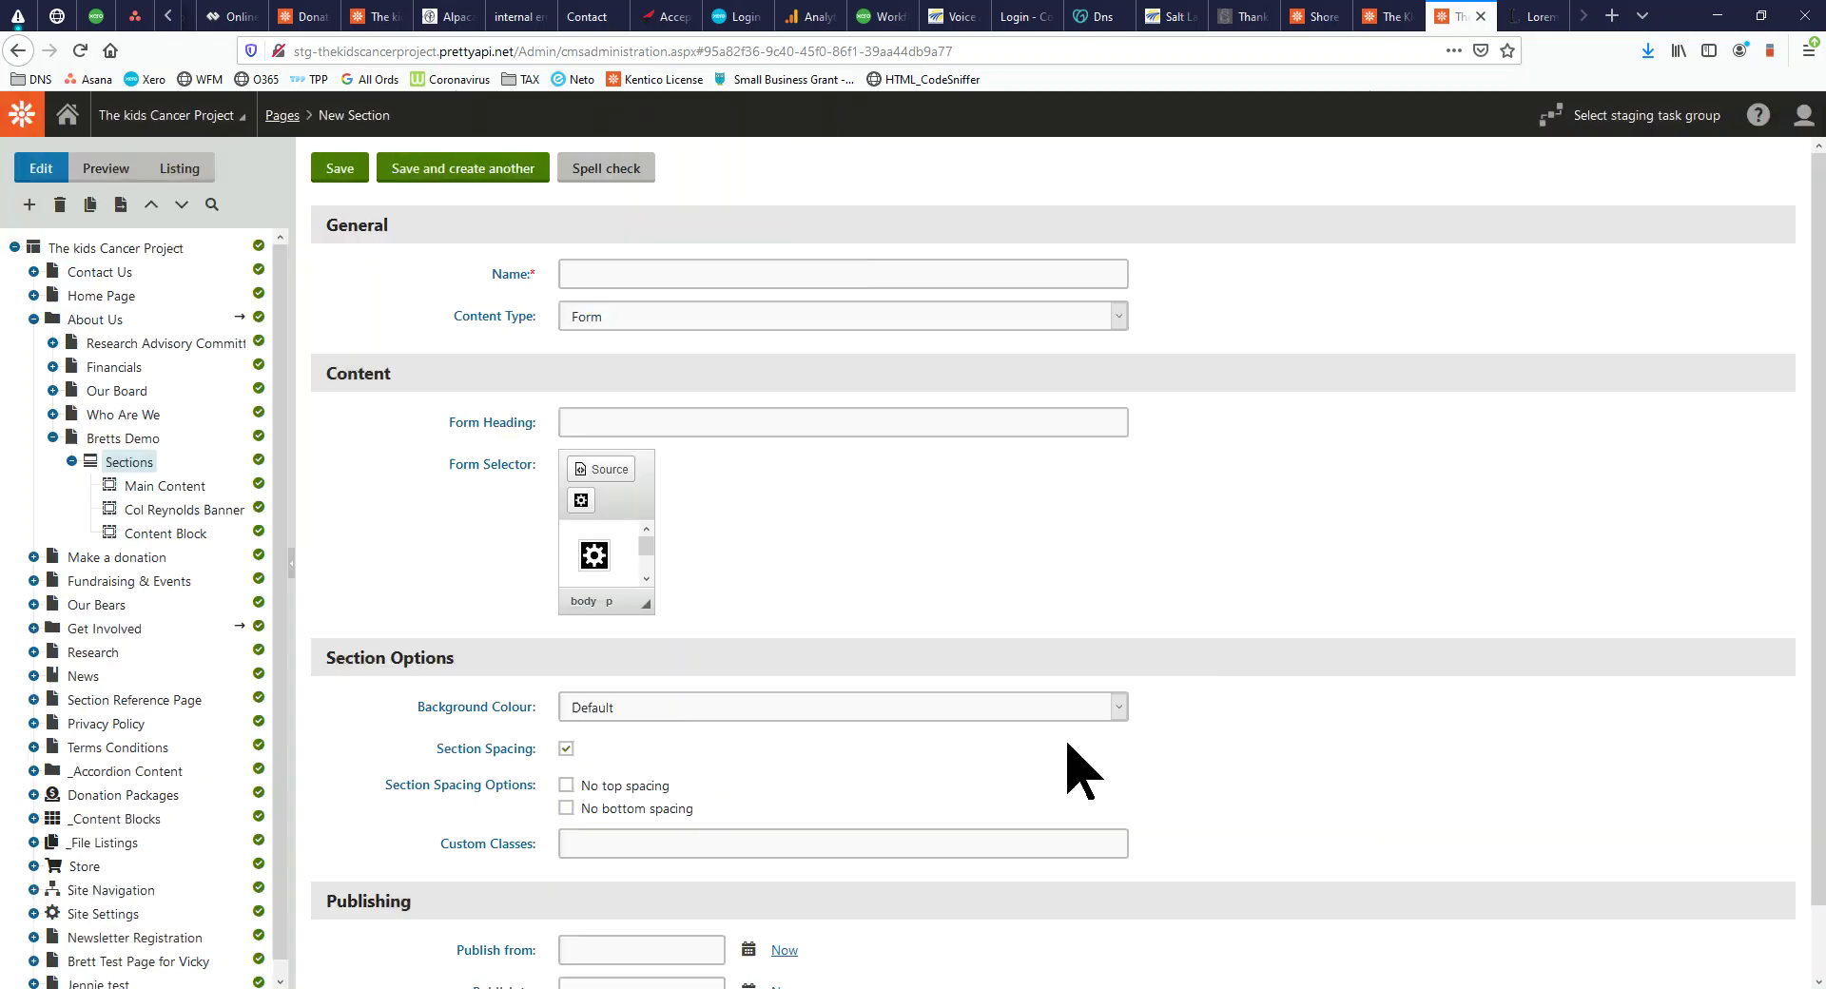
Name the section 'Form' and keep the Default background colour
{"action": "type", "text": "Form"}
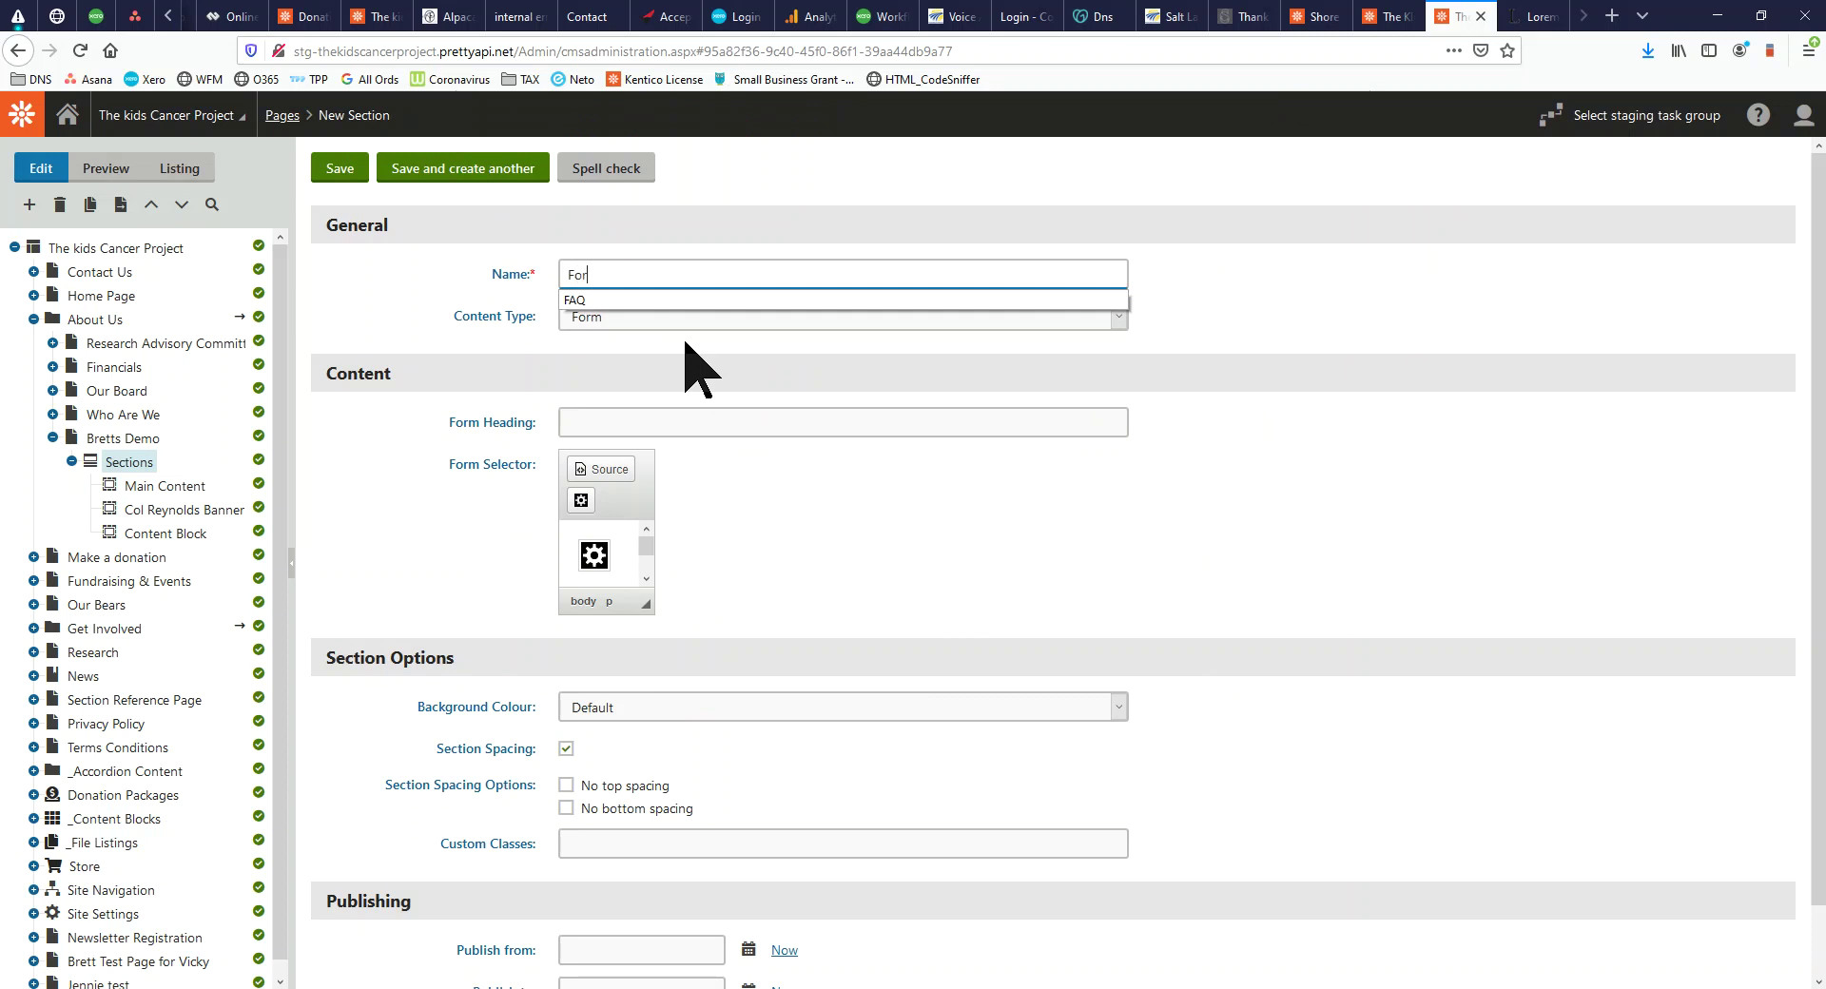
{"action": "left_click", "coordinate": [1019, 463]}
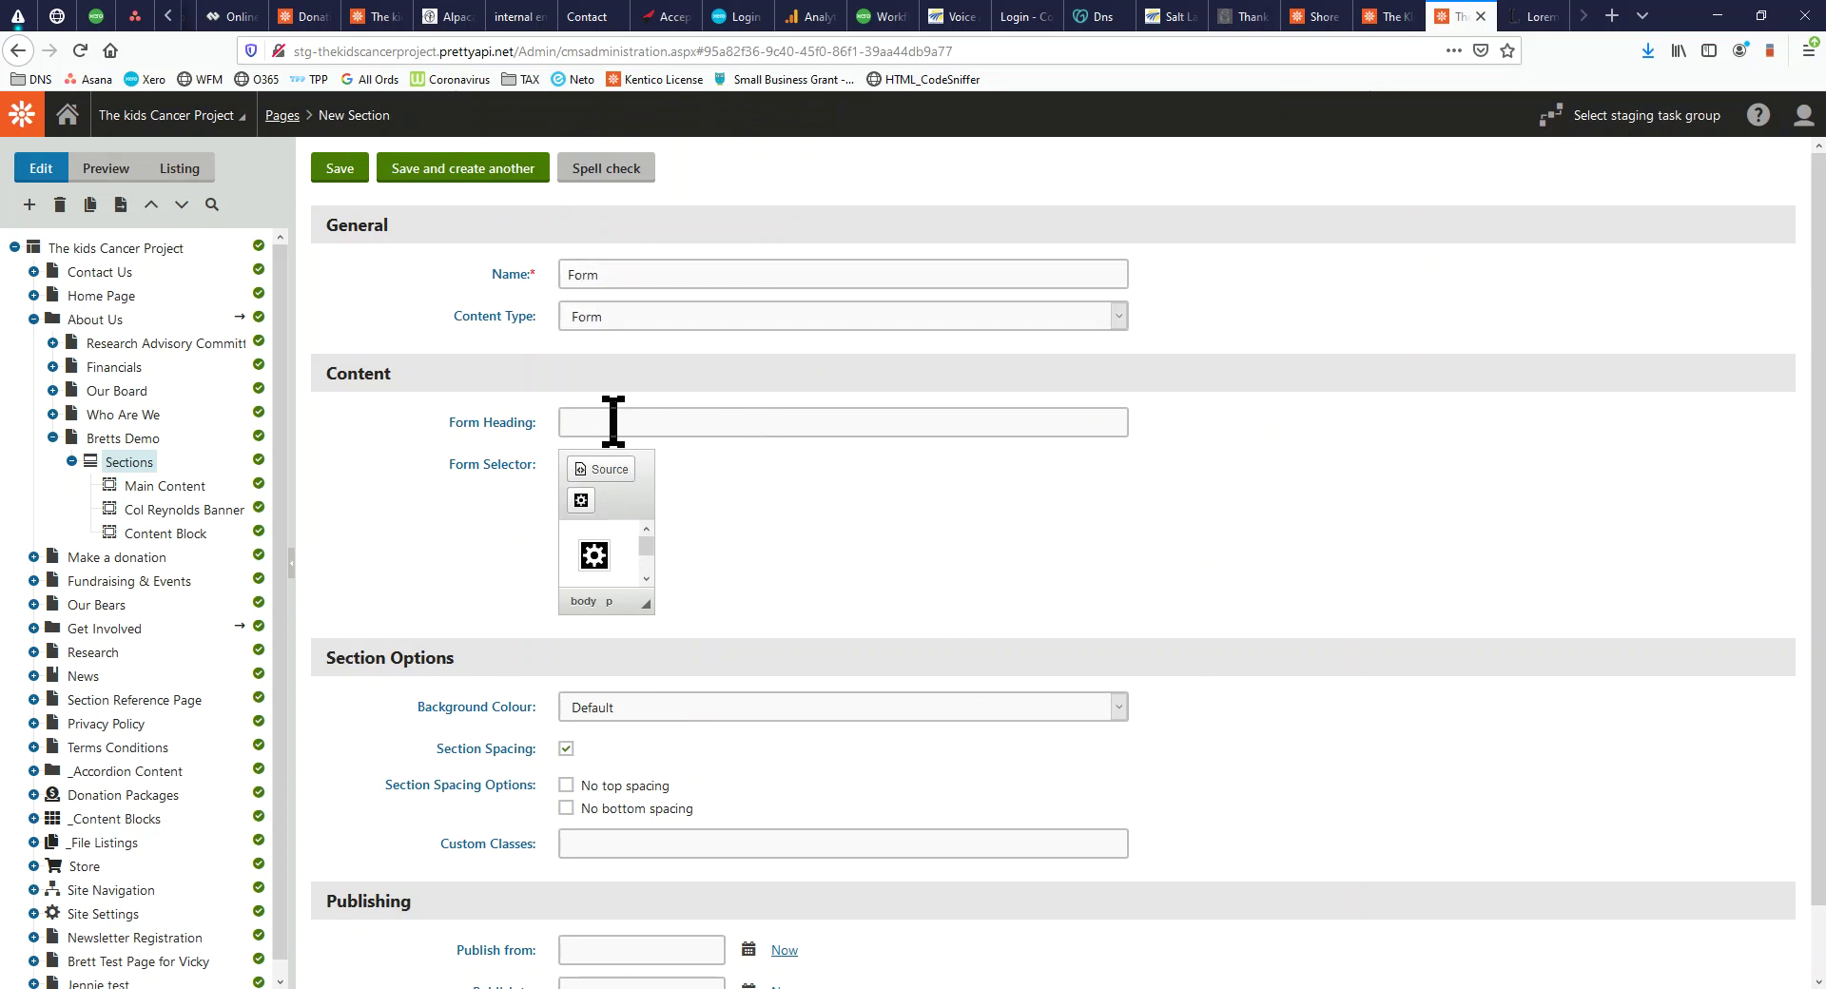
{"action": "scroll", "coordinate": [856, 742], "scroll_direction": "down", "scroll_amount": 1}
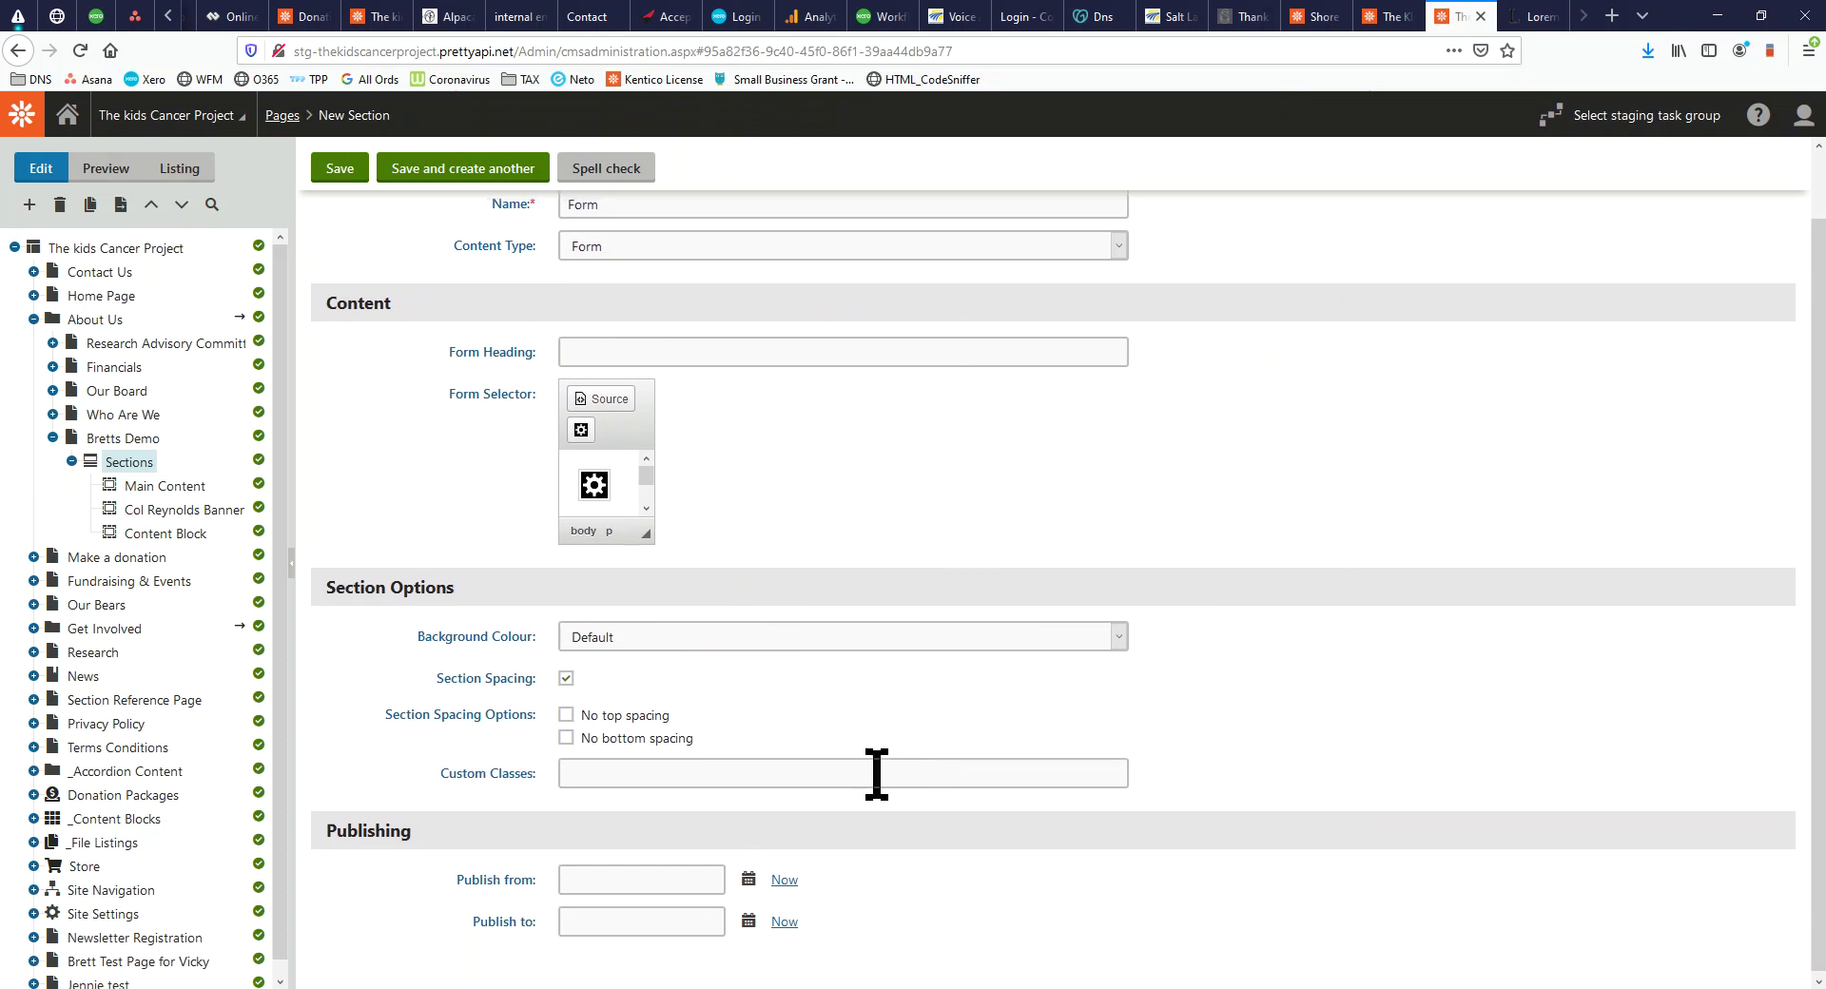
{"action": "scroll", "coordinate": [856, 761], "scroll_direction": "up", "scroll_amount": 1}
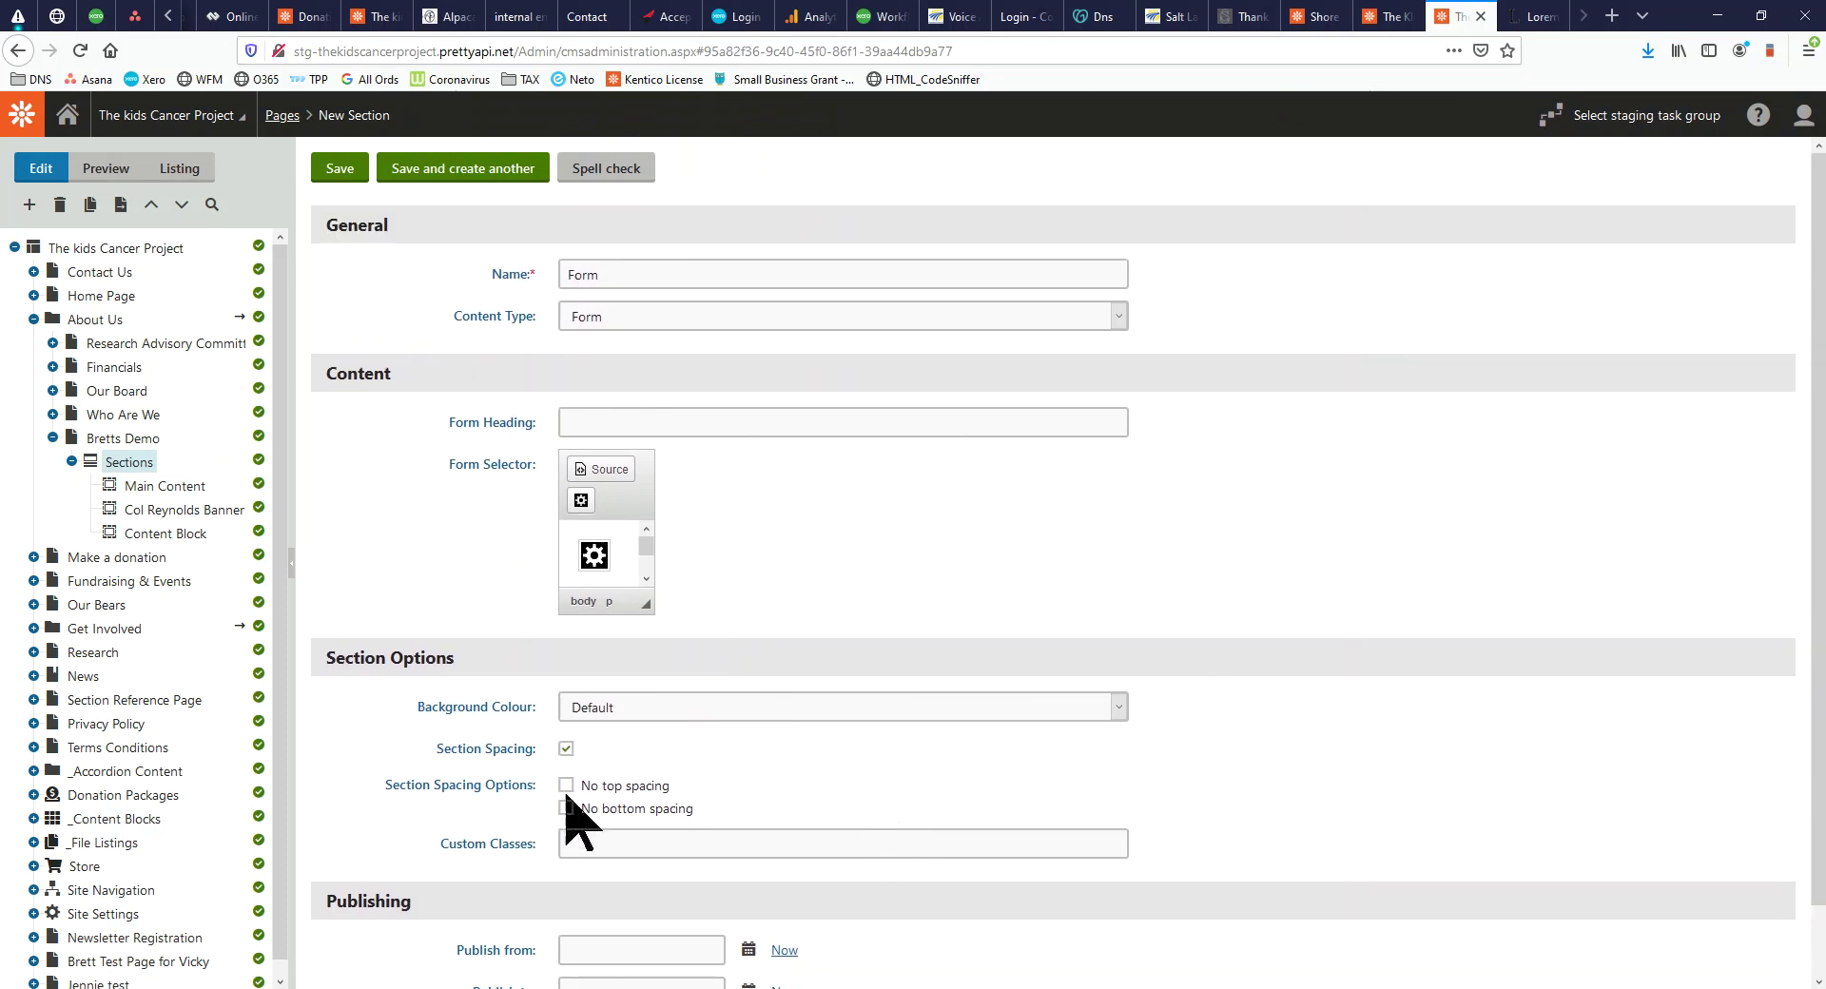
{"action": "left_click_drag", "start_coordinate": [335, 658], "coordinate": [468, 662]}
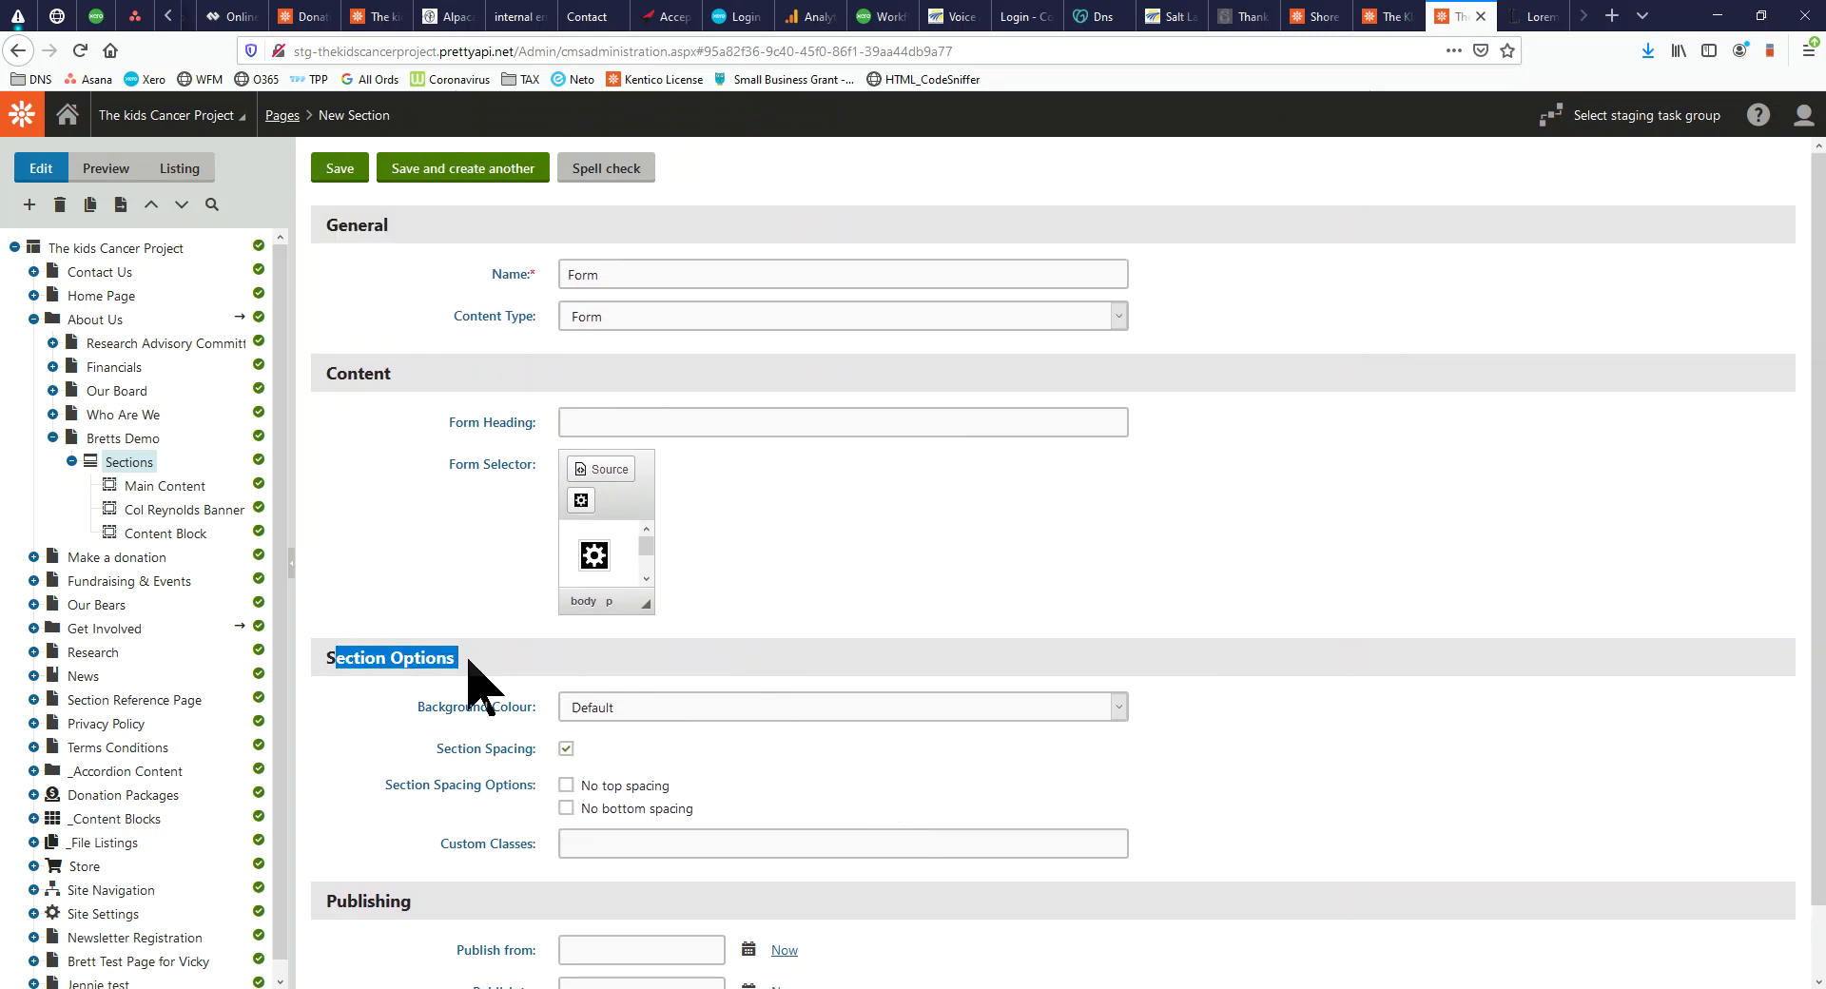
{"action": "left_click", "coordinate": [676, 713]}
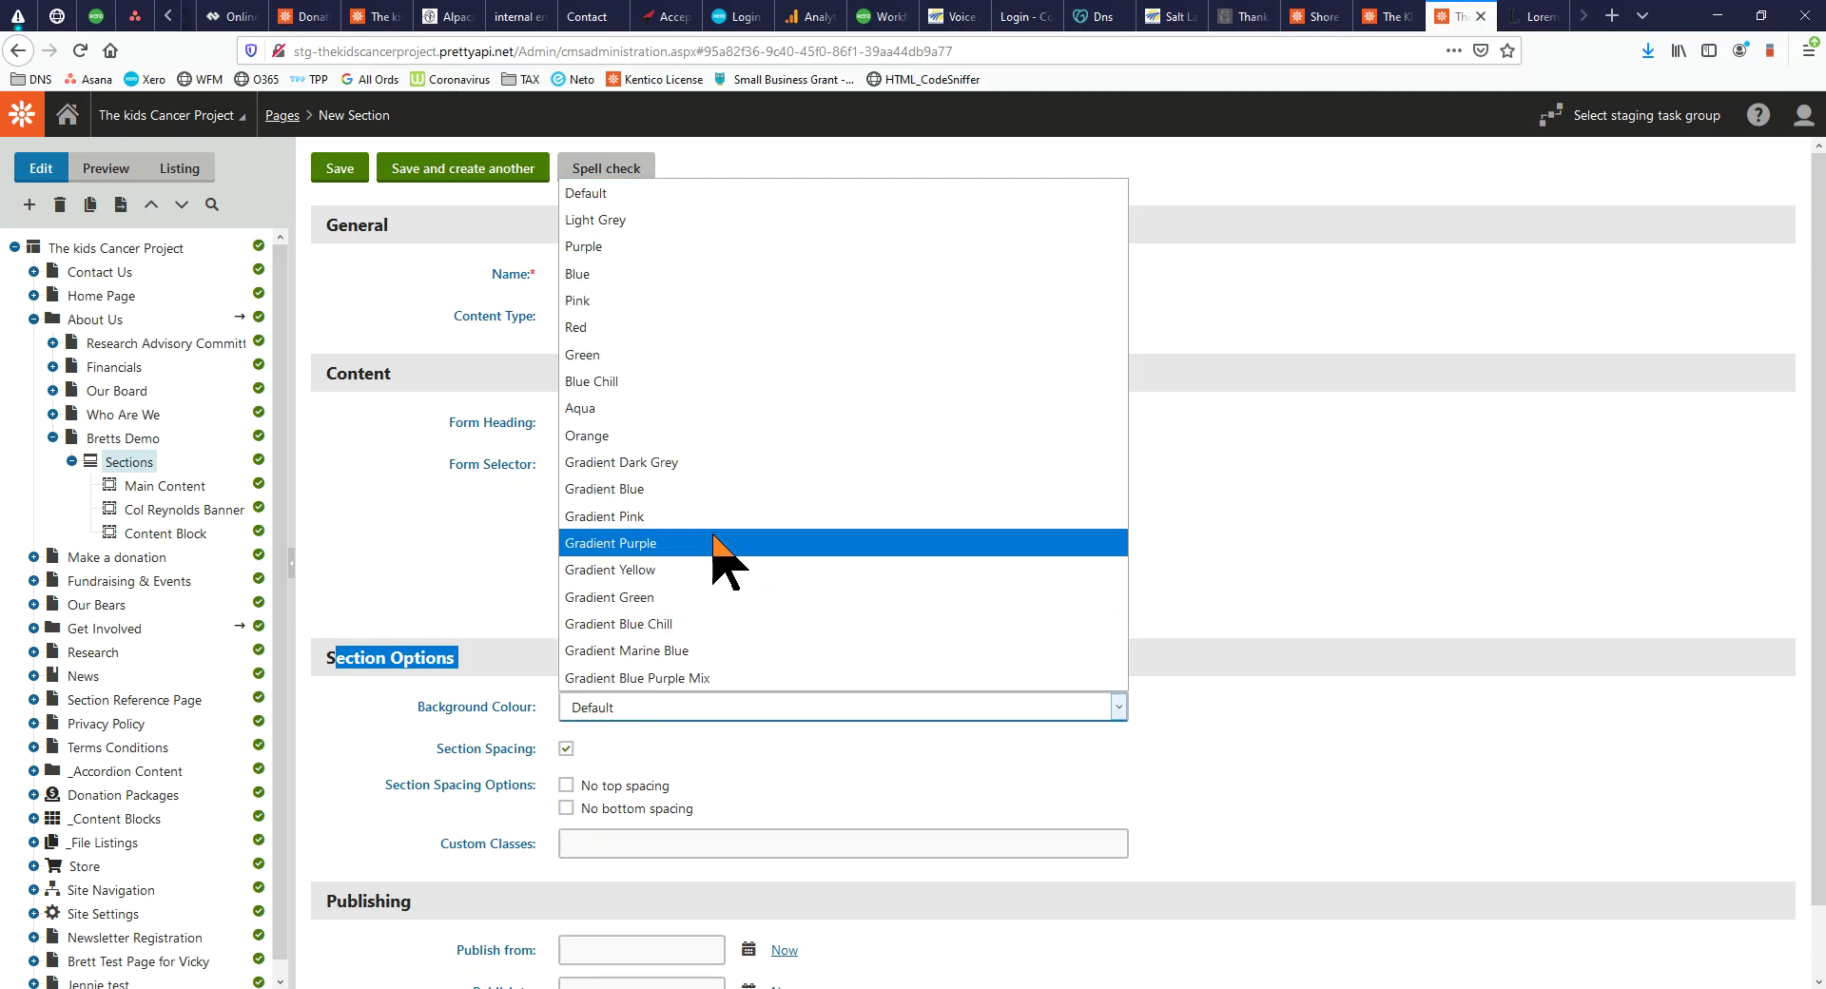
{"action": "left_click", "coordinate": [1256, 711]}
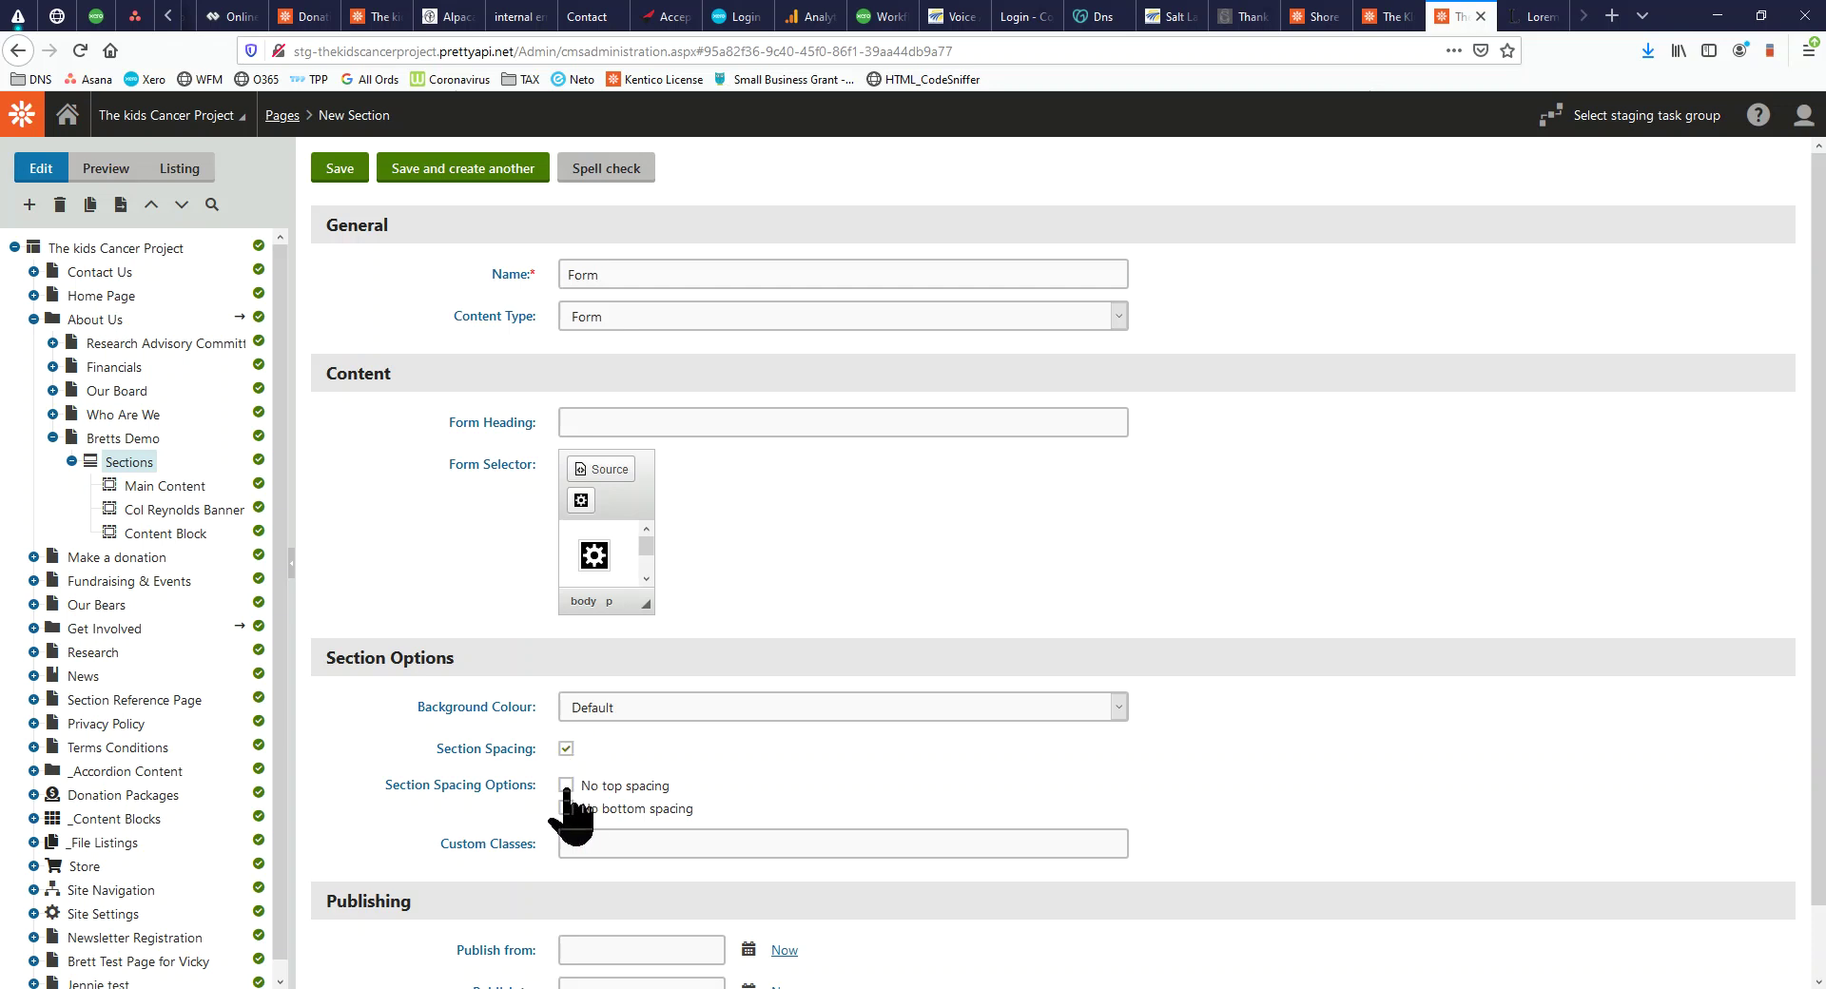
Review the live Bretts Demo page, then save the Form section
{"action": "key", "text": "alt+Tab"}
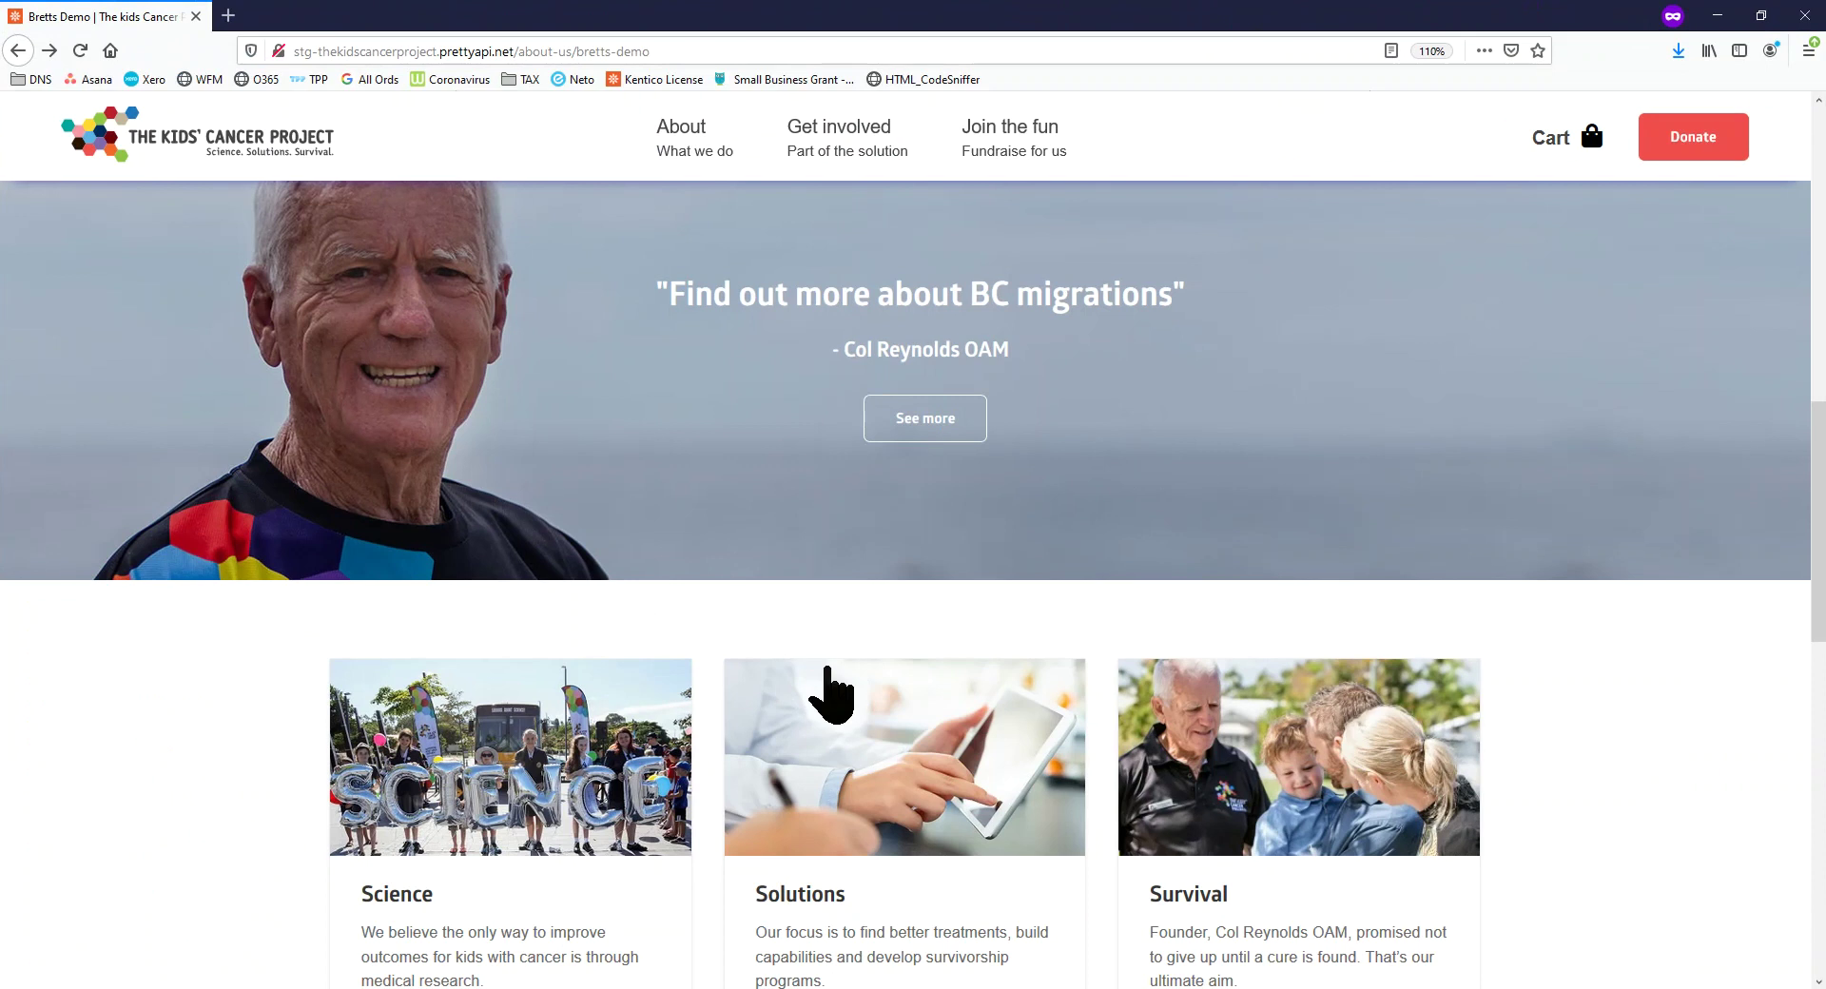
{"action": "scroll", "coordinate": [866, 656], "scroll_direction": "down", "scroll_amount": 5}
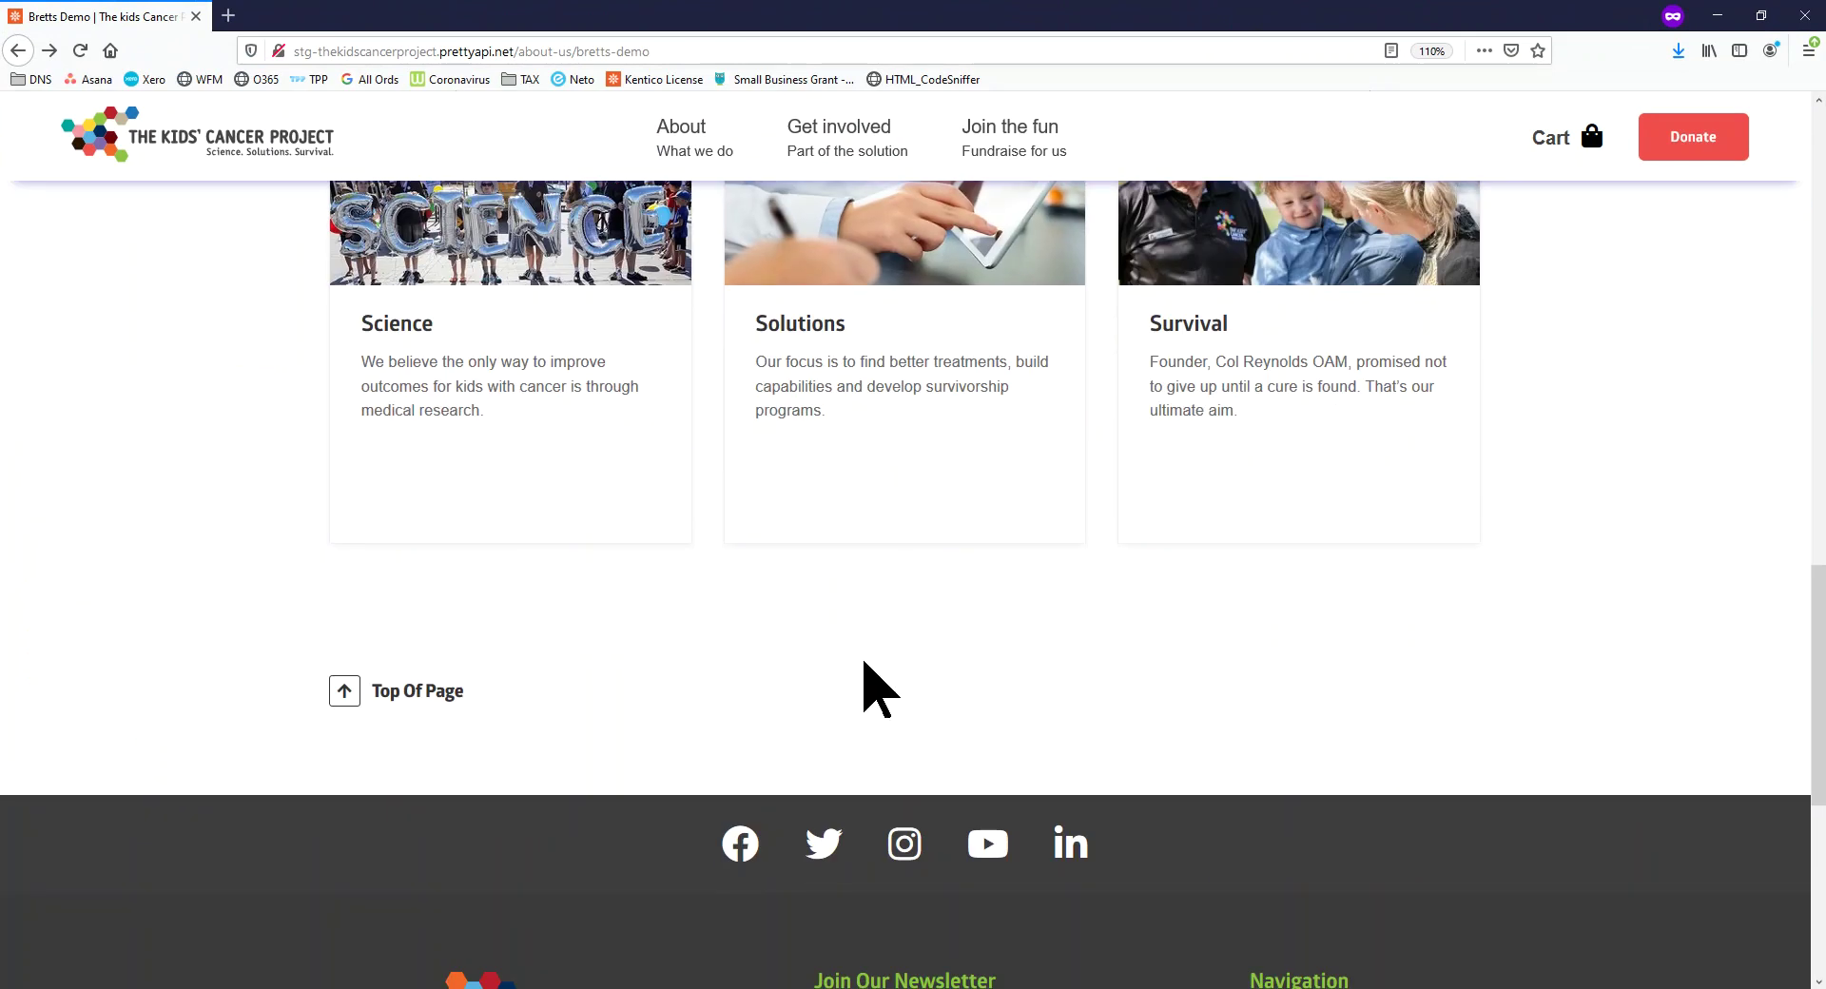
{"action": "scroll", "coordinate": [865, 666], "scroll_direction": "up", "scroll_amount": 4}
{"action": "left_click_drag", "start_coordinate": [1004, 24], "coordinate": [532, 988]}
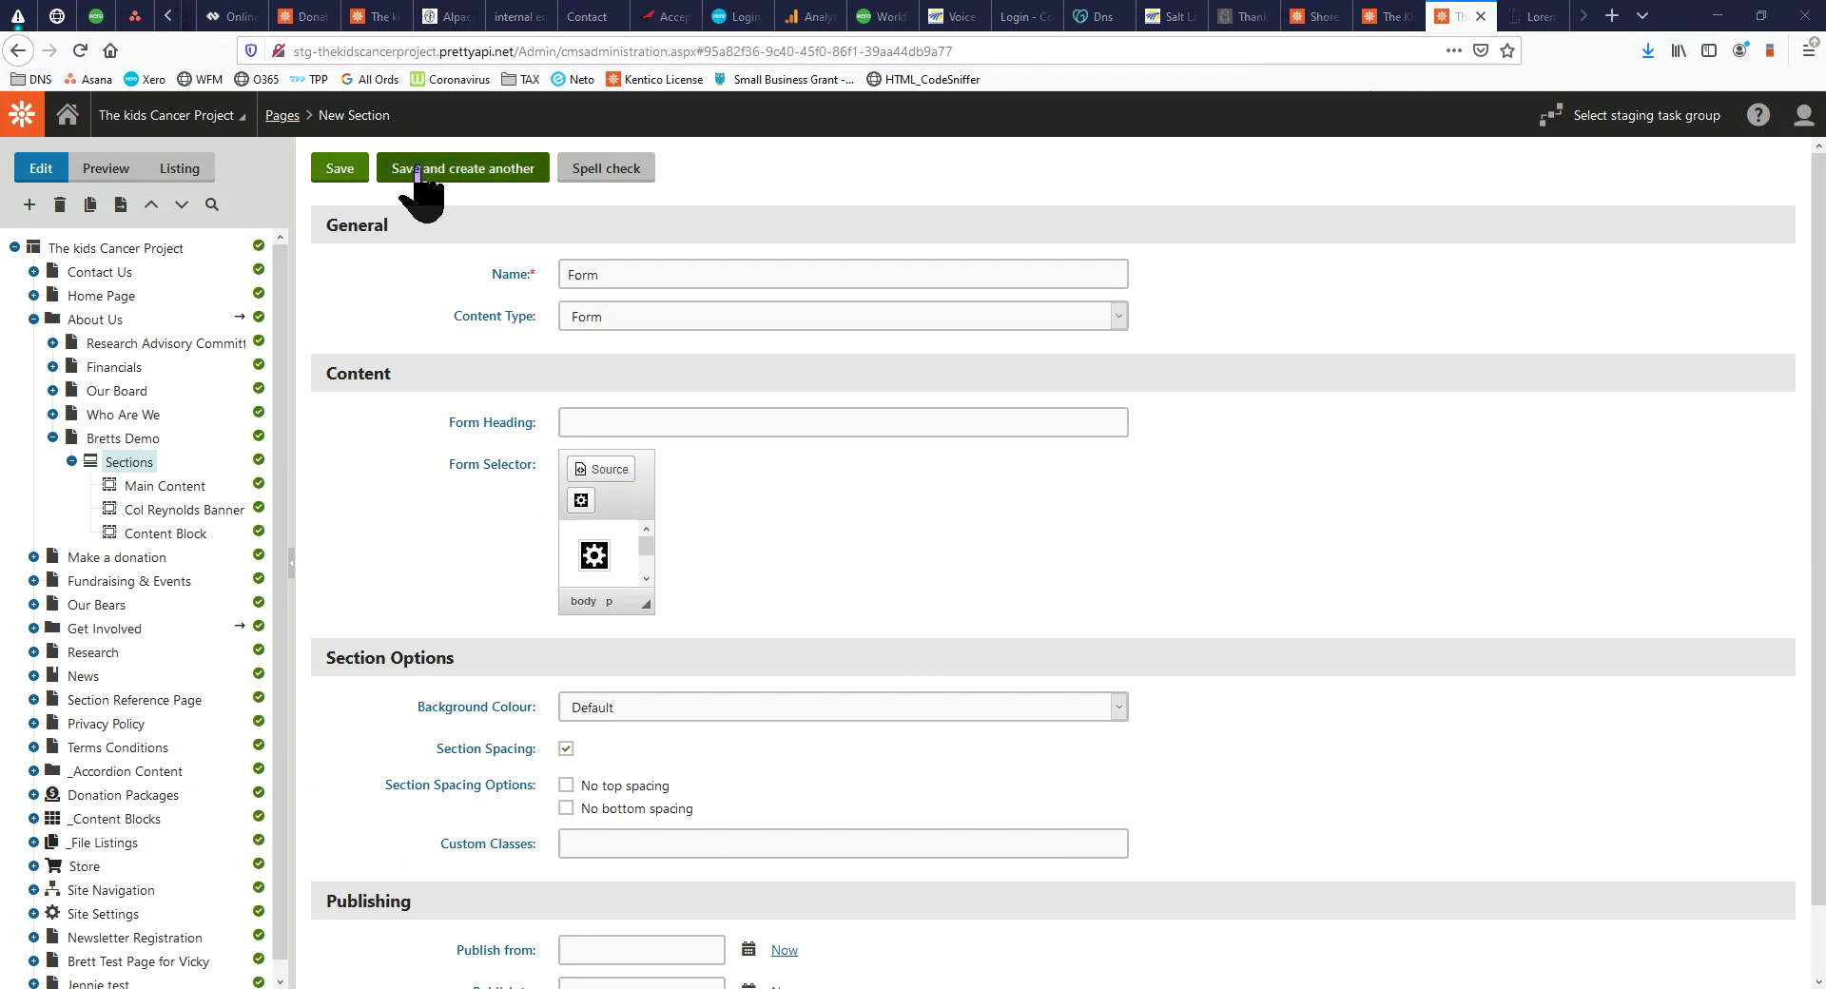
{"action": "left_click", "coordinate": [344, 171]}
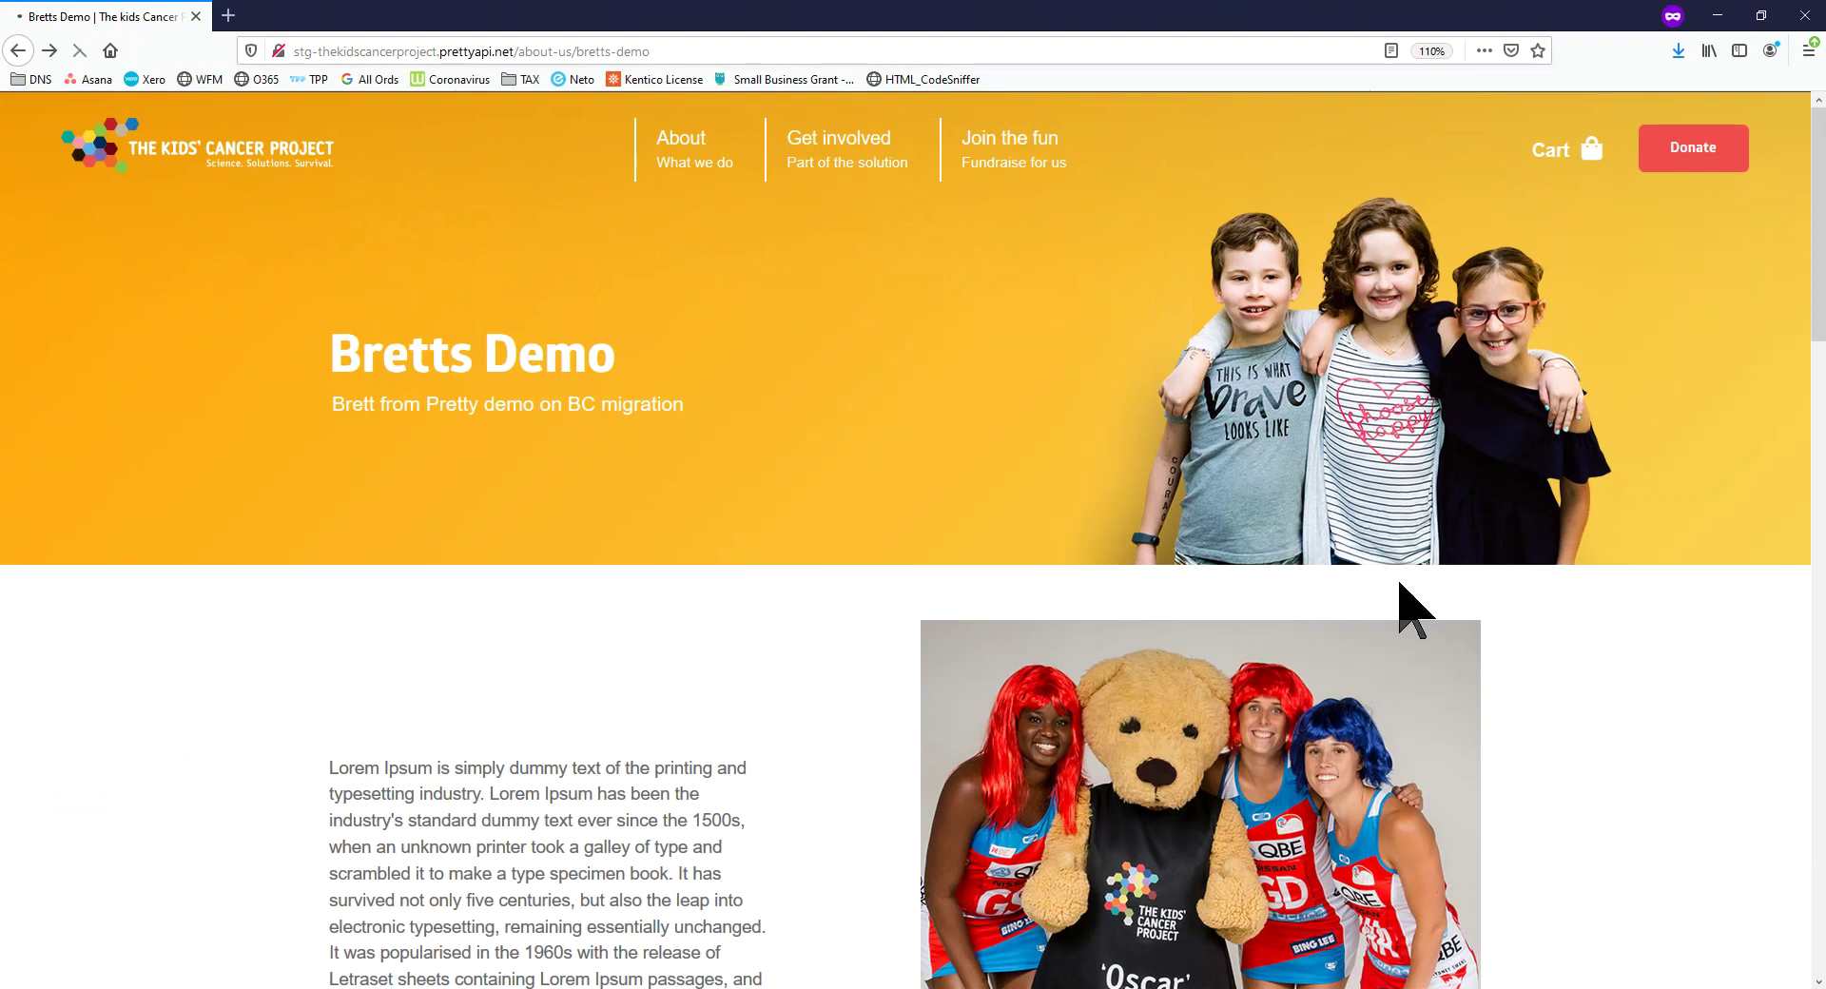
Scroll the live Bretts Demo page to review the Get in Touch form, then return to Kentico
{"action": "scroll", "coordinate": [1265, 685], "scroll_direction": "down", "scroll_amount": 6}
{"action": "scroll", "coordinate": [1249, 663], "scroll_direction": "down", "scroll_amount": 12}
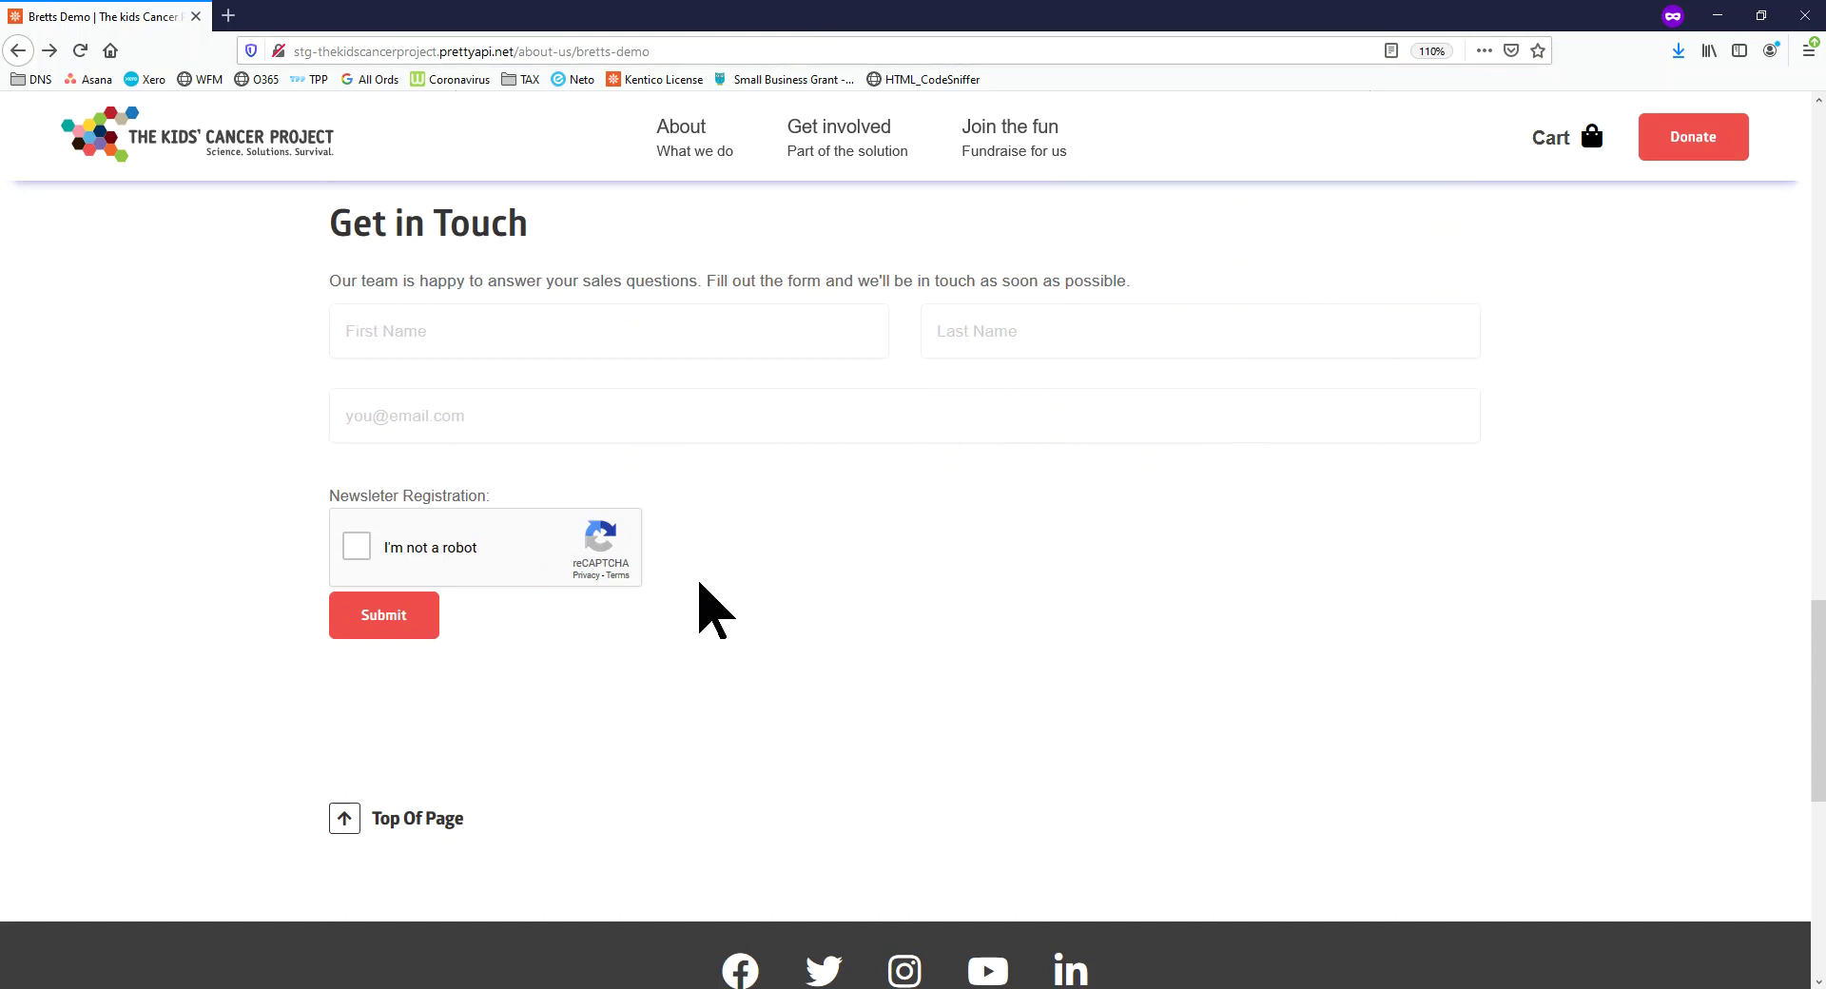
{"action": "scroll", "coordinate": [747, 685], "scroll_direction": "down", "scroll_amount": 7}
{"action": "scroll", "coordinate": [747, 694], "scroll_direction": "up", "scroll_amount": 15}
{"action": "scroll", "coordinate": [750, 694], "scroll_direction": "down", "scroll_amount": 6}
{"action": "scroll", "coordinate": [747, 664], "scroll_direction": "up", "scroll_amount": 8}
{"action": "scroll", "coordinate": [750, 665], "scroll_direction": "down", "scroll_amount": 4}
{"action": "scroll", "coordinate": [749, 666], "scroll_direction": "up", "scroll_amount": 3}
{"action": "left_click_drag", "start_coordinate": [1057, 8], "coordinate": [0, 7]}
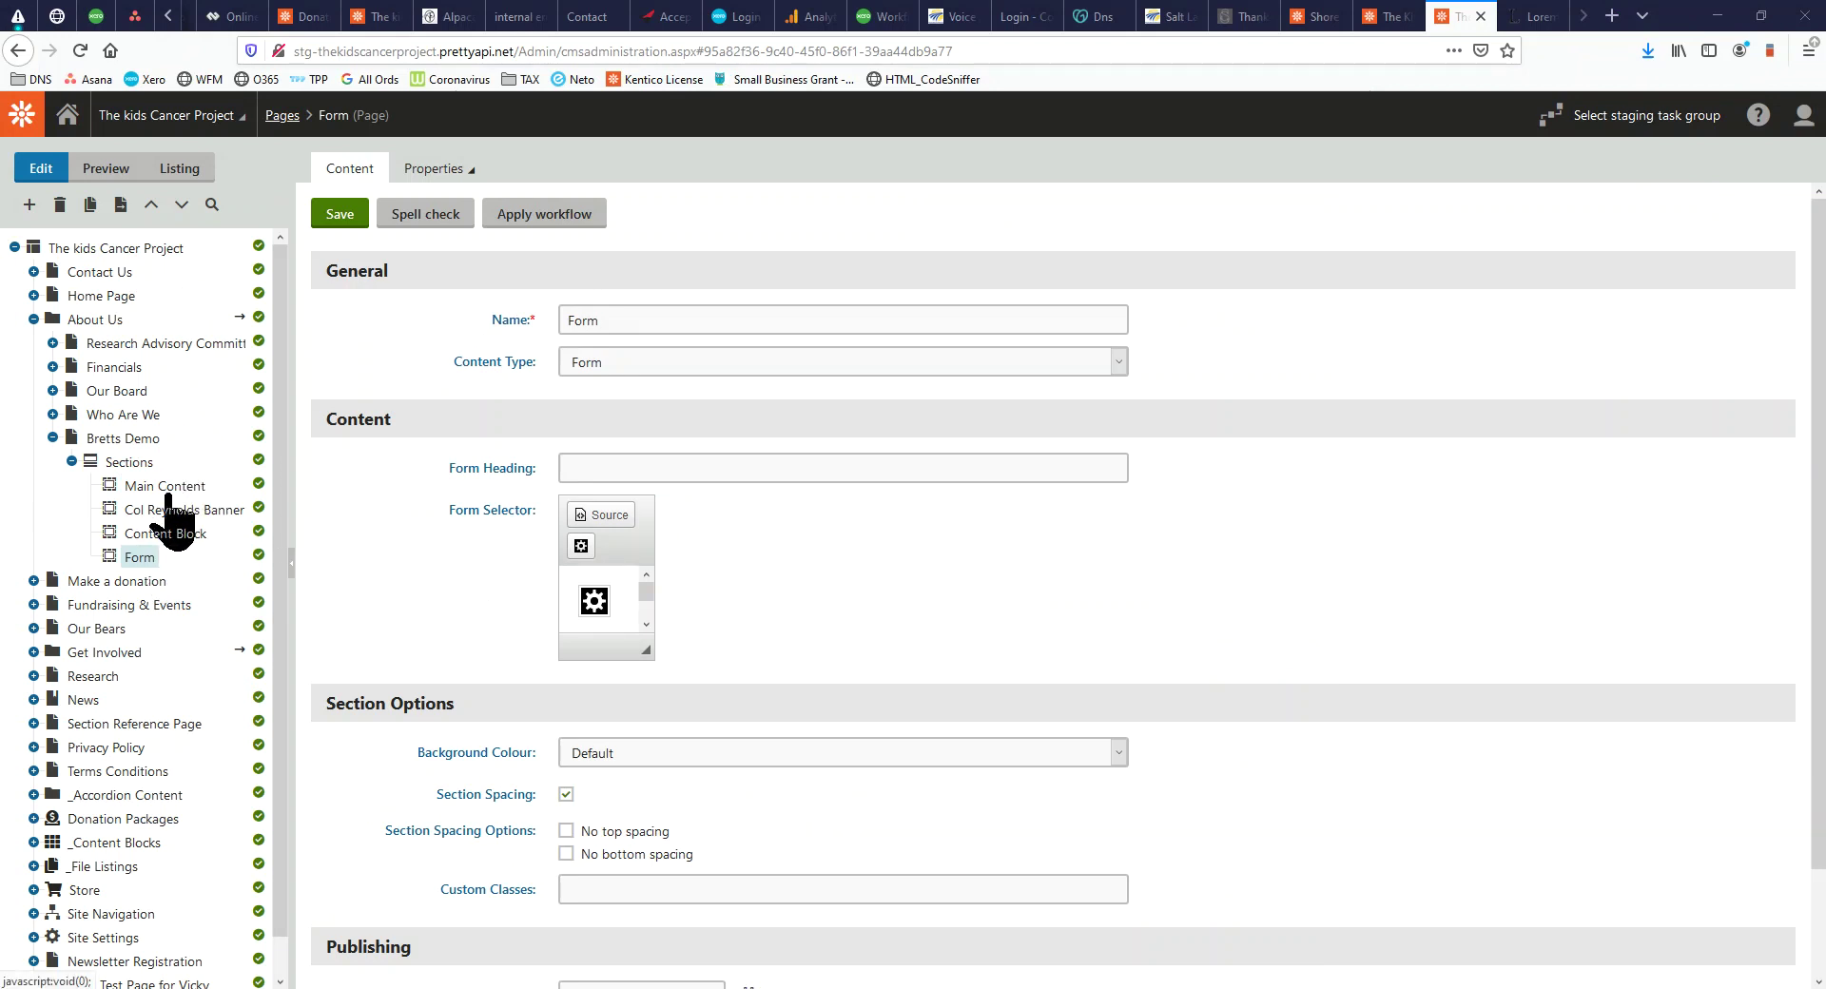
Start a new Section page under Sections named 'Insta Feed'
{"action": "left_click", "coordinate": [129, 465]}
{"action": "right_click", "coordinate": [133, 469]}
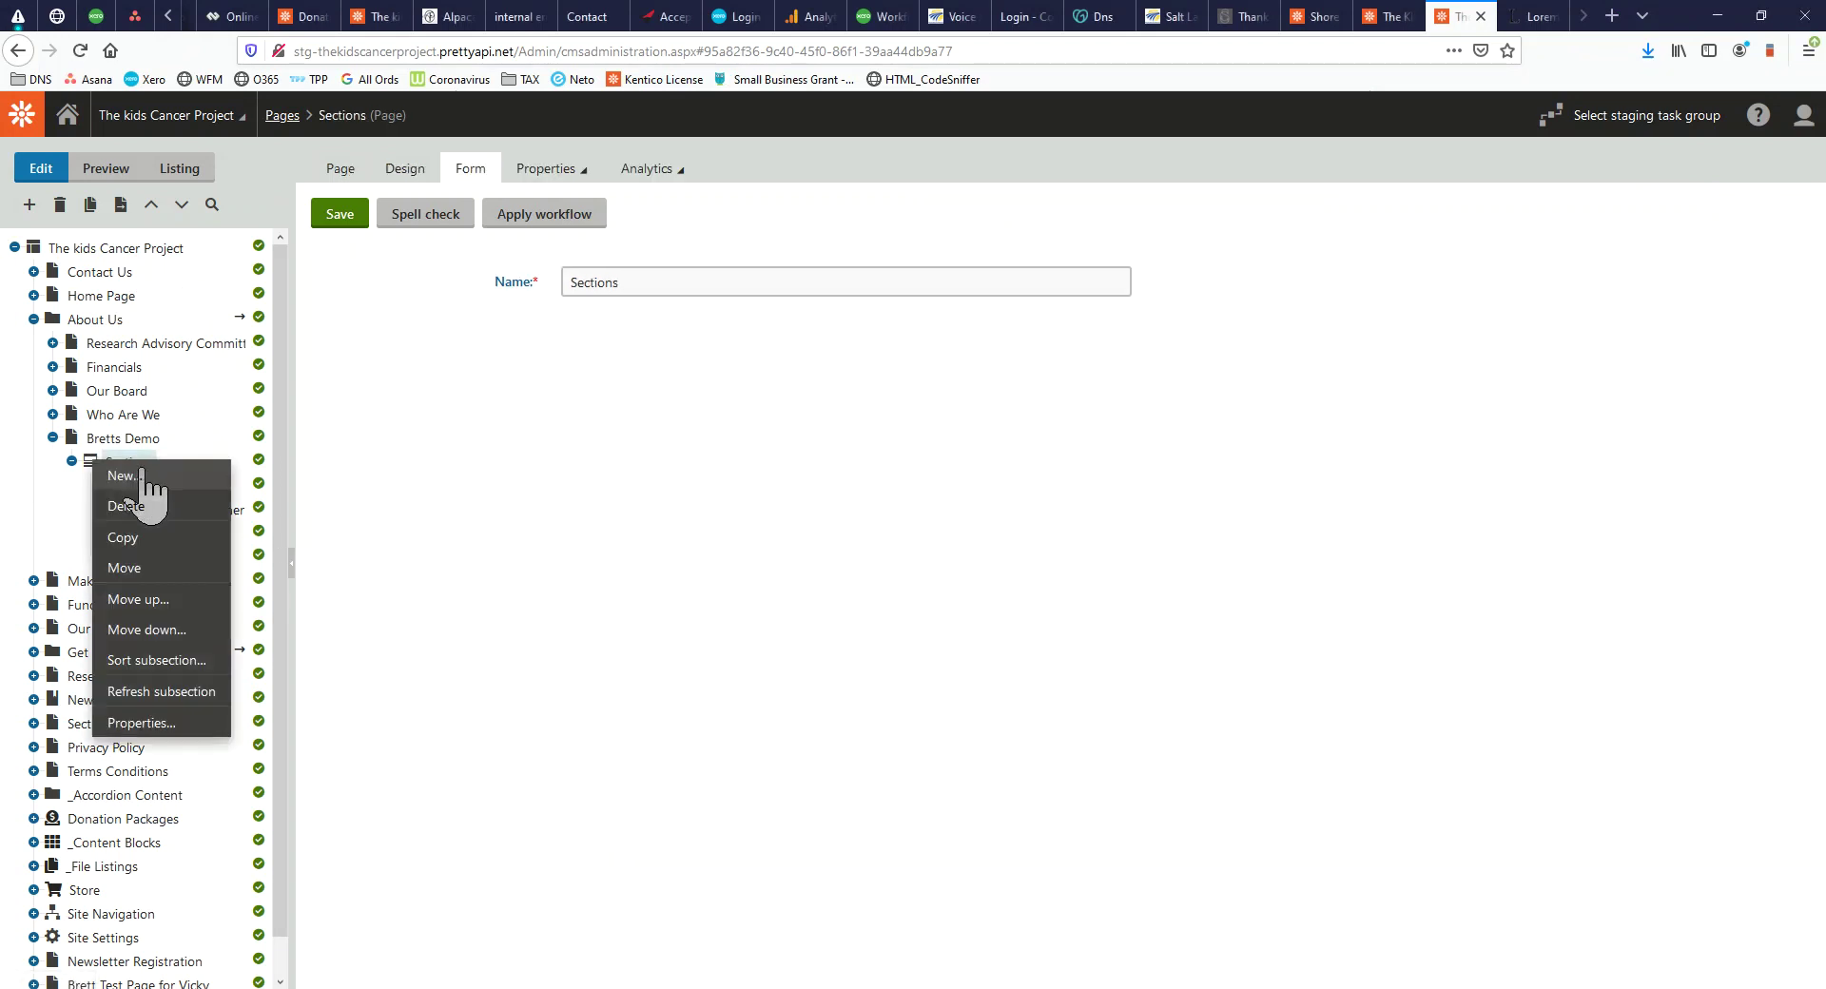
{"action": "left_click", "coordinate": [132, 475]}
{"action": "left_click", "coordinate": [361, 226]}
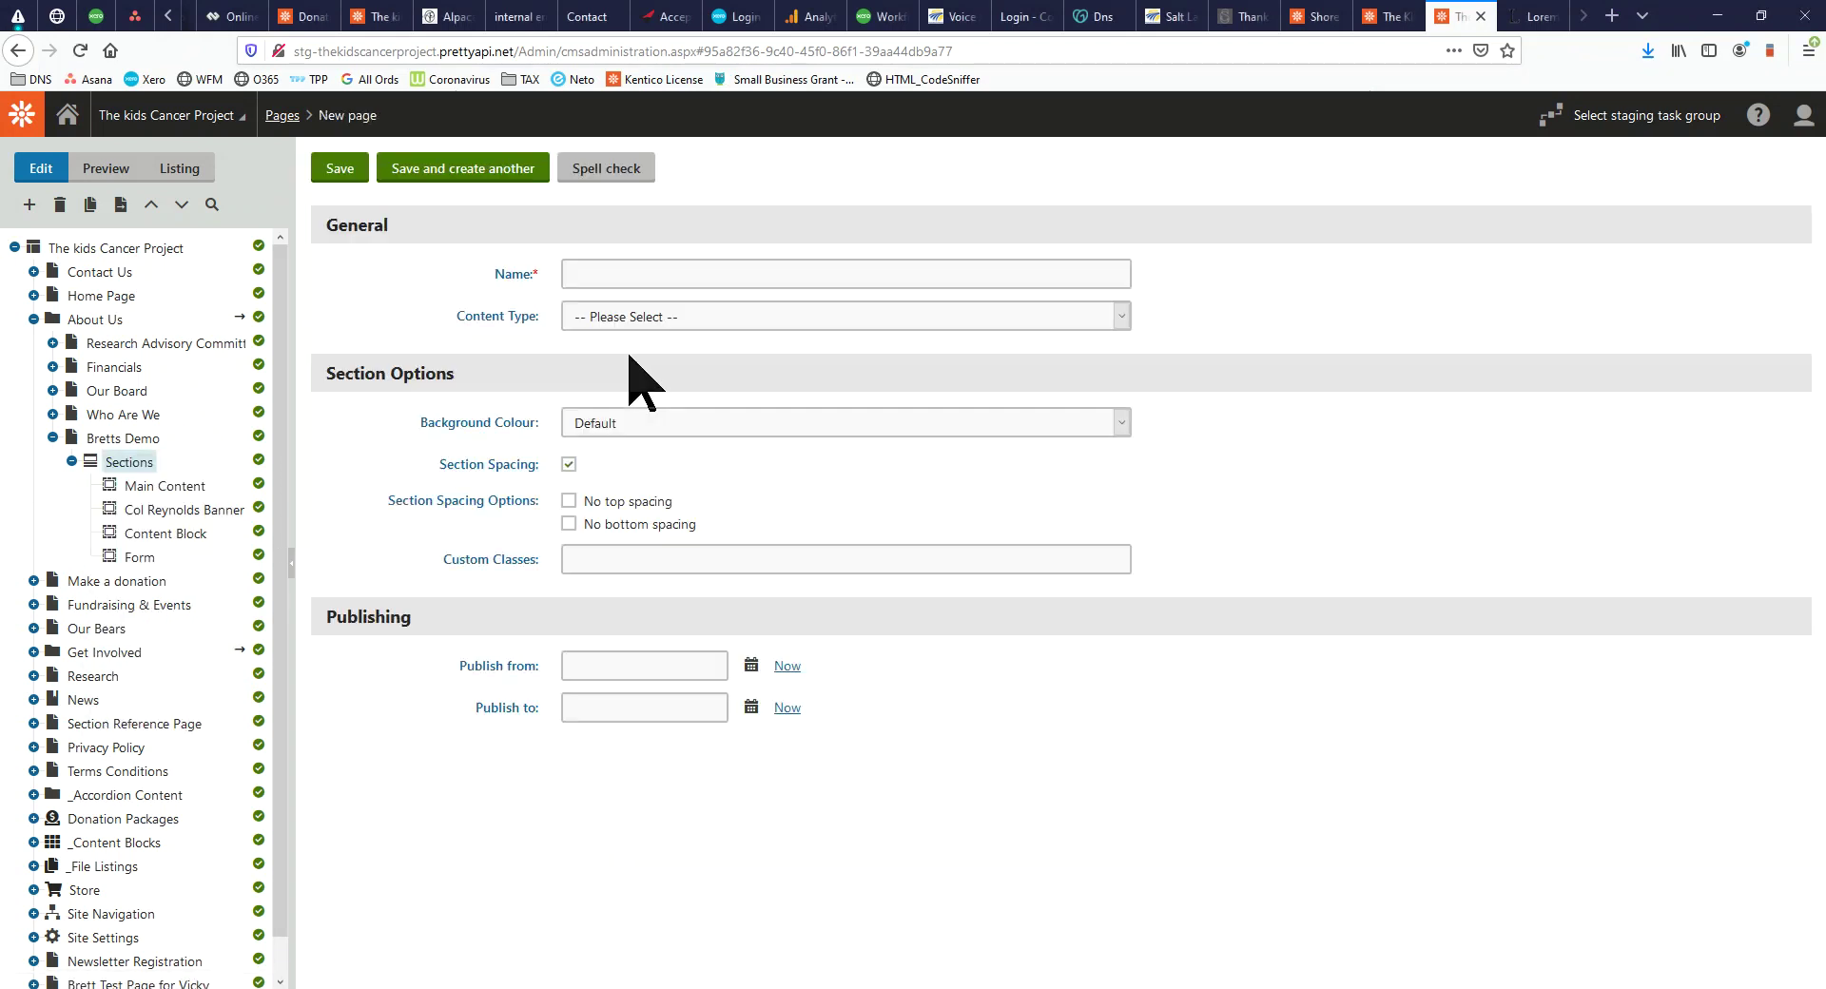
{"action": "left_click", "coordinate": [658, 275]}
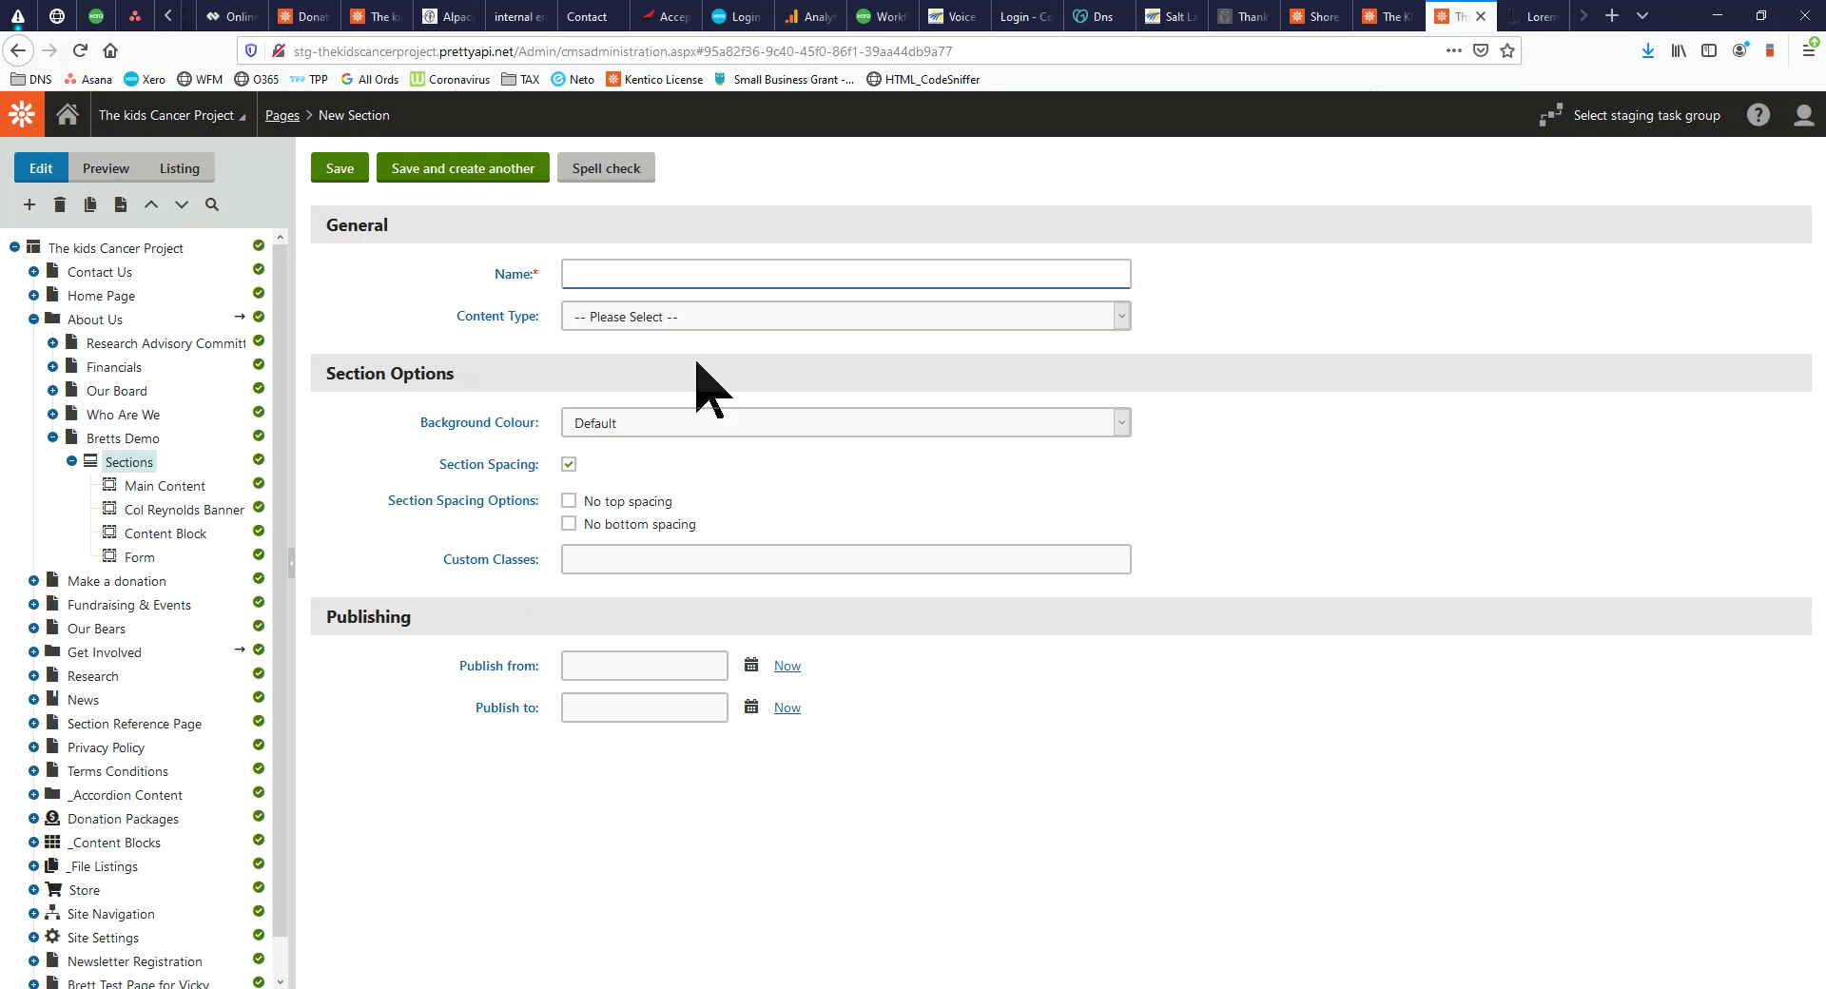
{"action": "type", "text": "I"}
{"action": "key", "text": "Down"}
{"action": "key", "text": "Return"}
Give it the Instagram Feed content type and save it
{"action": "left_click", "coordinate": [698, 329]}
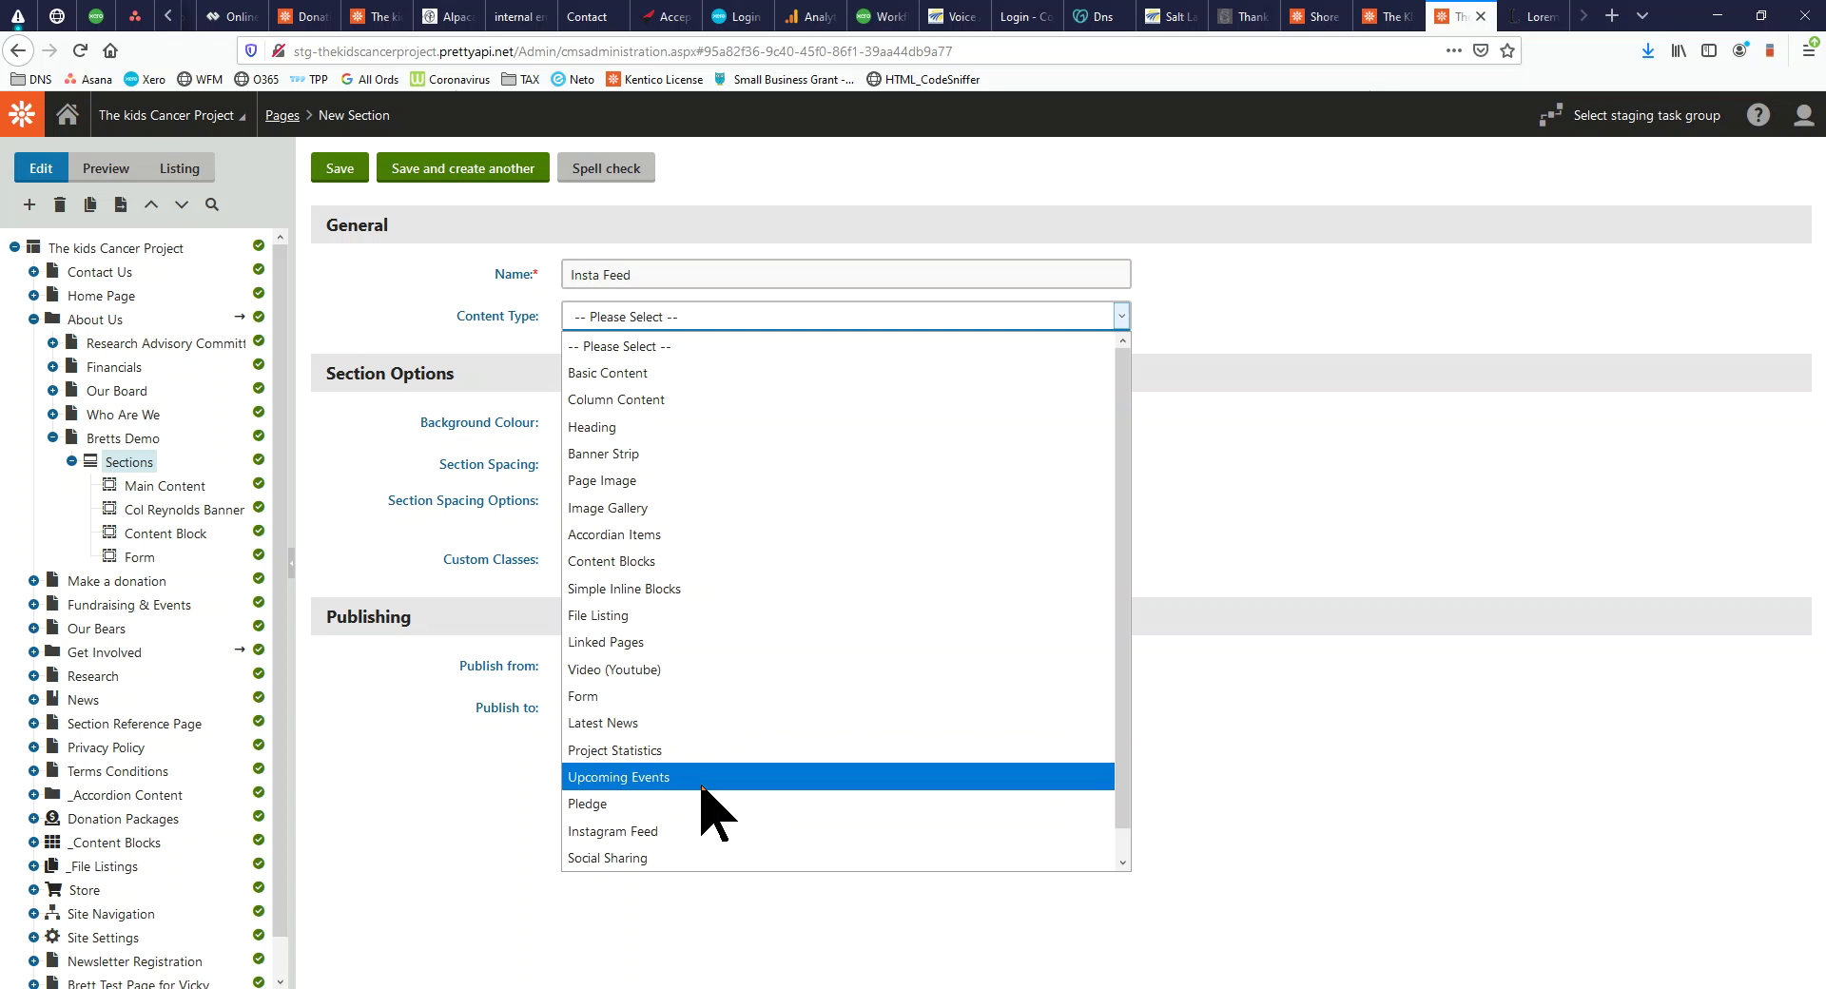
{"action": "left_click", "coordinate": [665, 832]}
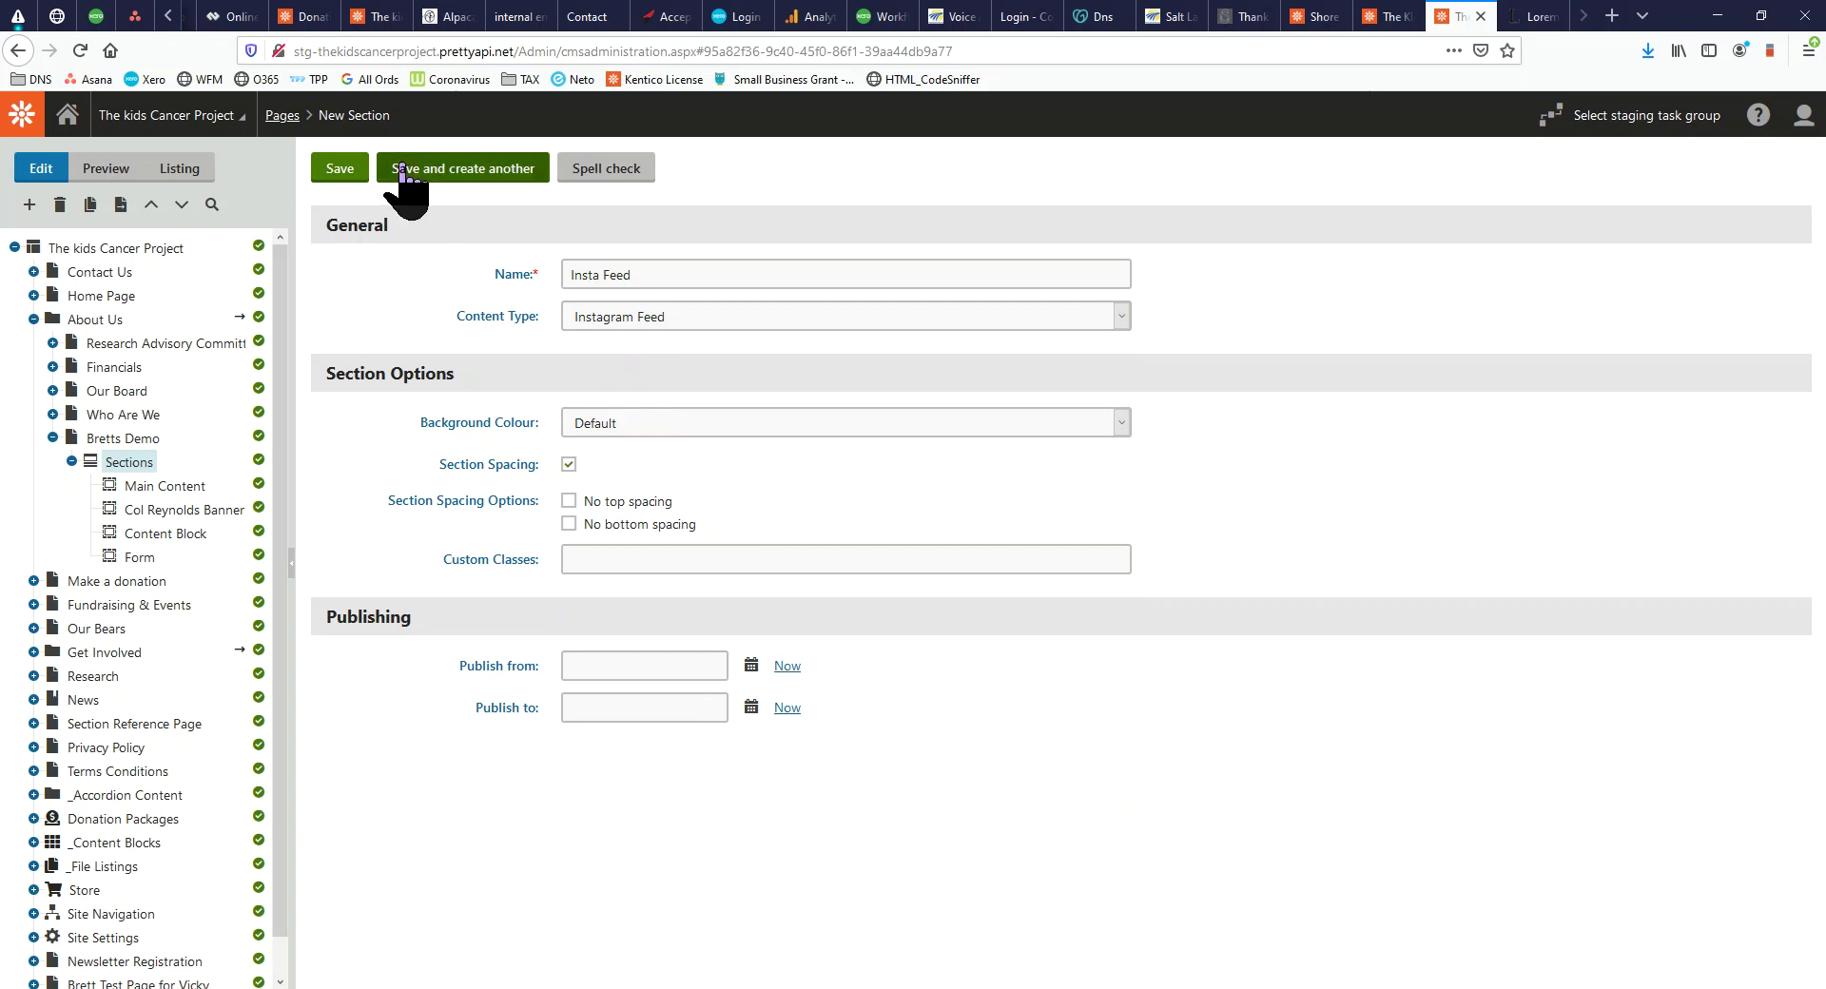
{"action": "left_click", "coordinate": [353, 167]}
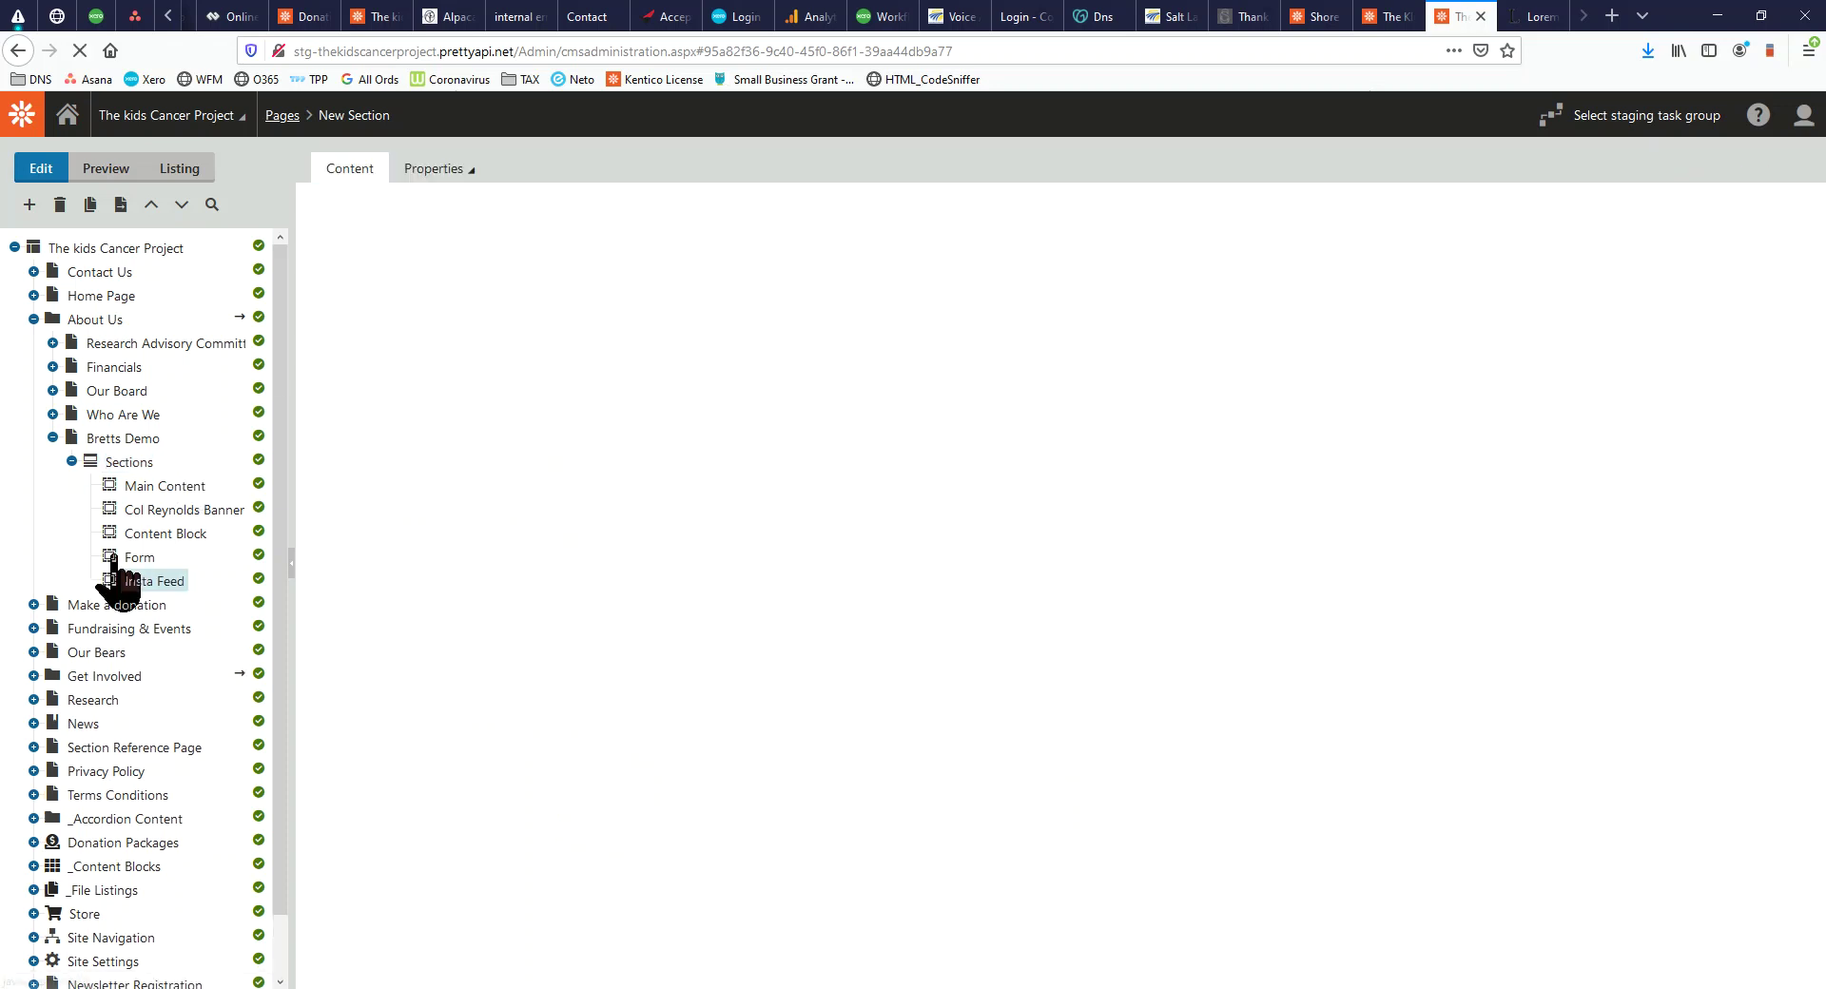
{"action": "left_click_drag", "start_coordinate": [0, 190], "coordinate": [856, 2]}
Reload the live Bretts Demo page to check the Follow & Share Instagram feed
{"action": "left_click", "coordinate": [80, 51]}
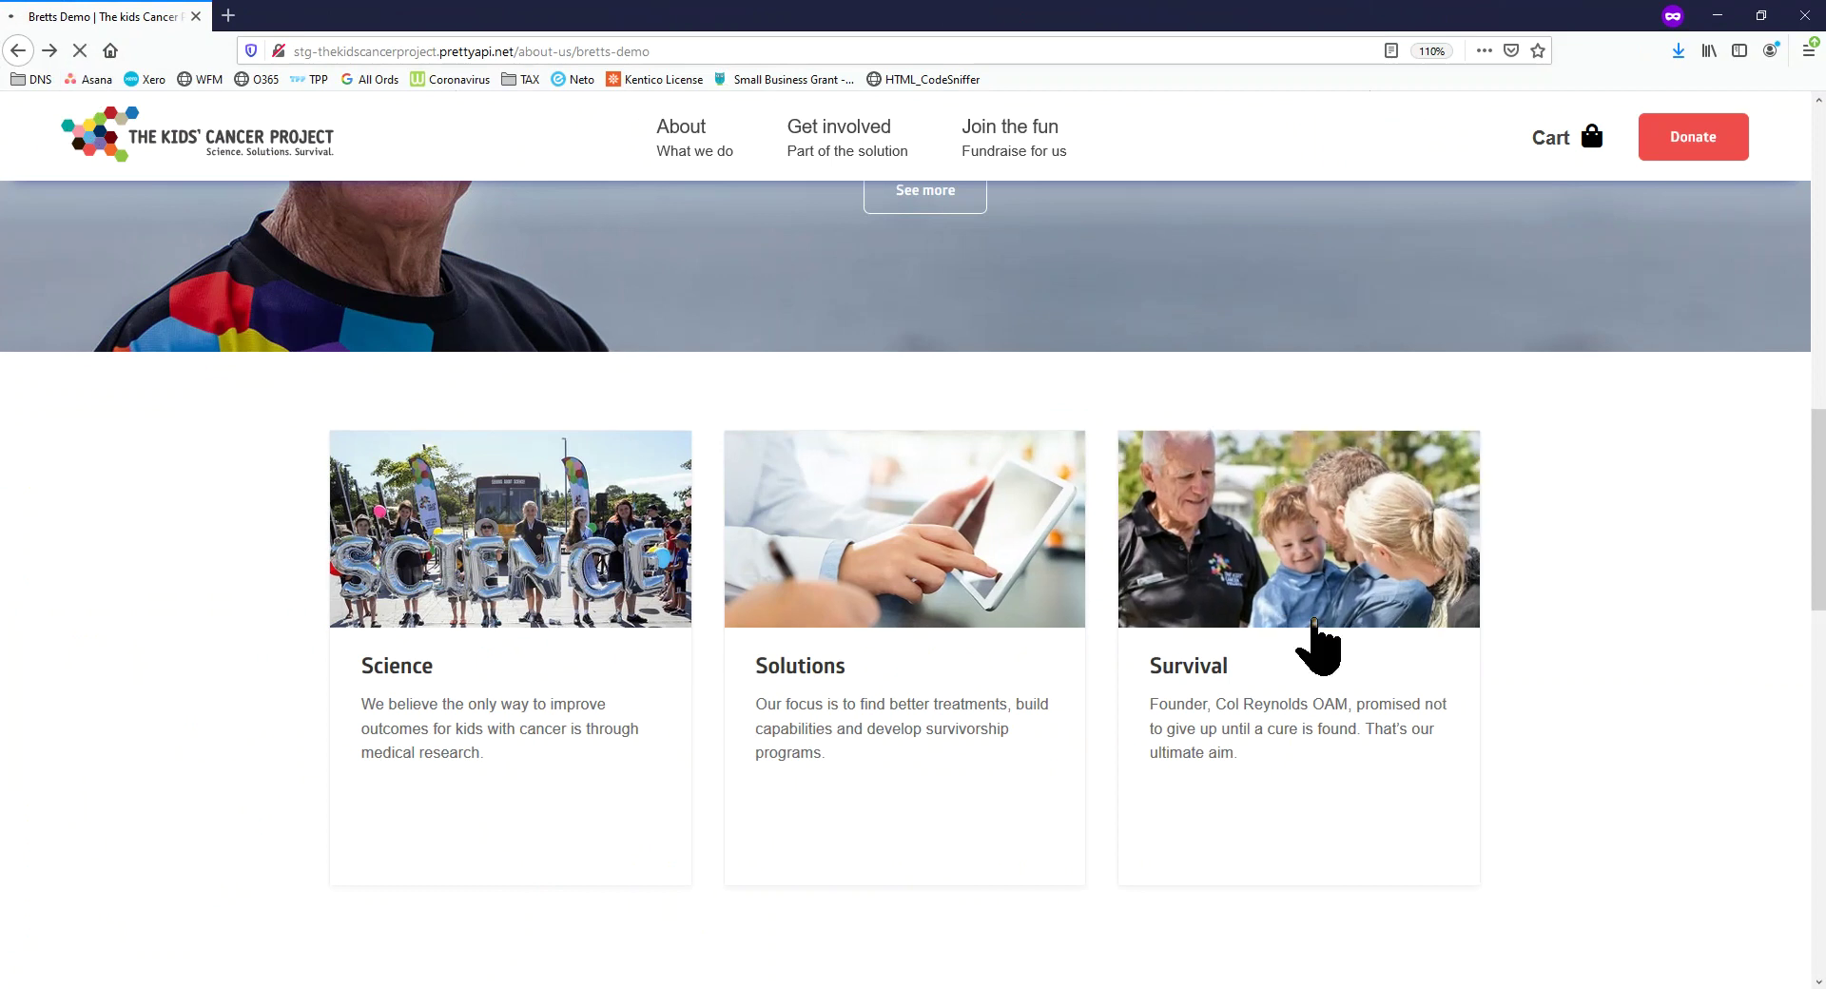
{"action": "scroll", "coordinate": [1101, 648], "scroll_direction": "down", "scroll_amount": 6}
{"action": "scroll", "coordinate": [1102, 648], "scroll_direction": "up", "scroll_amount": 7}
{"action": "scroll", "coordinate": [763, 573], "scroll_direction": "up", "scroll_amount": 1}
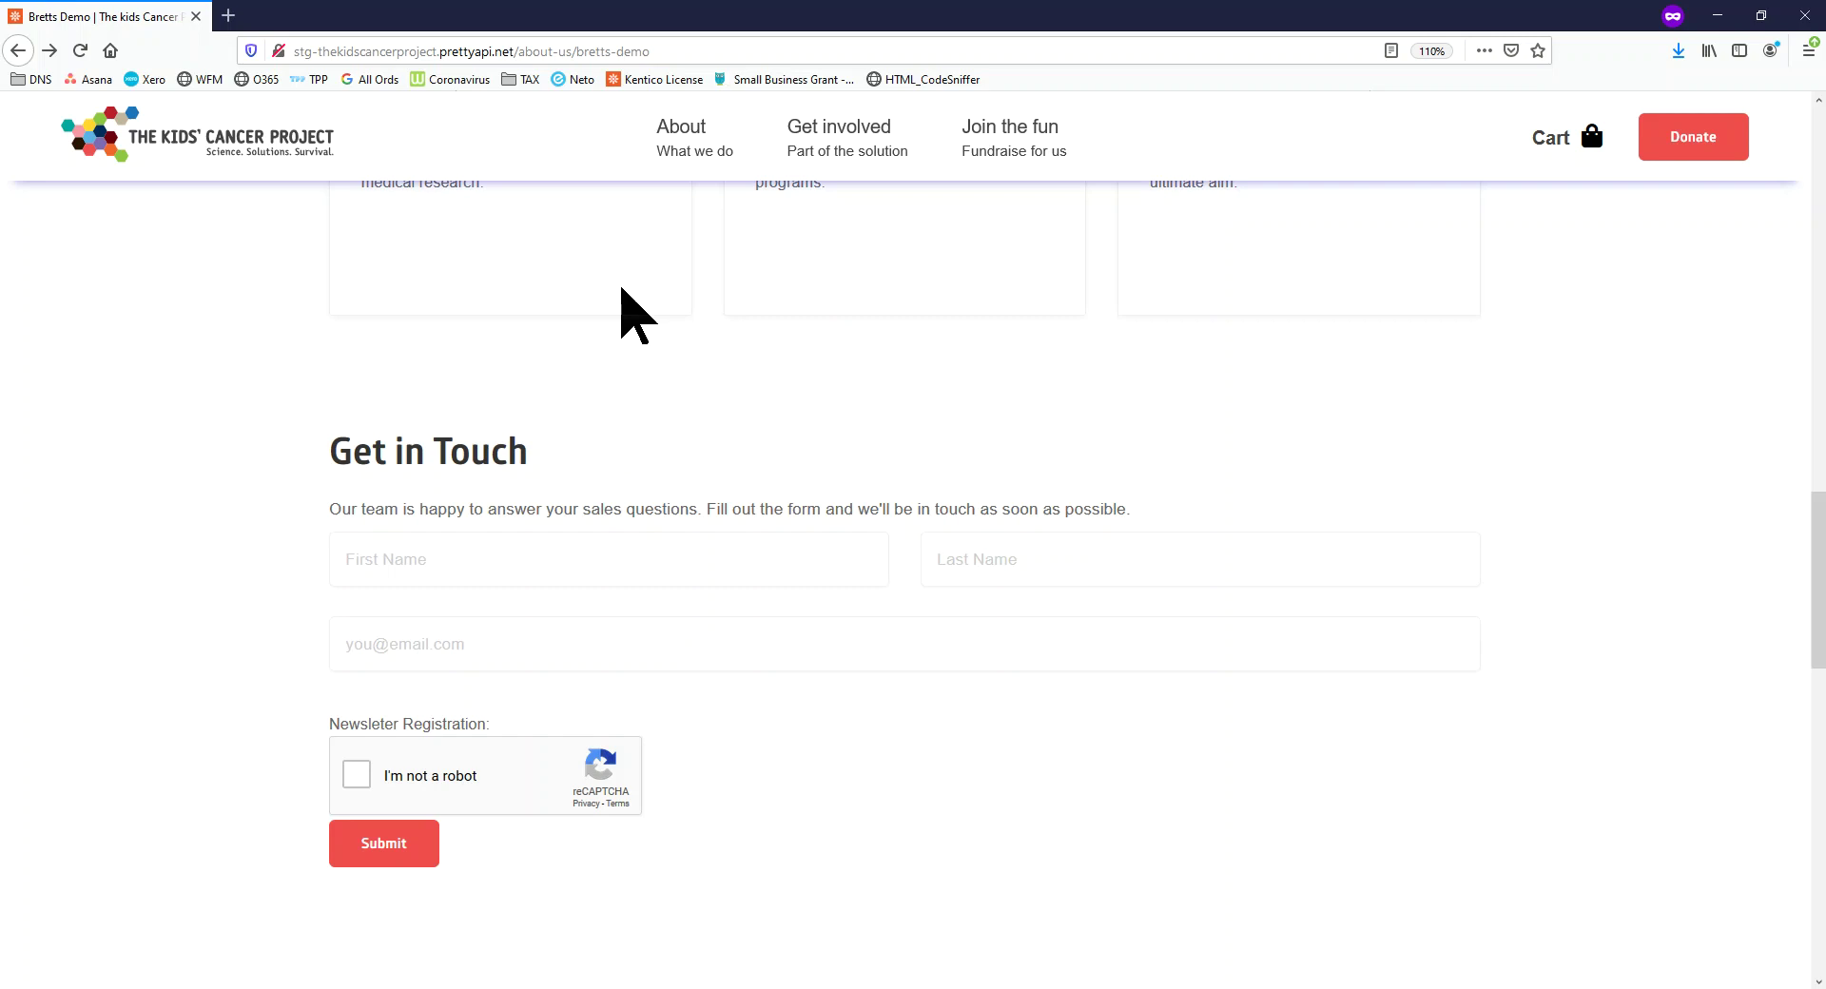
{"action": "left_click_drag", "start_coordinate": [816, 2], "coordinate": [0, 16]}
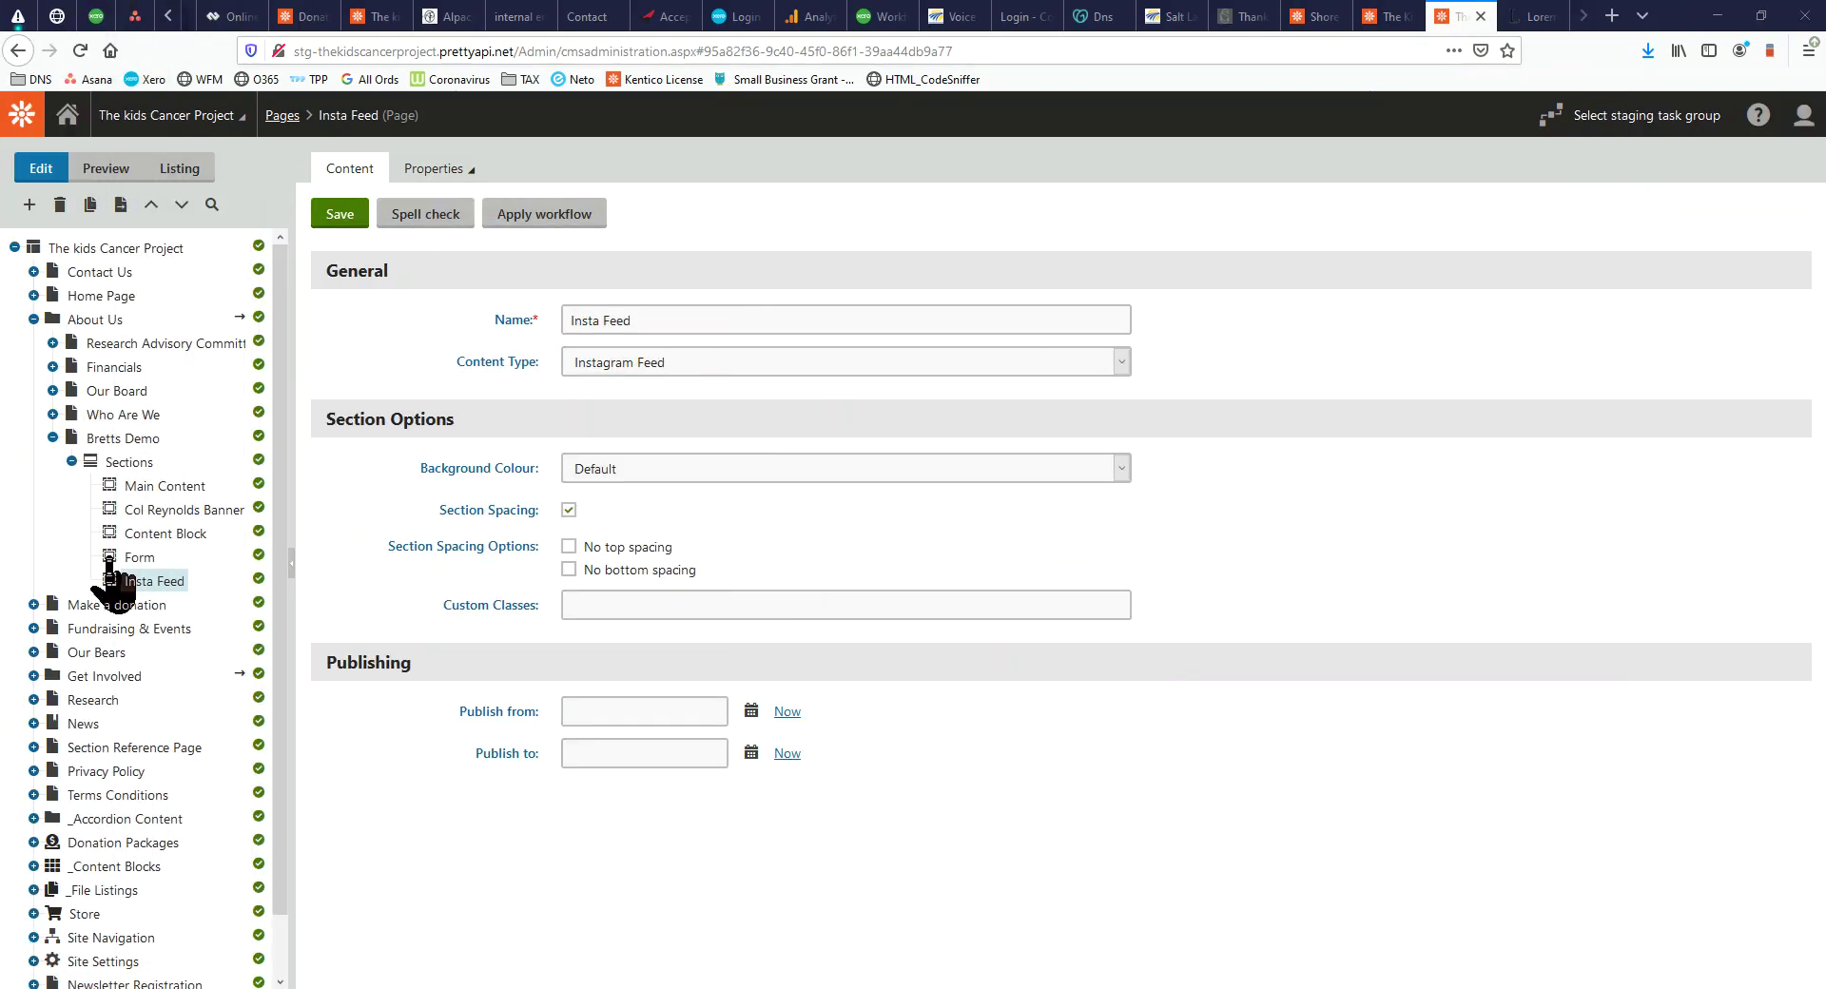
Move Insta Feed above Form in the content tree and recheck the live page
{"action": "left_click_drag", "start_coordinate": [145, 580], "coordinate": [152, 563]}
{"action": "left_click_drag", "start_coordinate": [0, 172], "coordinate": [1054, 0]}
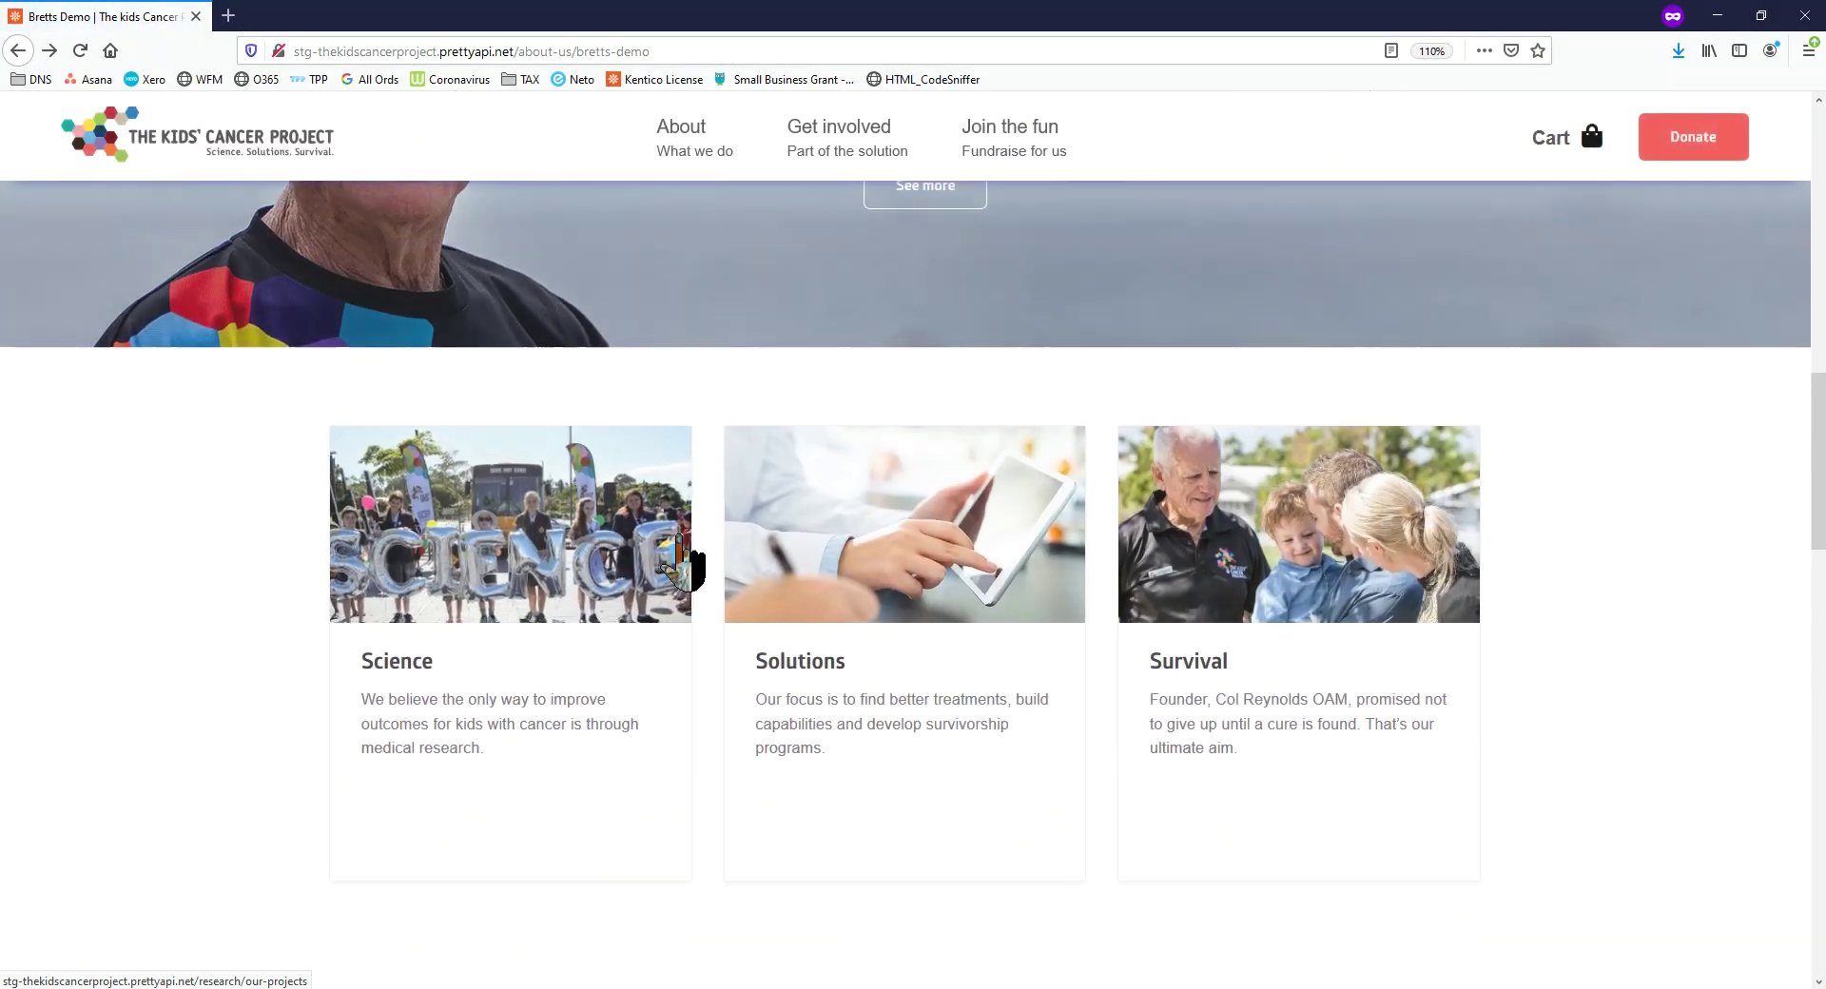
{"action": "scroll", "coordinate": [683, 571], "scroll_direction": "down", "scroll_amount": 15}
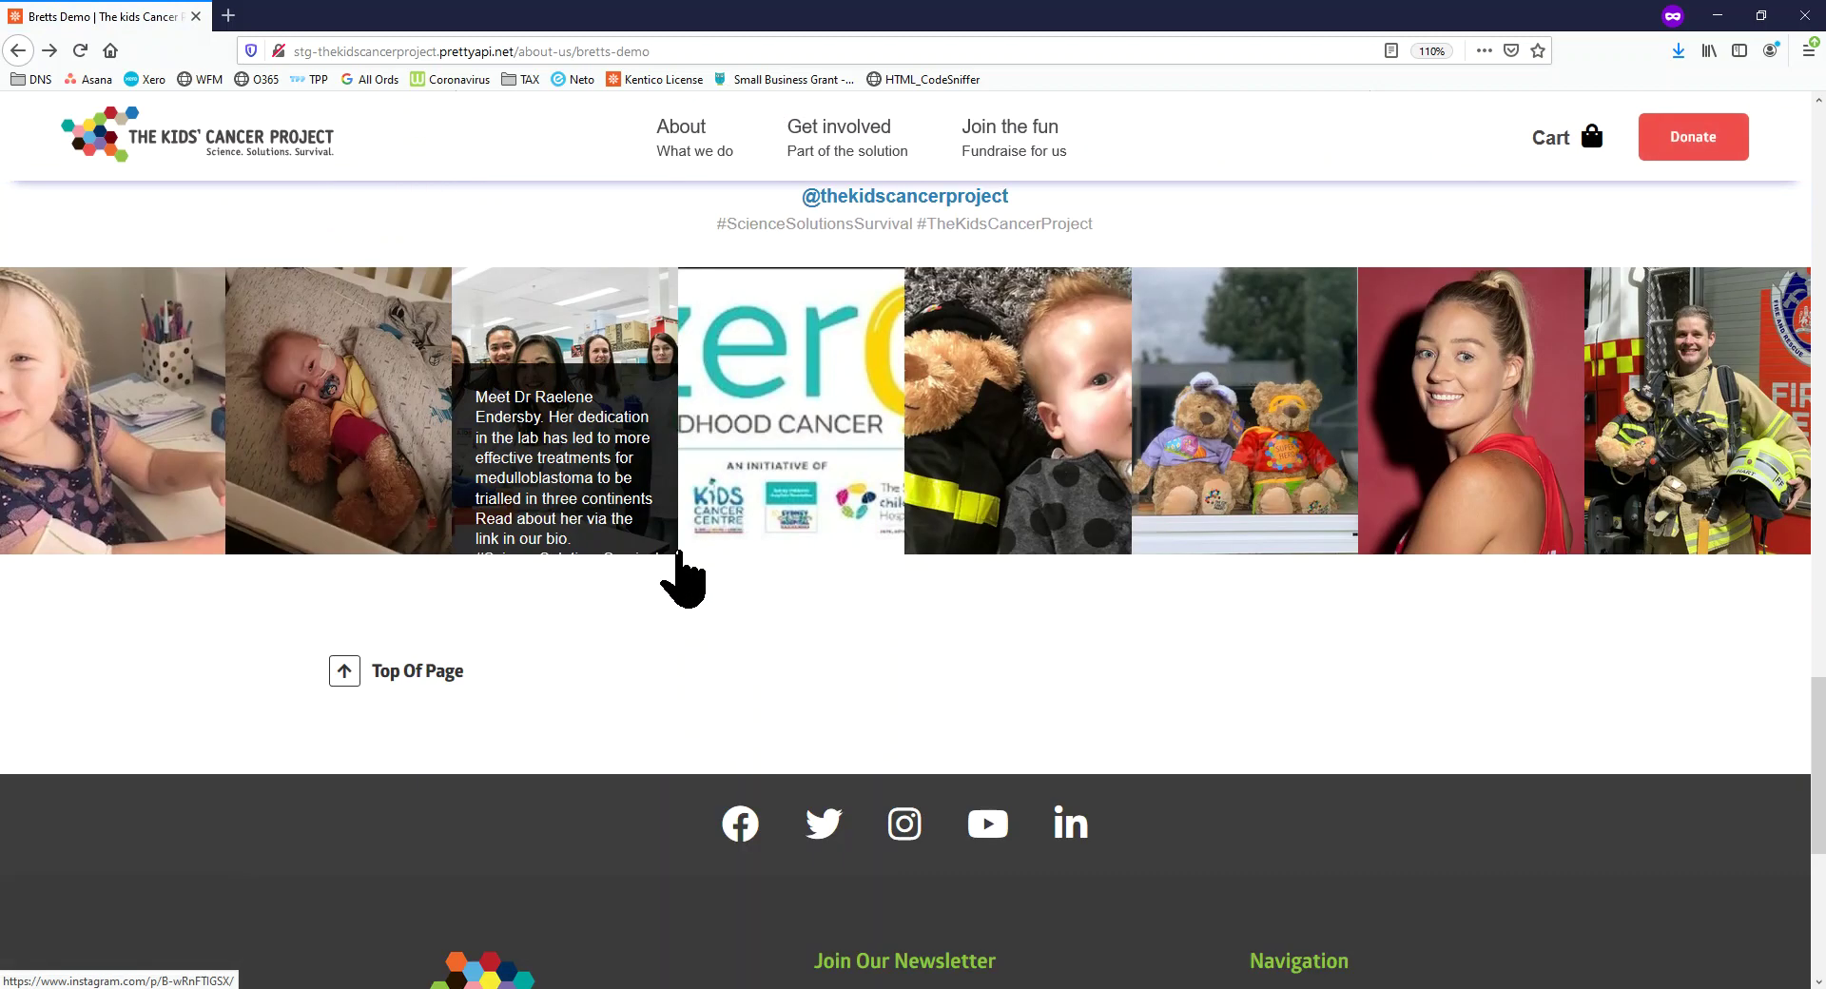
{"action": "scroll", "coordinate": [683, 571], "scroll_direction": "up", "scroll_amount": 5}
{"action": "left_click", "coordinate": [78, 47]}
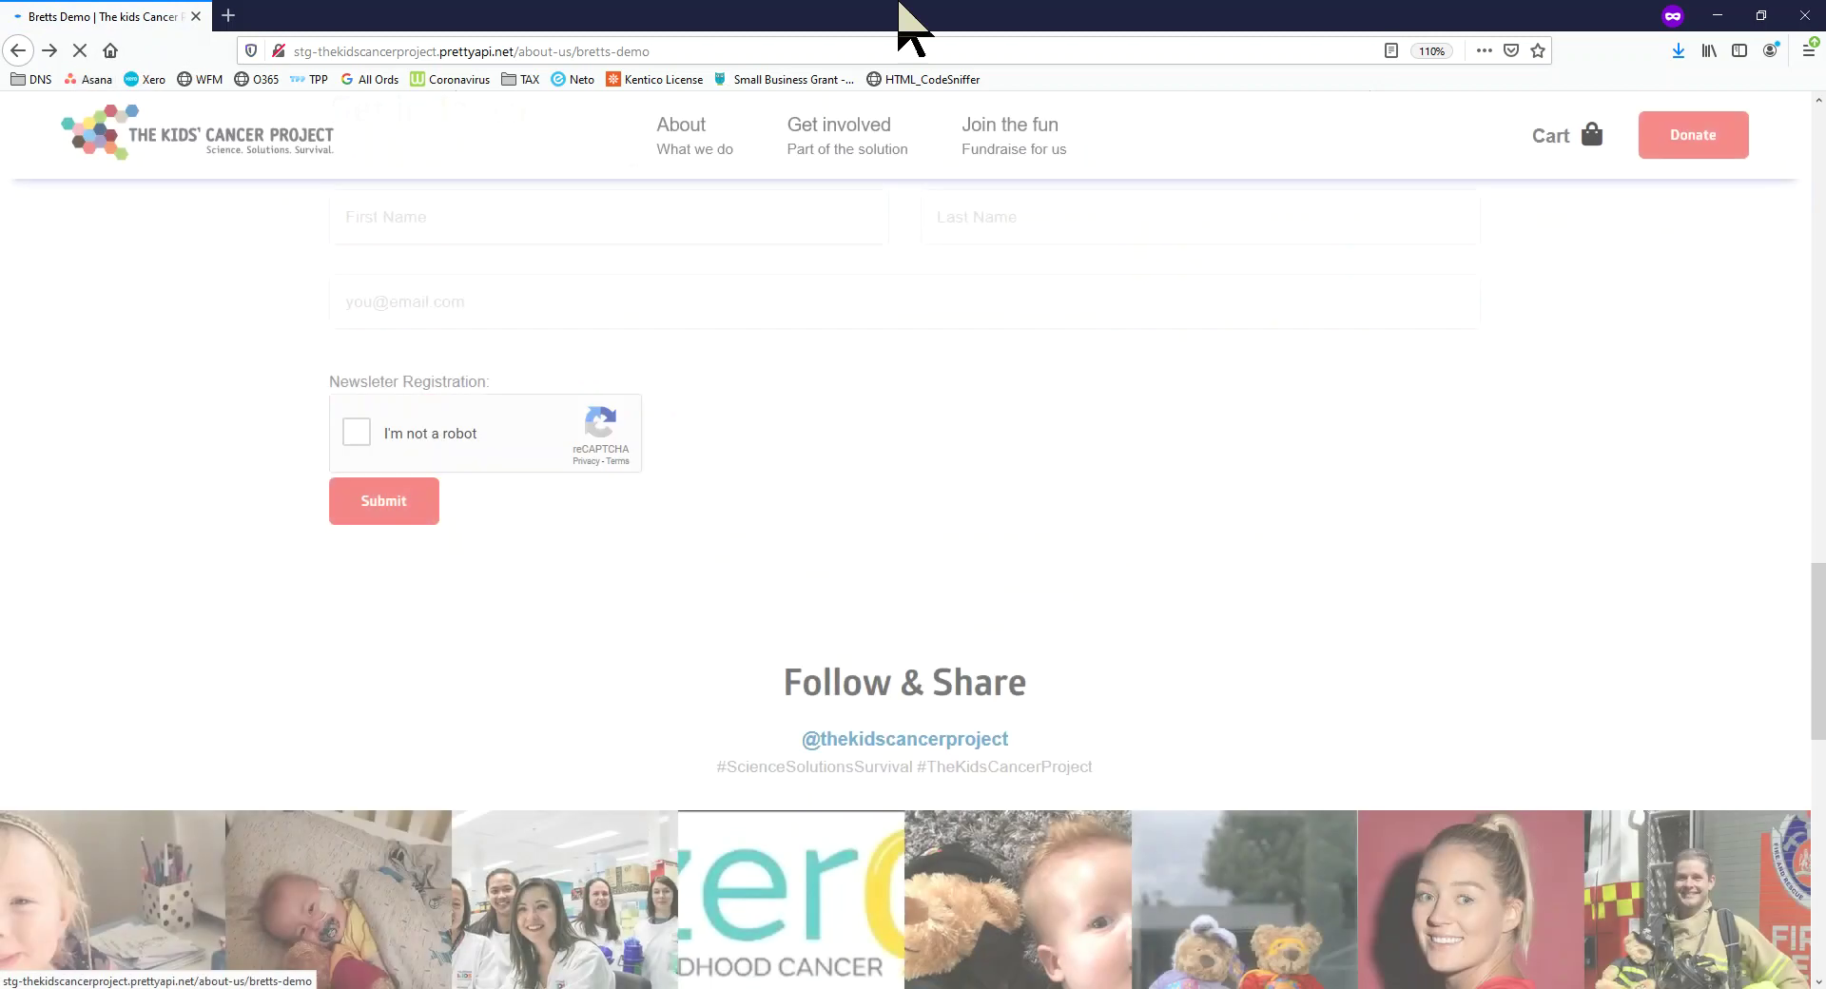
{"action": "scroll", "coordinate": [848, 482], "scroll_direction": "down", "scroll_amount": 5}
{"action": "scroll", "coordinate": [897, 143], "scroll_direction": "up", "scroll_amount": 6}
{"action": "left_click_drag", "start_coordinate": [957, 13], "coordinate": [958, 0]}
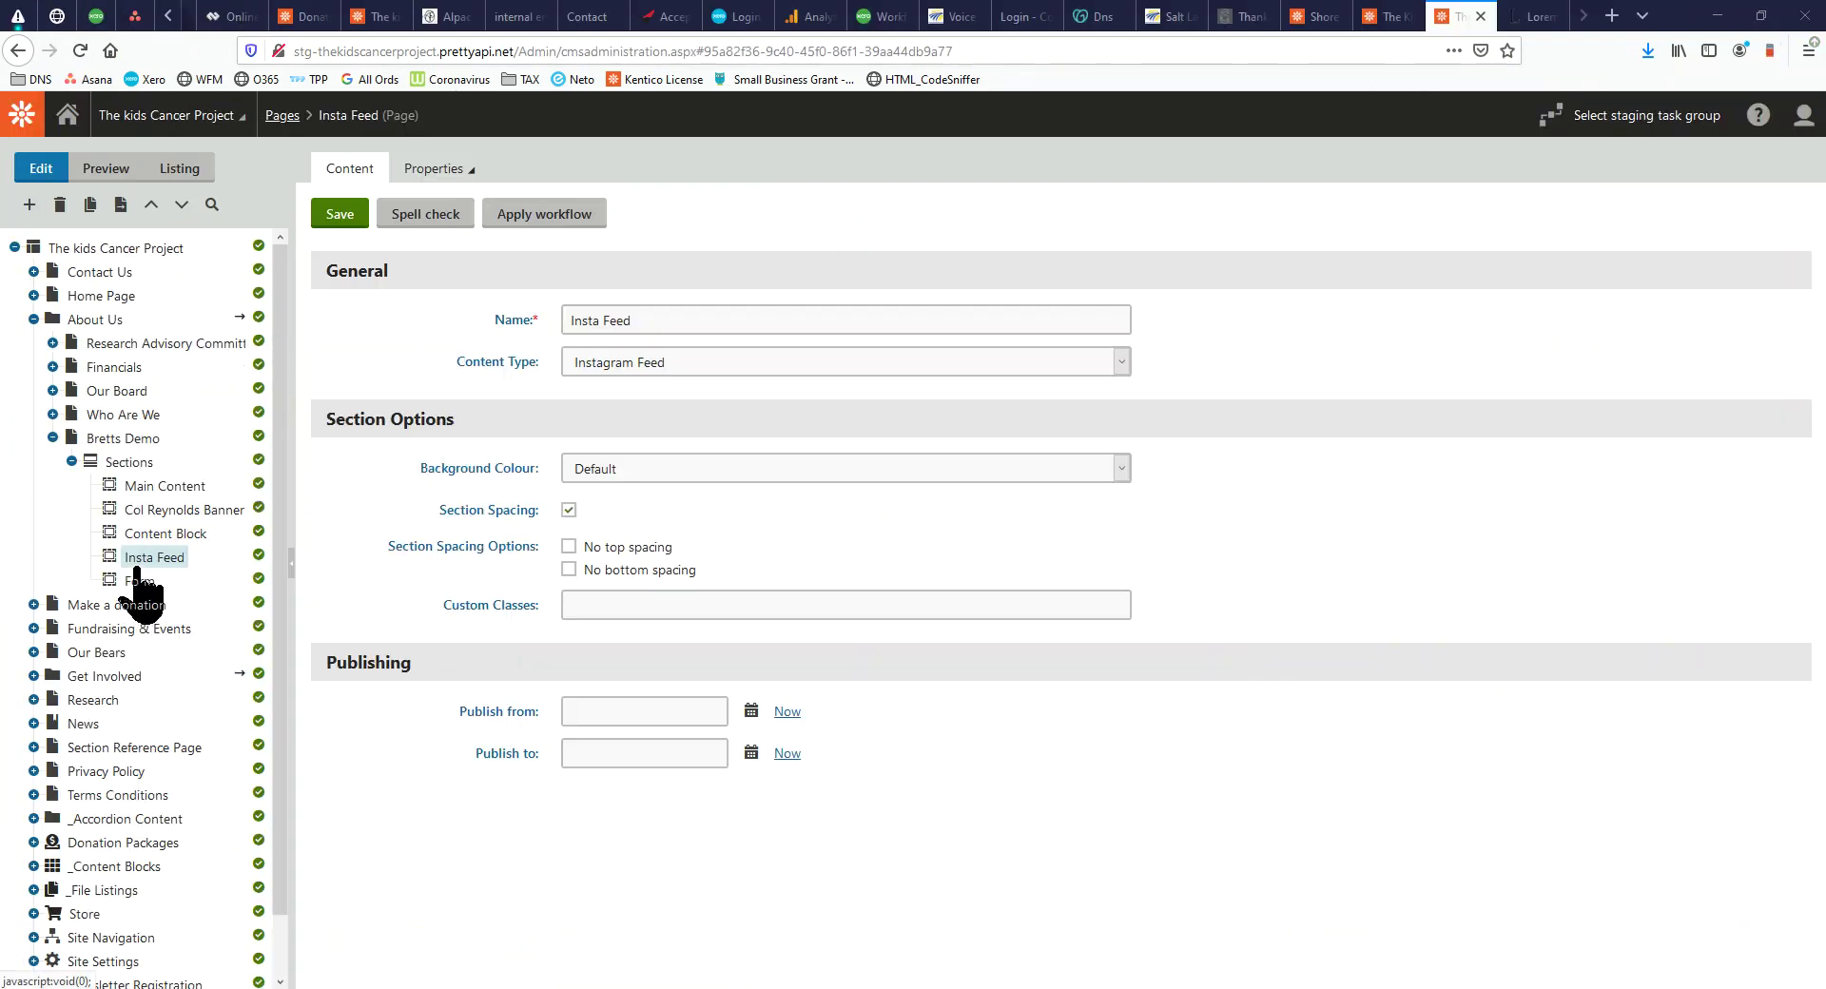
Save the new section order and start another Section page under Sections
{"action": "left_click", "coordinate": [342, 215]}
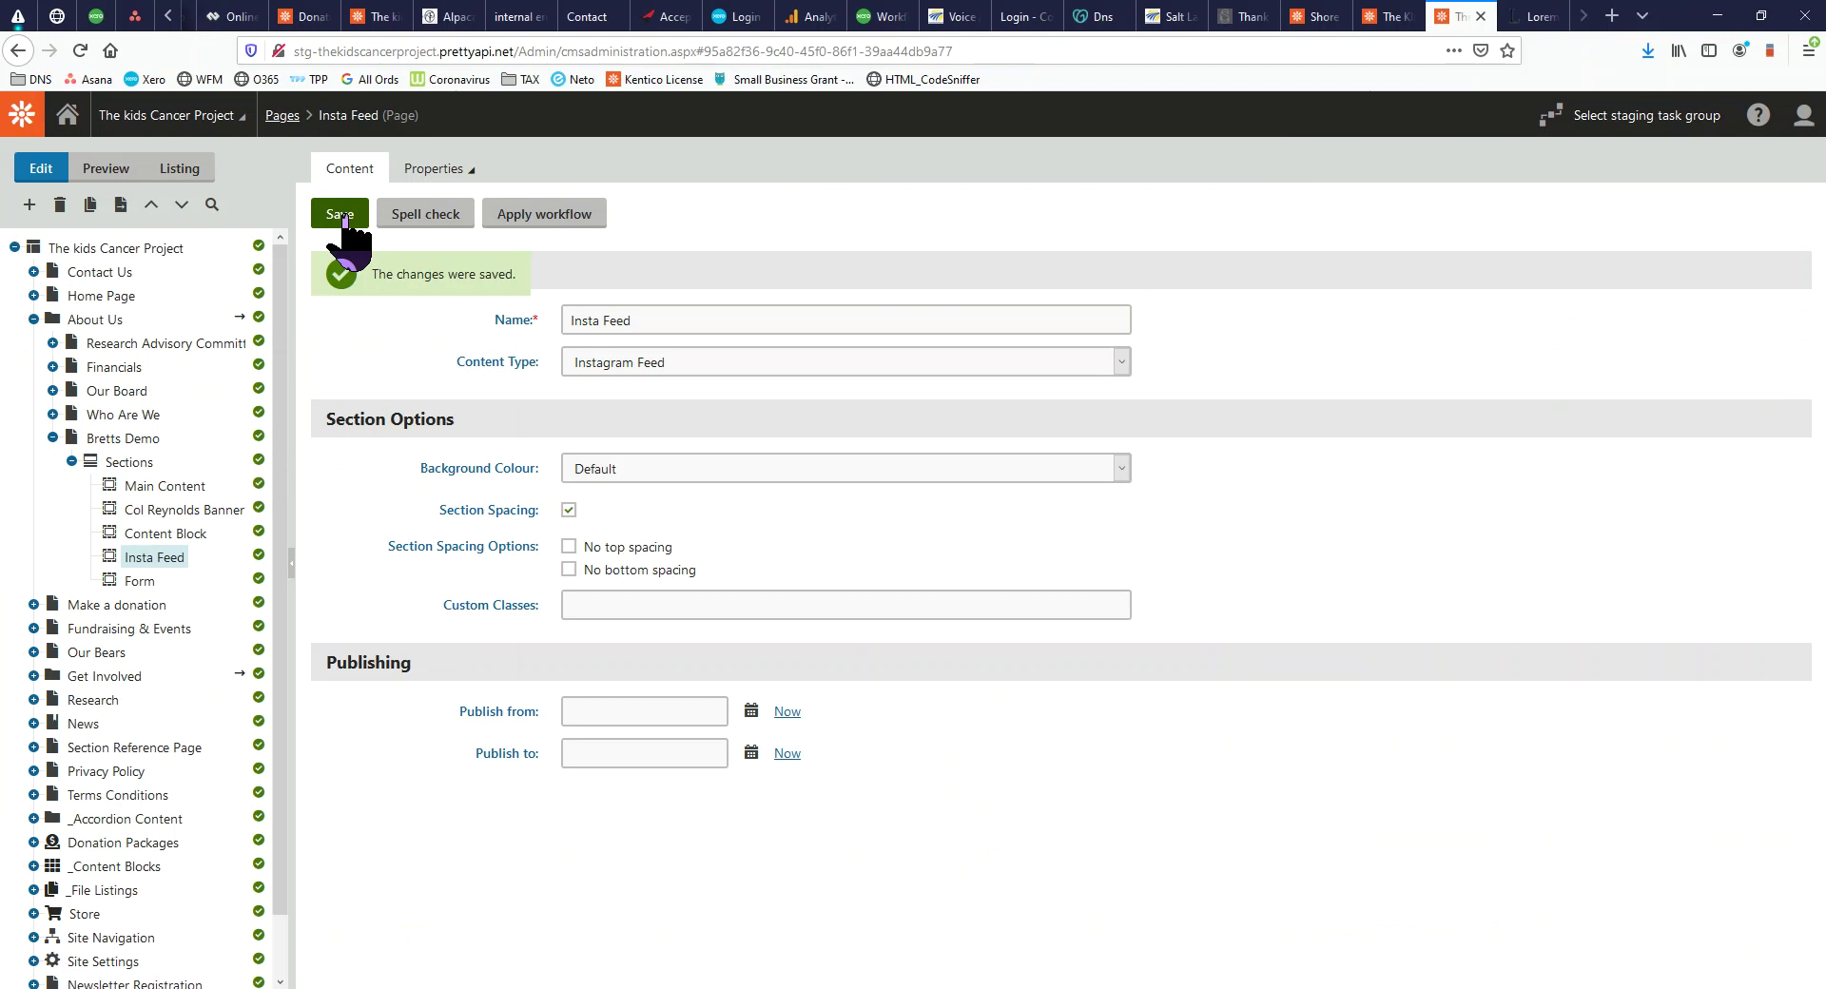
{"action": "left_click", "coordinate": [131, 464]}
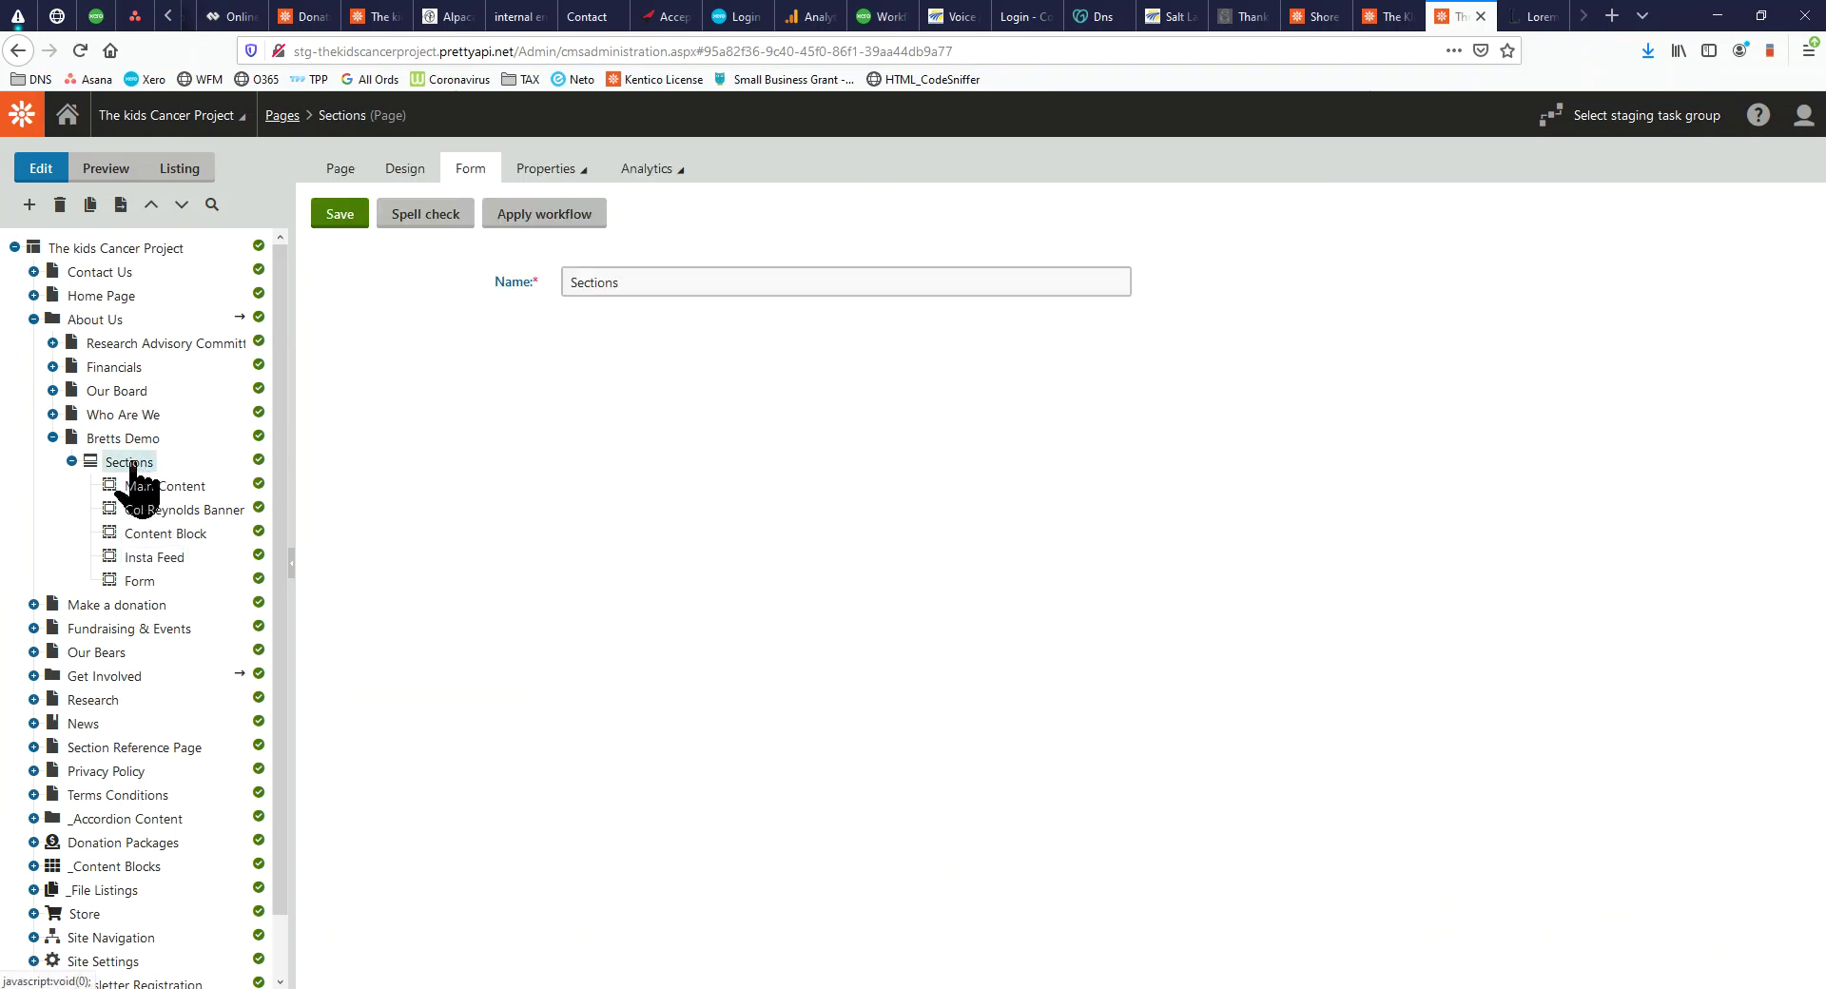
{"action": "right_click", "coordinate": [129, 464]}
{"action": "left_click", "coordinate": [178, 479]}
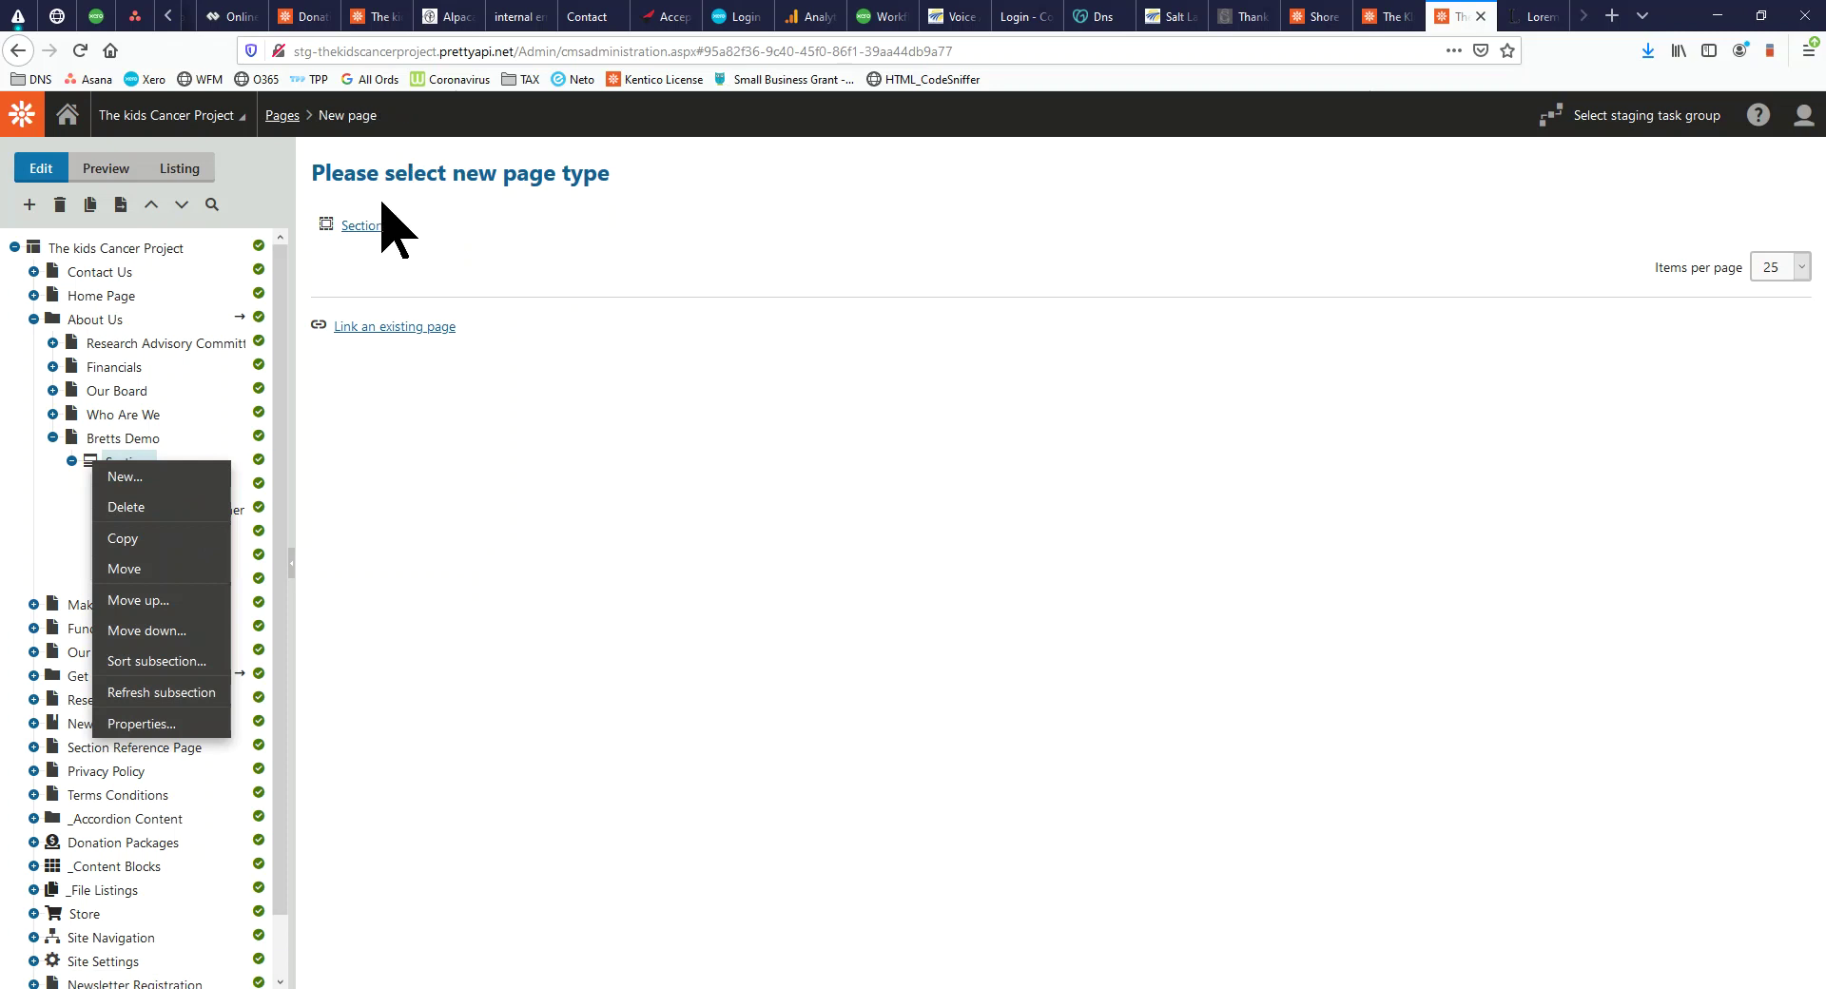
{"action": "left_click", "coordinate": [364, 228]}
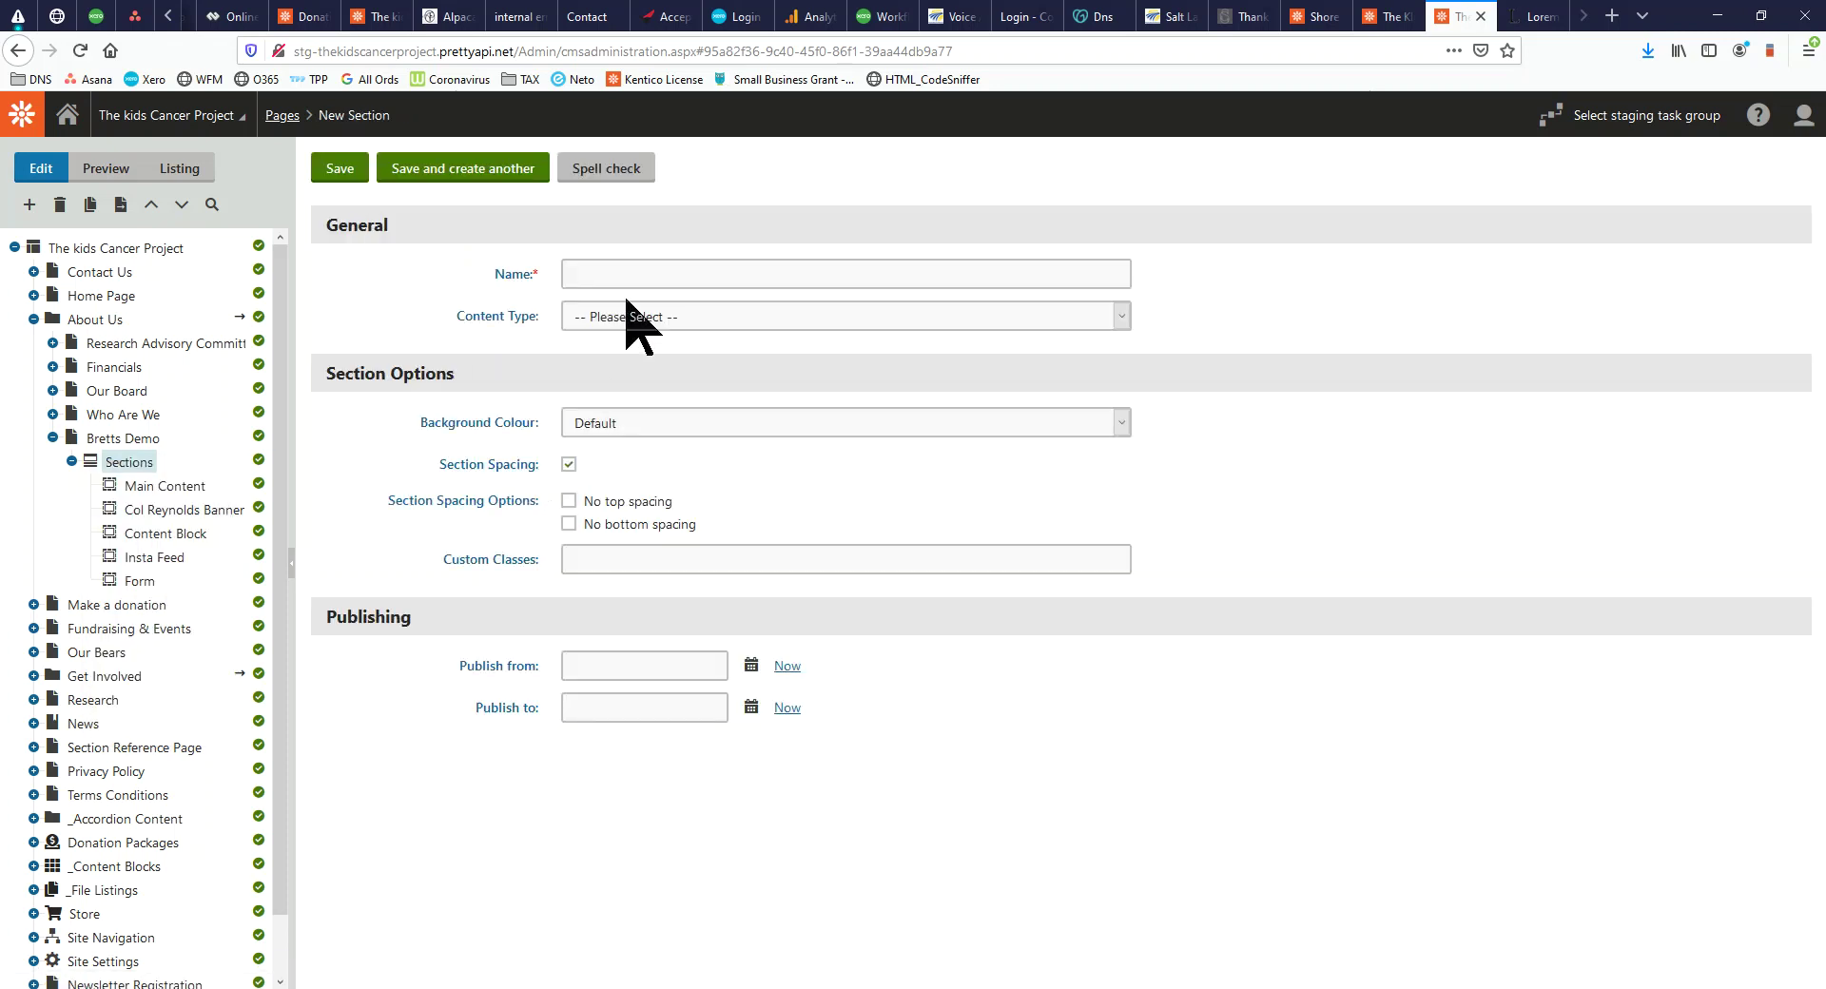
Set the content type to Social Sharing, name it 'Social Sharing', and save
{"action": "left_click", "coordinate": [626, 302]}
{"action": "left_click", "coordinate": [658, 844]}
{"action": "left_click", "coordinate": [685, 318]}
{"action": "left_click", "coordinate": [655, 864]}
{"action": "left_click", "coordinate": [641, 276]}
{"action": "type", "text": "Soci"}
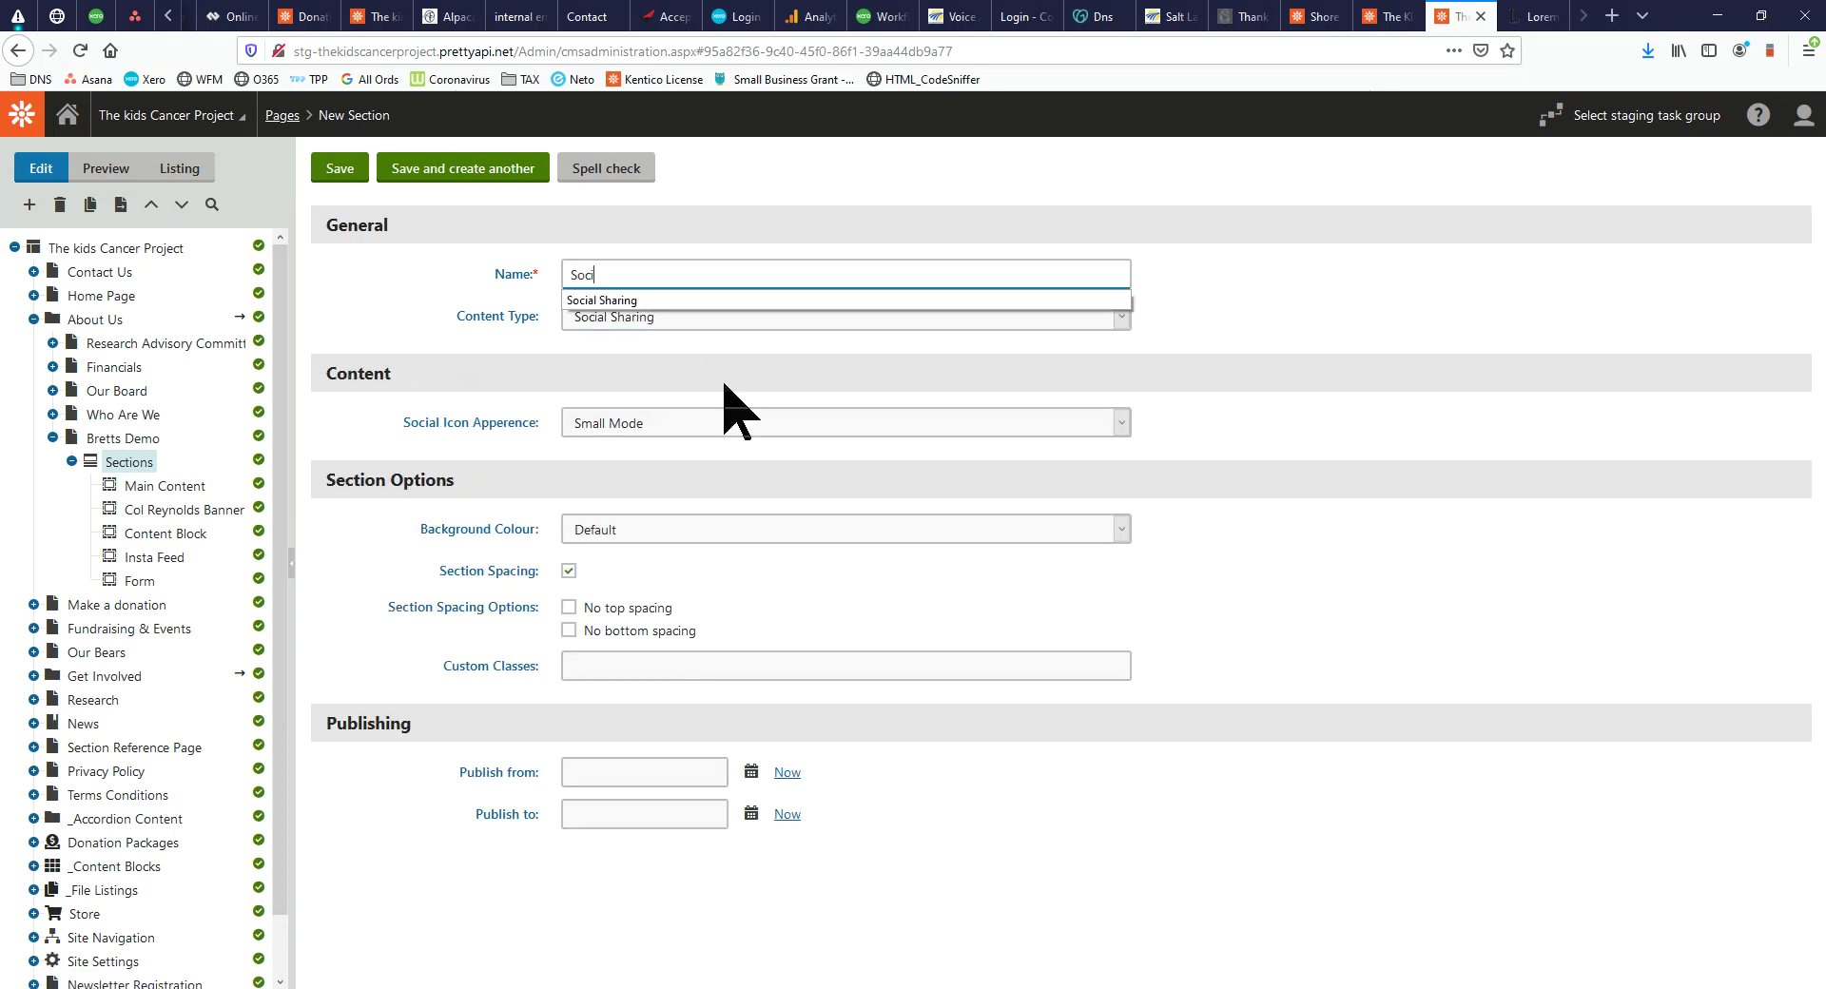
{"action": "key", "text": "Down"}
{"action": "key", "text": "Return"}
{"action": "left_click", "coordinate": [328, 176]}
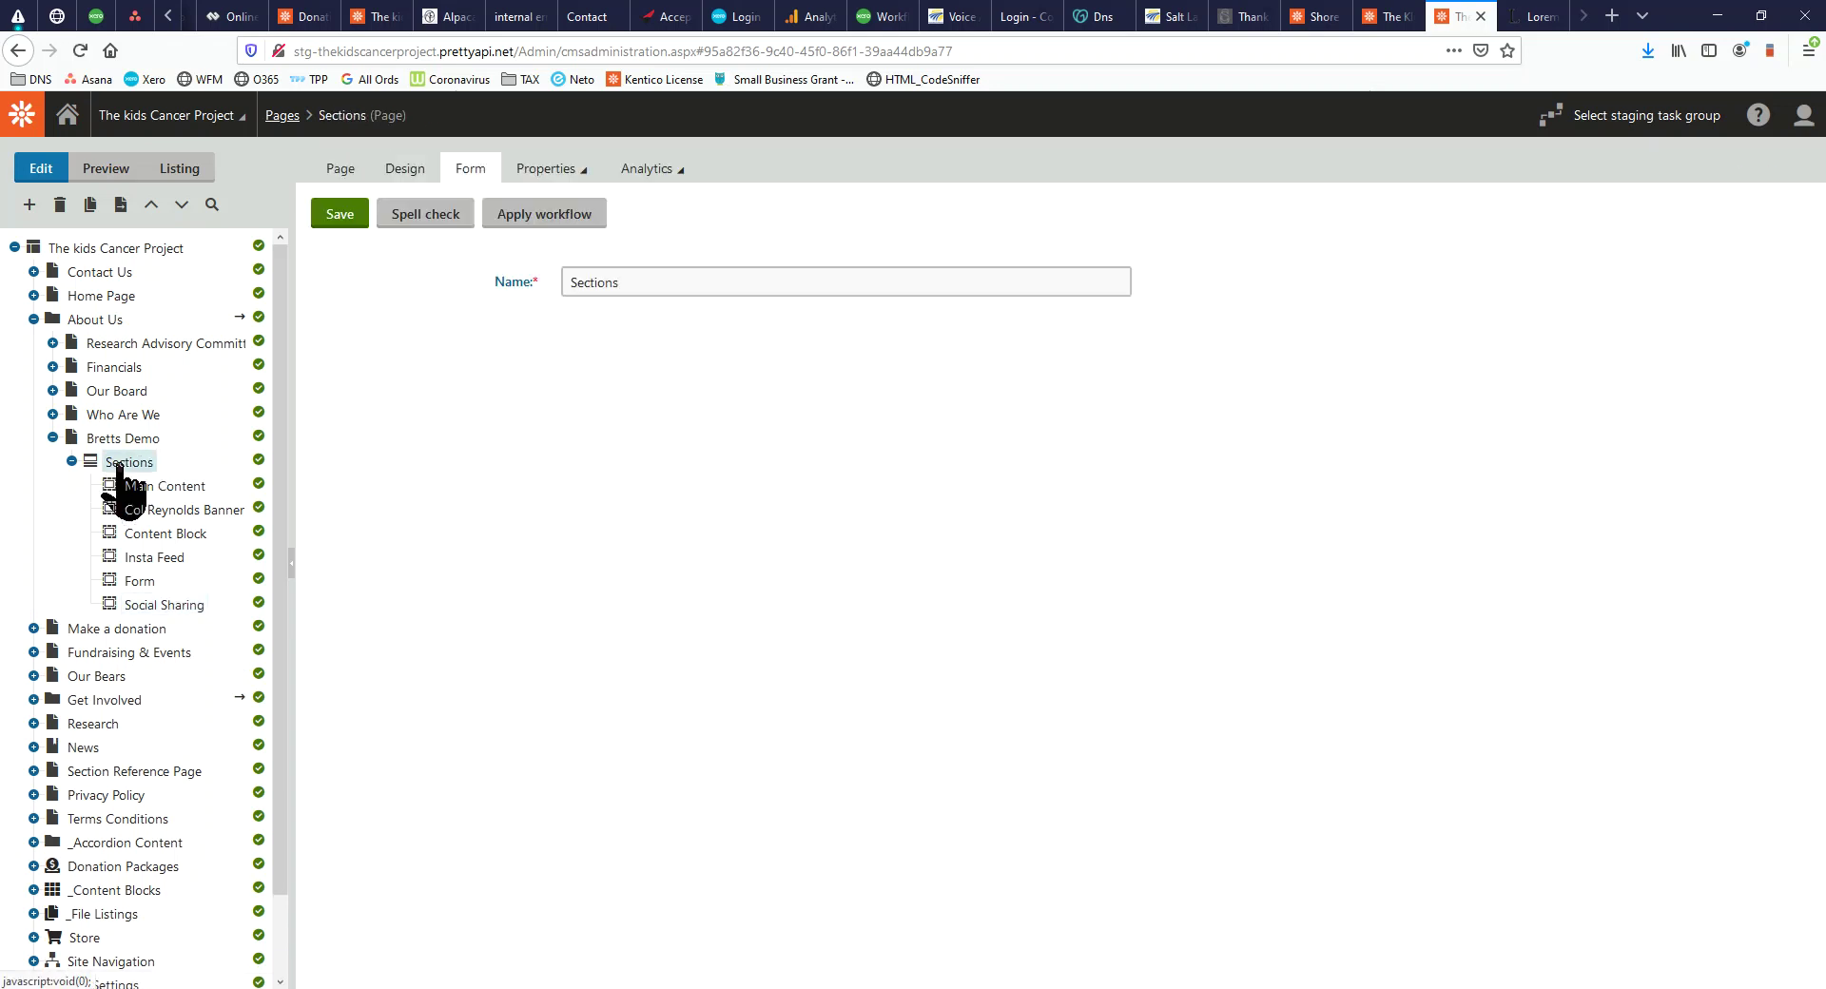
Start a new Section page under Sections named 'Pledge'
{"action": "right_click", "coordinate": [119, 471]}
{"action": "left_click", "coordinate": [126, 479]}
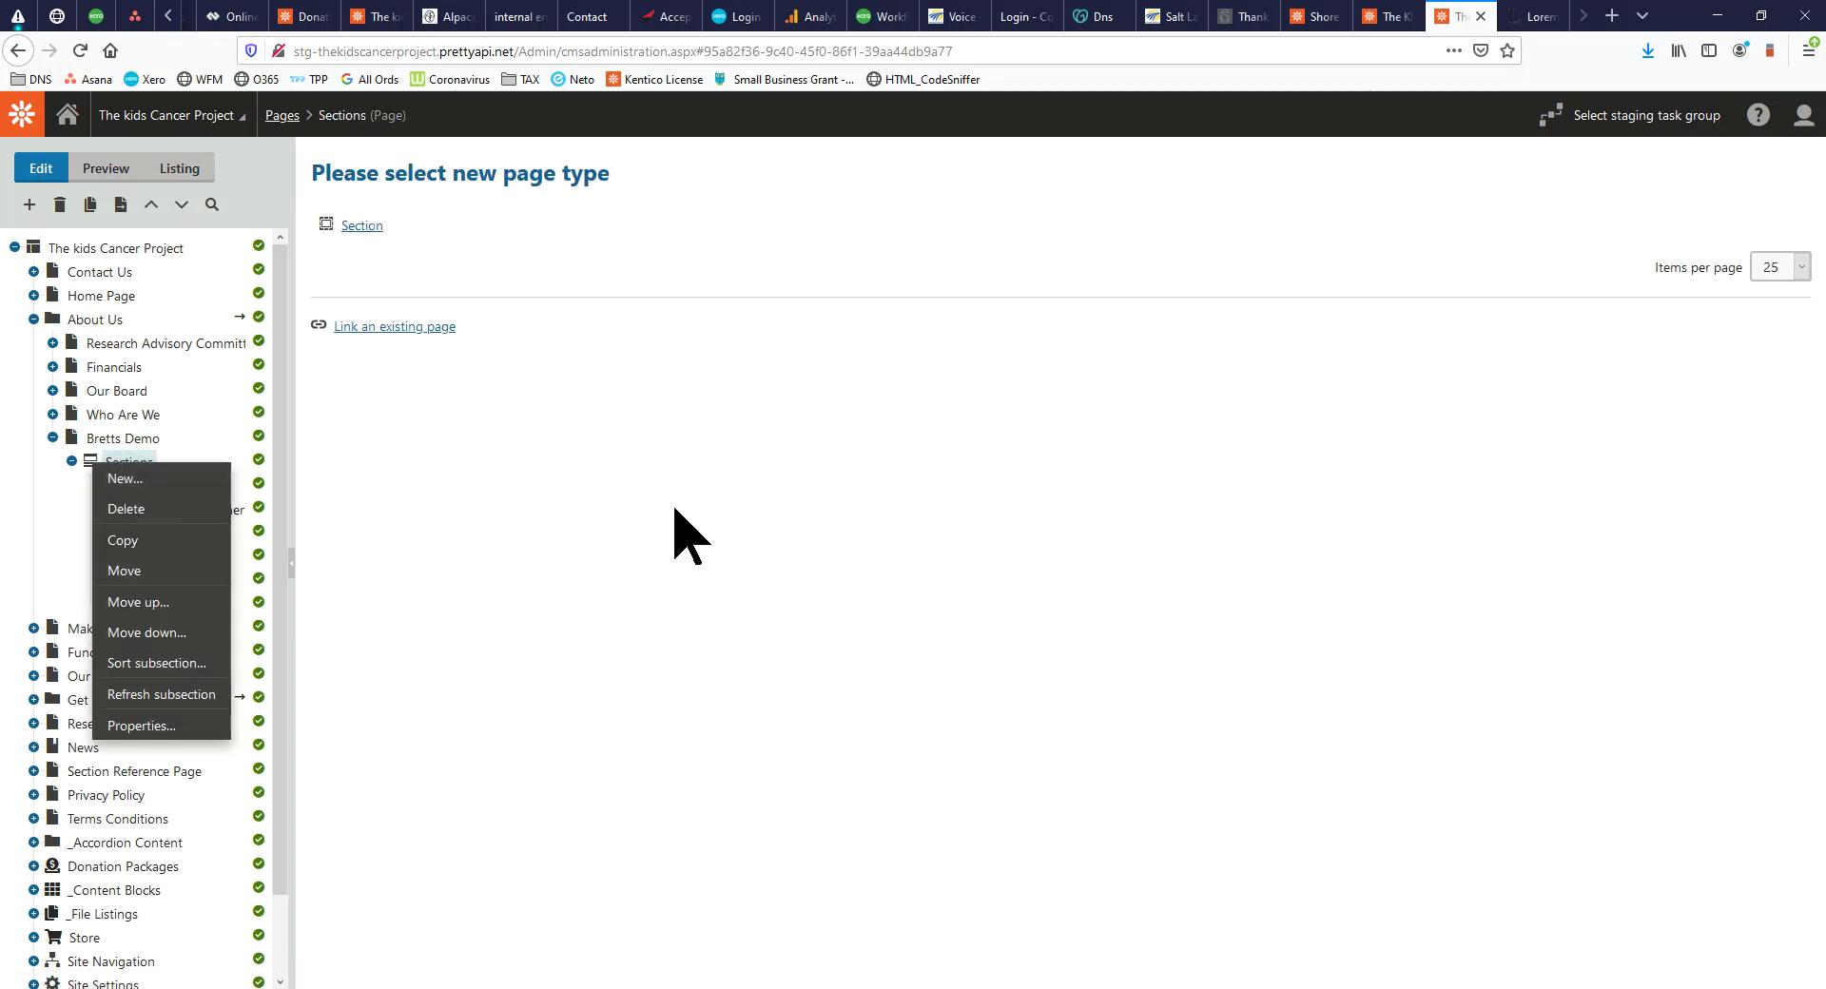
{"action": "left_click", "coordinate": [368, 227]}
{"action": "type", "text": "Pledge"}
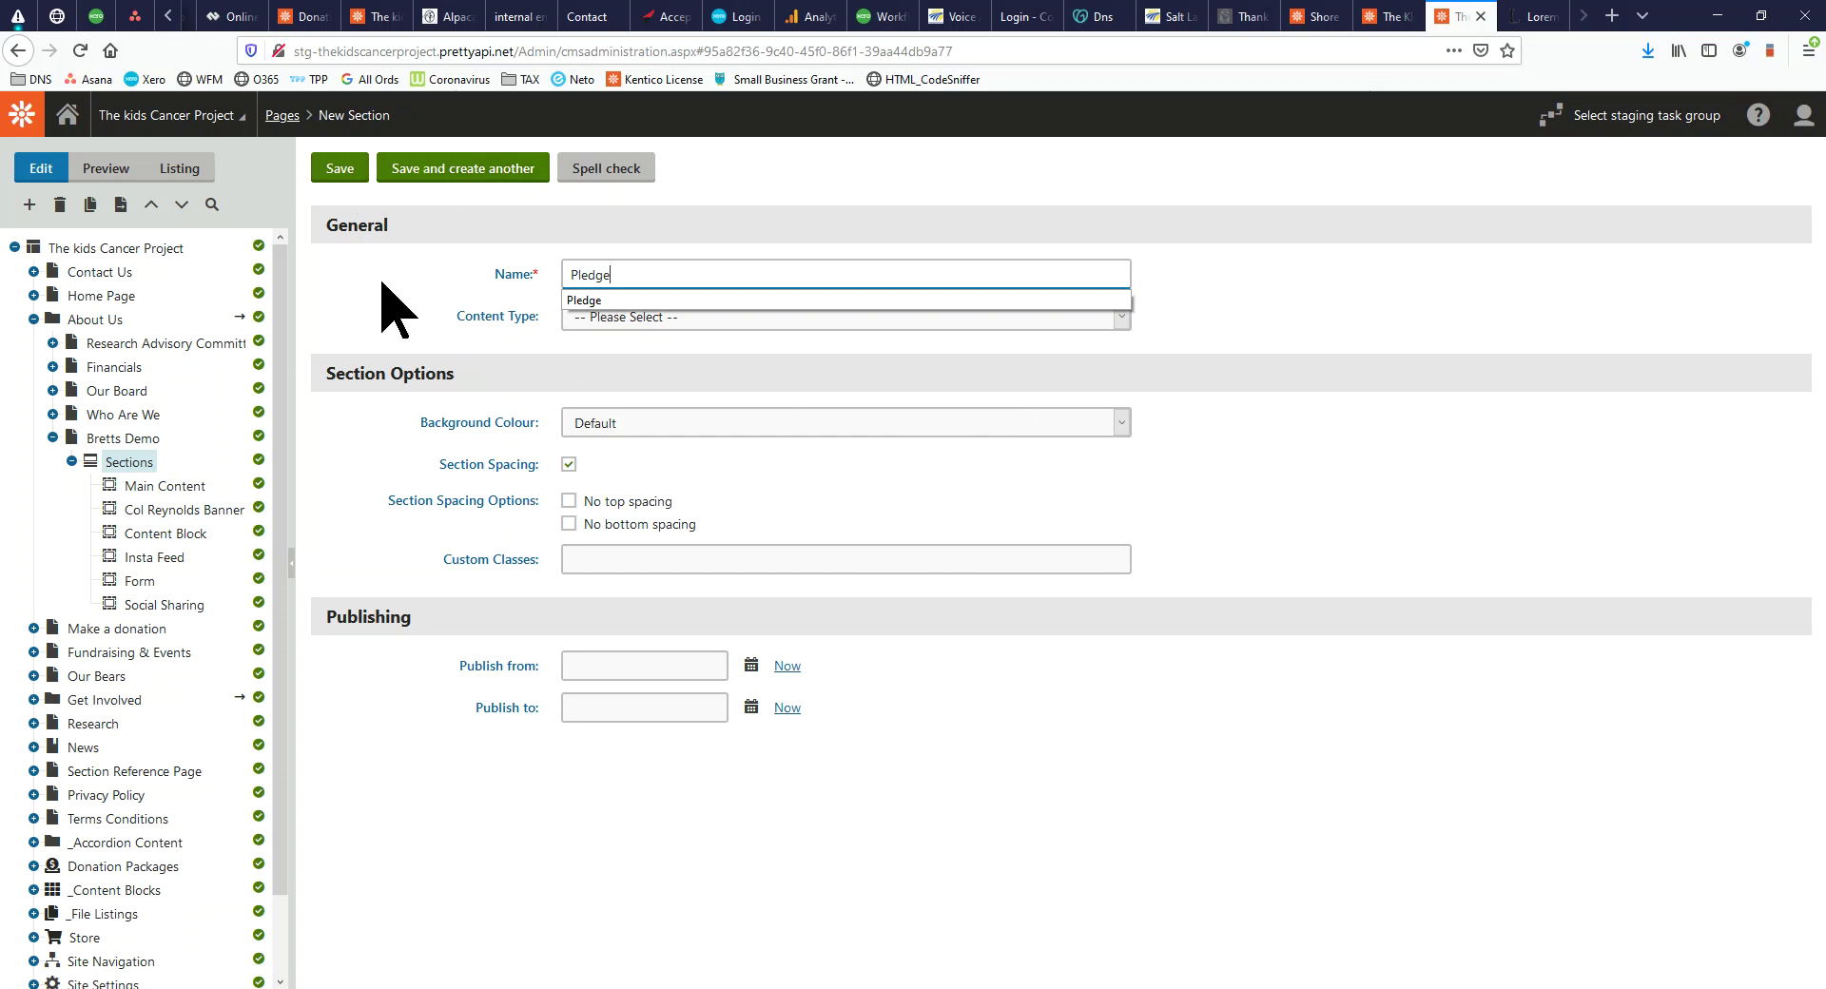
Set the content type to Pledge and bring the Bretts Demo site window forward
{"action": "left_click", "coordinate": [699, 319]}
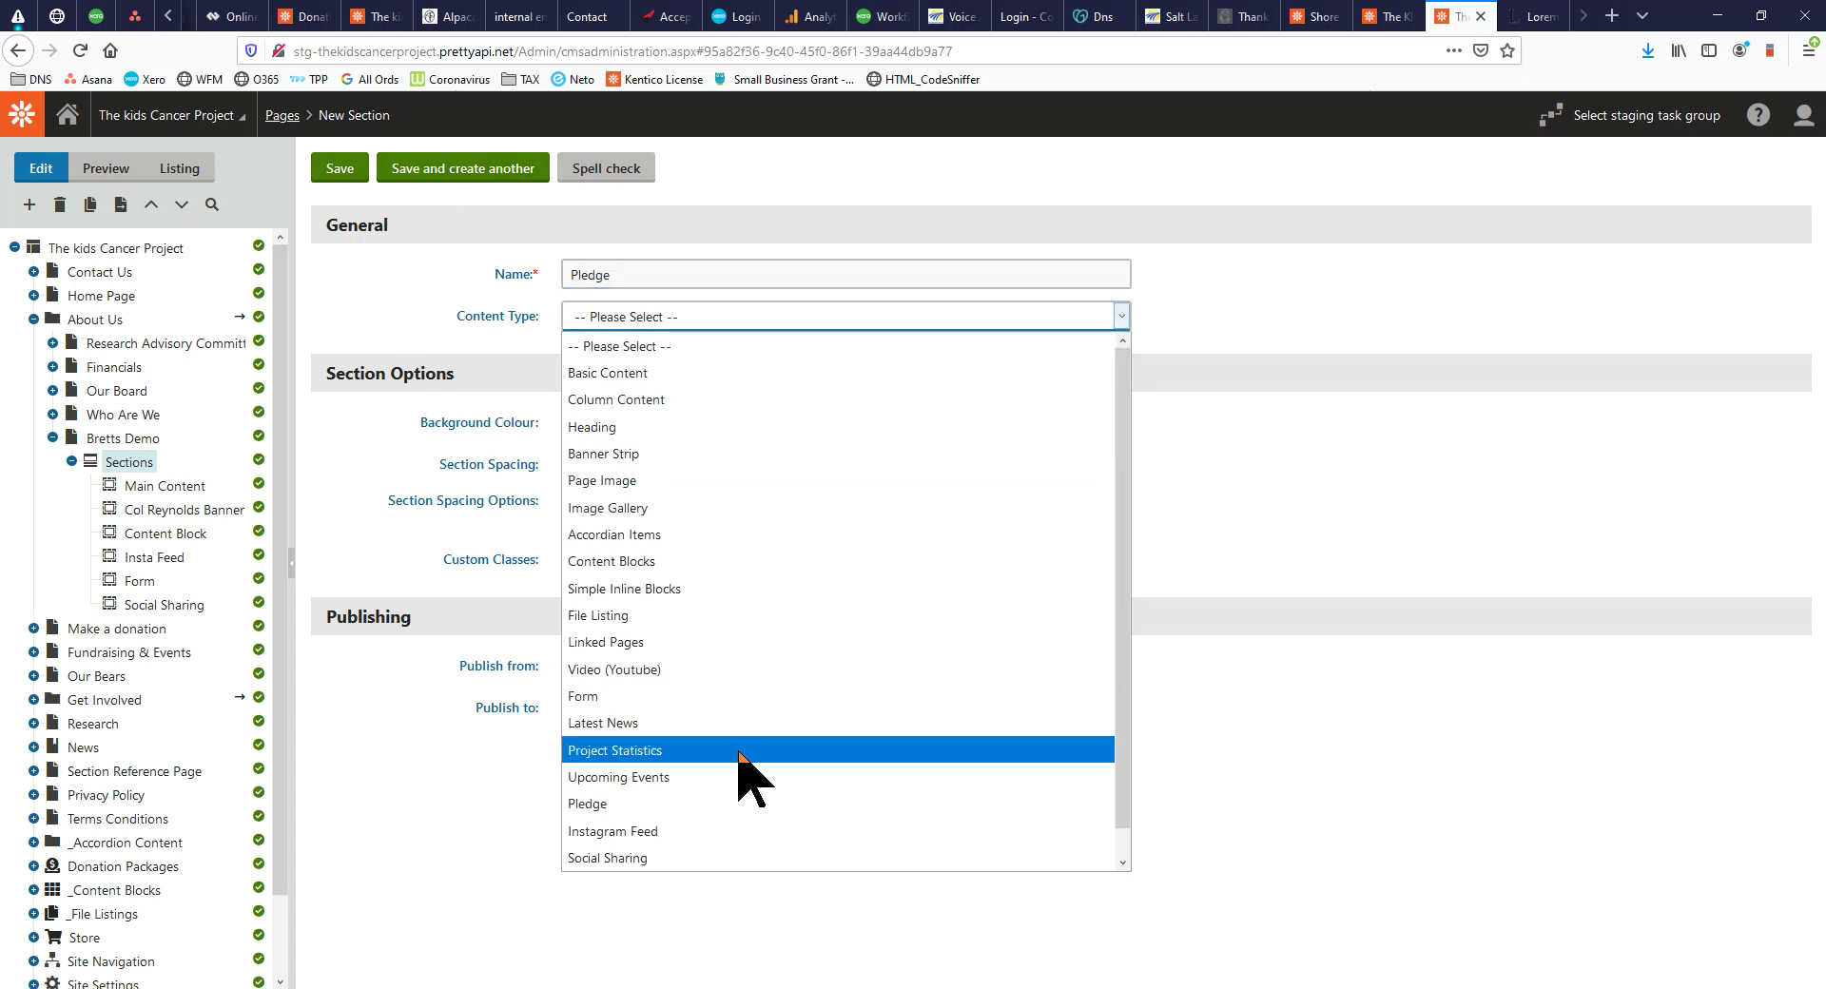
{"action": "left_click", "coordinate": [720, 801]}
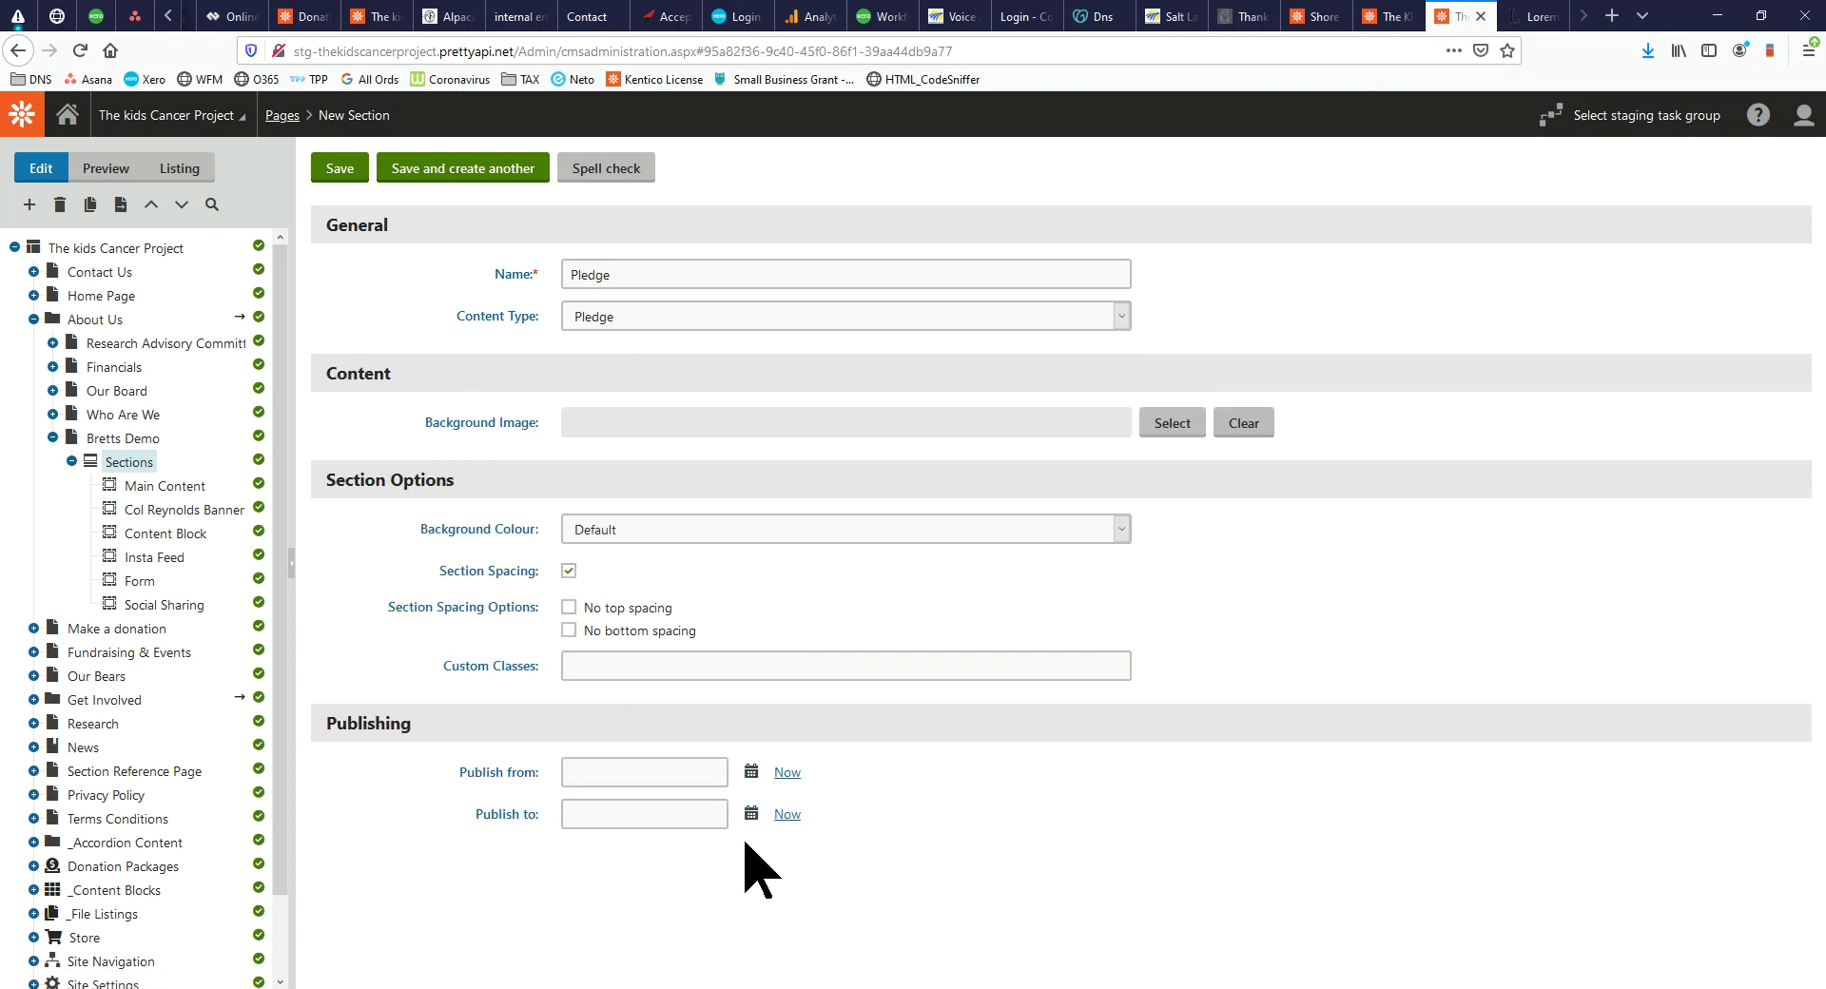
{"action": "left_click_drag", "start_coordinate": [1204, 985], "coordinate": [1073, 7]}
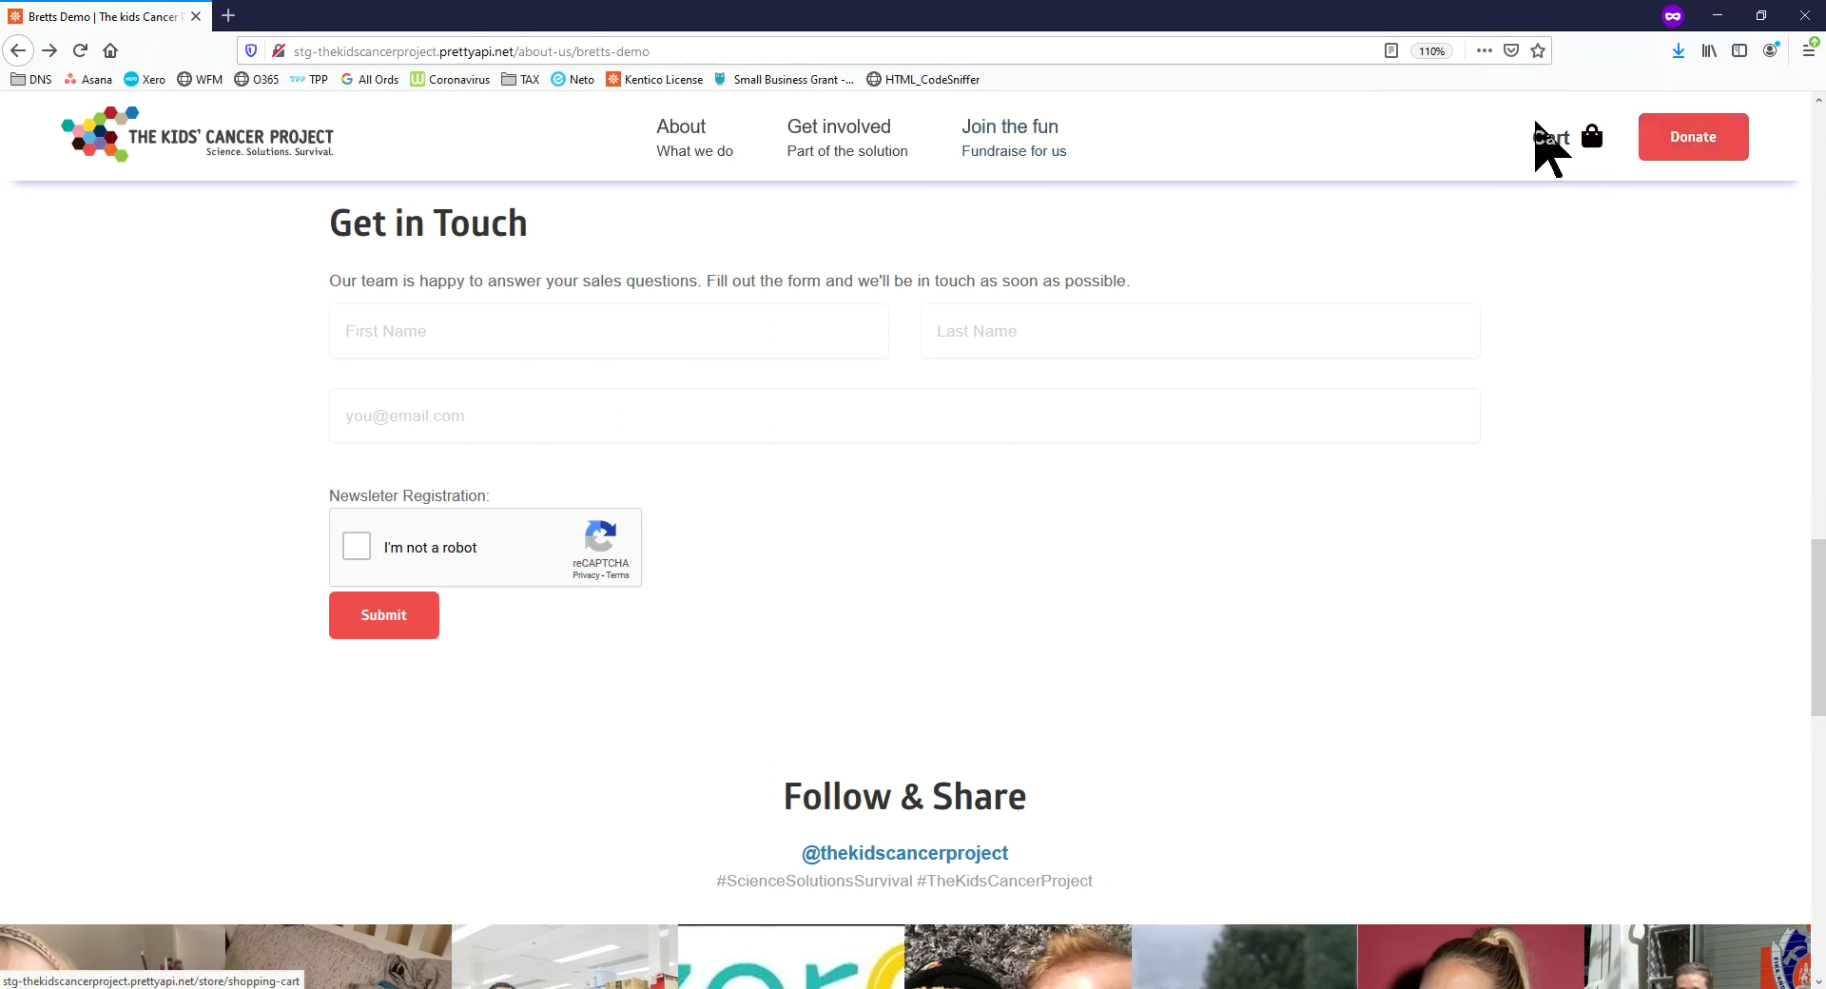
Load the home page, highlight the 653015-supporters pledge sentence and focus its First Name field
{"action": "left_click", "coordinate": [1555, 138]}
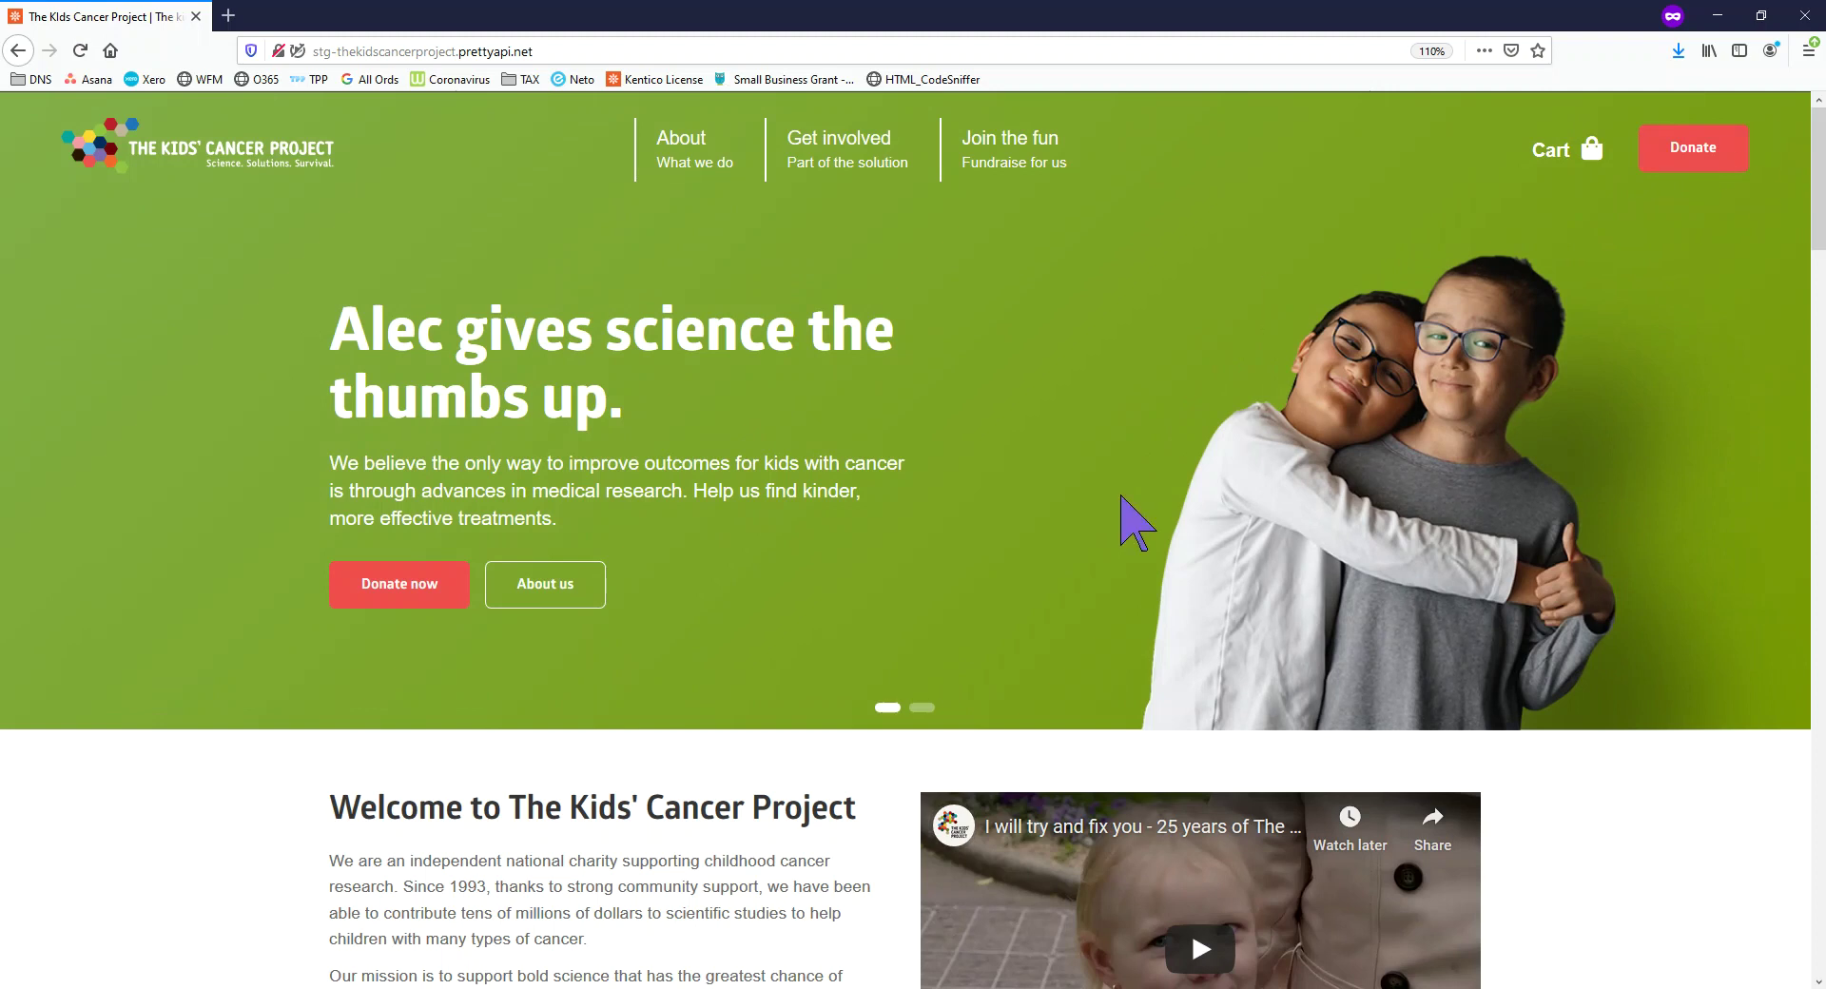
{"action": "scroll", "coordinate": [1068, 517], "scroll_direction": "down", "scroll_amount": 10}
{"action": "scroll", "coordinate": [1024, 523], "scroll_direction": "up", "scroll_amount": 3}
{"action": "scroll", "coordinate": [848, 551], "scroll_direction": "down", "scroll_amount": 3}
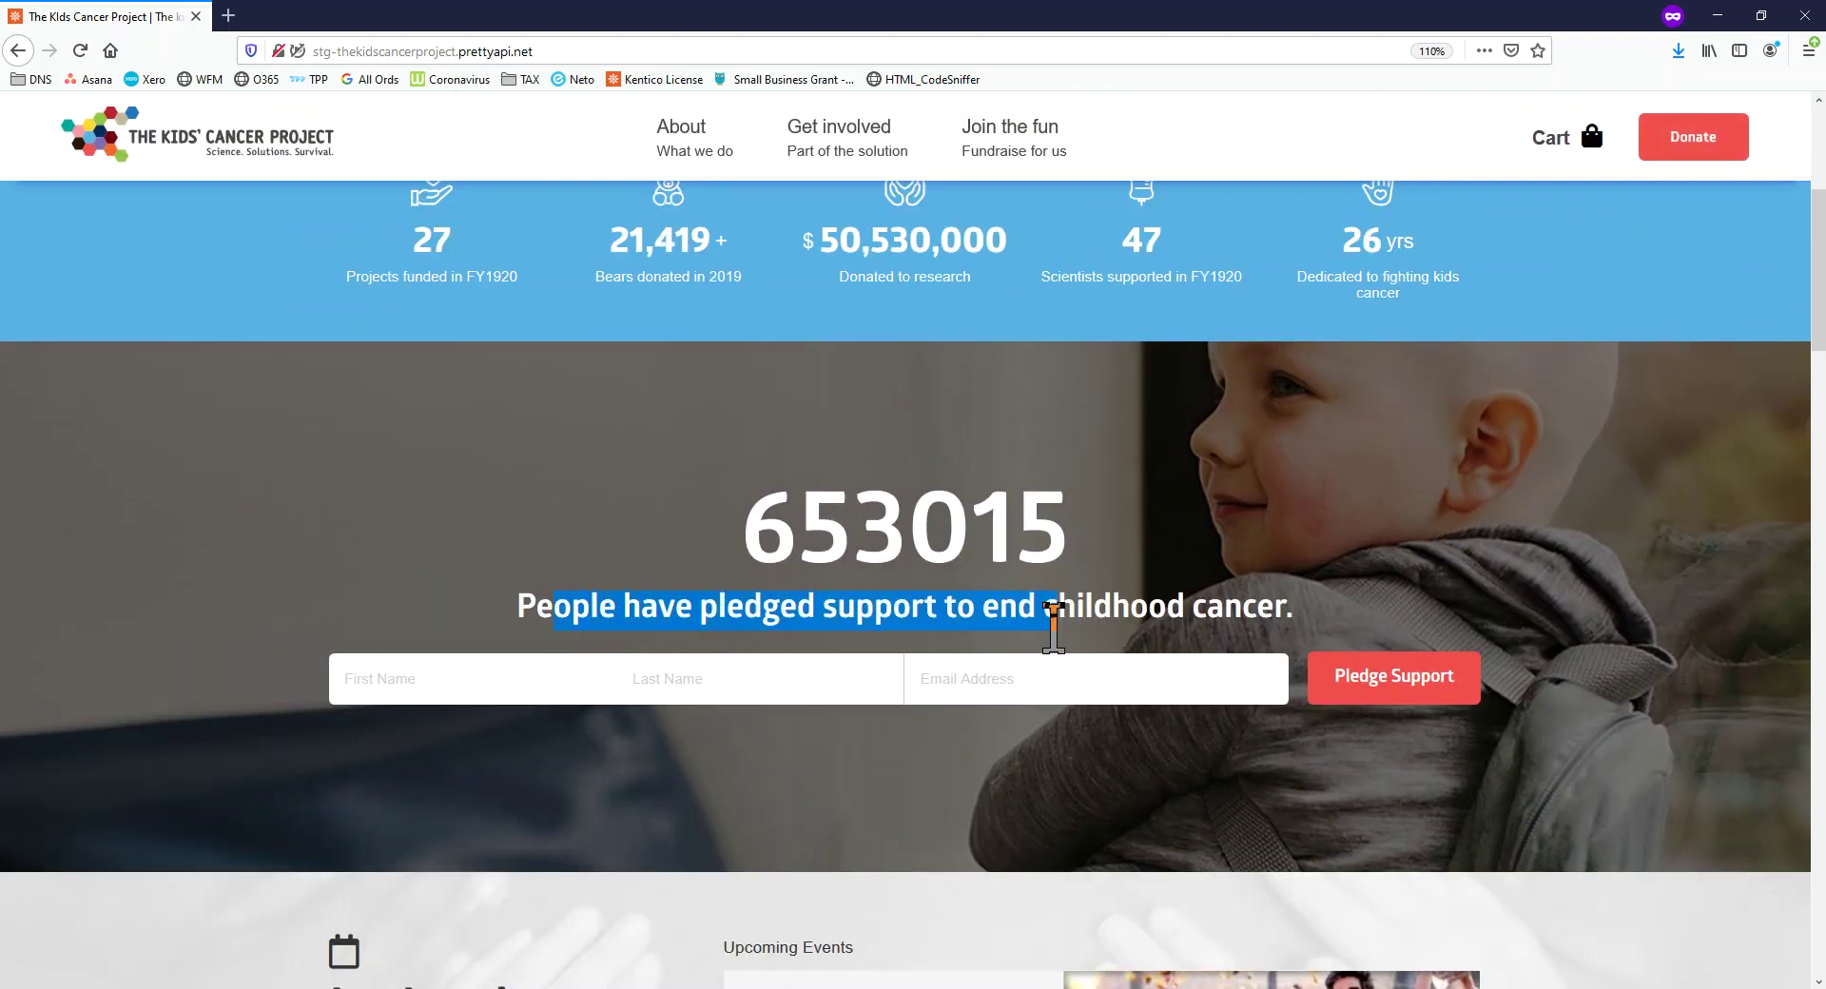
{"action": "left_click_drag", "start_coordinate": [1053, 628], "coordinate": [1292, 604]}
{"action": "left_click", "coordinate": [400, 683]}
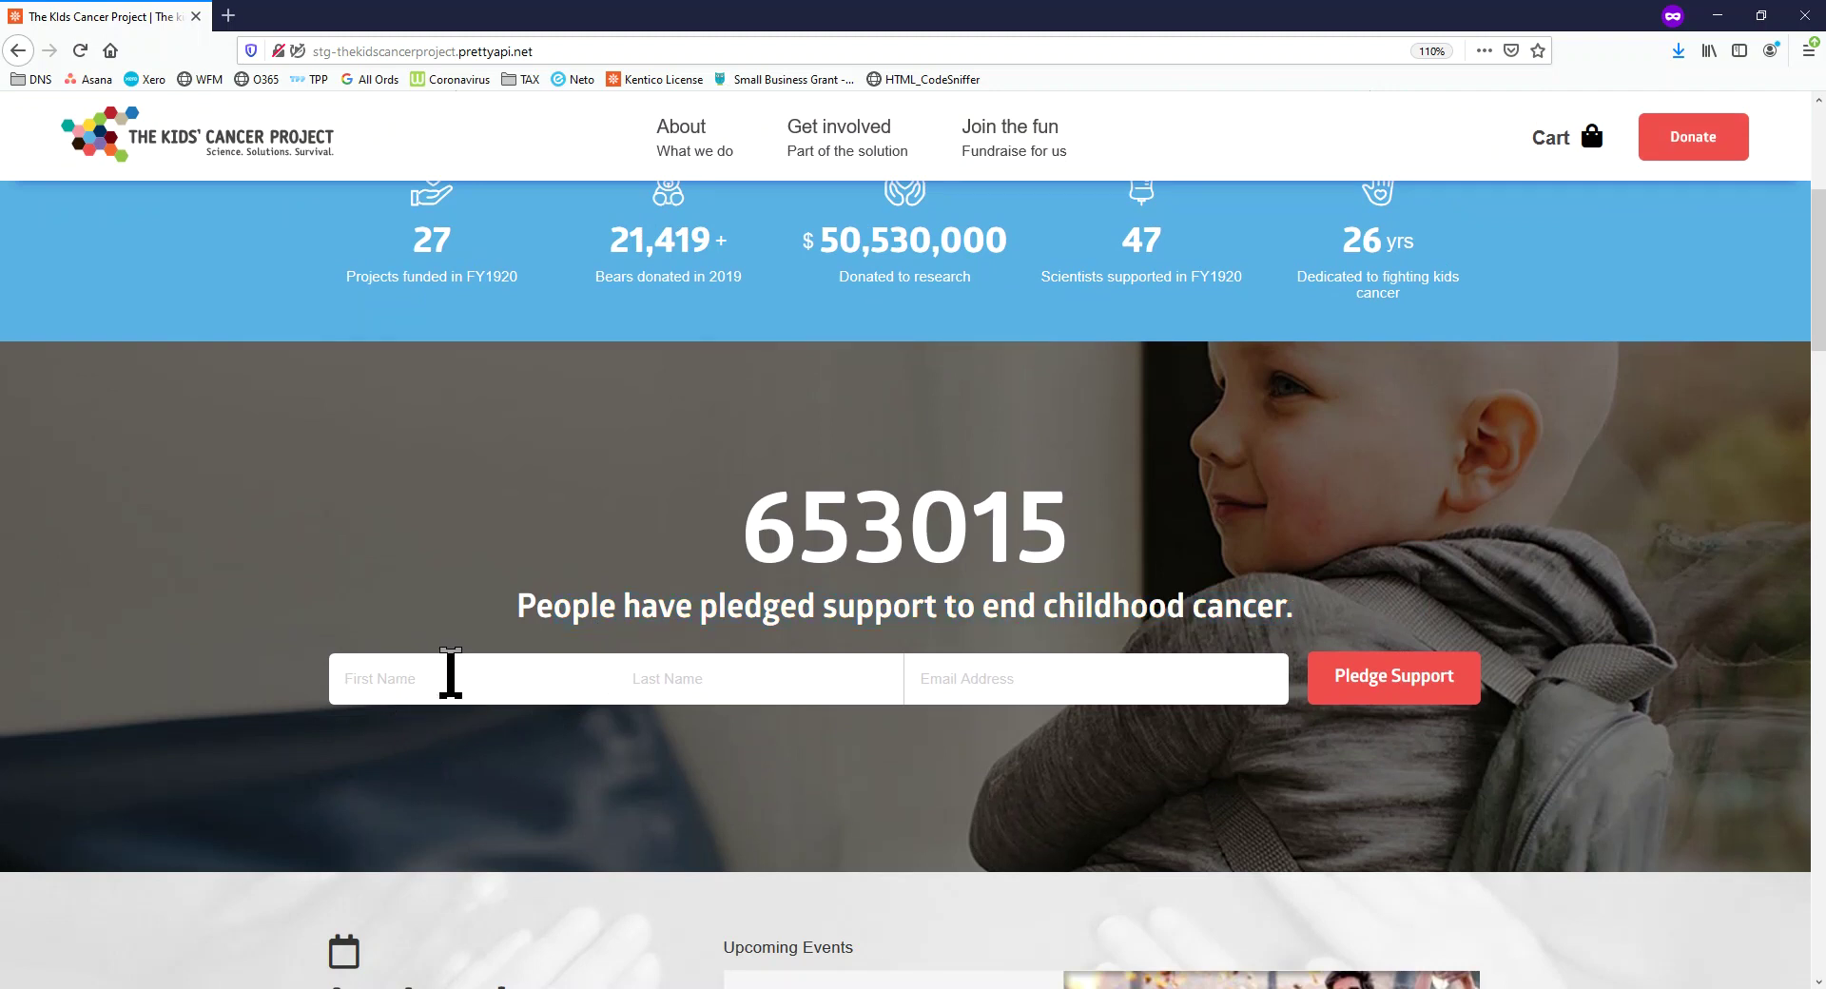
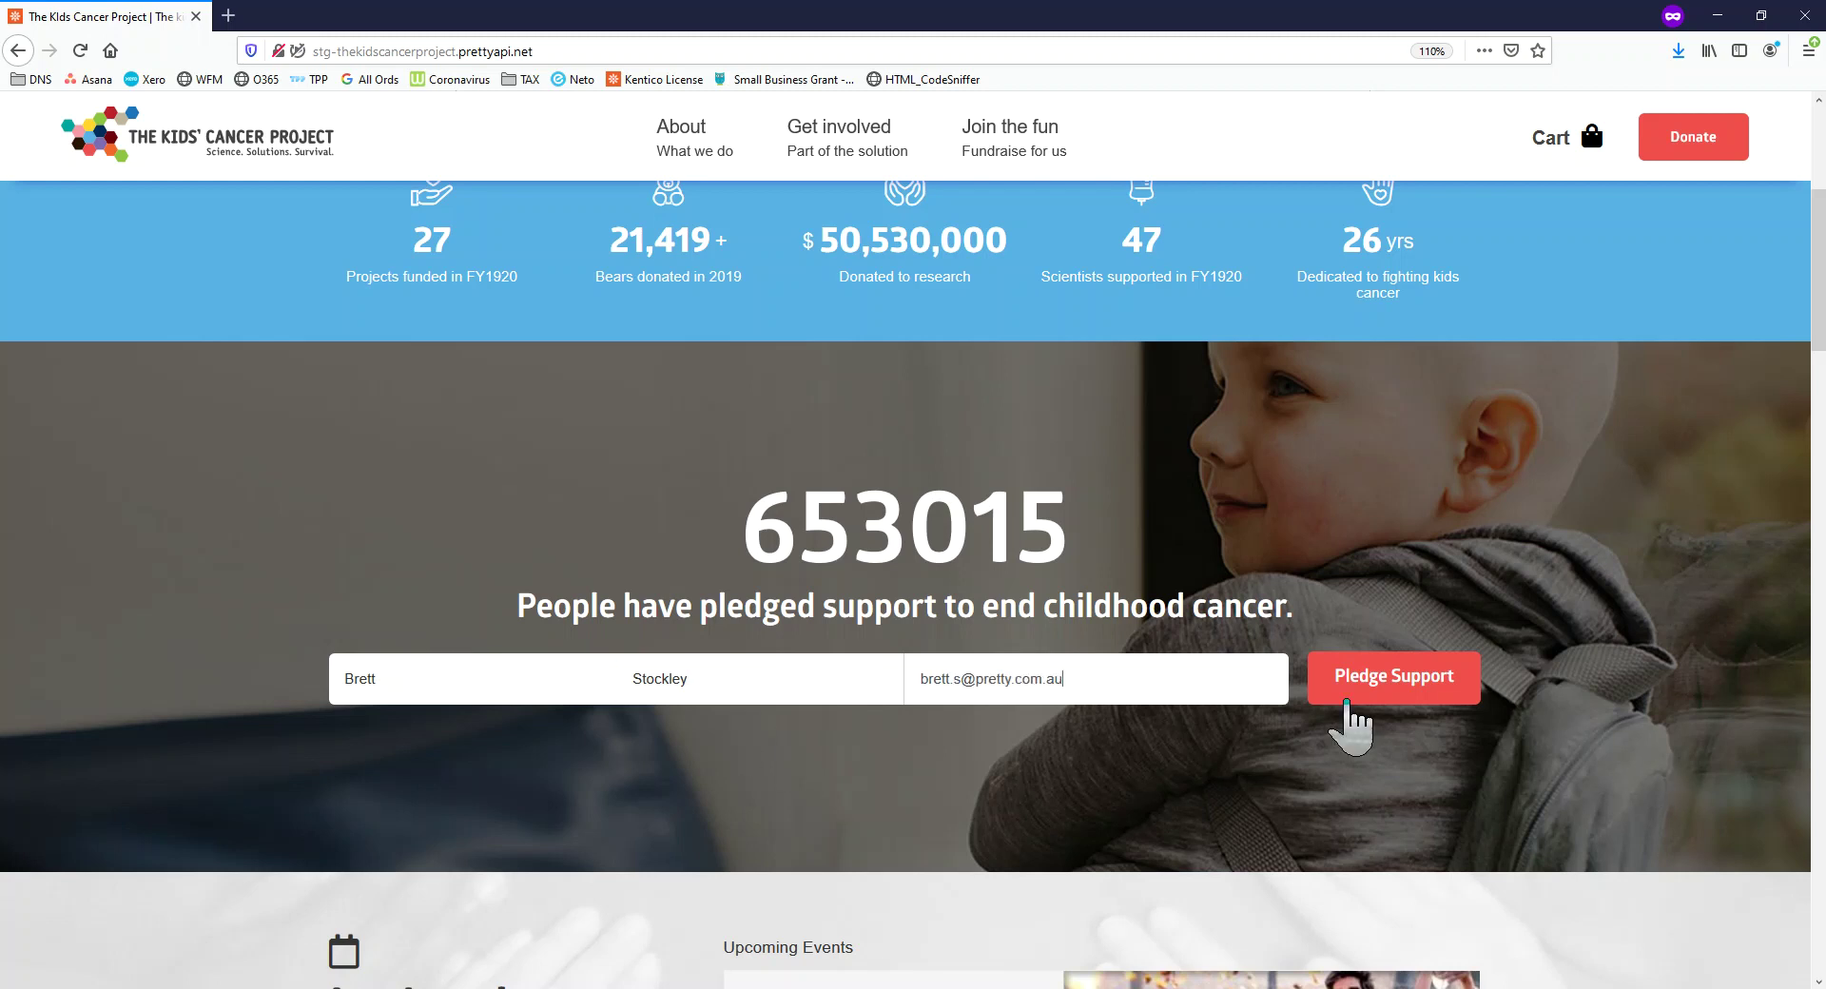
Submit the test pledge, confirm the counter reads 653016, and move the site window aside
{"action": "left_click", "coordinate": [1349, 704]}
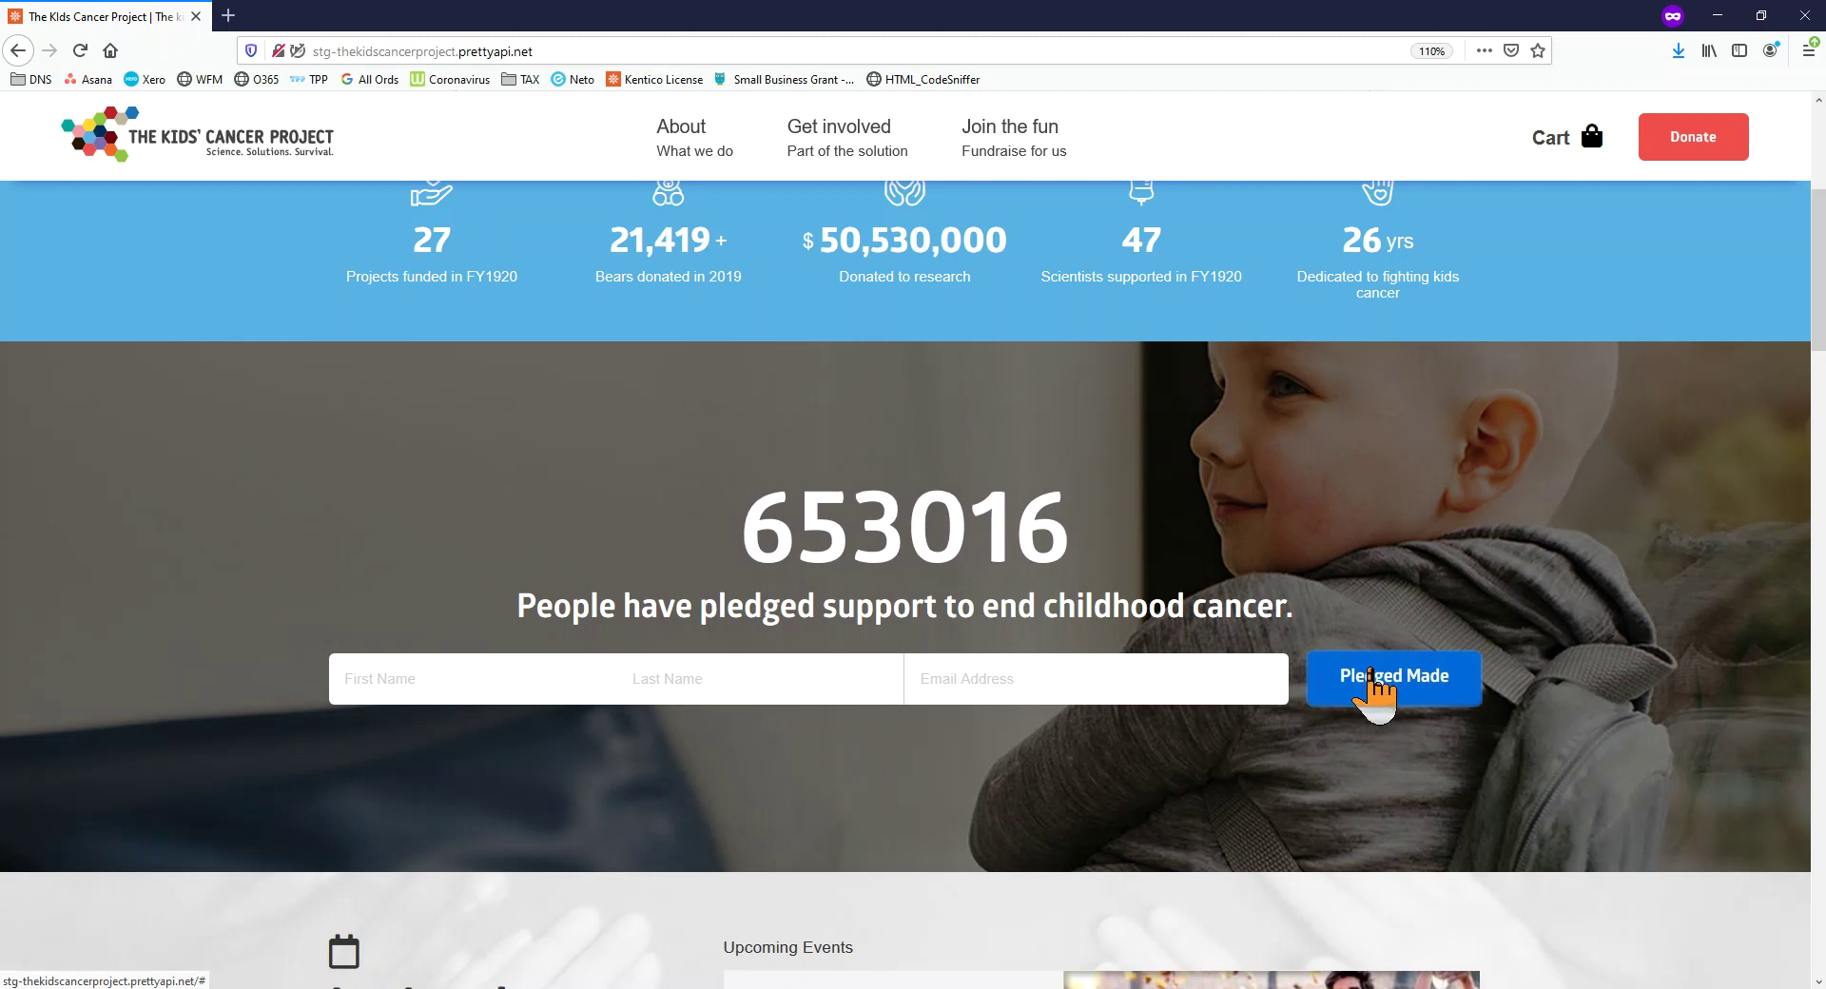
{"action": "left_click_drag", "start_coordinate": [1052, 517], "coordinate": [922, 504]}
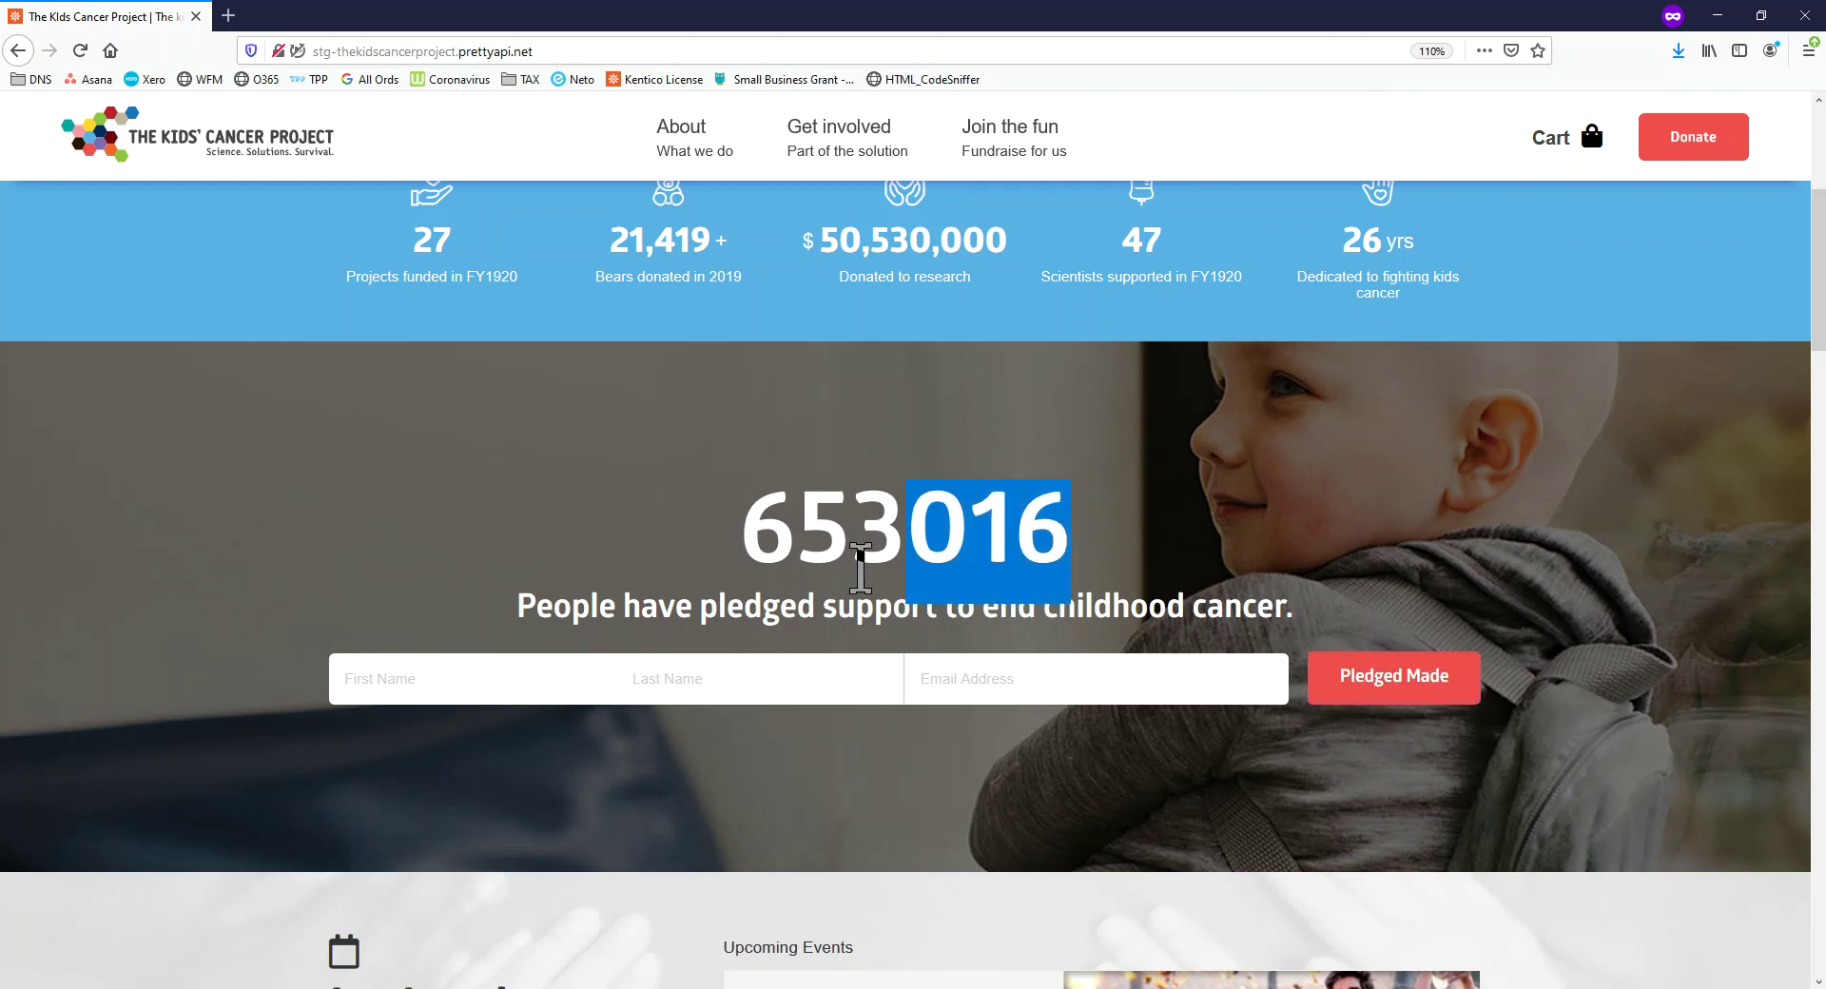
{"action": "scroll", "coordinate": [908, 799], "scroll_direction": "down", "scroll_amount": 6}
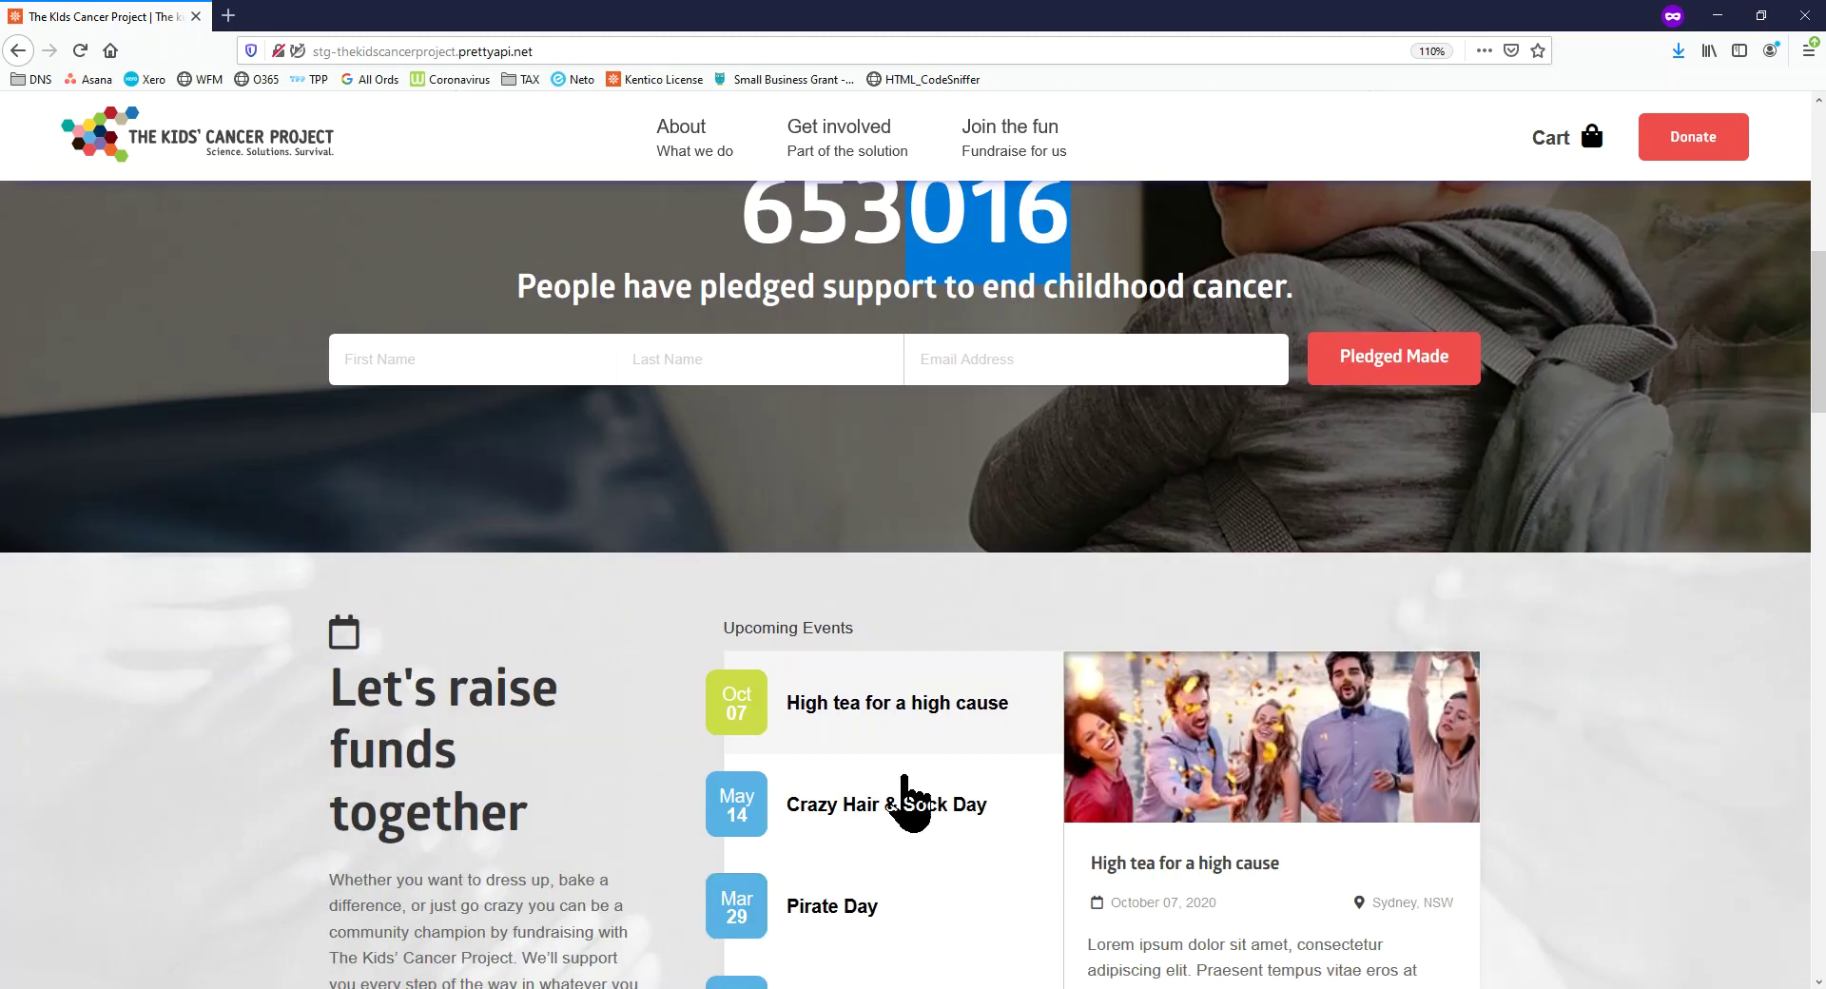
{"action": "scroll", "coordinate": [908, 799], "scroll_direction": "up", "scroll_amount": 9}
{"action": "scroll", "coordinate": [904, 775], "scroll_direction": "up", "scroll_amount": 6}
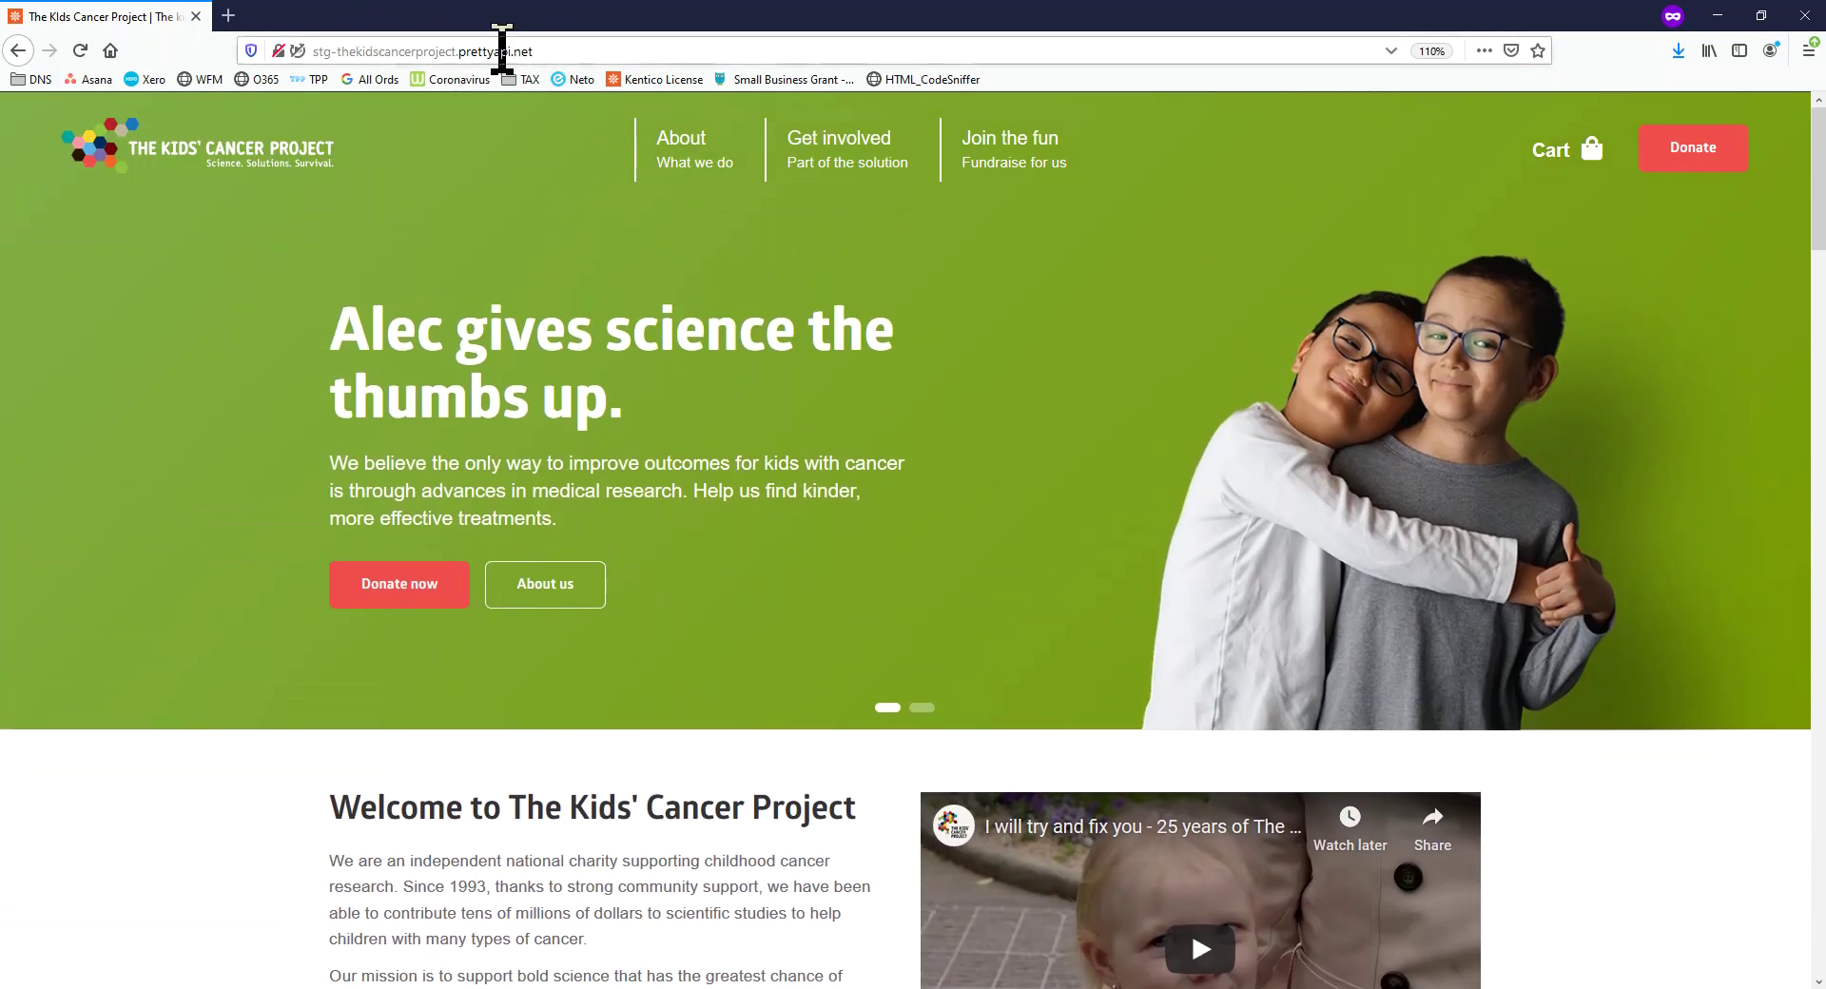
{"action": "left_click_drag", "start_coordinate": [584, 17], "coordinate": [0, 19]}
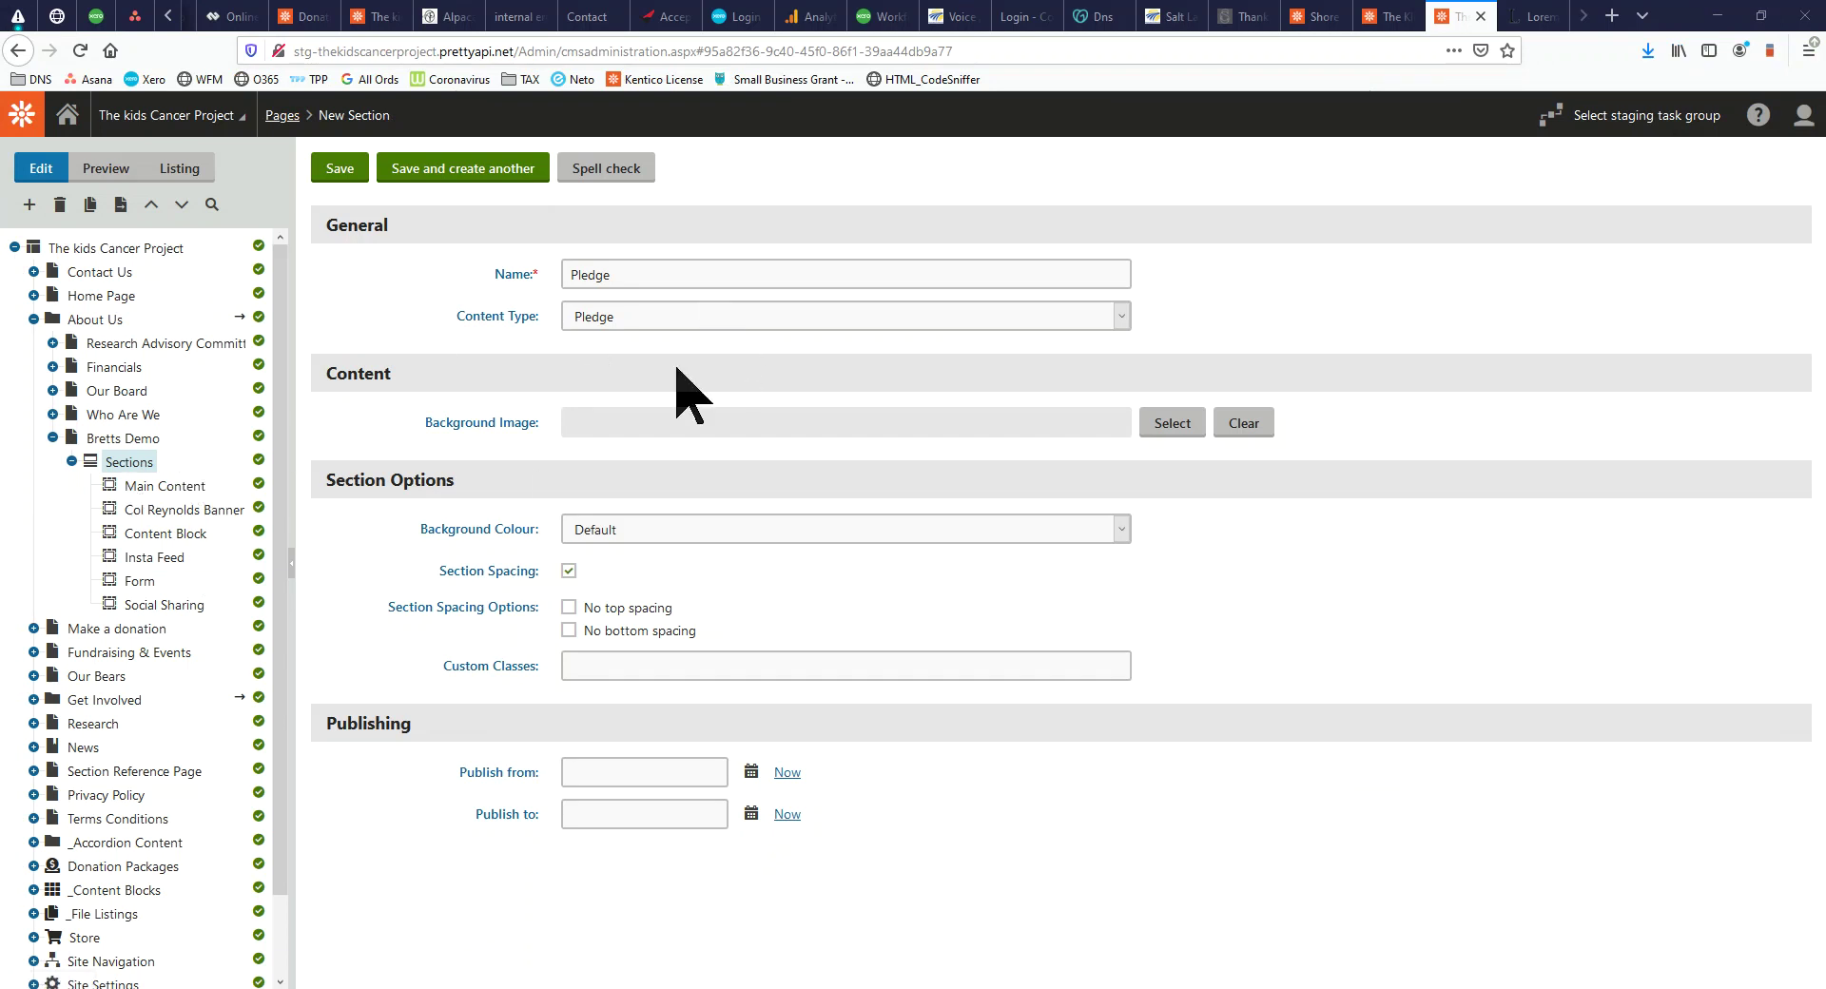
Choose col-reynolds-banner from the banner-images media library as the section's background image
{"action": "left_click", "coordinate": [1172, 422]}
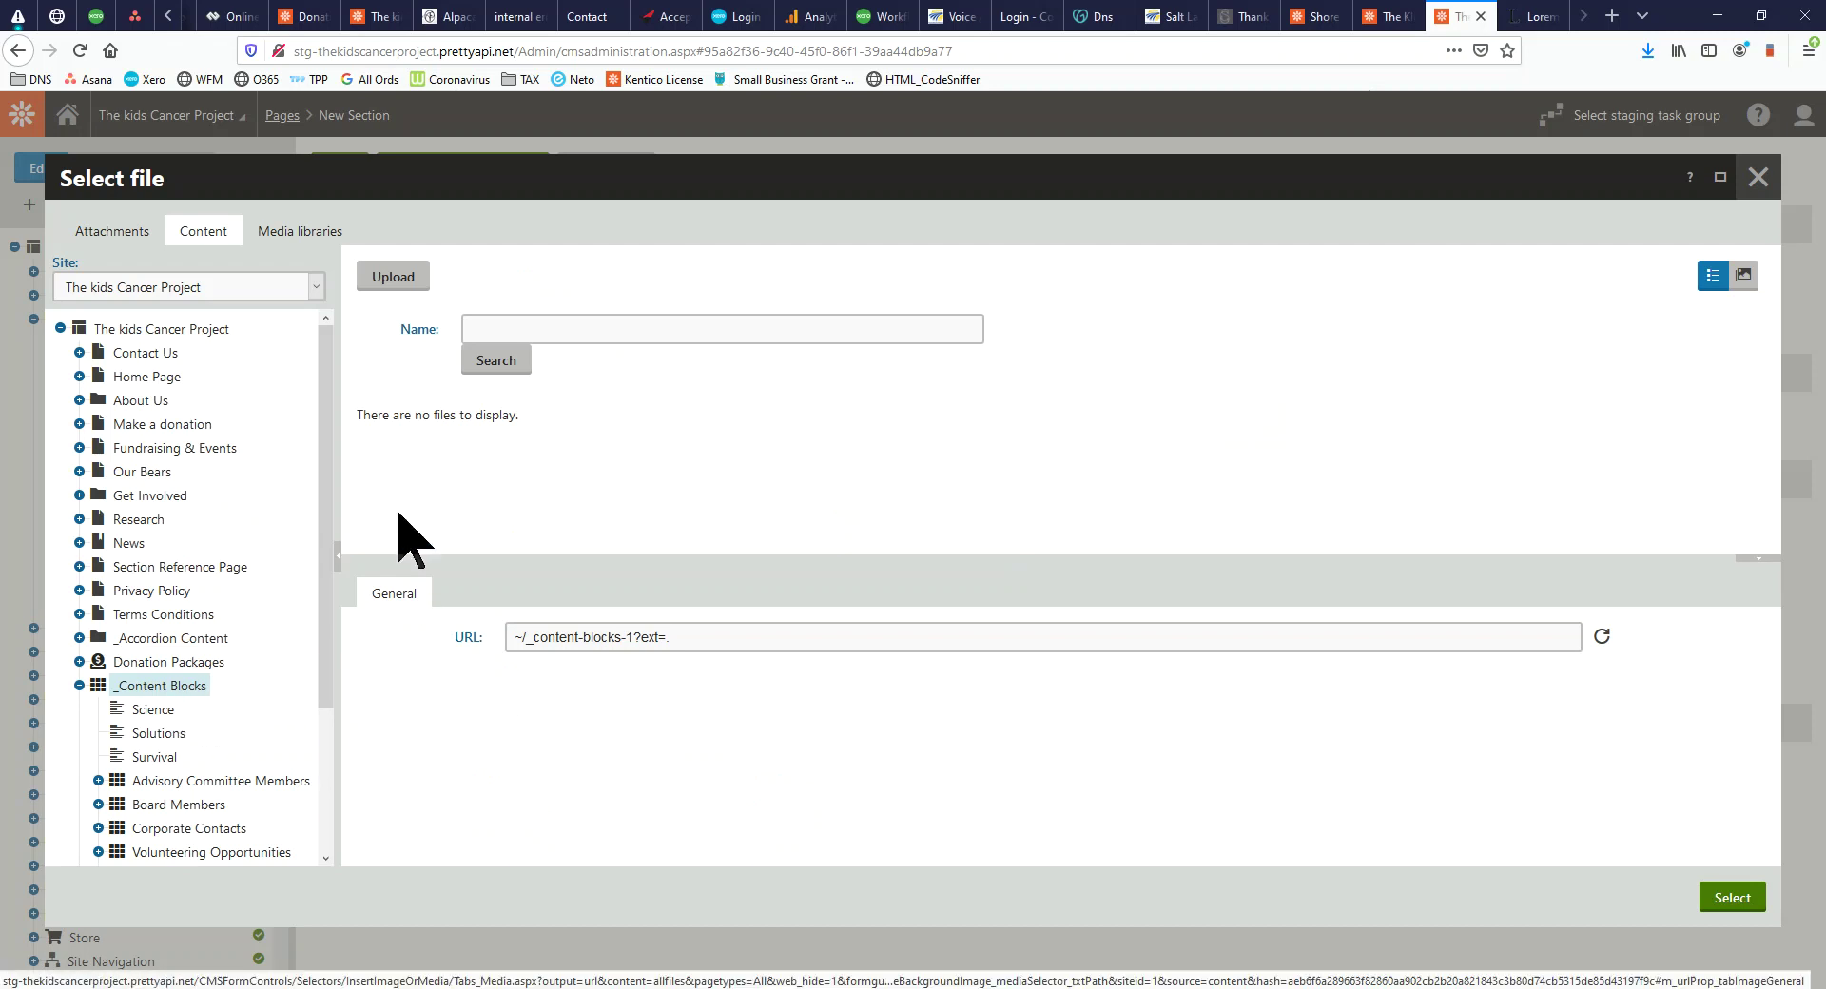
{"action": "left_click", "coordinate": [283, 235]}
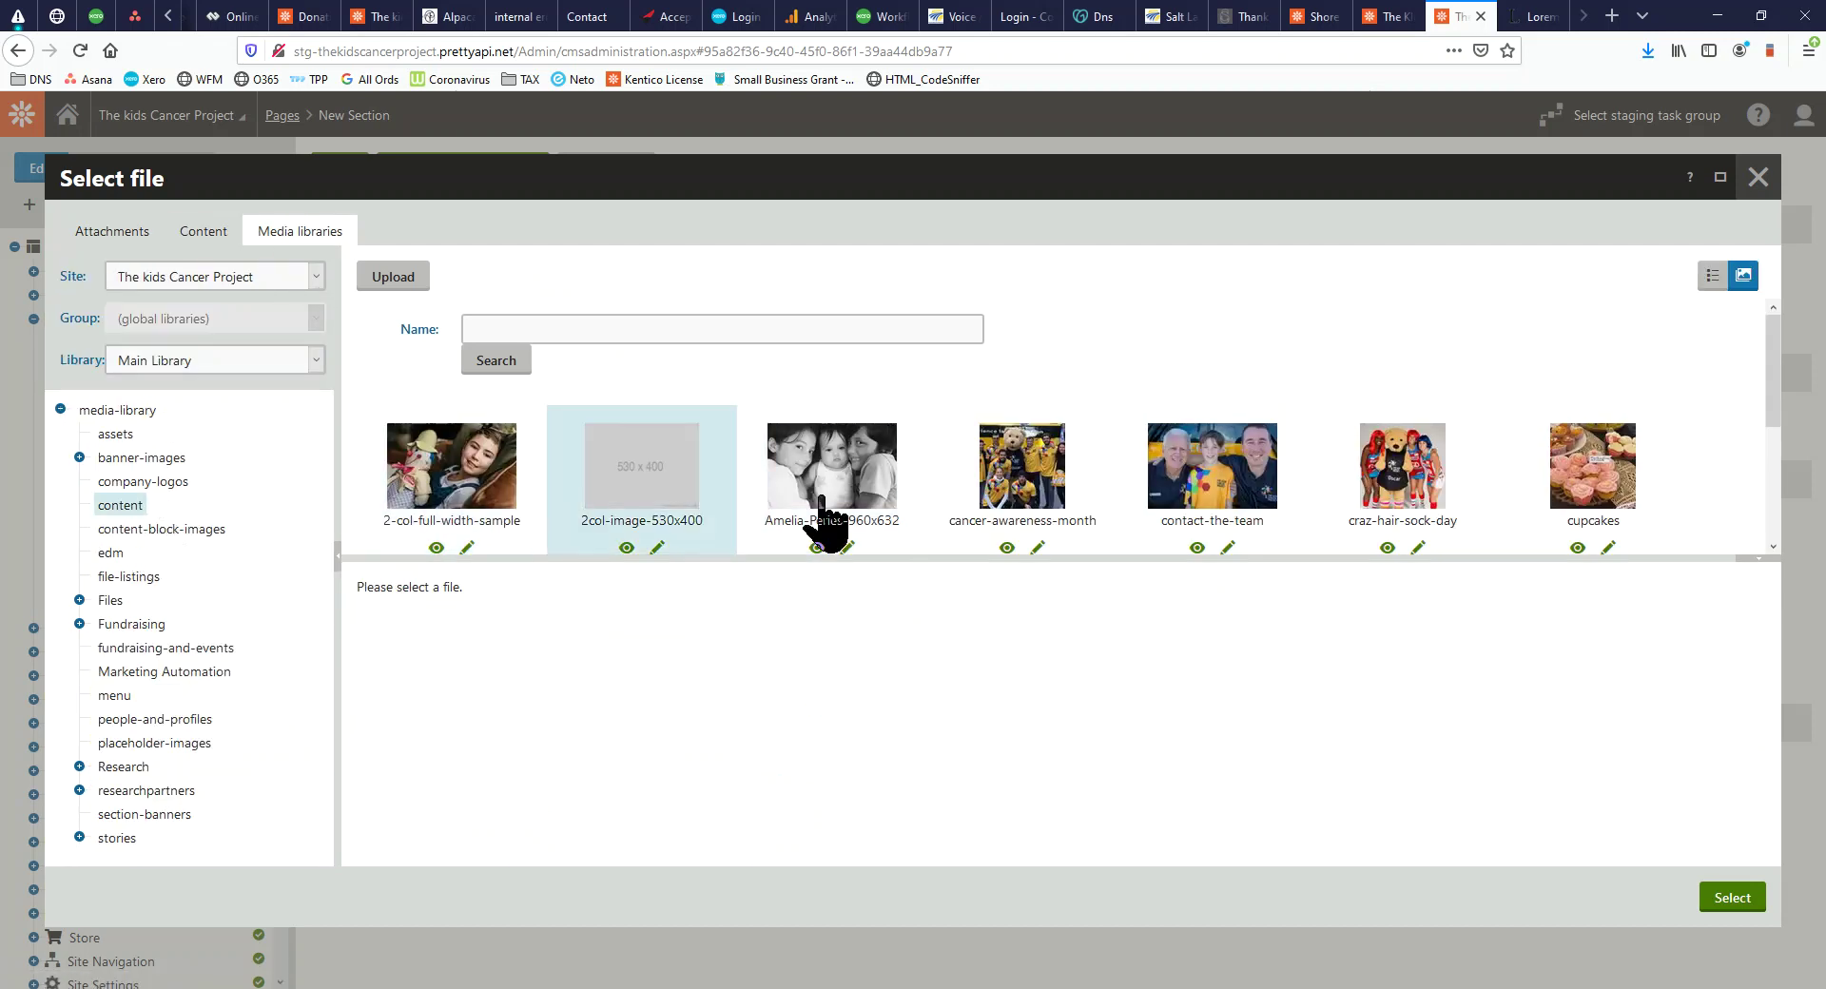
{"action": "scroll", "coordinate": [1122, 490], "scroll_direction": "down", "scroll_amount": 3}
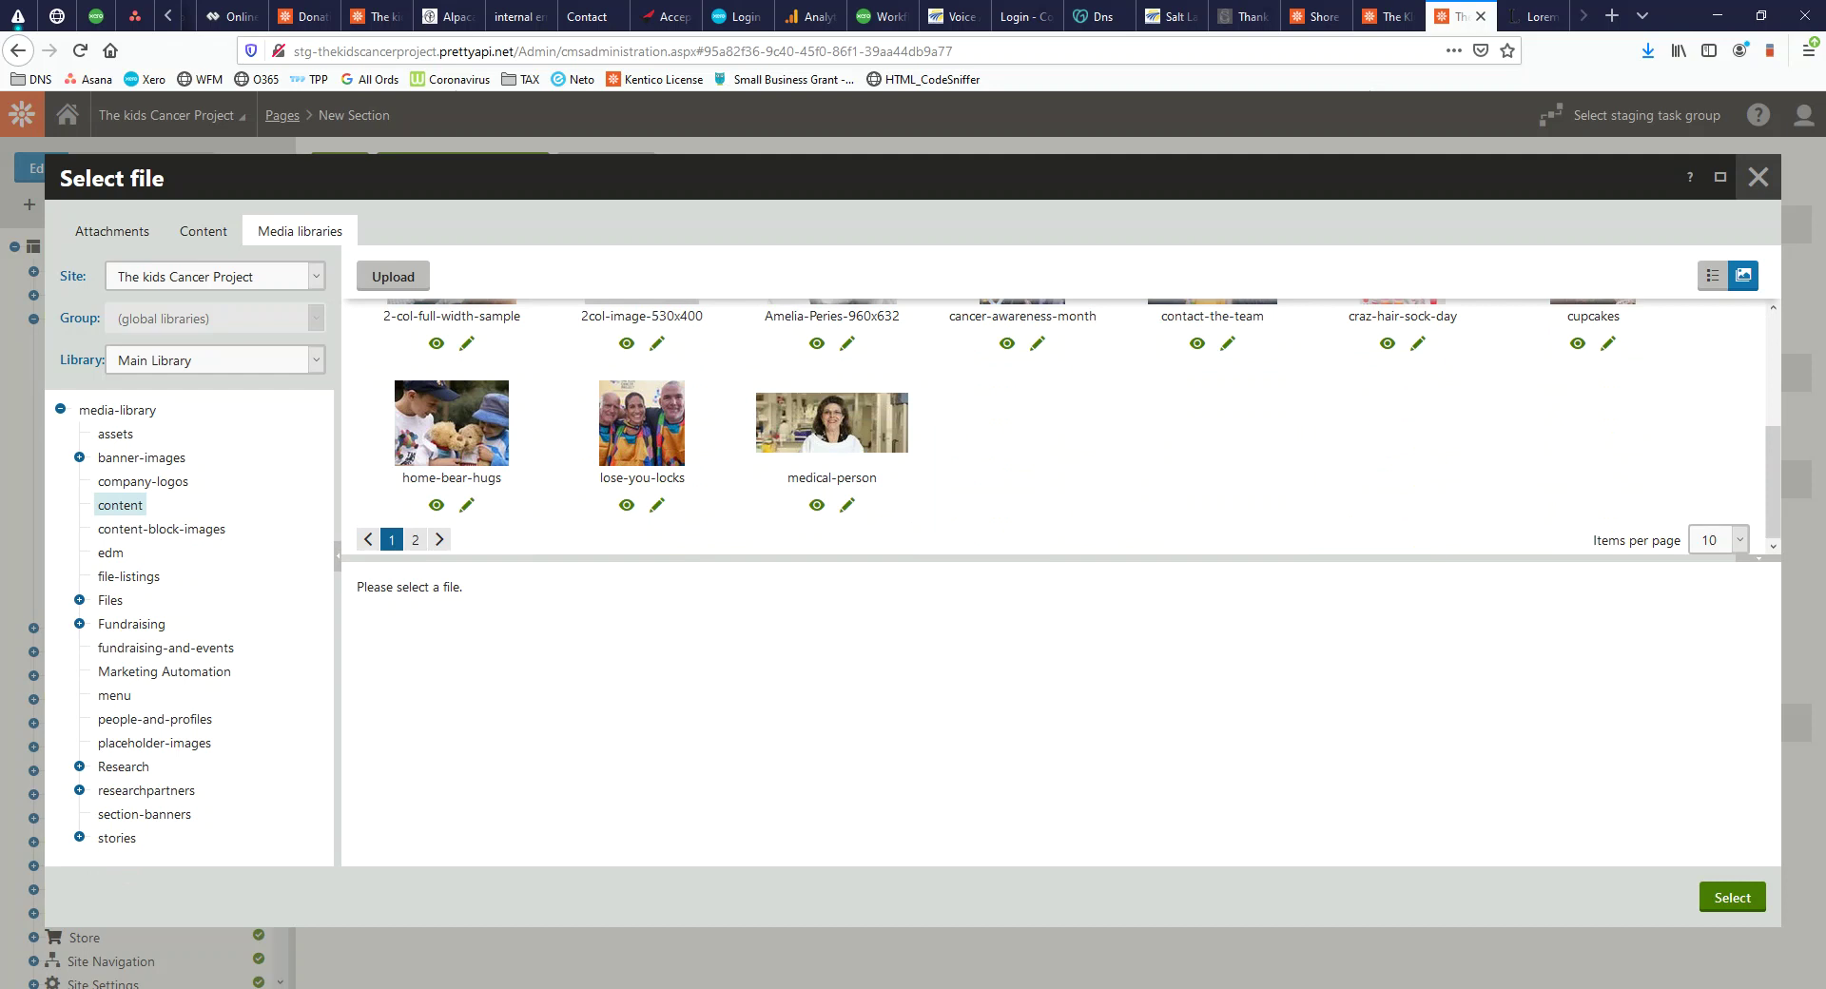
{"action": "left_click", "coordinate": [80, 458]}
{"action": "left_click", "coordinate": [143, 460]}
{"action": "left_click", "coordinate": [669, 447]}
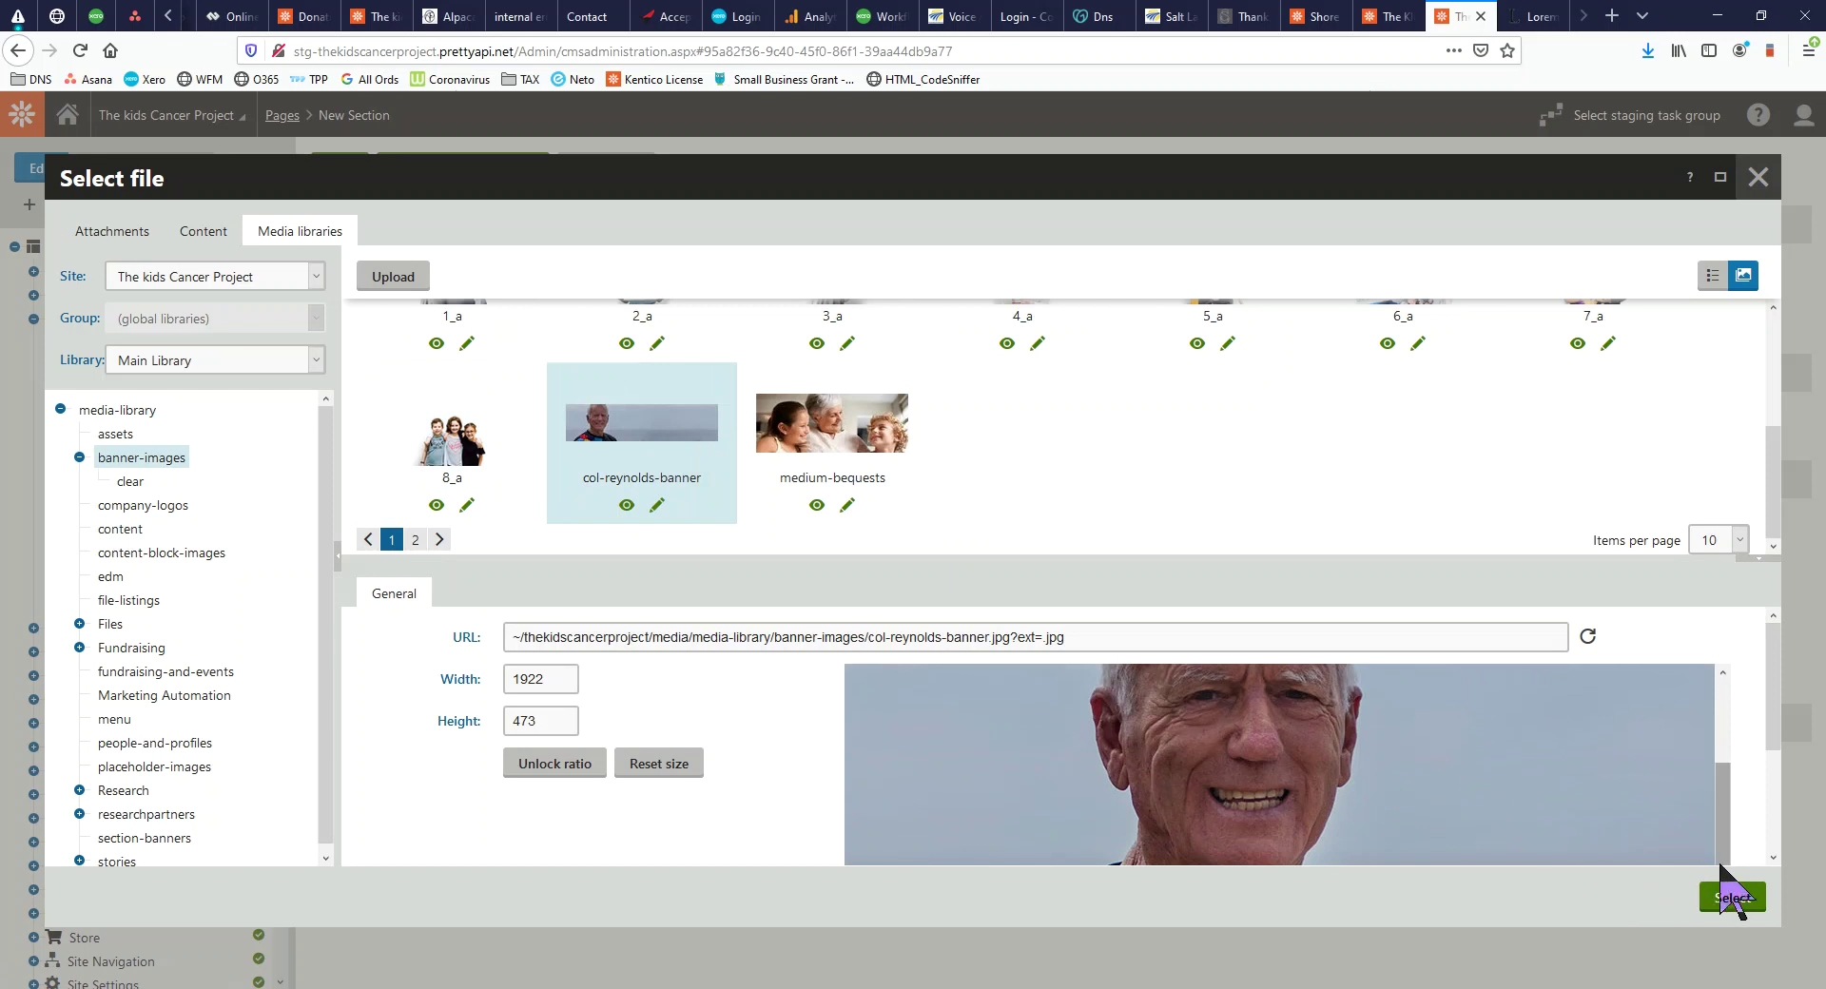
{"action": "left_click", "coordinate": [1733, 897]}
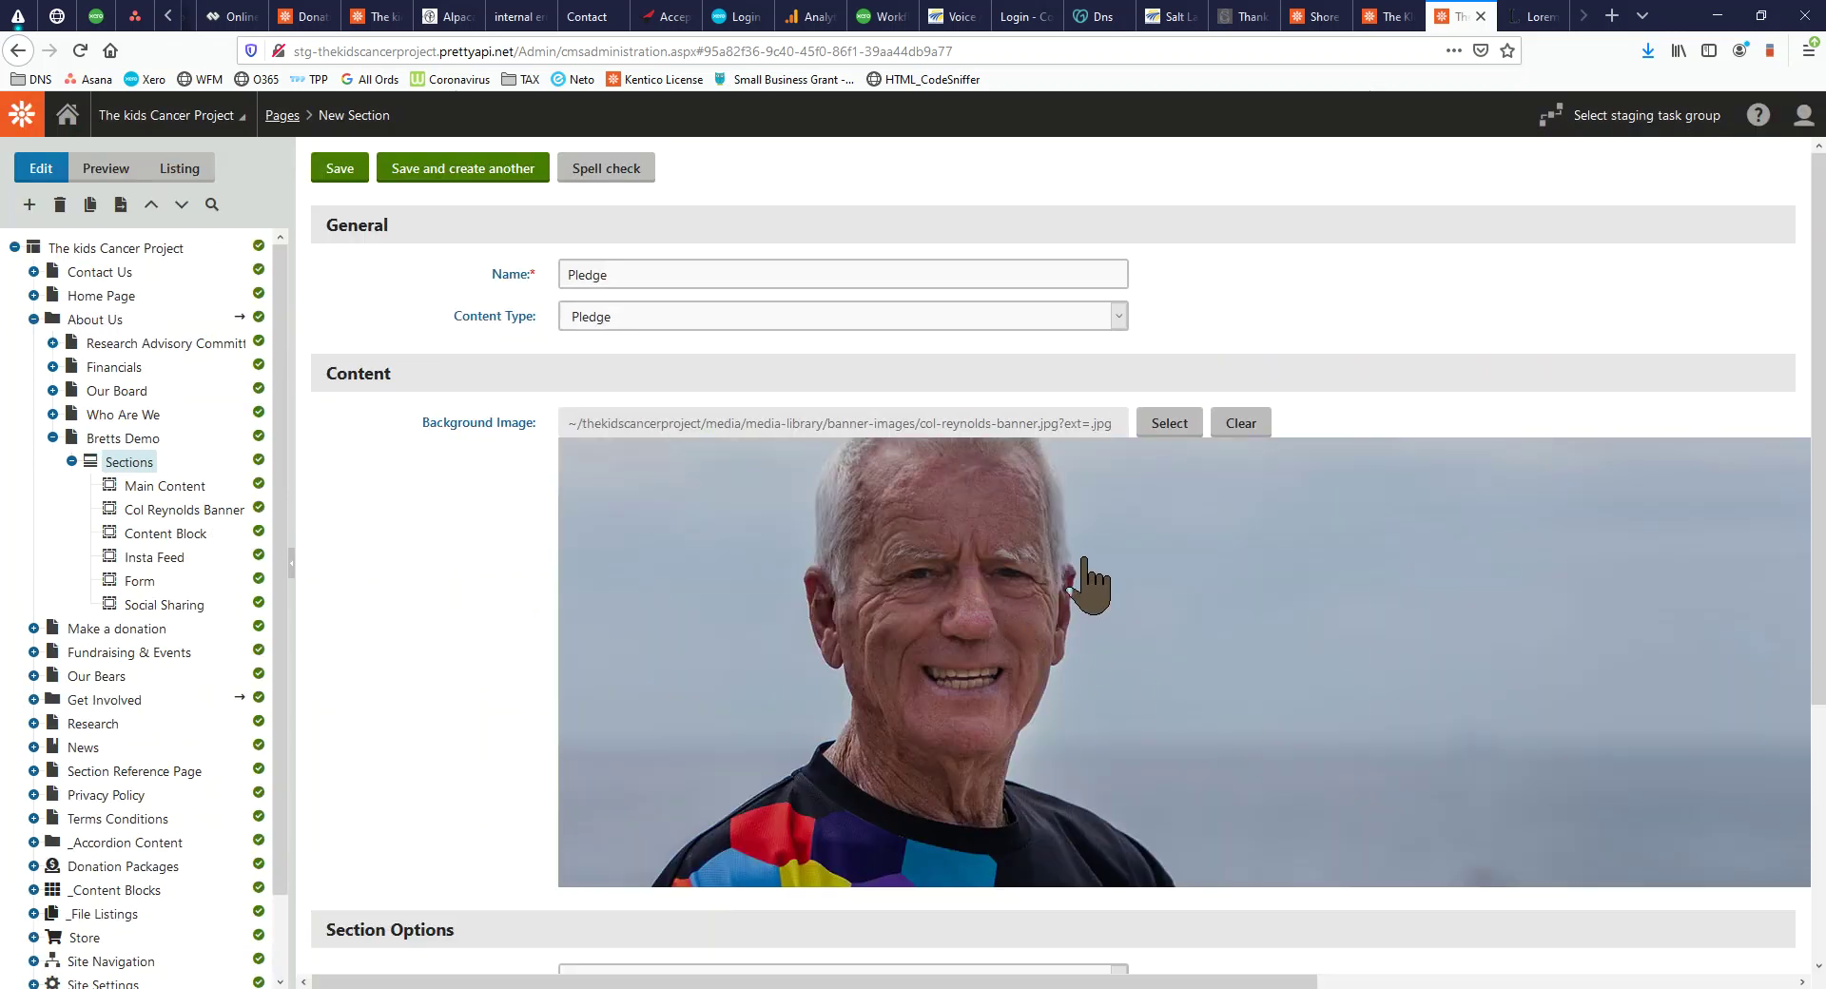
Save the new Pledge section
{"action": "scroll", "coordinate": [849, 481], "scroll_direction": "down", "scroll_amount": 3}
{"action": "scroll", "coordinate": [849, 480], "scroll_direction": "down", "scroll_amount": 2}
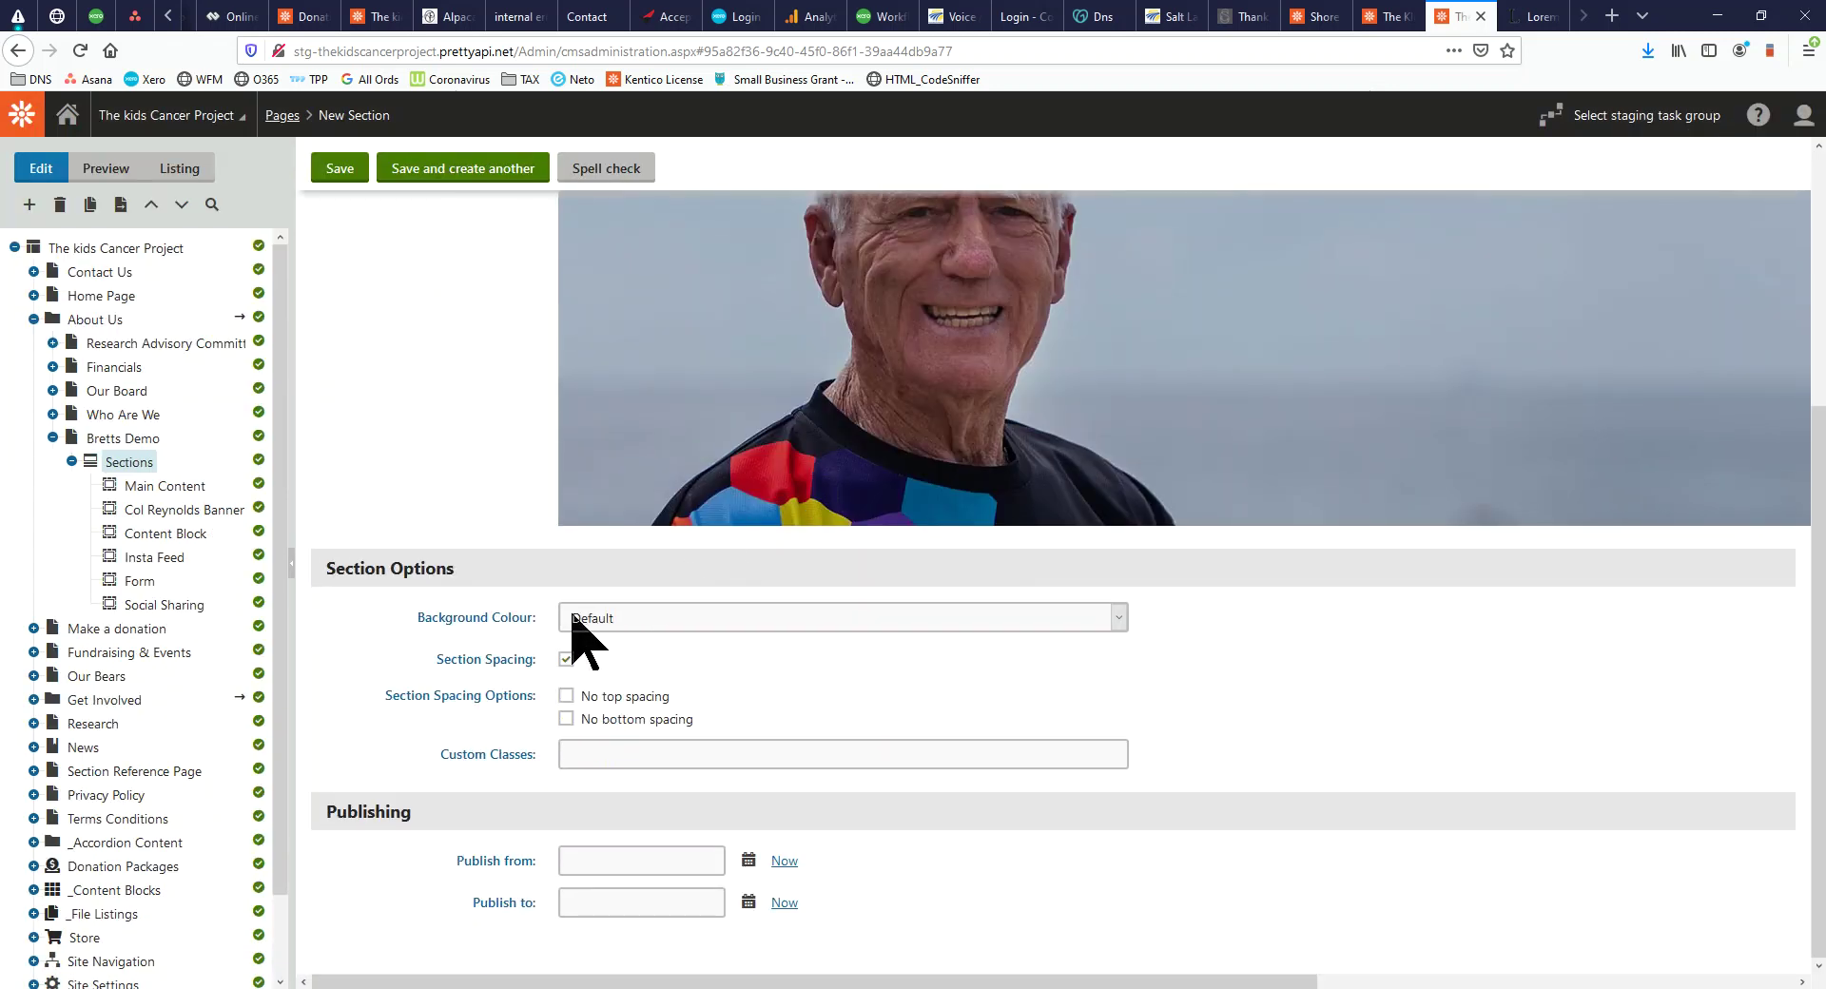
{"action": "left_click", "coordinate": [345, 170]}
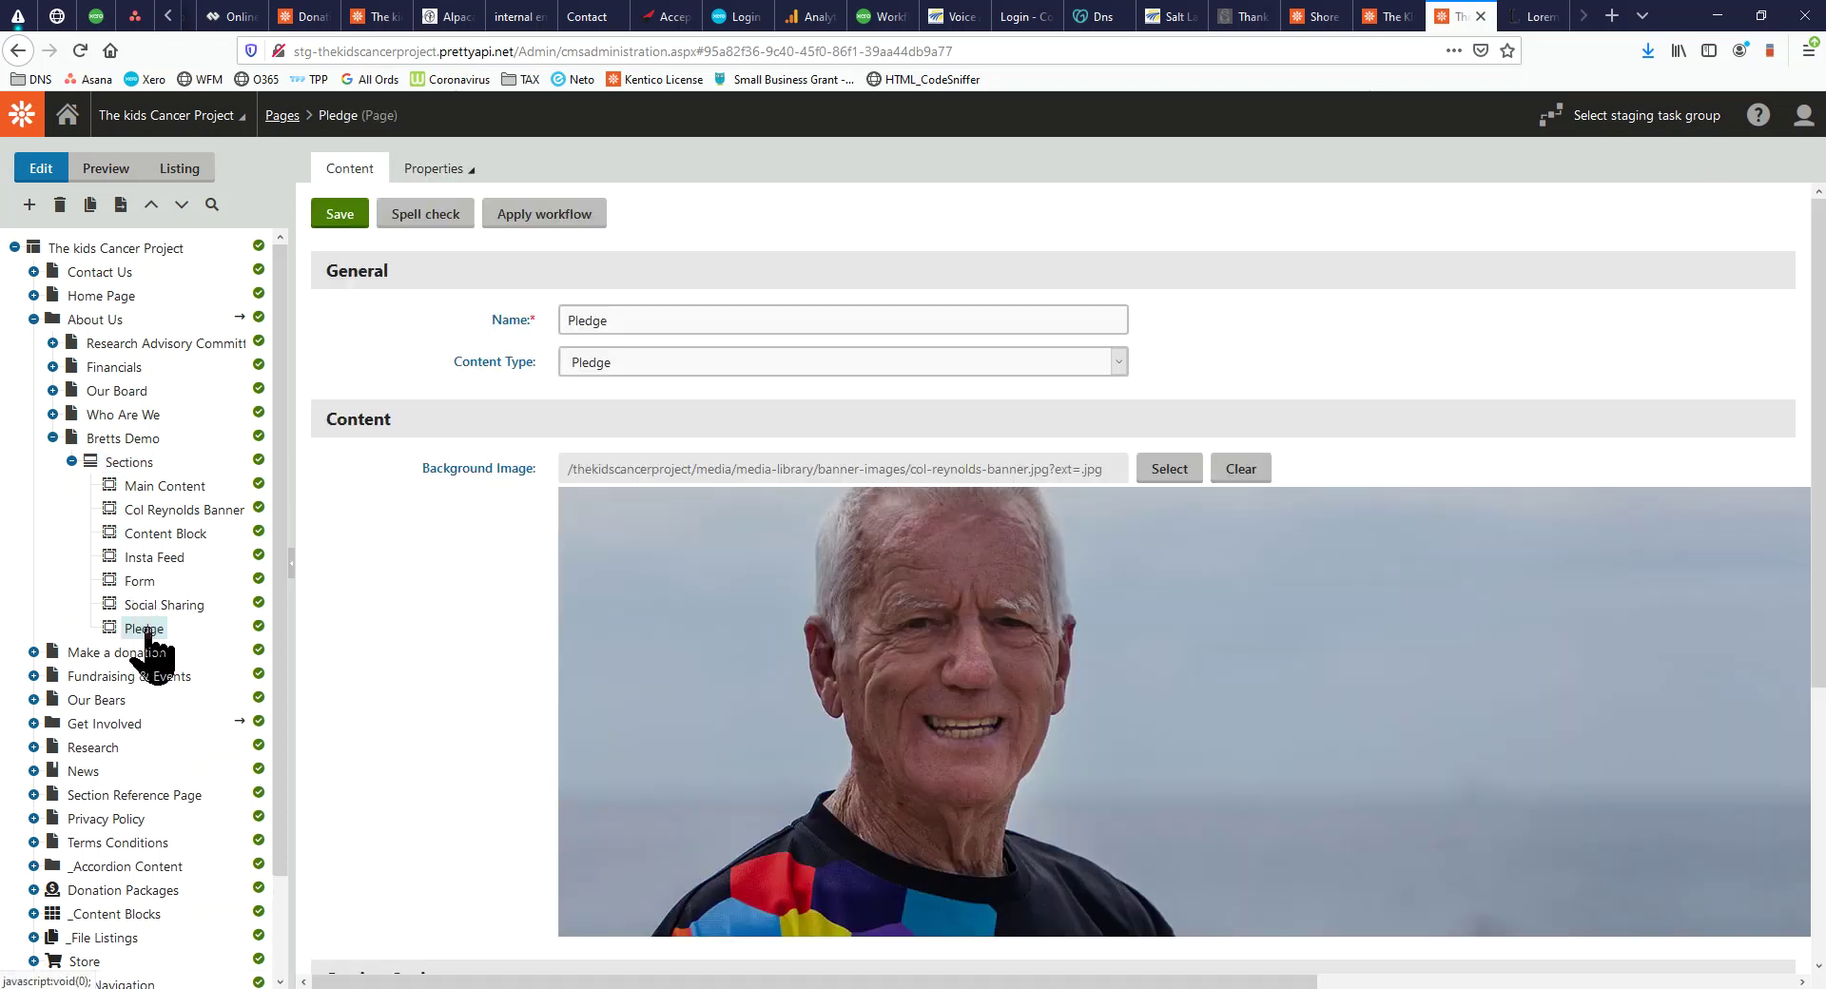
Move the Pledge section above Form and reload the staging homepage
{"action": "mouse_move", "coordinate": [148, 629]}
{"action": "left_mouse_down"}
{"action": "mouse_move", "coordinate": [146, 573]}
{"action": "mouse_move", "coordinate": [150, 601]}
{"action": "left_mouse_up"}
{"action": "left_click", "coordinate": [330, 225]}
{"action": "left_click_drag", "start_coordinate": [1236, 988], "coordinate": [1436, 2]}
{"action": "left_click", "coordinate": [78, 43]}
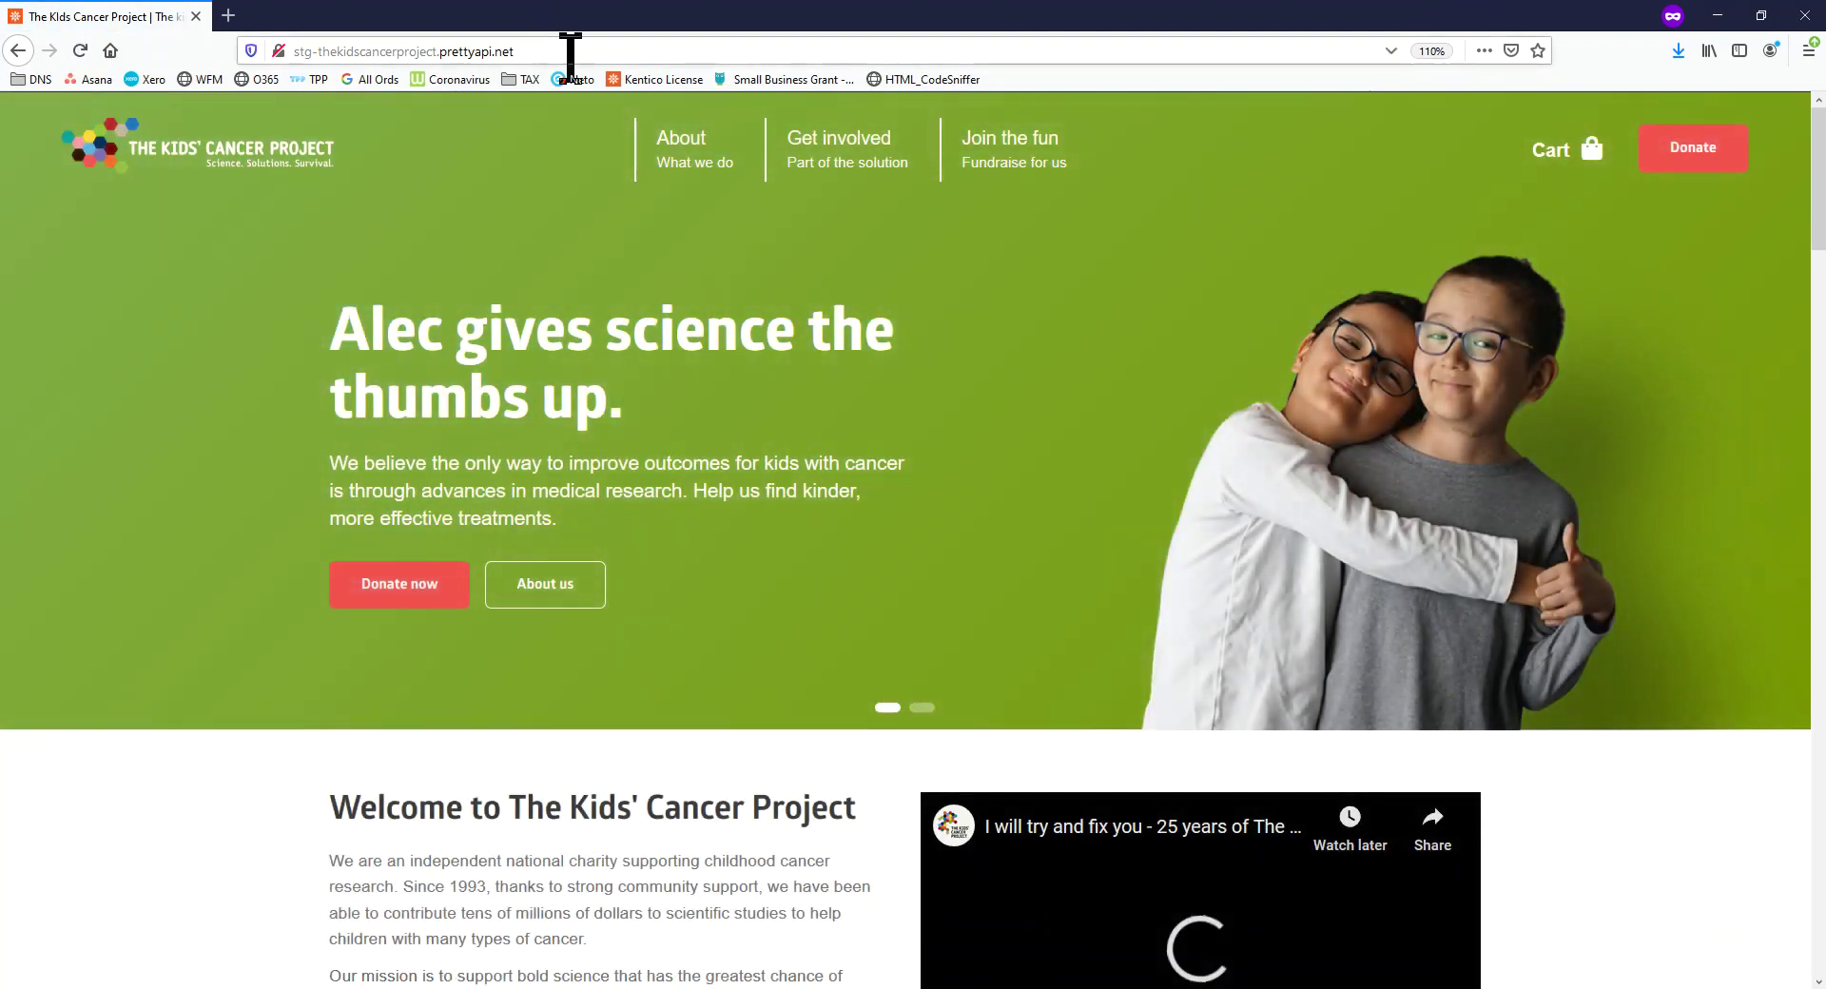
{"action": "left_click", "coordinate": [571, 53]}
Copy the Bretts Demo page URL from the CMS and load it on the staging site
{"action": "left_click_drag", "start_coordinate": [676, 7], "coordinate": [0, 277]}
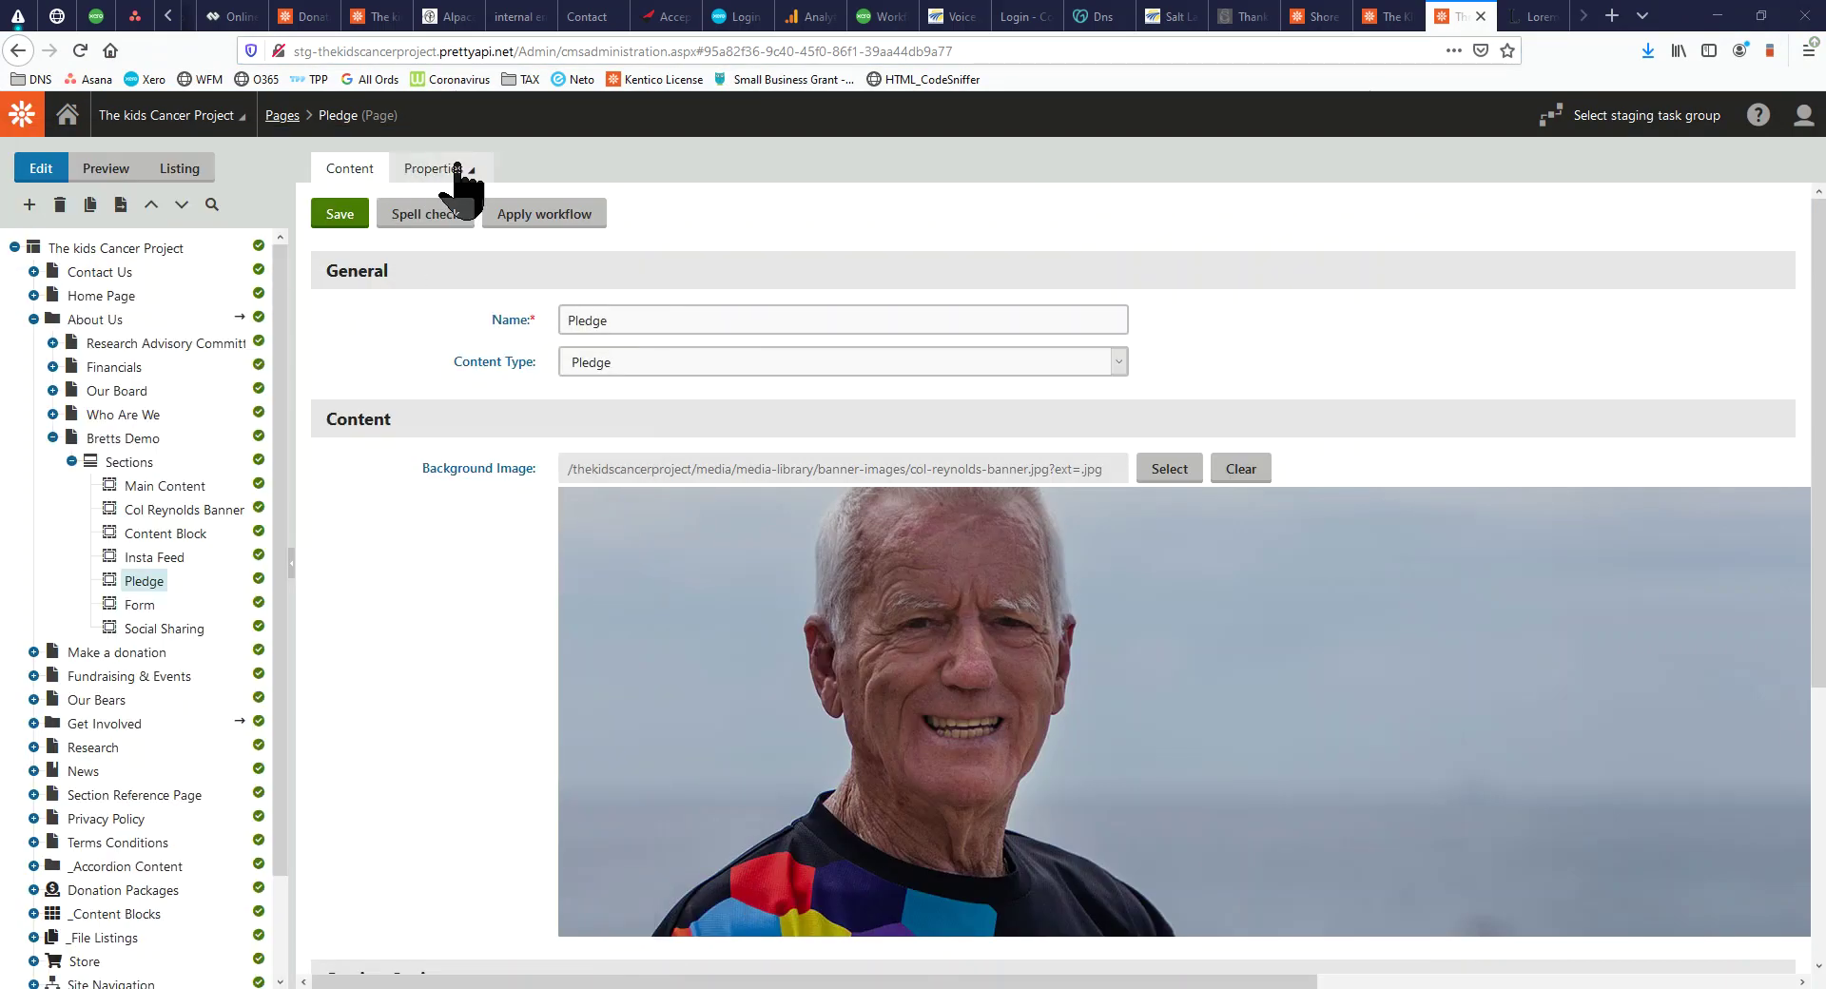
{"action": "left_click", "coordinate": [140, 439]}
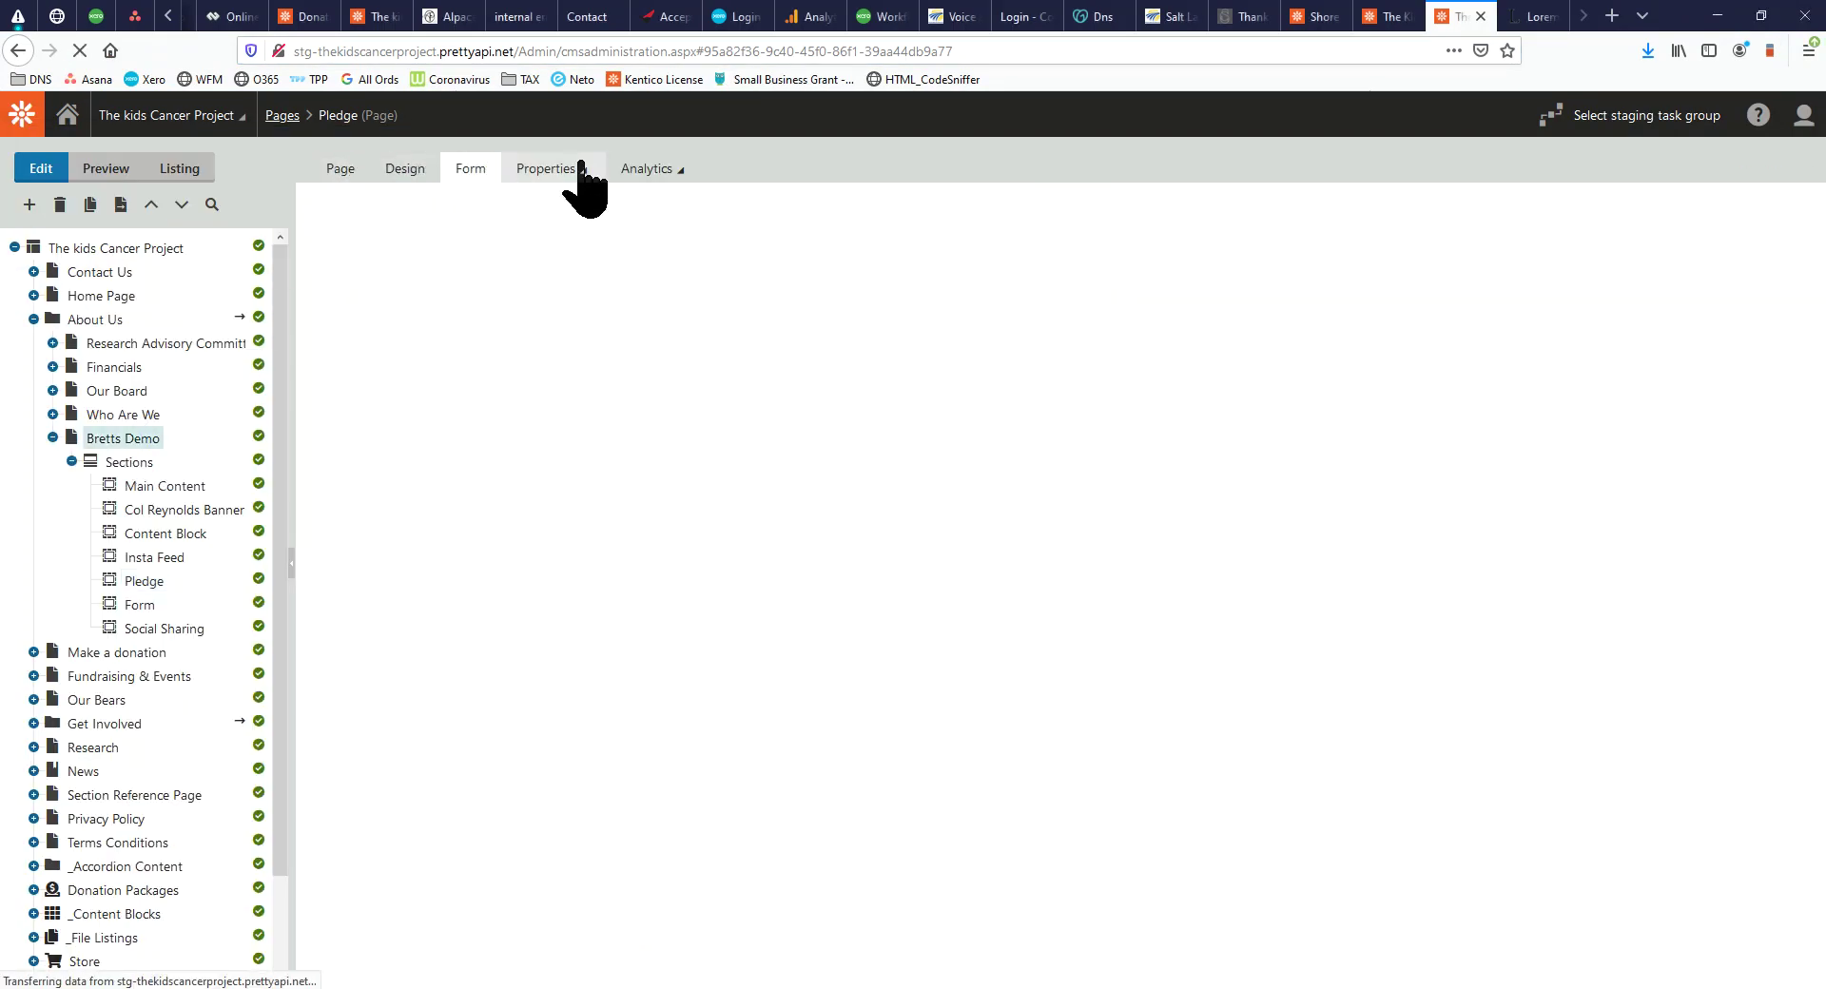
{"action": "left_click", "coordinate": [579, 175]}
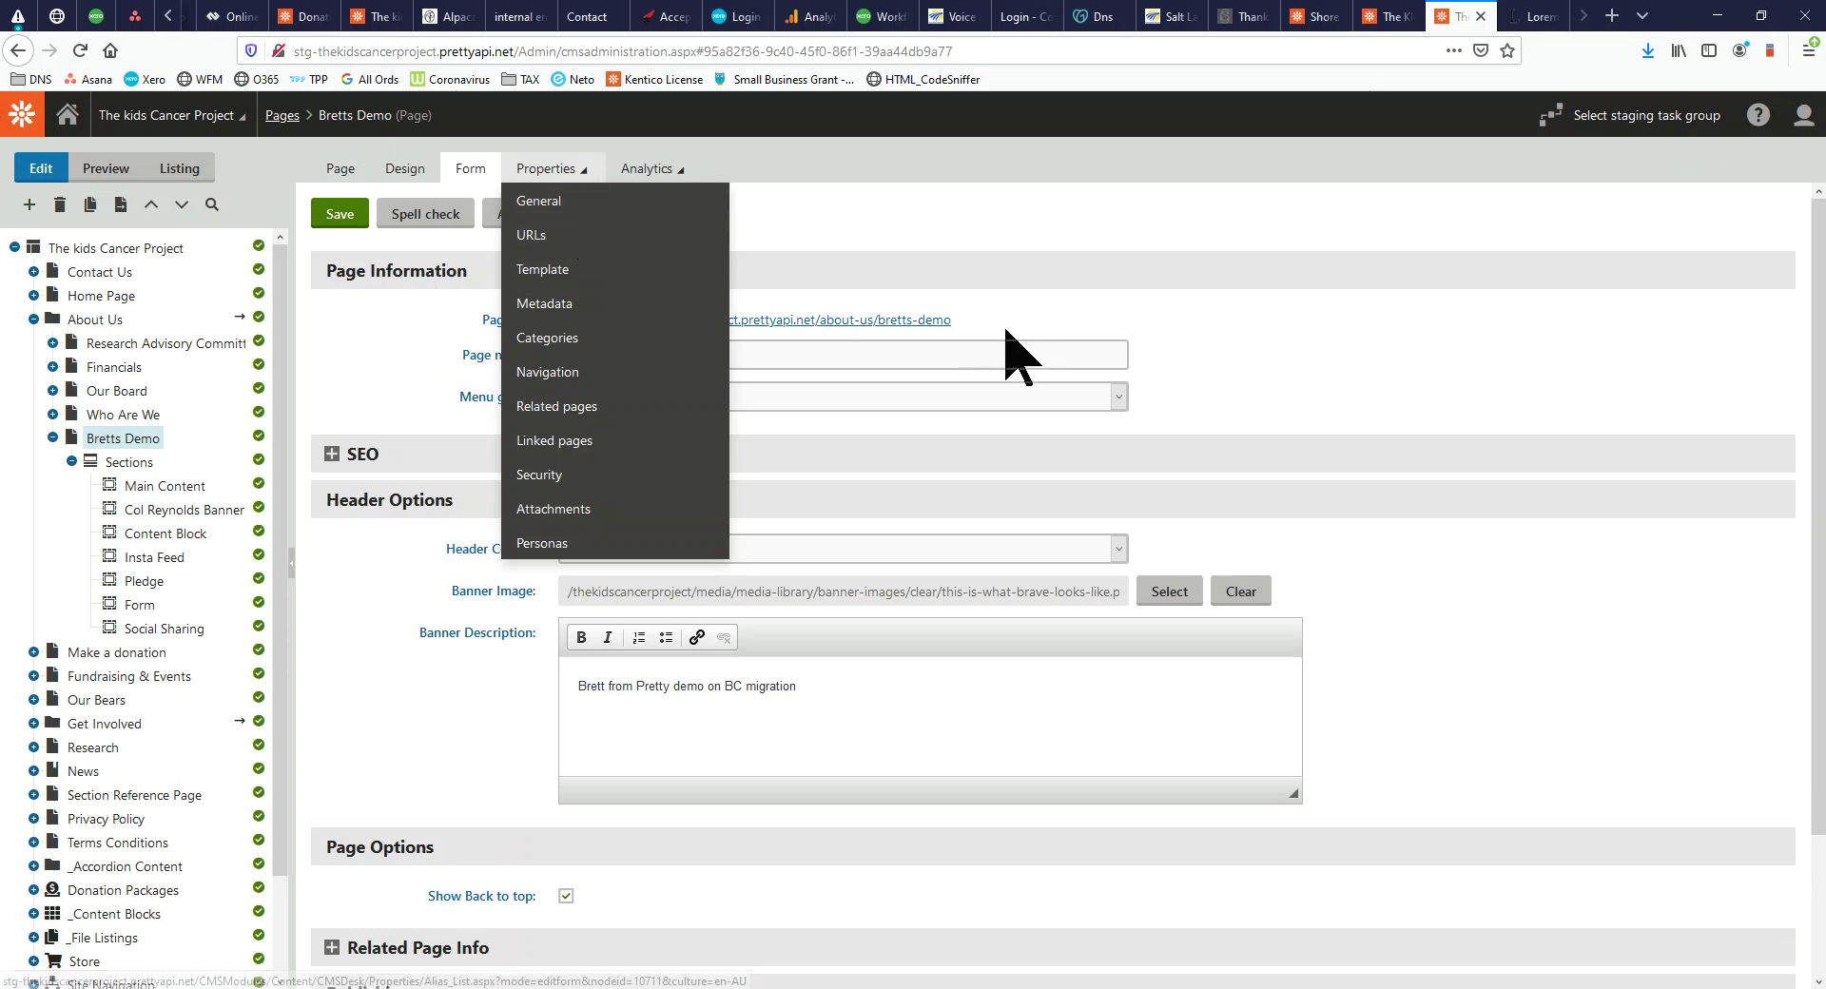
{"action": "left_click_drag", "start_coordinate": [990, 325], "coordinate": [565, 324]}
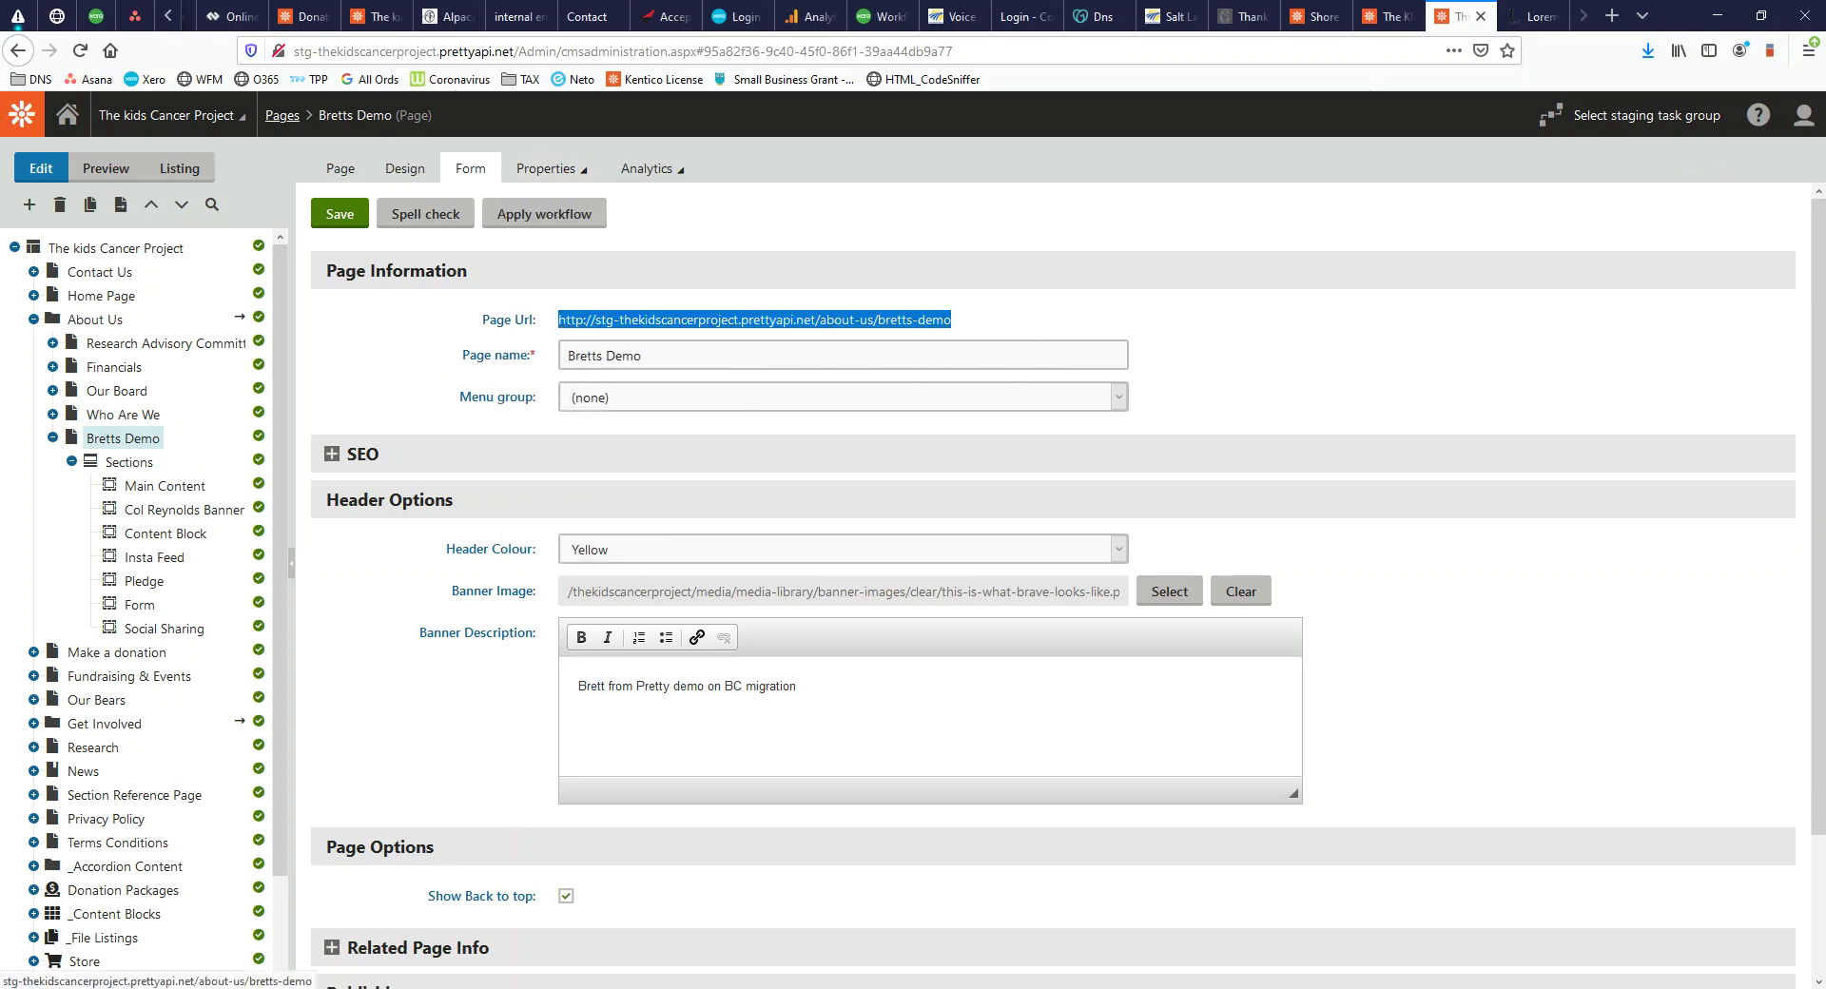
{"action": "left_click_drag", "start_coordinate": [999, 980], "coordinate": [1058, 2]}
{"action": "type", "text": "http://stg-thekidscancerproject.prettyapi.net/about-us/bretts-demo"}
{"action": "key", "text": "Return"}
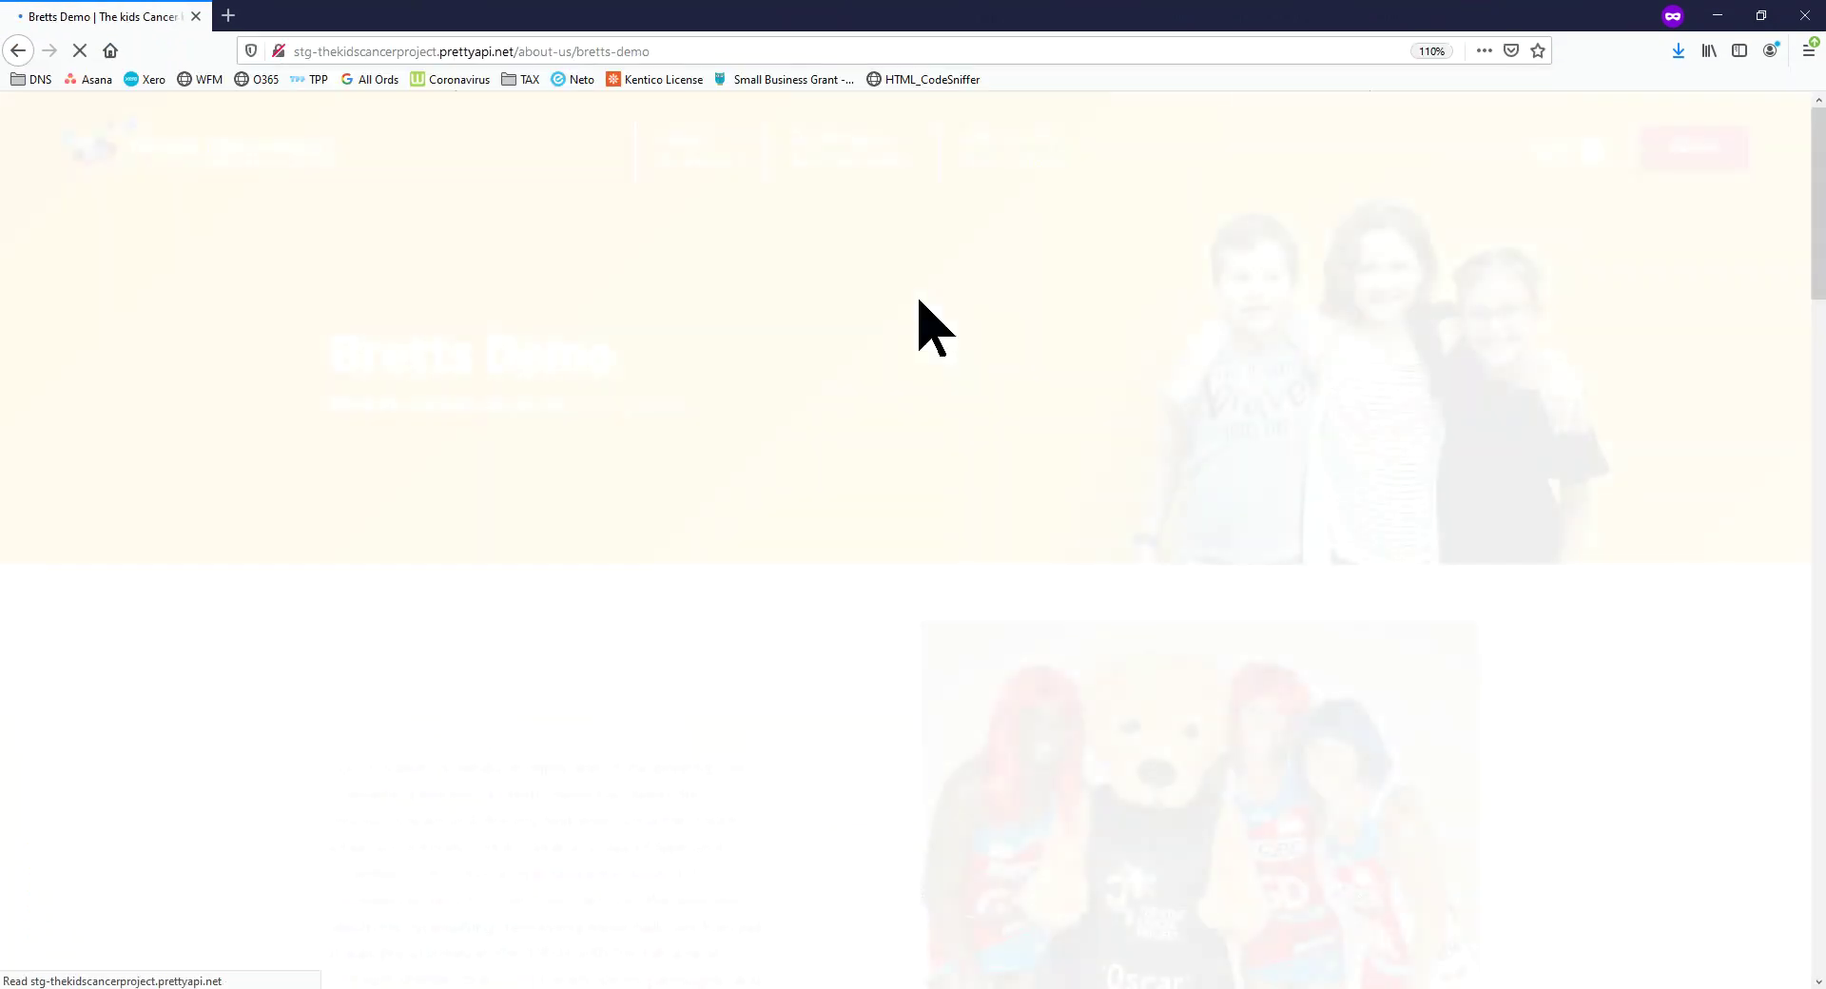
Scroll through the live Bretts Demo page to check the Col Reynolds pledge banner
{"action": "scroll", "coordinate": [999, 407], "scroll_direction": "down", "scroll_amount": 7}
{"action": "scroll", "coordinate": [968, 477], "scroll_direction": "down", "scroll_amount": 10}
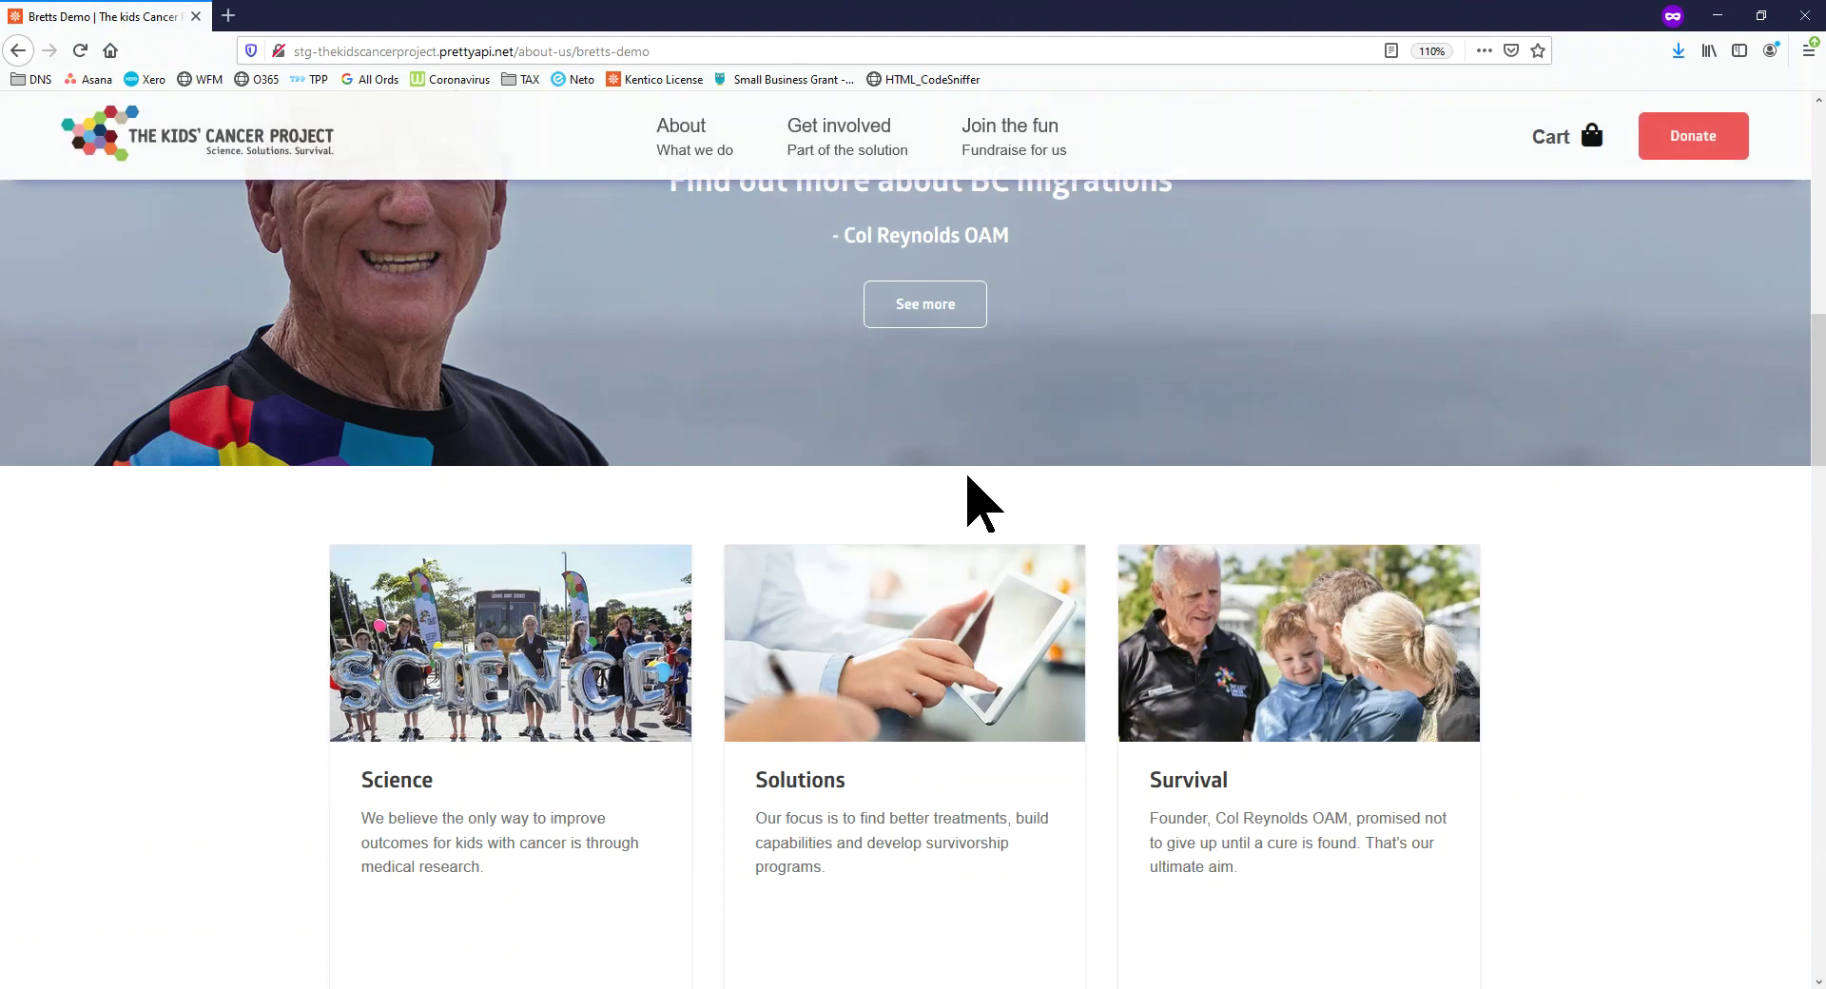
{"action": "scroll", "coordinate": [963, 478], "scroll_direction": "down", "scroll_amount": 8}
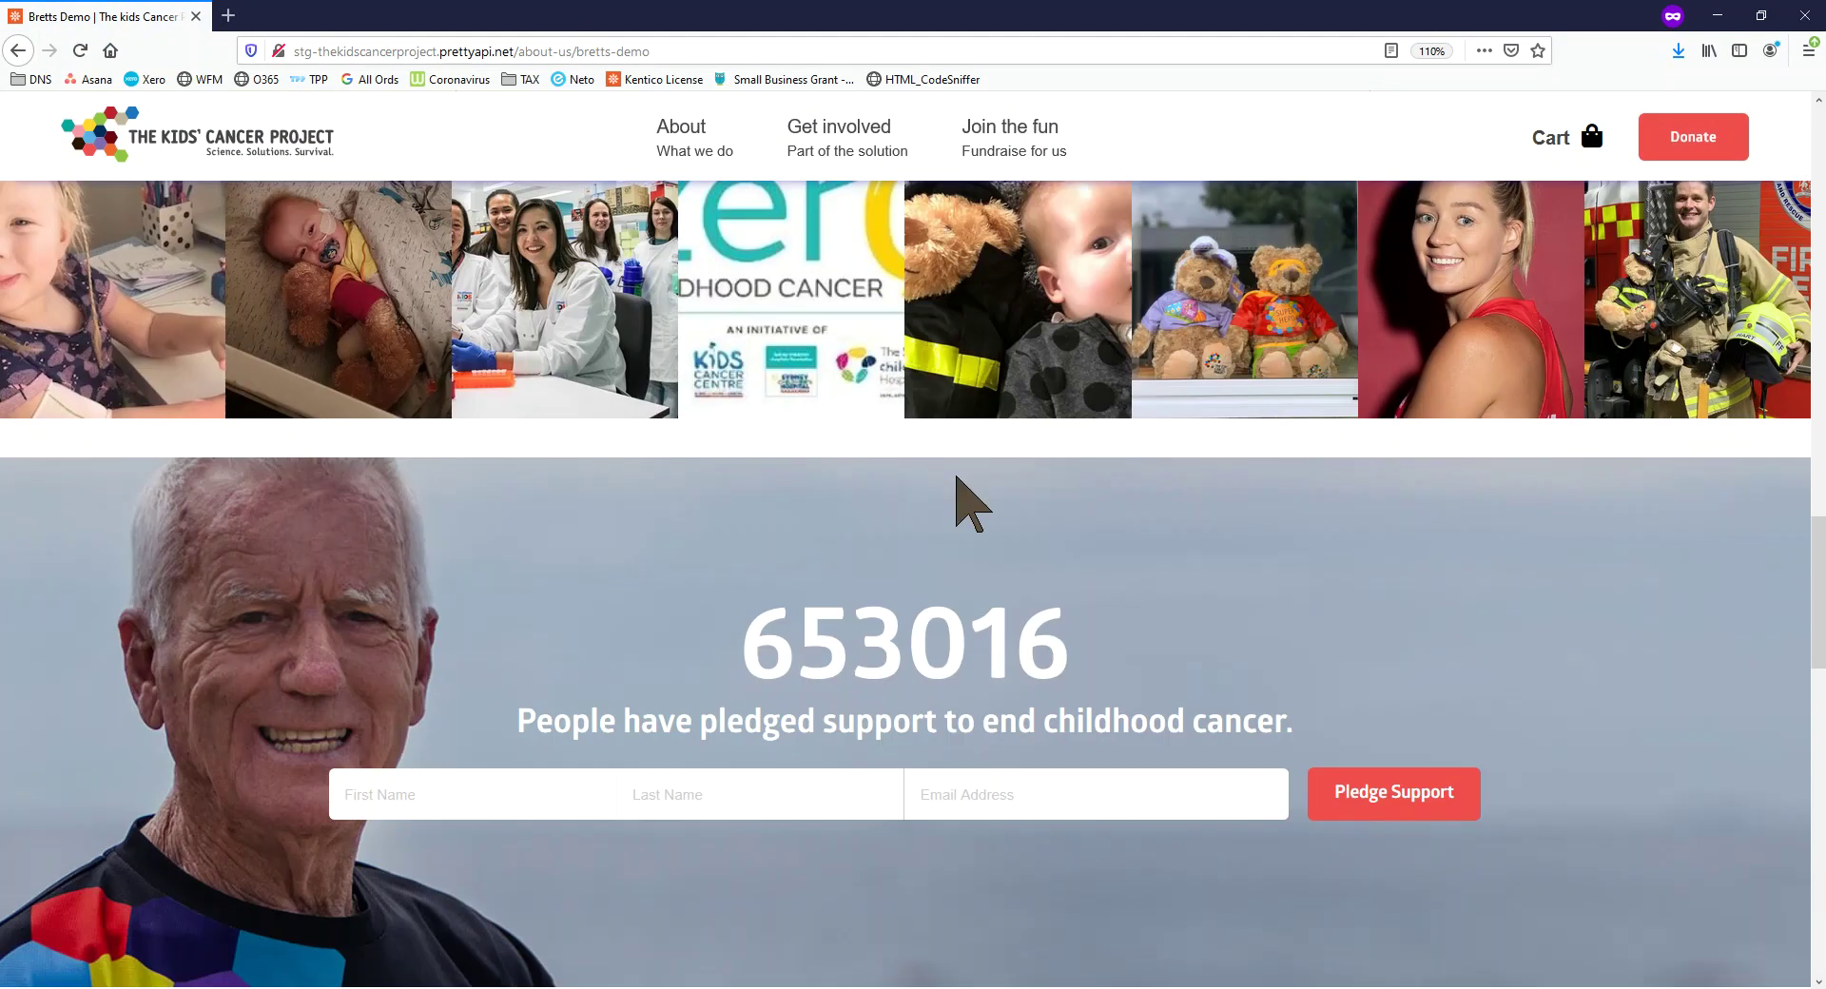
{"action": "scroll", "coordinate": [942, 570], "scroll_direction": "down", "scroll_amount": 4}
{"action": "scroll", "coordinate": [914, 571], "scroll_direction": "up", "scroll_amount": 12}
{"action": "scroll", "coordinate": [905, 571], "scroll_direction": "up", "scroll_amount": 15}
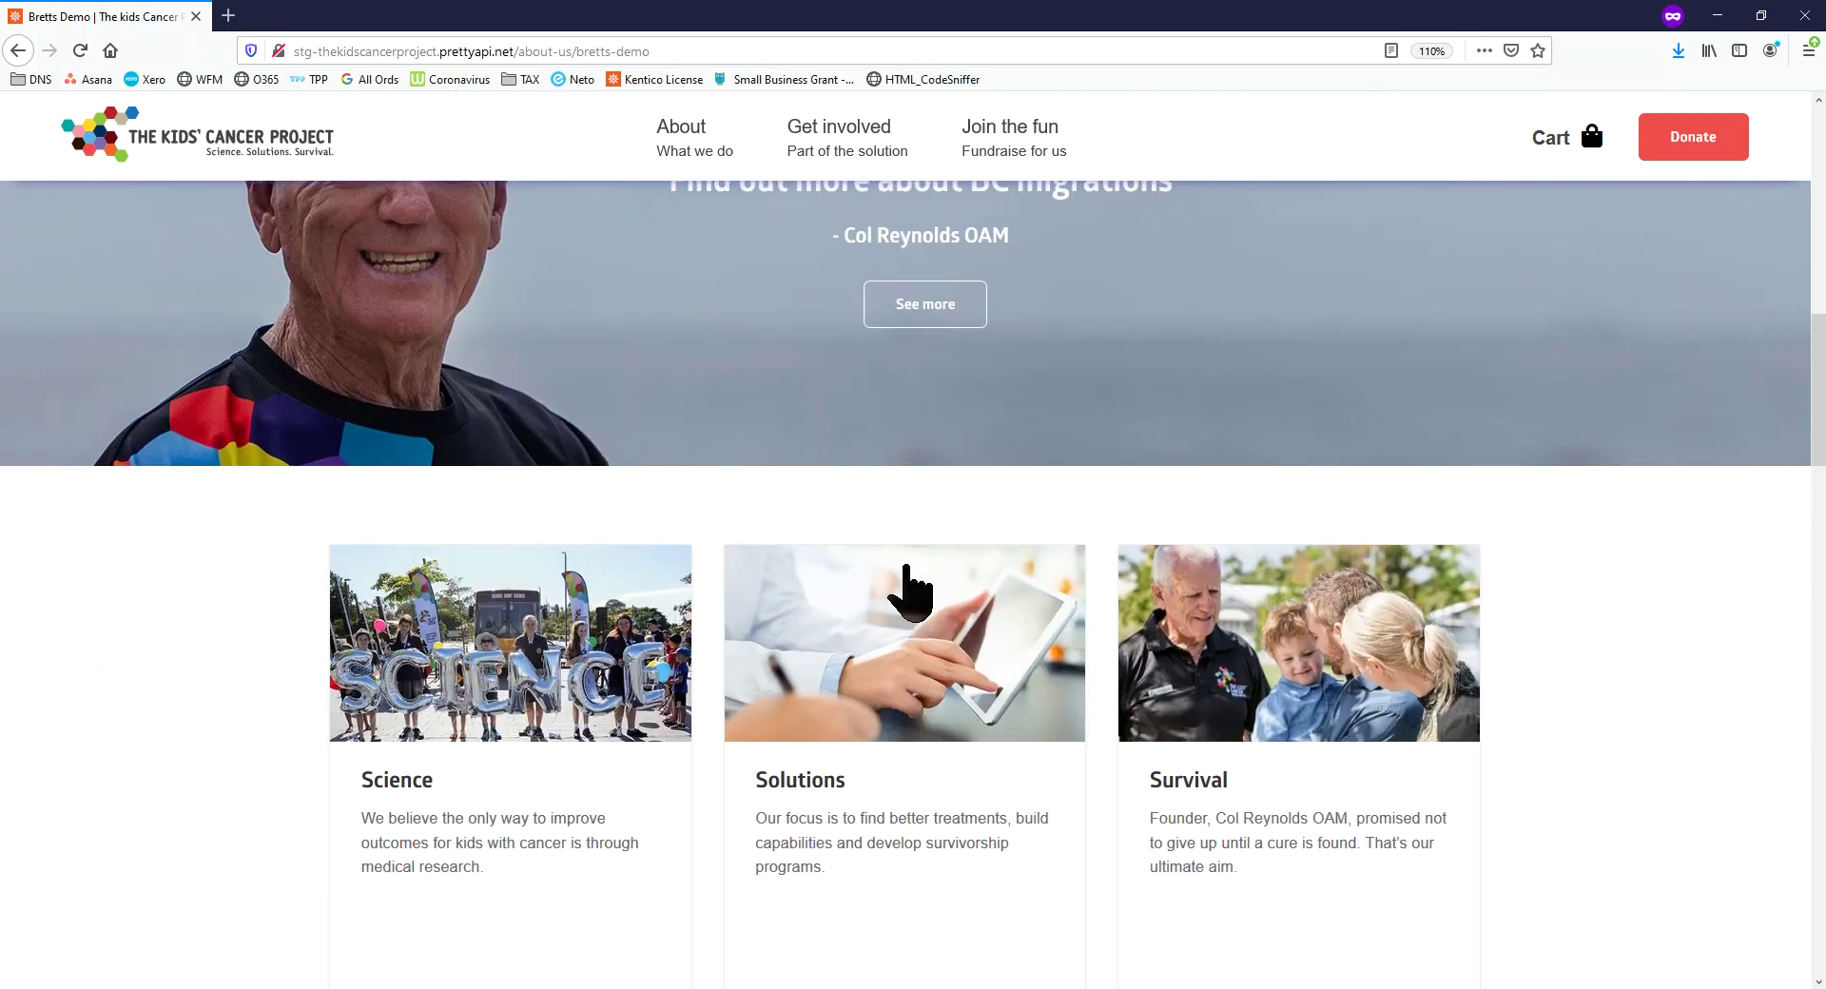
{"action": "scroll", "coordinate": [865, 652], "scroll_direction": "down", "scroll_amount": 10}
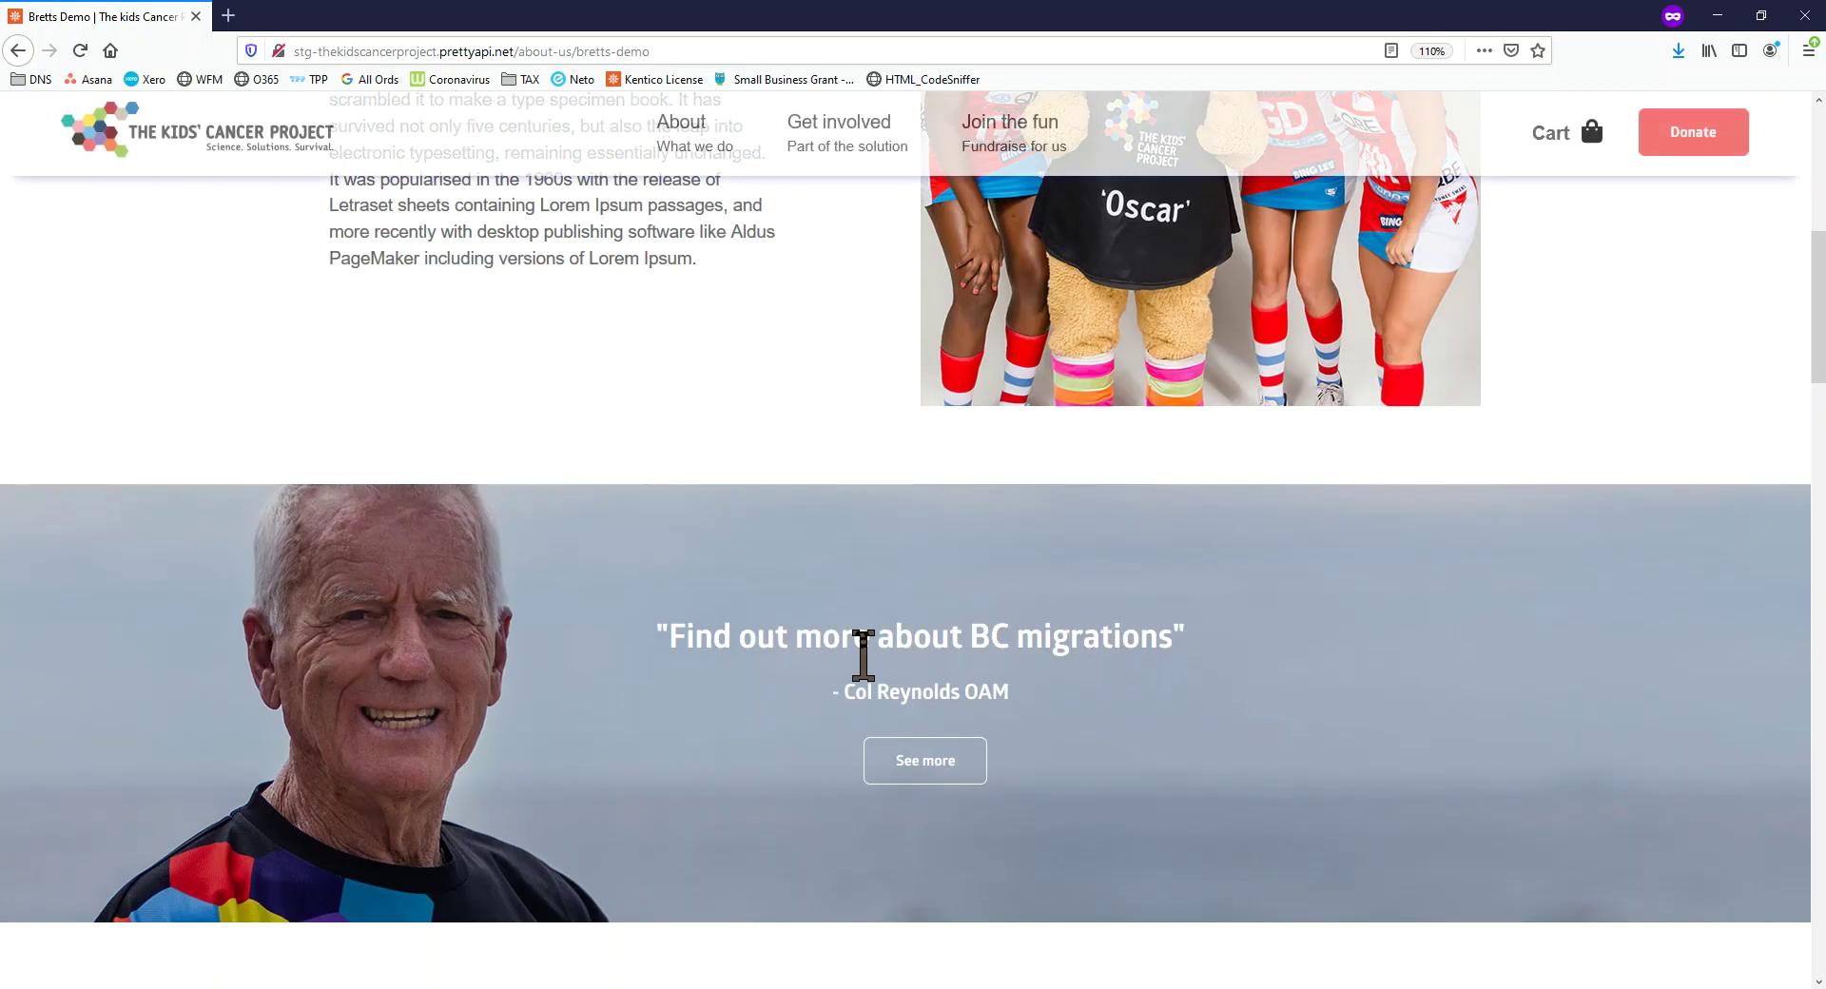
{"action": "scroll", "coordinate": [1046, 680], "scroll_direction": "down", "scroll_amount": 5}
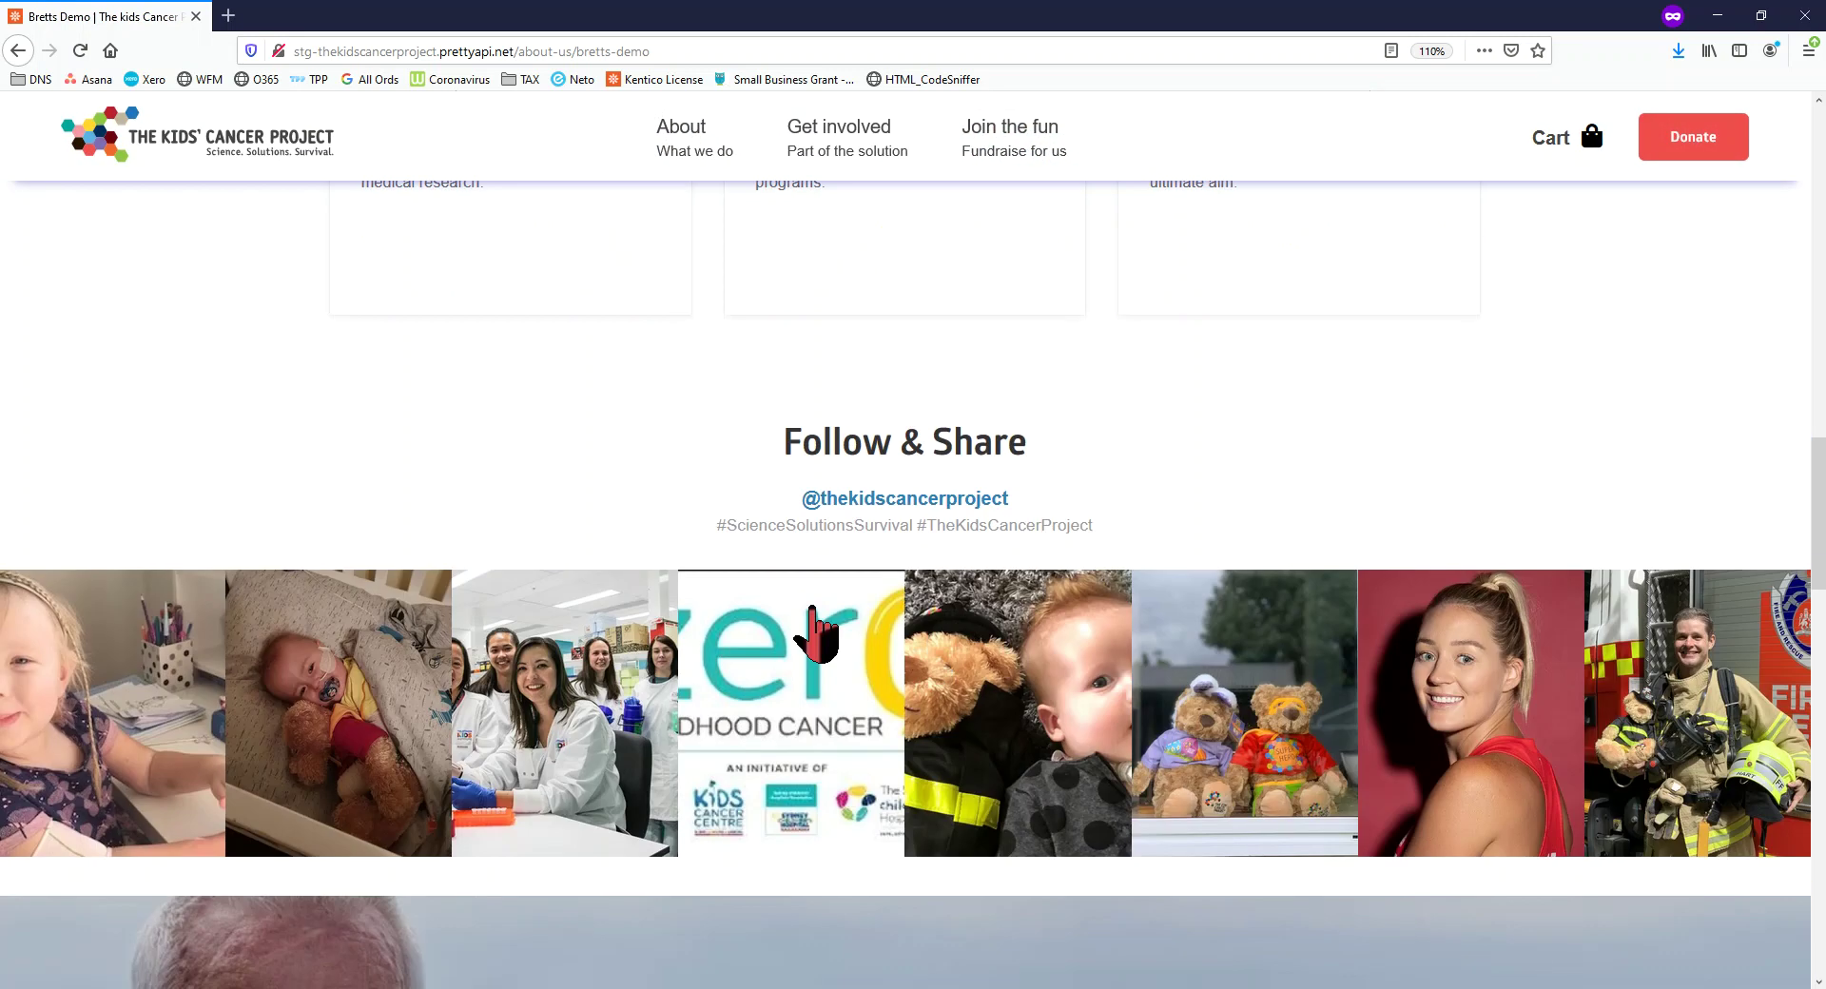
{"action": "scroll", "coordinate": [837, 571], "scroll_direction": "down", "scroll_amount": 3}
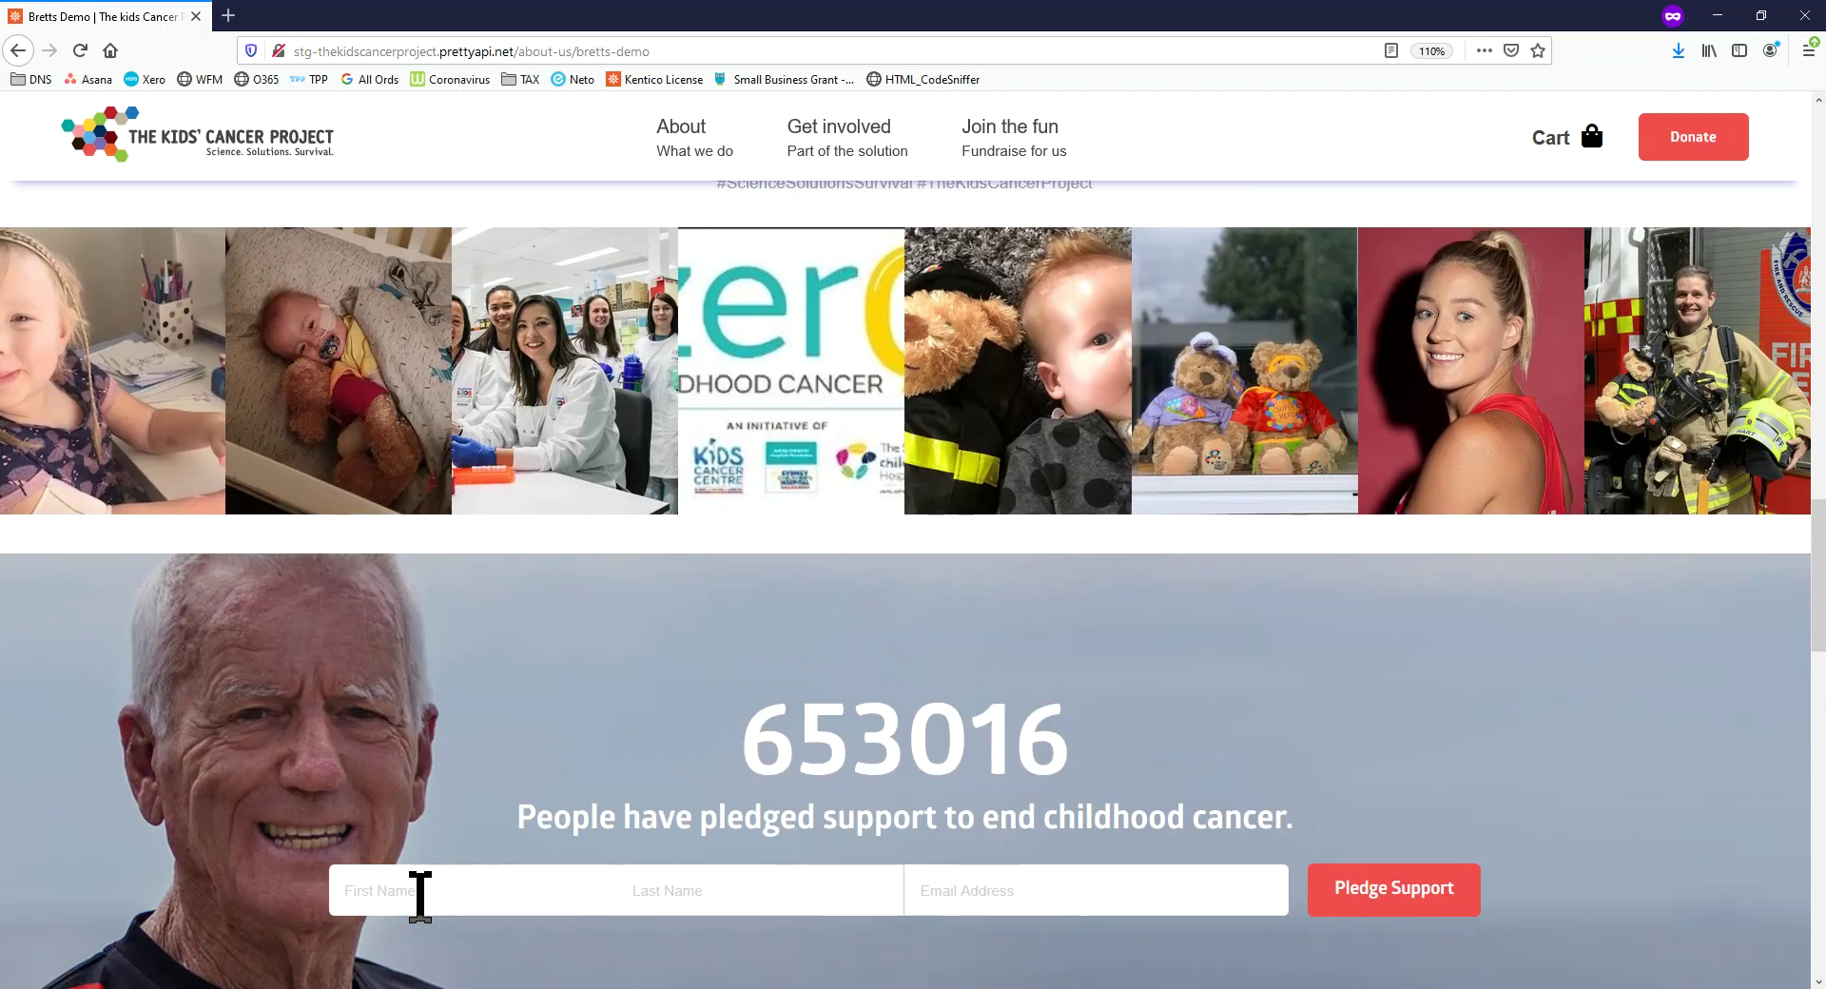
{"action": "scroll", "coordinate": [1322, 875], "scroll_direction": "down", "scroll_amount": 4}
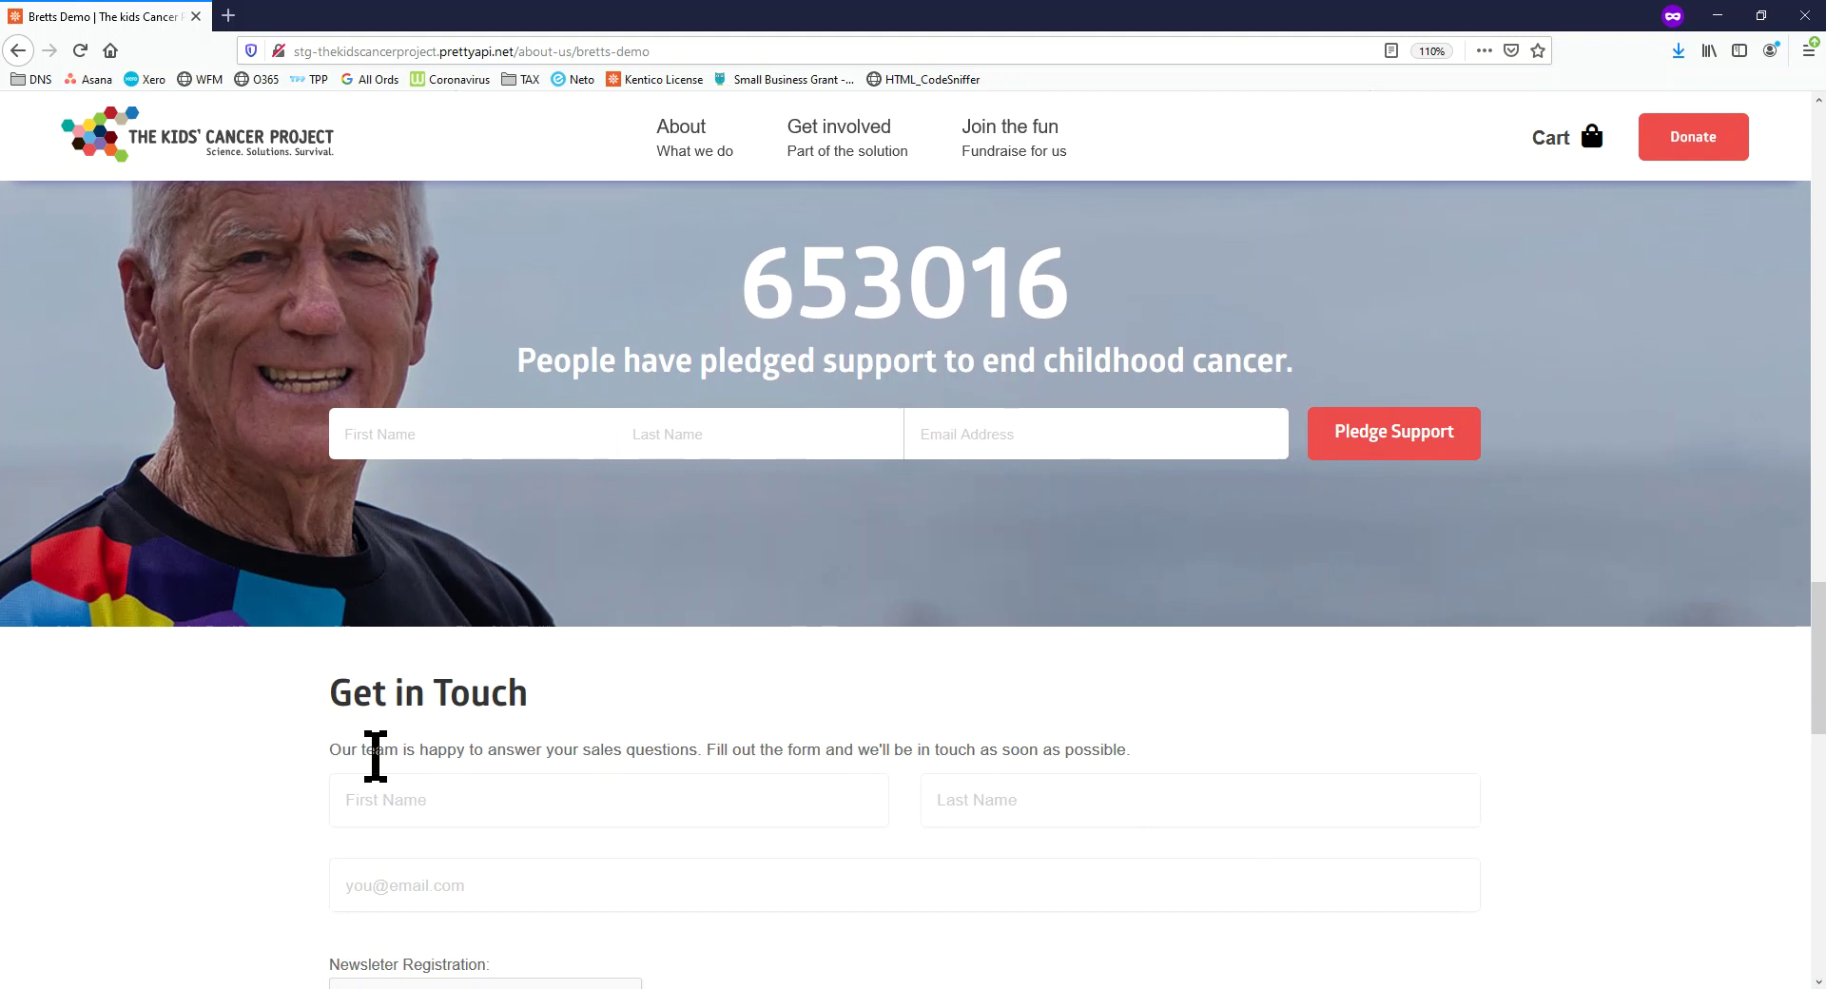
{"action": "scroll", "coordinate": [375, 756], "scroll_direction": "down", "scroll_amount": 5}
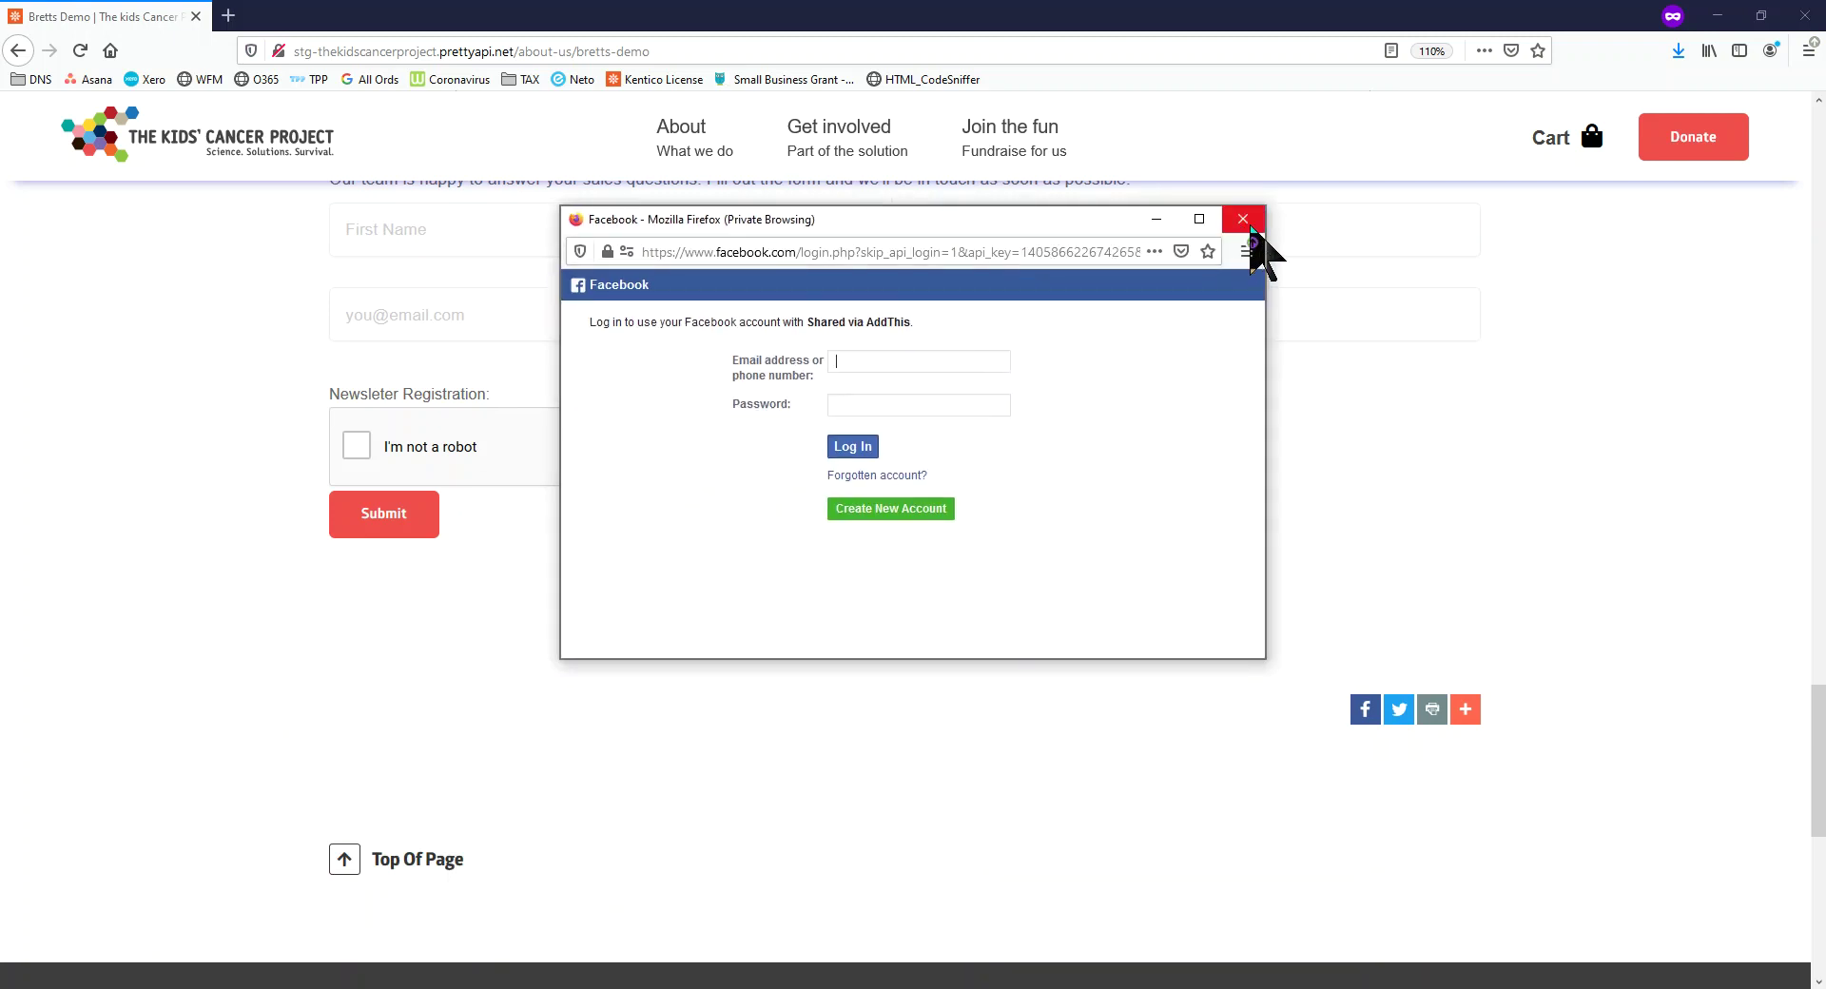
Close the Facebook share popup and switch back to the Kentico admin
{"action": "left_click", "coordinate": [1242, 220]}
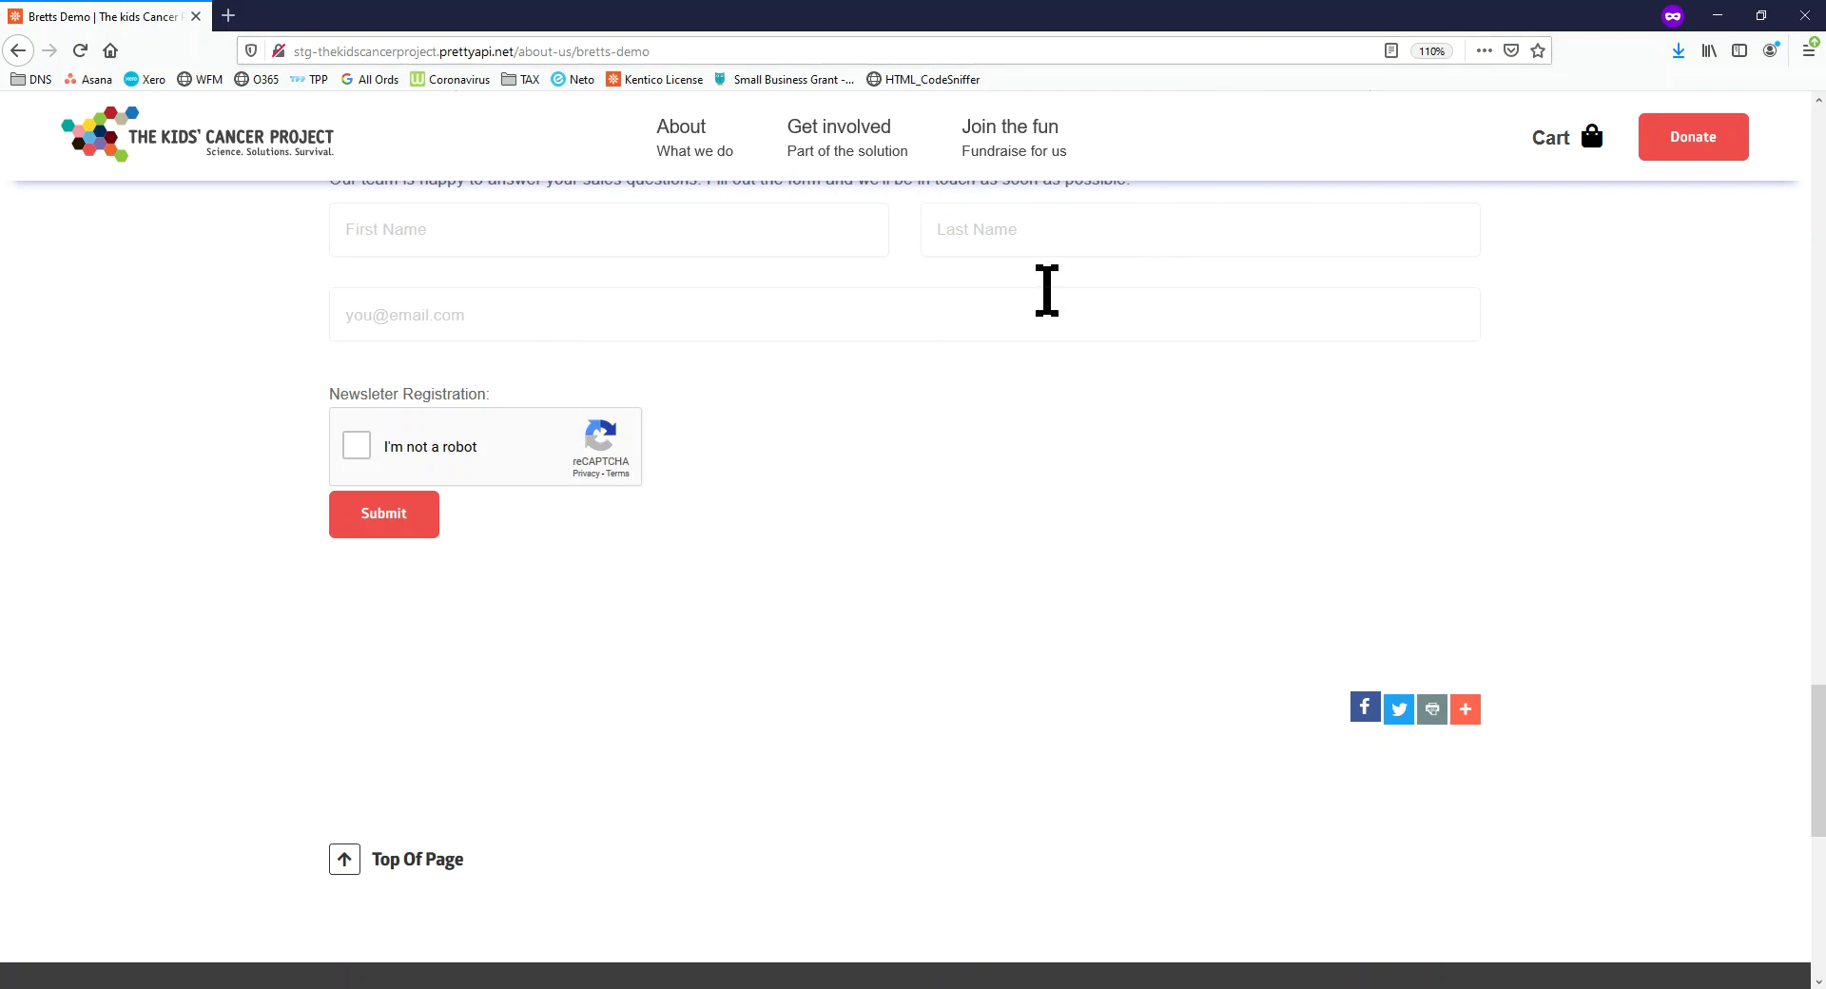
{"action": "scroll", "coordinate": [861, 436], "scroll_direction": "up", "scroll_amount": 20}
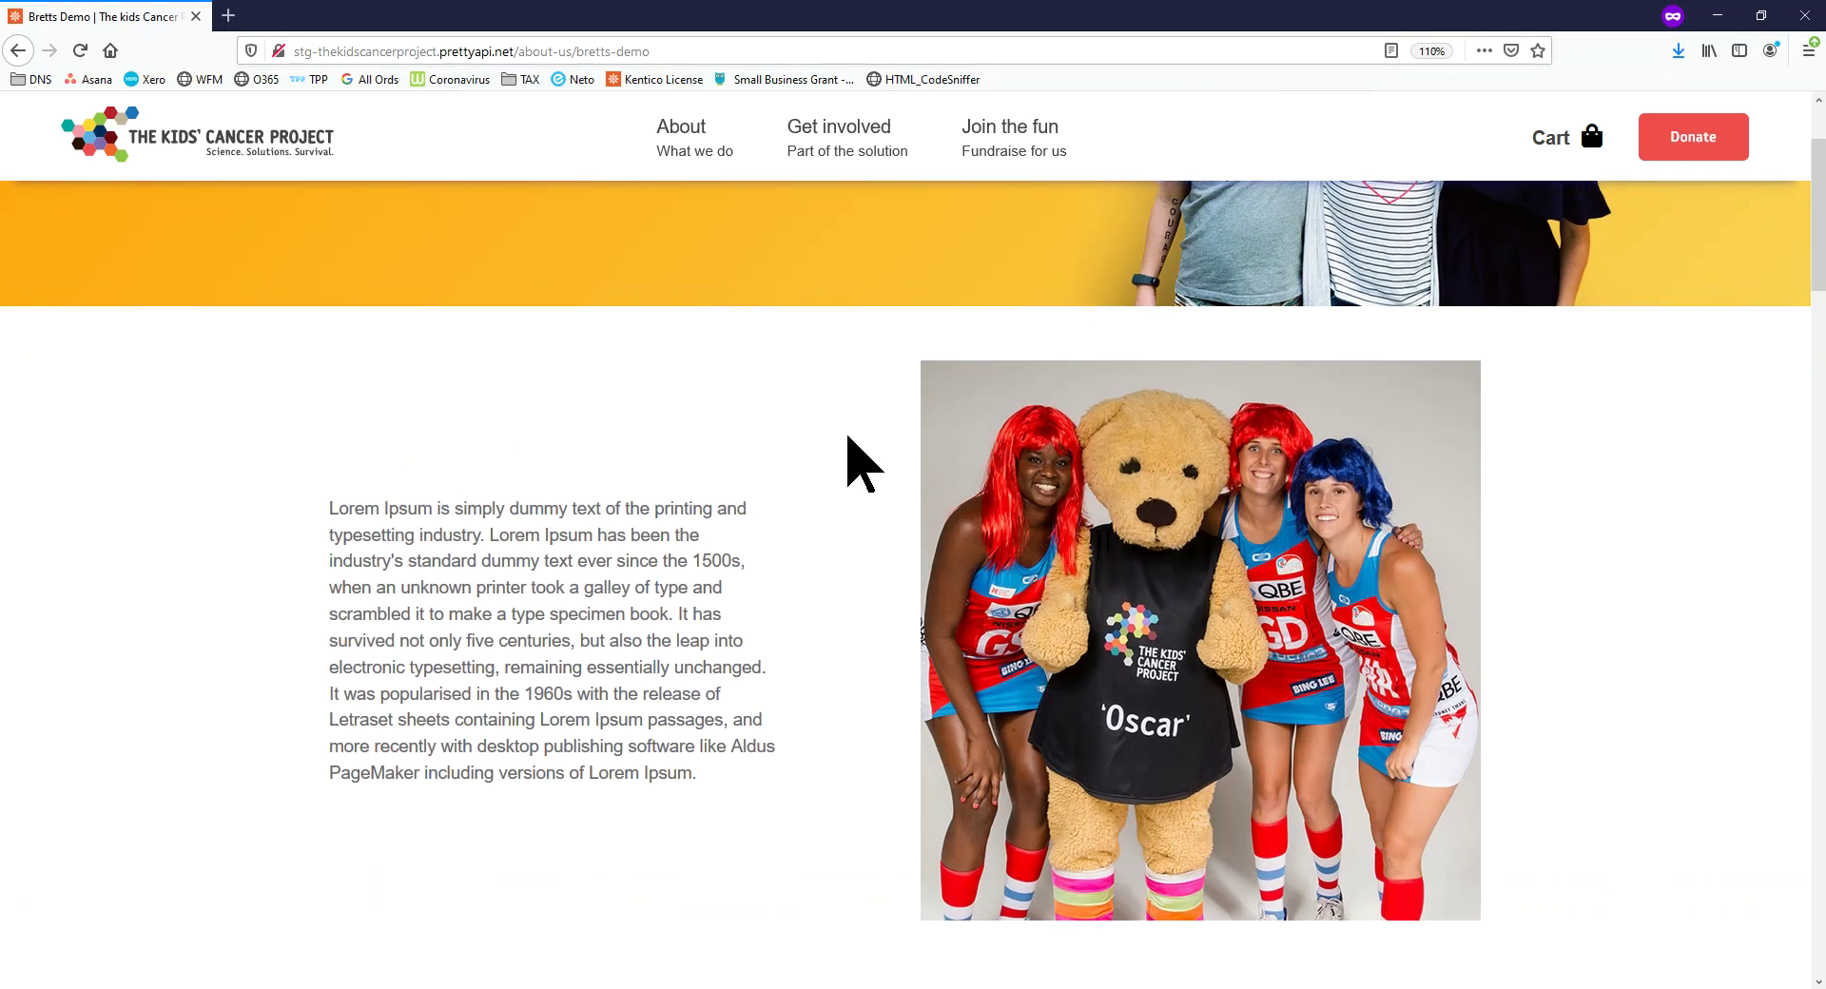
{"action": "scroll", "coordinate": [861, 436], "scroll_direction": "up", "scroll_amount": 3}
{"action": "key", "text": "alt+Tab"}
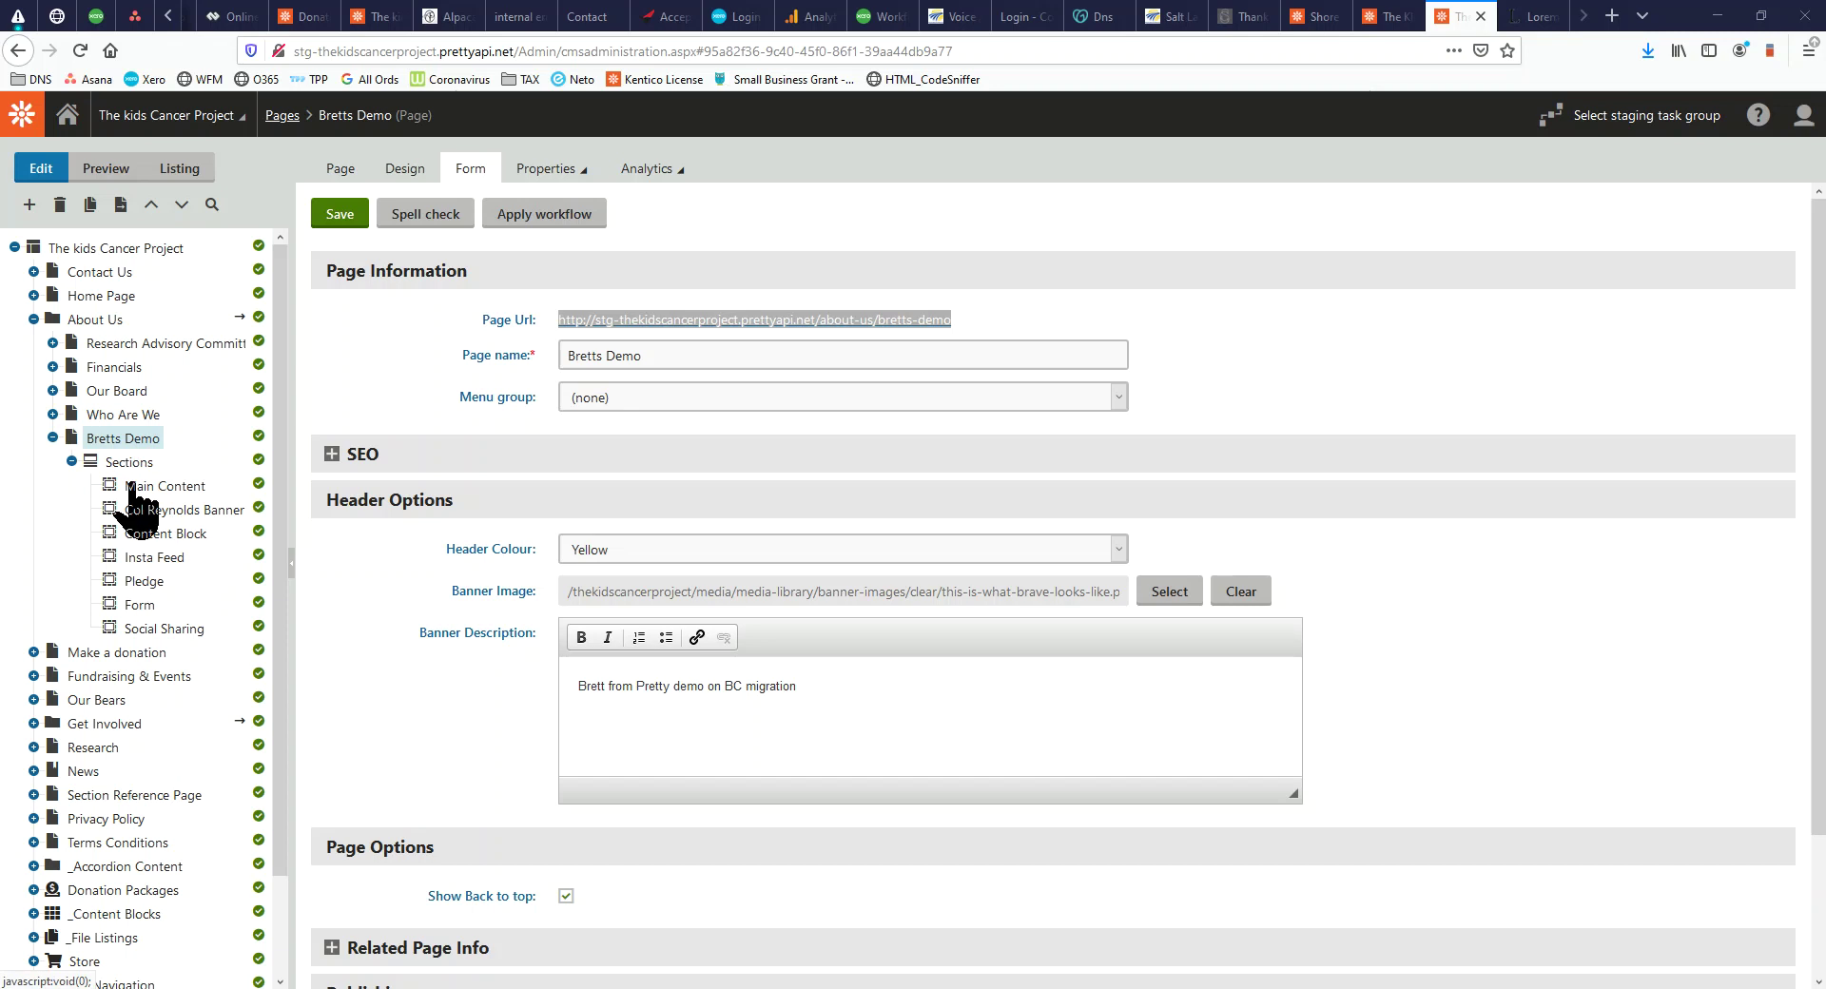
Inspect the Bretts Demo Content Block section's actions, then go to the admin Dashboard
{"action": "left_click", "coordinate": [148, 539]}
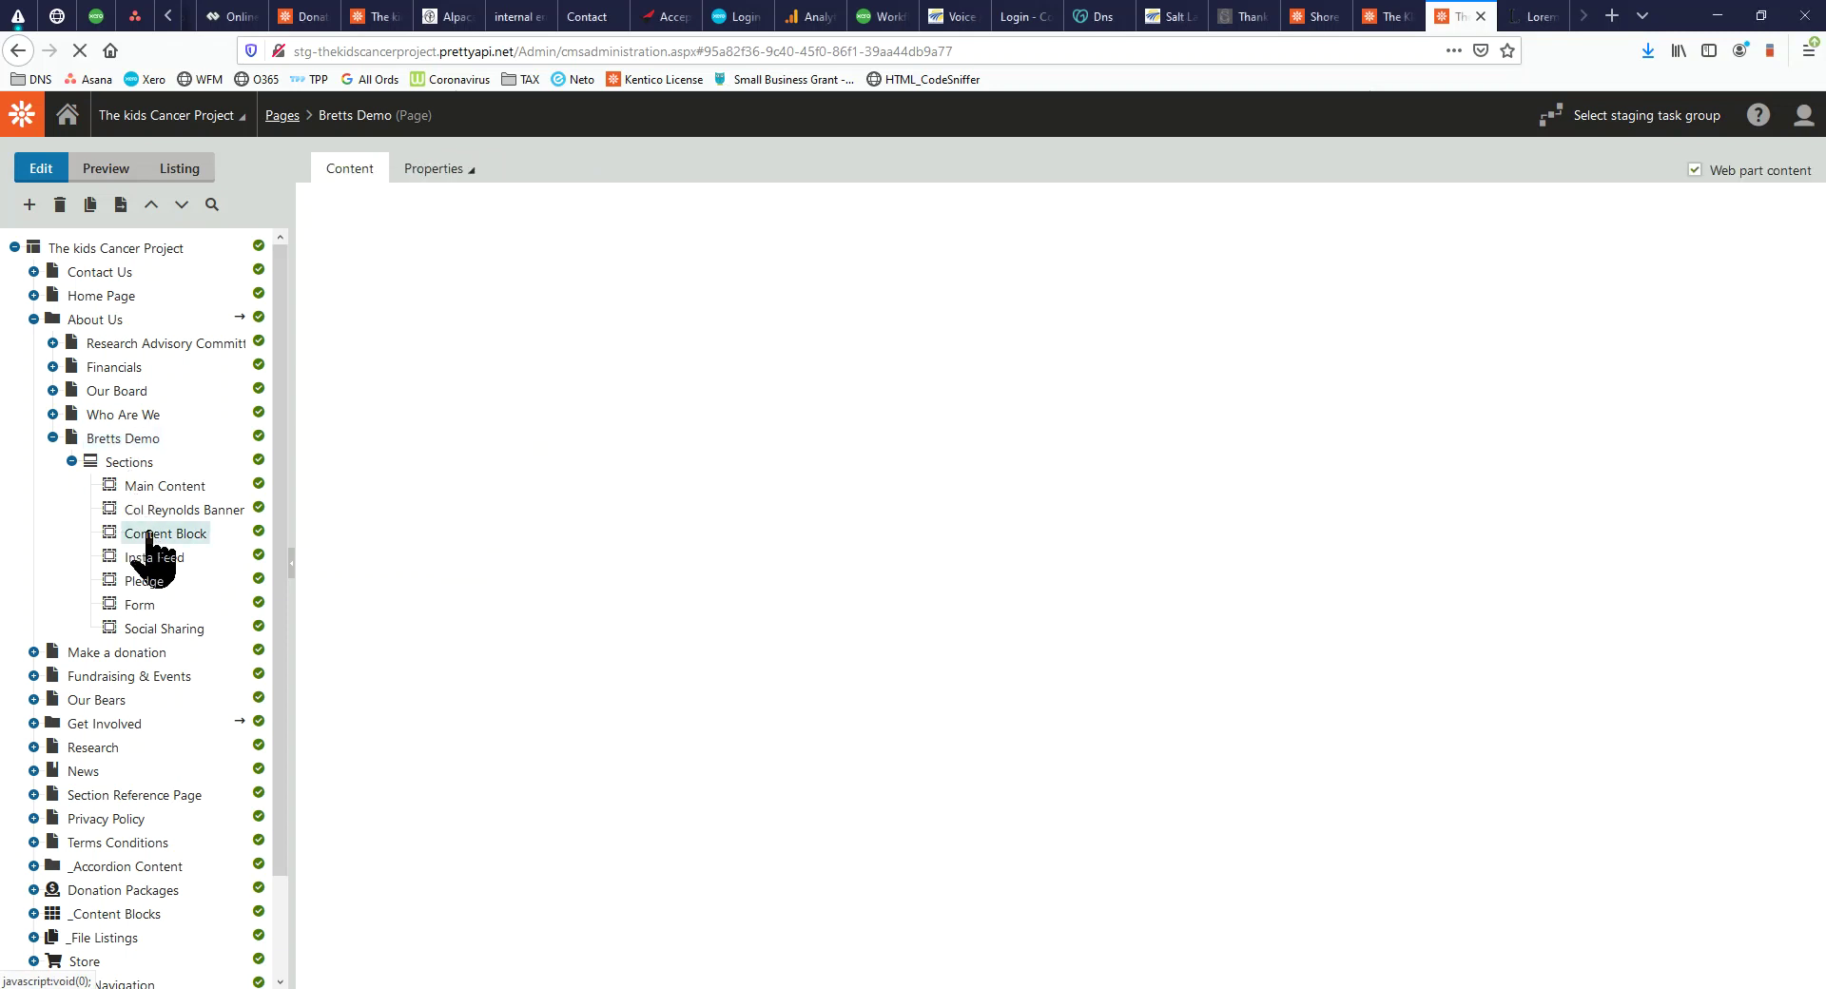
{"action": "right_click", "coordinate": [149, 538]}
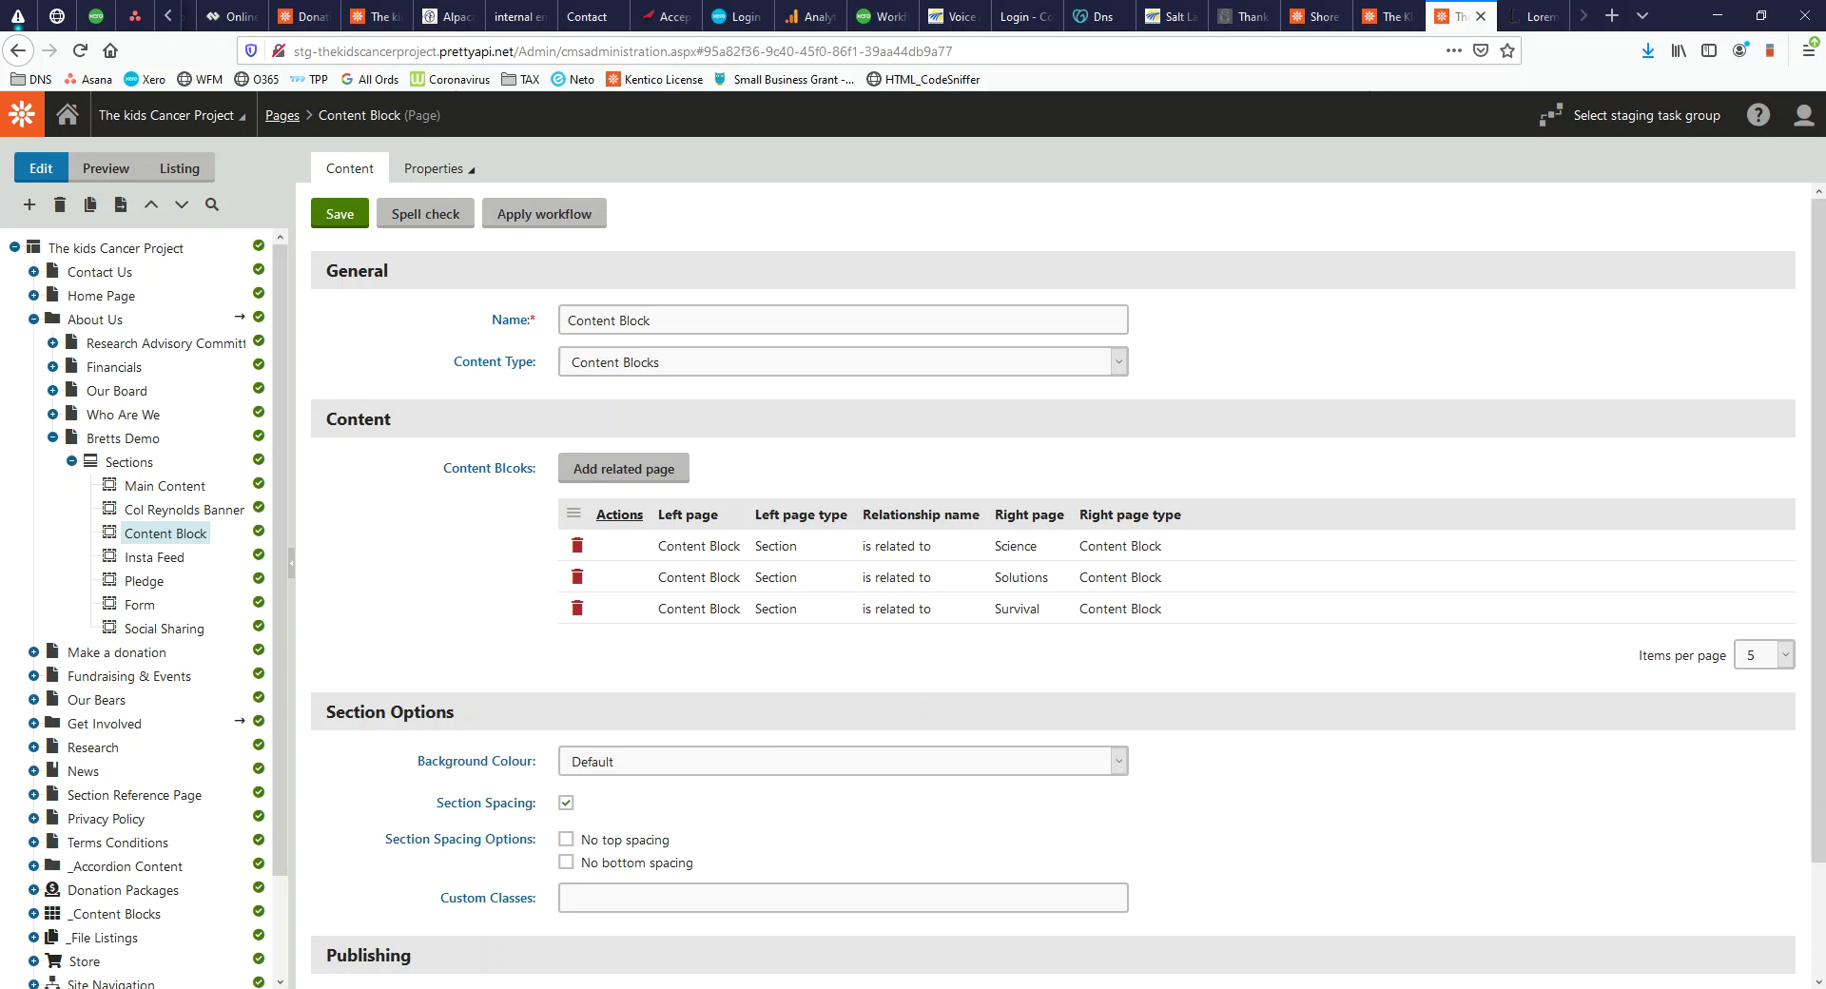
{"action": "left_click", "coordinate": [67, 112]}
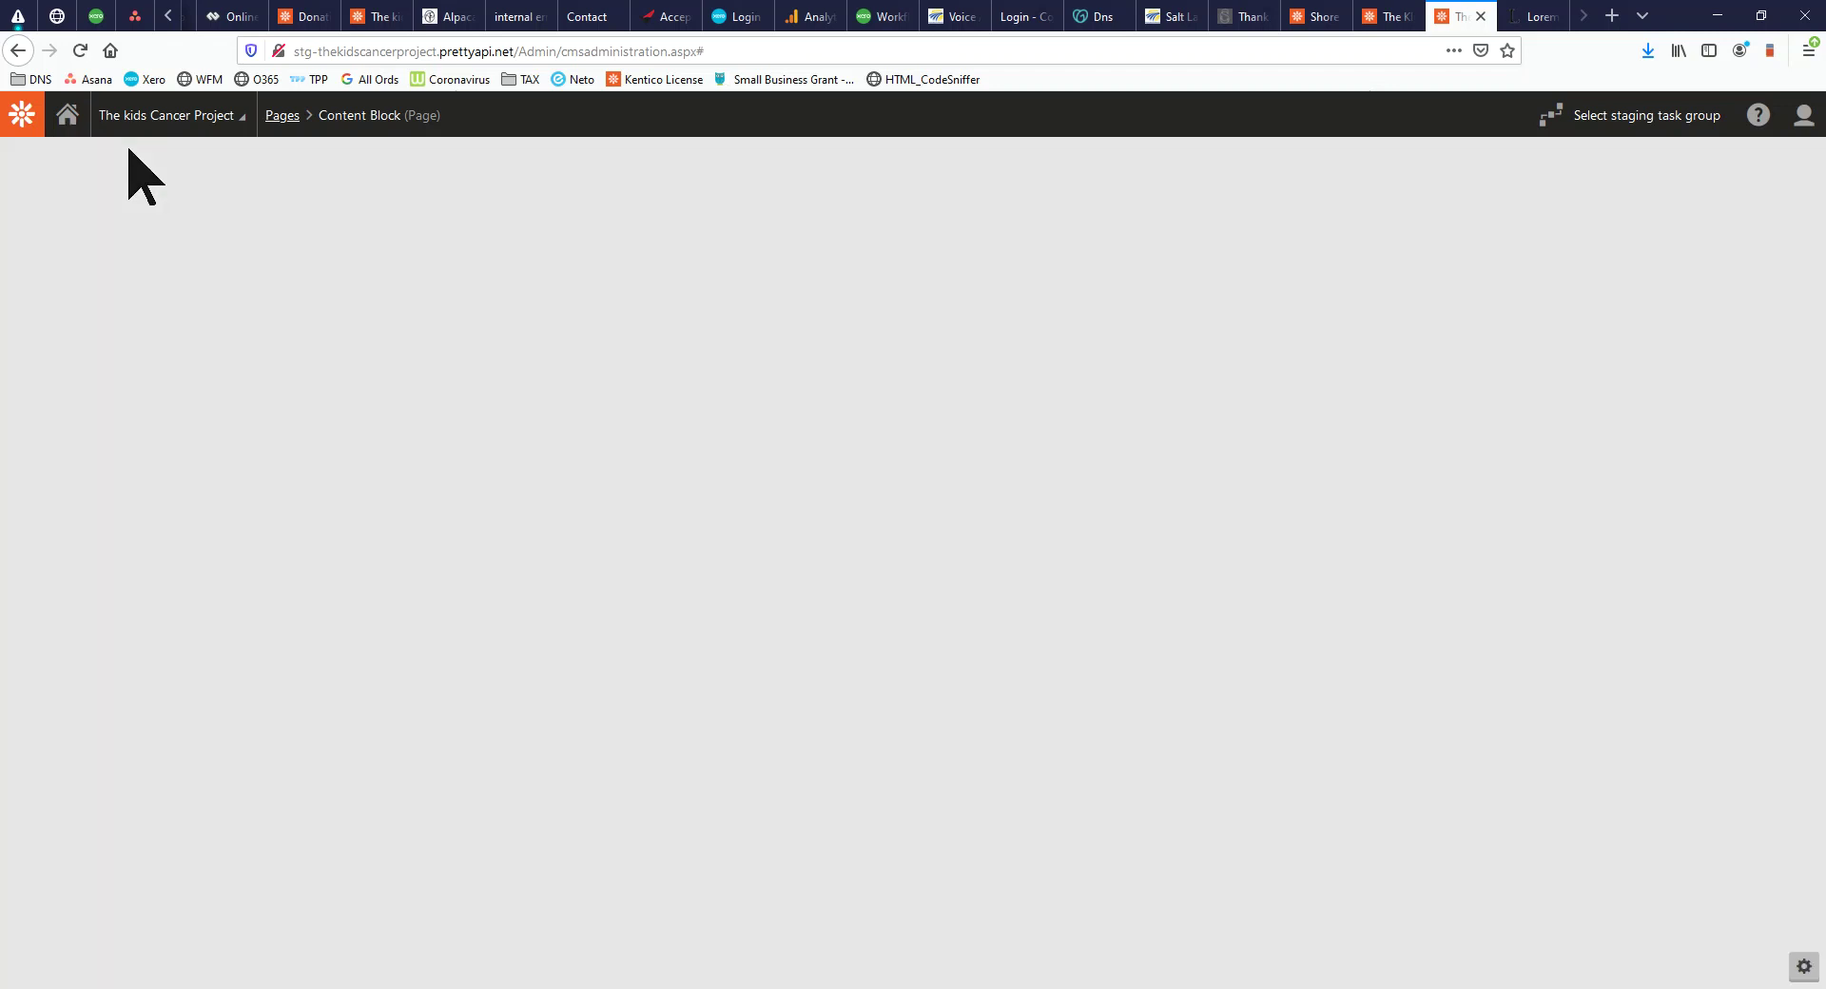
Check the live Bretts Demo page's text-and-image block and quote banner
{"action": "left_click_drag", "start_coordinate": [2, 75], "coordinate": [1260, 2]}
{"action": "scroll", "coordinate": [1081, 632], "scroll_direction": "down", "scroll_amount": 20}
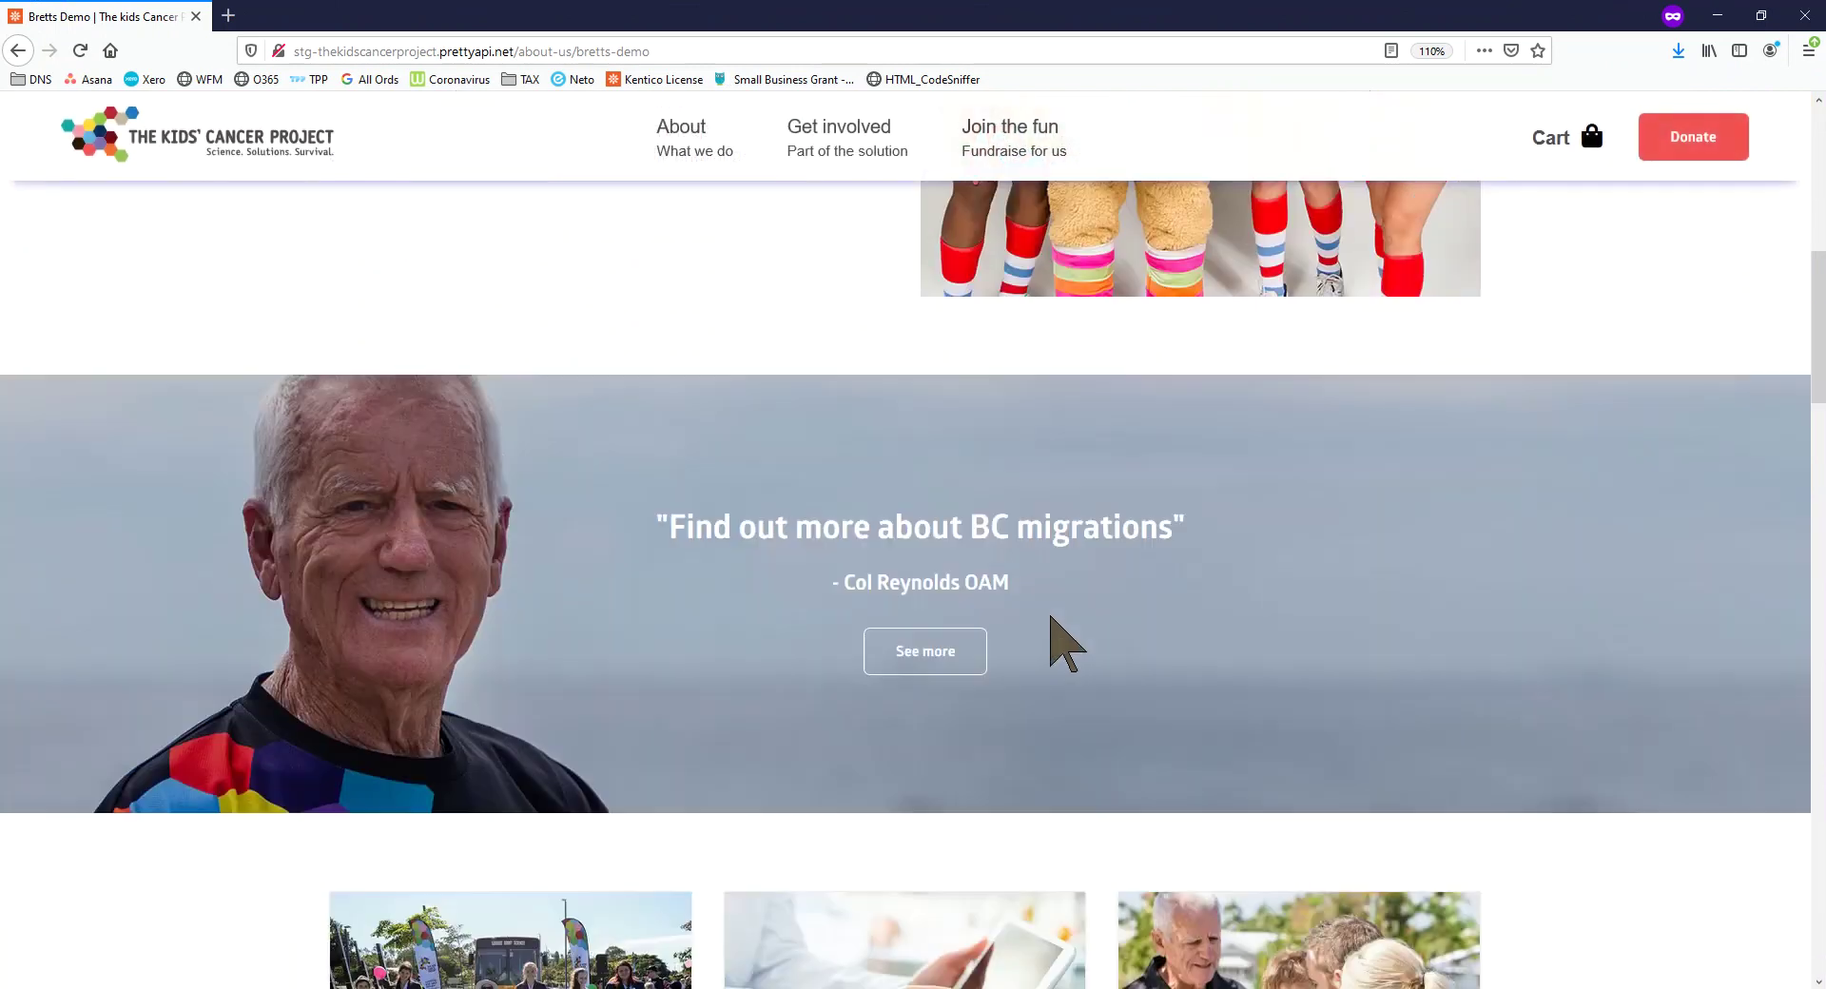
{"action": "scroll", "coordinate": [1041, 618], "scroll_direction": "up", "scroll_amount": 15}
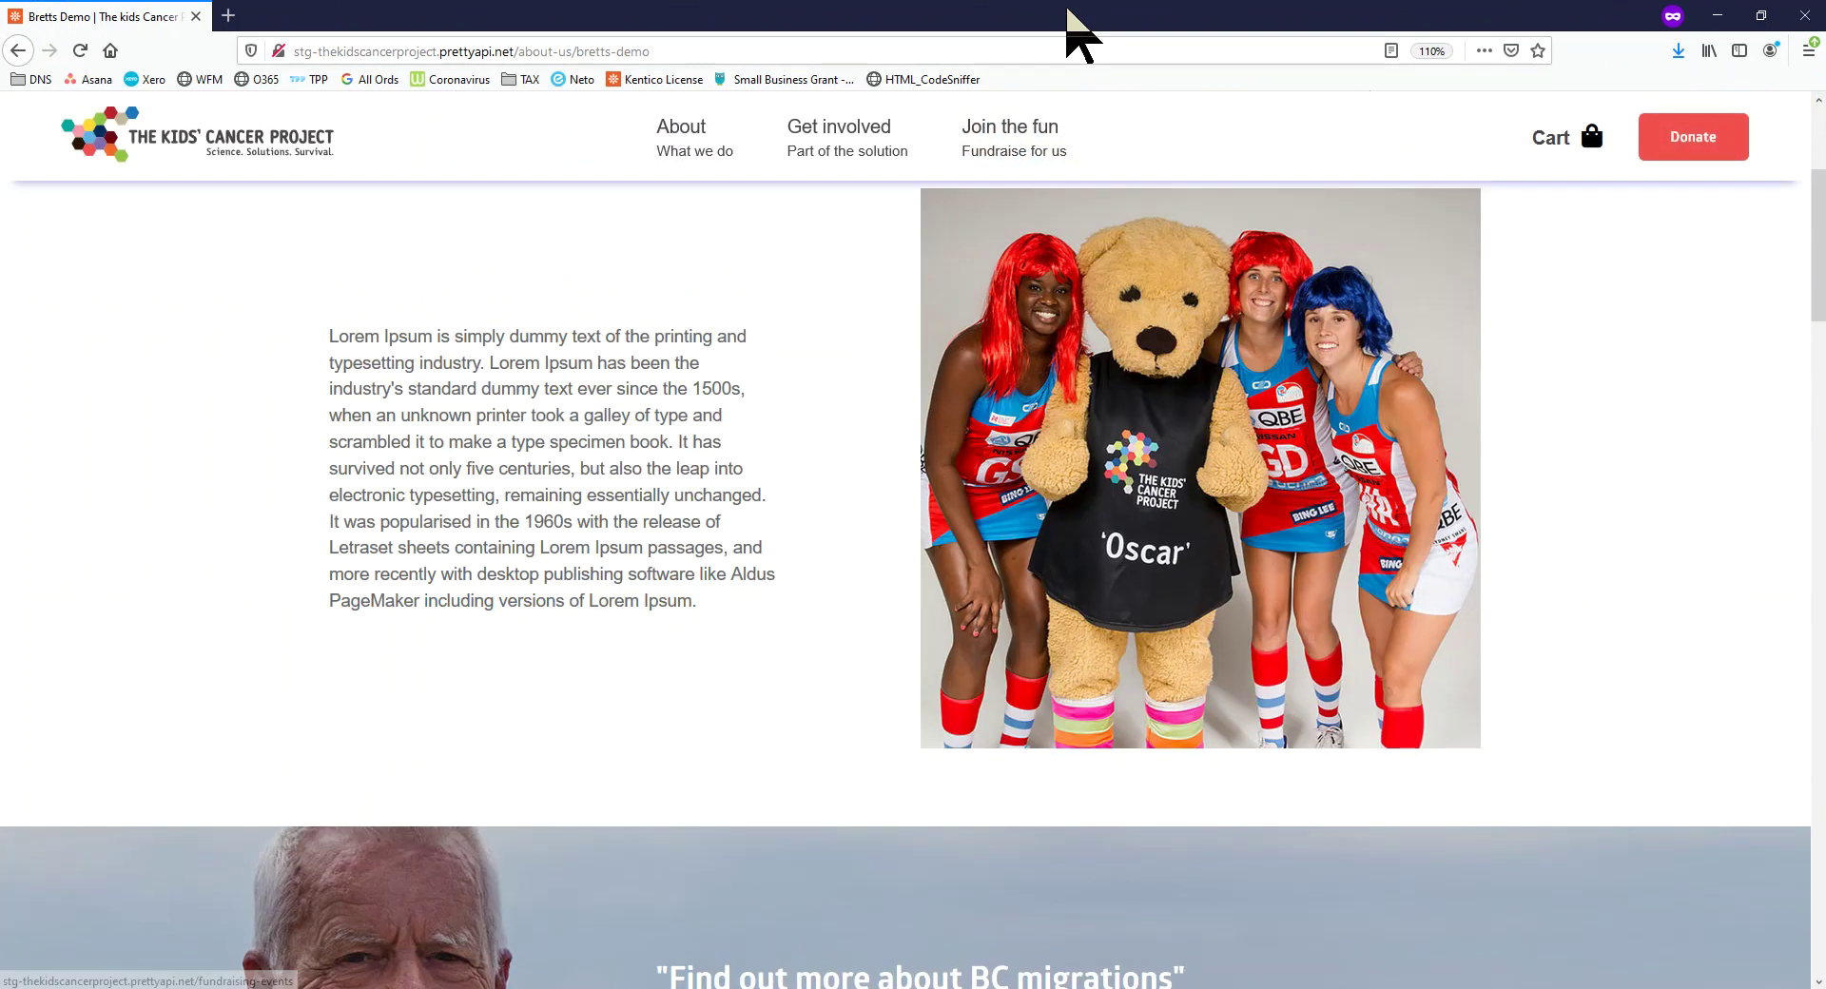
{"action": "left_click_drag", "start_coordinate": [1068, 9], "coordinate": [2, 257]}
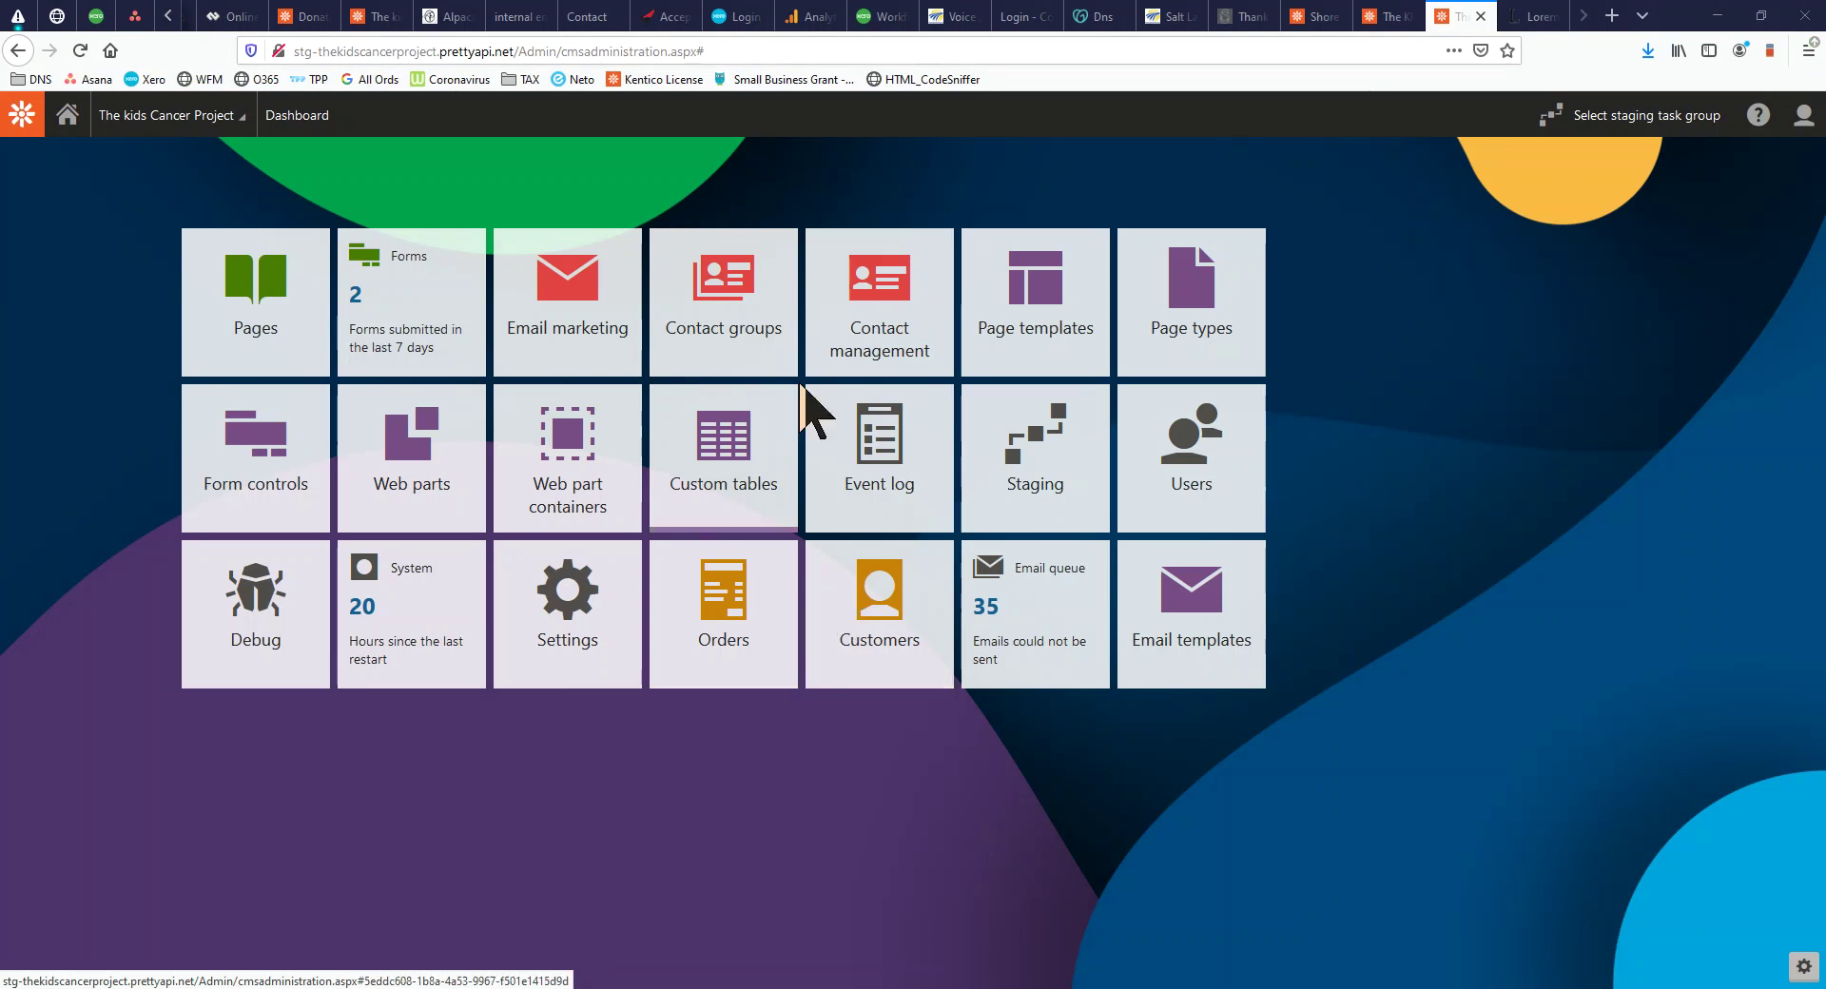
Open the Testing newsletter's Development Test email in Email marketing
{"action": "left_click", "coordinate": [551, 289]}
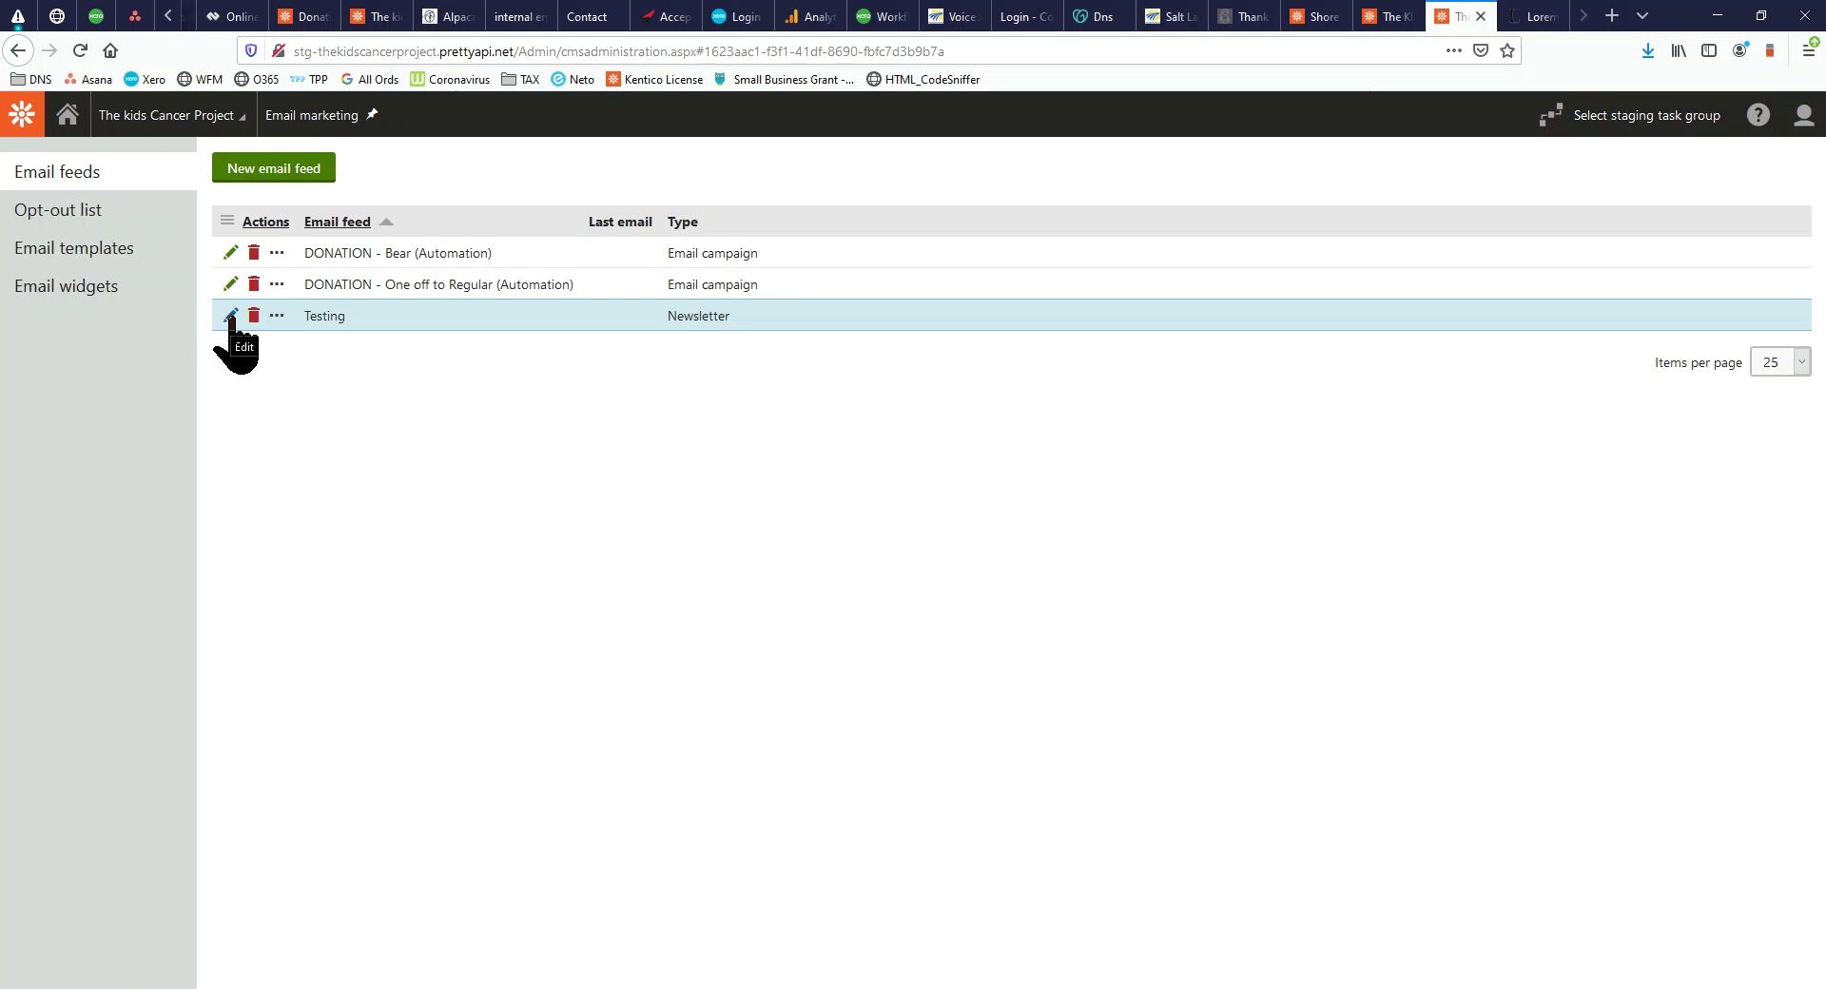
{"action": "left_click", "coordinate": [231, 316]}
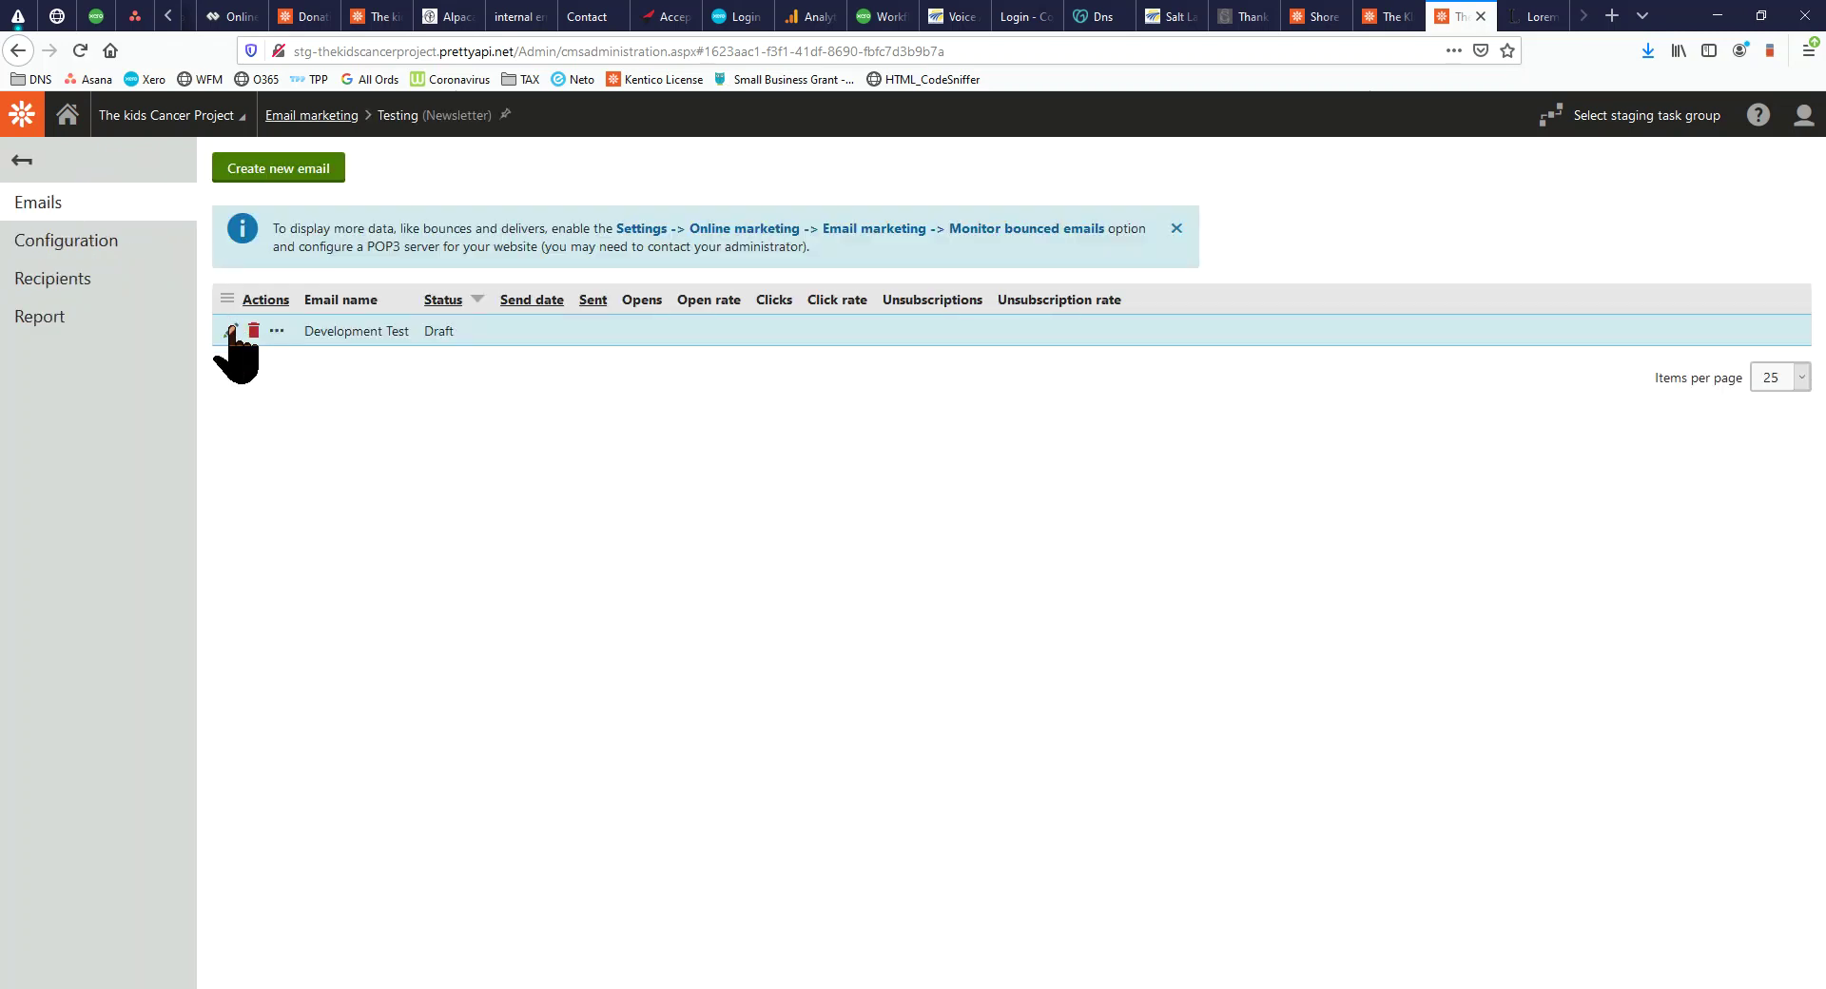
{"action": "left_click", "coordinate": [231, 331]}
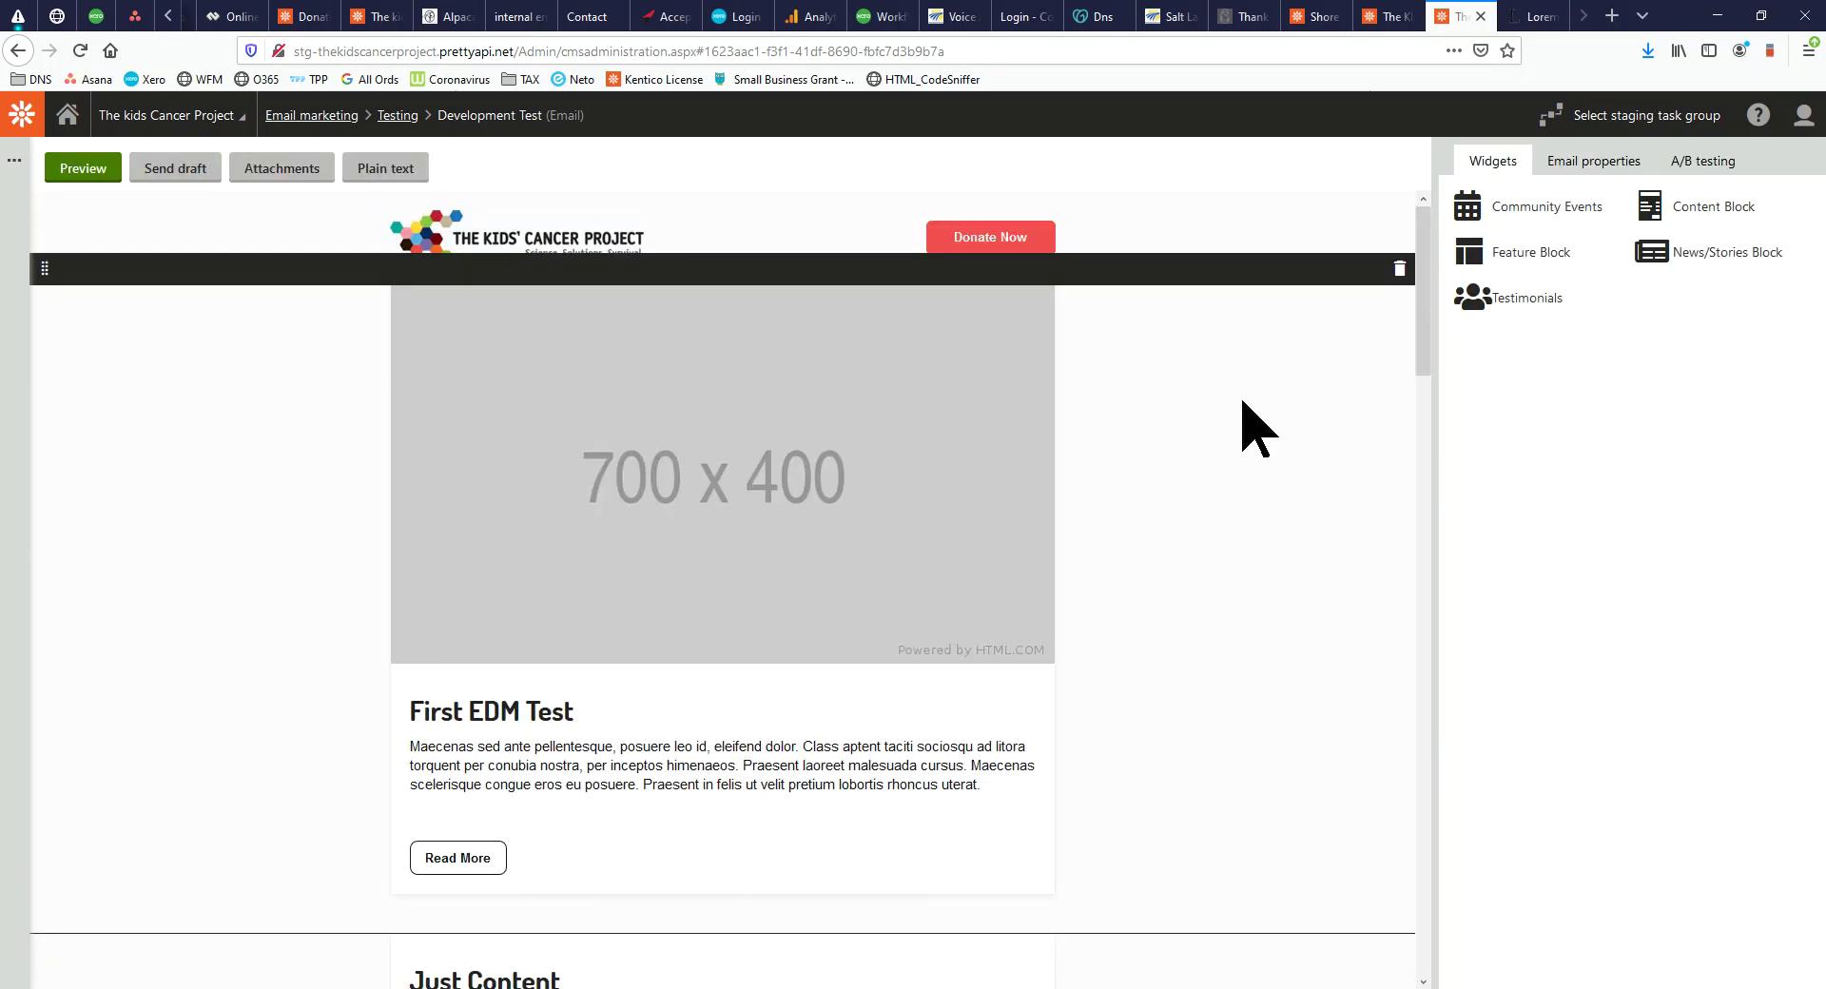
Scroll through the email's First EDM Test, news, events and testimonials sections
{"action": "scroll", "coordinate": [1248, 407], "scroll_direction": "down", "scroll_amount": 9}
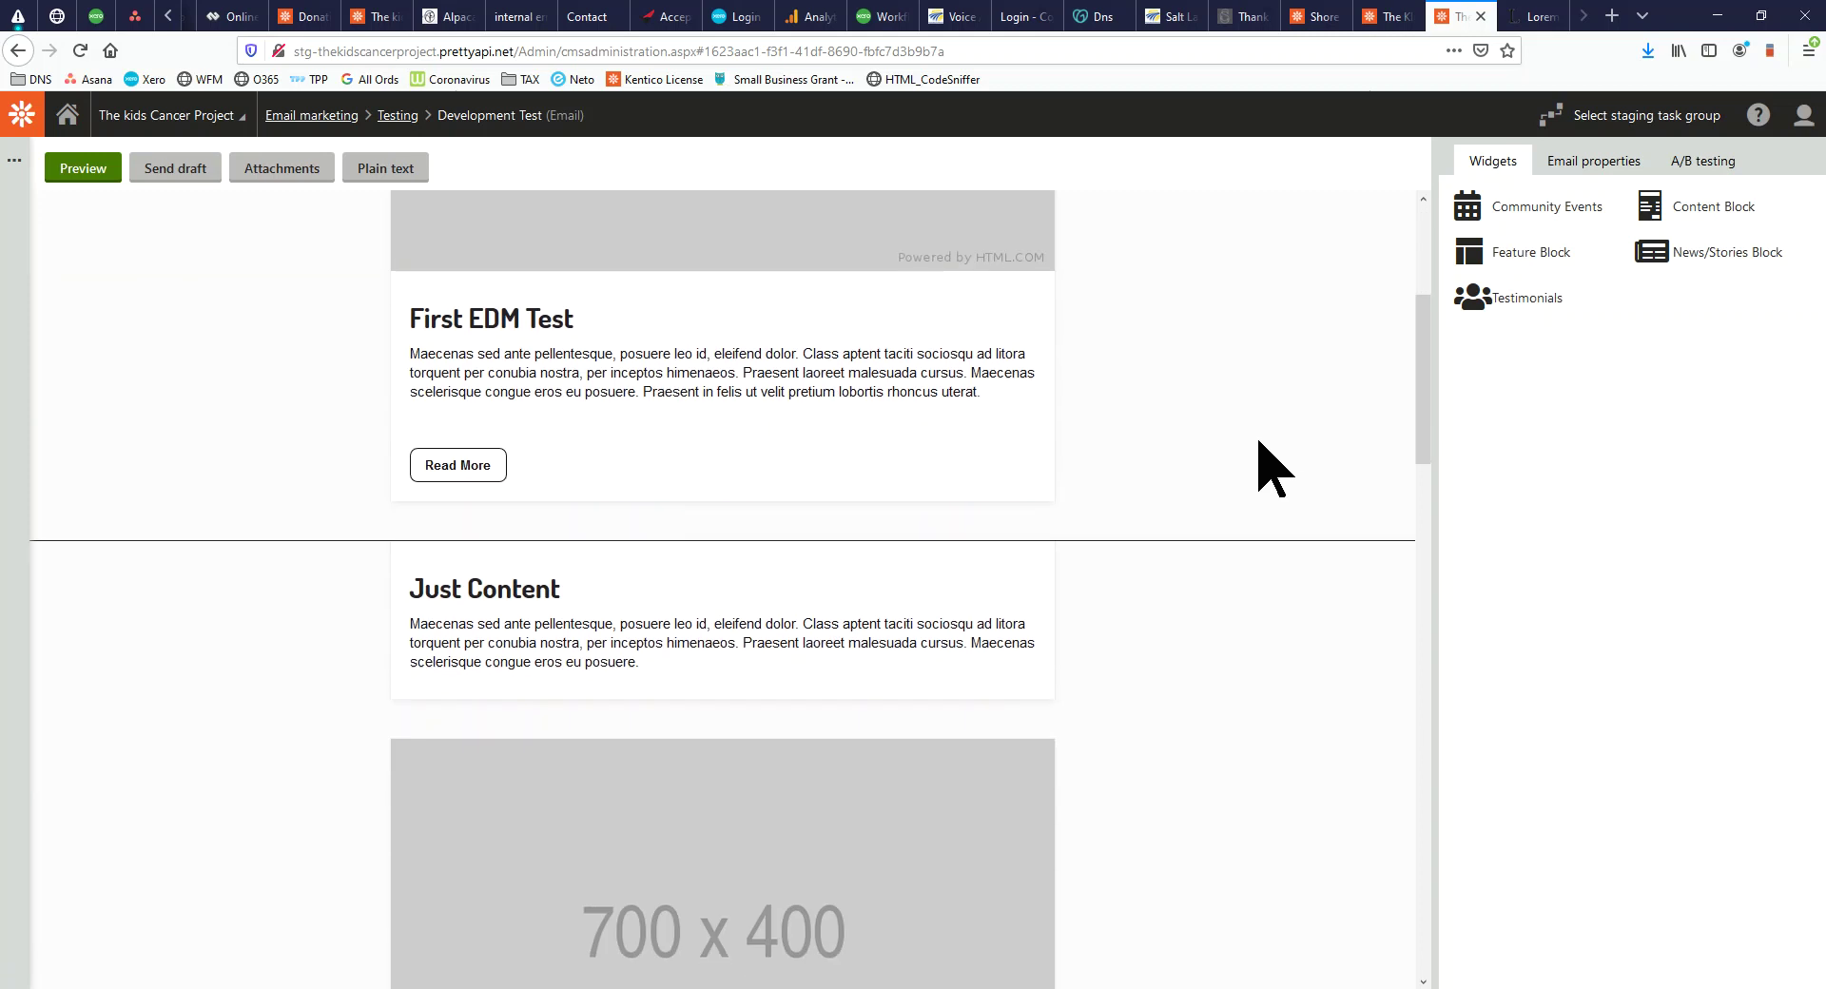
{"action": "scroll", "coordinate": [1254, 456], "scroll_direction": "down", "scroll_amount": 6}
{"action": "scroll", "coordinate": [1241, 457], "scroll_direction": "up", "scroll_amount": 15}
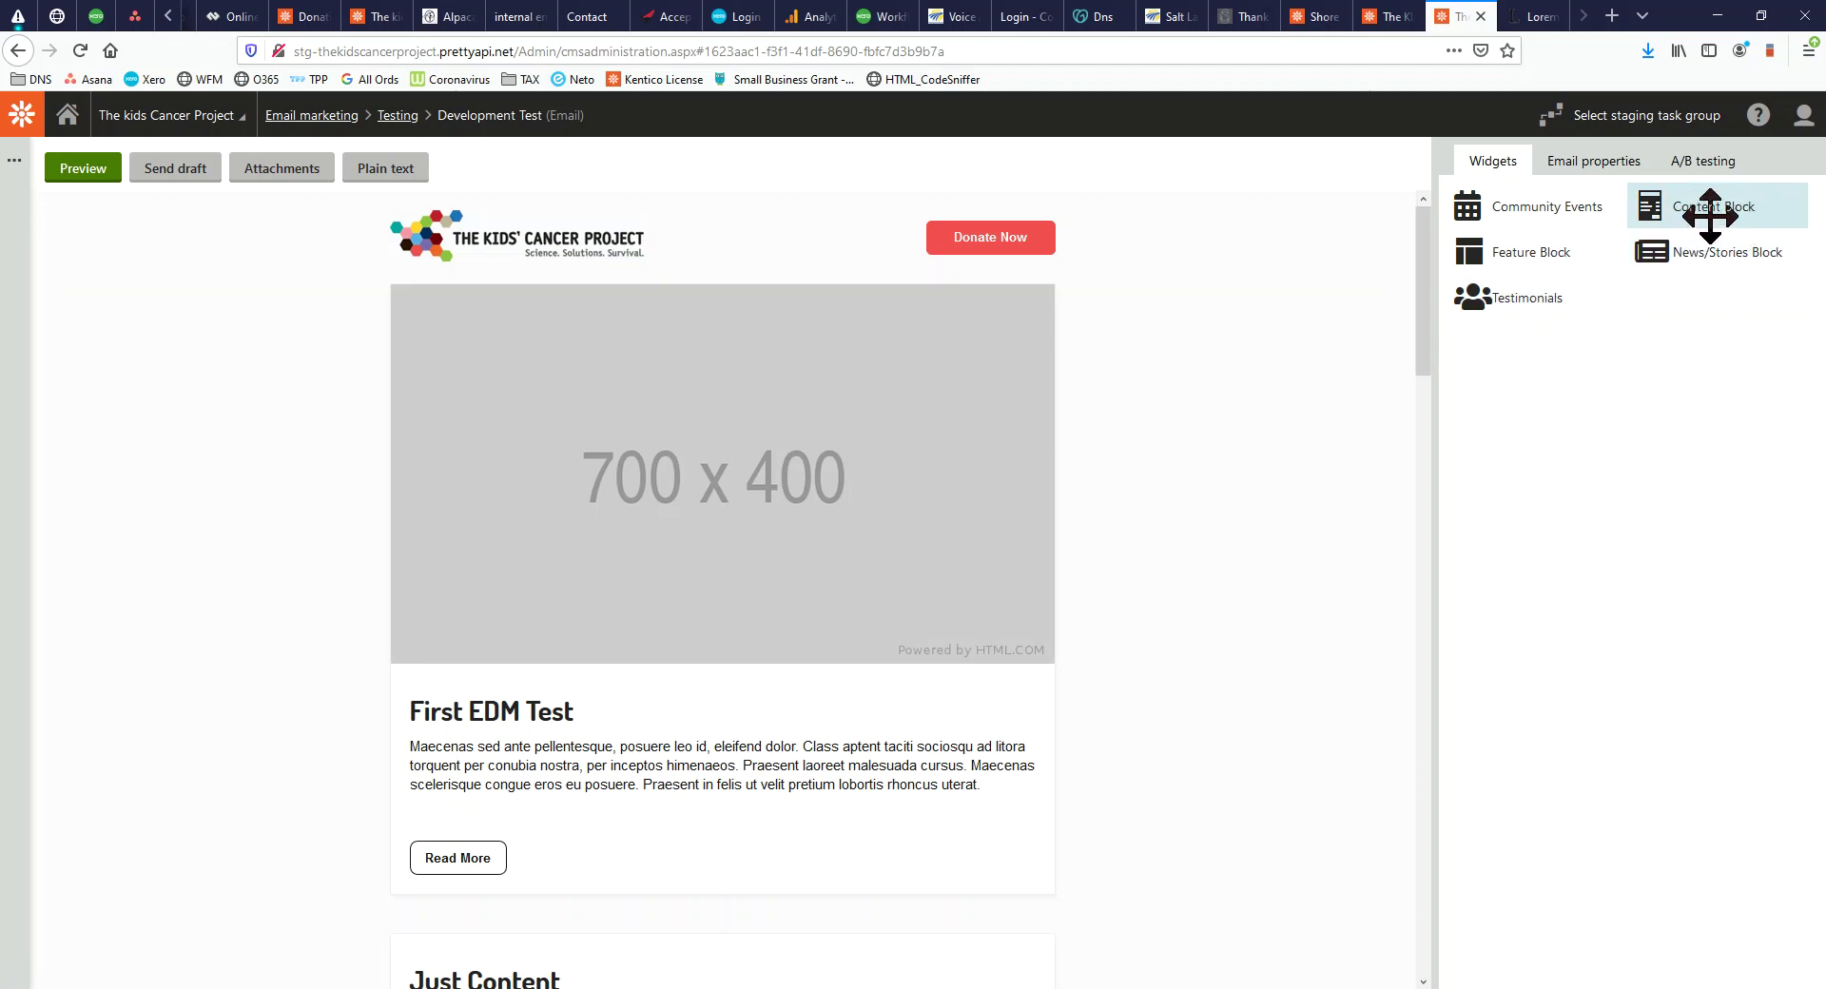
{"action": "scroll", "coordinate": [917, 455], "scroll_direction": "down", "scroll_amount": 4}
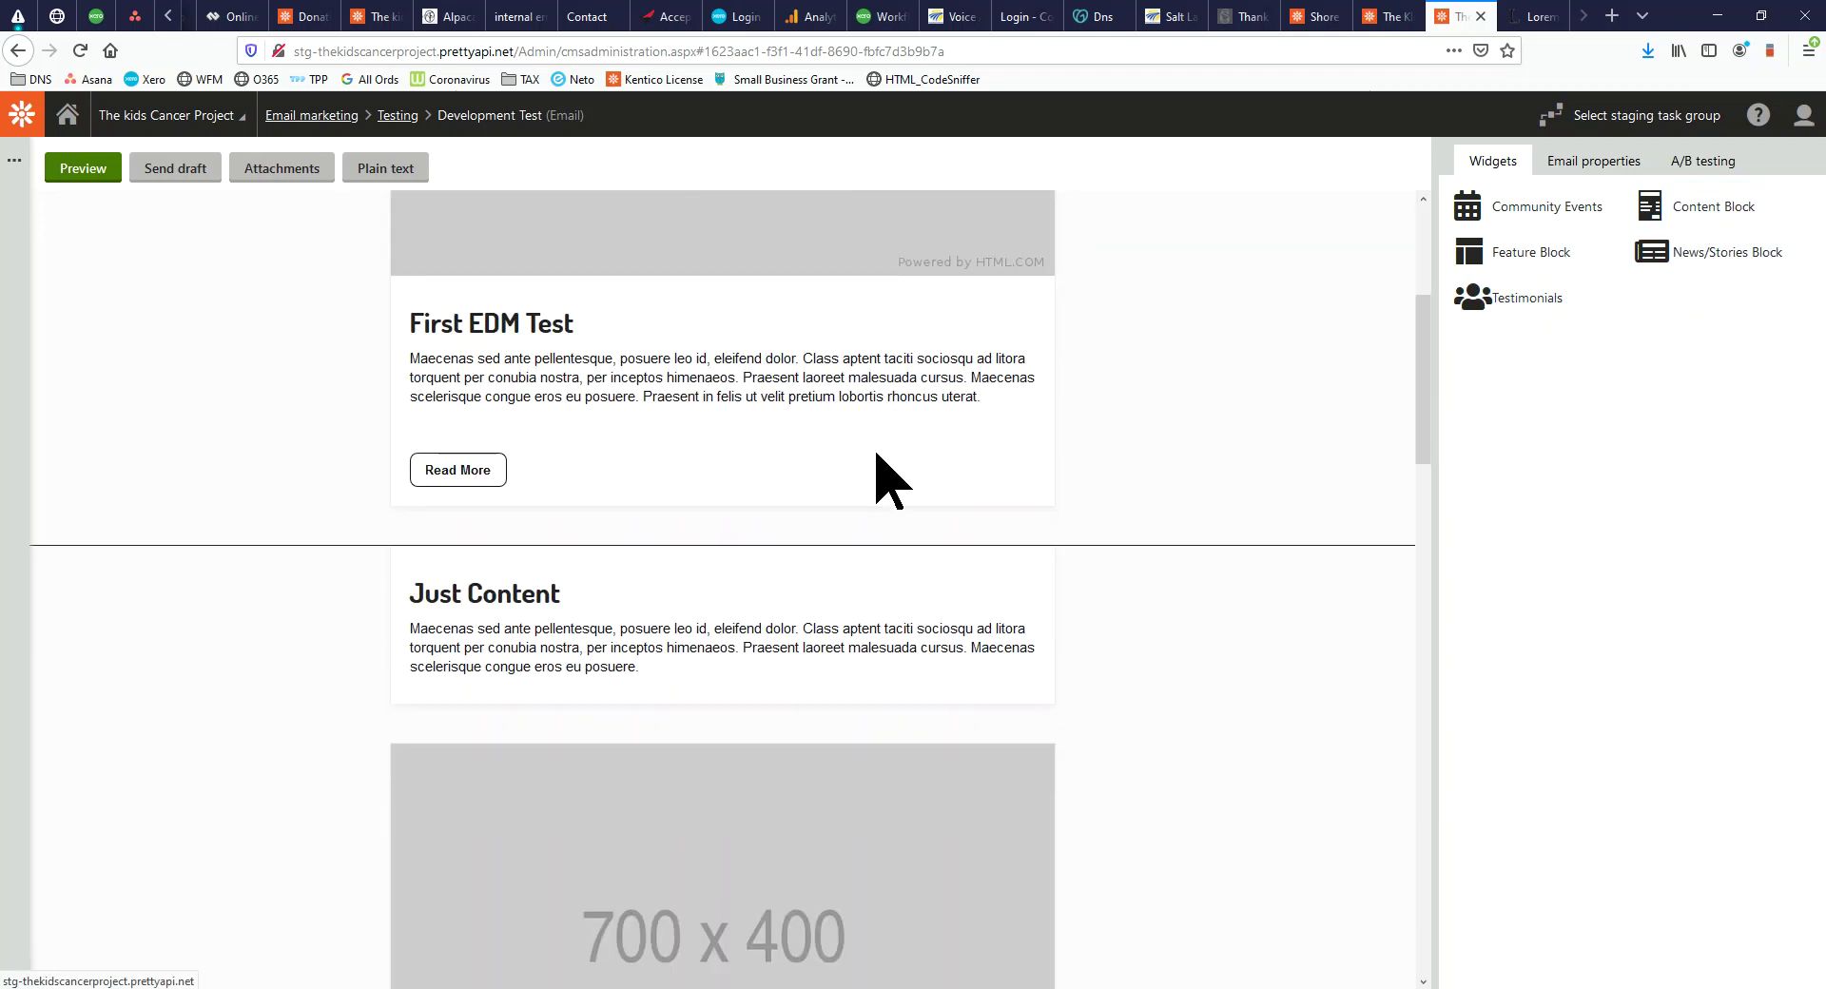
{"action": "scroll", "coordinate": [1154, 425], "scroll_direction": "down", "scroll_amount": 4}
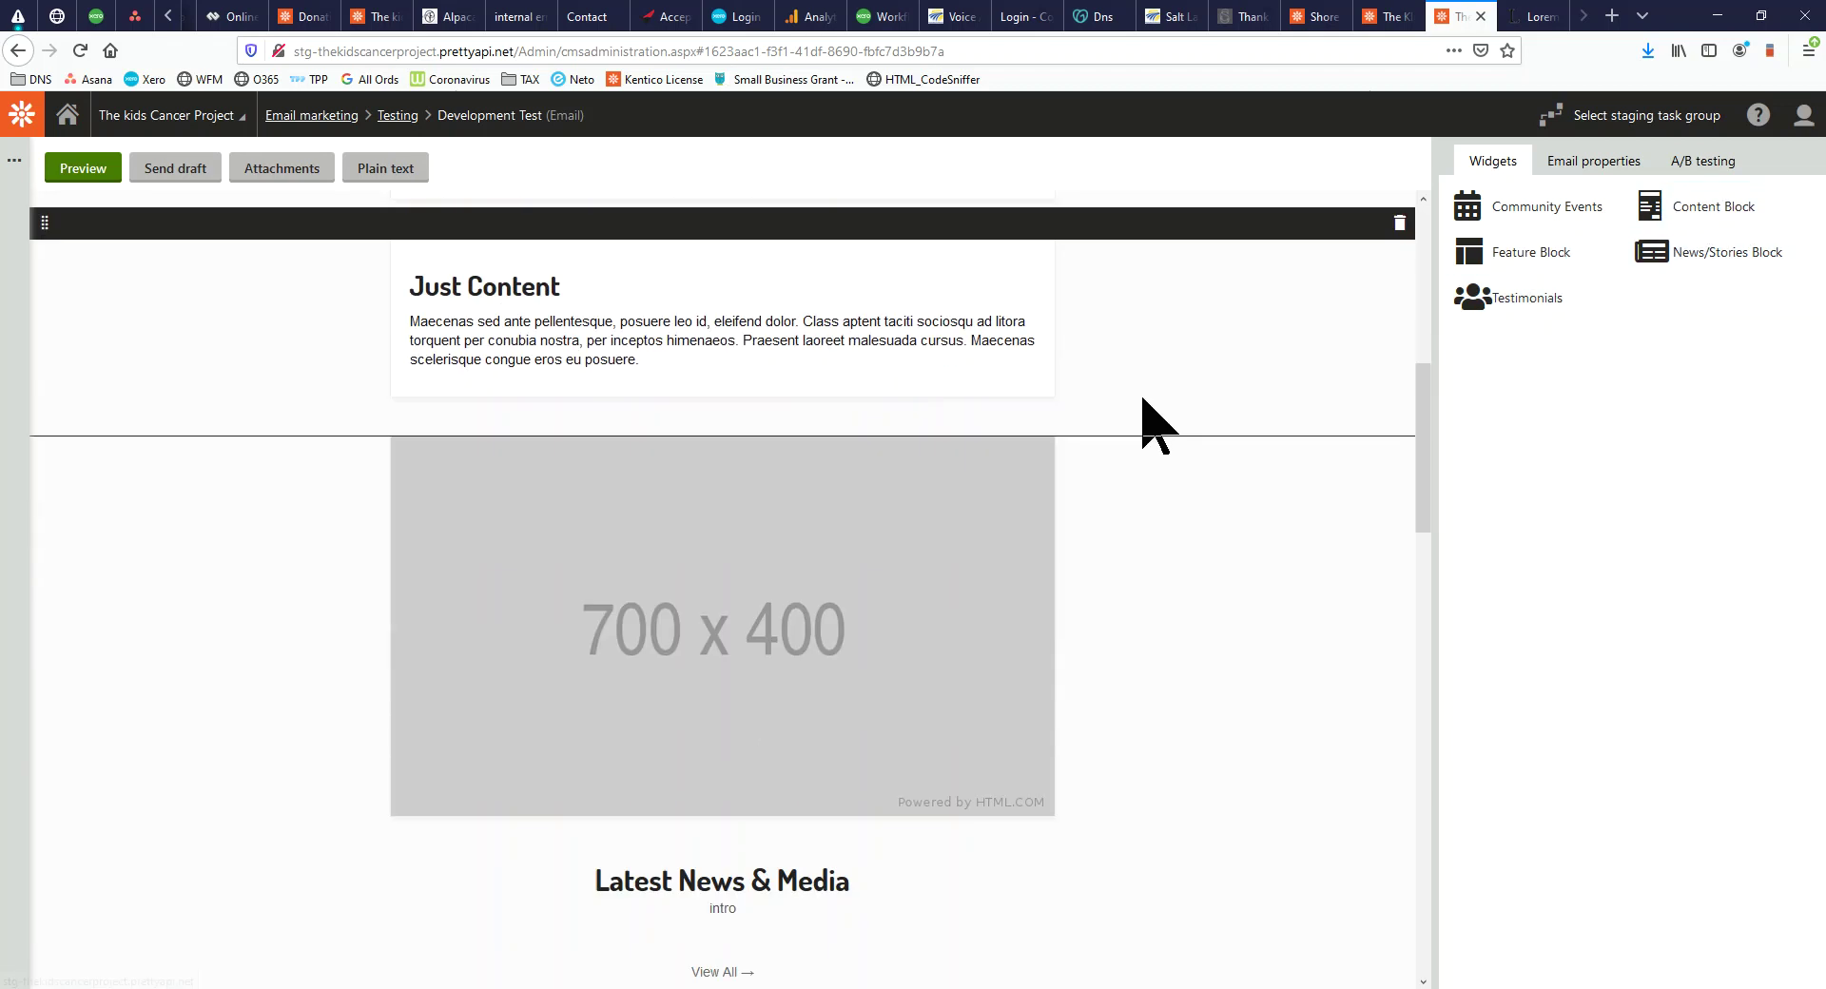
{"action": "scroll", "coordinate": [1223, 518], "scroll_direction": "down", "scroll_amount": 4}
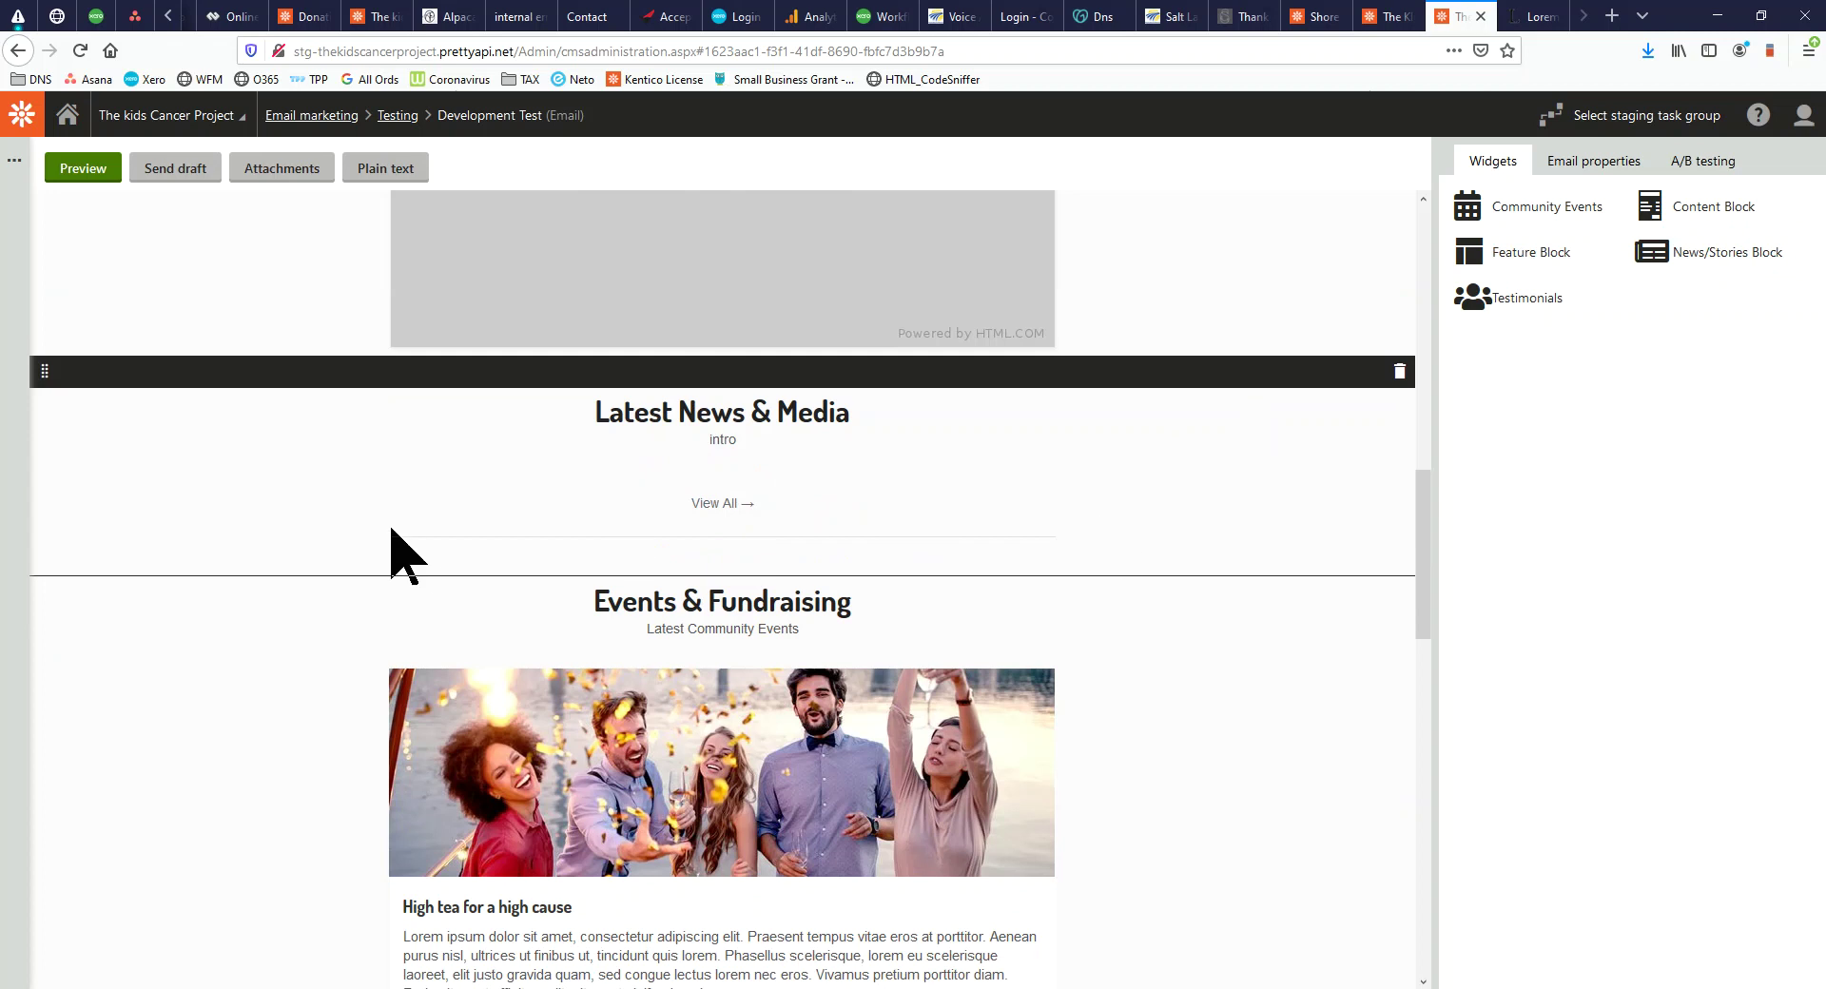
{"action": "scroll", "coordinate": [1156, 523], "scroll_direction": "down", "scroll_amount": 4}
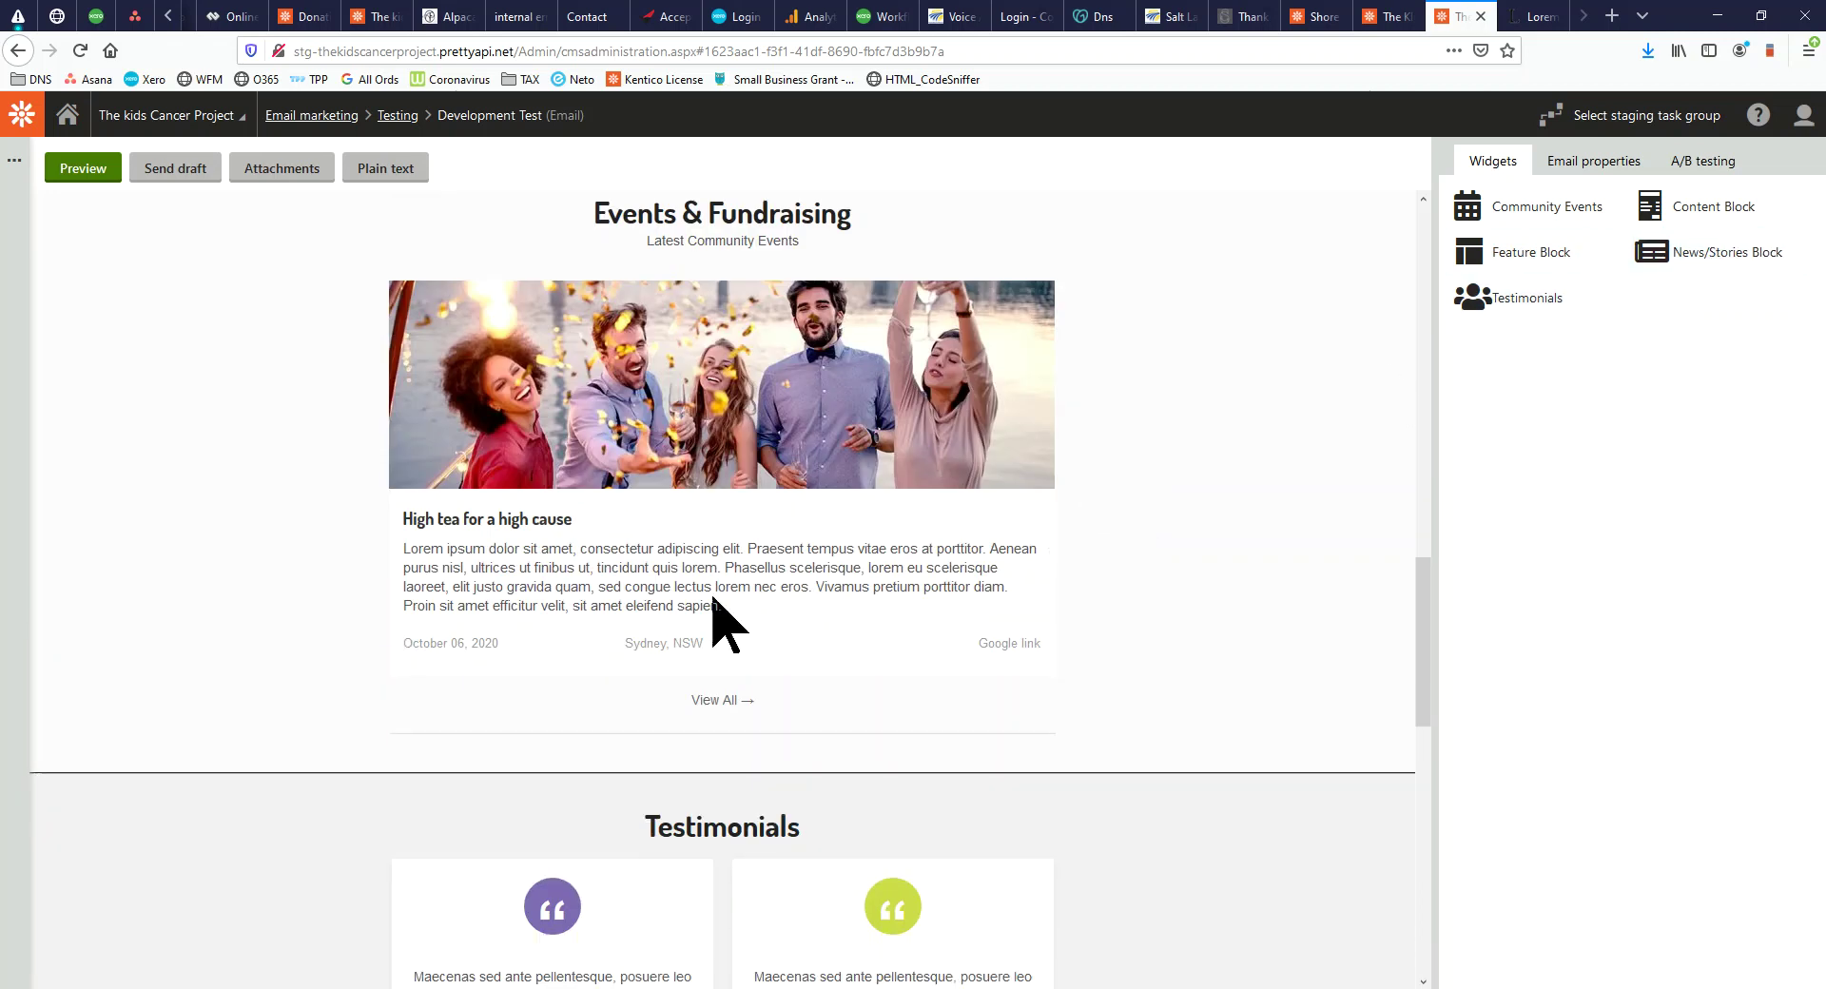
{"action": "scroll", "coordinate": [828, 640], "scroll_direction": "down", "scroll_amount": 2}
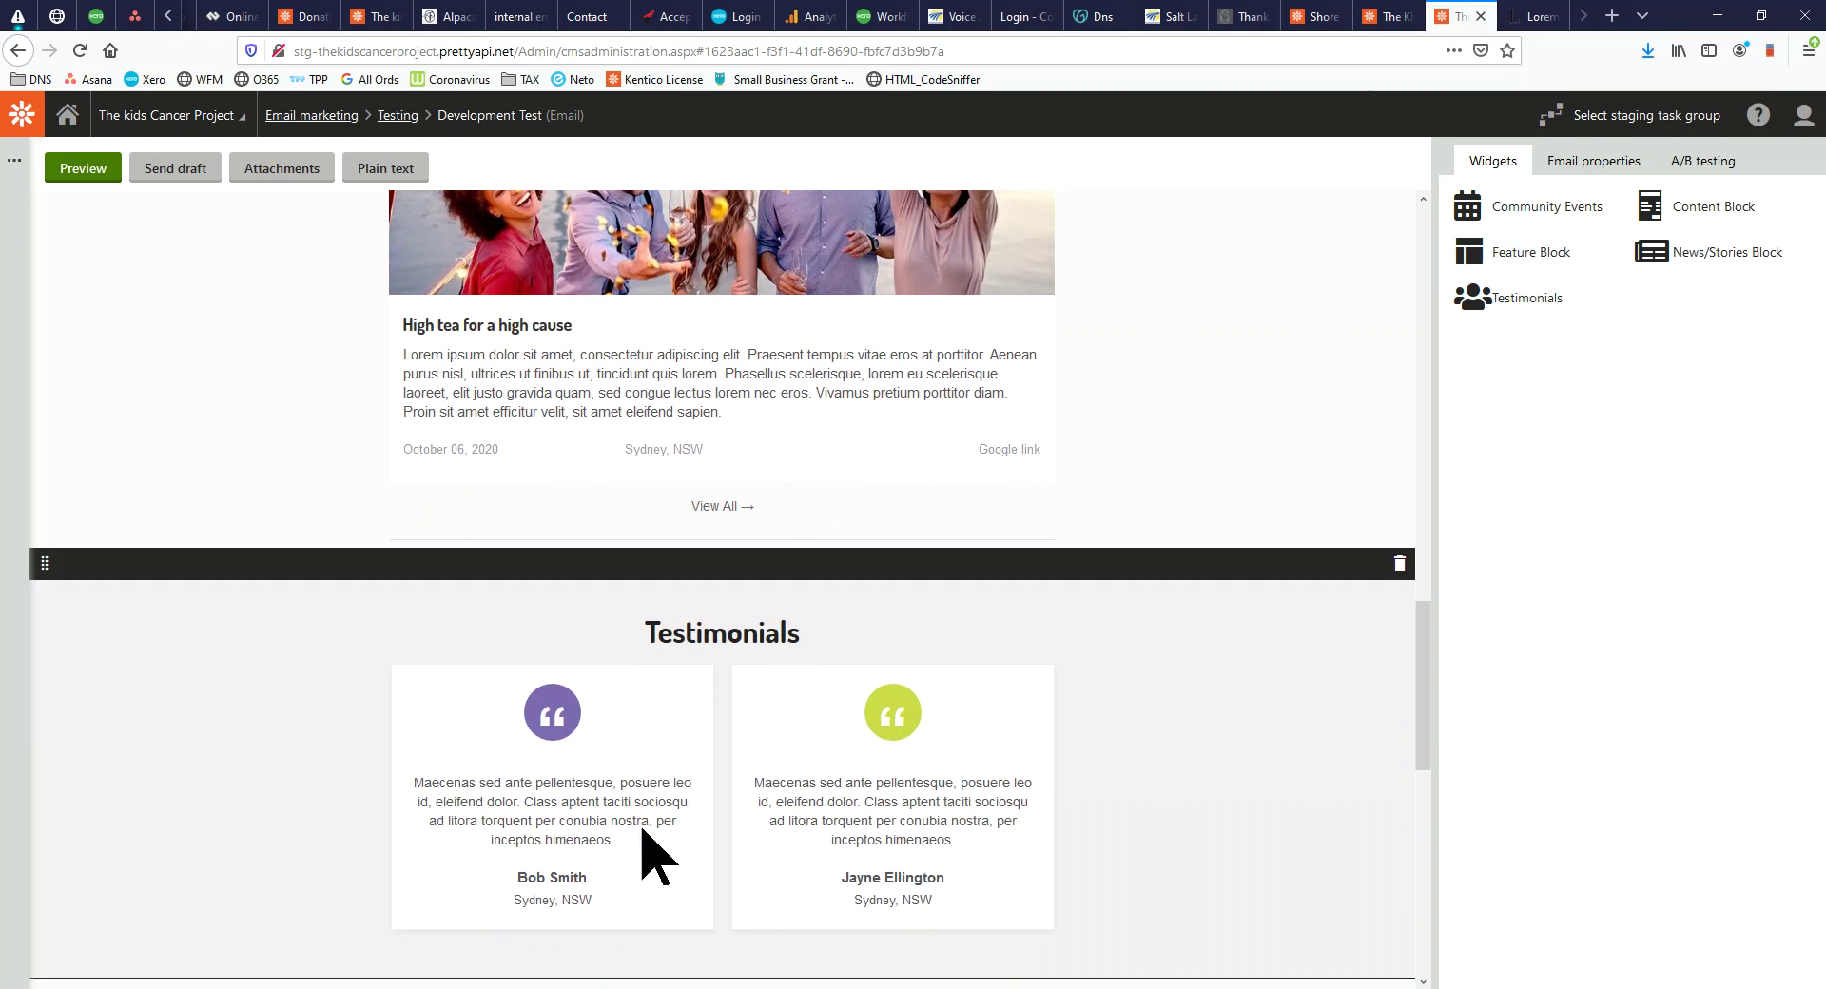
{"action": "scroll", "coordinate": [642, 846], "scroll_direction": "down", "scroll_amount": 7}
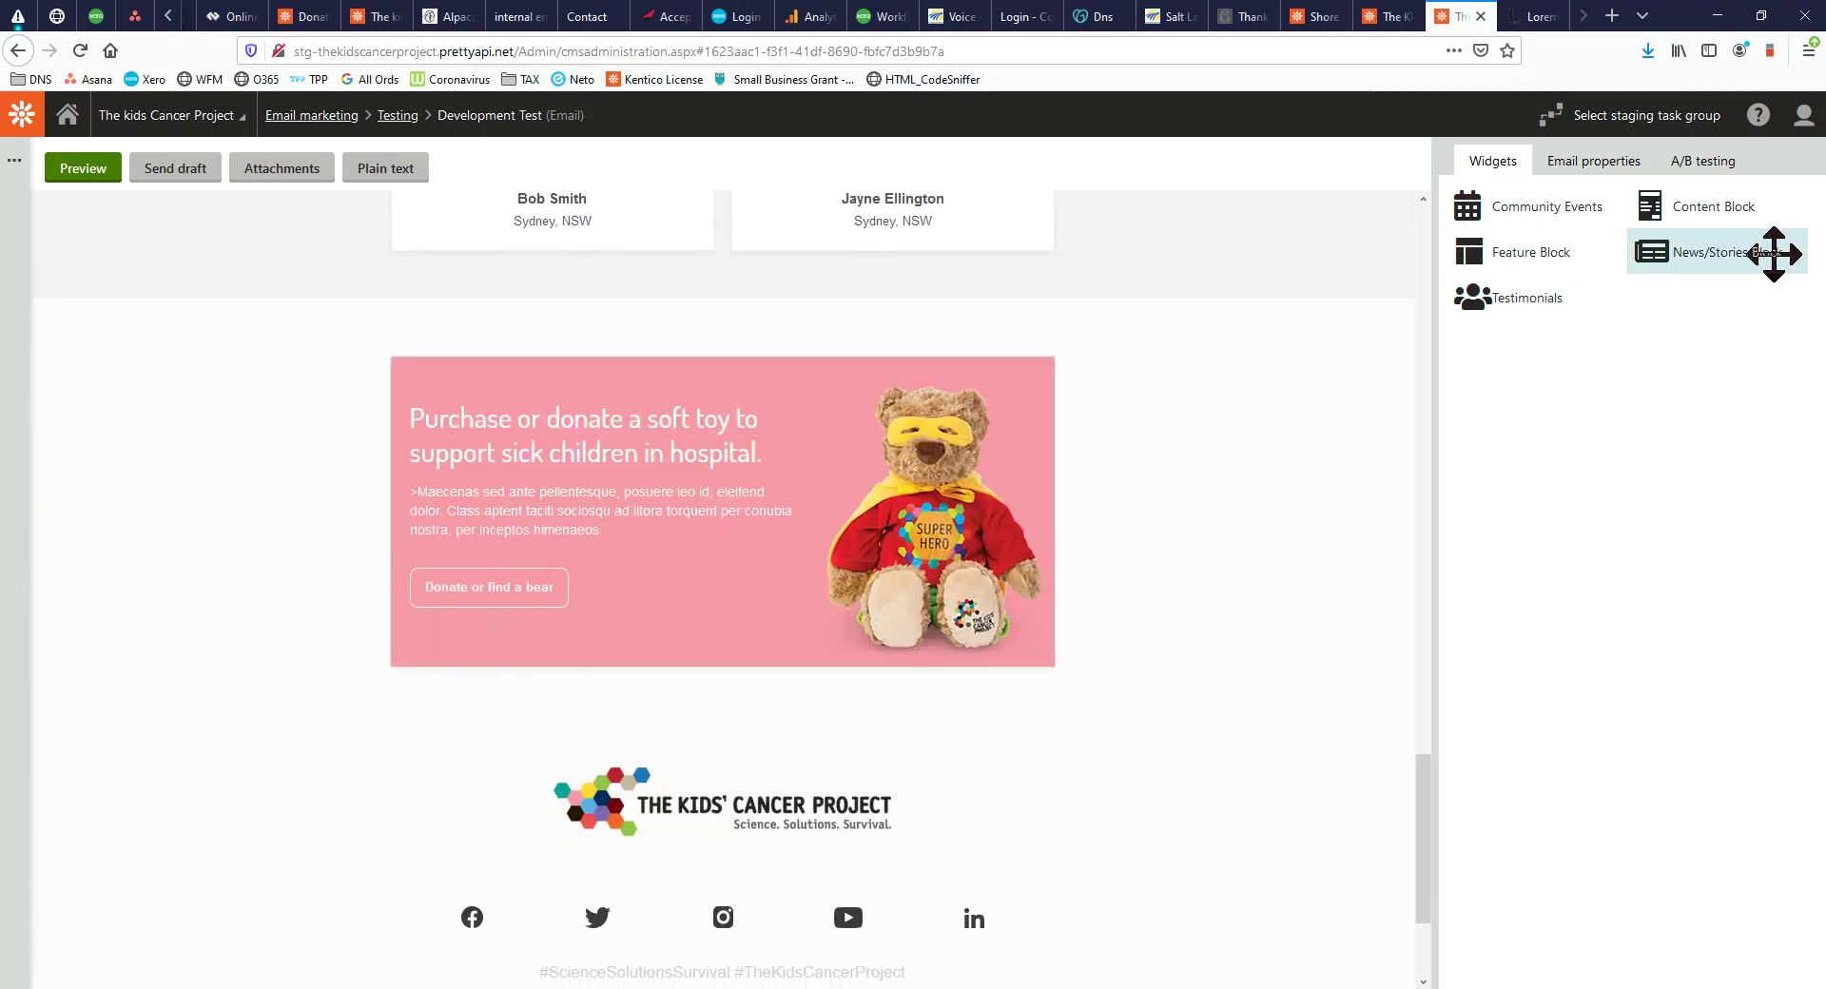
{"action": "scroll", "coordinate": [840, 741], "scroll_direction": "down", "scroll_amount": 2}
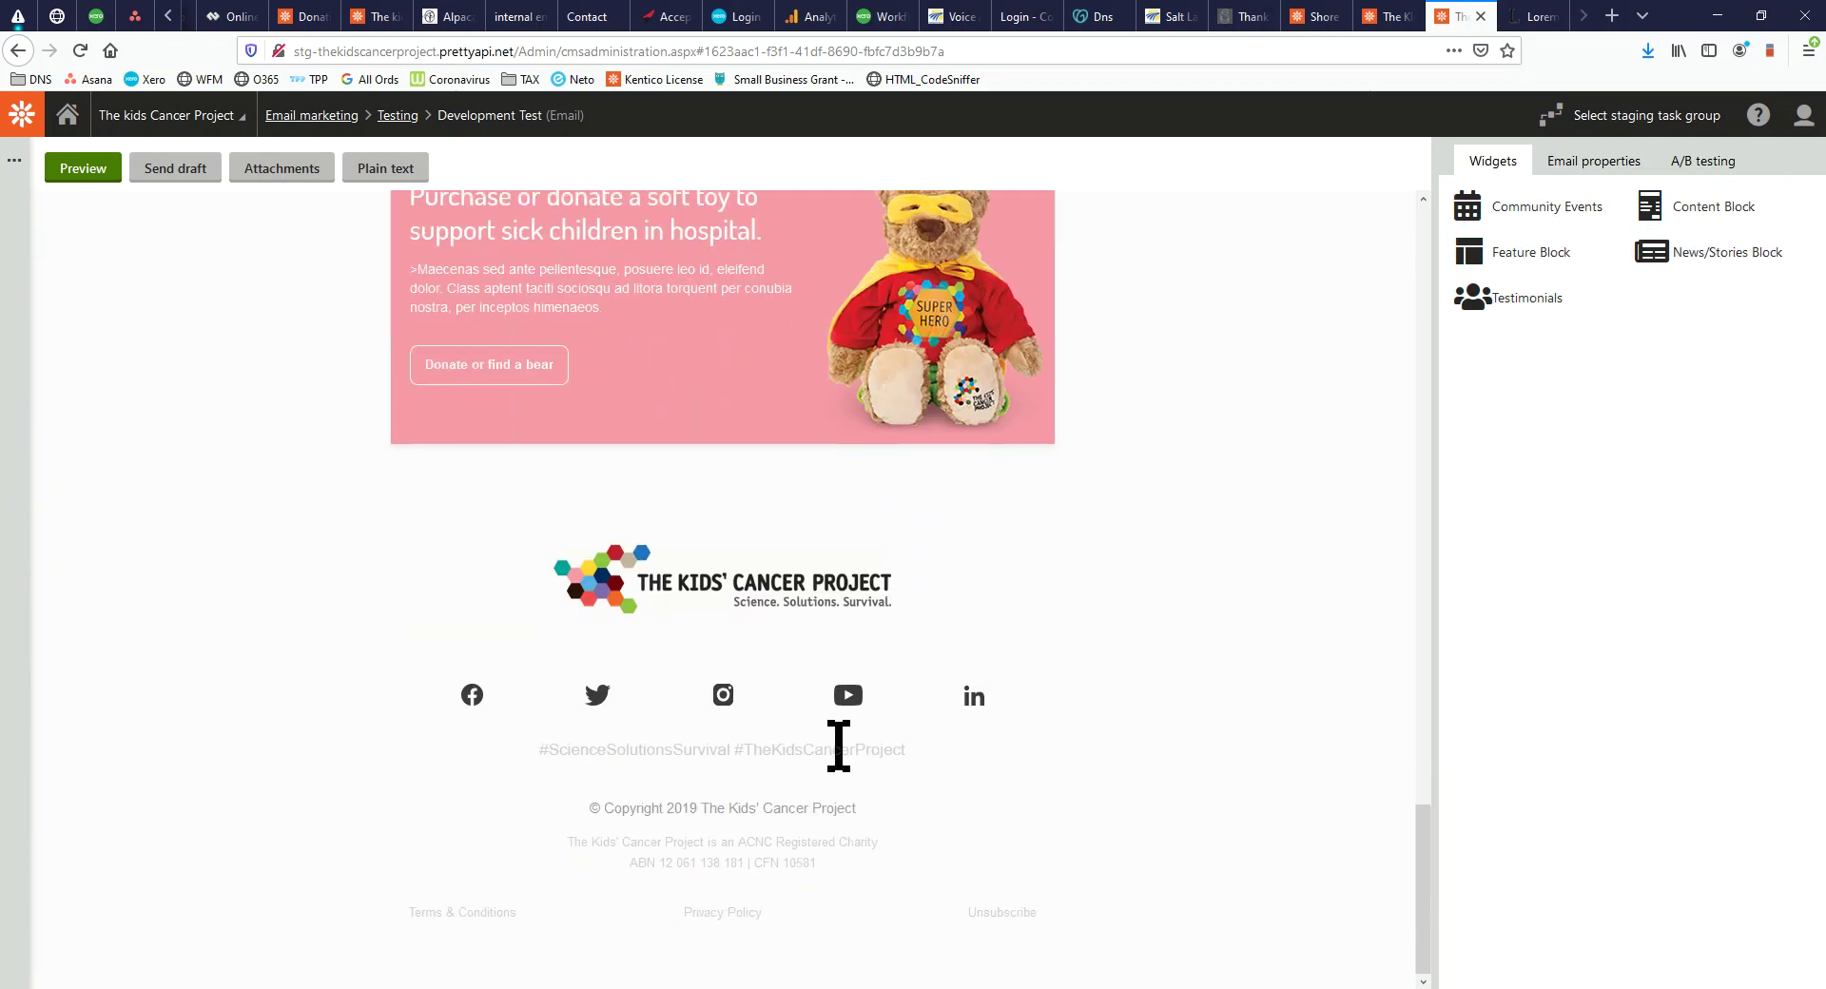
{"action": "scroll", "coordinate": [839, 746], "scroll_direction": "up", "scroll_amount": 20}
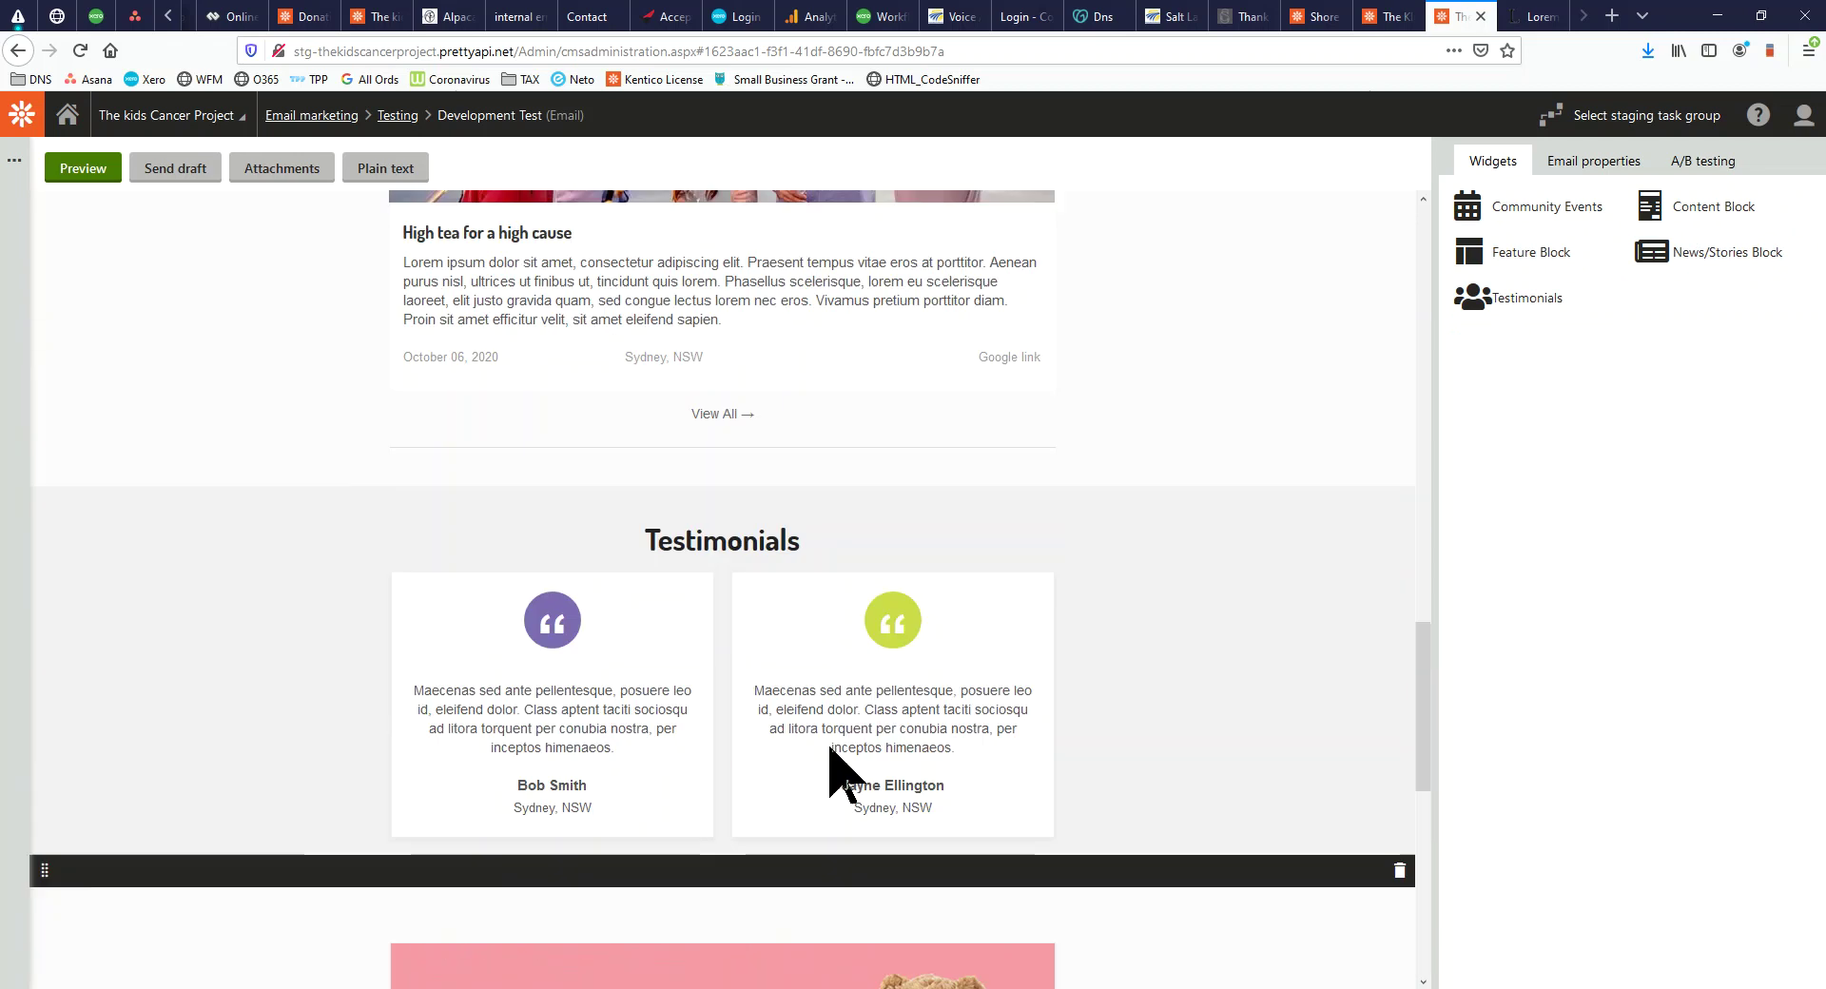
{"action": "scroll", "coordinate": [829, 751], "scroll_direction": "up", "scroll_amount": 5}
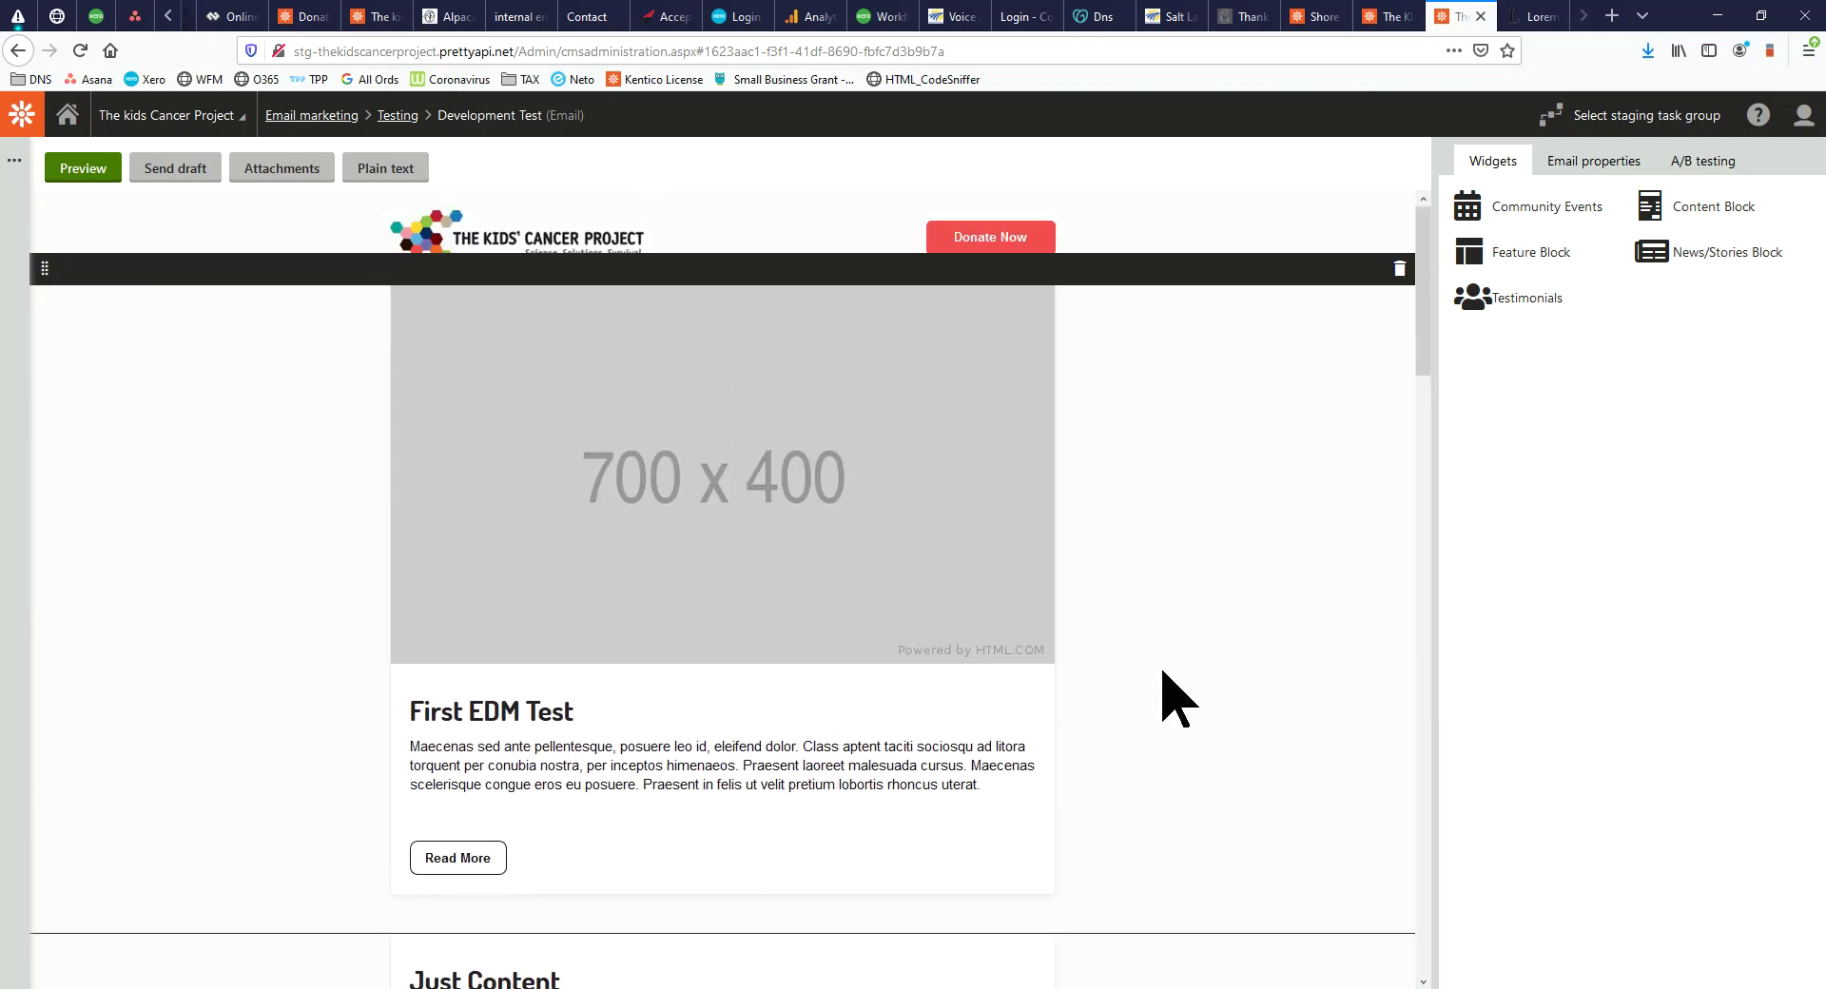
Add a new content block titled 'Brett Demo' below First EDM Test
{"action": "left_click", "coordinate": [1124, 759]}
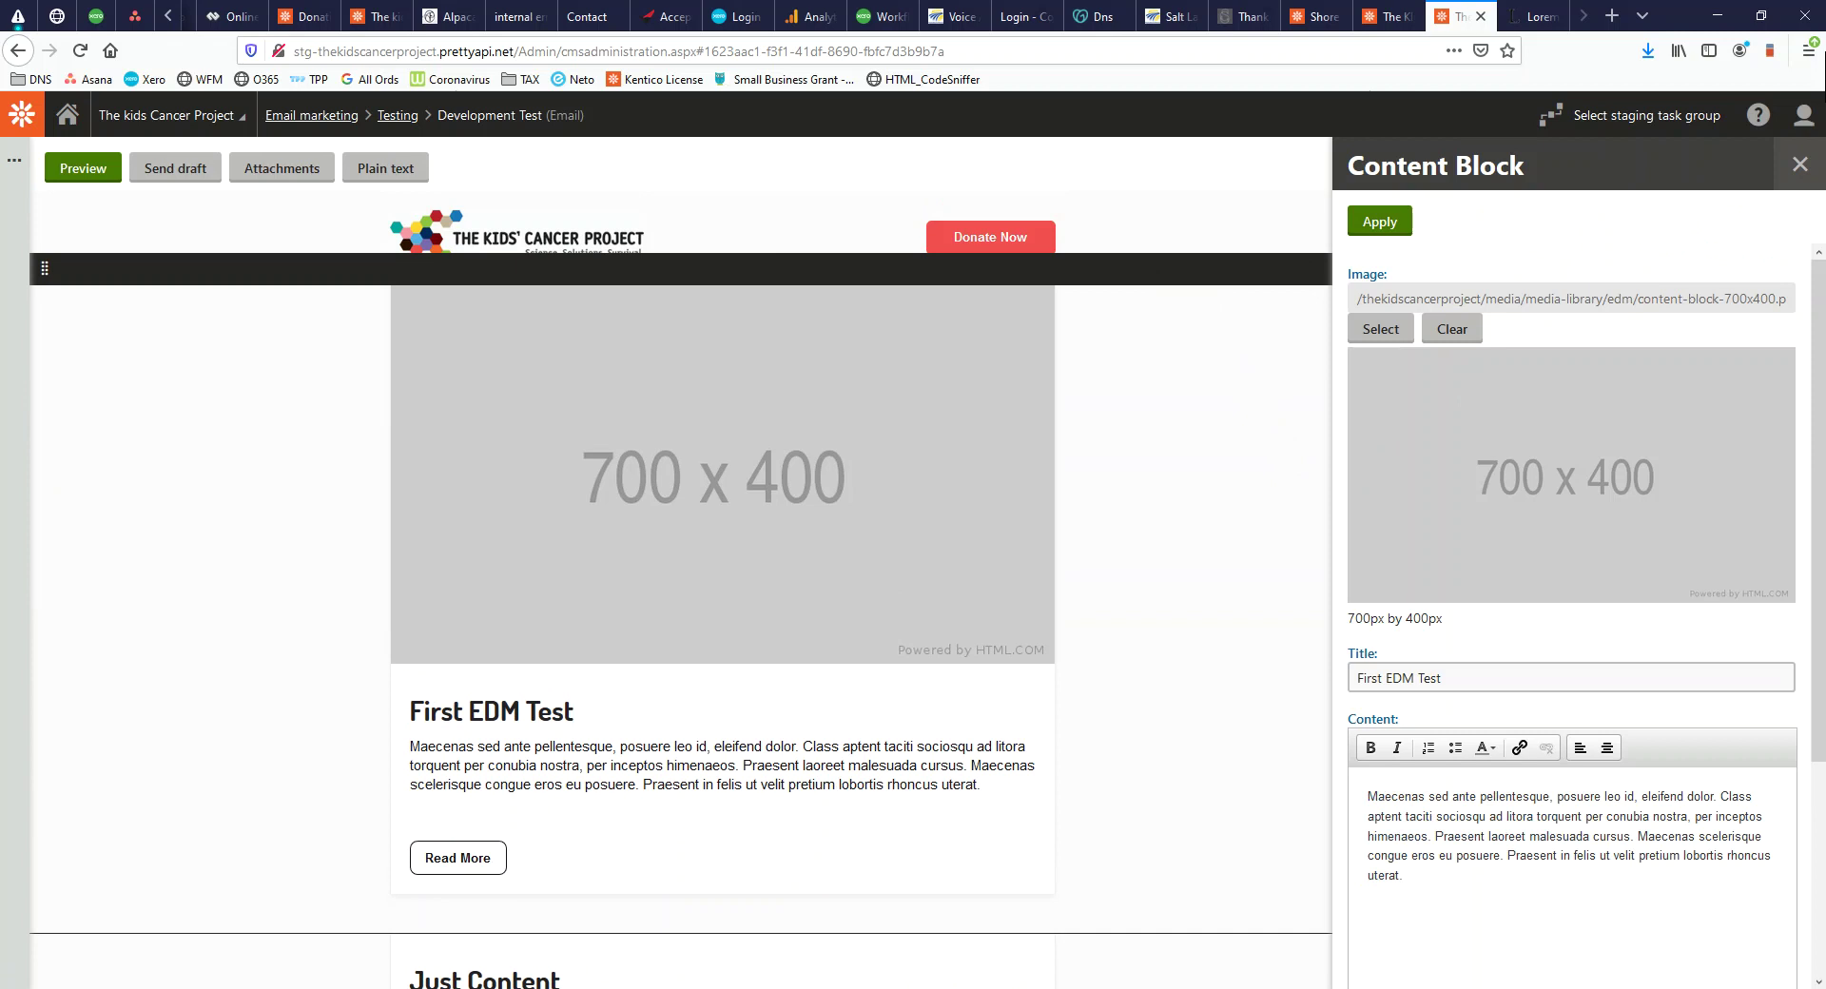
{"action": "left_click", "coordinate": [1799, 164]}
{"action": "left_click_drag", "start_coordinate": [1729, 228], "coordinate": [623, 956]}
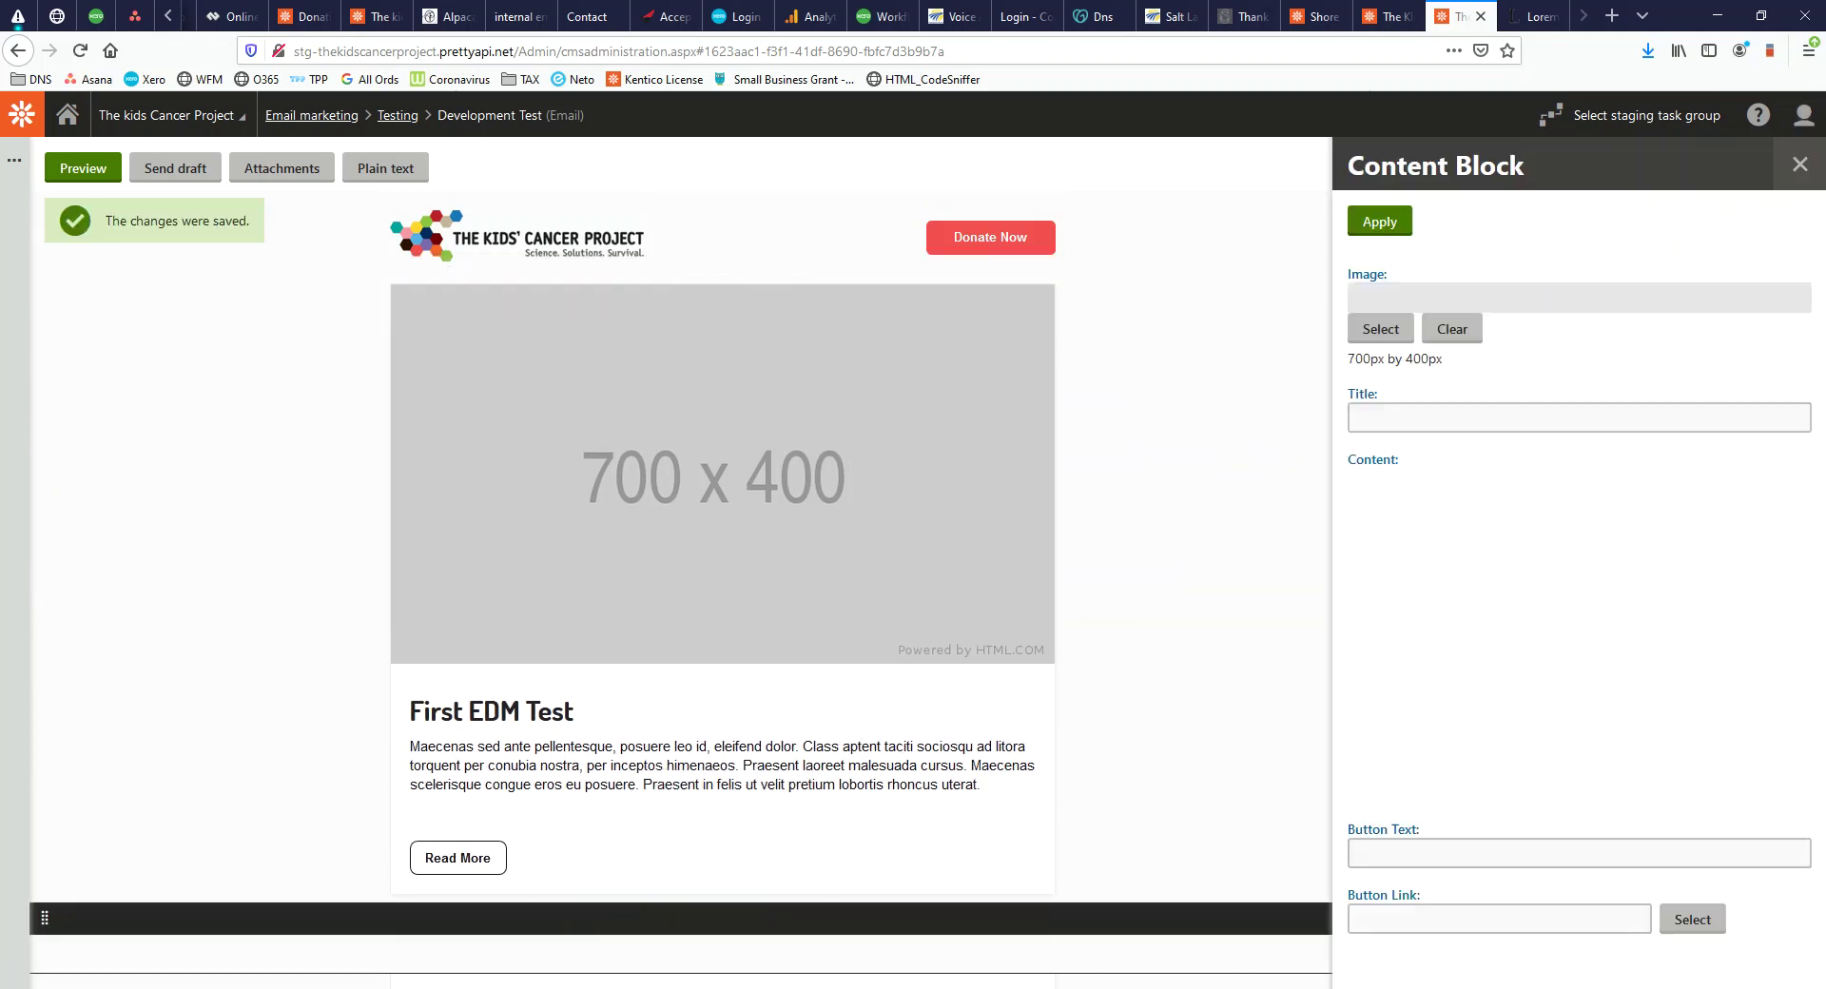
{"action": "left_click", "coordinate": [1447, 421]}
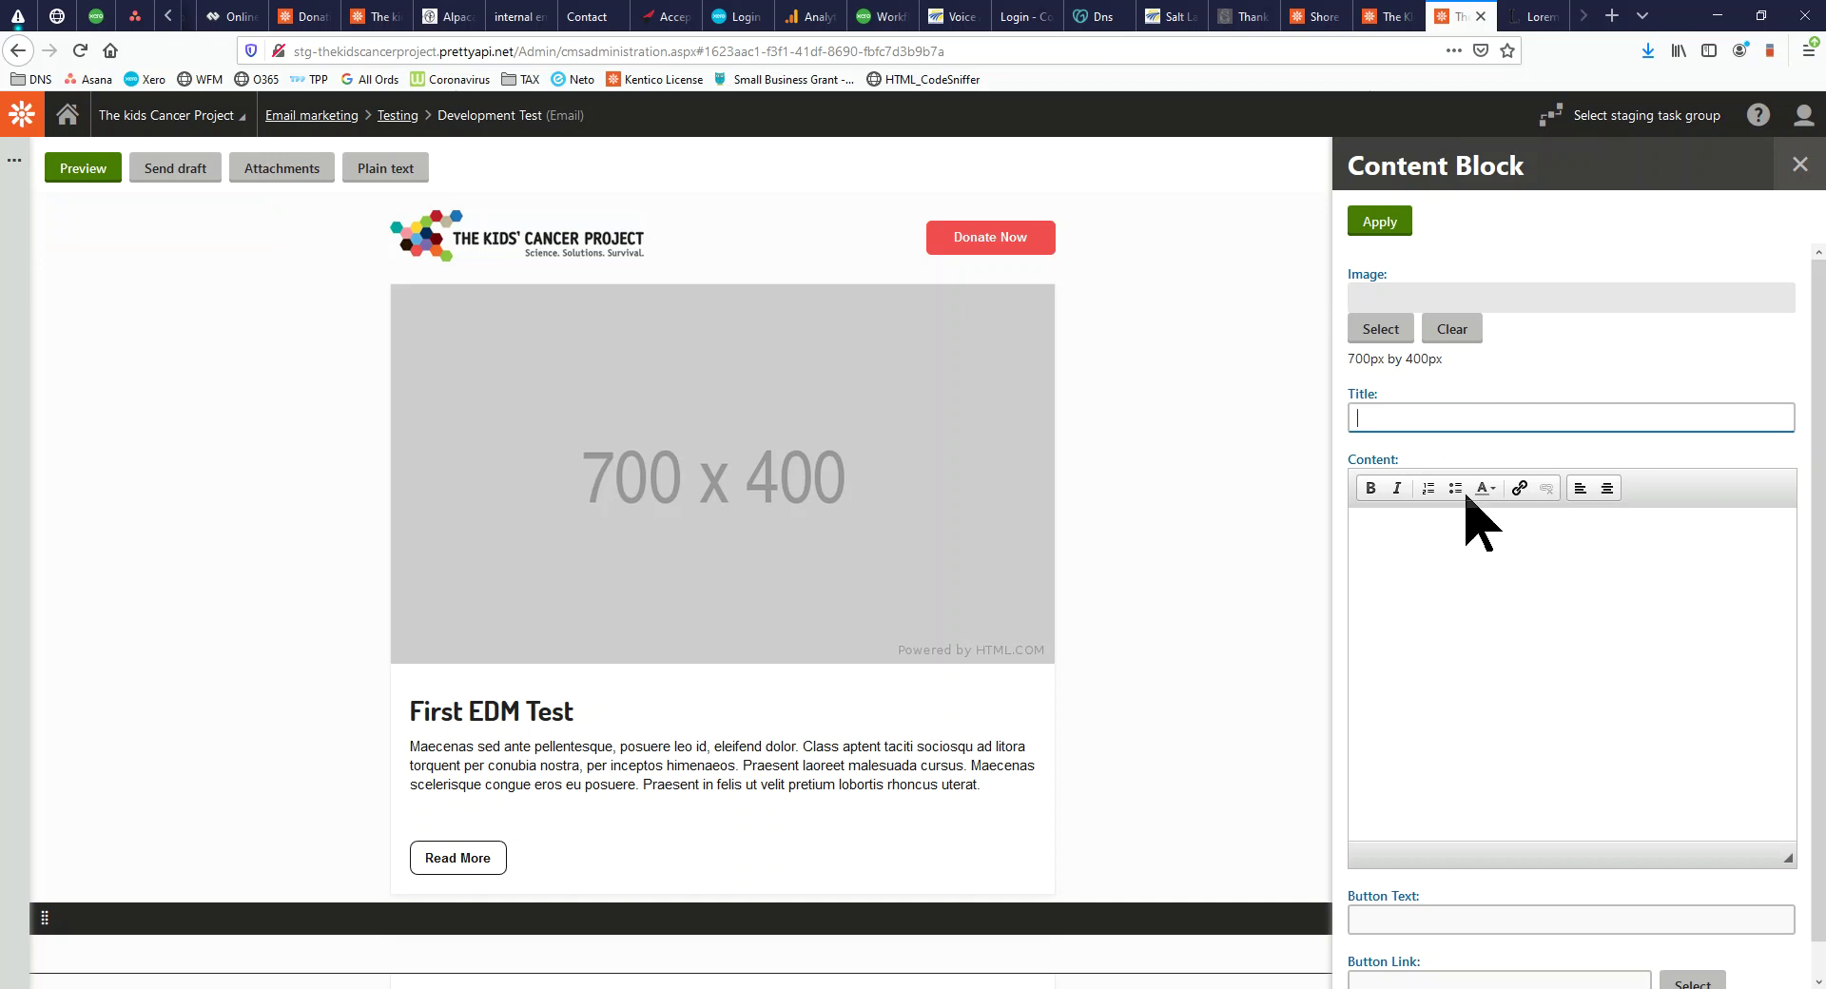
{"action": "type", "text": "Brett Demo"}
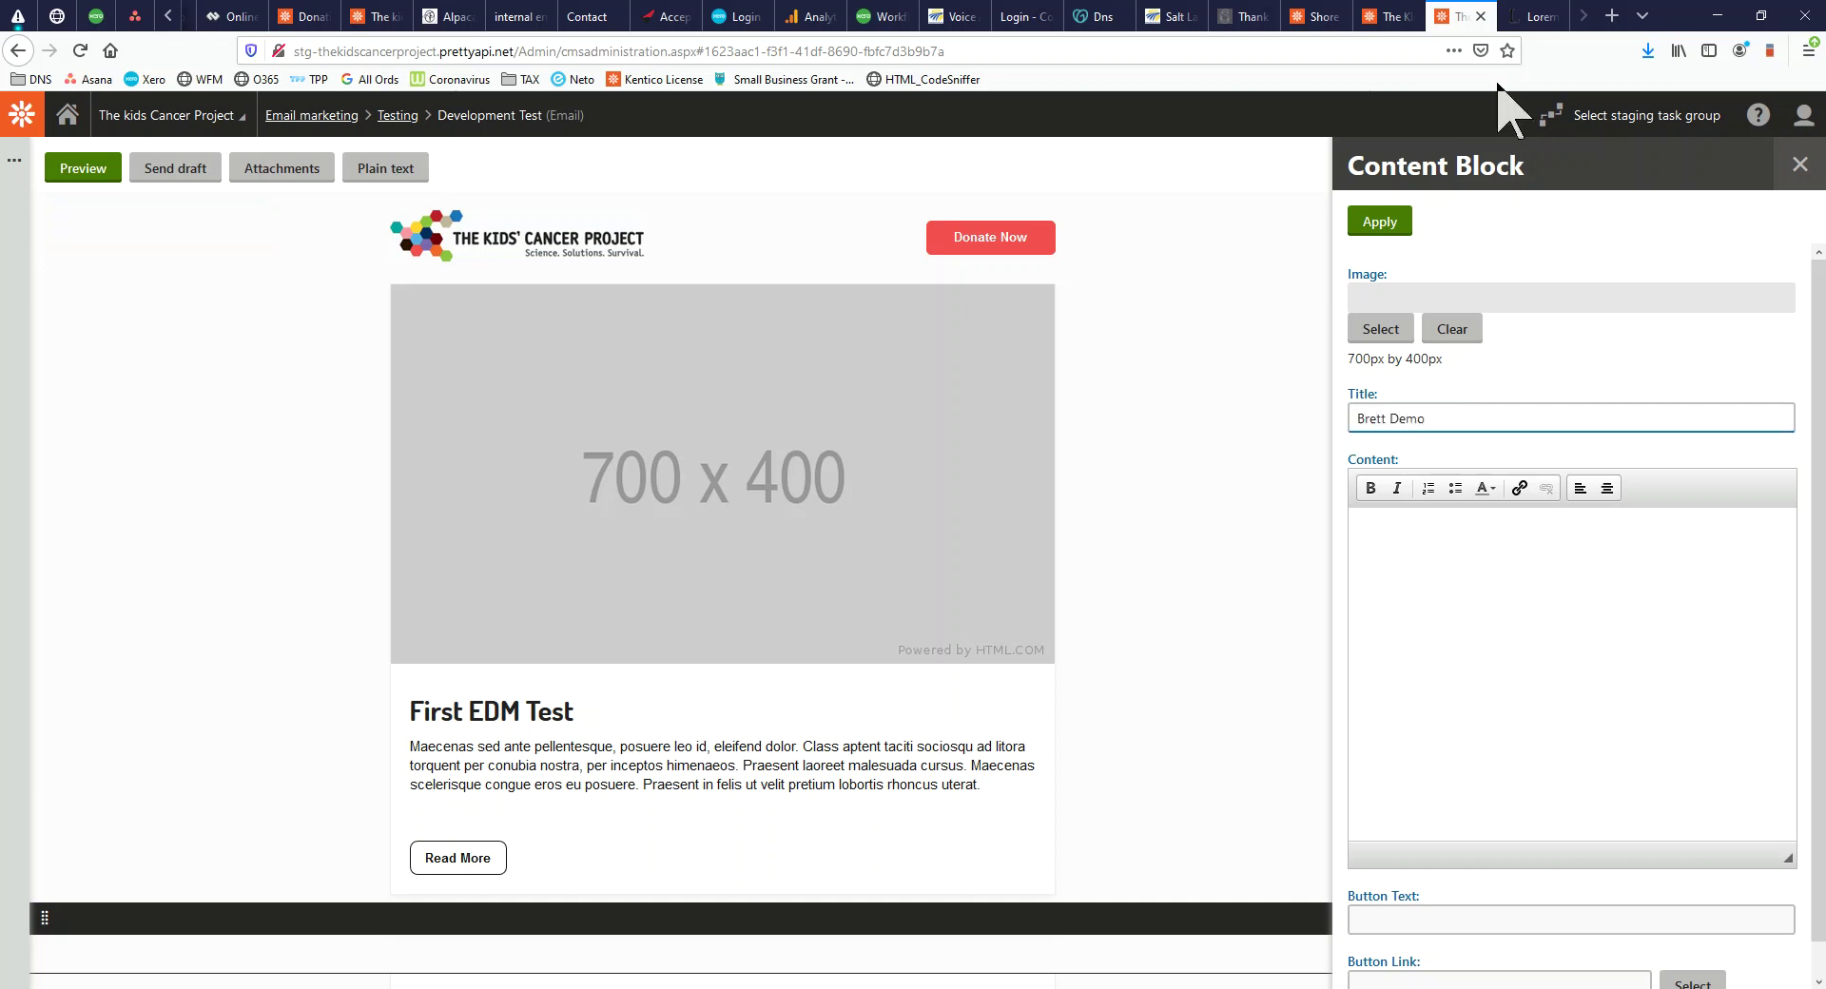
Set the block's image to content-block-700x400 from the edm folder
{"action": "left_click", "coordinate": [1381, 331]}
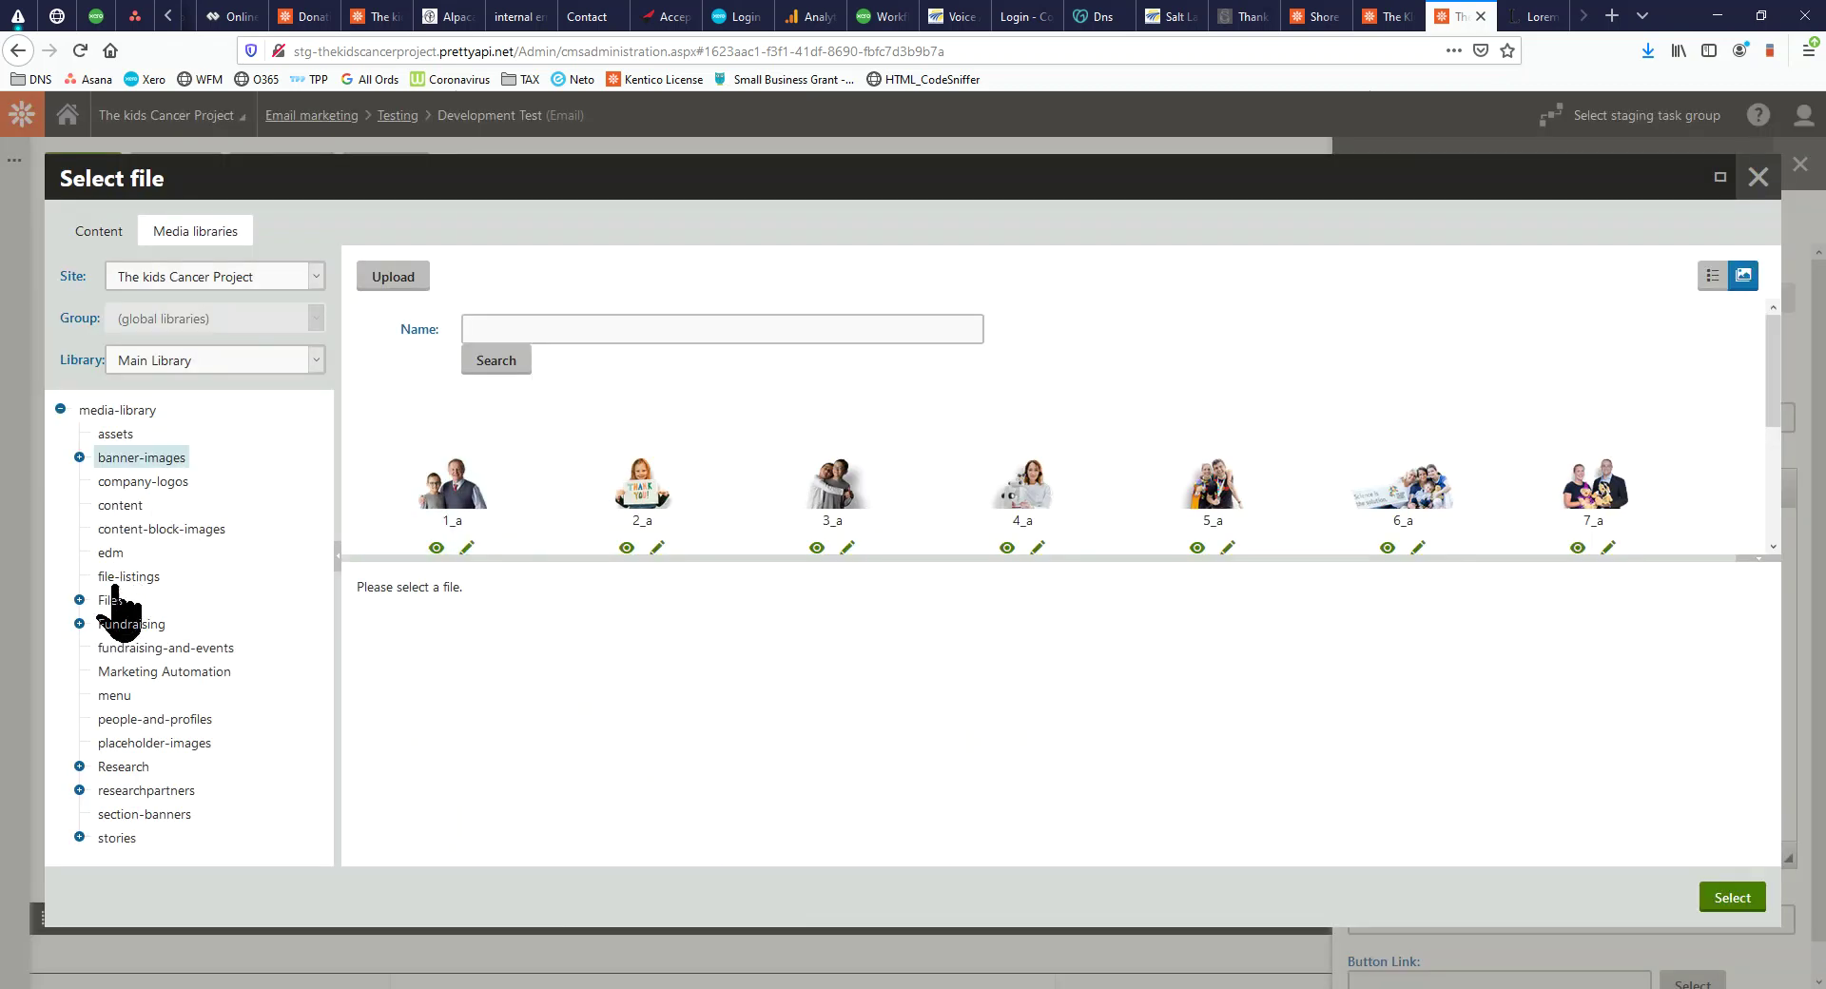
{"action": "left_click", "coordinate": [111, 554]}
{"action": "left_click", "coordinate": [456, 490]}
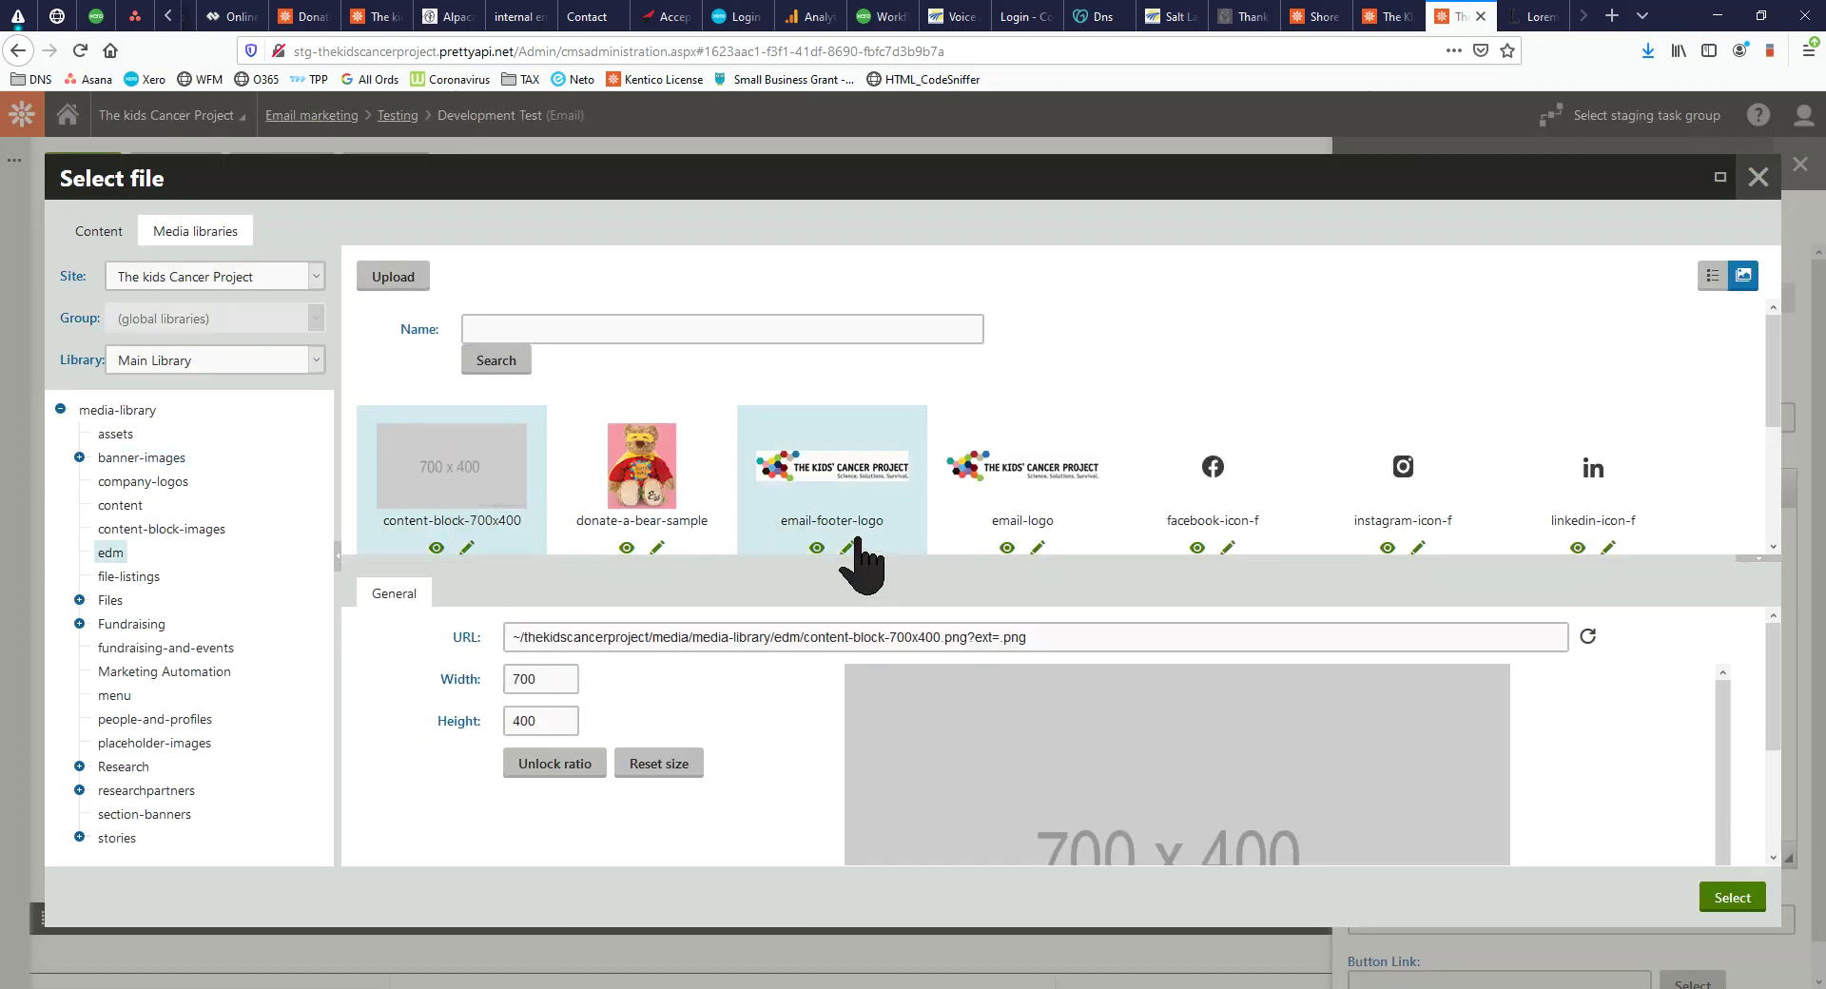
{"action": "scroll", "coordinate": [1488, 754], "scroll_direction": "down", "scroll_amount": 2}
{"action": "scroll", "coordinate": [1522, 495], "scroll_direction": "down", "scroll_amount": 3}
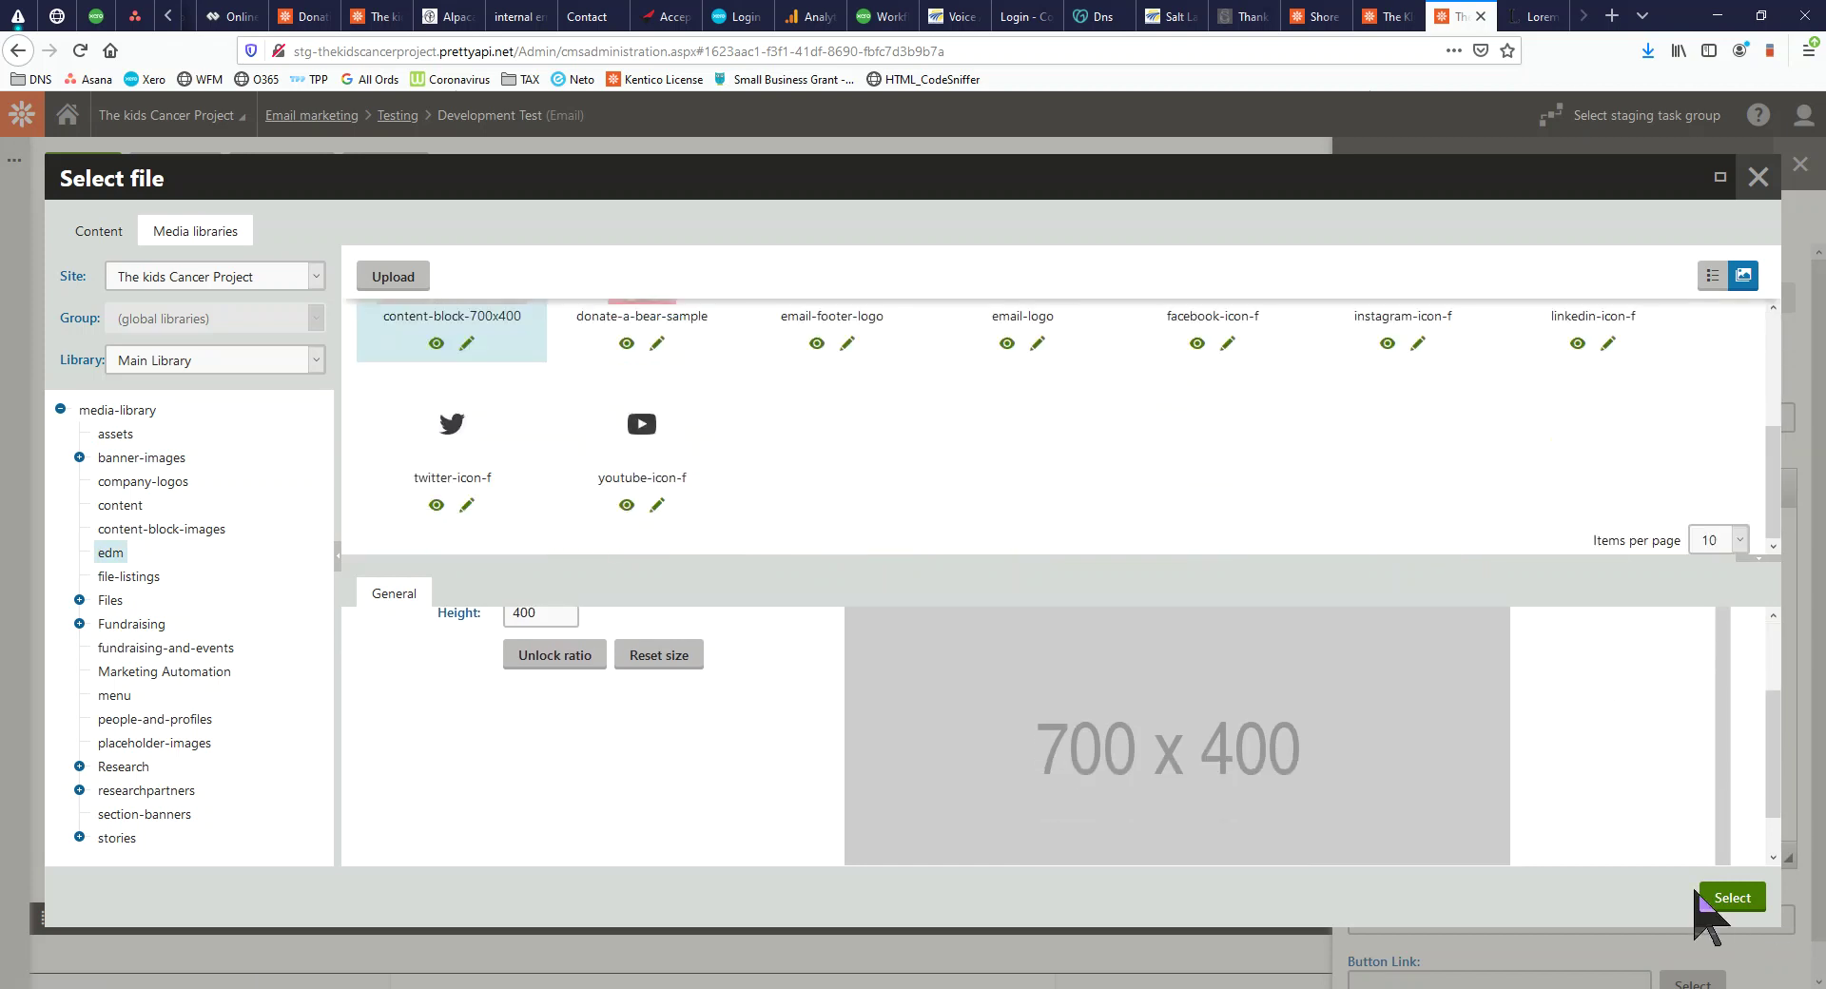
{"action": "left_click", "coordinate": [1733, 897]}
{"action": "scroll", "coordinate": [1151, 571], "scroll_direction": "down", "scroll_amount": 4}
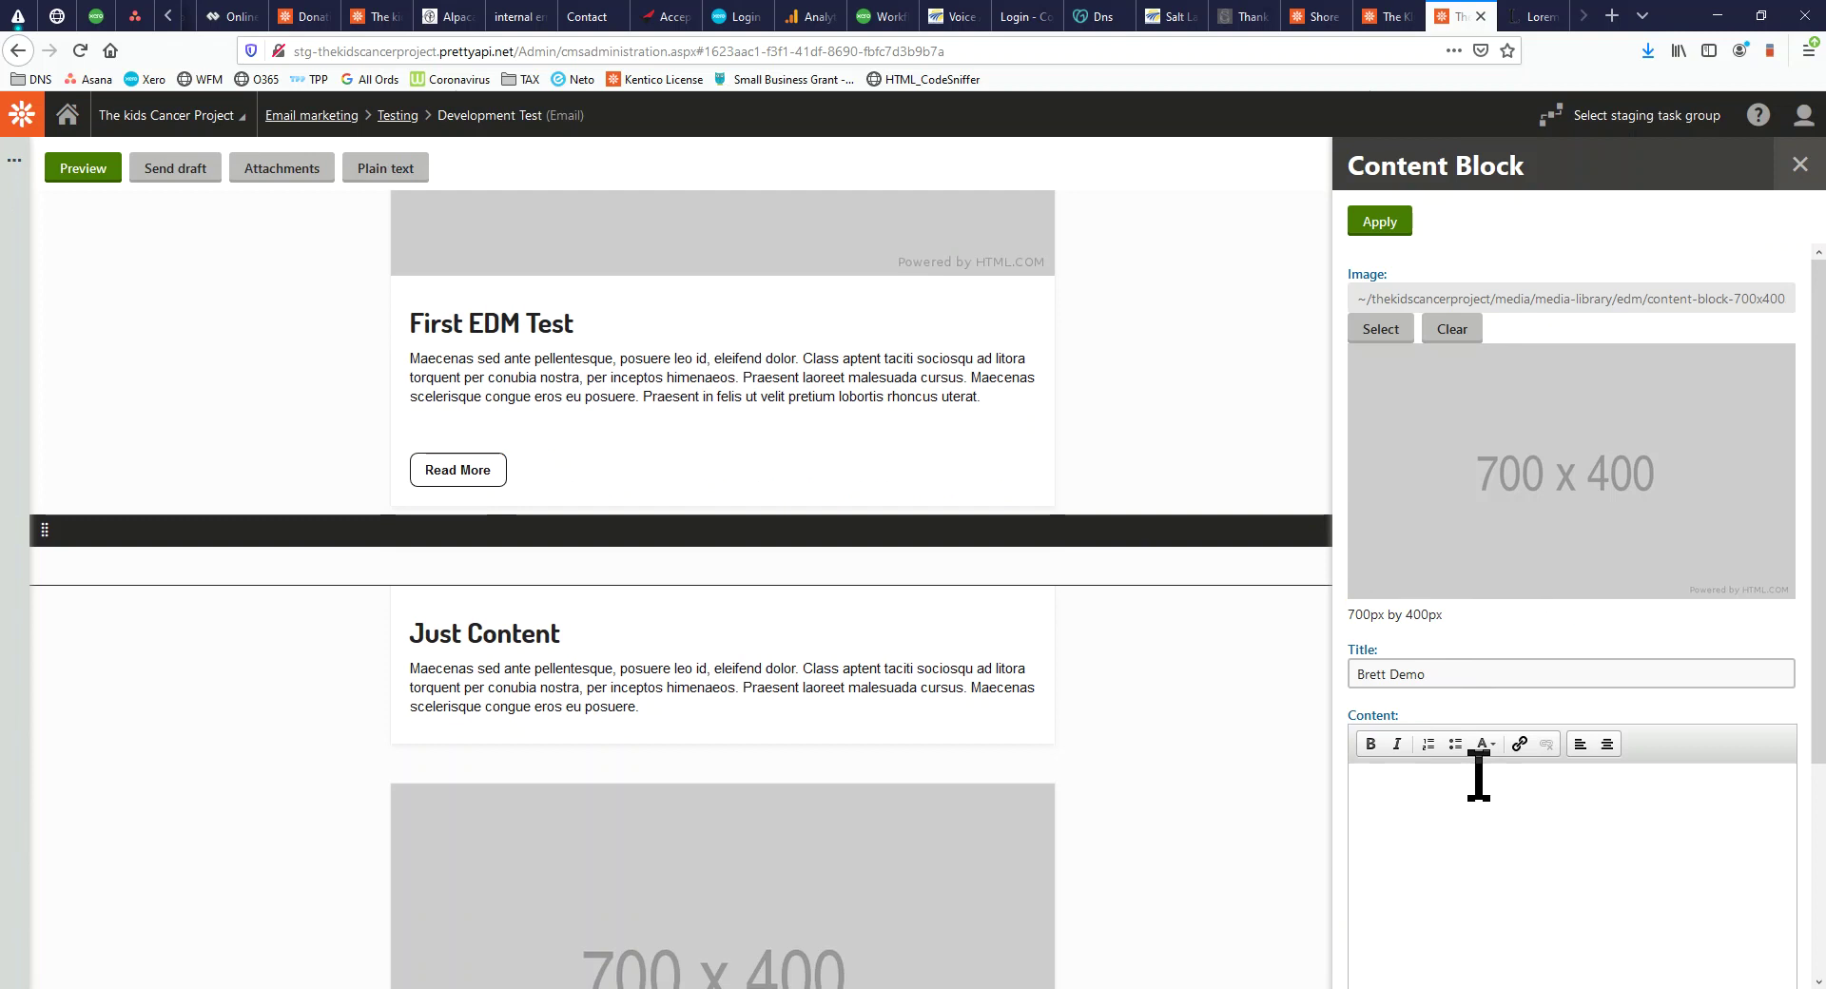
Paste a Lorem Ipsum paragraph into the block content and apply the block settings
{"action": "left_click", "coordinate": [1537, 16]}
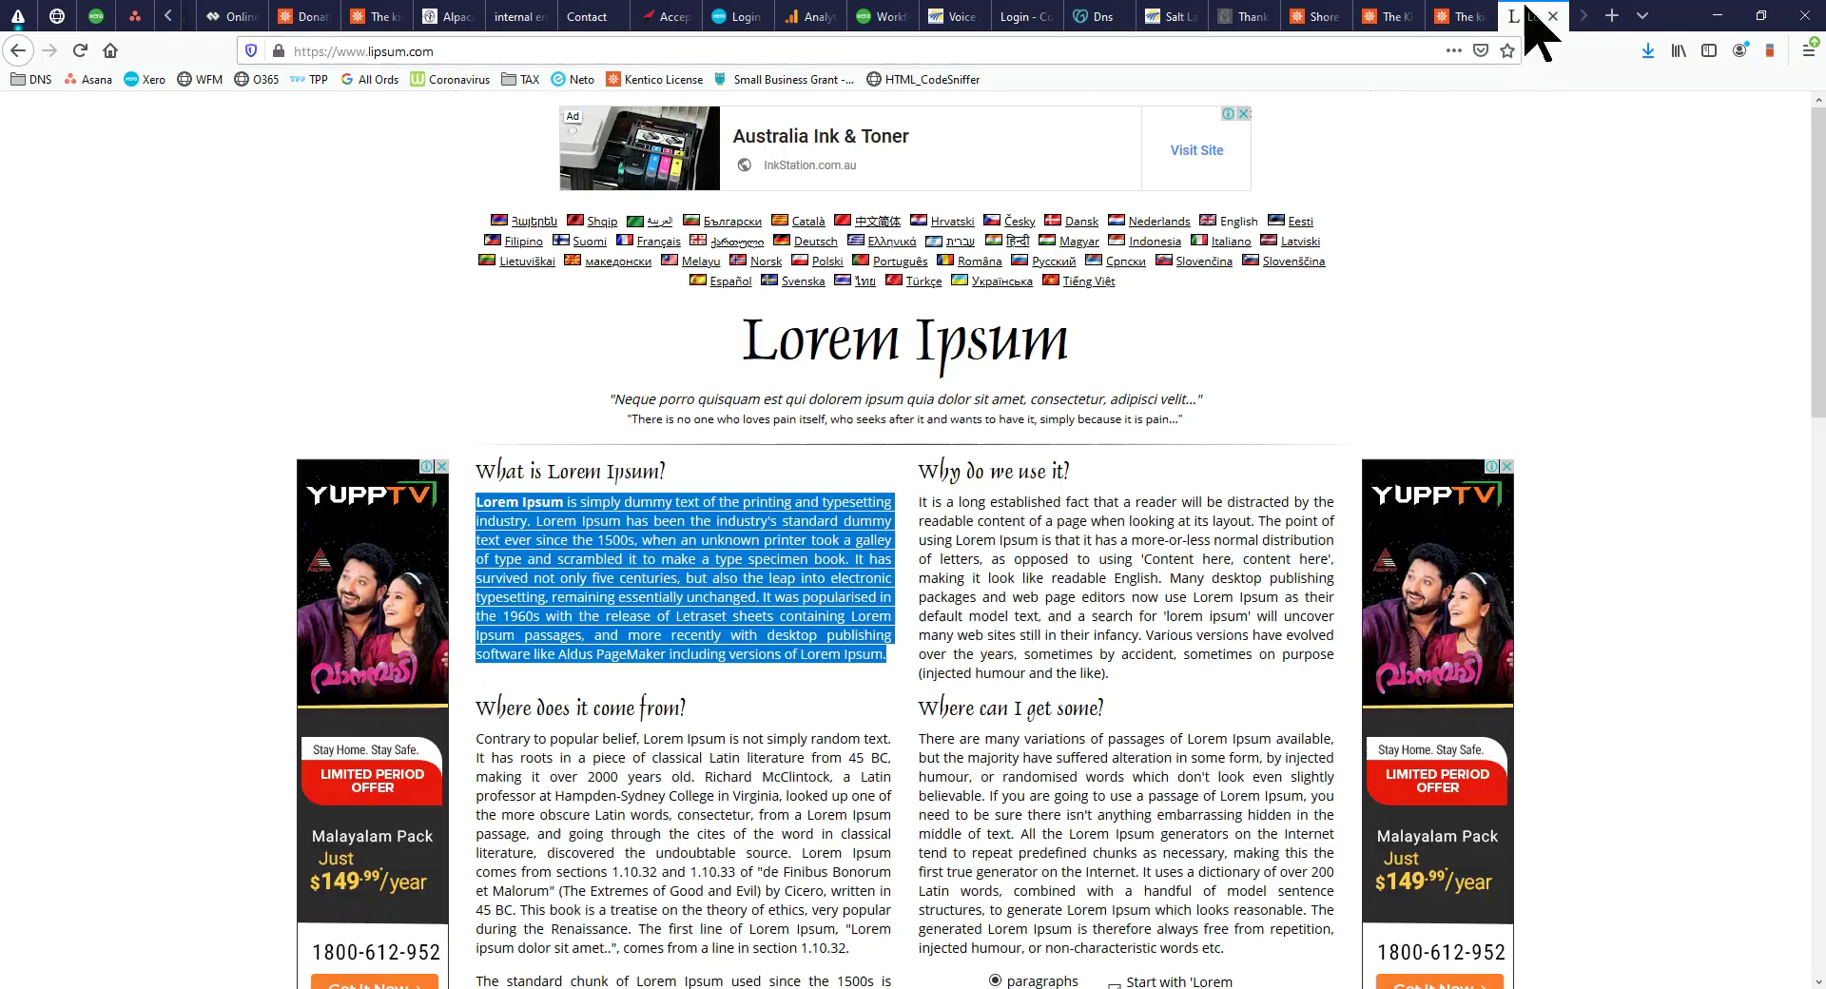
{"action": "left_click", "coordinate": [1460, 16]}
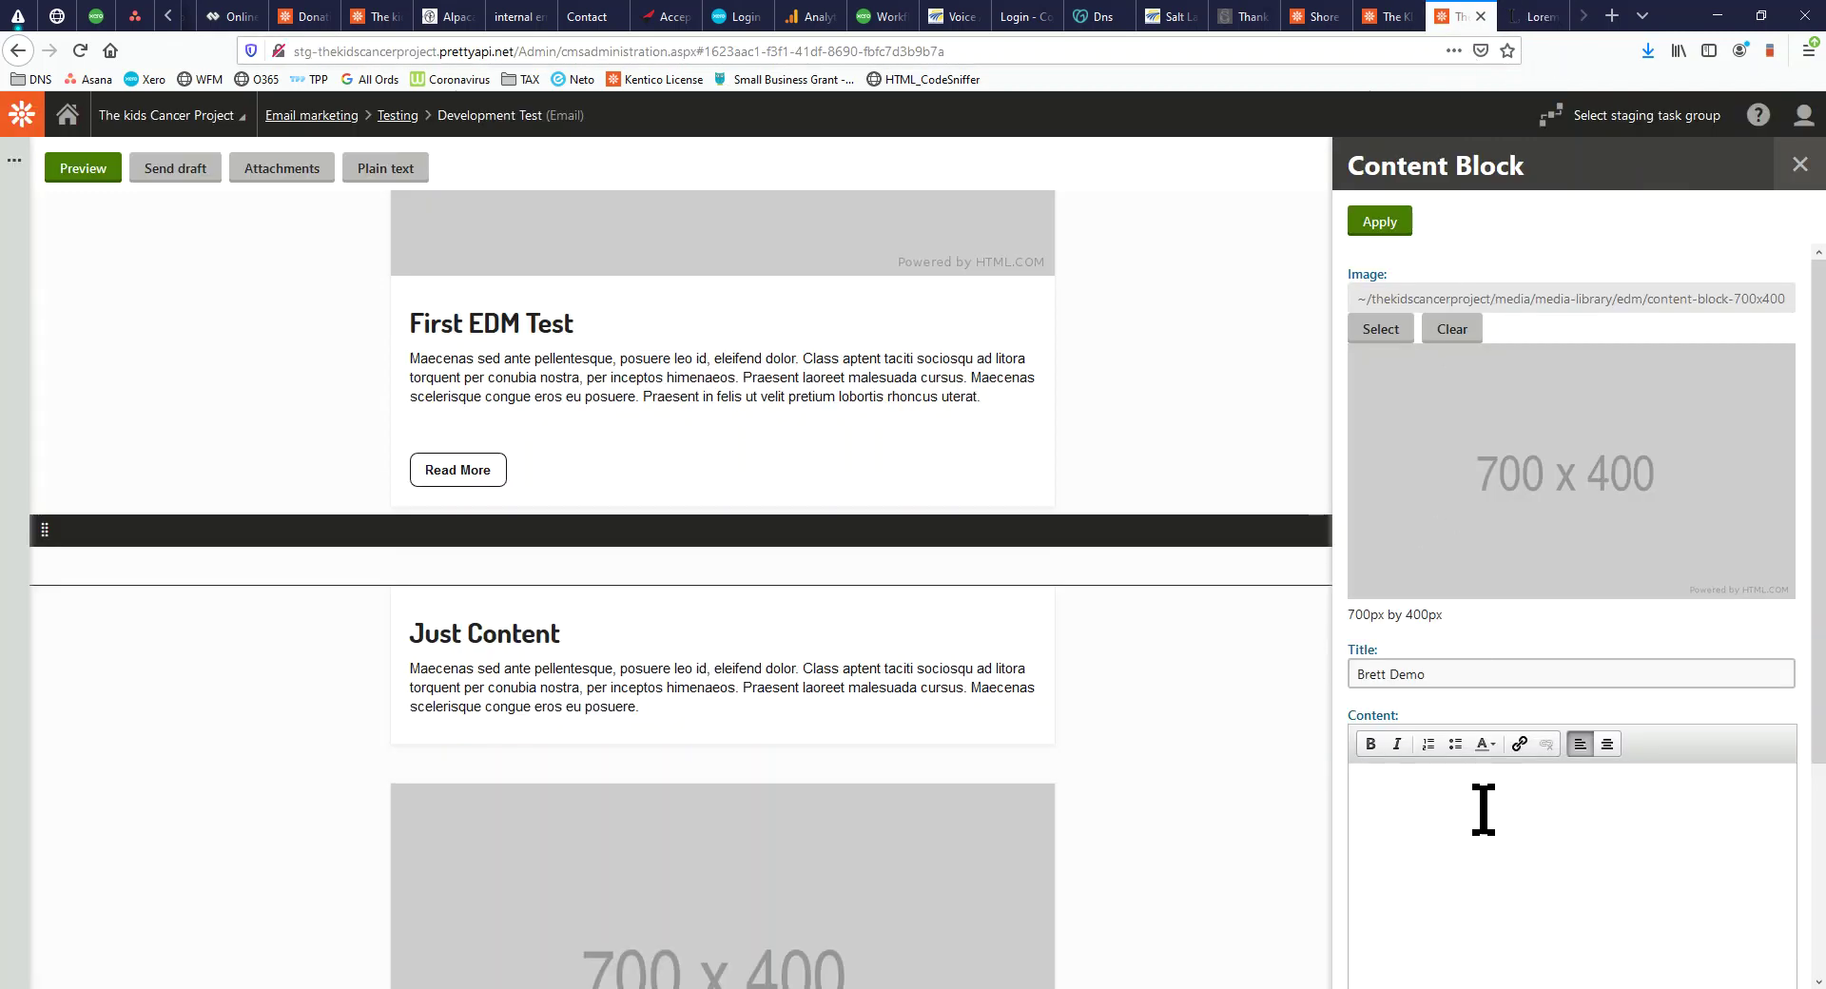
{"action": "type", "text": "Lorem Ipsum is simply dummy text of the printing and typesetting industry. Lorem Ipsum has been the industry's standard dummy text ever since the 1500s, when an unknown printer took a galley of type and scrambled it to make a type specimen book. It has survived not only five centuries, but also the leap into electronic typesetting, remaining essentially unchanged. It was popularised in the 1960s with the release of Letraset sheets containing Lorem Ipsum passages, and more recently with desktop publishing software like Aldus PageMaker including versions of Lorem Ipsum."}
{"action": "left_click", "coordinate": [1378, 225]}
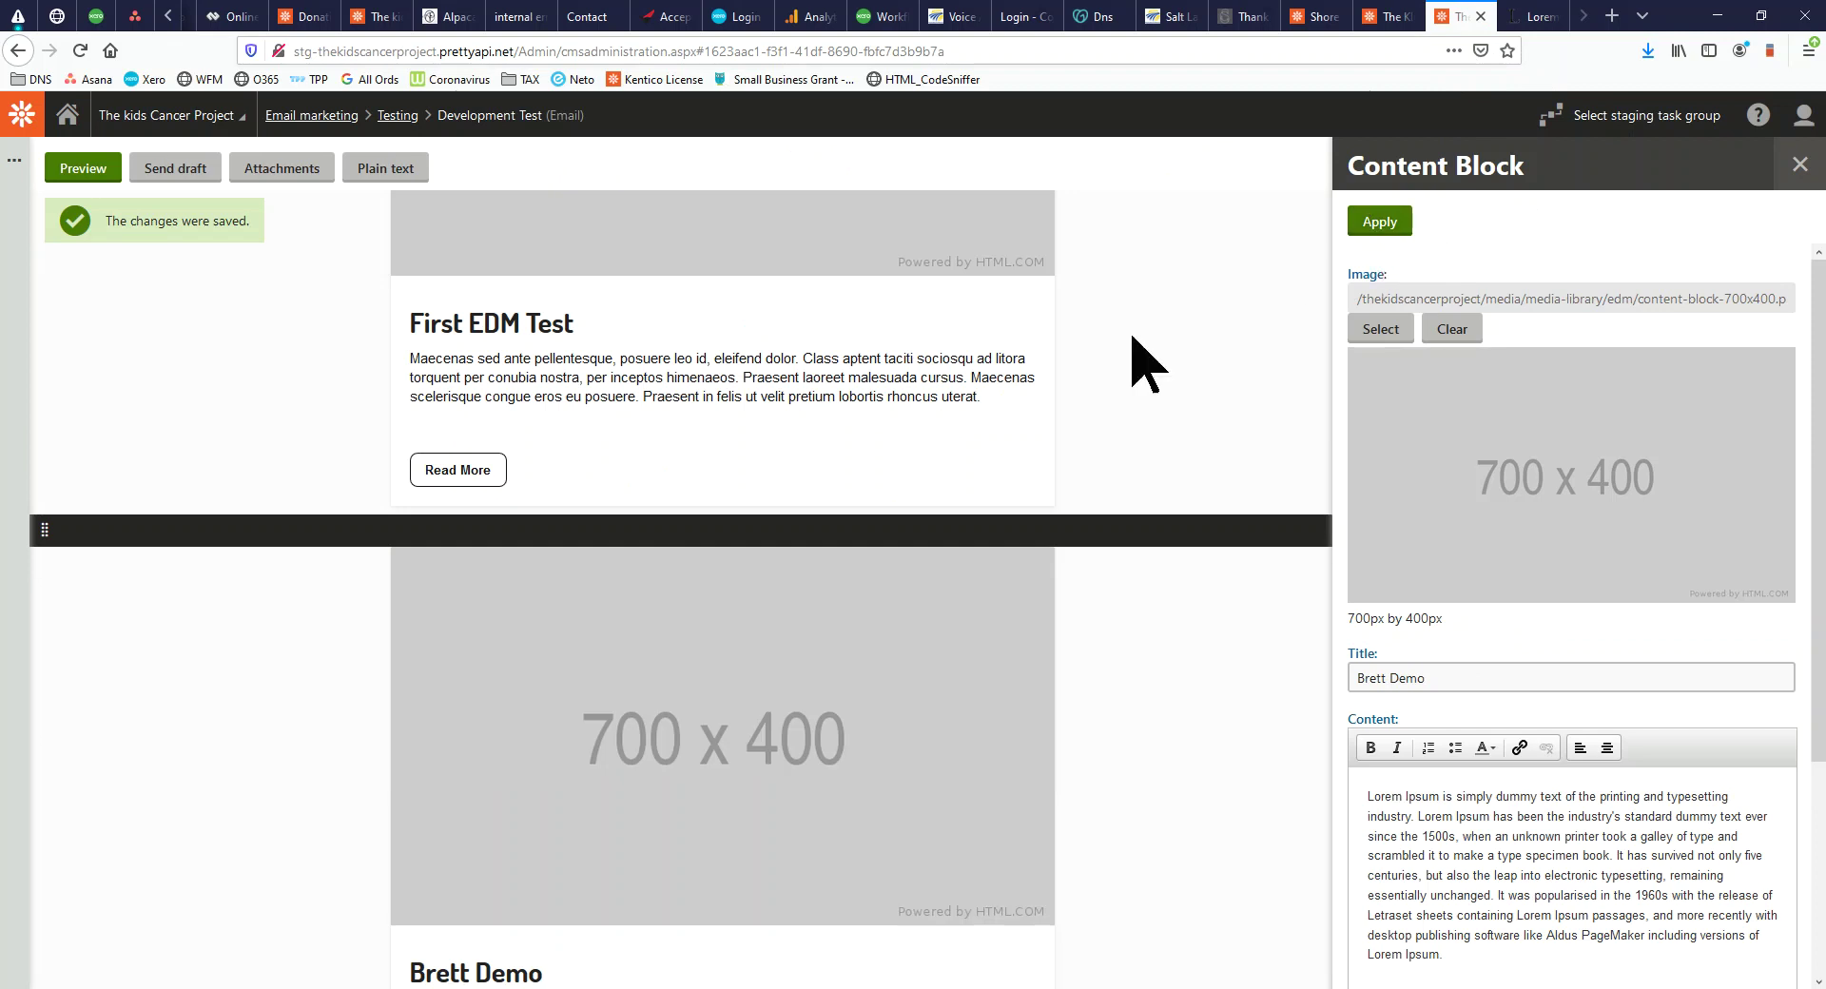
Drag the Brett Demo block above the Just Content block
{"action": "scroll", "coordinate": [951, 460], "scroll_direction": "down", "scroll_amount": 4}
{"action": "scroll", "coordinate": [623, 742], "scroll_direction": "up", "scroll_amount": 4}
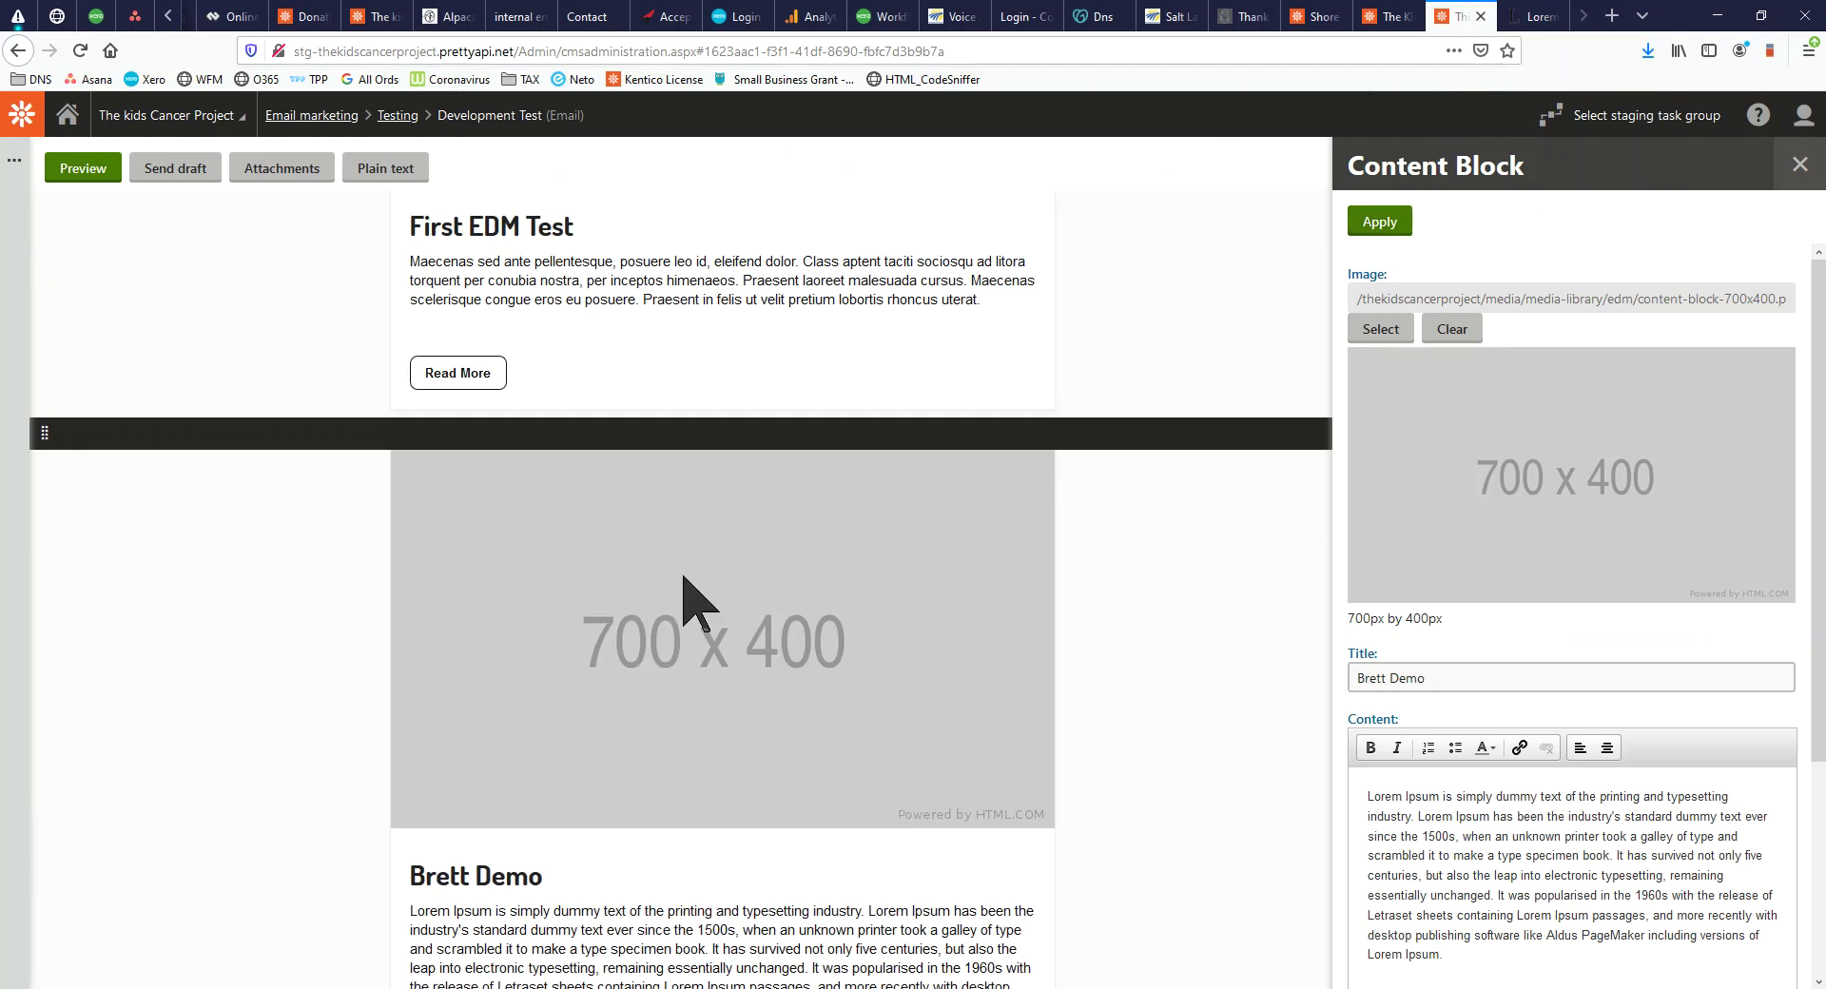
{"action": "left_click_drag", "start_coordinate": [975, 428], "coordinate": [778, 794]}
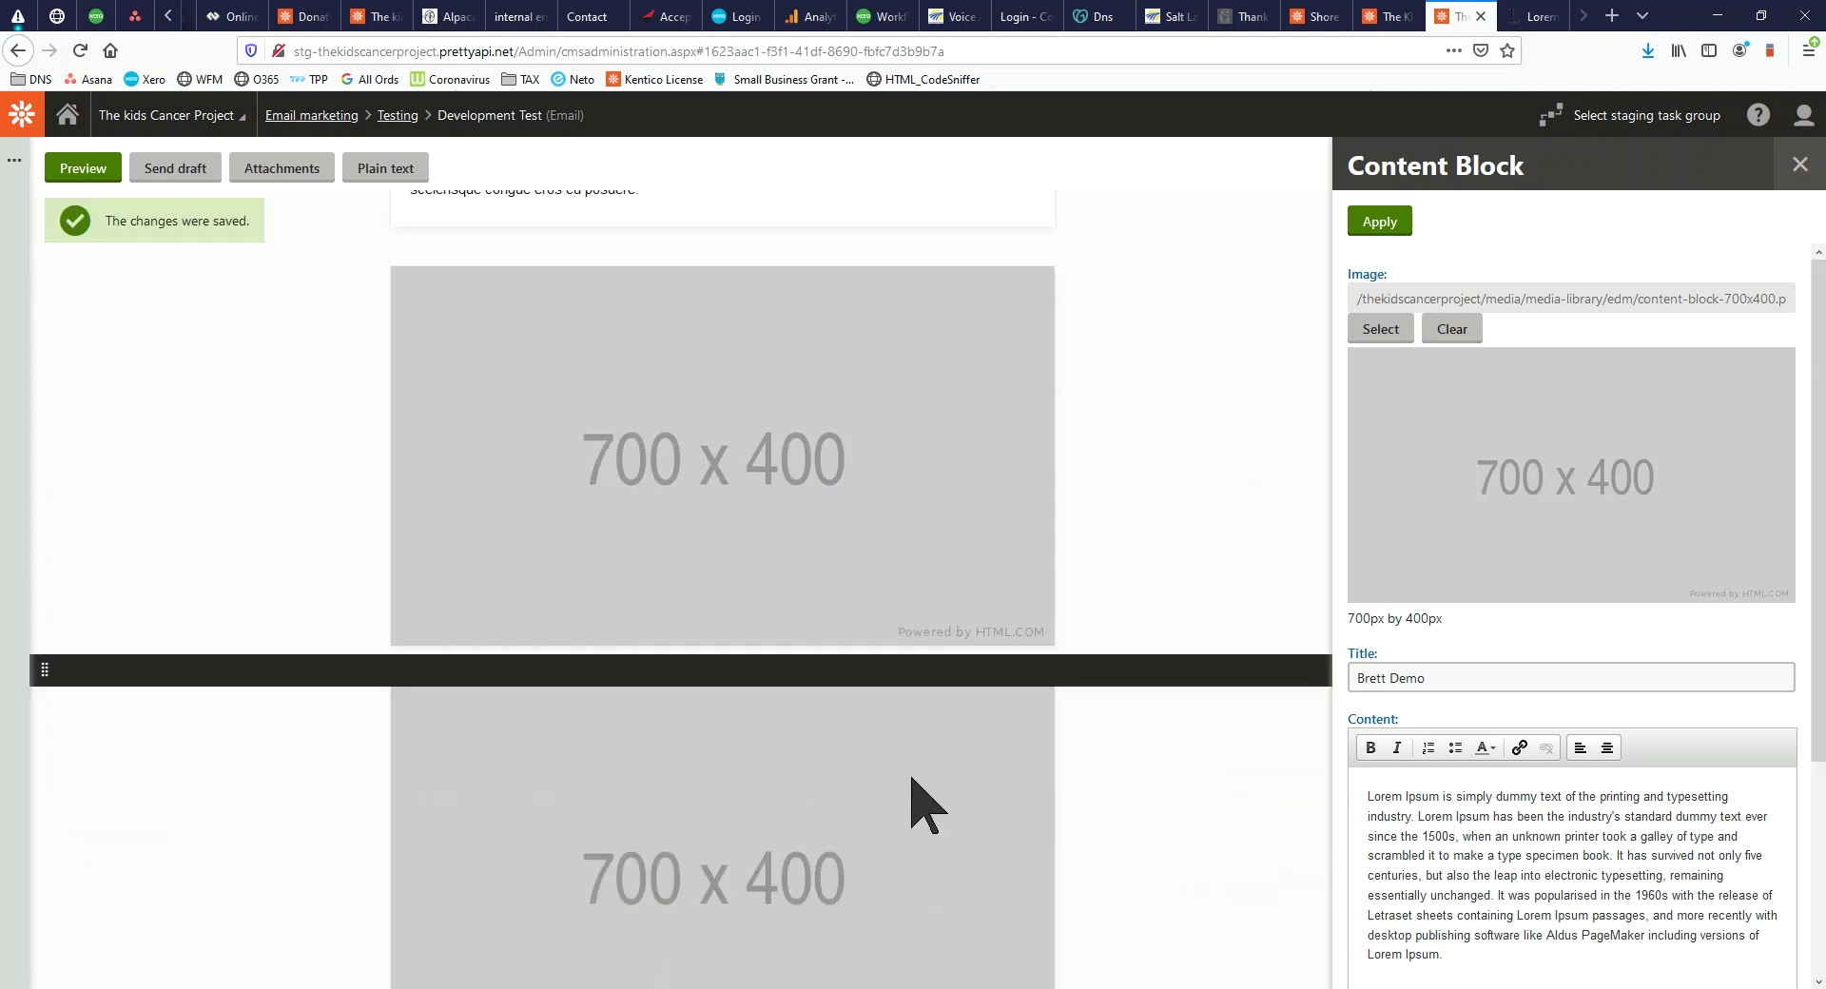
{"action": "scroll", "coordinate": [896, 769], "scroll_direction": "up", "scroll_amount": 15}
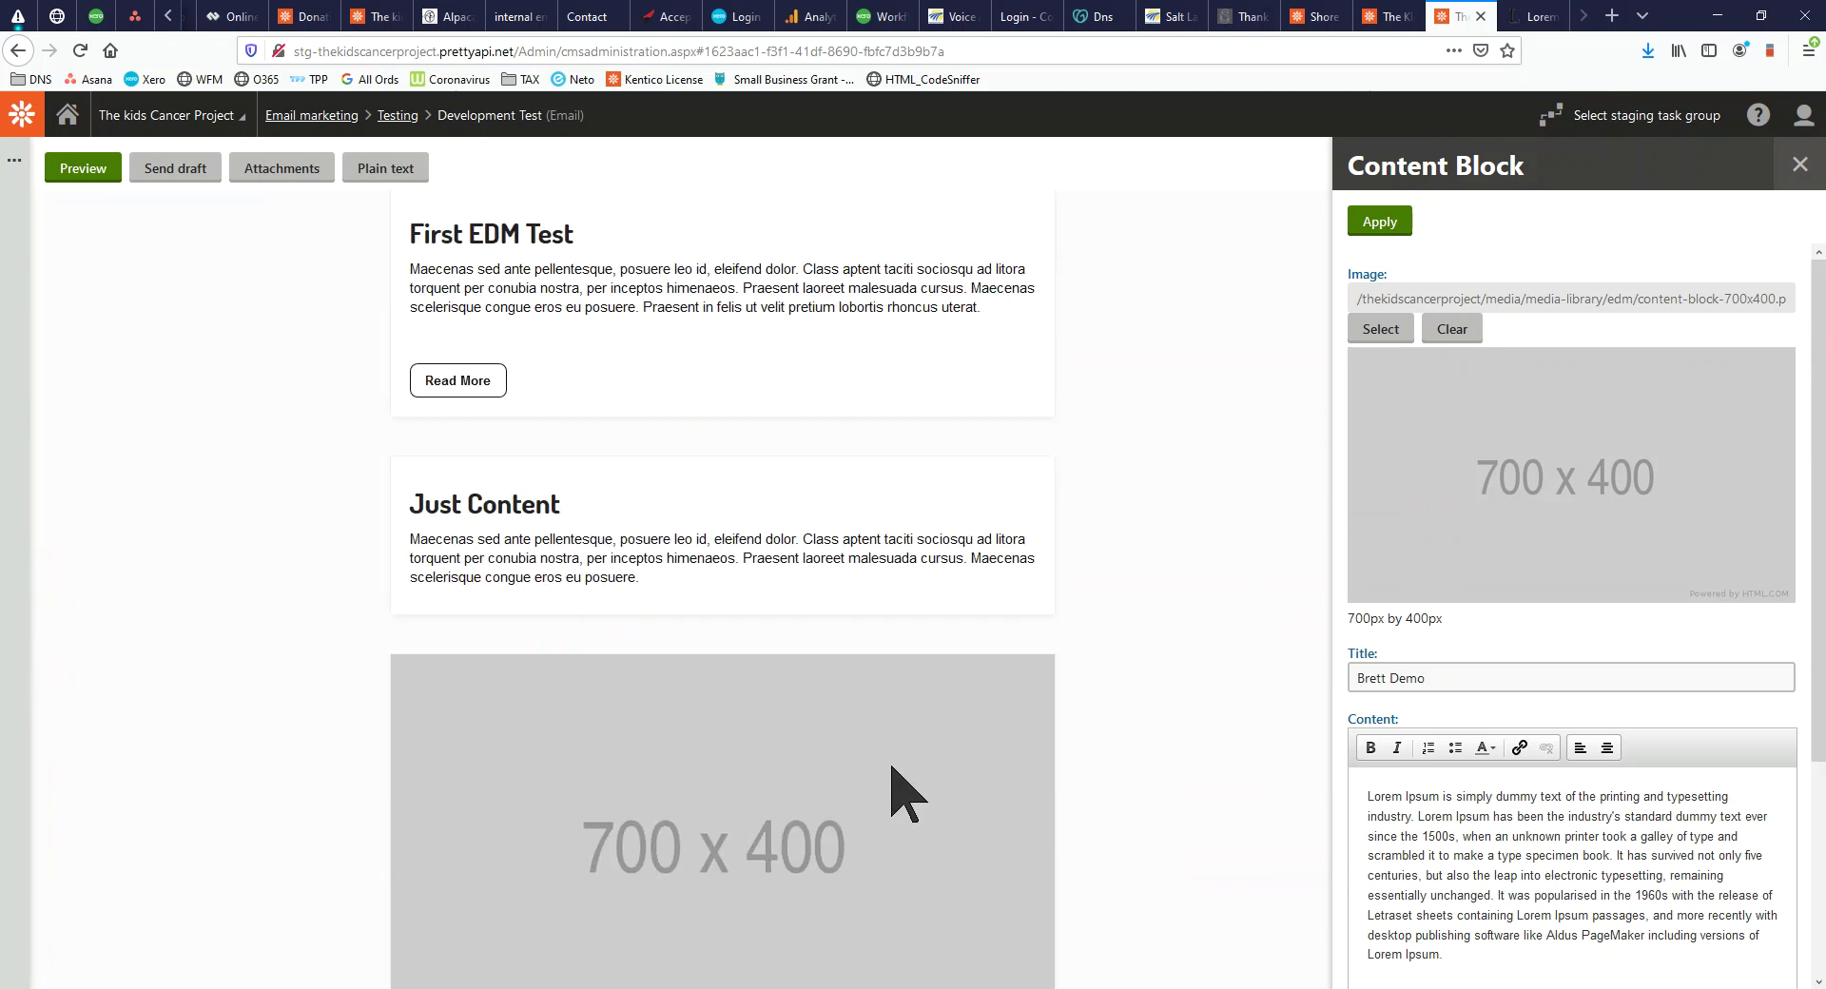
{"action": "scroll", "coordinate": [882, 760], "scroll_direction": "down", "scroll_amount": 6}
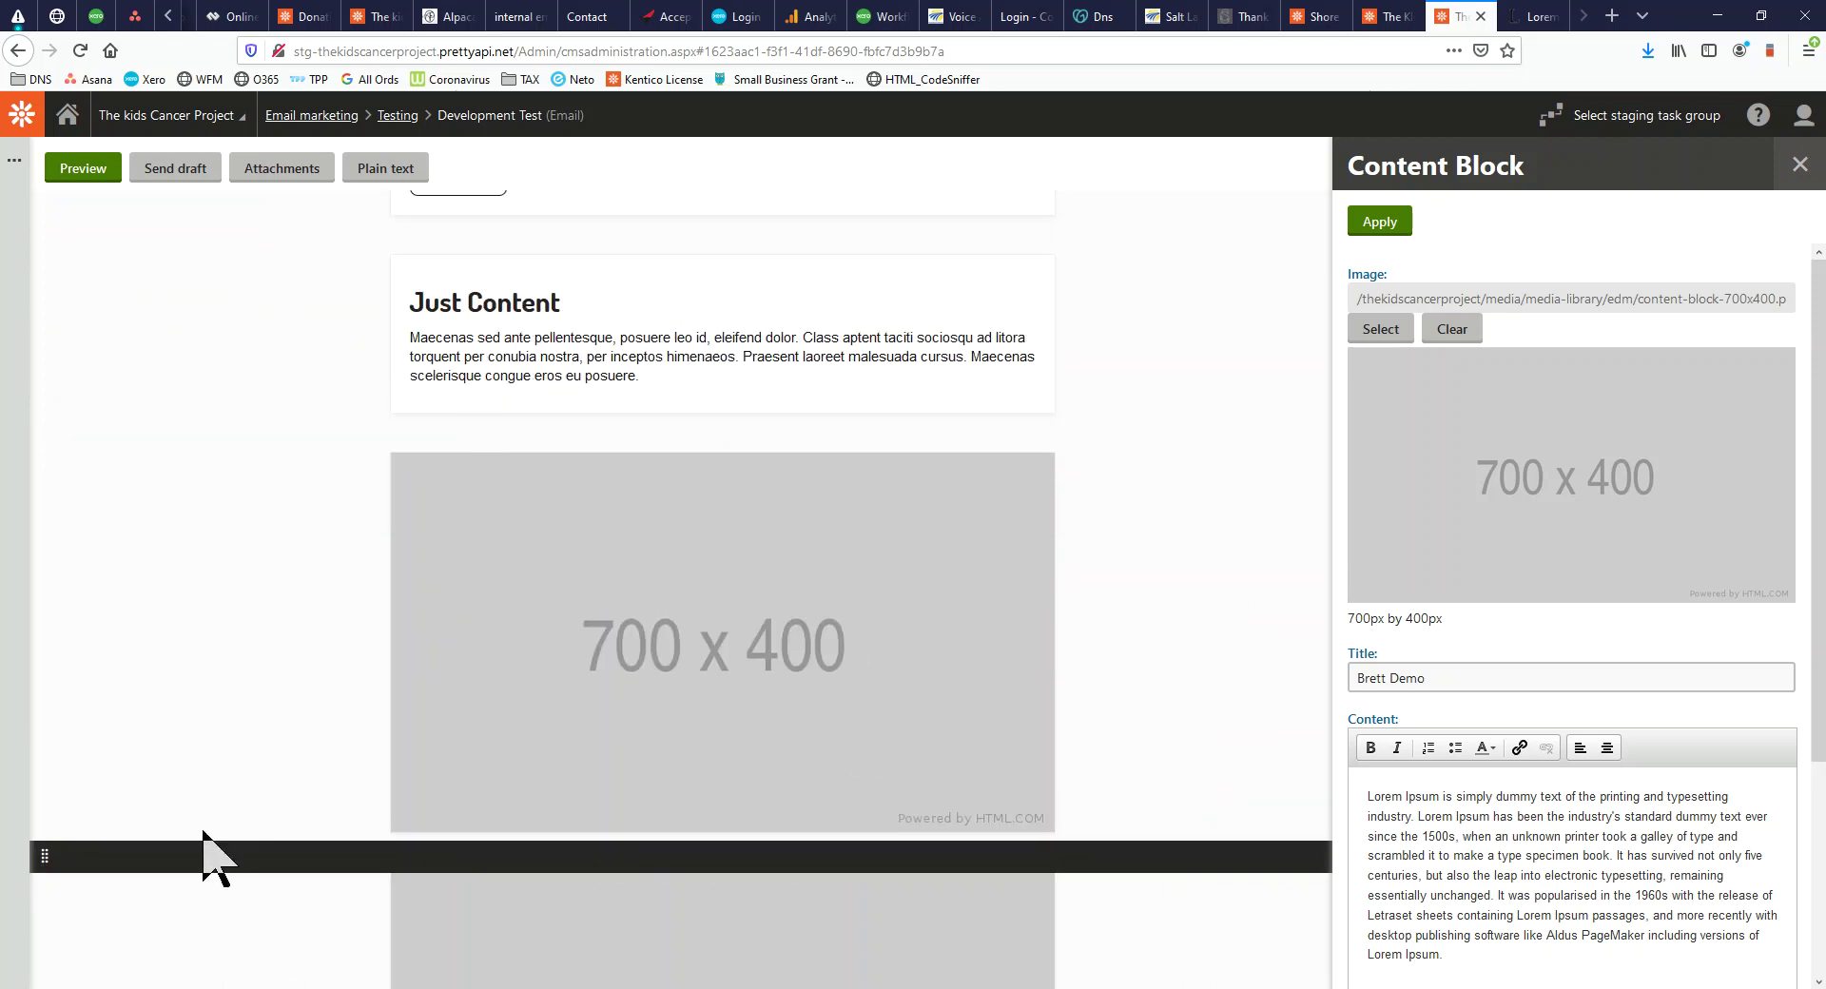
{"action": "left_click_drag", "start_coordinate": [203, 860], "coordinate": [224, 334]}
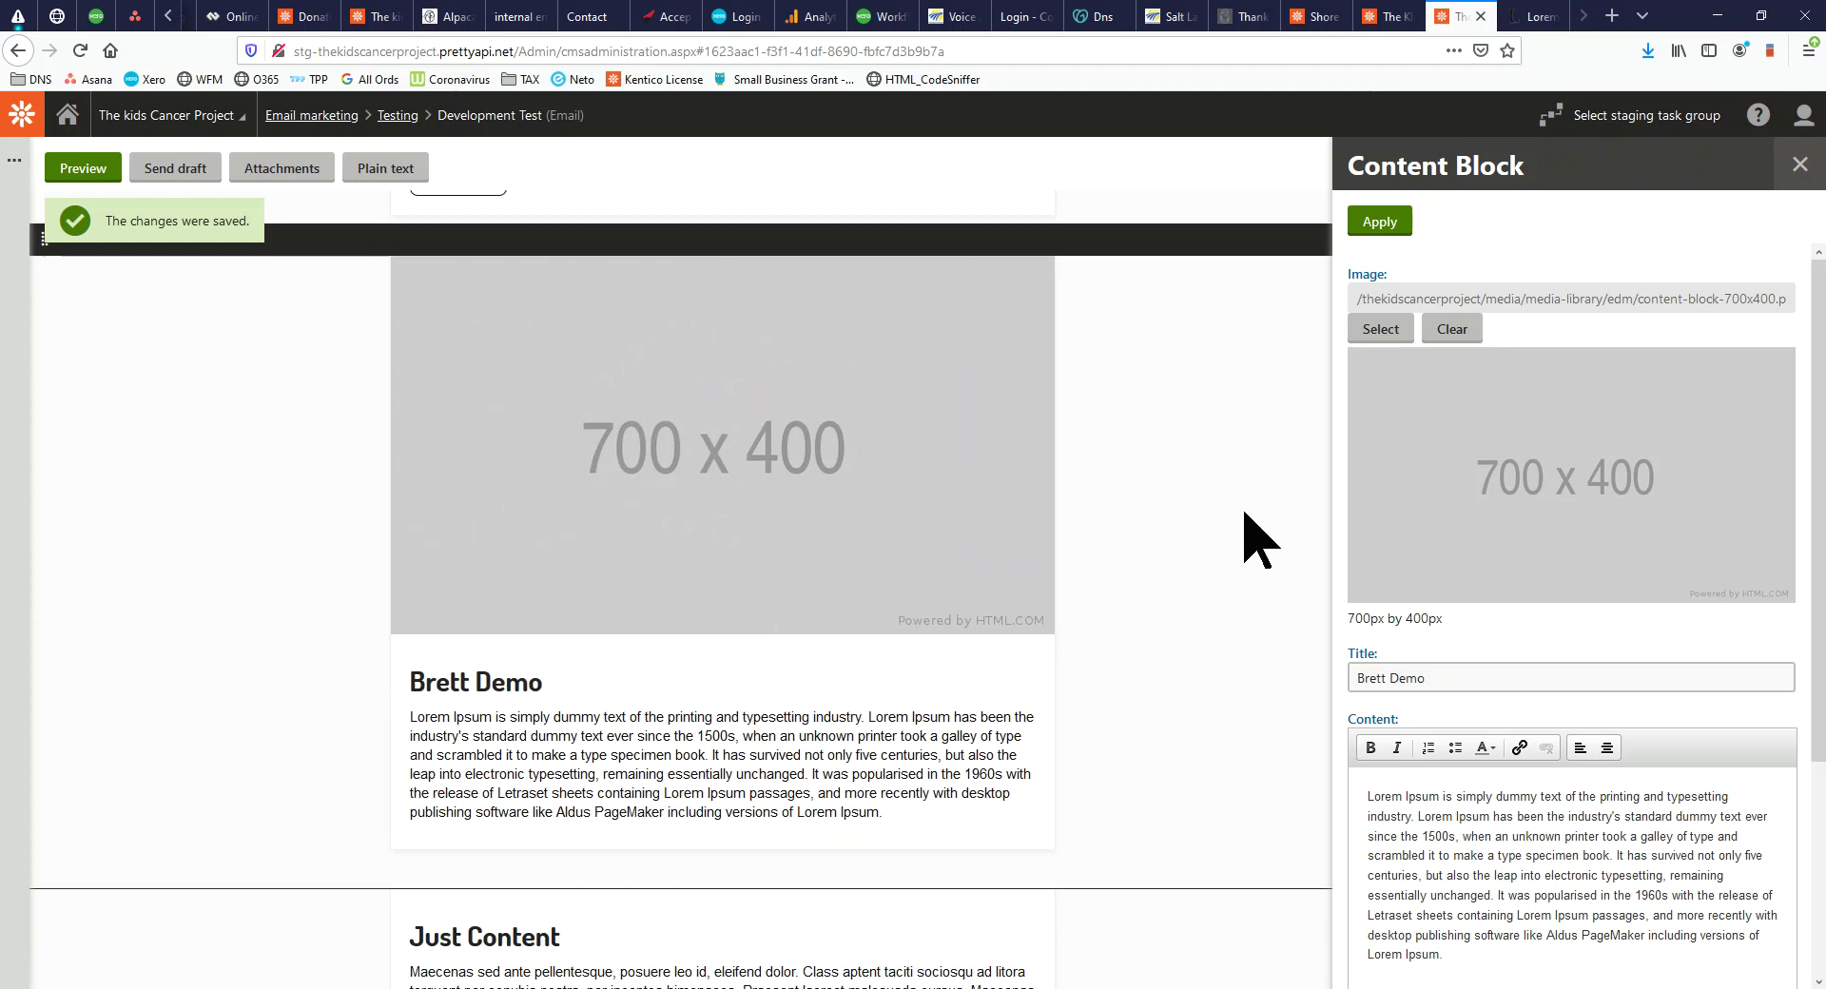
Delete the Brett Demo block from the email
{"action": "left_click", "coordinate": [1800, 164]}
{"action": "left_click", "coordinate": [1399, 239]}
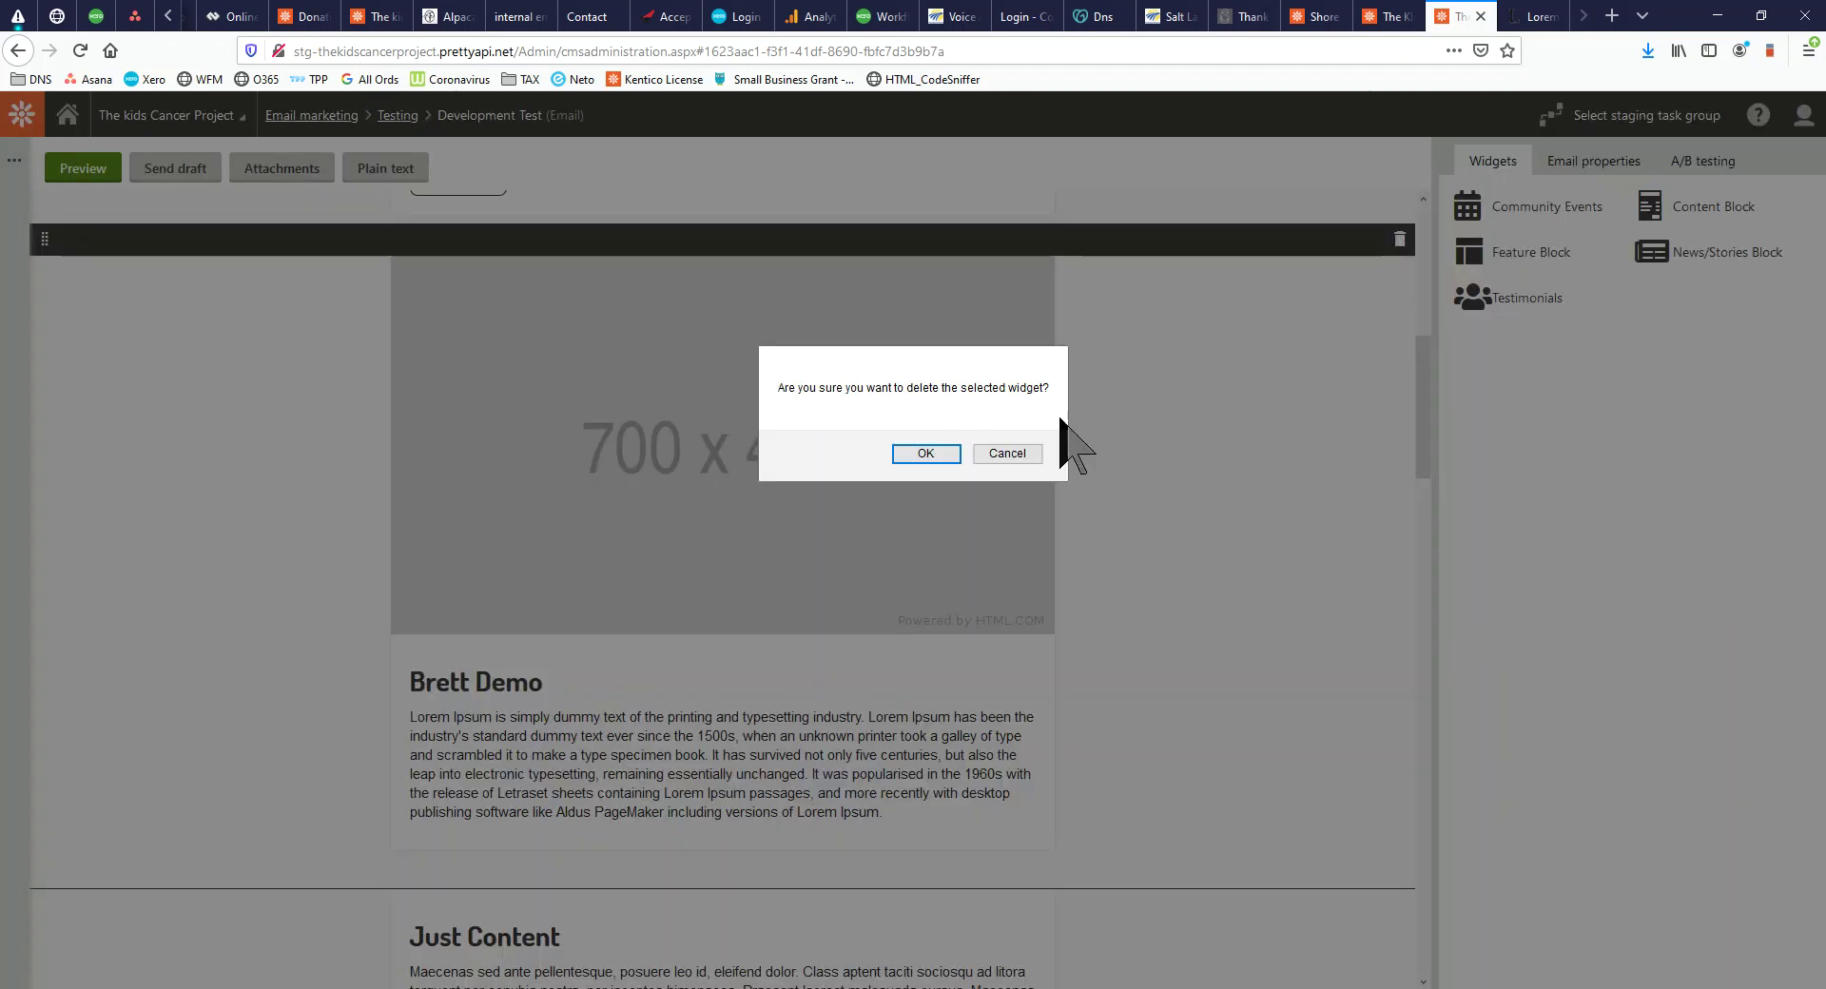
{"action": "left_click", "coordinate": [919, 453]}
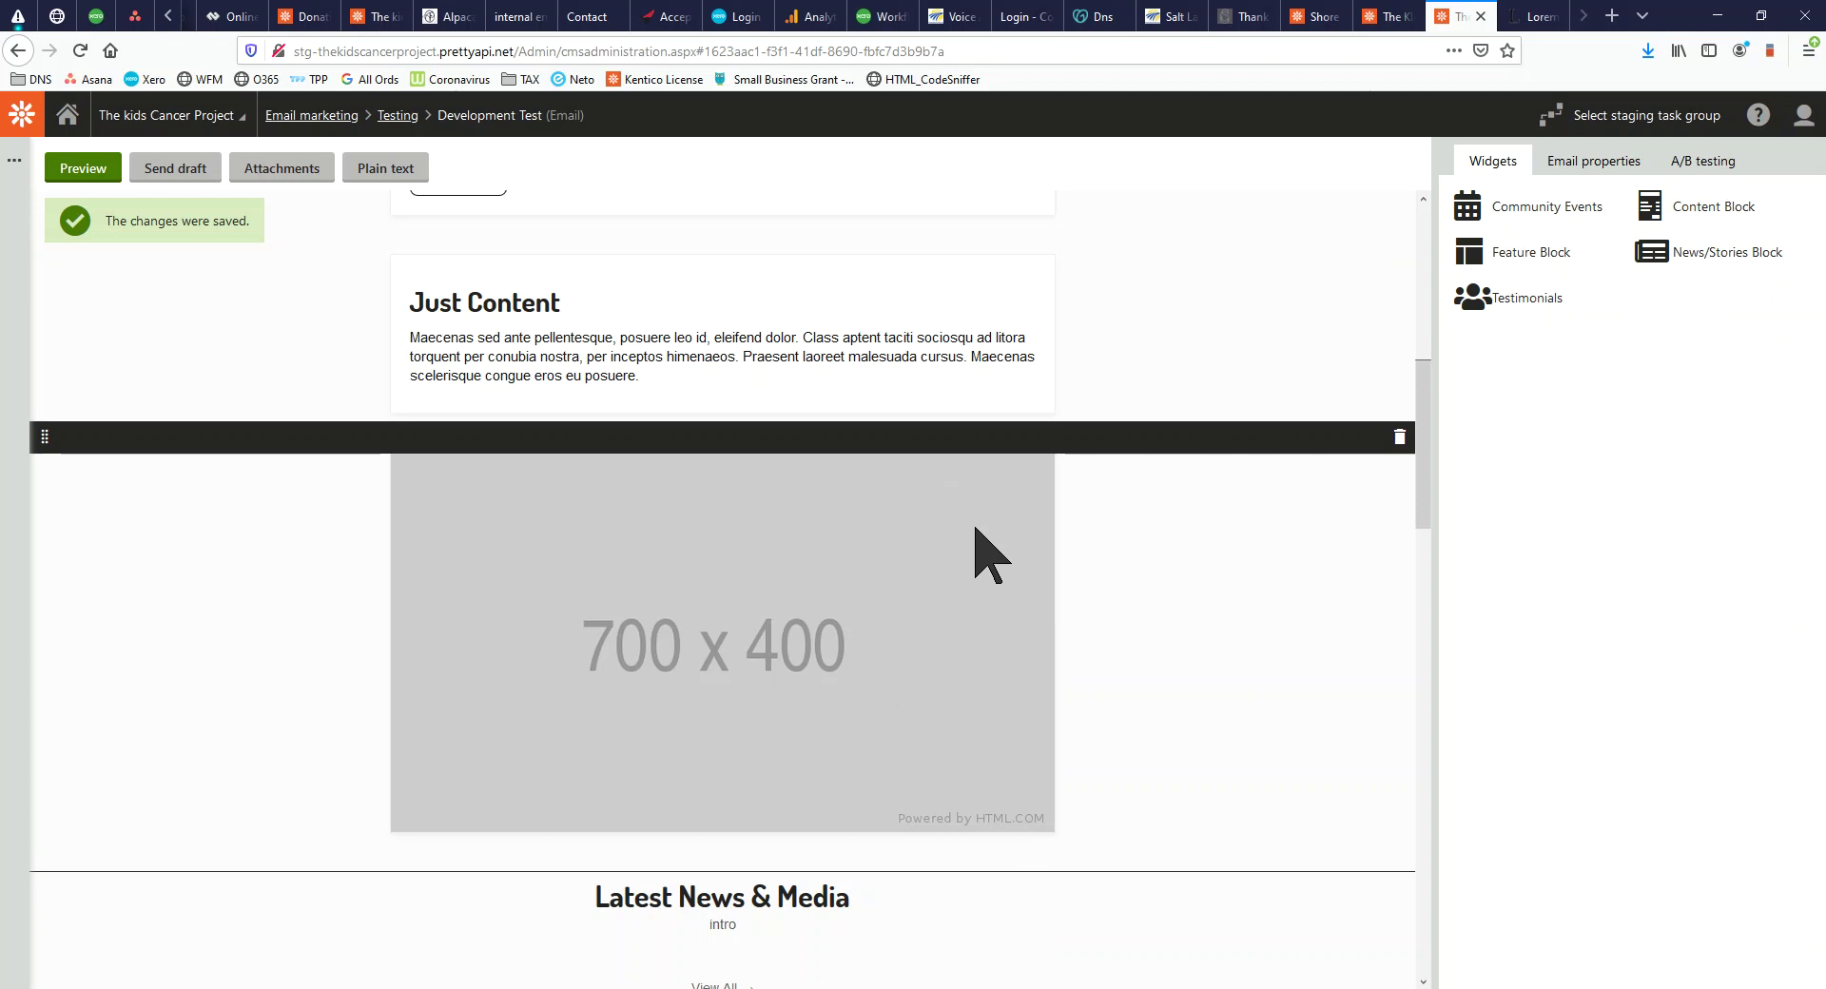
{"action": "scroll", "coordinate": [1213, 591], "scroll_direction": "up", "scroll_amount": 4}
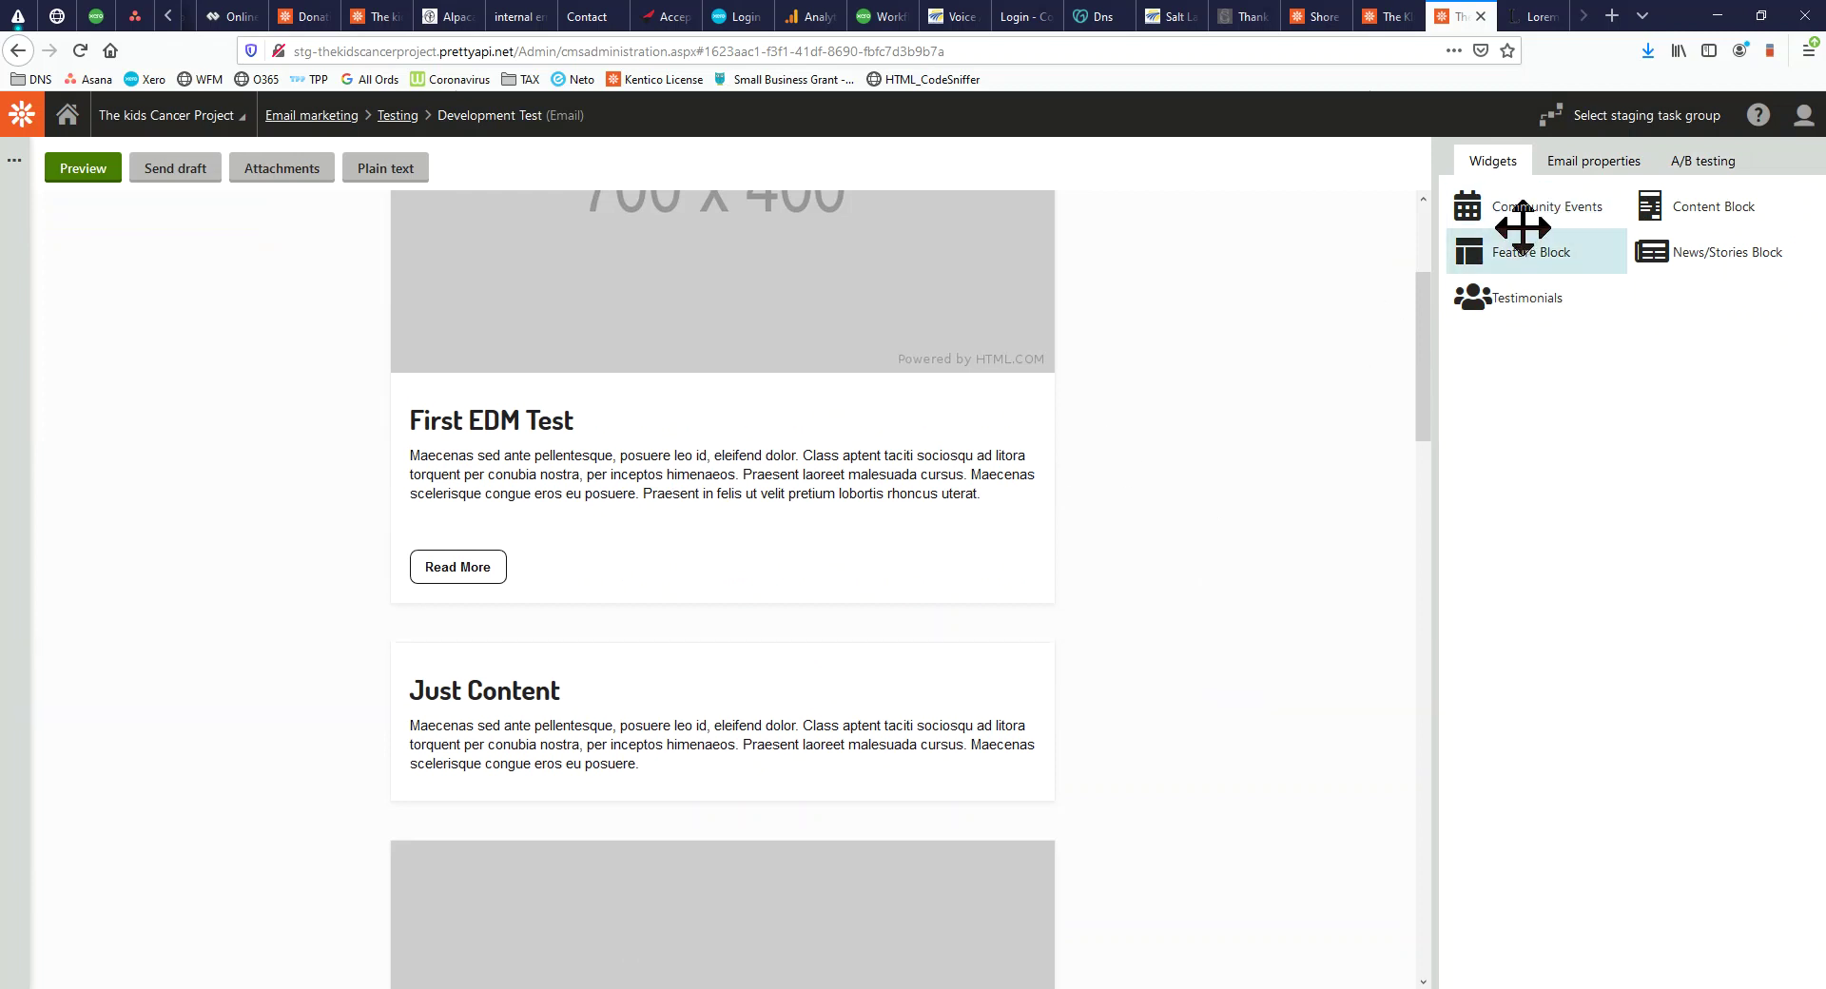
Add an Events & Fundraising block below First EDM Test listing 'High tea for a high cause'
{"action": "left_click_drag", "start_coordinate": [1556, 222], "coordinate": [619, 635]}
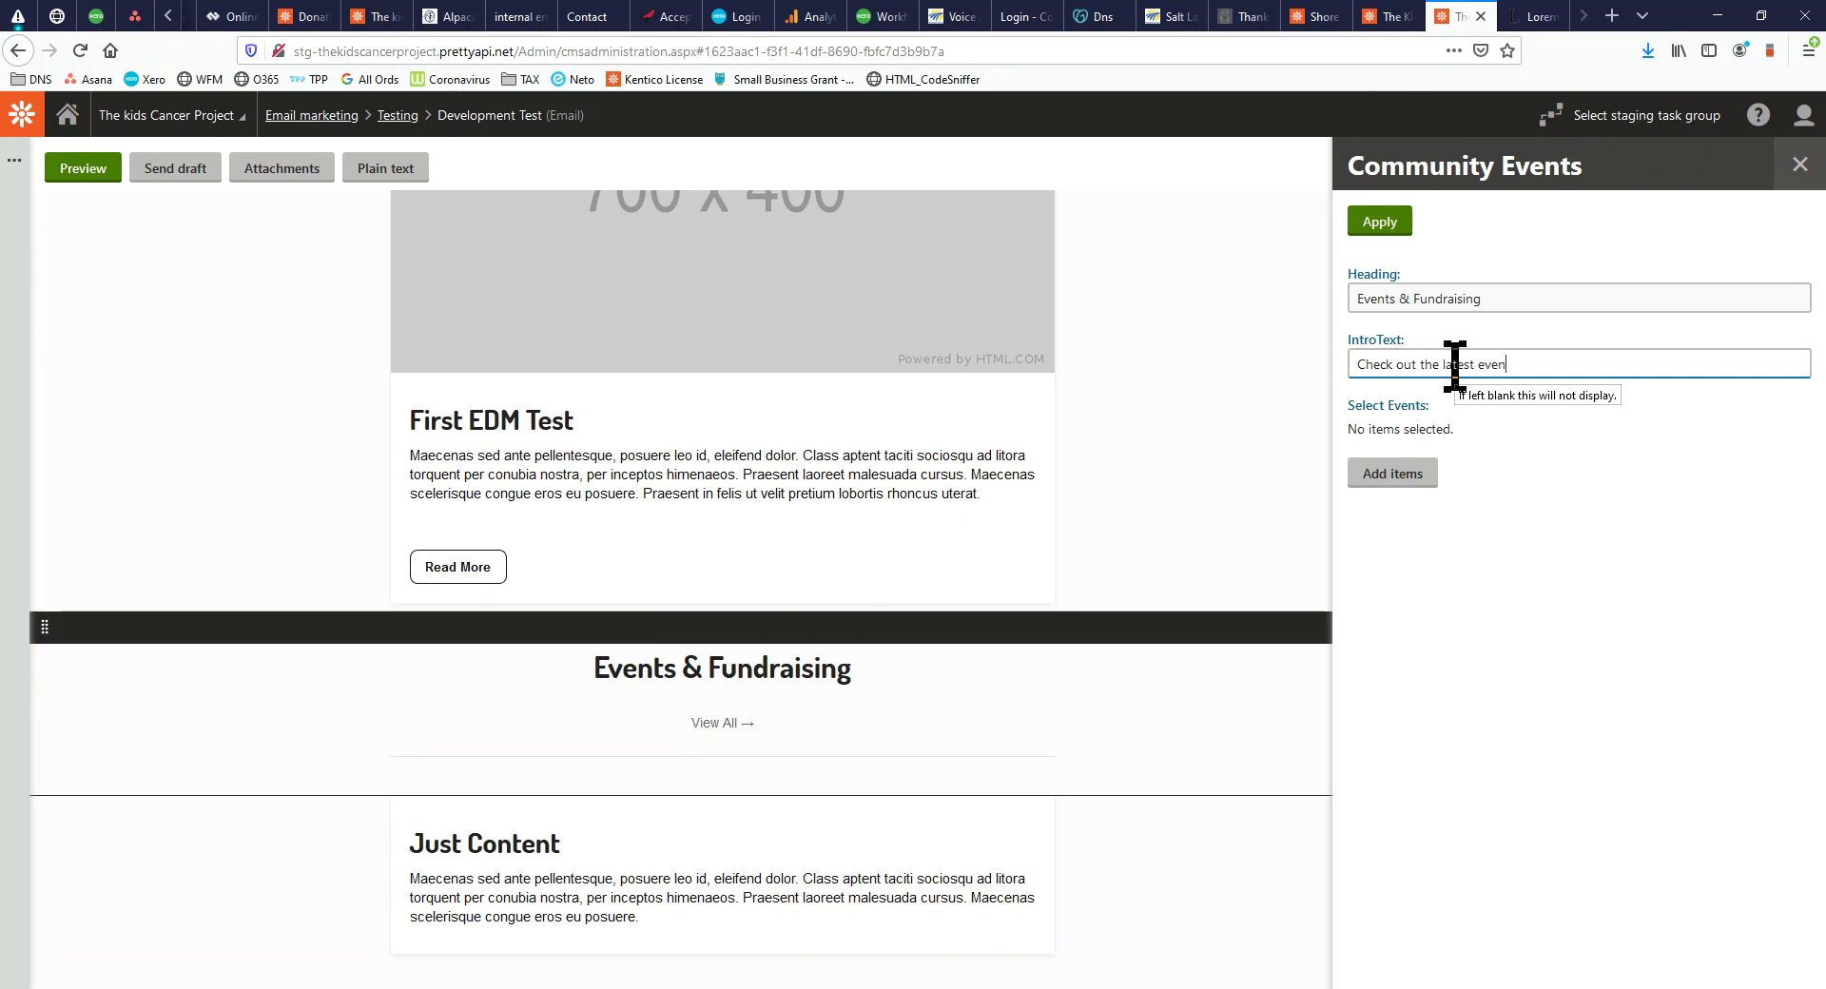
{"action": "left_click", "coordinate": [1393, 473]}
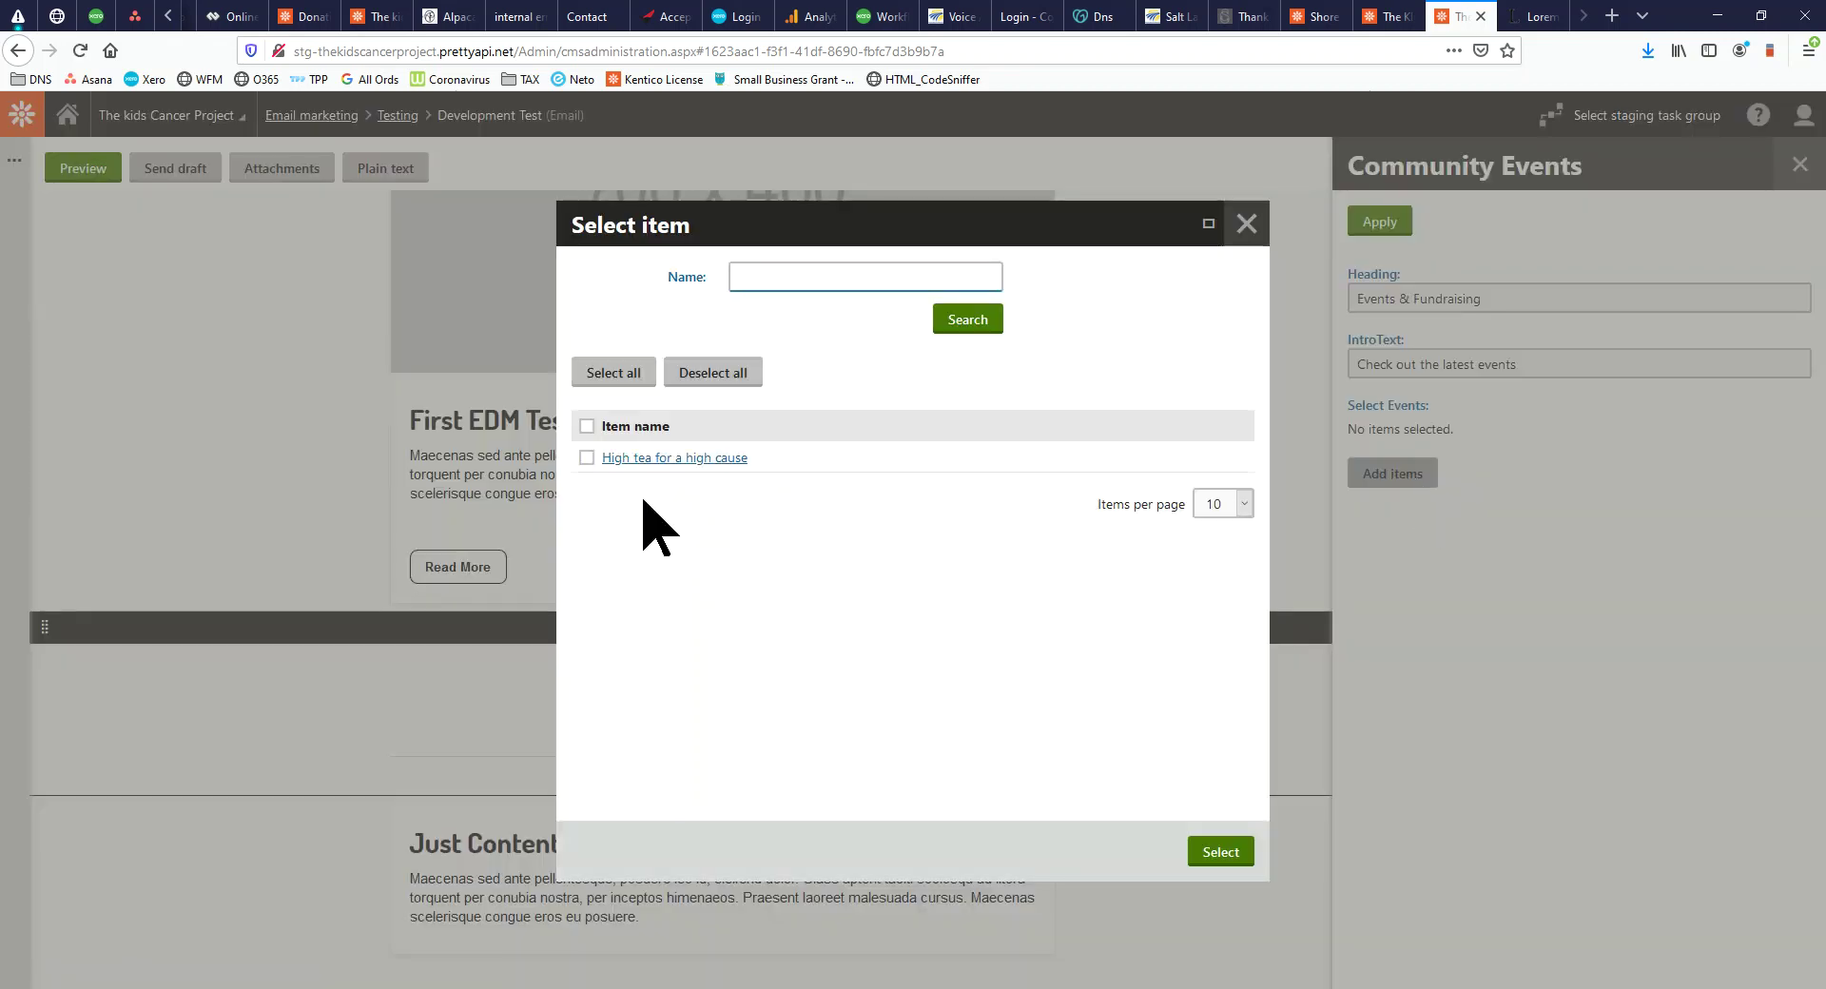
{"action": "left_click", "coordinate": [587, 458]}
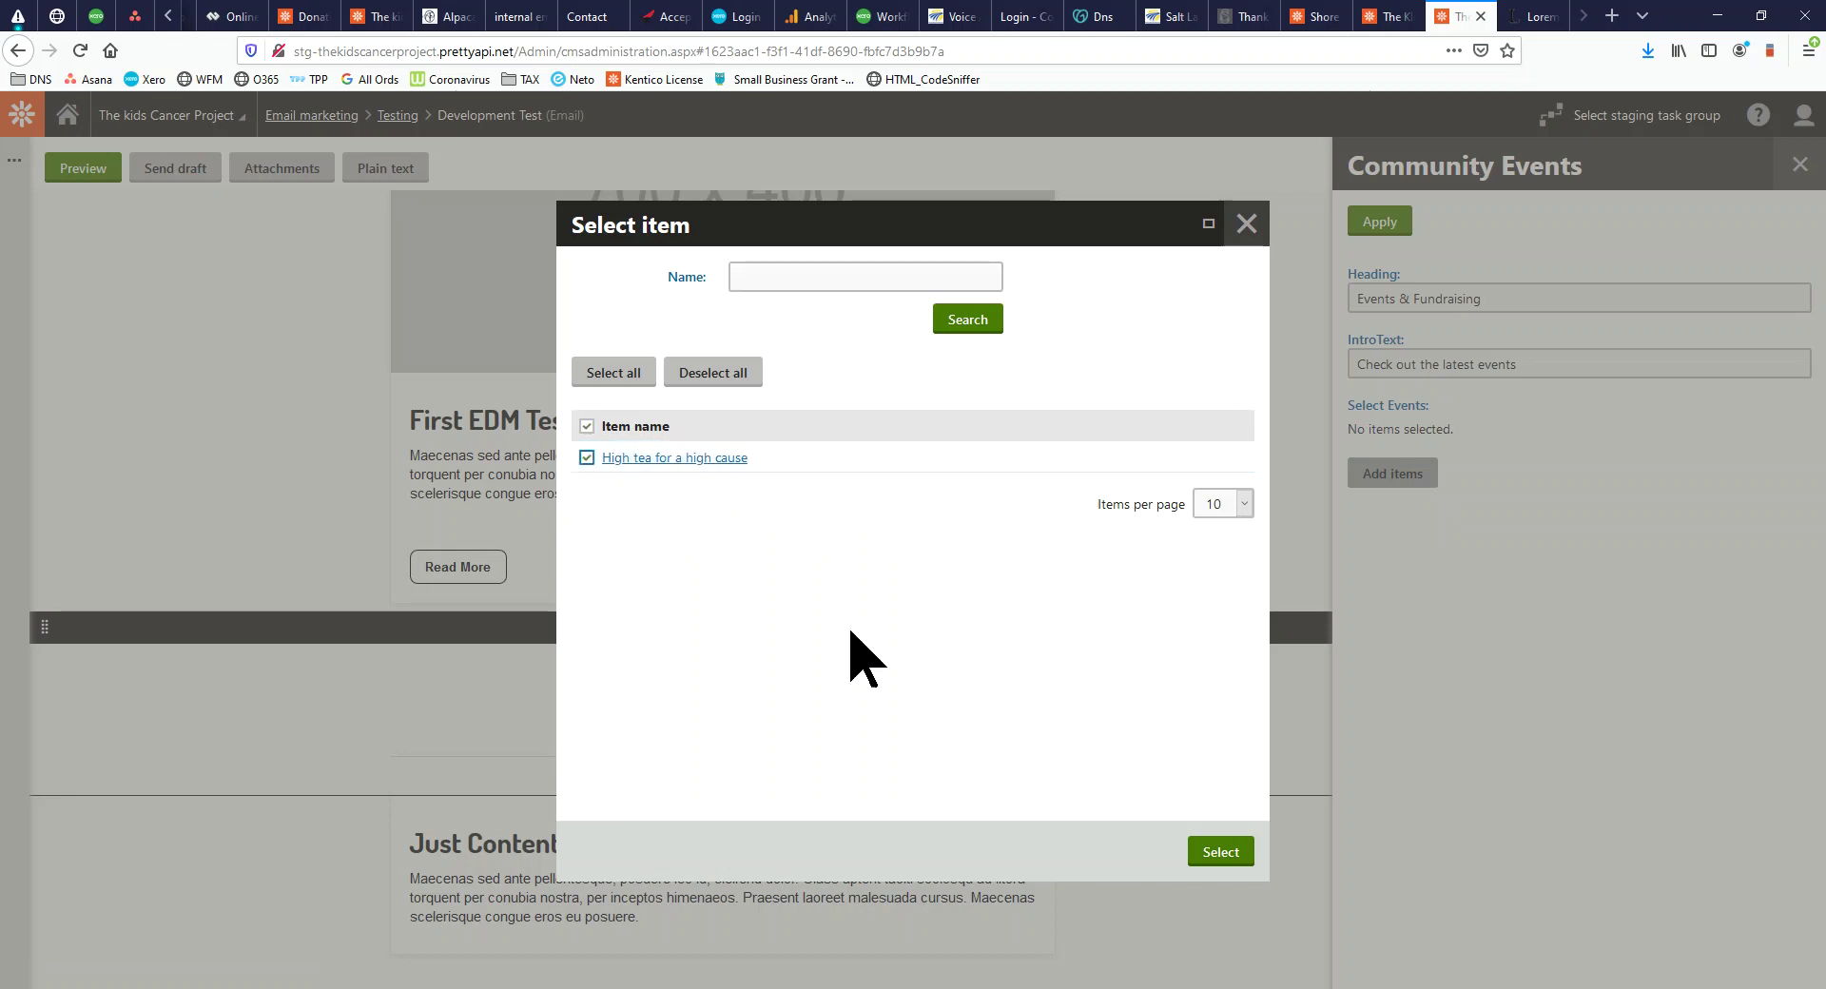
{"action": "left_click", "coordinate": [1221, 852]}
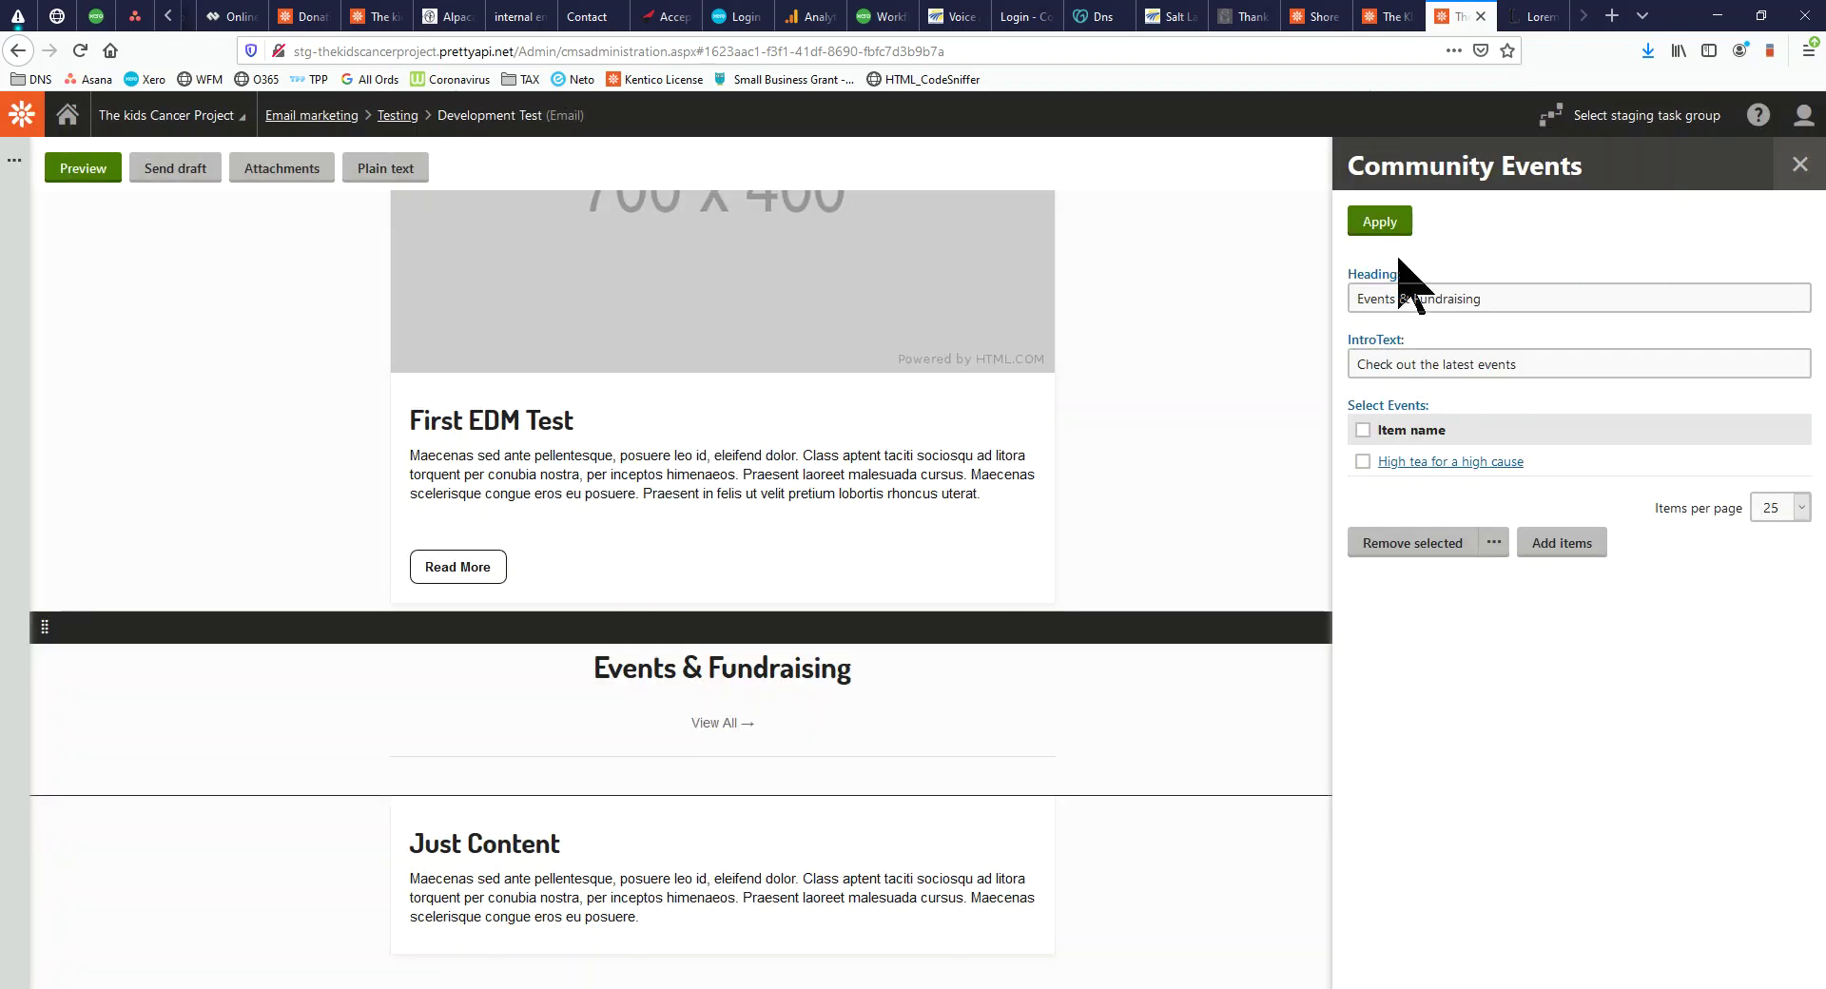
{"action": "left_click", "coordinate": [1380, 223]}
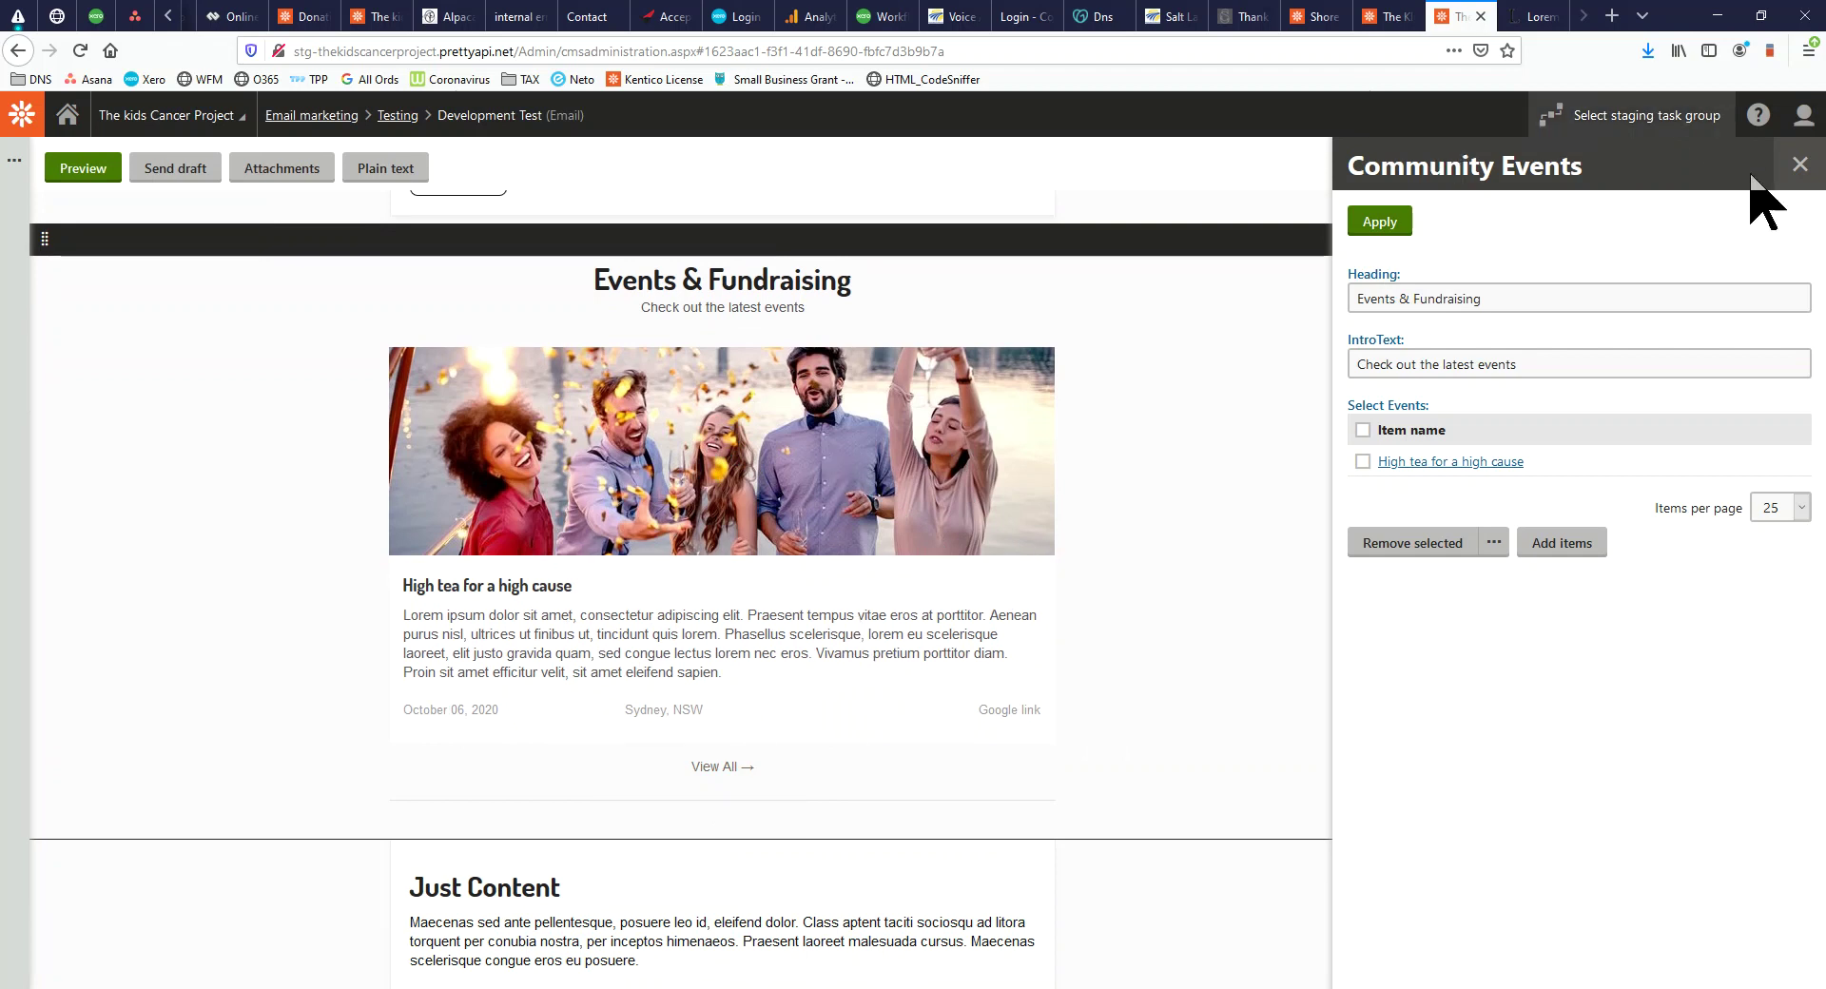
{"action": "left_click", "coordinate": [1801, 164]}
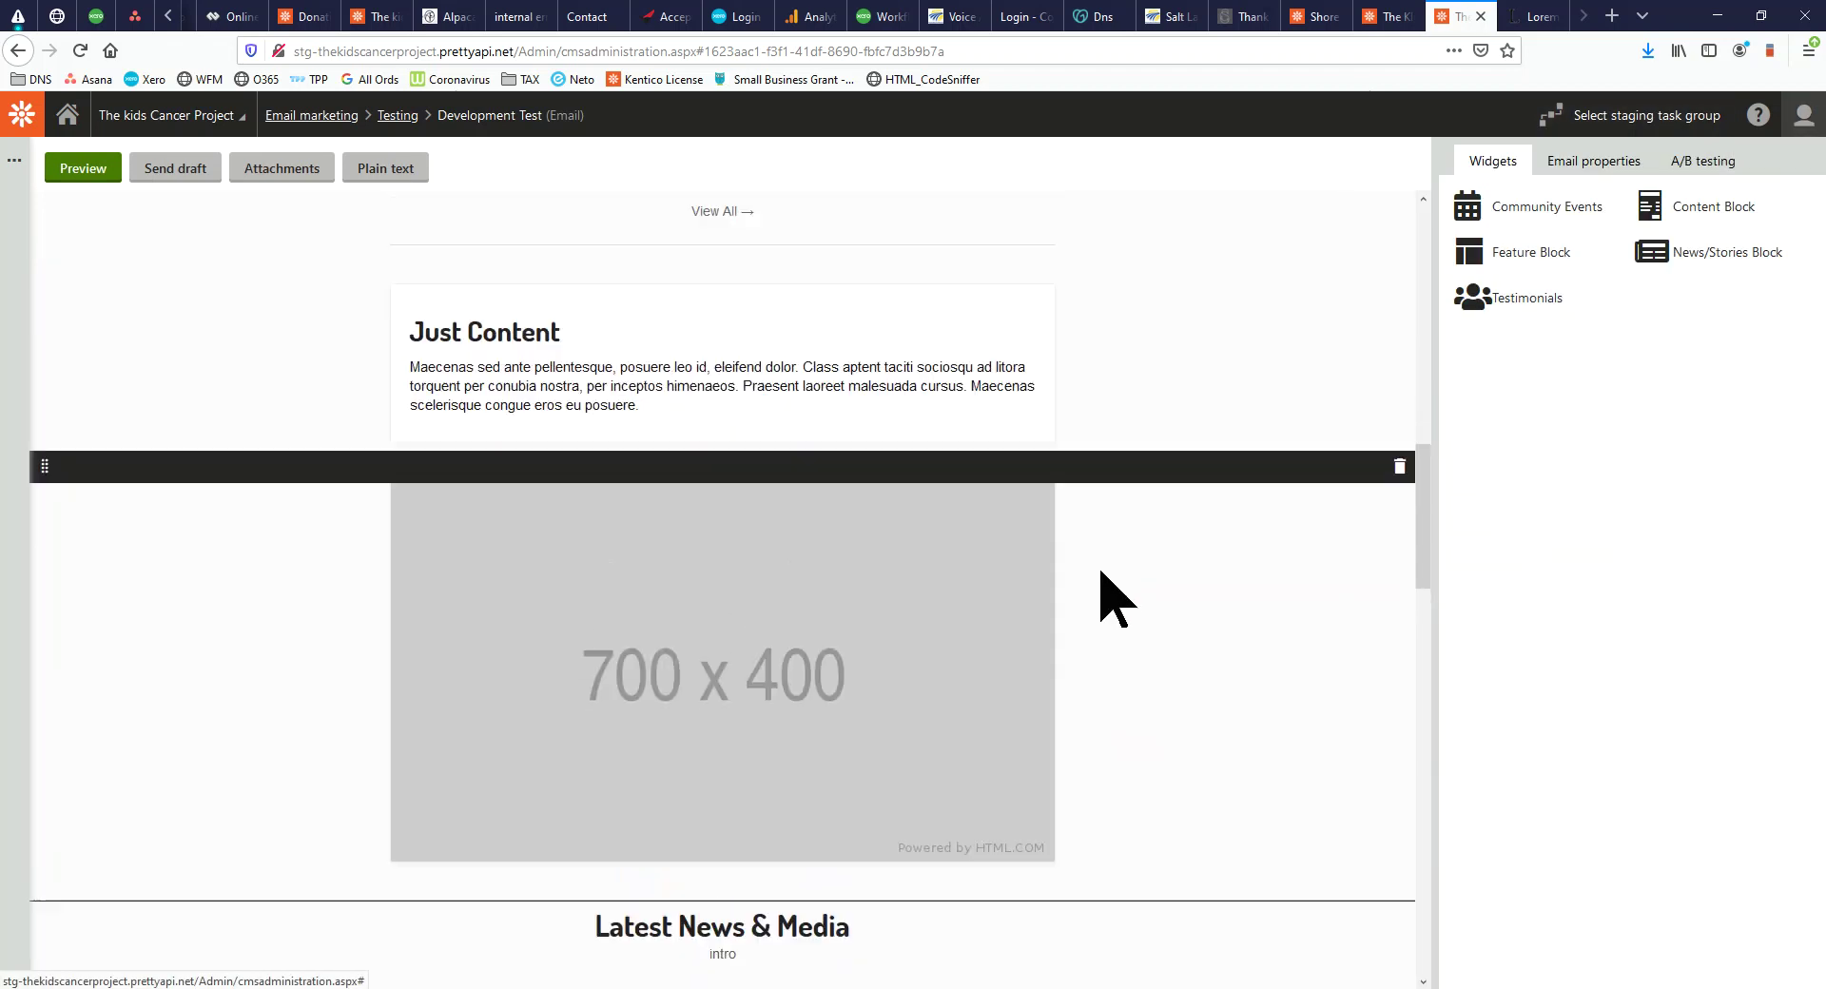
Add a Testimonials block above Events & Fundraising with intro 'See our great Testimonials'
{"action": "left_click_drag", "start_coordinate": [1522, 299], "coordinate": [688, 381]}
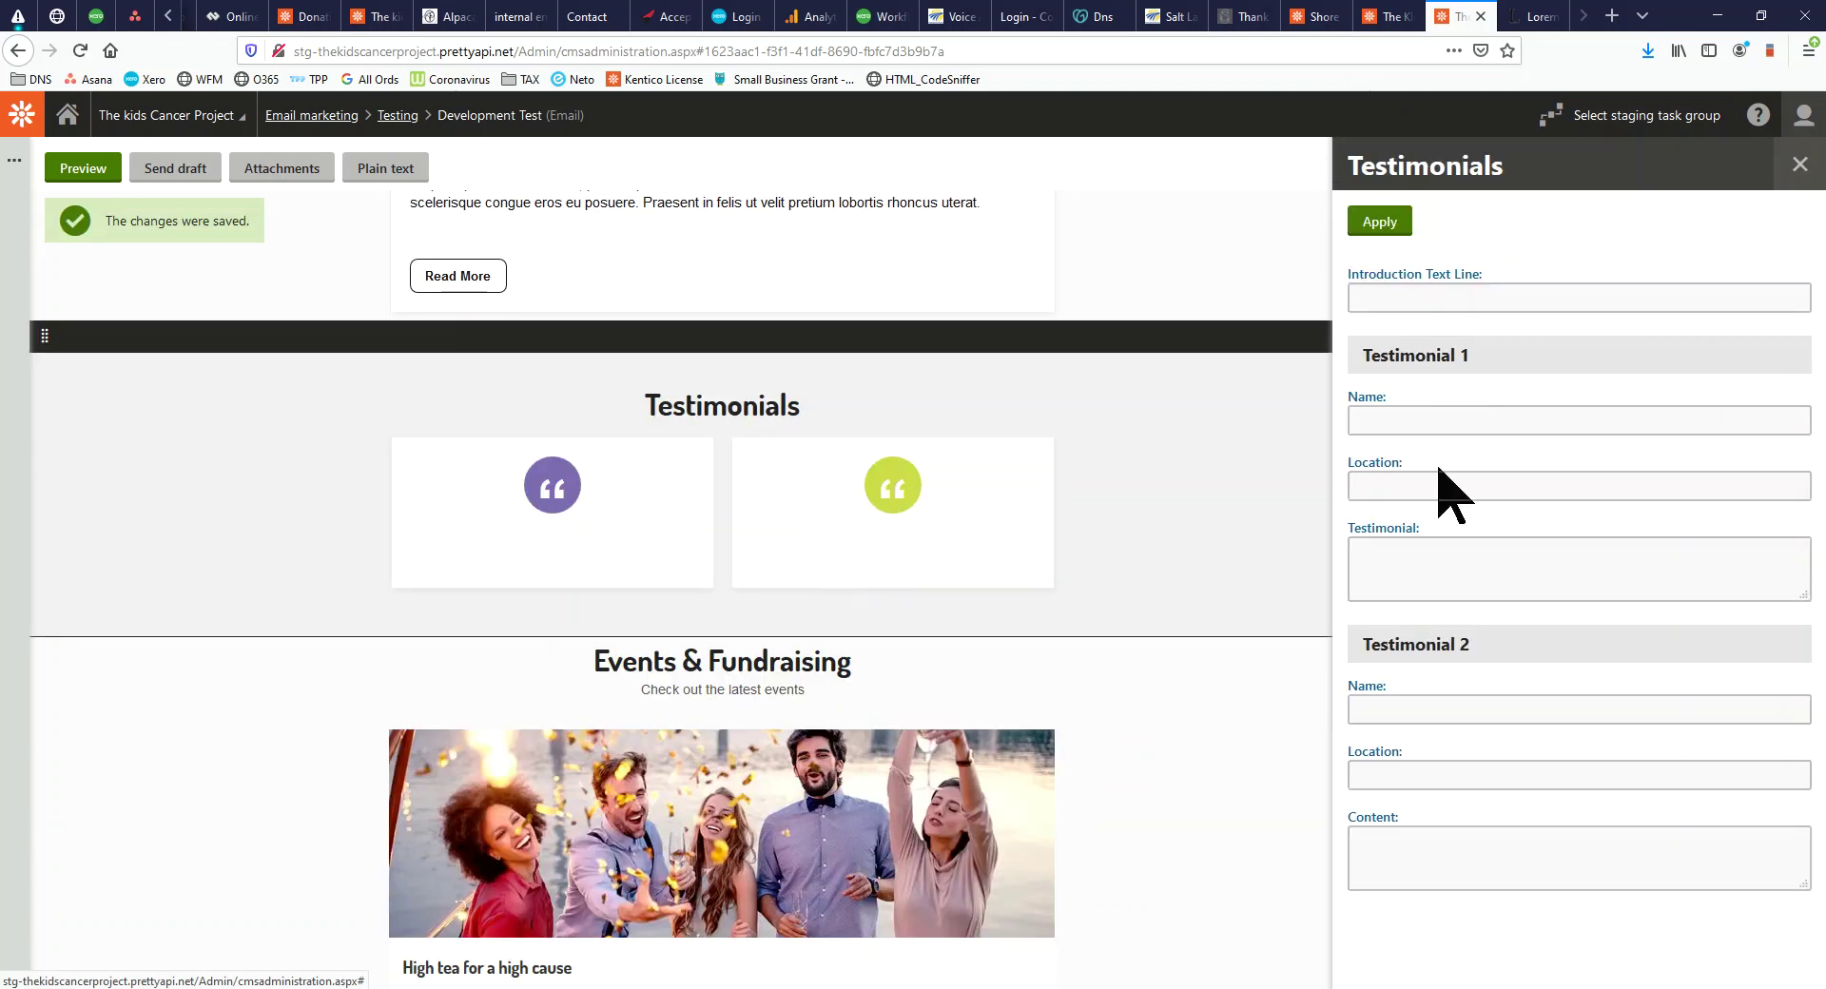
{"action": "left_click", "coordinate": [1461, 302]}
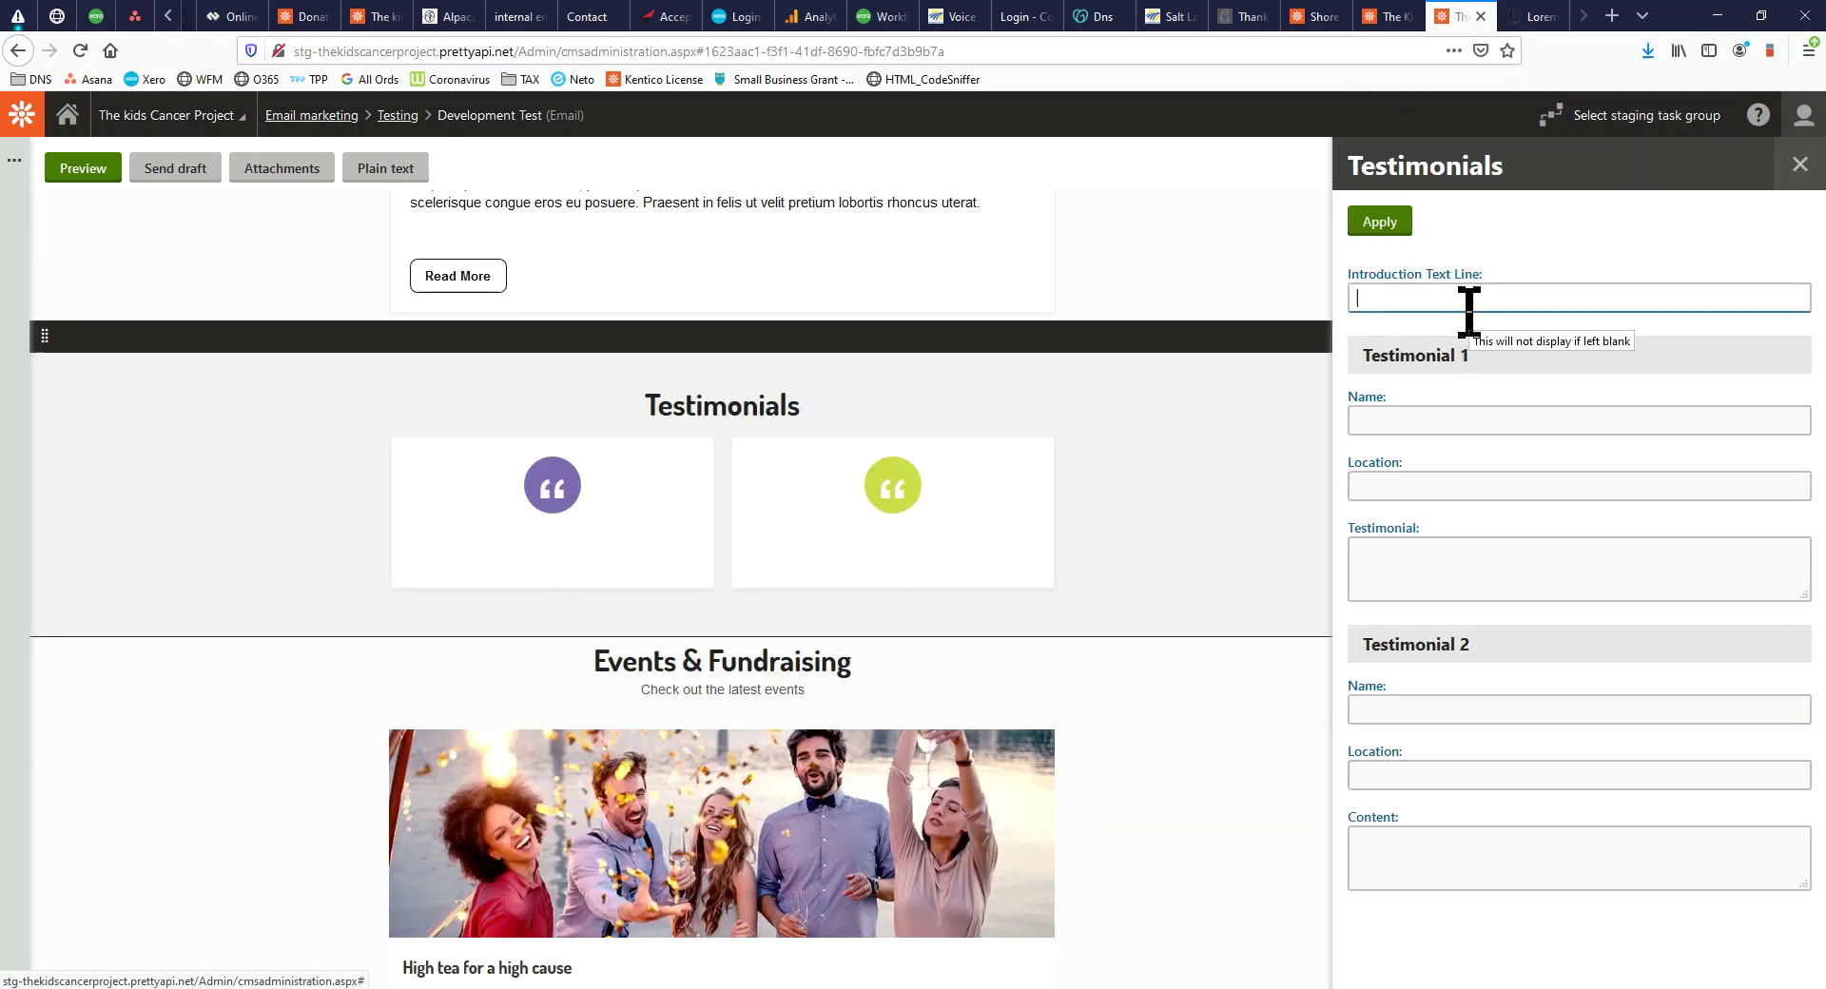
{"action": "type", "text": "See our great Testimonials"}
Fill in two testimonials' names, locations (Sydney, USA) and text, then apply them
{"action": "left_click", "coordinate": [1495, 422]}
{"action": "type", "text": "Bre"}
{"action": "type", "text": "tt St"}
{"action": "type", "text": "Sydney"}
{"action": "key", "text": "Tab"}
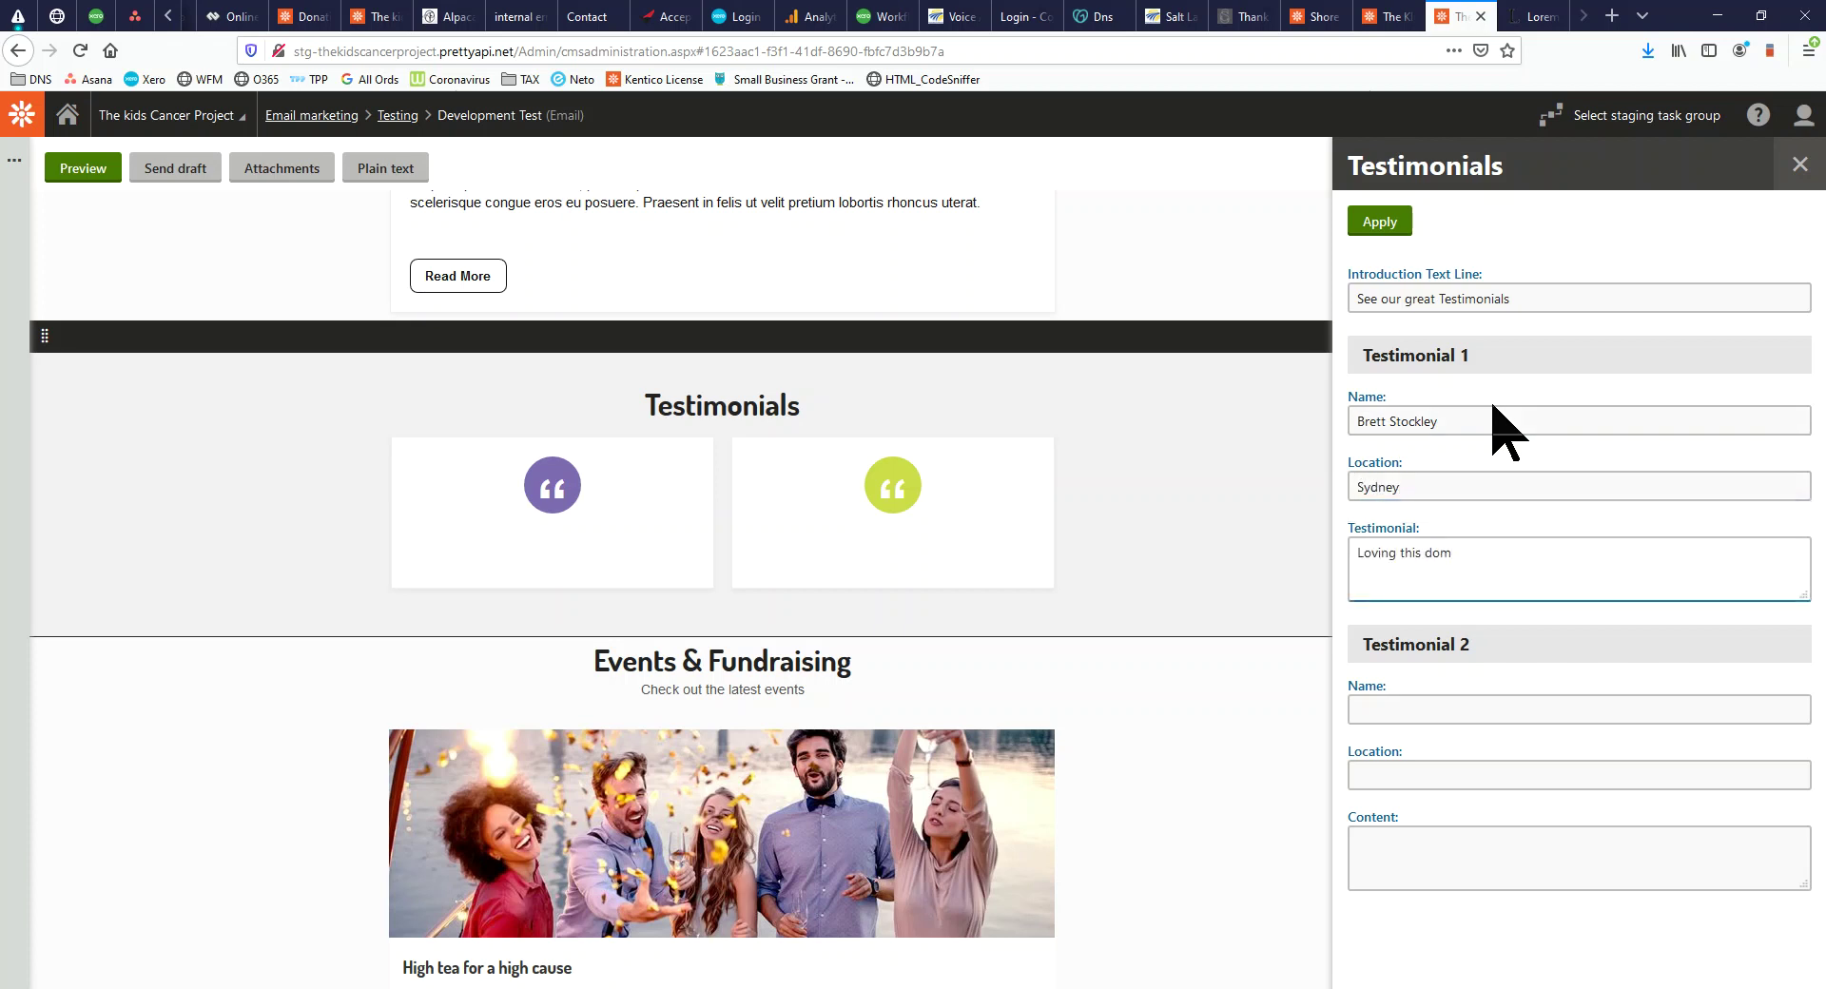
{"action": "left_click", "coordinate": [1448, 710]}
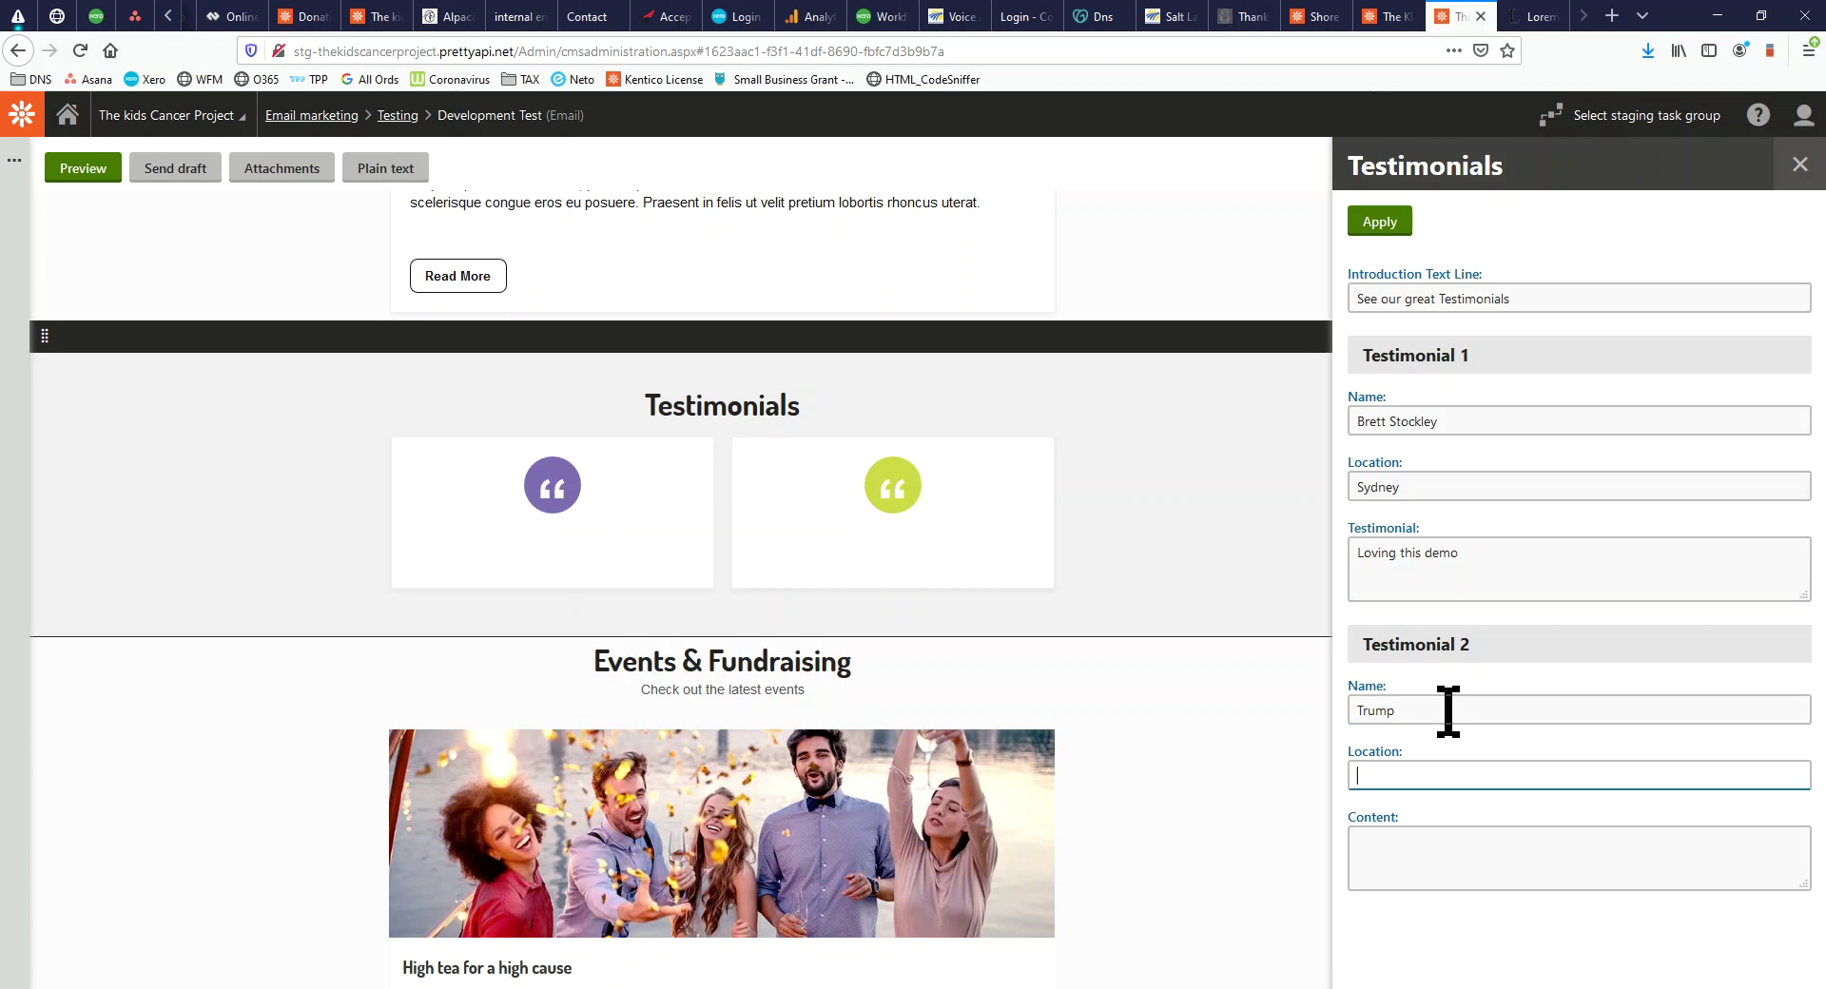
{"action": "type", "text": "A"}
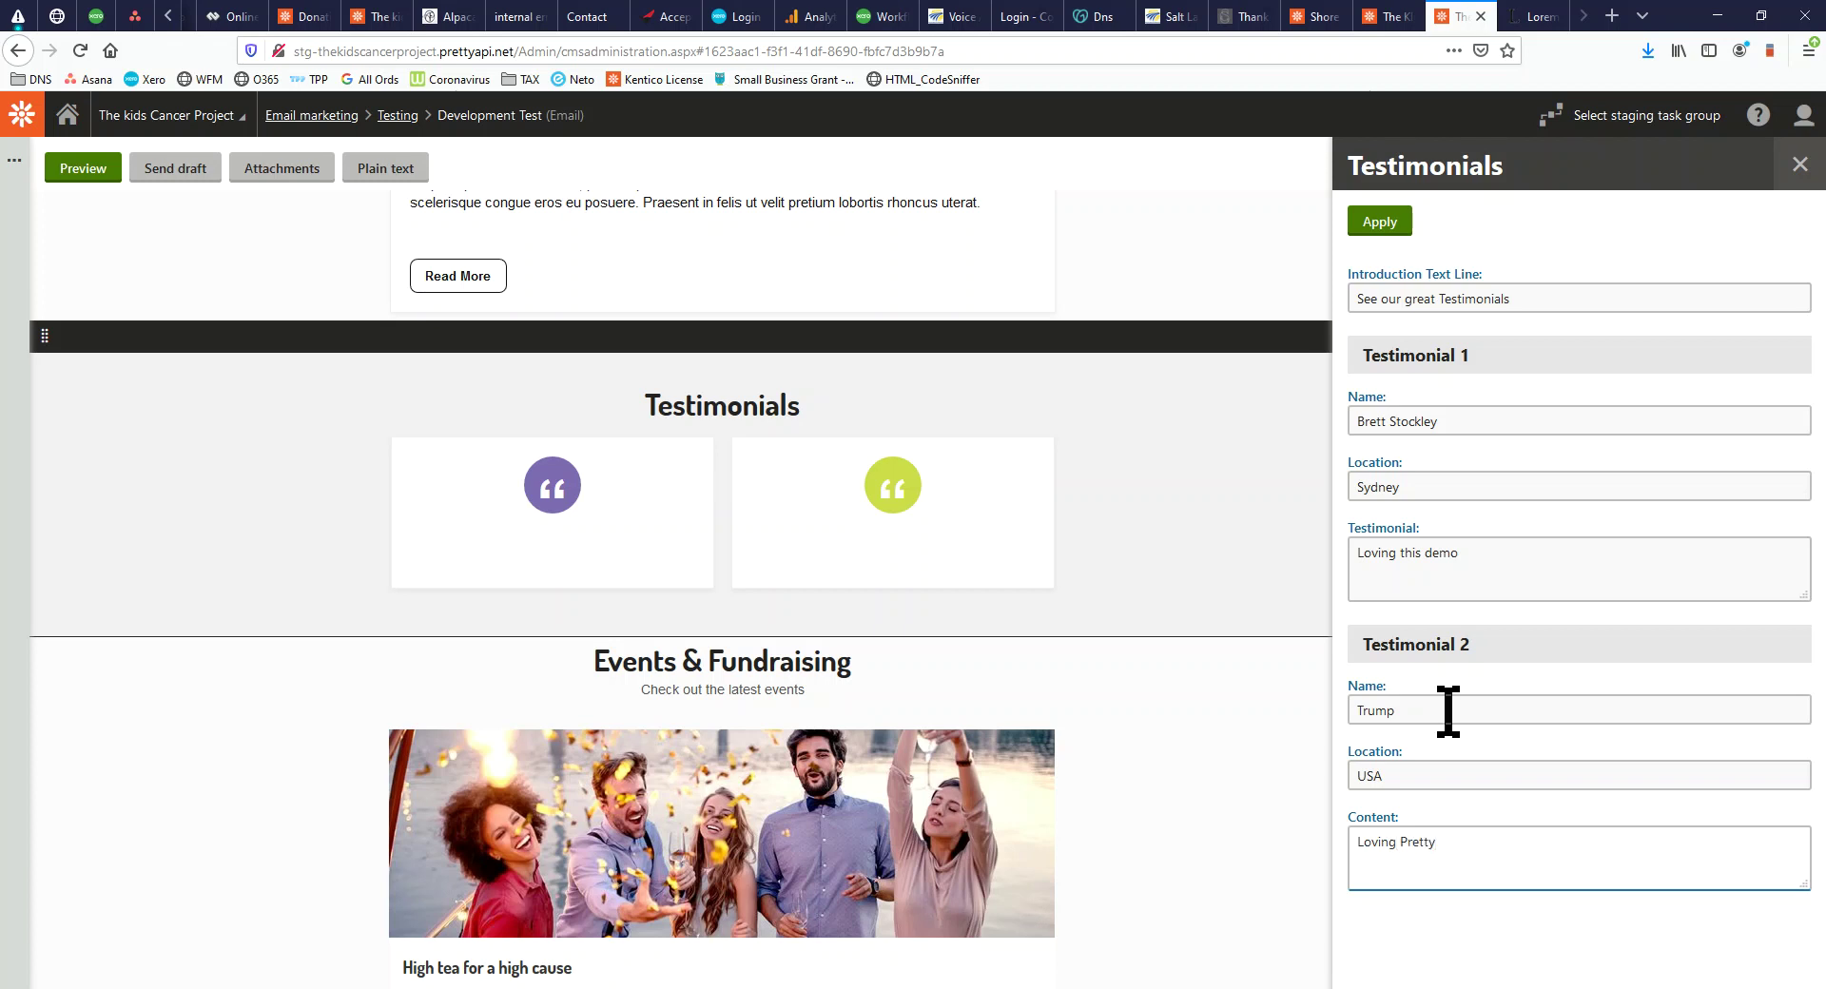
{"action": "left_click", "coordinate": [1378, 222]}
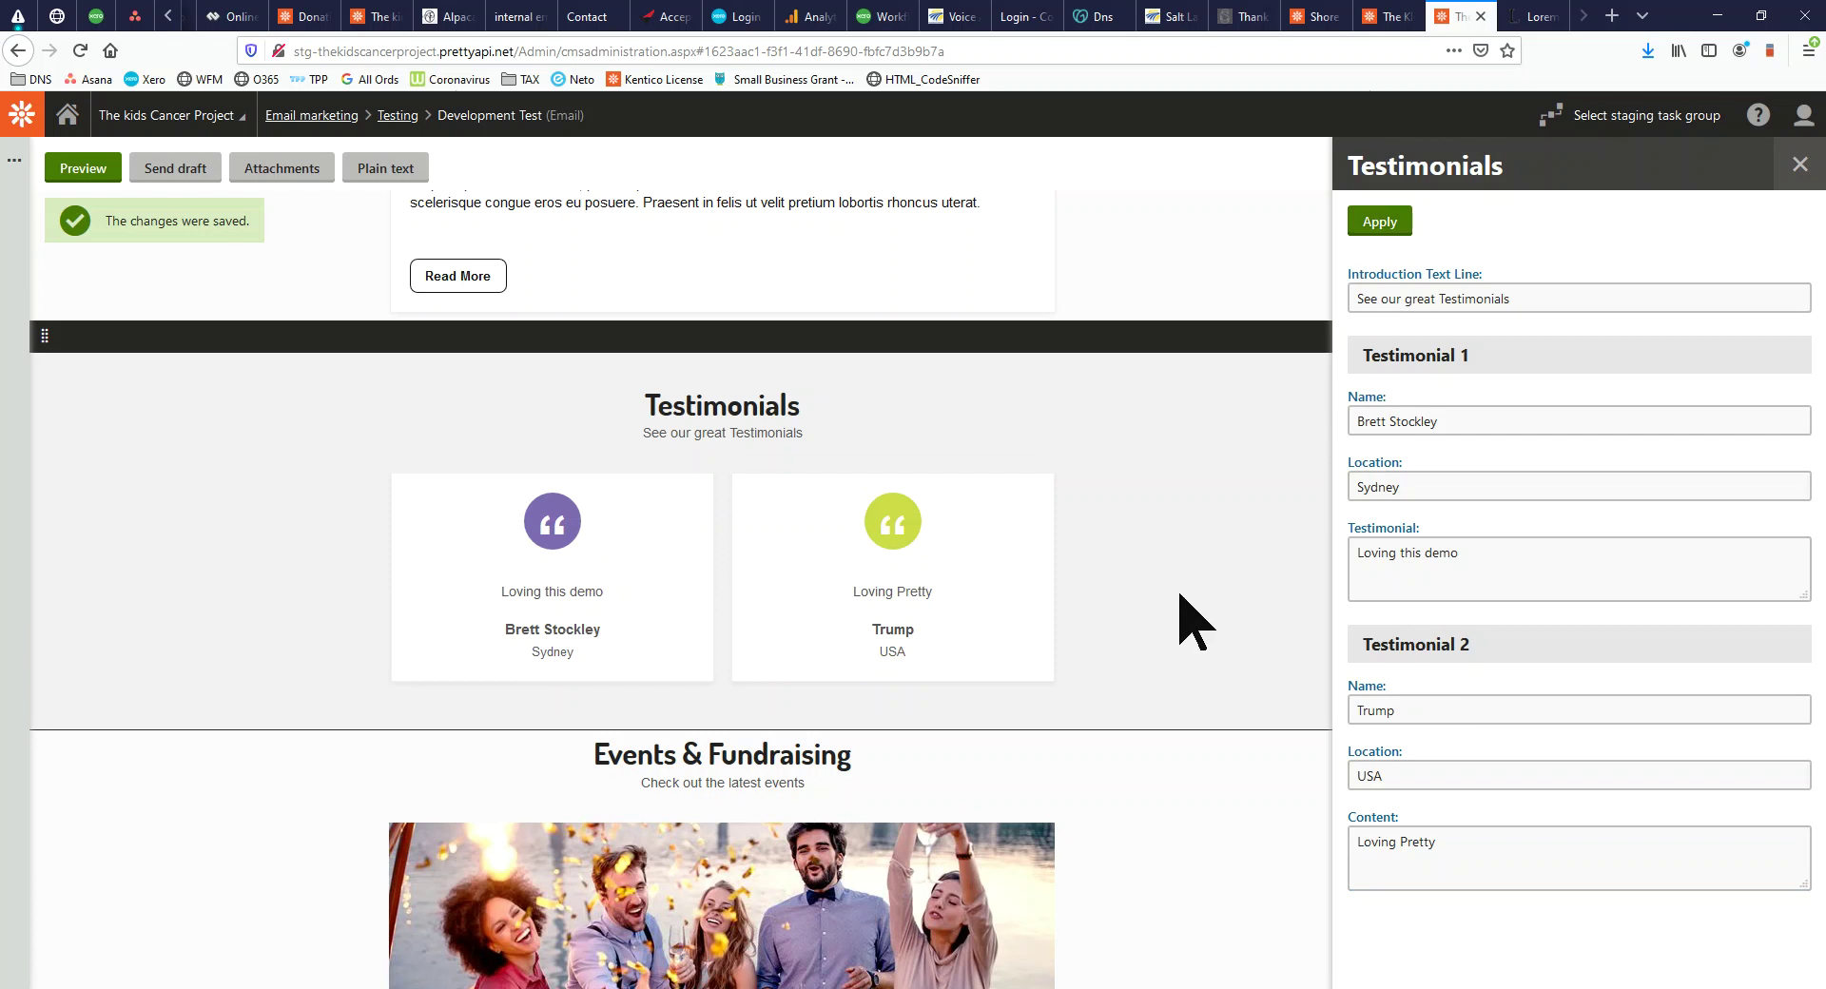
{"action": "scroll", "coordinate": [1205, 604], "scroll_direction": "up", "scroll_amount": 6}
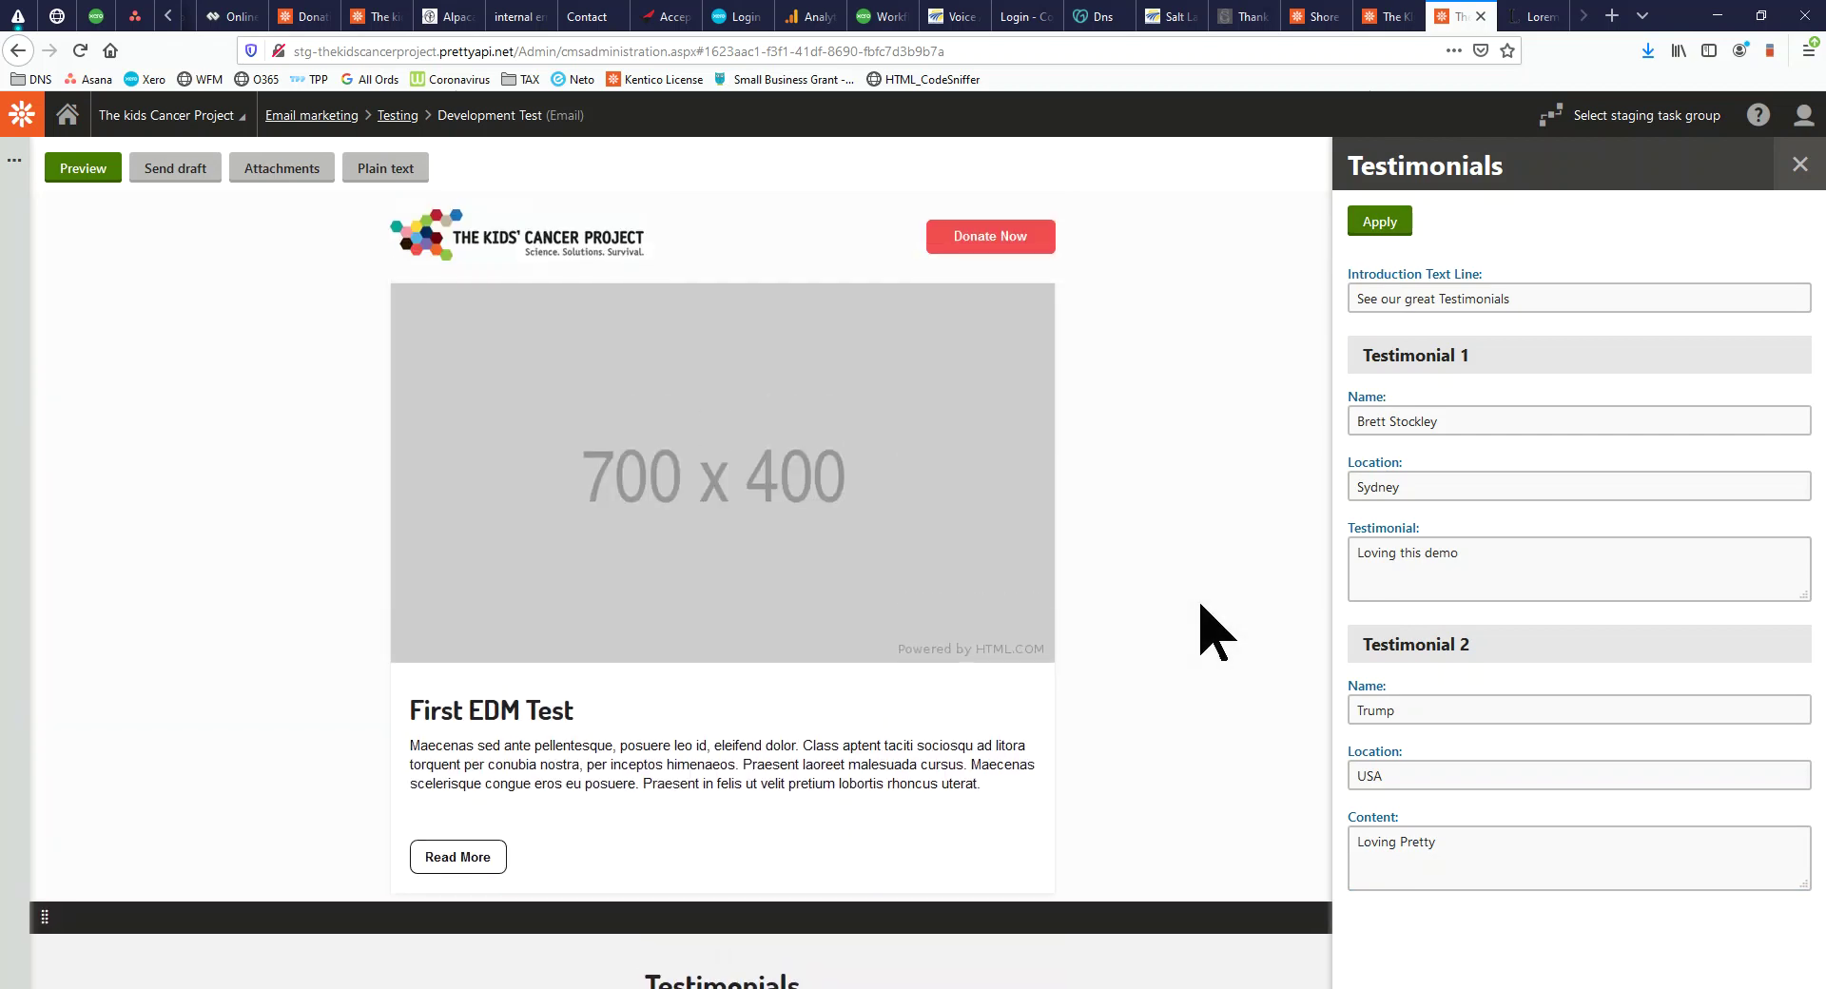
{"action": "left_click", "coordinate": [1815, 170]}
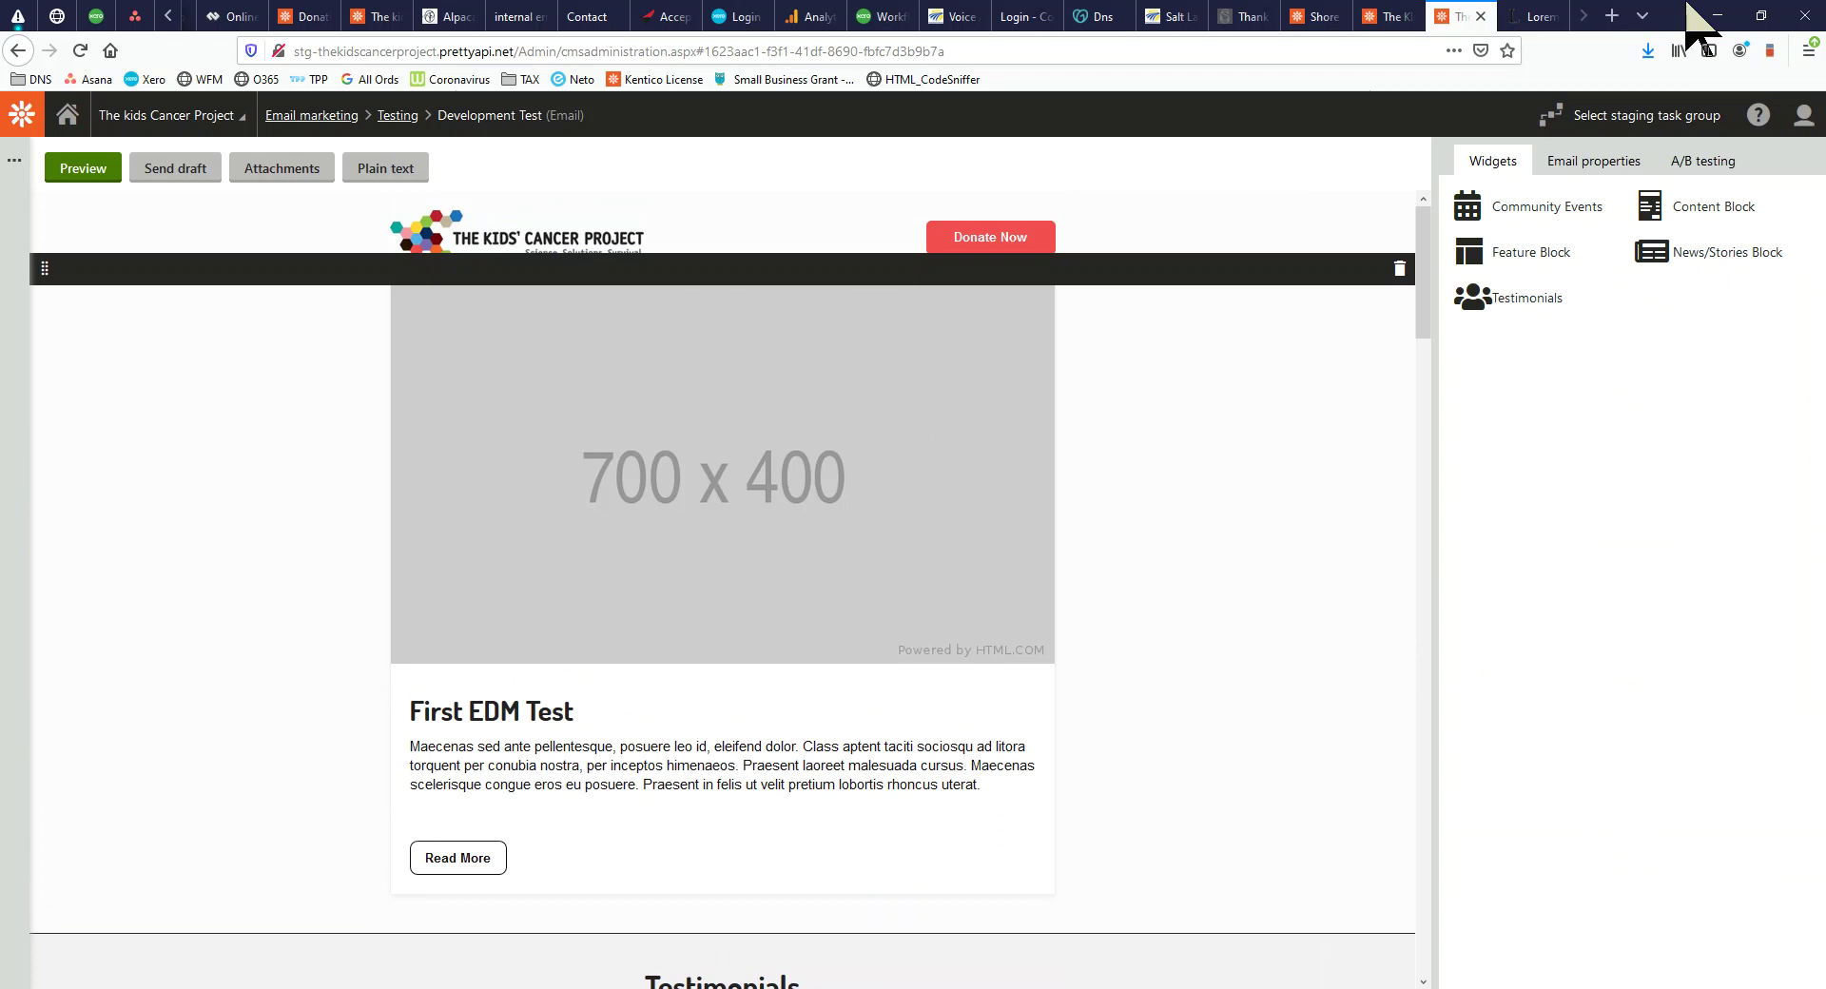
{"action": "left_click", "coordinate": [1593, 164]}
{"action": "left_click_drag", "start_coordinate": [1576, 293], "coordinate": [1445, 253]}
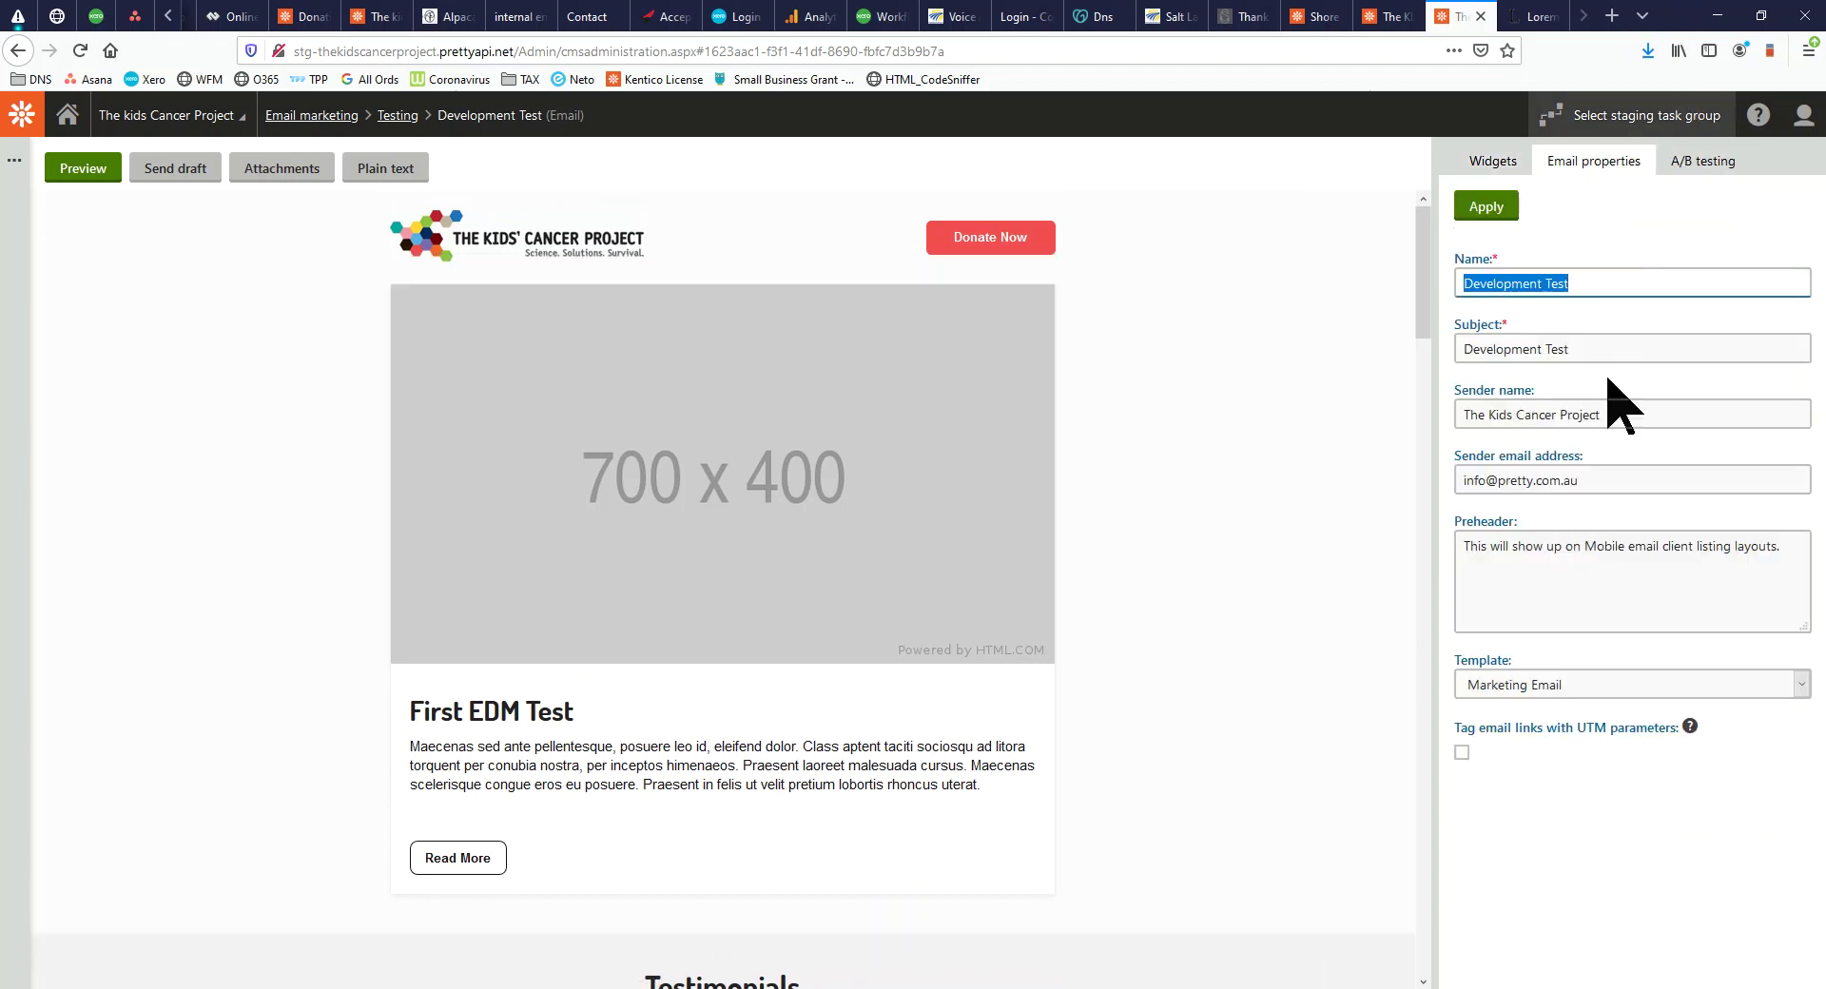
Create an A/B test variant of the email named Variant2
{"action": "left_click_drag", "start_coordinate": [1658, 553], "coordinate": [1417, 521]}
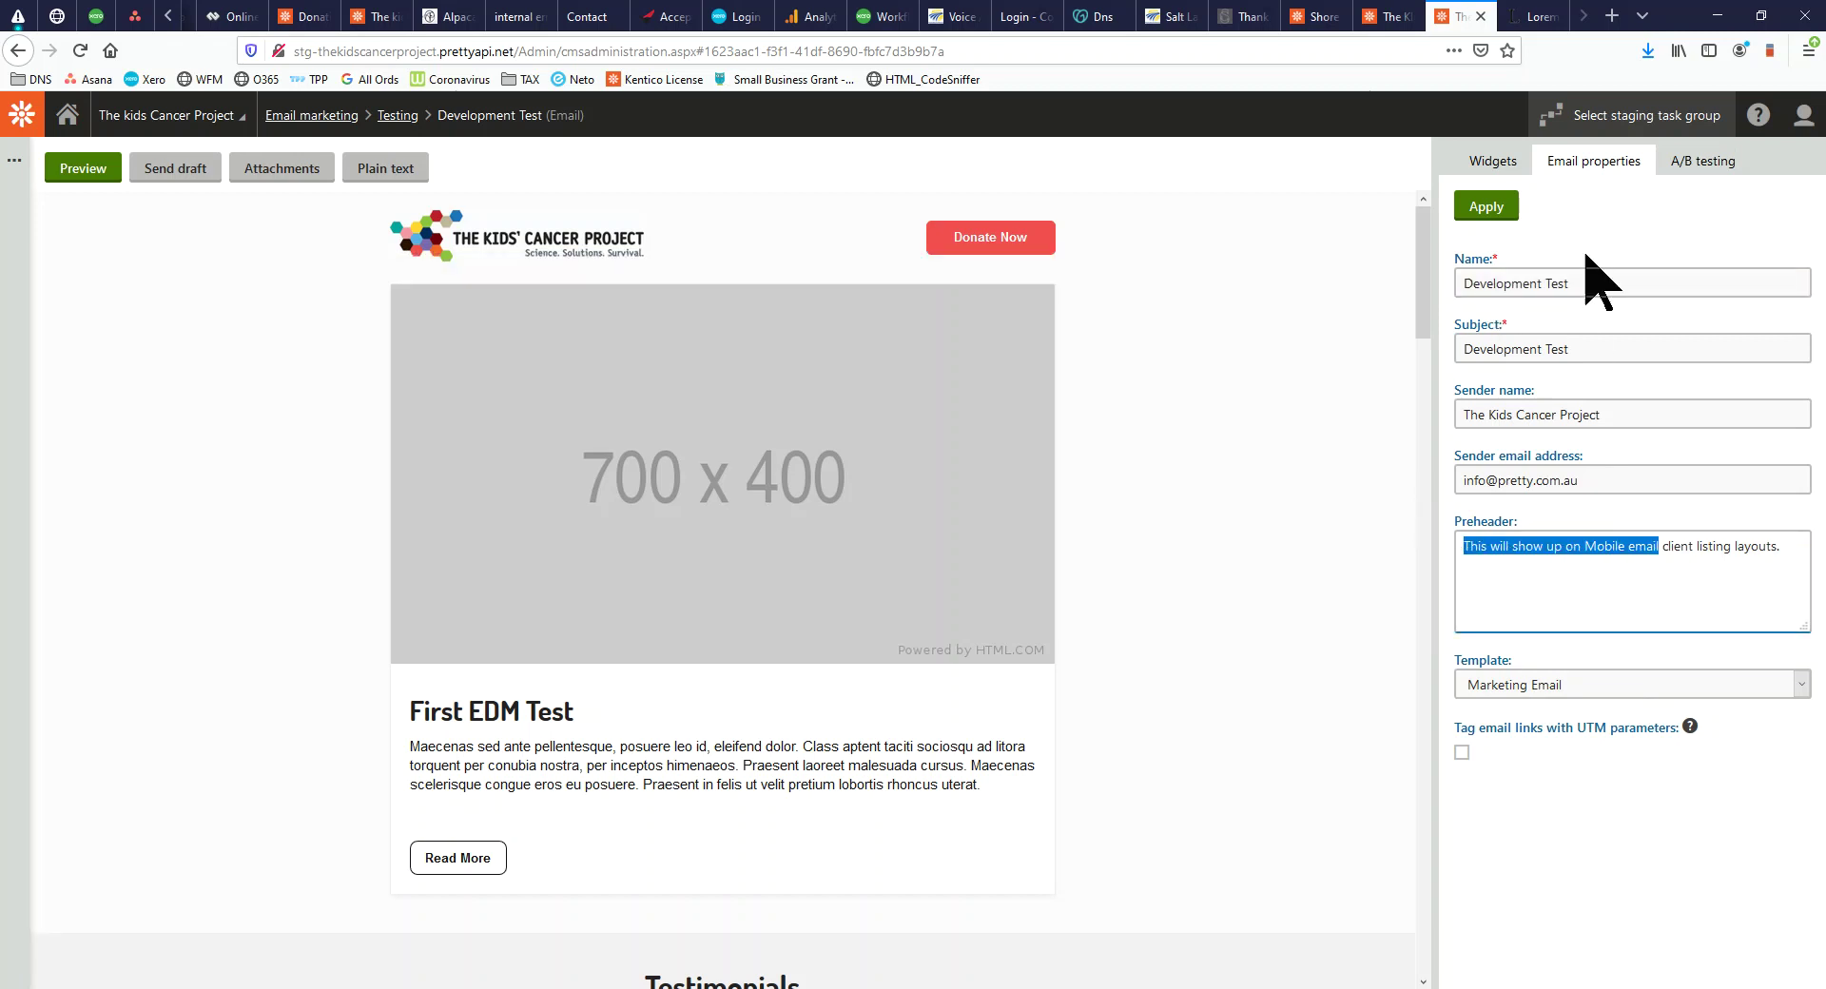
{"action": "left_click", "coordinate": [1705, 162]}
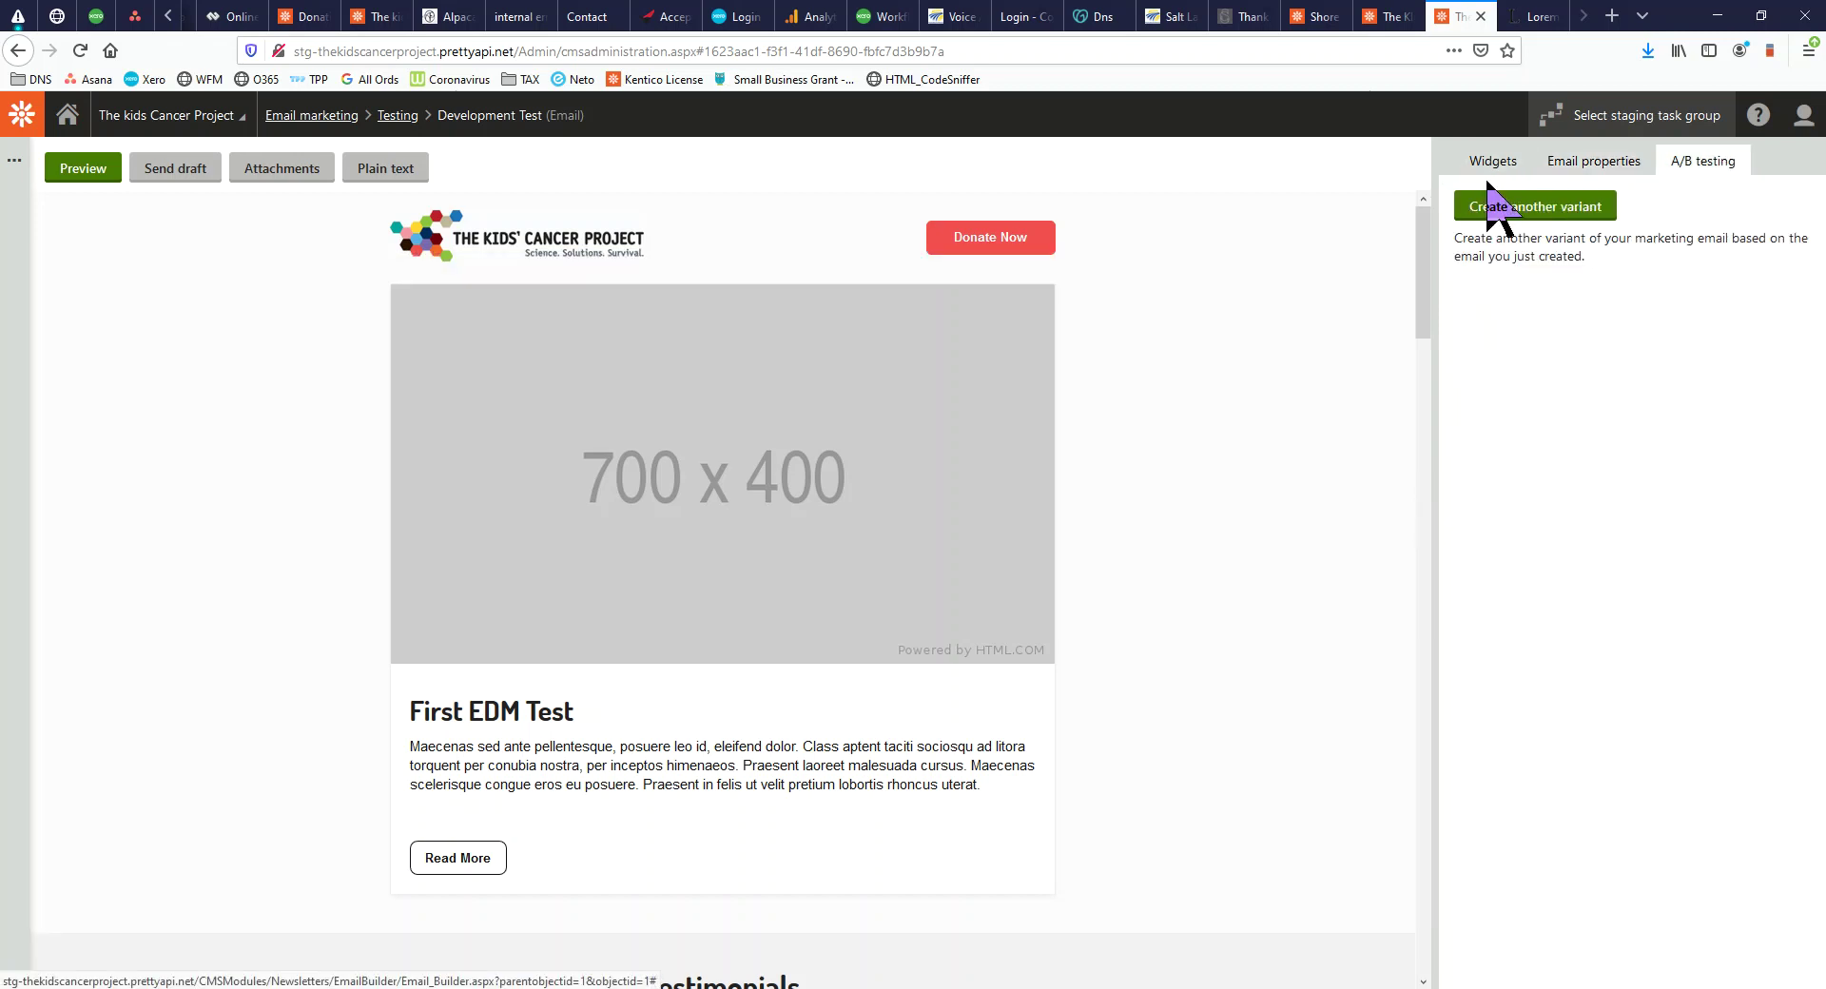
{"action": "left_click", "coordinate": [1498, 204]}
{"action": "left_click", "coordinate": [879, 541]}
{"action": "type", "text": "Vari"}
{"action": "key", "text": "Down"}
{"action": "key", "text": "Return"}
{"action": "key", "text": "Return"}
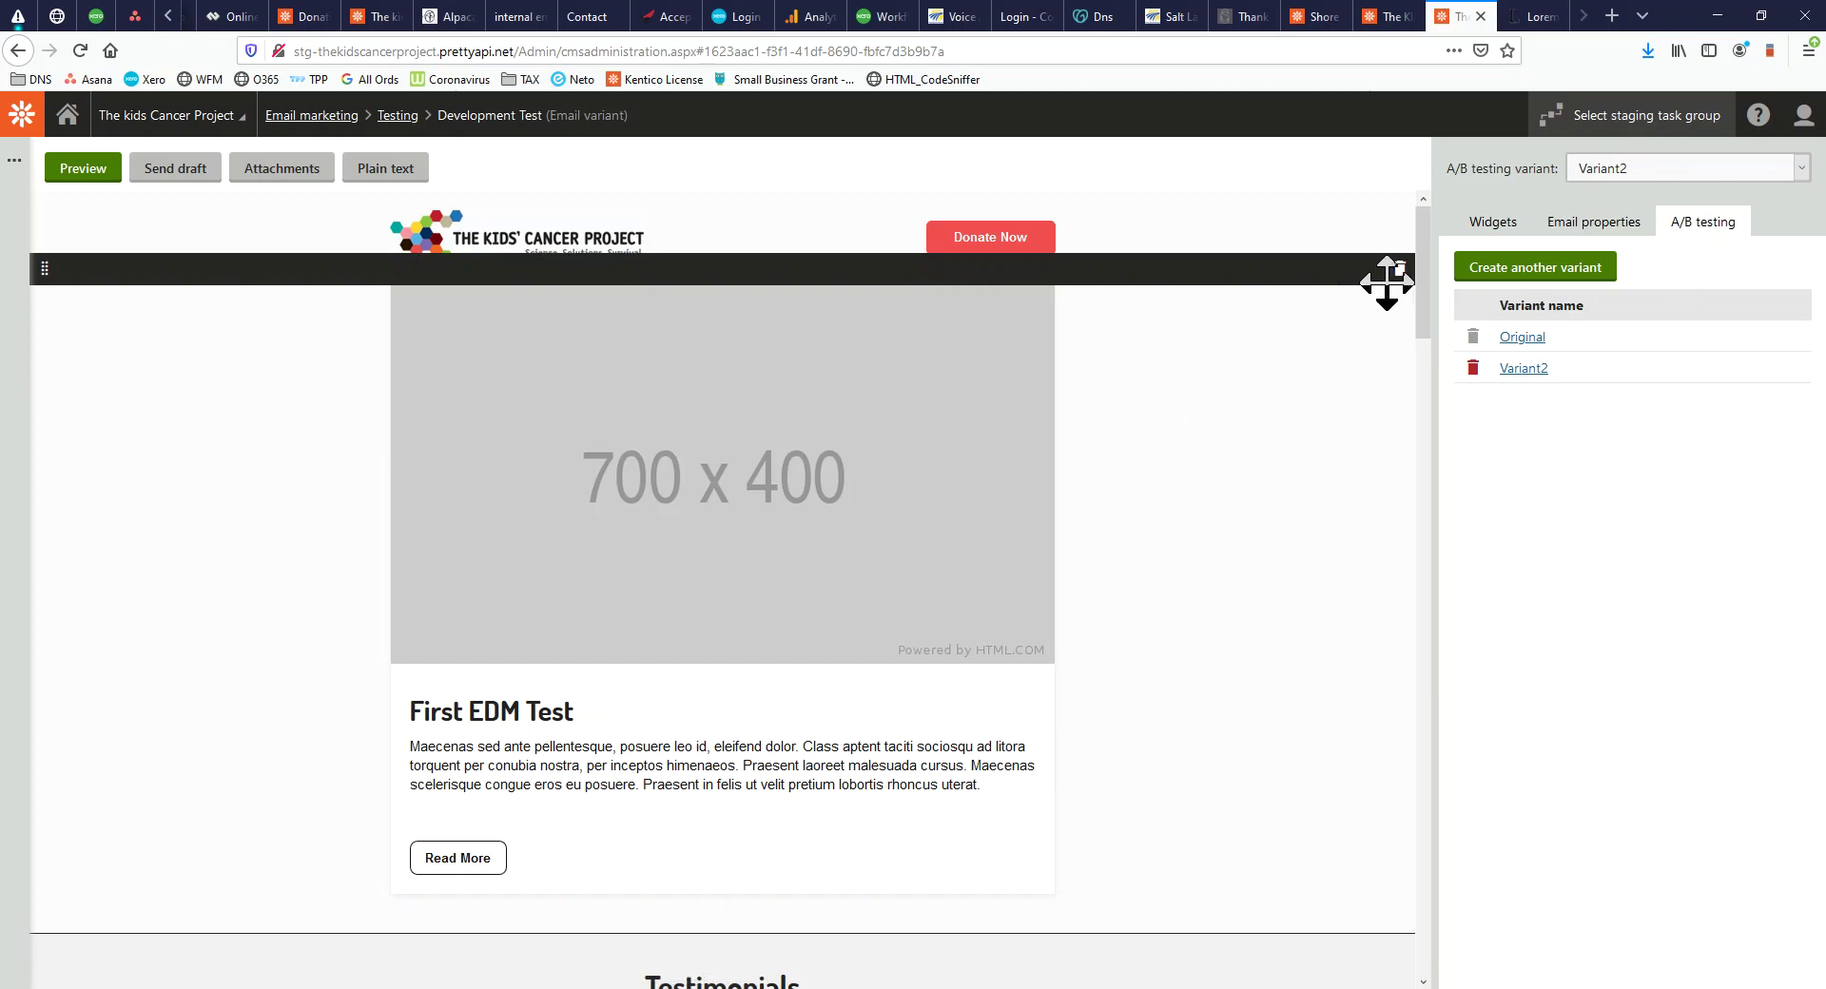
Delete the First EDM Test block from Variant2 so it opens with Testimonials
{"action": "left_click", "coordinate": [1399, 269]}
{"action": "left_click", "coordinate": [928, 457]}
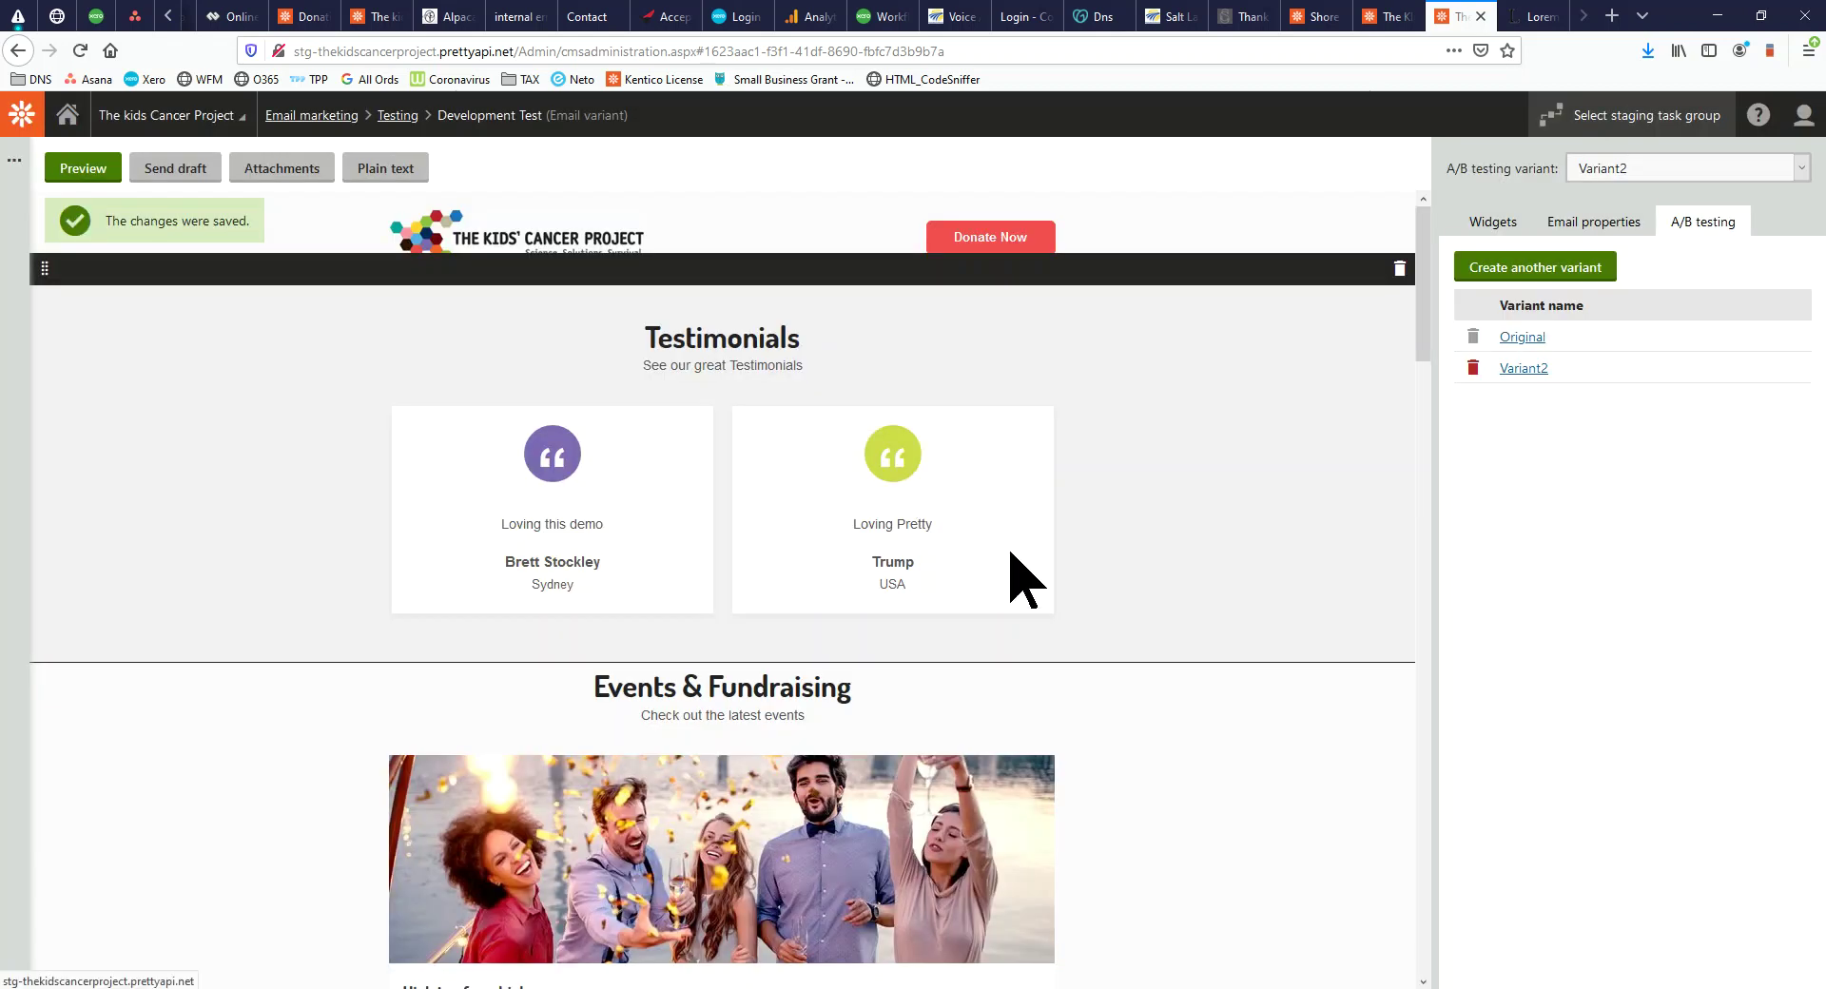
{"action": "scroll", "coordinate": [1060, 590], "scroll_direction": "down", "scroll_amount": 4}
{"action": "scroll", "coordinate": [1059, 604], "scroll_direction": "up", "scroll_amount": 5}
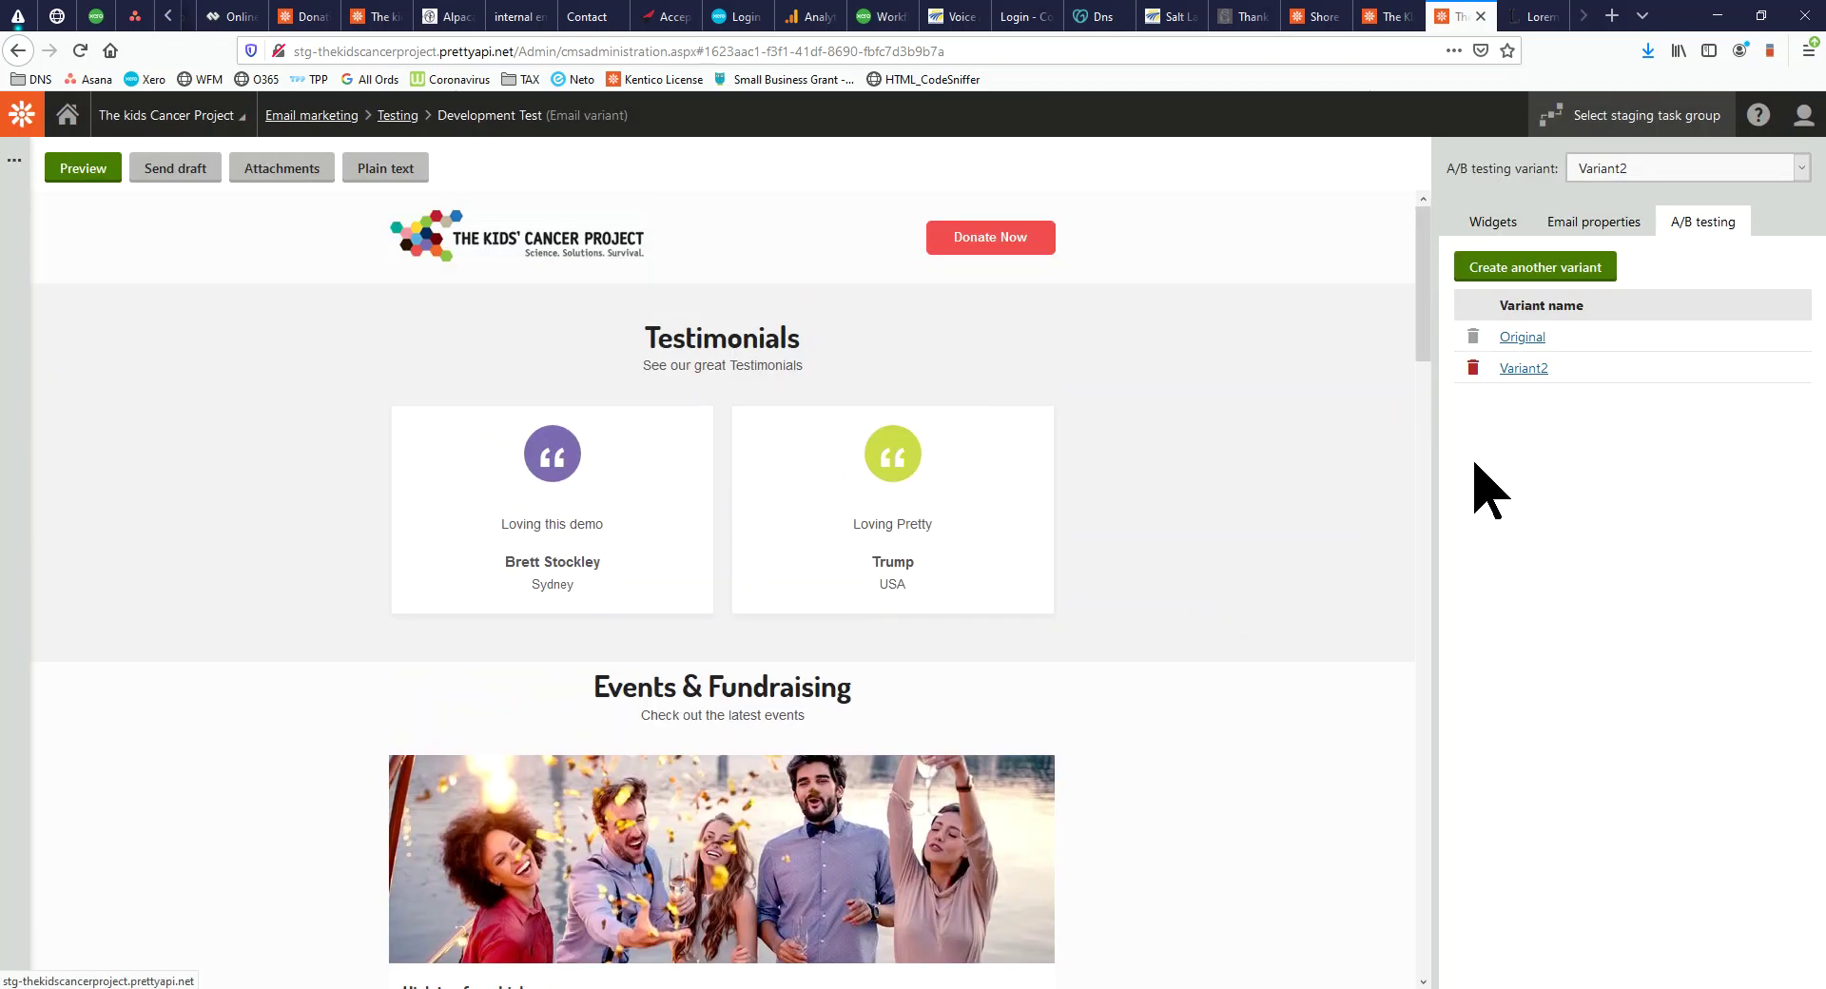
{"action": "left_click", "coordinate": [1507, 224]}
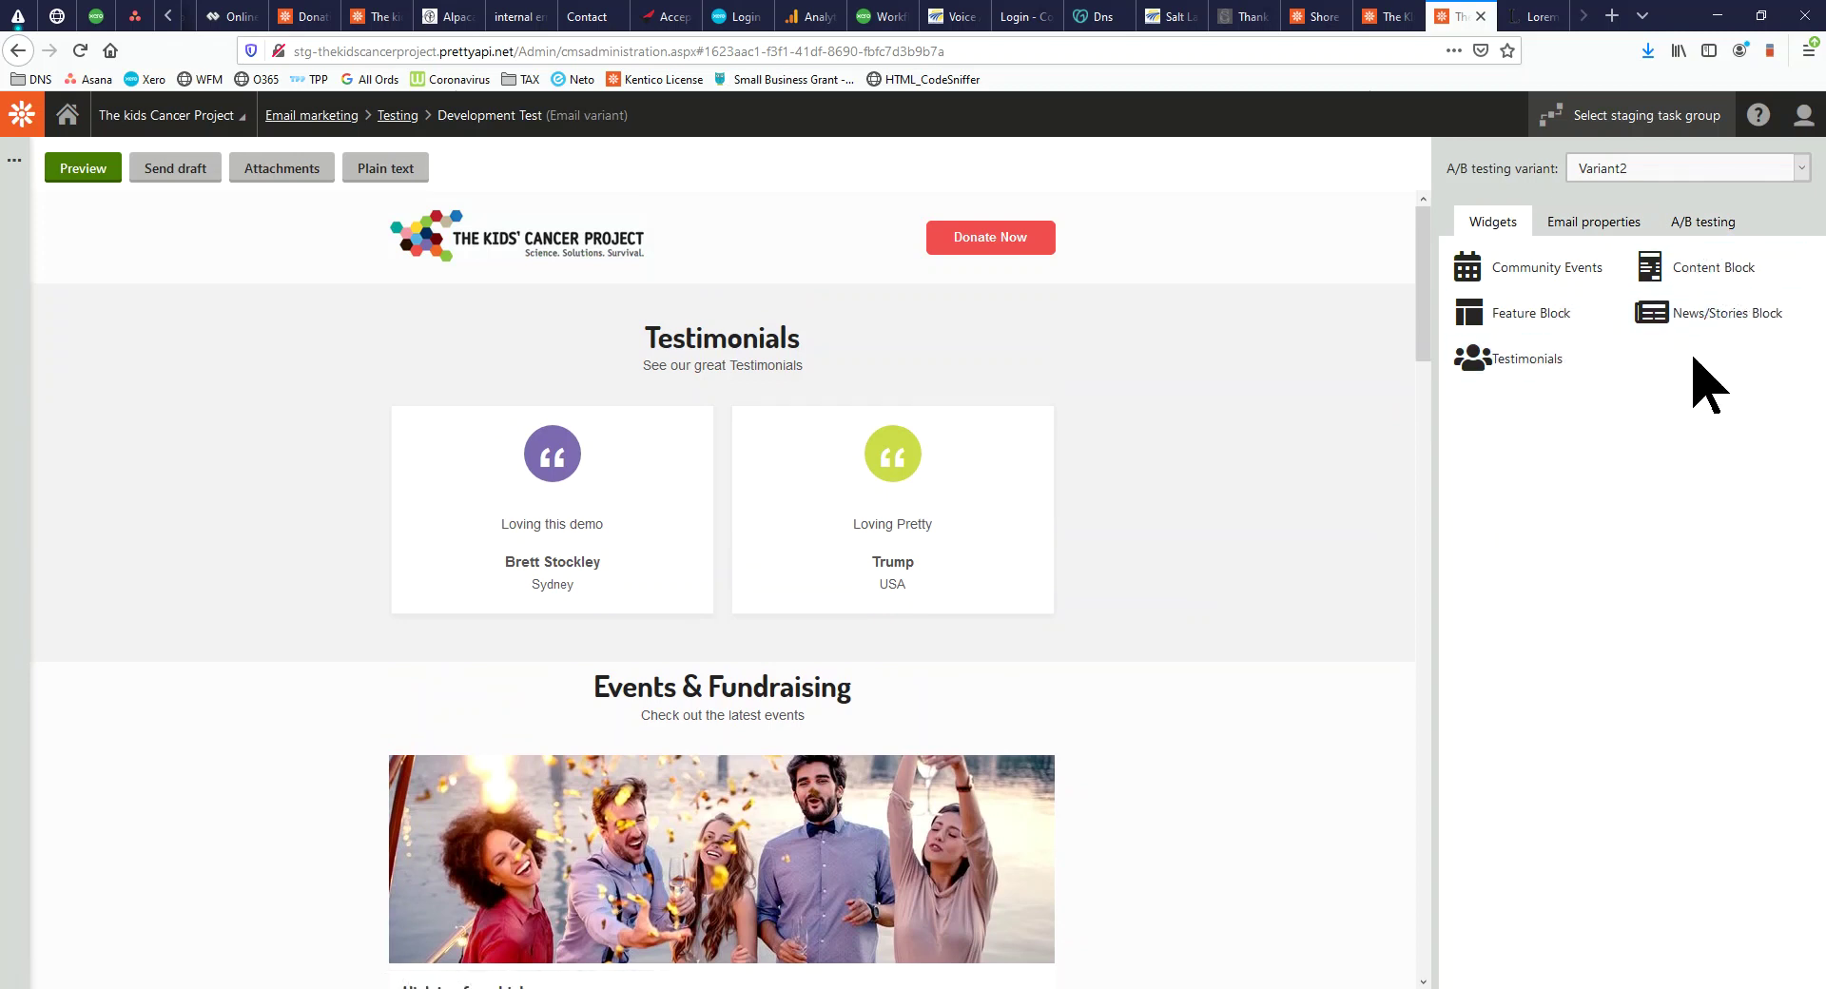
Insert an Email Blast content block above Testimonials in Variant2, apply it, and list the A/B variants
{"action": "left_click_drag", "start_coordinate": [1733, 271], "coordinate": [657, 318]}
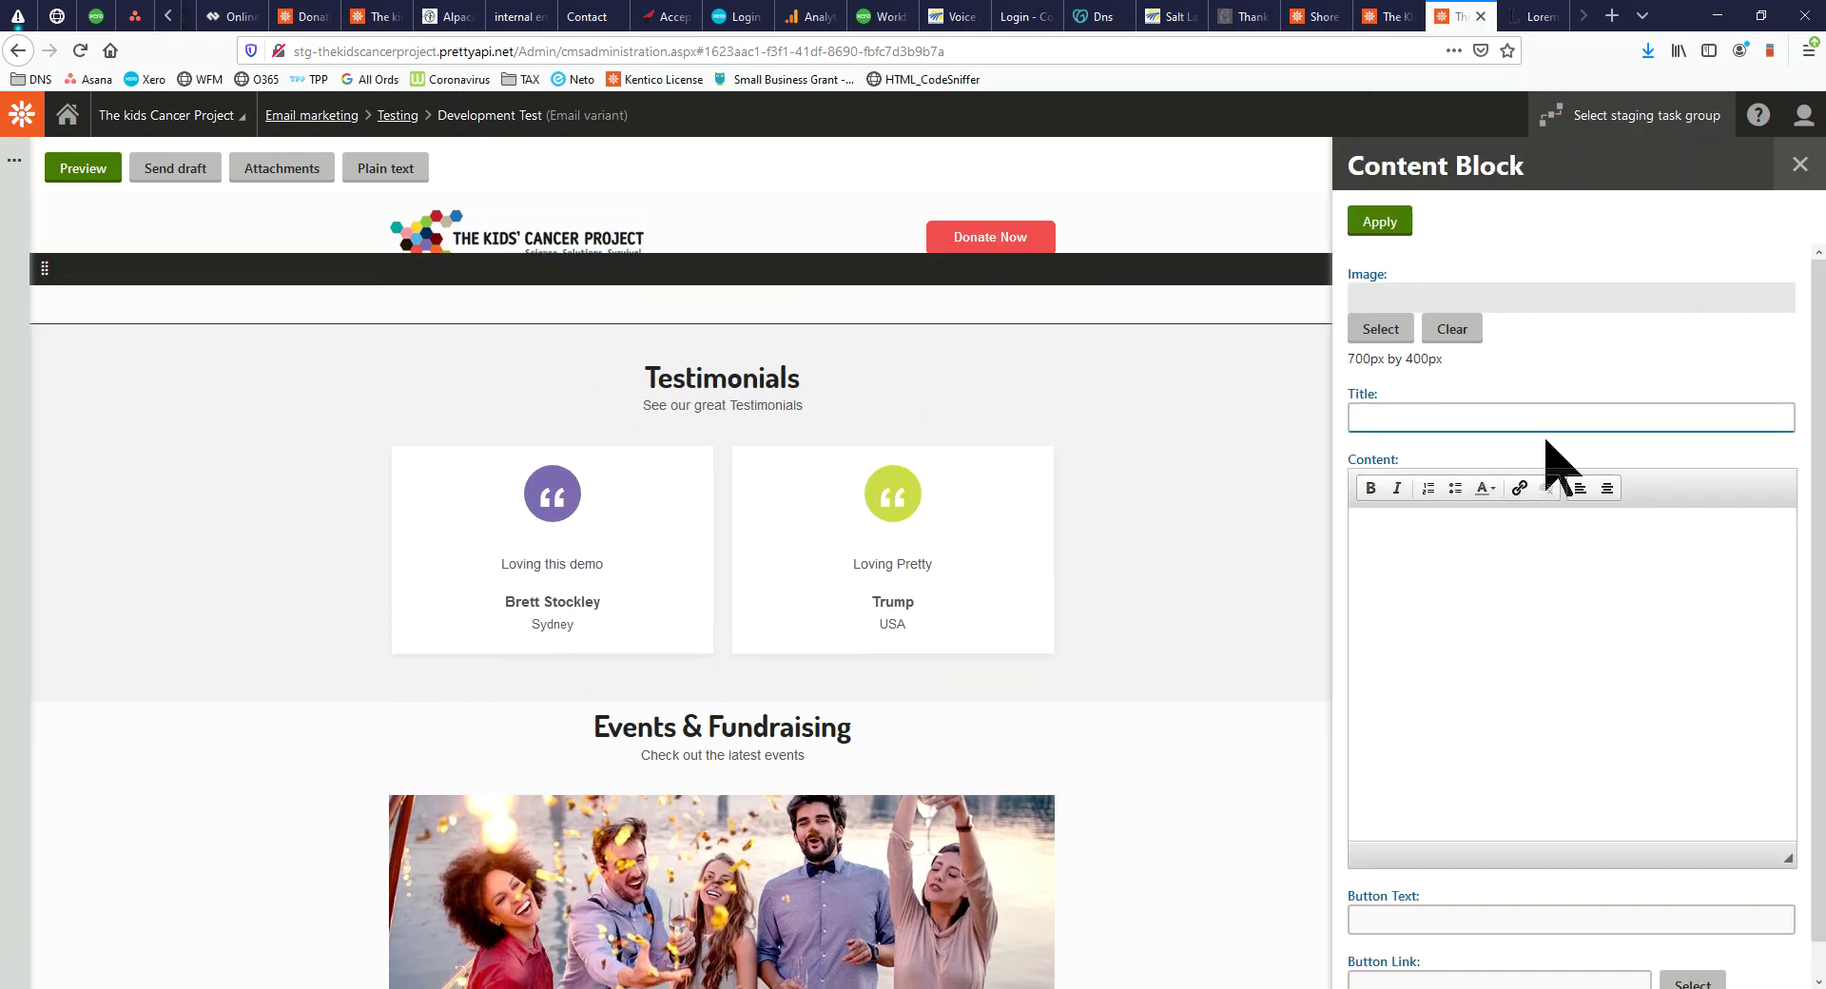
{"action": "type", "text": "Ema"}
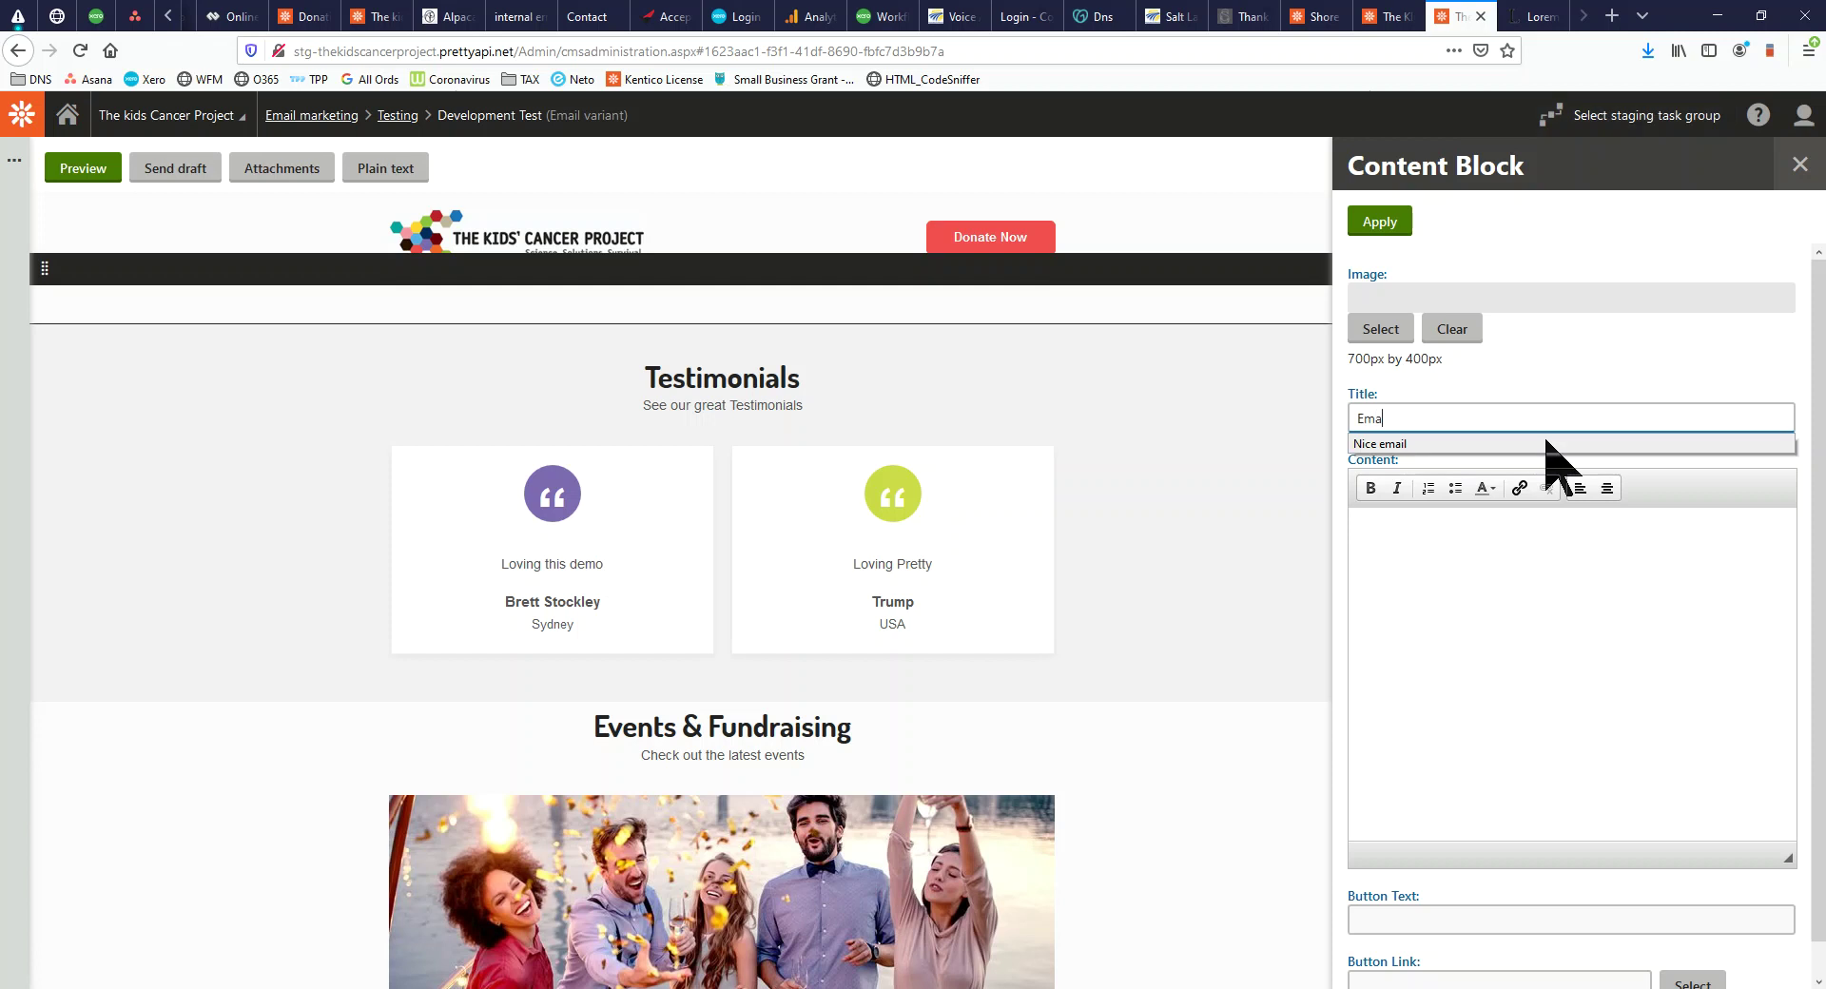
{"action": "type", "text": "il Blast"}
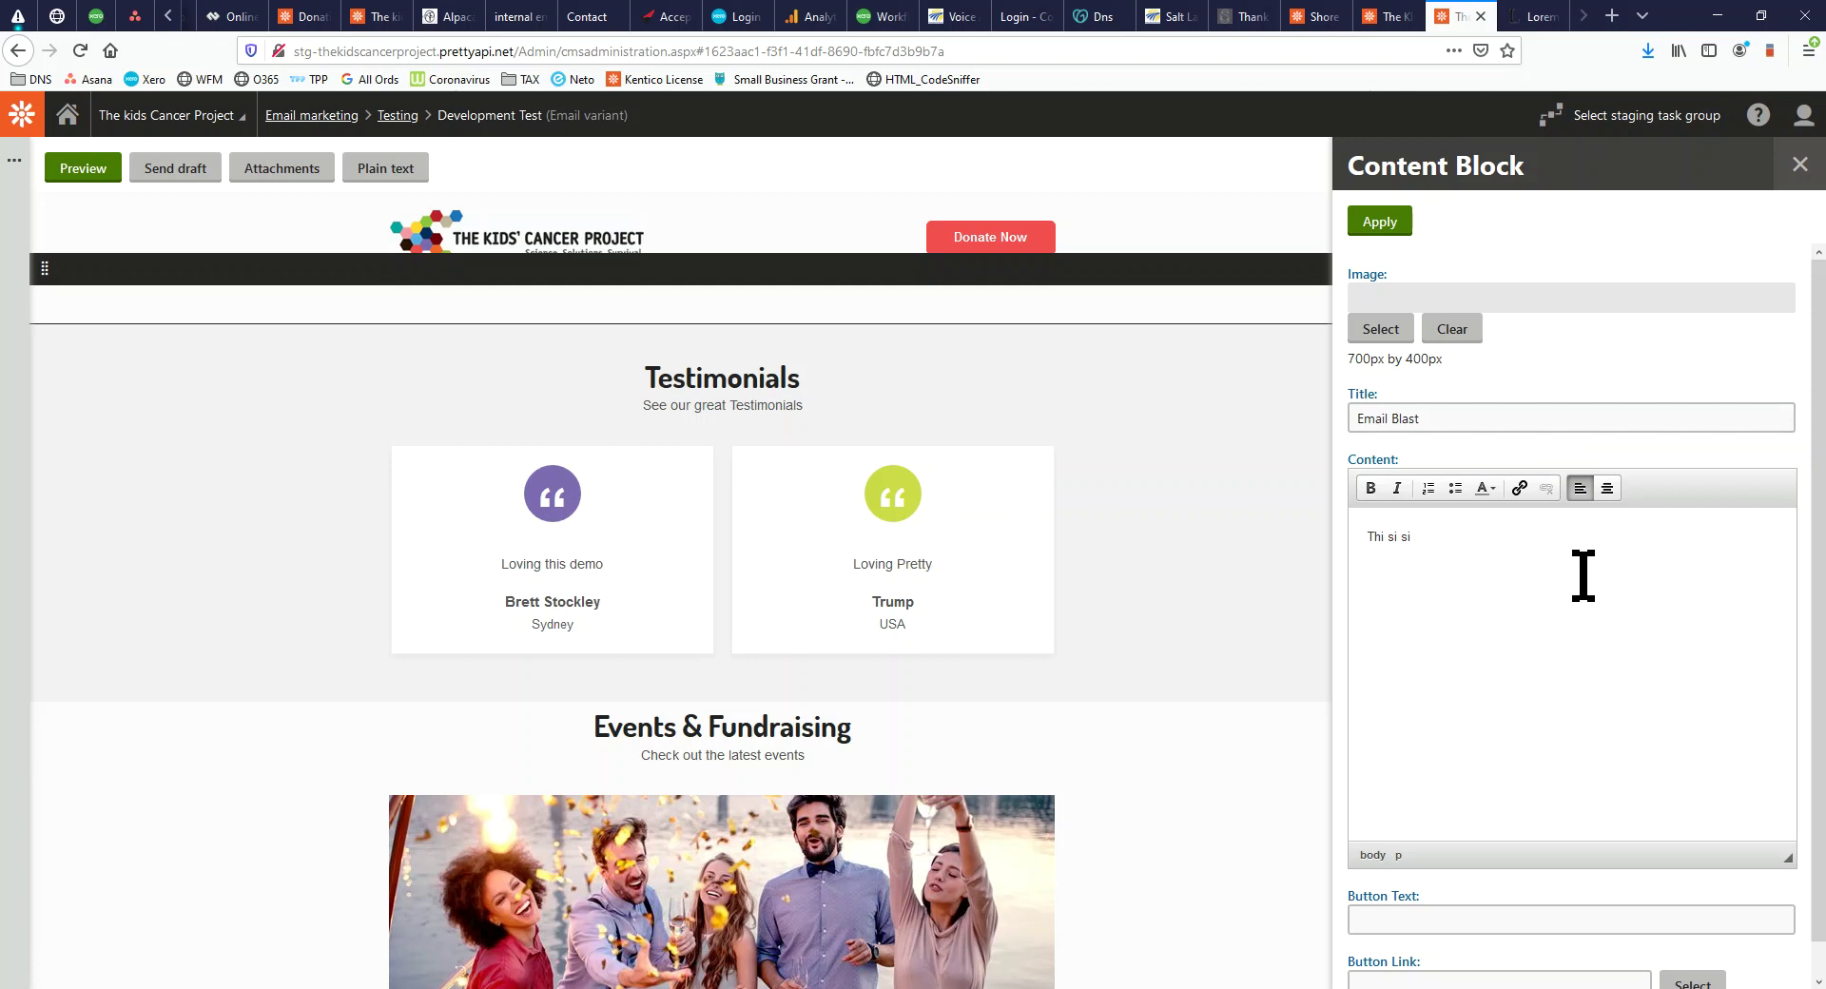
{"action": "left_click", "coordinate": [1376, 222]}
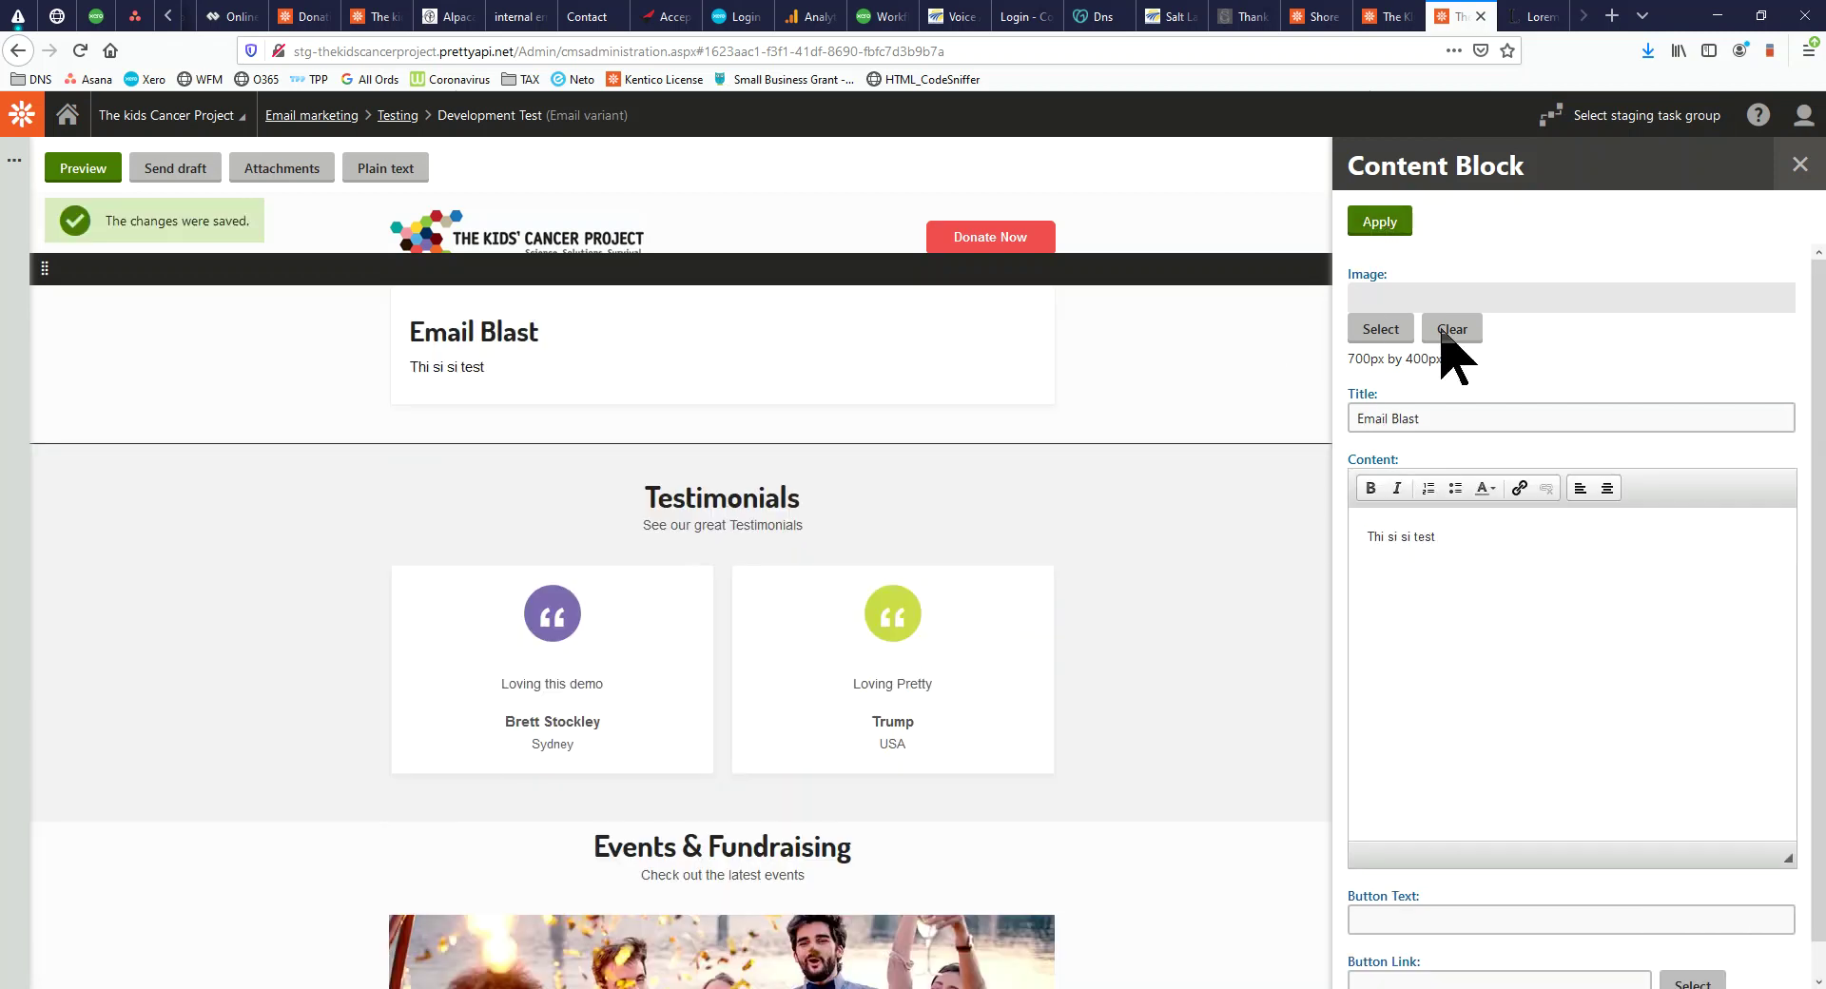
{"action": "left_click", "coordinate": [1801, 166]}
{"action": "left_click", "coordinate": [1707, 222]}
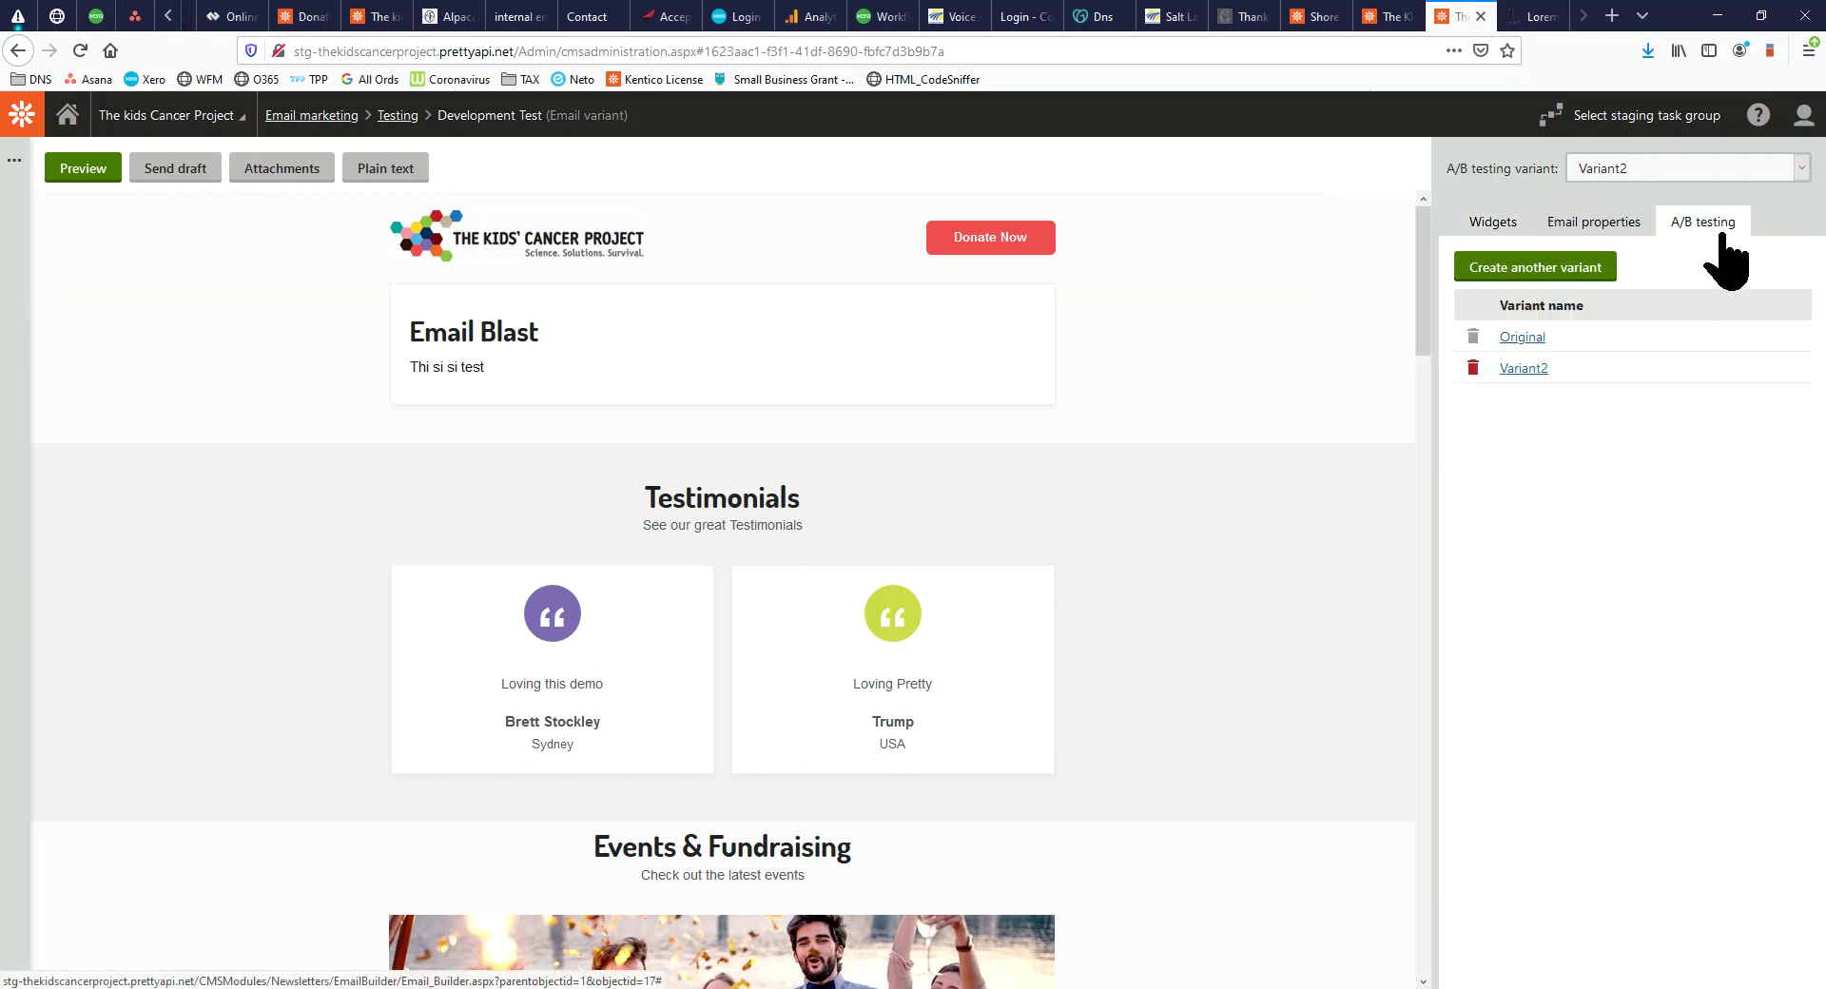
Compare the Original and Variant2 emails, check the 'Development Test' subject, then go to Send
{"action": "left_click", "coordinate": [1522, 338]}
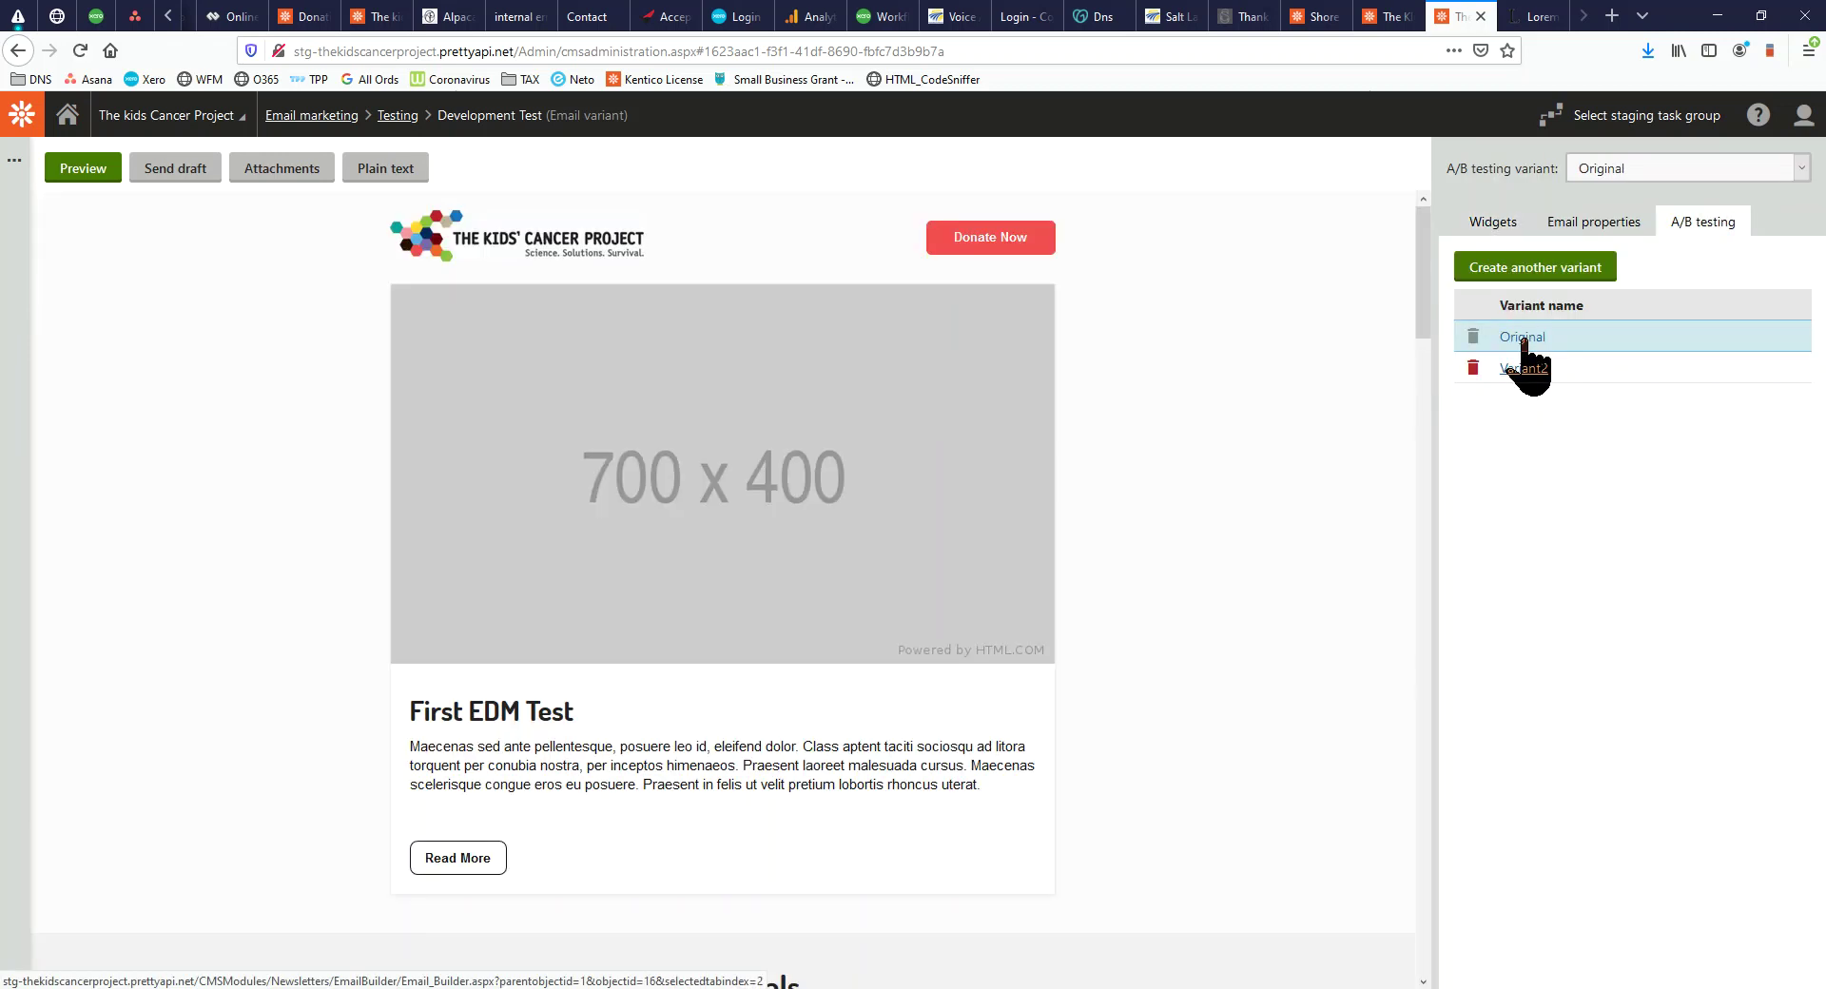
{"action": "left_click", "coordinate": [1526, 370]}
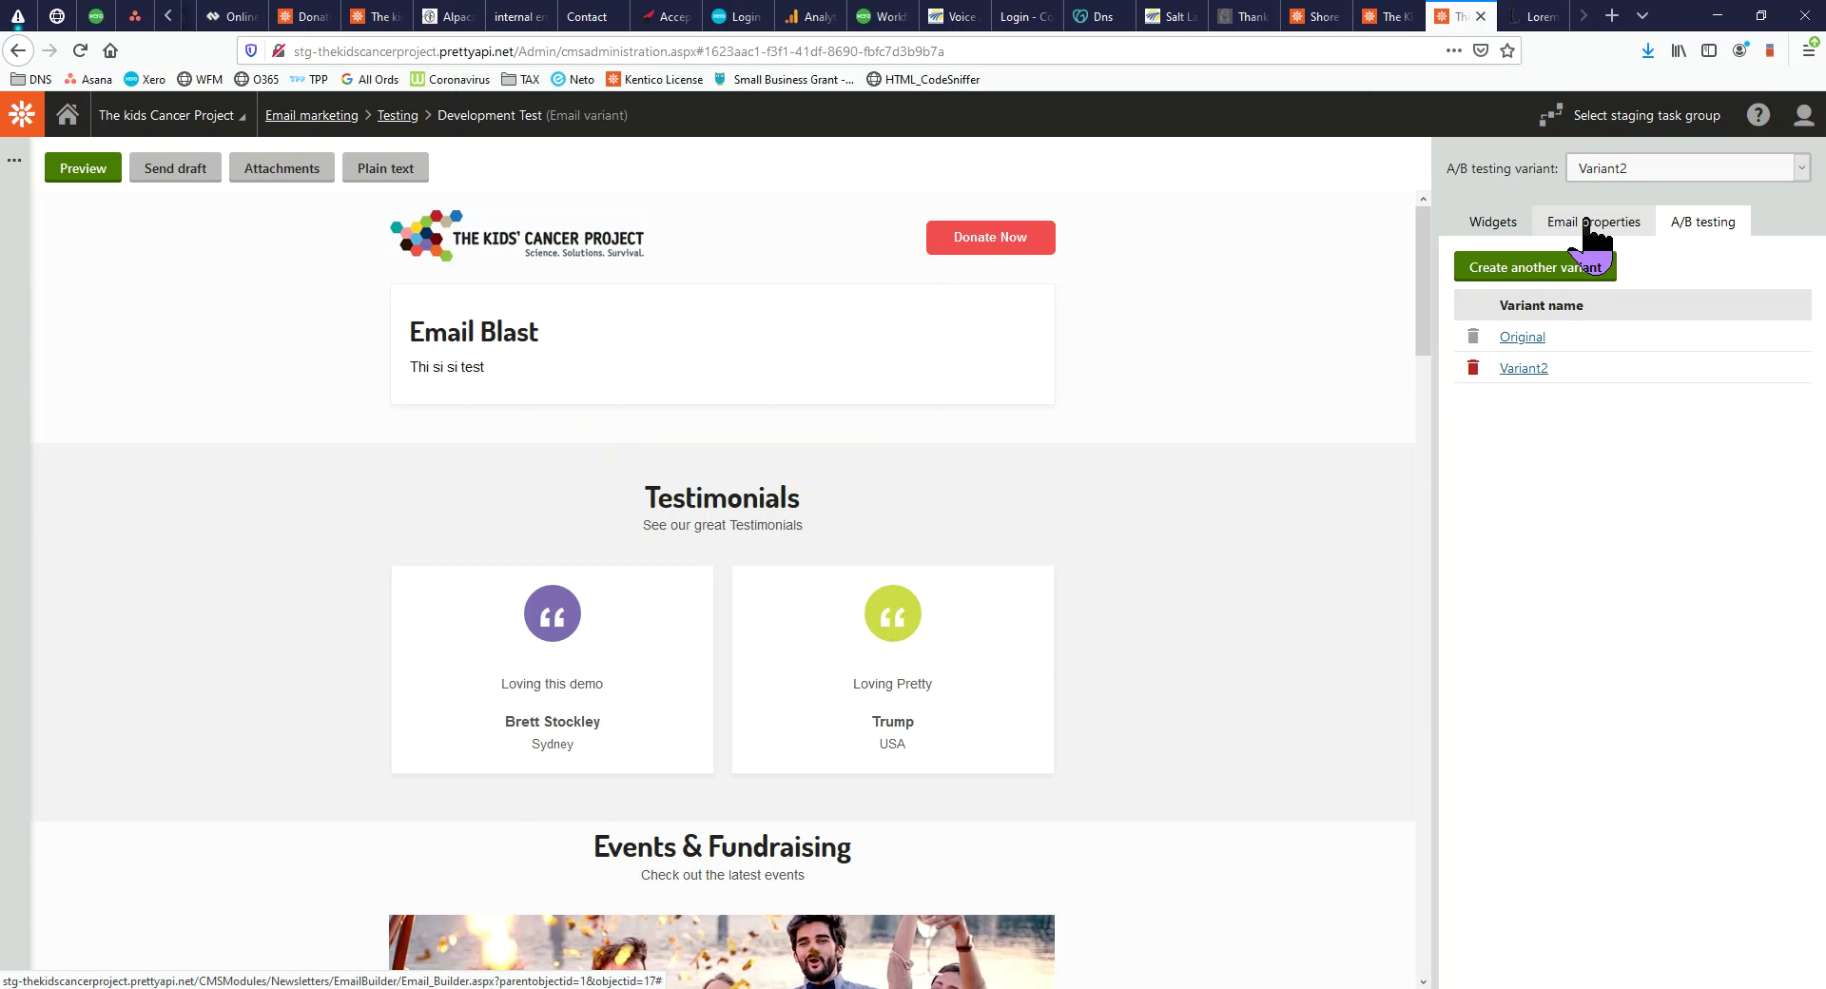
{"action": "left_click", "coordinate": [1592, 224]}
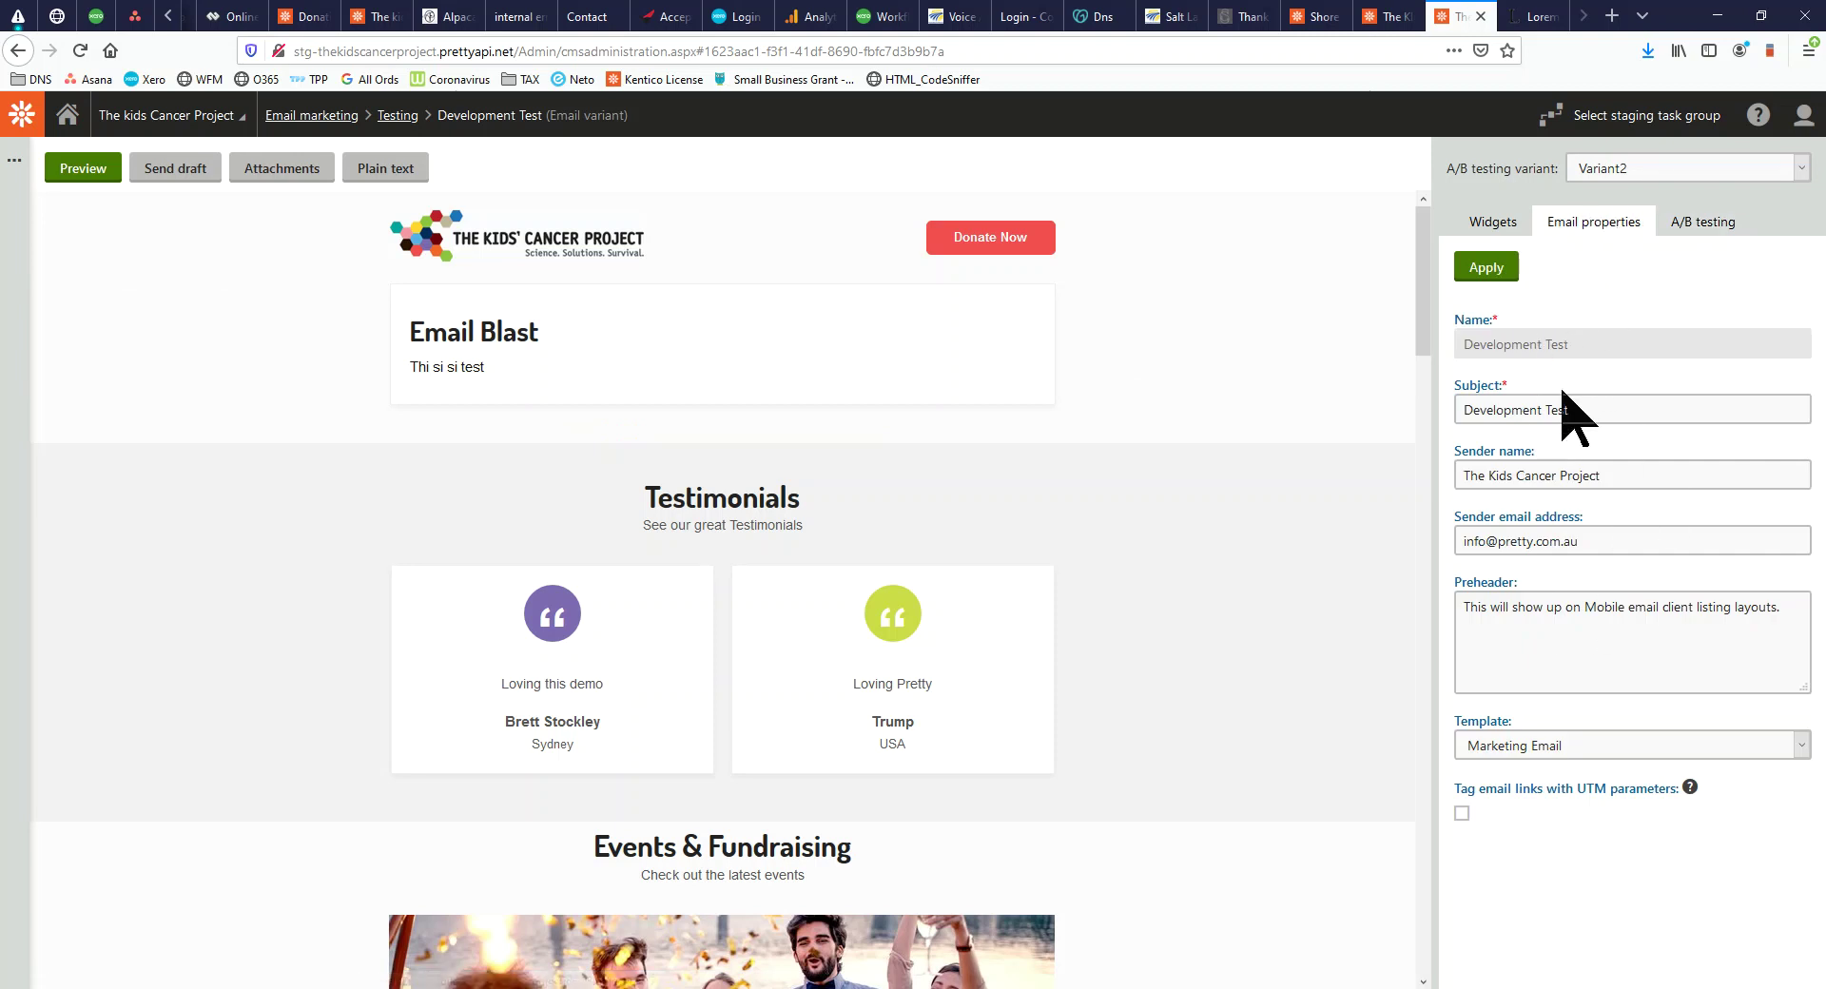
{"action": "left_click_drag", "start_coordinate": [1568, 409], "coordinate": [1415, 393]}
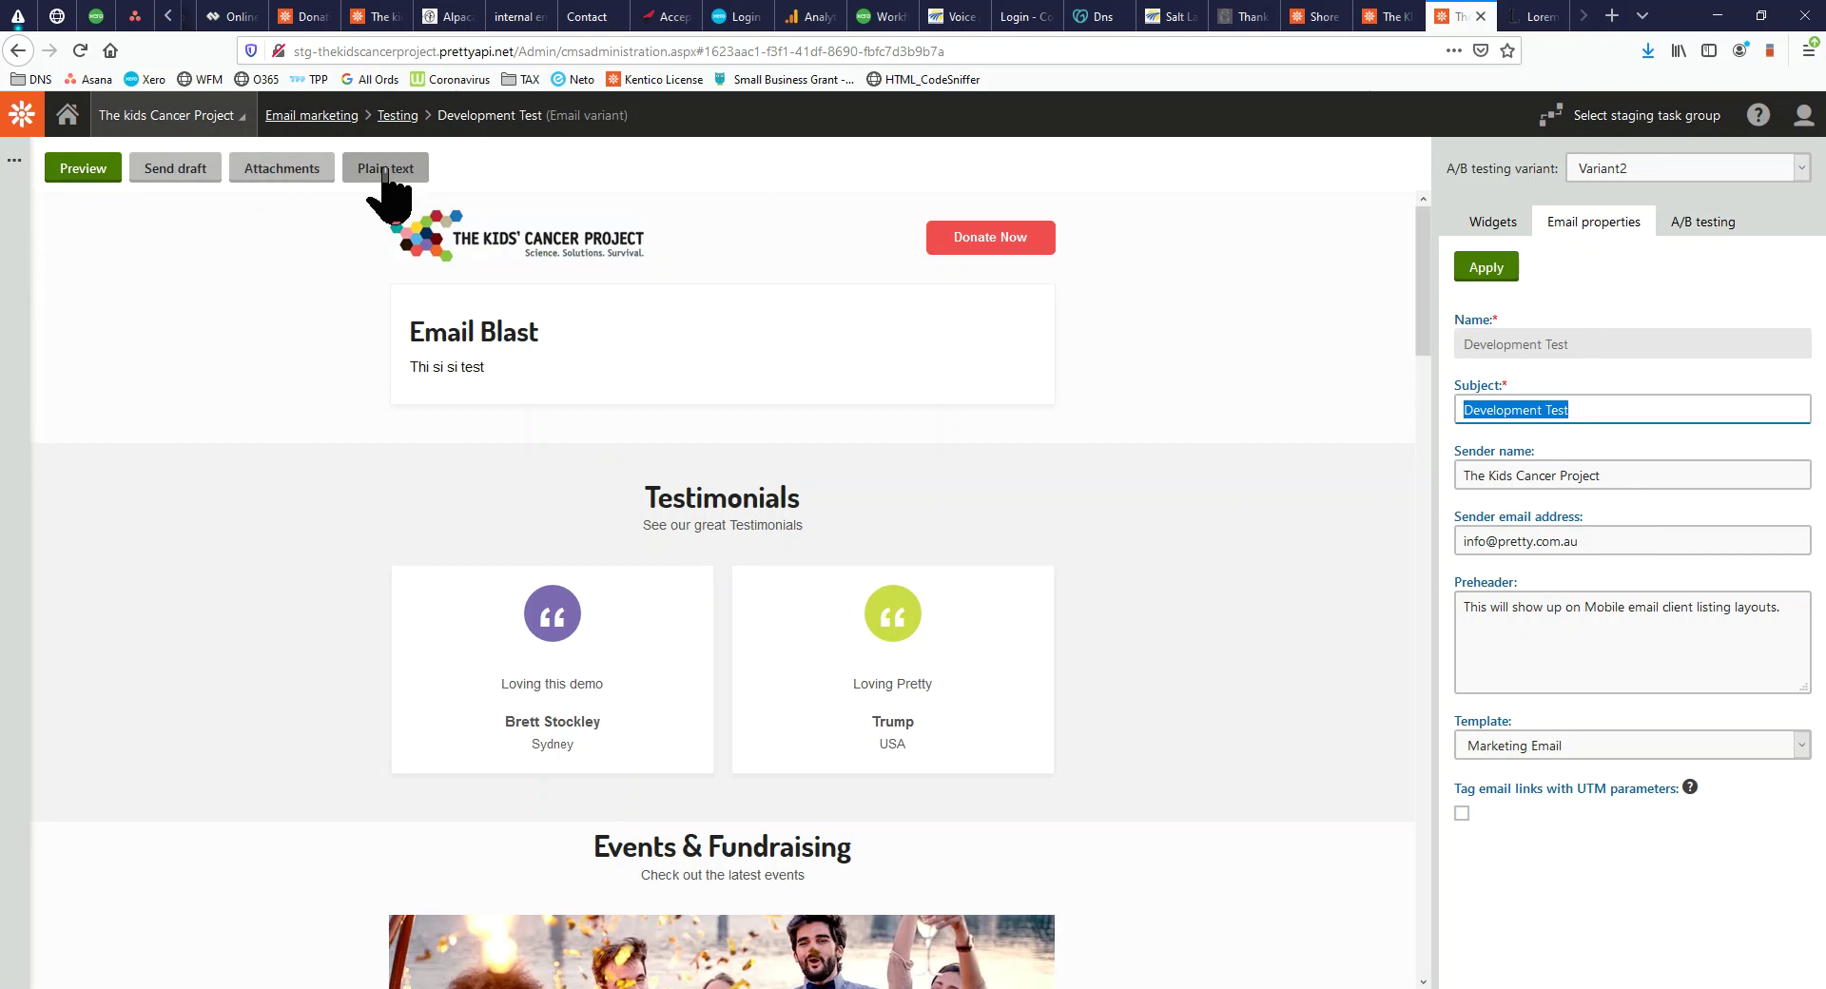
{"action": "left_click", "coordinate": [19, 181]}
{"action": "left_click", "coordinate": [40, 245]}
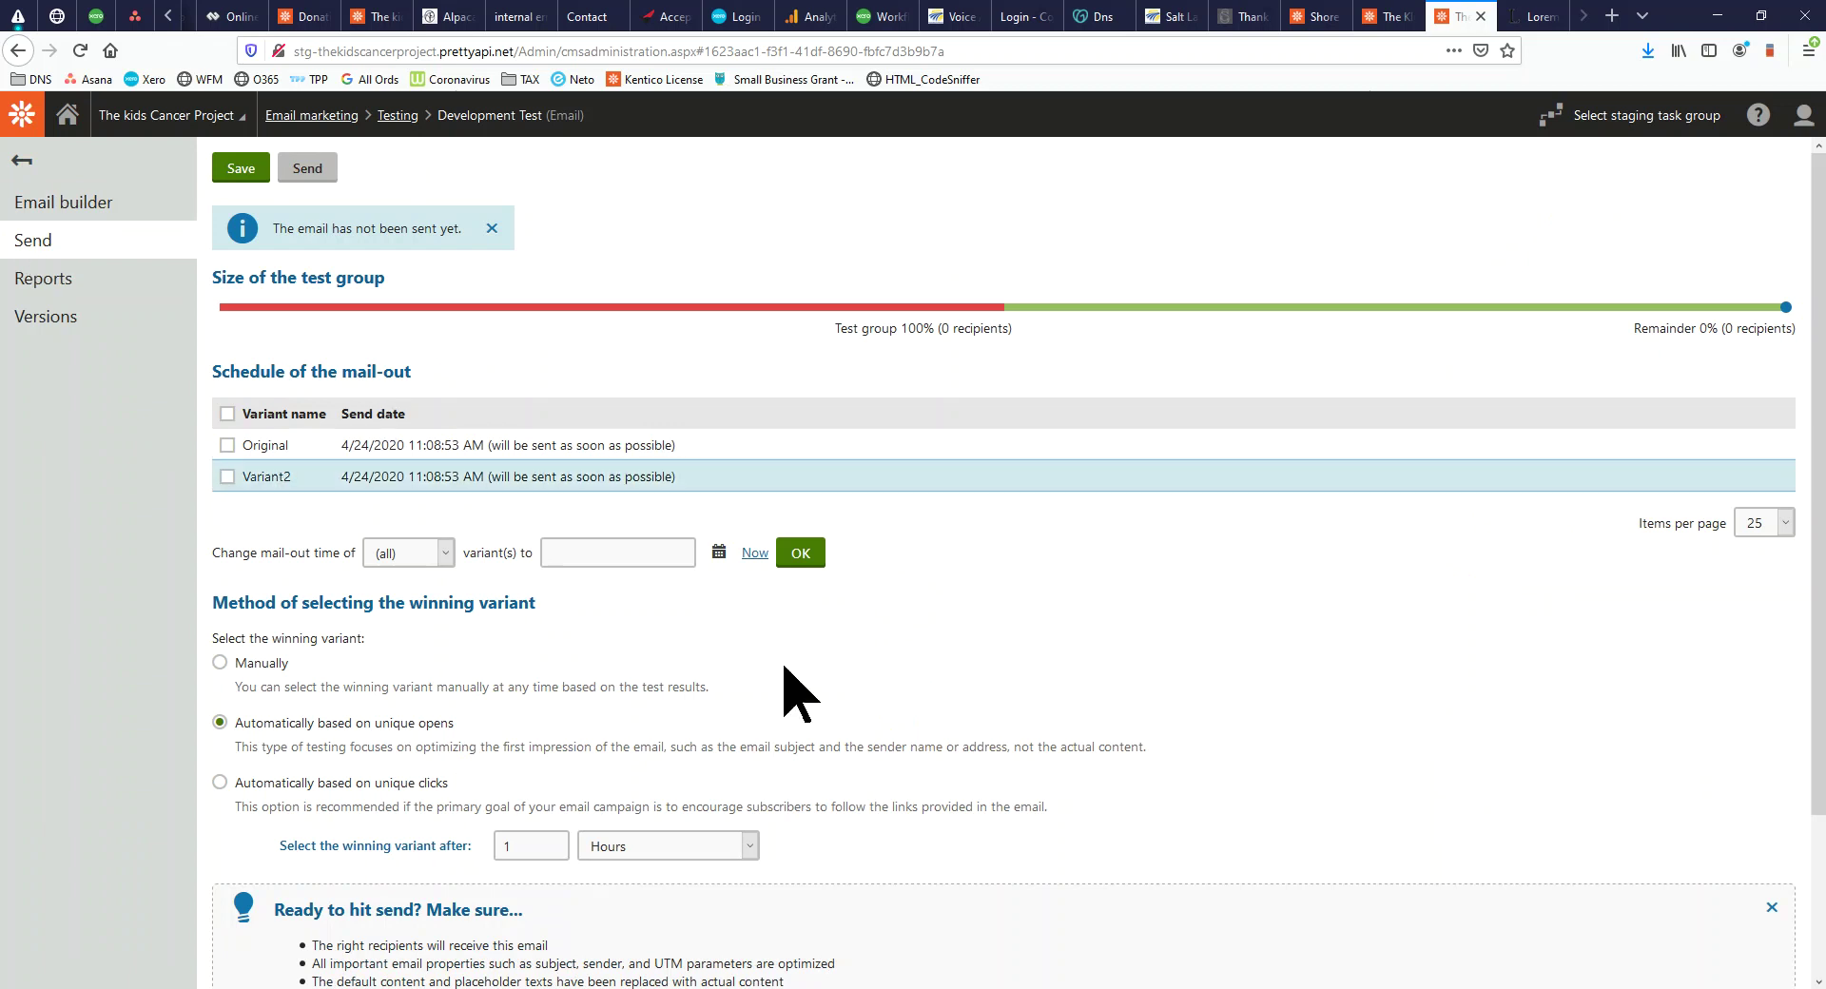
Inspect the A/B test group recipient count and try adjusting the test group size slider
{"action": "left_click_drag", "start_coordinate": [941, 328], "coordinate": [1012, 333]}
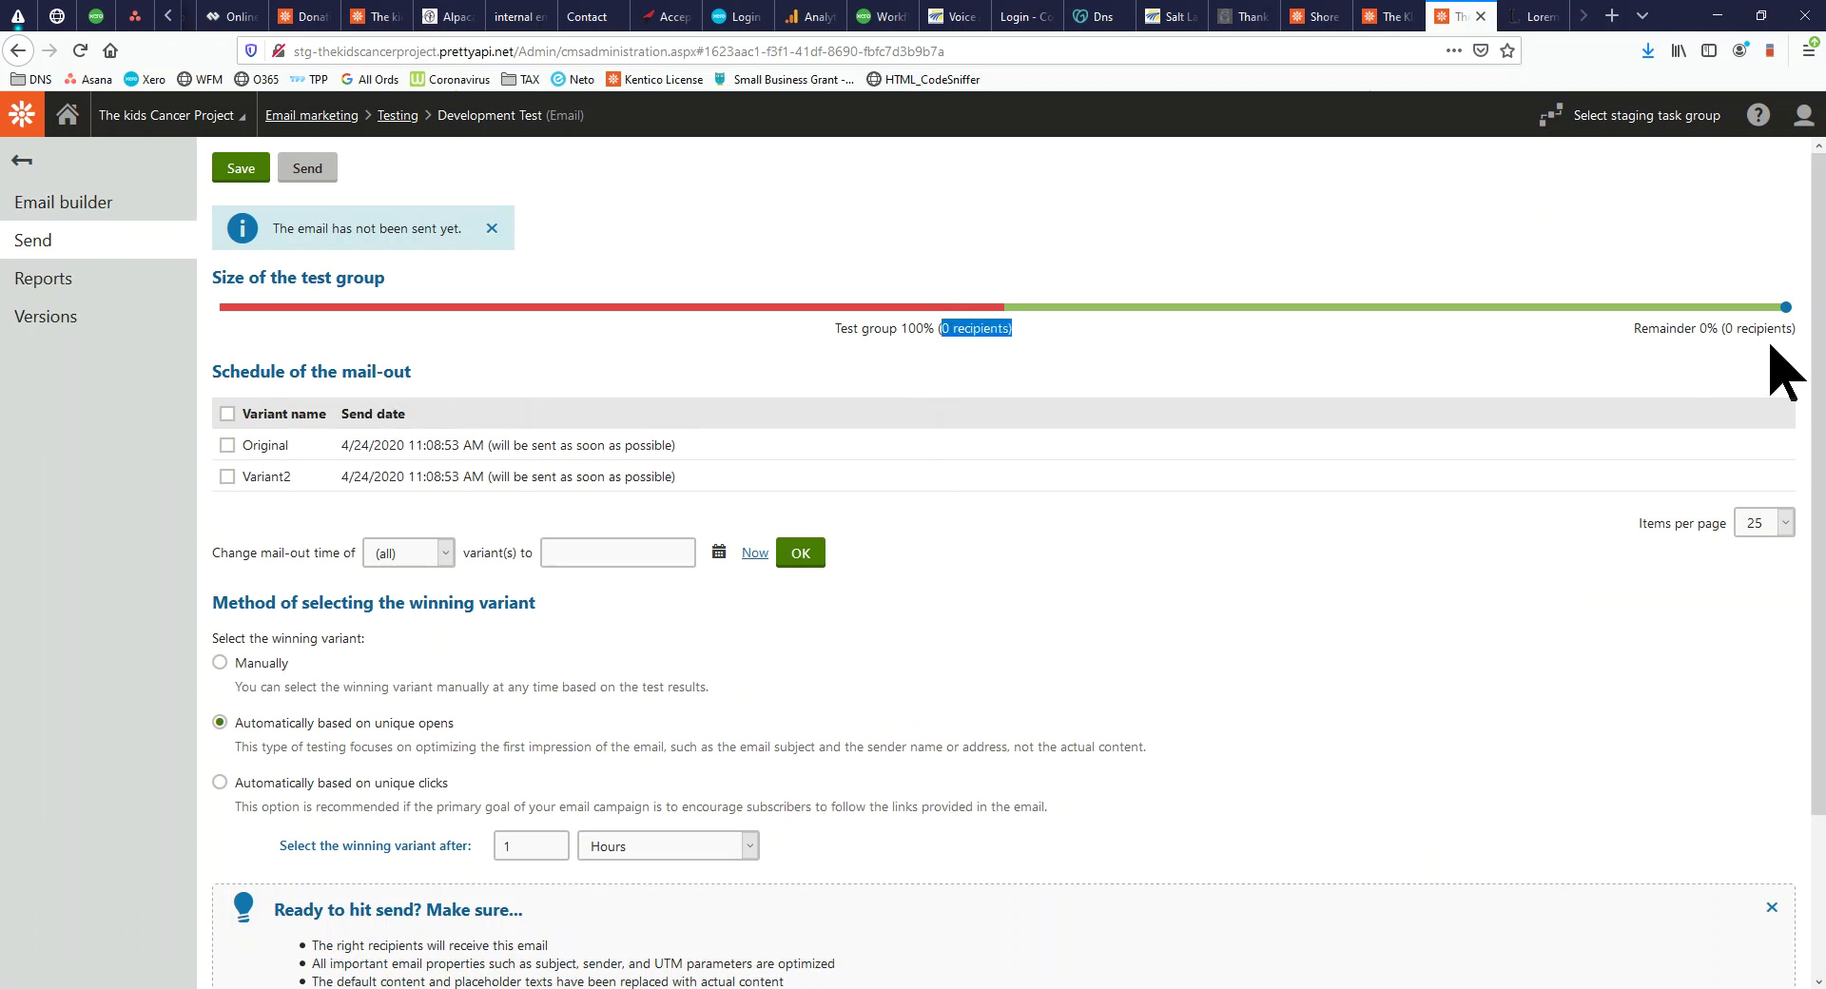
{"action": "left_click_drag", "start_coordinate": [1789, 309], "coordinate": [1203, 299]}
{"action": "left_click_drag", "start_coordinate": [1787, 309], "coordinate": [1679, 259]}
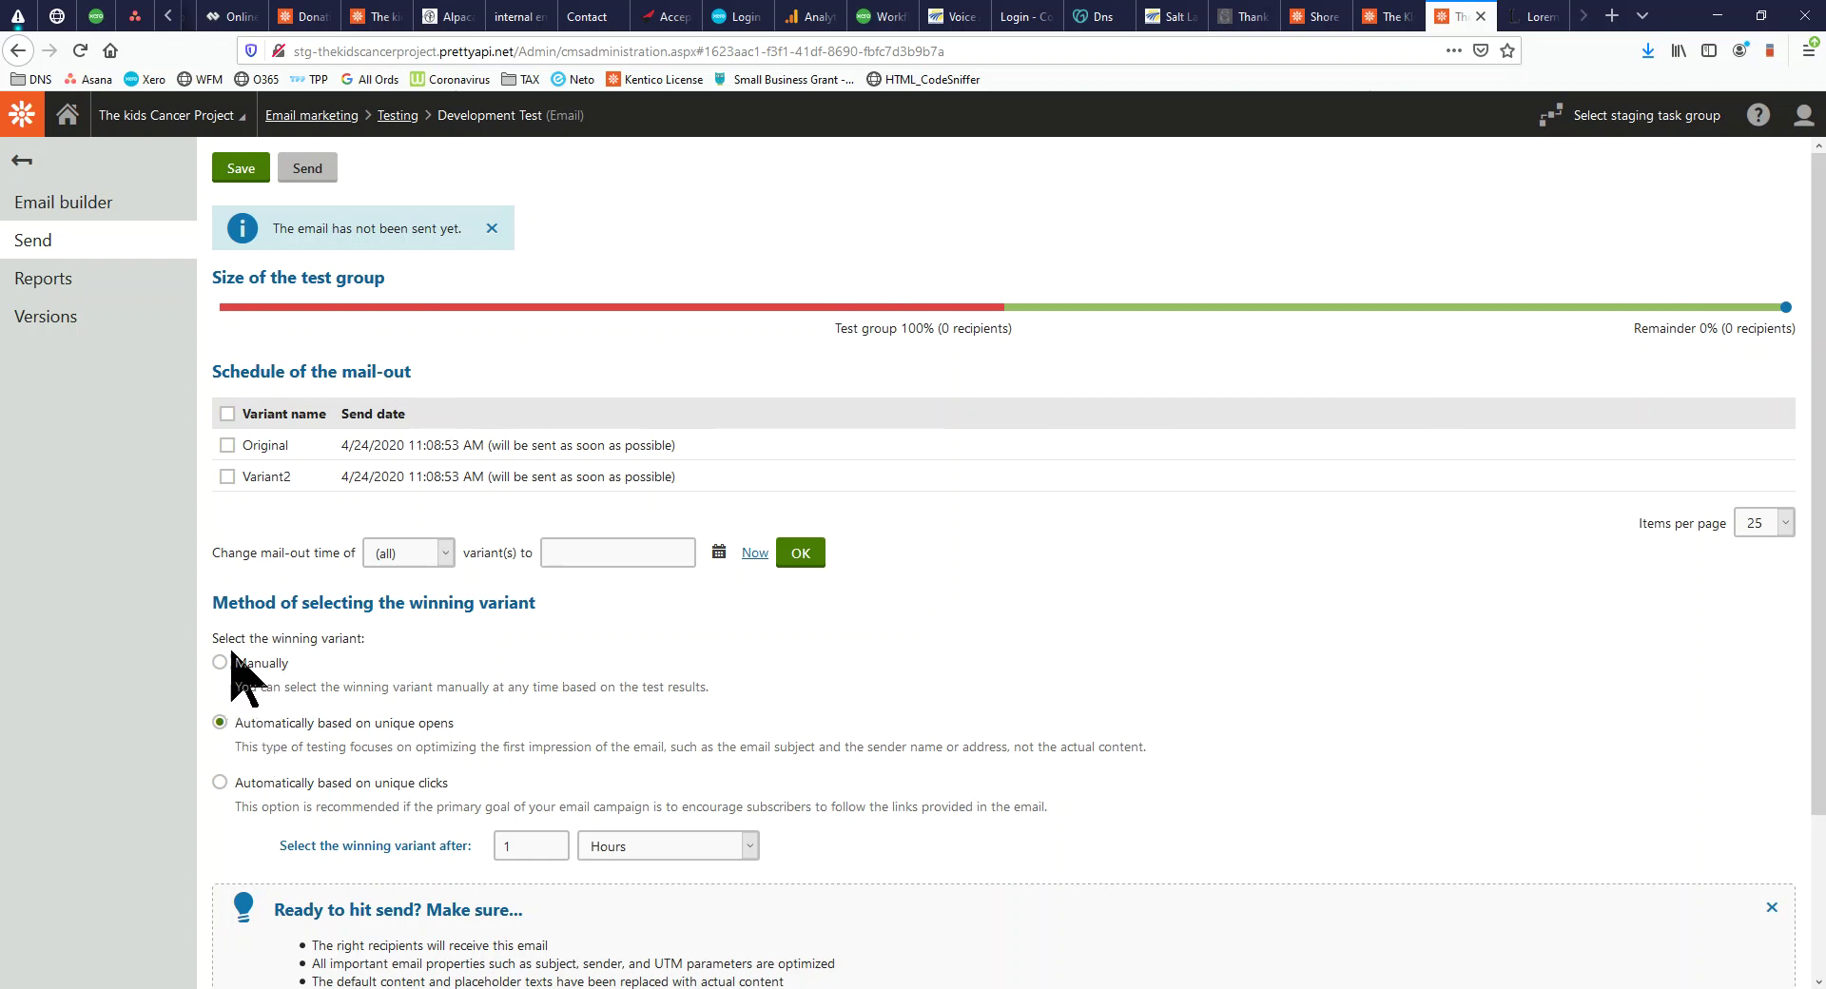
Review the unique opens and unique clicks winning-variant options, then return to the Testing email list
{"action": "left_click_drag", "start_coordinate": [262, 608], "coordinate": [594, 617]}
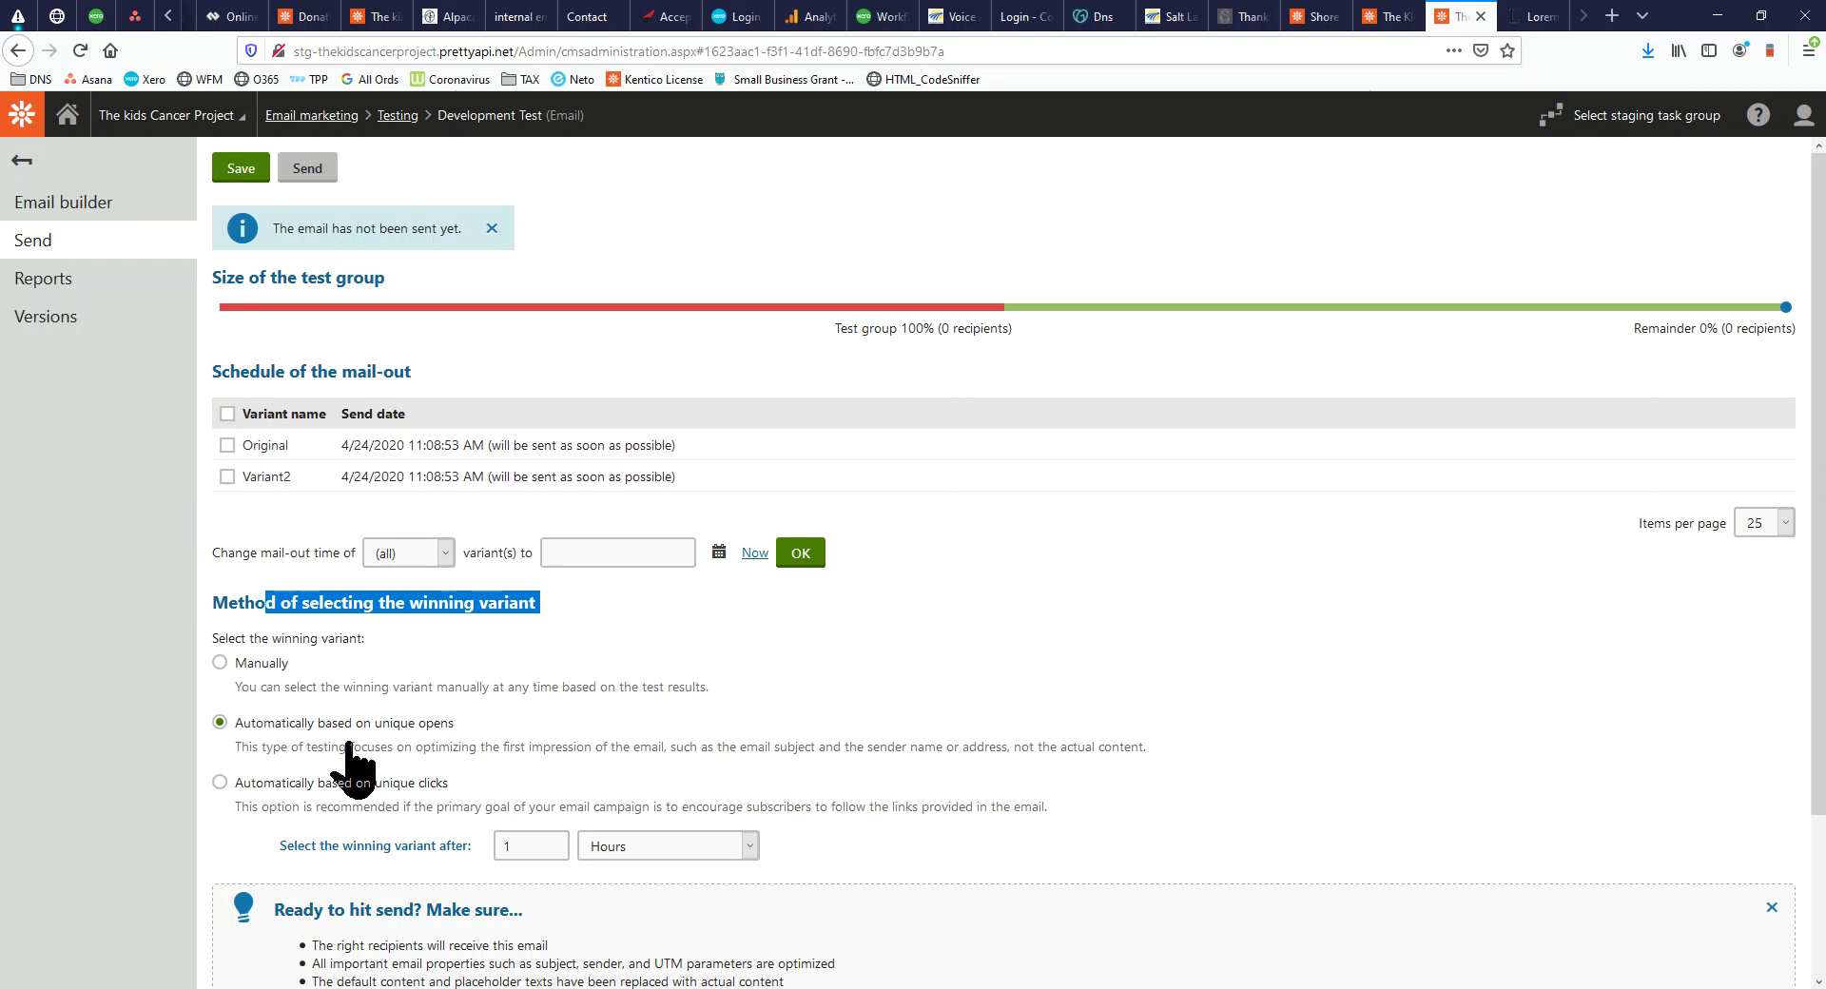
{"action": "left_click_drag", "start_coordinate": [455, 724], "coordinate": [389, 724]}
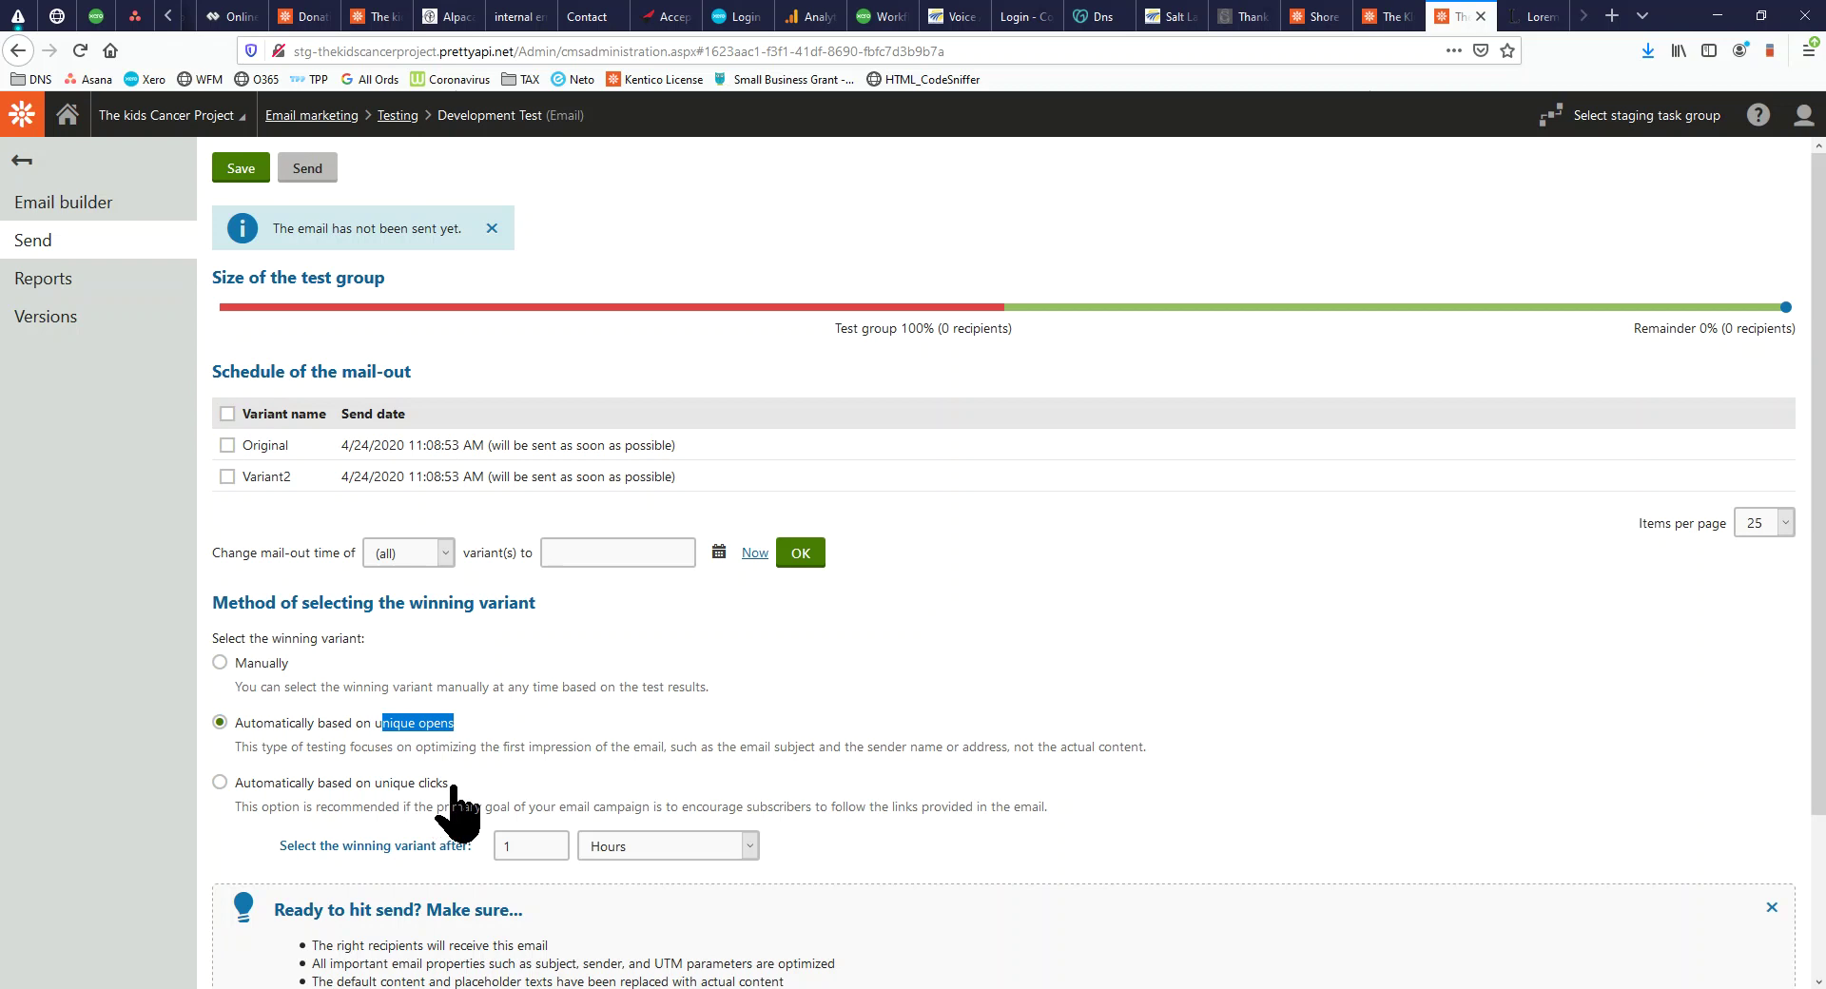
{"action": "left_click_drag", "start_coordinate": [451, 783], "coordinate": [383, 784]}
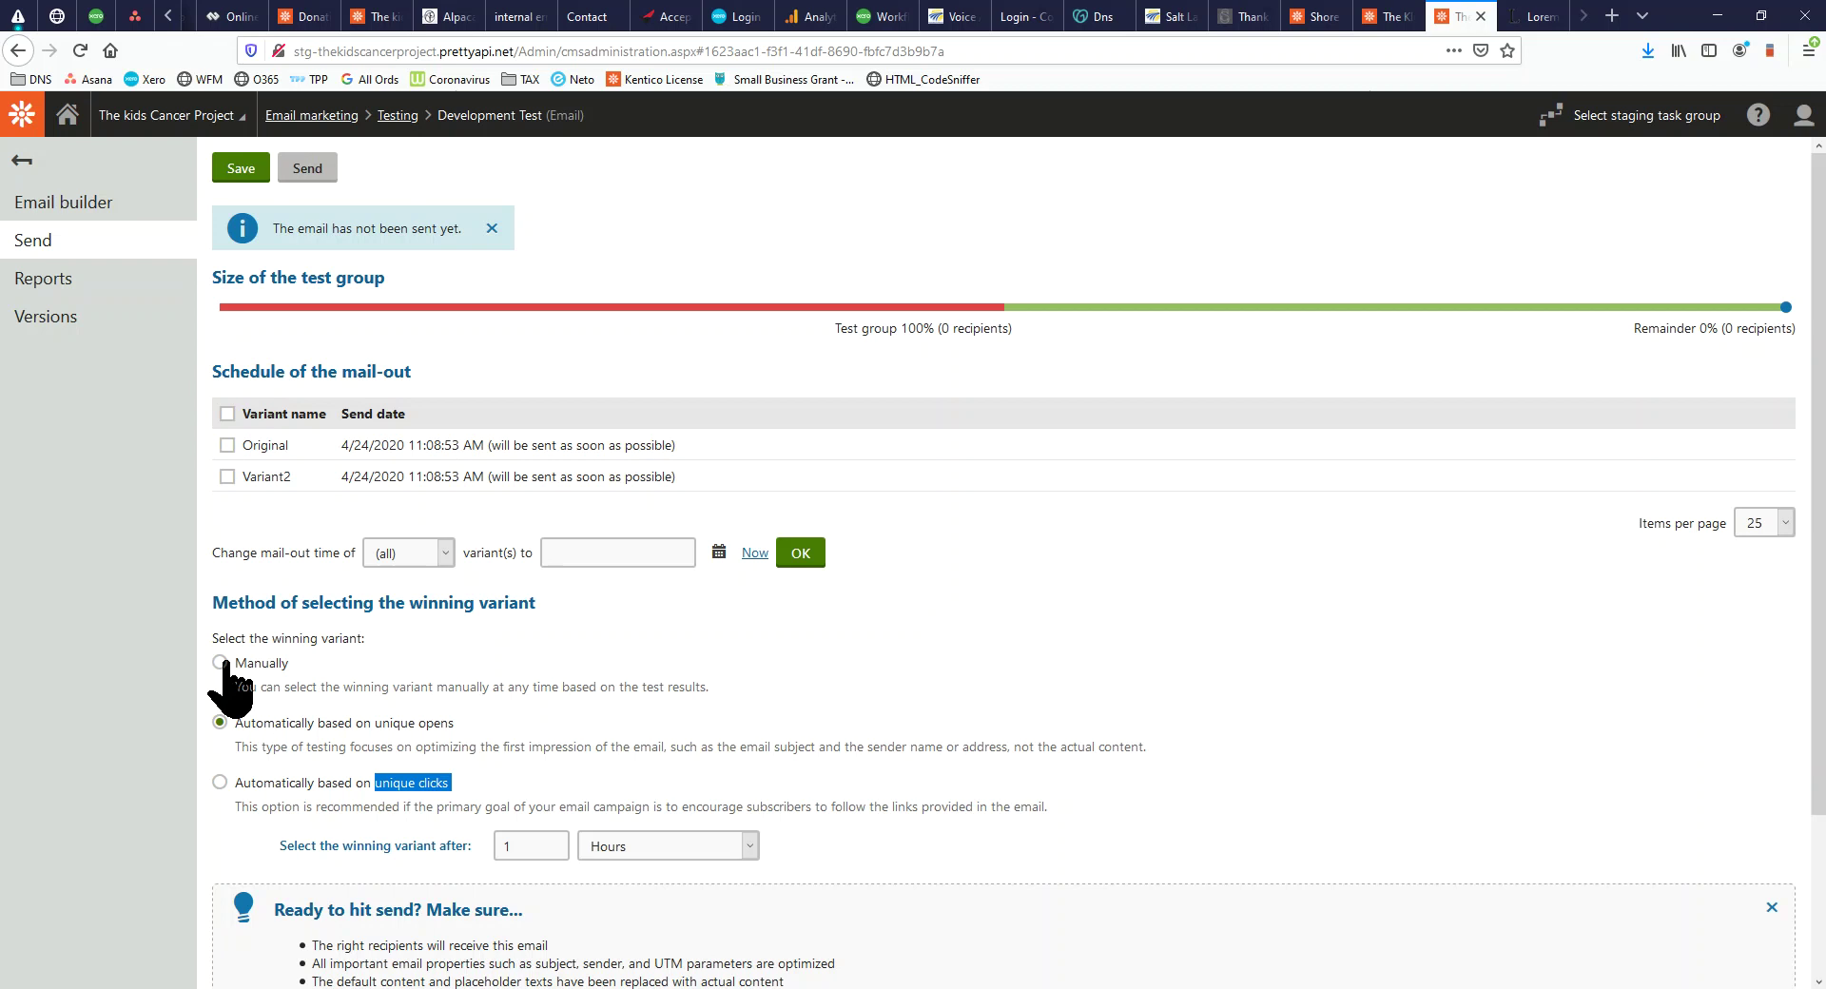
{"action": "scroll", "coordinate": [533, 723], "scroll_direction": "down", "scroll_amount": 2}
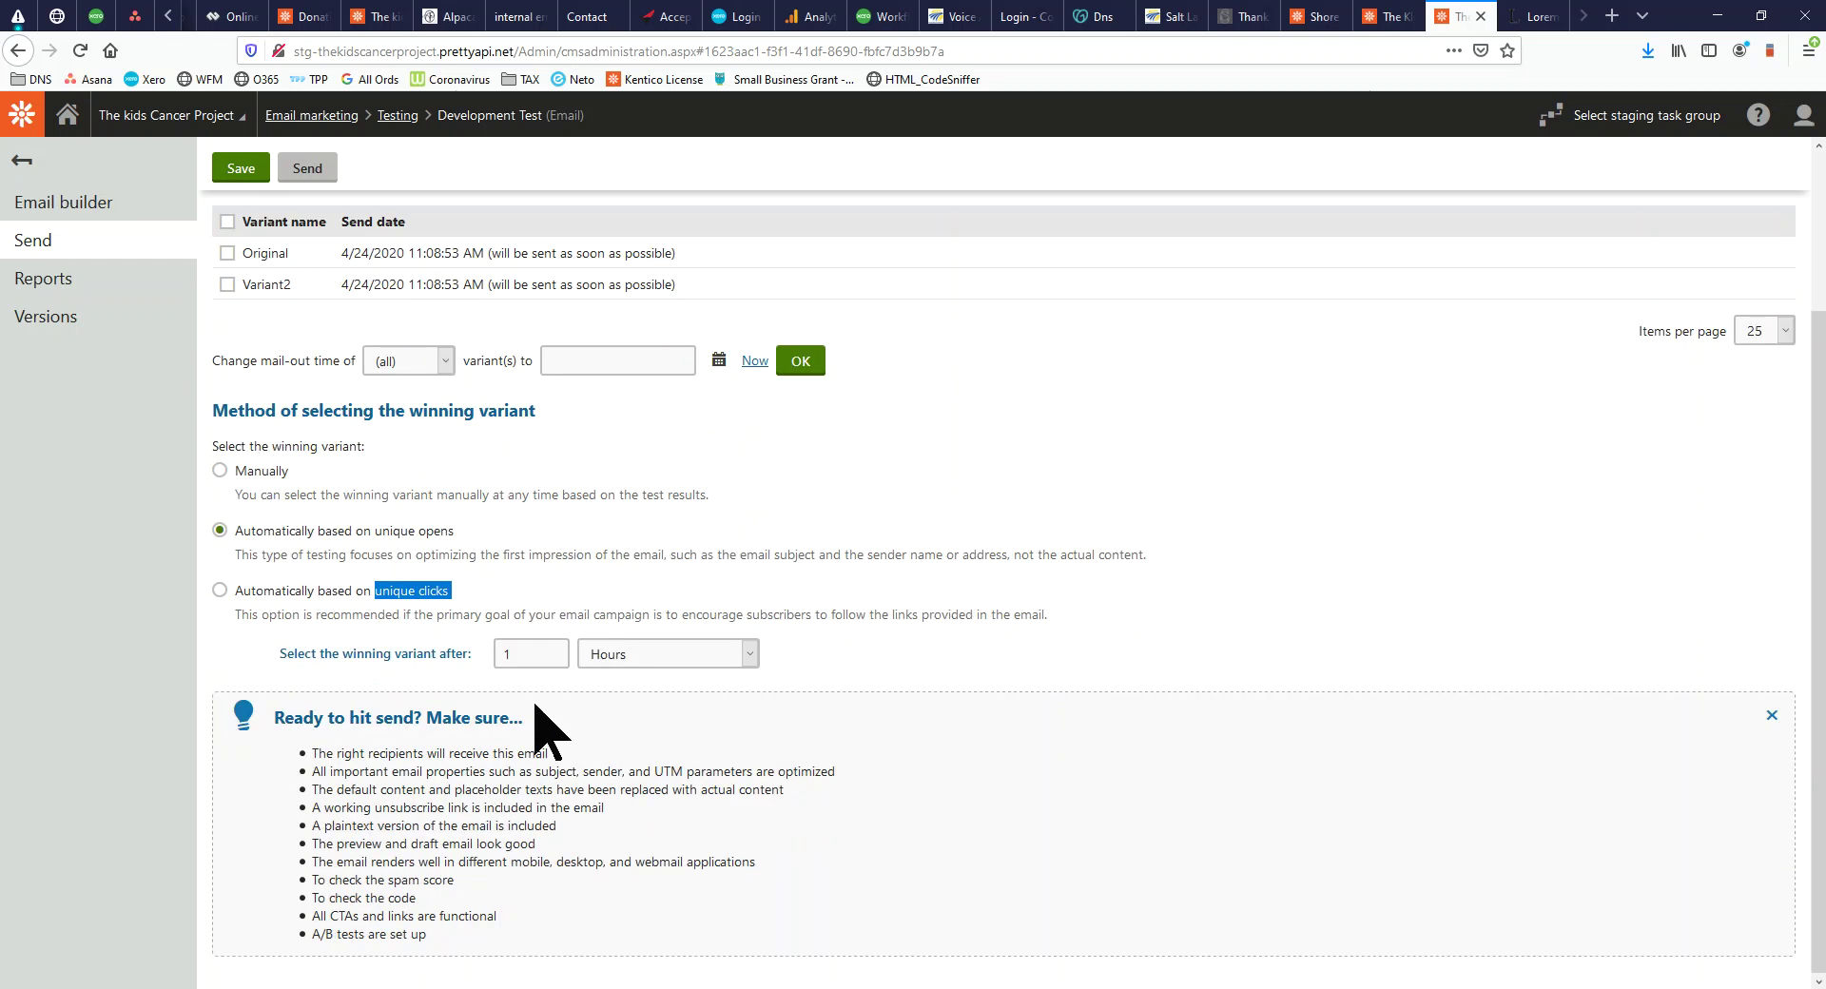
{"action": "scroll", "coordinate": [530, 701], "scroll_direction": "up", "scroll_amount": 2}
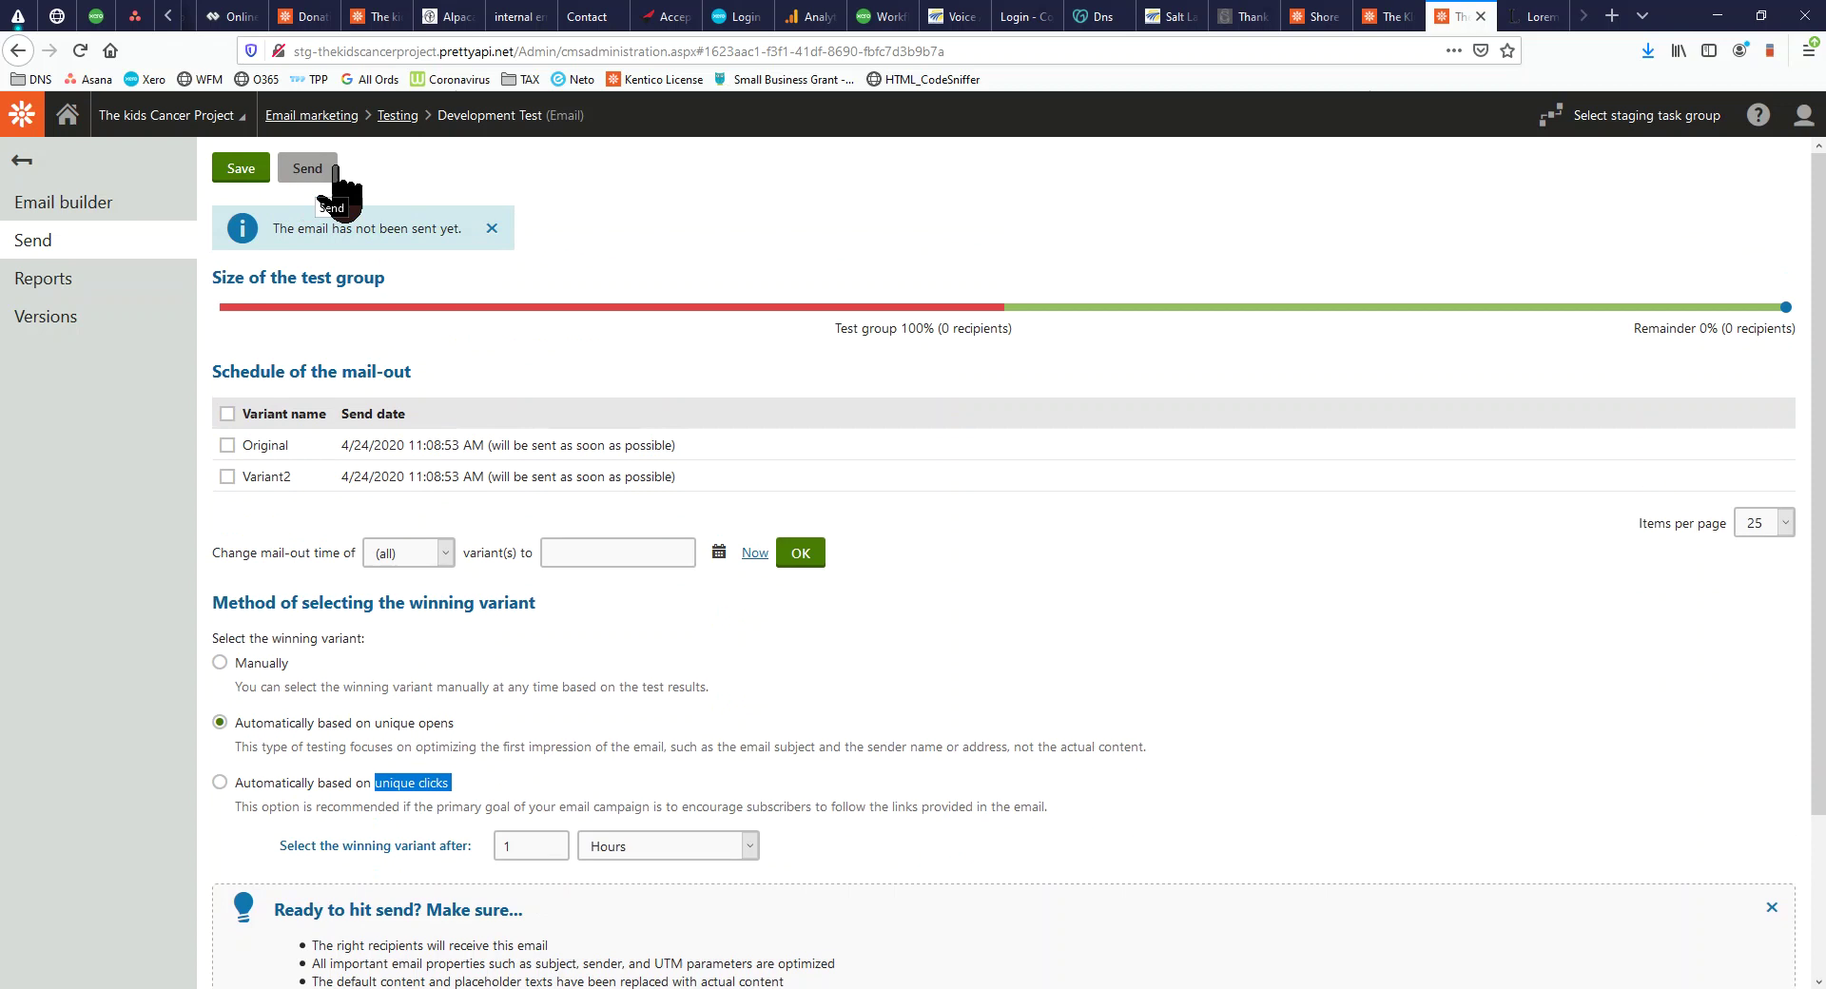
{"action": "left_click", "coordinate": [401, 115]}
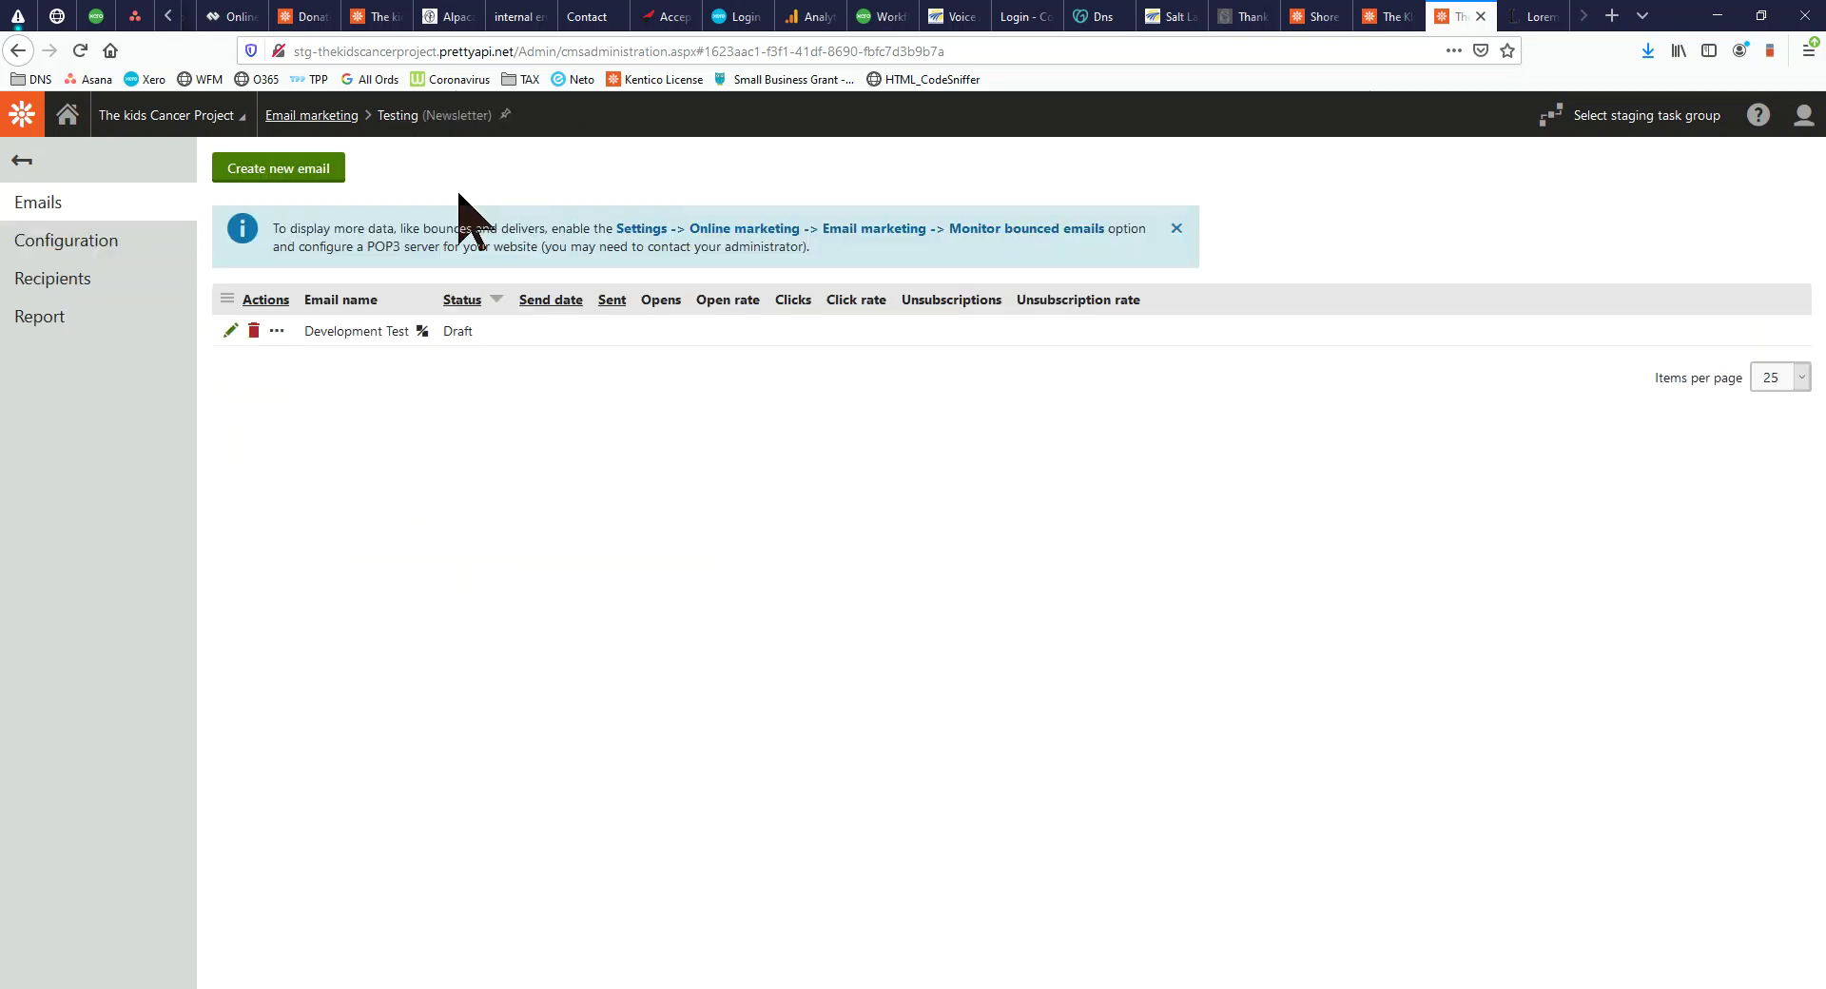
Delete Variant2 from the Development Test email's A/B variants, confirming the removal
{"action": "left_click", "coordinate": [231, 330]}
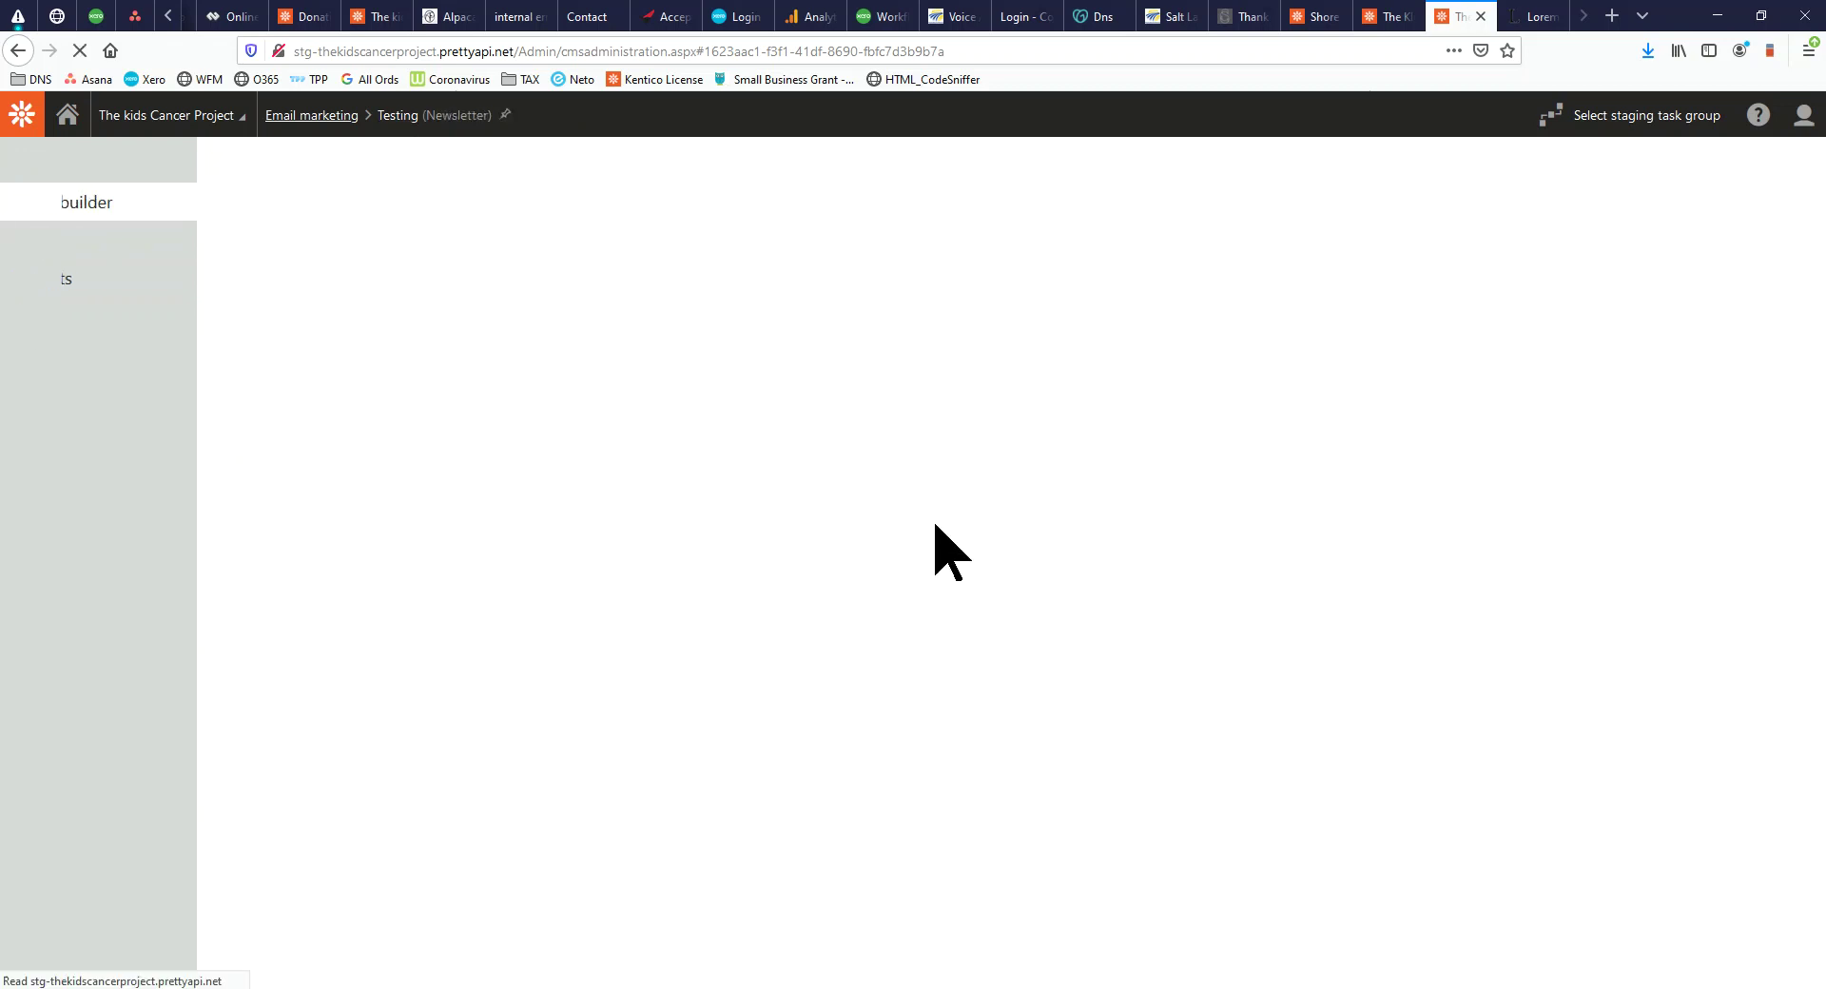
{"action": "left_click", "coordinate": [1705, 222]}
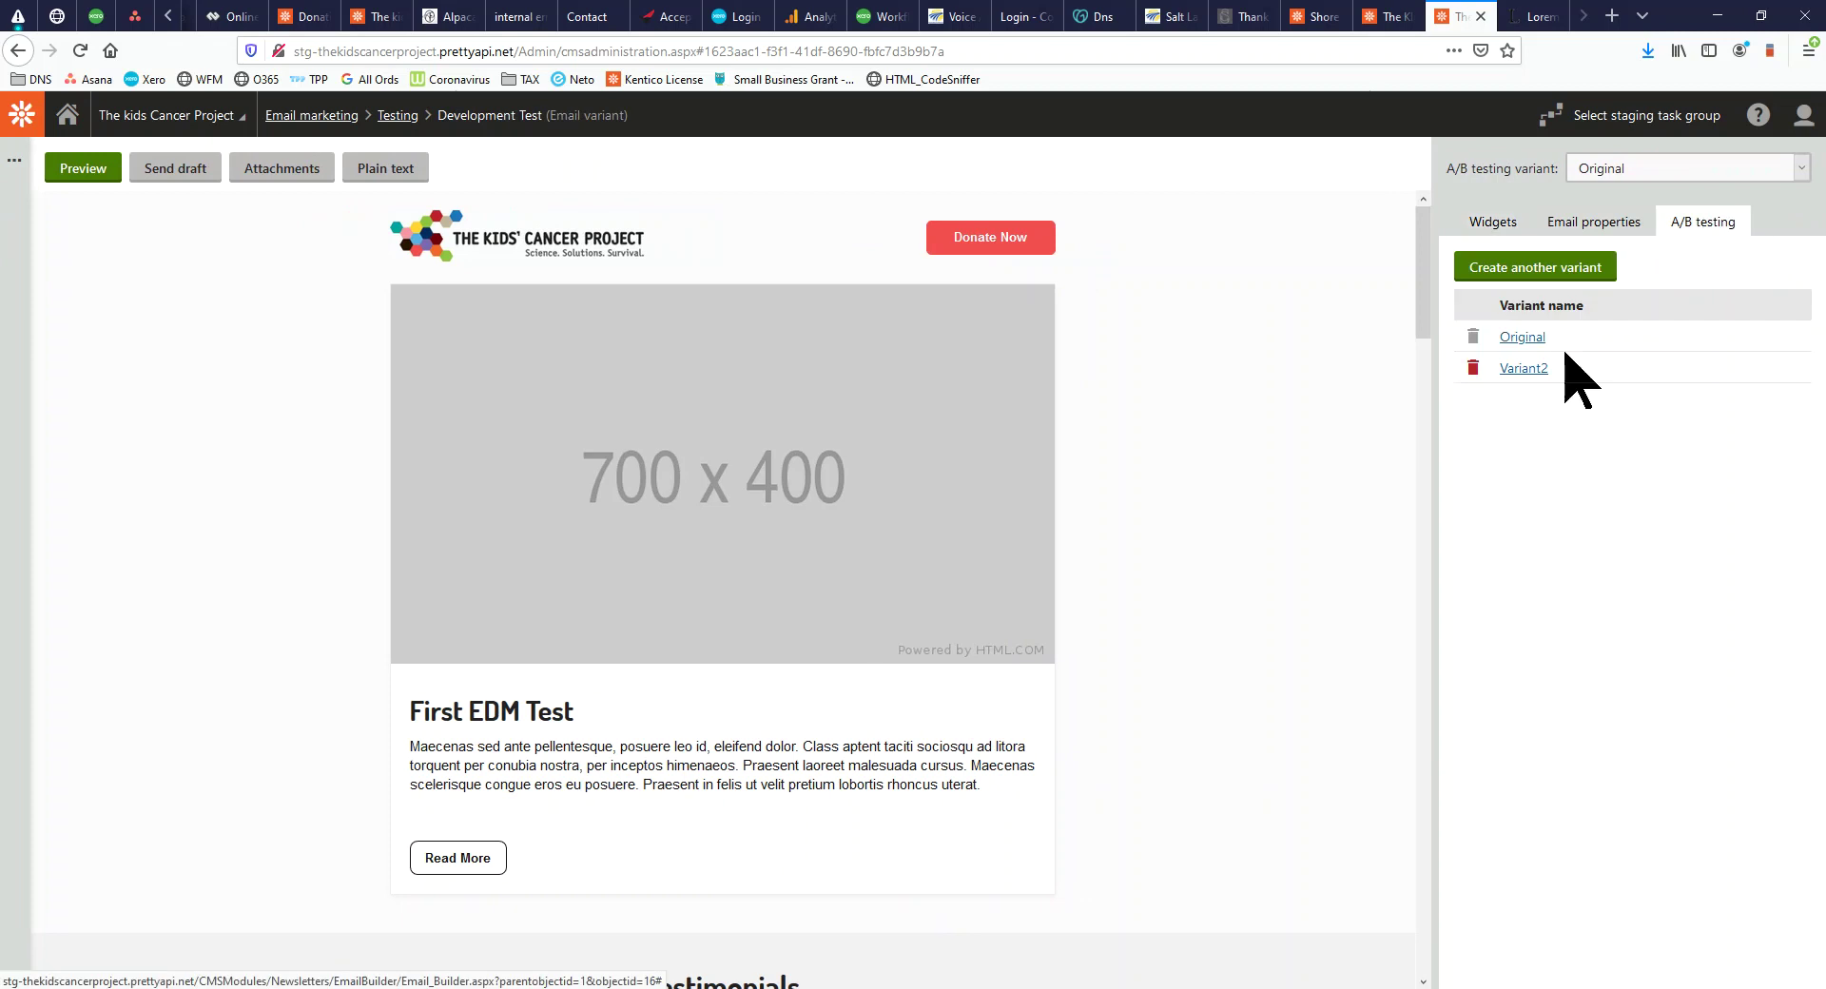
{"action": "left_click", "coordinate": [1534, 369]}
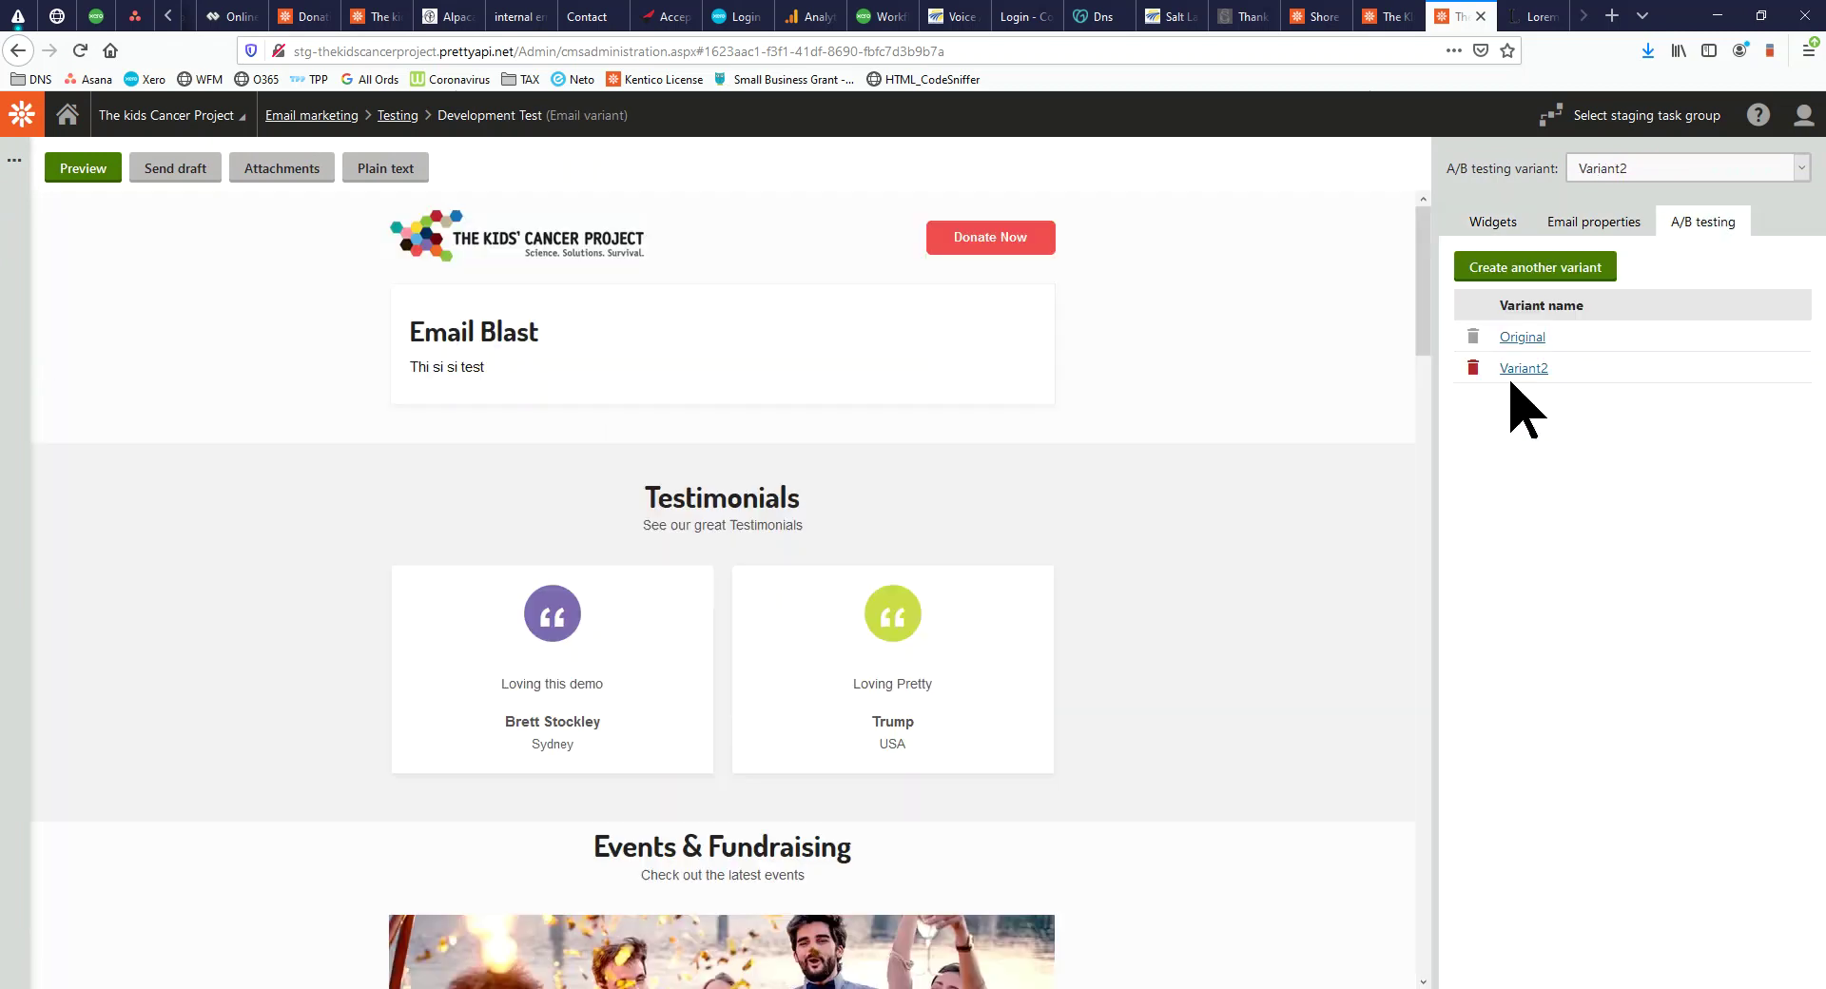
{"action": "left_click", "coordinate": [1473, 368]}
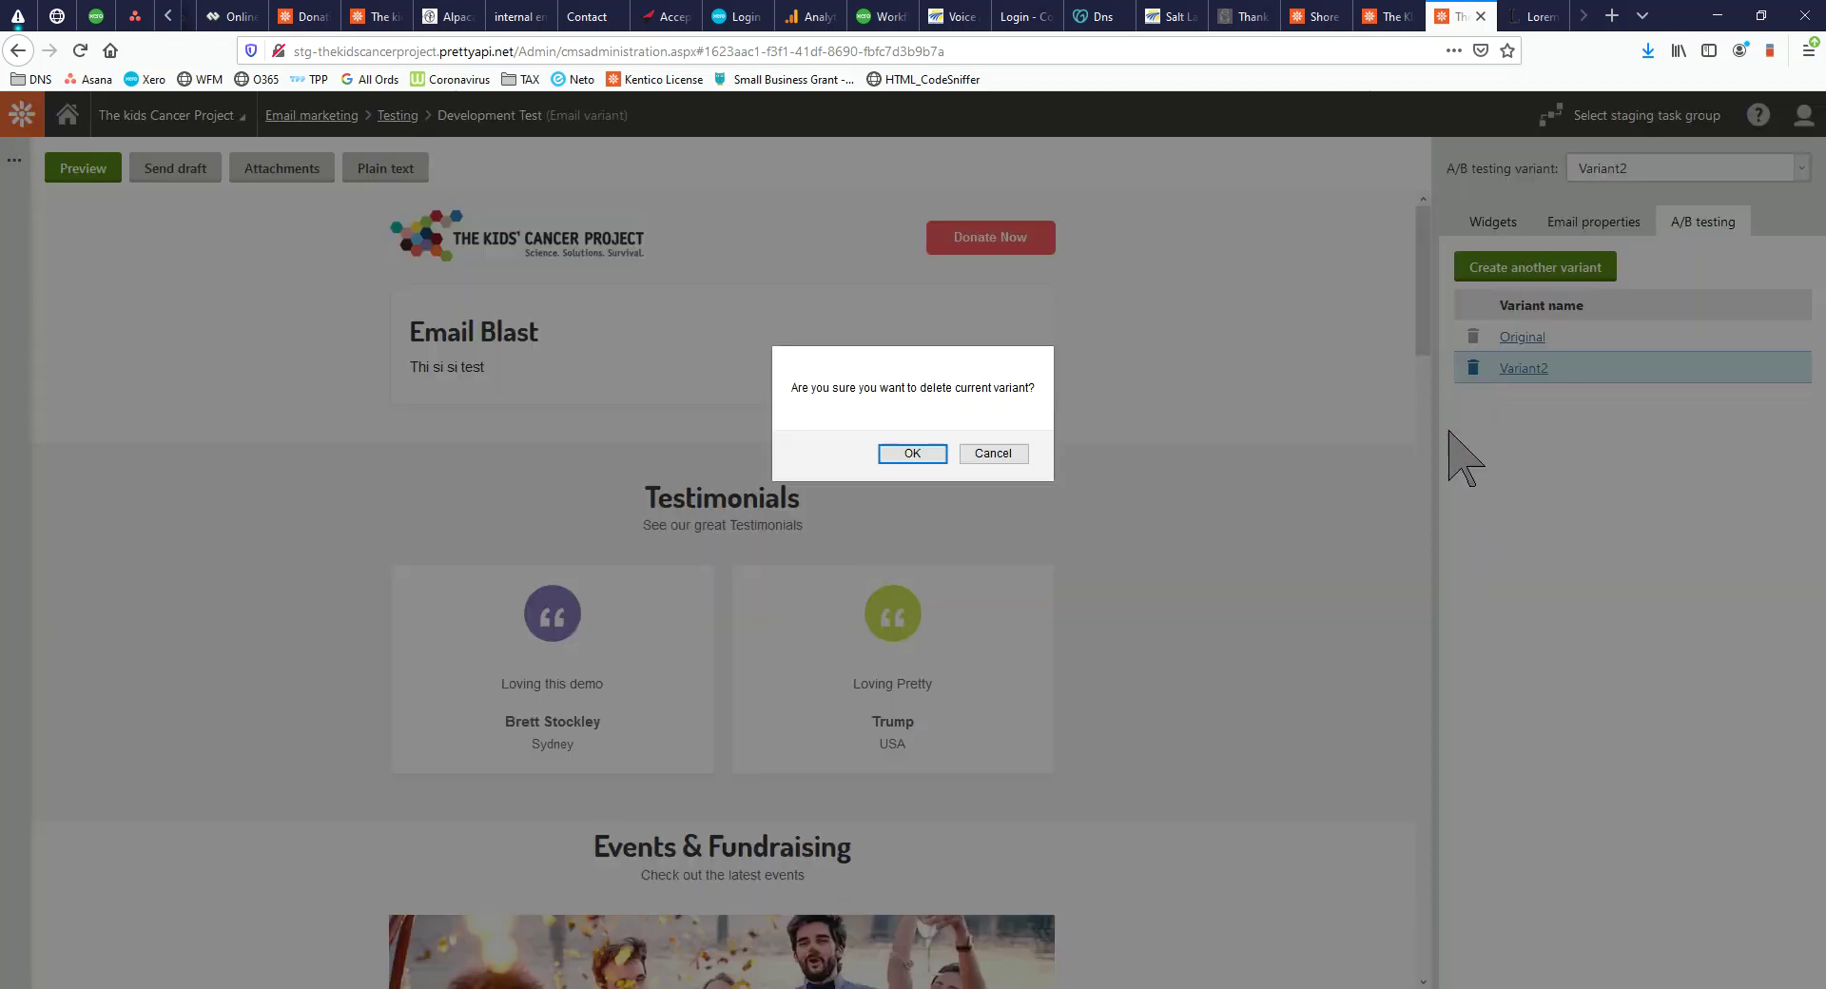
{"action": "left_click", "coordinate": [912, 454]}
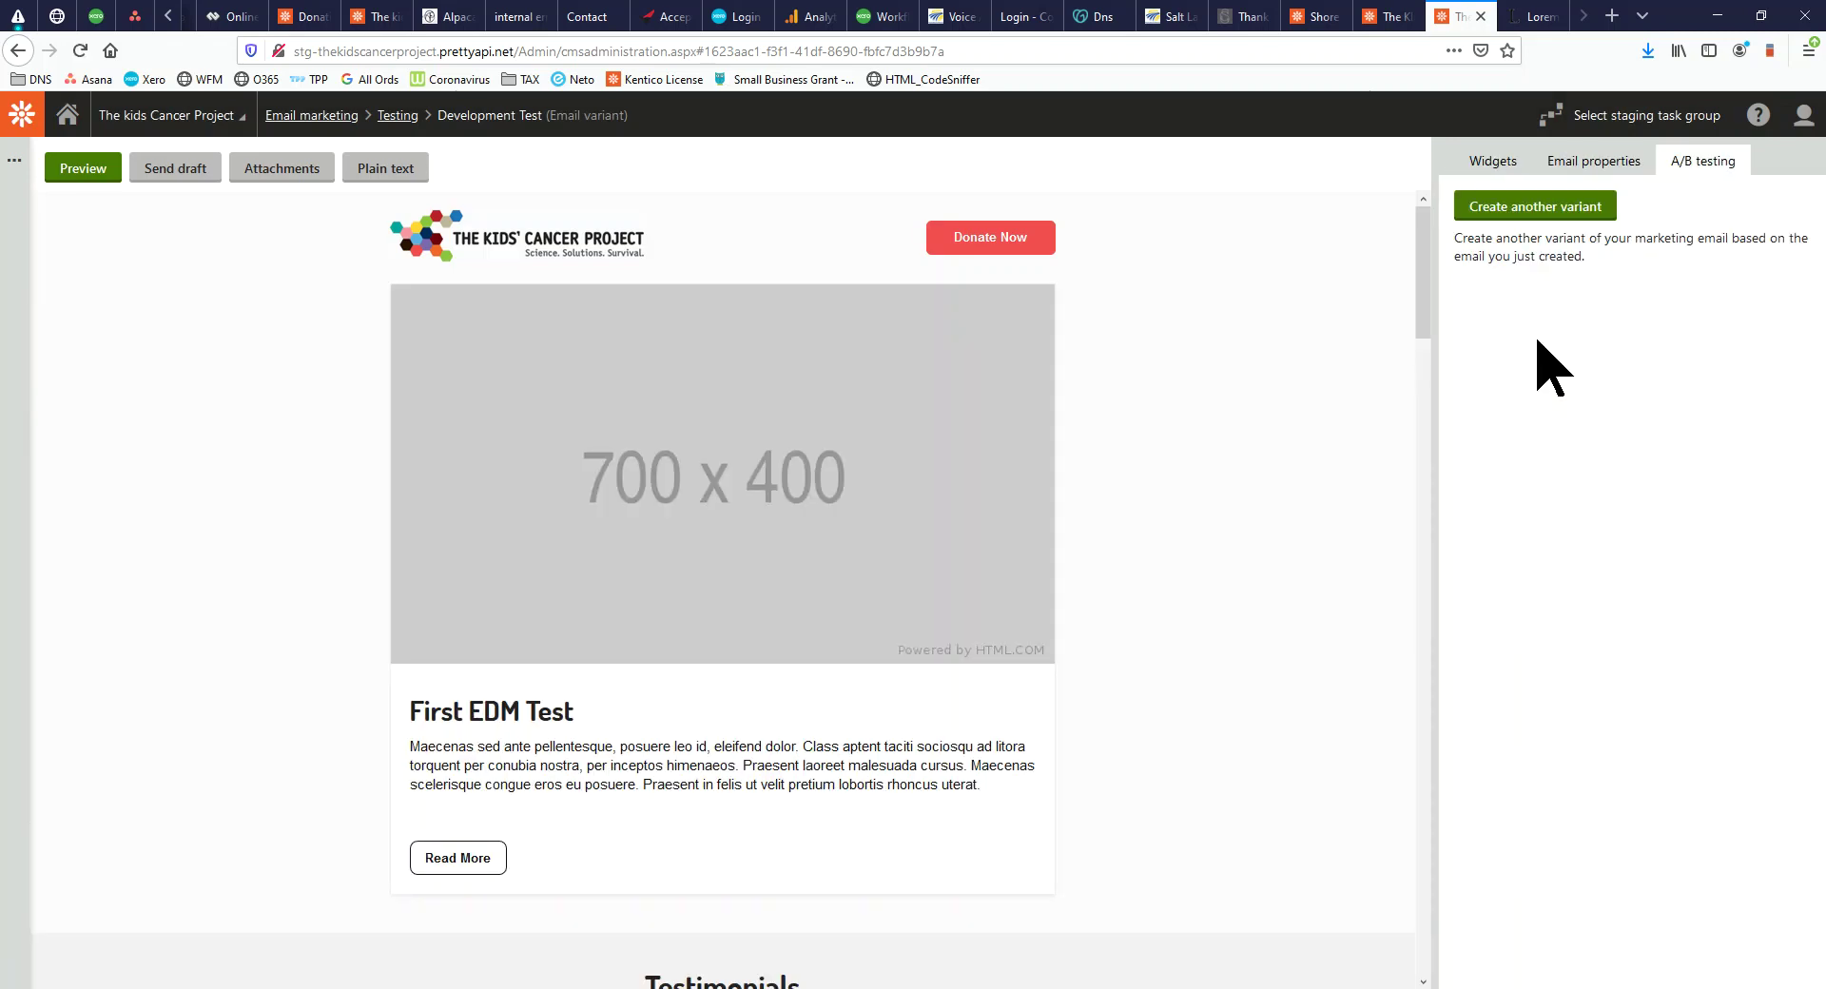
{"action": "left_click", "coordinate": [1494, 161]}
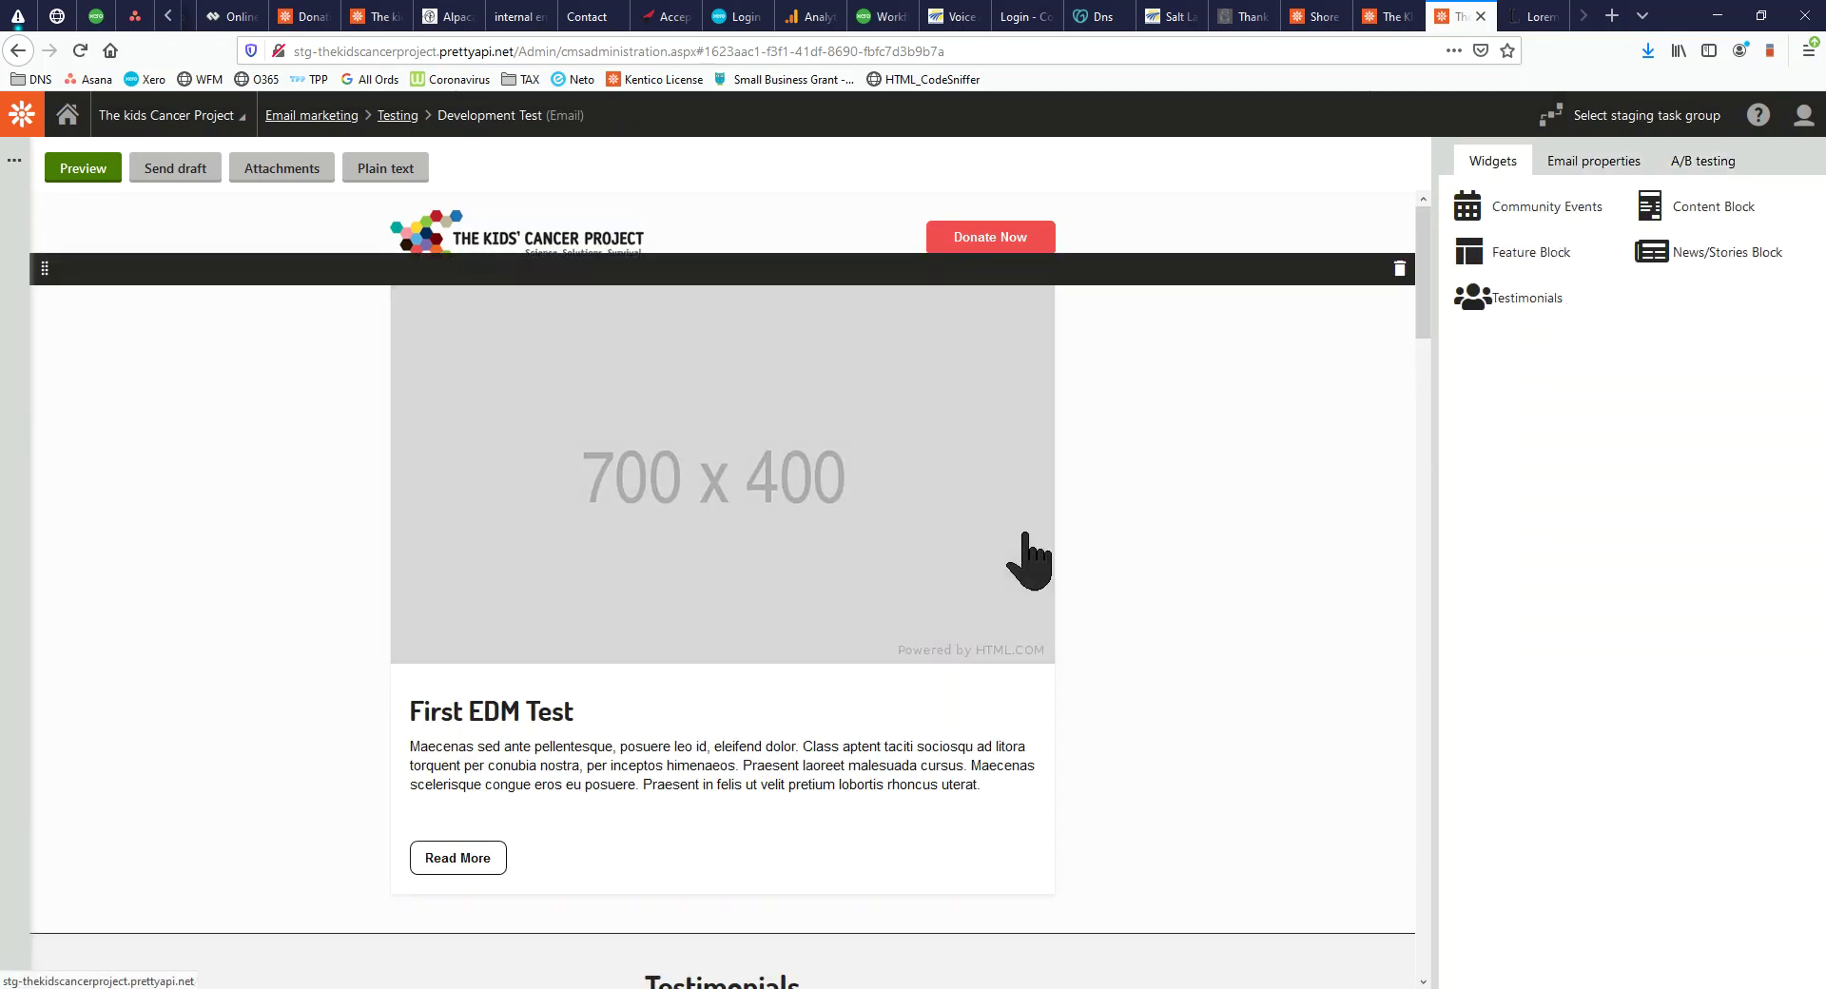
Delete the Testimonials and Events & Fundraising widgets from the email, confirming each removal
{"action": "scroll", "coordinate": [1075, 552], "scroll_direction": "down", "scroll_amount": 5}
{"action": "scroll", "coordinate": [1050, 536], "scroll_direction": "down", "scroll_amount": 7}
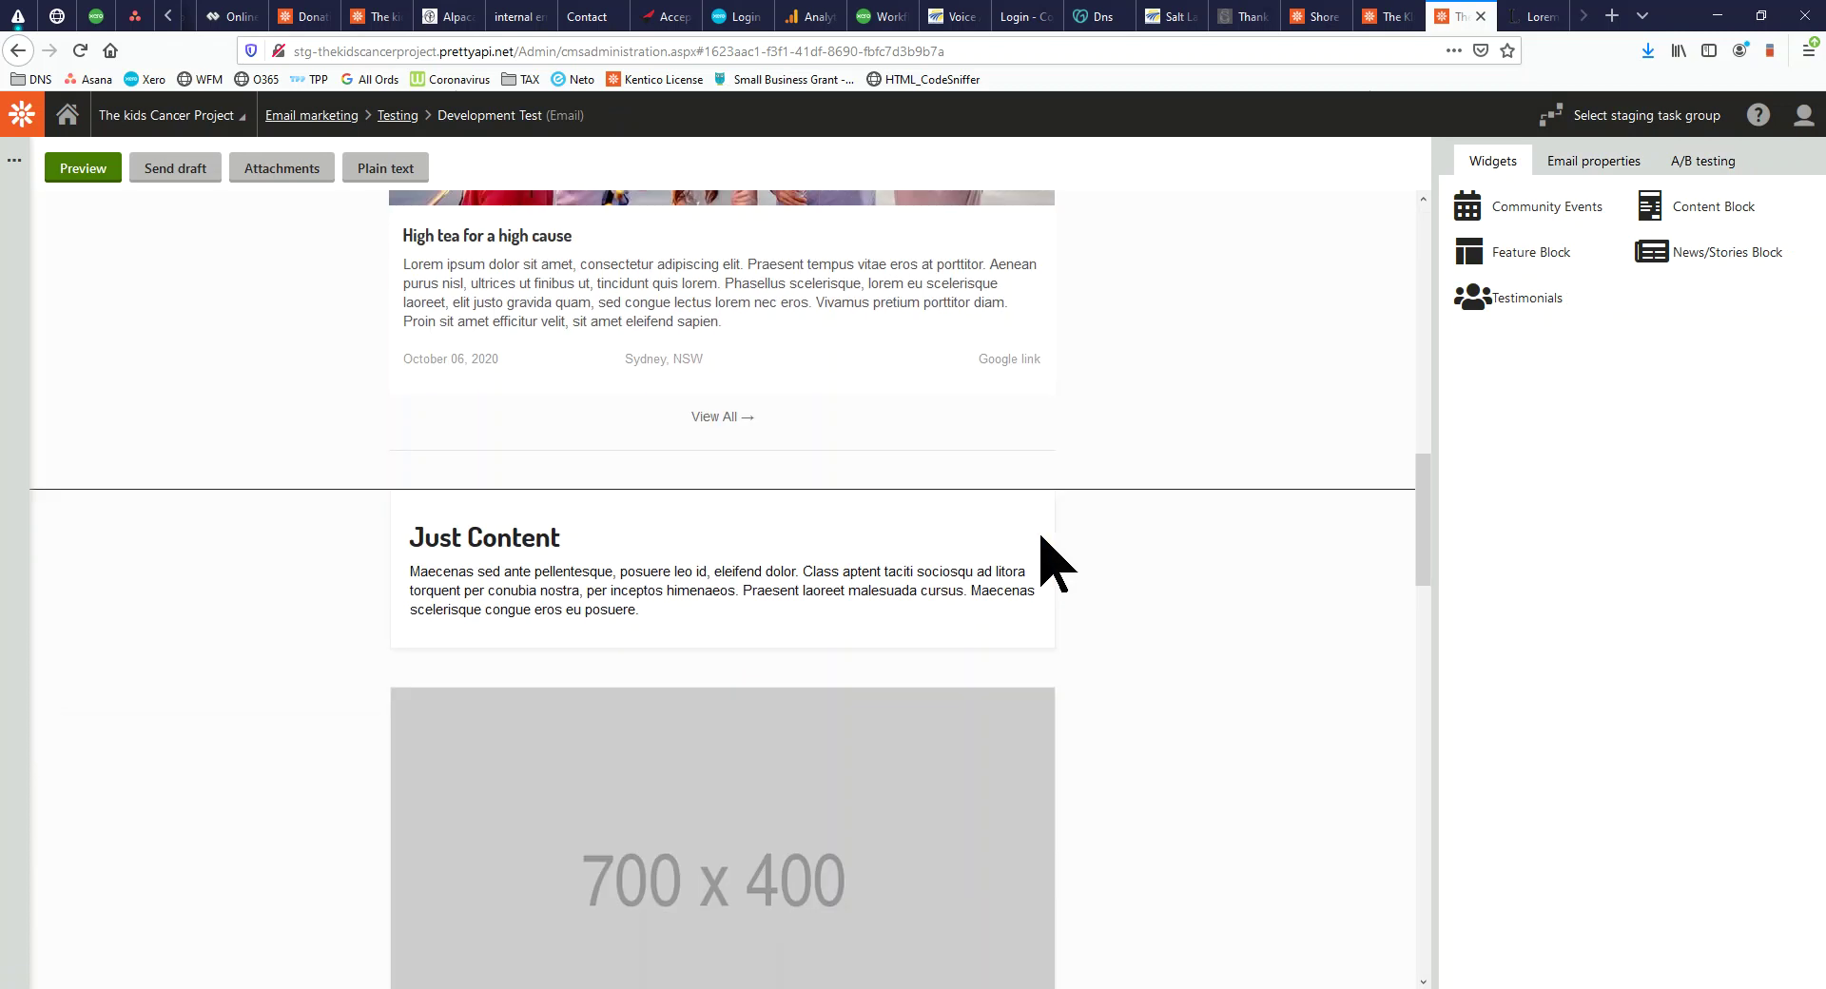
{"action": "scroll", "coordinate": [1050, 561], "scroll_direction": "up", "scroll_amount": 12}
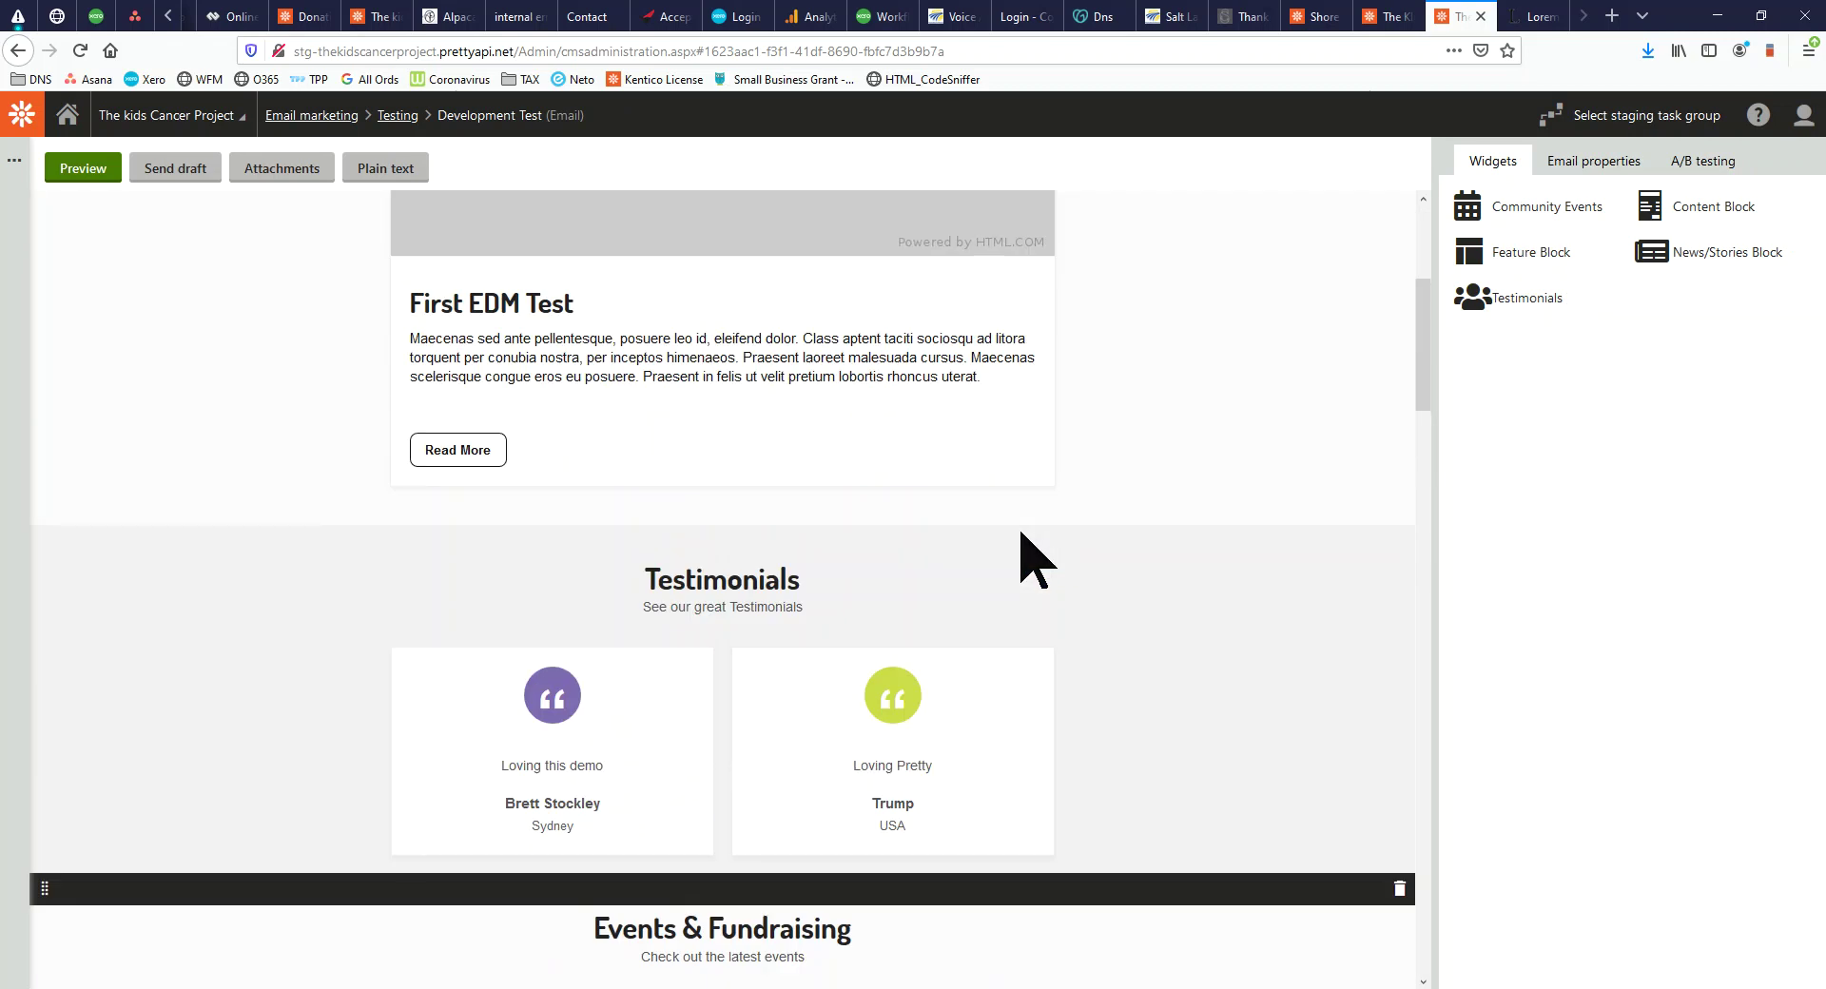
{"action": "scroll", "coordinate": [1032, 557], "scroll_direction": "down", "scroll_amount": 17}
{"action": "scroll", "coordinate": [1032, 559], "scroll_direction": "down", "scroll_amount": 20}
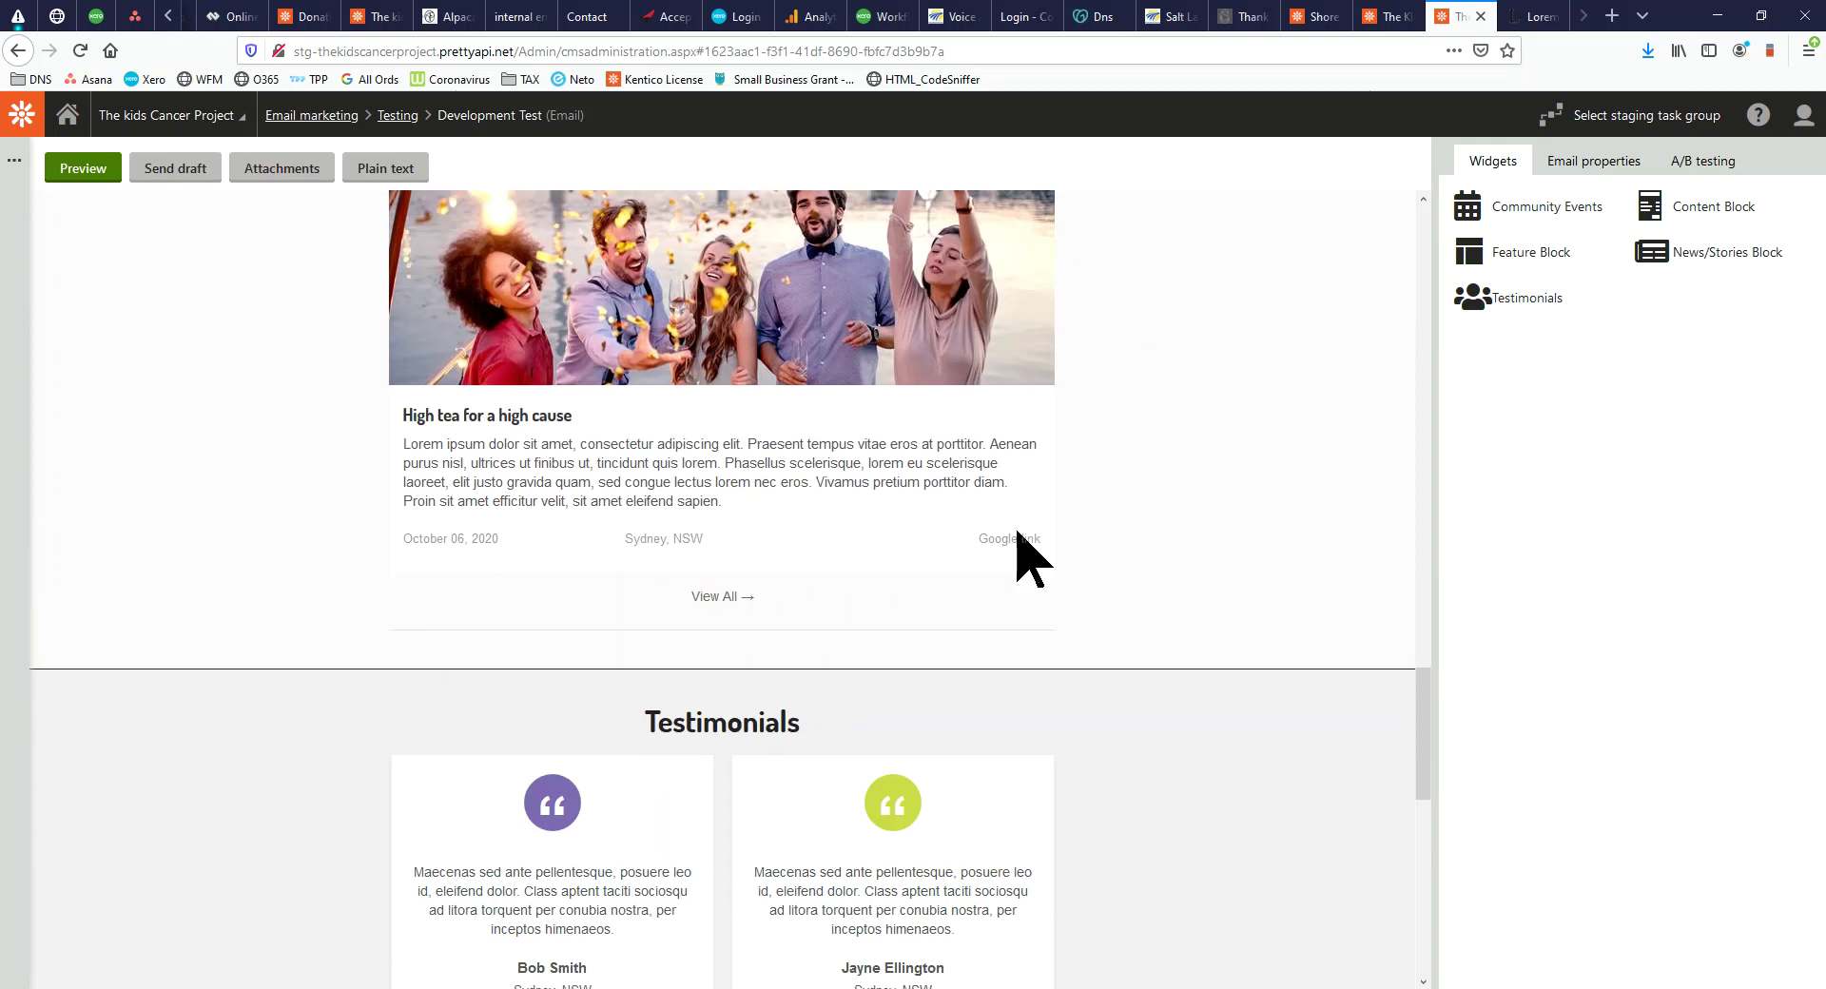
{"action": "scroll", "coordinate": [1032, 559], "scroll_direction": "up", "scroll_amount": 17}
{"action": "scroll", "coordinate": [1033, 559], "scroll_direction": "up", "scroll_amount": 15}
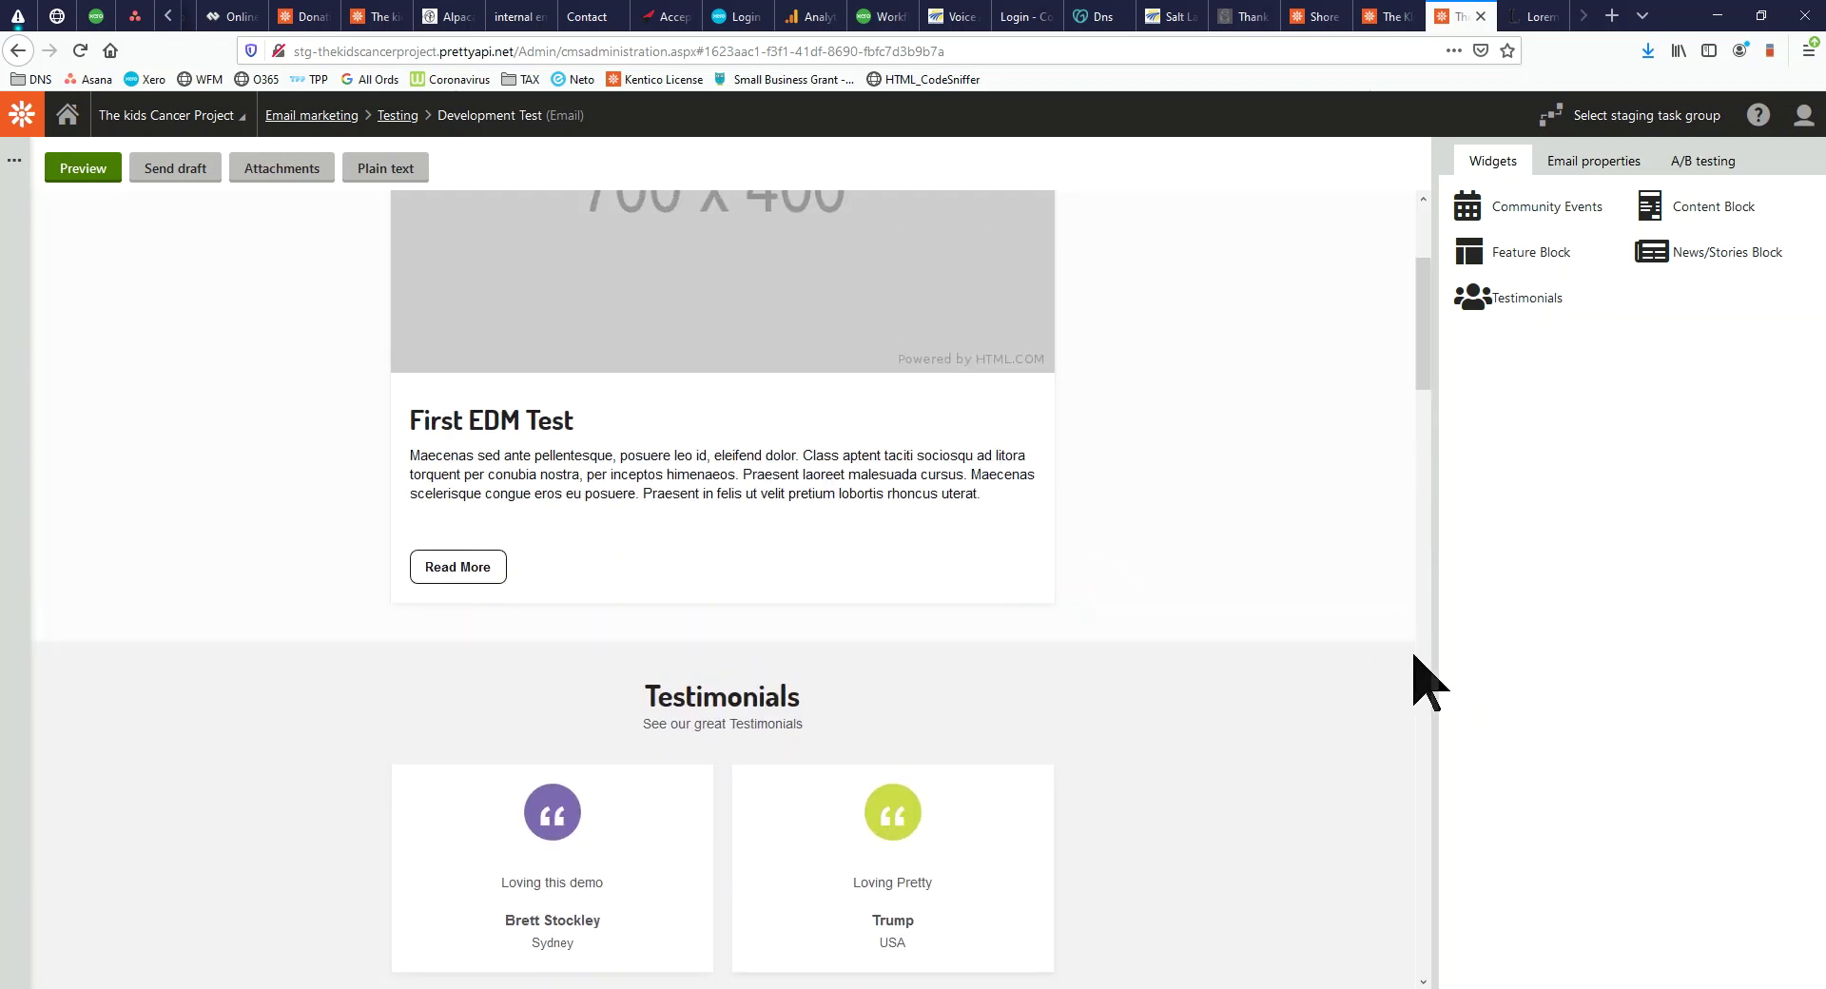
{"action": "left_click", "coordinate": [1399, 627]}
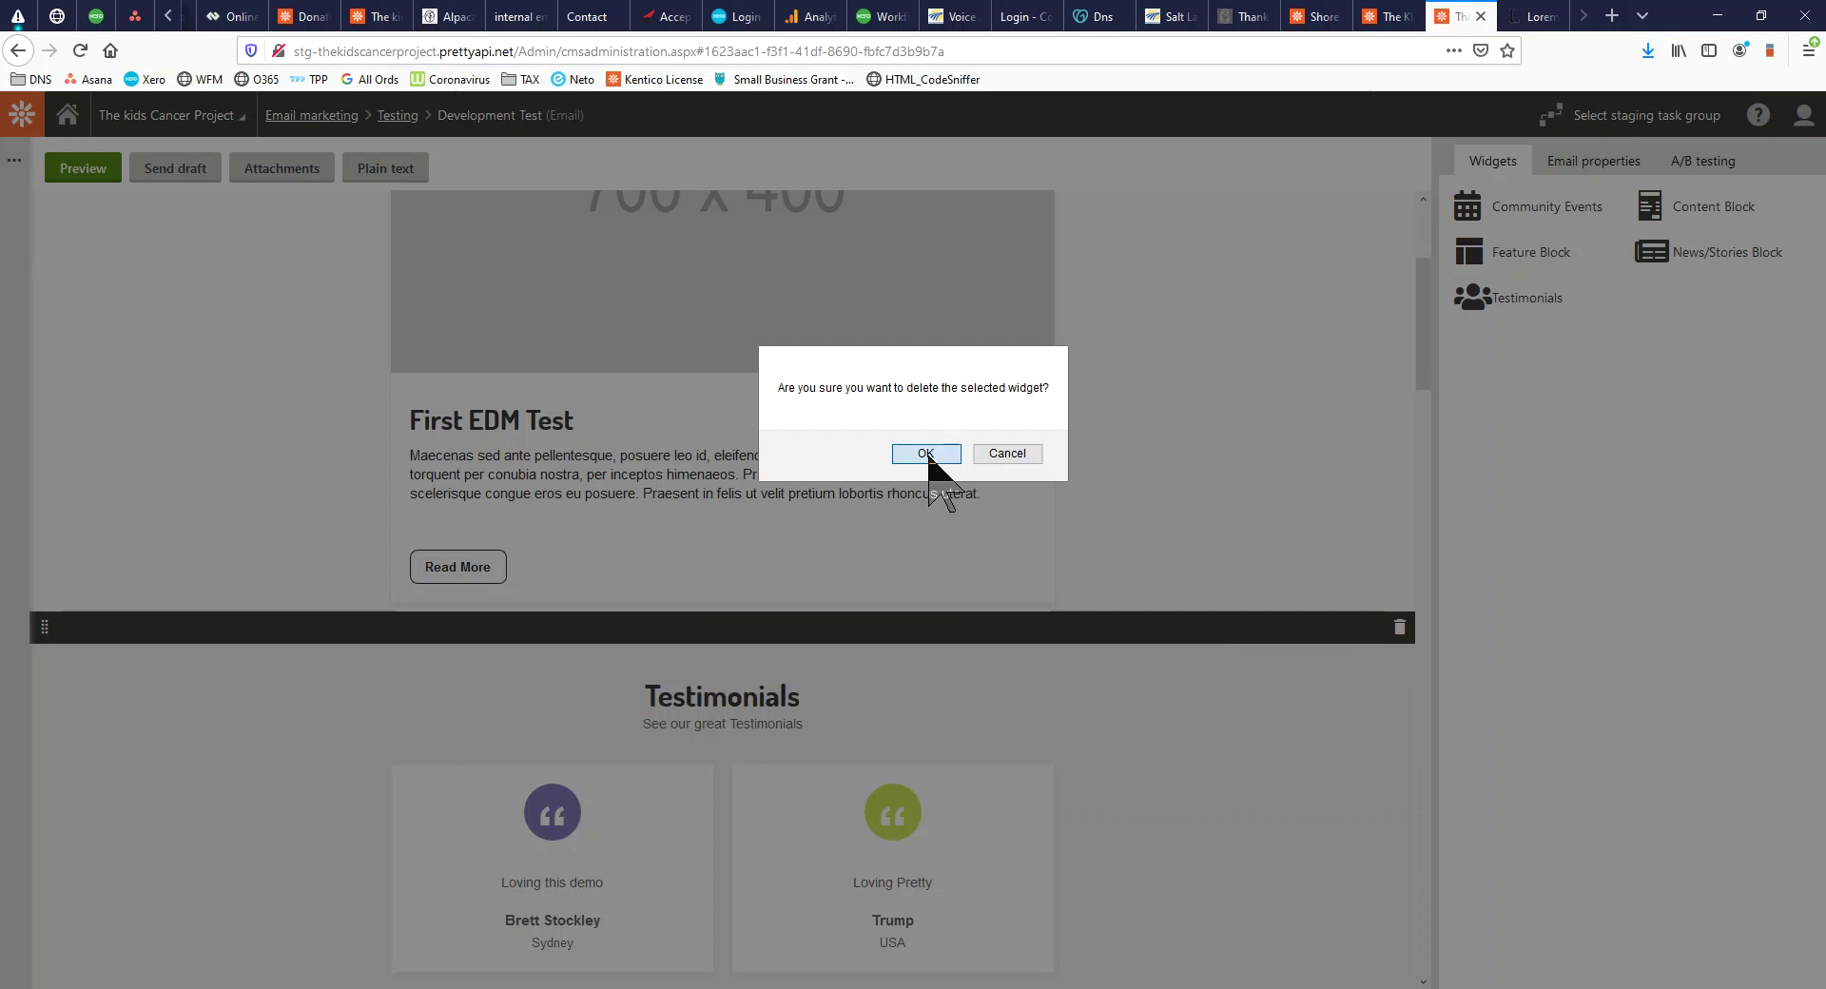
{"action": "left_click", "coordinate": [925, 454]}
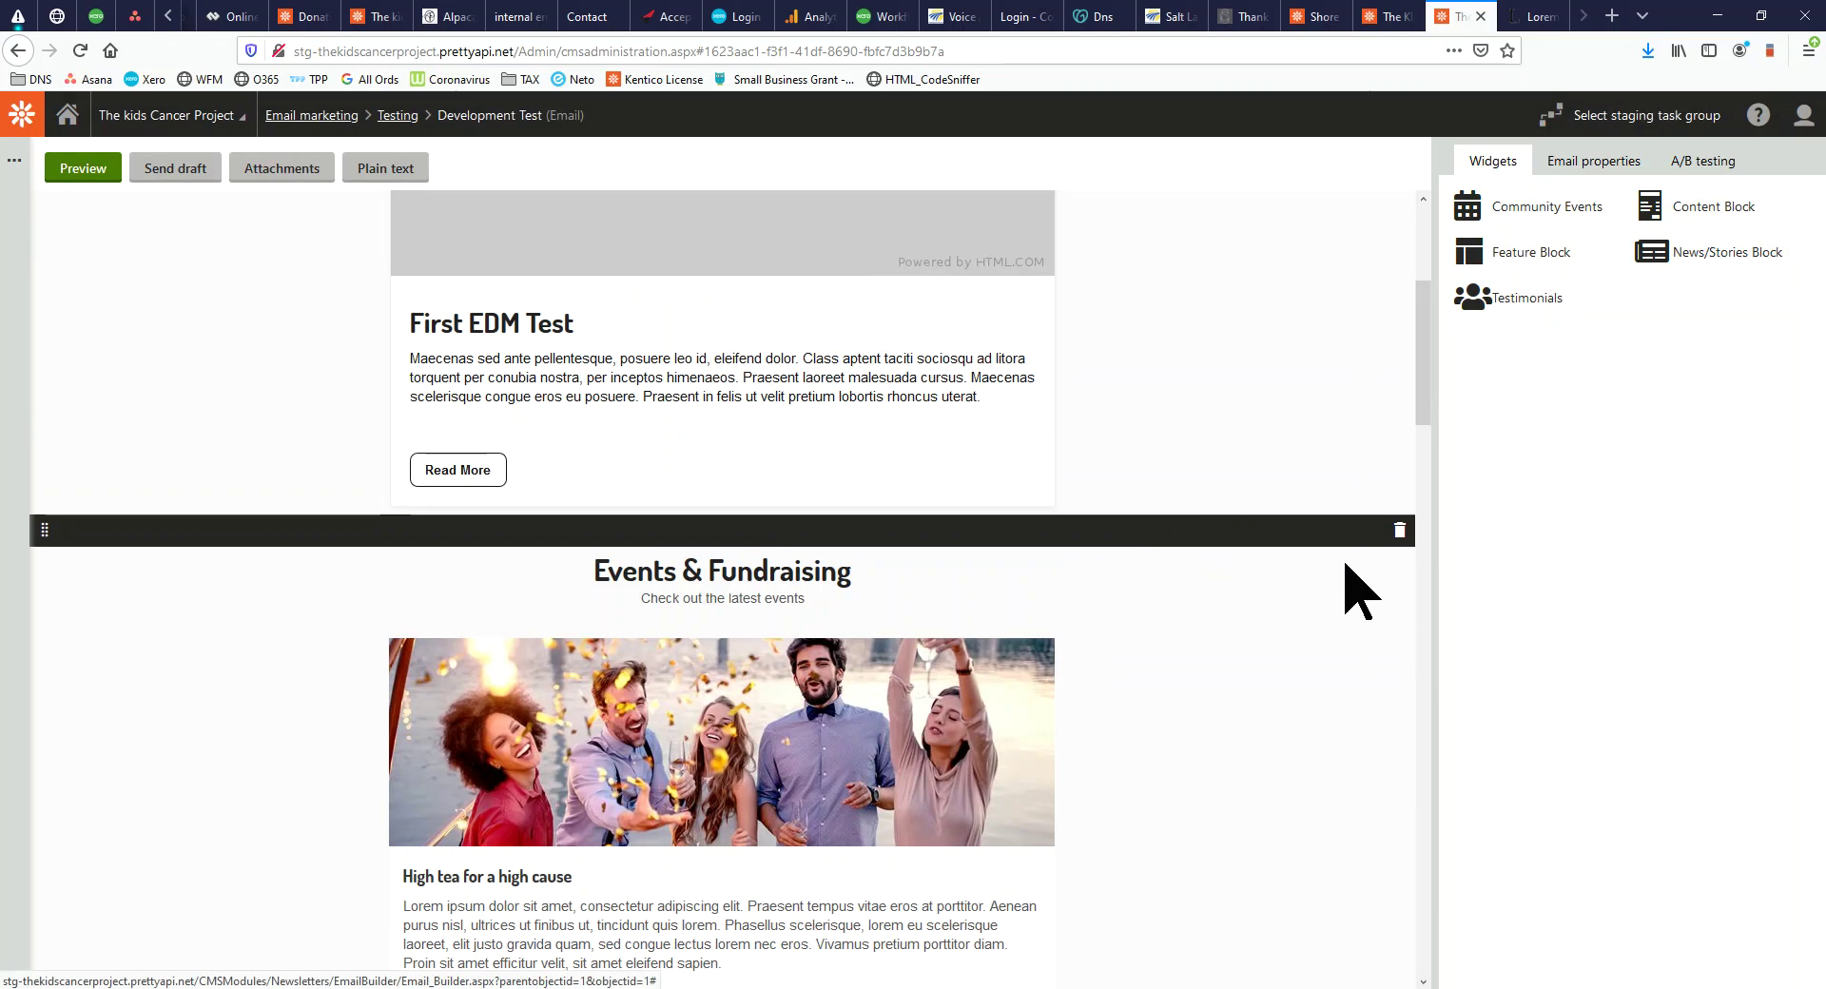
{"action": "left_click", "coordinate": [1399, 530]}
{"action": "left_click", "coordinate": [945, 461]}
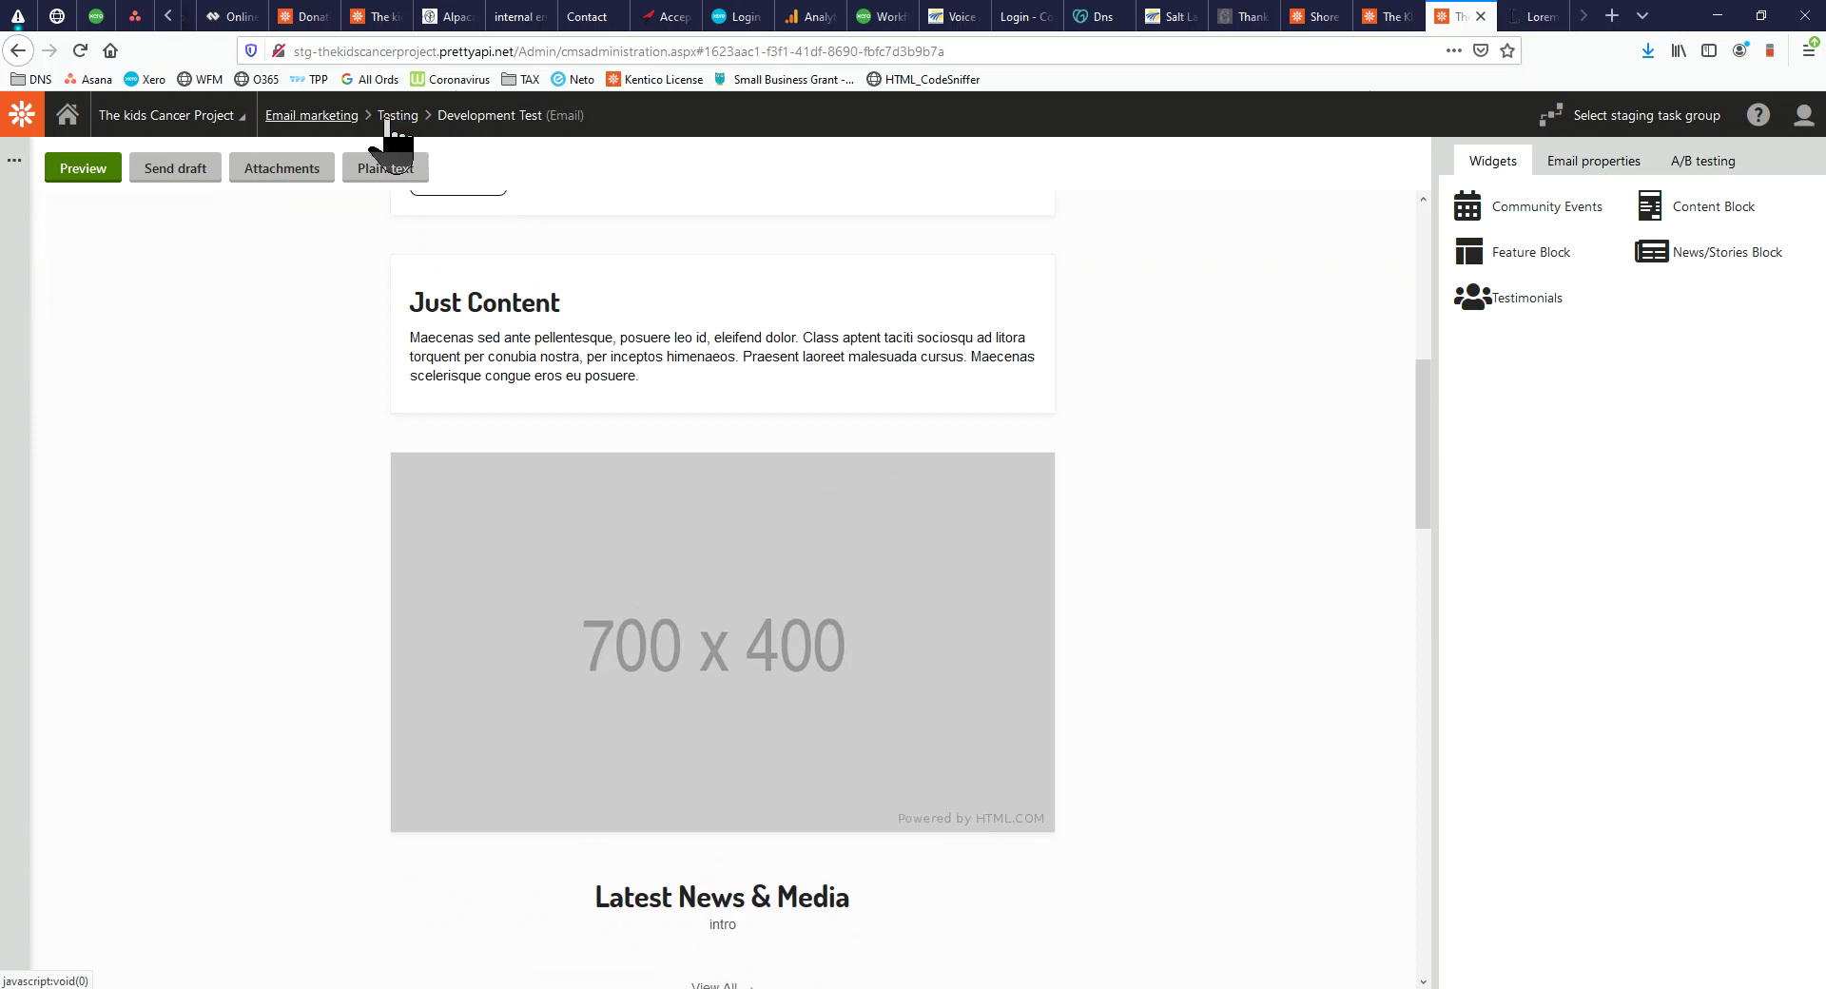
Look through the Testing and DONATION - Bear (Automation) feeds' email lists
{"action": "left_click", "coordinate": [305, 115]}
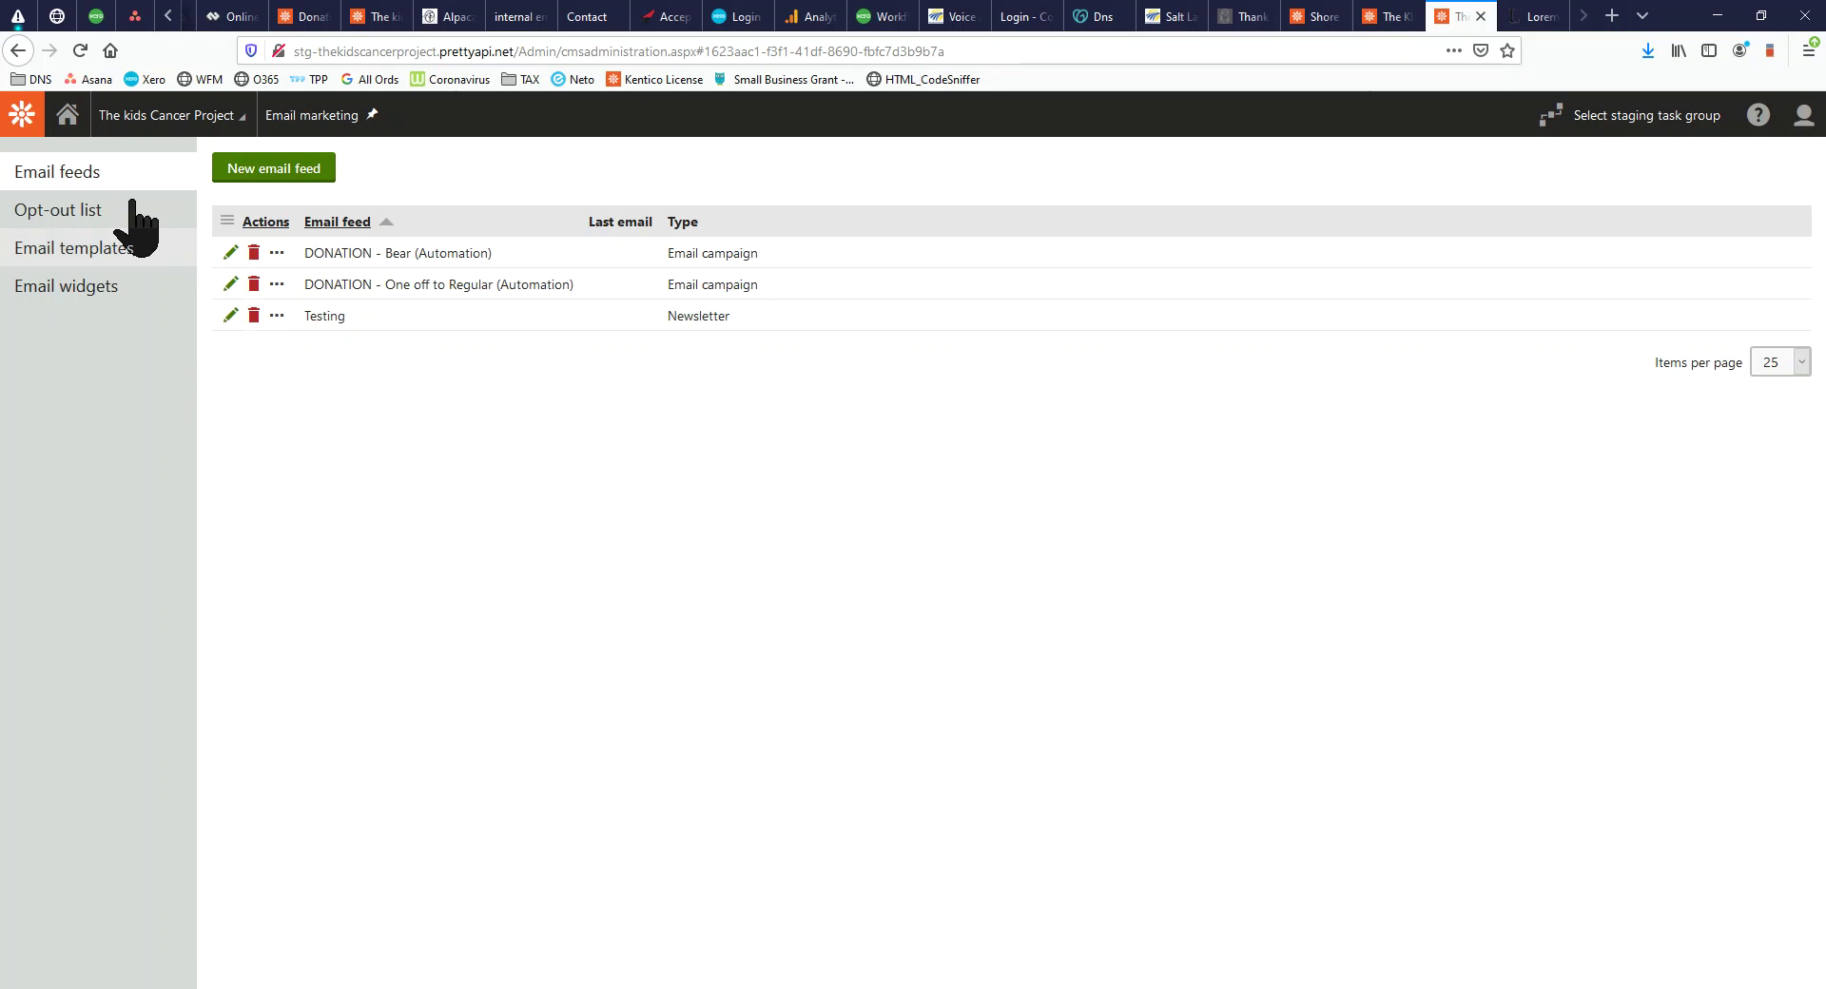
{"action": "left_click", "coordinate": [231, 316]}
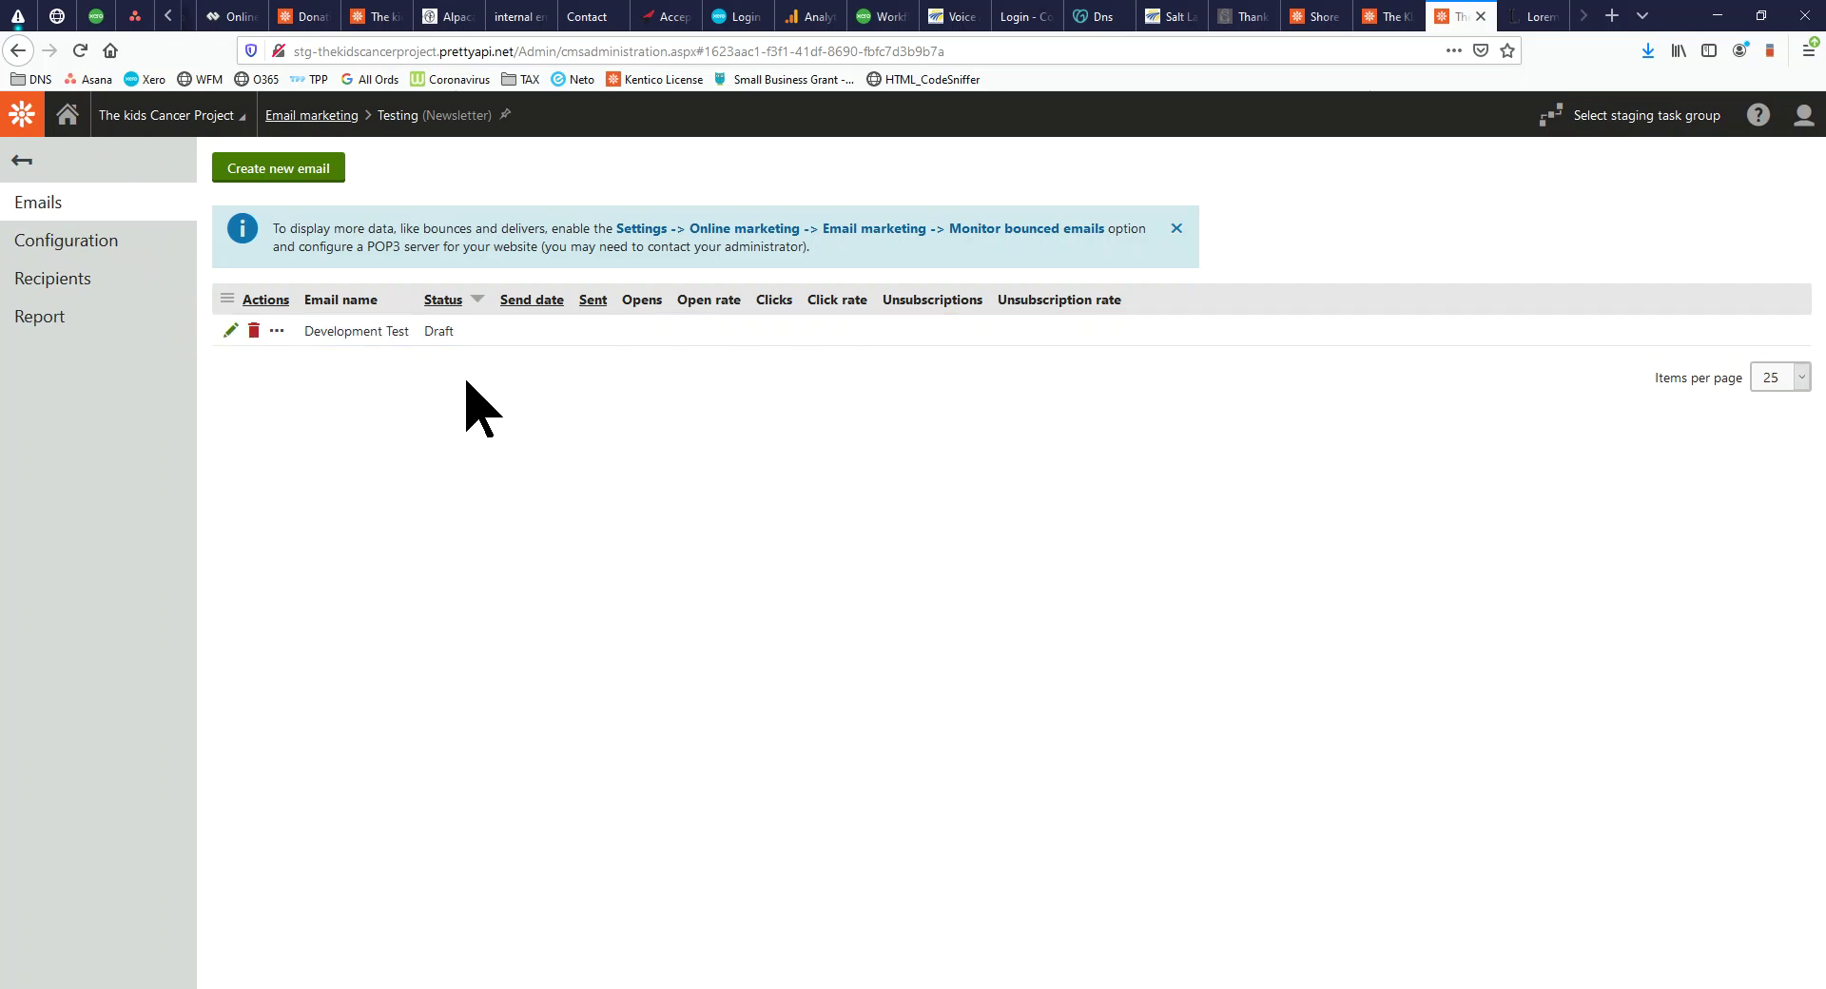
{"action": "left_click", "coordinate": [312, 115]}
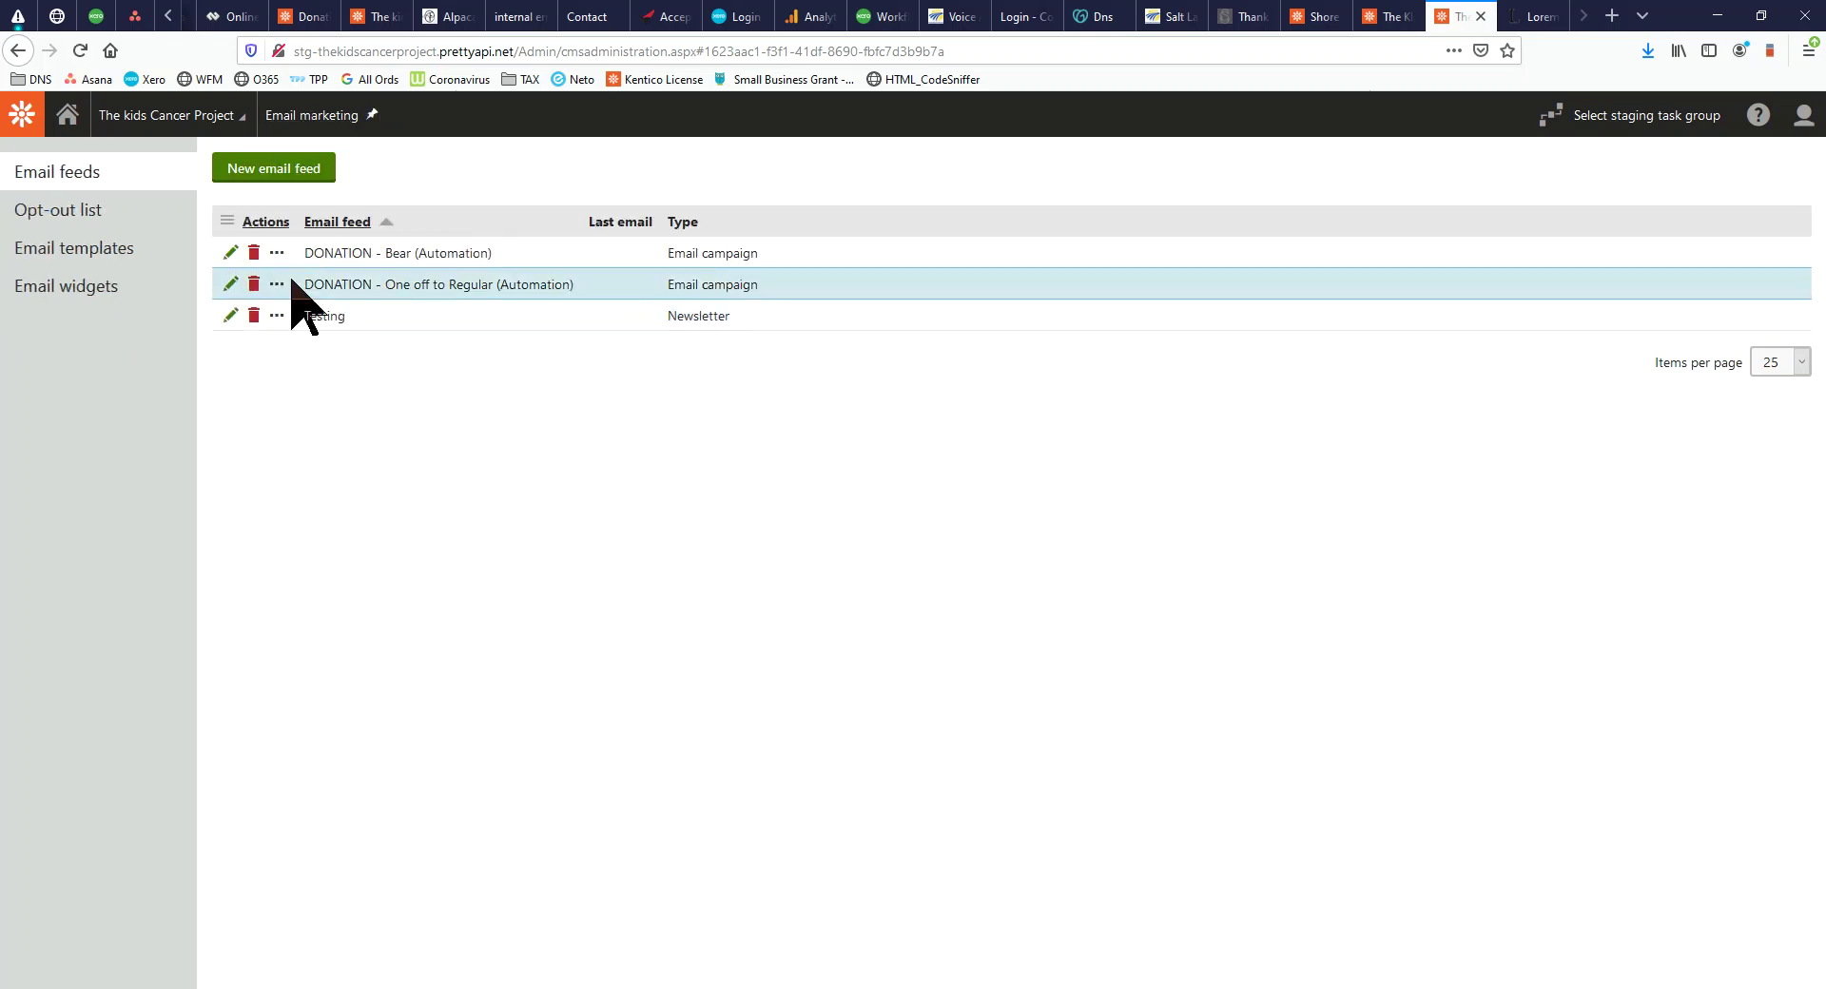
{"action": "left_click_drag", "start_coordinate": [584, 283], "coordinate": [314, 285]}
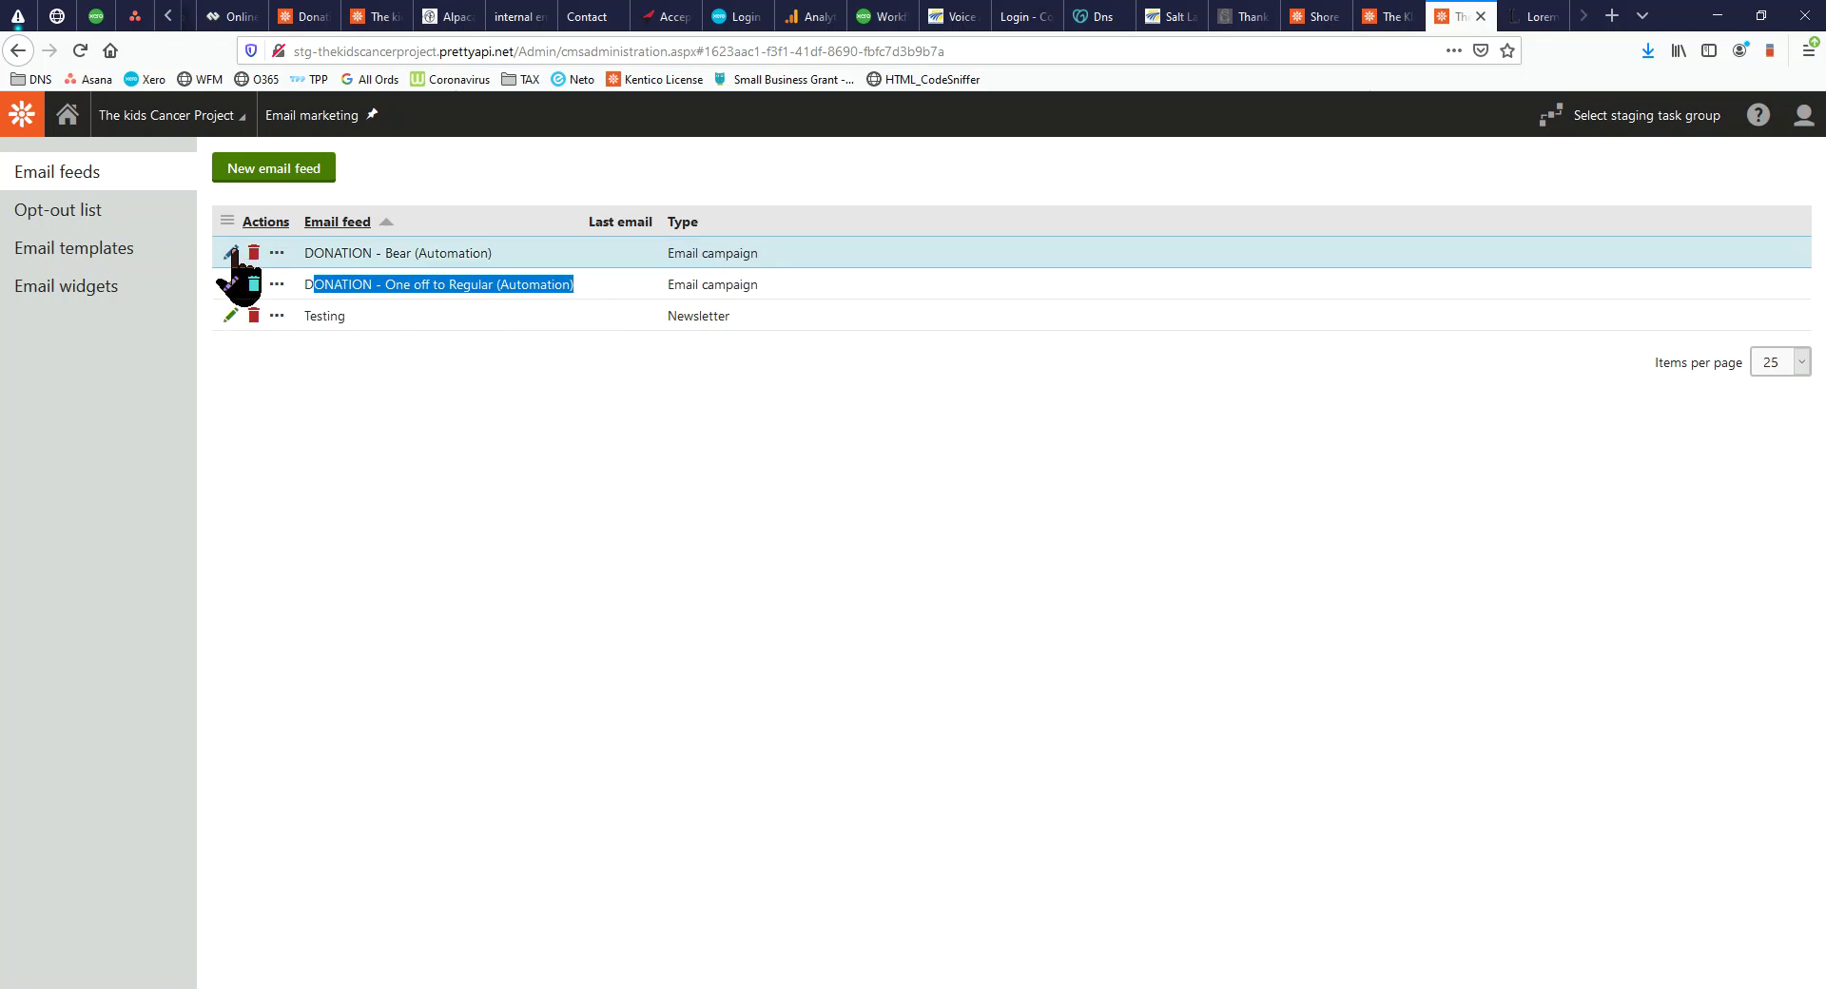
{"action": "left_click", "coordinate": [232, 253]}
{"action": "left_click_drag", "start_coordinate": [303, 332], "coordinate": [442, 509]}
{"action": "left_click", "coordinate": [71, 198]}
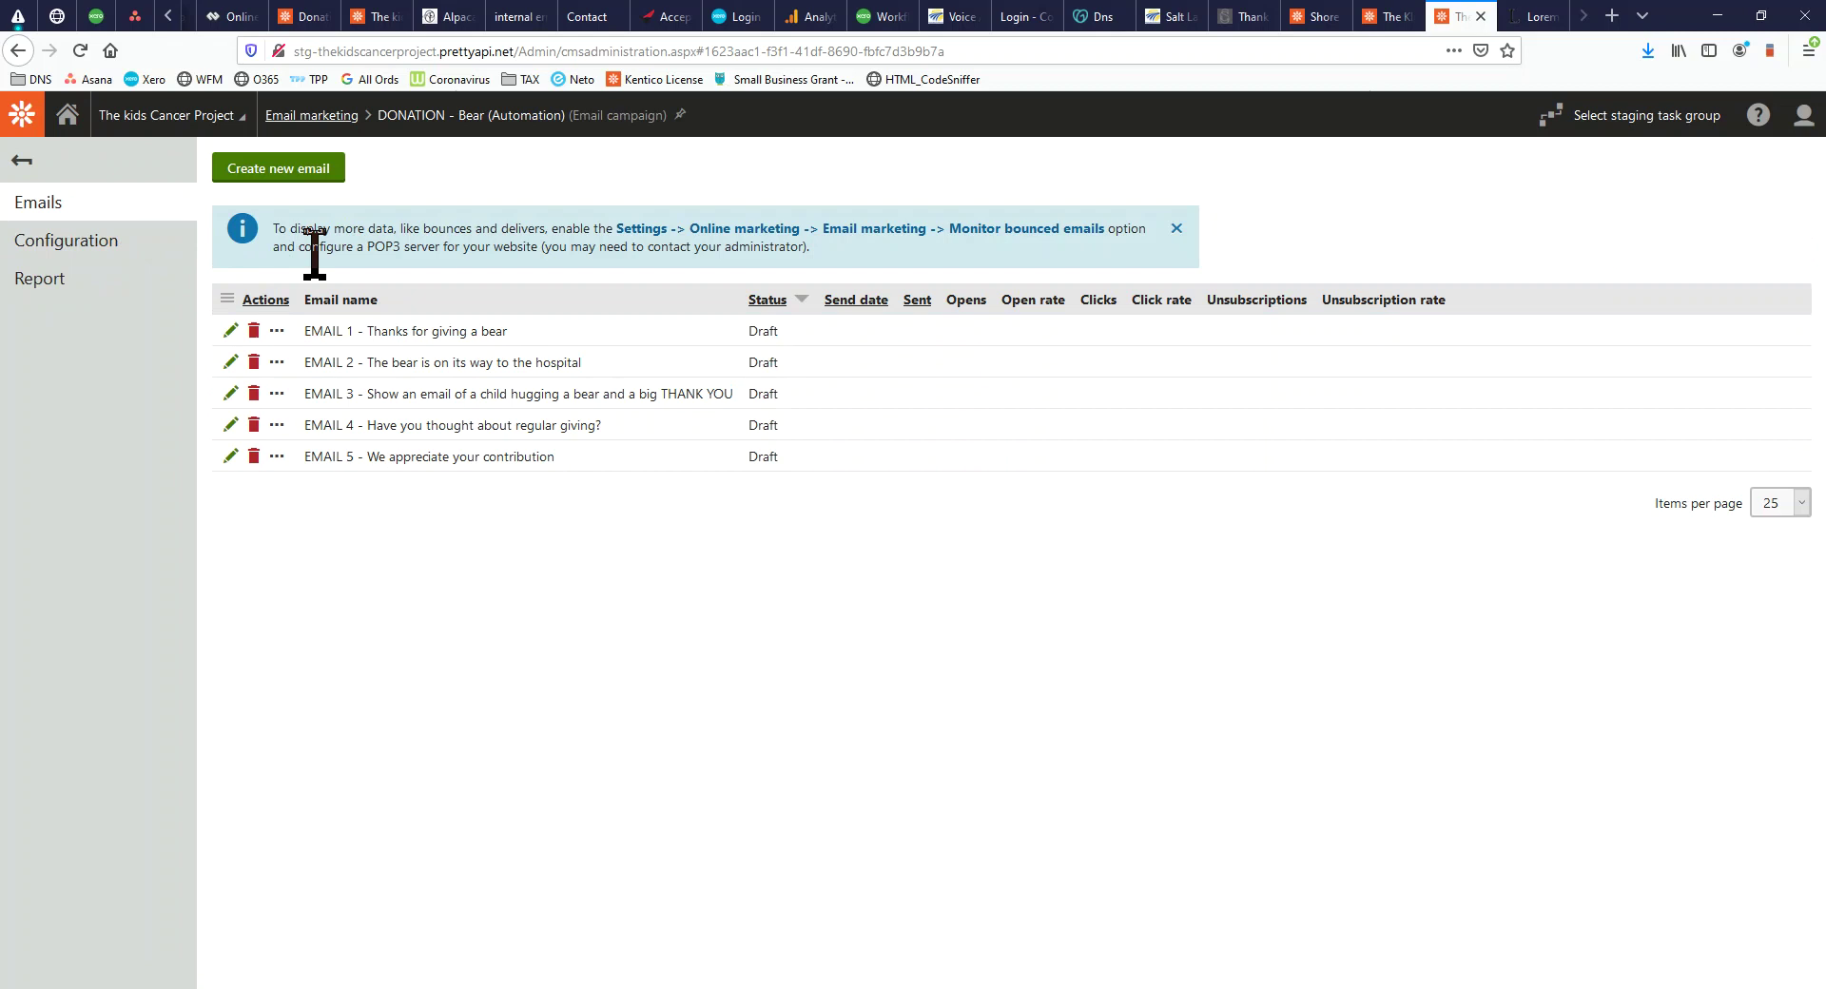
{"action": "left_click", "coordinate": [302, 118]}
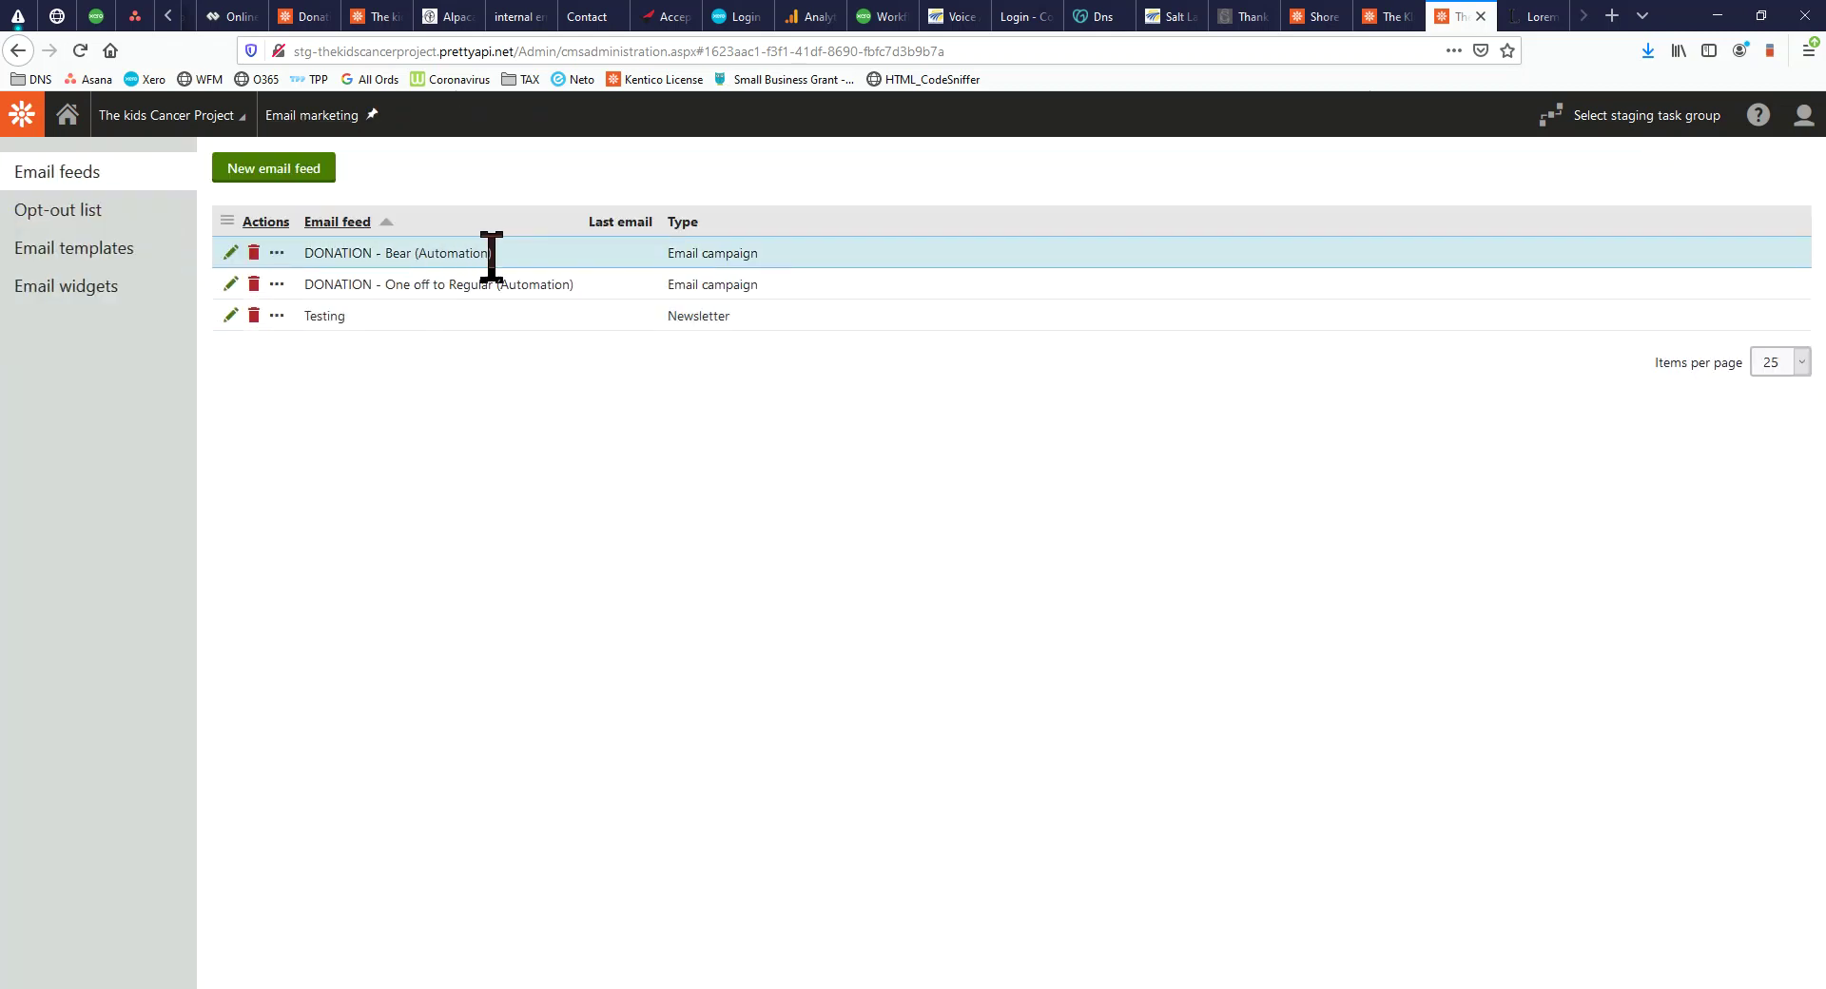
Reopen the DONATION - Bear campaign and review its five draft email names
{"action": "left_click_drag", "start_coordinate": [494, 255], "coordinate": [581, 284]}
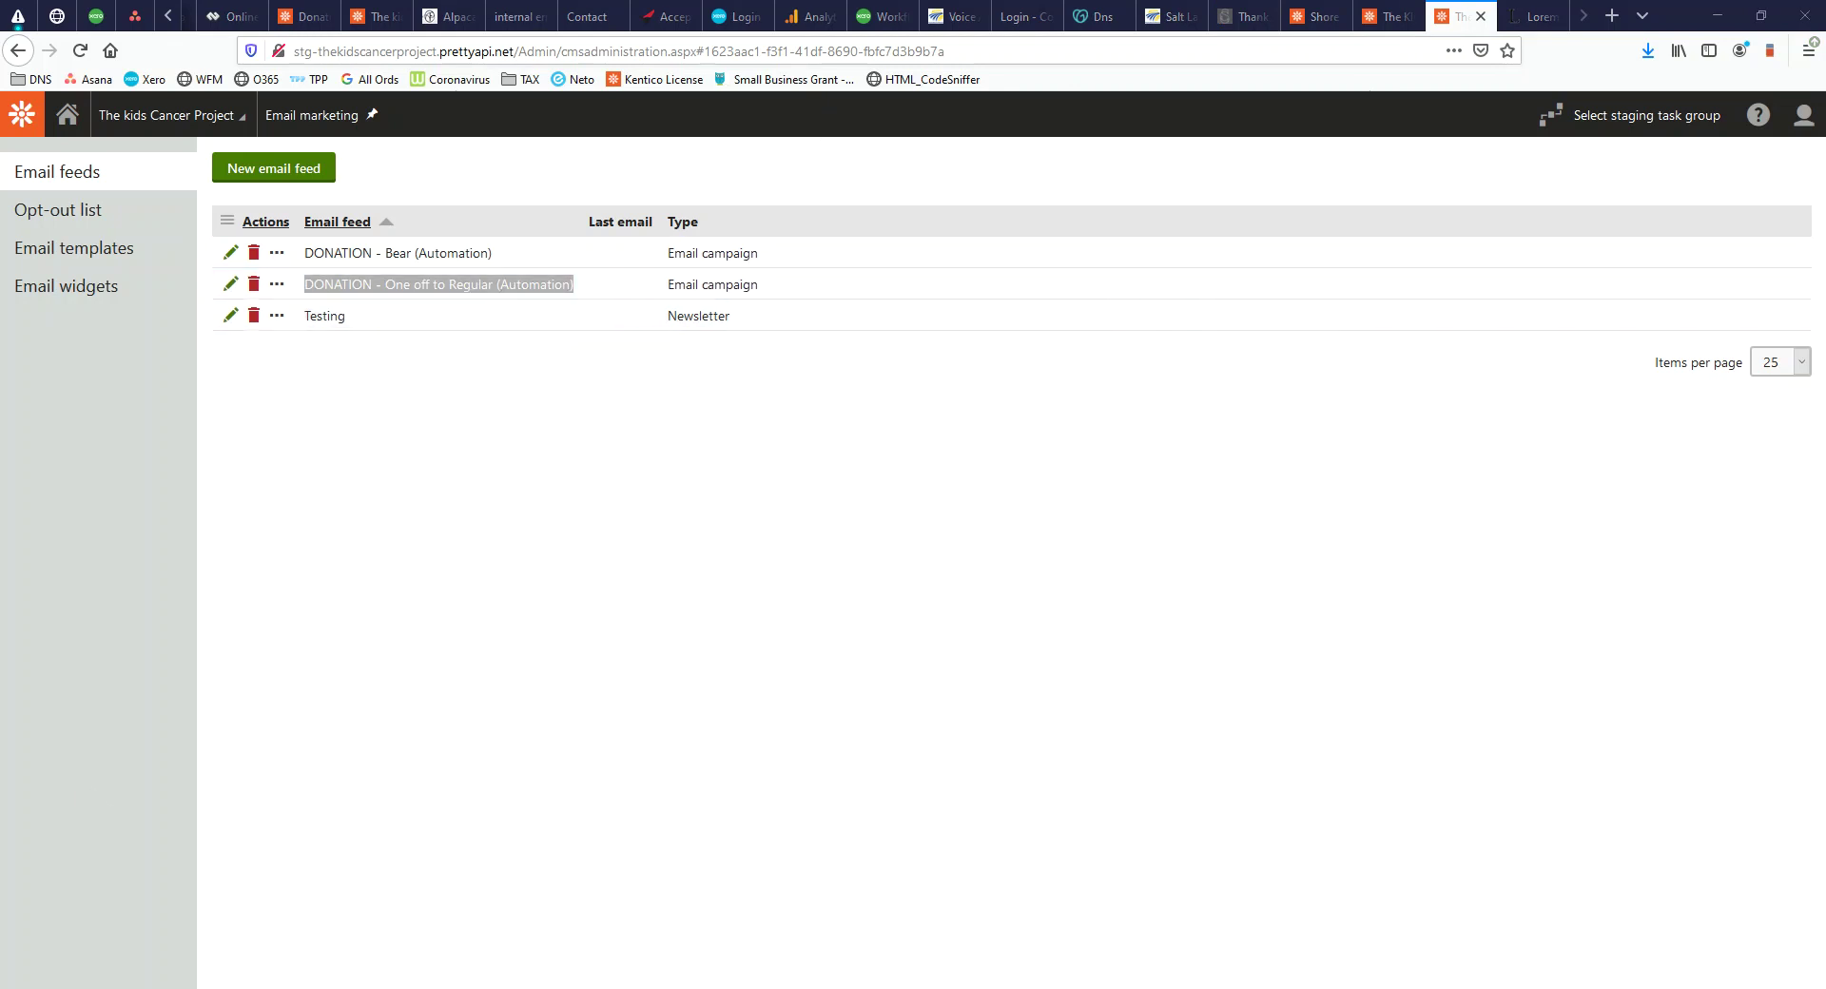
{"action": "left_click_drag", "start_coordinate": [0, 48], "coordinate": [0, 123]}
{"action": "left_click", "coordinate": [1223, 252]}
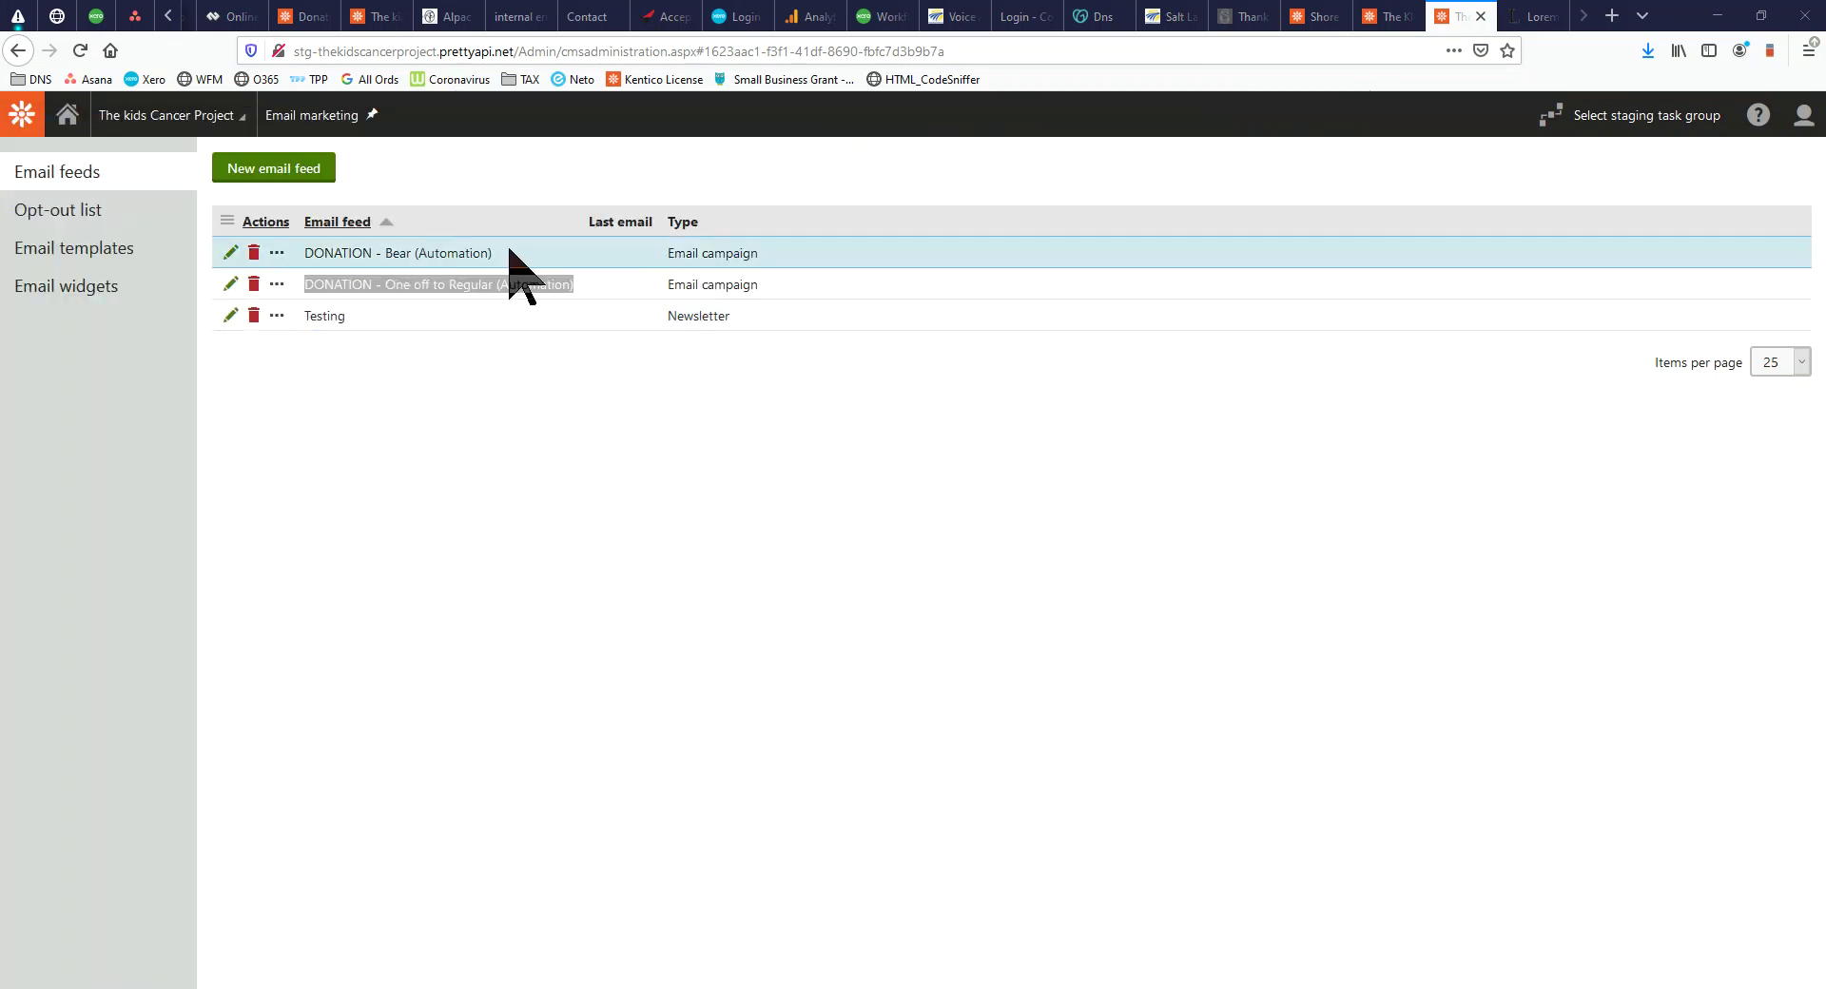
{"action": "left_click_drag", "start_coordinate": [324, 254], "coordinate": [274, 254]}
{"action": "left_click", "coordinate": [231, 254]}
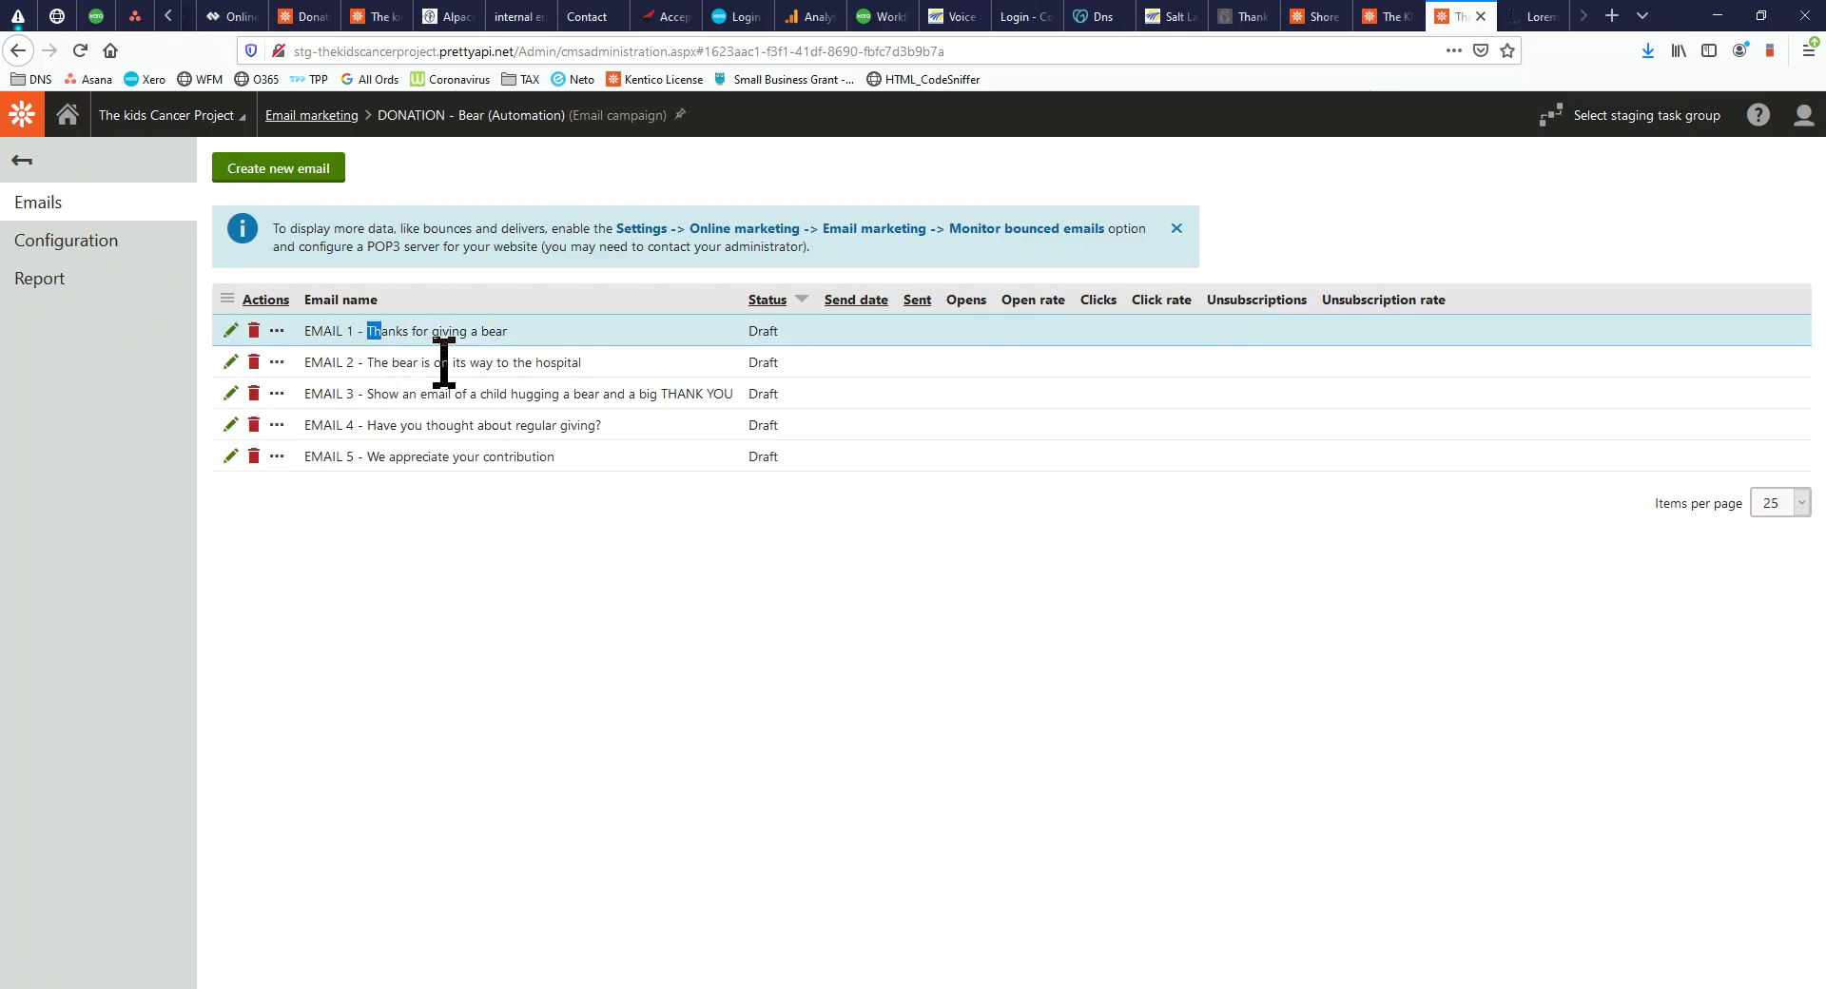
{"action": "left_click_drag", "start_coordinate": [376, 333], "coordinate": [597, 447]}
{"action": "left_click", "coordinate": [566, 552]}
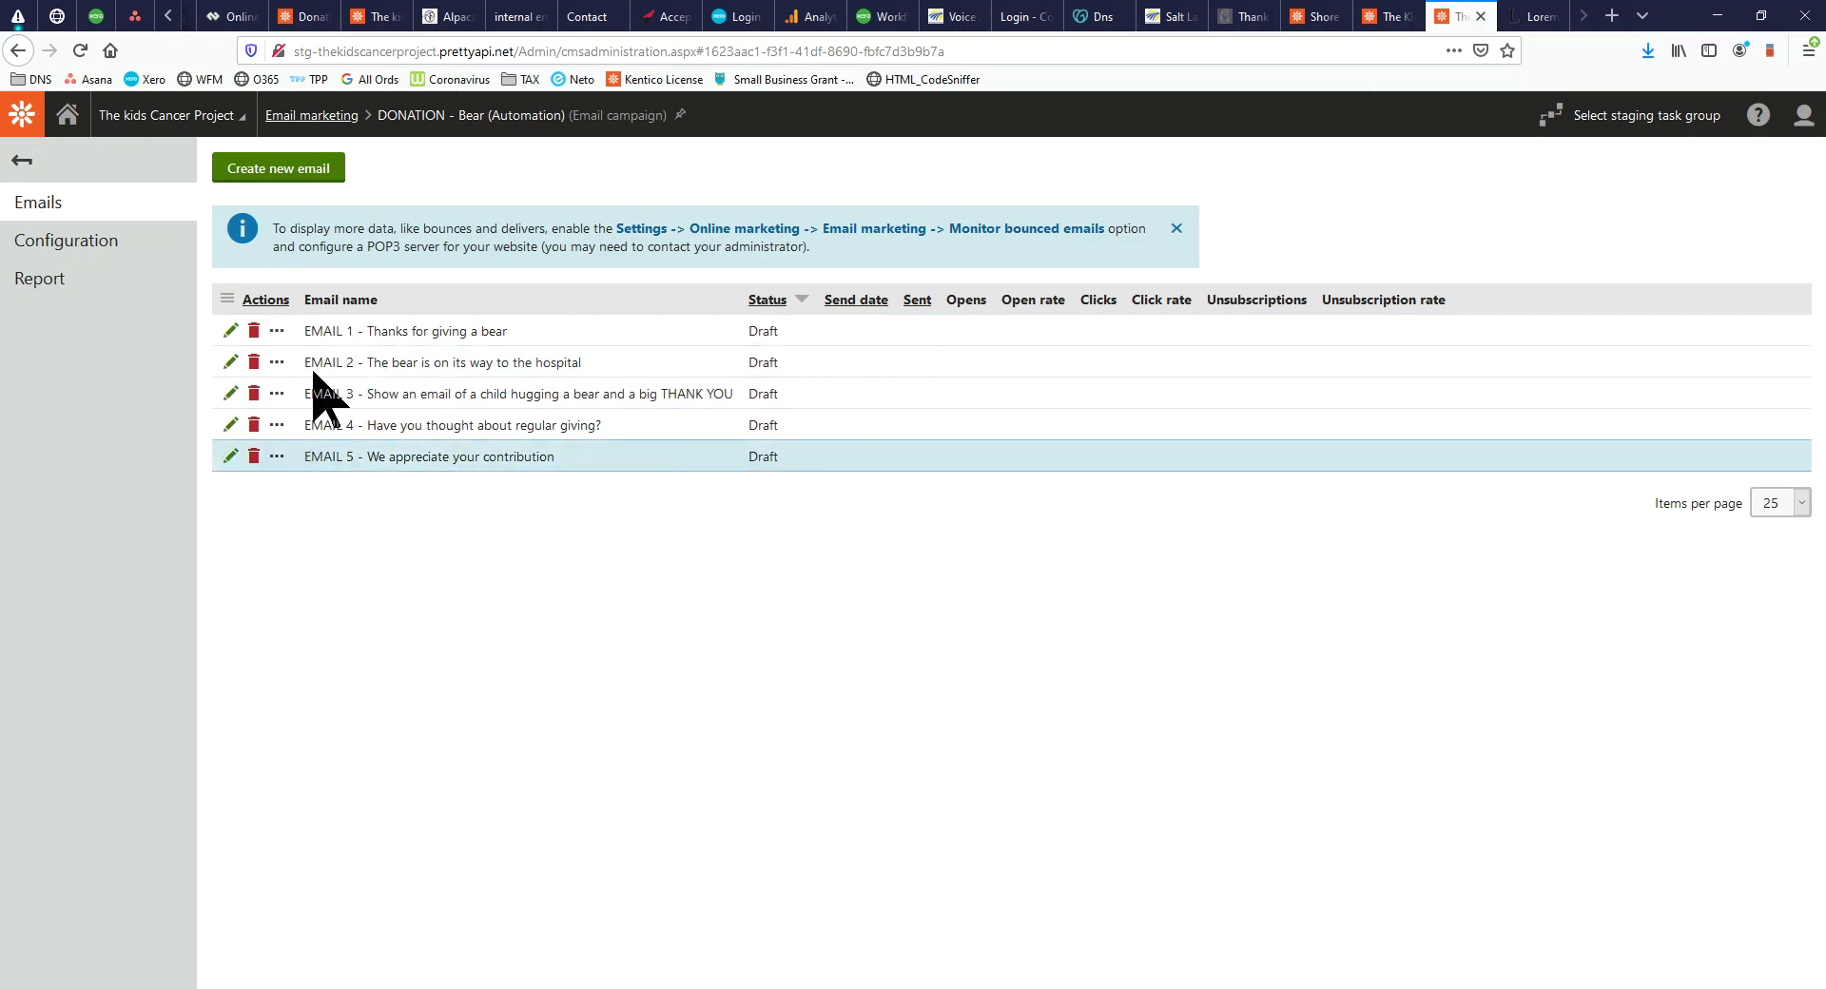
{"action": "left_click", "coordinate": [23, 115]}
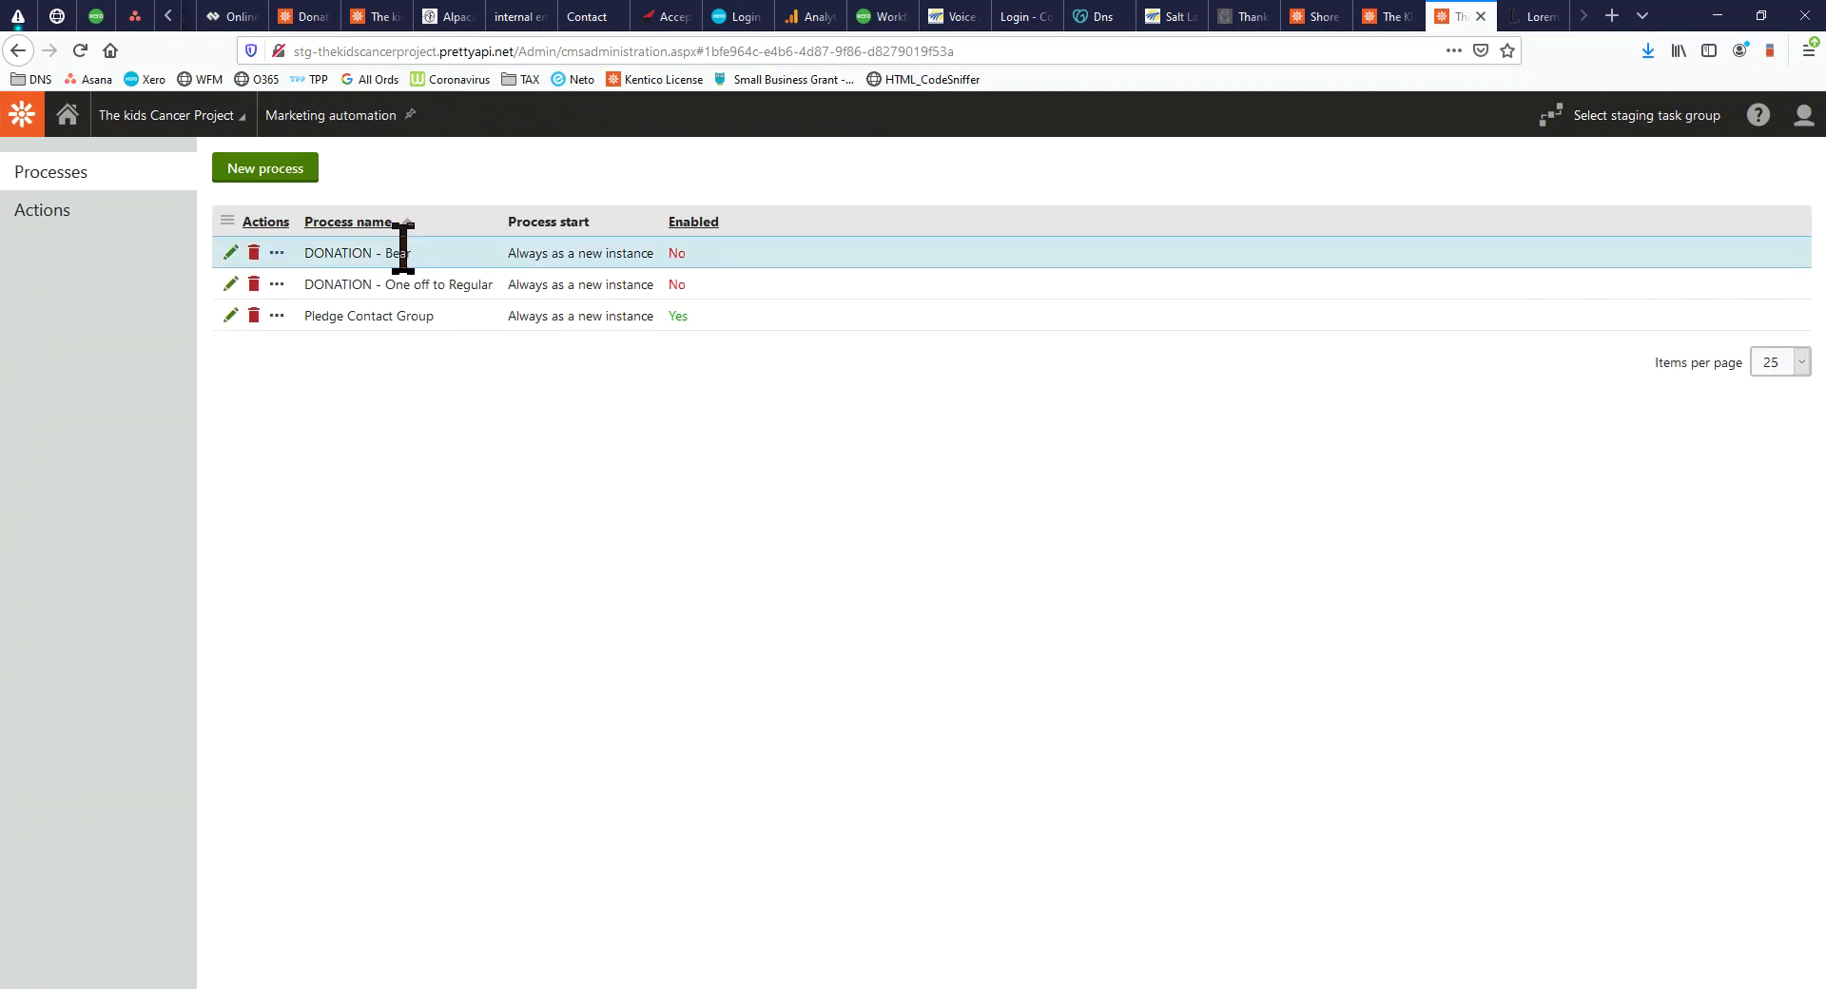
Start a new trigger named Bear Trigger on the DONATION - Bear process and edit its condition
{"action": "left_click_drag", "start_coordinate": [423, 255], "coordinate": [305, 255]}
{"action": "left_click", "coordinate": [230, 253]}
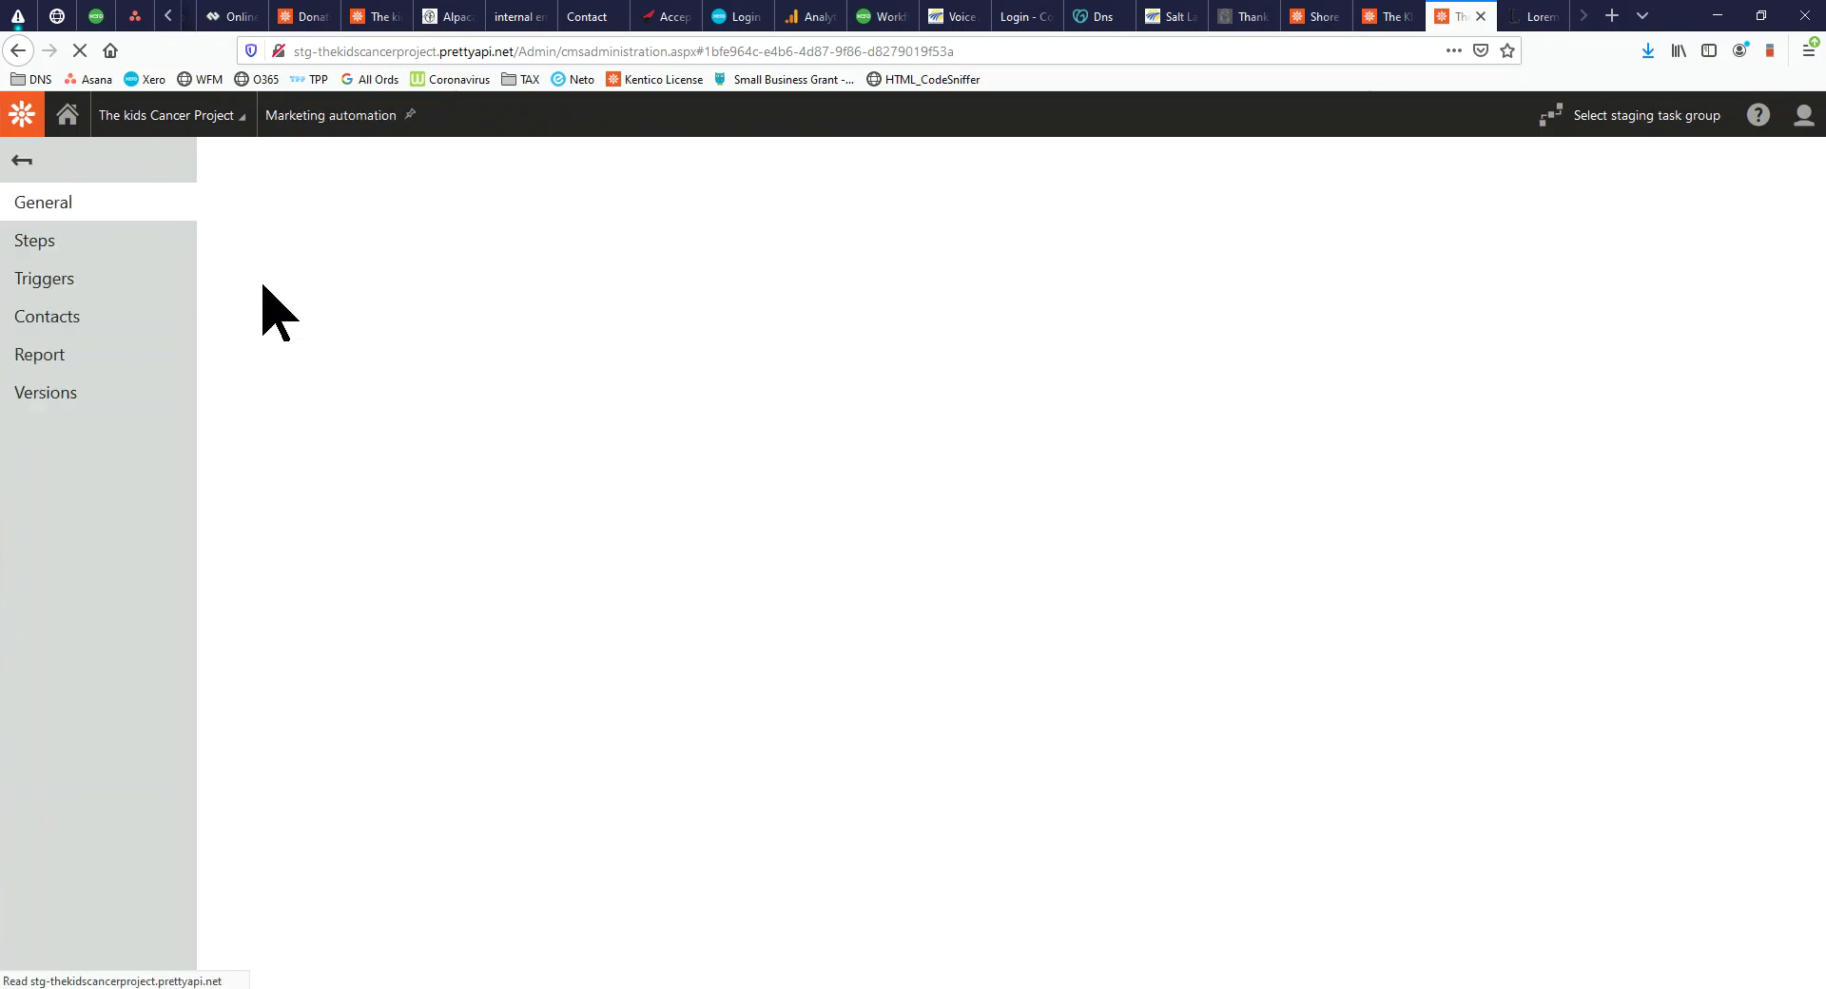
{"action": "left_click", "coordinate": [67, 286]}
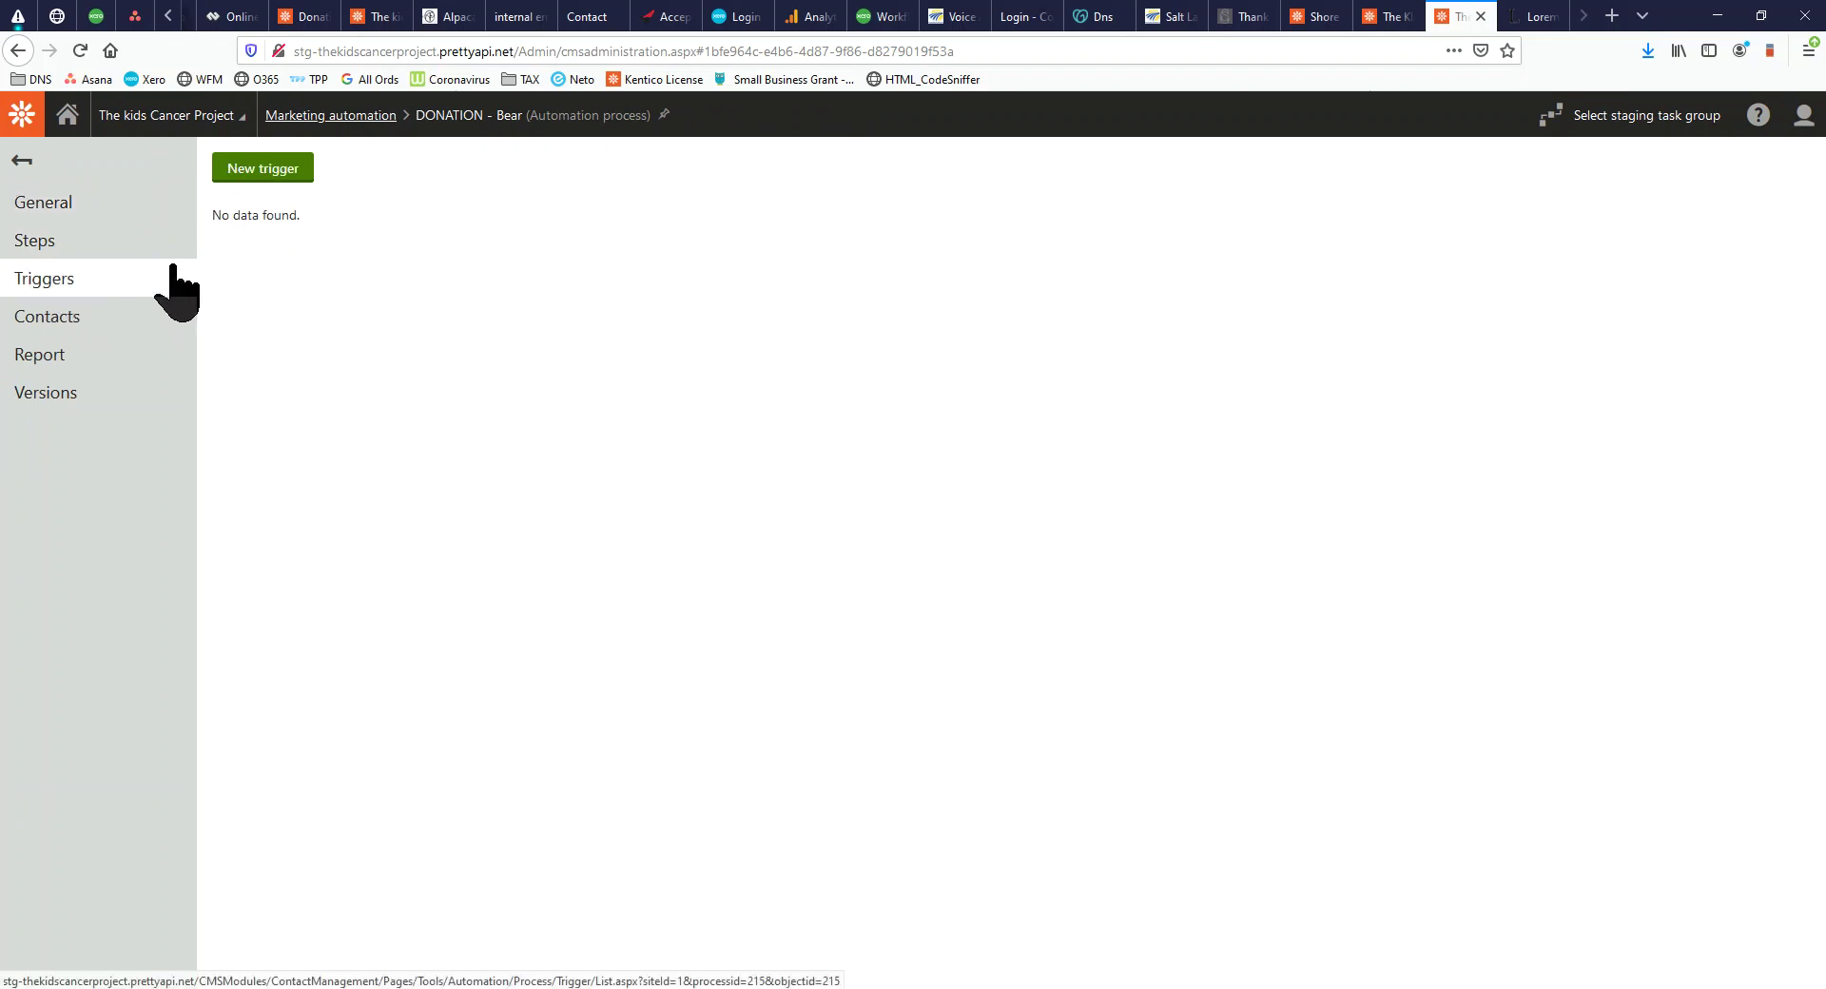
{"action": "left_click", "coordinate": [255, 171]}
{"action": "left_click", "coordinate": [747, 271]}
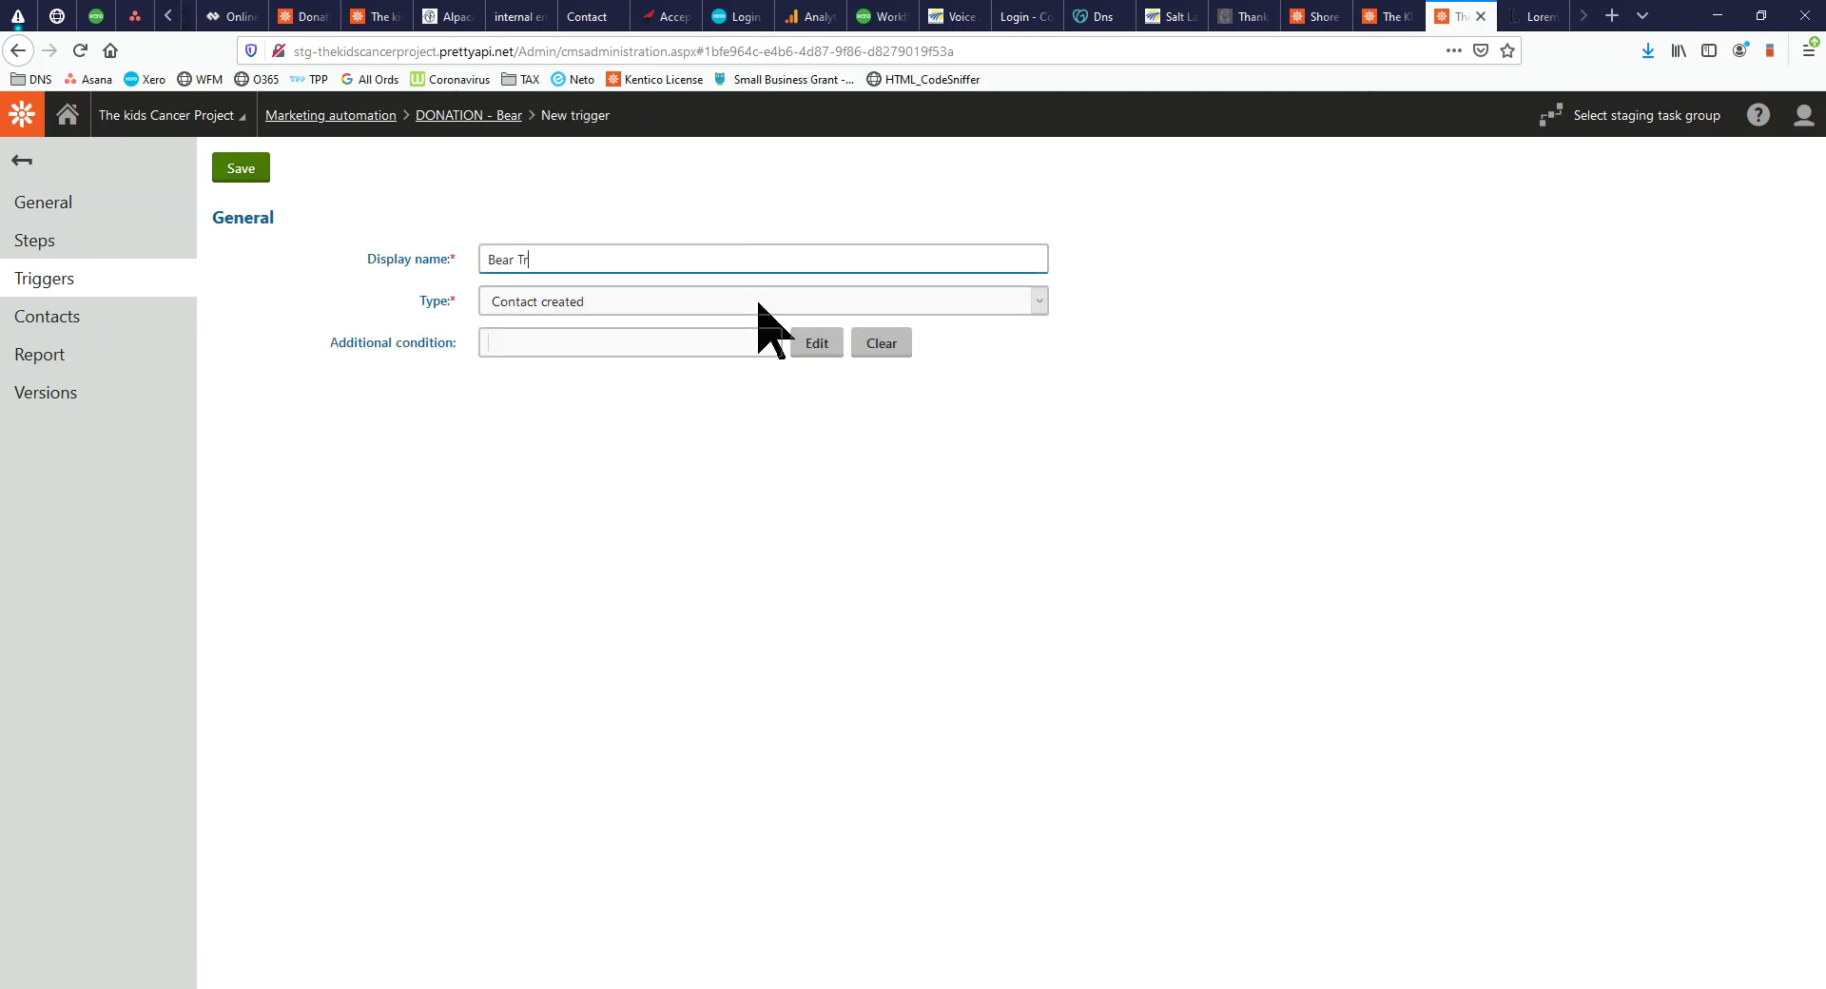
{"action": "left_click", "coordinate": [810, 346]}
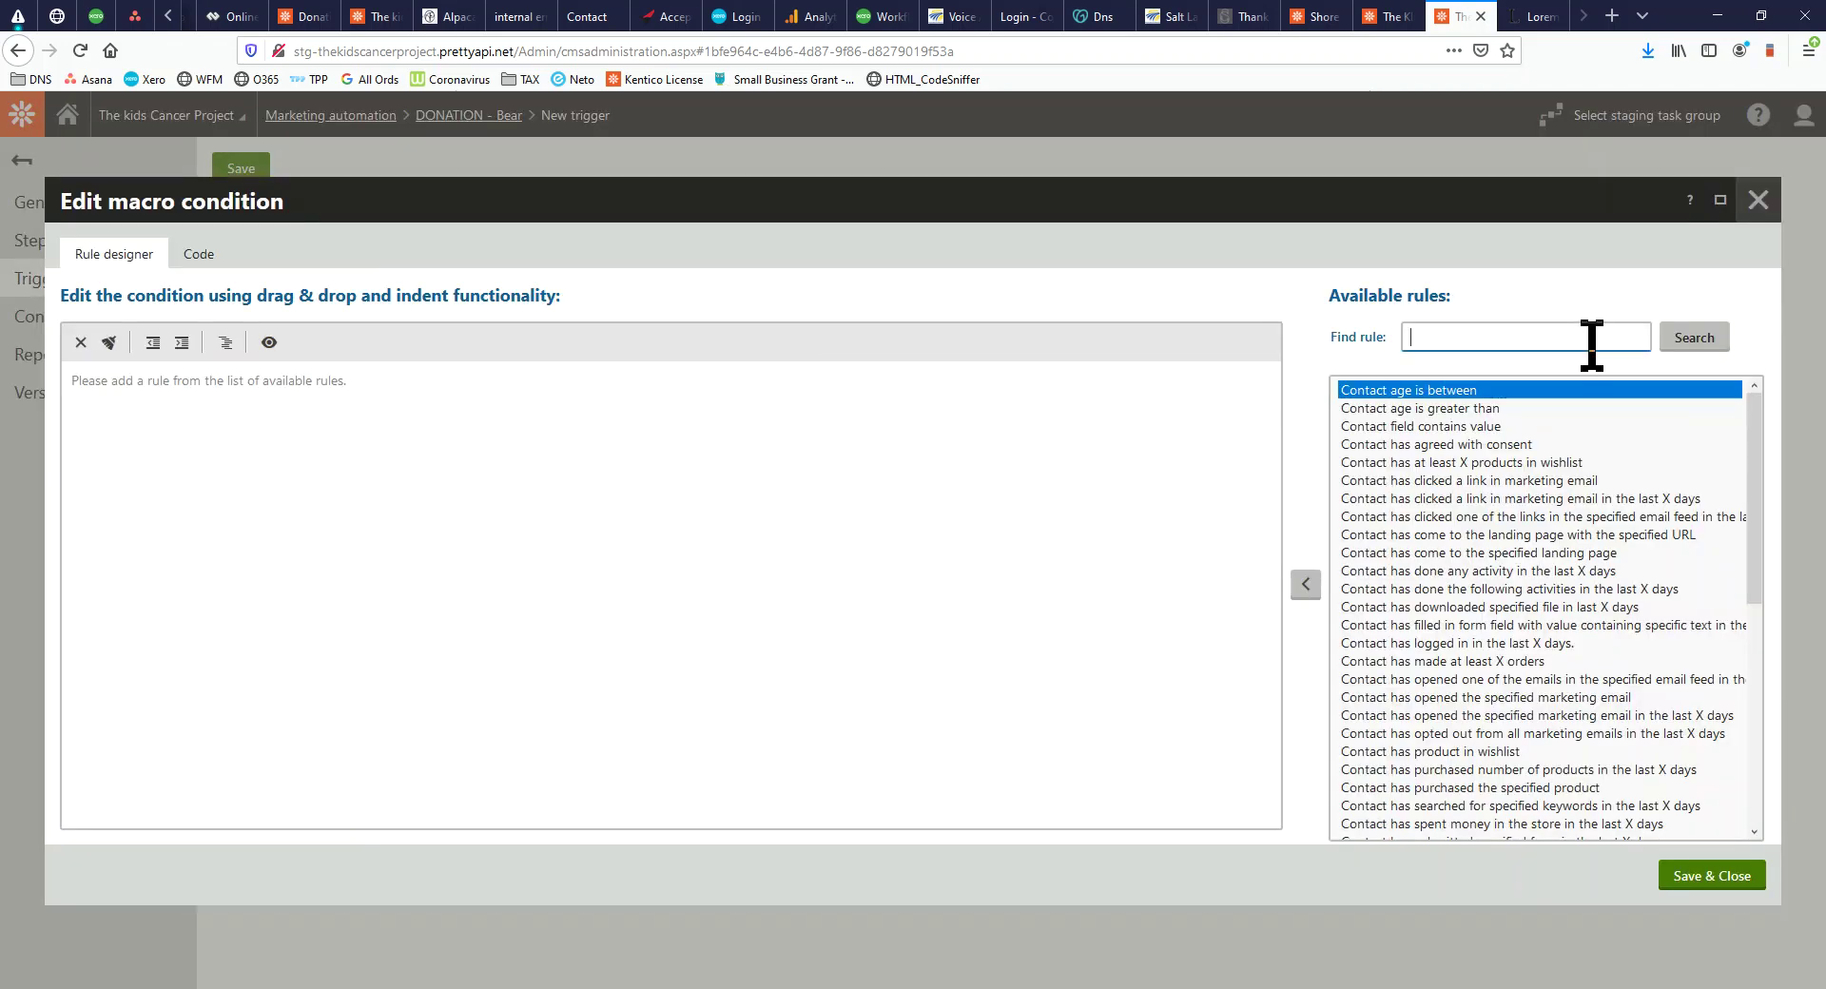
Add a 'purchased the specified product' rule set to Olivia Fairy Bear
{"action": "type", "text": "purchase"}
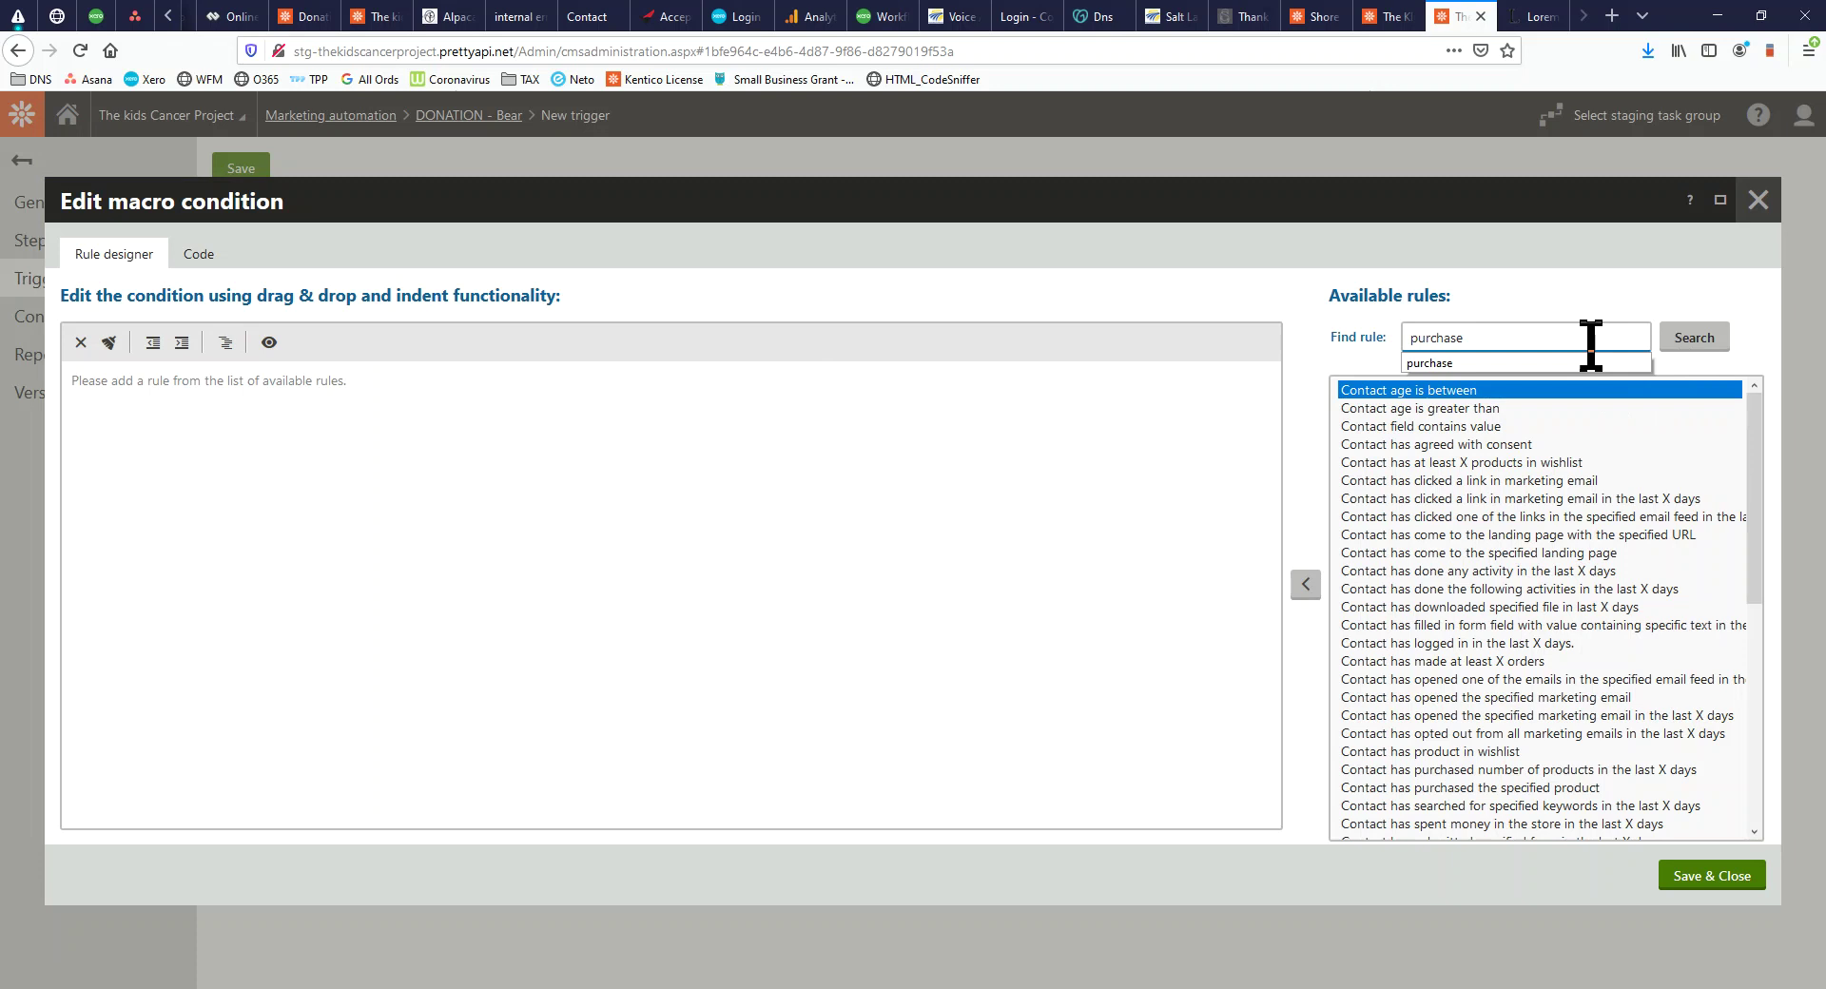
{"action": "left_click", "coordinate": [1523, 366]}
{"action": "left_click", "coordinate": [1588, 344]}
{"action": "left_click", "coordinate": [1690, 355]}
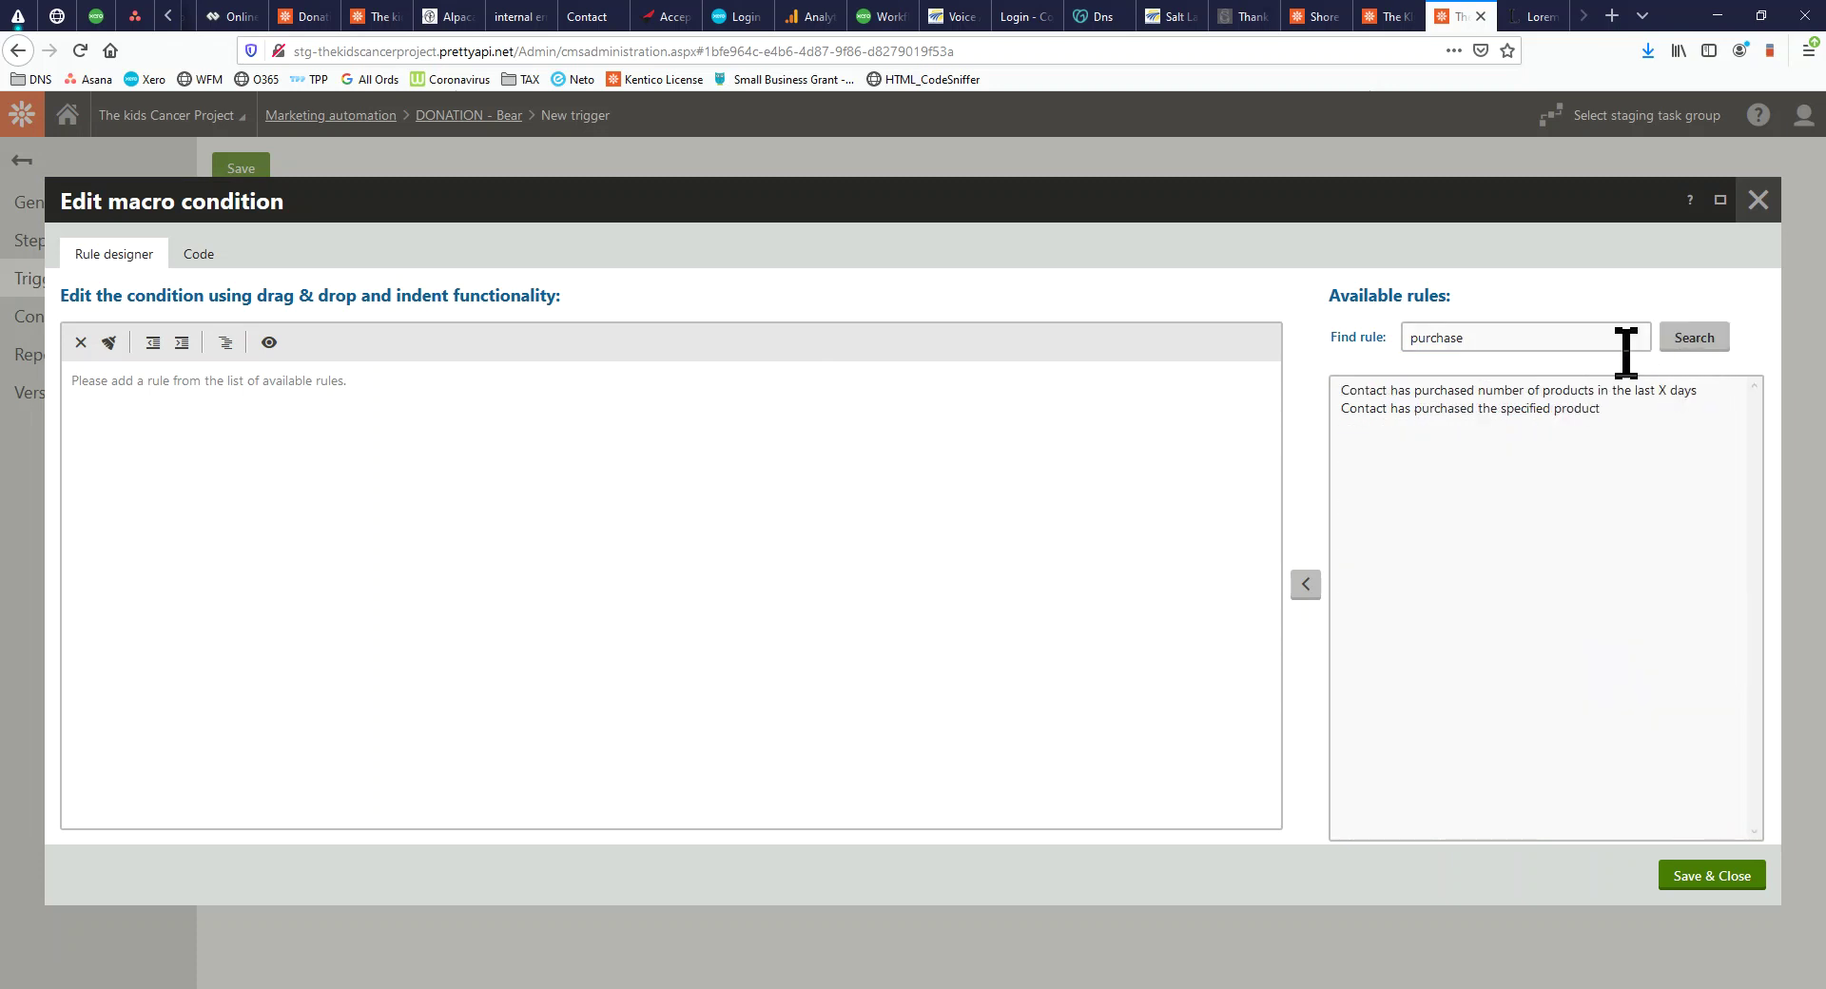
{"action": "left_click", "coordinate": [1474, 410]}
{"action": "left_click", "coordinate": [1299, 591]}
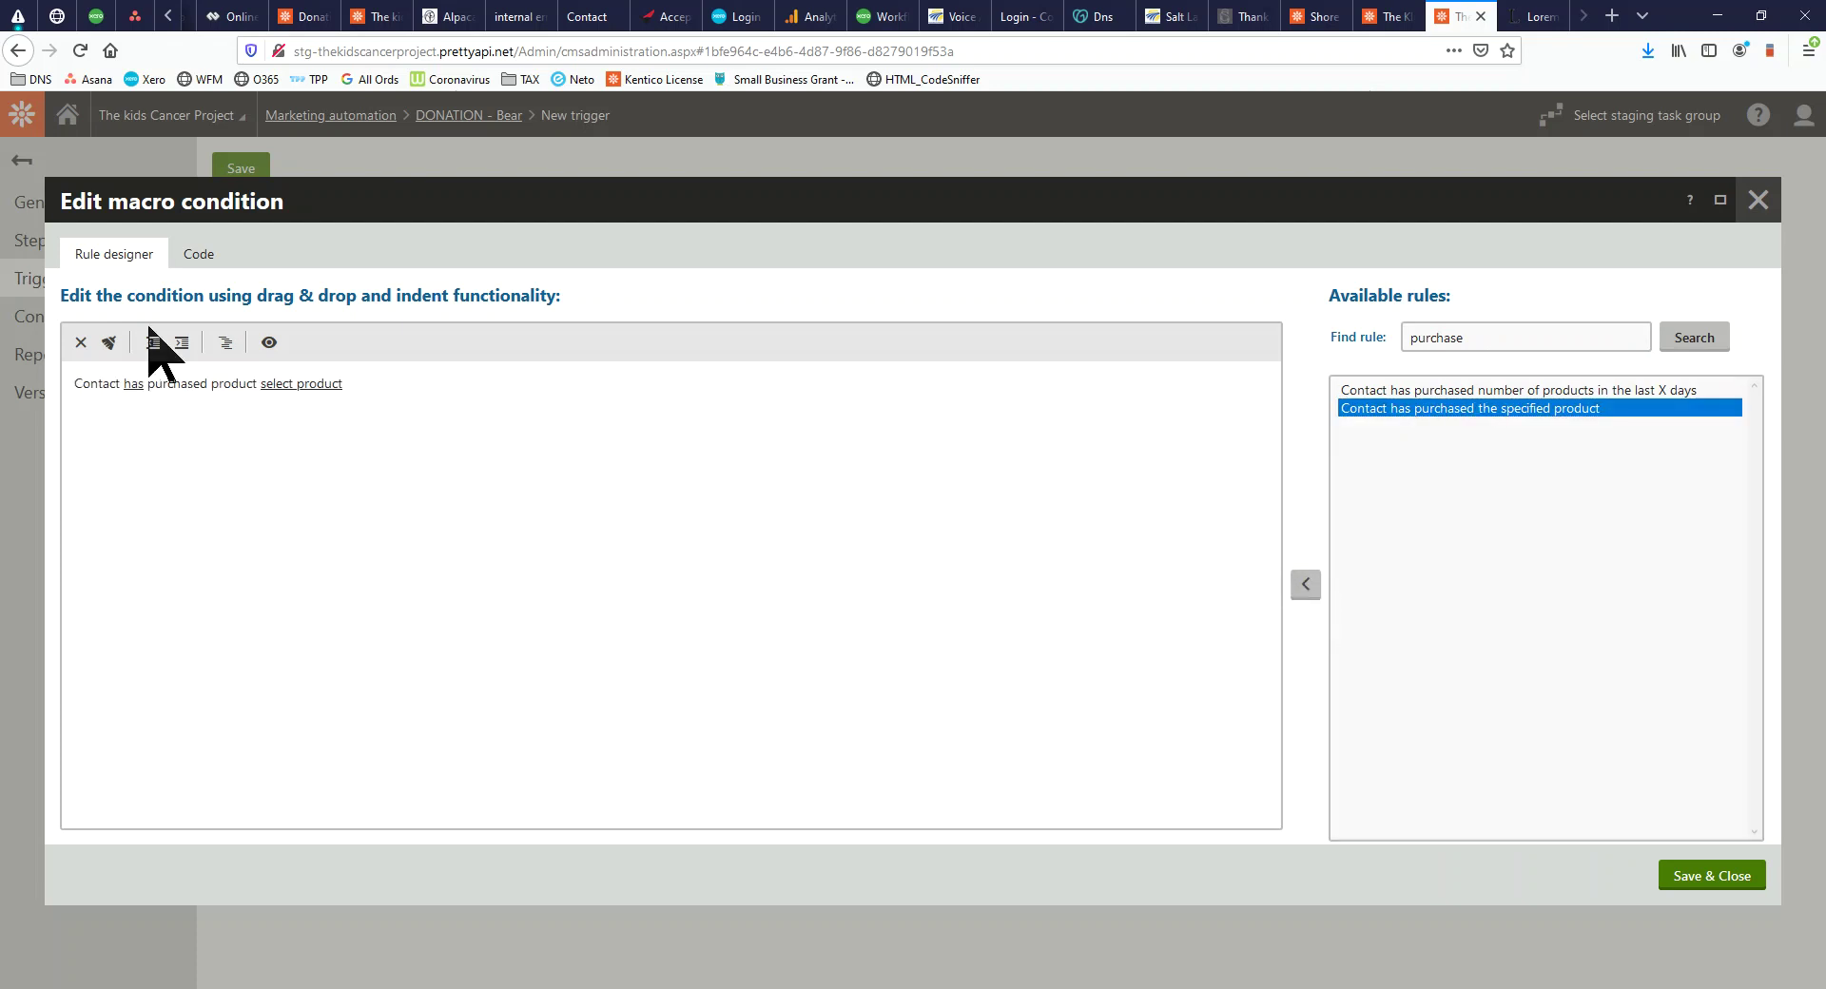
{"action": "left_click", "coordinate": [310, 381]}
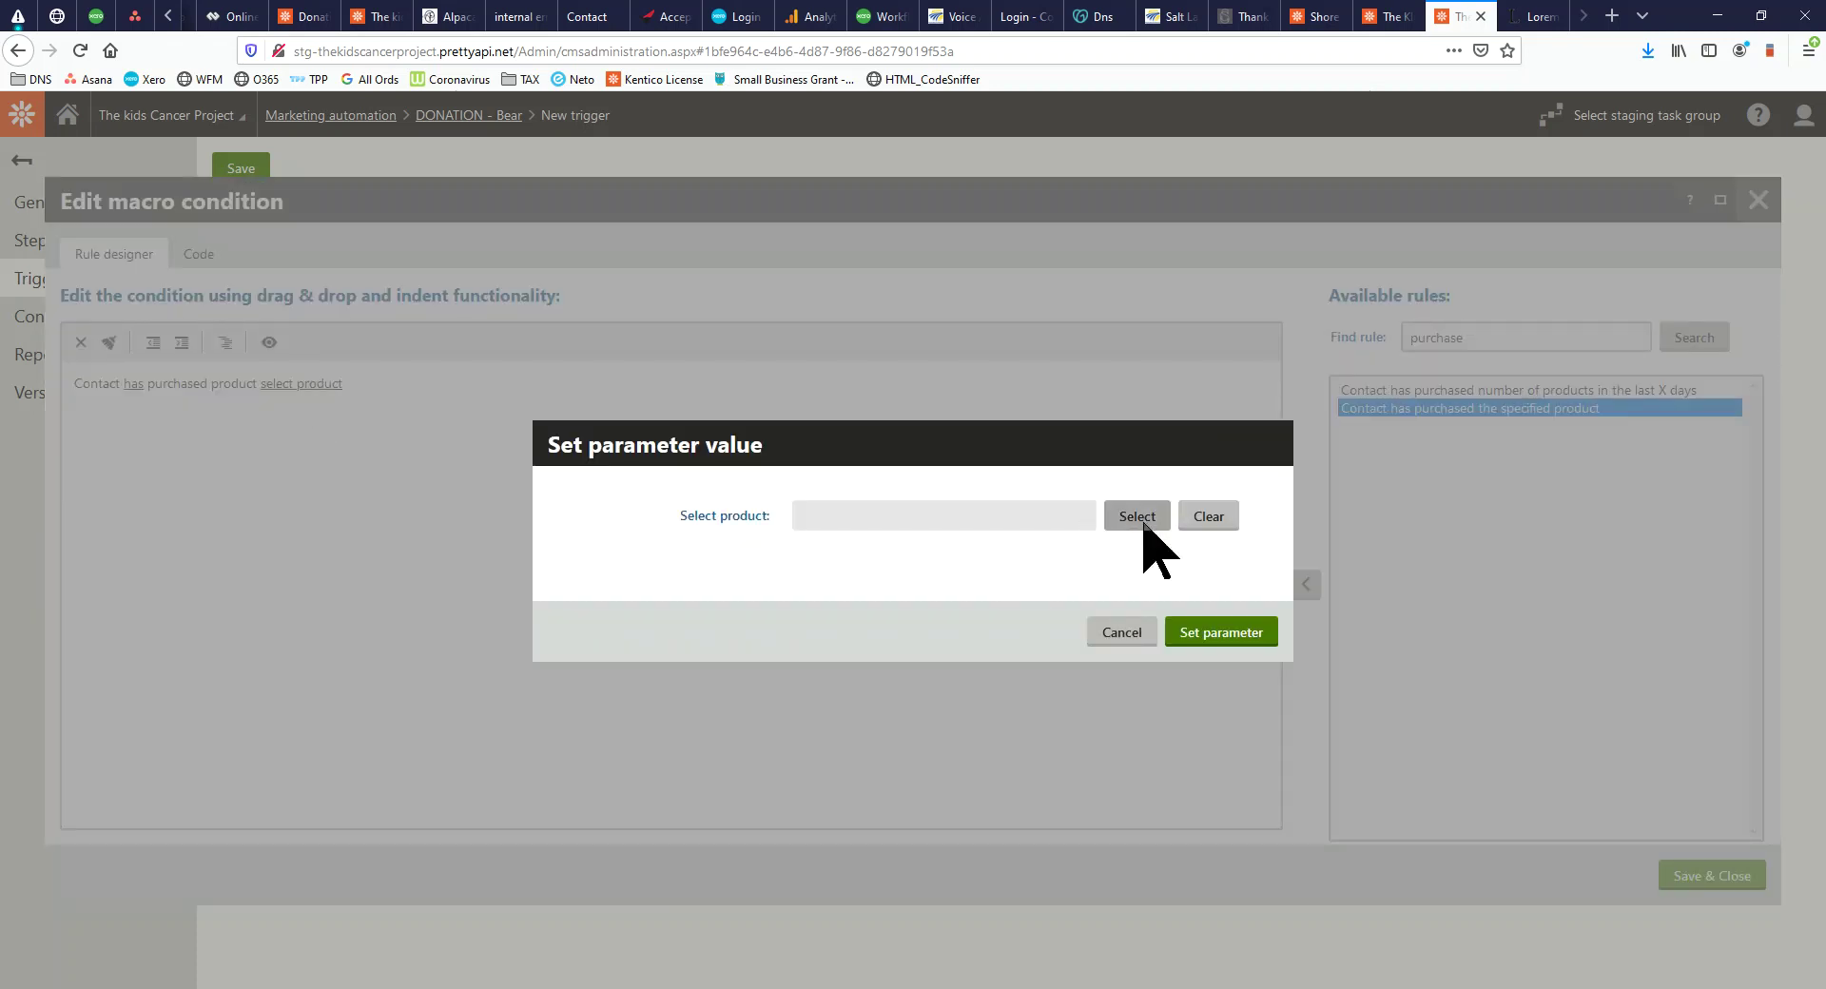
{"action": "left_click", "coordinate": [1136, 516]}
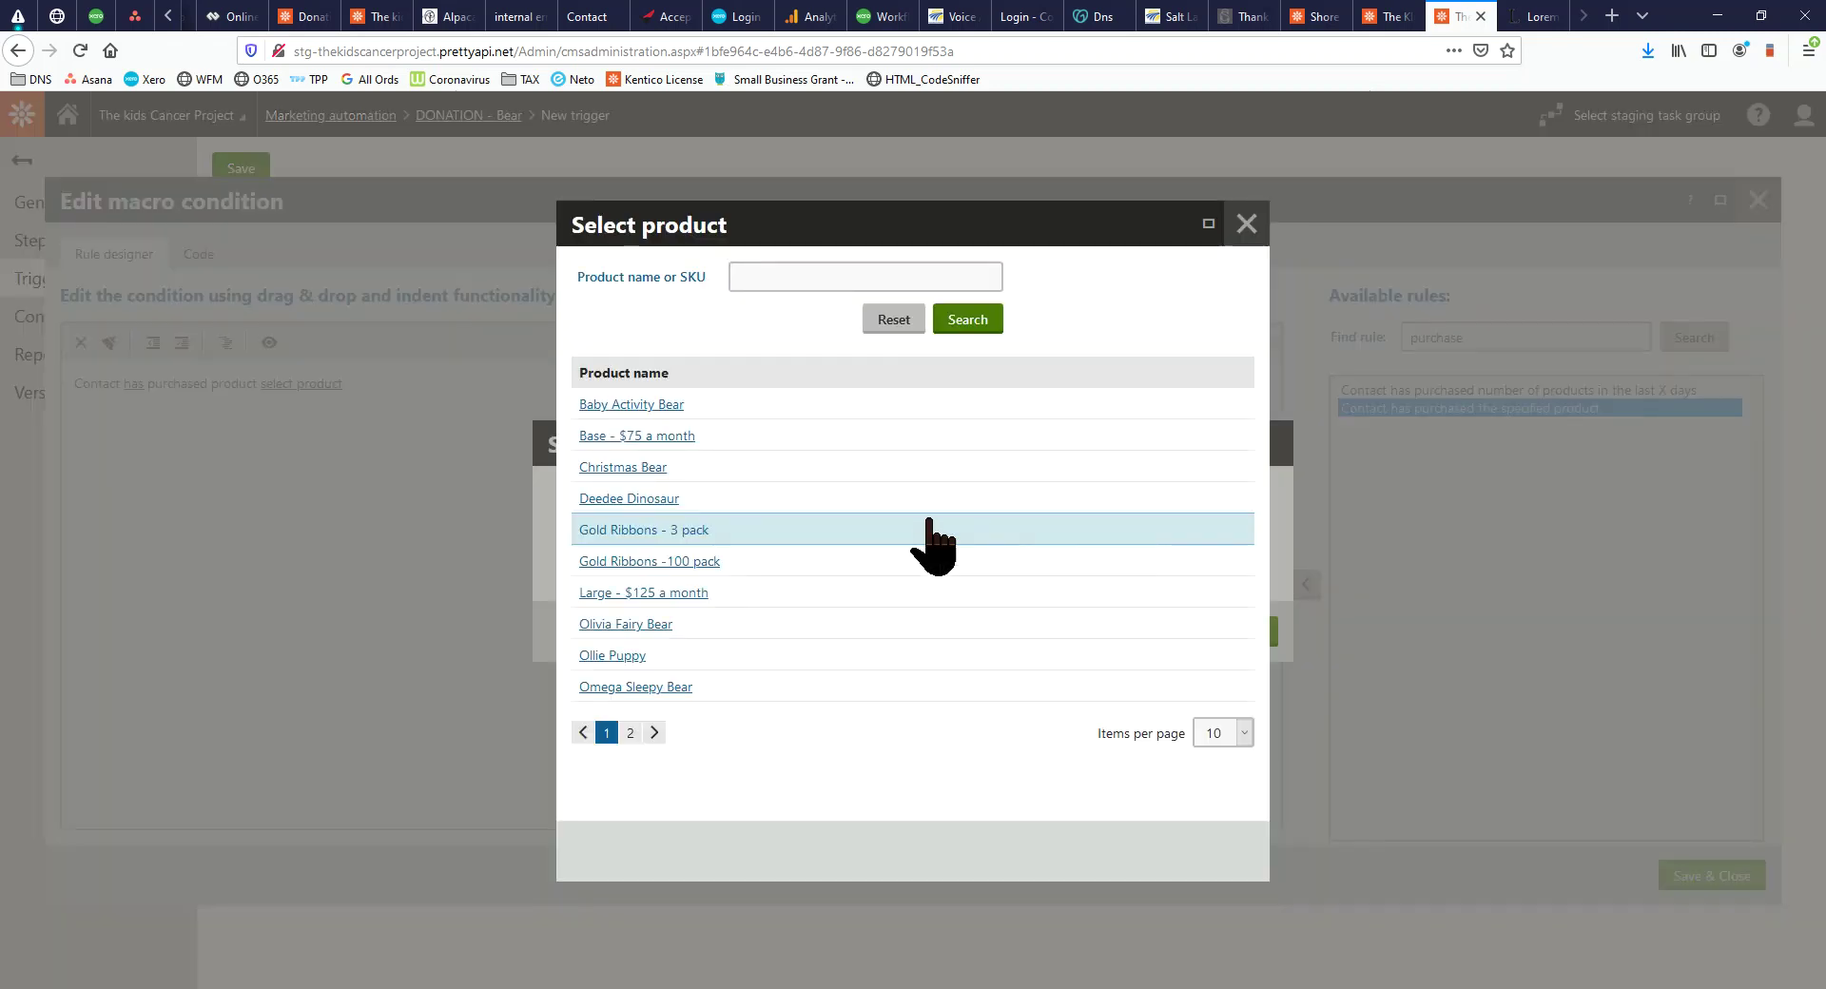
{"action": "left_click", "coordinate": [632, 626]}
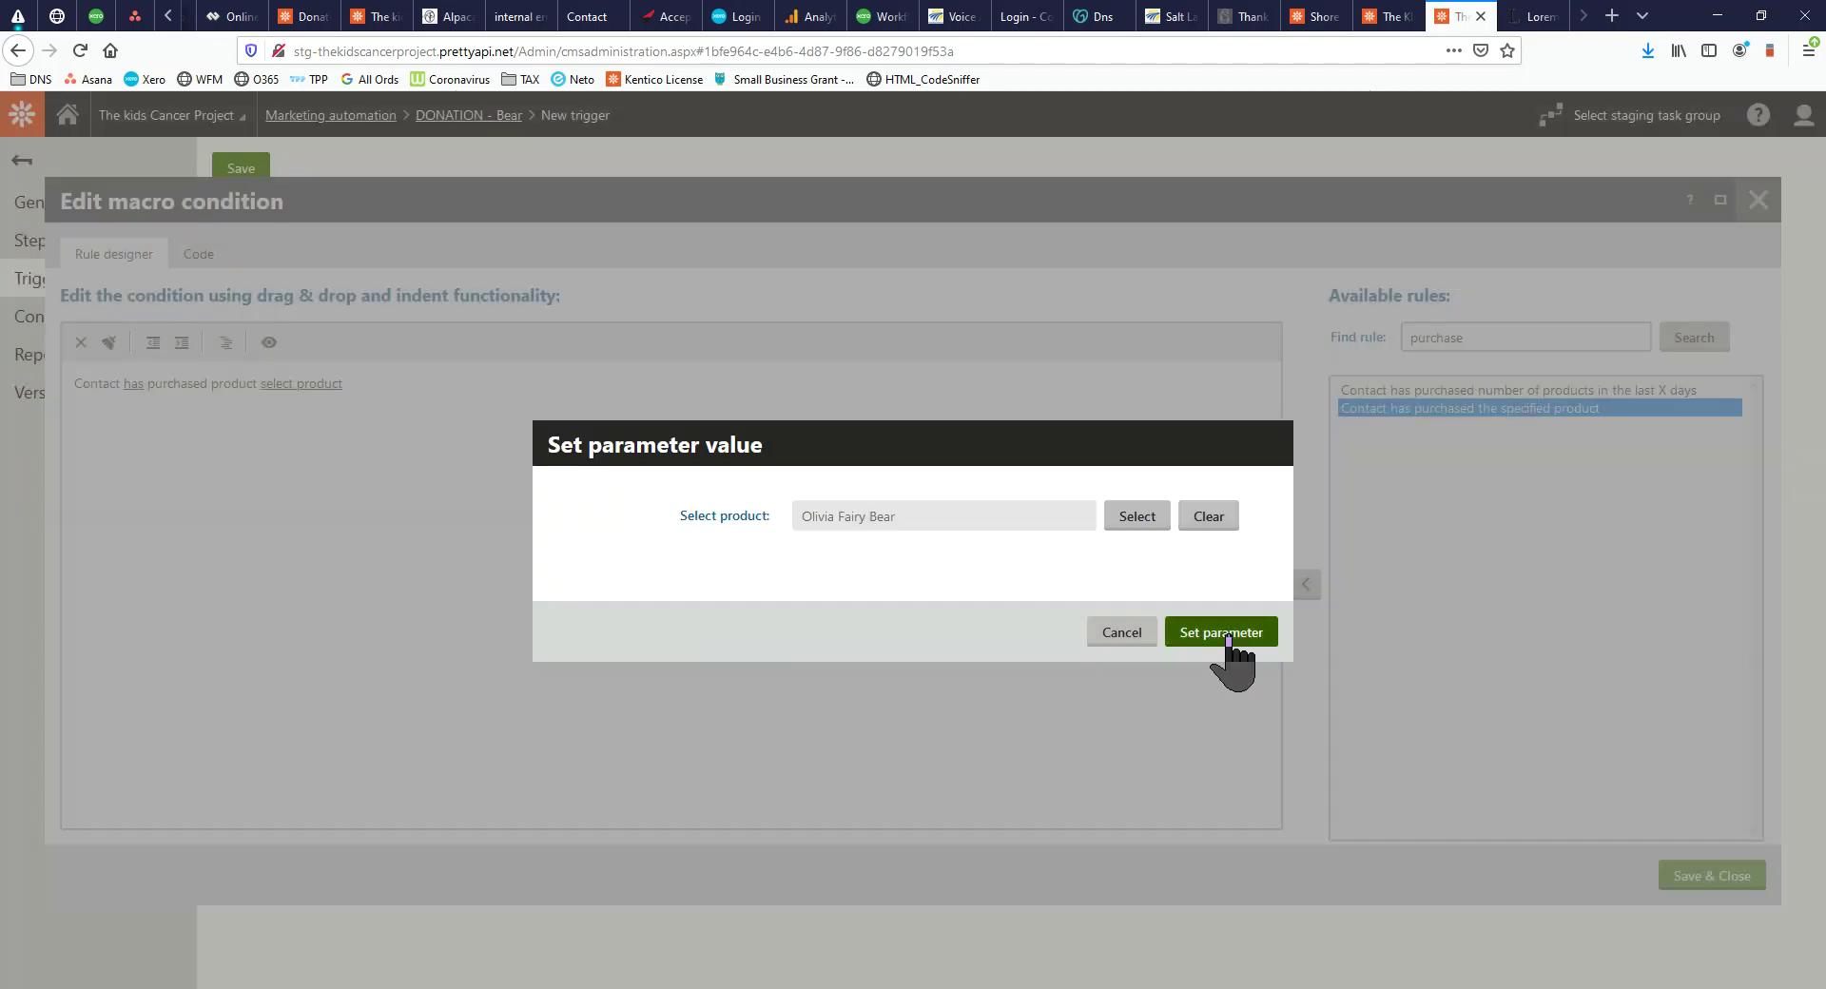
{"action": "left_click", "coordinate": [1225, 633]}
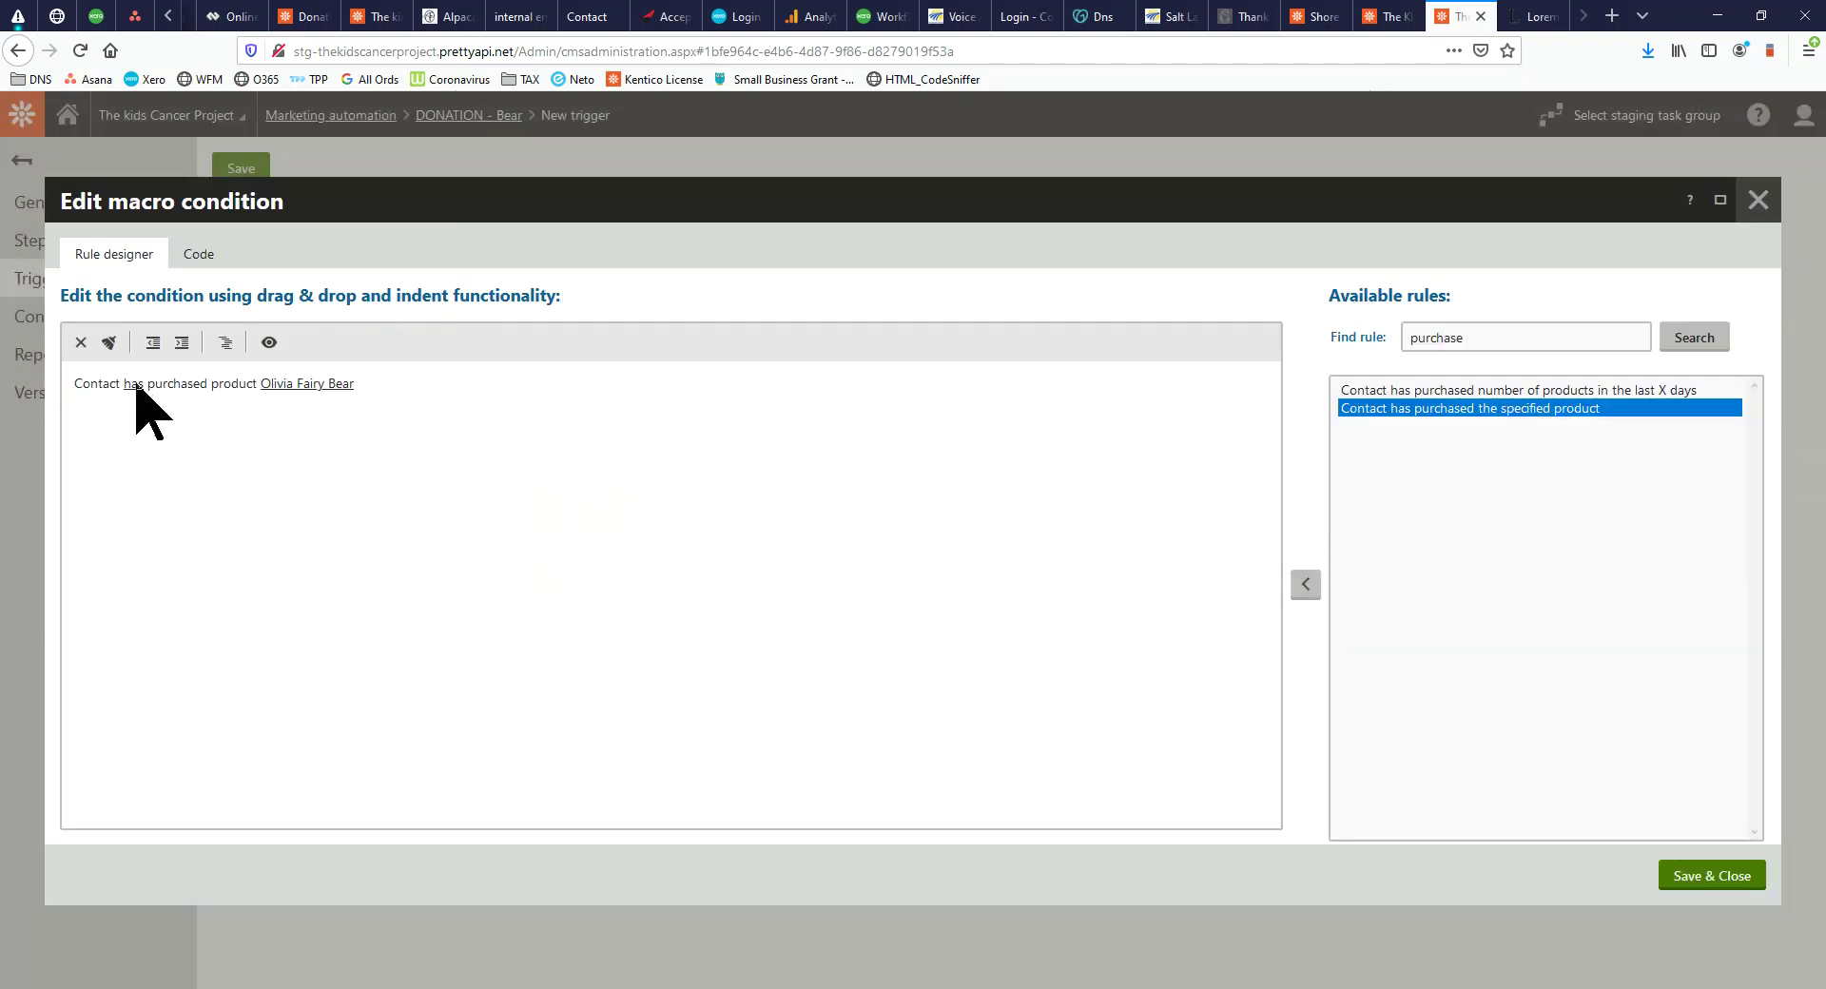
Add the 'Contact is female' rule and save the trigger condition
{"action": "left_click", "coordinate": [134, 384]}
{"action": "left_click", "coordinate": [1137, 629]}
{"action": "double_click", "coordinate": [1531, 348]}
{"action": "key", "text": "BackSpace"}
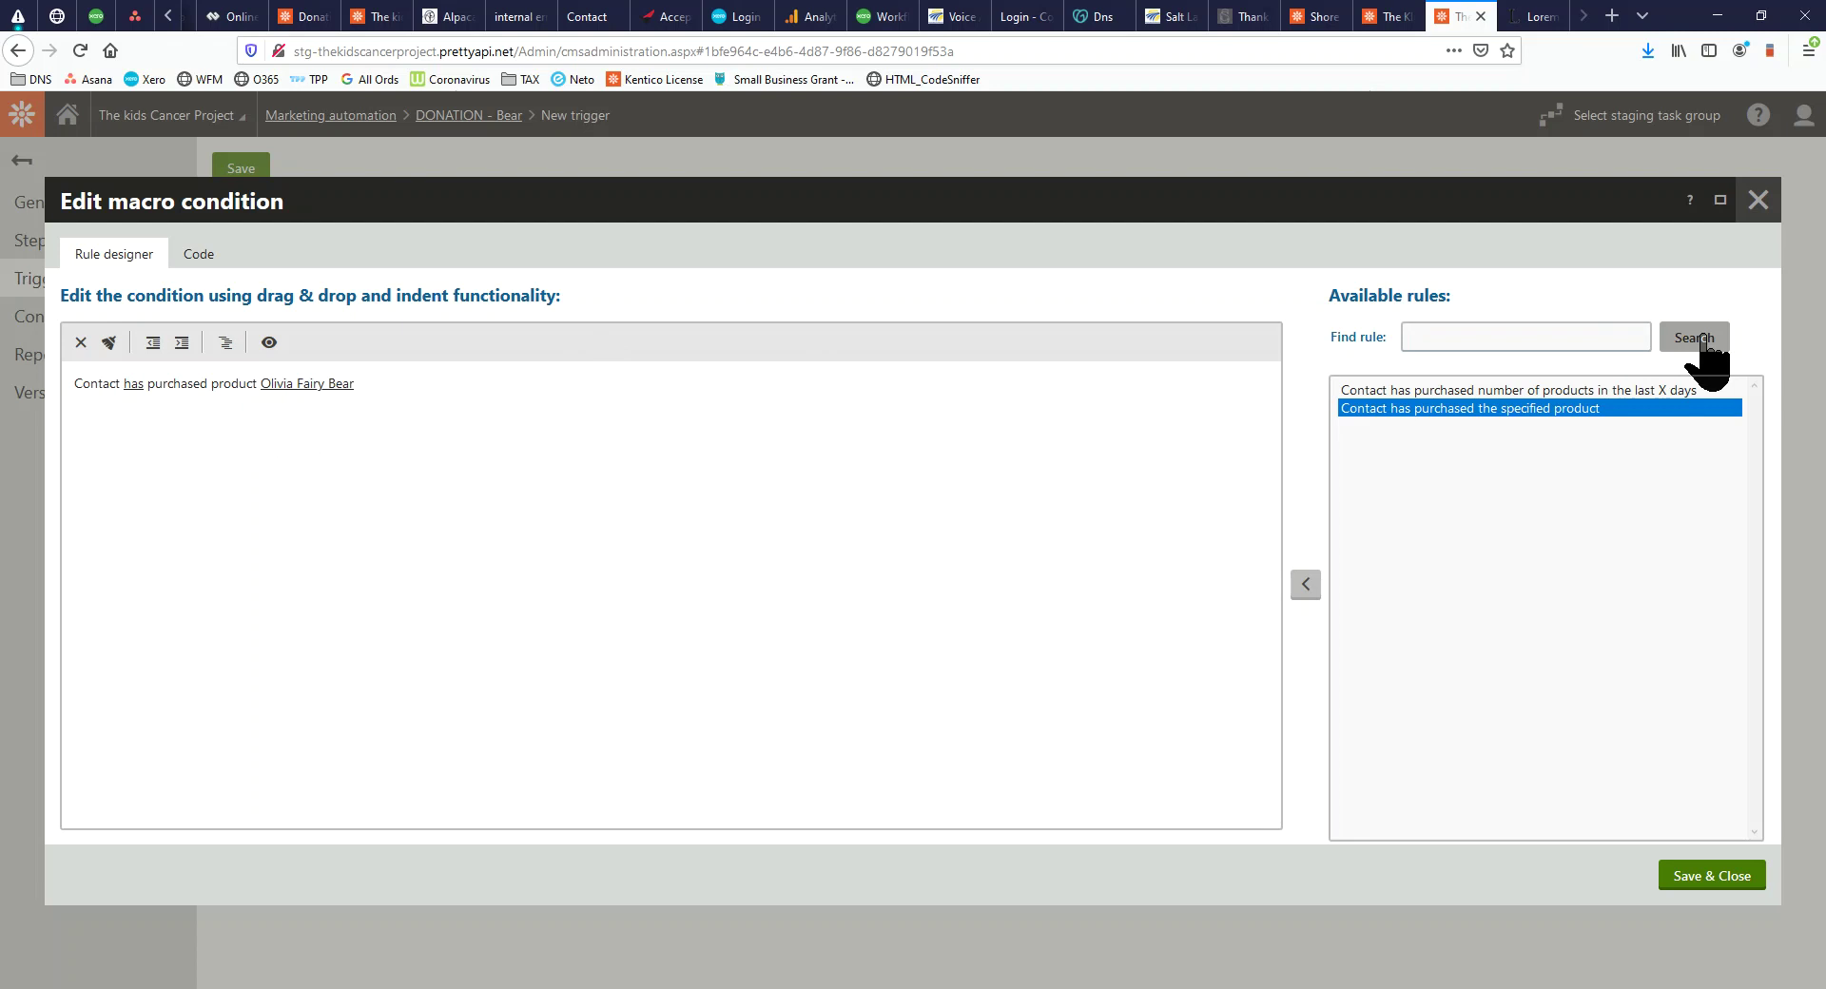
{"action": "left_click", "coordinate": [1702, 340]}
{"action": "double_click", "coordinate": [1398, 593]}
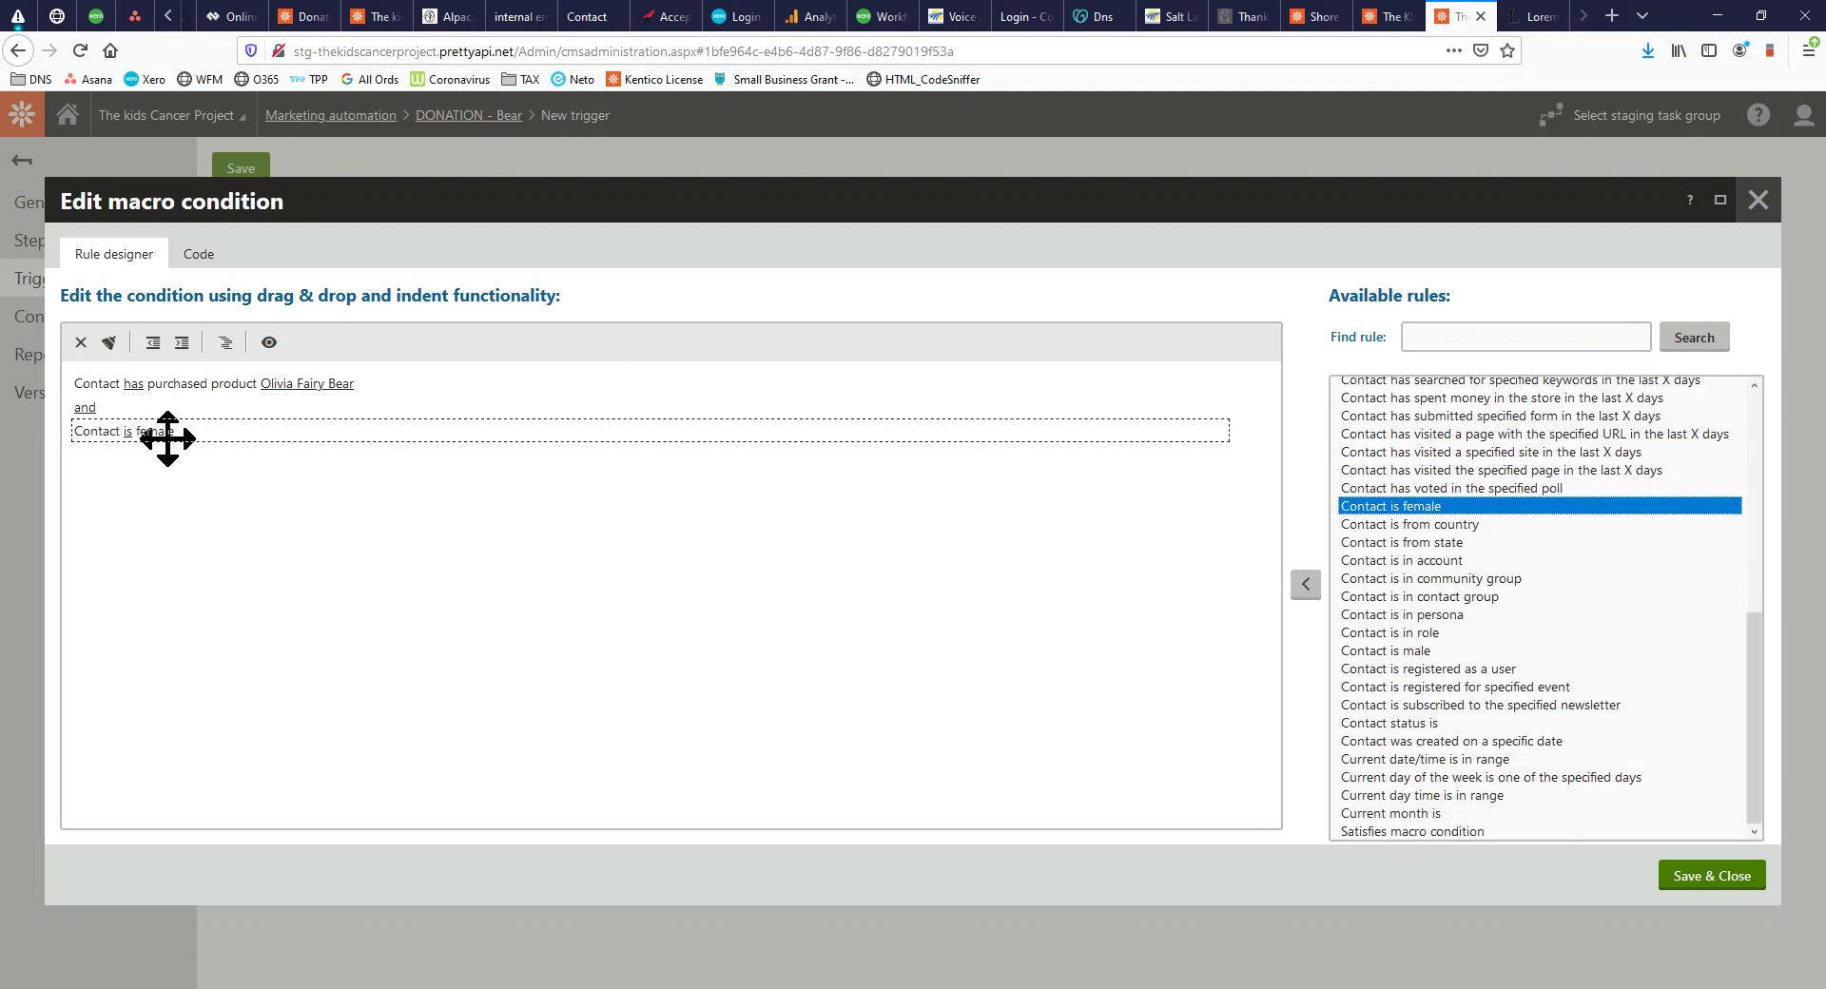
{"action": "left_click", "coordinate": [81, 409]}
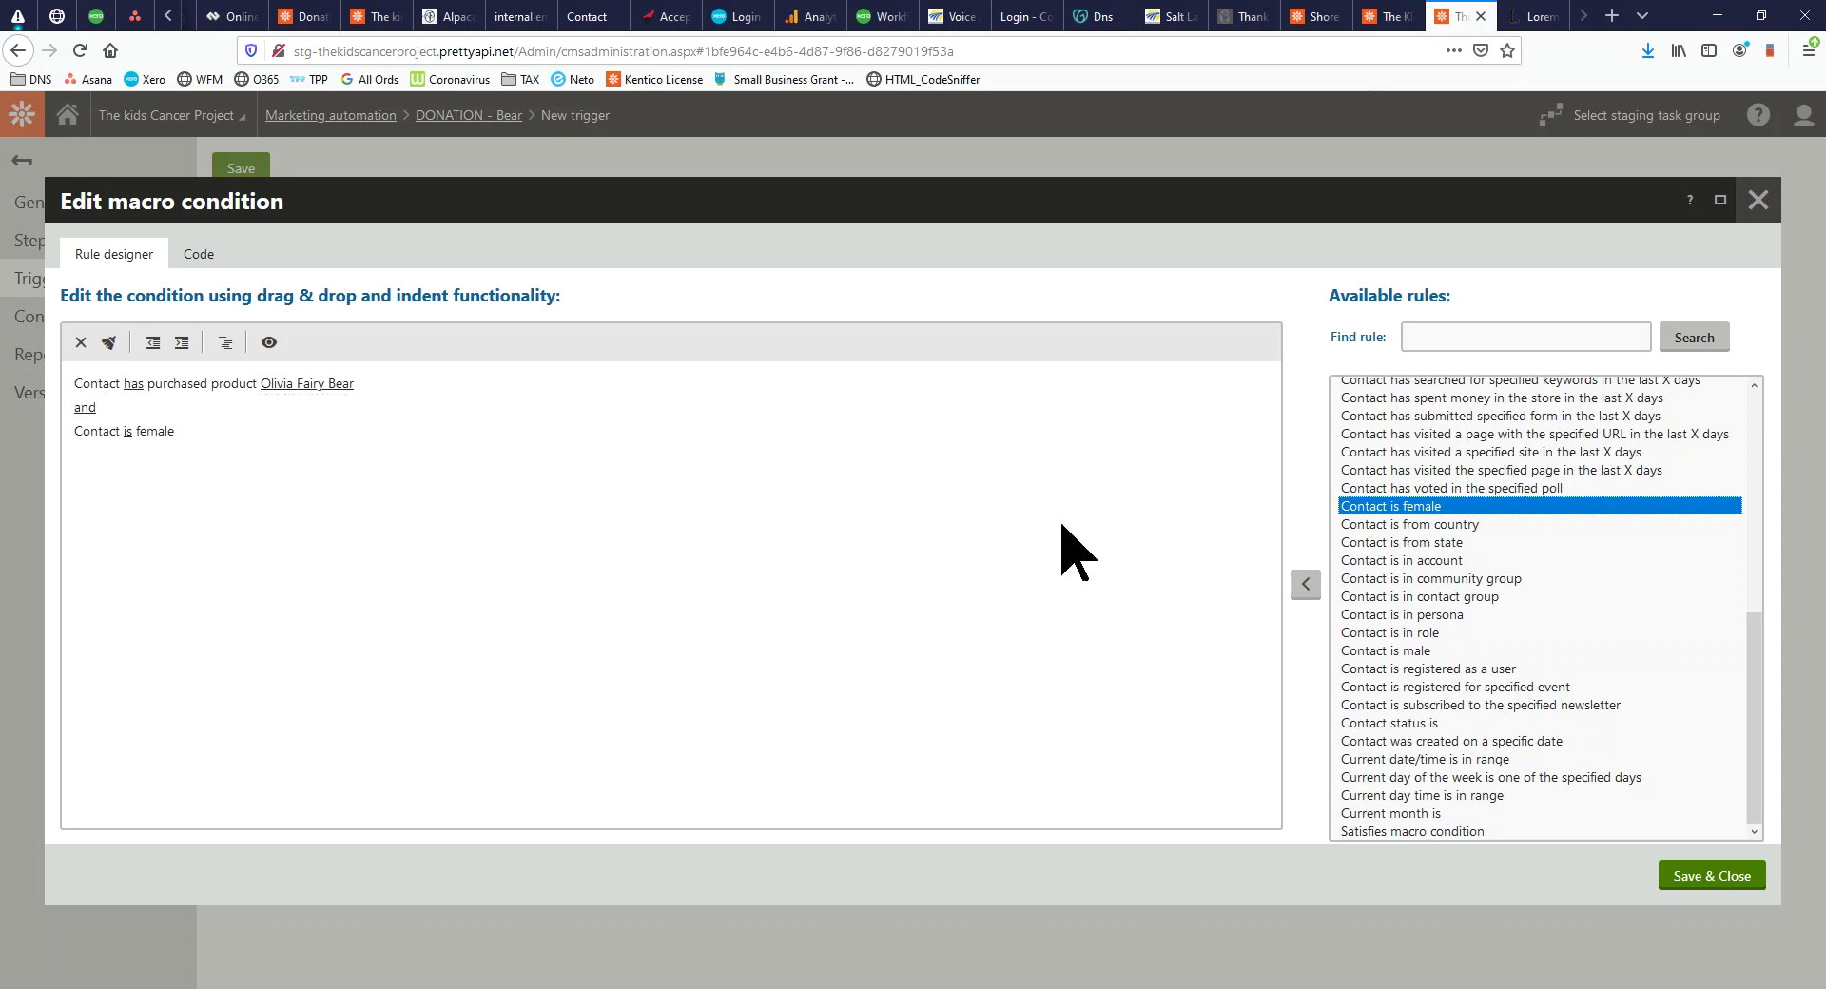
{"action": "left_click", "coordinate": [1712, 876]}
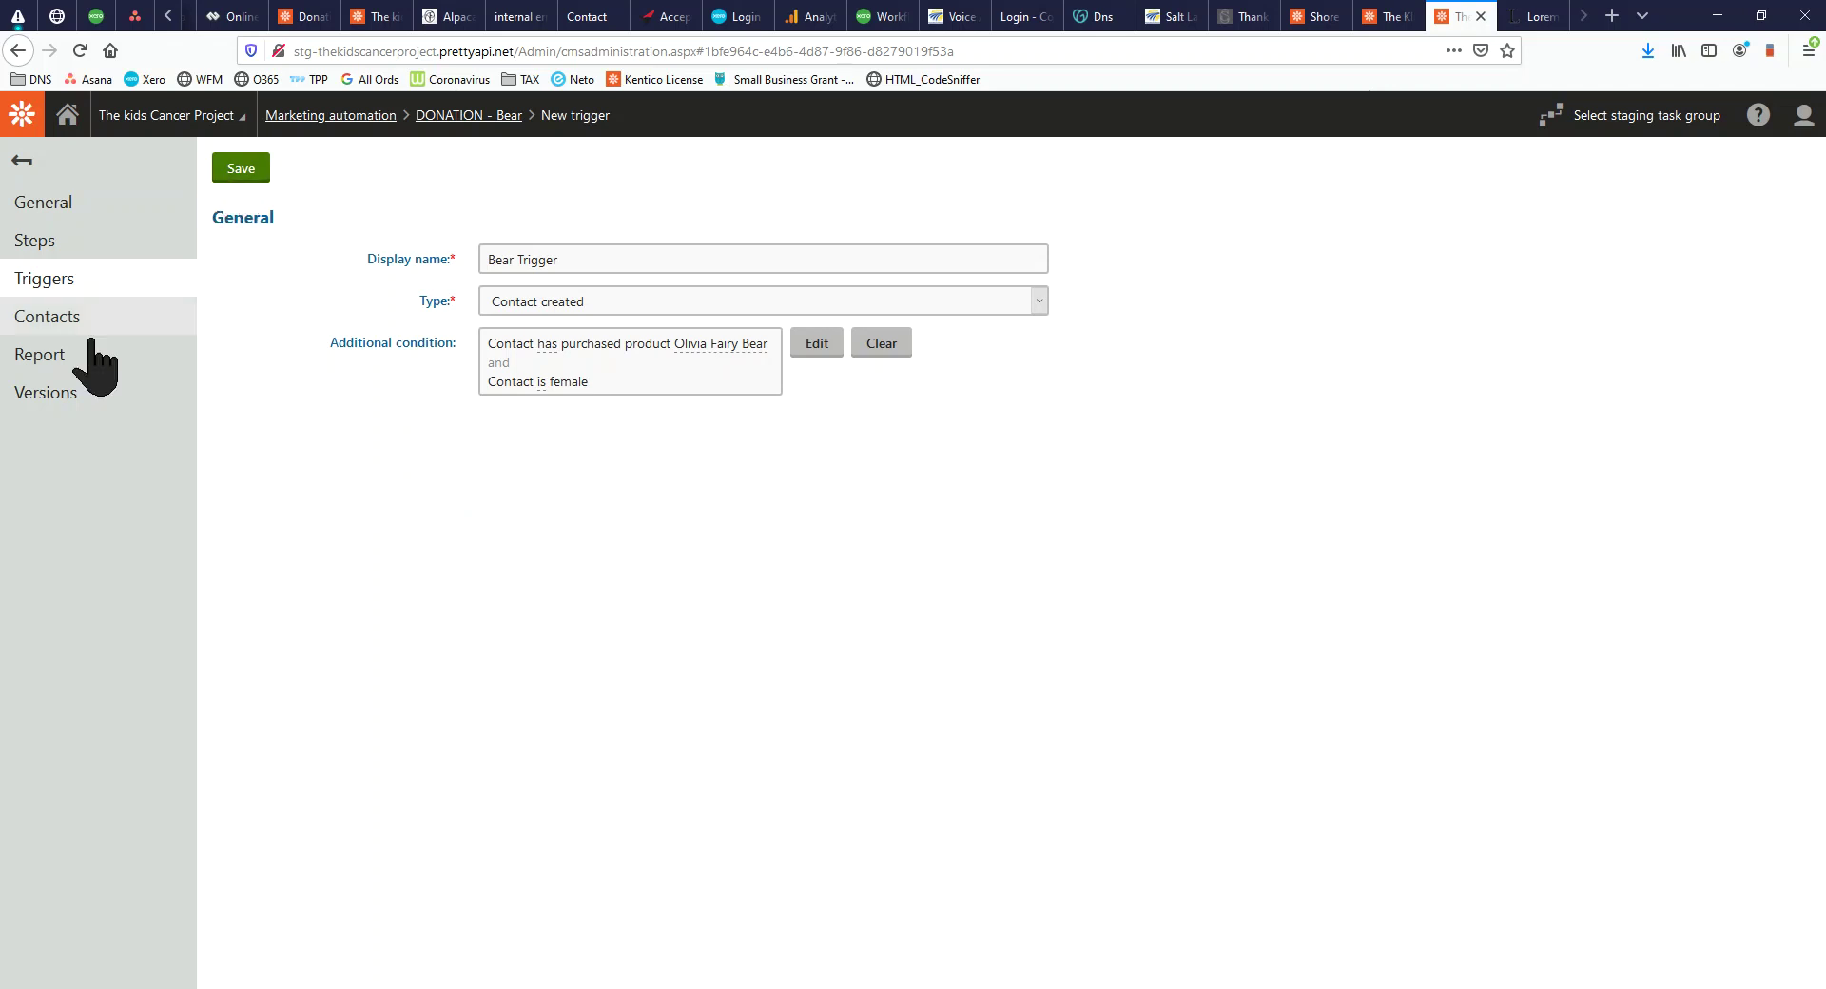
Leave the unsaved trigger for the step designer and nudge the Start and EMAIL 1 nodes
{"action": "left_click", "coordinate": [59, 281]}
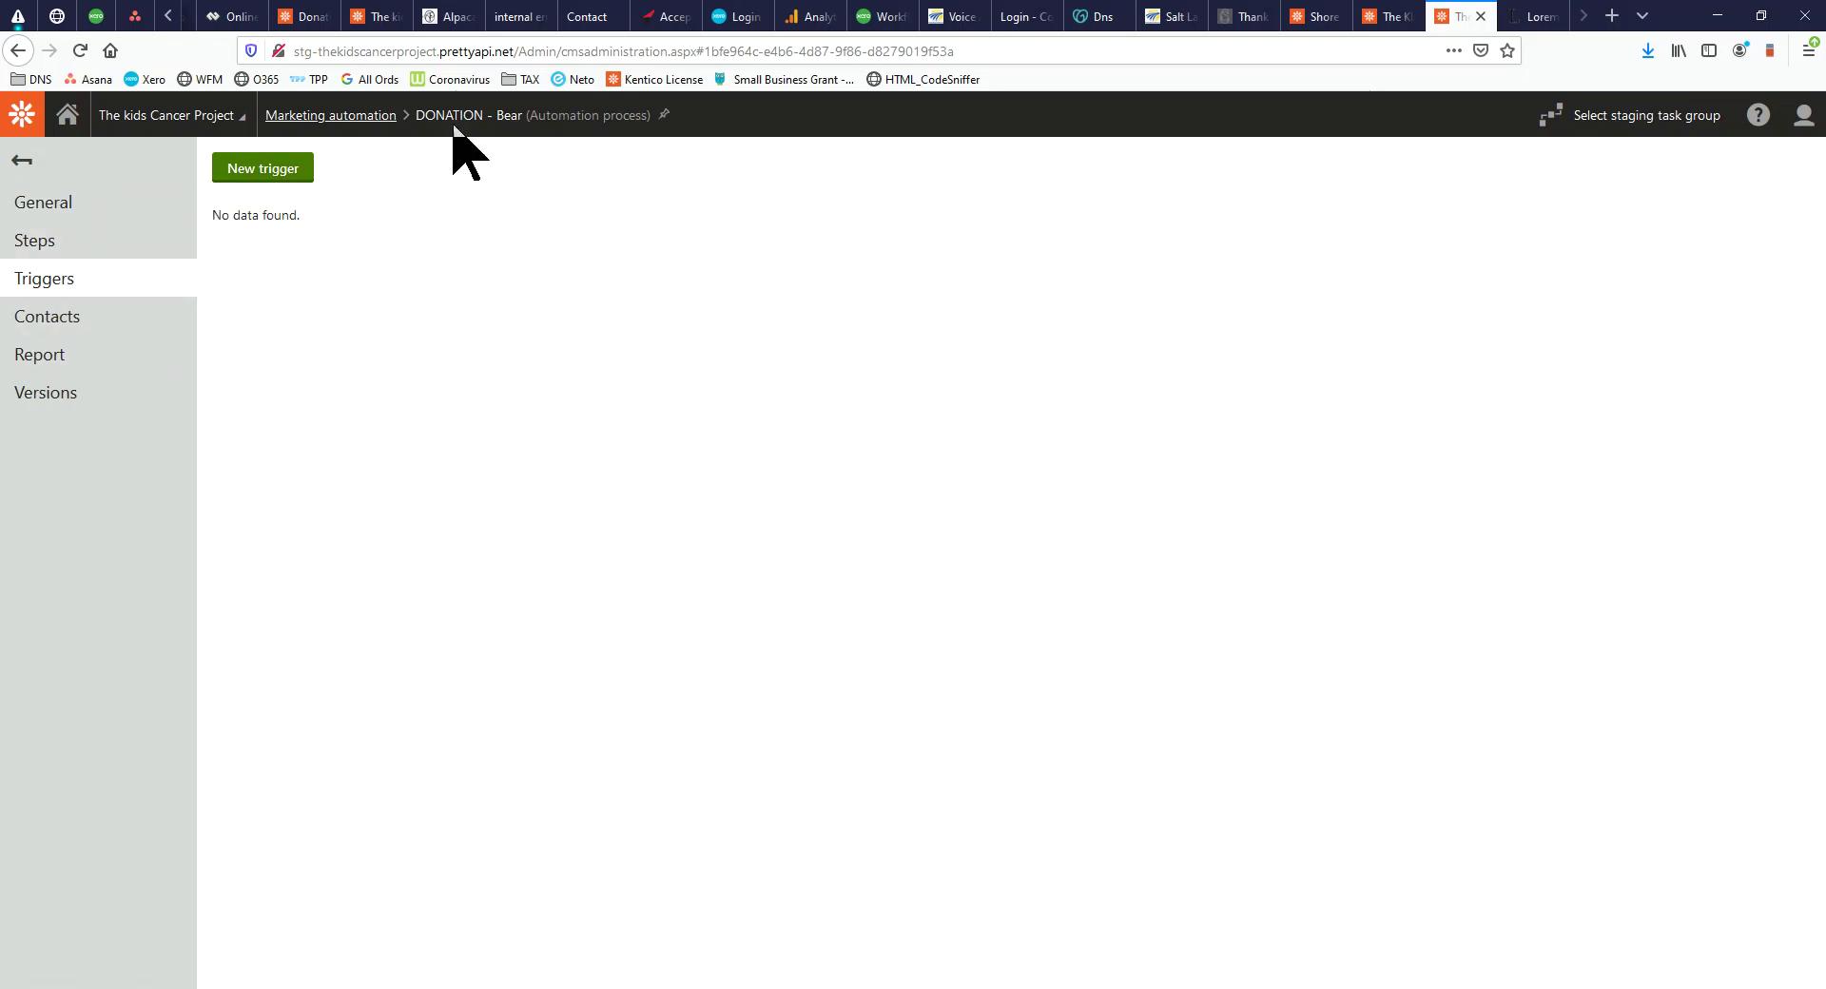
{"action": "left_click", "coordinate": [65, 249]}
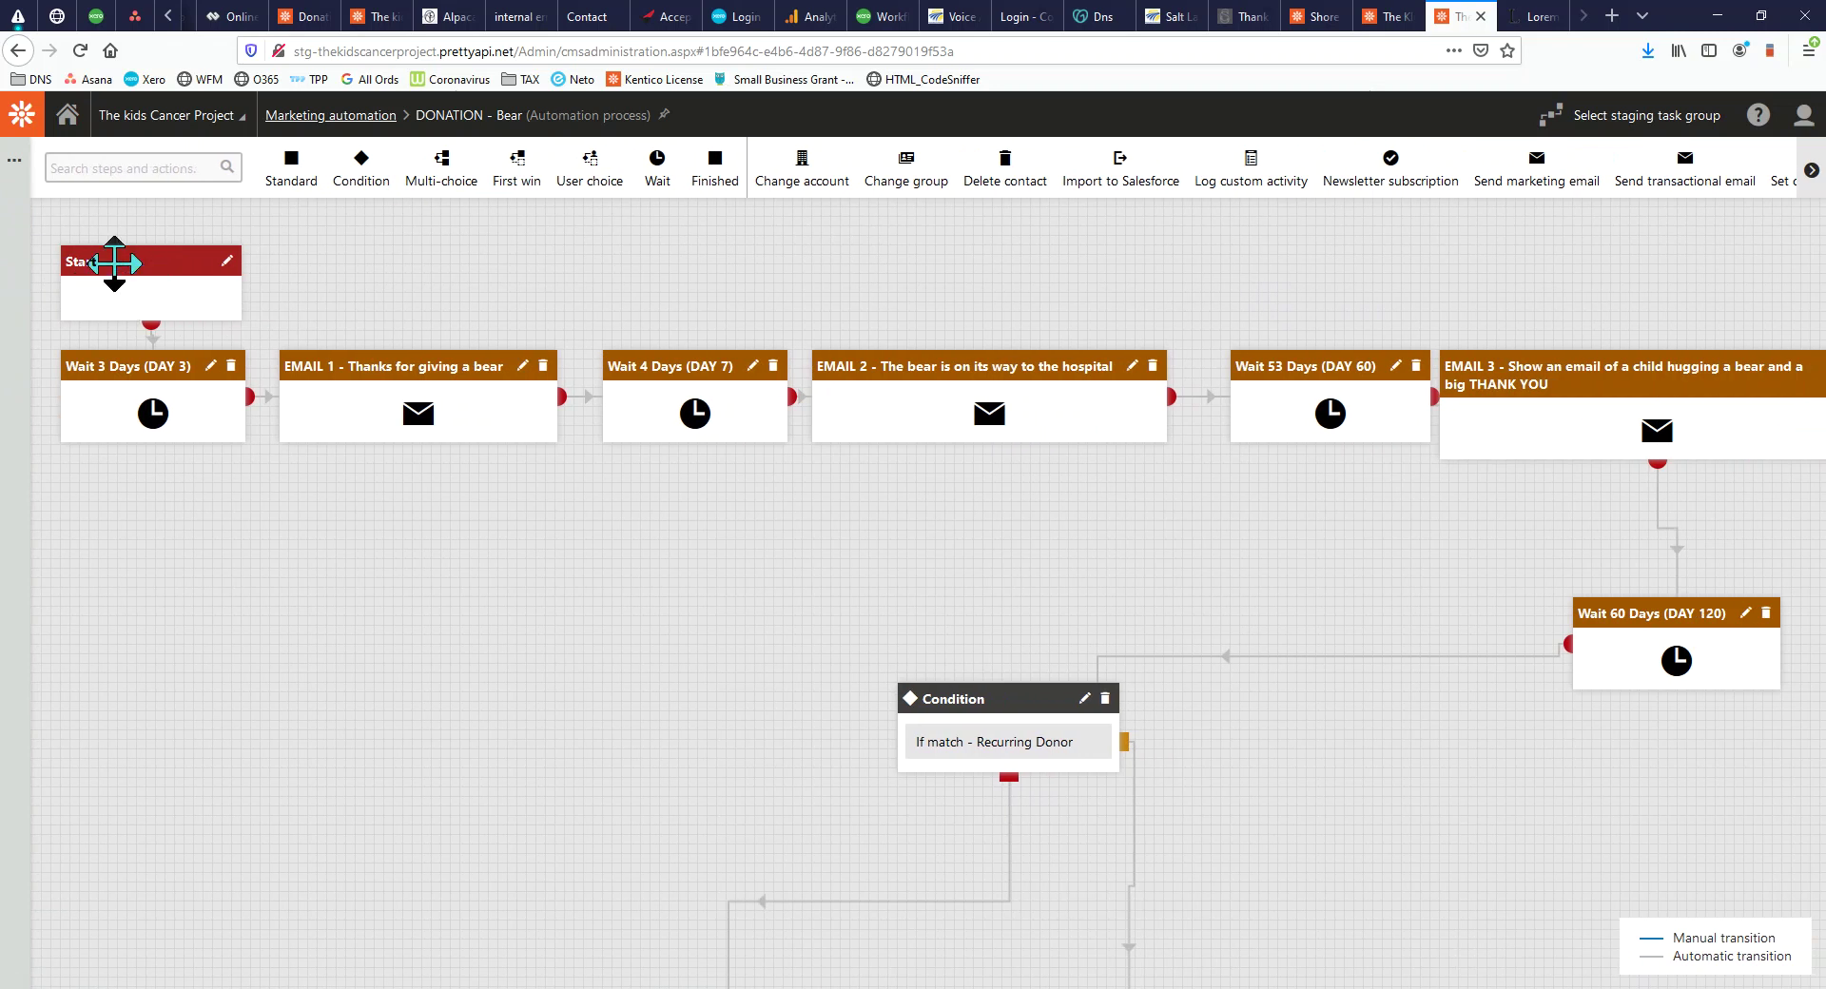
{"action": "mouse_move", "coordinate": [66, 261]}
{"action": "left_mouse_down"}
{"action": "mouse_move", "coordinate": [66, 227]}
{"action": "mouse_move", "coordinate": [73, 250]}
{"action": "left_mouse_up"}
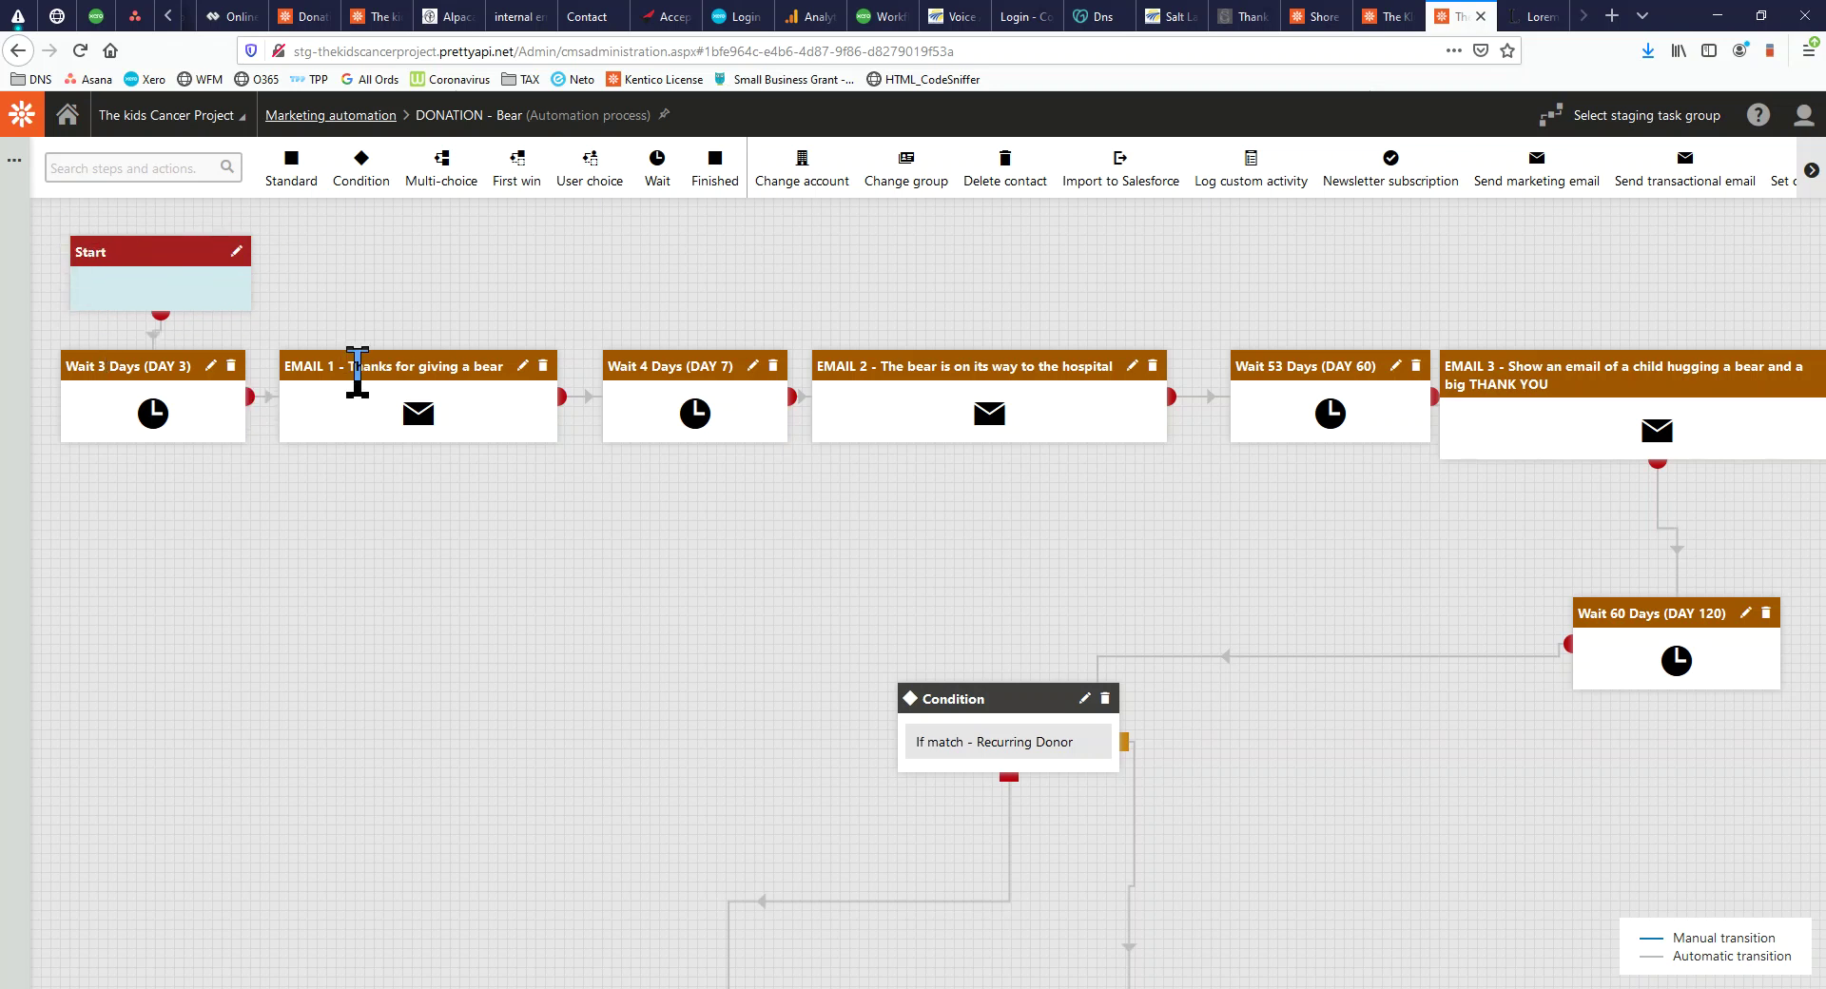
{"action": "mouse_move", "coordinate": [360, 372]}
{"action": "left_mouse_down"}
{"action": "mouse_move", "coordinate": [460, 354]}
{"action": "mouse_move", "coordinate": [380, 373]}
{"action": "left_mouse_up"}
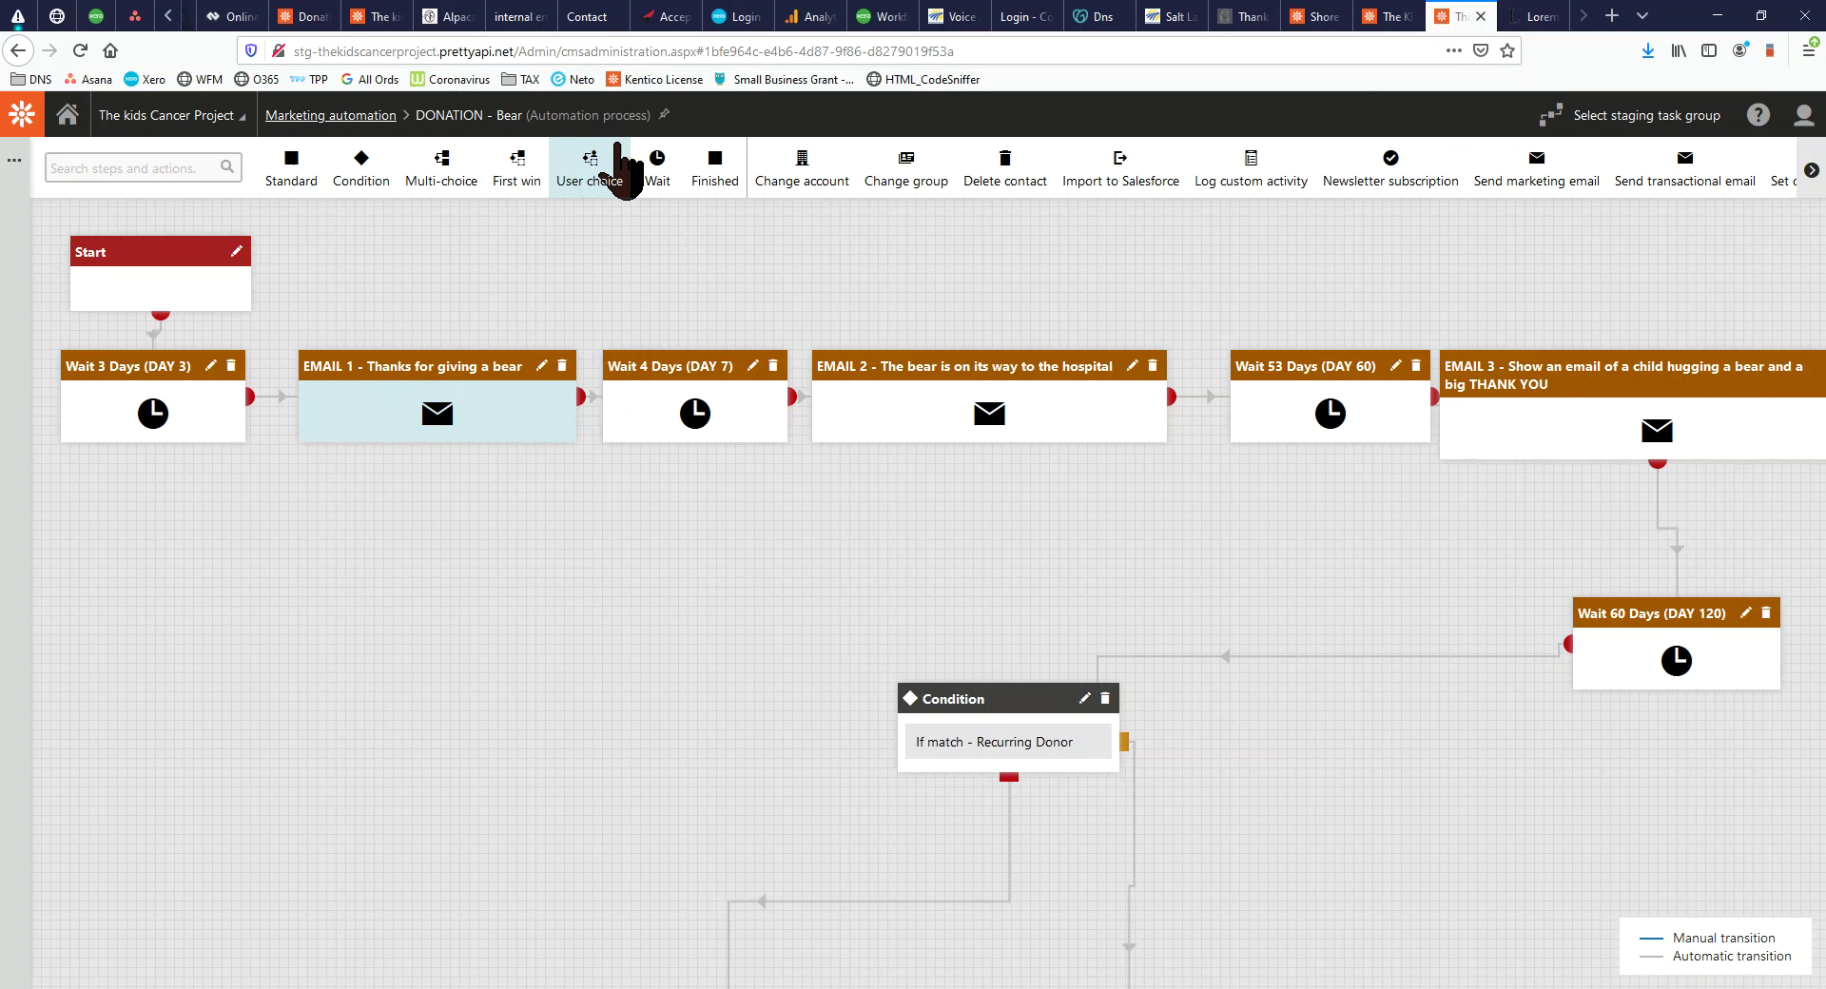
{"action": "mouse_move", "coordinate": [1537, 186]}
{"action": "left_mouse_down"}
{"action": "mouse_move", "coordinate": [359, 415]}
{"action": "mouse_move", "coordinate": [1351, 235]}
{"action": "mouse_move", "coordinate": [1554, 147]}
{"action": "left_mouse_up"}
Review the EMAIL 1 and EMAIL 2 step settings and shift Wait 53 Days slightly left
{"action": "left_click", "coordinate": [541, 367]}
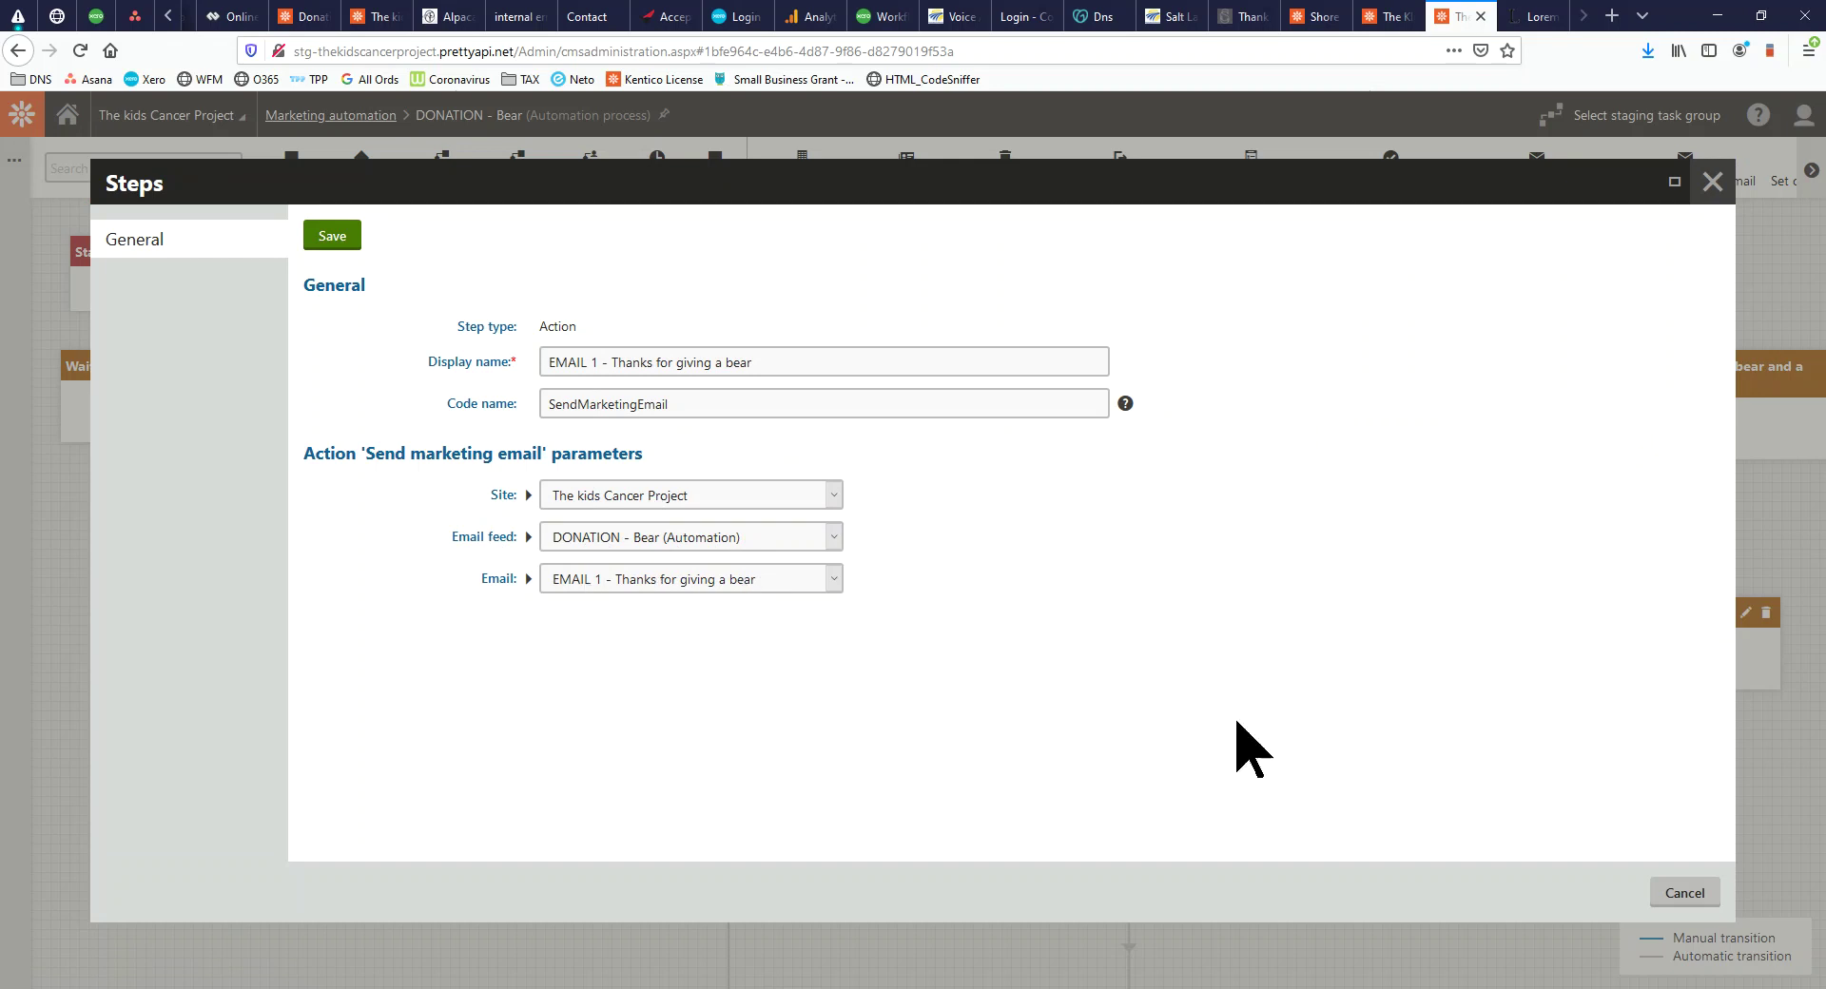
{"action": "left_click", "coordinate": [1712, 183]}
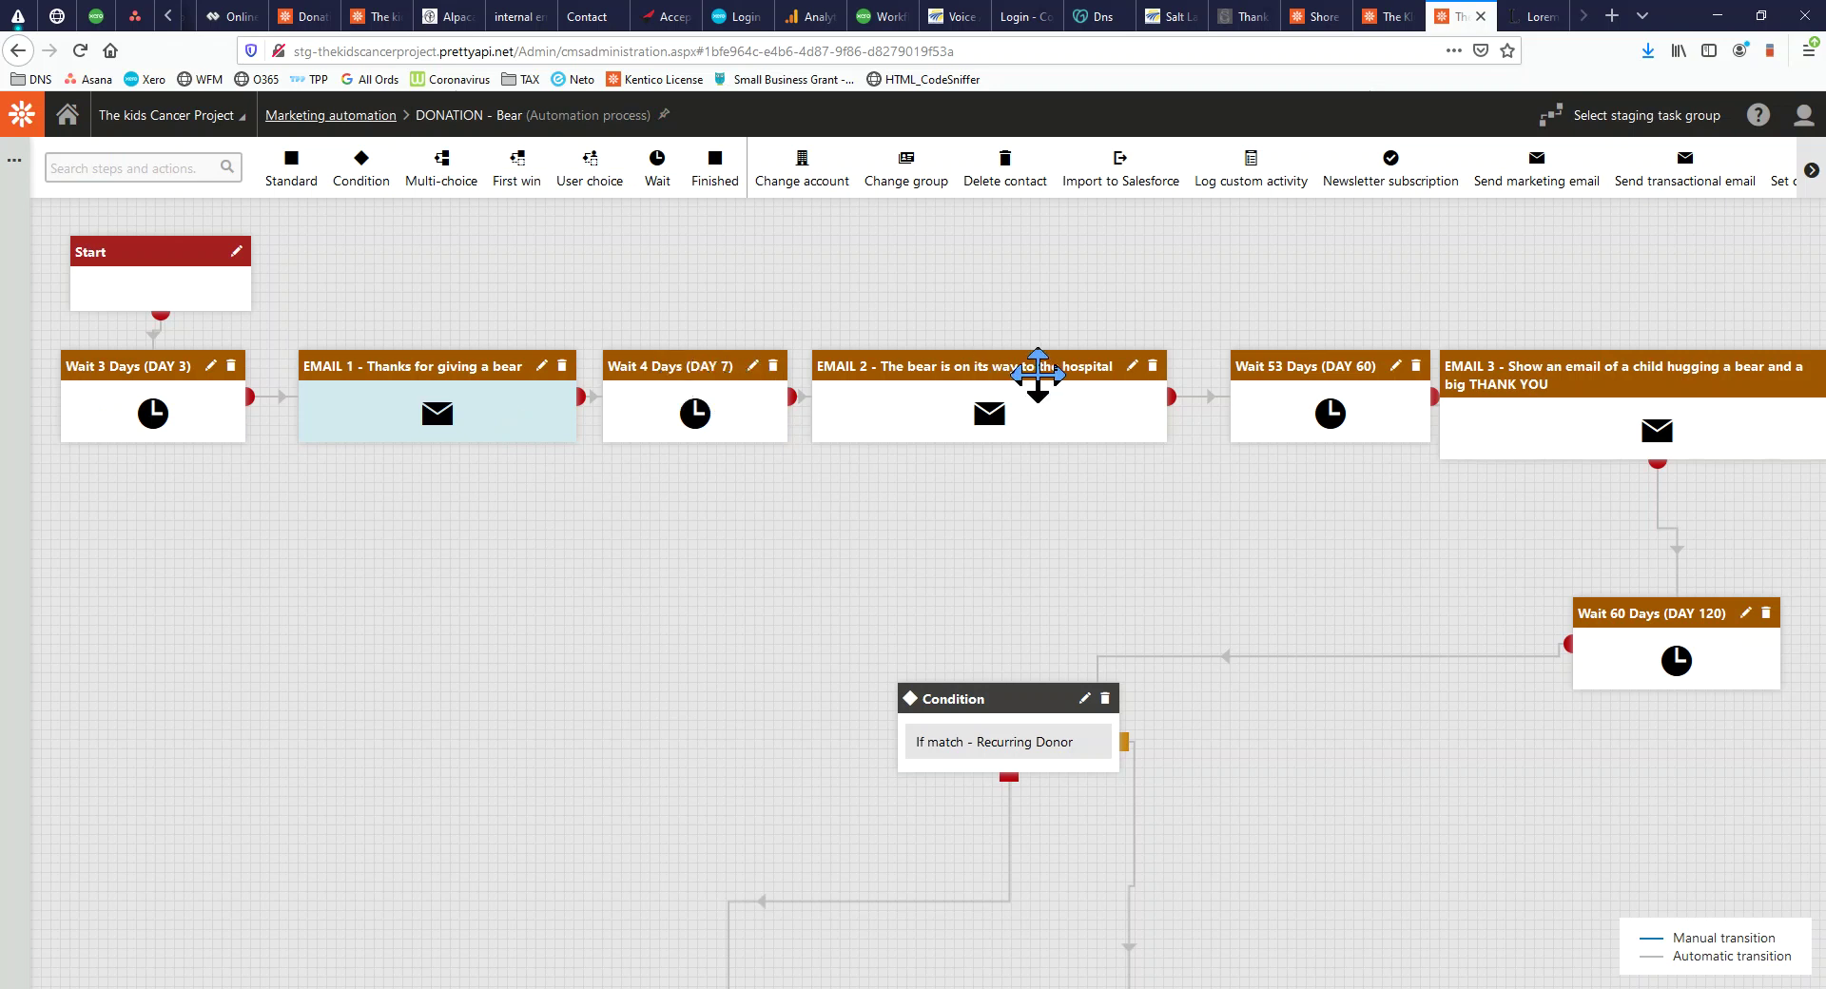
{"action": "left_click", "coordinate": [1132, 367]}
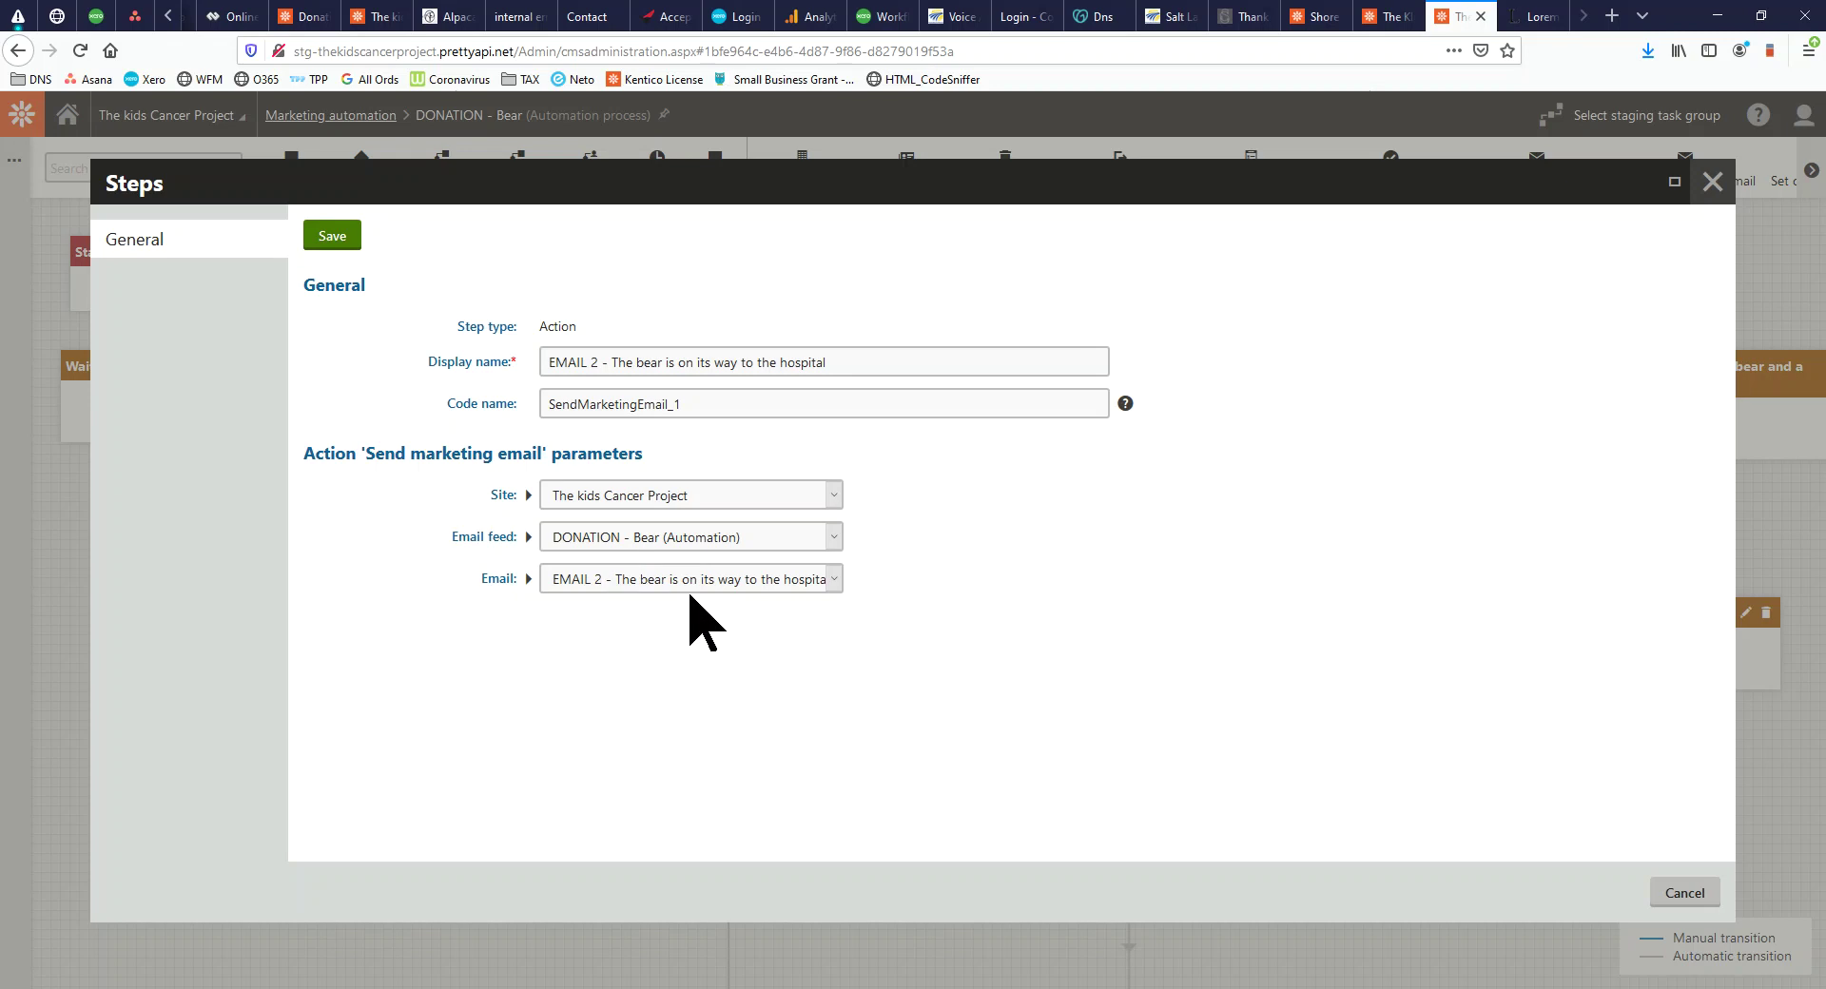
{"action": "left_click", "coordinate": [1713, 182]}
{"action": "left_click_drag", "start_coordinate": [1325, 369], "coordinate": [1296, 366]}
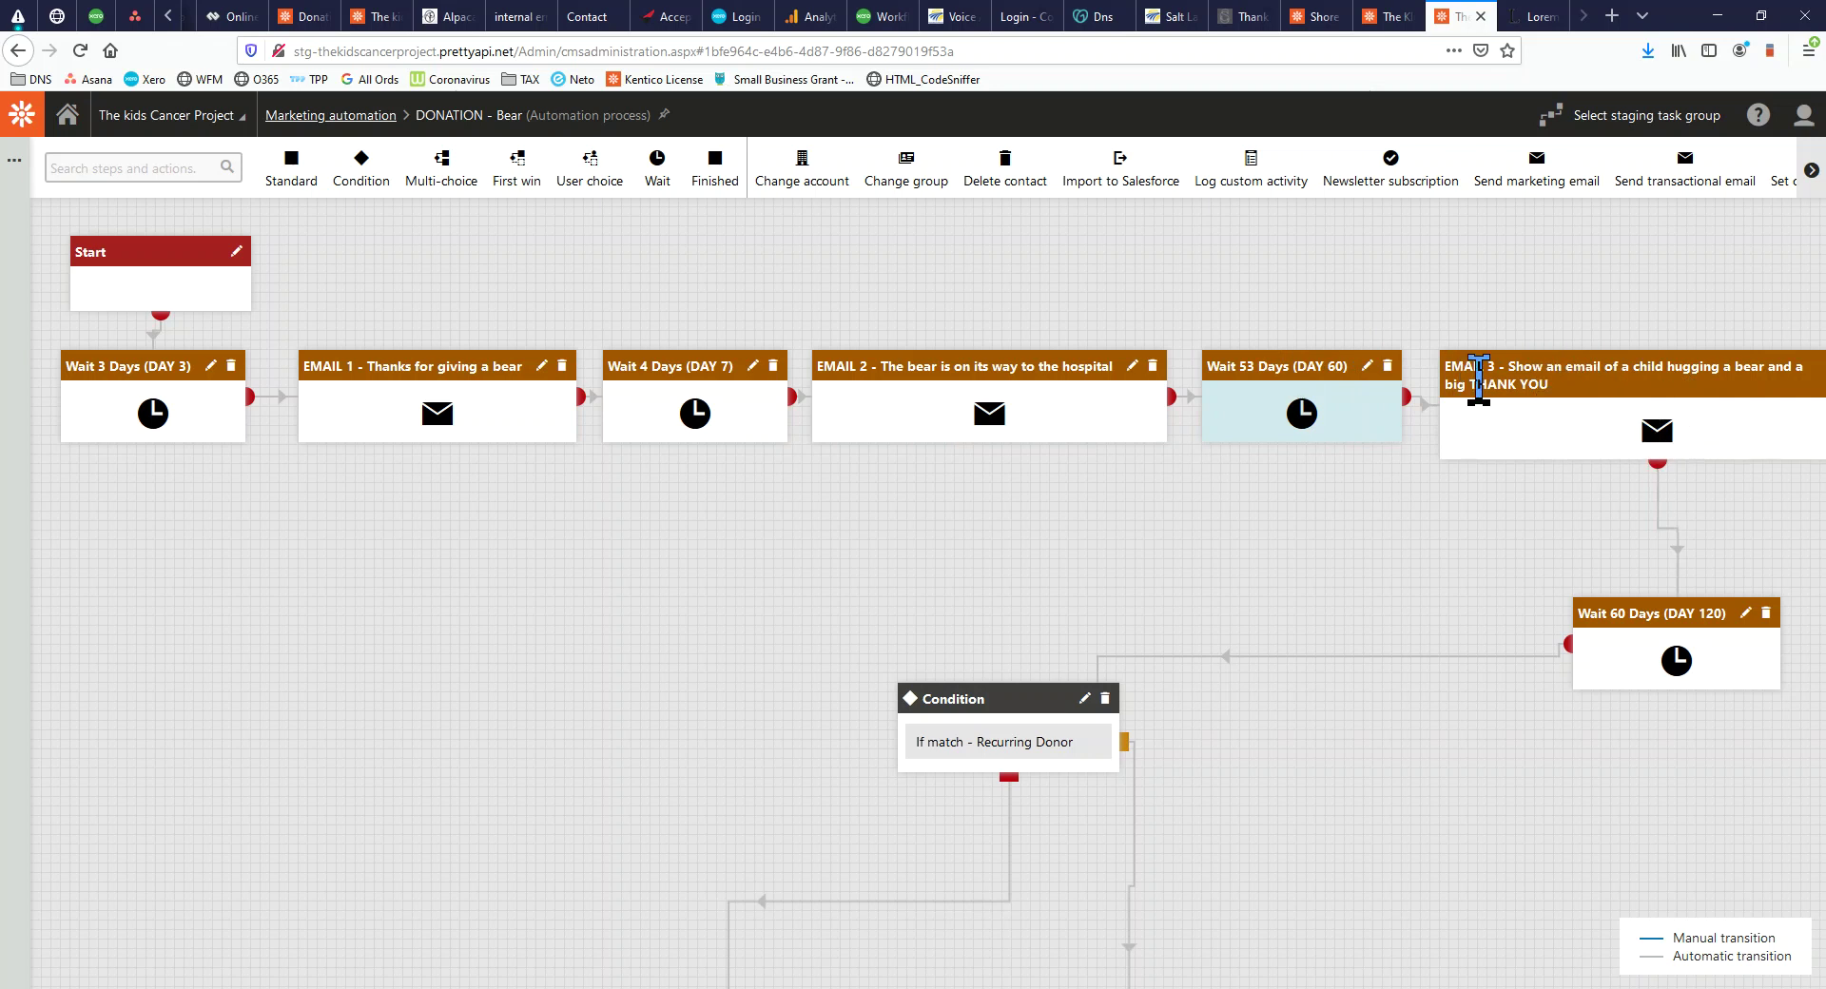
Zoom out to 90% and view the Condition step's Recurring Donor contact-group rule without saving
{"action": "scroll", "coordinate": [1470, 638], "scroll_direction": "down", "scroll_amount": 1}
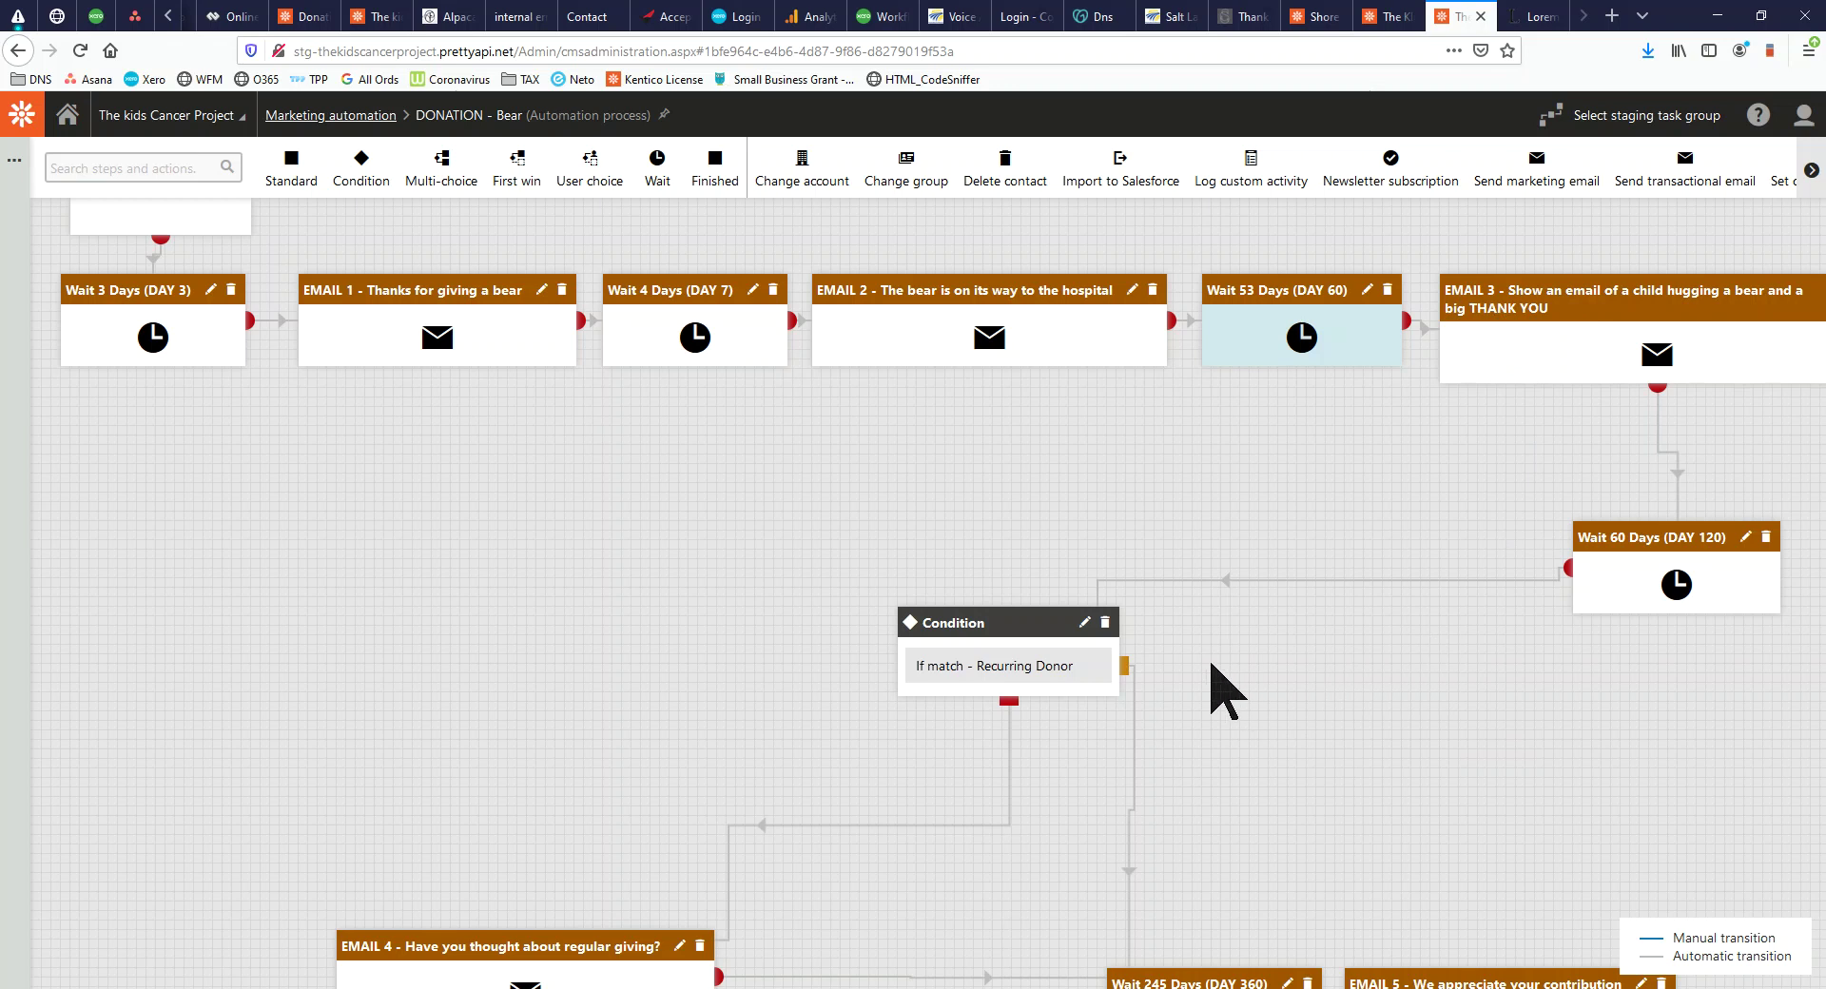
{"action": "scroll", "coordinate": [1211, 664], "scroll_direction": "down", "scroll_amount": 1}
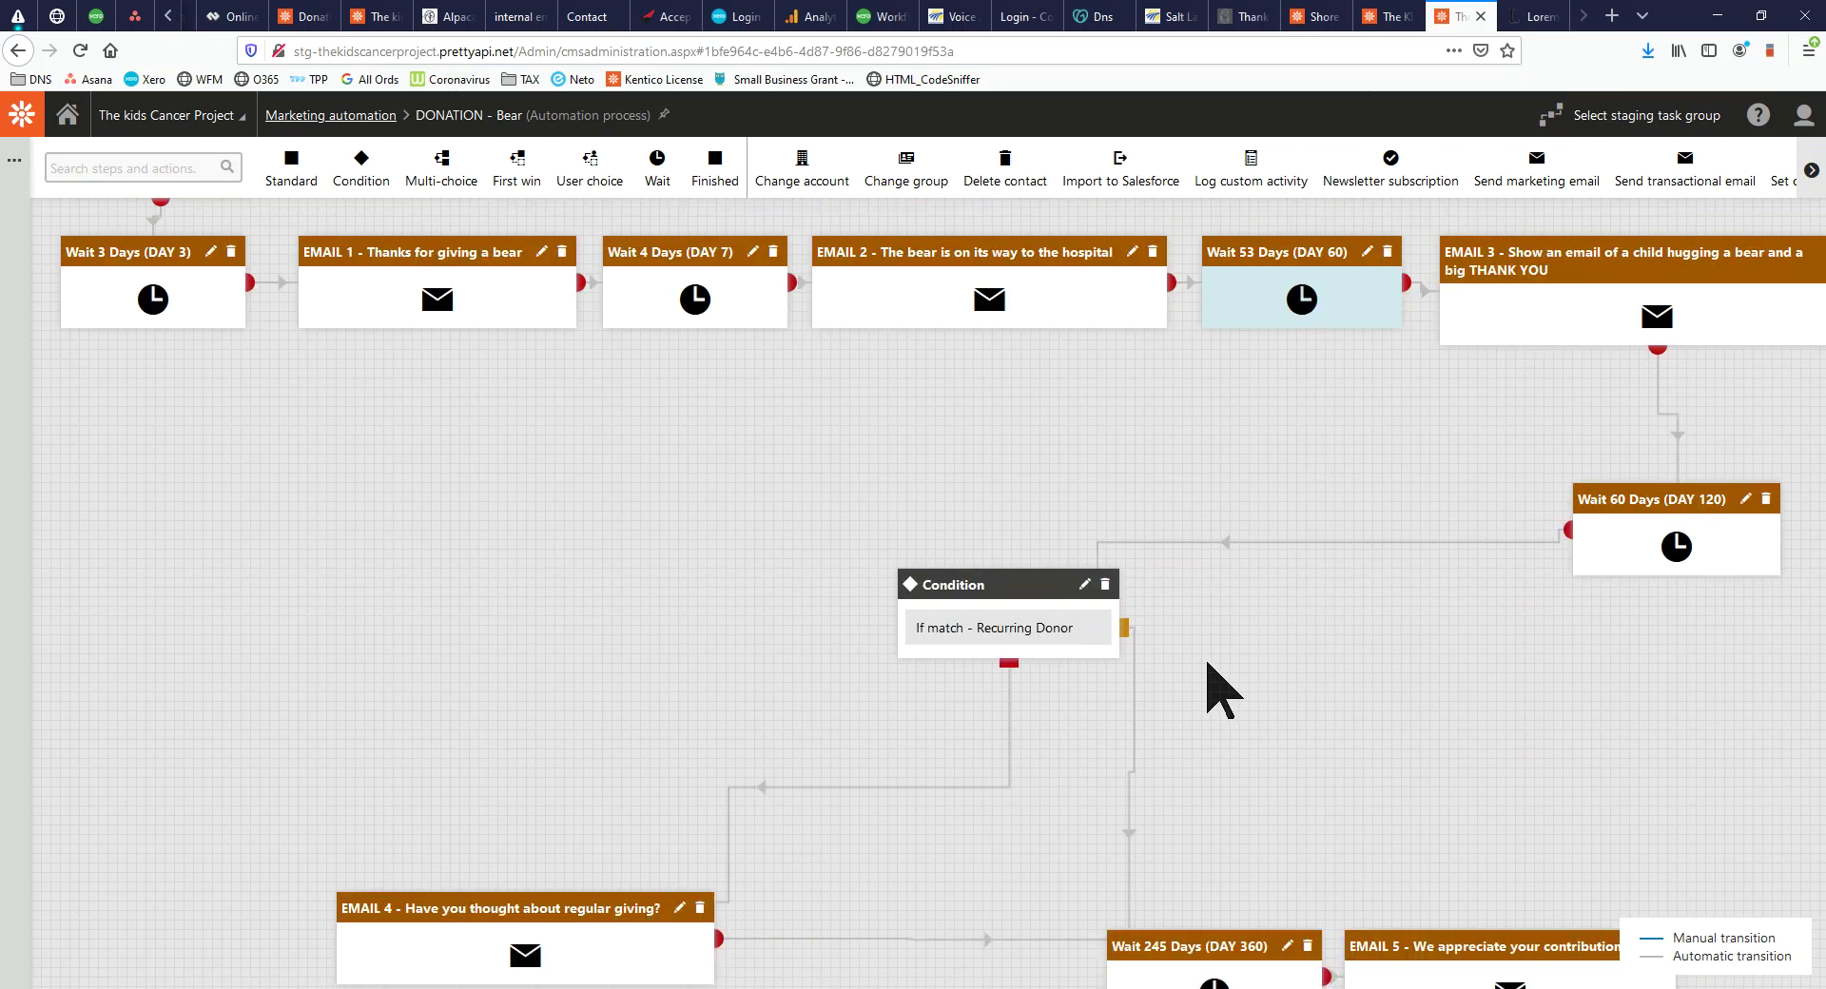
{"action": "scroll", "coordinate": [1208, 666], "scroll_direction": "up", "scroll_amount": 3}
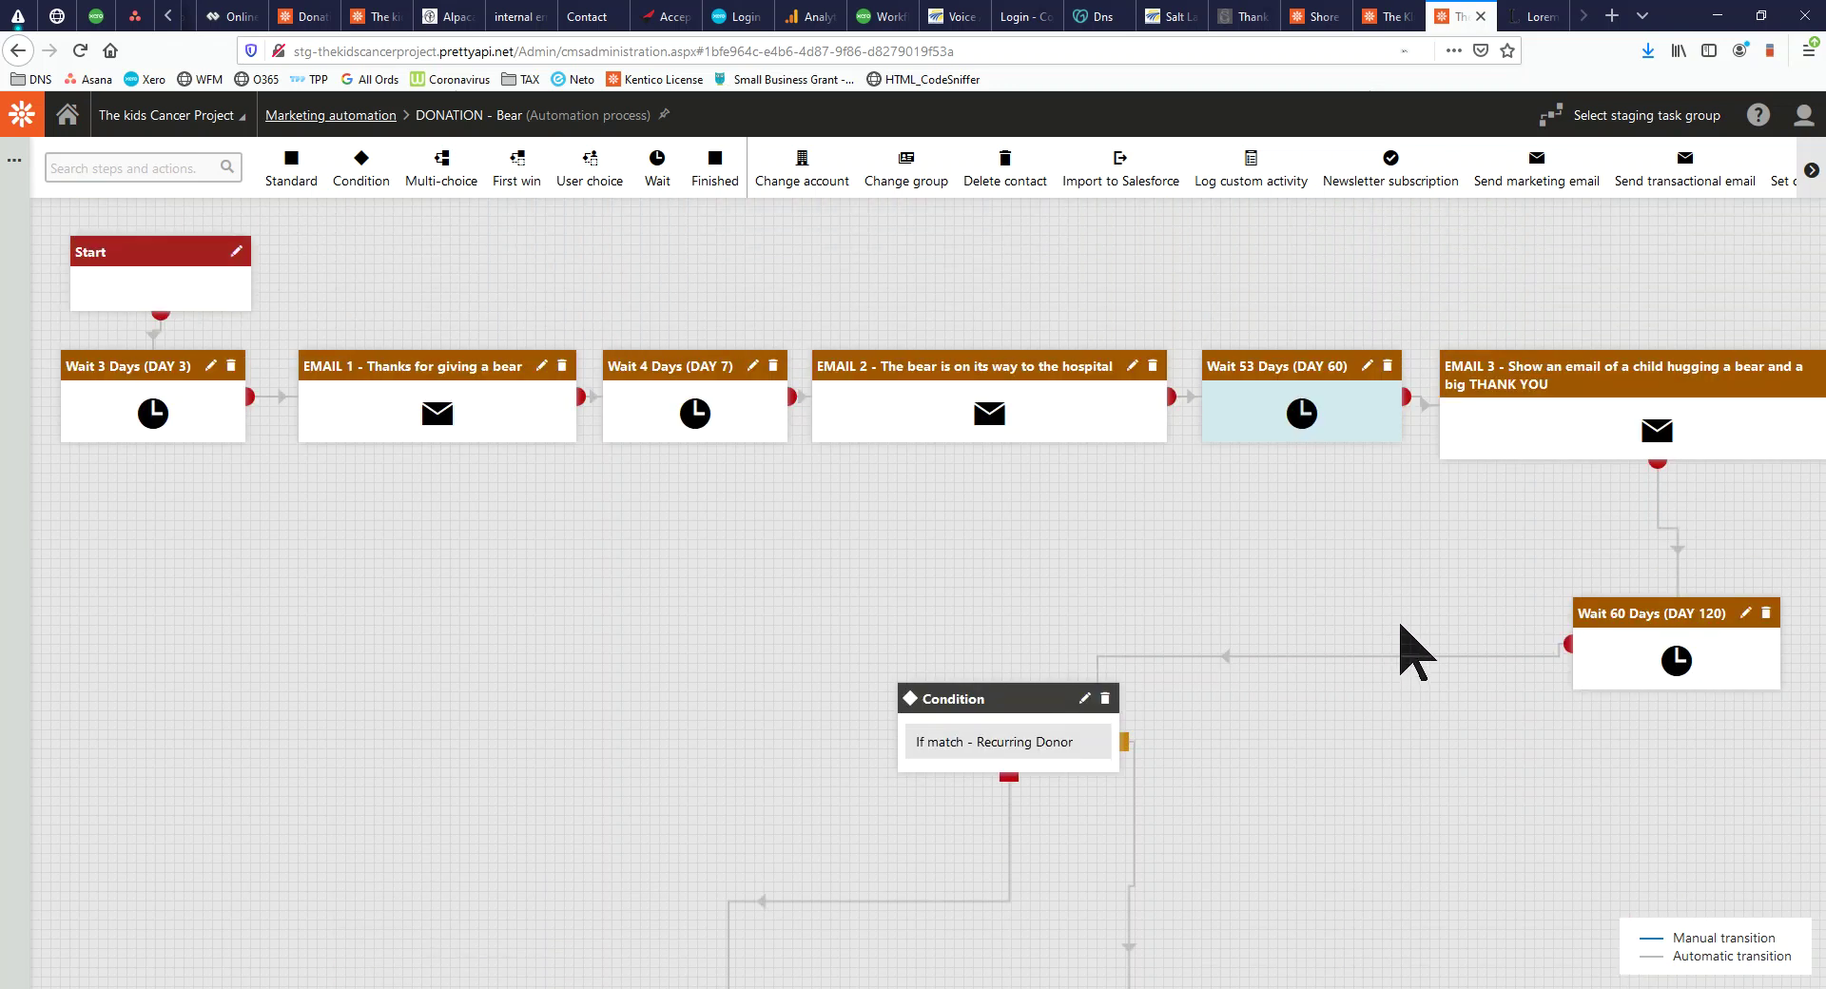
{"action": "key", "text": "ctrl+minus"}
{"action": "left_click_drag", "start_coordinate": [1476, 461], "coordinate": [1509, 562]}
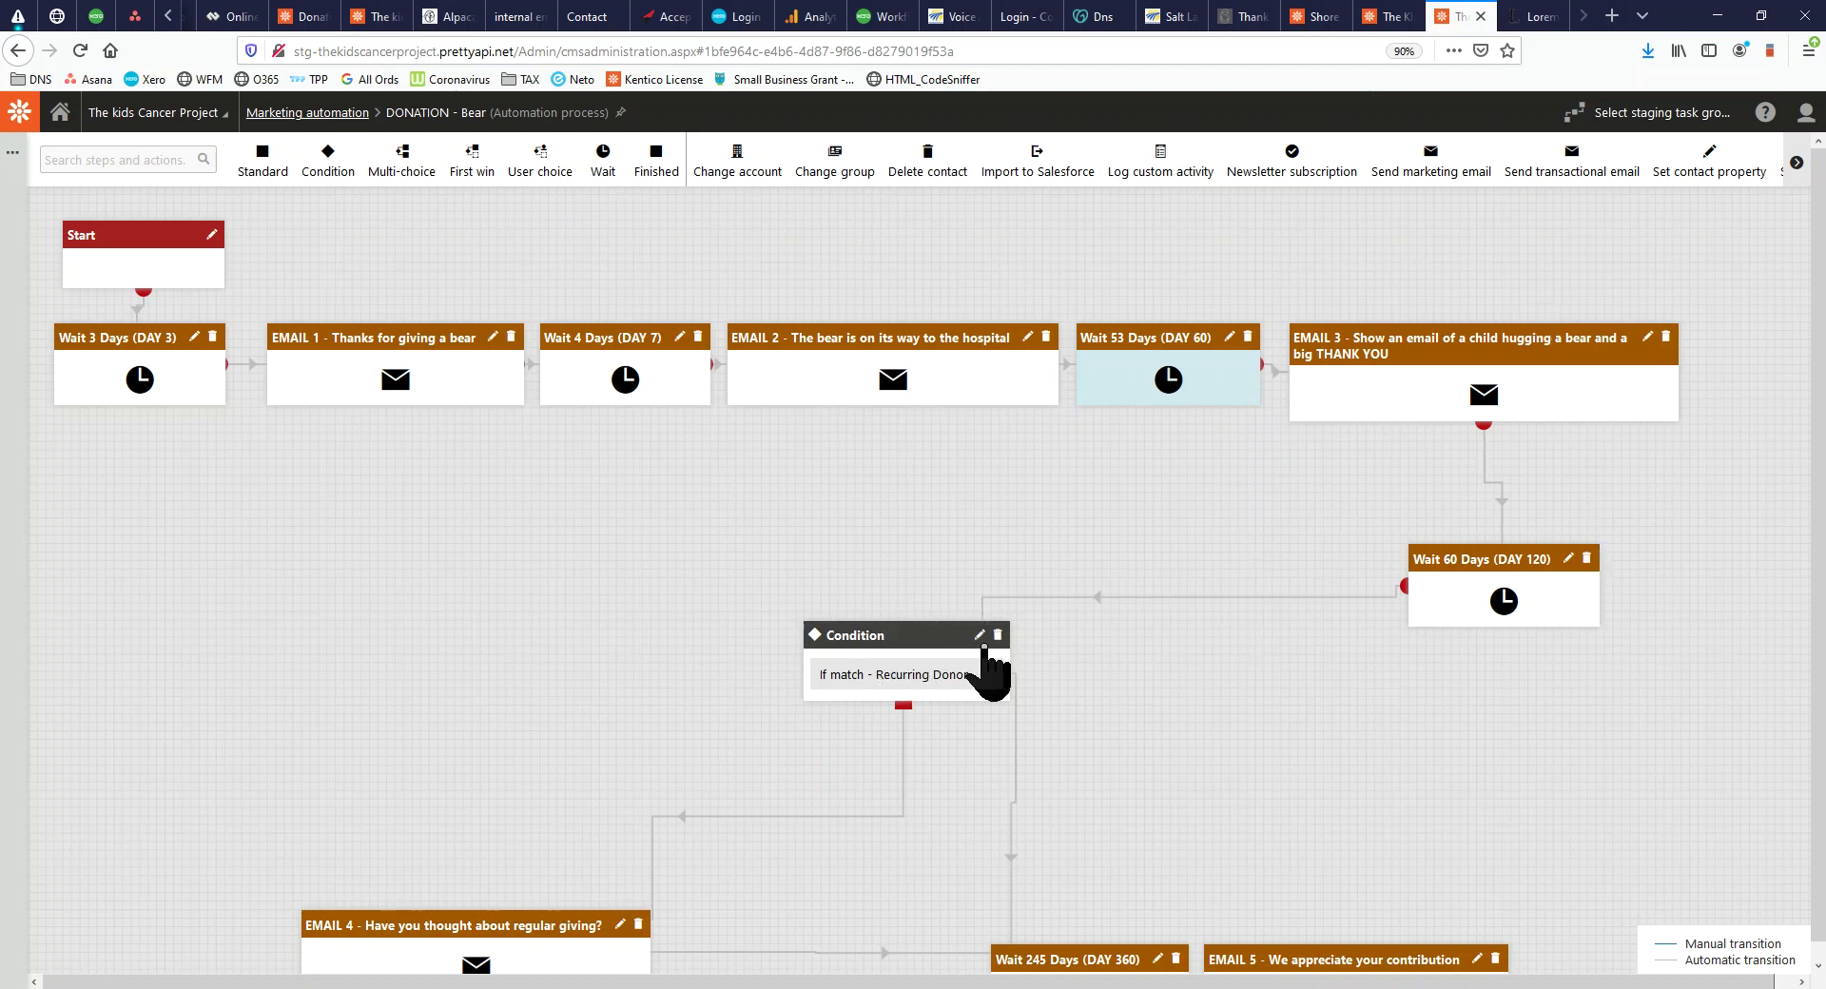
{"action": "left_click", "coordinate": [981, 635]}
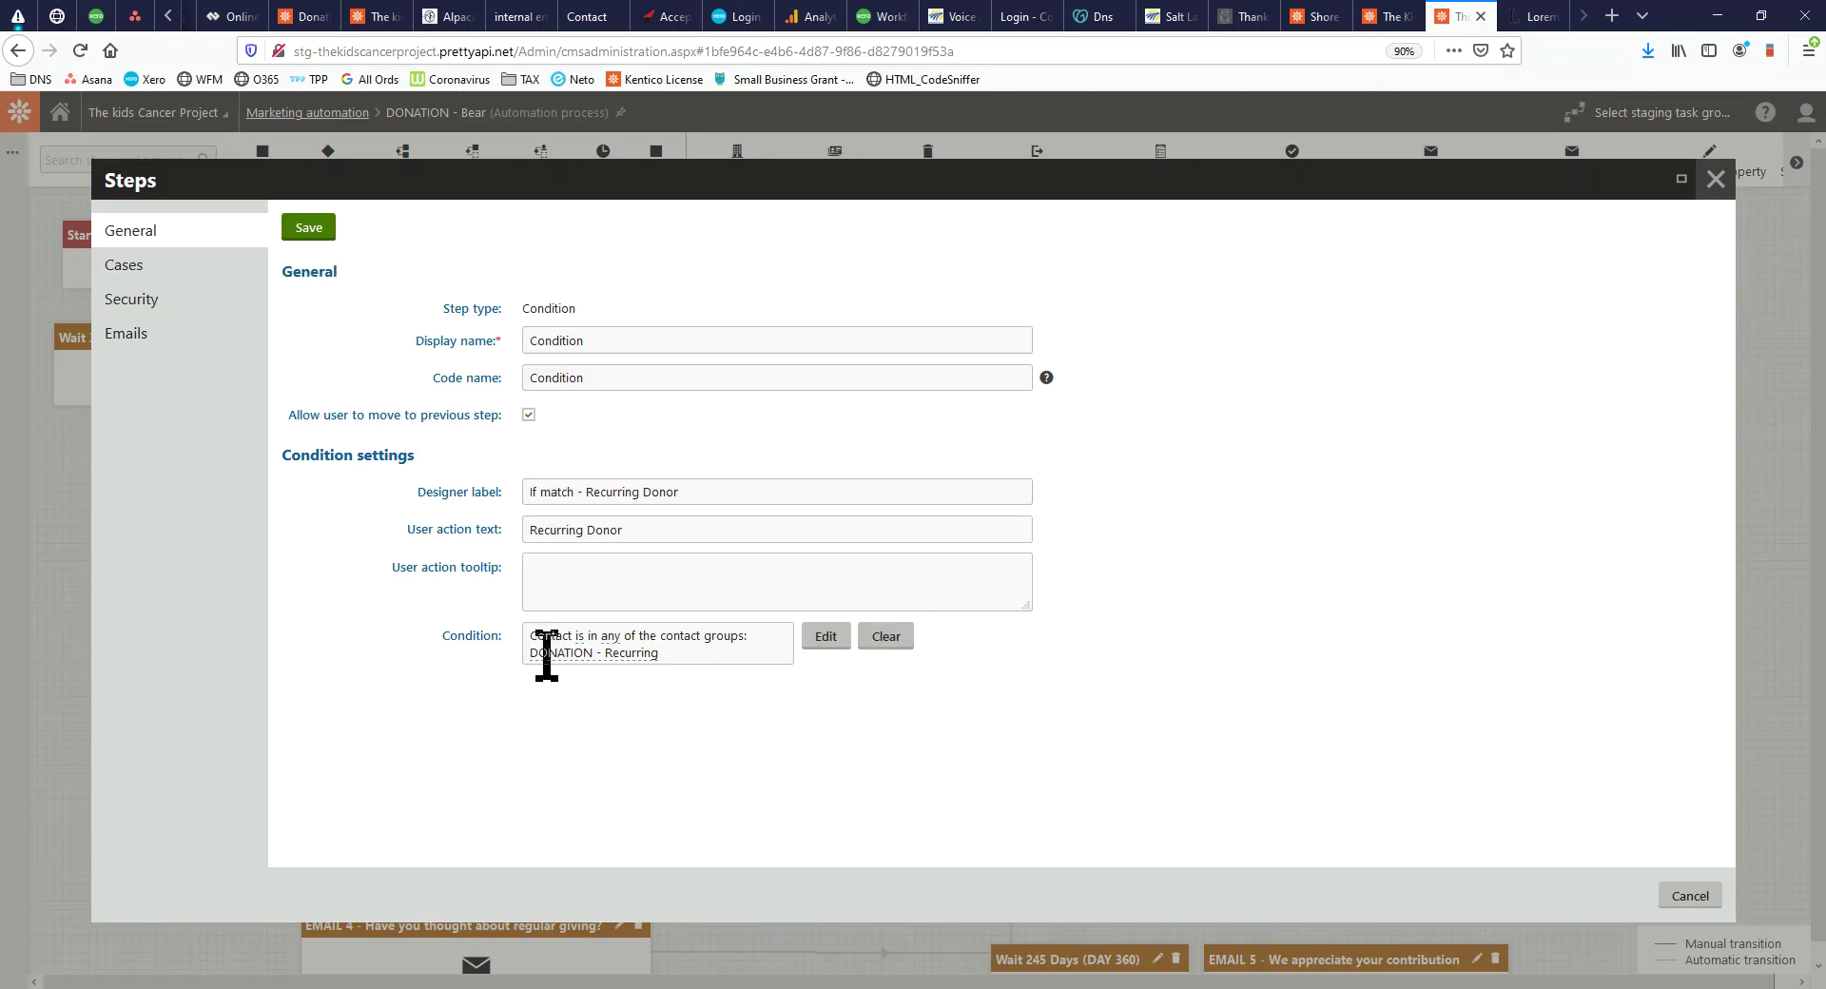
{"action": "left_click_drag", "start_coordinate": [587, 642], "coordinate": [788, 652]}
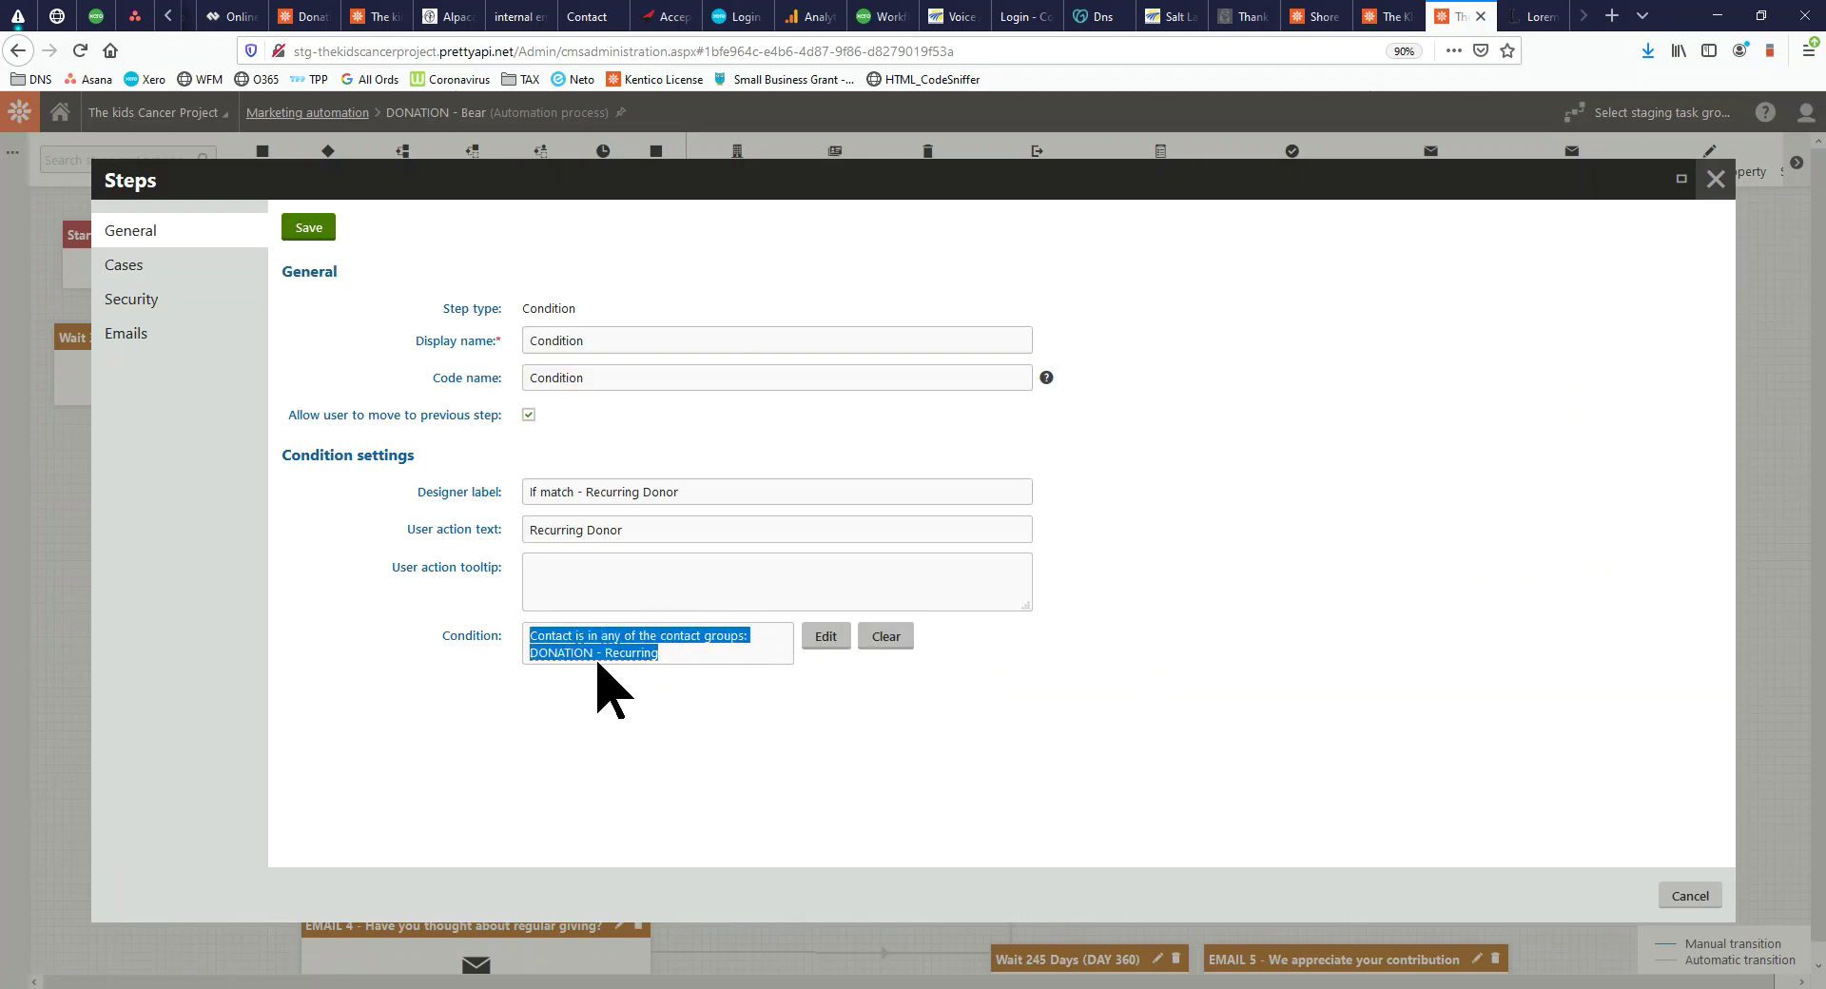
{"action": "left_click", "coordinate": [1686, 898]}
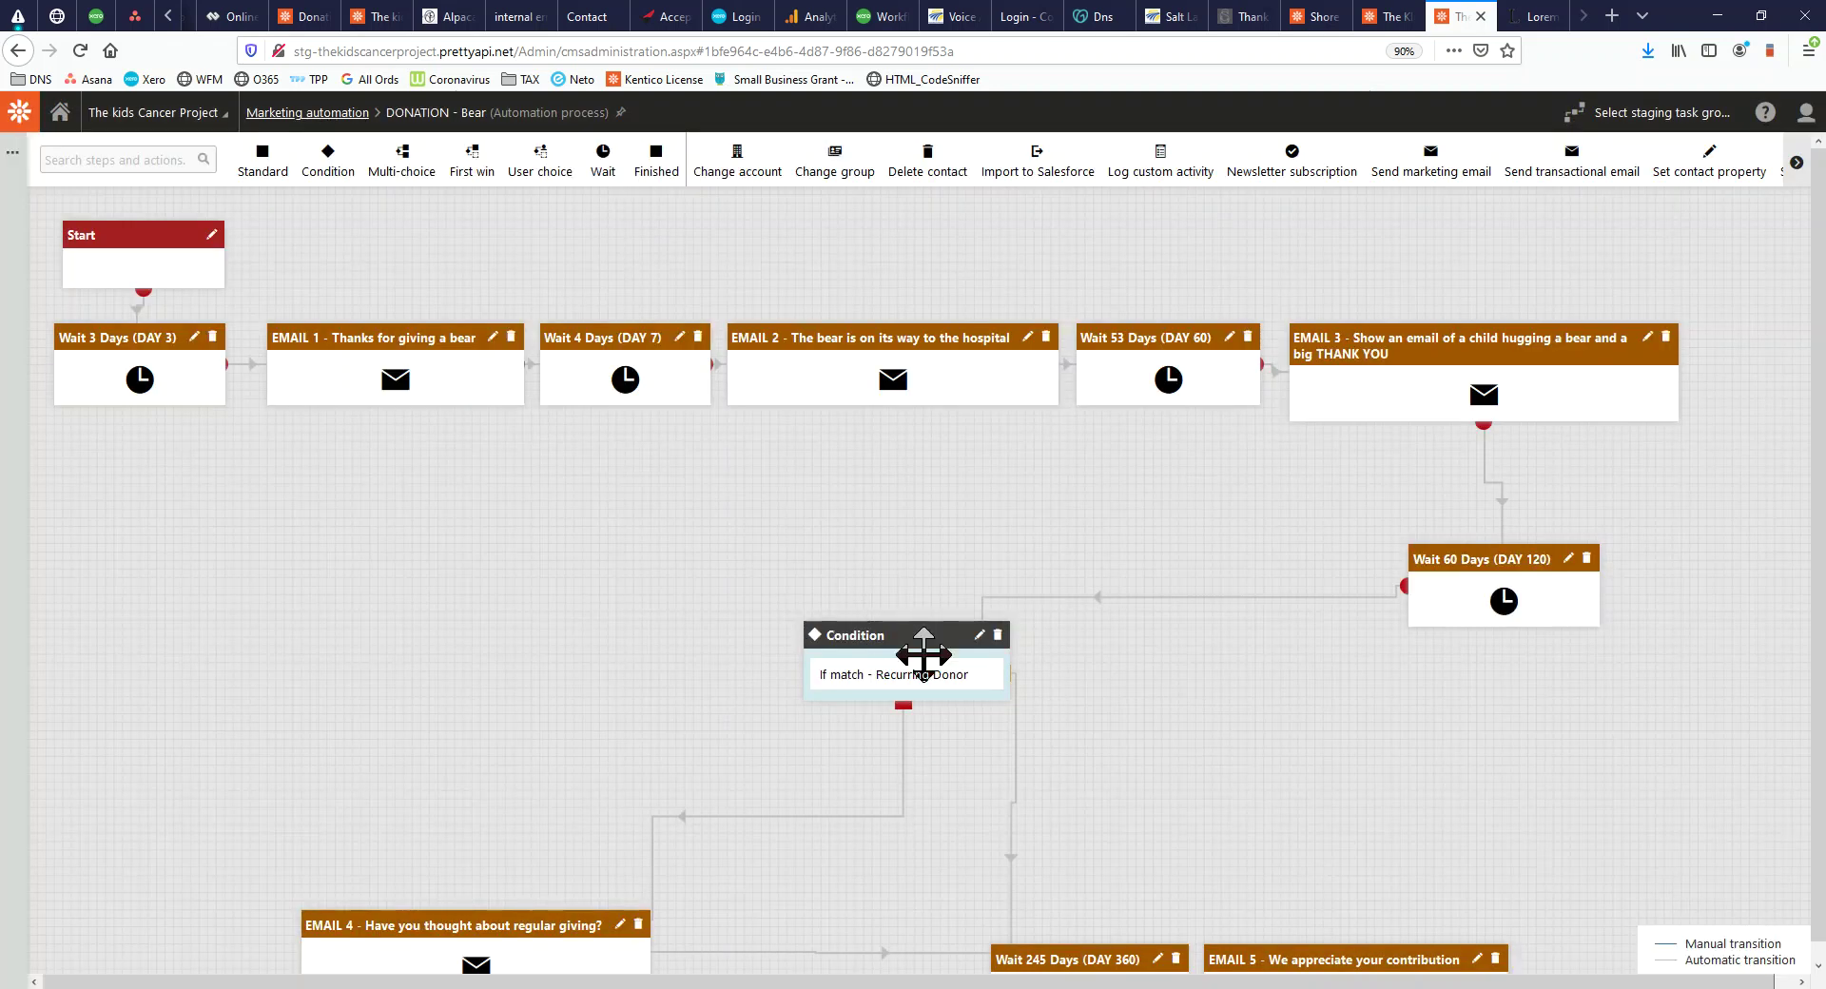
Move the EMAIL 4 node right and slightly down, then return to the dashboard
{"action": "scroll", "coordinate": [924, 654], "scroll_direction": "down", "scroll_amount": 1}
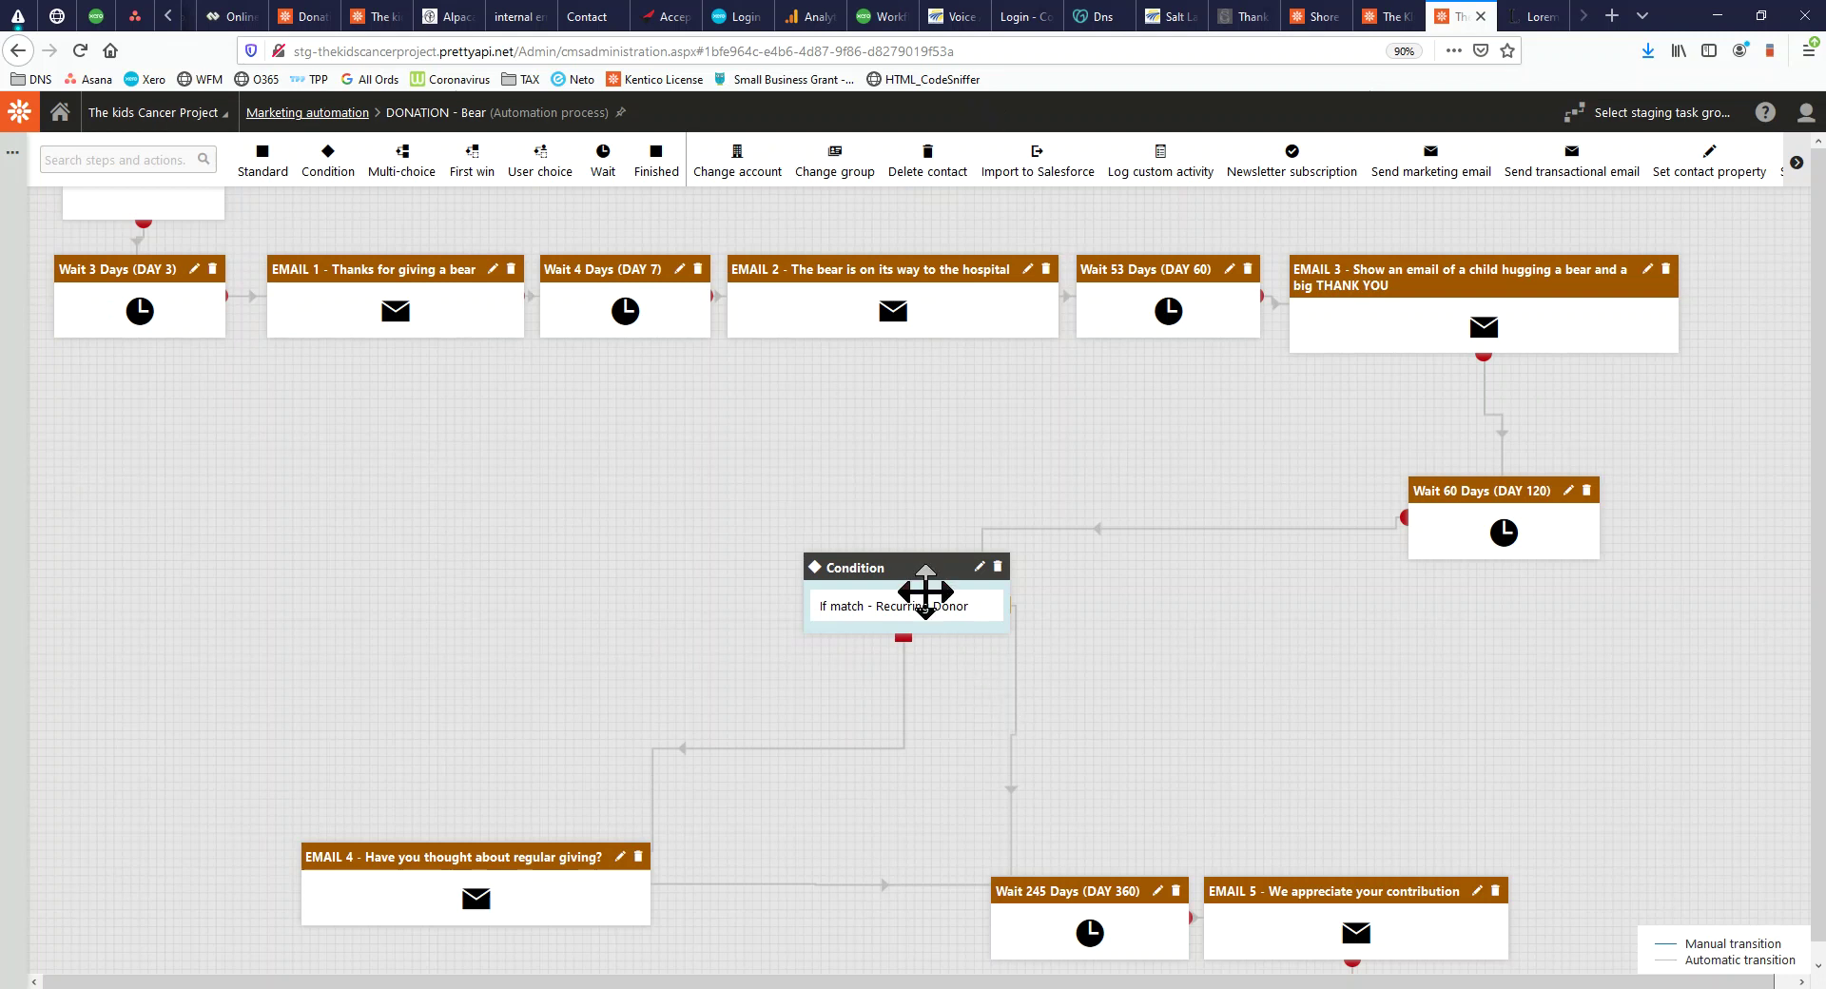
{"action": "scroll", "coordinate": [952, 604], "scroll_direction": "down", "scroll_amount": 1}
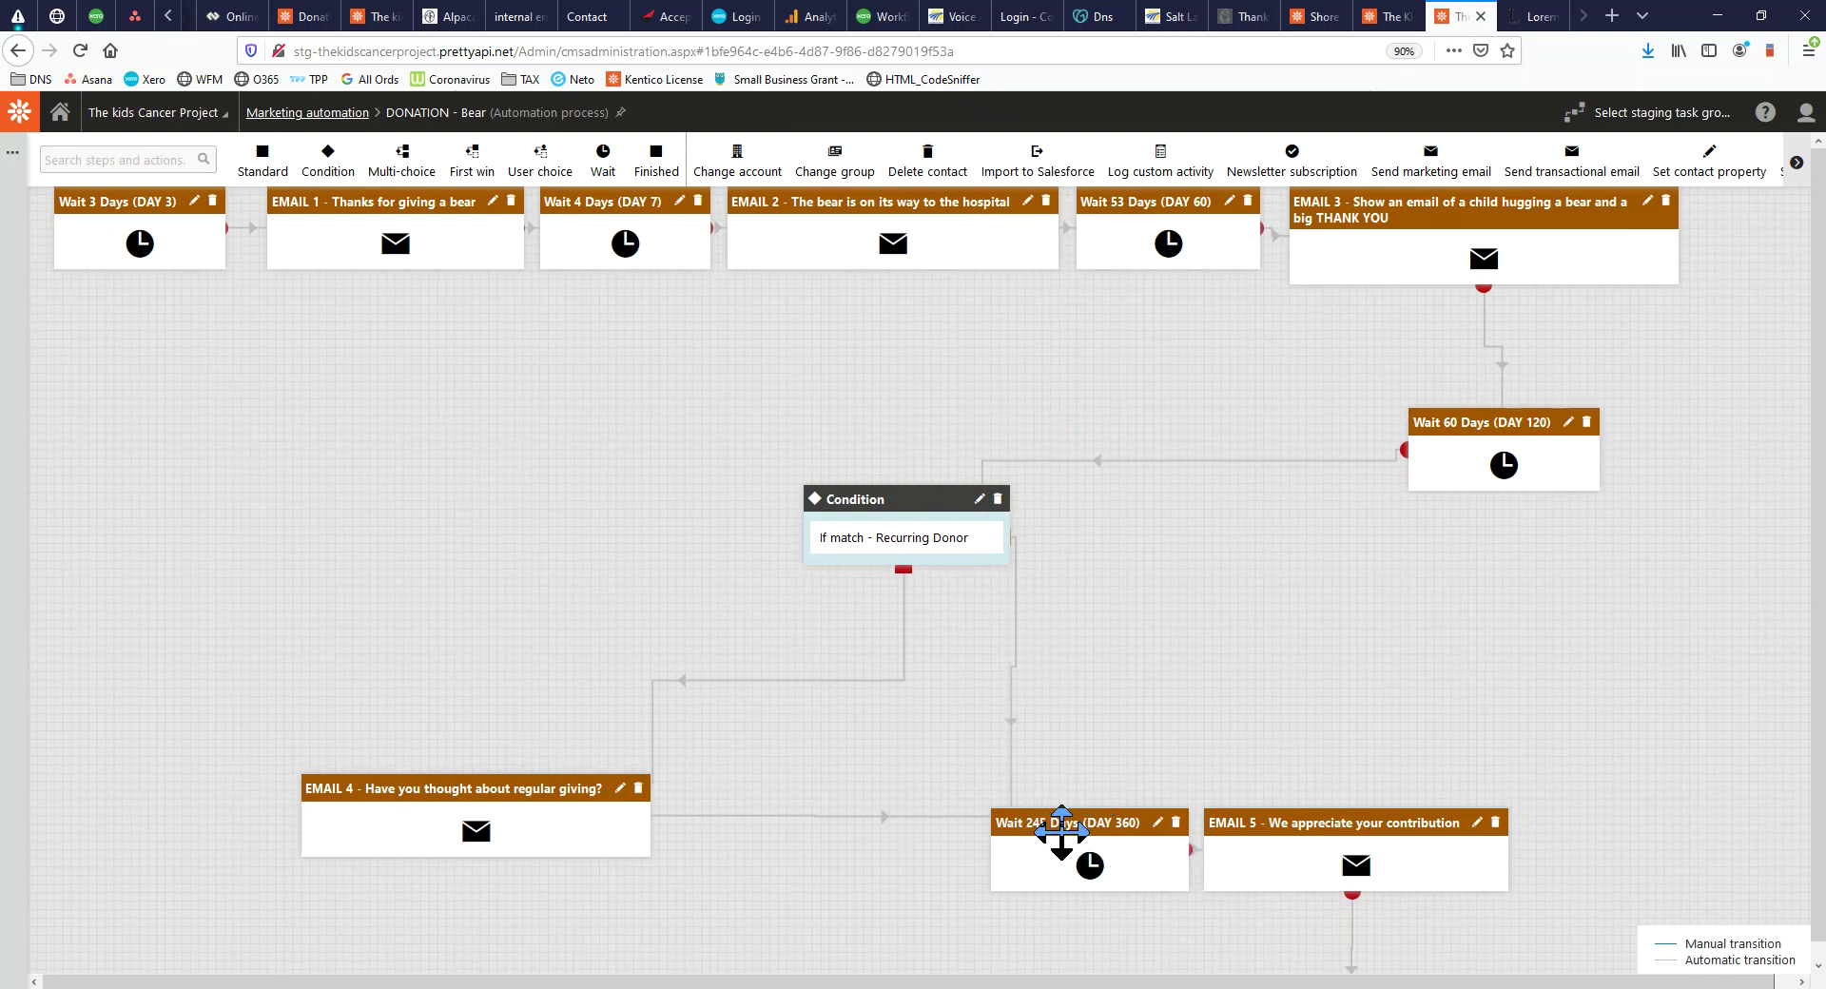
{"action": "scroll", "coordinate": [1322, 833], "scroll_direction": "down", "scroll_amount": 1}
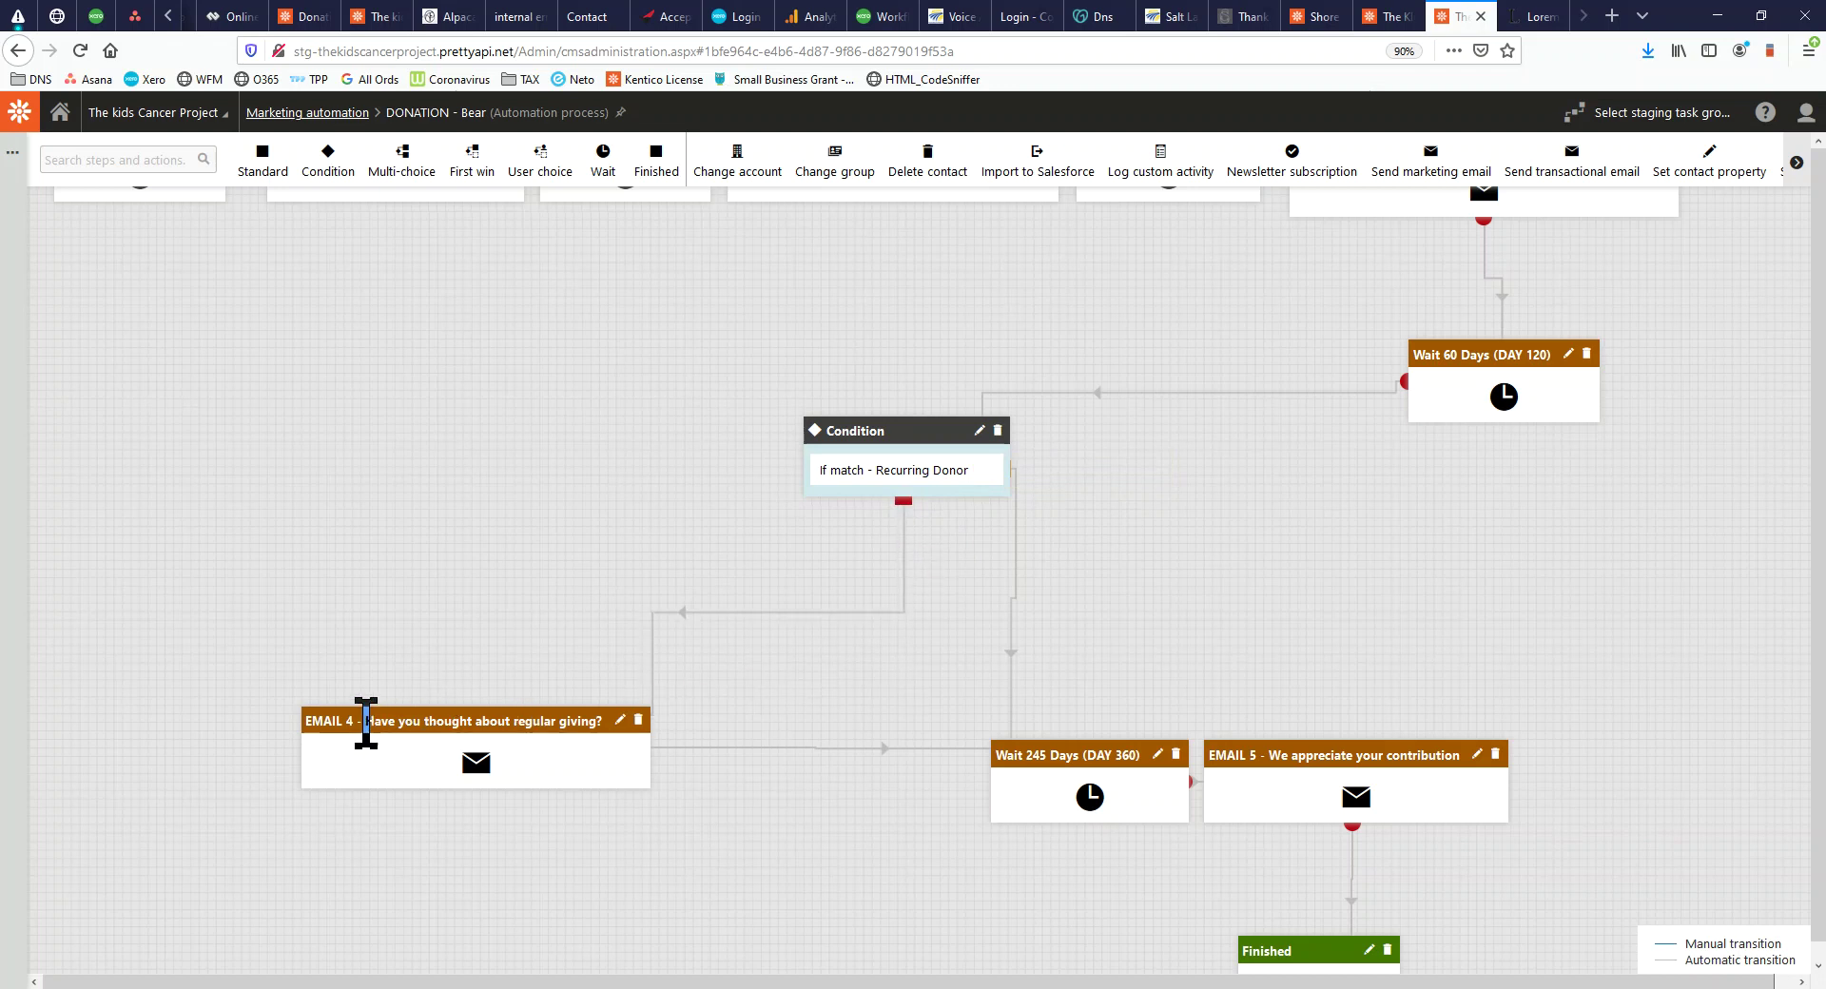
{"action": "left_click_drag", "start_coordinate": [400, 721], "coordinate": [468, 731]}
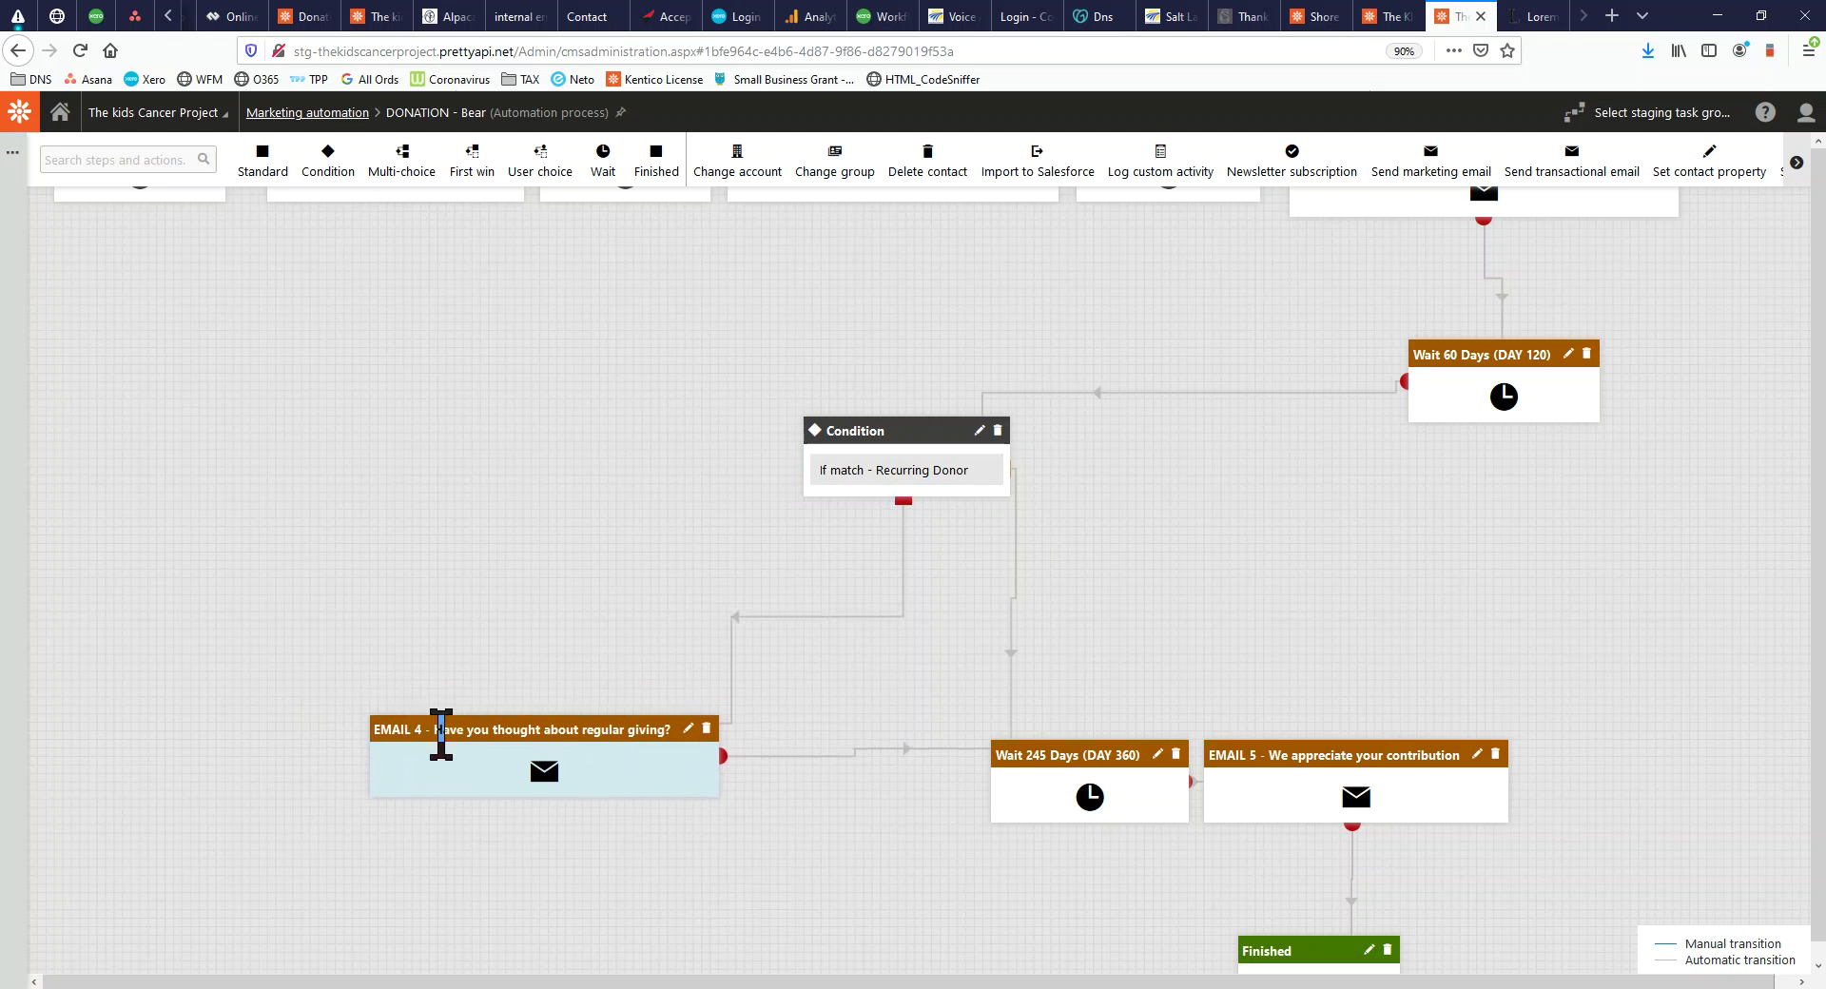
{"action": "scroll", "coordinate": [1183, 693], "scroll_direction": "down", "scroll_amount": 2}
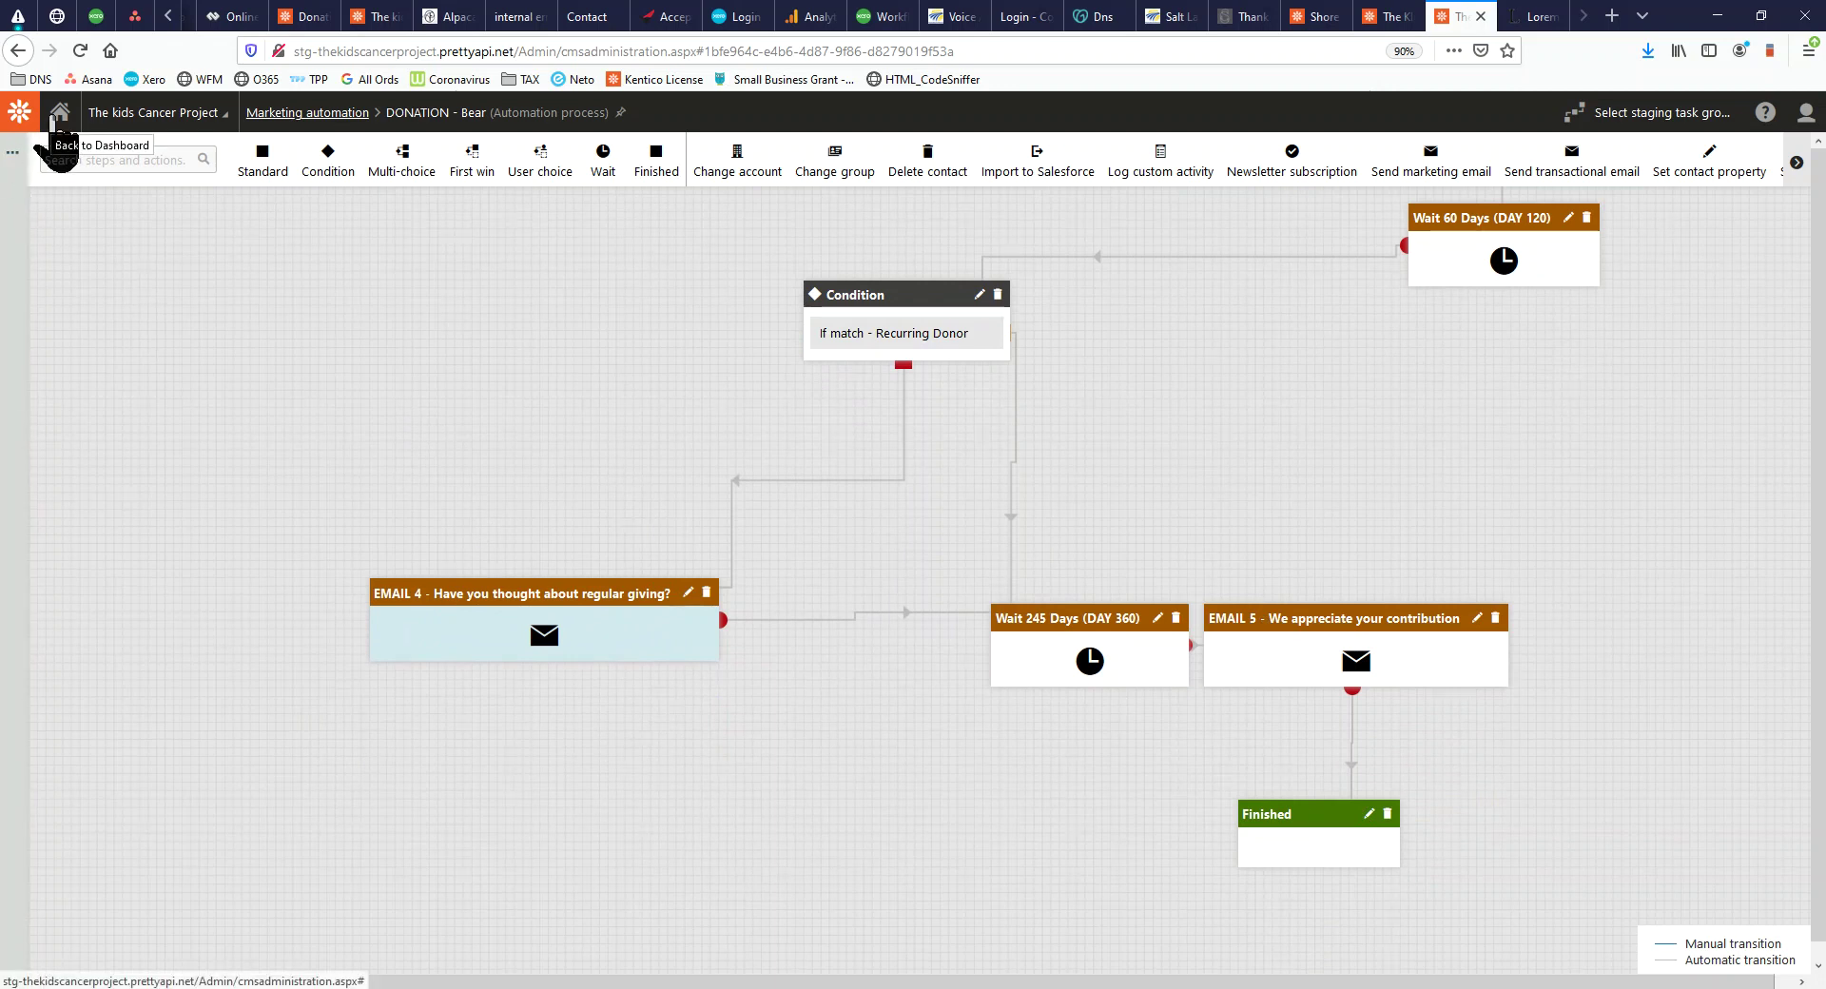
{"action": "left_click", "coordinate": [54, 114]}
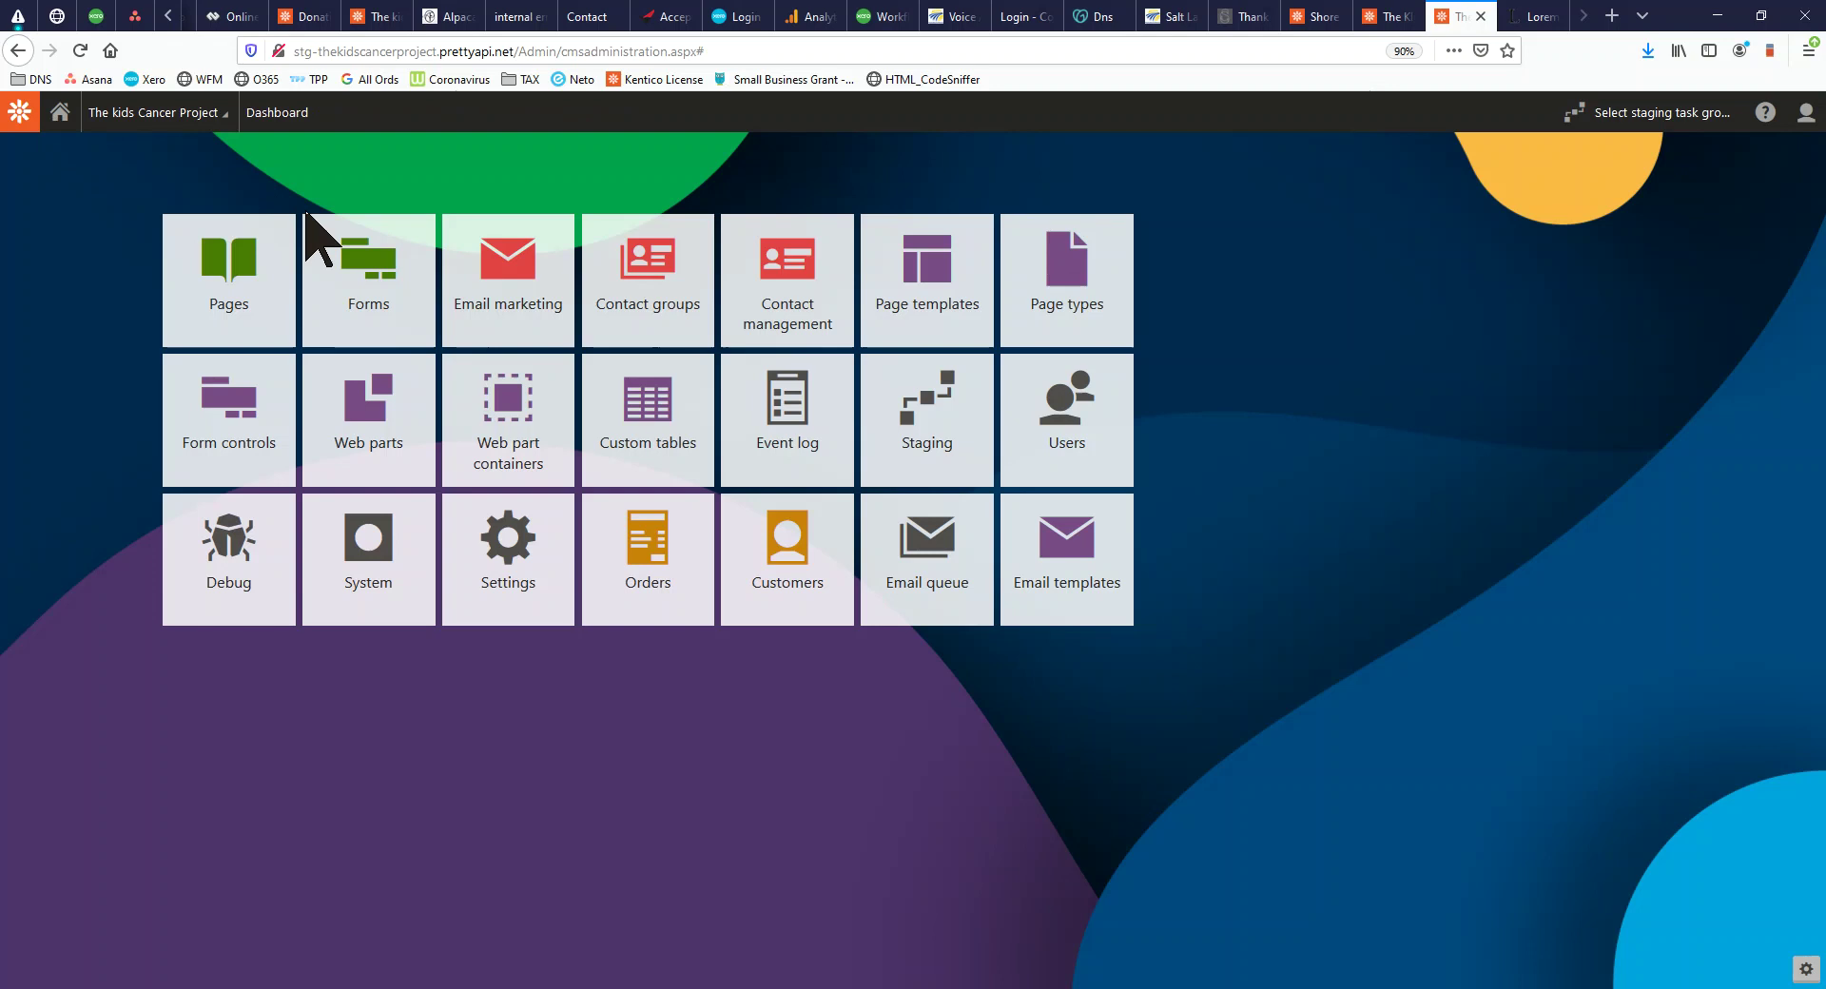
Browse the Pages tree, expanding and collapsing News and Our Bears
{"action": "left_click", "coordinate": [263, 314]}
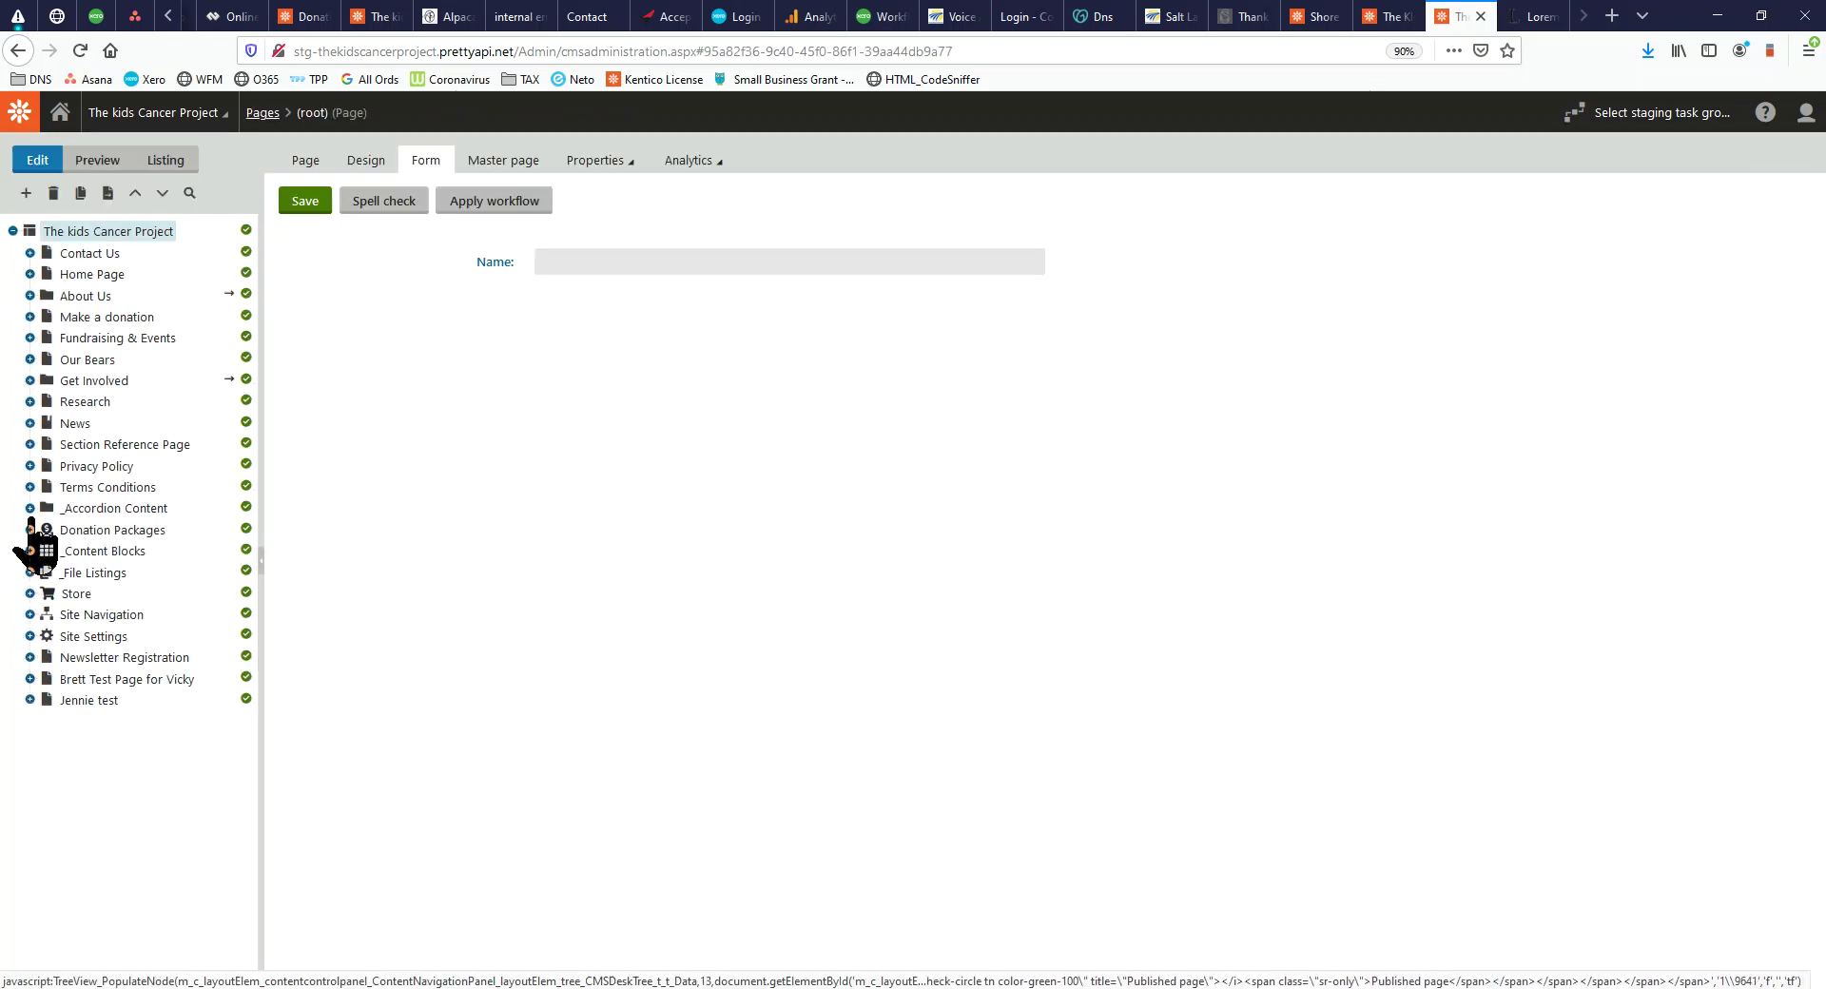
{"action": "left_click", "coordinate": [30, 422]}
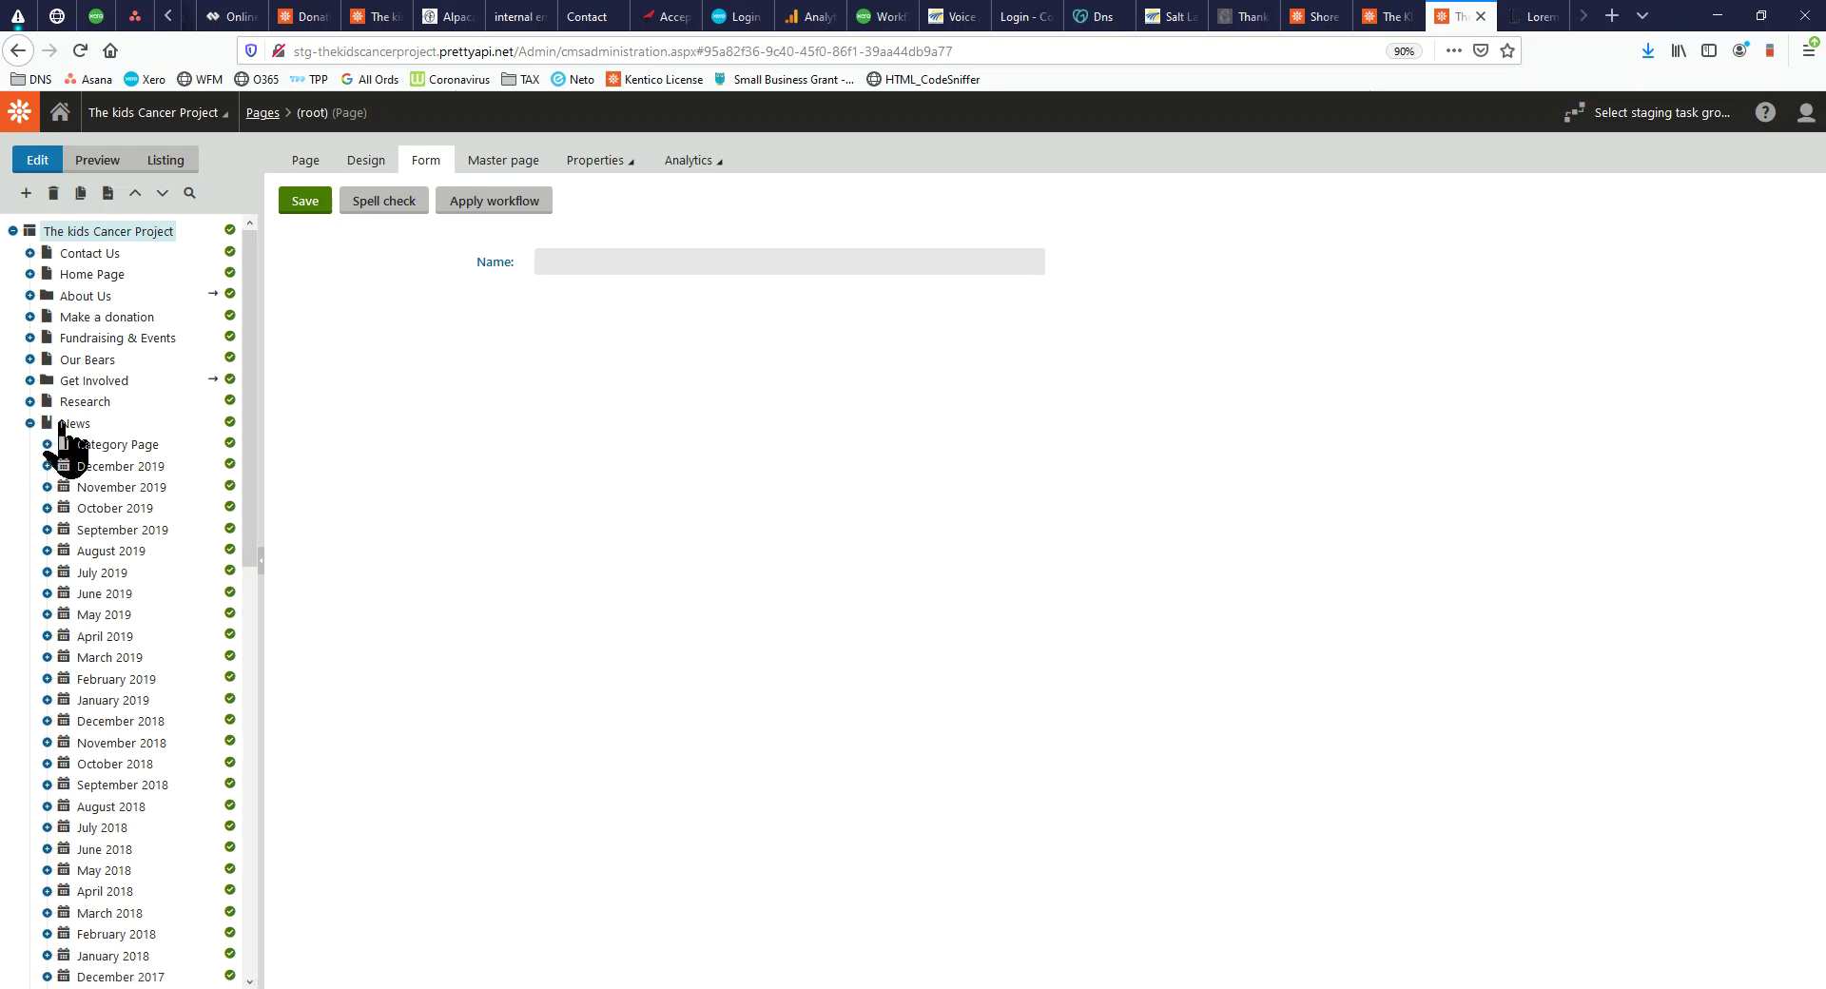
{"action": "left_click", "coordinate": [29, 423]}
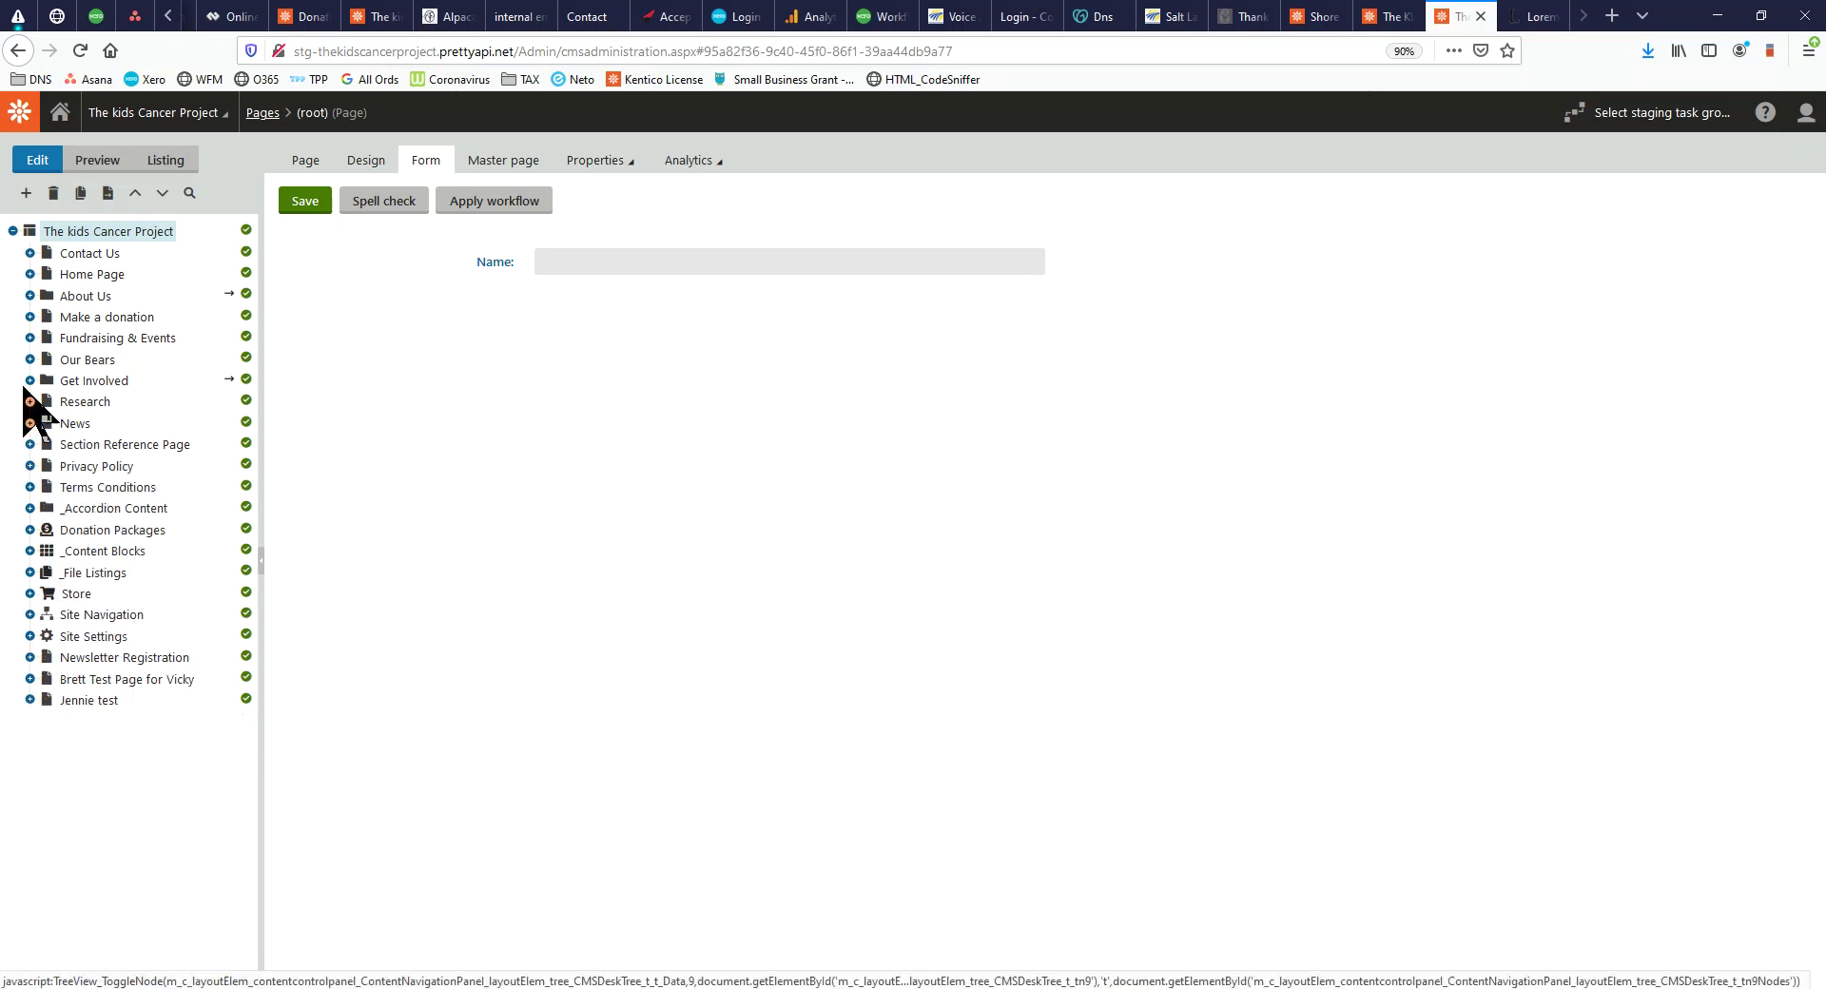
{"action": "left_click", "coordinate": [29, 359]}
{"action": "left_click", "coordinate": [30, 359]}
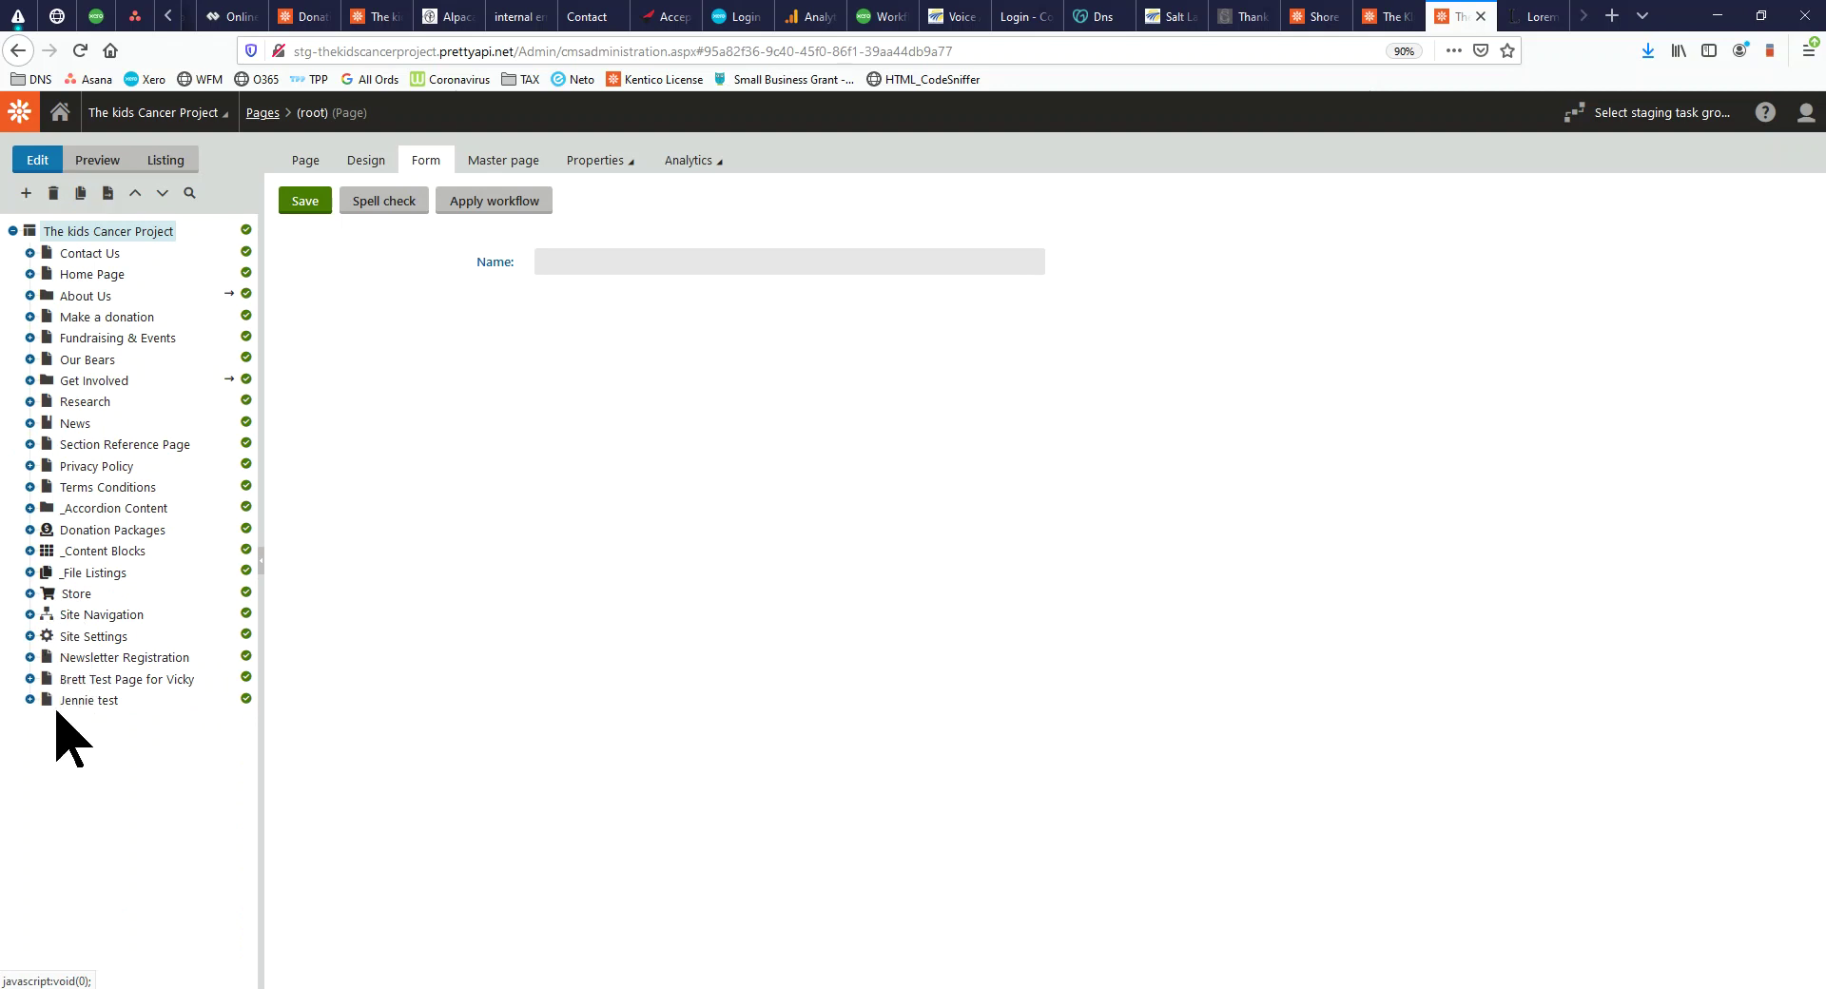
Check the DONATION - Bear (Automation) feed in Email marketing, then switch to the Lorem Ipsum tab
{"action": "left_click", "coordinate": [60, 112]}
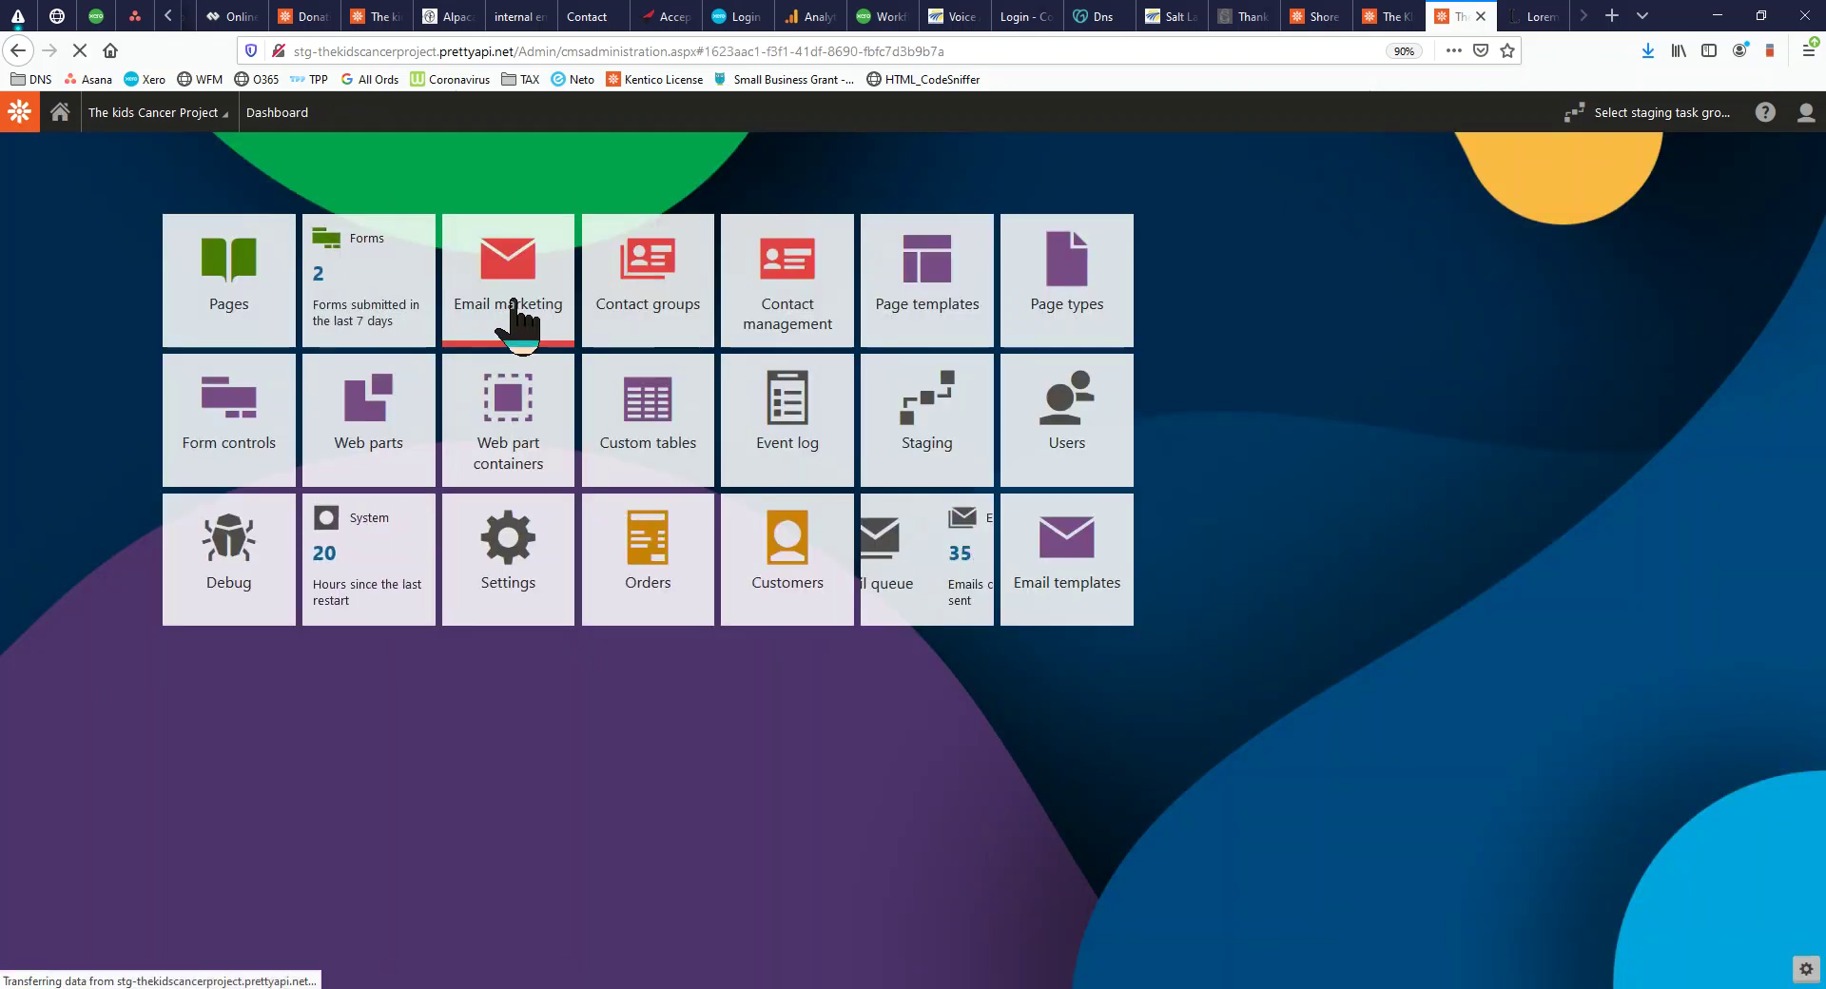
{"action": "left_click", "coordinate": [516, 304]}
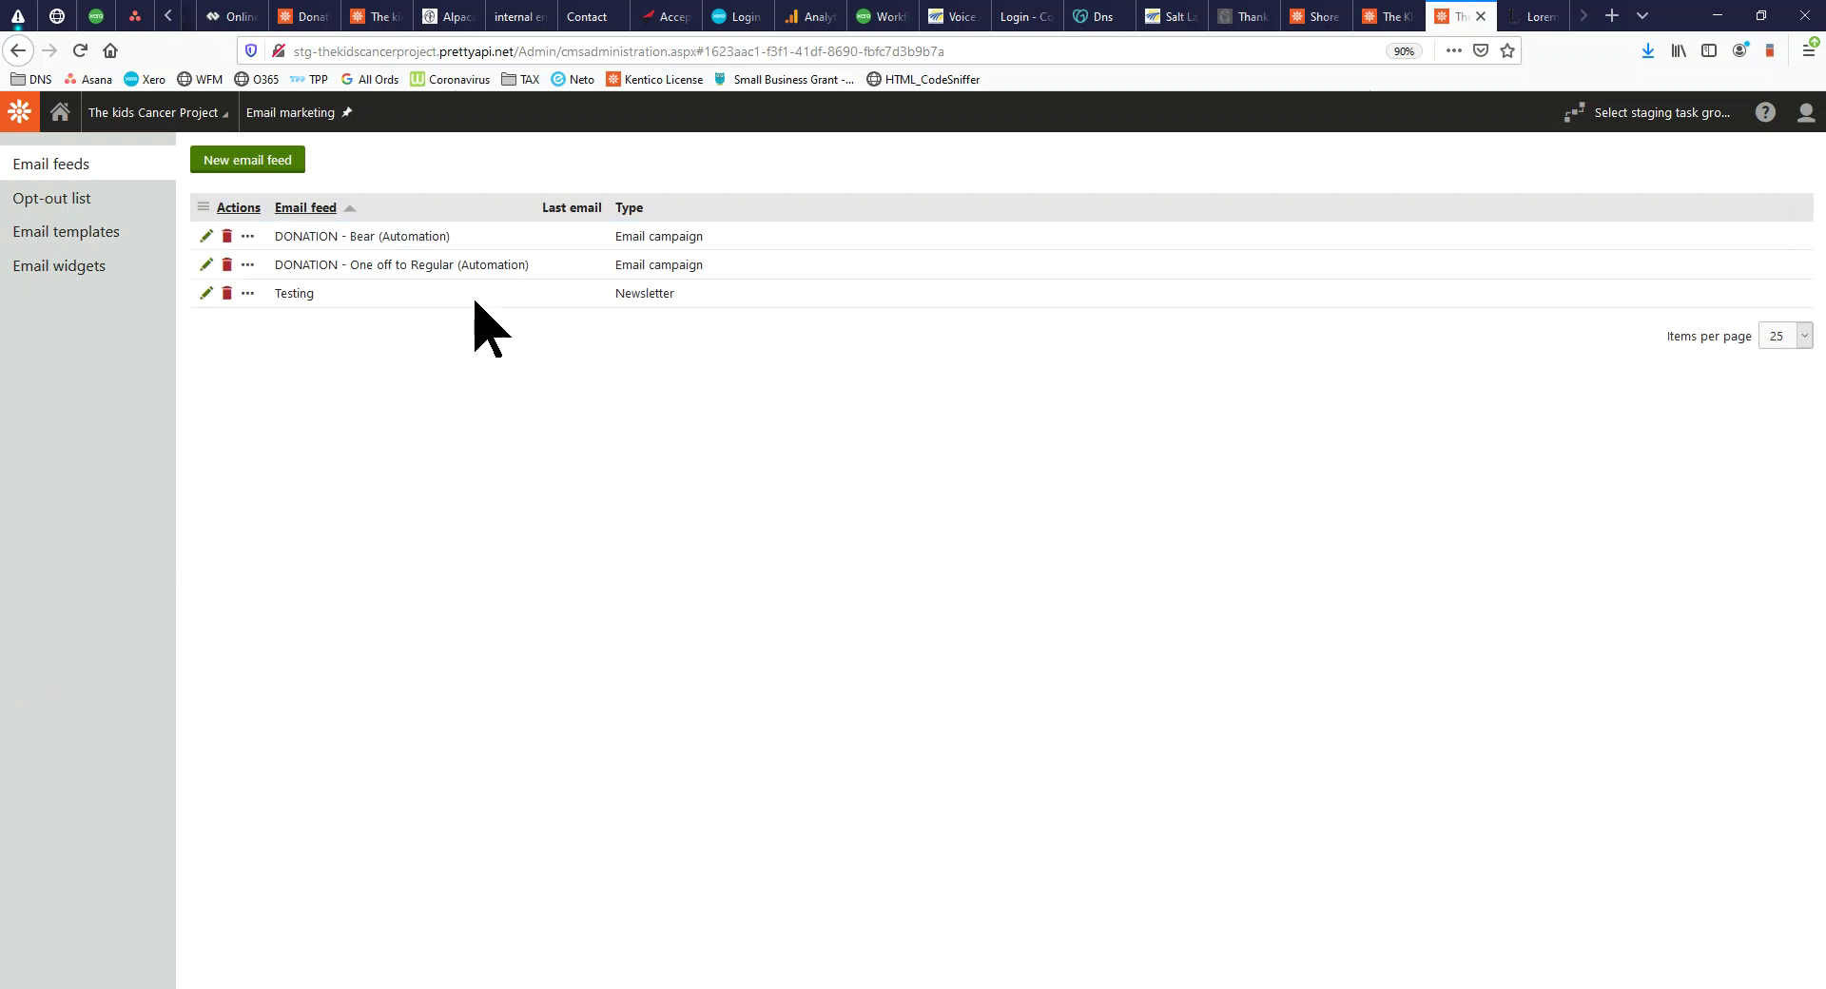
{"action": "left_click_drag", "start_coordinate": [276, 234], "coordinate": [456, 243]}
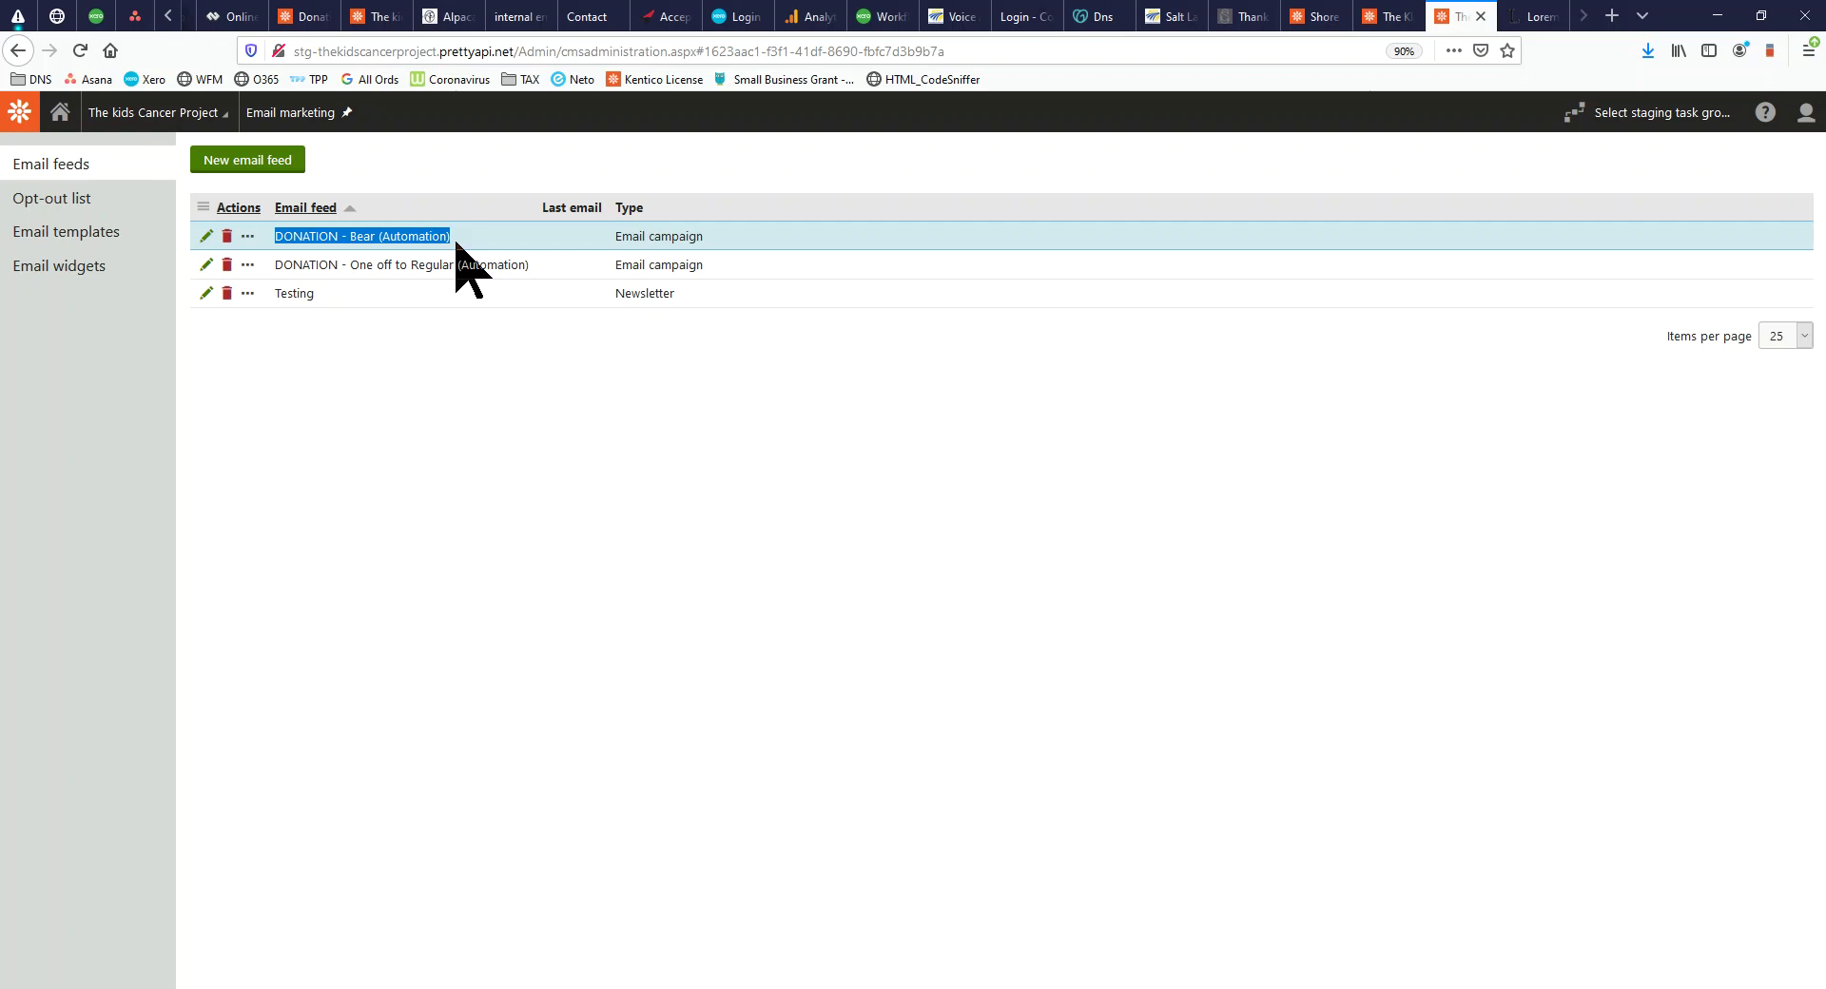
{"action": "left_click", "coordinate": [59, 114]}
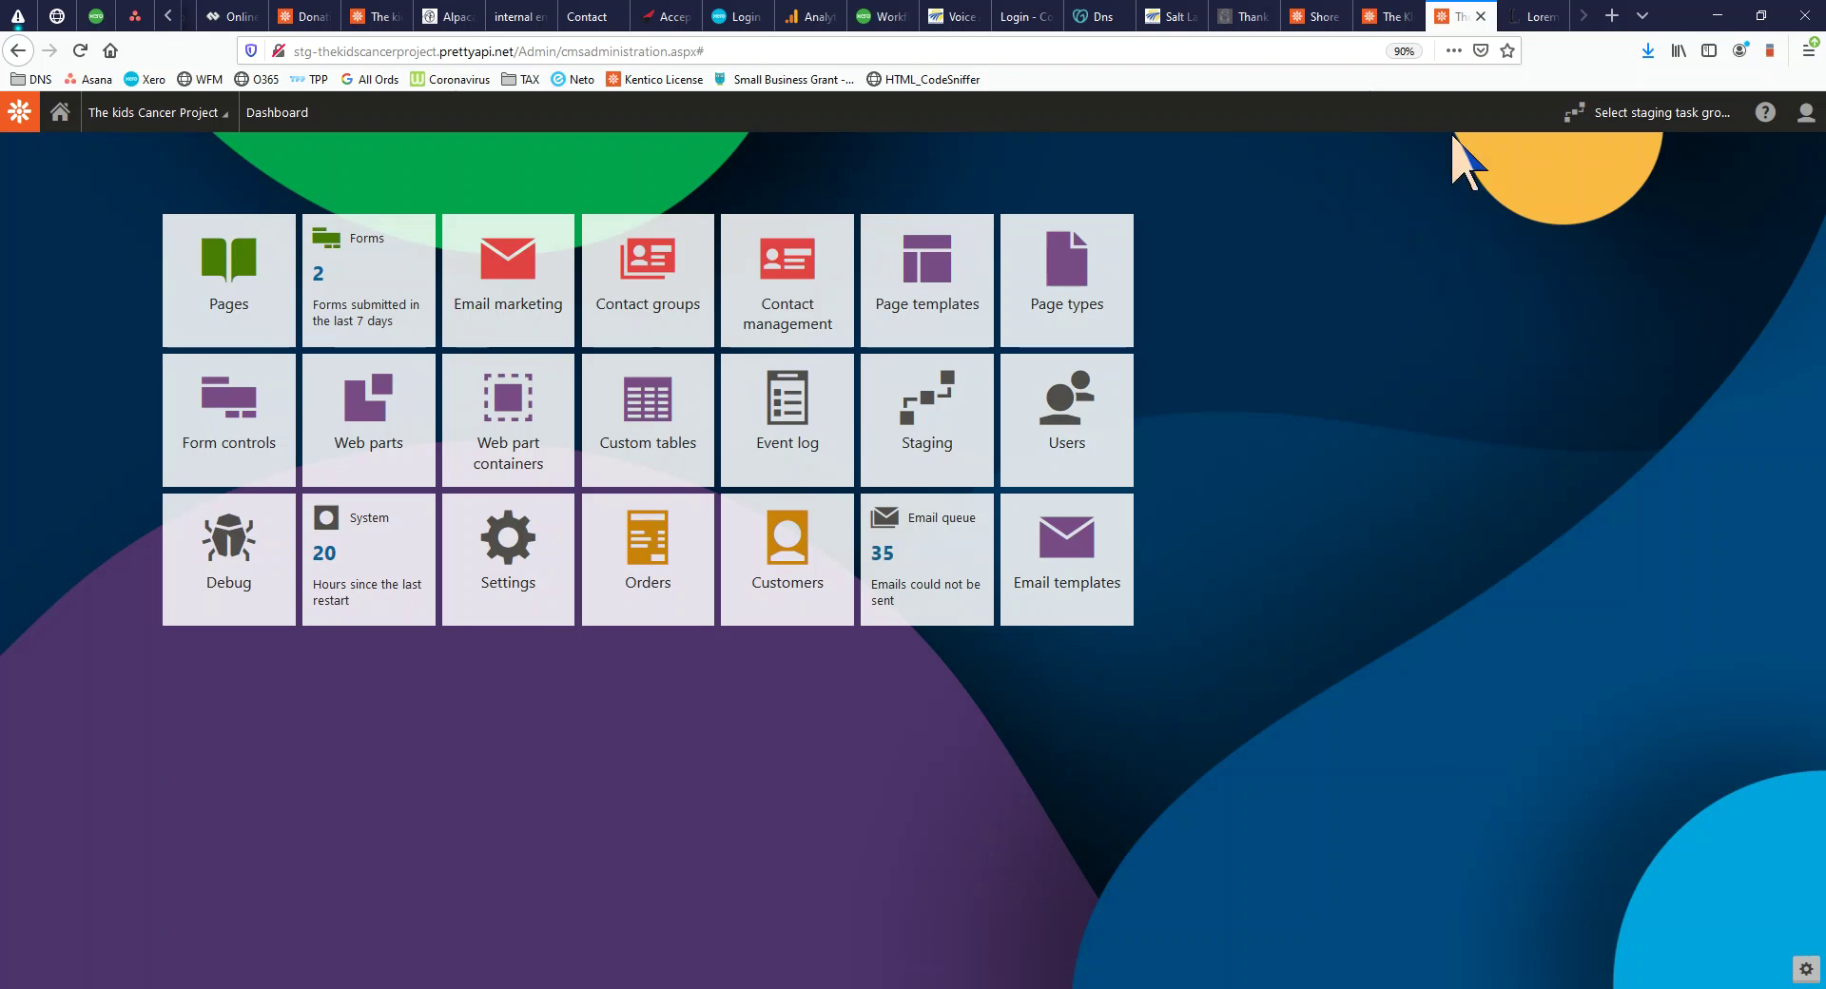
{"action": "left_click", "coordinate": [1533, 16]}
Load the Under the Radar Report site and log out of the subscriber account
{"action": "left_click", "coordinate": [1261, 52]}
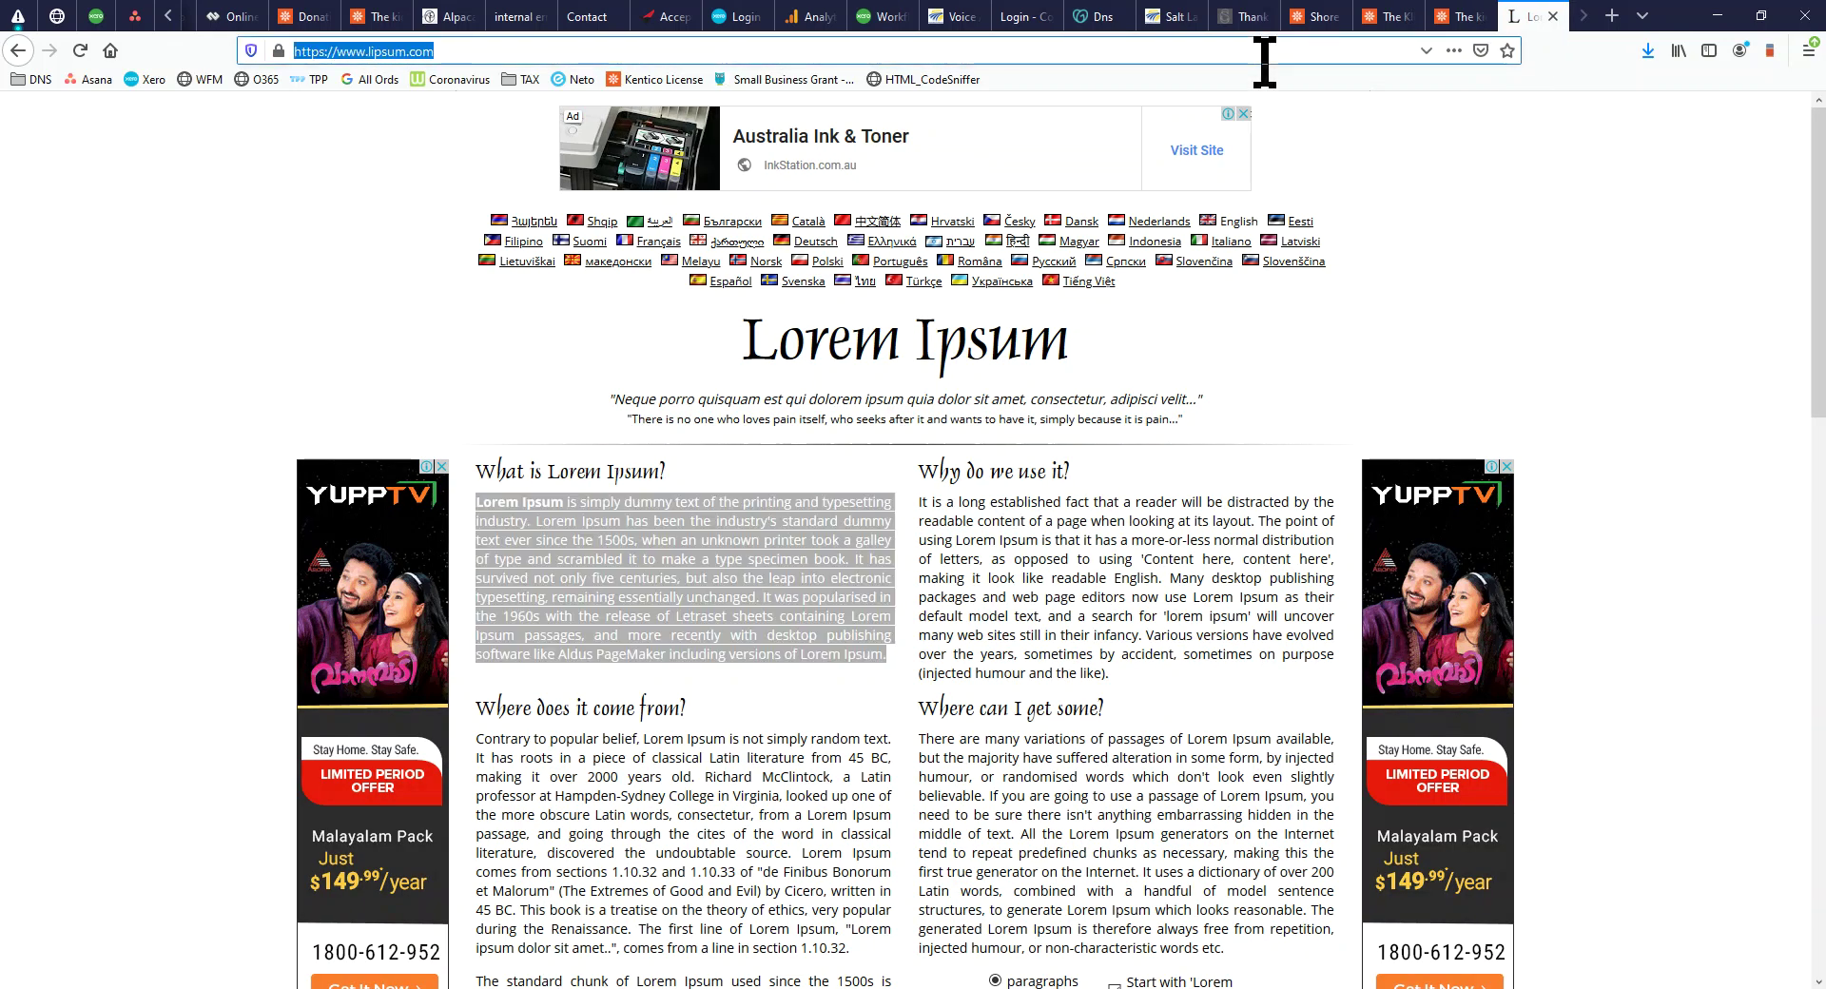
{"action": "type", "text": "undertheradarreport.com.au/"}
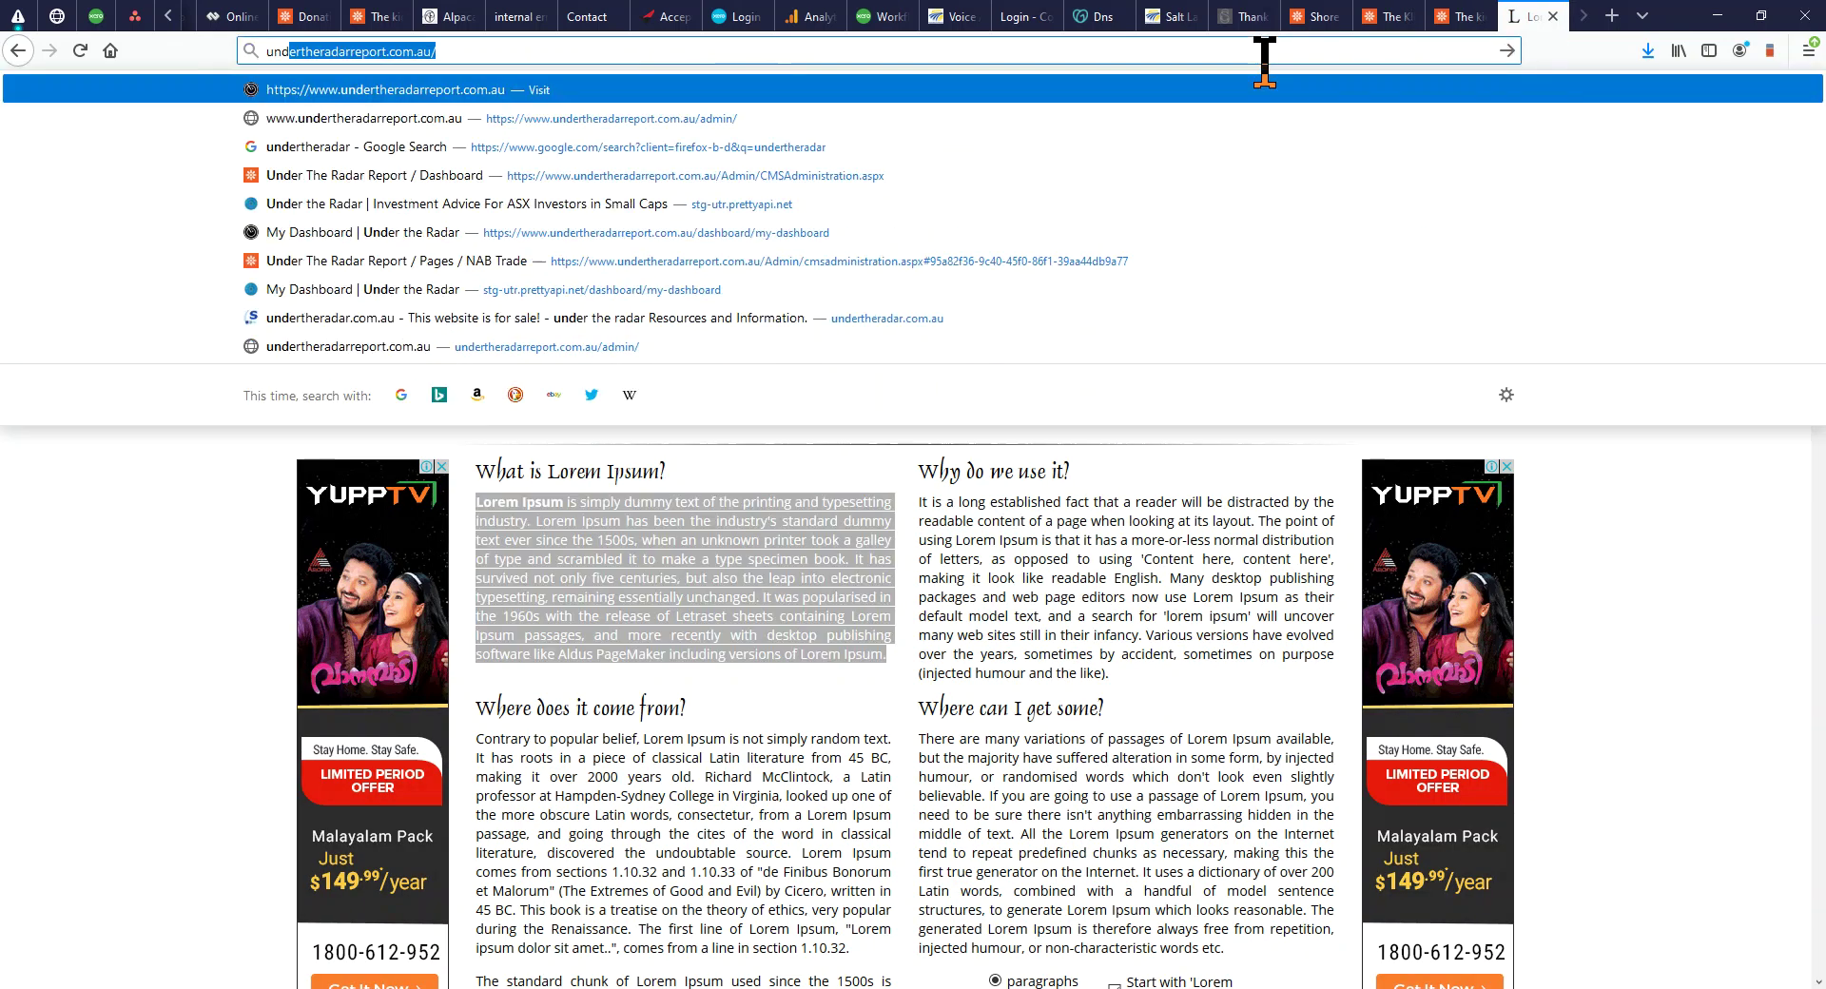
{"action": "key", "text": "Return"}
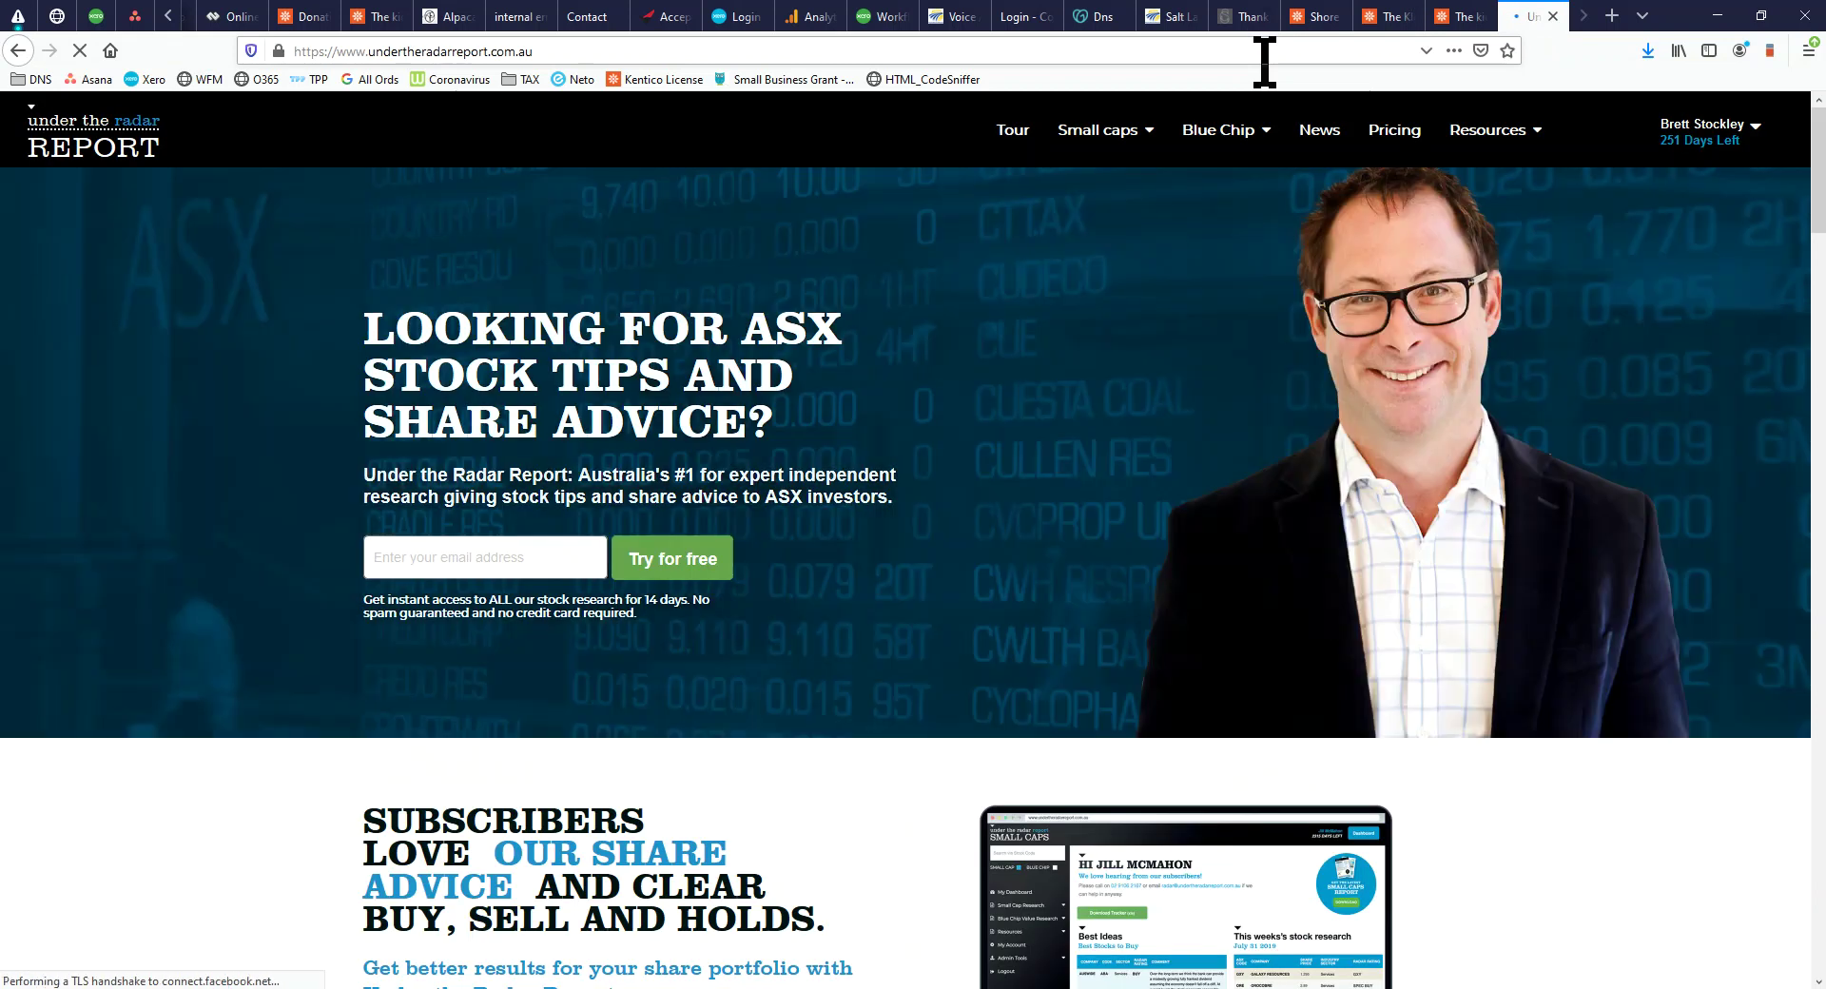
{"action": "left_click", "coordinate": [1746, 138]}
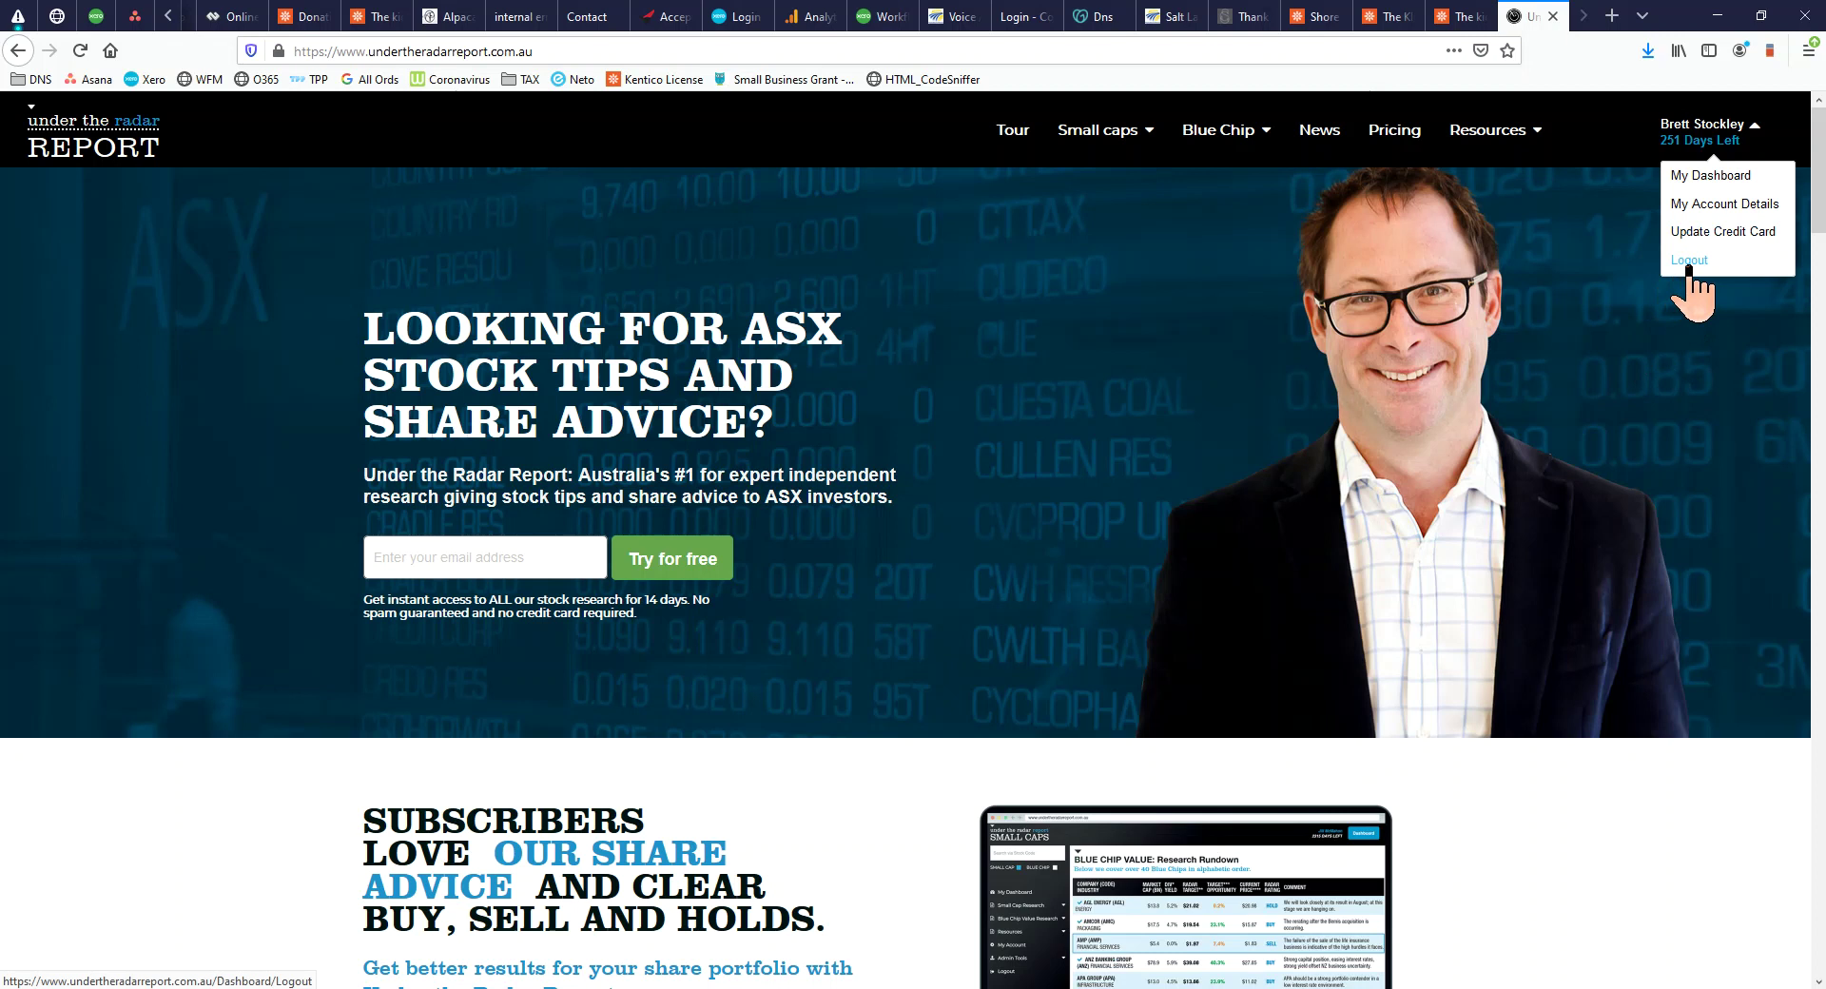
{"action": "left_click", "coordinate": [1690, 262]}
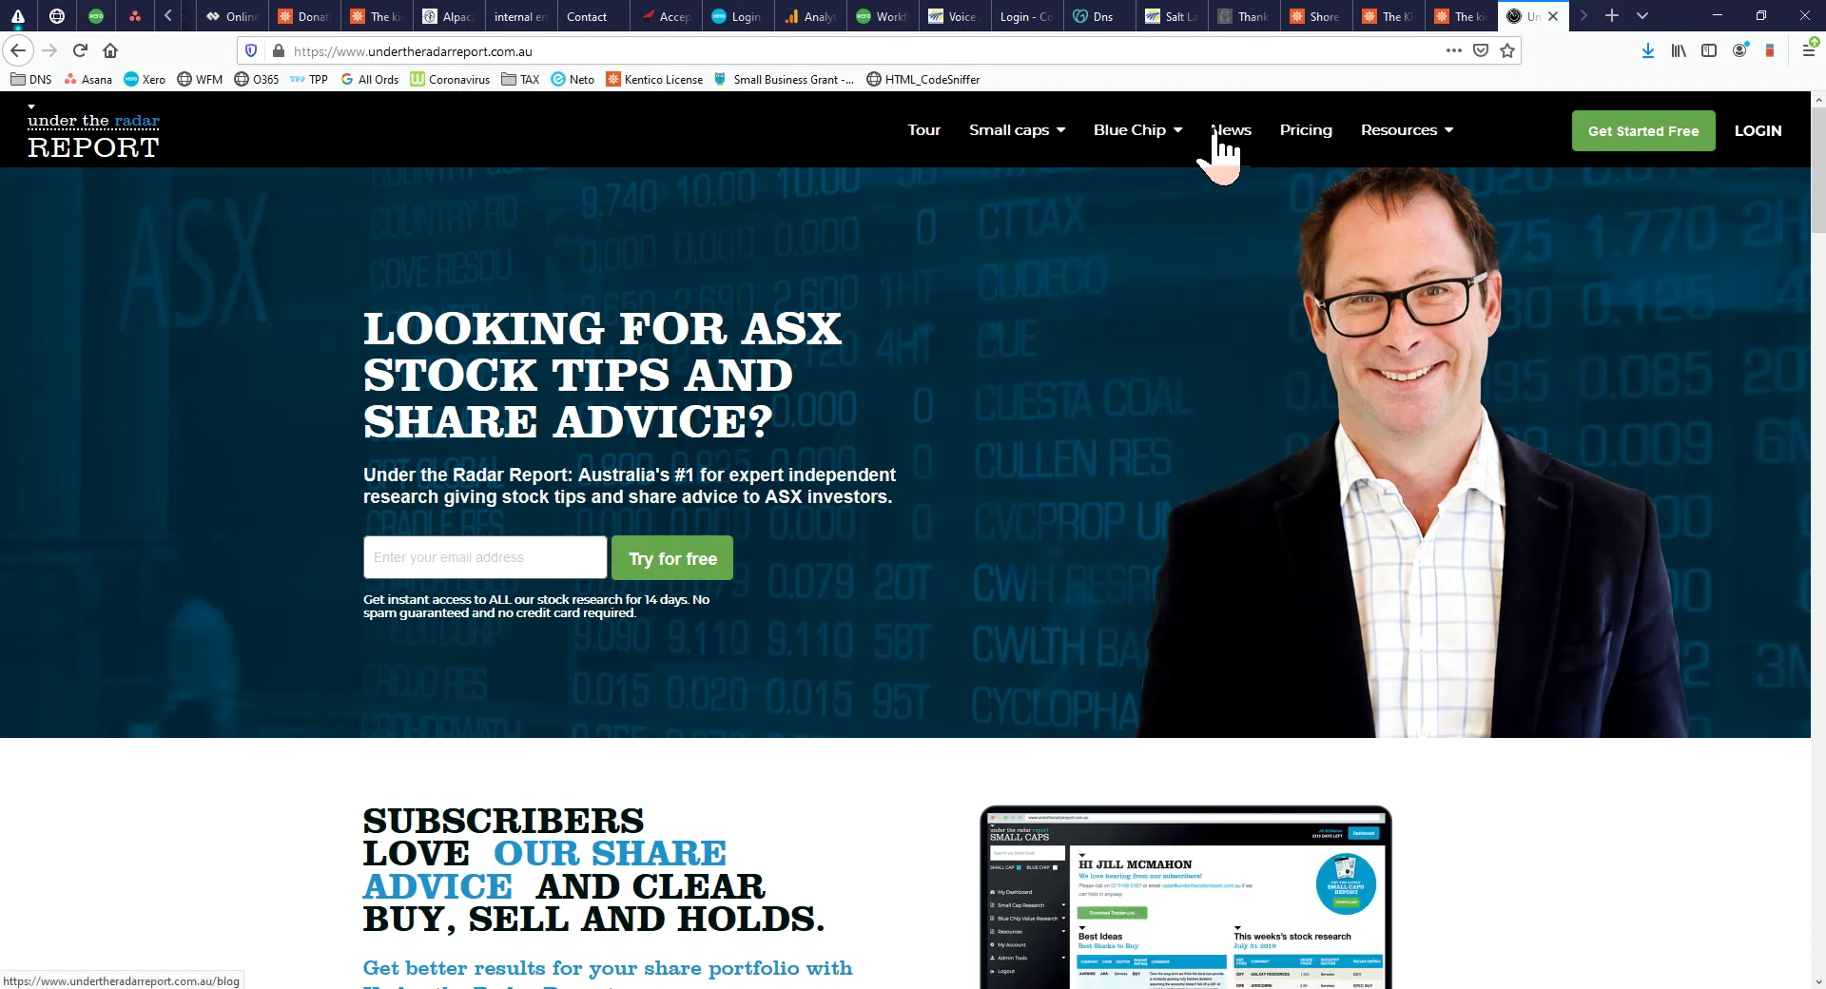
Switch Pricing to monthly, confirm Small Caps and Blue Chip Value can't be removed, then open Member Login
{"action": "left_click", "coordinate": [1313, 139]}
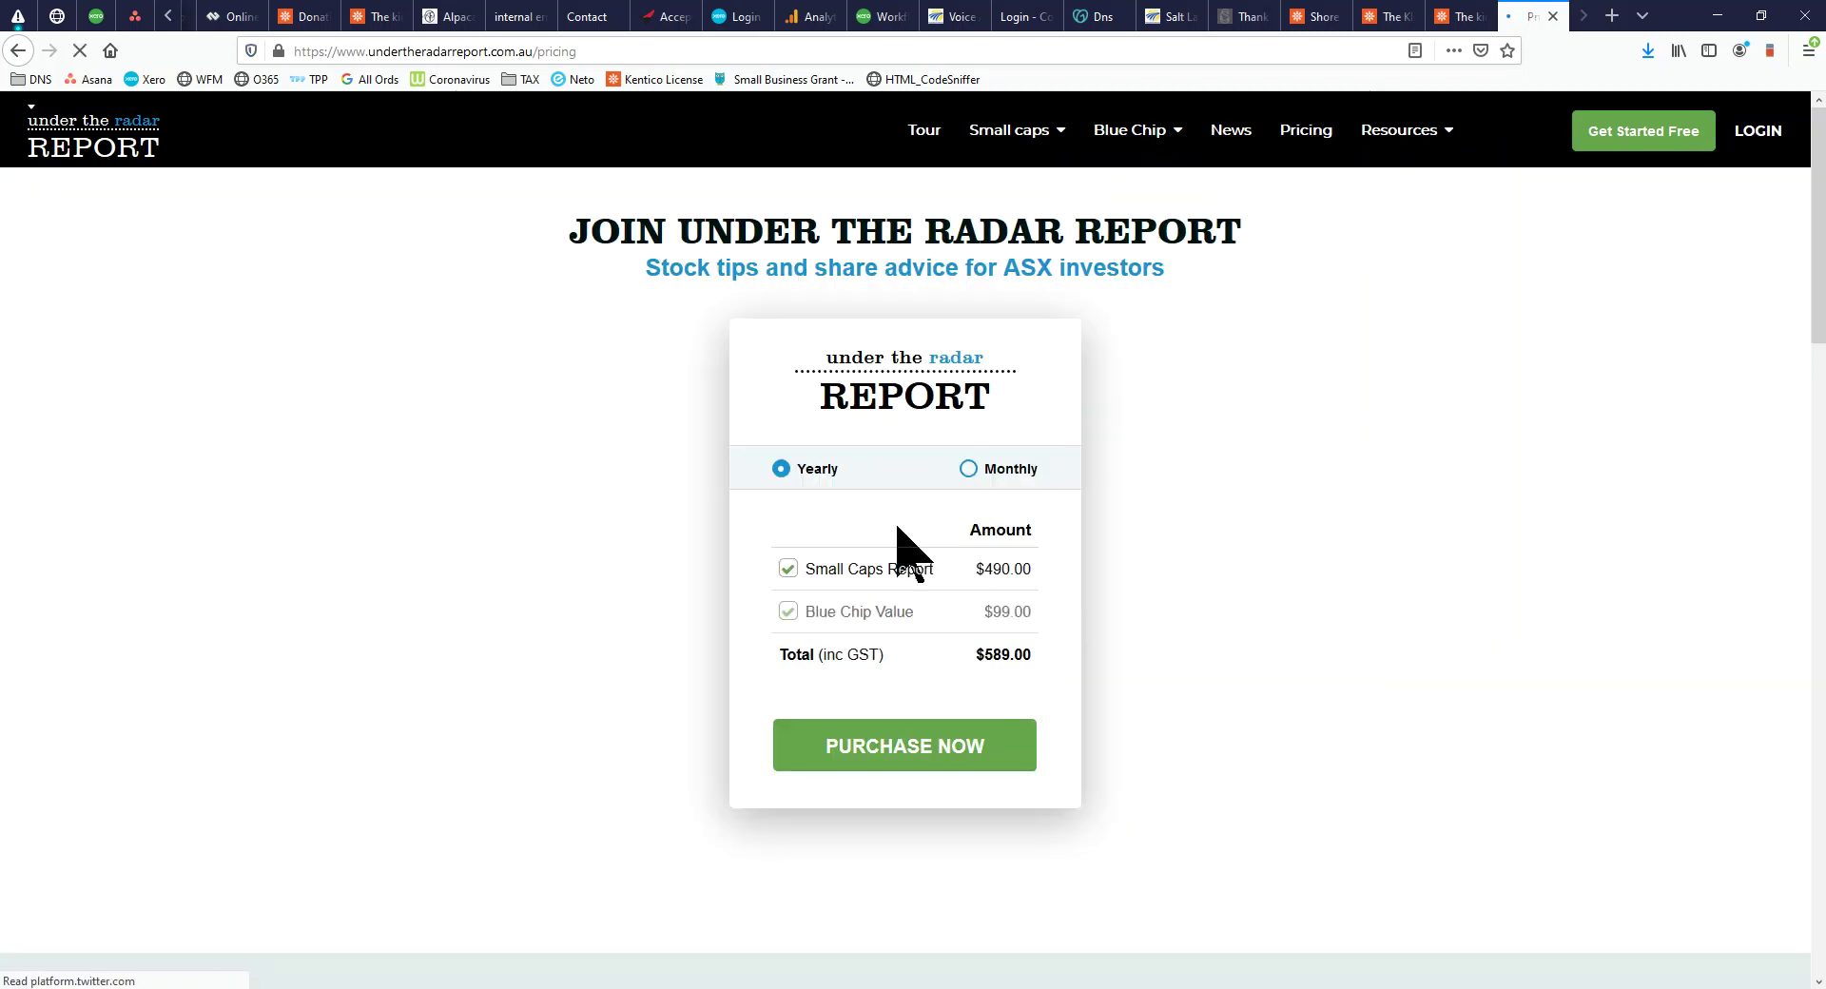
{"action": "left_click", "coordinate": [969, 468]}
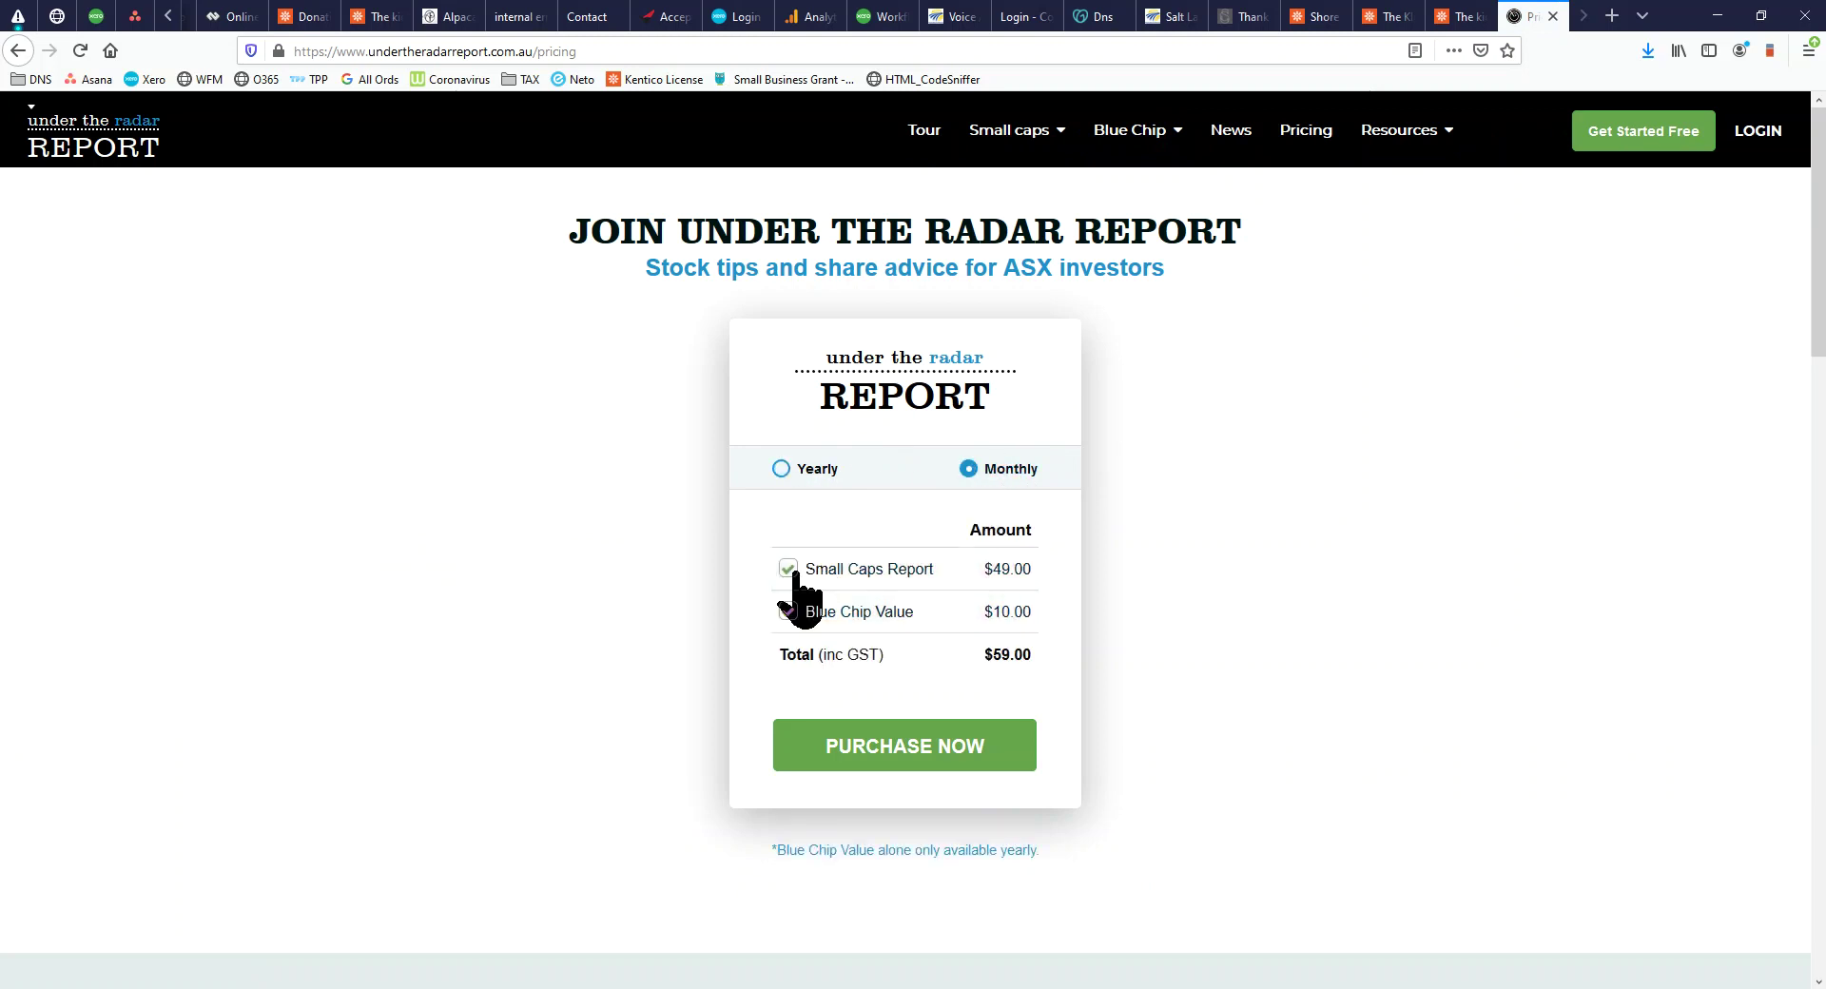
{"action": "left_click_drag", "start_coordinate": [937, 570], "coordinate": [811, 580]}
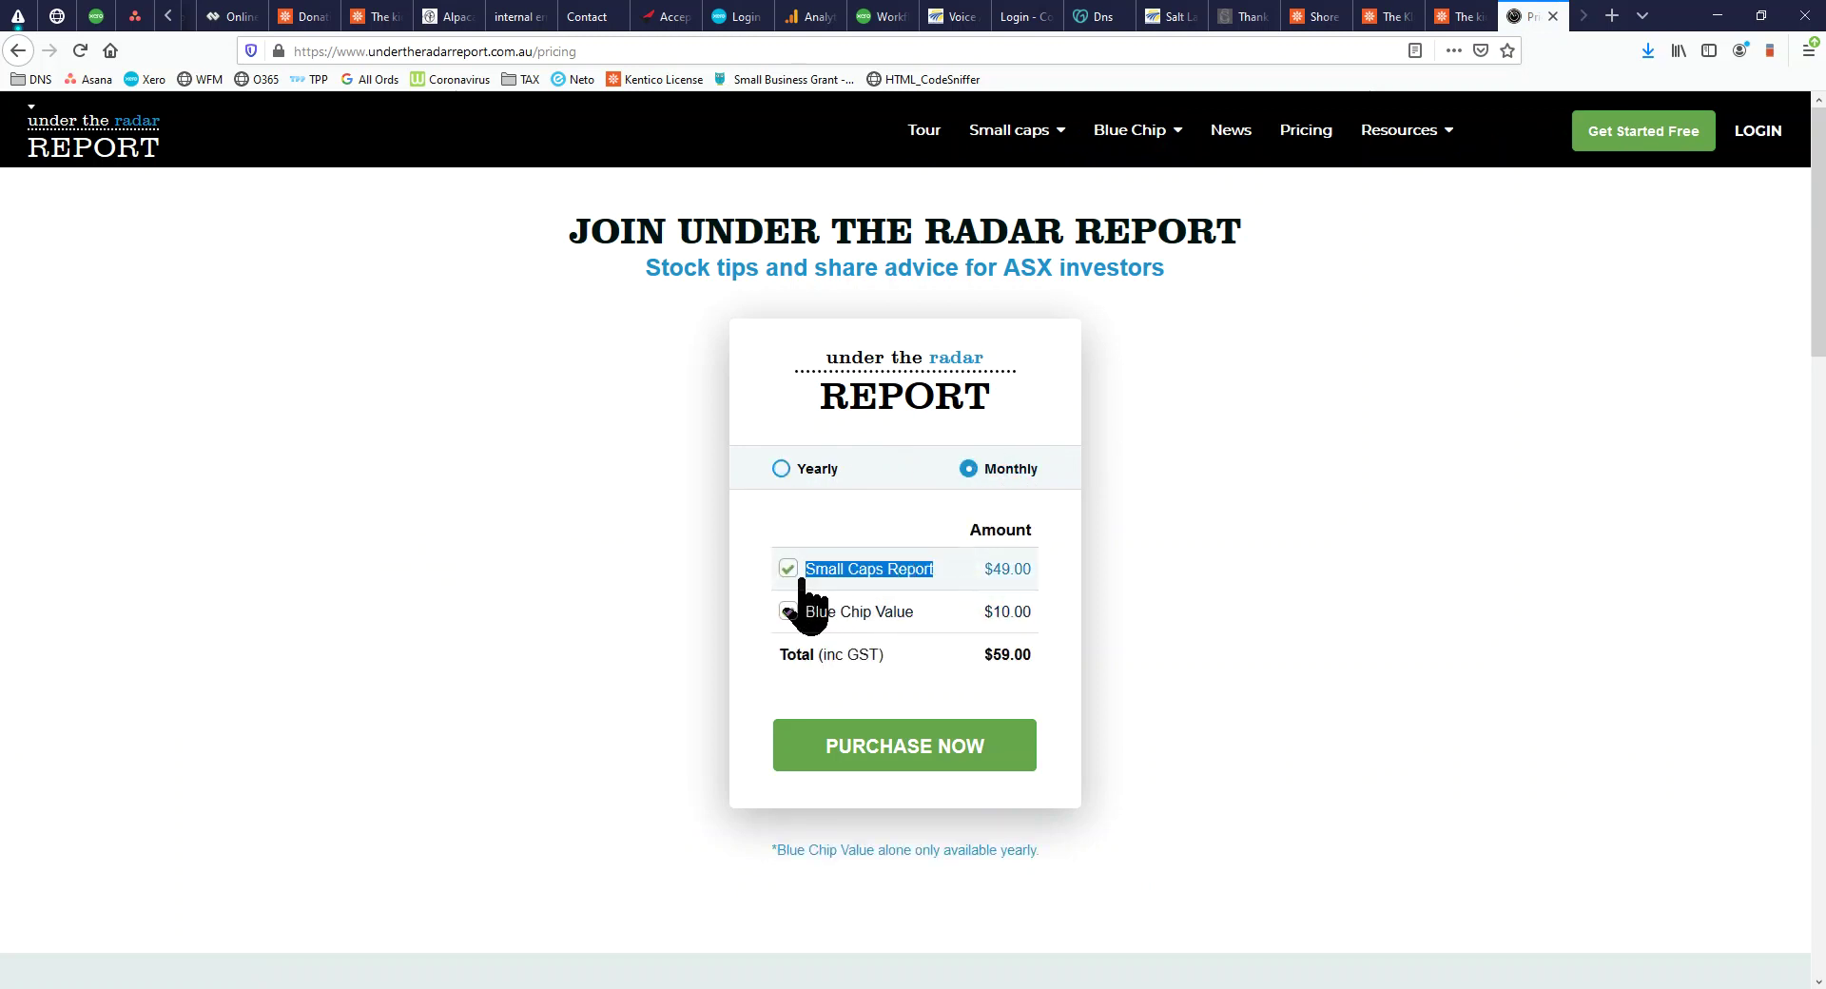
{"action": "left_click", "coordinate": [801, 580]}
{"action": "left_click", "coordinate": [963, 455]}
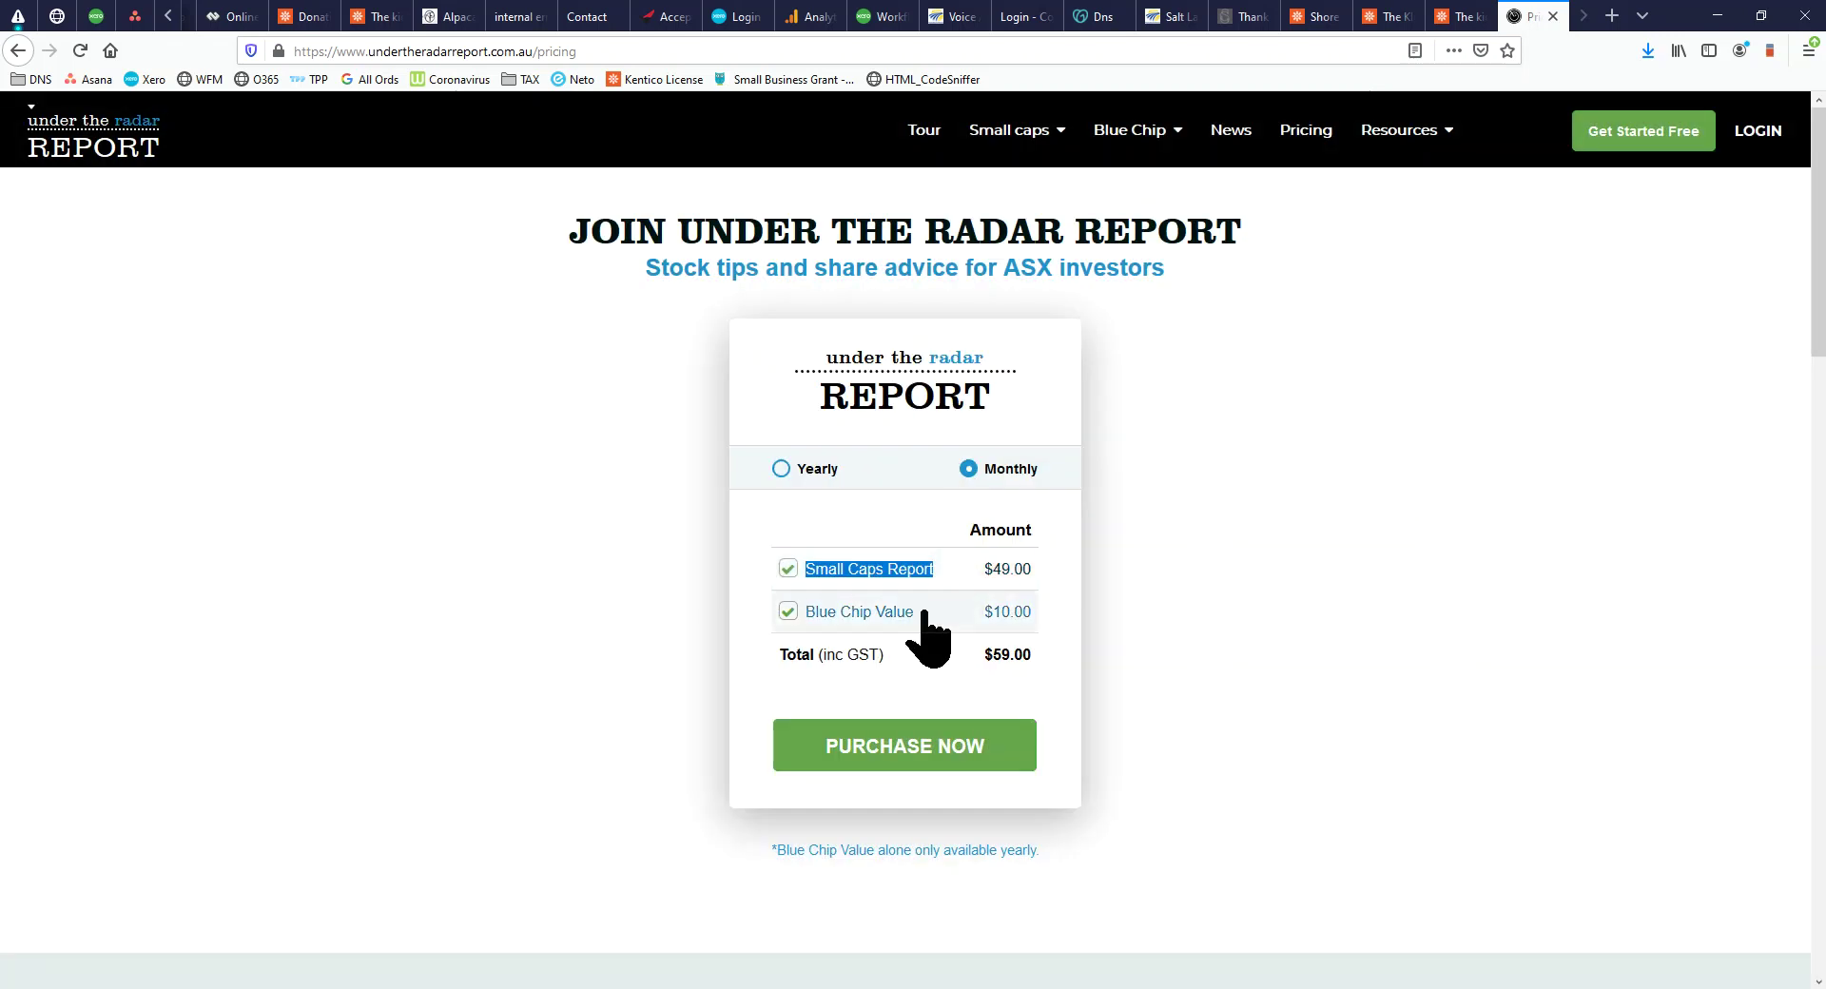
{"action": "left_click", "coordinate": [789, 612]}
{"action": "left_click", "coordinate": [789, 571]}
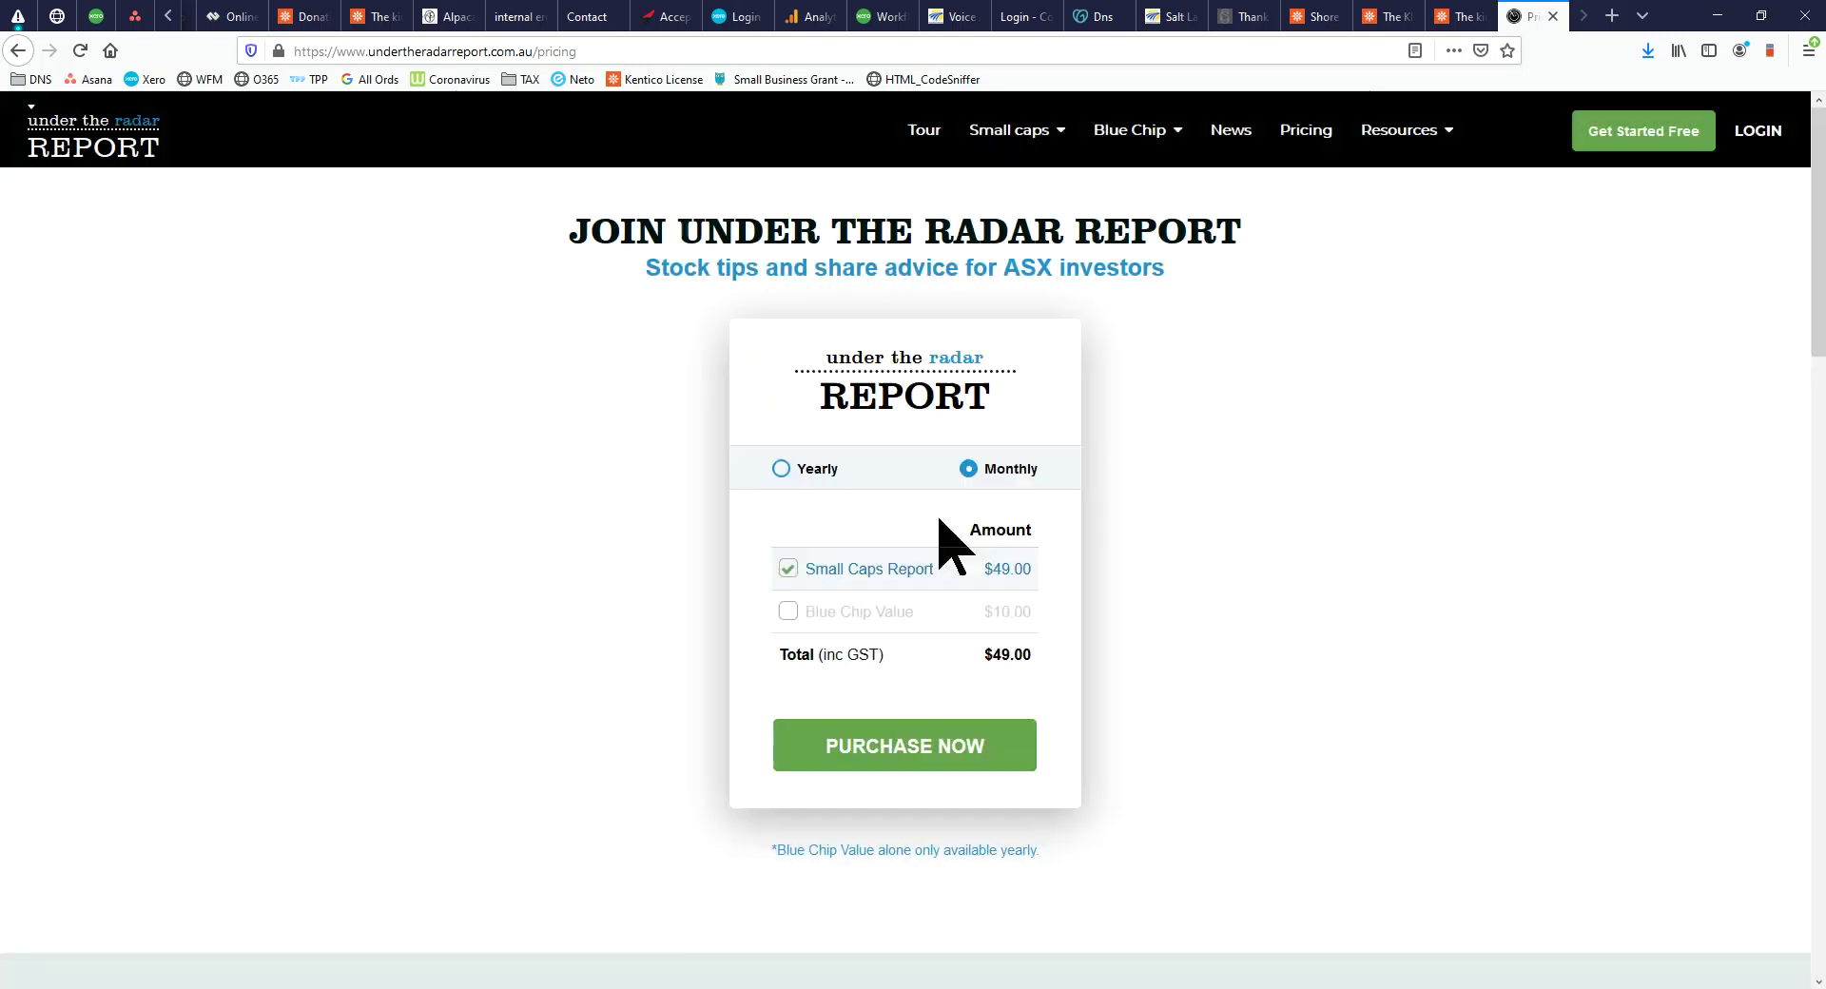
{"action": "left_click", "coordinate": [966, 454]}
{"action": "left_click", "coordinate": [1758, 130]}
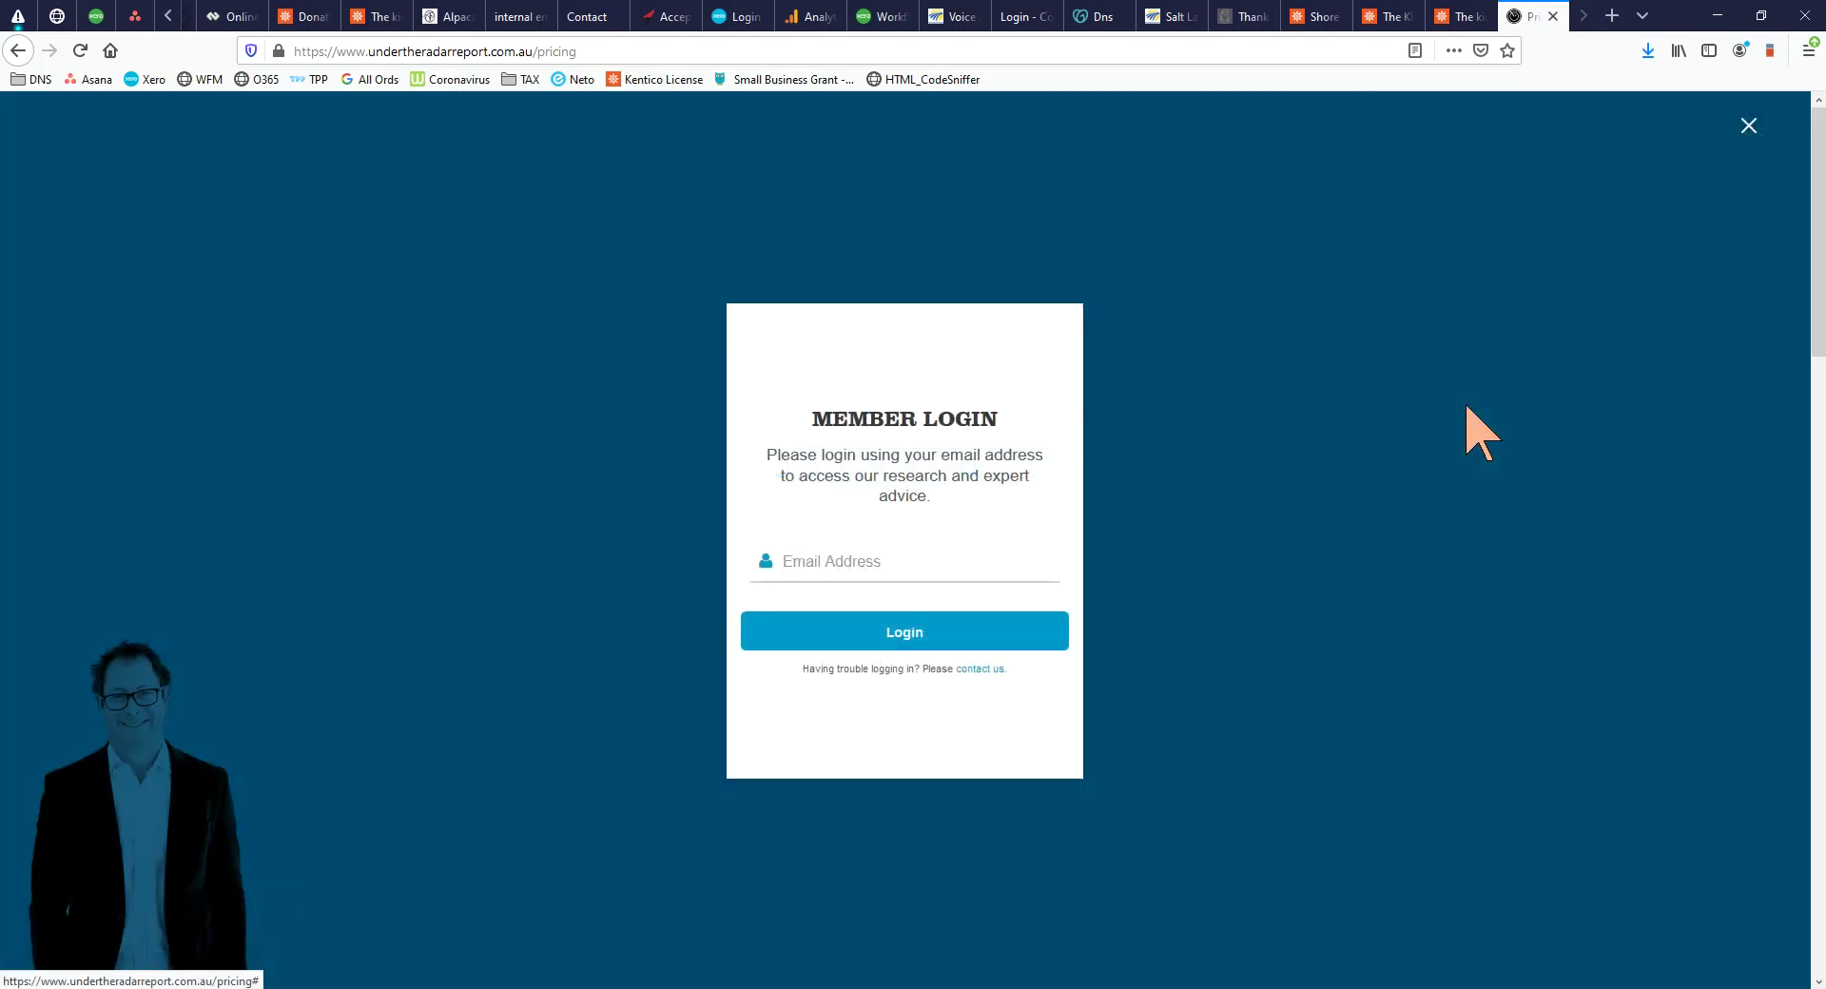
Fill the Member Login Email Address field from the browser's saved autofill entry
{"action": "left_click", "coordinate": [886, 574]}
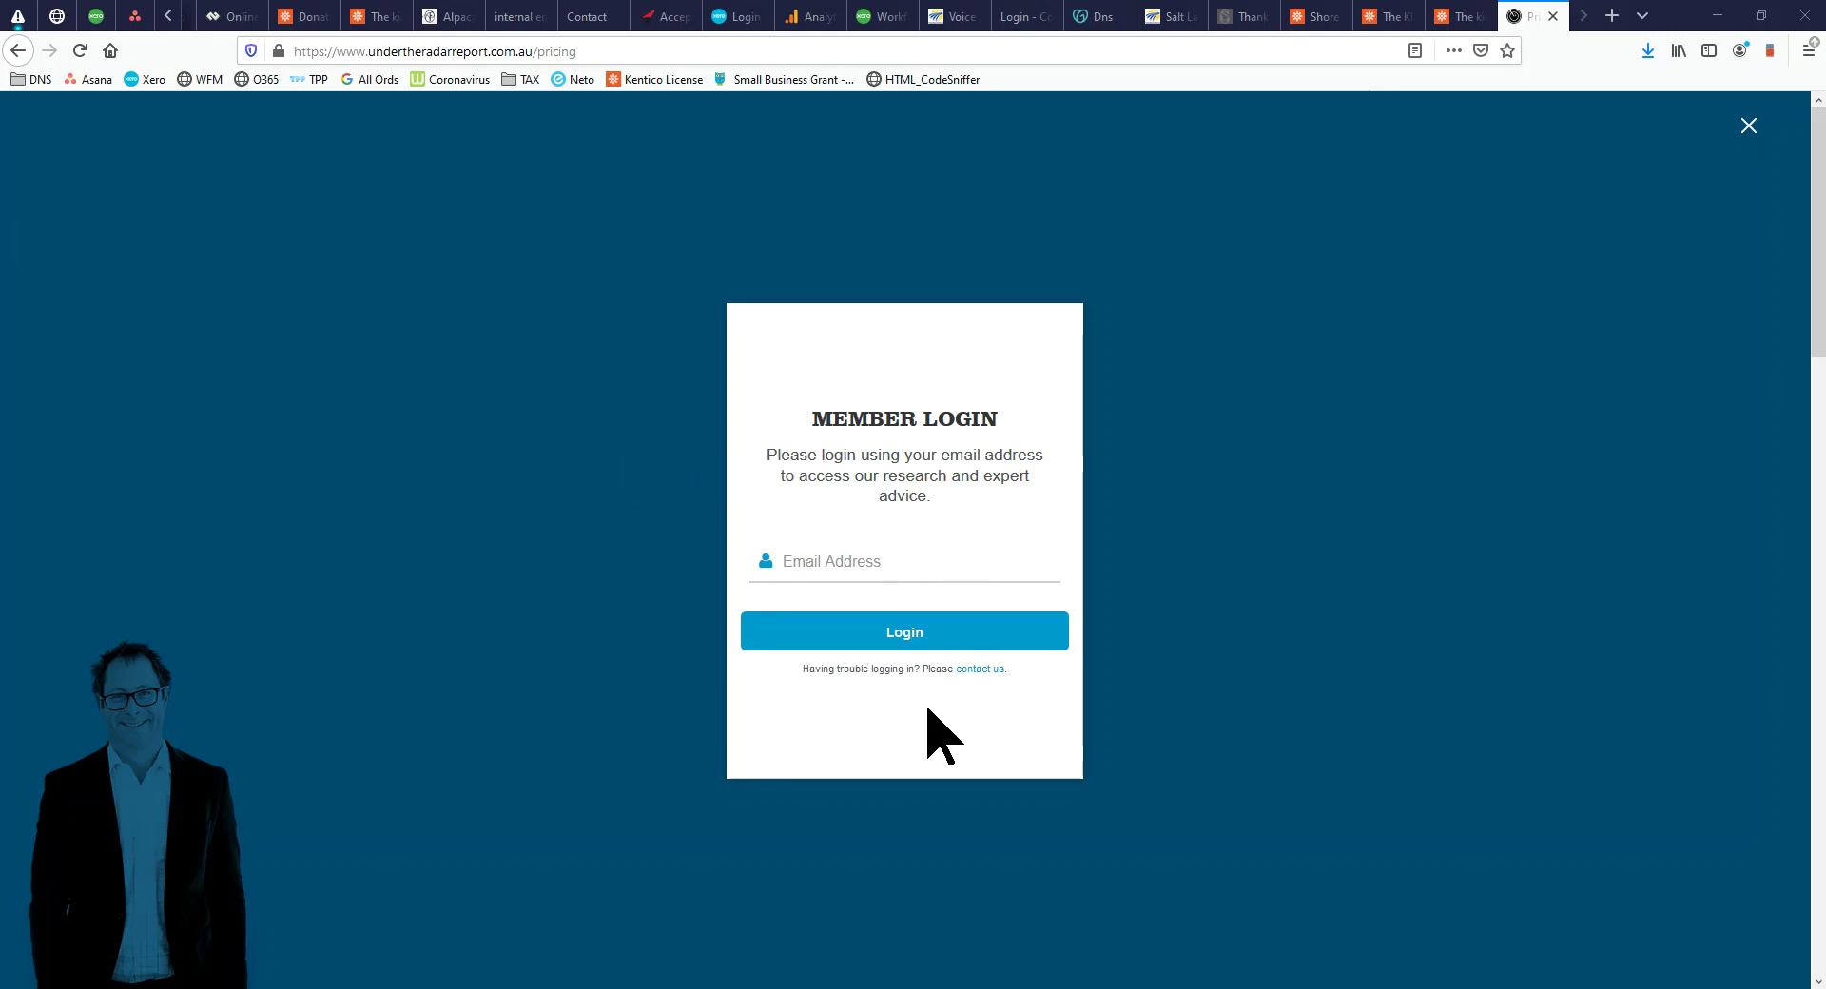
{"action": "left_click", "coordinate": [956, 561]}
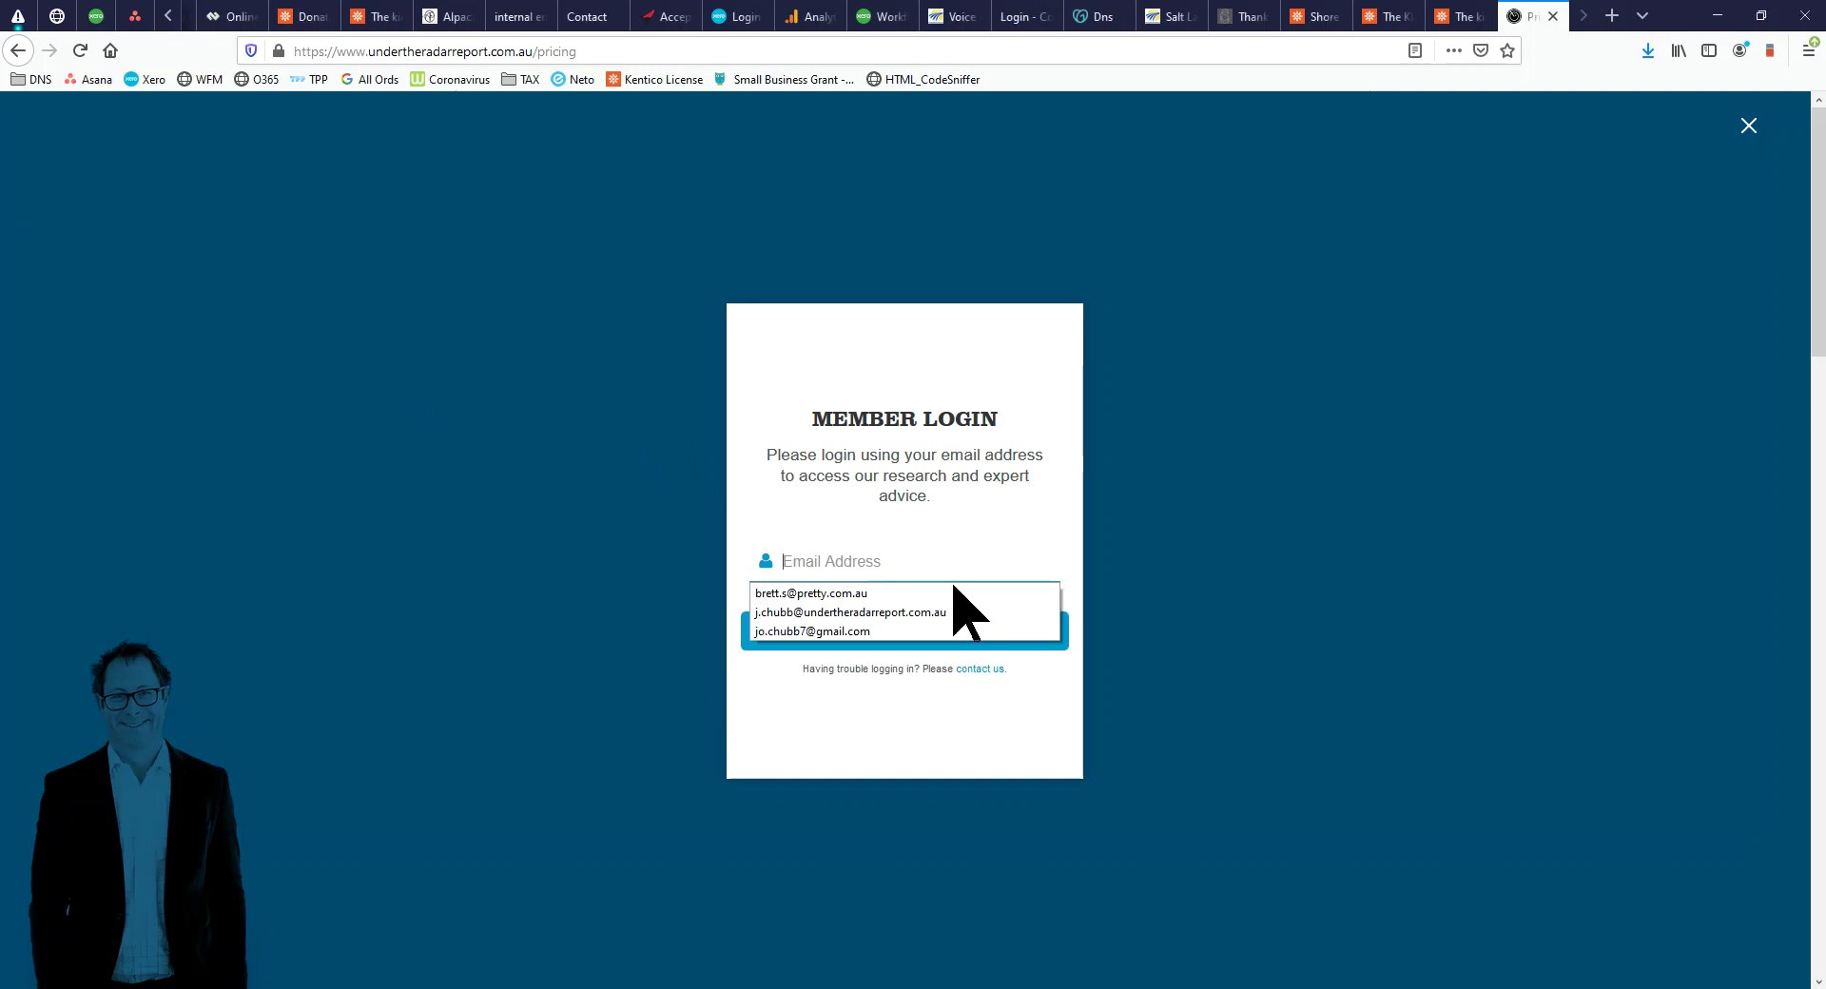
{"action": "left_click", "coordinate": [956, 593]}
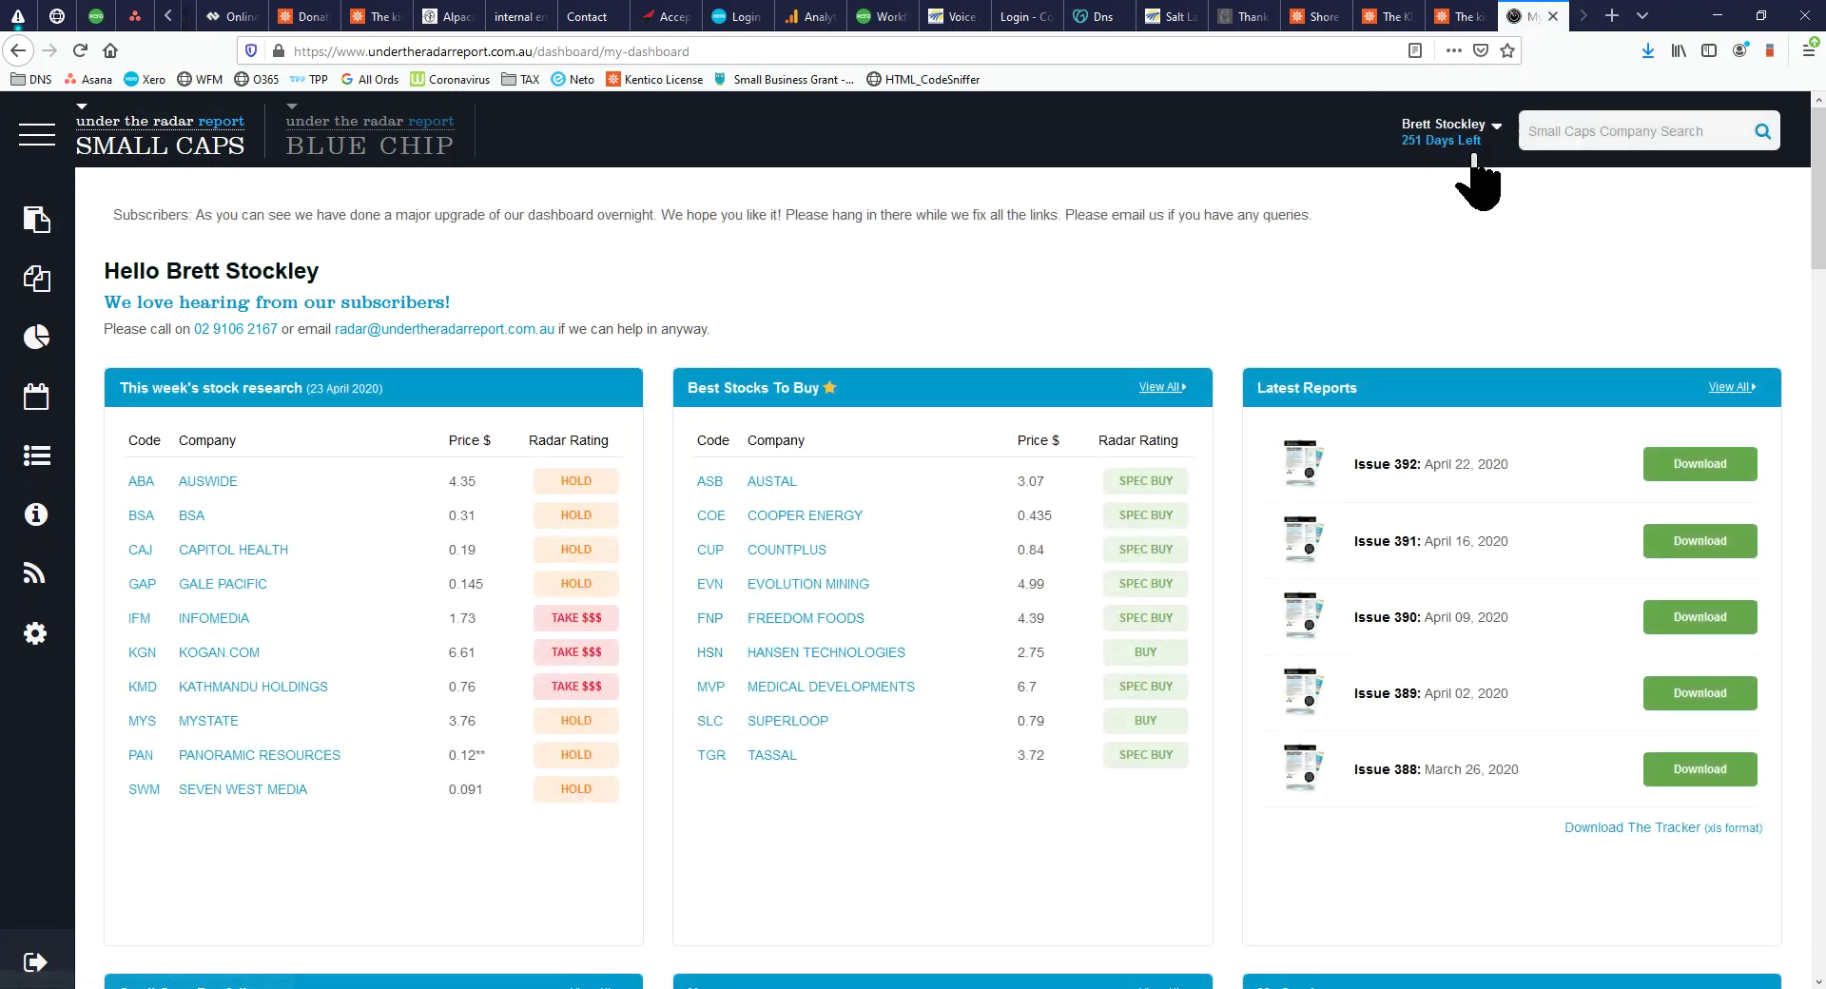
Check the account options and review the Issue 390 and 391 report details on the dashboard
{"action": "left_click", "coordinate": [1504, 130]}
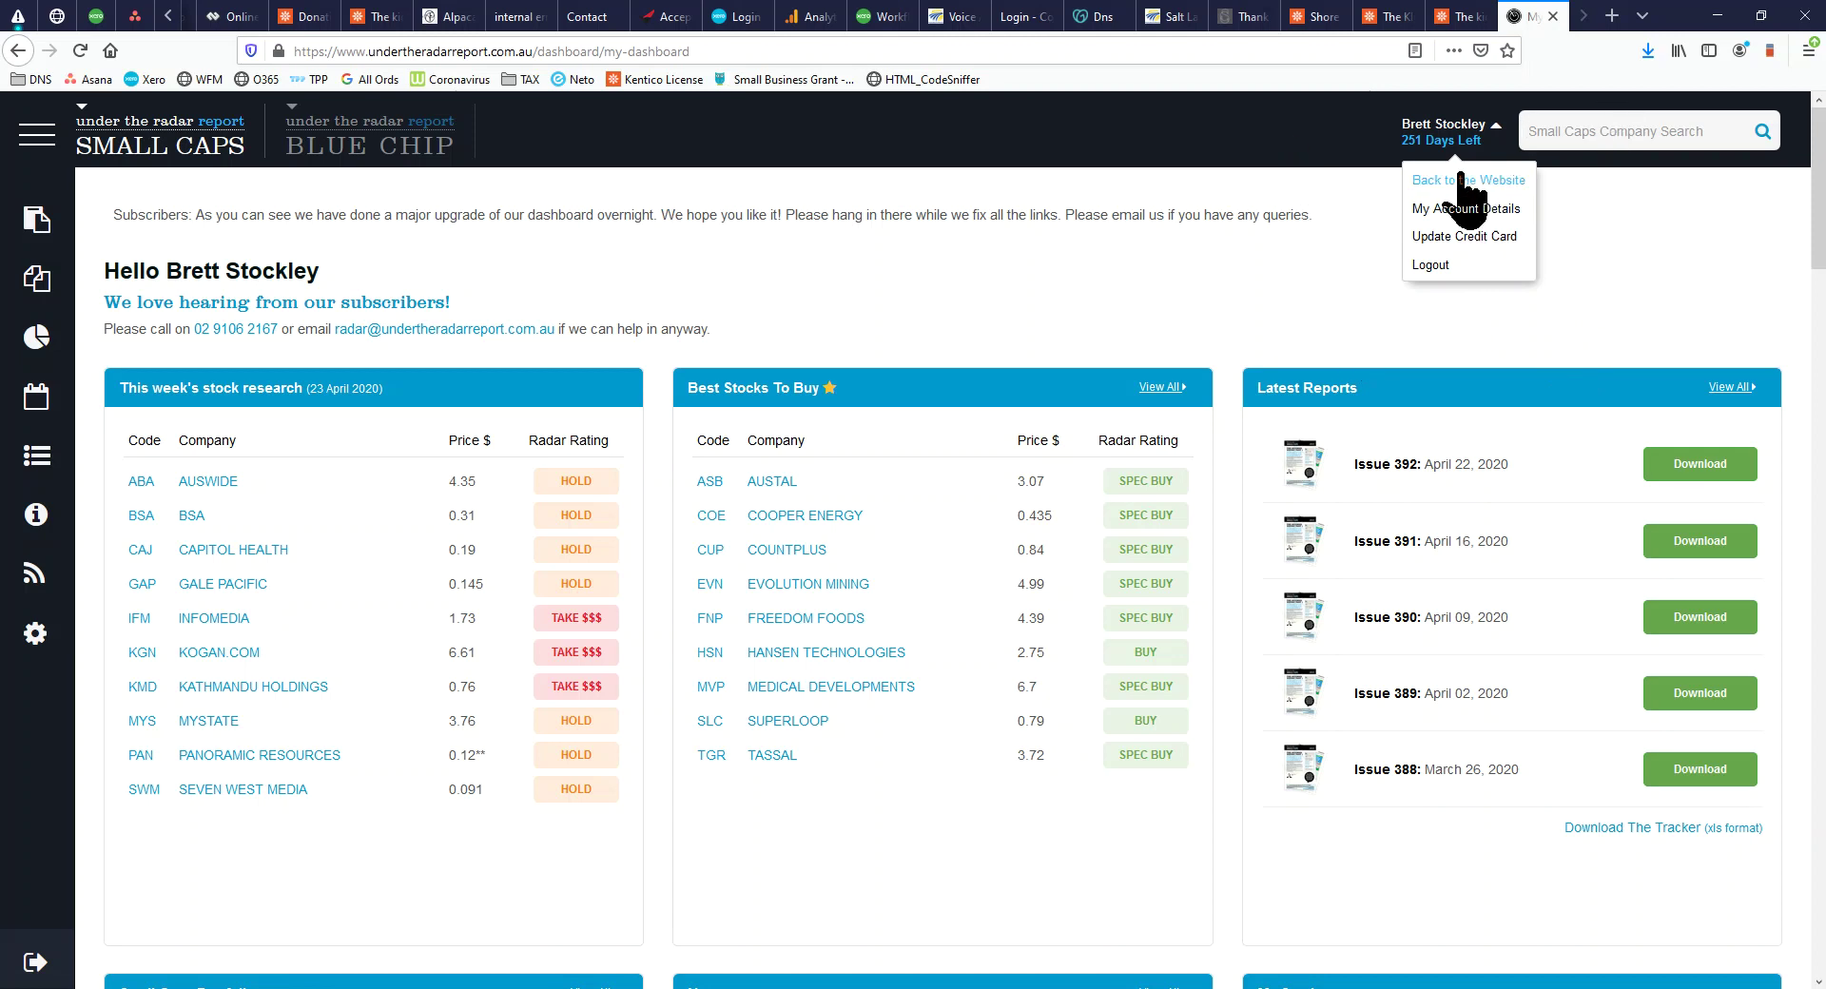
{"action": "left_click", "coordinate": [1455, 152]}
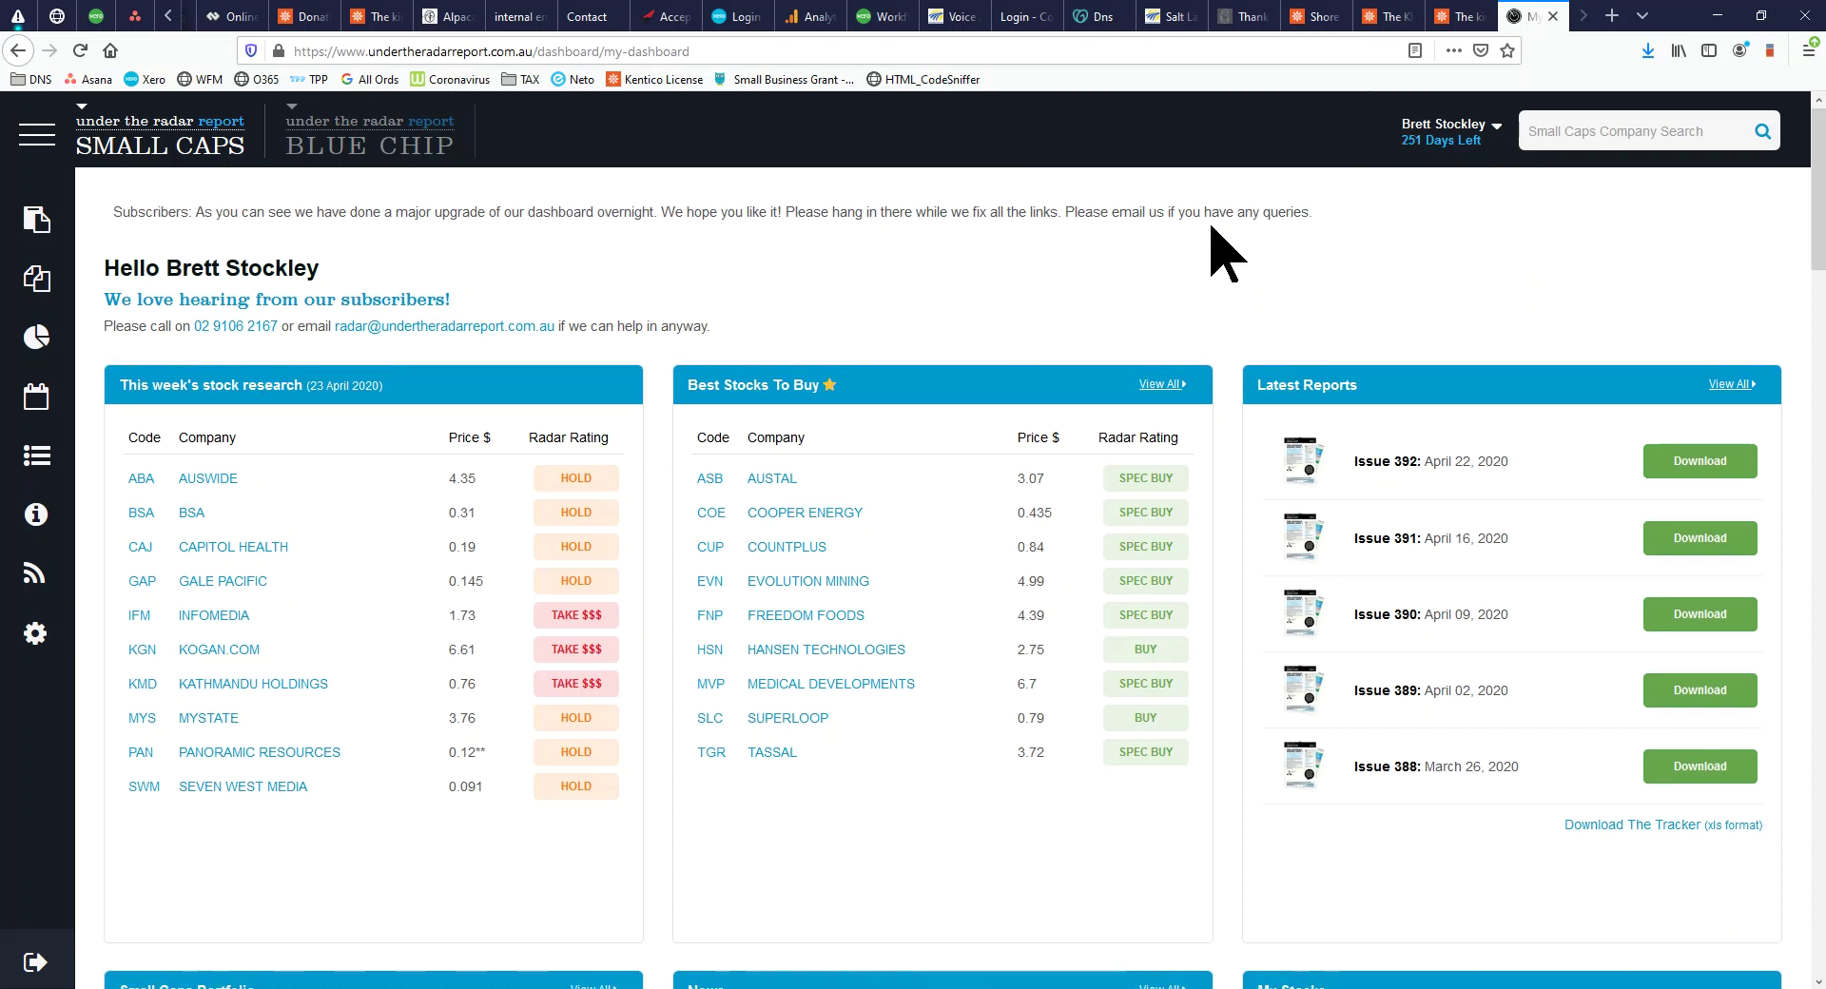
{"action": "scroll", "coordinate": [1211, 245], "scroll_direction": "down", "scroll_amount": 4}
{"action": "scroll", "coordinate": [1100, 298], "scroll_direction": "up", "scroll_amount": 5}
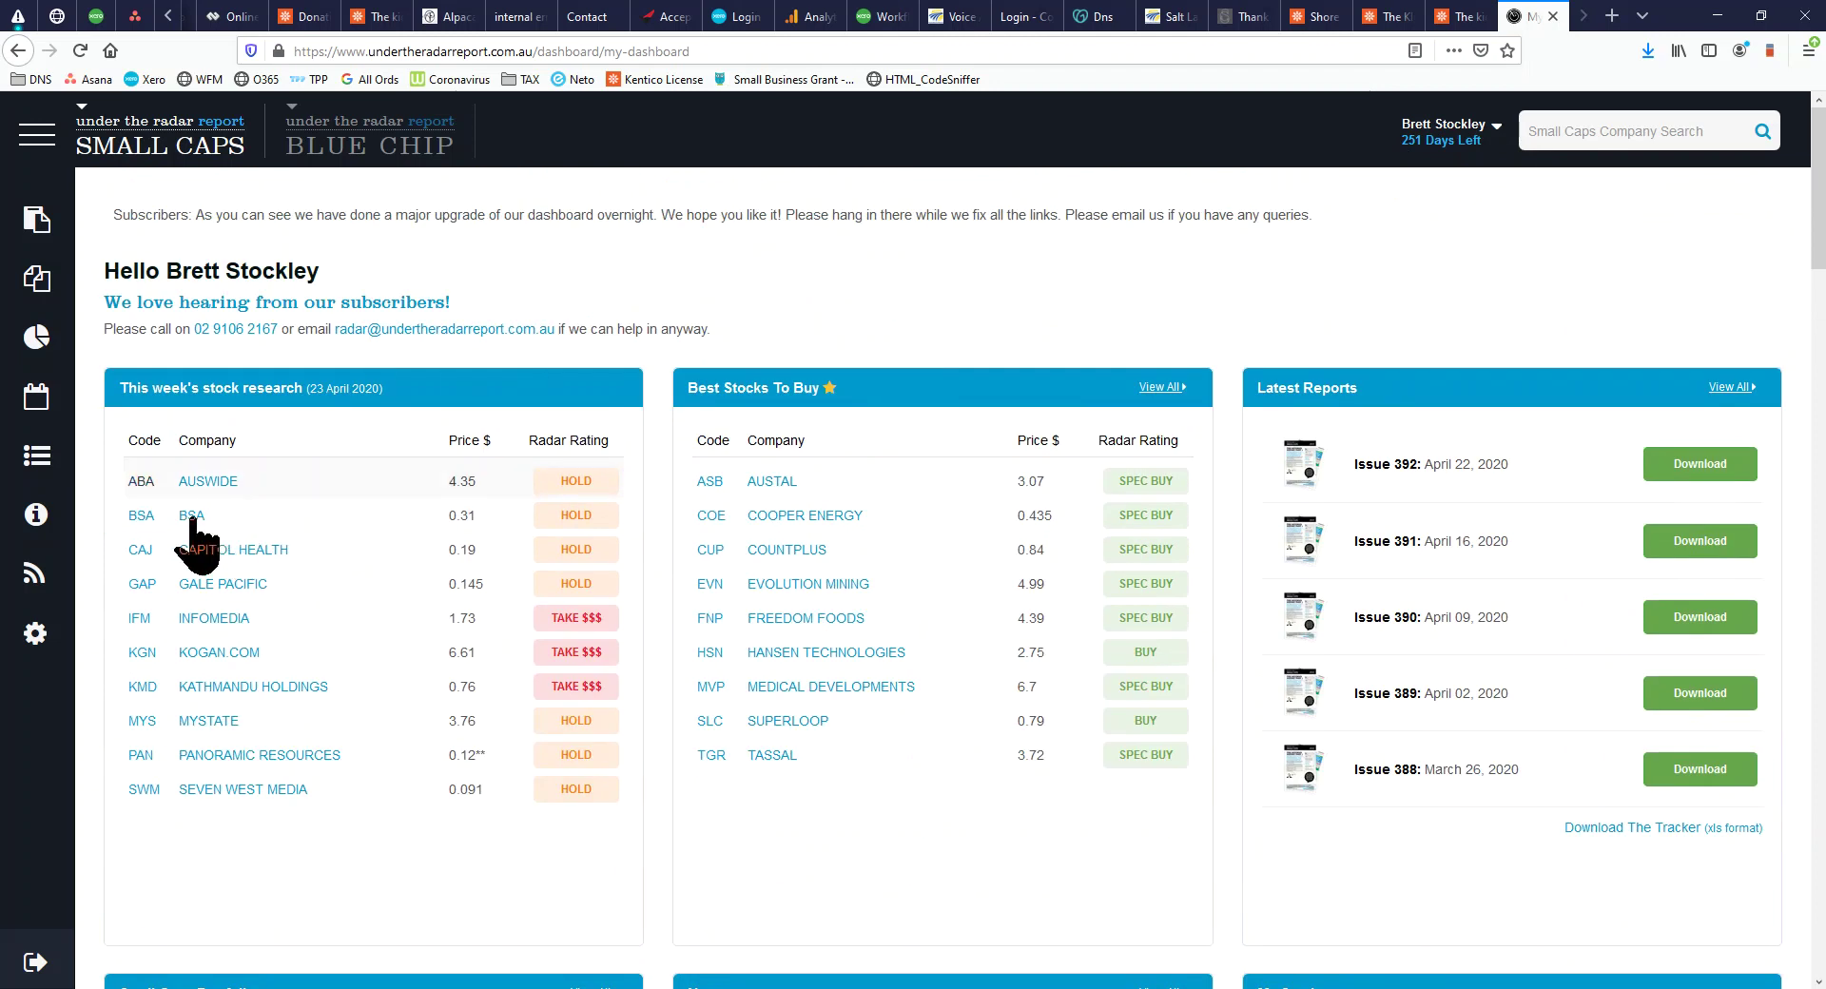
{"action": "scroll", "coordinate": [233, 828], "scroll_direction": "down", "scroll_amount": 1}
{"action": "scroll", "coordinate": [245, 832], "scroll_direction": "down", "scroll_amount": 2}
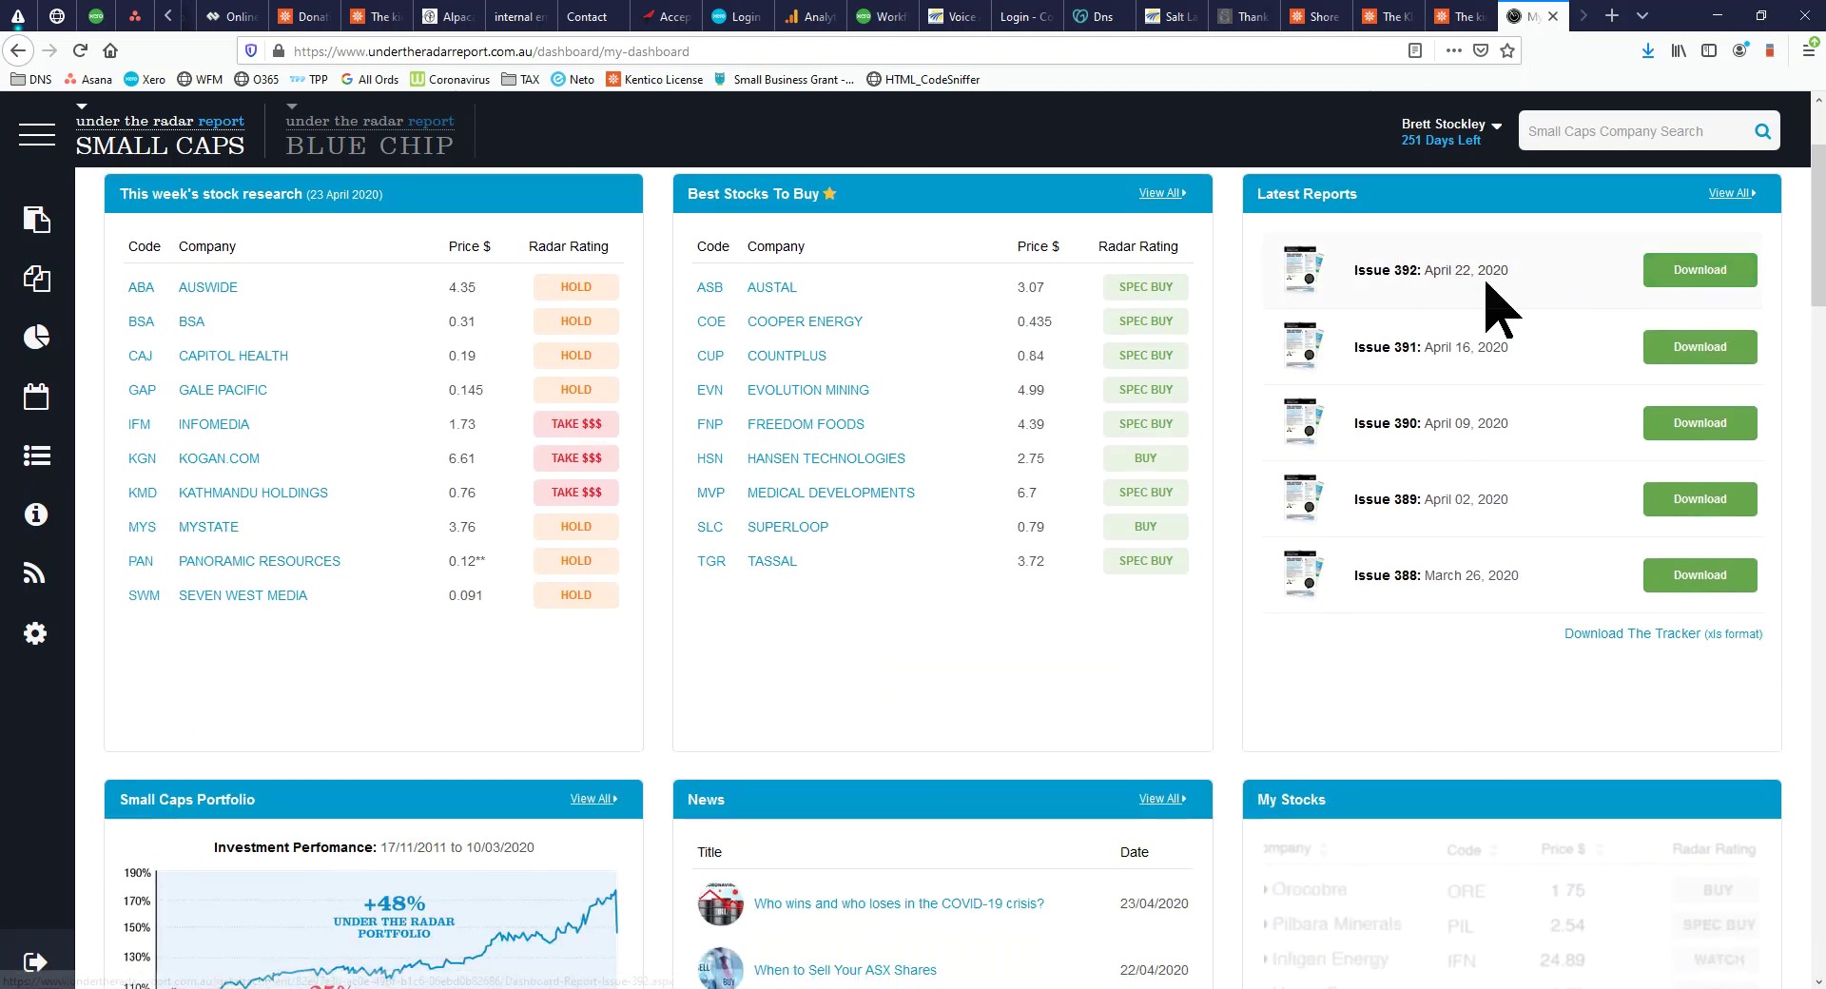
{"action": "left_click_drag", "start_coordinate": [1435, 425], "coordinate": [1348, 415]}
{"action": "left_click_drag", "start_coordinate": [1434, 355], "coordinate": [1360, 344]}
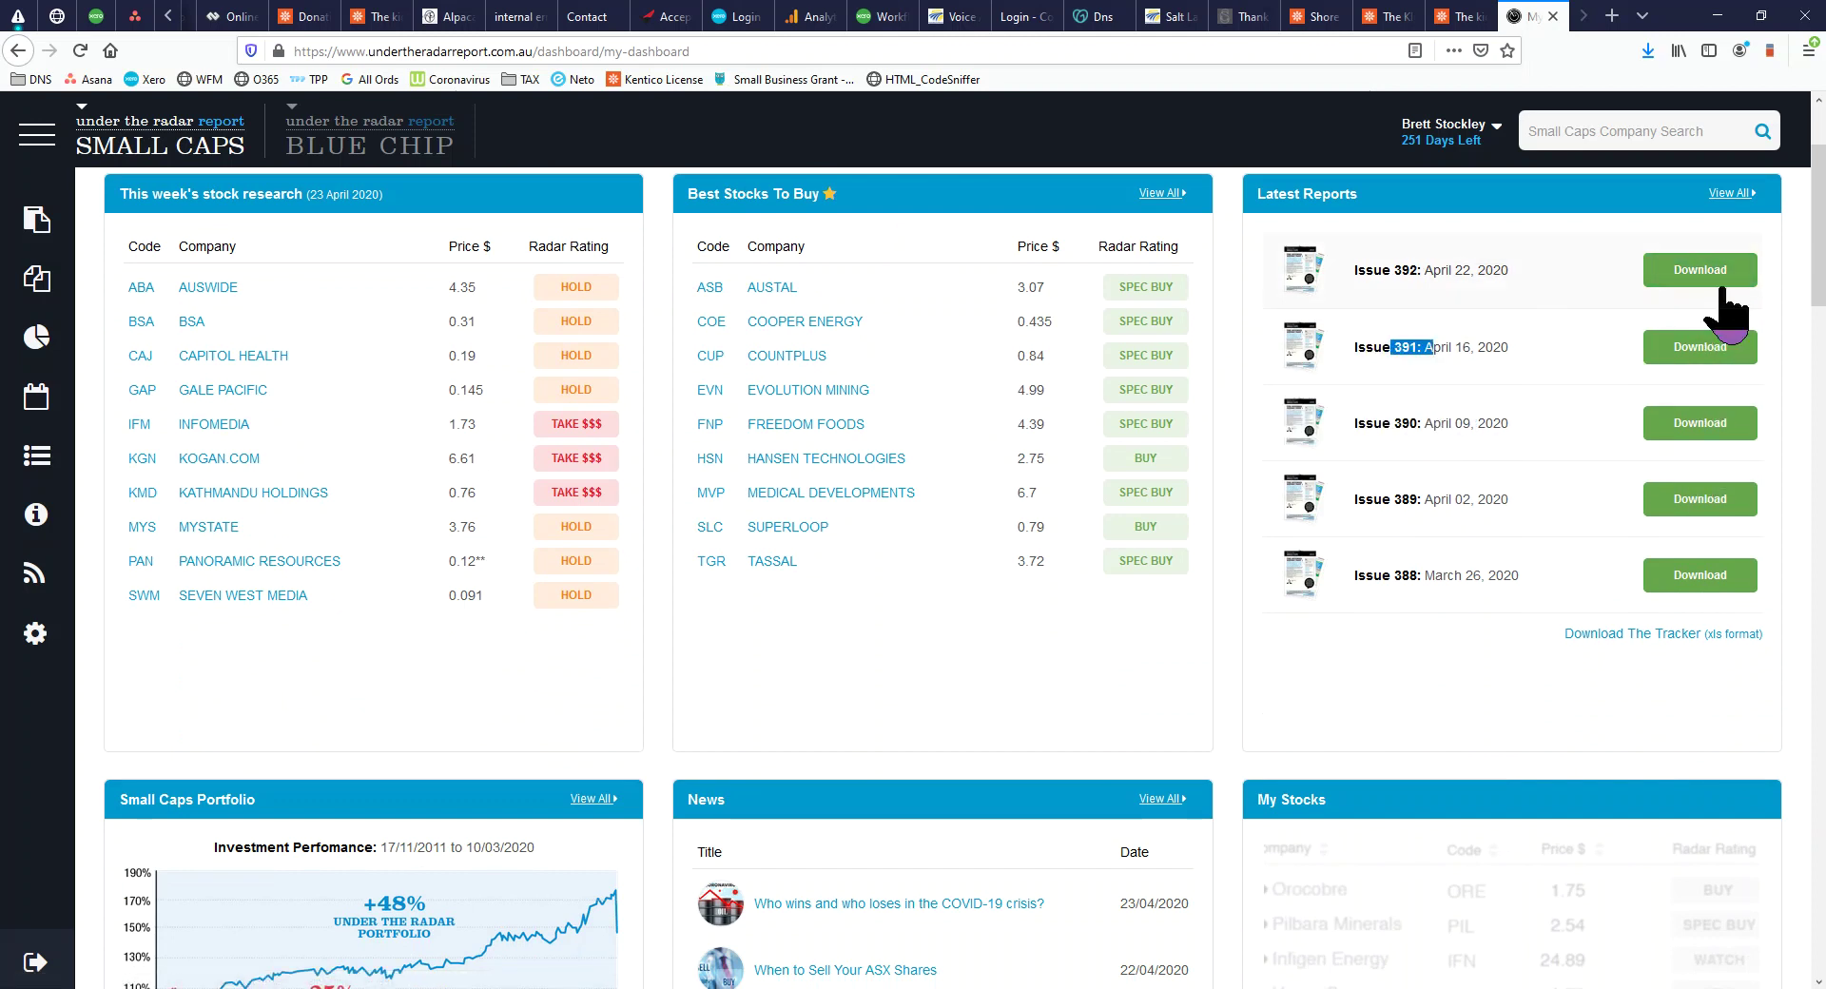
Search All Stocks for 'a2' and open the A2B Australia research page
{"action": "scroll", "coordinate": [1465, 371], "scroll_direction": "down", "scroll_amount": 4}
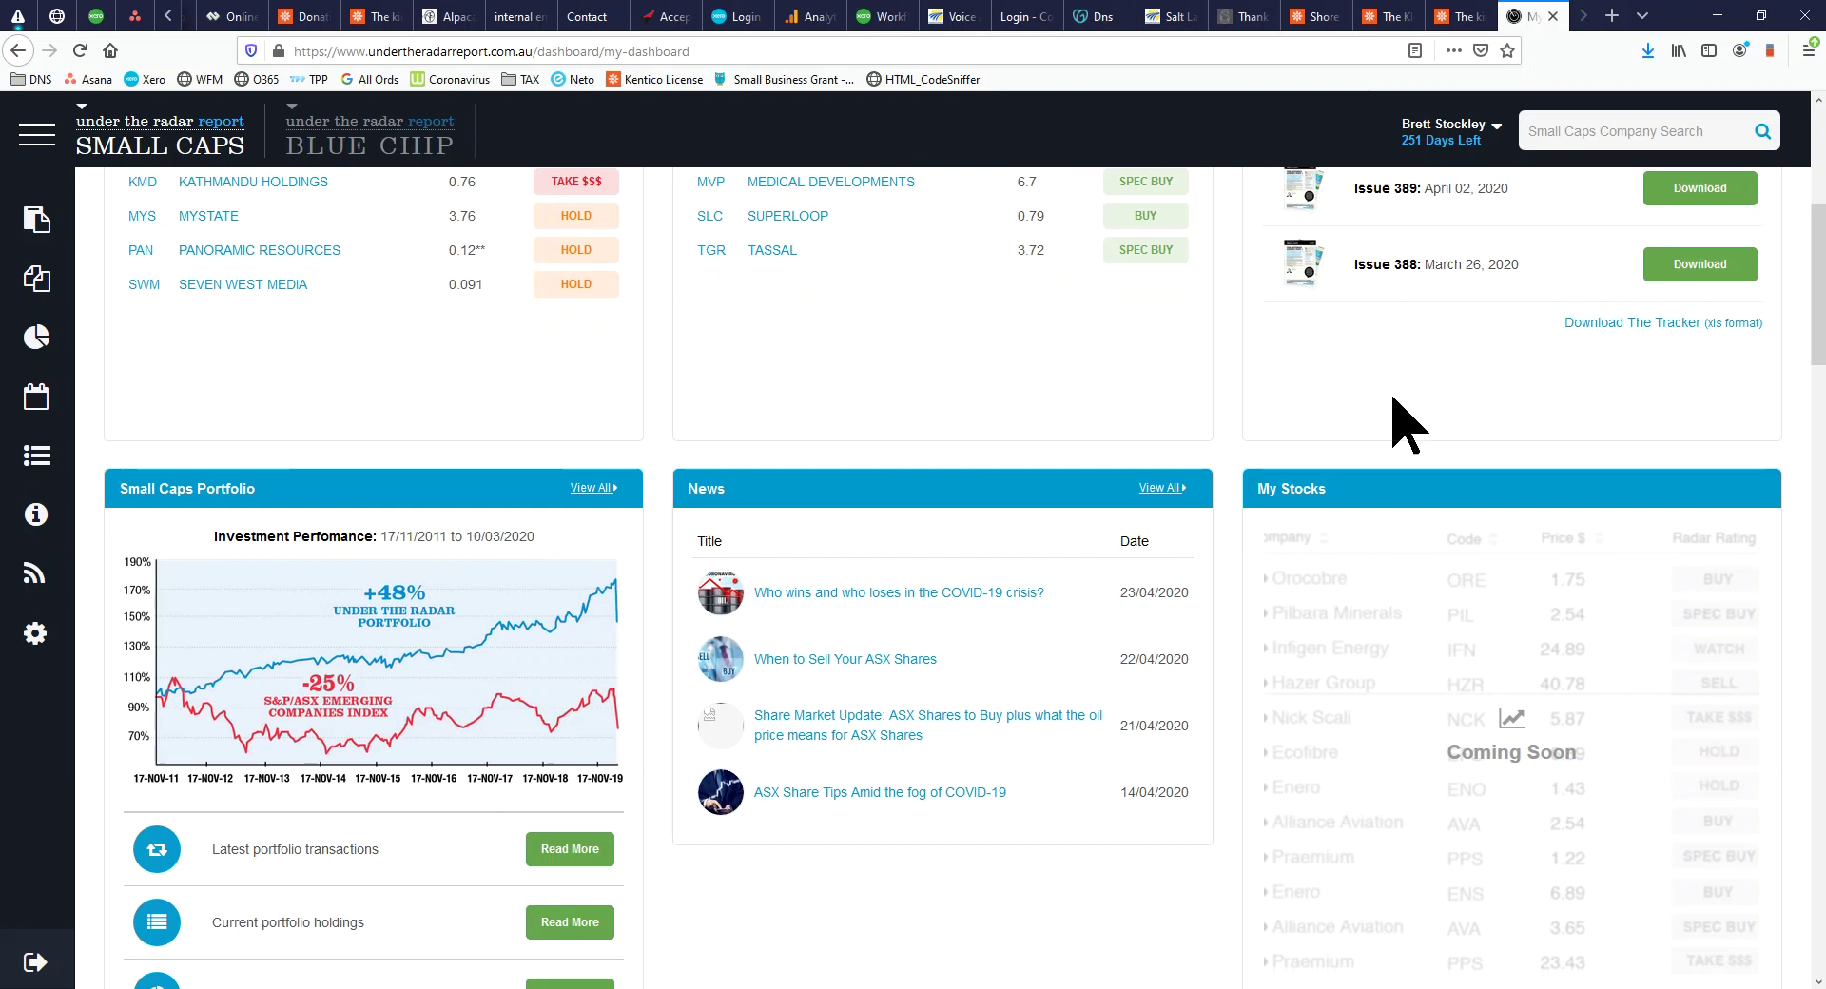
{"action": "scroll", "coordinate": [1403, 421], "scroll_direction": "down", "scroll_amount": 1}
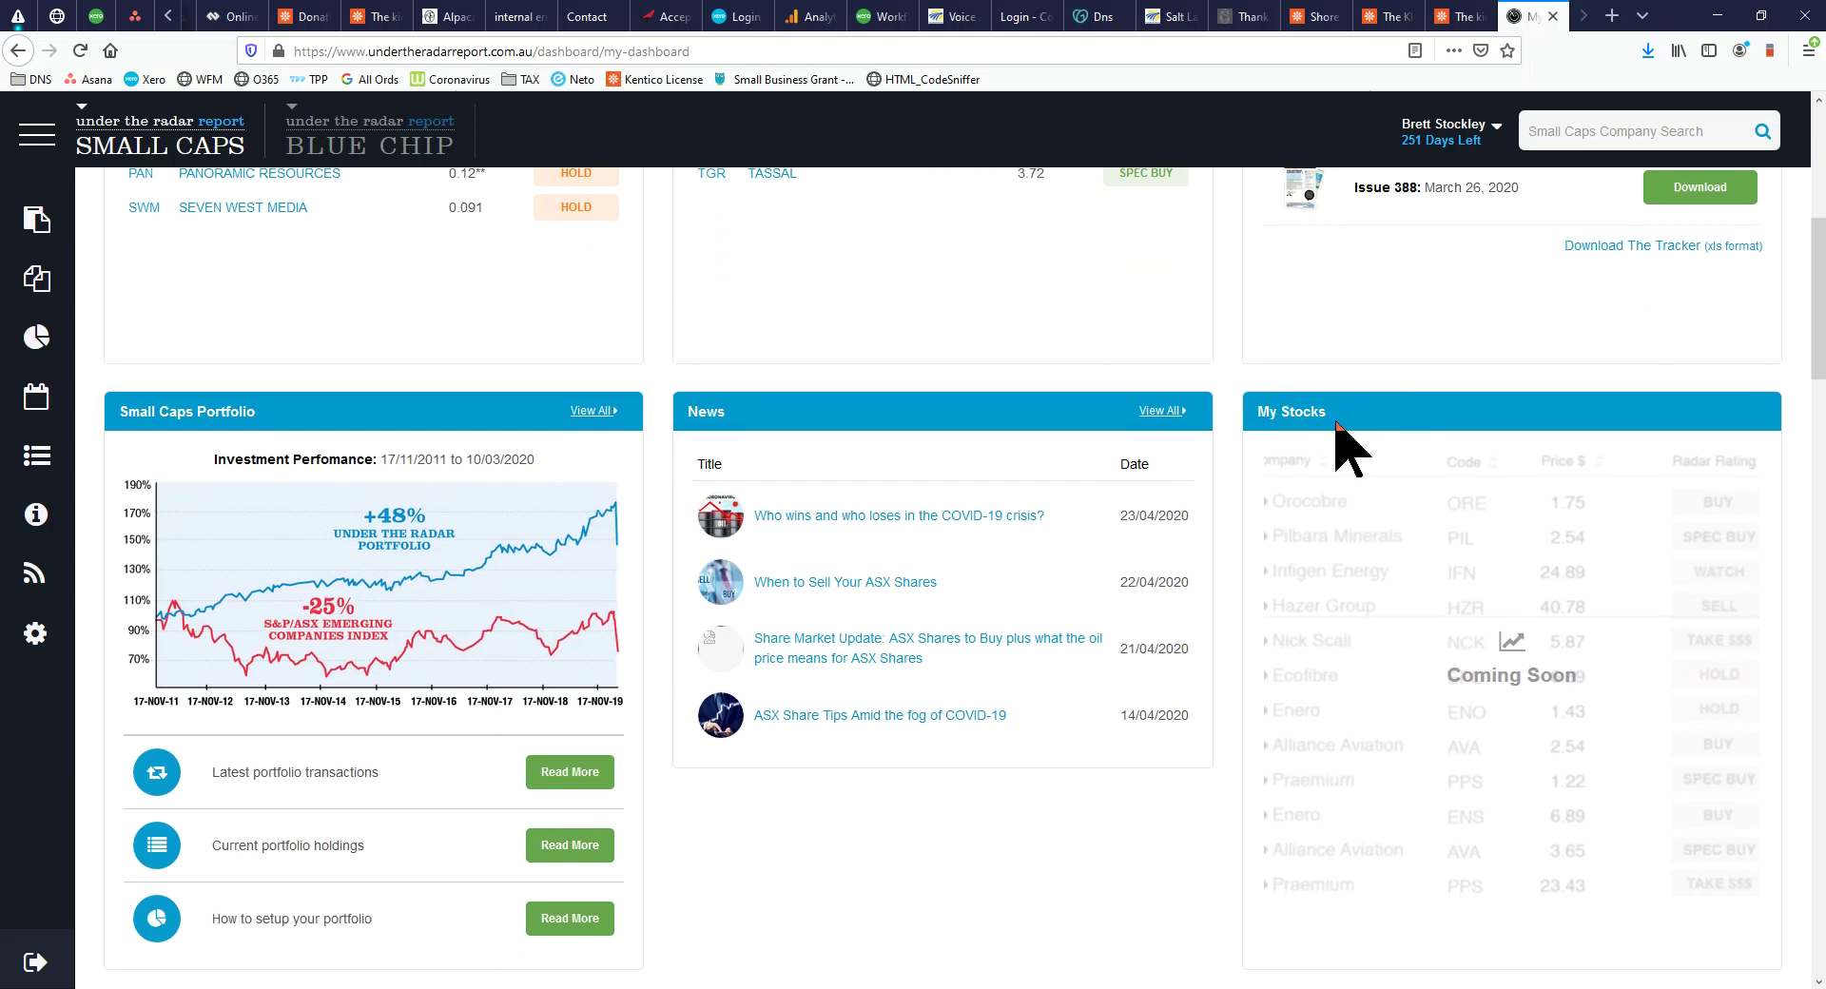
{"action": "scroll", "coordinate": [1527, 641], "scroll_direction": "down", "scroll_amount": 3}
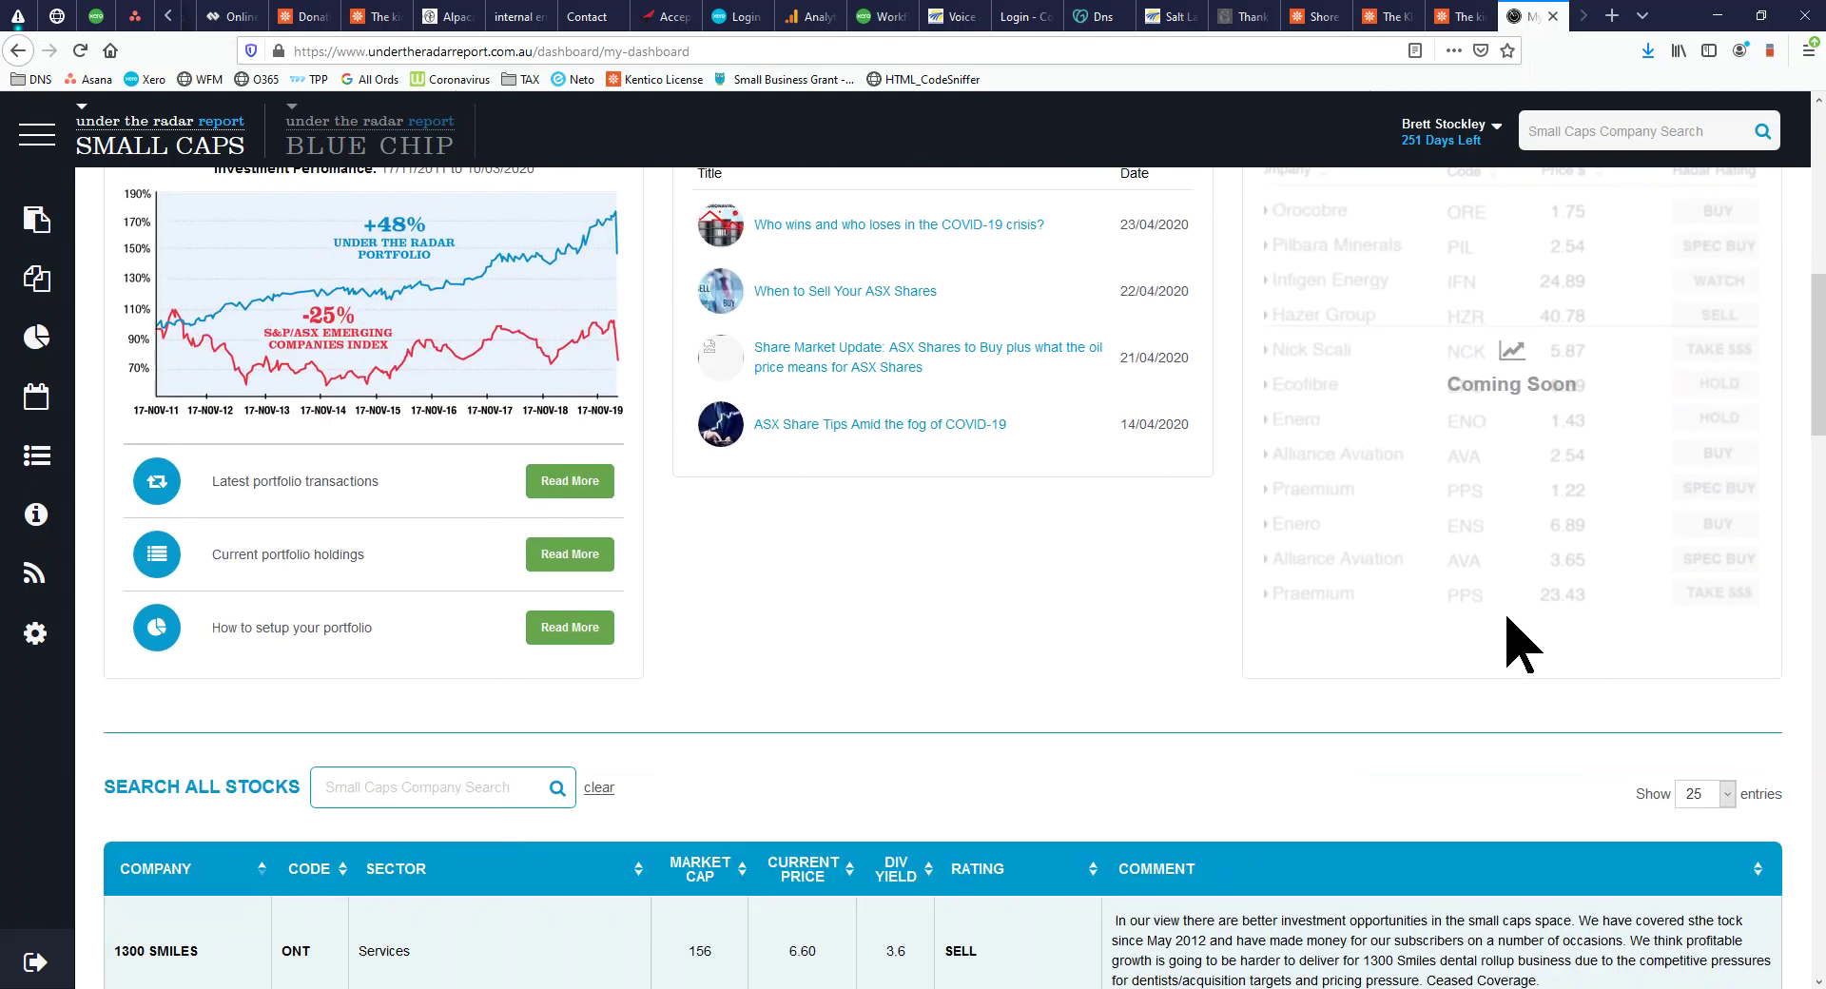
{"action": "scroll", "coordinate": [1231, 456], "scroll_direction": "down", "scroll_amount": 3}
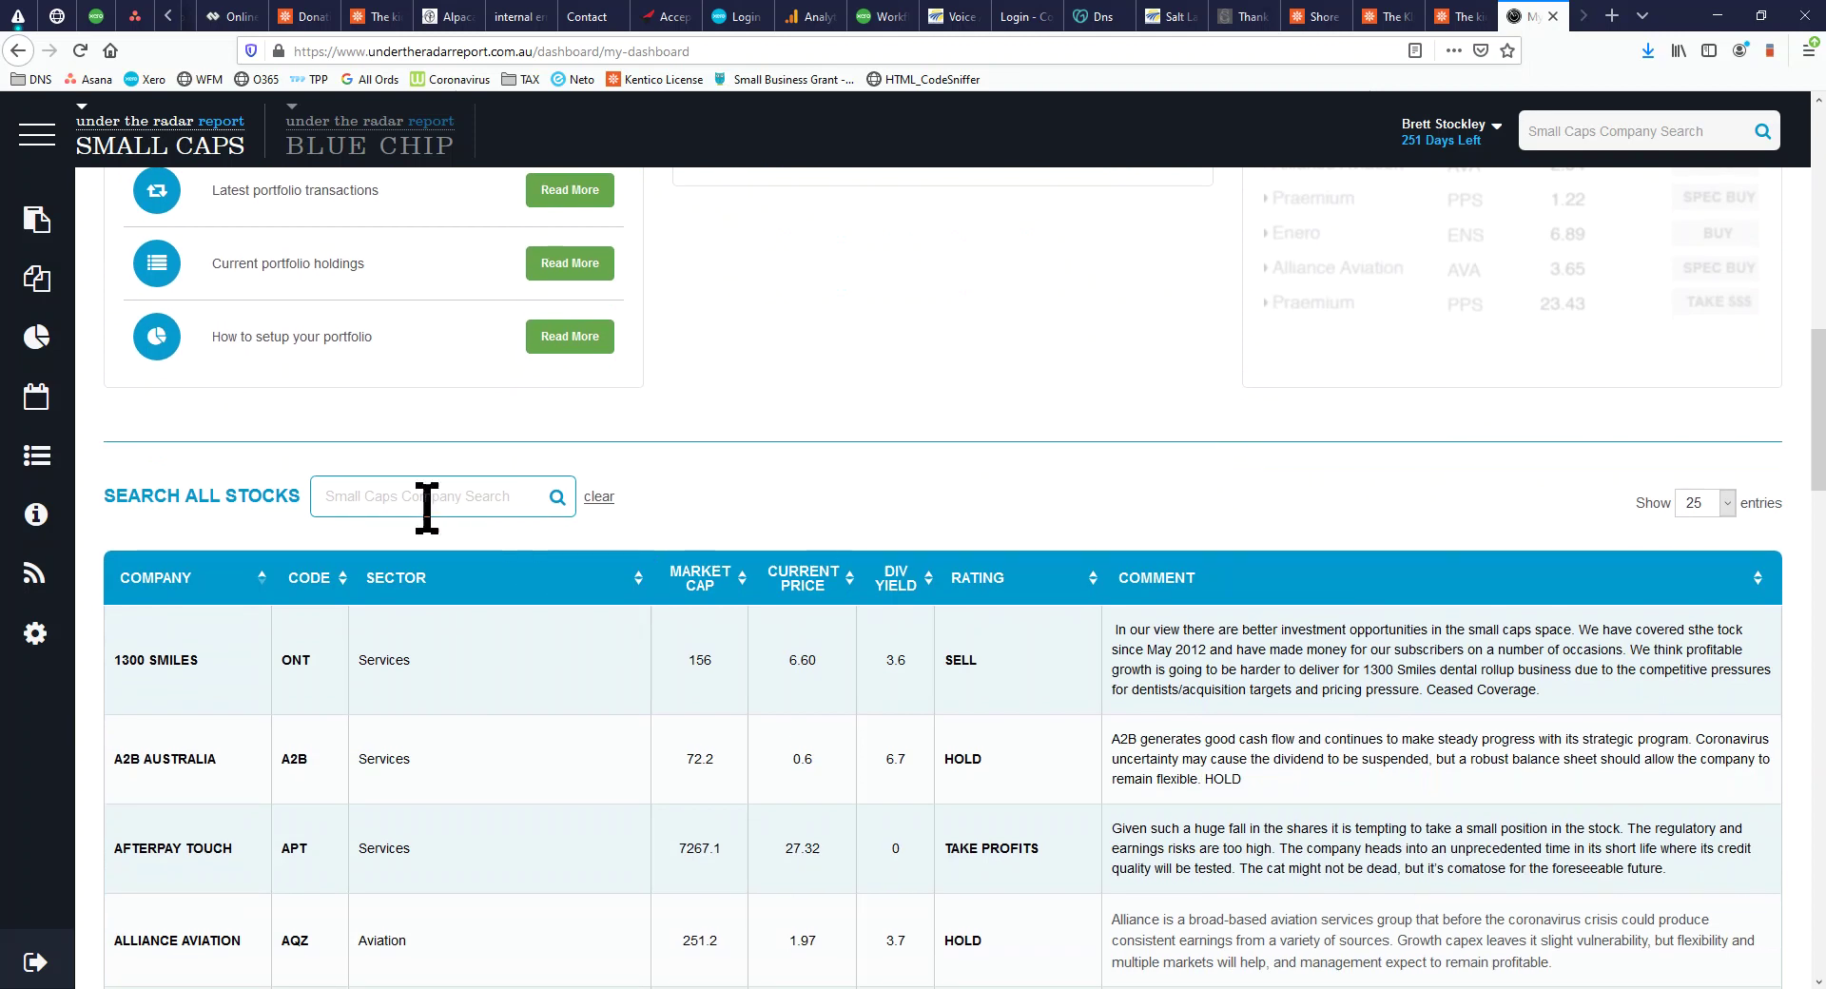
{"action": "scroll", "coordinate": [426, 507], "scroll_direction": "down", "scroll_amount": 1}
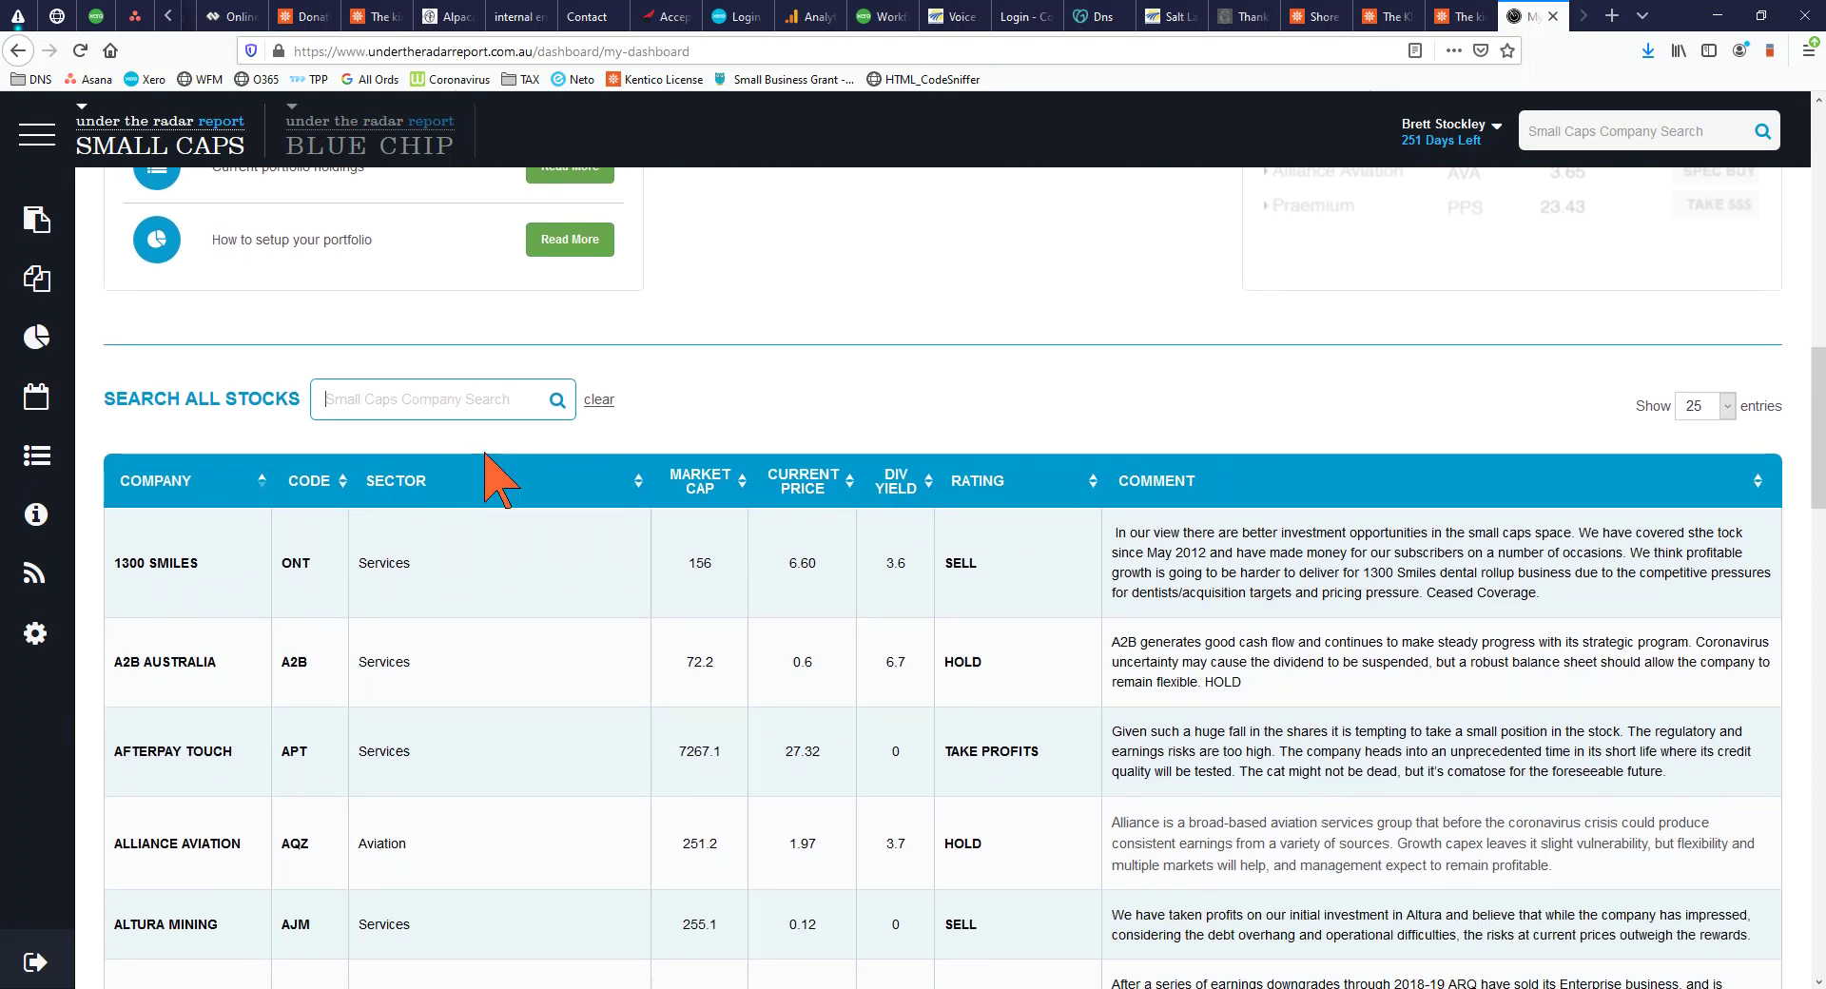
{"action": "type", "text": "2b"}
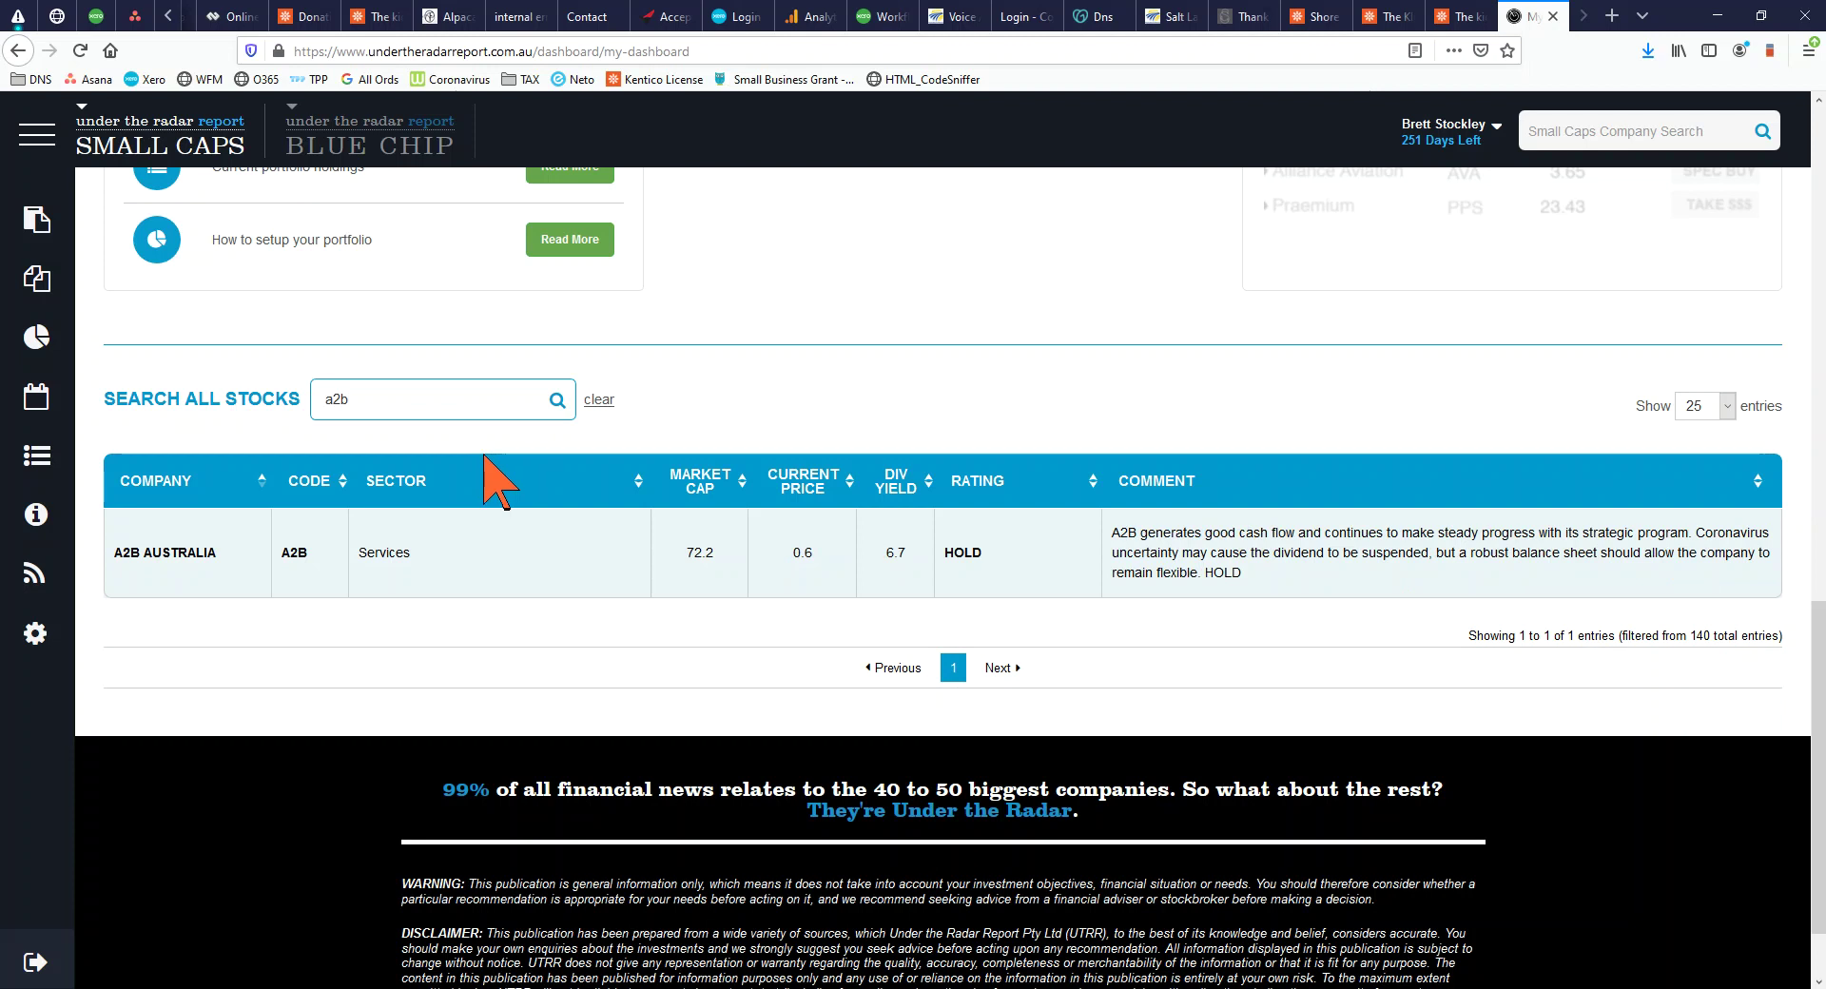
{"action": "left_click", "coordinate": [401, 573]}
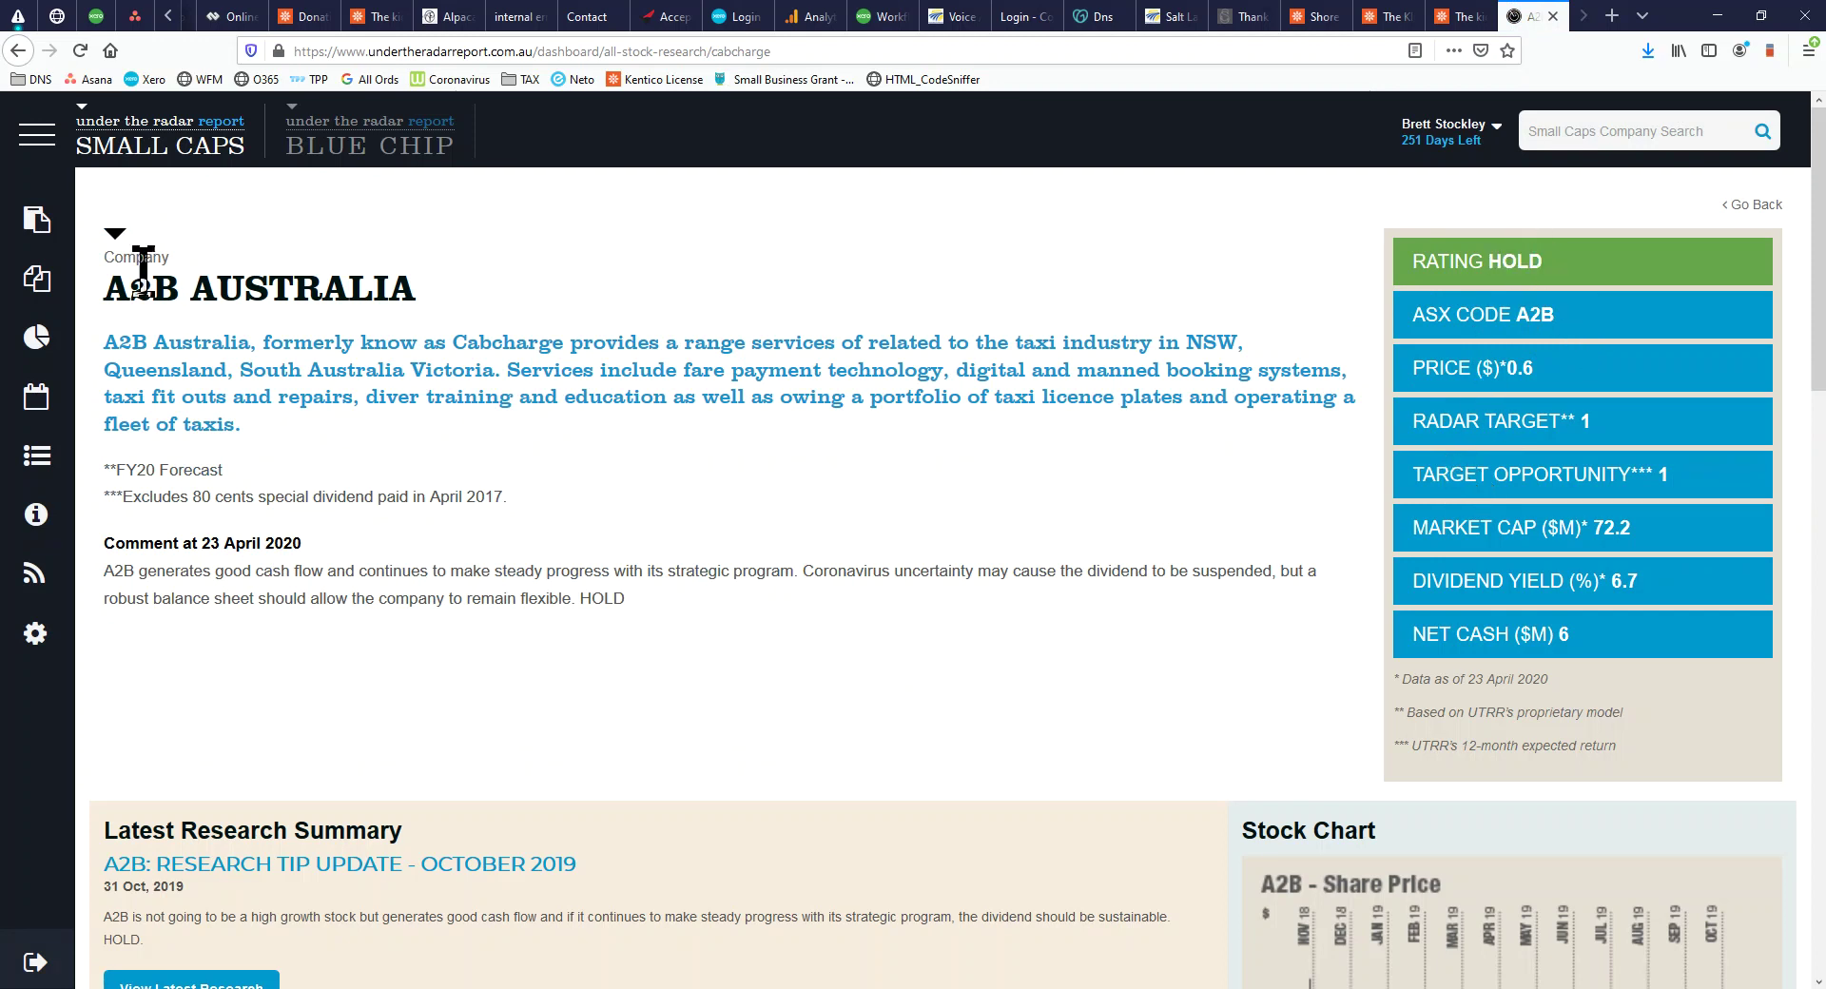
Highlight the A2B heading, the Cabcharge mention, the HOLD rating and the 0.6 price
{"action": "left_click_drag", "start_coordinate": [104, 290], "coordinate": [178, 292]}
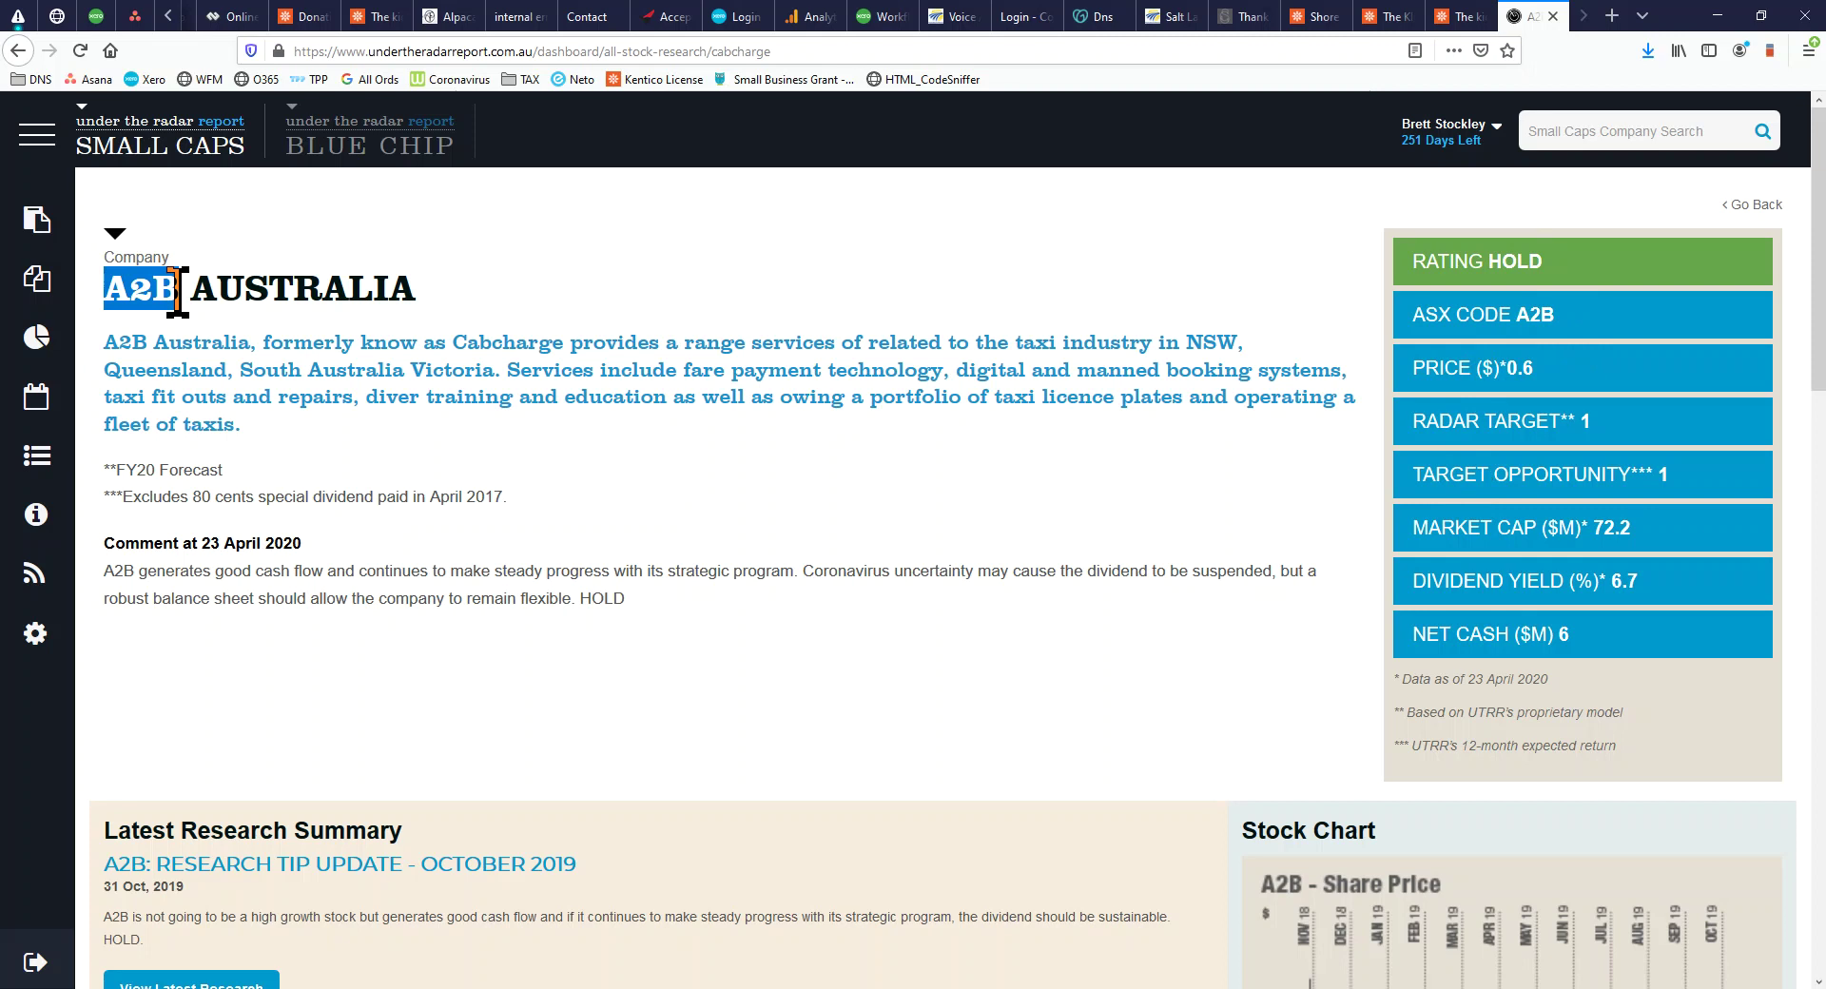
{"action": "double_click", "coordinate": [489, 342]}
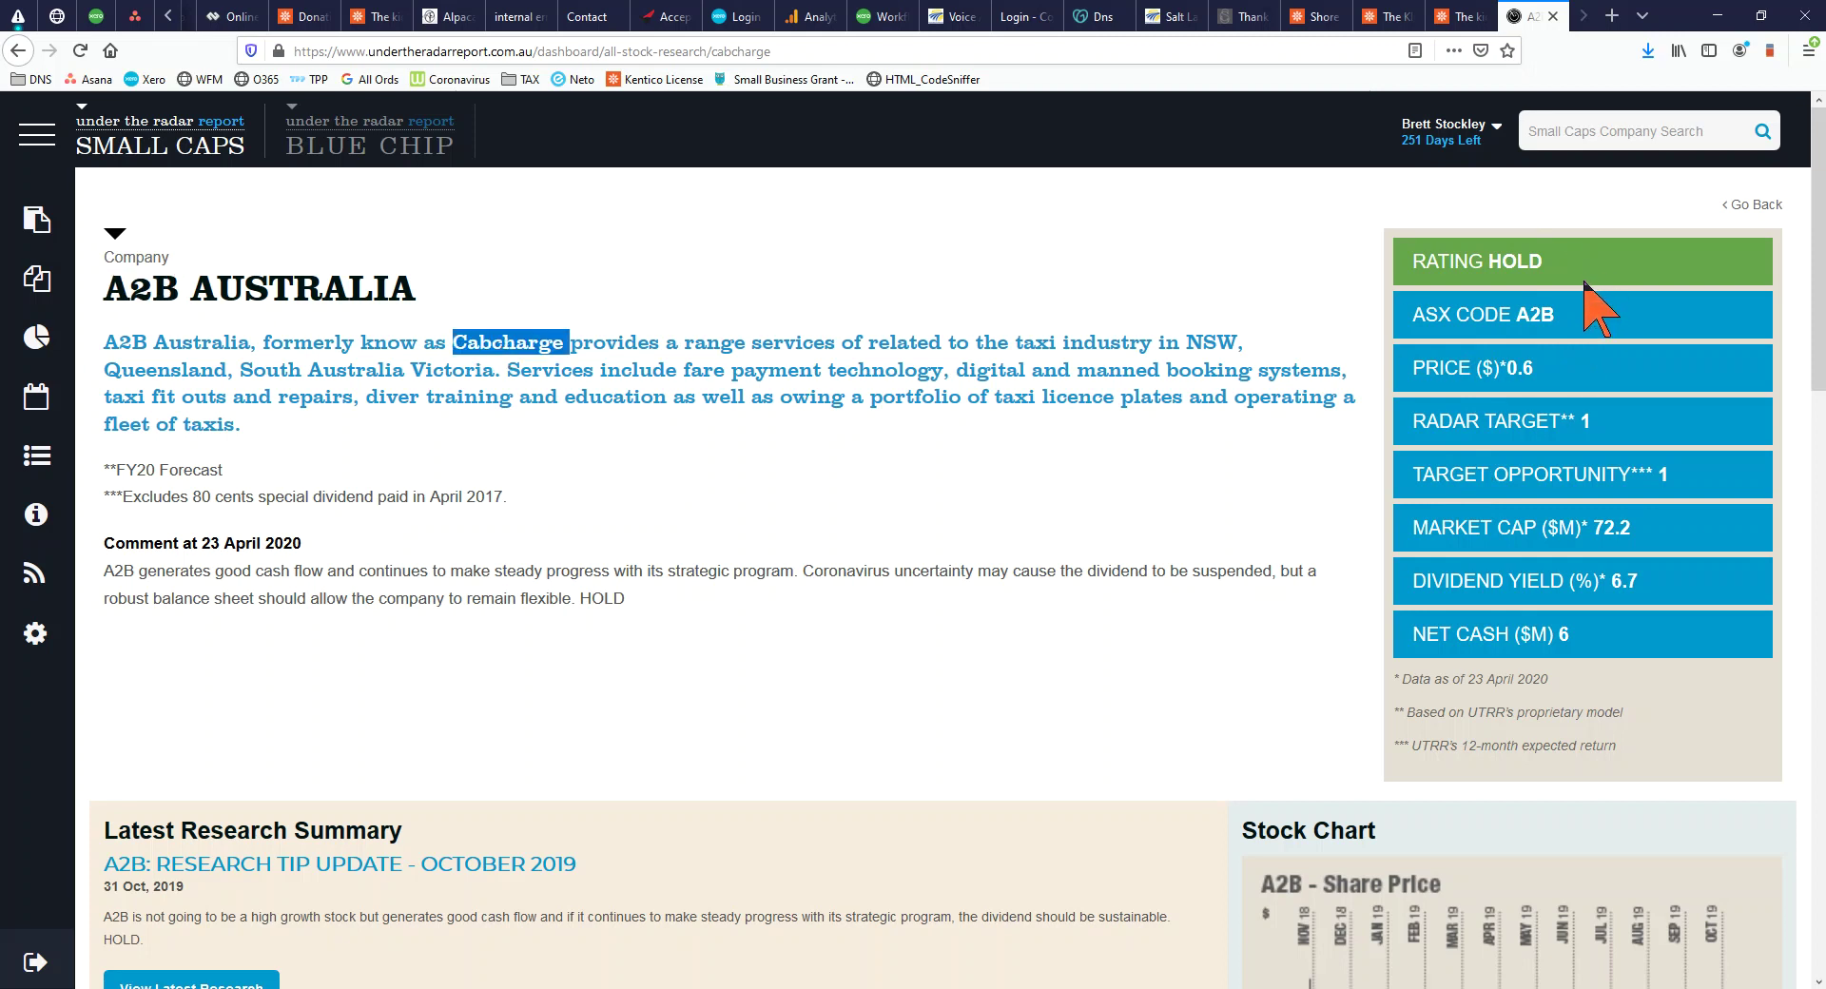
{"action": "left_click_drag", "start_coordinate": [1560, 268], "coordinate": [1410, 259]}
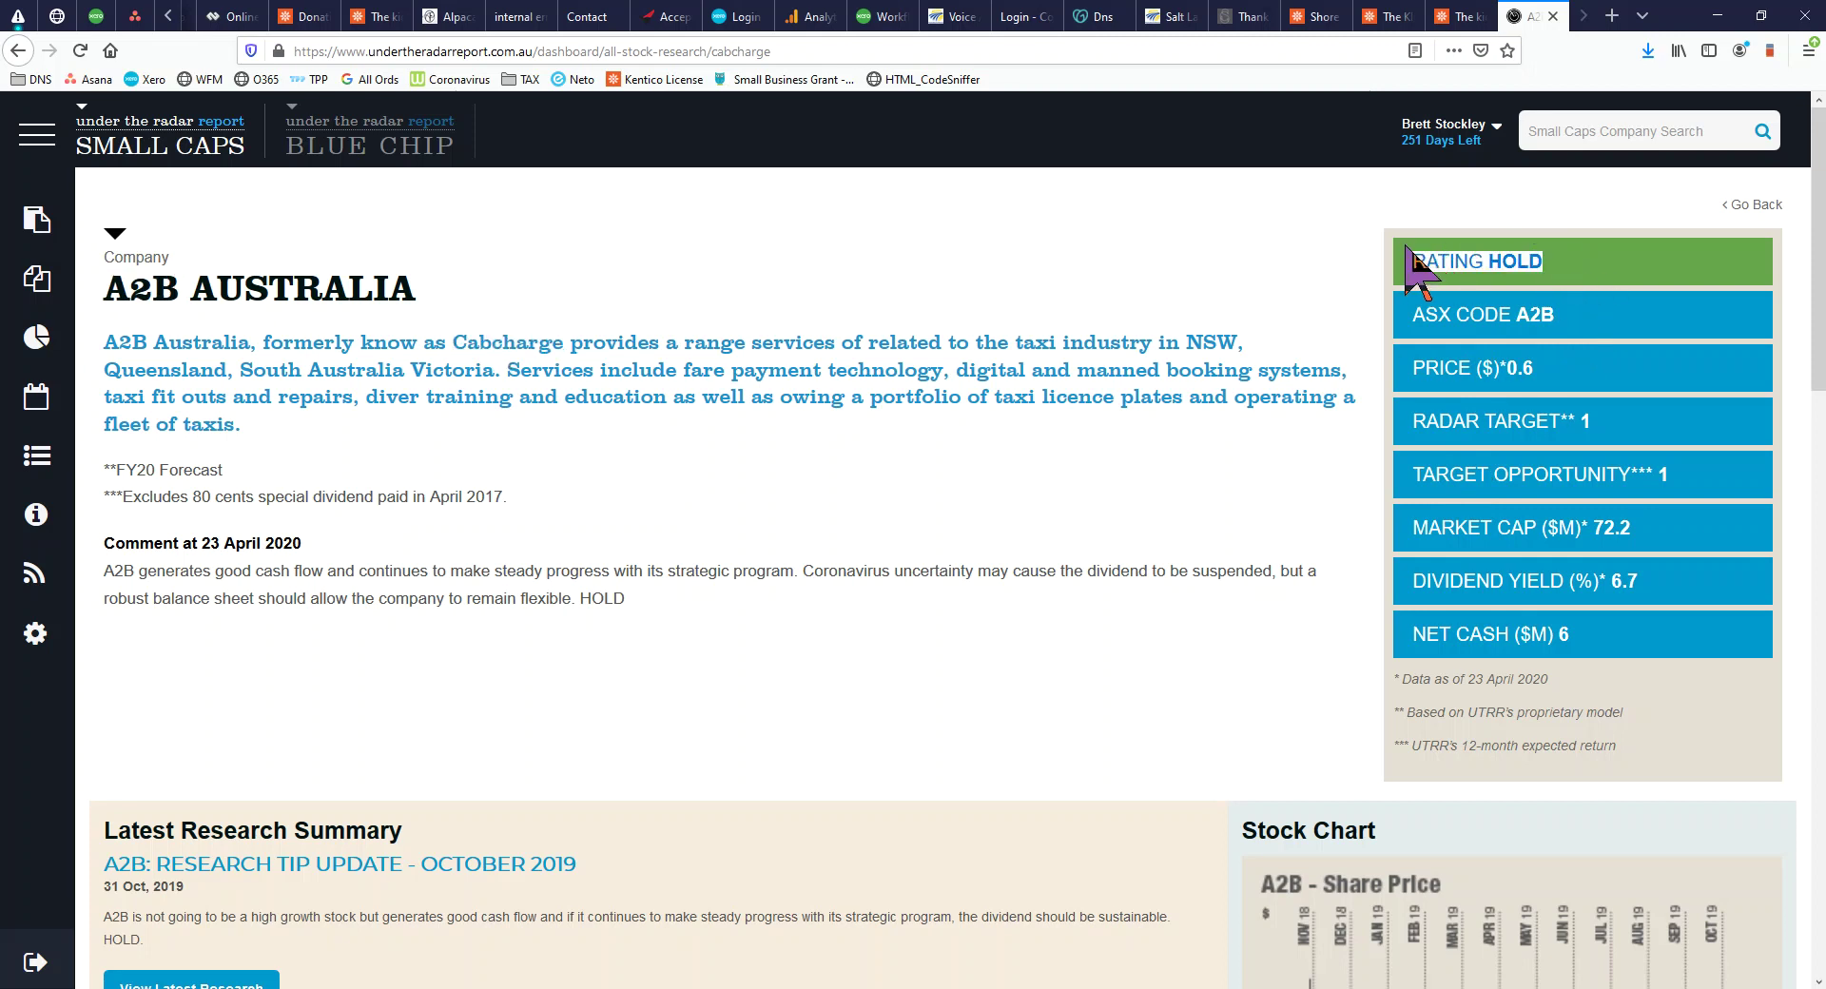
{"action": "left_click_drag", "start_coordinate": [1551, 371], "coordinate": [1408, 380]}
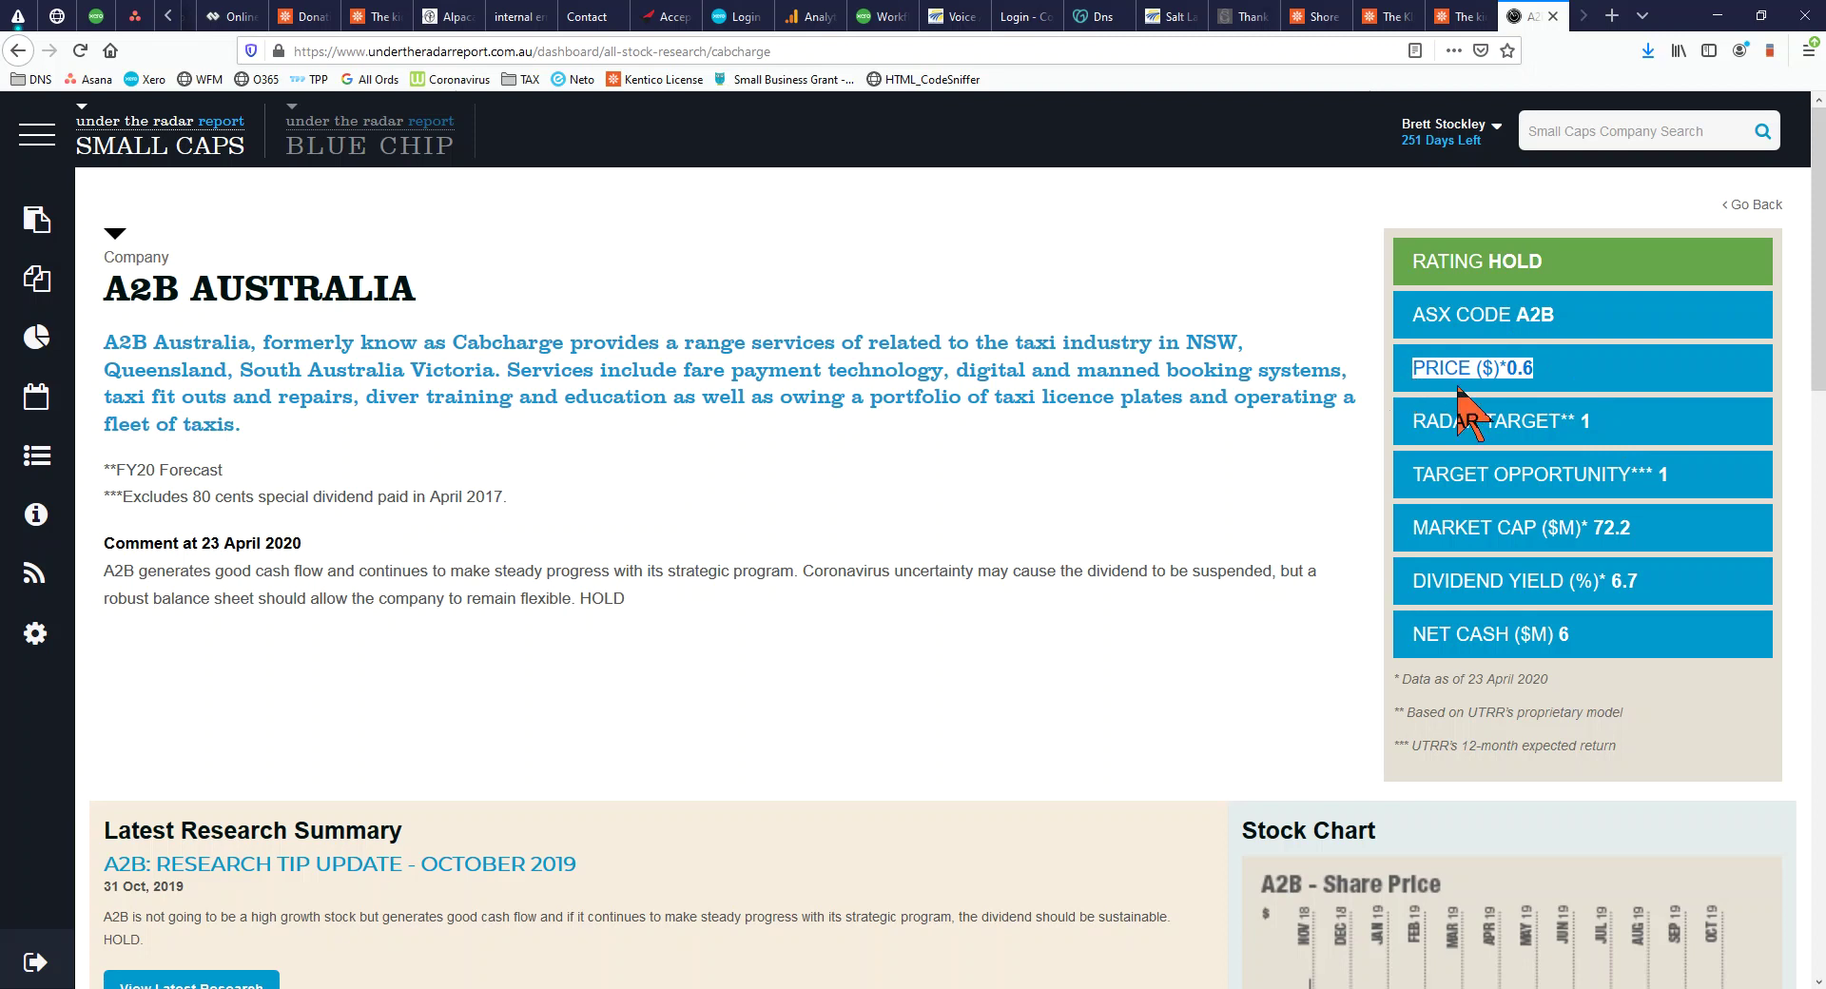
Open the 30 Nov 2016 Cabcharge Research Update and check its $3.70 current price
{"action": "scroll", "coordinate": [1541, 585], "scroll_direction": "down", "scroll_amount": 12}
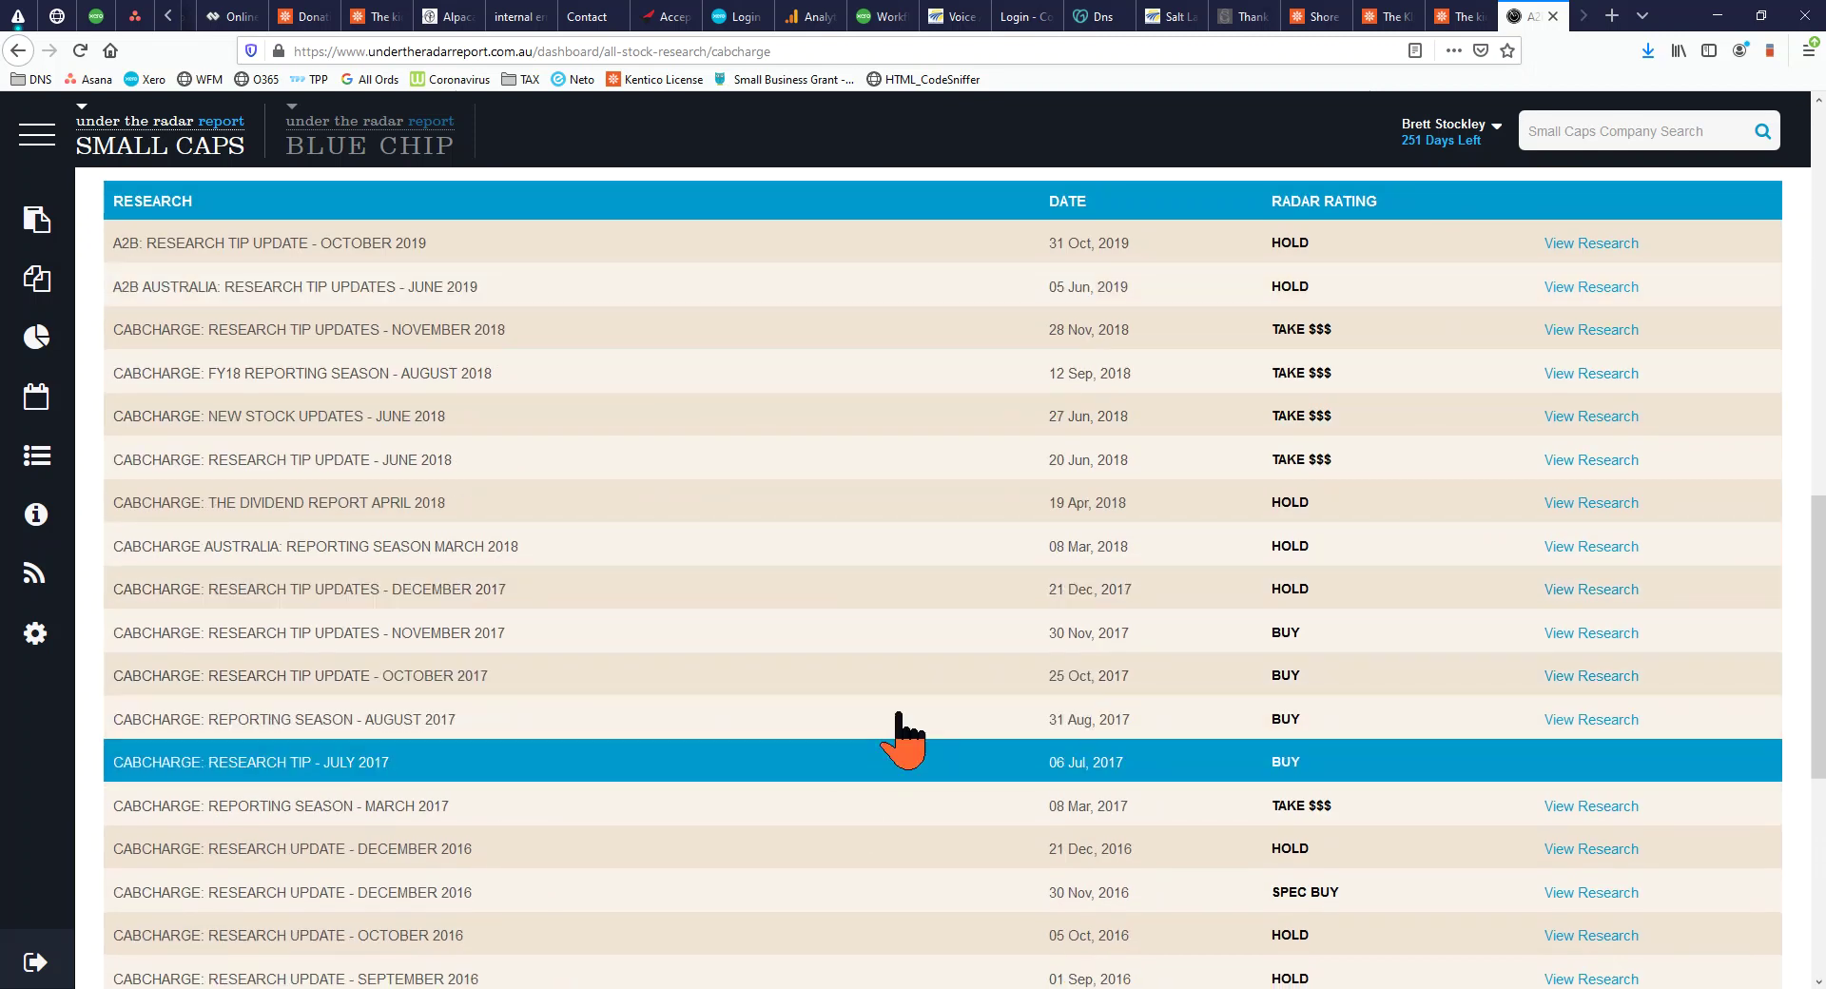
{"action": "scroll", "coordinate": [1087, 677], "scroll_direction": "down", "scroll_amount": 4}
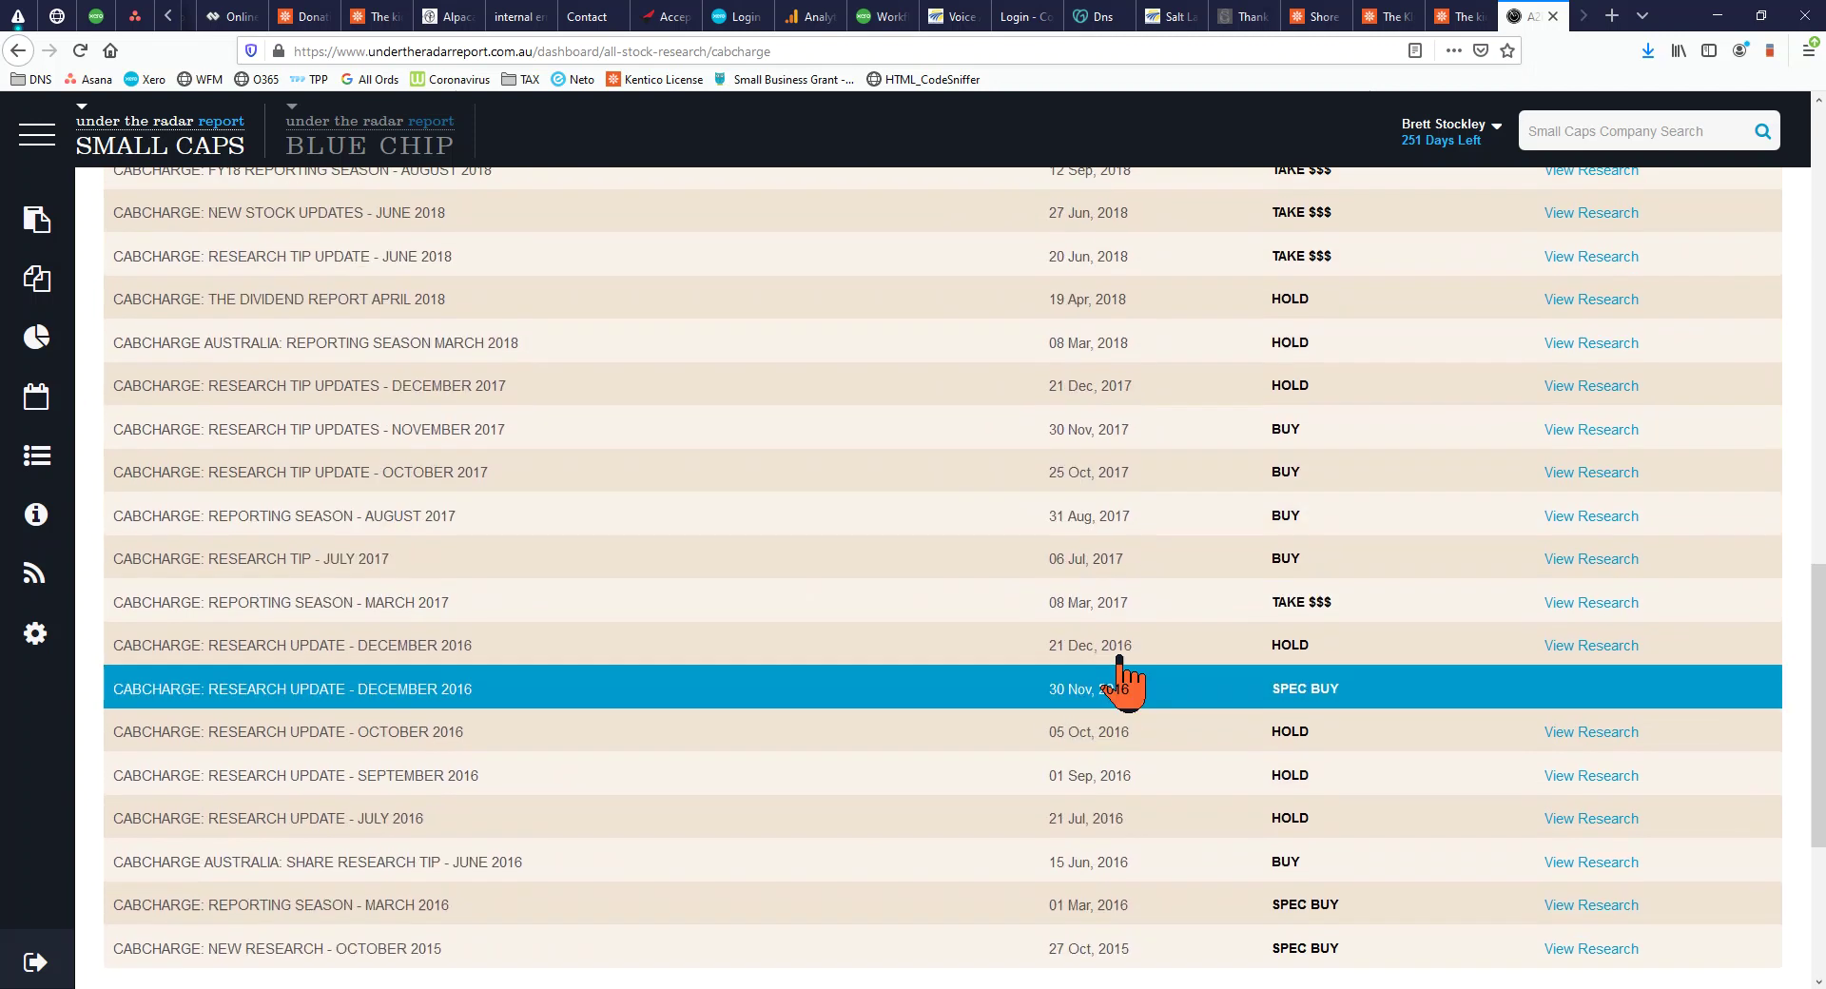
{"action": "scroll", "coordinate": [1104, 747], "scroll_direction": "down", "scroll_amount": 5}
{"action": "scroll", "coordinate": [1113, 742], "scroll_direction": "up", "scroll_amount": 5}
{"action": "left_click", "coordinate": [1096, 695]}
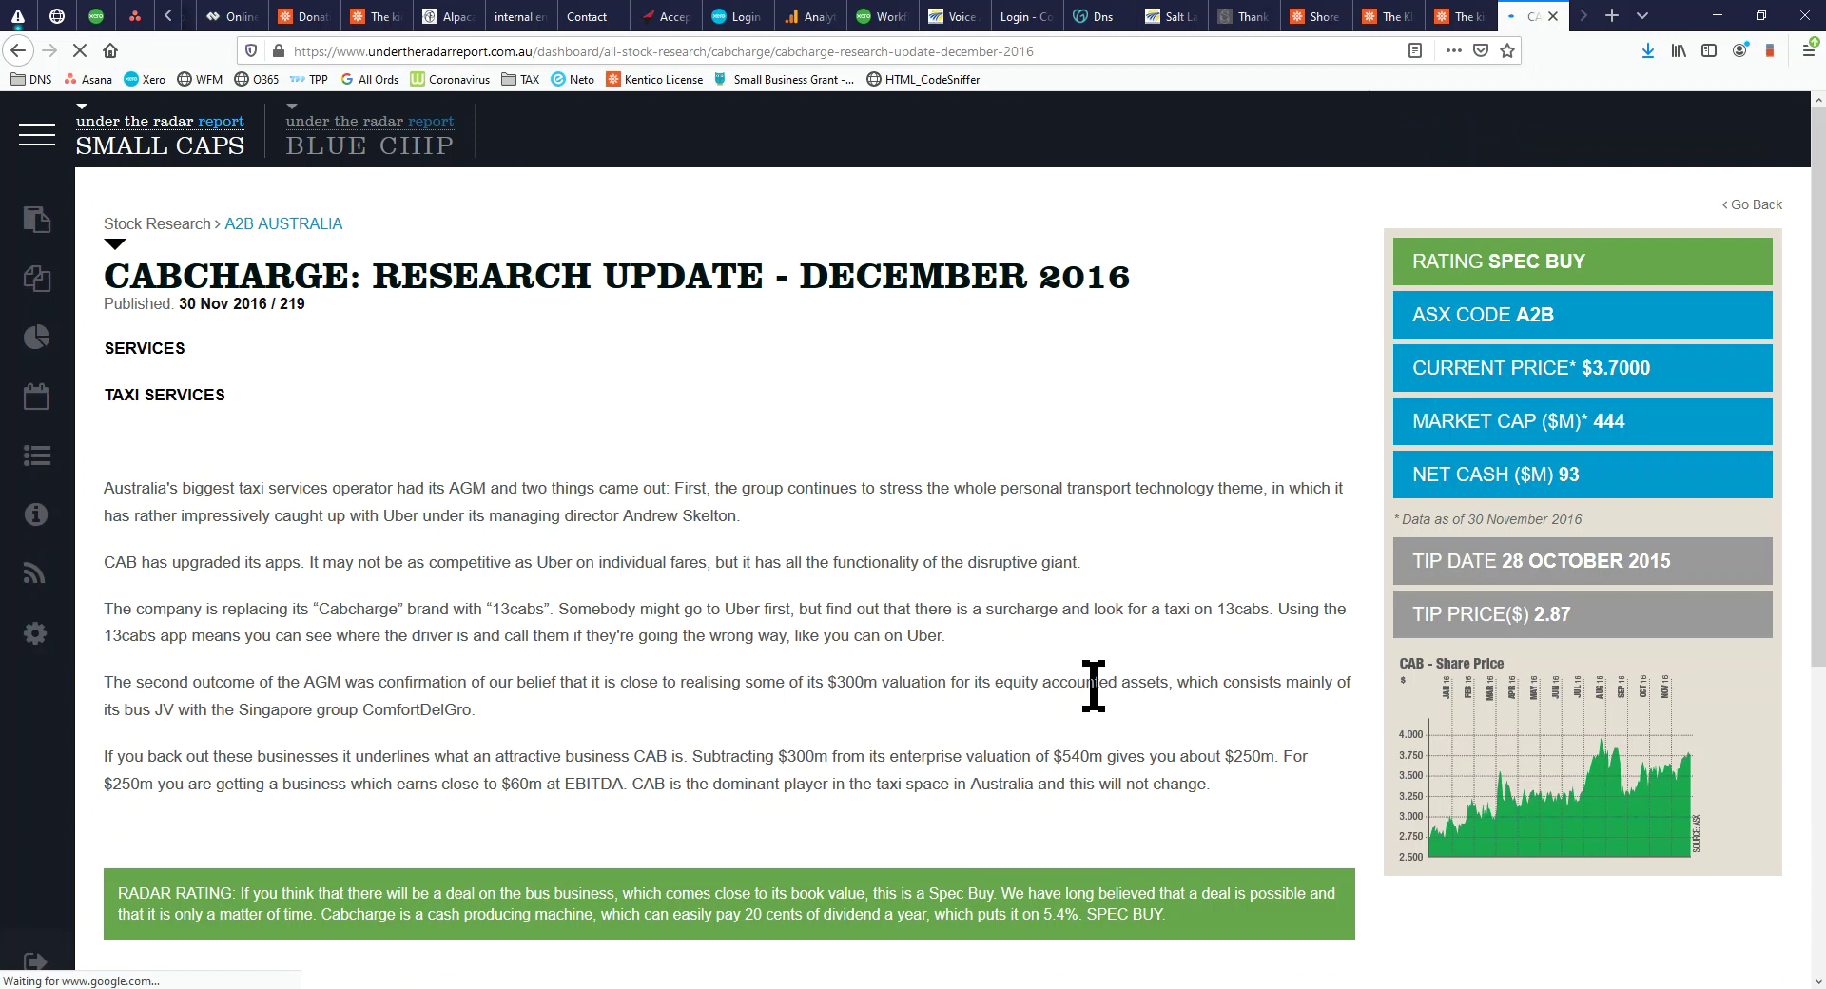
{"action": "left_click_drag", "start_coordinate": [1666, 381], "coordinate": [1465, 369]}
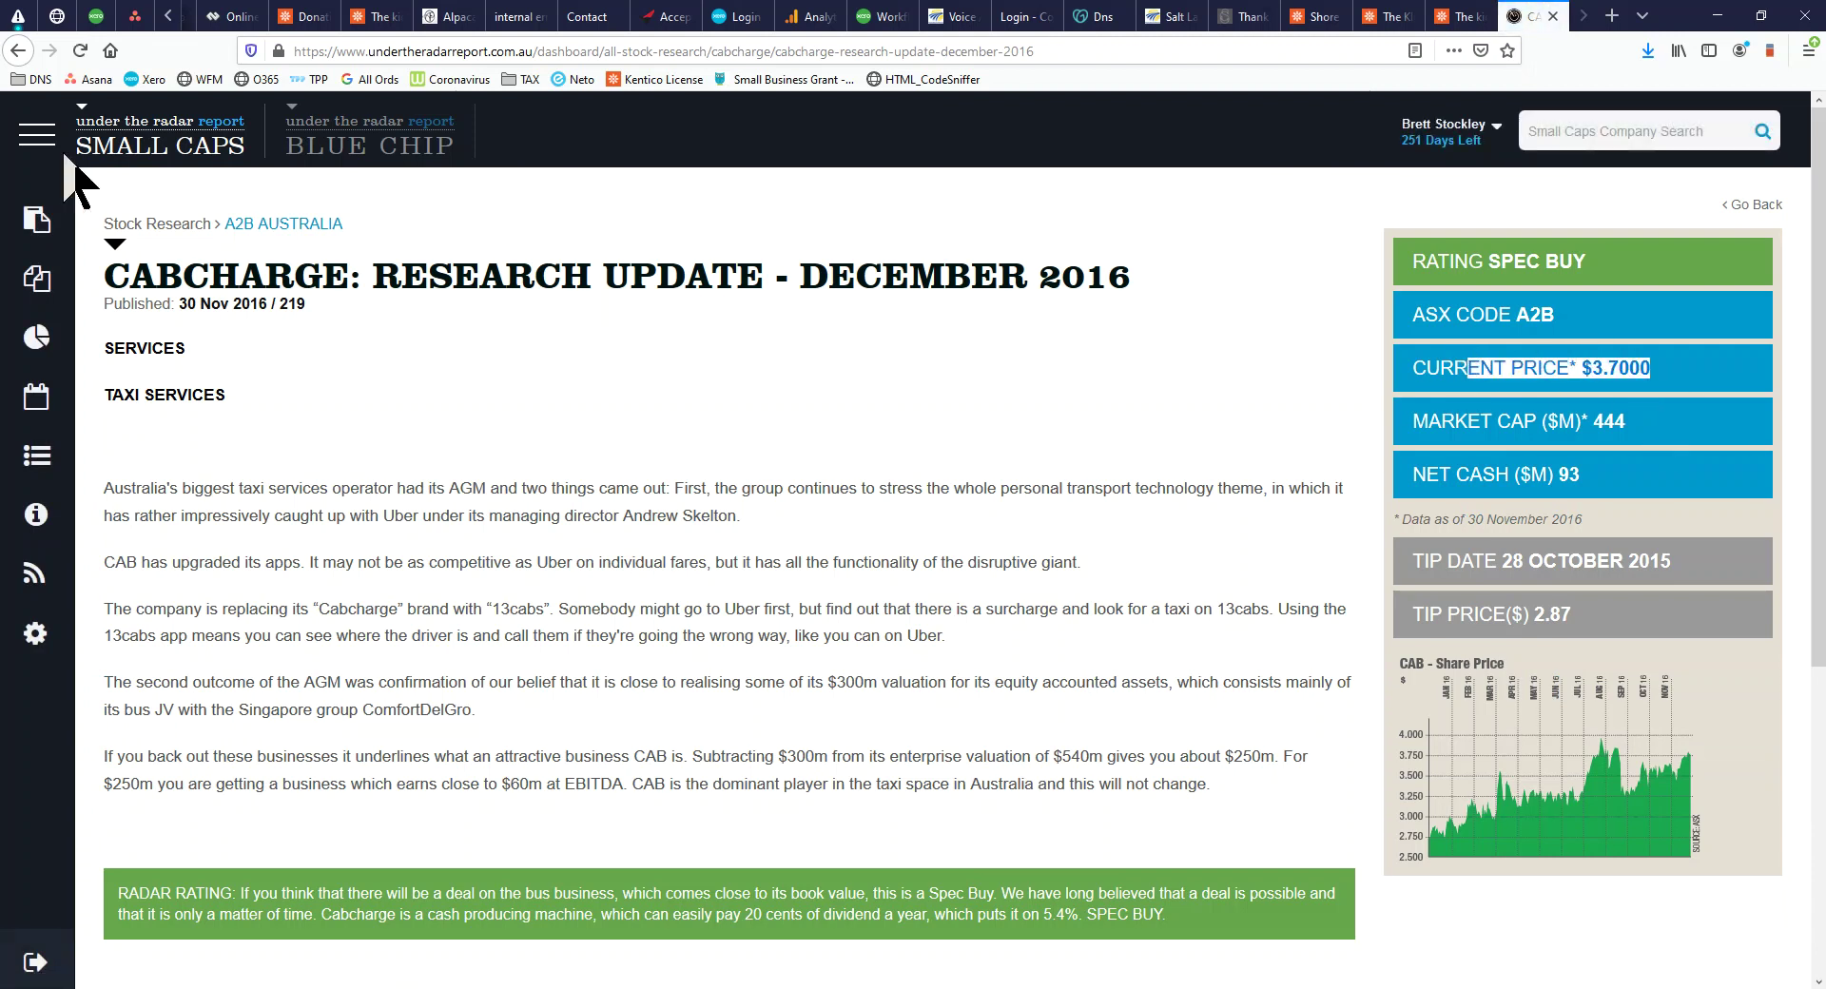
Scroll through the Blue Chip dashboard, then return to Small Caps and expand the sidebar navigation
{"action": "left_click", "coordinate": [355, 145]}
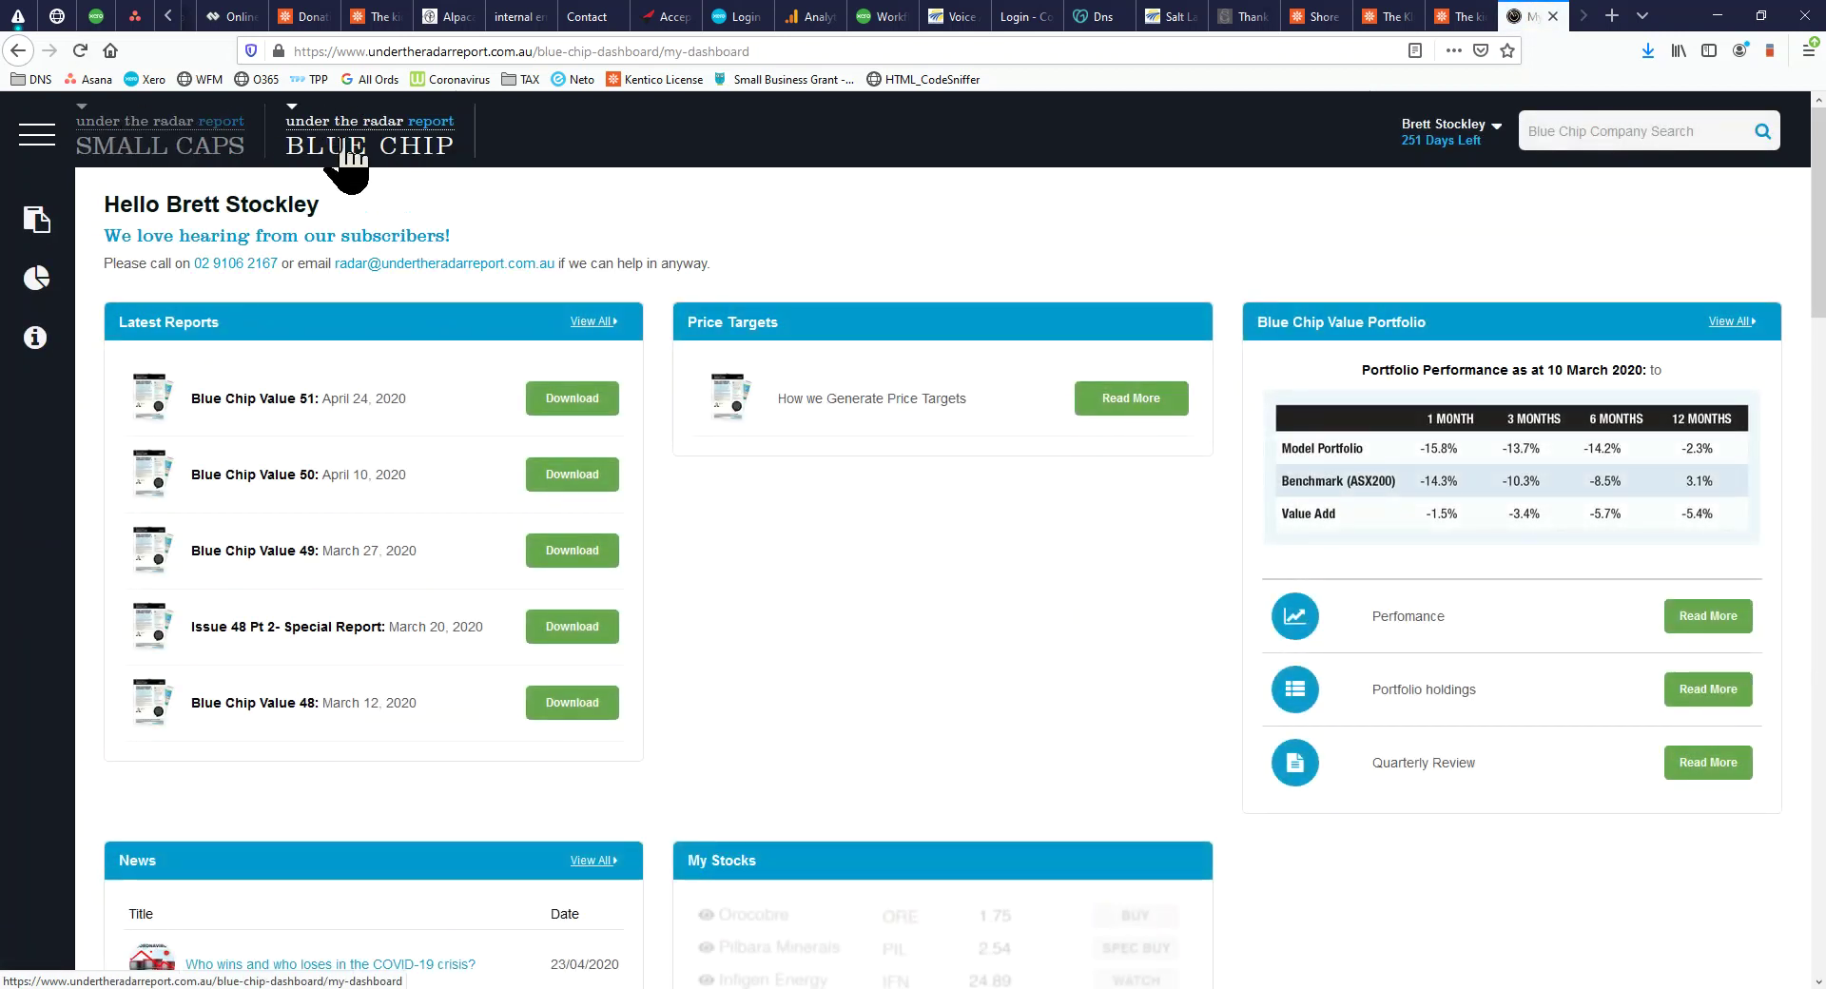
{"action": "scroll", "coordinate": [590, 447], "scroll_direction": "down", "scroll_amount": 5}
{"action": "scroll", "coordinate": [618, 464], "scroll_direction": "up", "scroll_amount": 5}
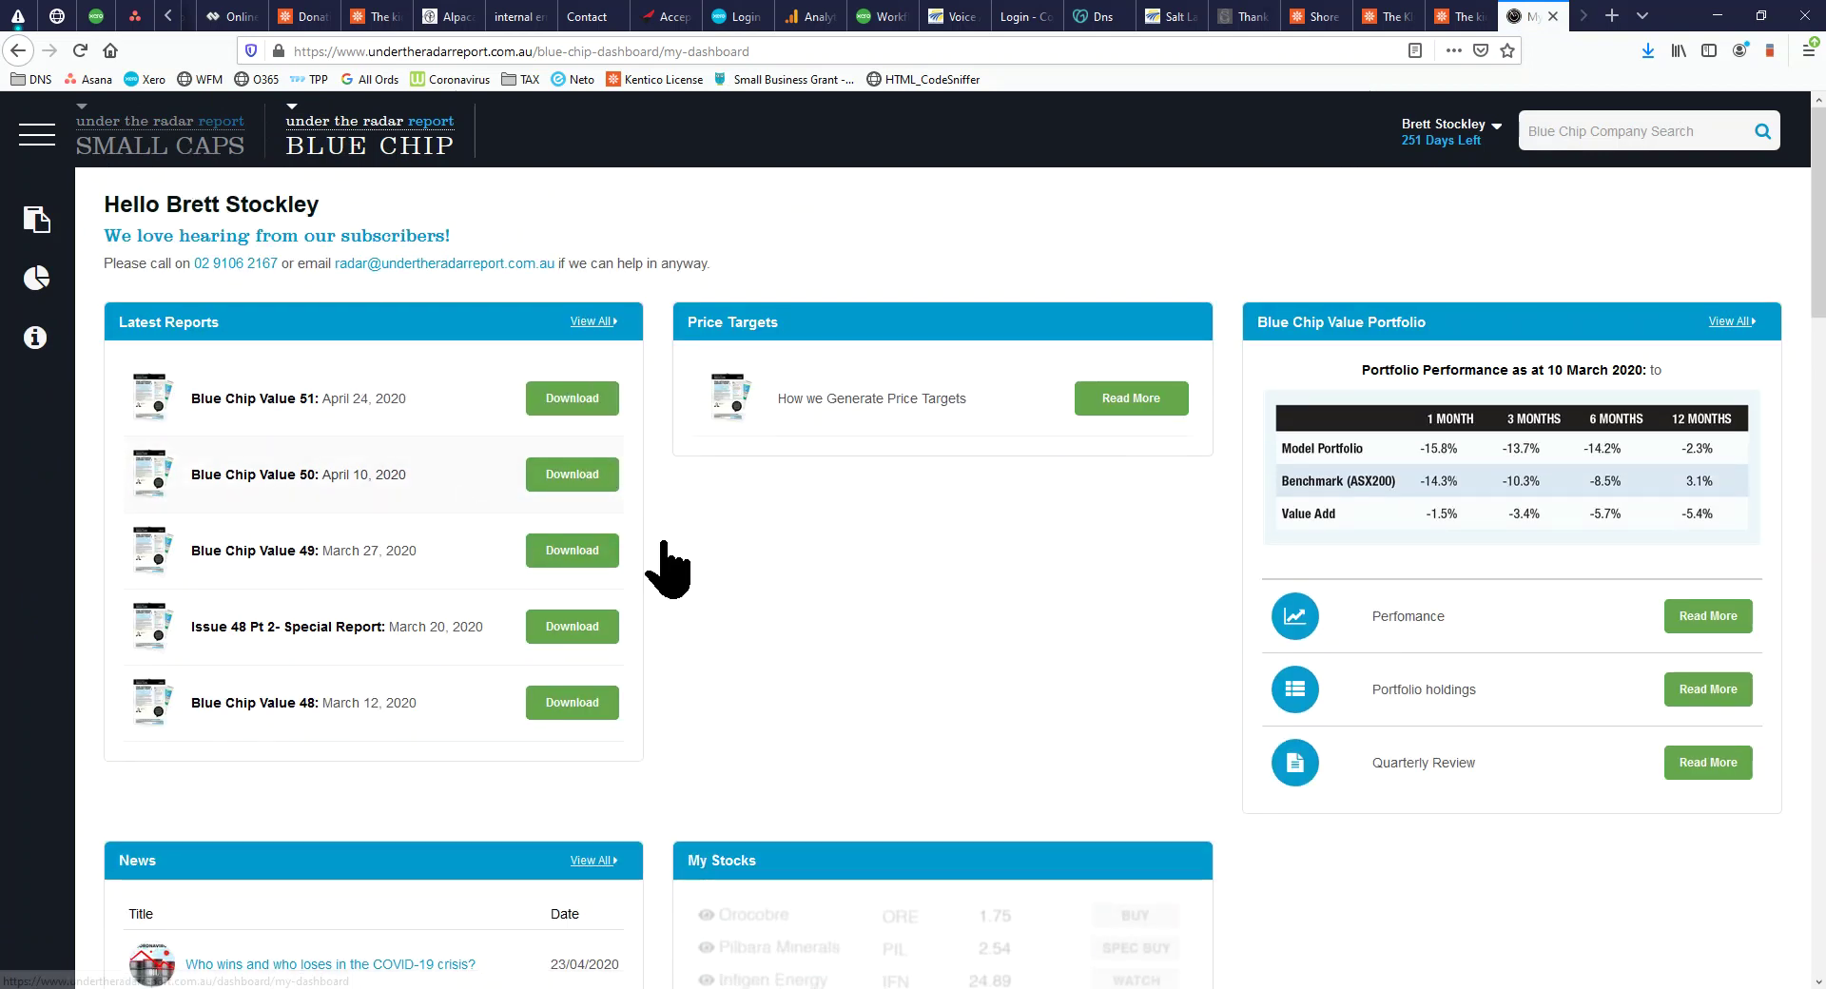
{"action": "left_click", "coordinate": [142, 152]}
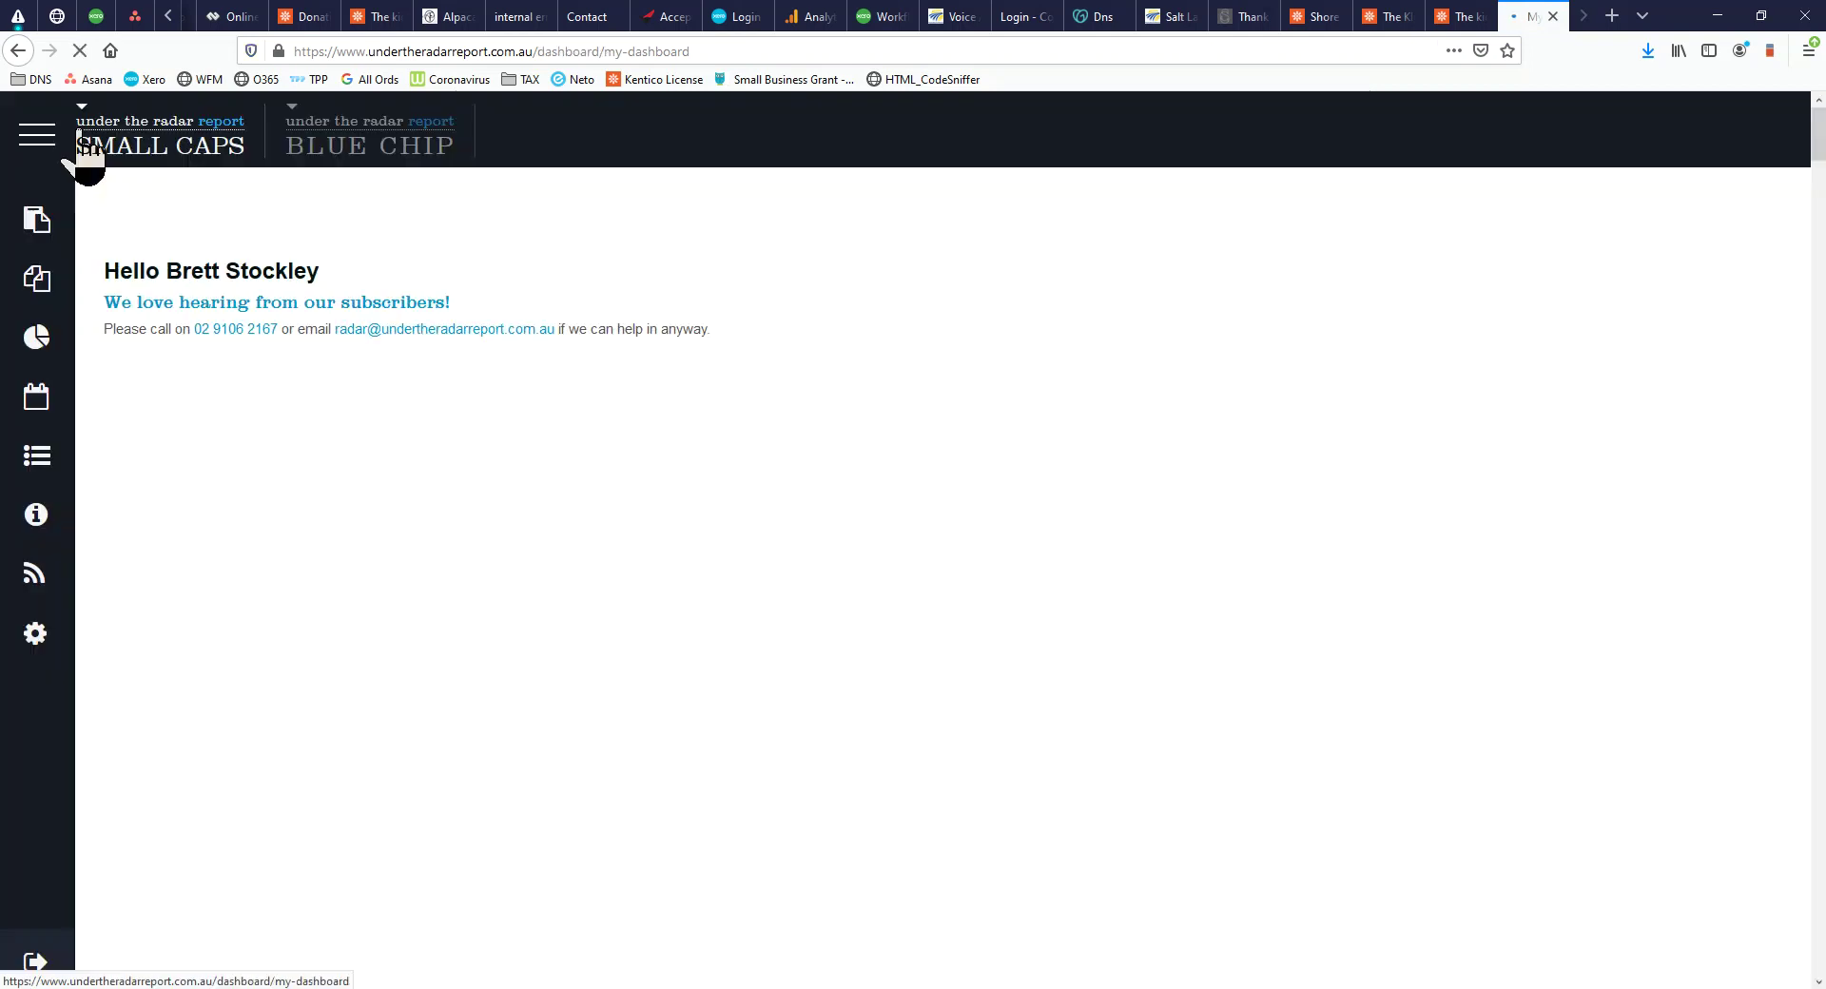
{"action": "left_click", "coordinate": [39, 140]}
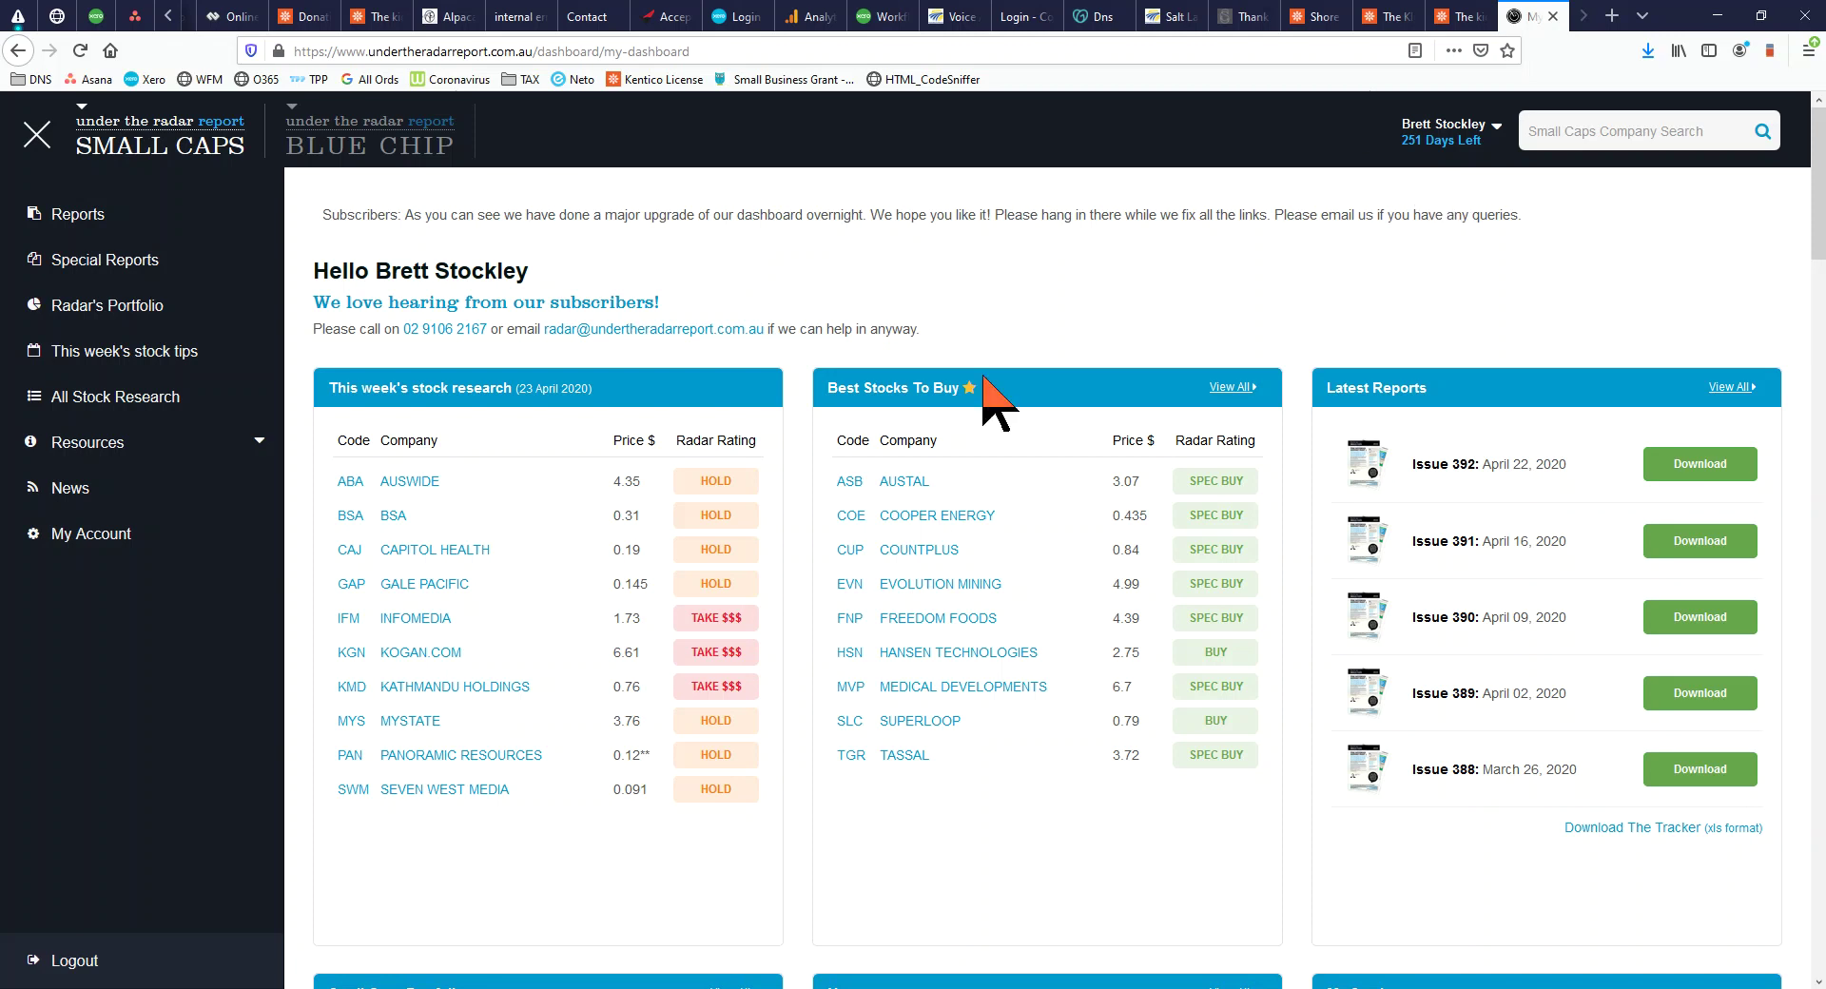
Open the market news blog's full Editor's Picks article list, then start a blank new tab
{"action": "left_click", "coordinate": [83, 489]}
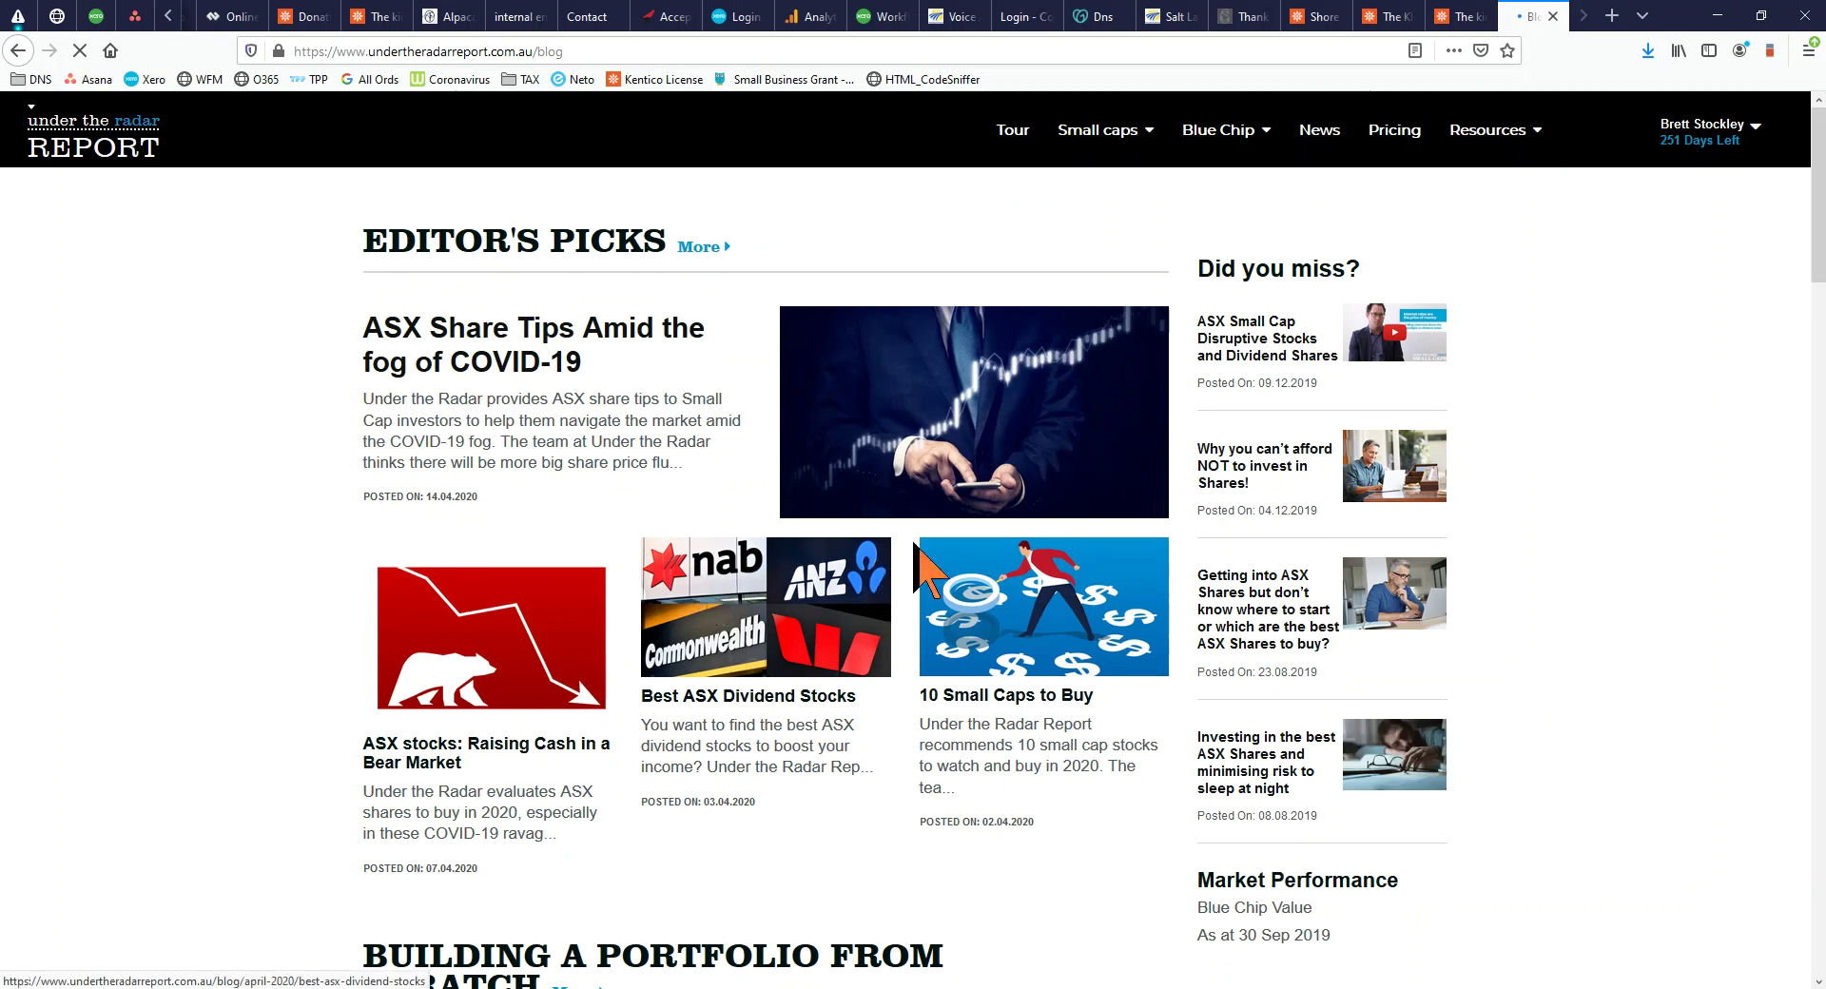
{"action": "scroll", "coordinate": [1589, 410], "scroll_direction": "down", "scroll_amount": 8}
{"action": "scroll", "coordinate": [1580, 438], "scroll_direction": "down", "scroll_amount": 15}
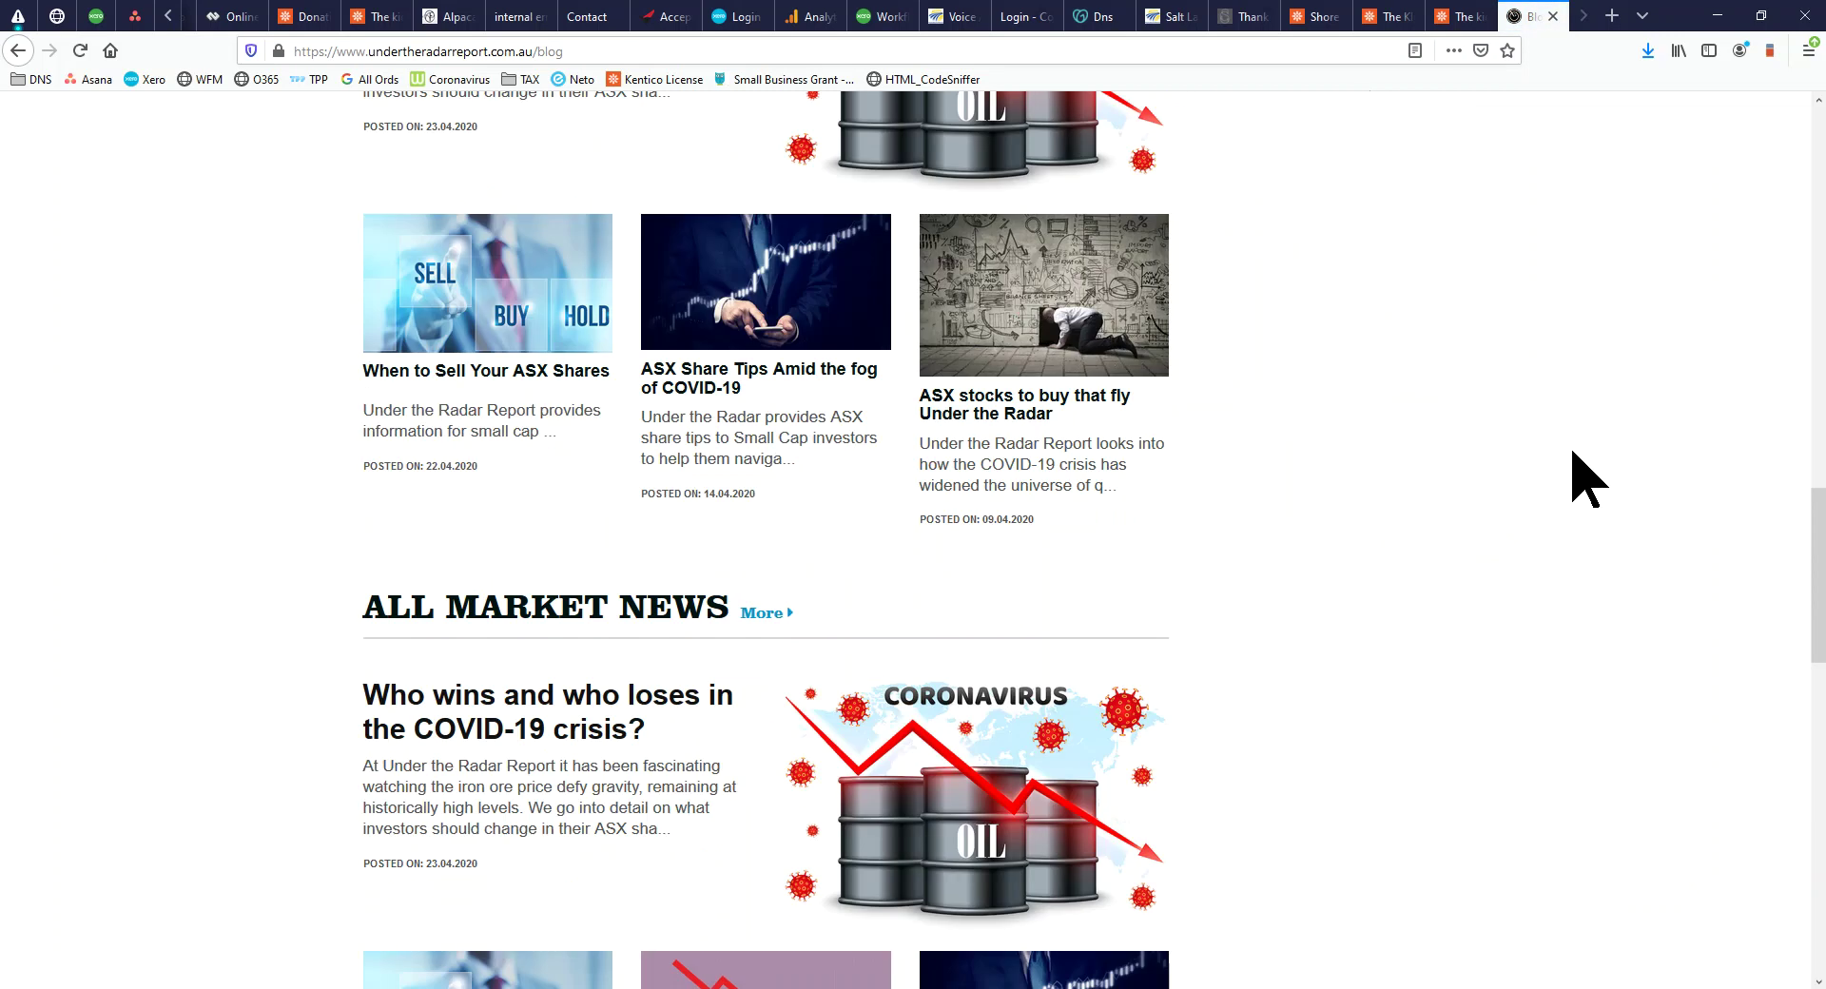
{"action": "scroll", "coordinate": [1569, 475], "scroll_direction": "up", "scroll_amount": 12}
{"action": "scroll", "coordinate": [1558, 466], "scroll_direction": "up", "scroll_amount": 12}
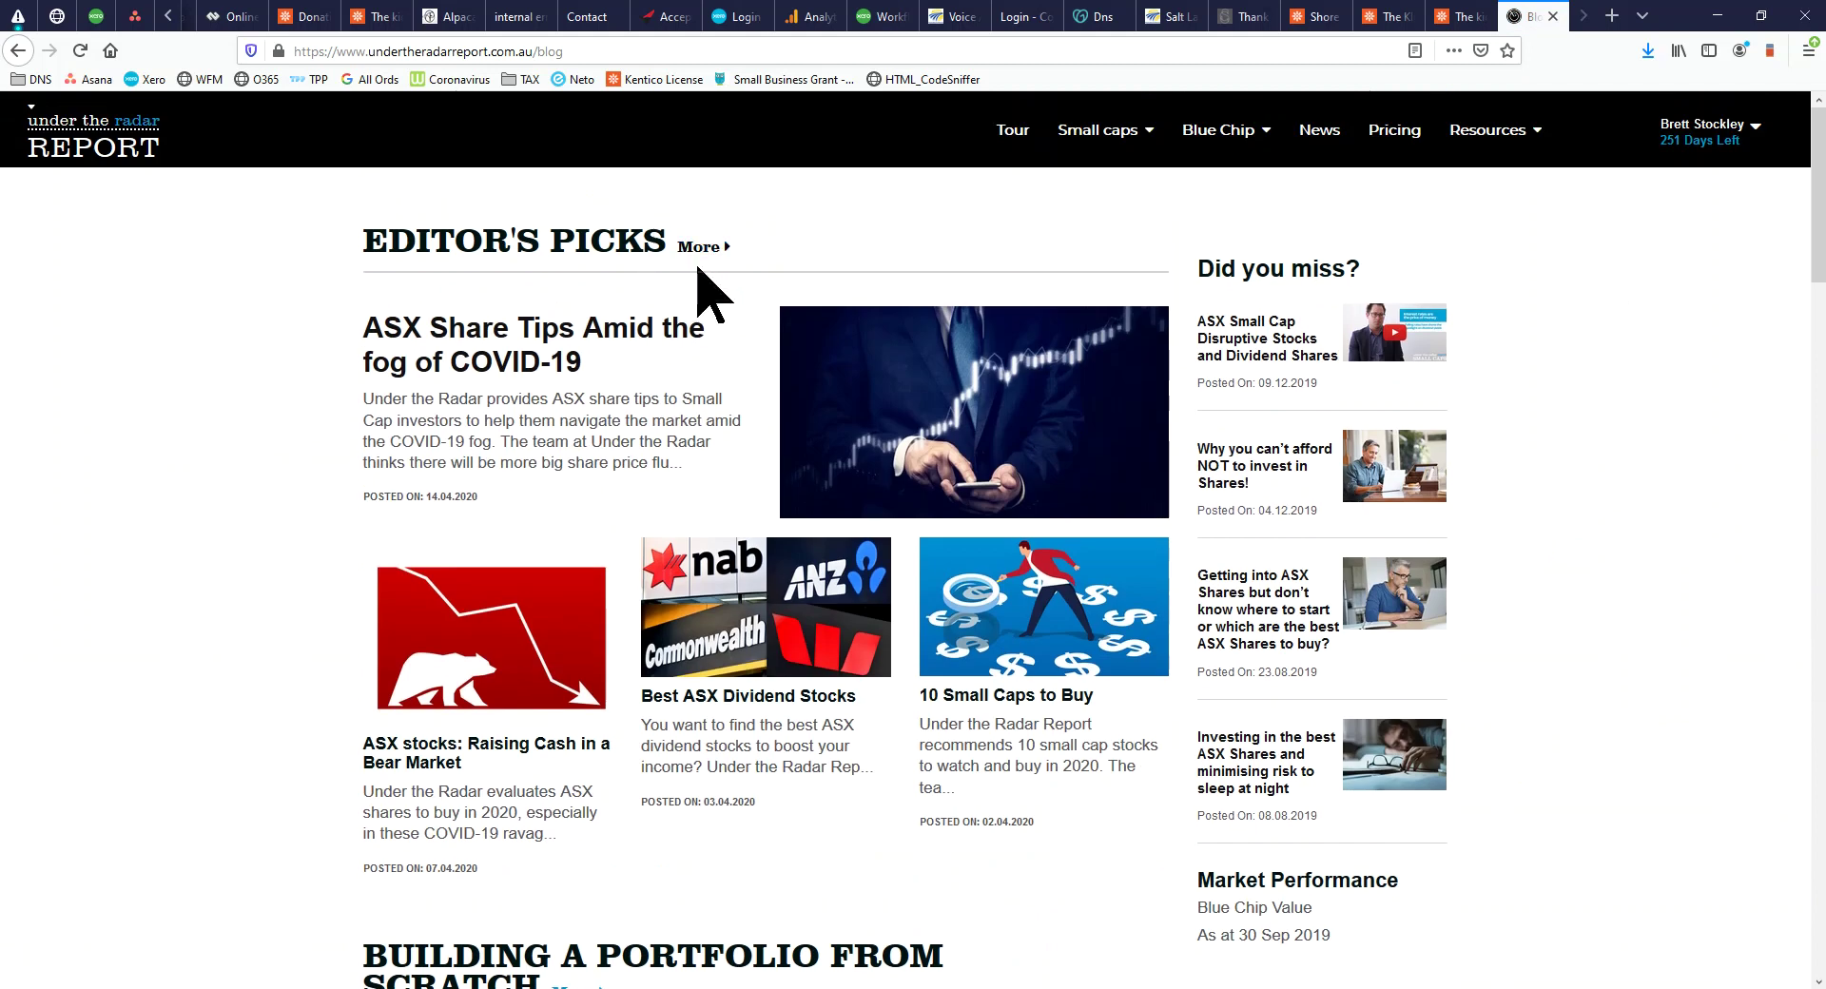
{"action": "left_click", "coordinate": [706, 252]}
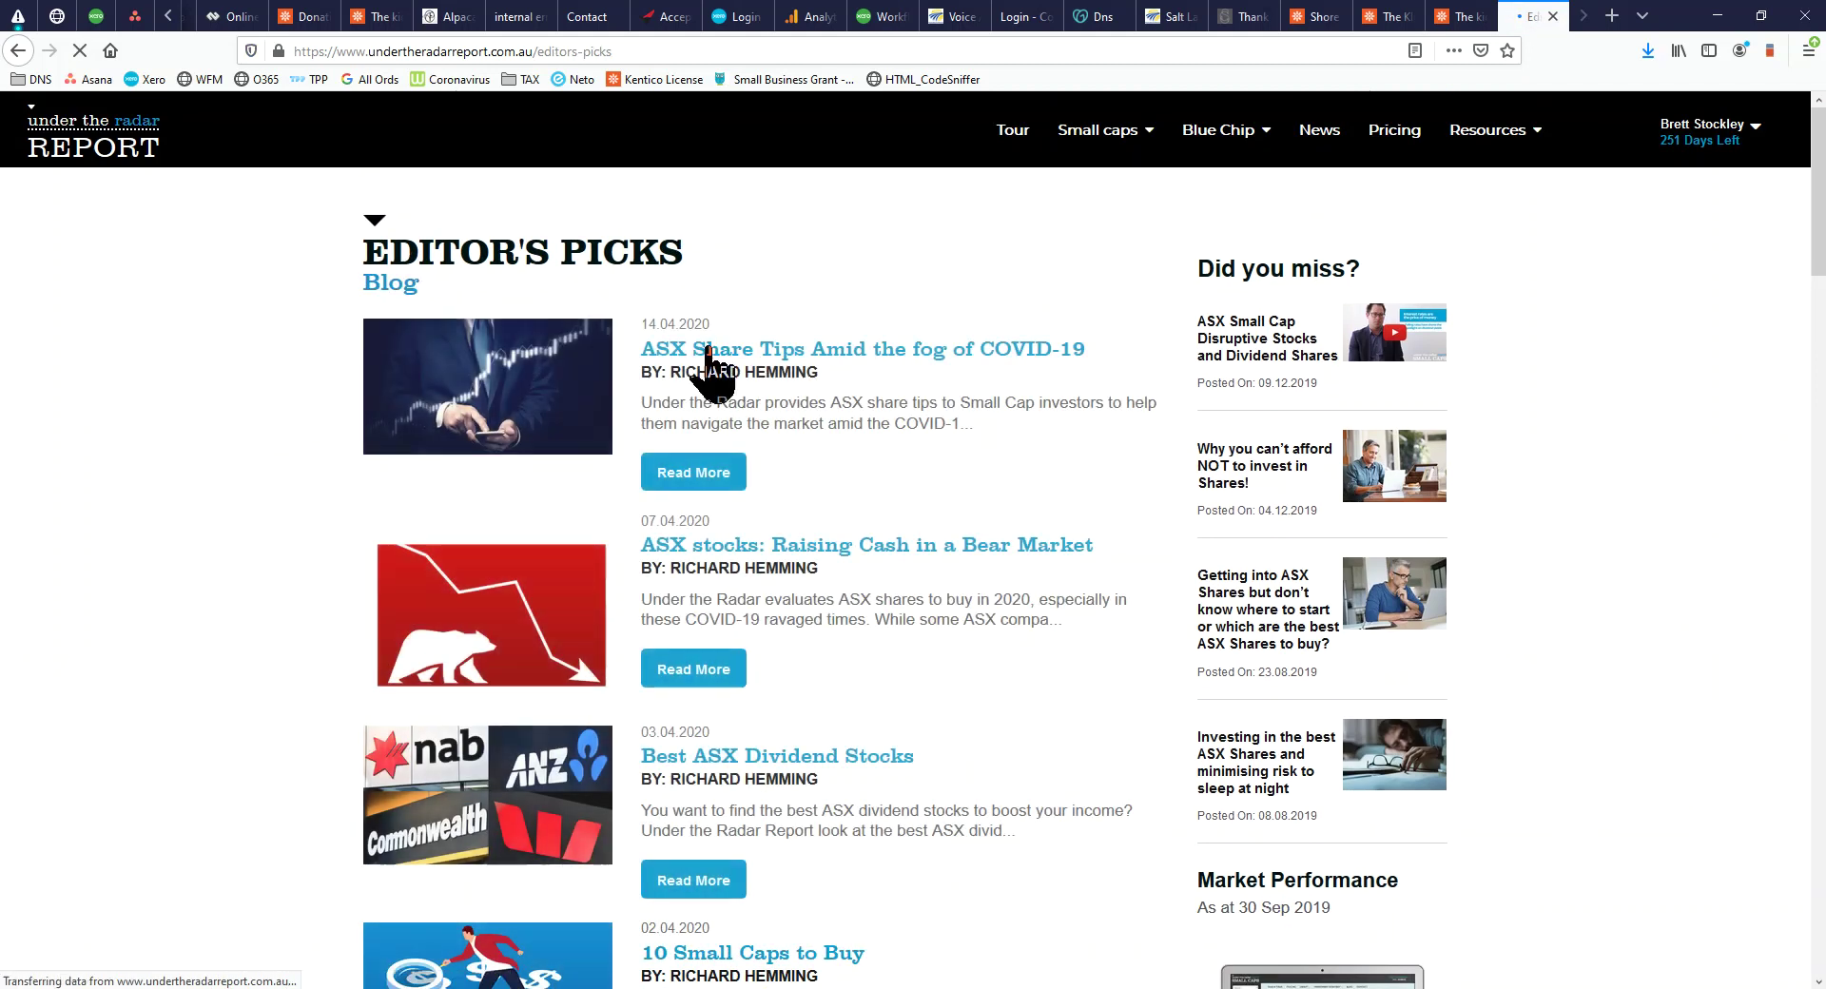
{"action": "left_click", "coordinate": [1612, 15]}
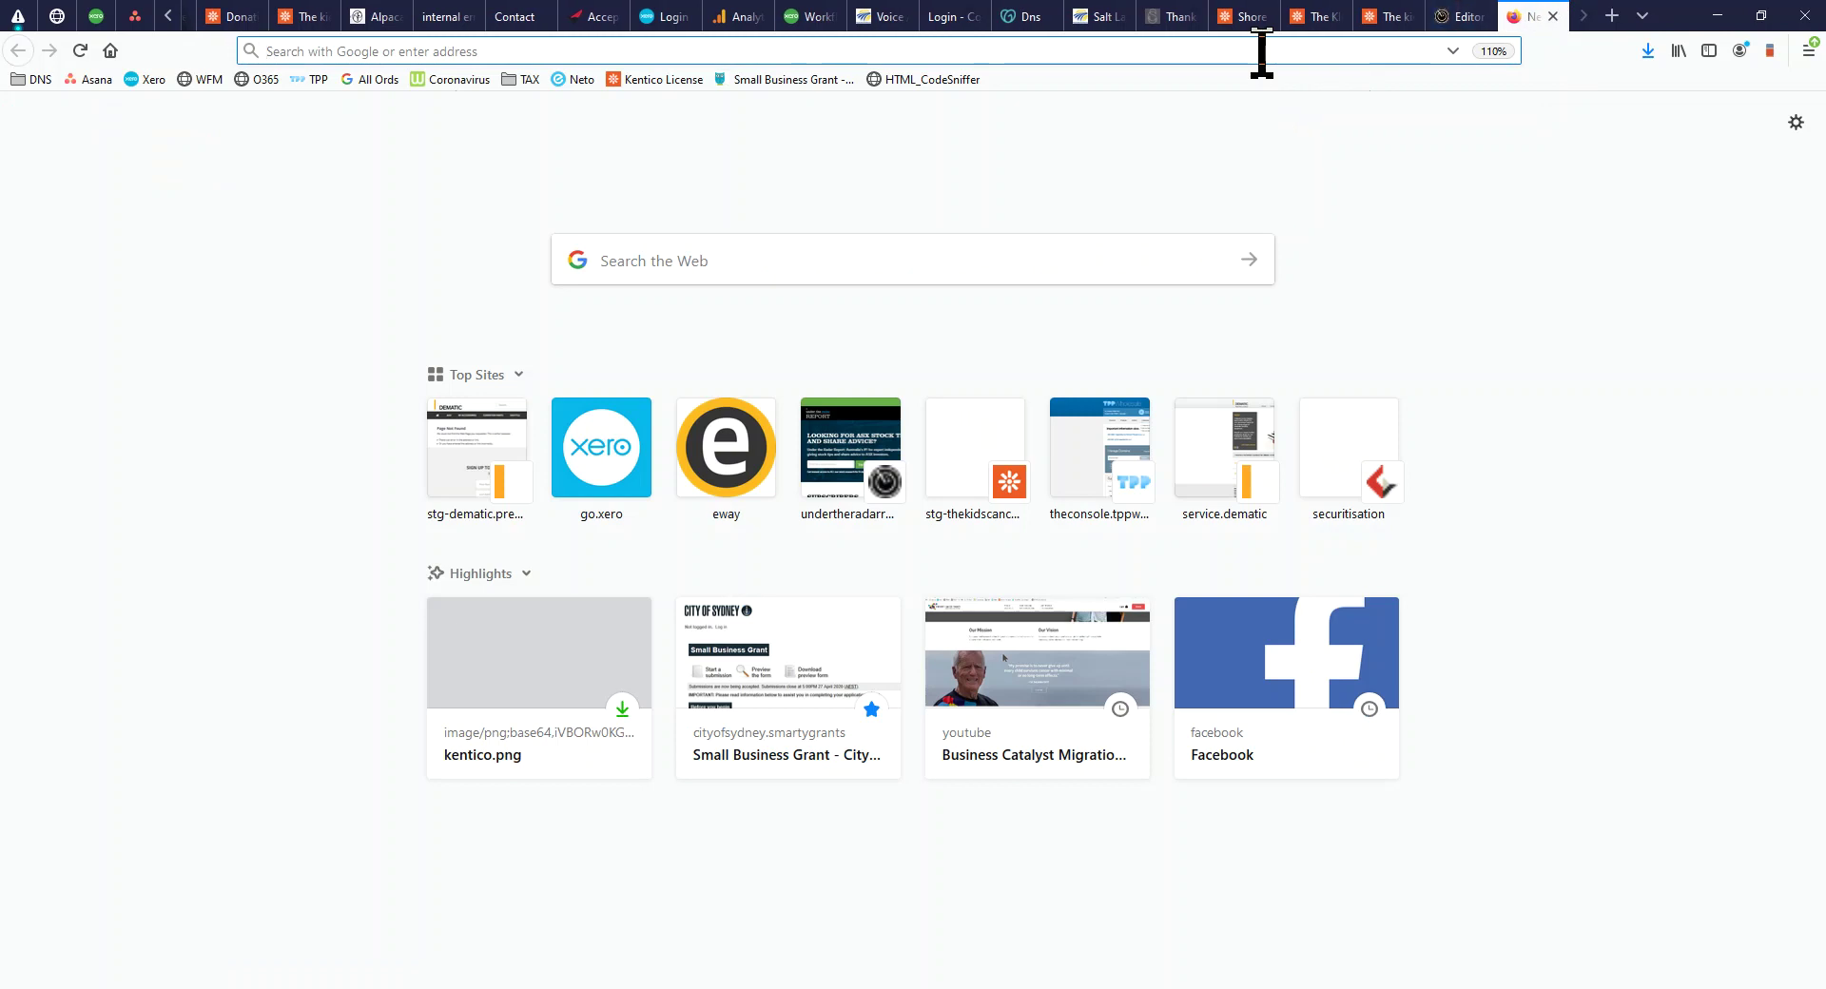
Search Google News for 'stocks', skim the results, then close the Google tab
{"action": "type", "text": "google.com"}
{"action": "key", "text": "Return"}
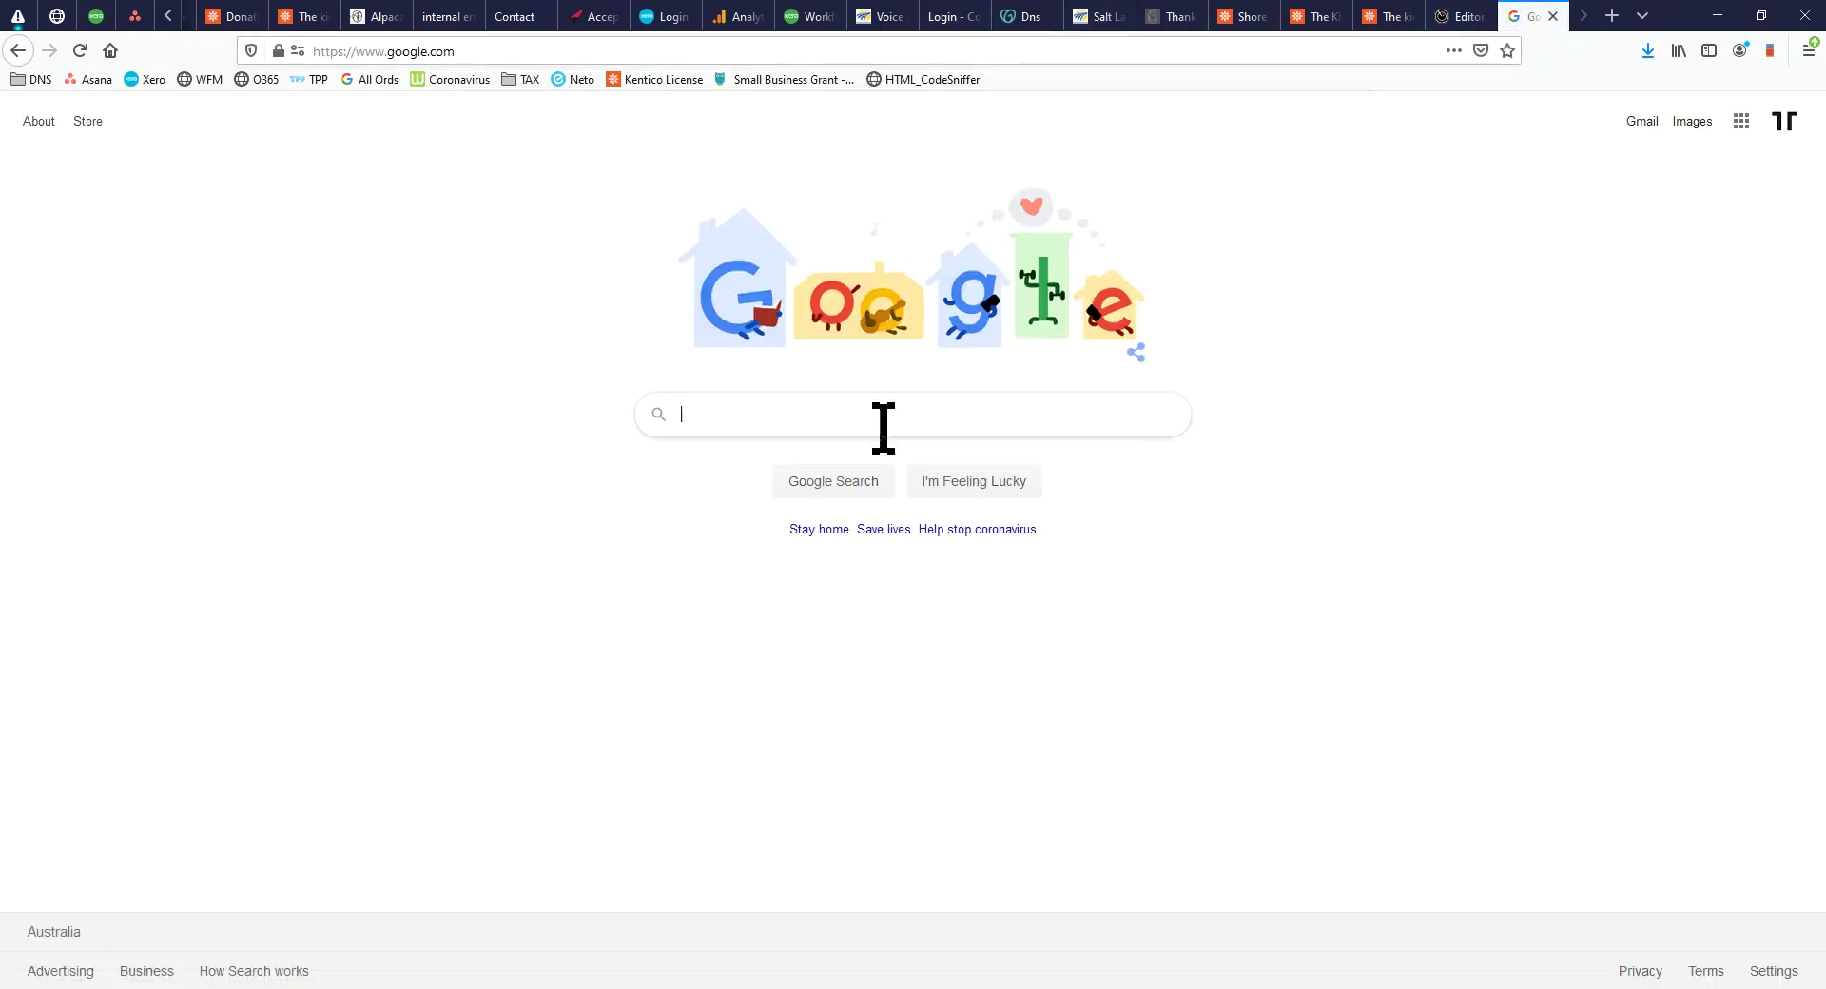
{"action": "left_click", "coordinate": [880, 418]}
{"action": "type", "text": "stocks"}
{"action": "key", "text": "Return"}
{"action": "left_click", "coordinate": [268, 200]}
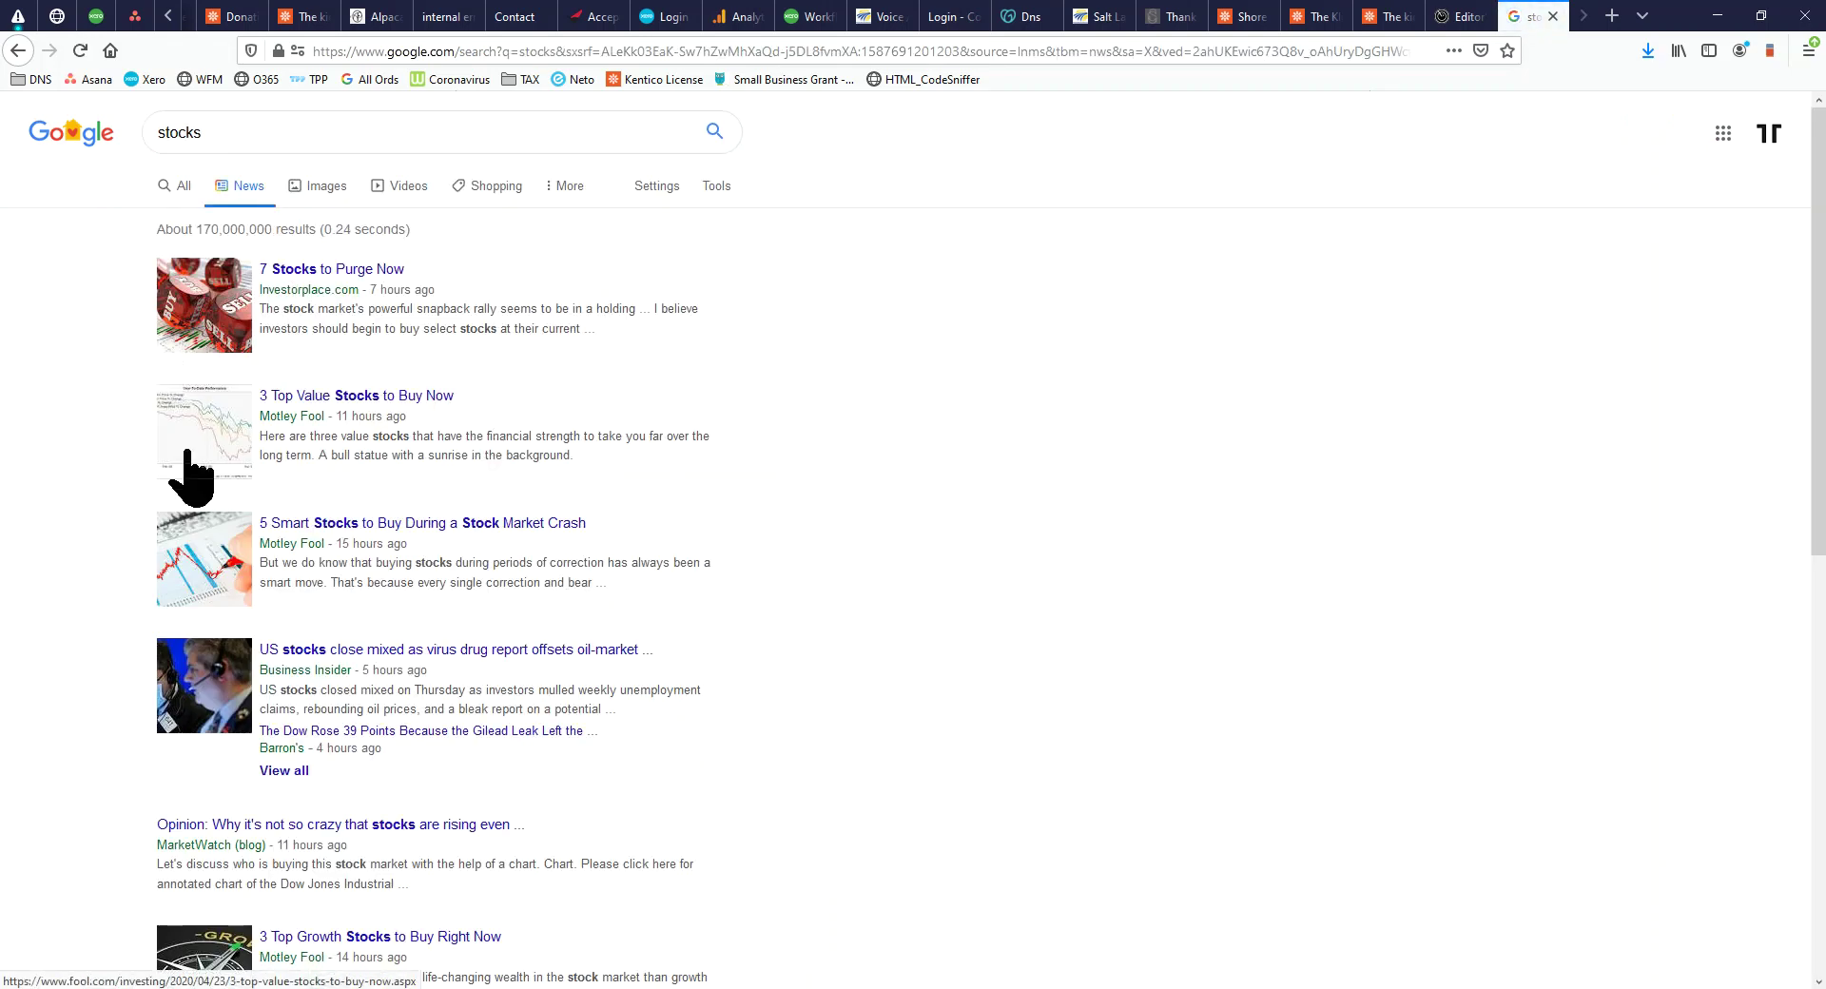
{"action": "left_click_drag", "start_coordinate": [302, 549], "coordinate": [198, 560]}
{"action": "scroll", "coordinate": [330, 755], "scroll_direction": "down", "scroll_amount": 8}
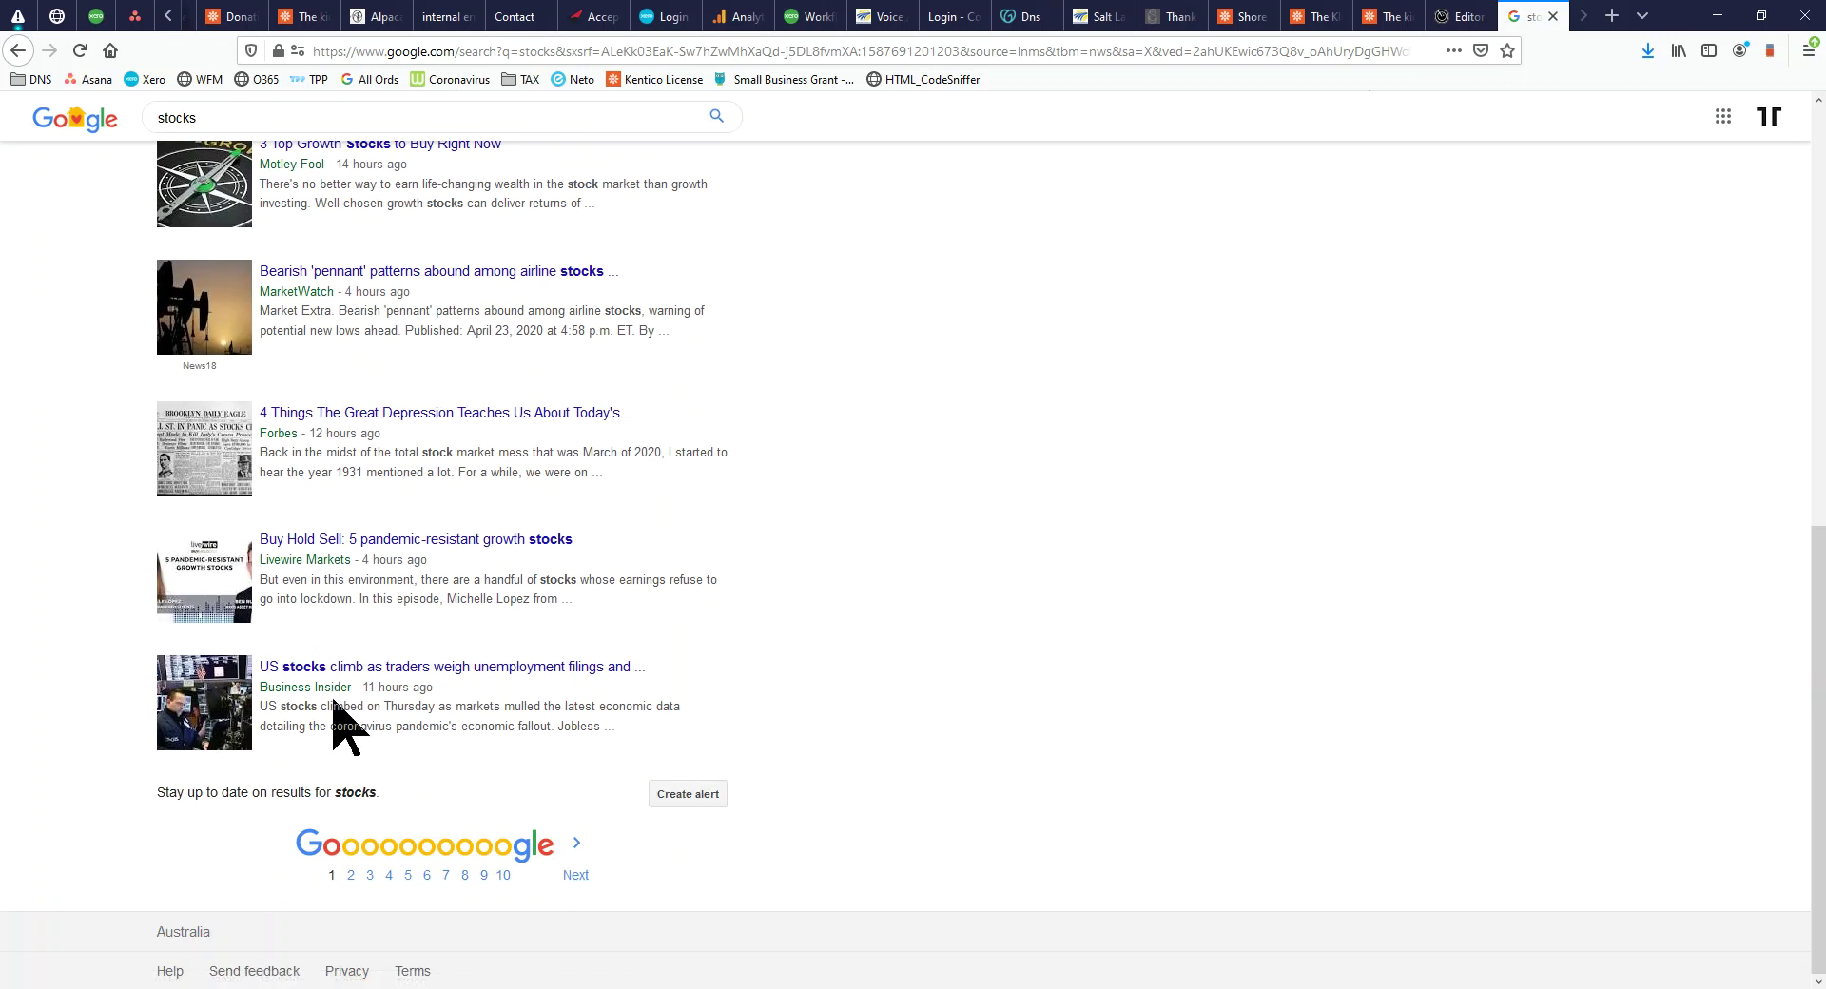
{"action": "left_click", "coordinate": [1552, 16]}
{"action": "mouse_move", "coordinate": [1519, 186]}
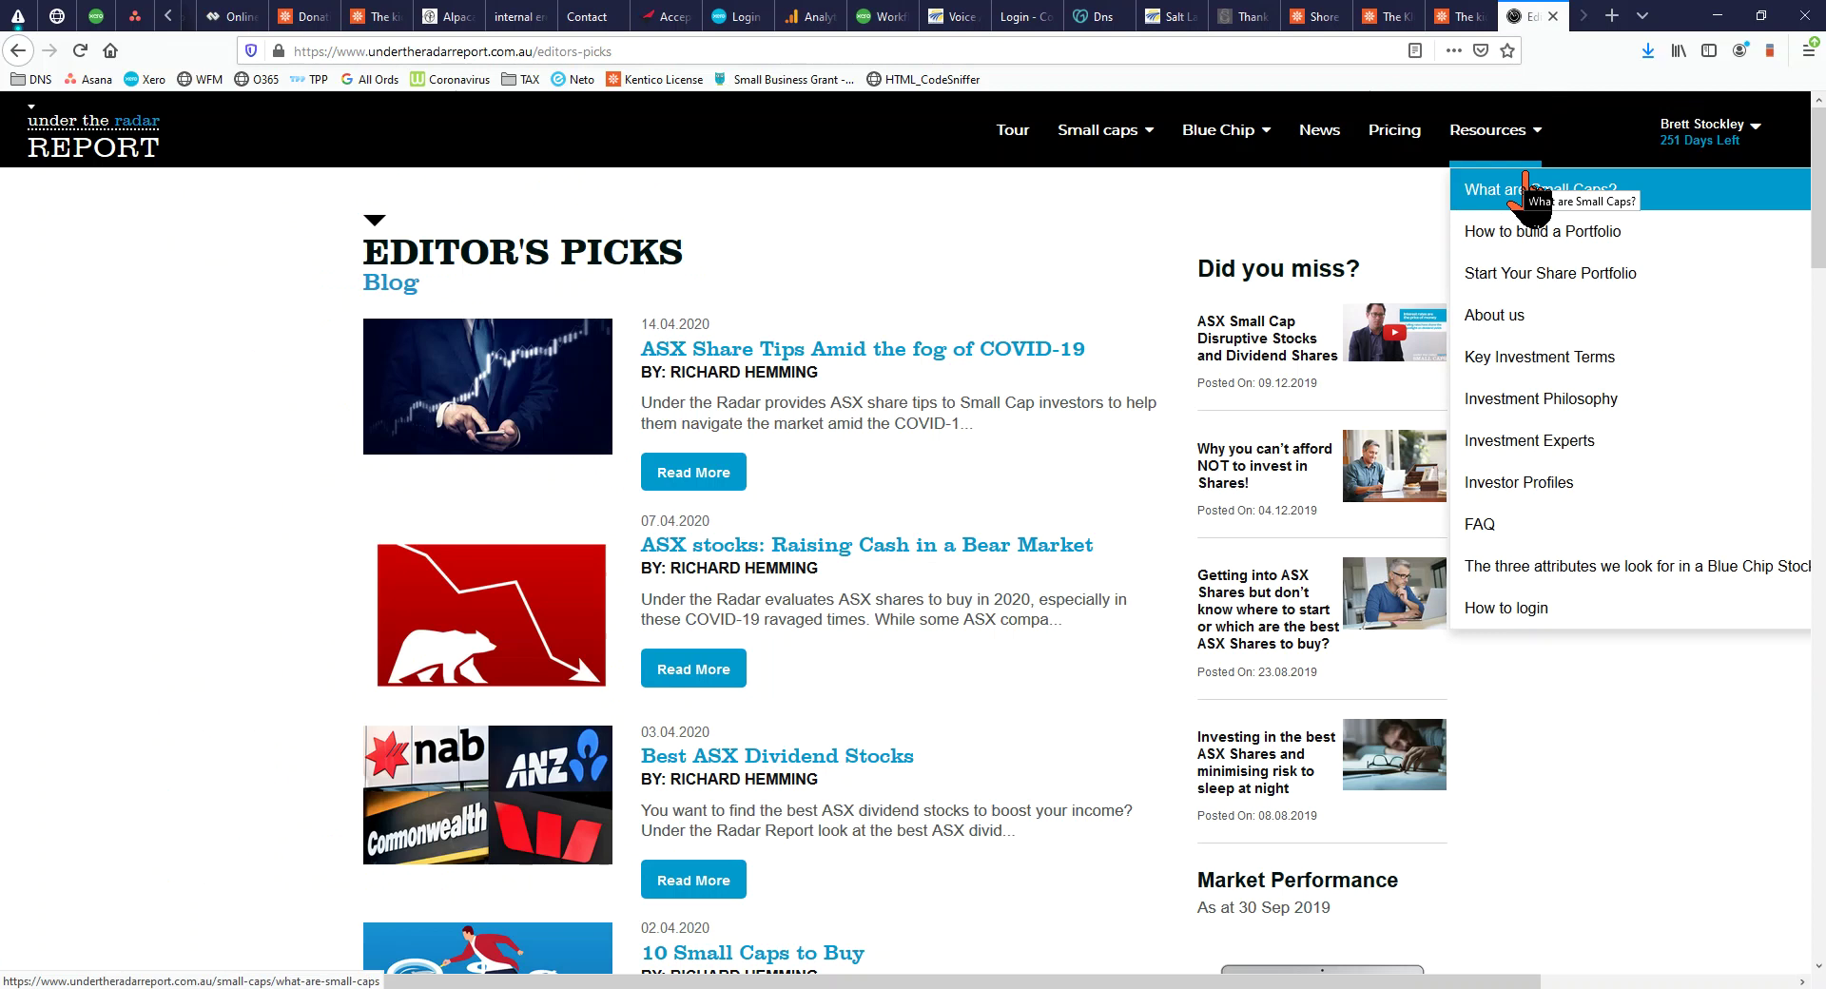
Cycle through the Kentico admin, homepage preview and Newsletter Subscribers report tabs, ending on the homepage preview
{"action": "left_click", "coordinate": [1460, 16]}
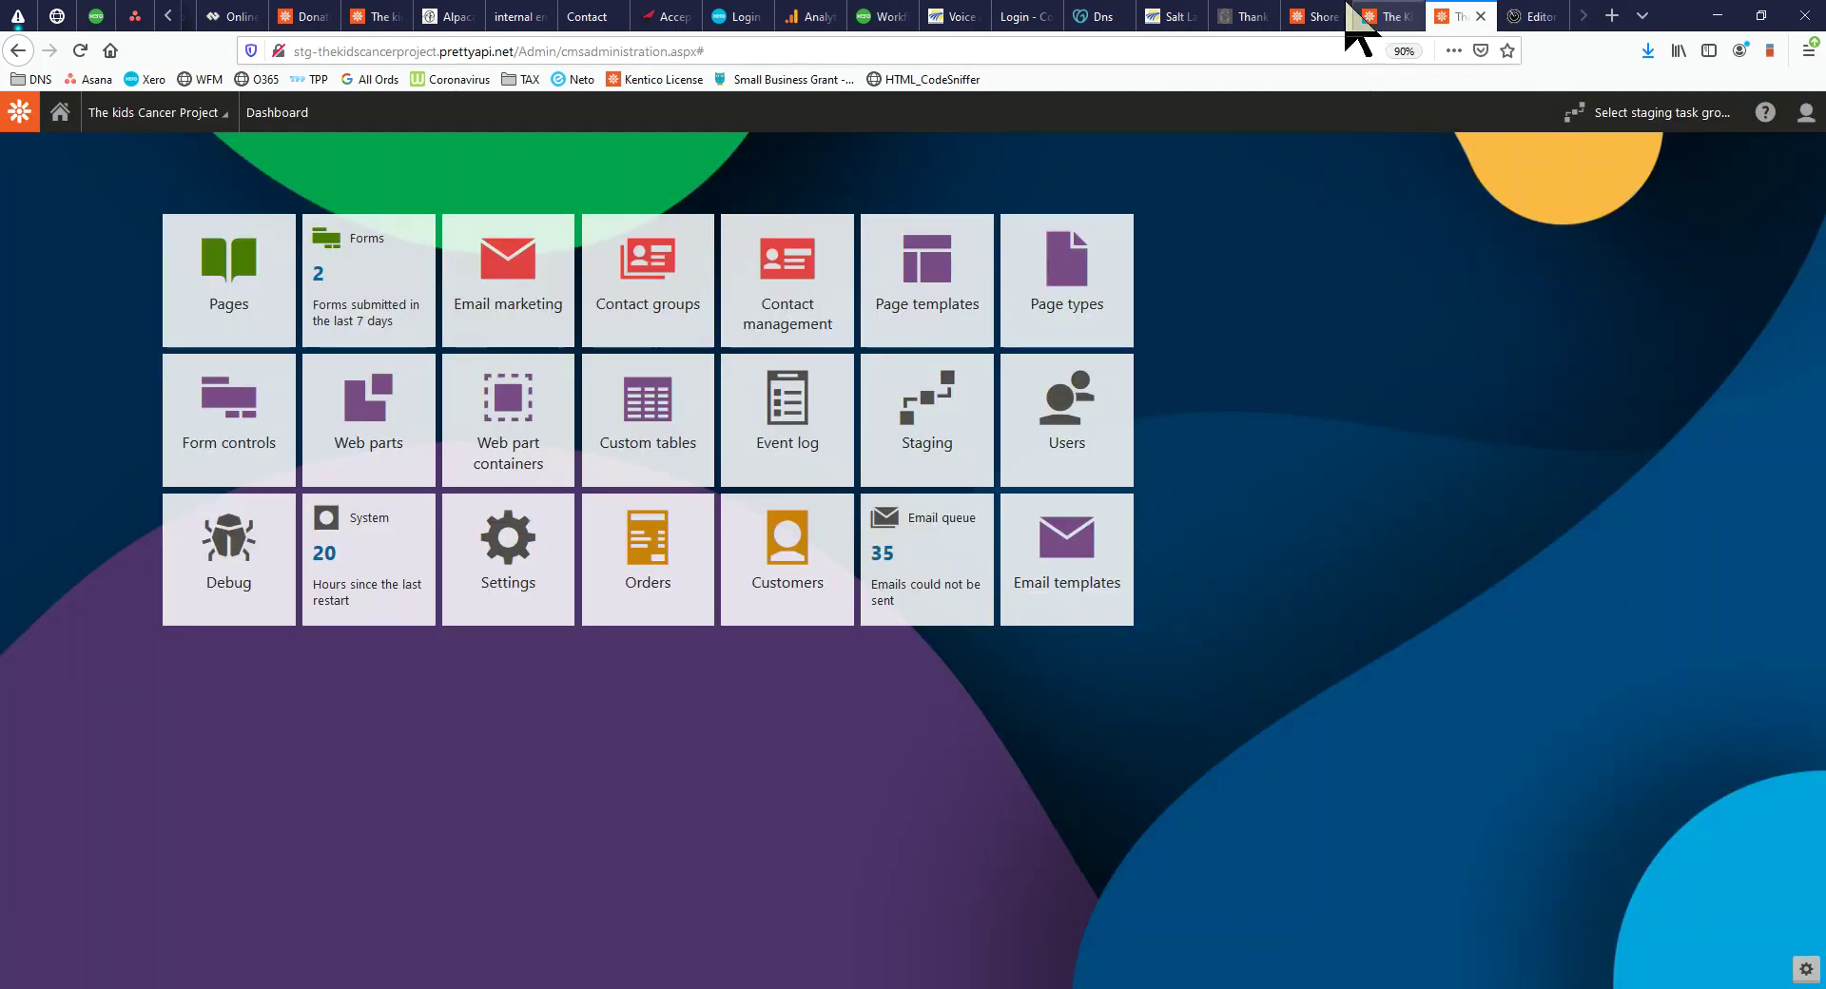
{"action": "left_click", "coordinate": [1374, 16]}
{"action": "left_click", "coordinate": [1317, 16]}
{"action": "left_click", "coordinate": [1394, 17]}
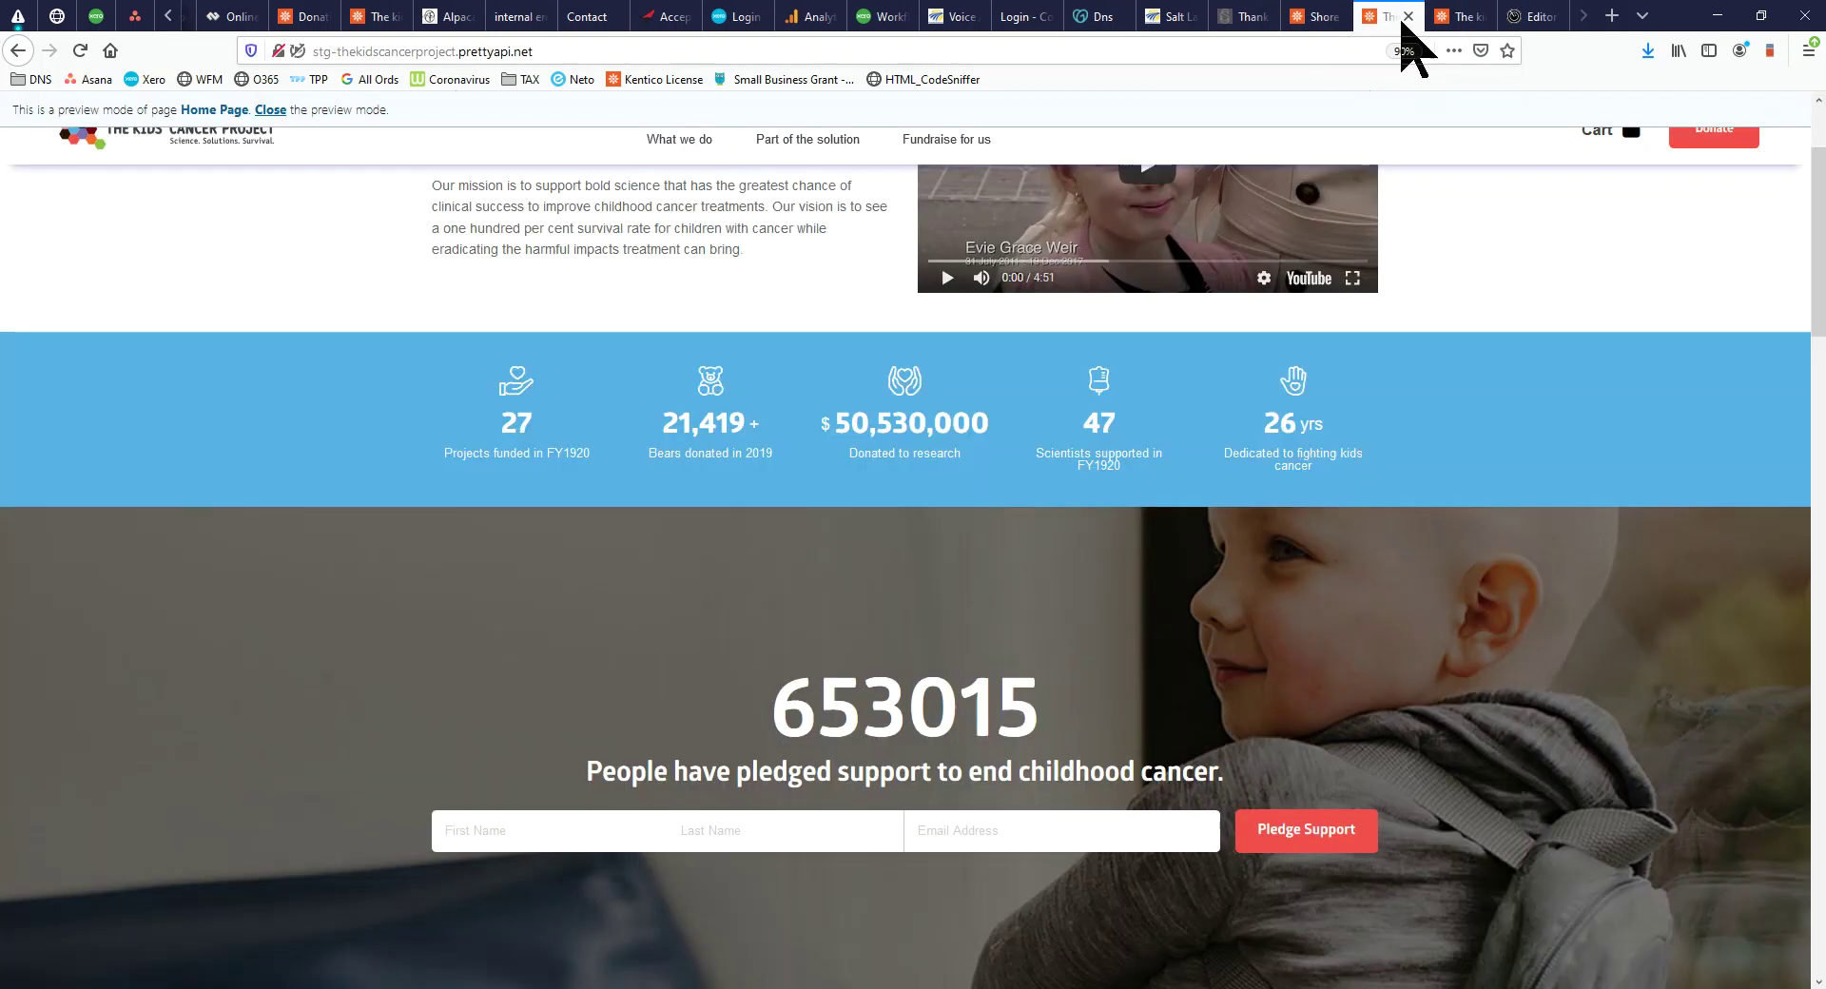
{"action": "scroll", "coordinate": [1632, 518], "scroll_direction": "up", "scroll_amount": 5}
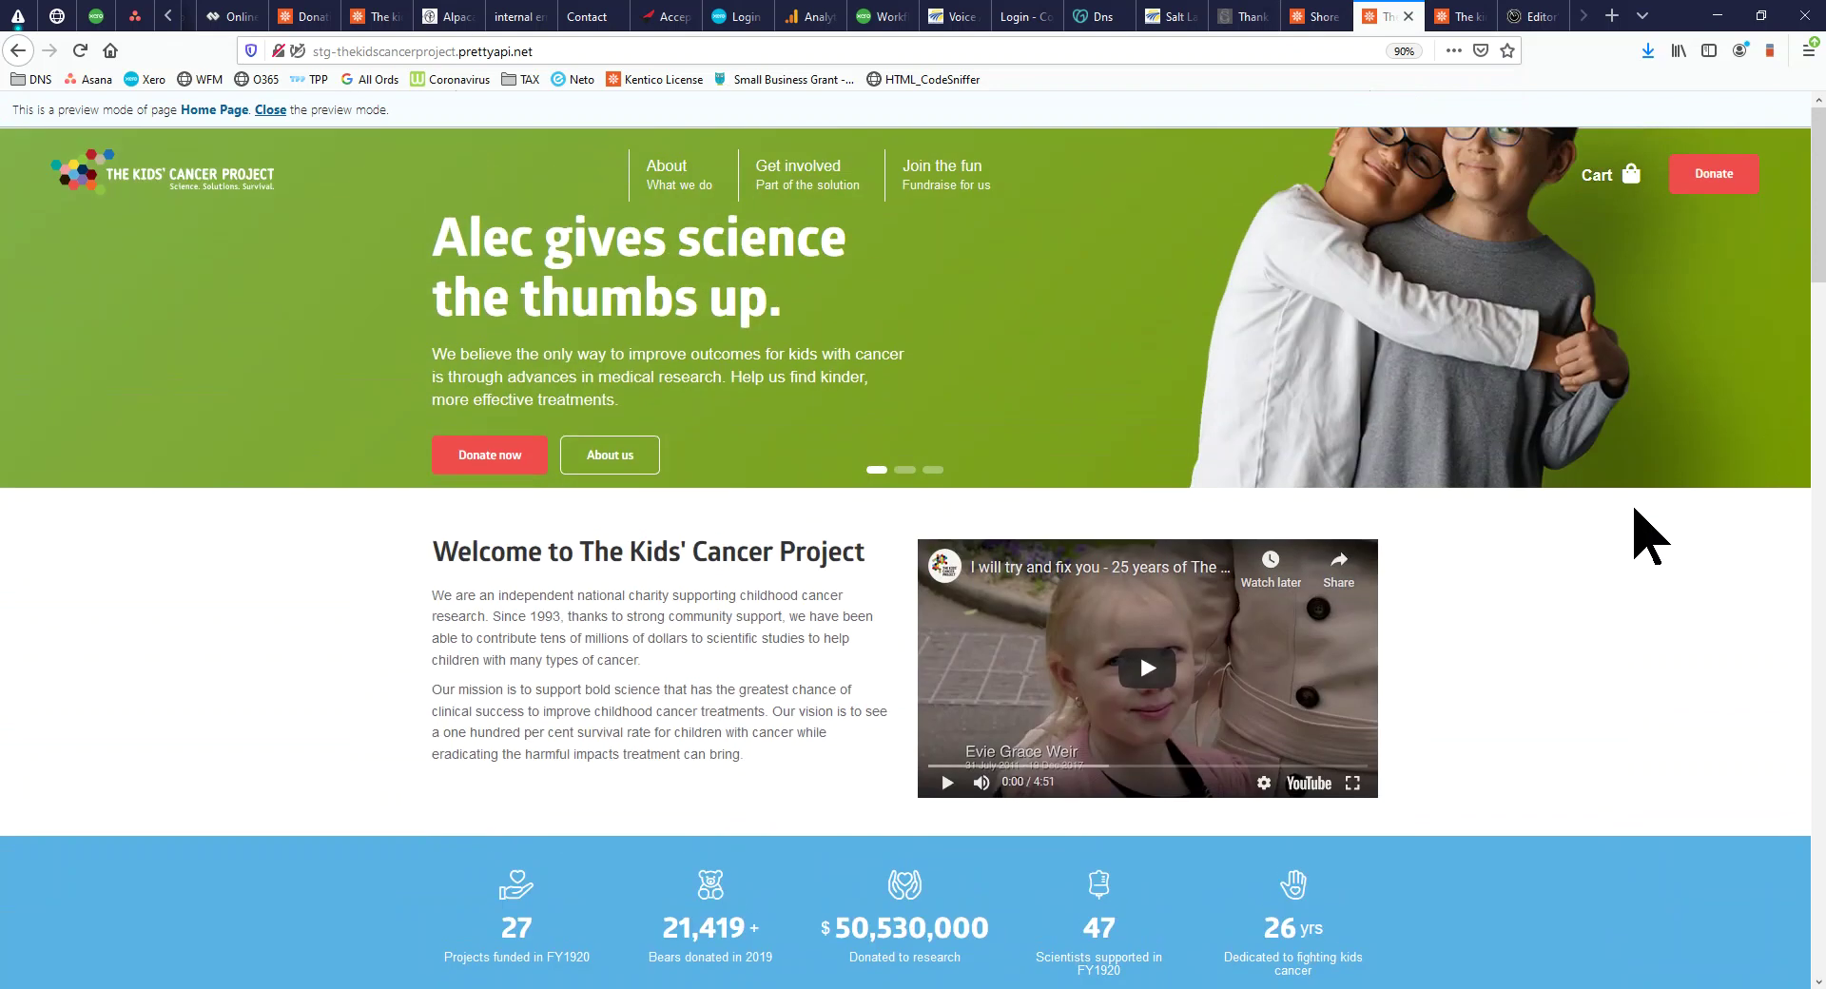
{"action": "left_click", "coordinate": [1458, 19]}
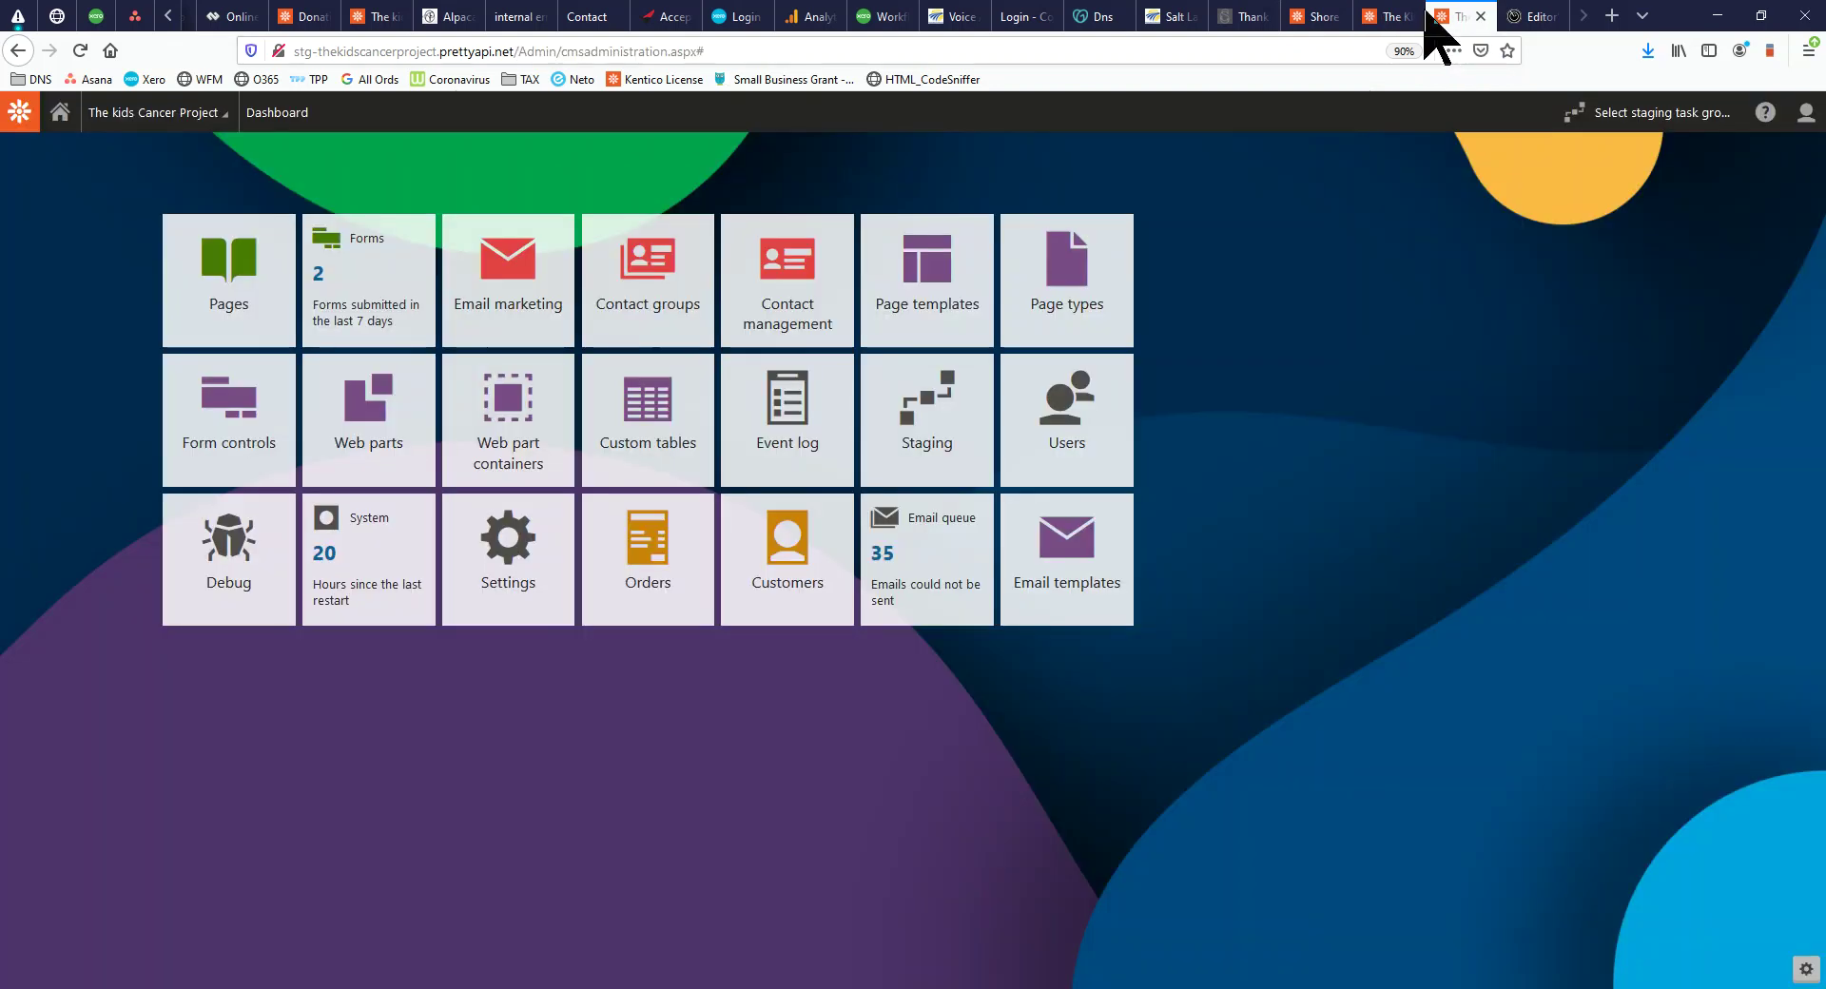
{"action": "left_click", "coordinate": [1318, 19]}
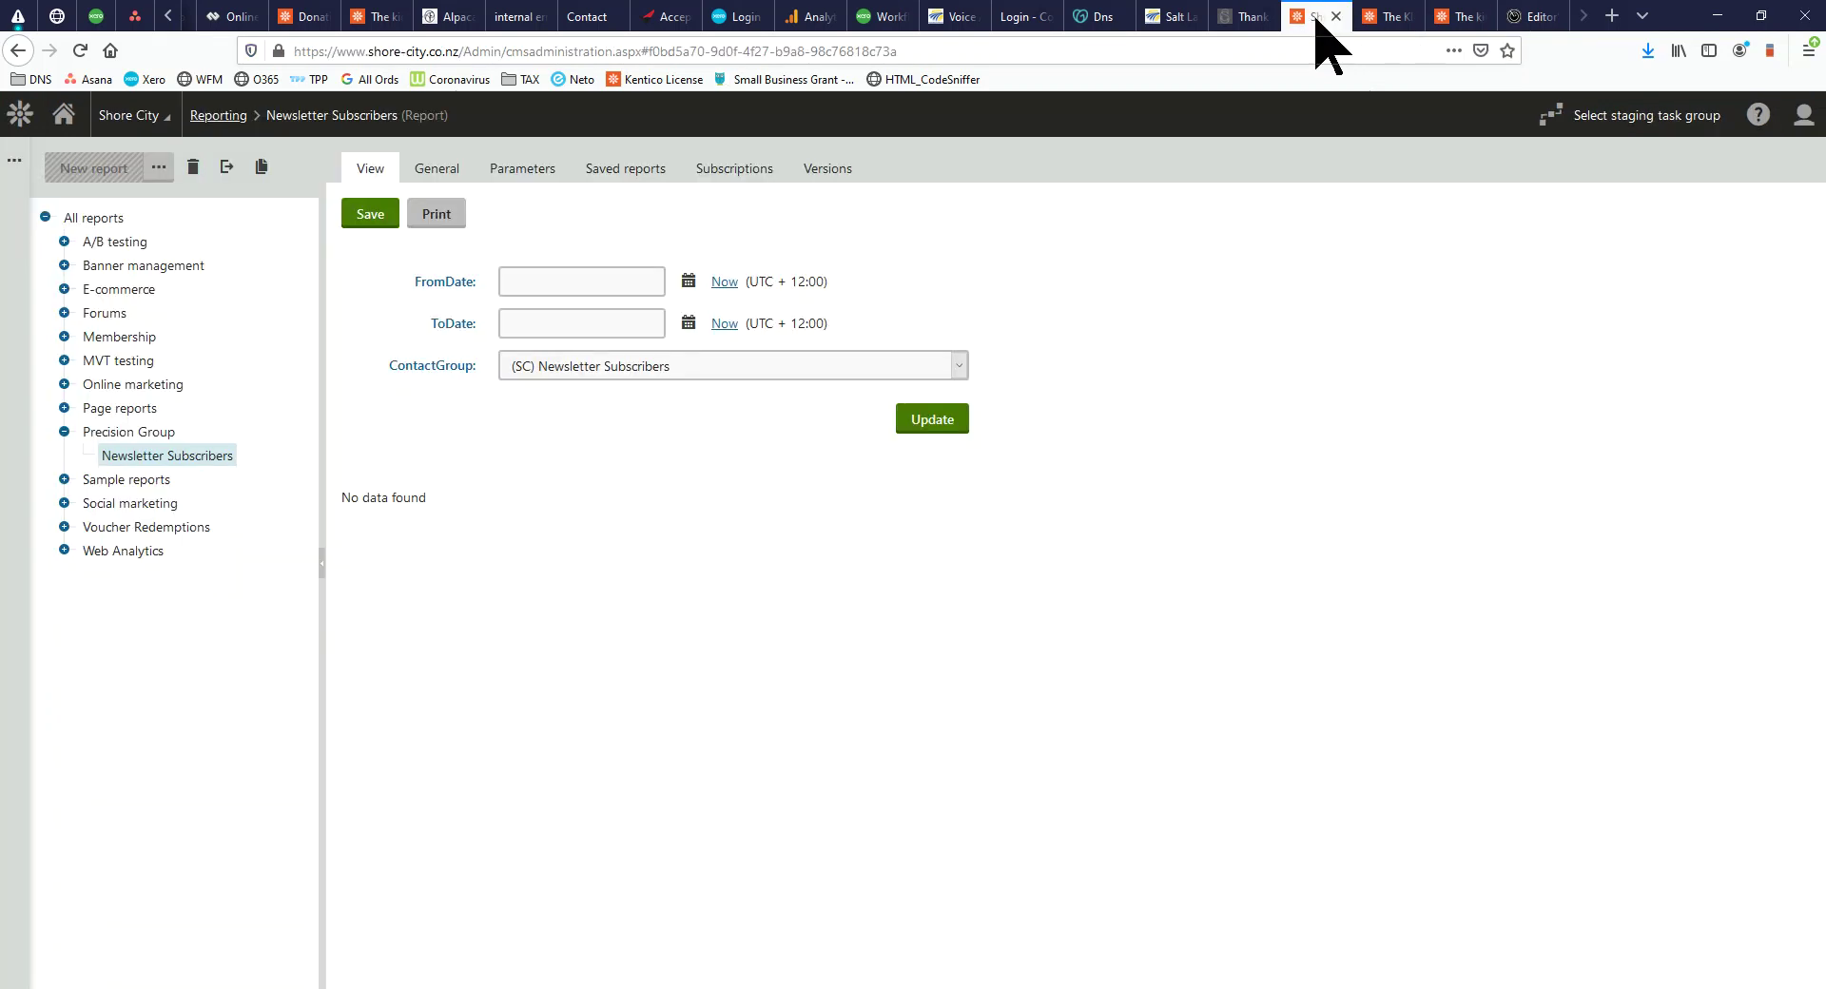
{"action": "left_click", "coordinate": [1382, 17]}
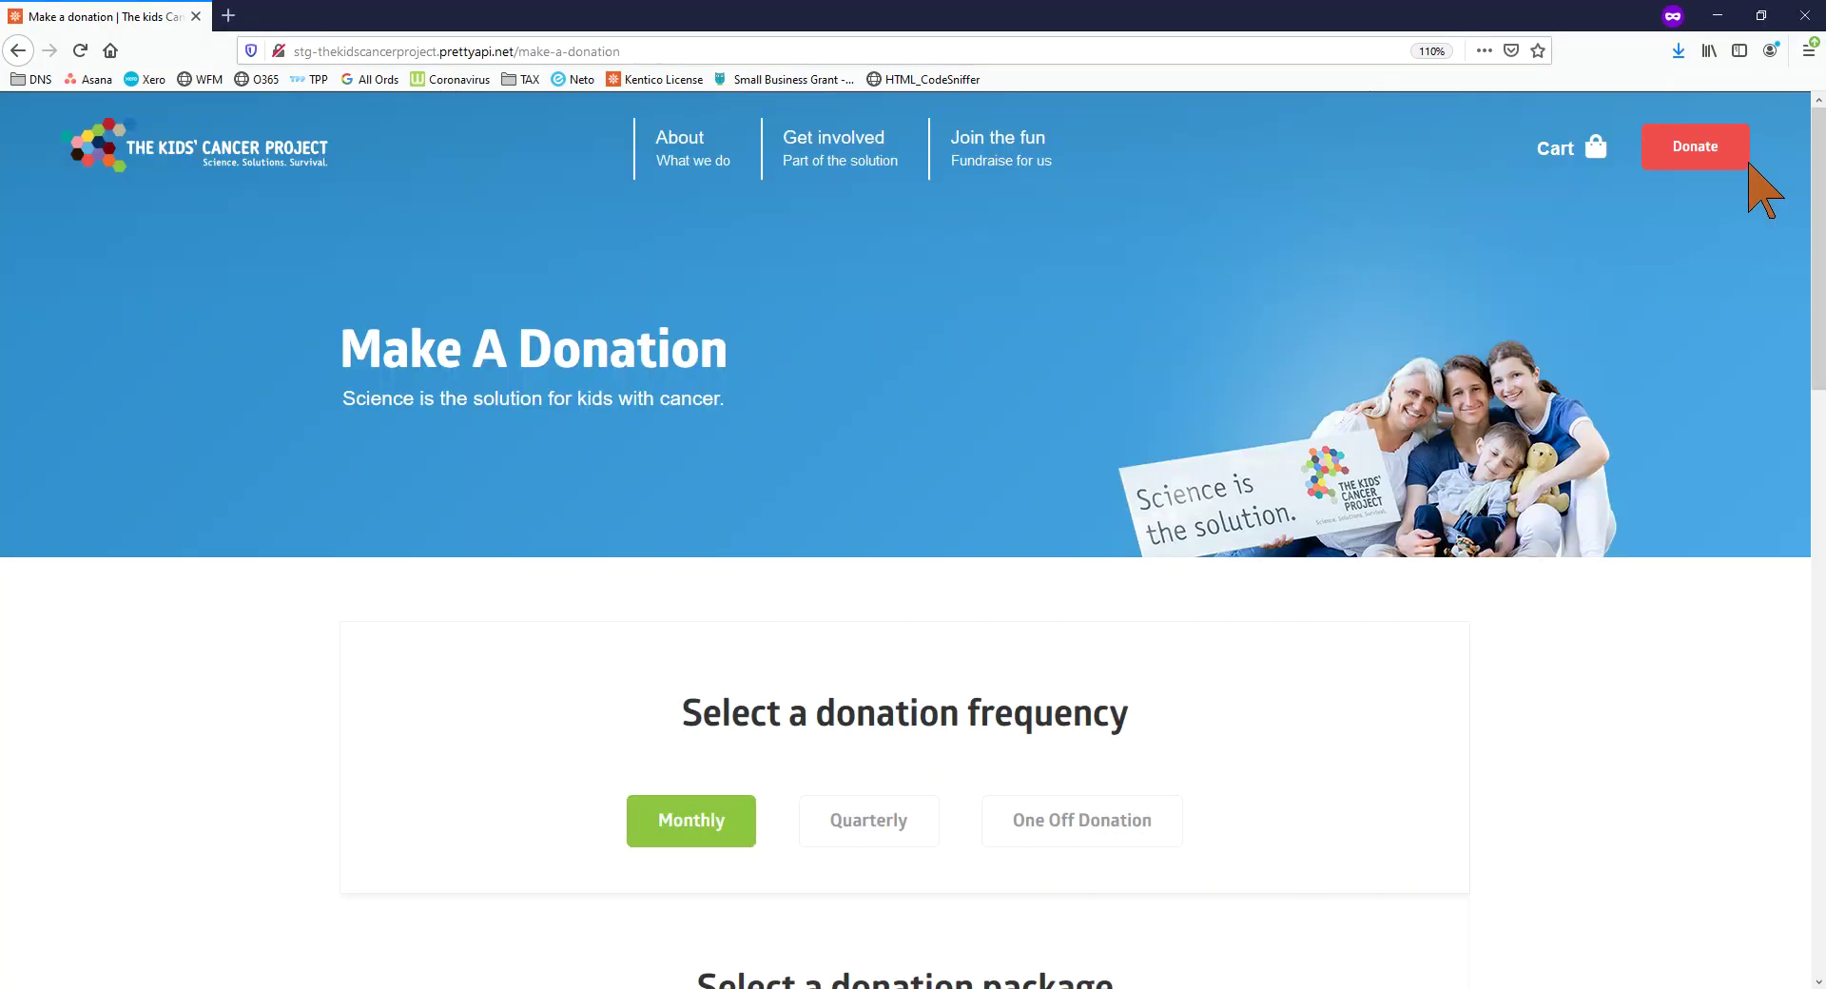
Start a one-off donation with the $5000 package and edit the amount field
{"action": "left_click", "coordinate": [1693, 150]}
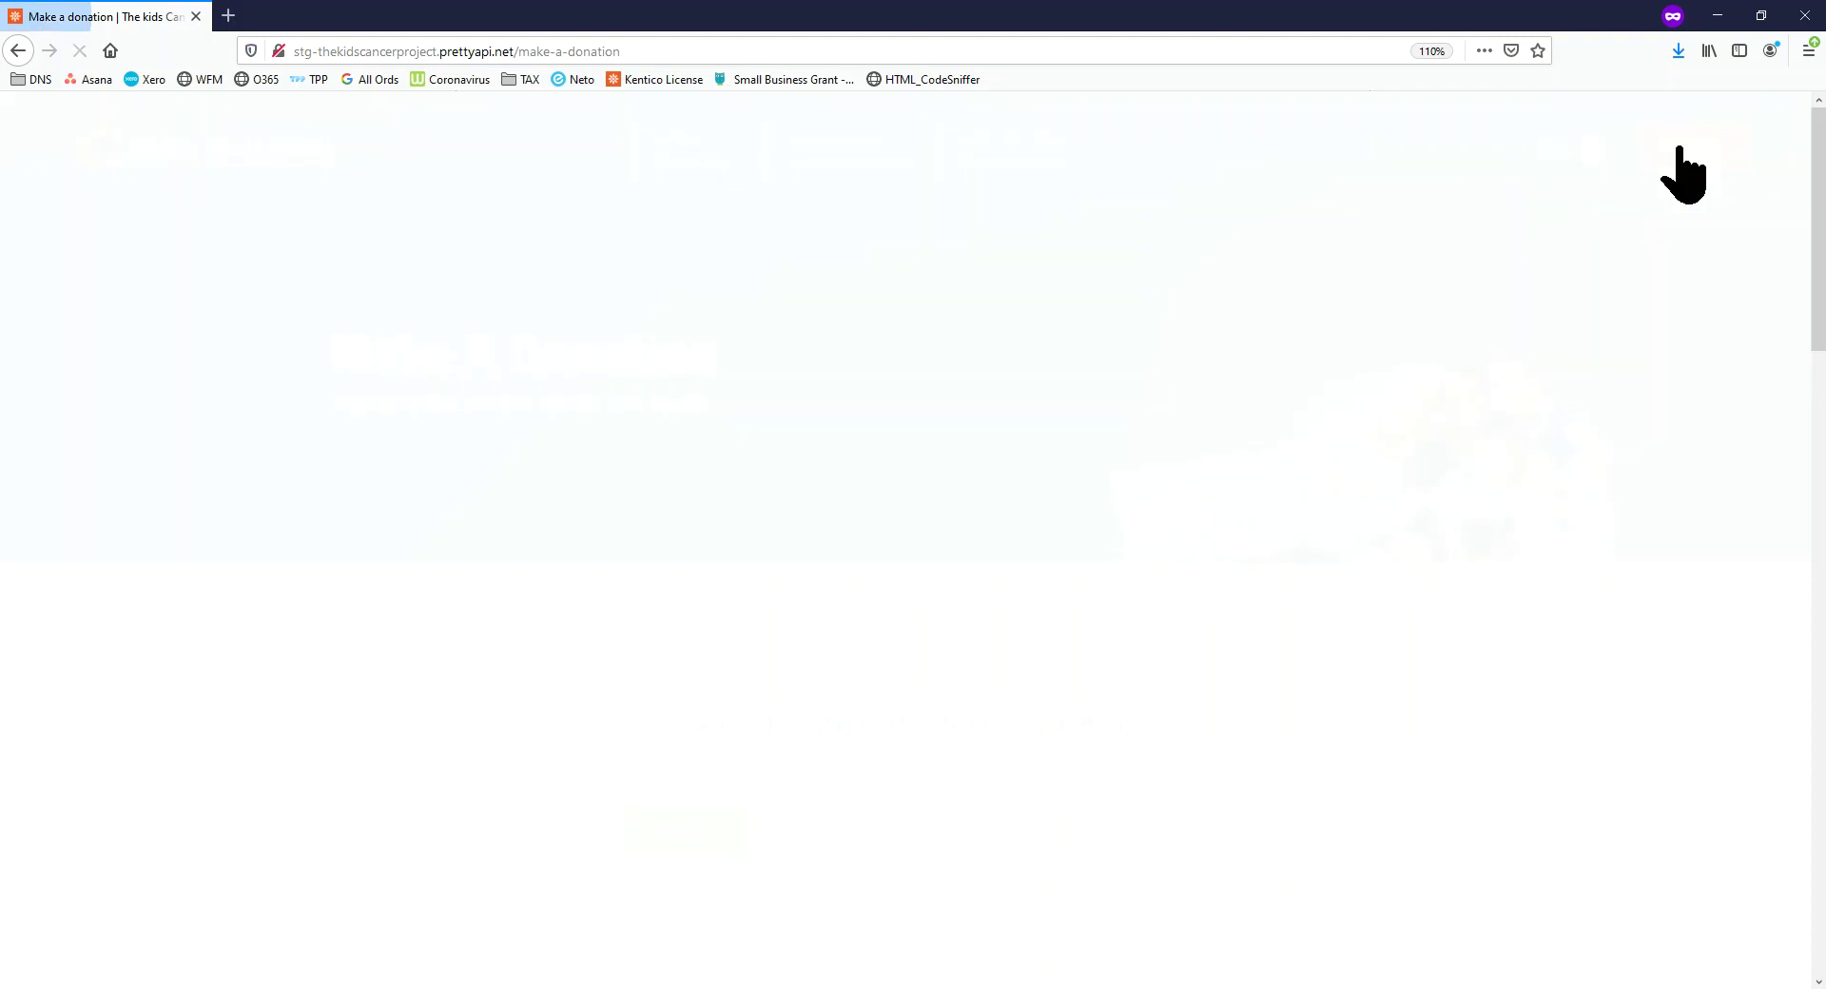
{"action": "scroll", "coordinate": [1078, 424], "scroll_direction": "down", "scroll_amount": 5}
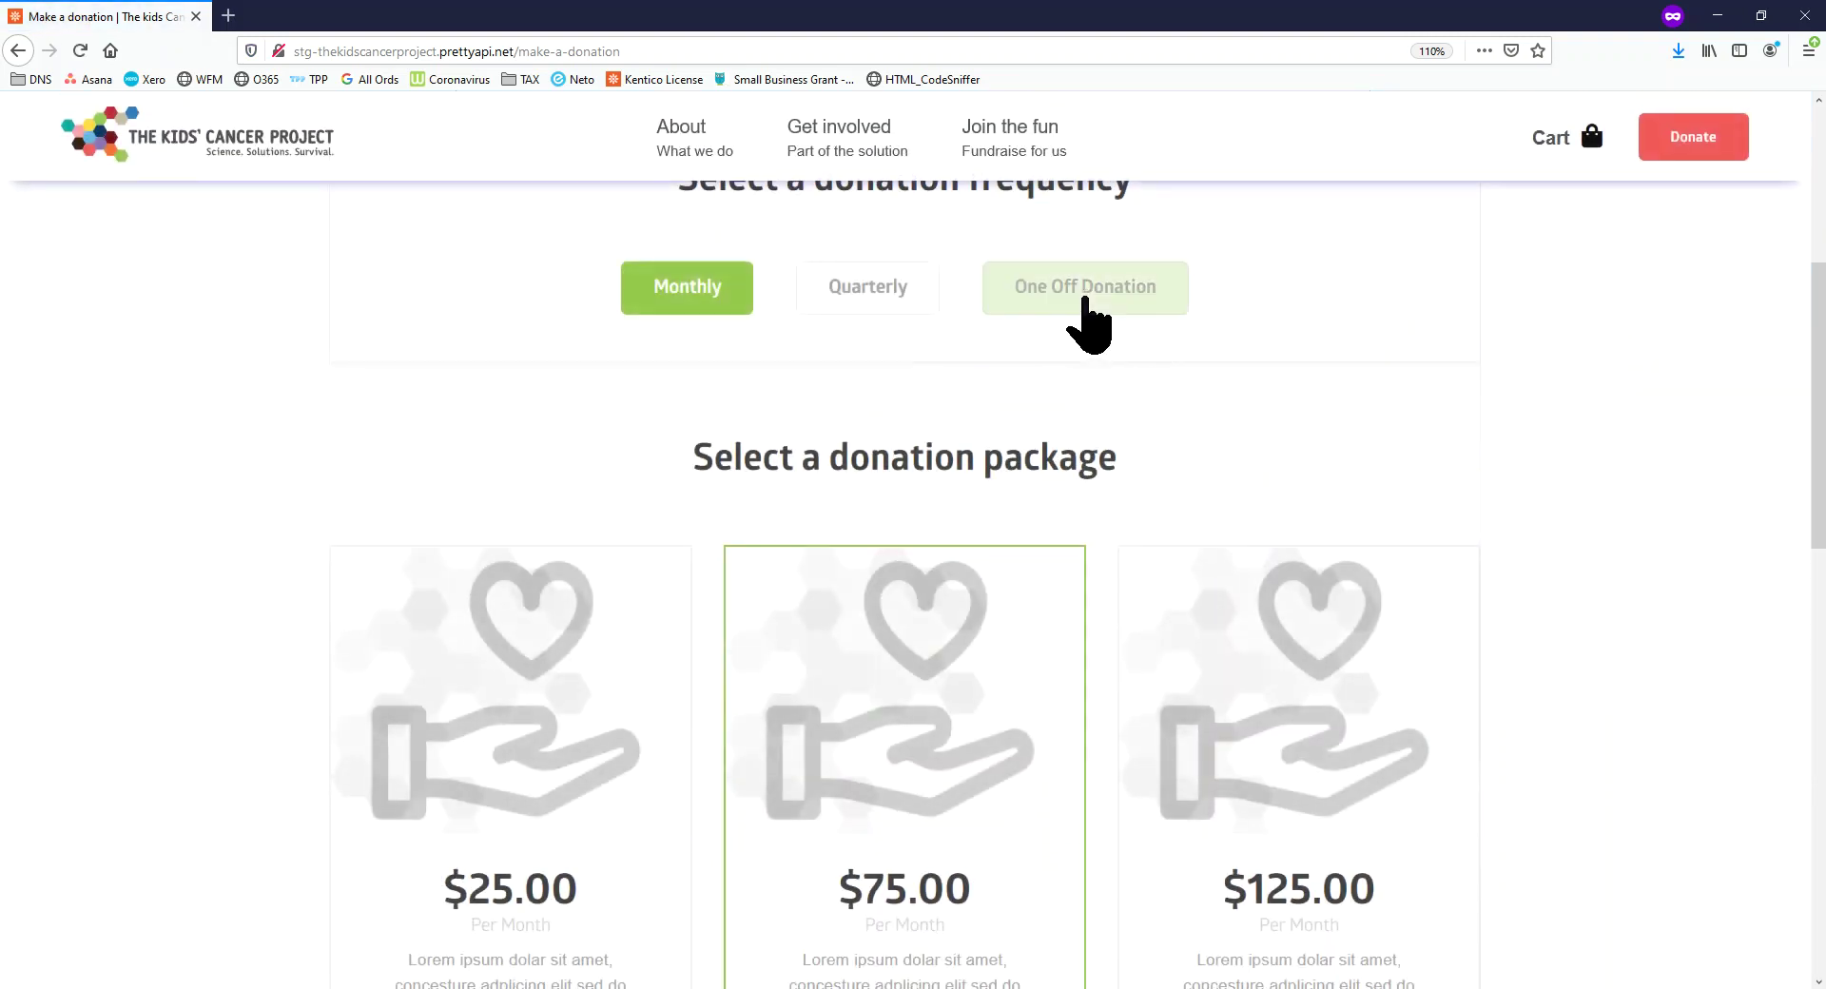
{"action": "left_click", "coordinate": [1085, 298]}
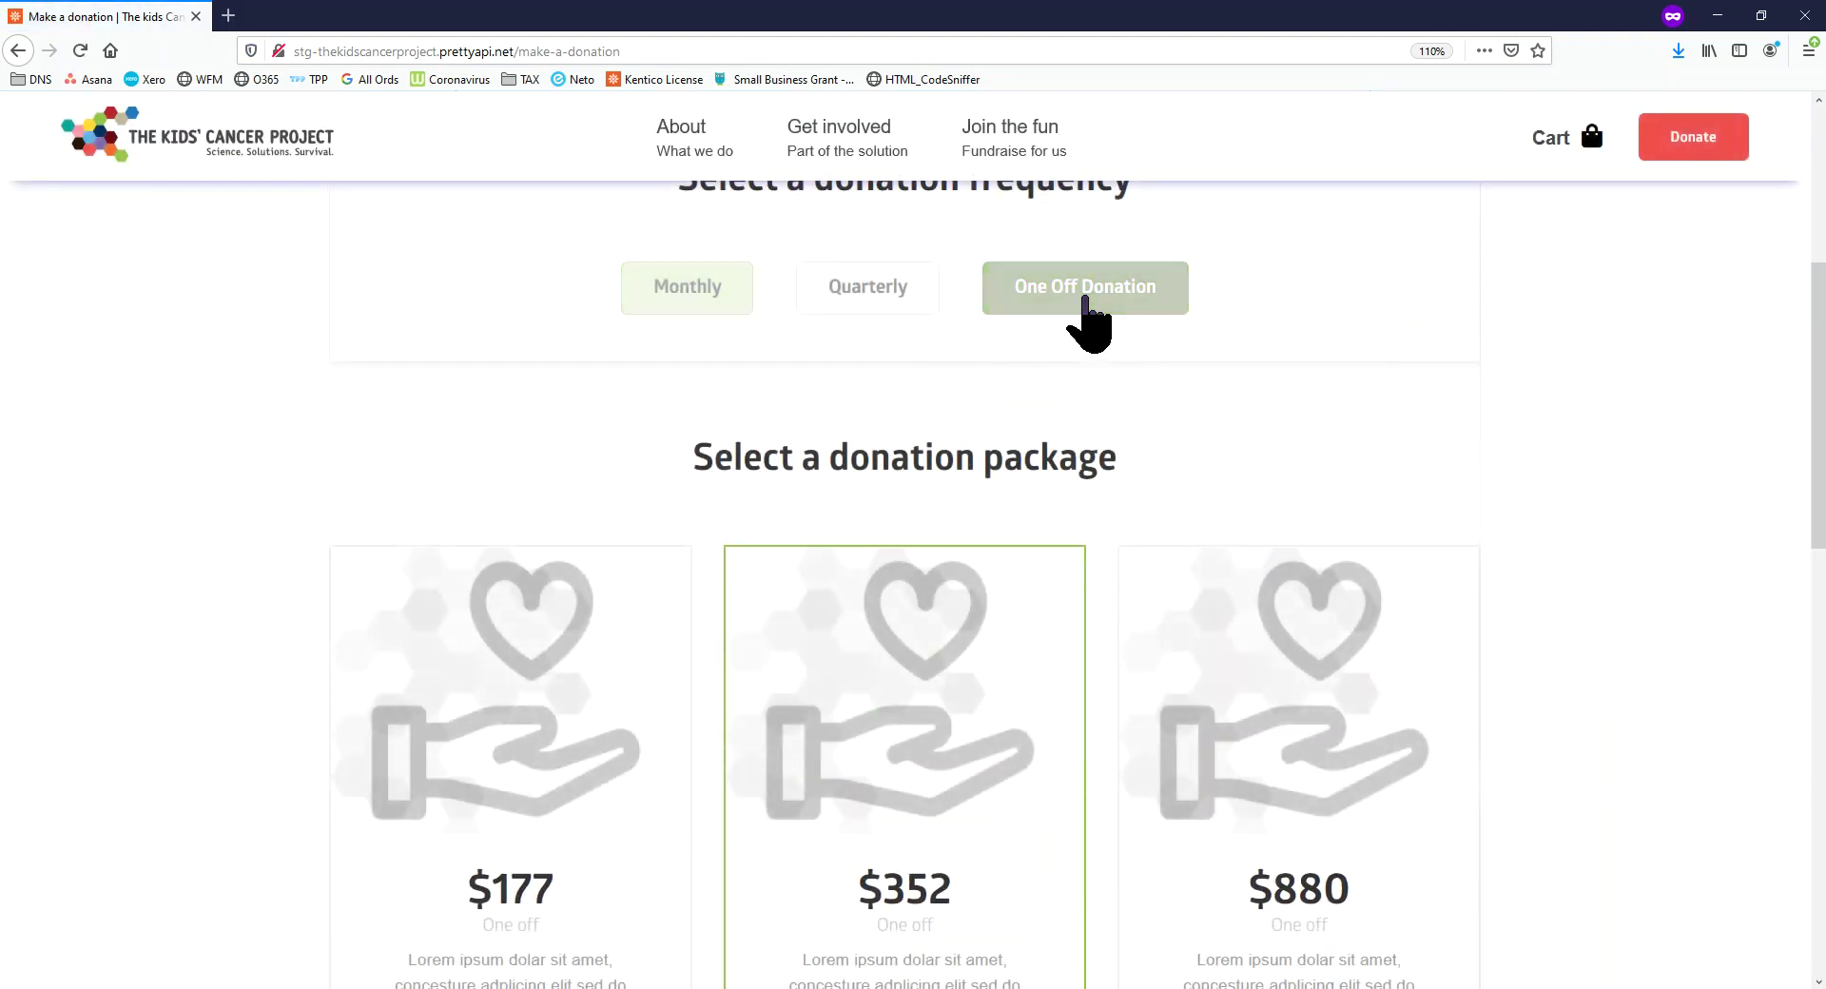
{"action": "scroll", "coordinate": [1094, 571], "scroll_direction": "down", "scroll_amount": 3}
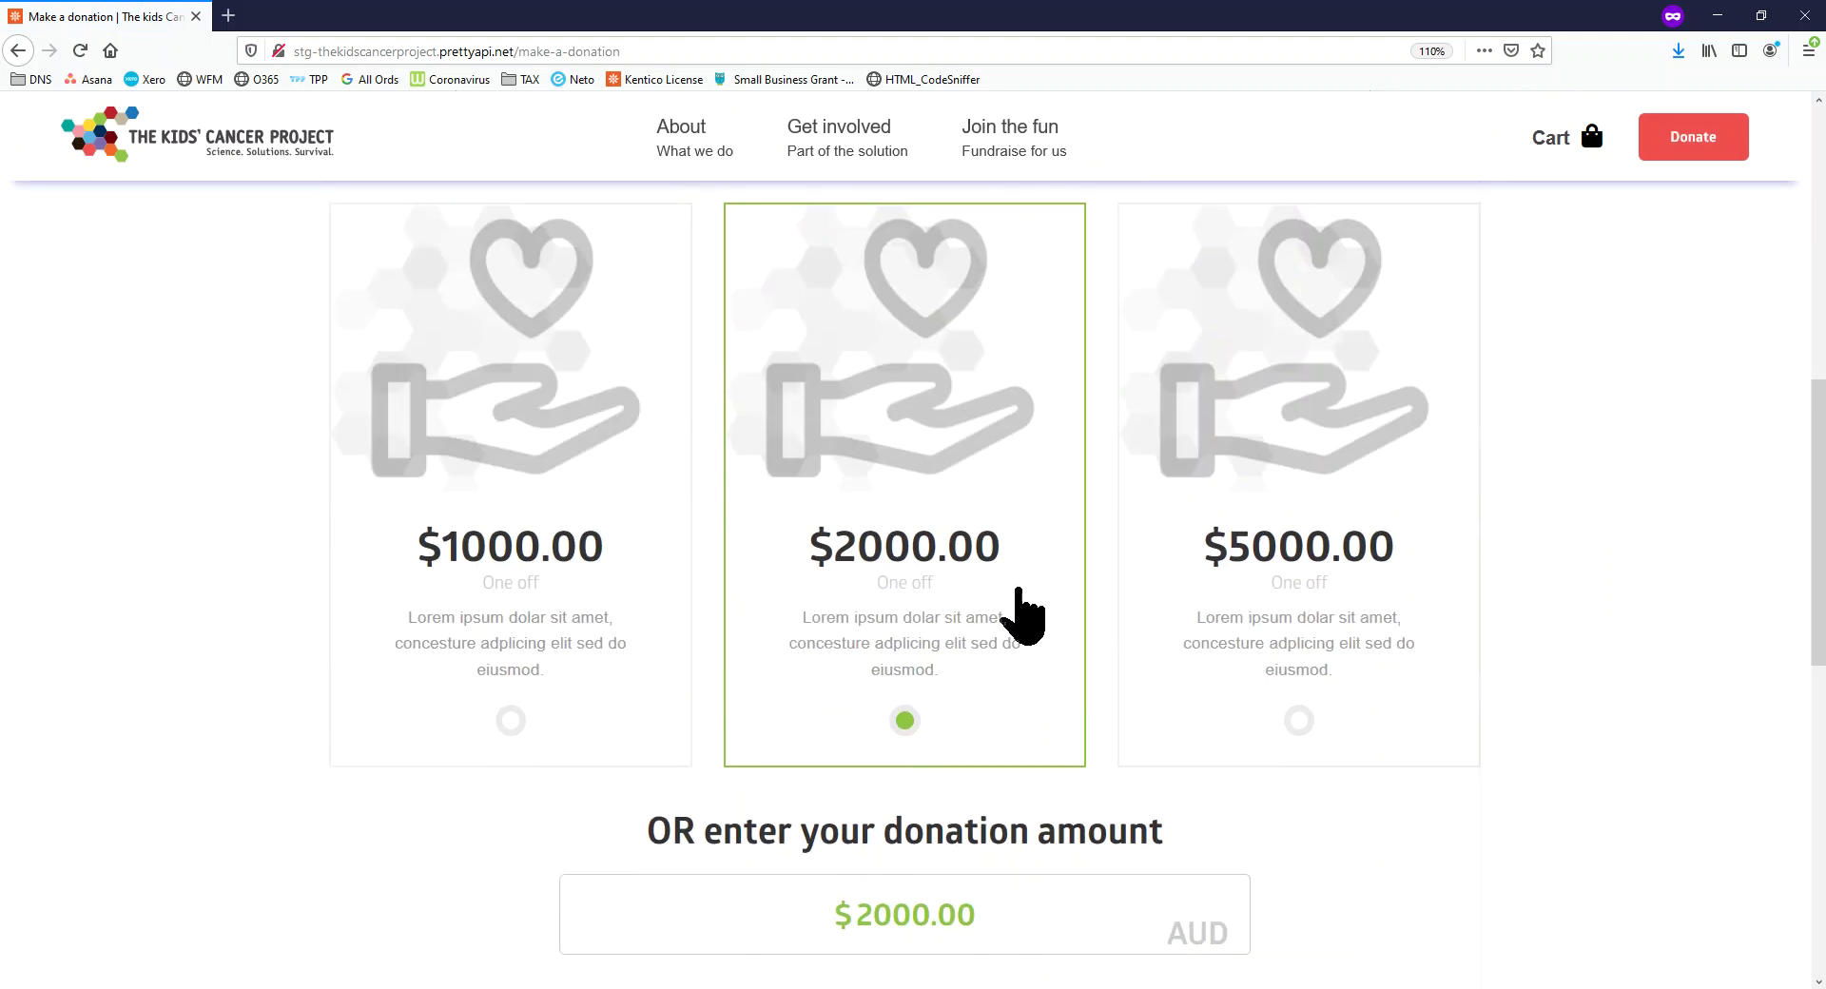
{"action": "left_click", "coordinate": [1323, 608]}
{"action": "scroll", "coordinate": [1208, 842], "scroll_direction": "down", "scroll_amount": 2}
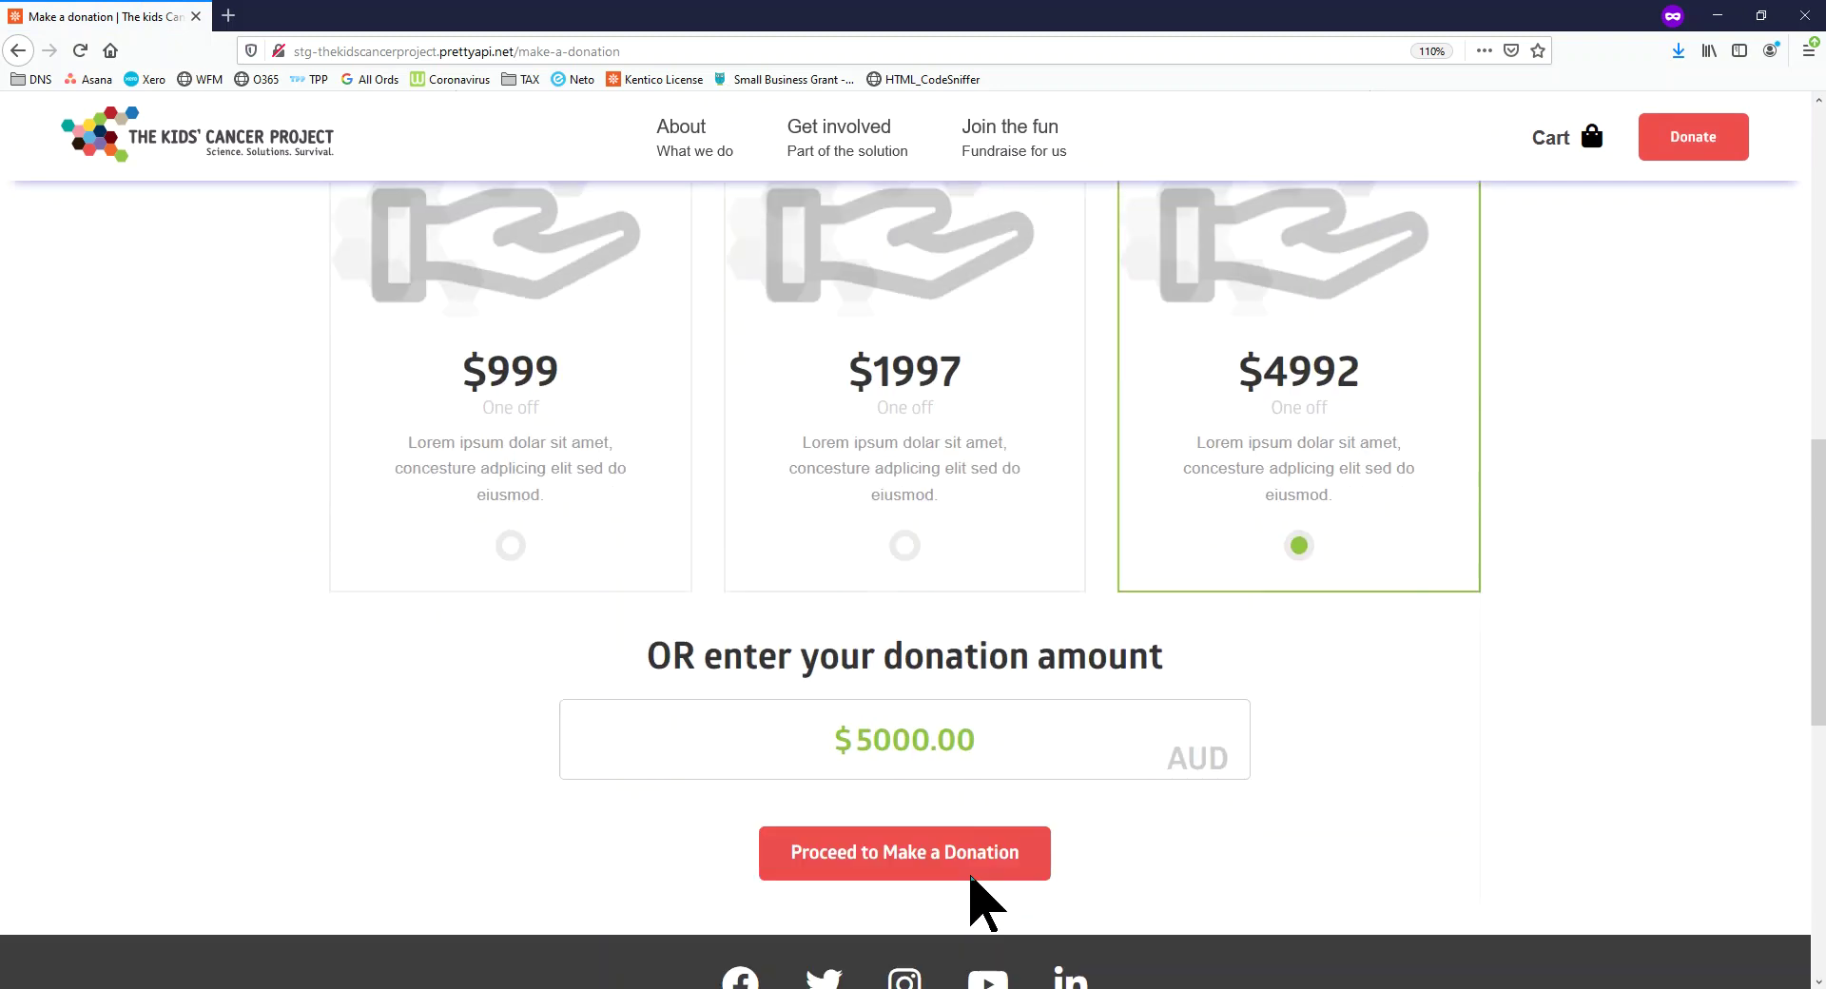
{"action": "left_click_drag", "start_coordinate": [891, 687], "coordinate": [856, 687]}
{"action": "type", "text": "3"}
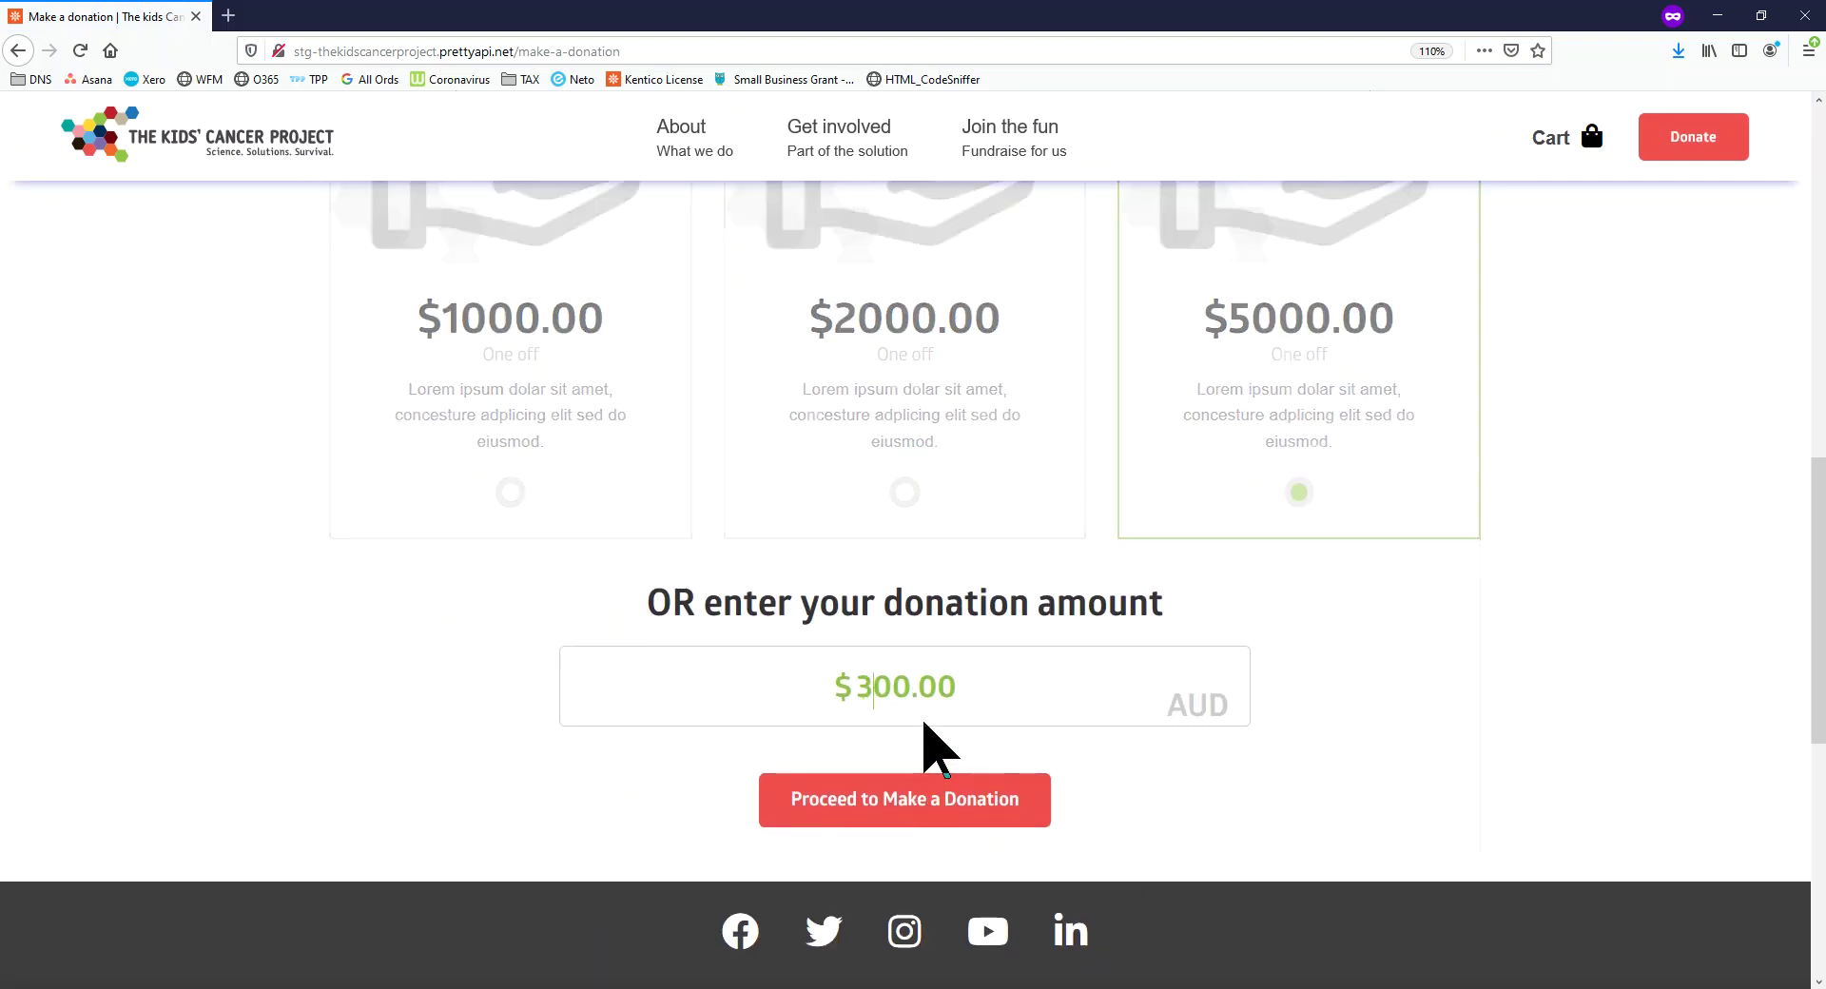
Proceed to Payment Details and keep Credit Card as the payment method
{"action": "left_click", "coordinate": [942, 804]}
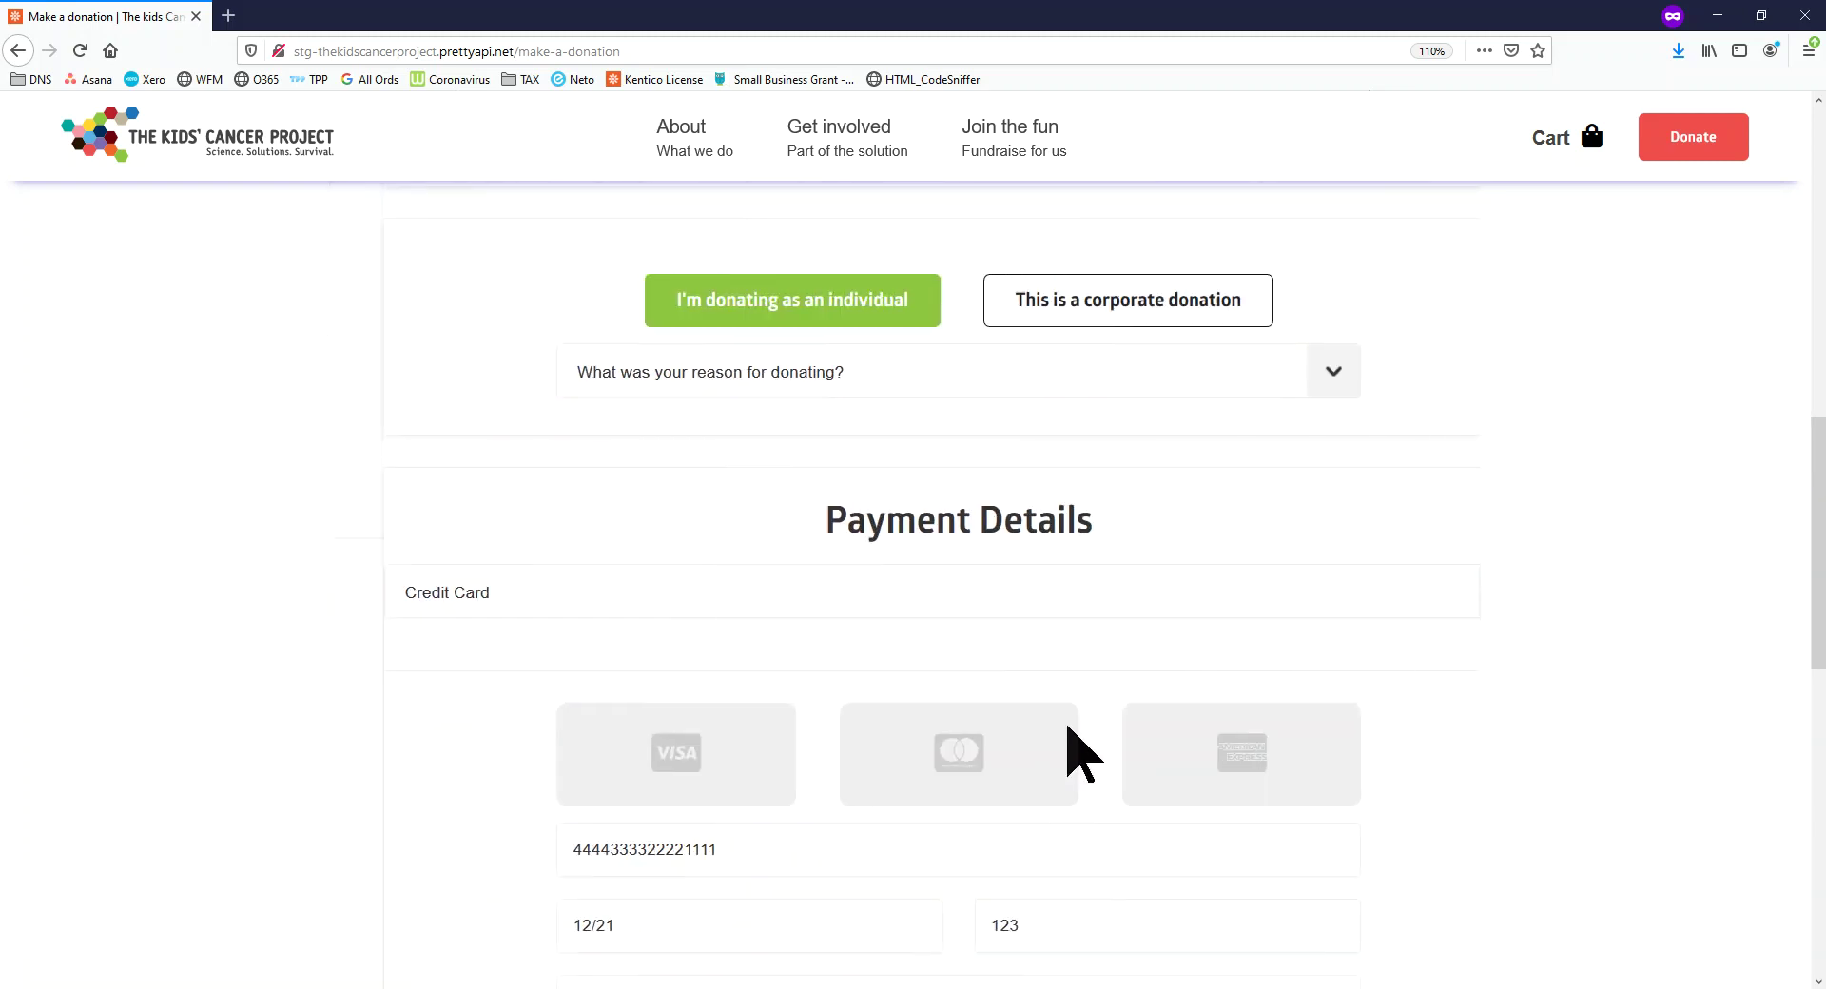
{"action": "scroll", "coordinate": [1019, 755], "scroll_direction": "down", "scroll_amount": 3}
{"action": "scroll", "coordinate": [837, 457], "scroll_direction": "up", "scroll_amount": 2}
{"action": "left_click", "coordinate": [442, 490]}
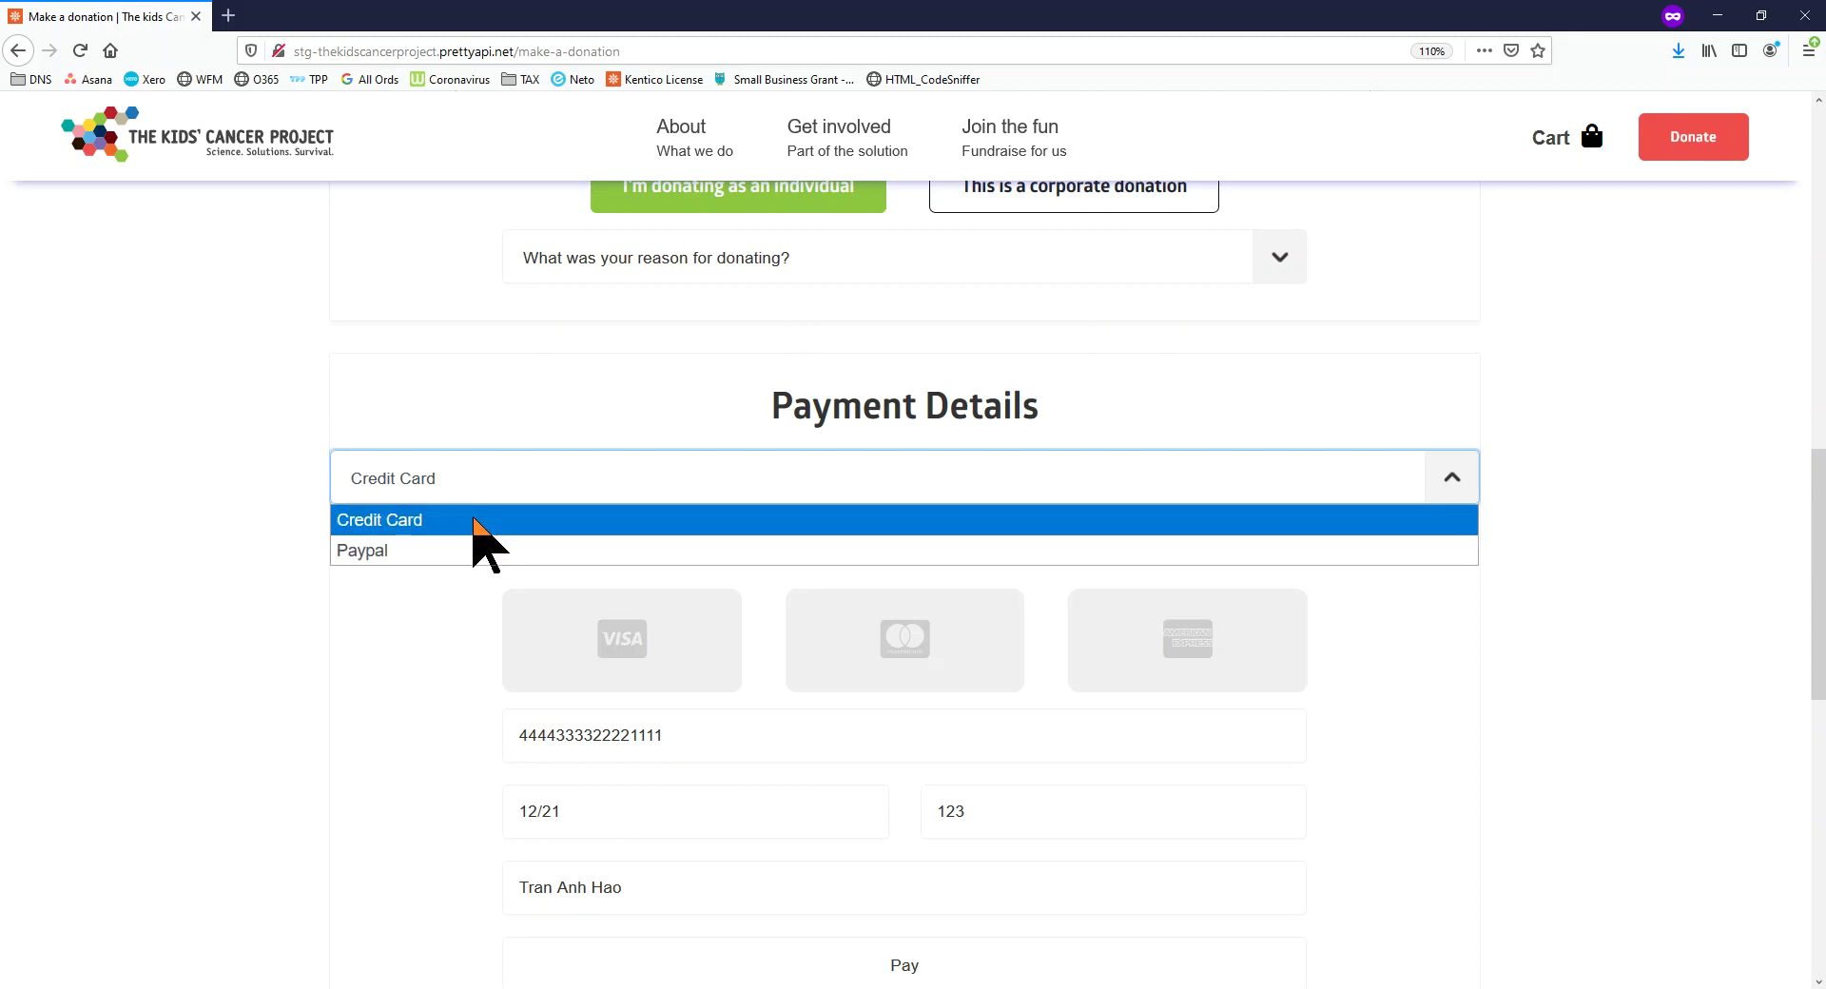
{"action": "left_click", "coordinate": [528, 466]}
{"action": "scroll", "coordinate": [761, 428], "scroll_direction": "up", "scroll_amount": 3}
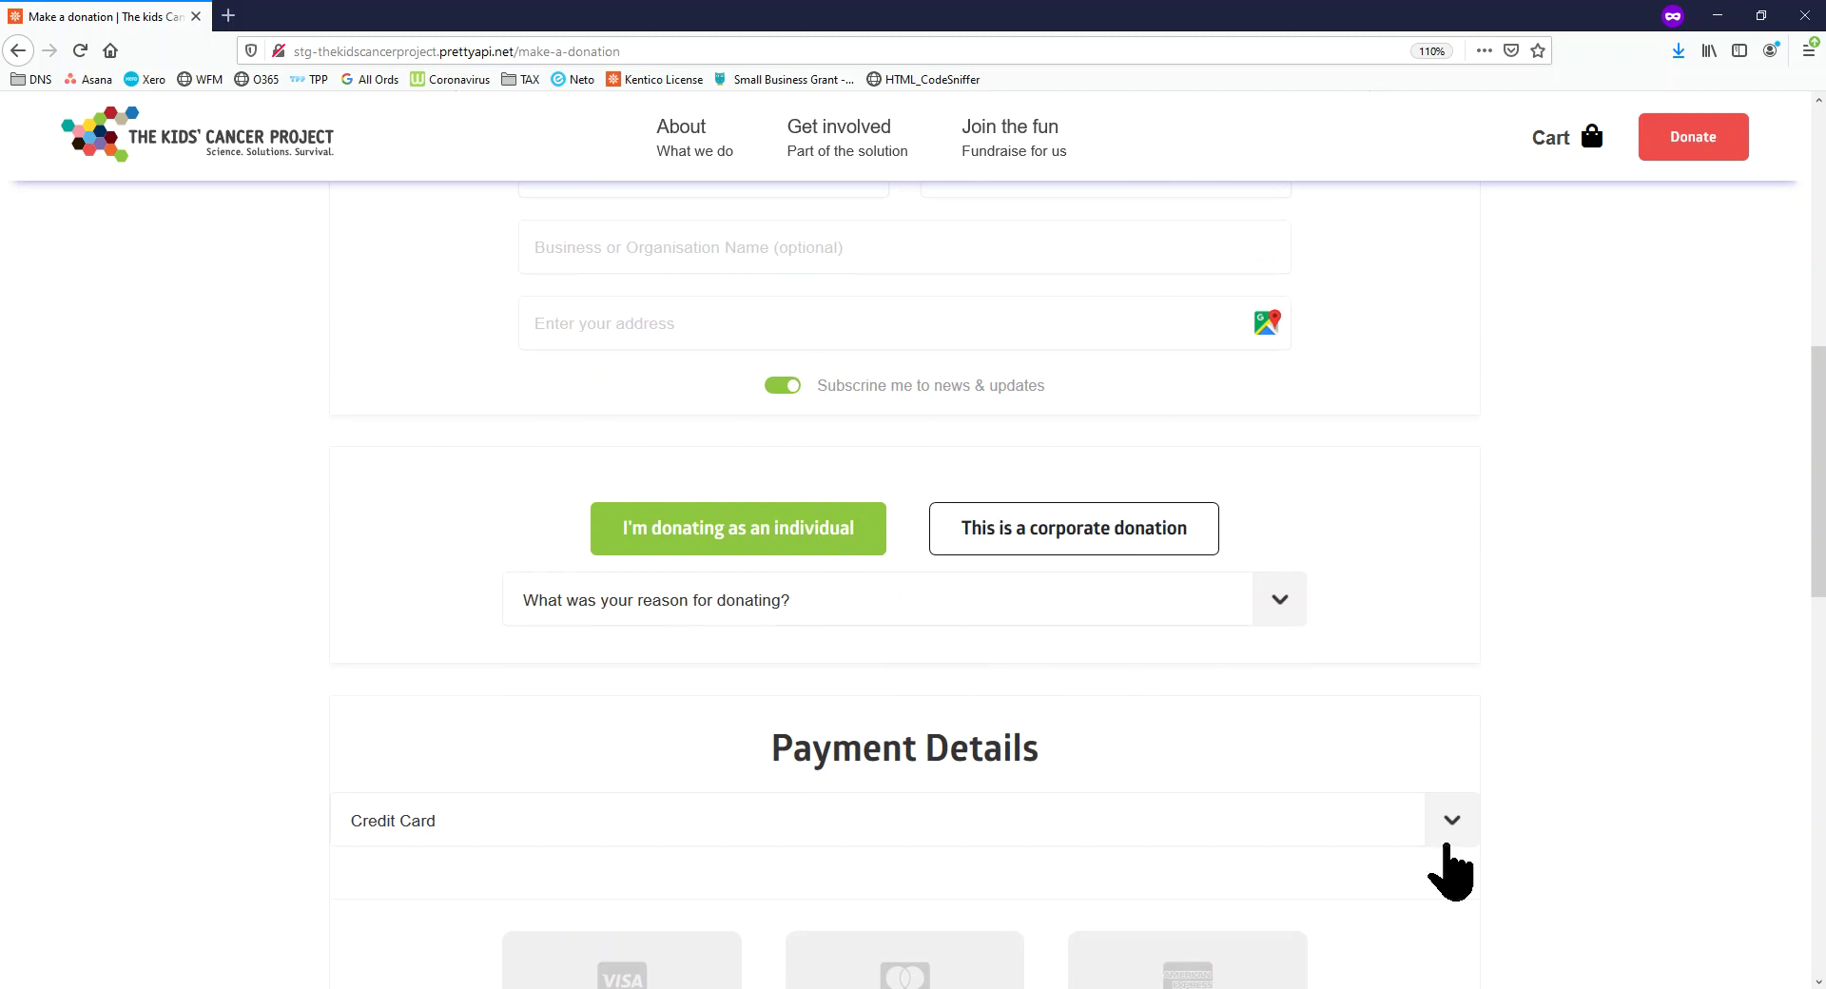
{"action": "scroll", "coordinate": [1332, 286], "scroll_direction": "up", "scroll_amount": 10}
{"action": "mouse_move", "coordinate": [894, 162]}
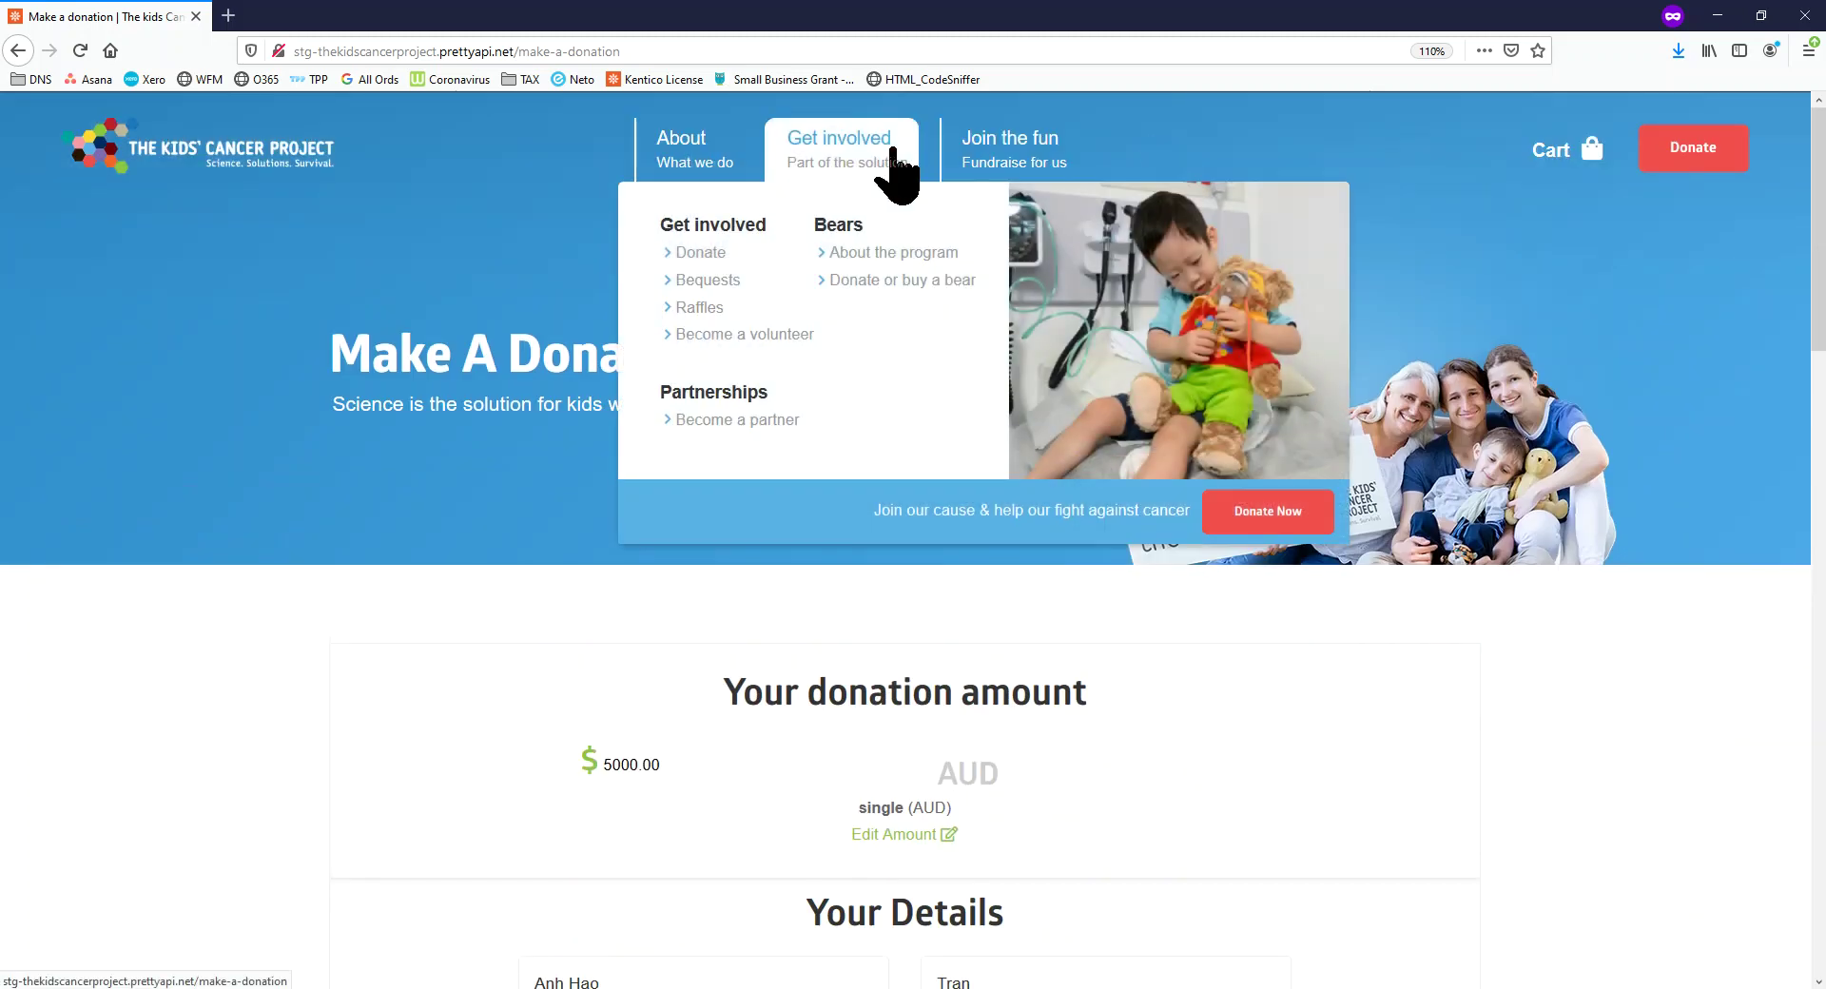
Add the $54.95 Olivia Fairy Bear, donated to Goulburn Base Hospital, to the cart, then go home
{"action": "left_click", "coordinate": [884, 280]}
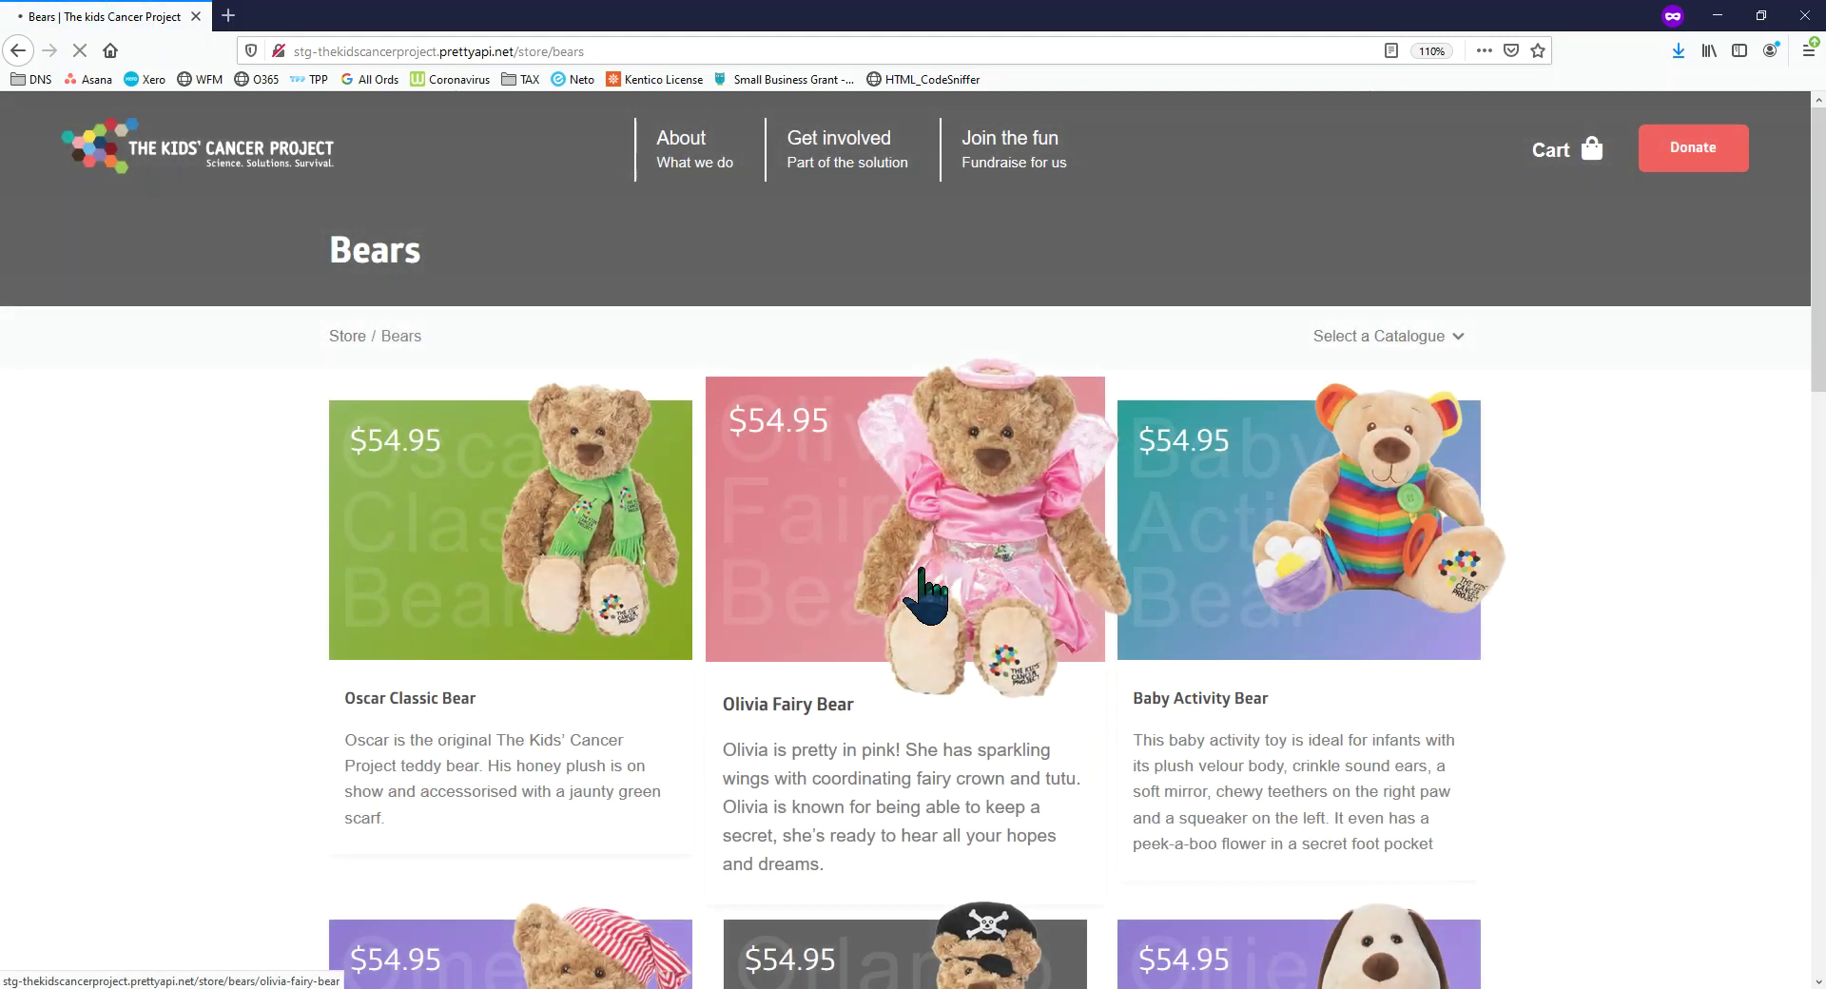
{"action": "left_click", "coordinate": [921, 570]}
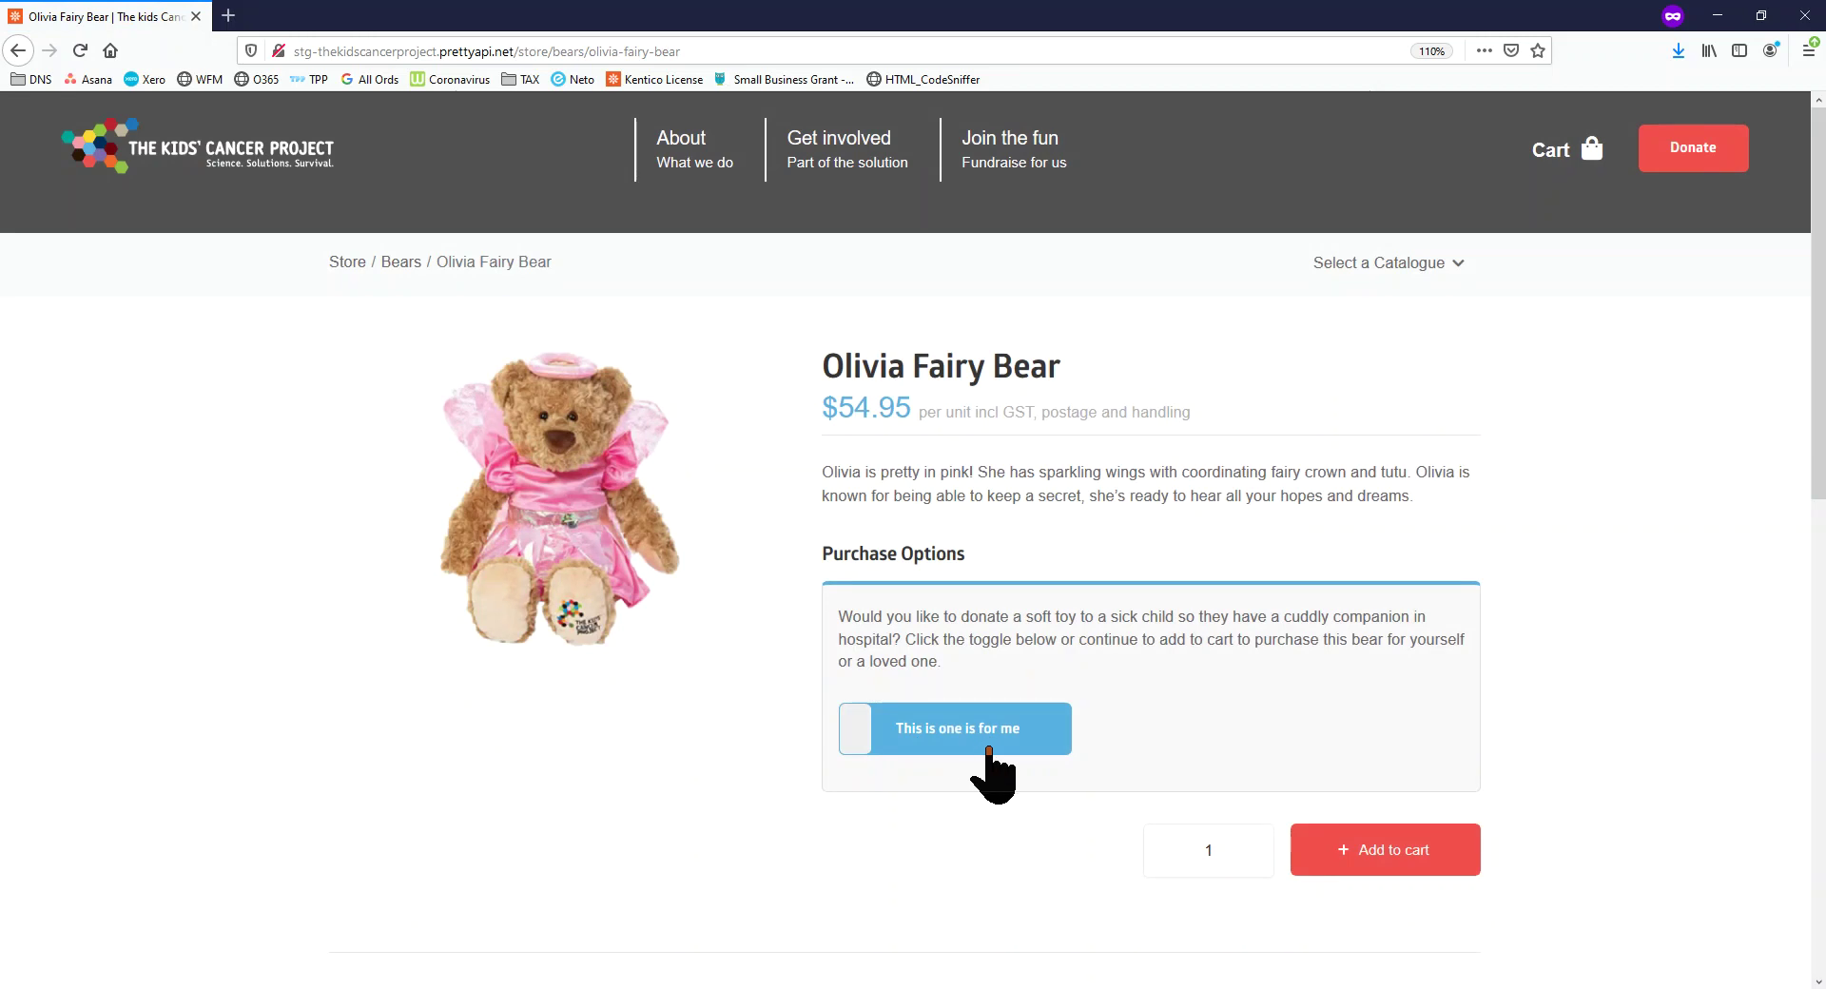
{"action": "left_click", "coordinate": [989, 746]}
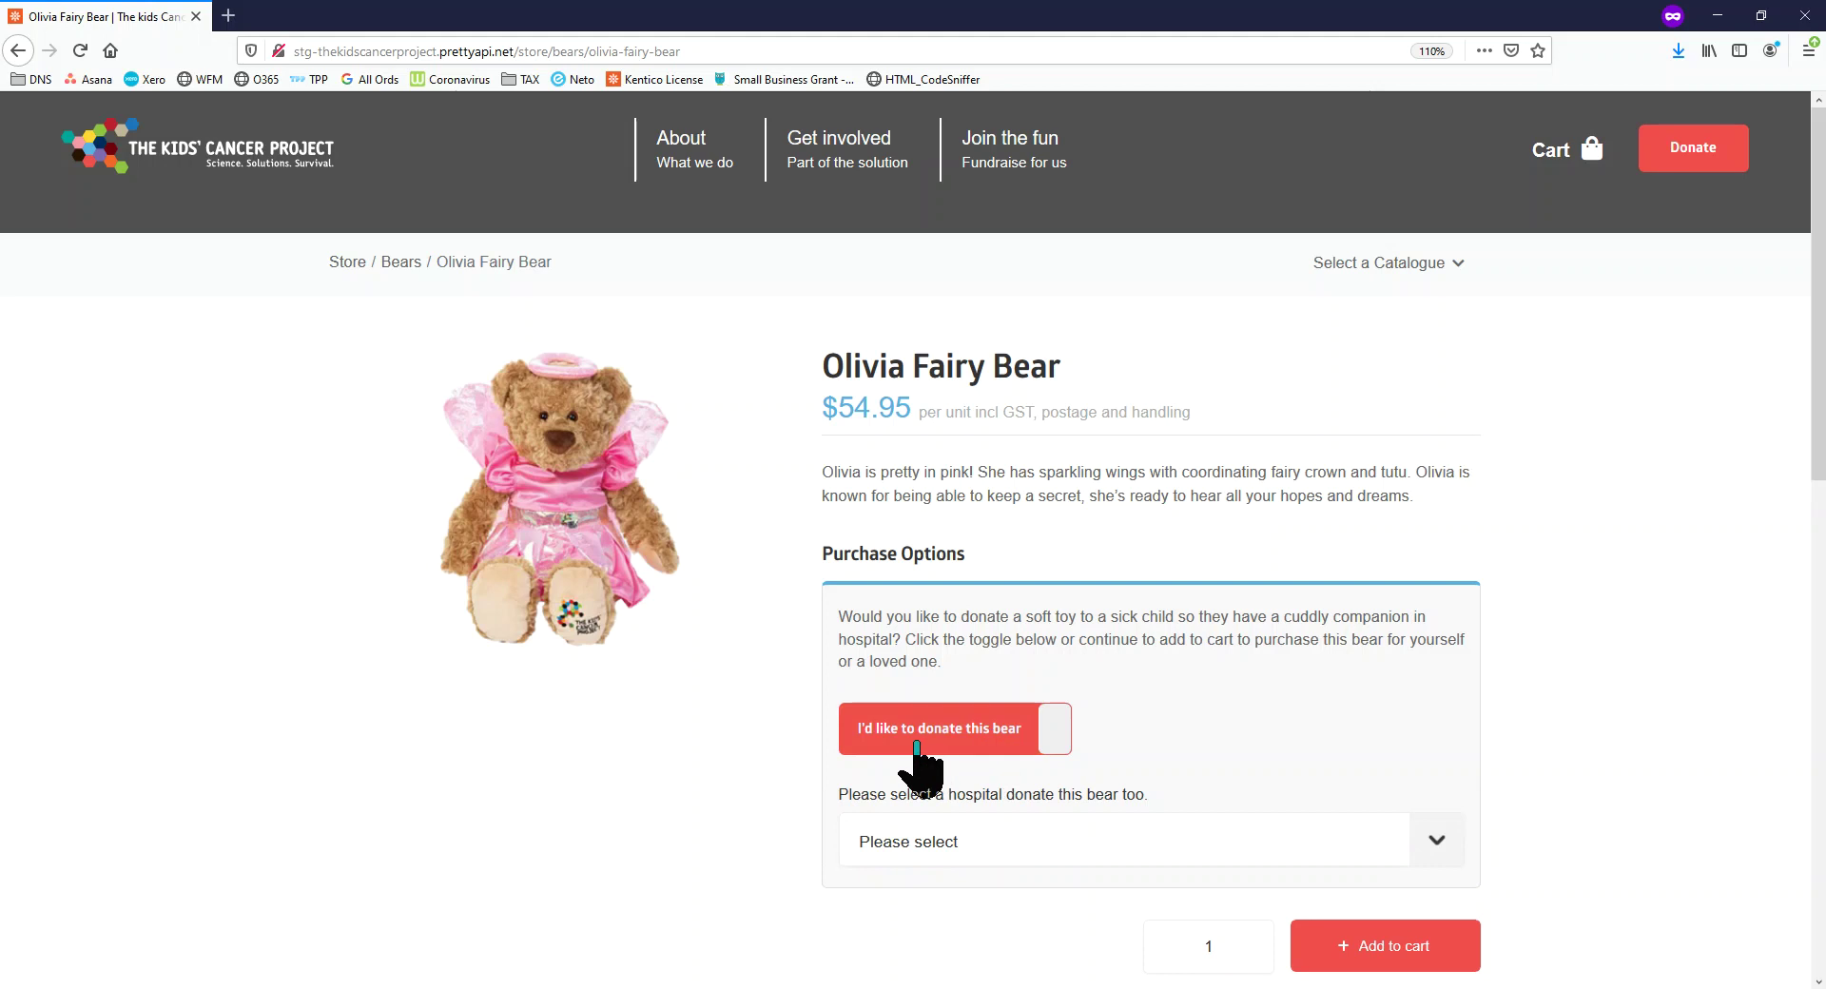
{"action": "left_click", "coordinate": [1154, 847]}
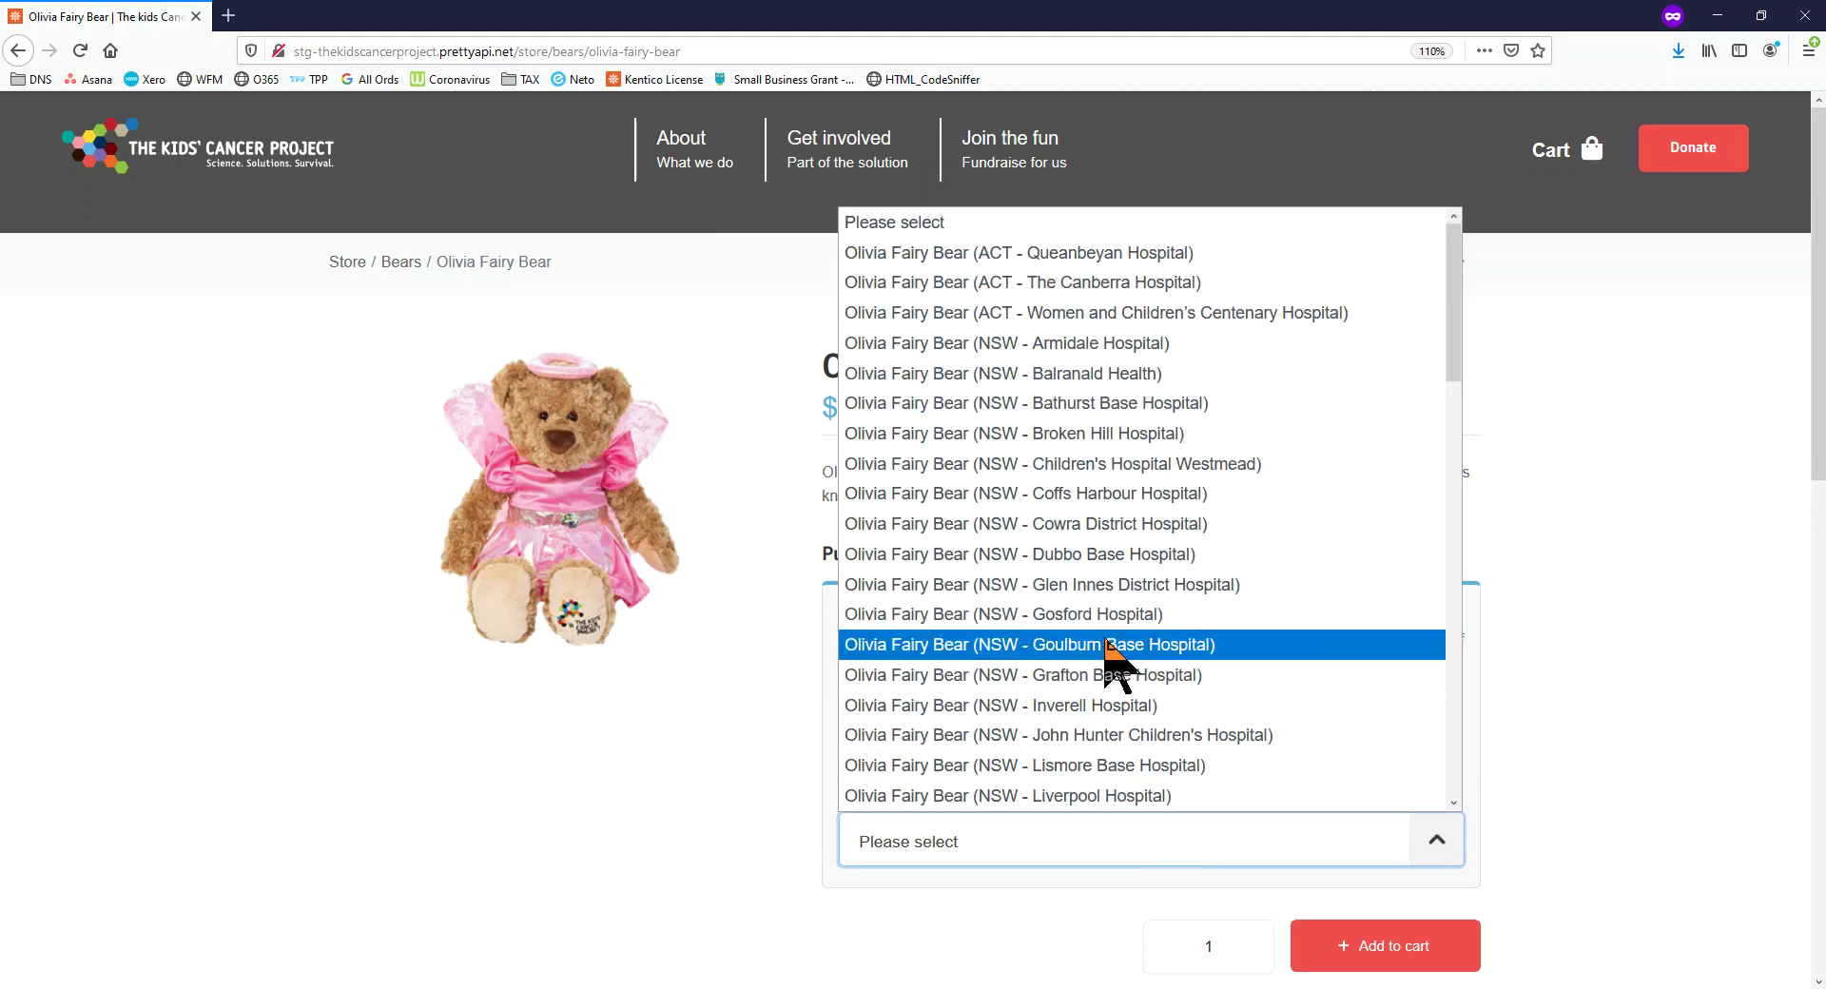
{"action": "left_click", "coordinate": [1041, 647]}
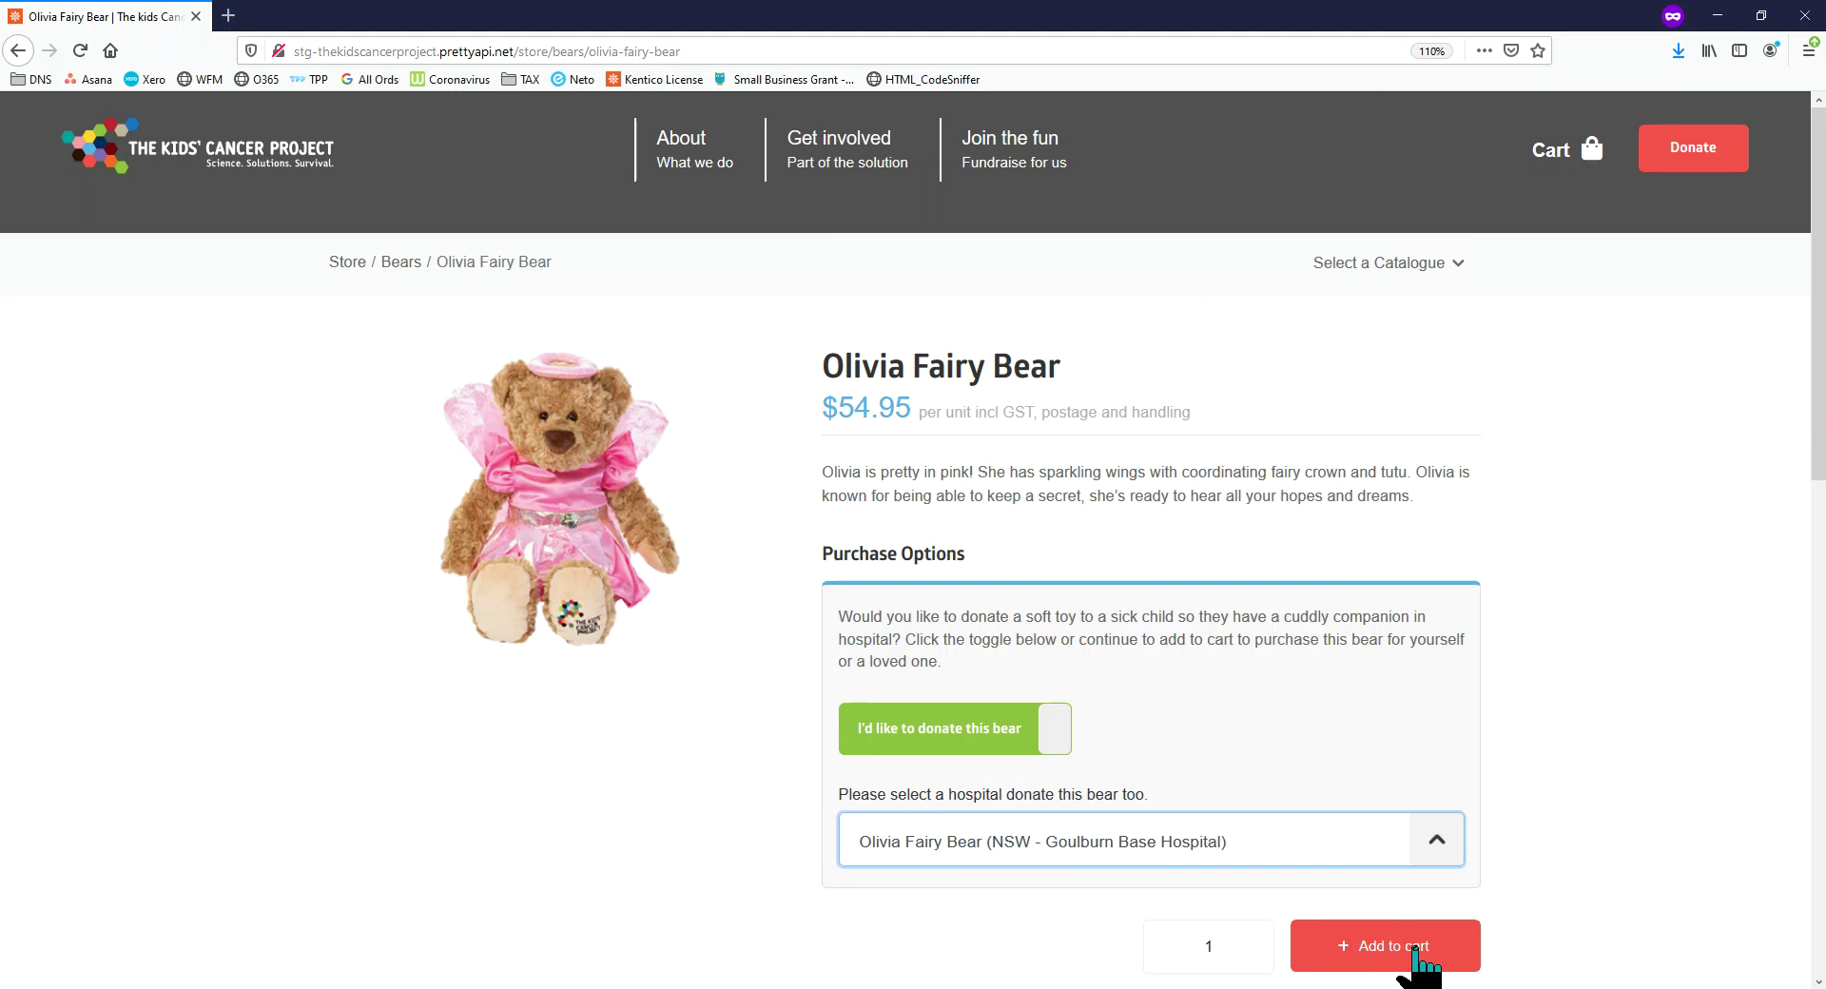
{"action": "left_click_drag", "start_coordinate": [822, 366], "coordinate": [1118, 373]}
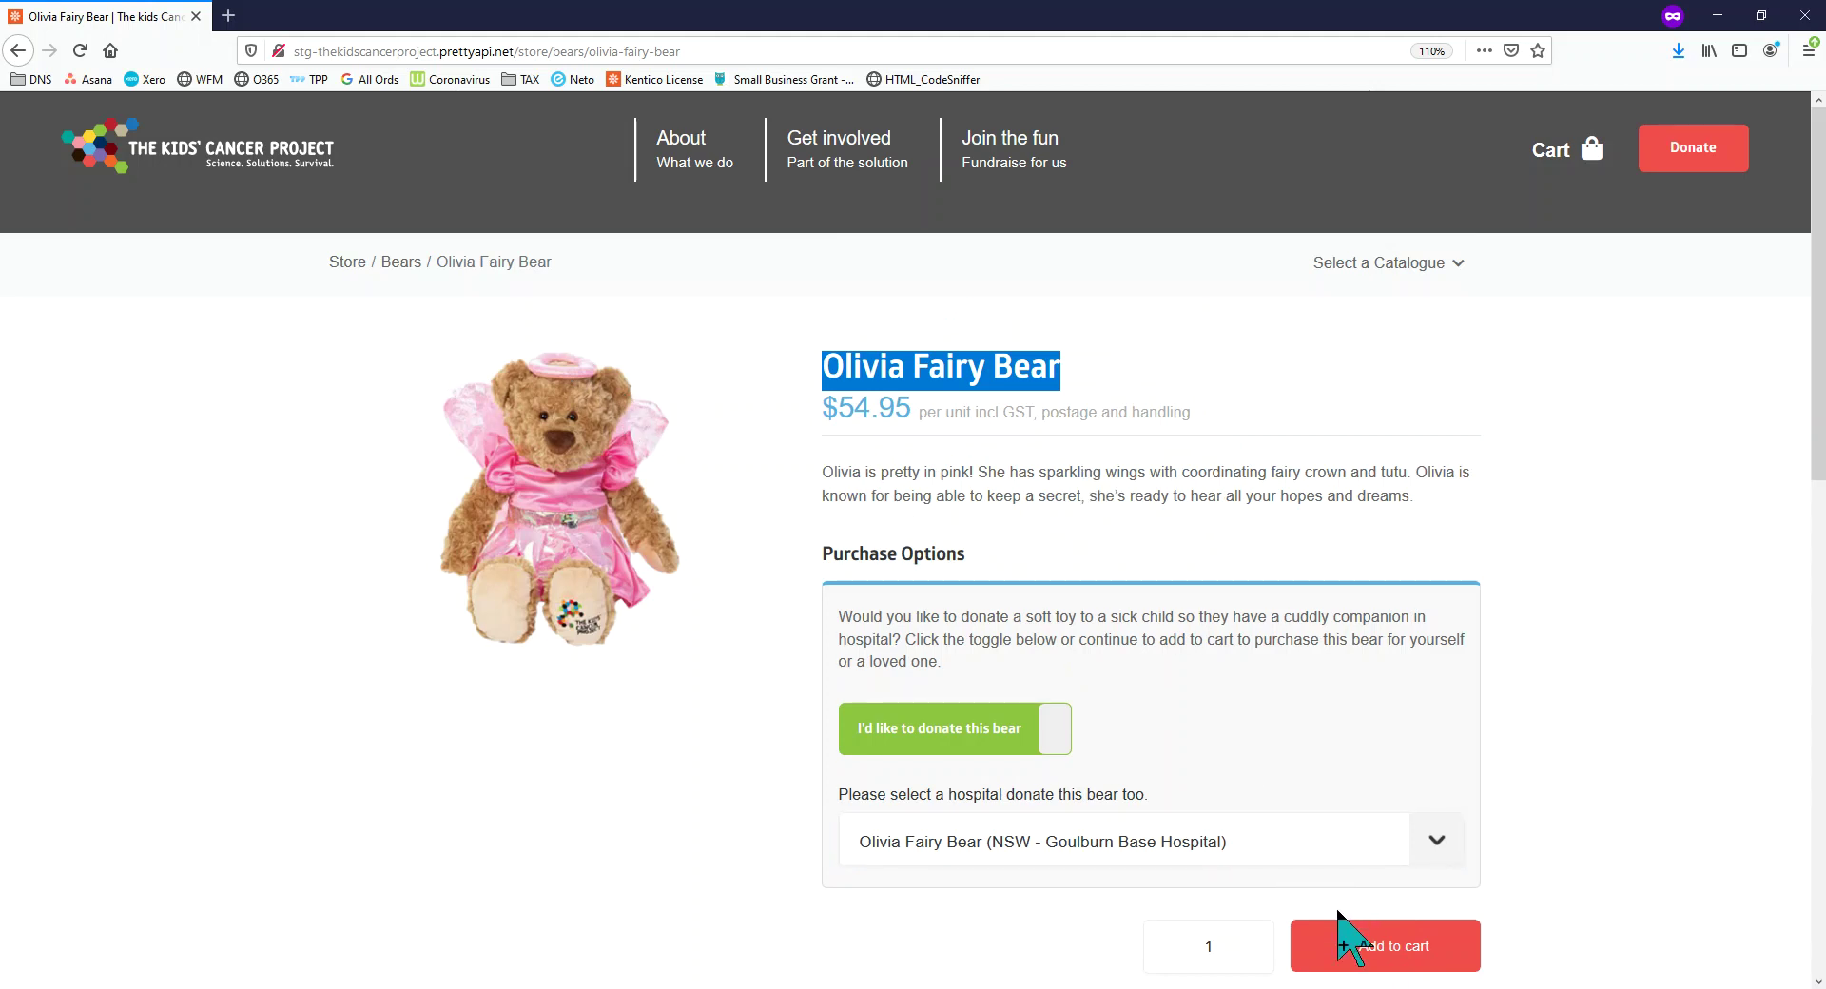
{"action": "left_click", "coordinate": [1391, 947]}
{"action": "mouse_move", "coordinate": [877, 164]}
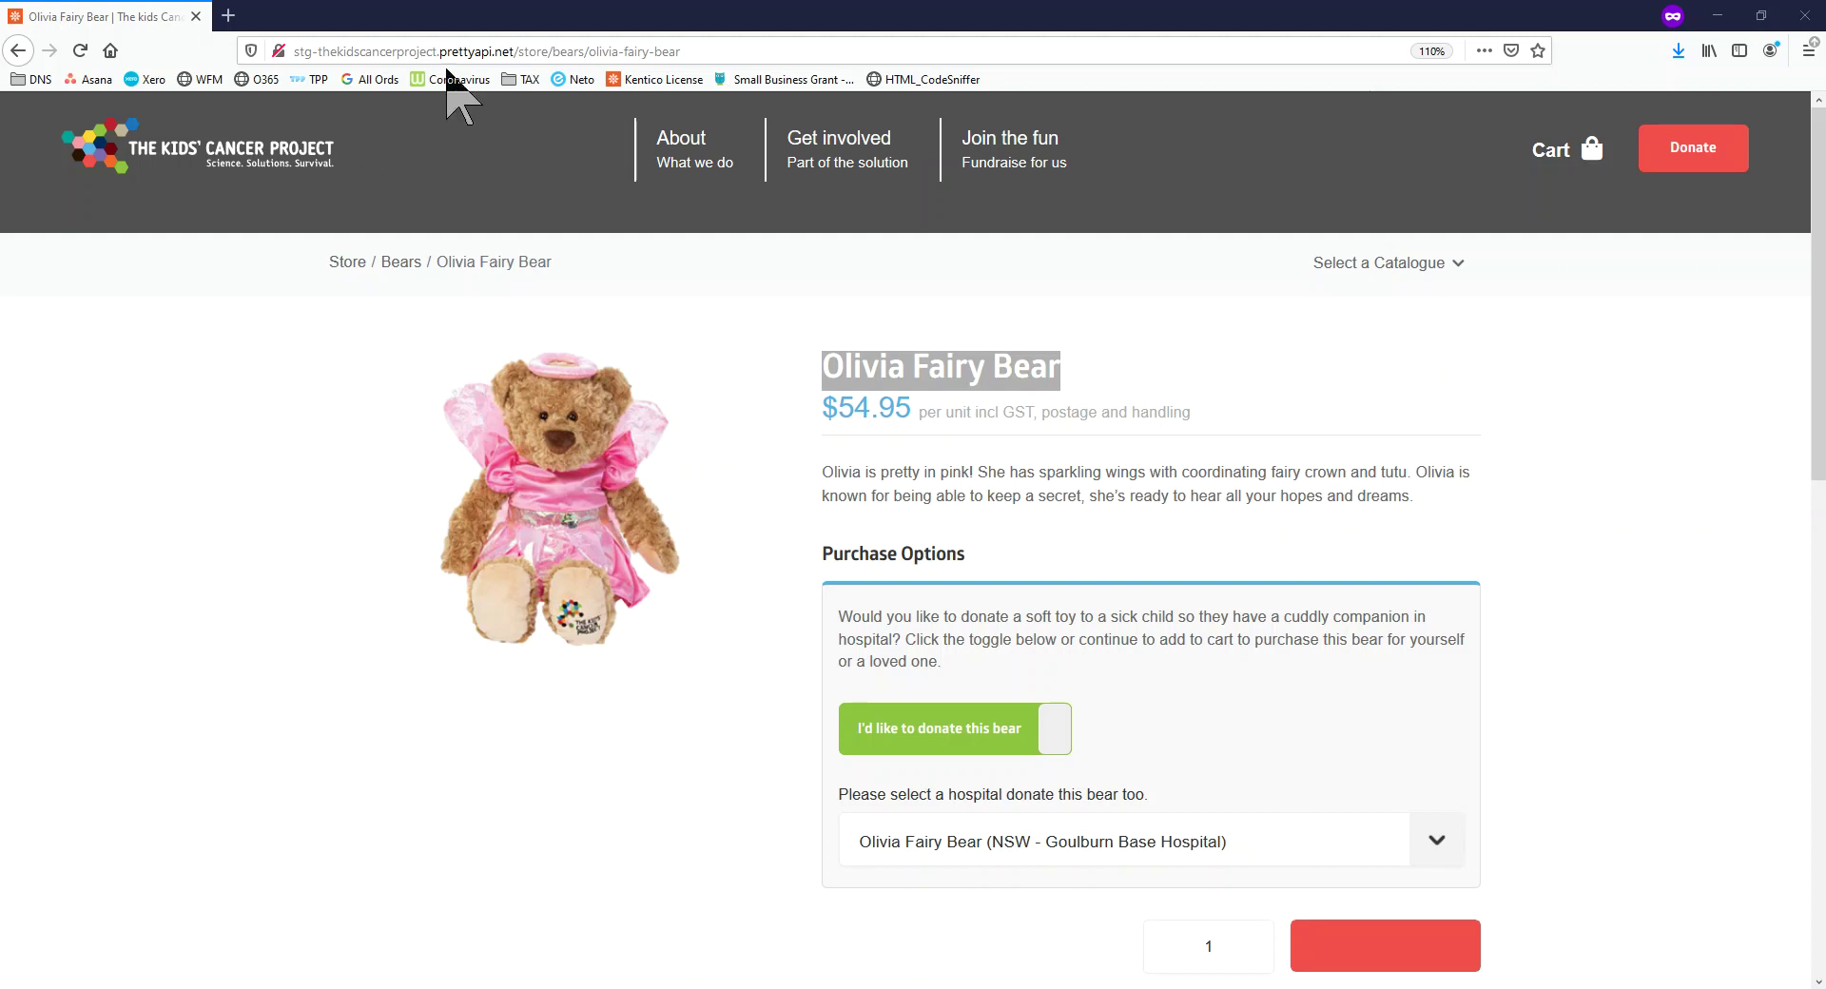
{"action": "left_click", "coordinate": [250, 165]}
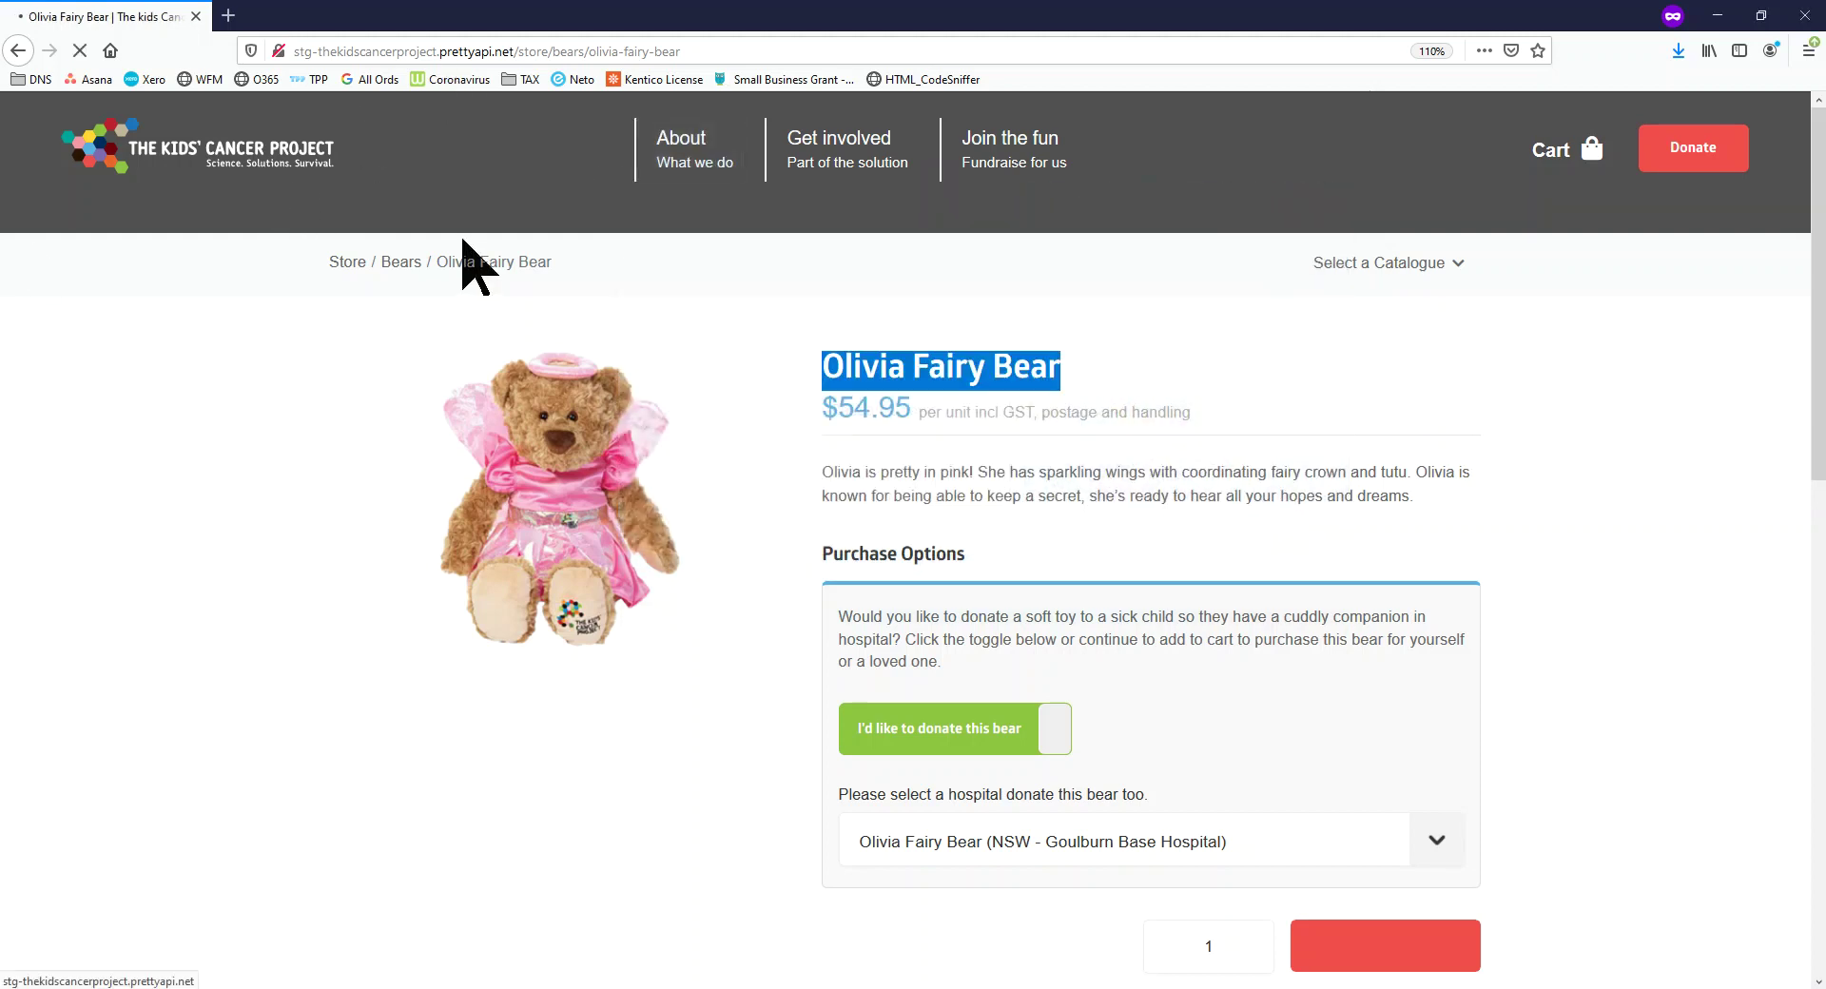
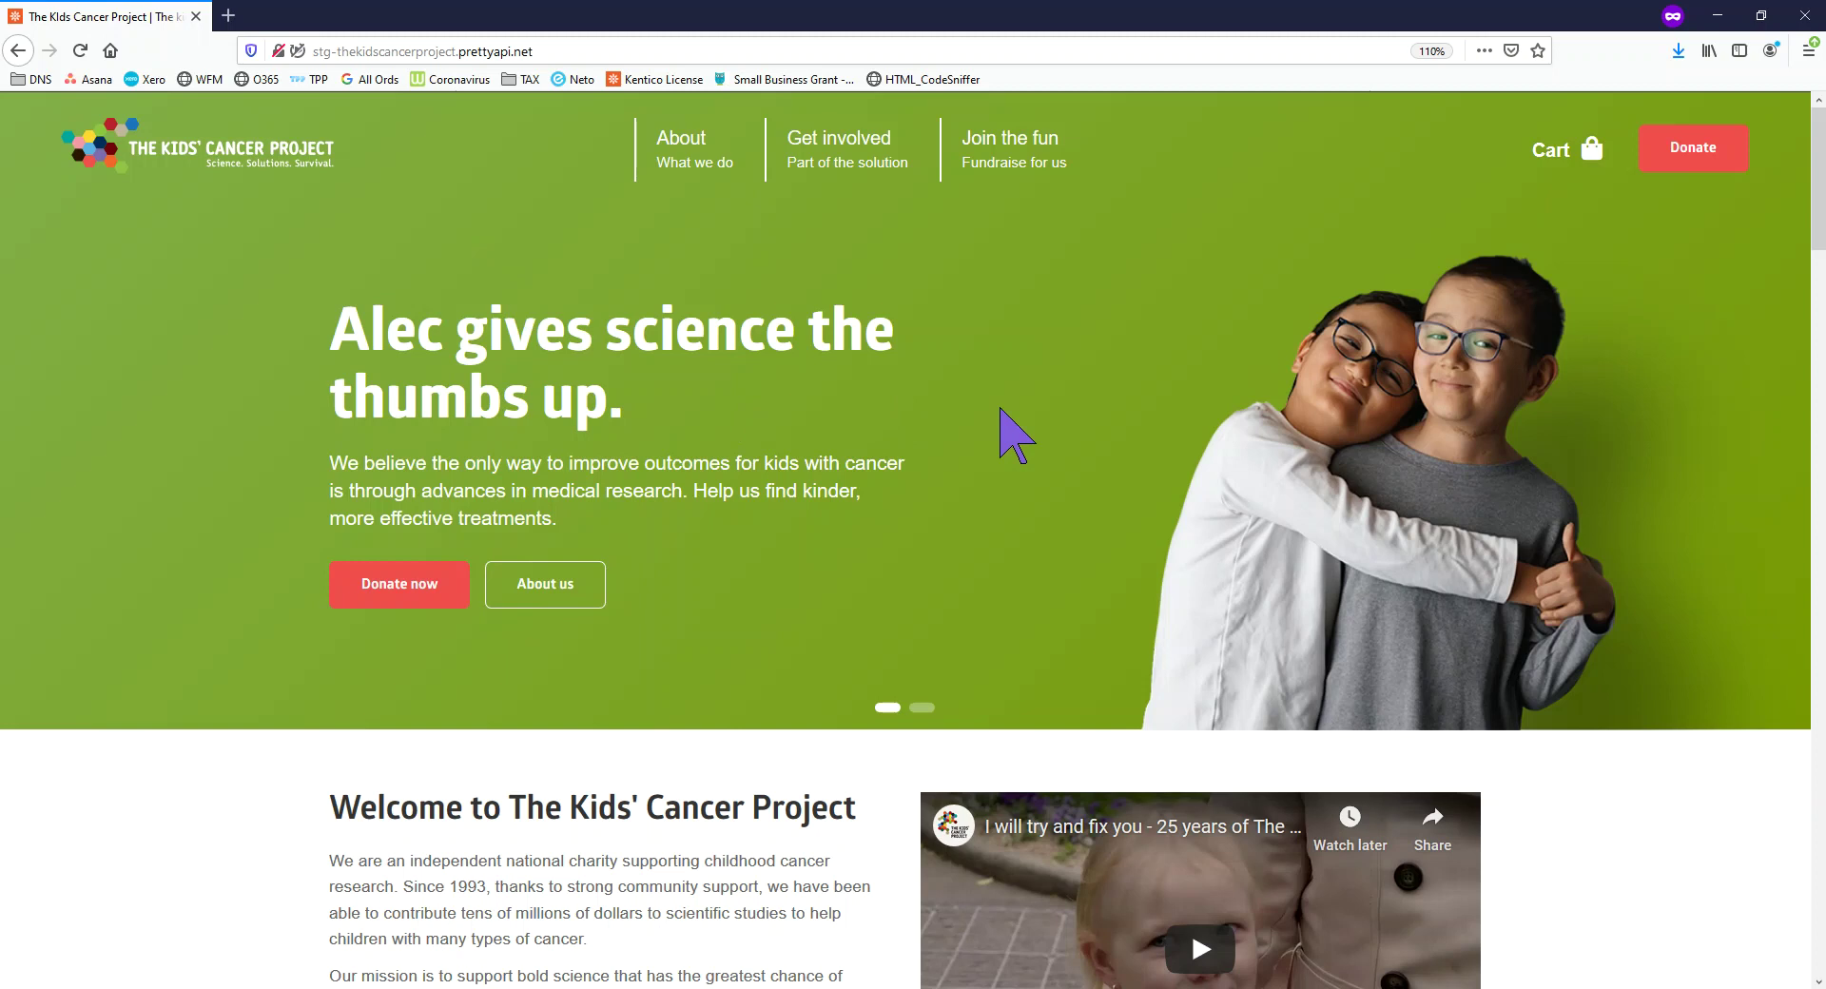
Open the empty $0.00 cart and choose Standard Shipping as its shipping option
{"action": "scroll", "coordinate": [1046, 442], "scroll_direction": "down", "scroll_amount": 10}
{"action": "scroll", "coordinate": [1060, 533], "scroll_direction": "up", "scroll_amount": 6}
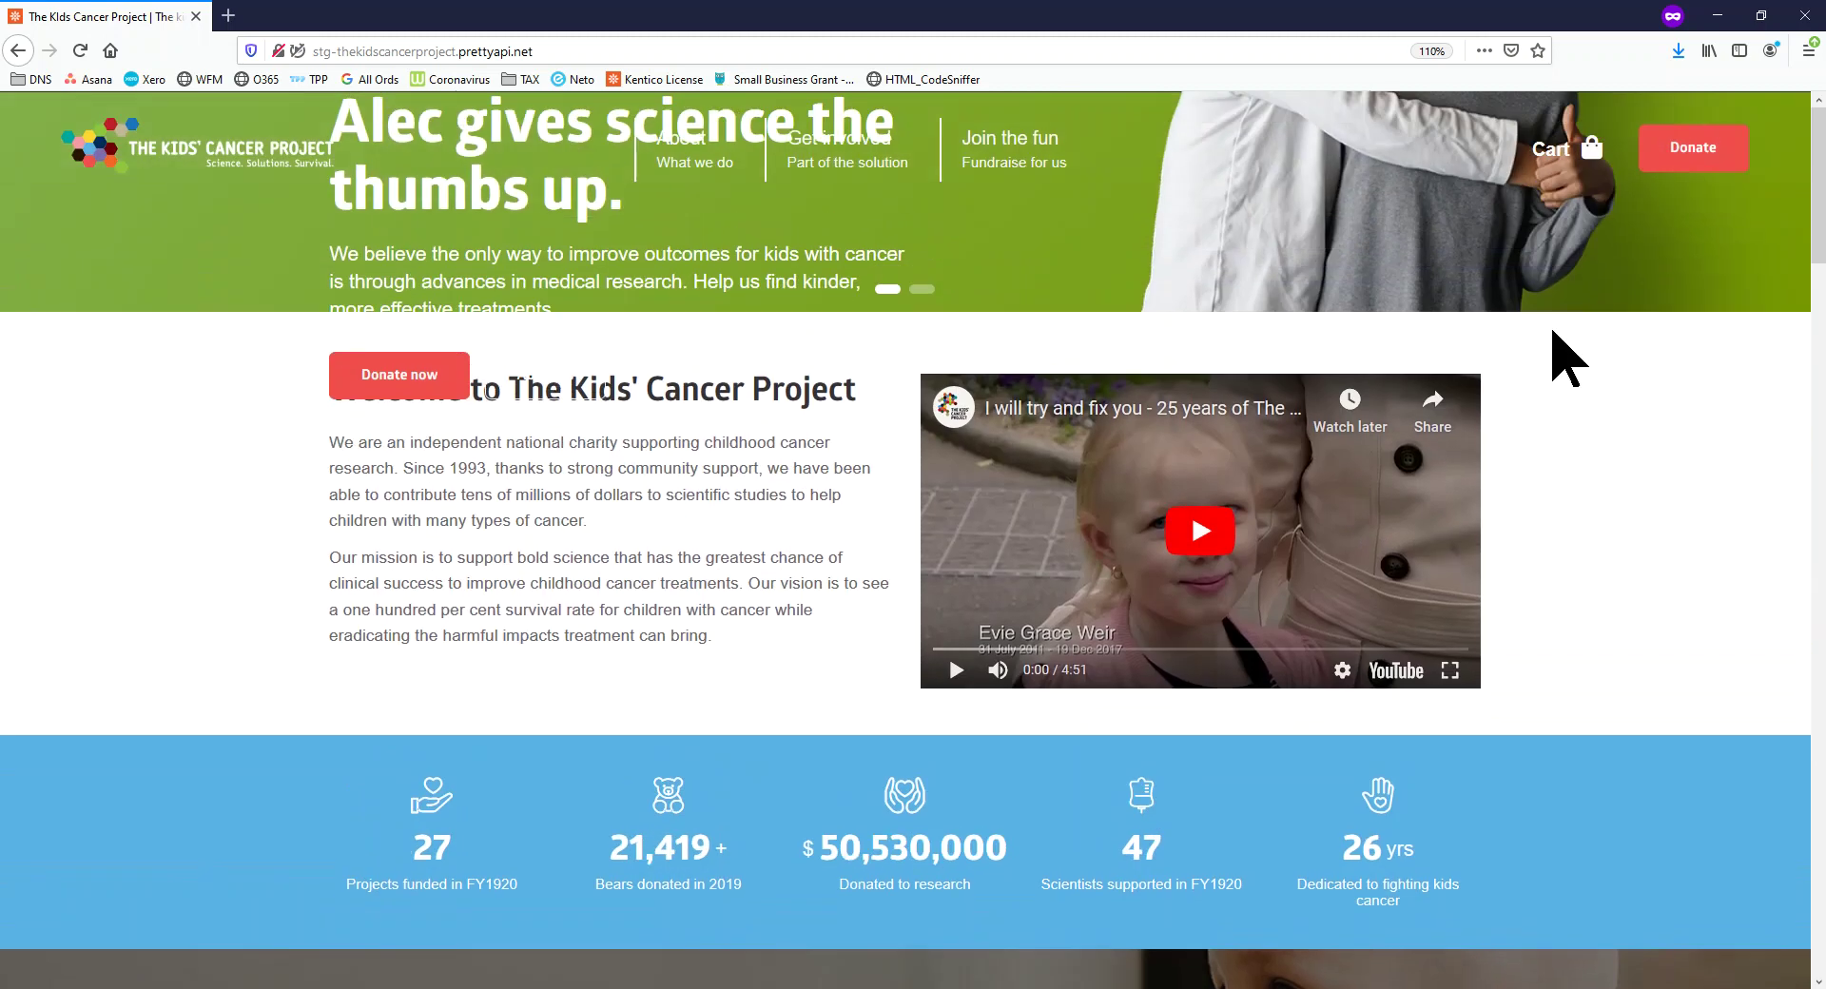
{"action": "left_click", "coordinate": [1563, 162]}
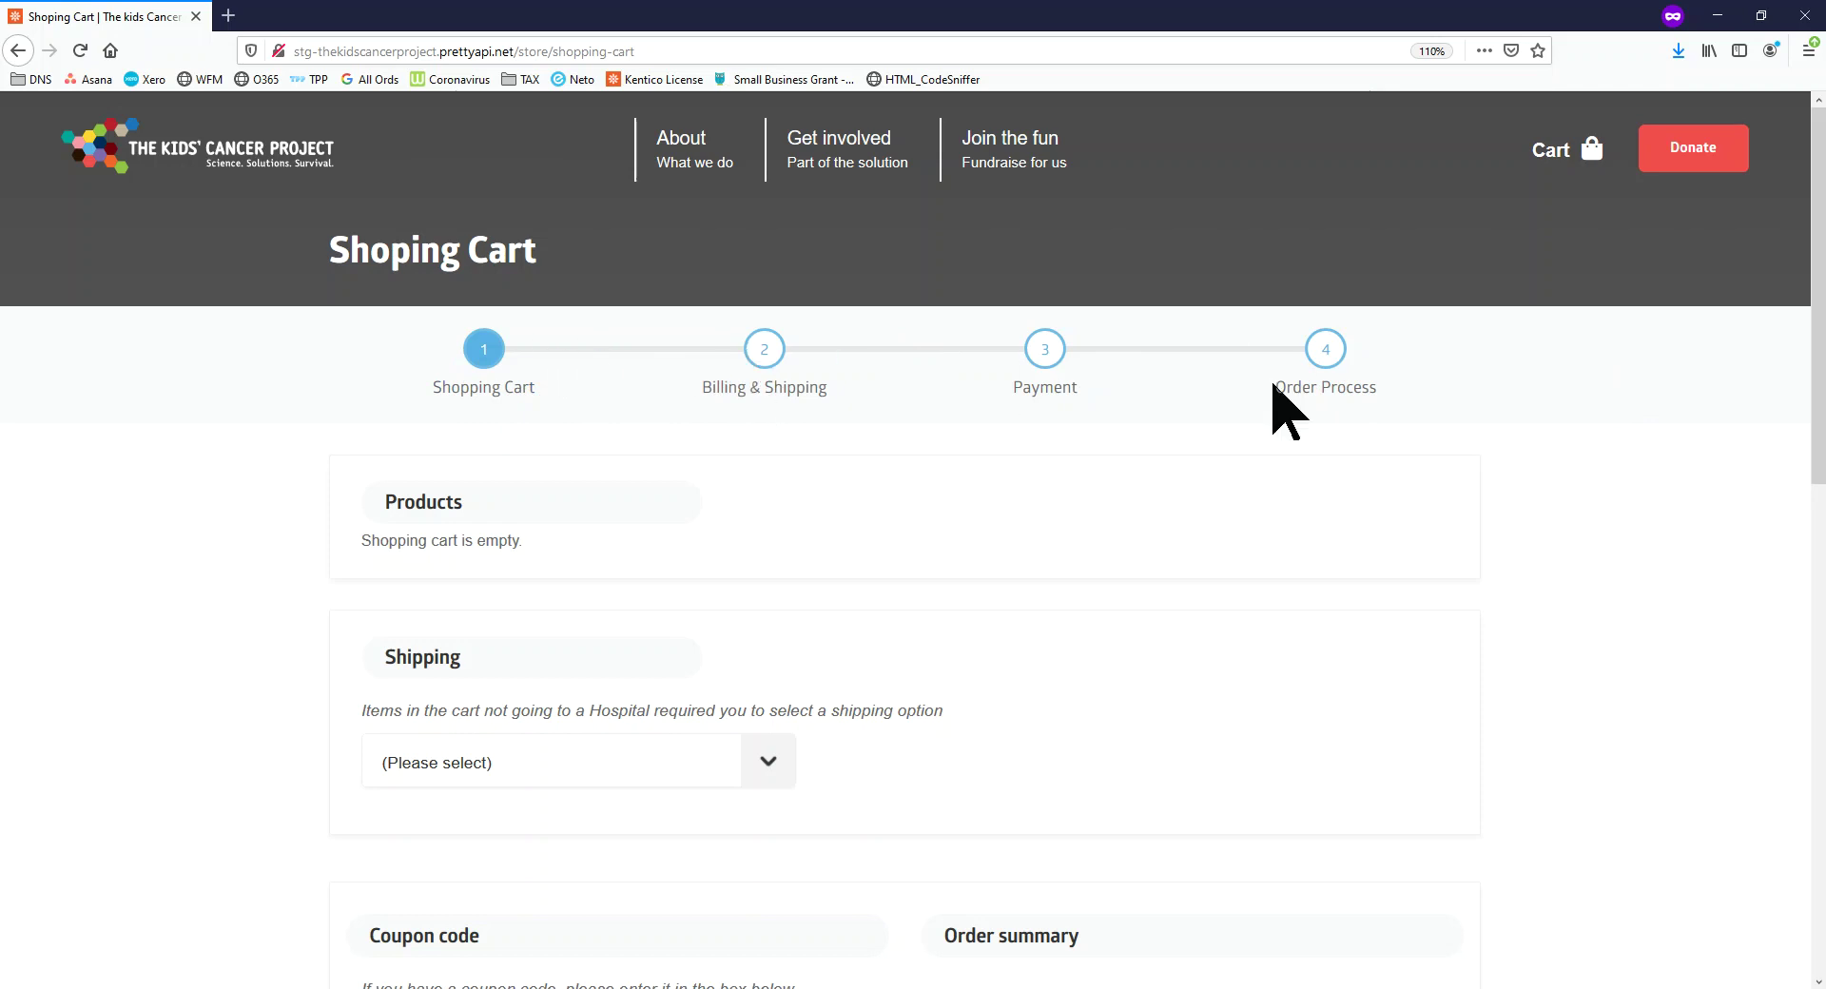
{"action": "scroll", "coordinate": [1317, 418], "scroll_direction": "down", "scroll_amount": 5}
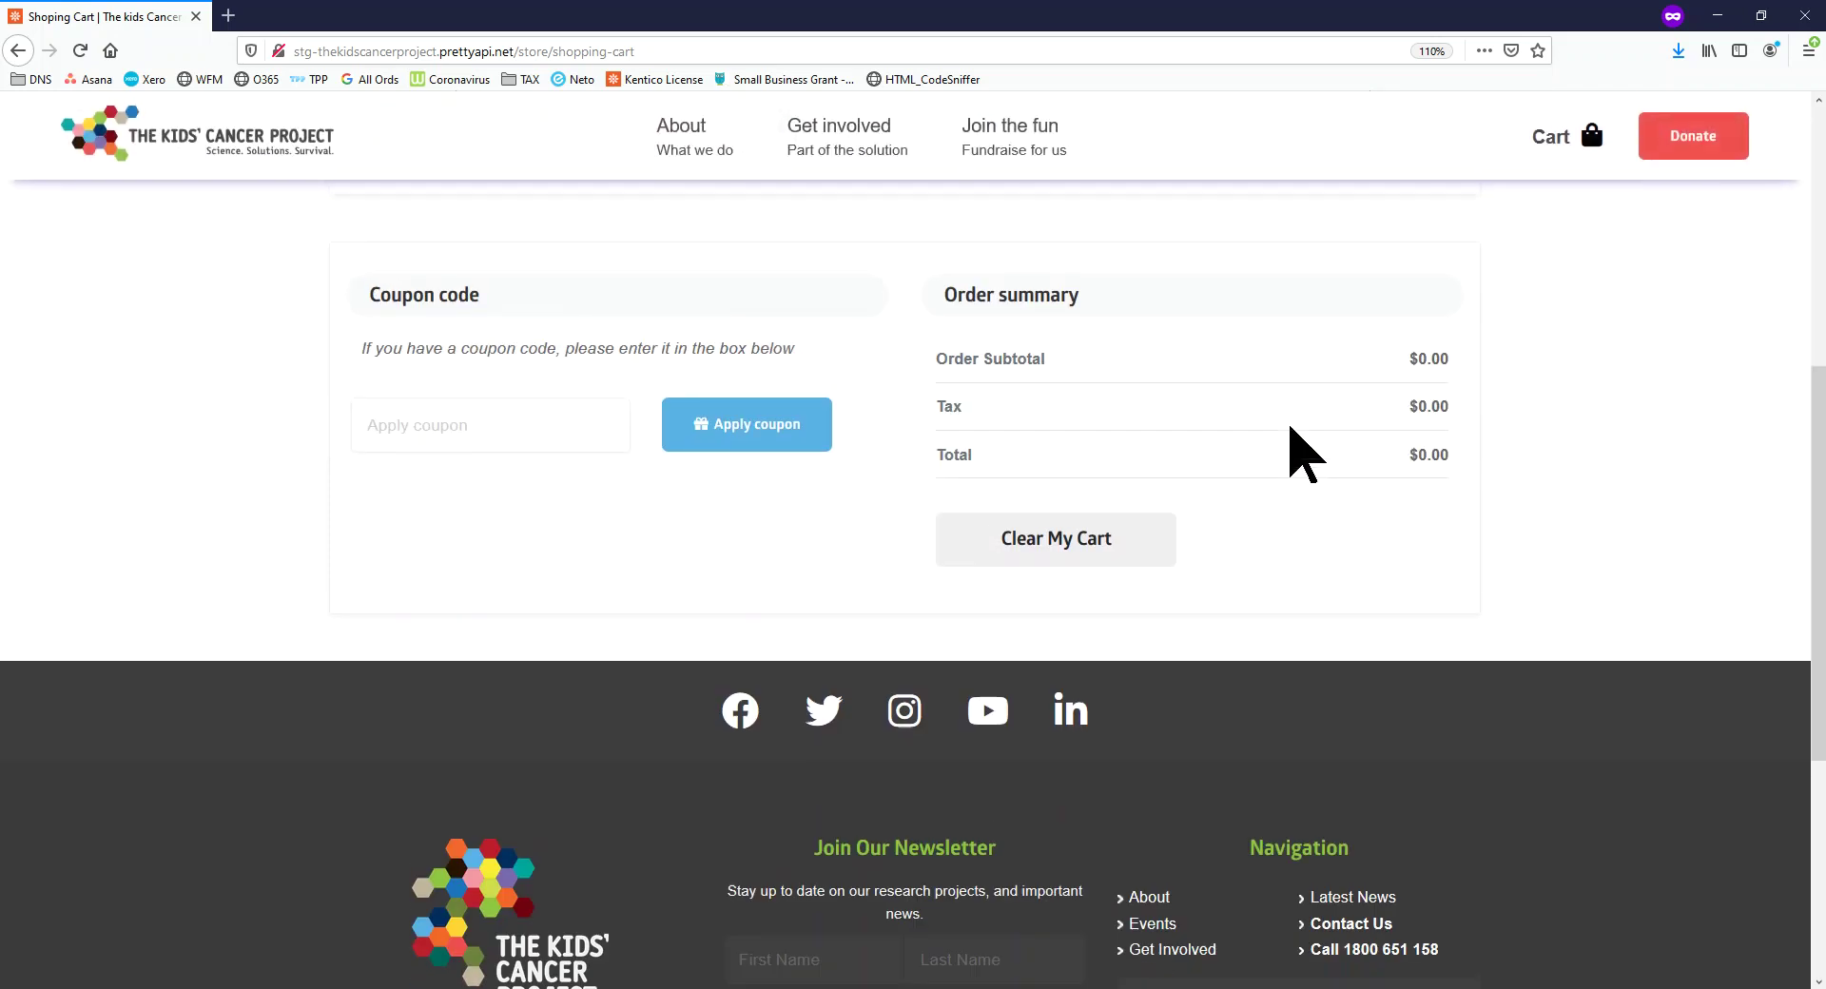
{"action": "scroll", "coordinate": [1304, 457], "scroll_direction": "up", "scroll_amount": 5}
{"action": "left_click", "coordinate": [725, 778]}
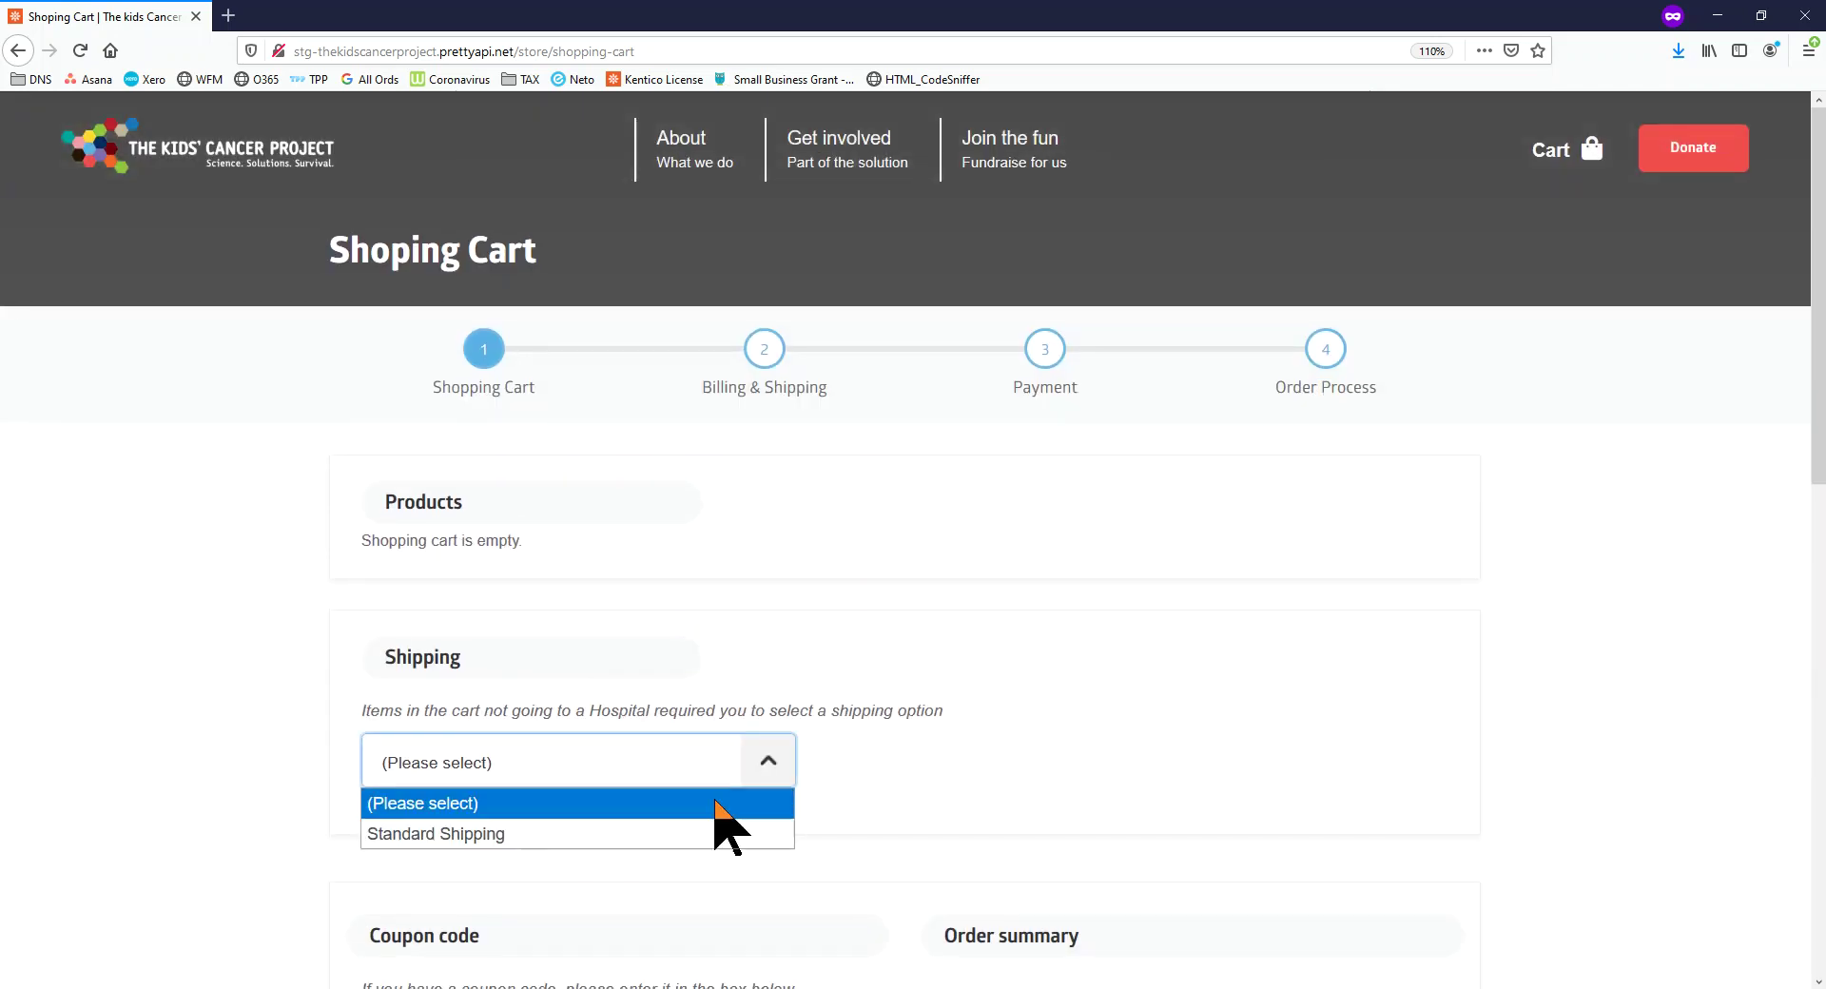
{"action": "left_click", "coordinate": [728, 835]}
{"action": "scroll", "coordinate": [1052, 660], "scroll_direction": "down", "scroll_amount": 6}
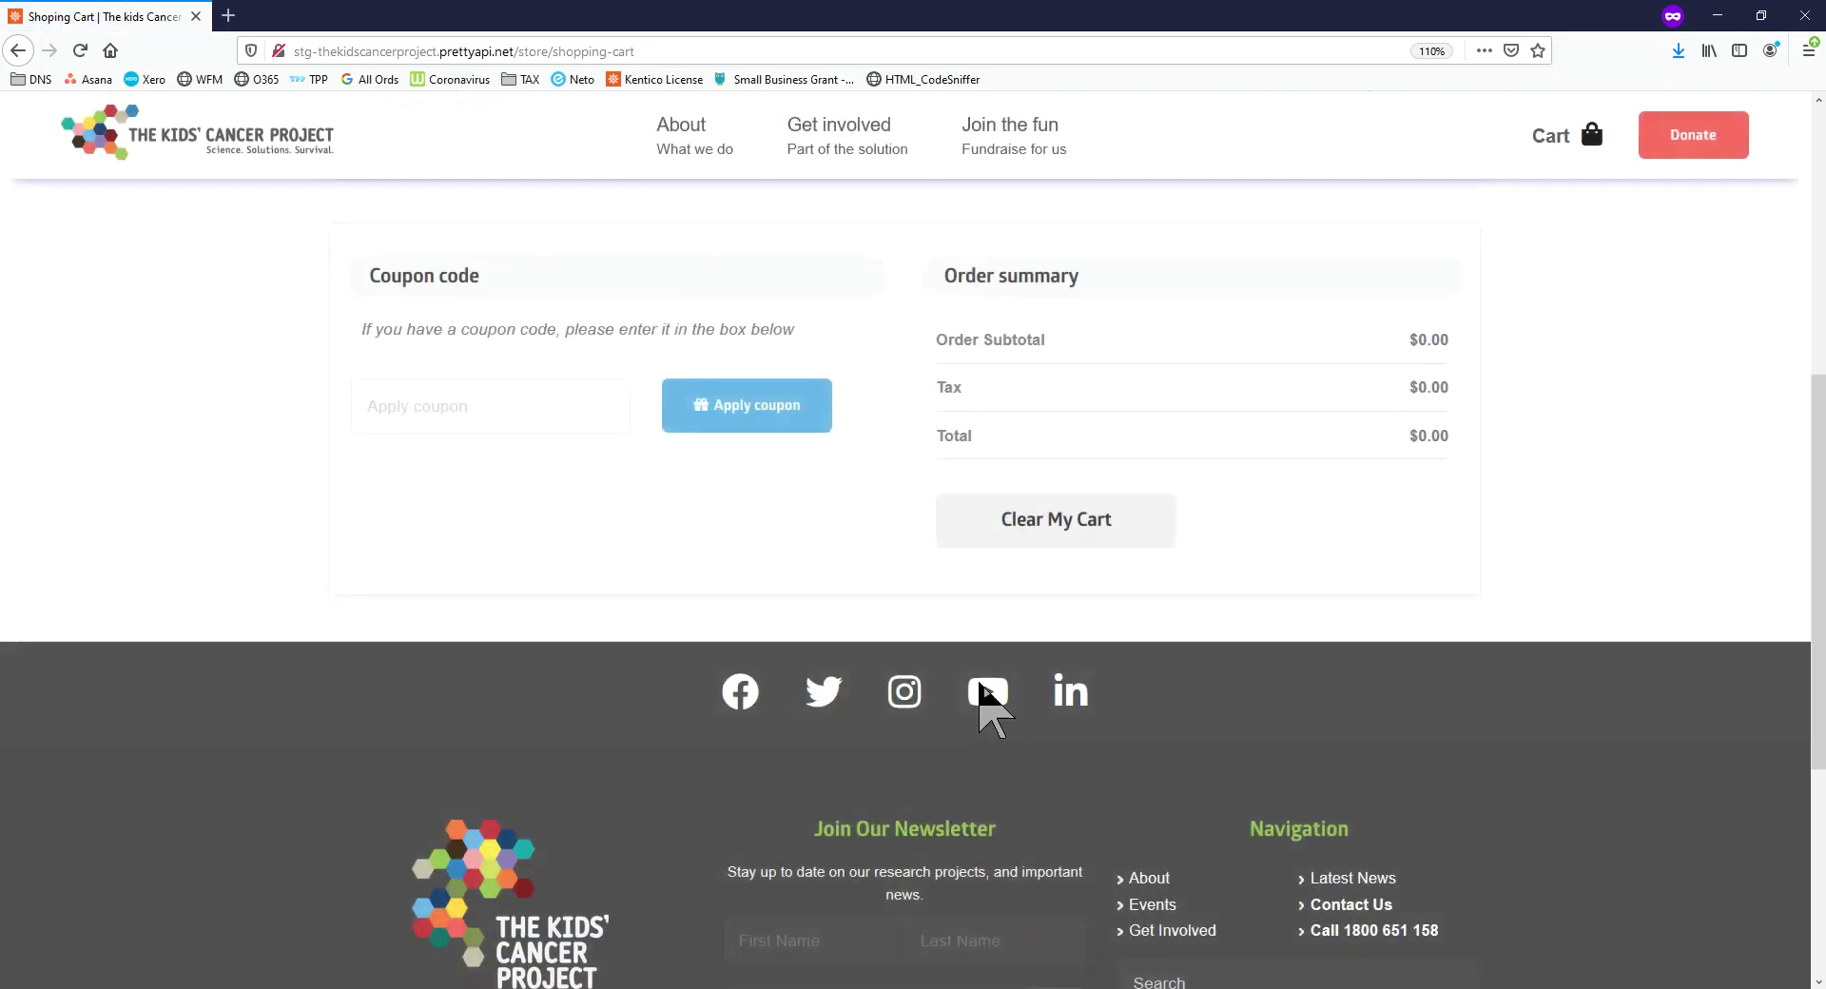
{"action": "scroll", "coordinate": [1032, 677], "scroll_direction": "up", "scroll_amount": 5}
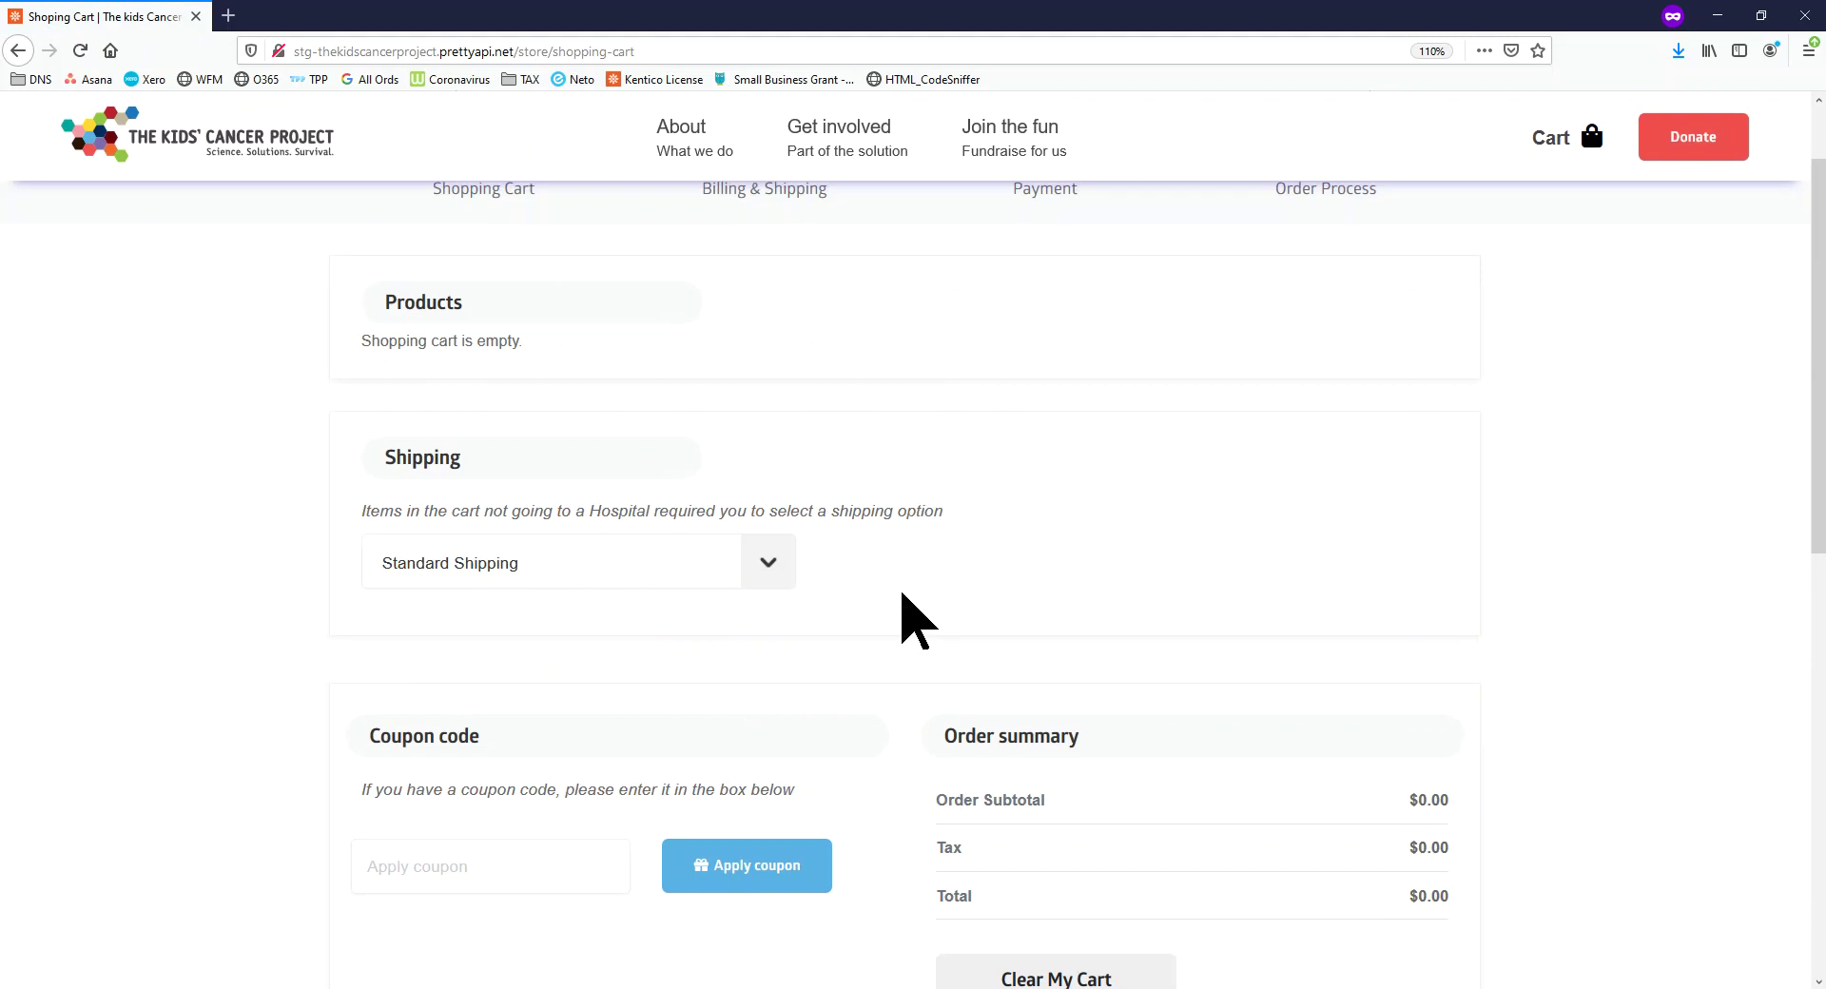
{"action": "scroll", "coordinate": [901, 594], "scroll_direction": "up", "scroll_amount": 2}
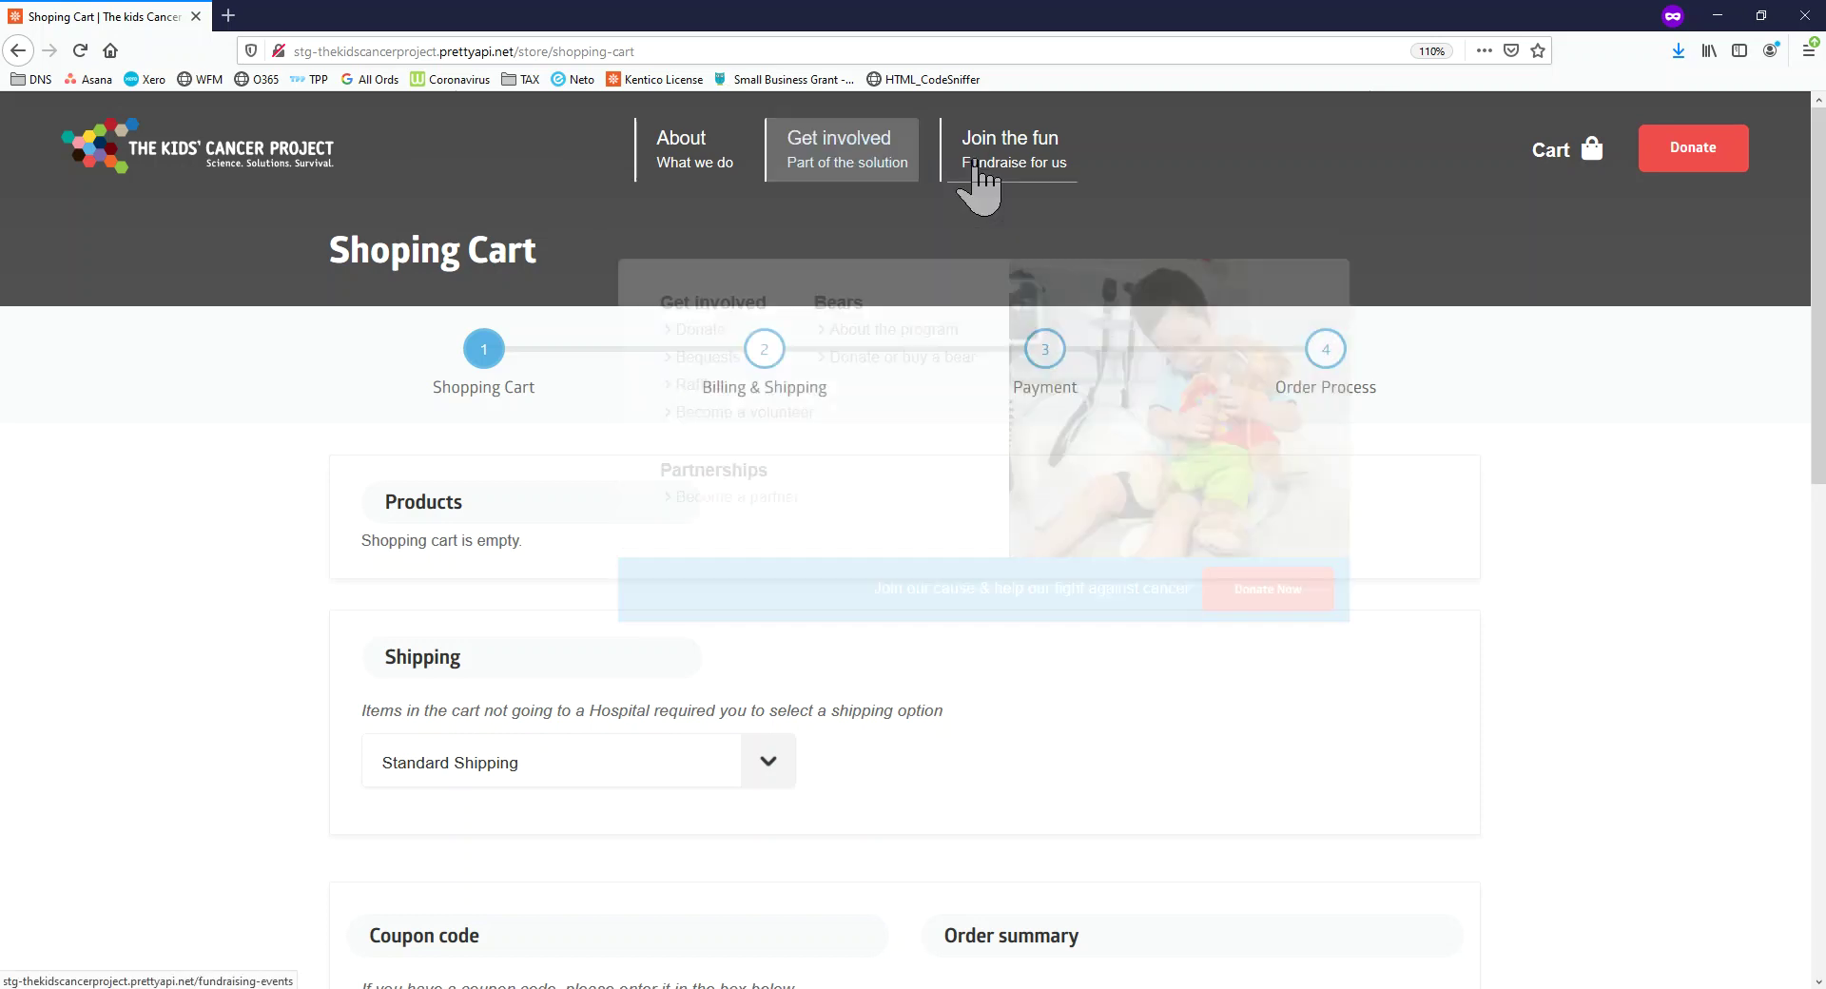
Go to the Fundraising & Events page via 'Join the fun' and view the Community Calendar
{"action": "left_click", "coordinate": [1013, 179]}
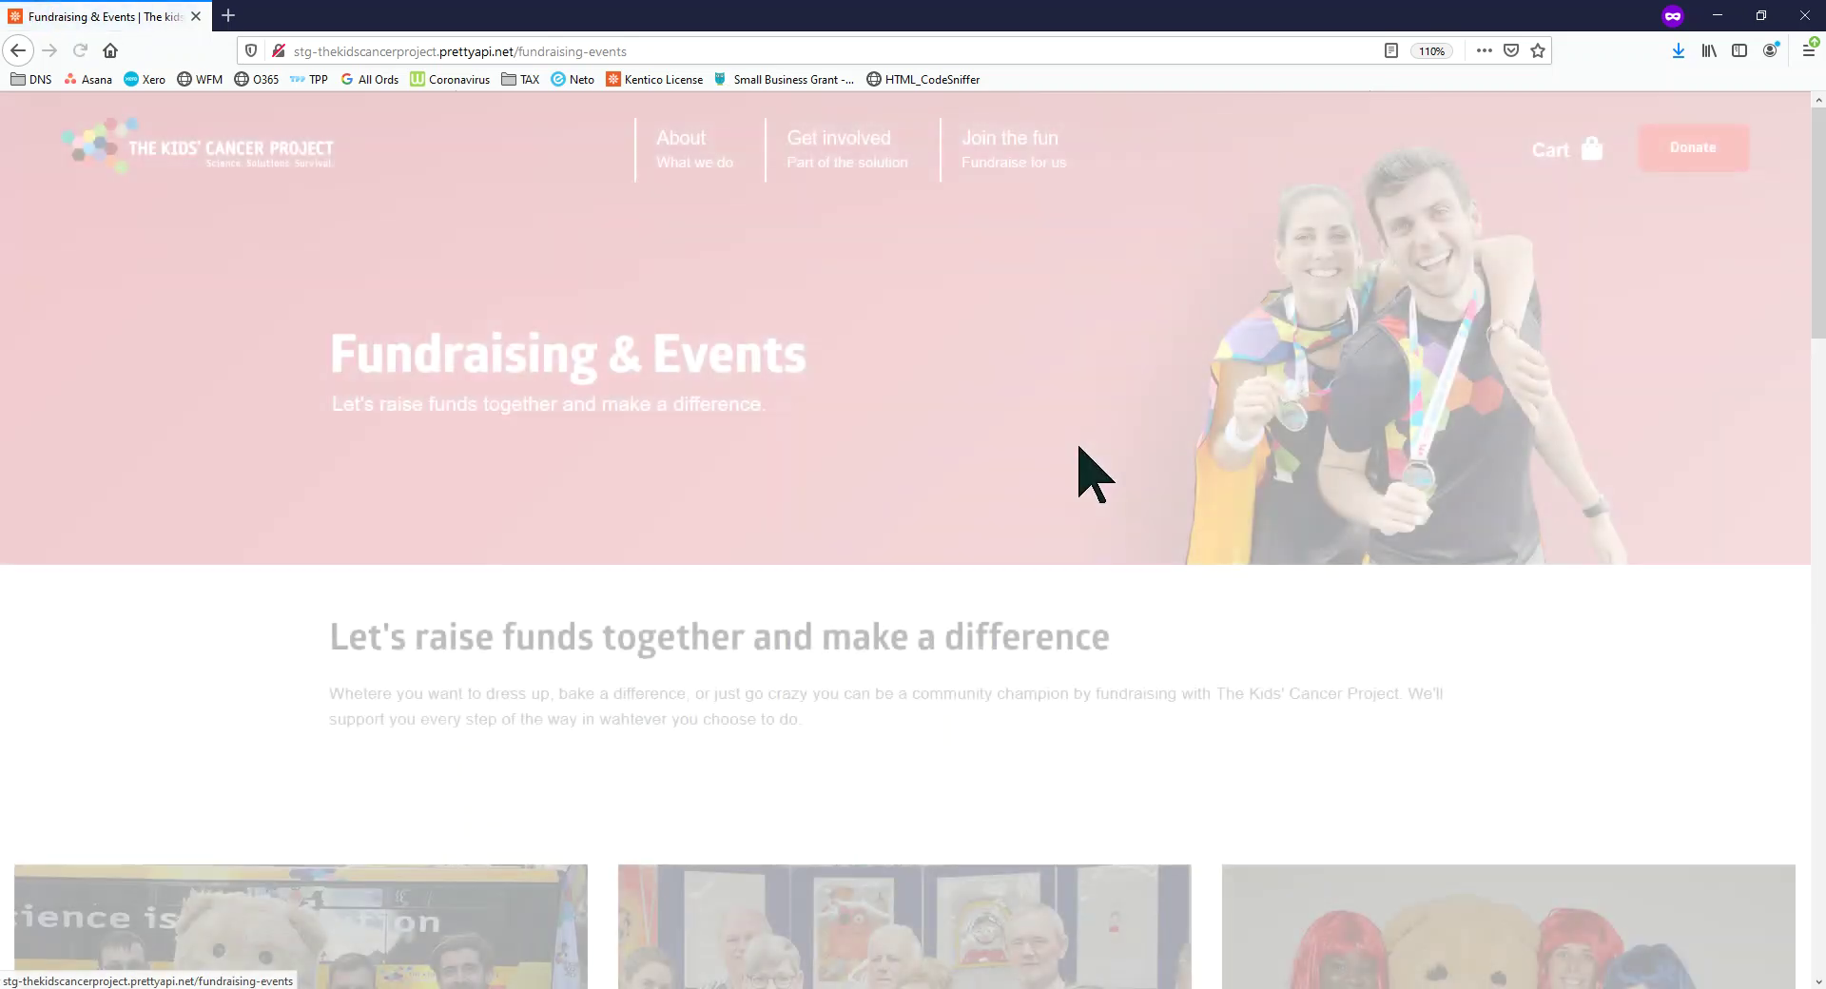
{"action": "scroll", "coordinate": [1085, 514], "scroll_direction": "down", "scroll_amount": 10}
{"action": "scroll", "coordinate": [1084, 519], "scroll_direction": "down", "scroll_amount": 4}
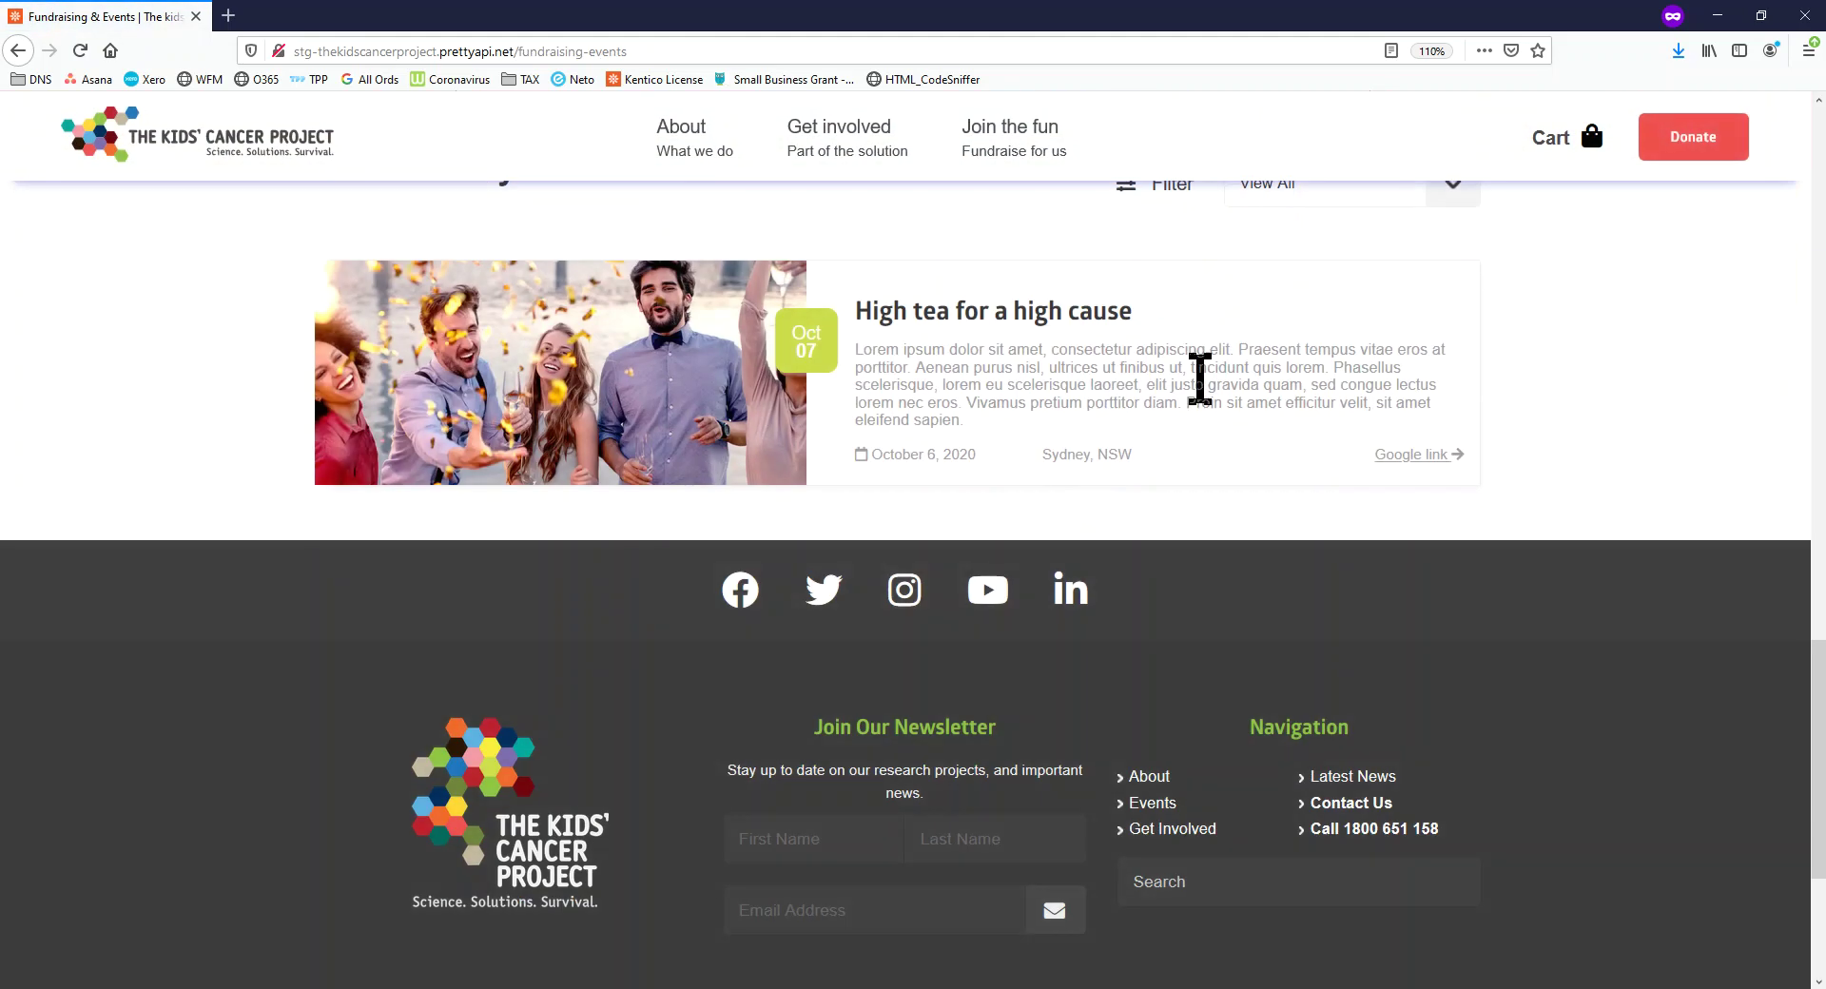
{"action": "scroll", "coordinate": [831, 430], "scroll_direction": "up", "scroll_amount": 2}
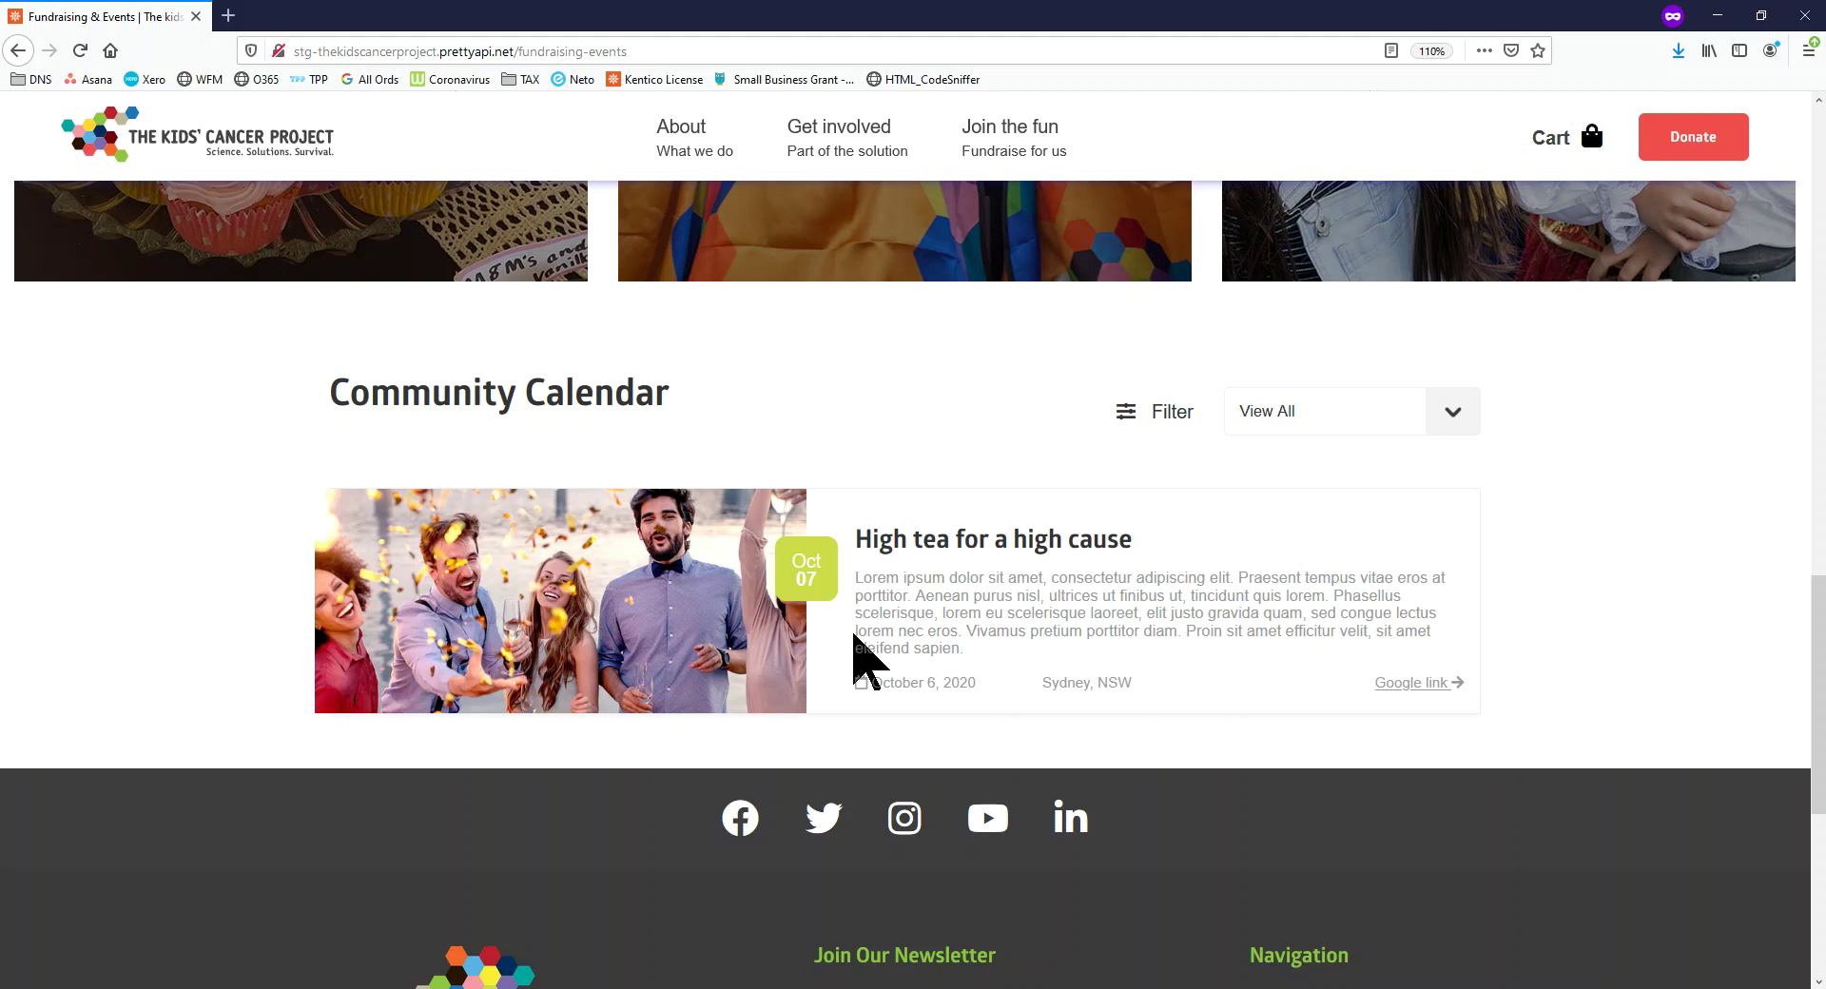
{"action": "scroll", "coordinate": [861, 657], "scroll_direction": "up", "scroll_amount": 15}
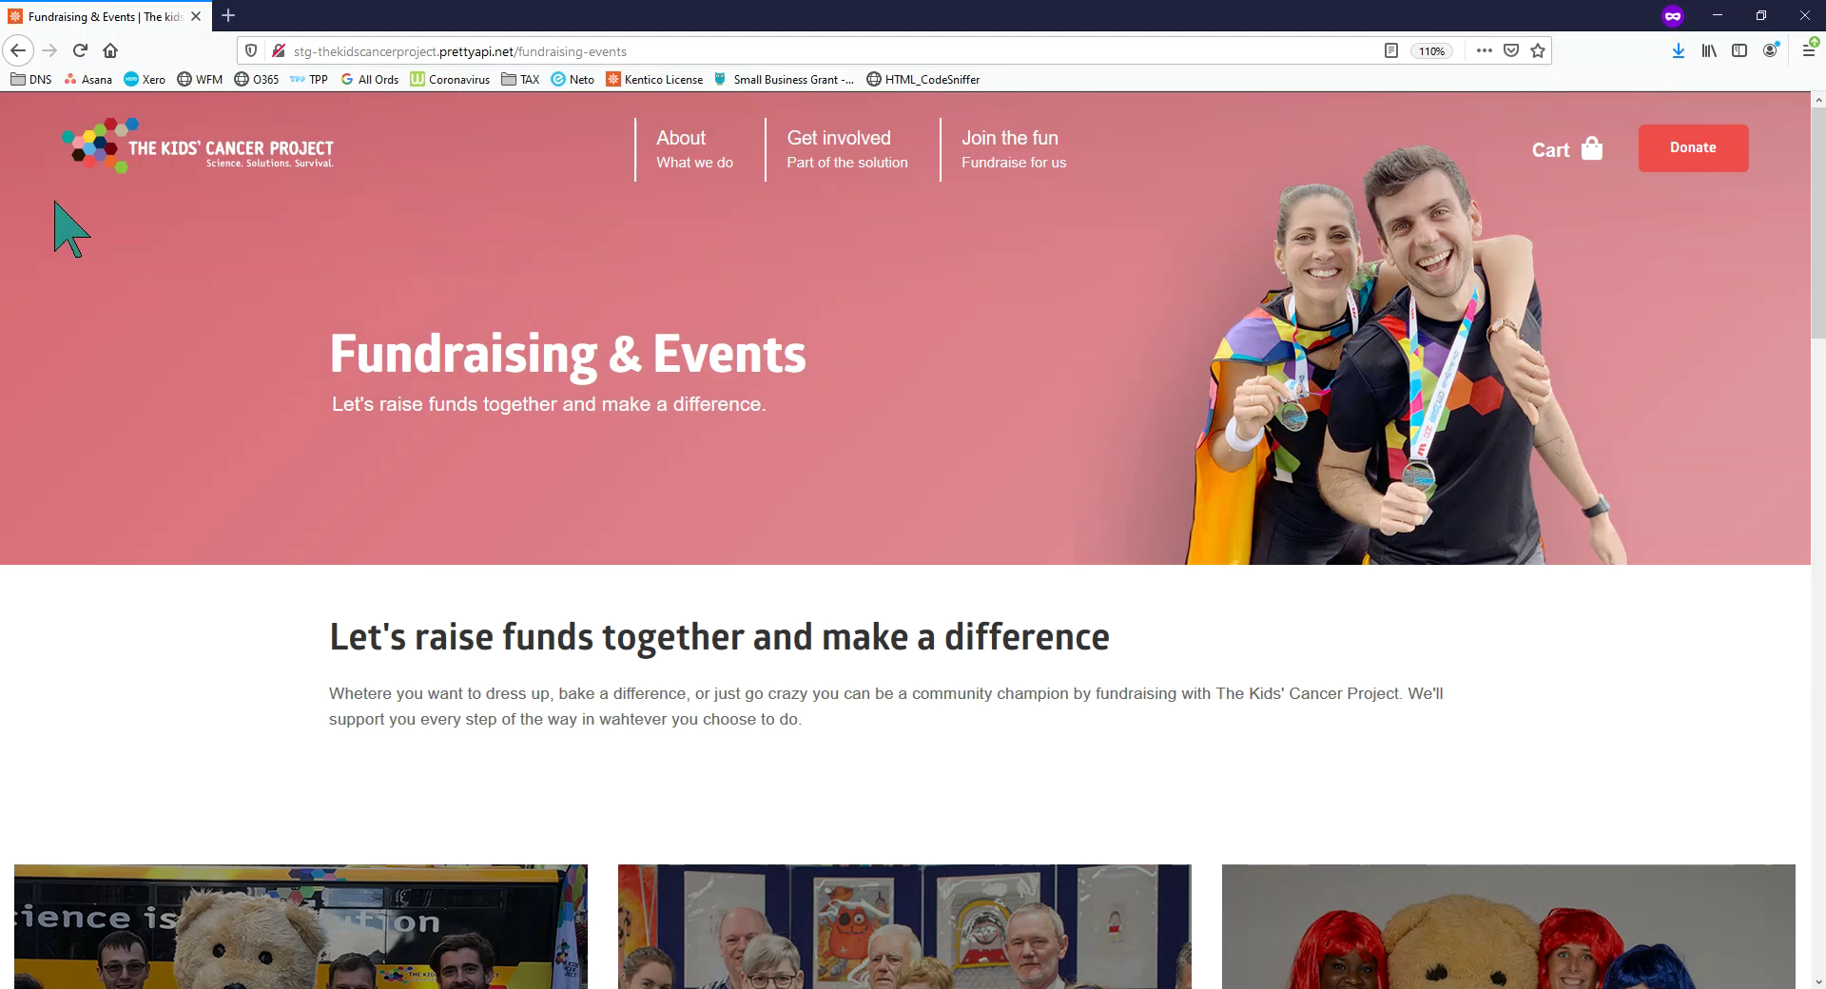
Sign in to the Umbraco backend at ellipsisandco.com/admin in a new private tab
{"action": "left_click", "coordinate": [228, 15]}
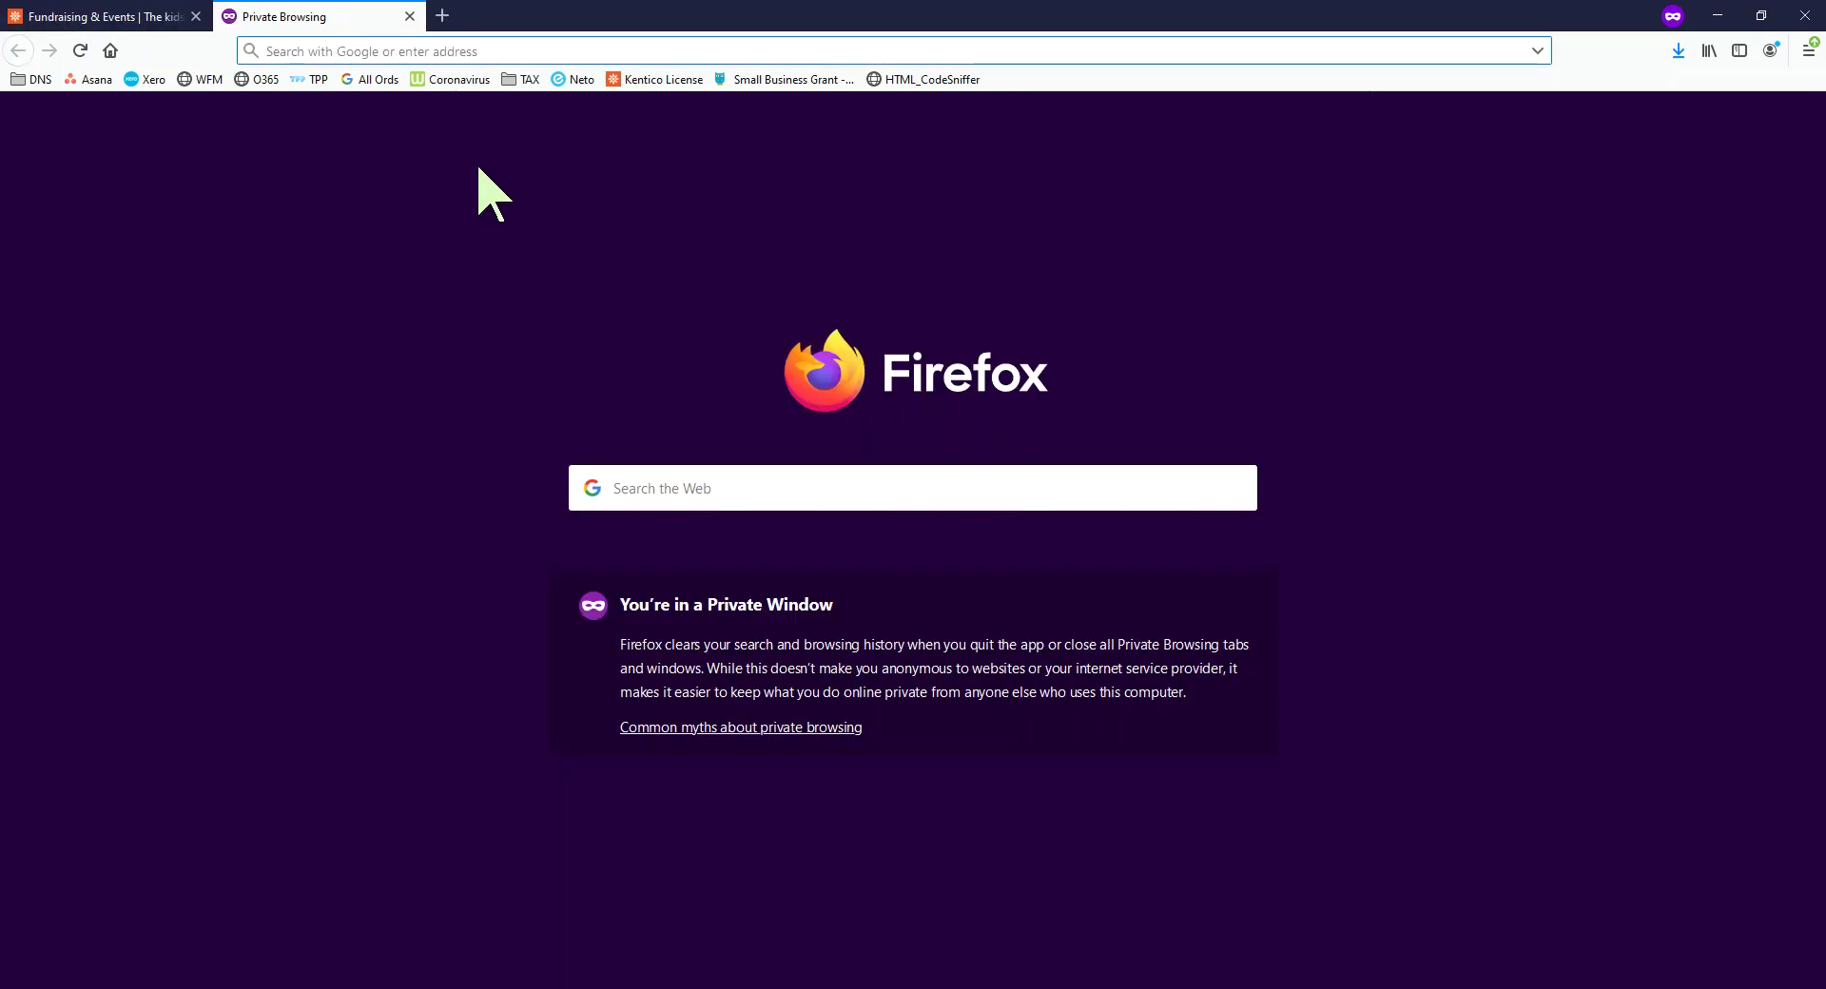
{"action": "type", "text": "eli"}
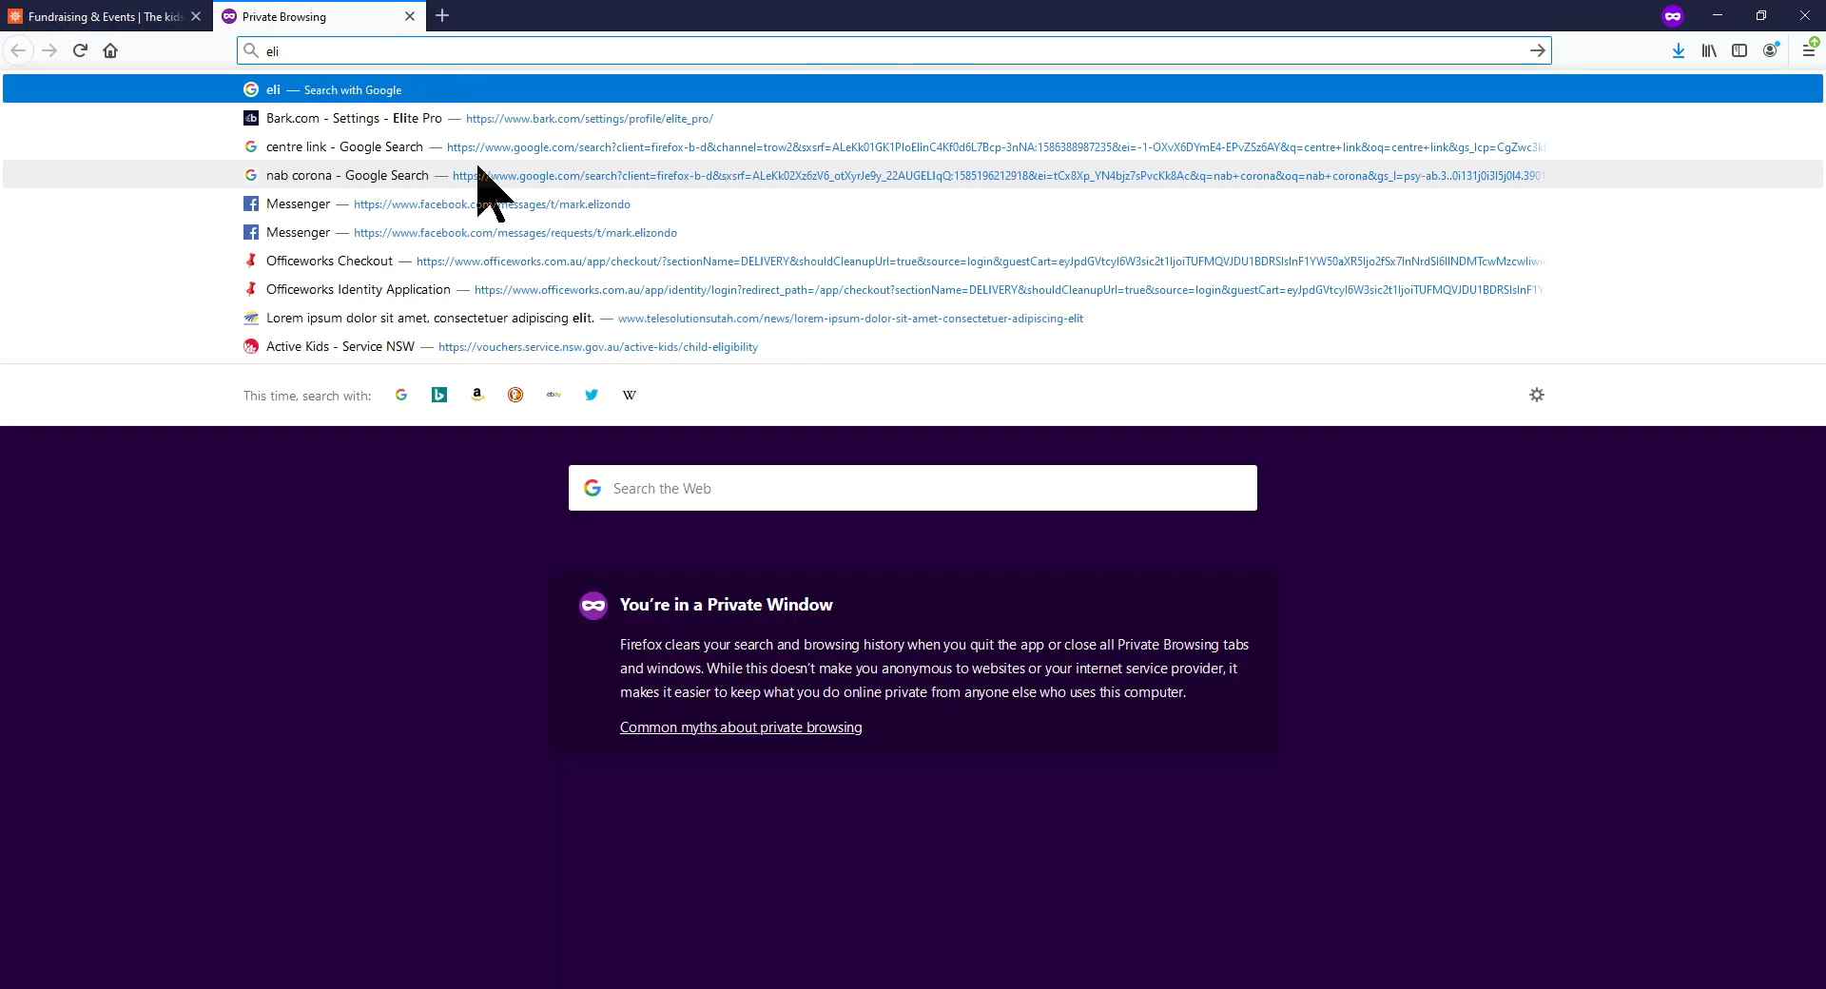
{"action": "key", "text": "BackSpace"}
{"action": "type", "text": "lipsisandco.com/"}
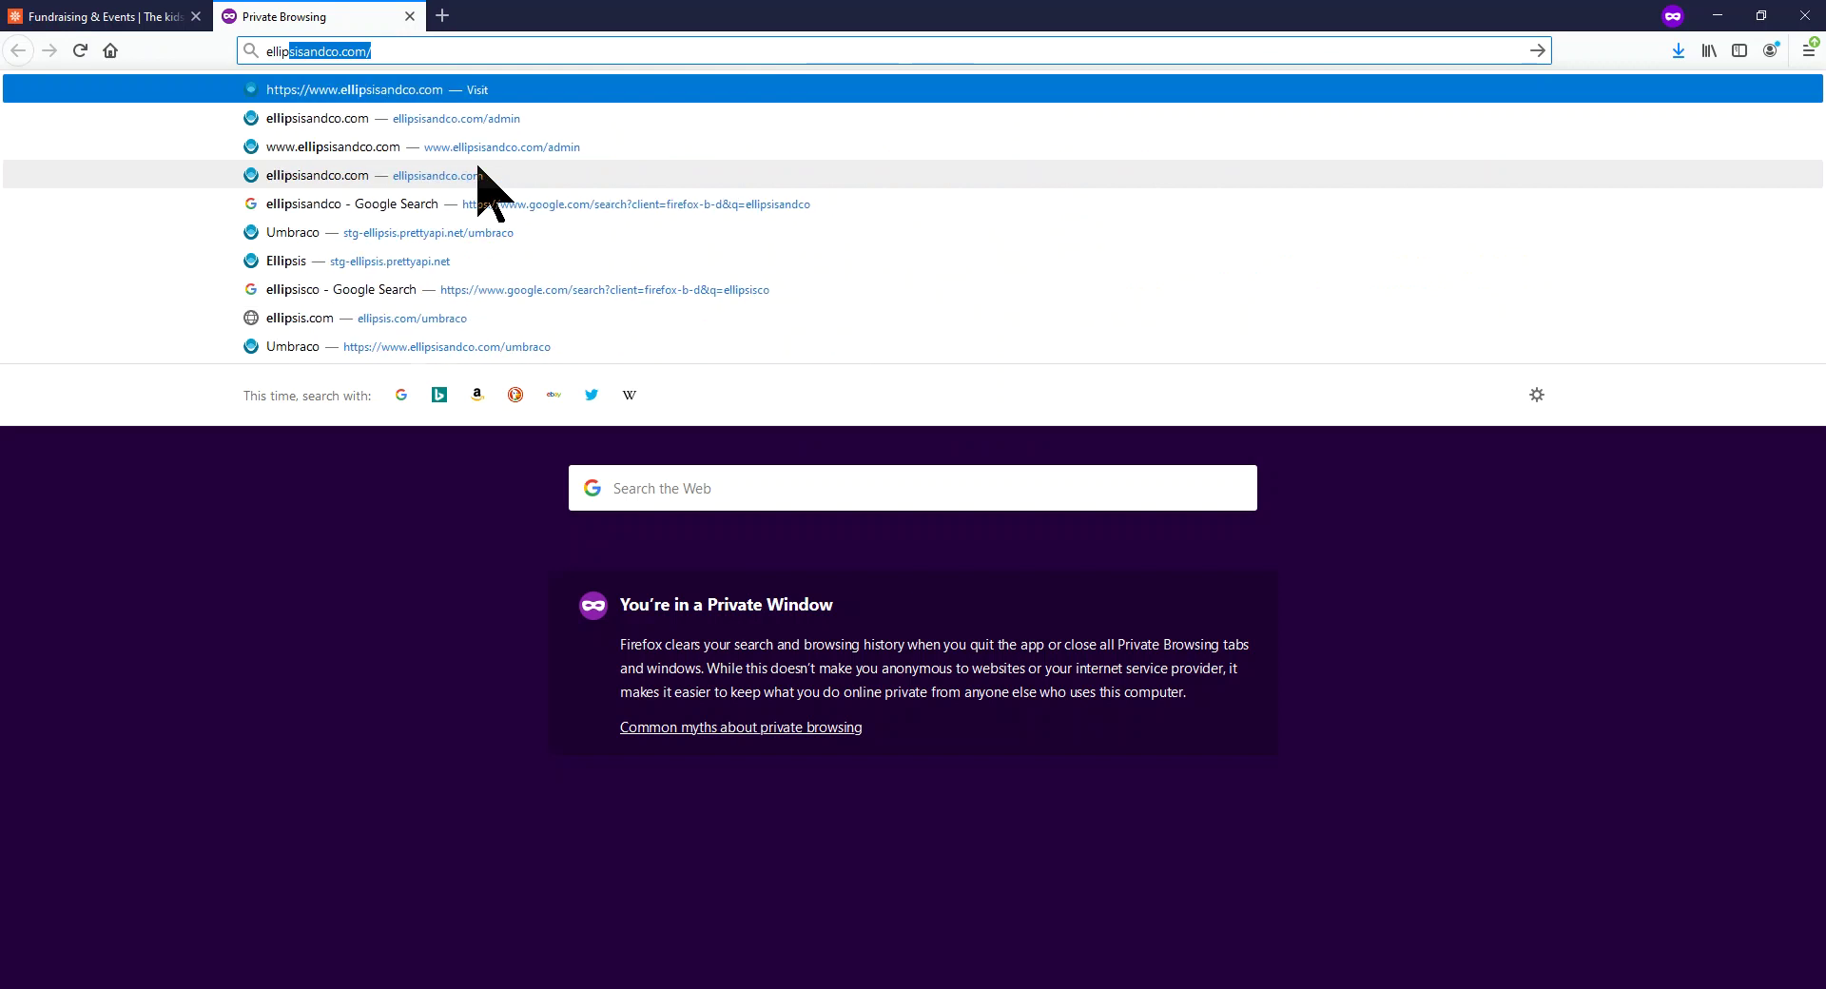
{"action": "key", "text": "Right"}
{"action": "type", "text": "admin"}
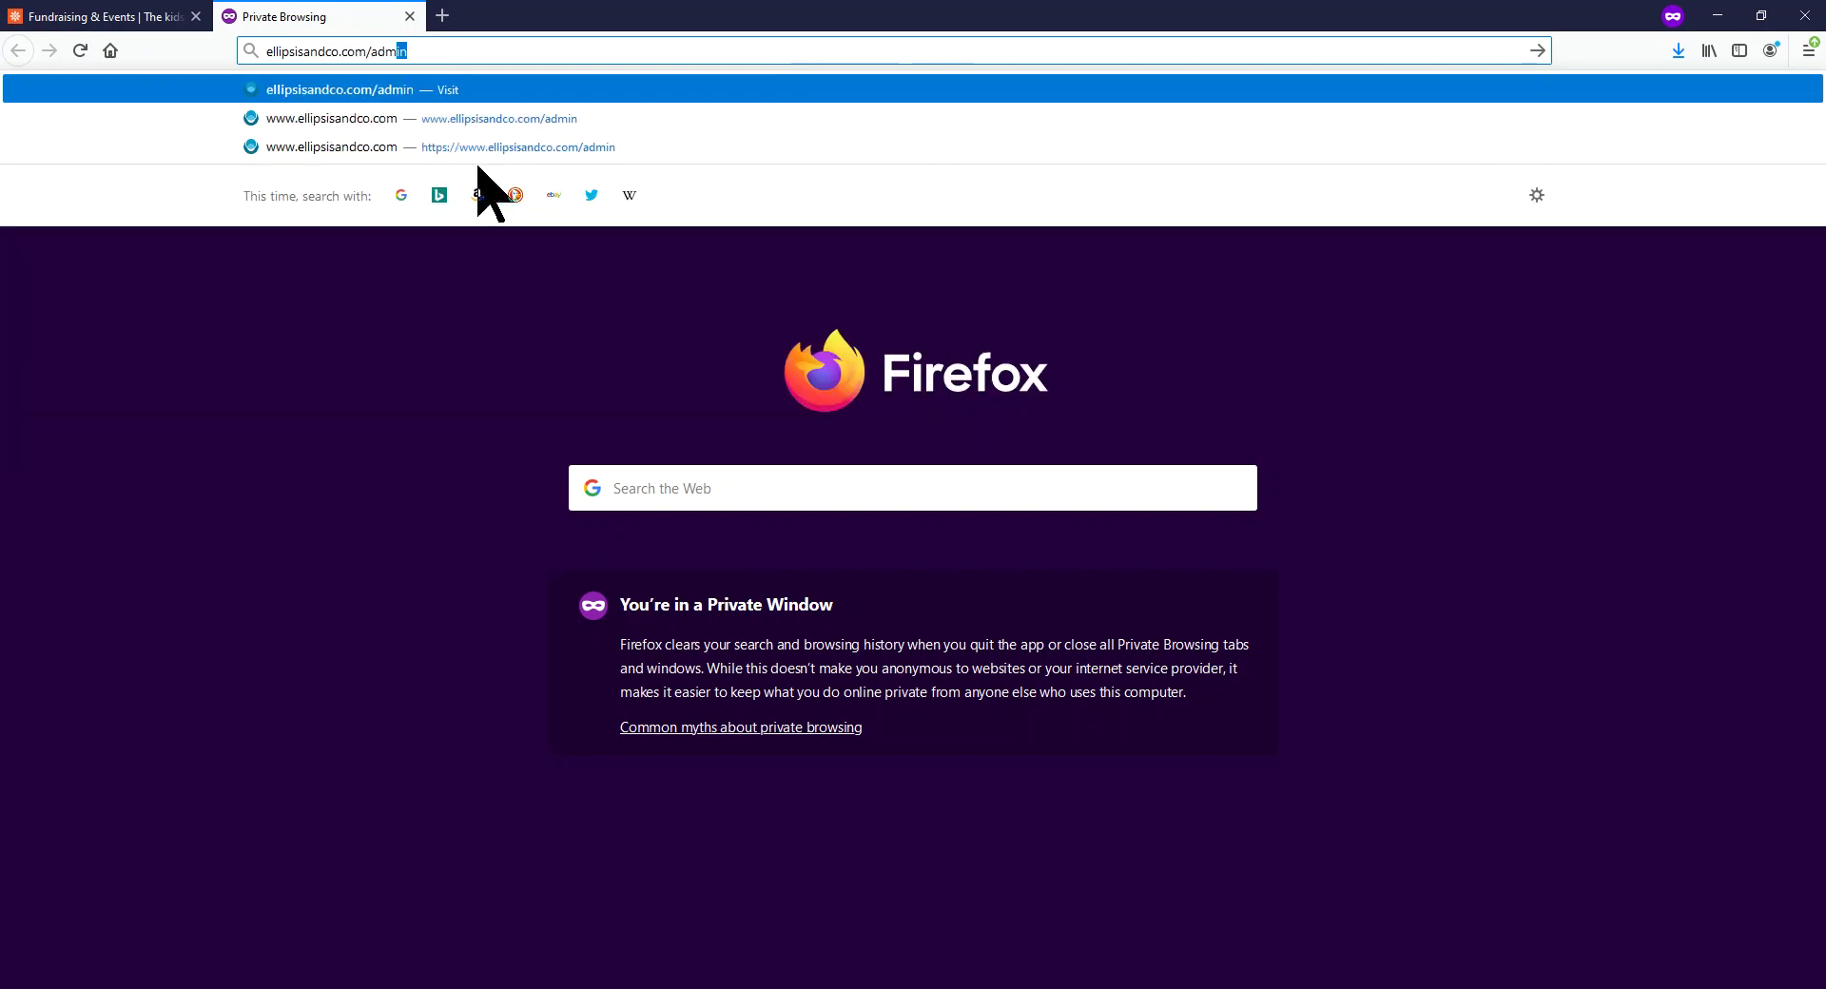
{"action": "key", "text": "Return"}
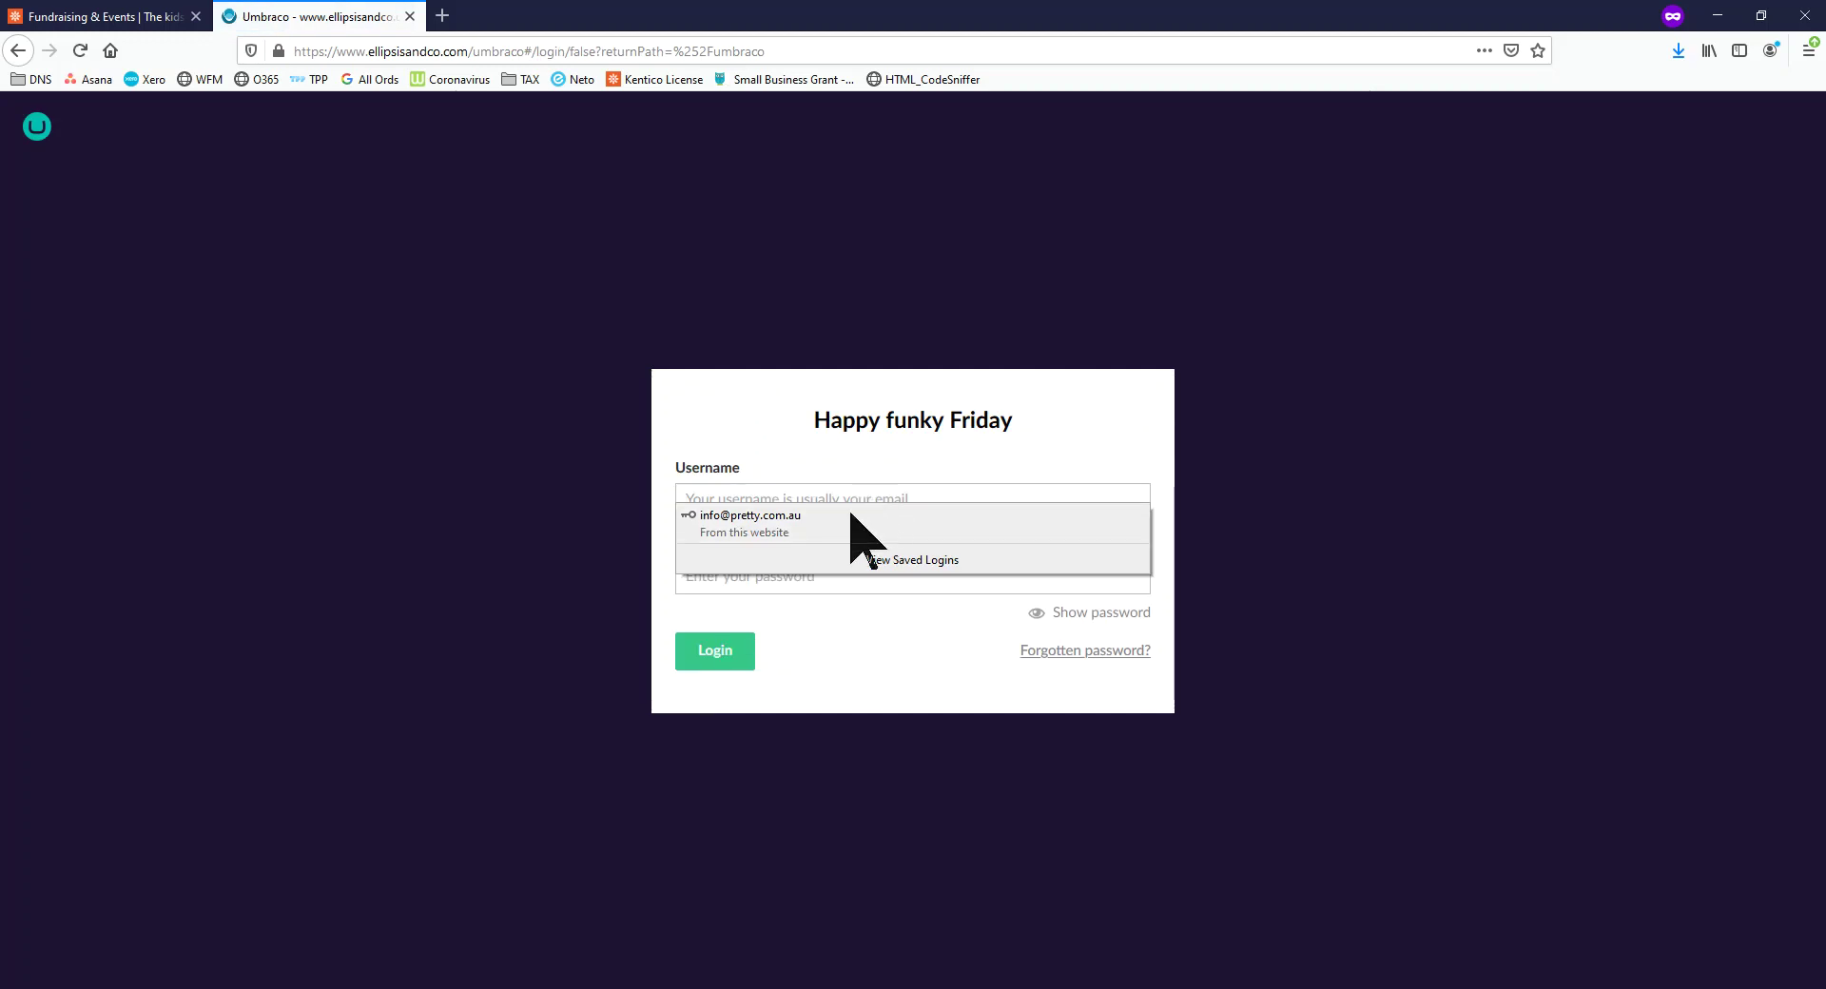
{"action": "left_click", "coordinate": [852, 516]}
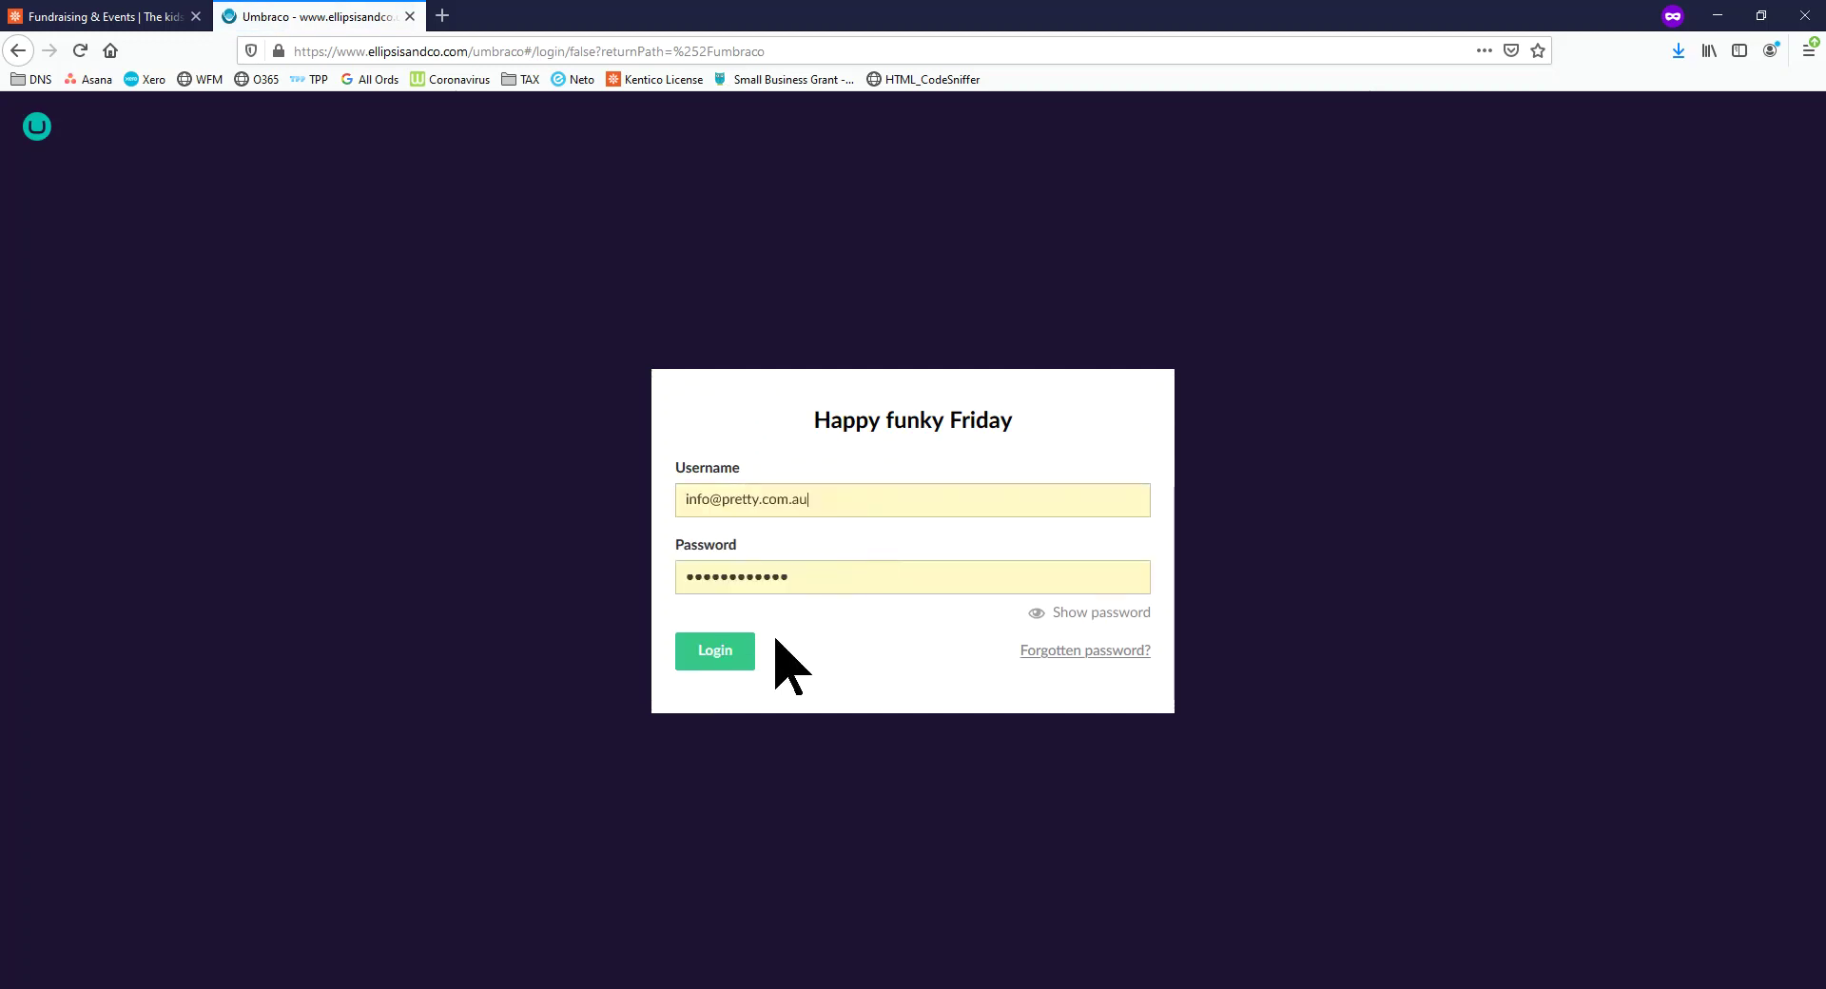
{"action": "left_click", "coordinate": [726, 653]}
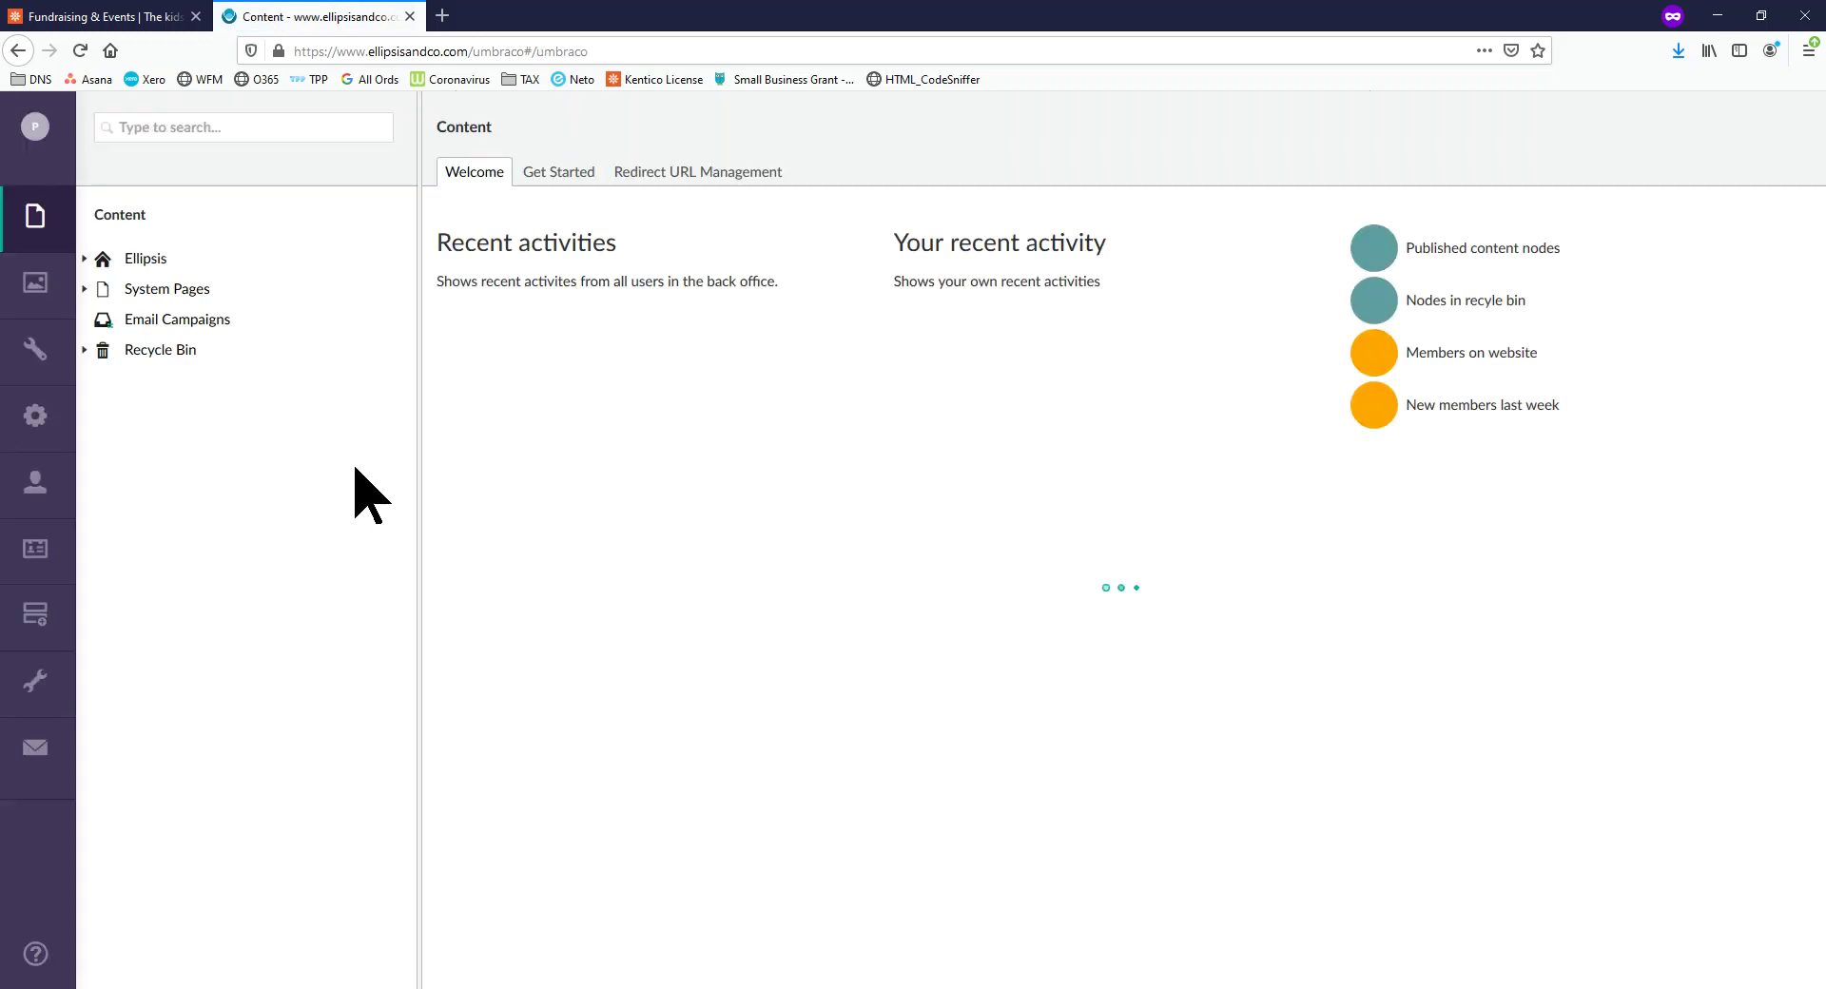
Start a new About-Us page under Ellipsis, then open the TeleSolutions Home page
{"action": "left_click", "coordinate": [84, 259]}
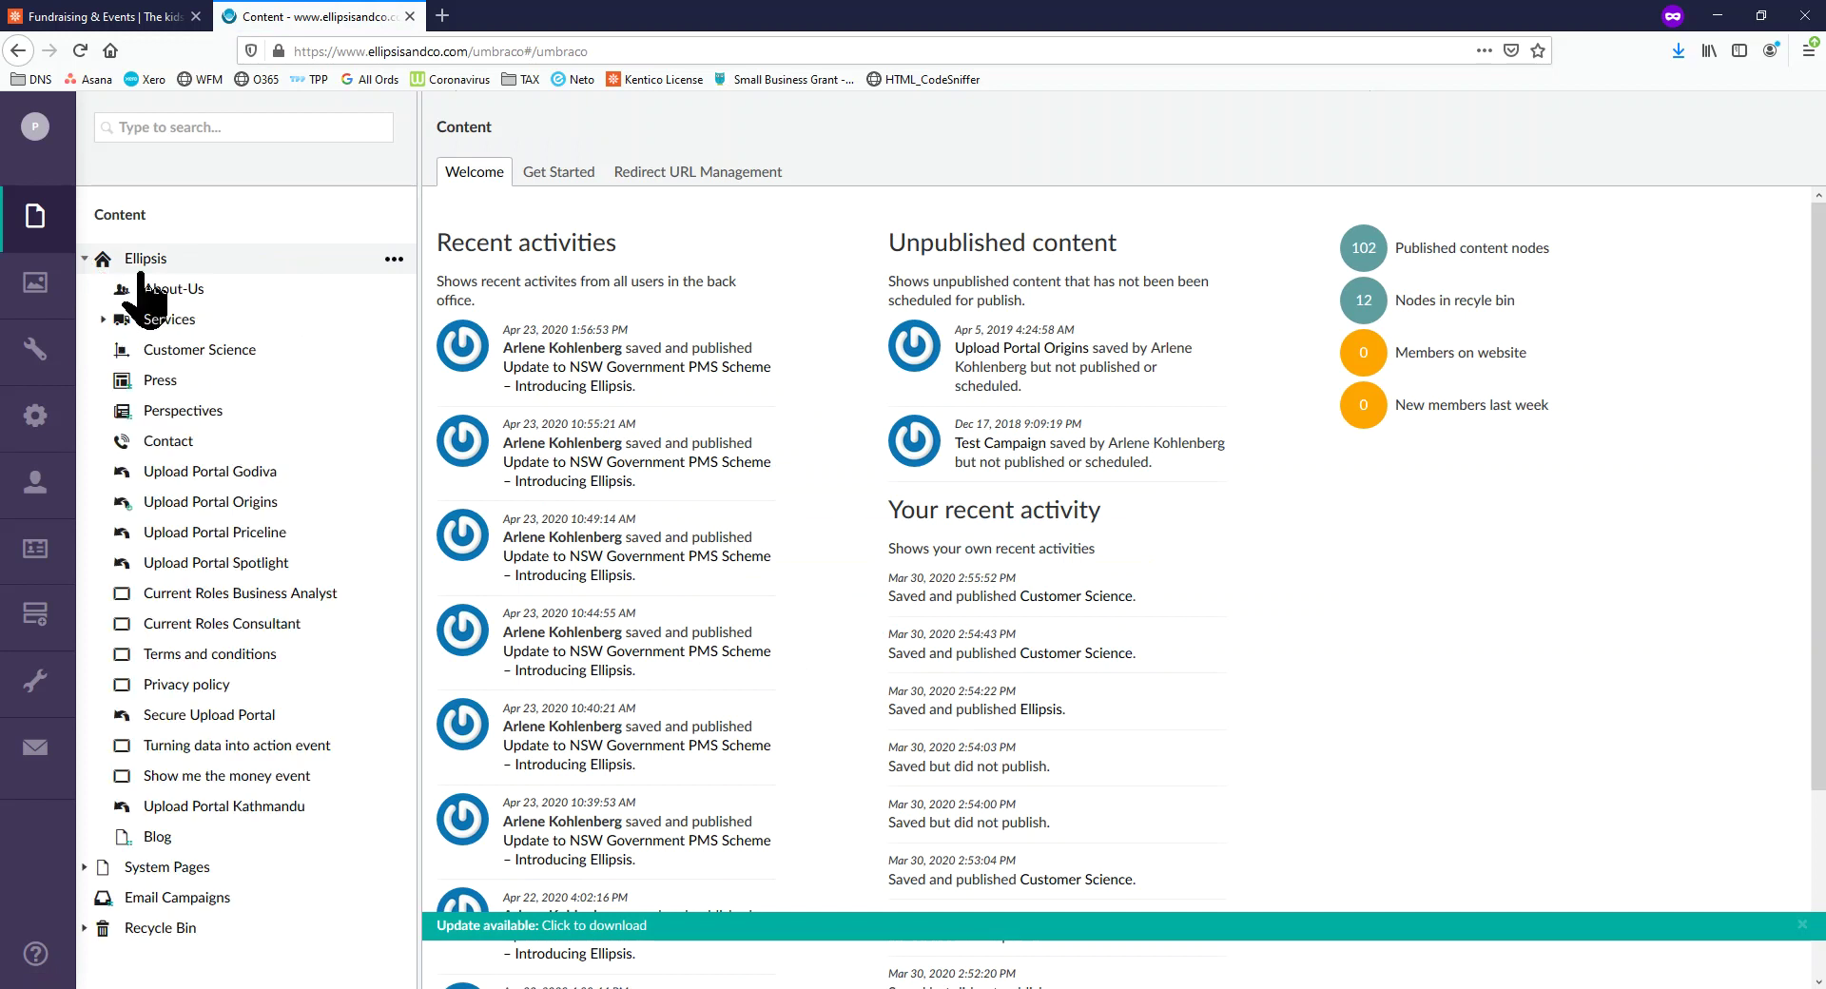
{"action": "right_click", "coordinate": [215, 272]}
{"action": "left_click", "coordinate": [504, 217]}
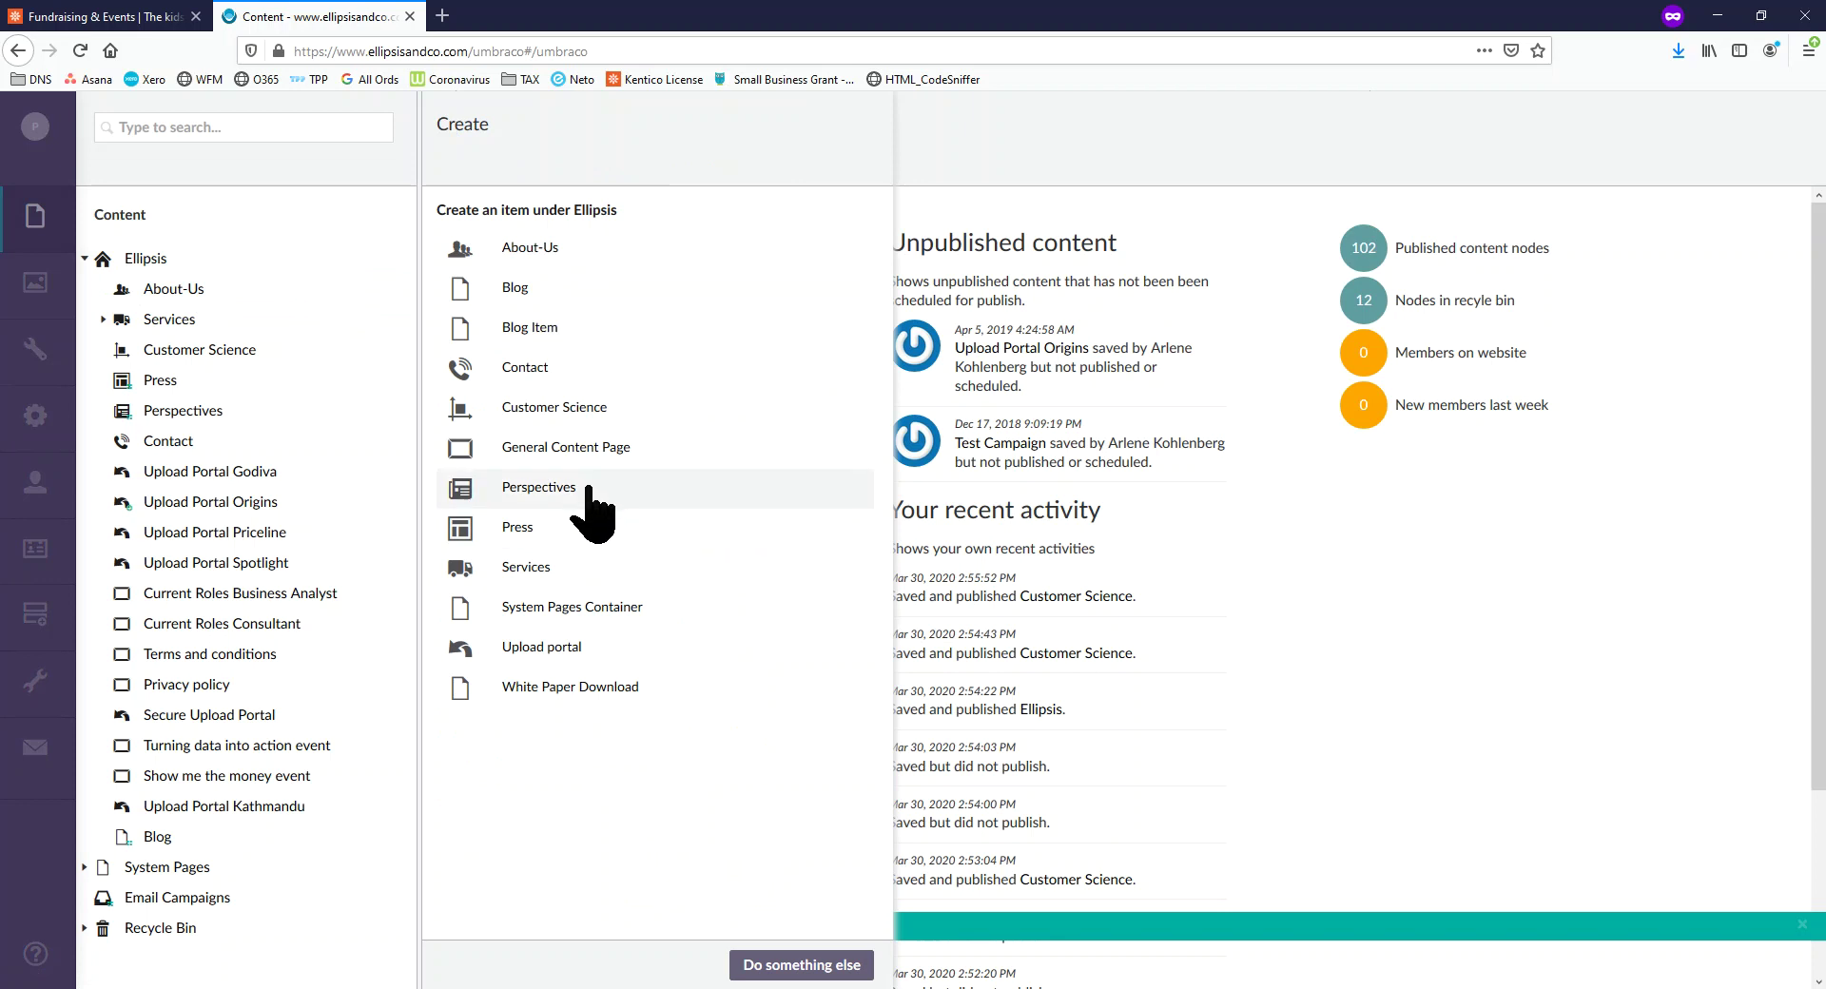
{"action": "left_click", "coordinate": [553, 251]}
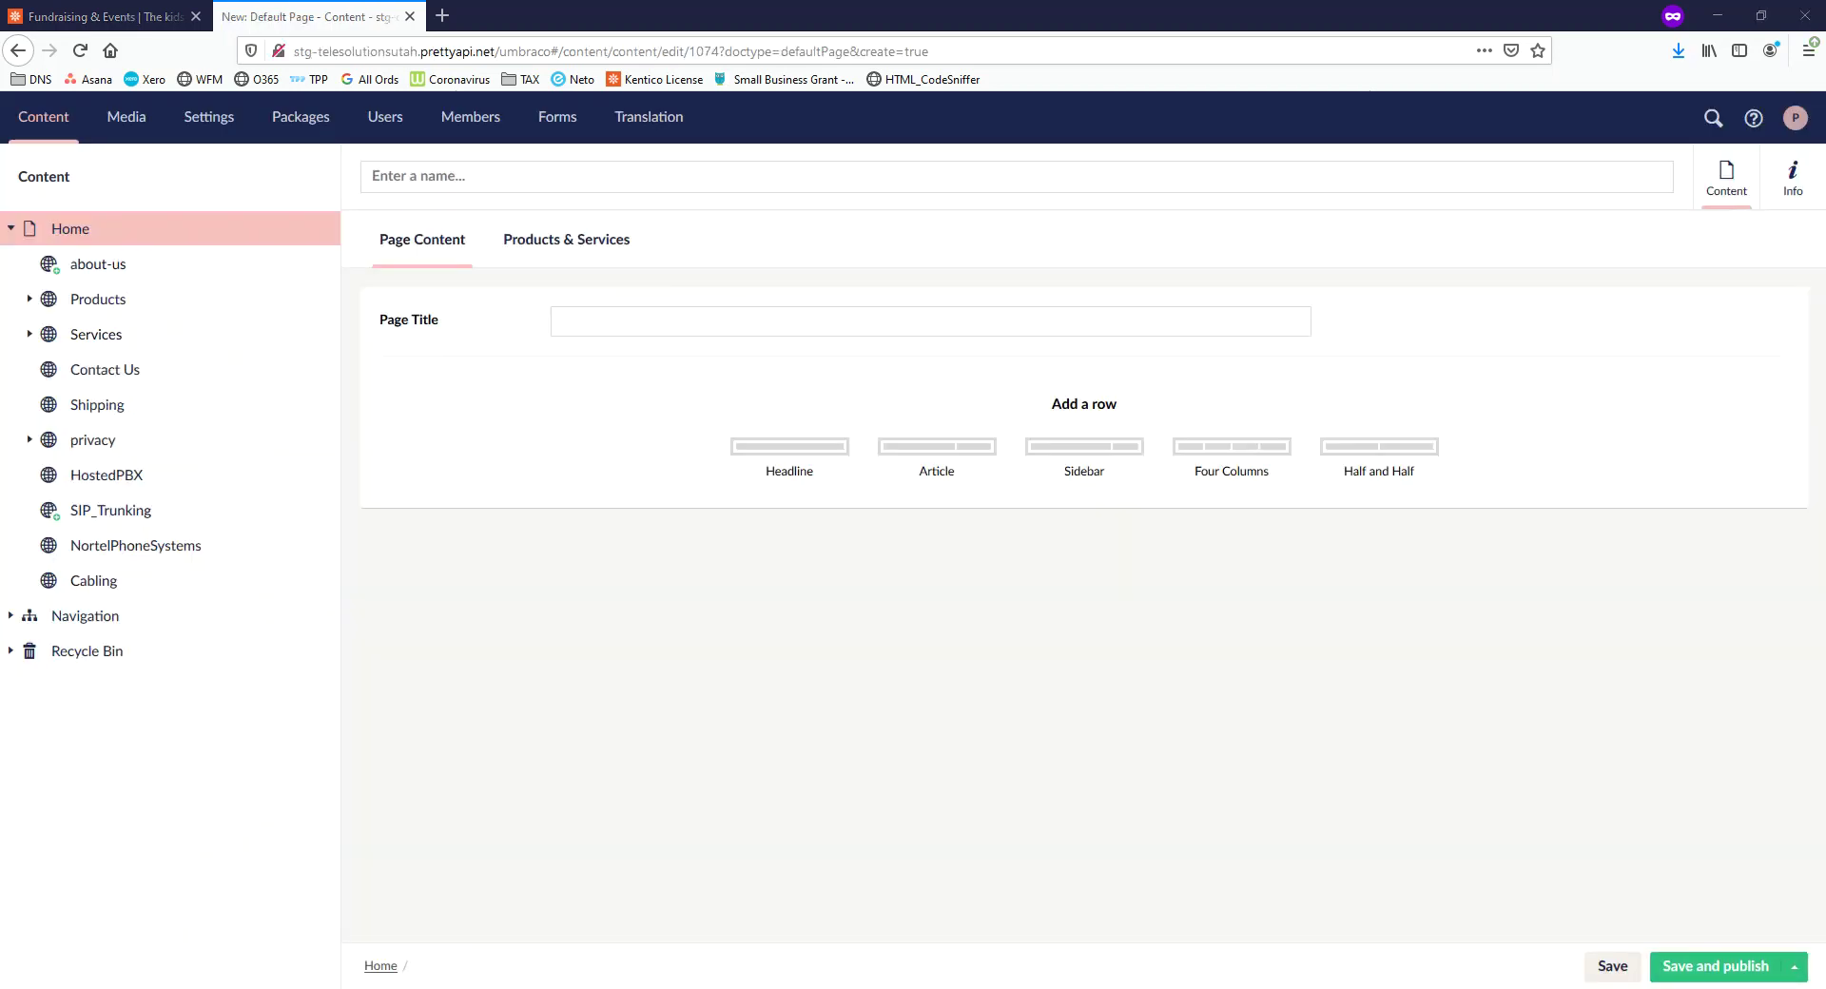
{"action": "left_click", "coordinate": [238, 228]}
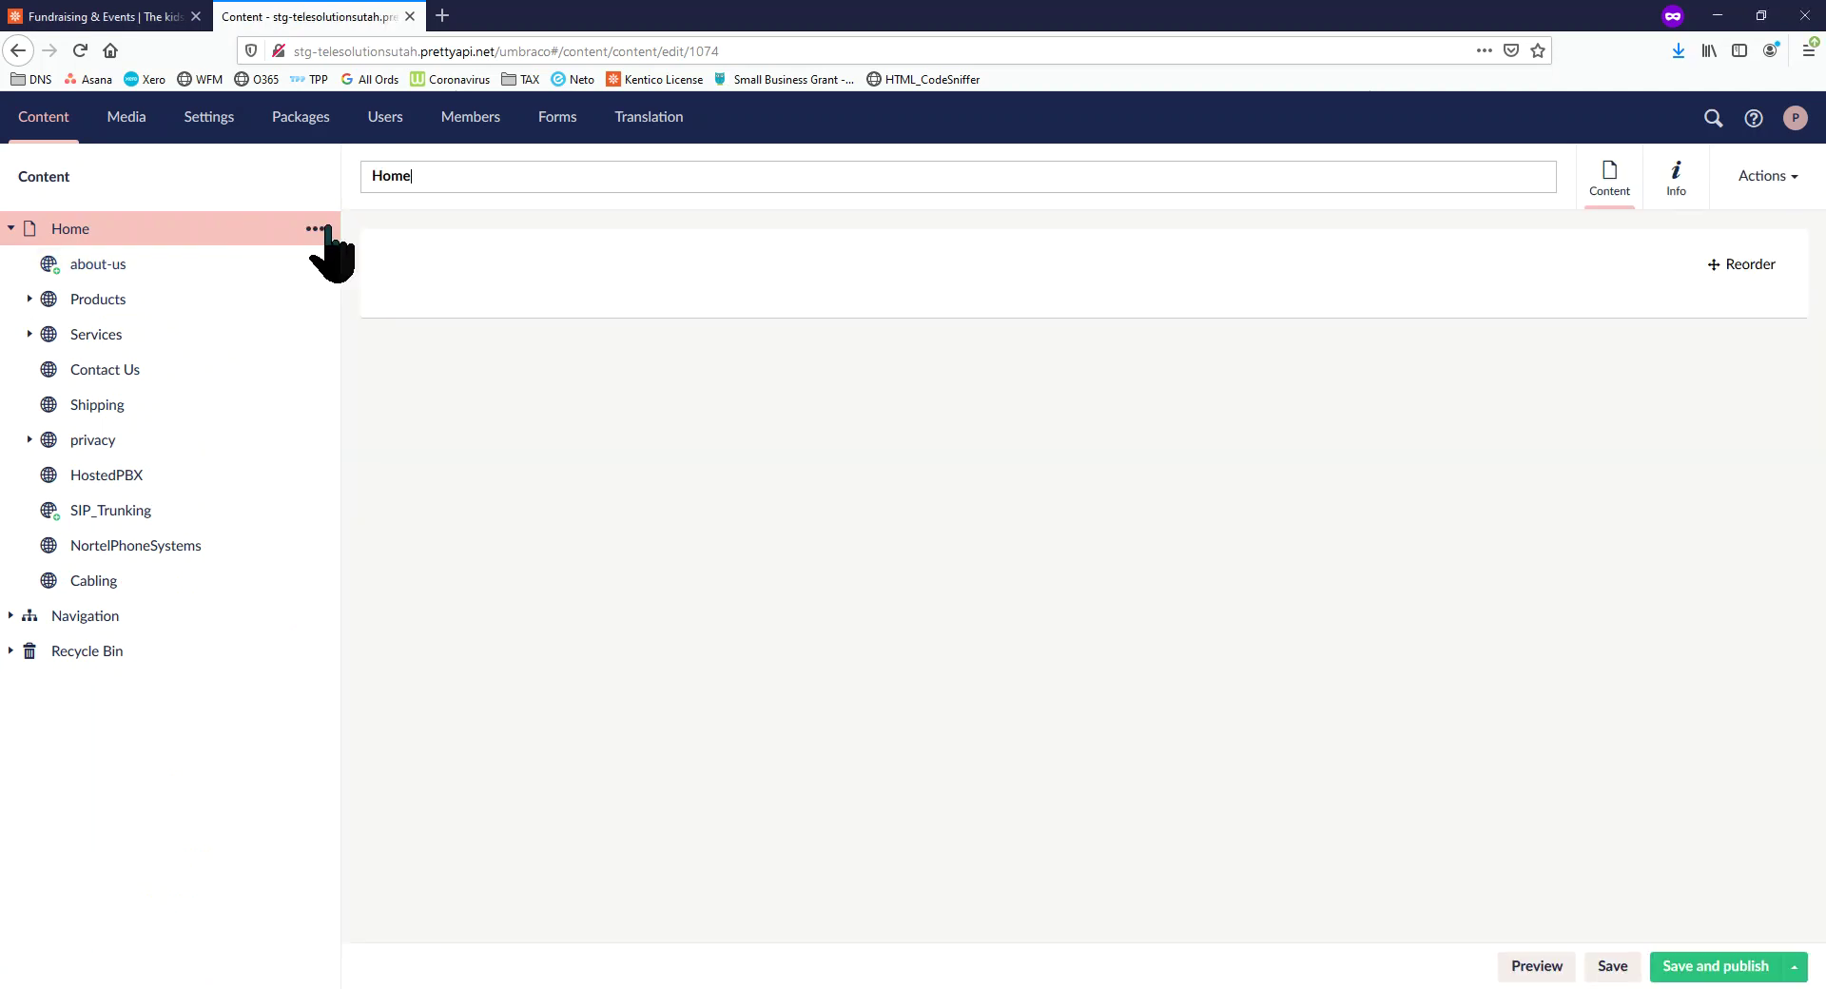
Create a blank Default Page under the Home node, after briefly checking the about-us page's options
{"action": "left_click", "coordinate": [313, 229]}
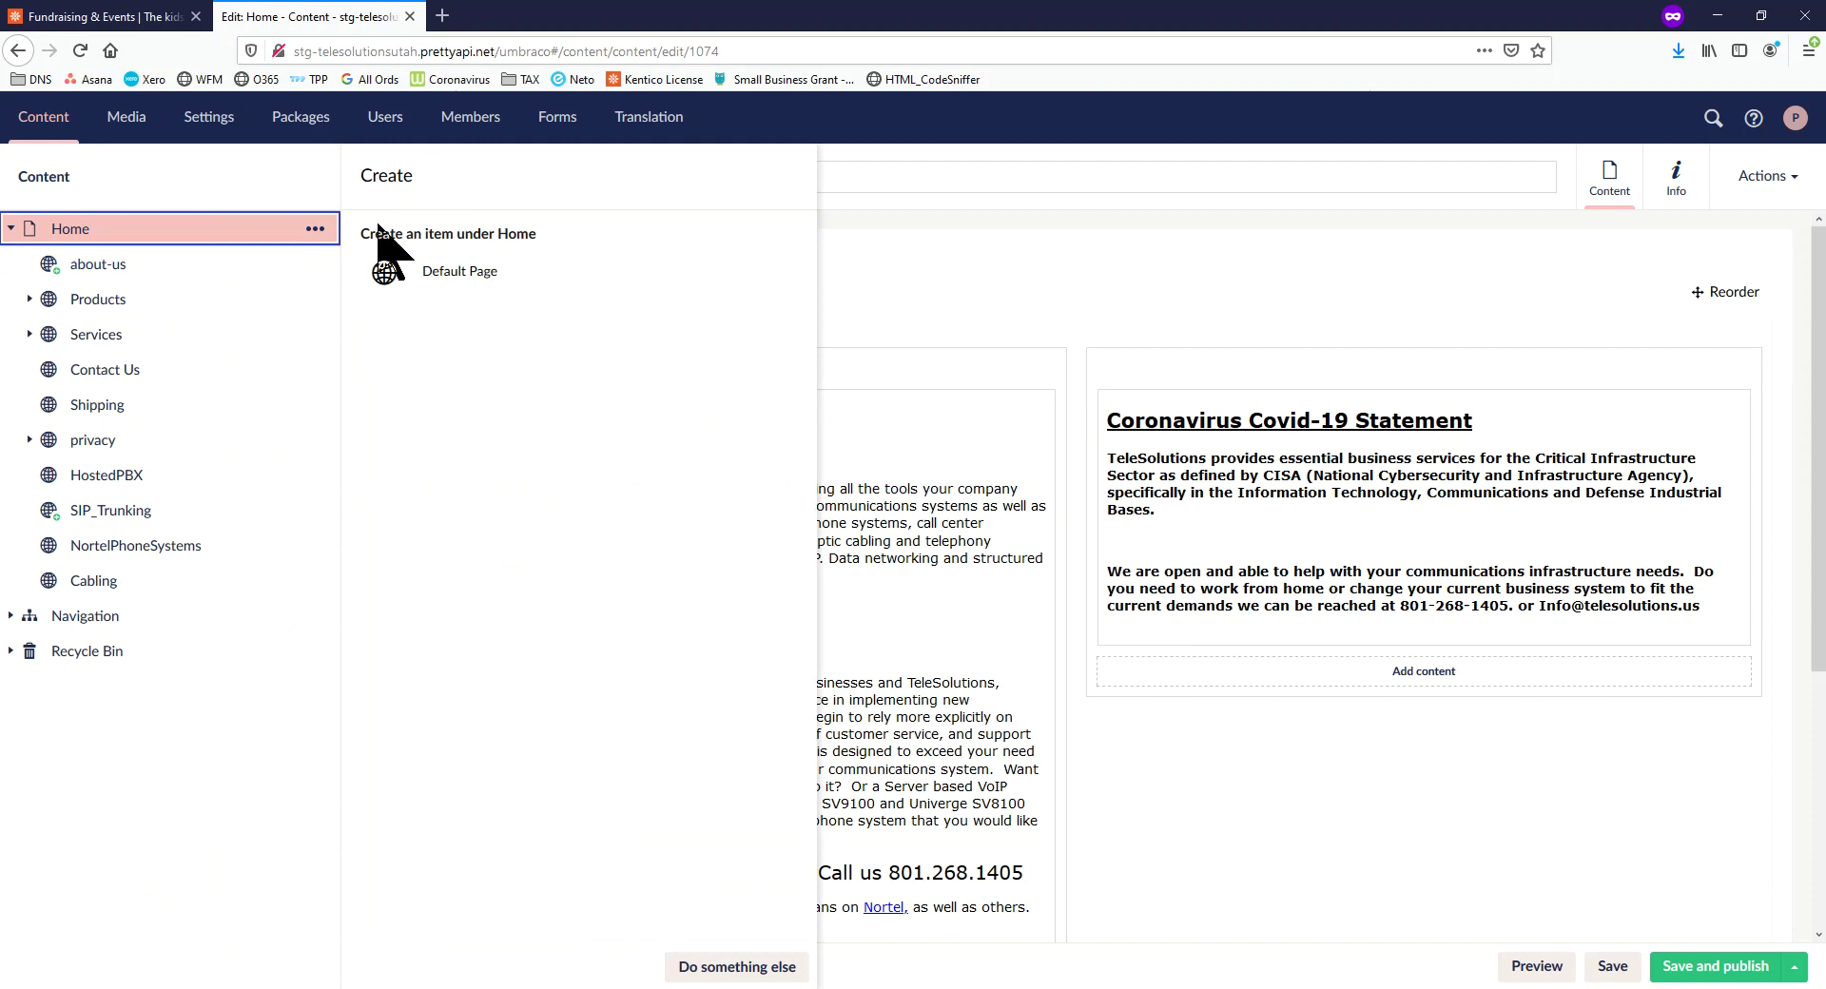
{"action": "left_click", "coordinate": [461, 276]}
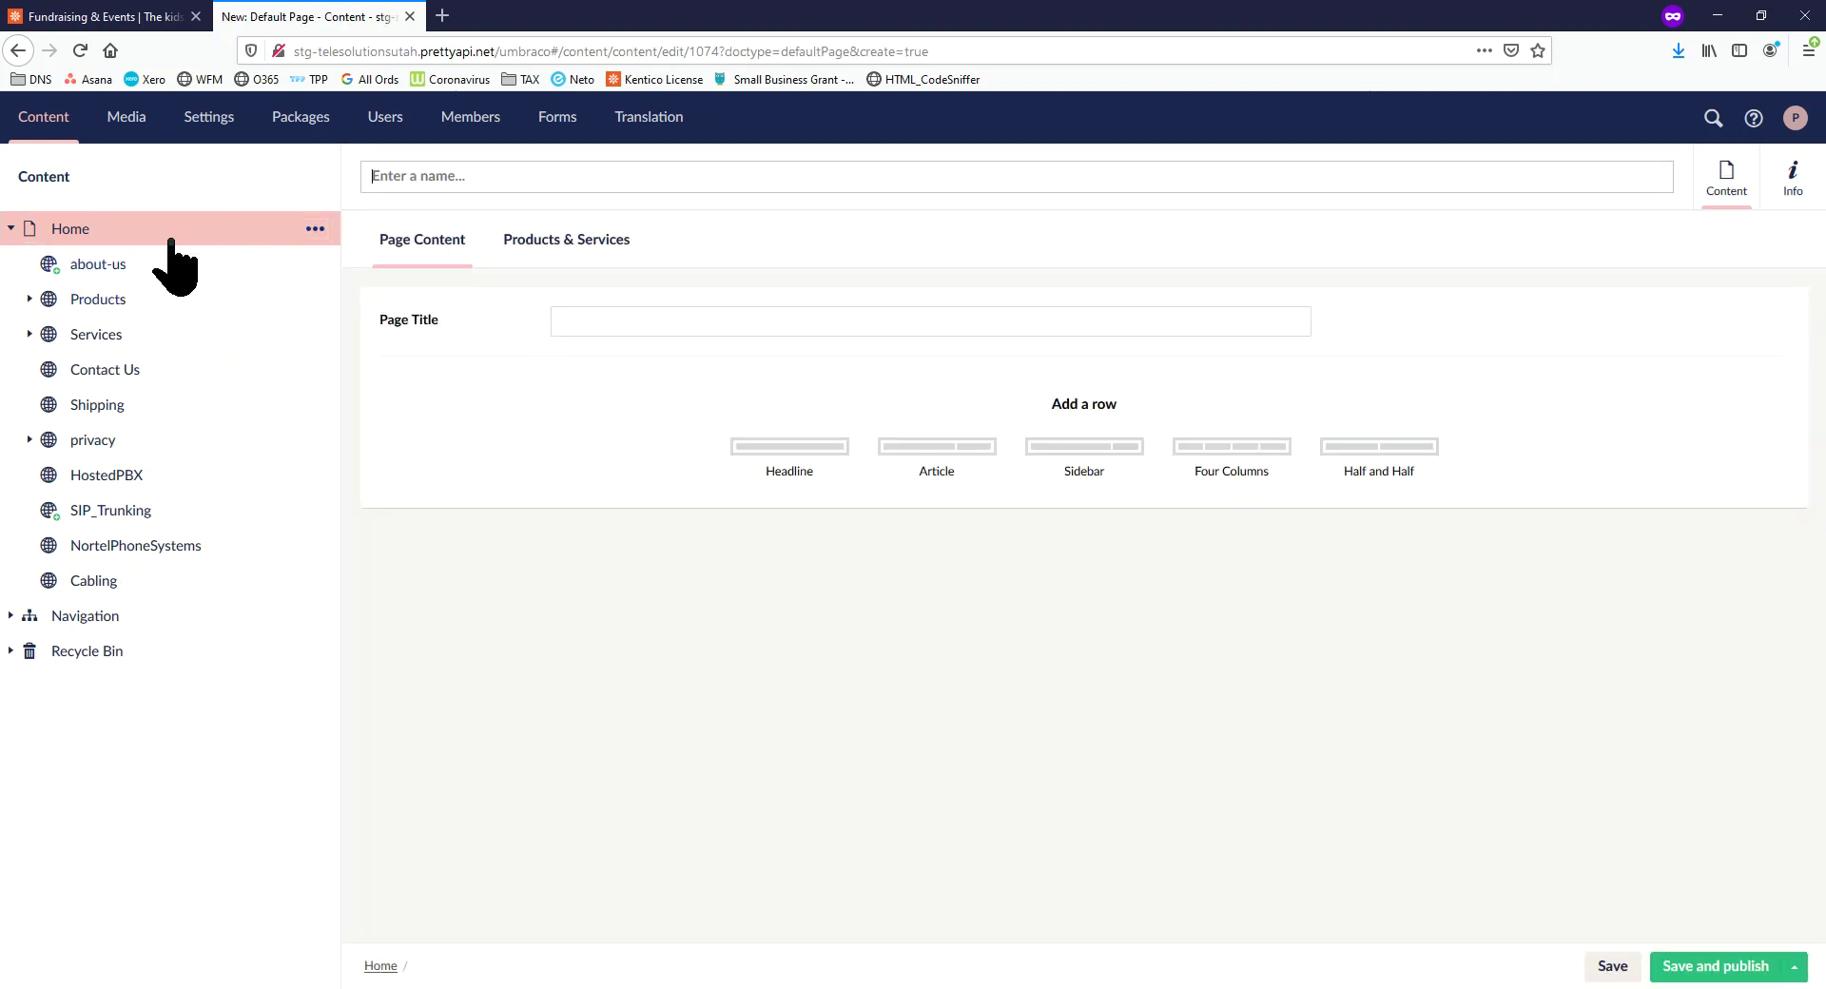
{"action": "left_click", "coordinate": [78, 233]}
{"action": "left_click", "coordinate": [315, 229]}
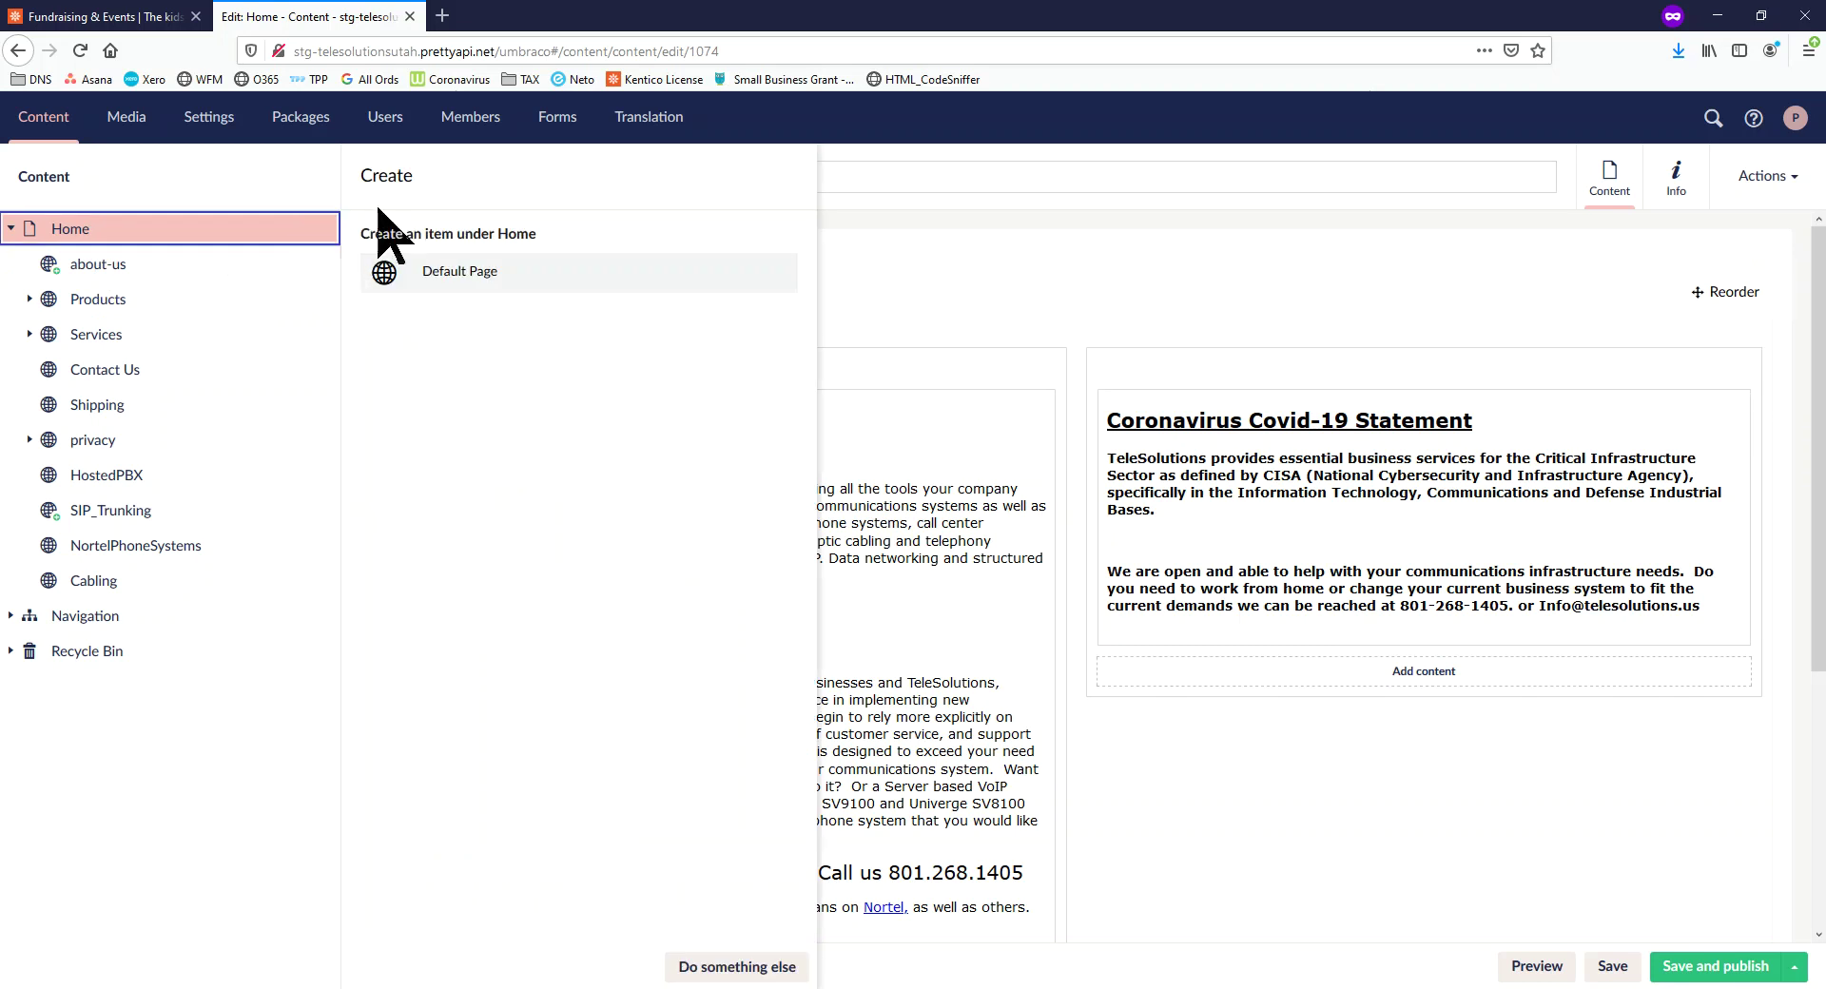
{"action": "left_click", "coordinate": [98, 264]}
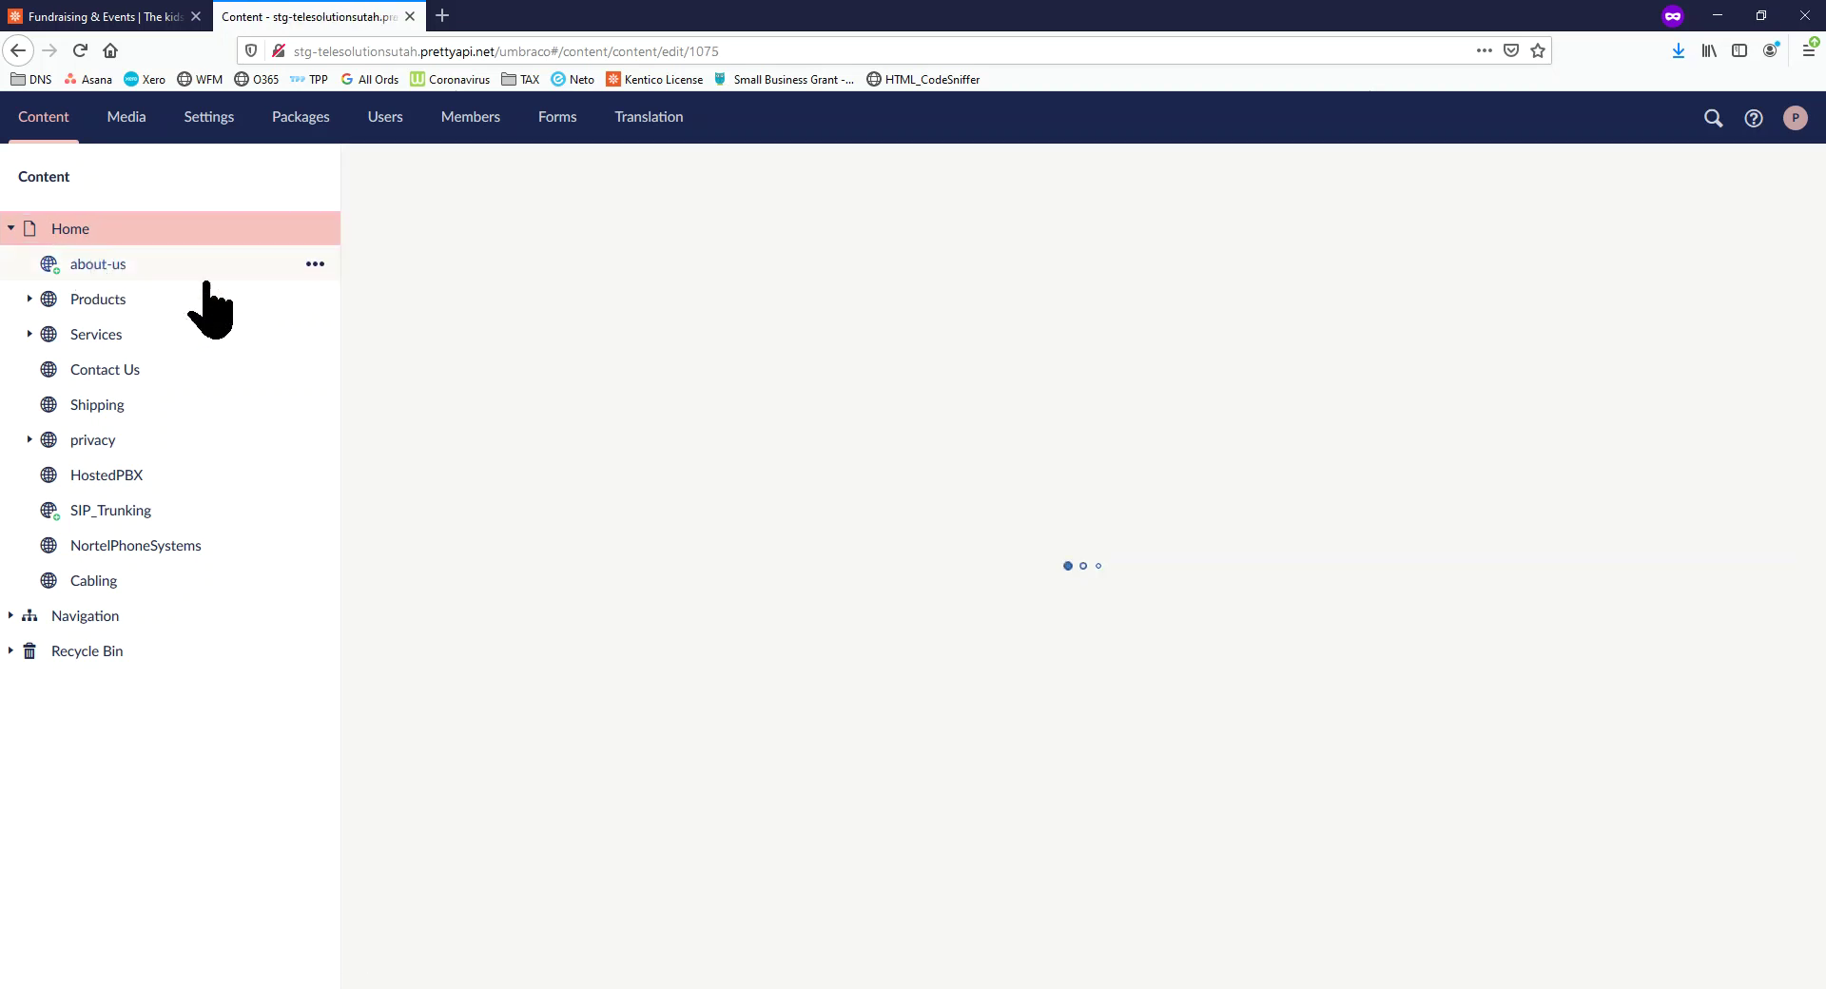
{"action": "left_click", "coordinate": [315, 264]}
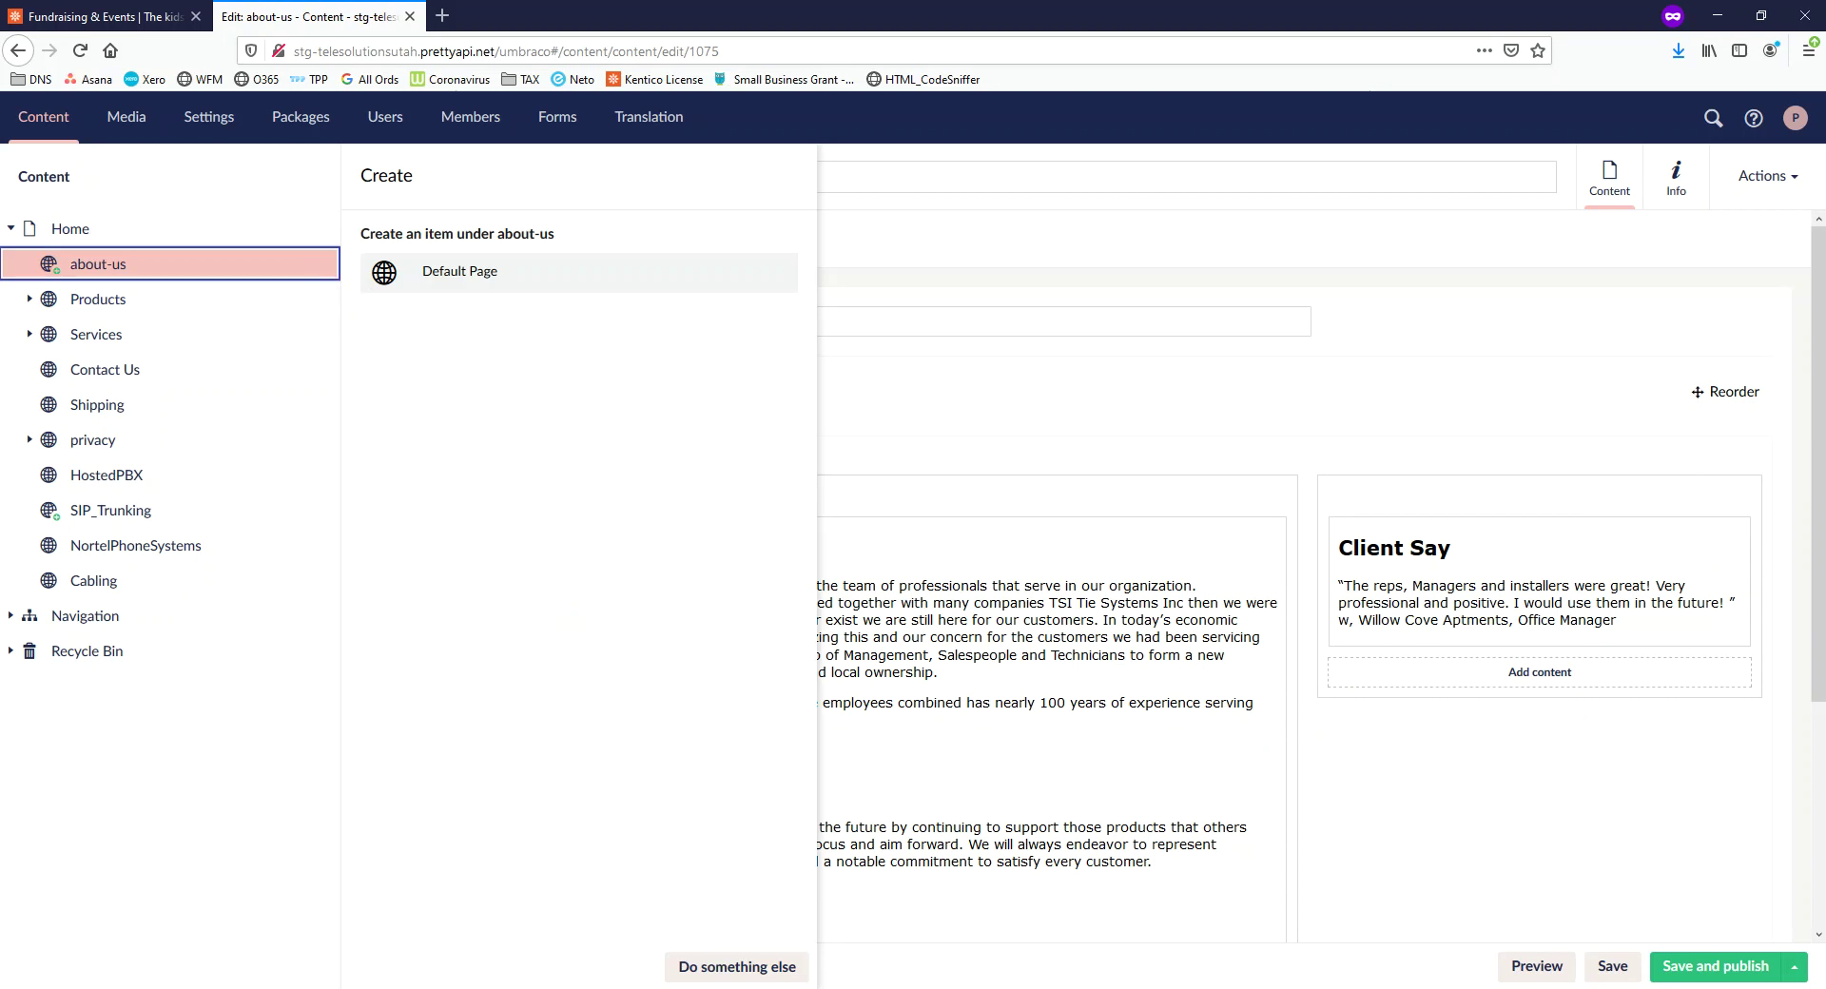
{"action": "key", "text": "alt+Tab"}
{"action": "left_click", "coordinate": [249, 228]}
{"action": "left_click", "coordinate": [314, 228]}
{"action": "left_click", "coordinate": [404, 228]}
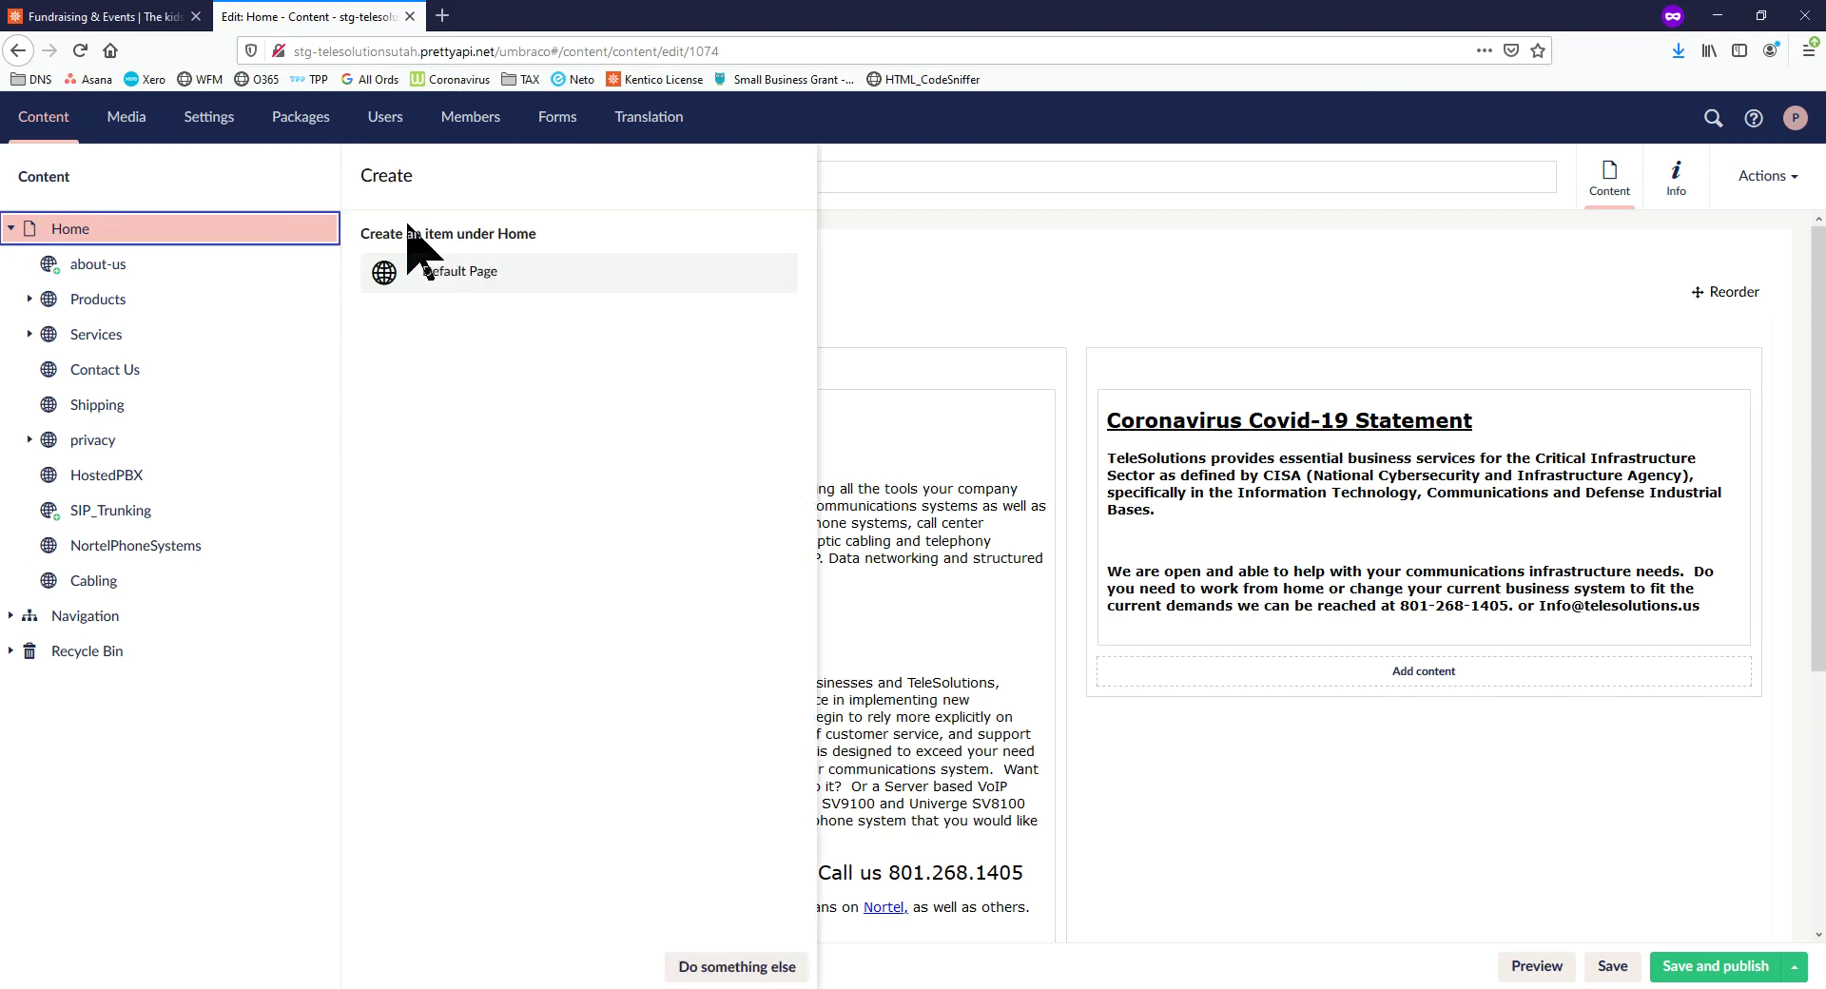
{"action": "left_click", "coordinate": [449, 277]}
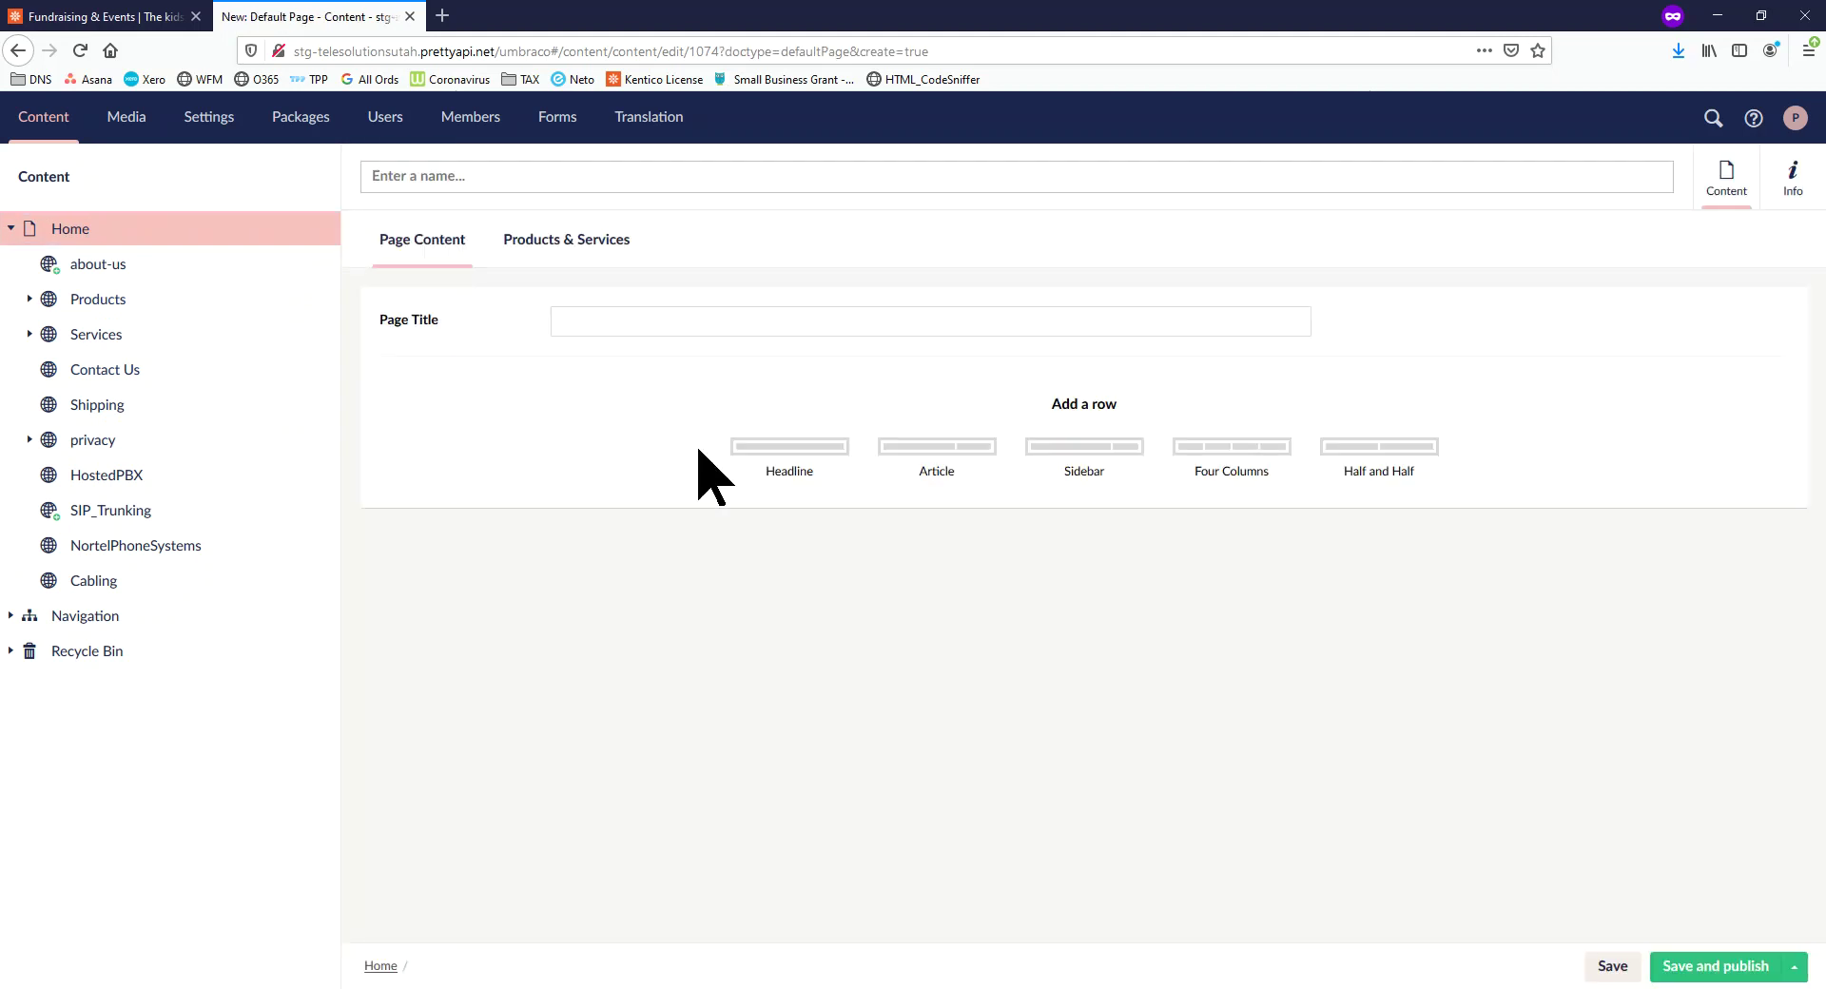
Give the page its demo title and add an Article row with a pasted Lorem Ipsum rich text block
{"action": "left_click", "coordinate": [904, 322]}
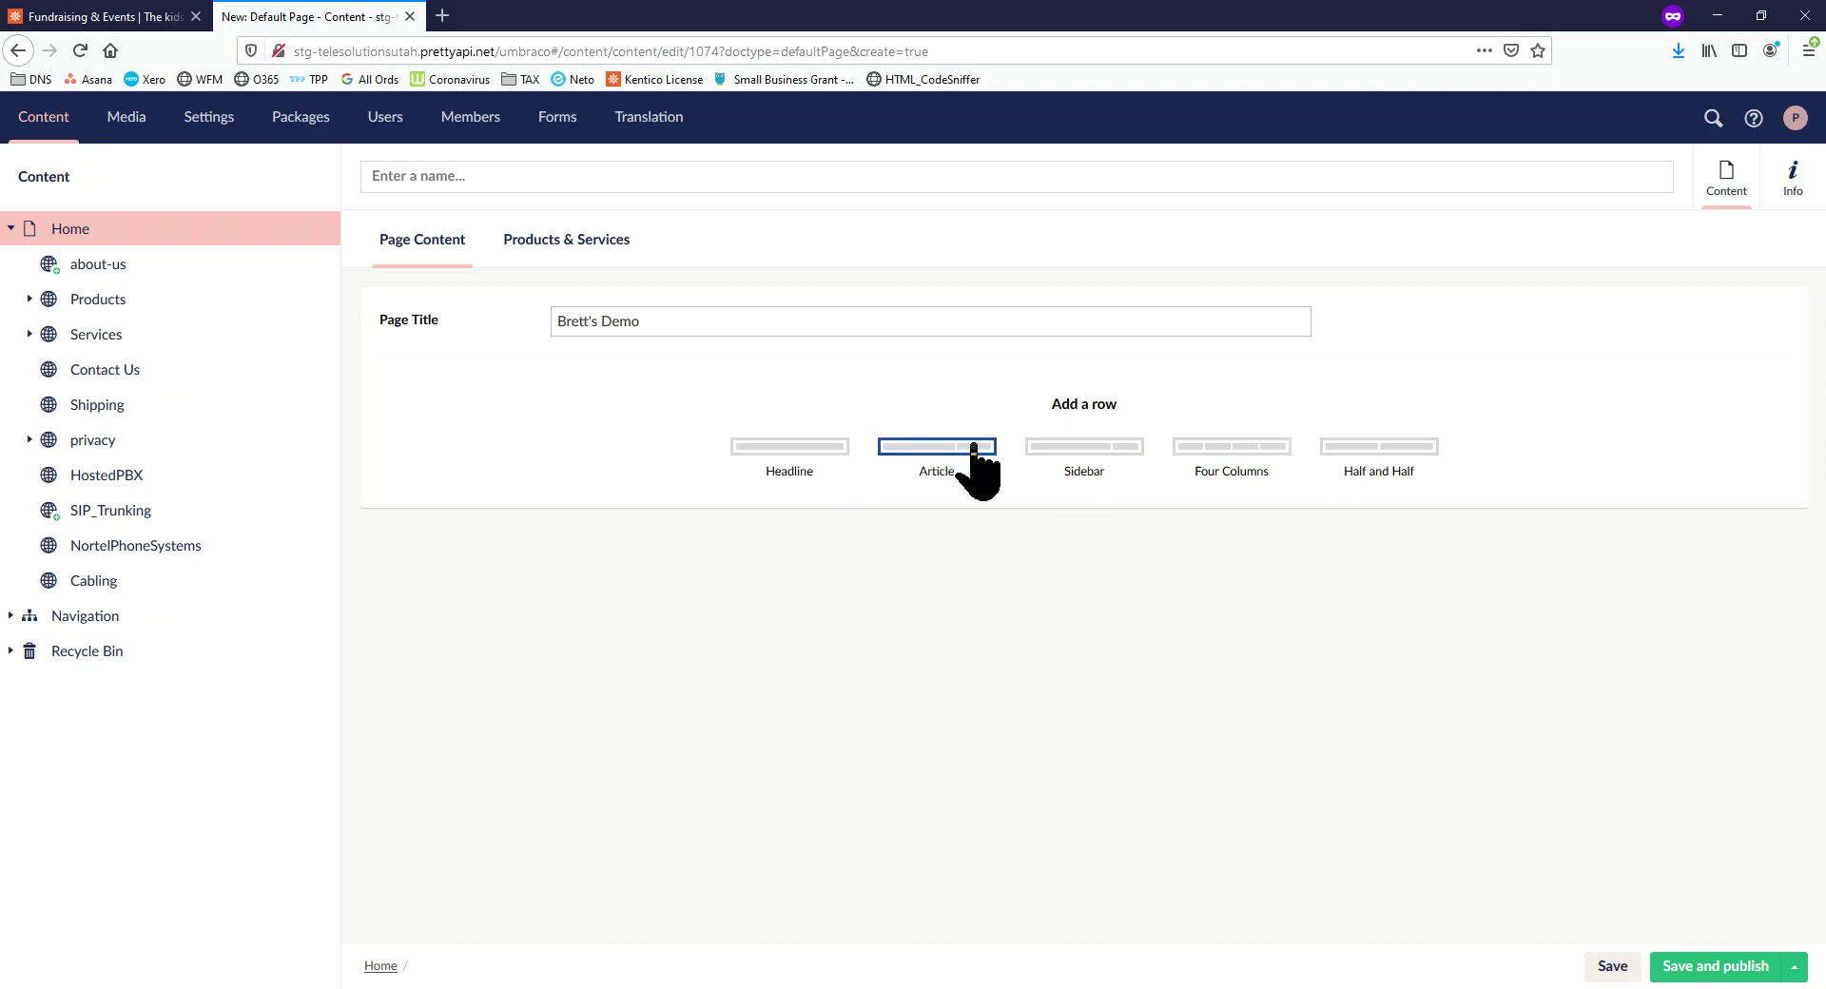
{"action": "left_click", "coordinate": [961, 455]}
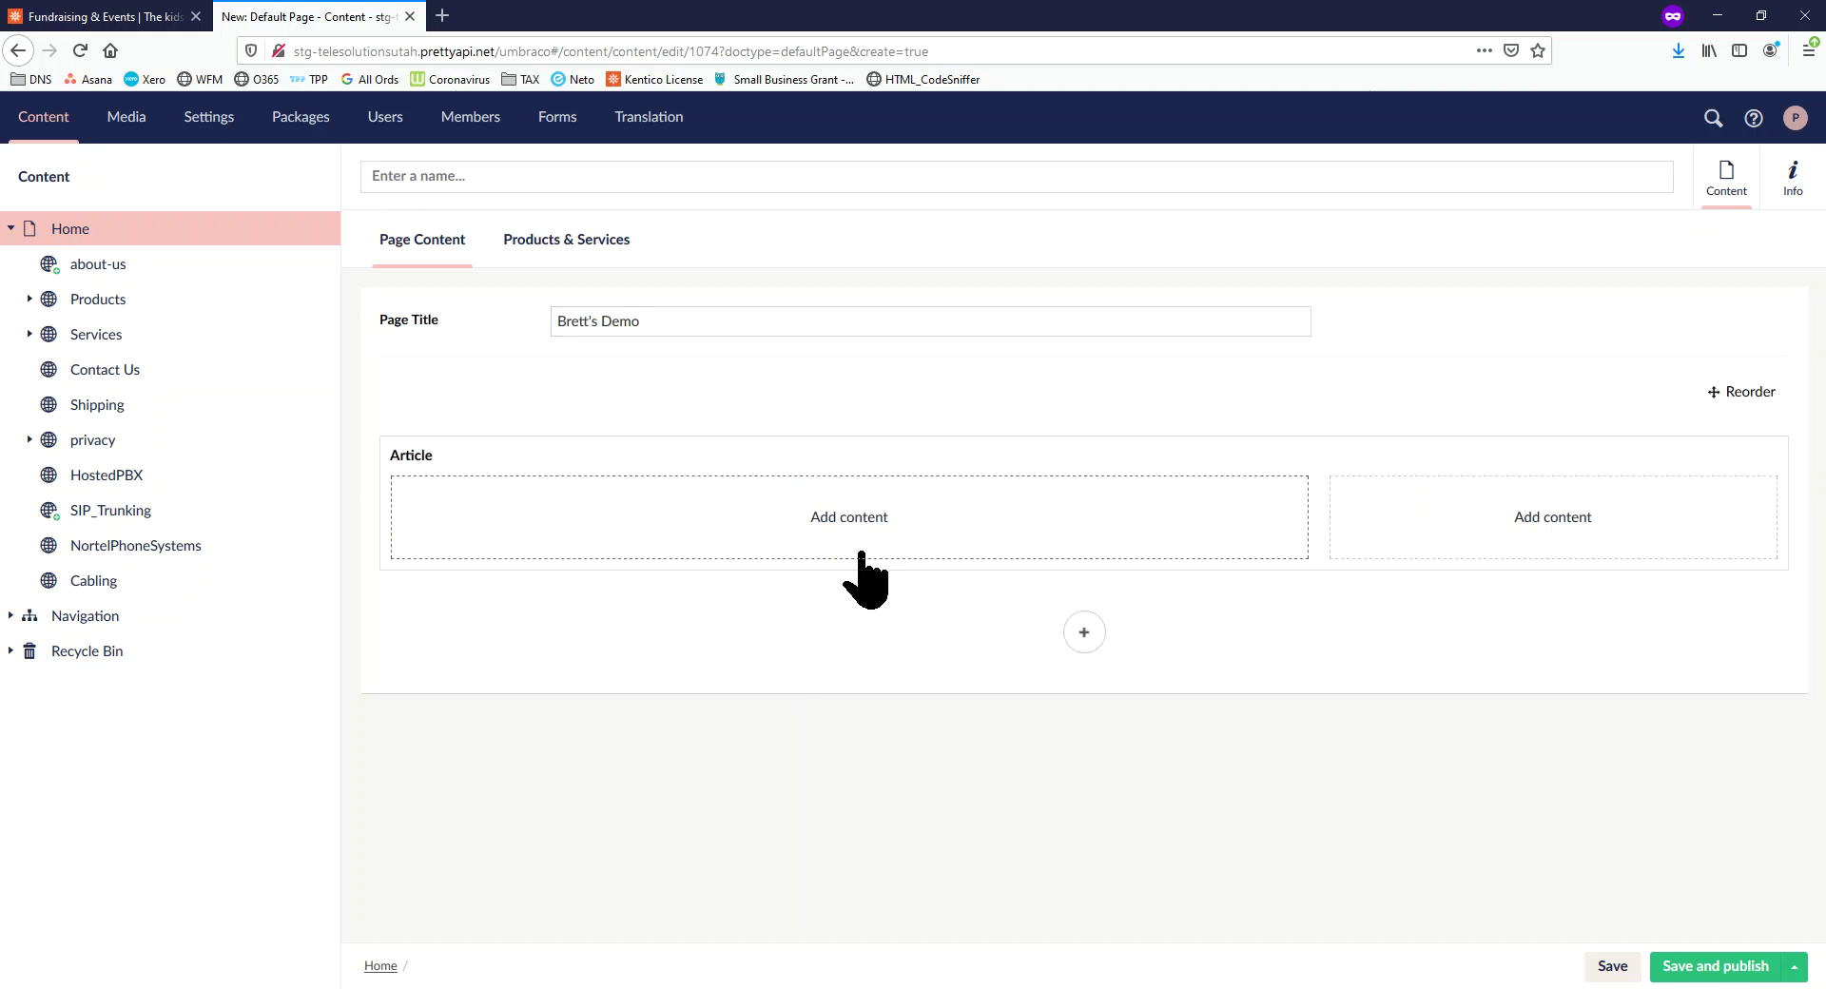
{"action": "left_click", "coordinate": [851, 523]}
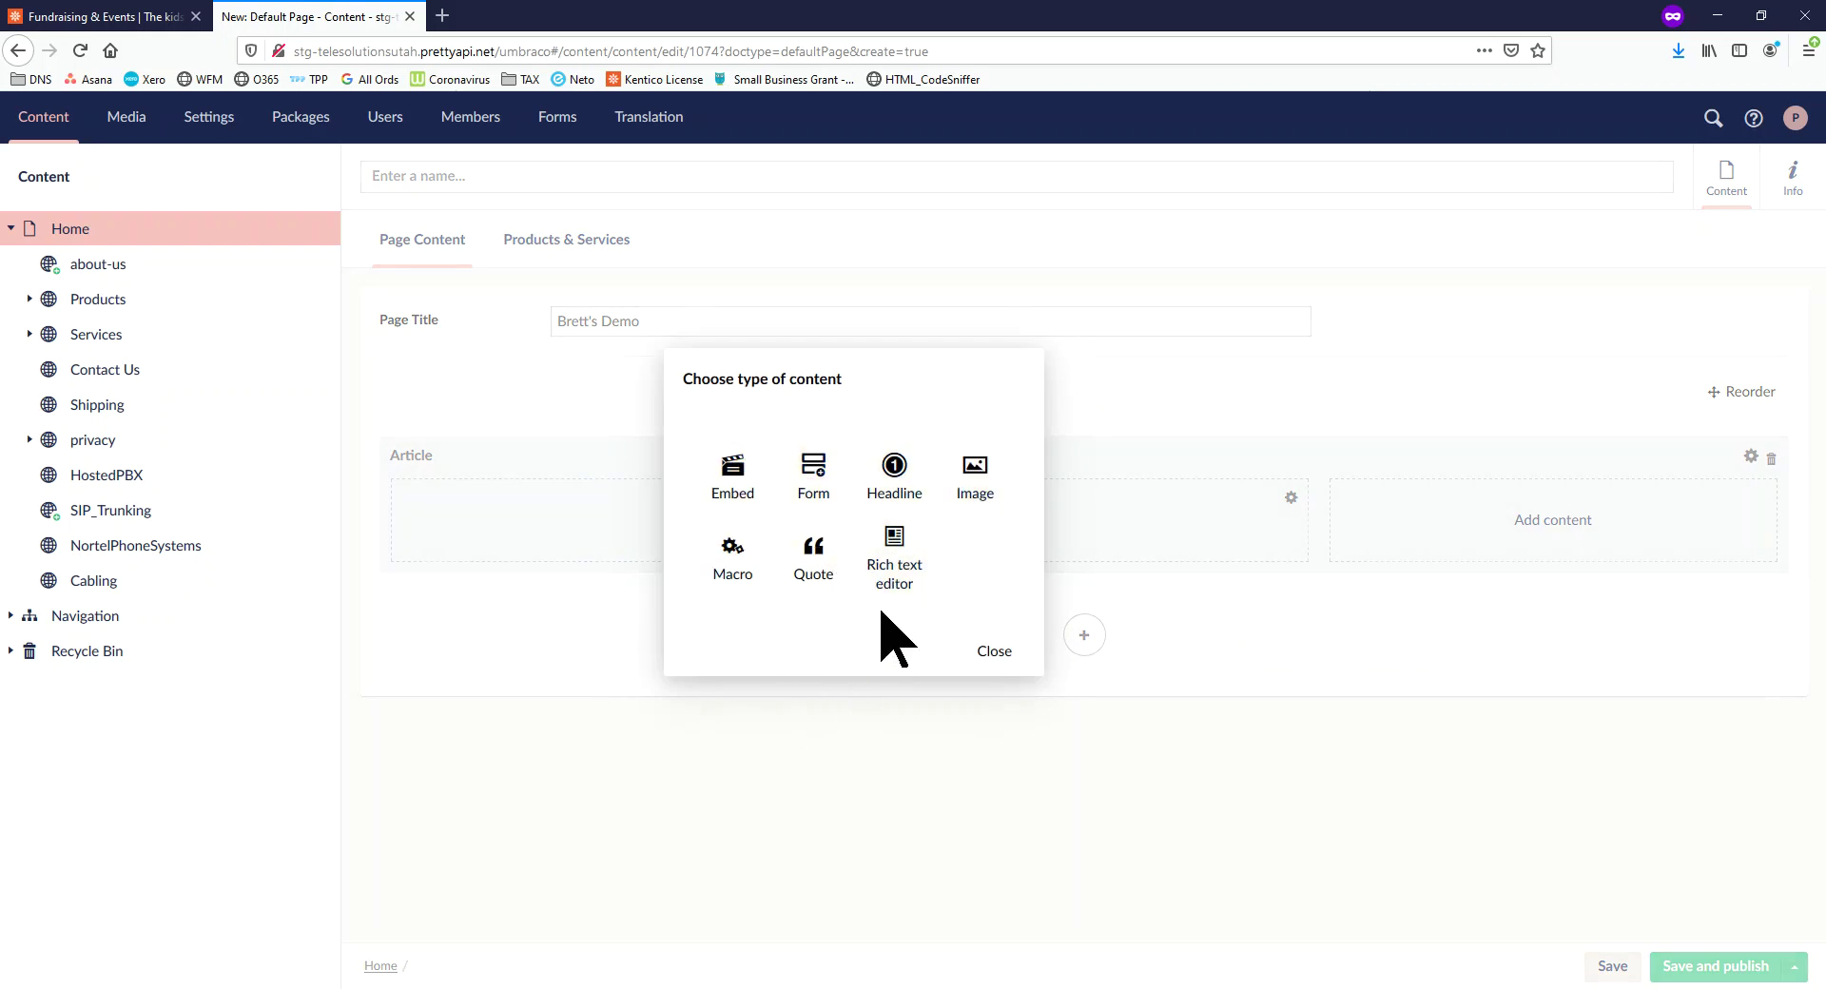
{"action": "left_click", "coordinate": [902, 550]}
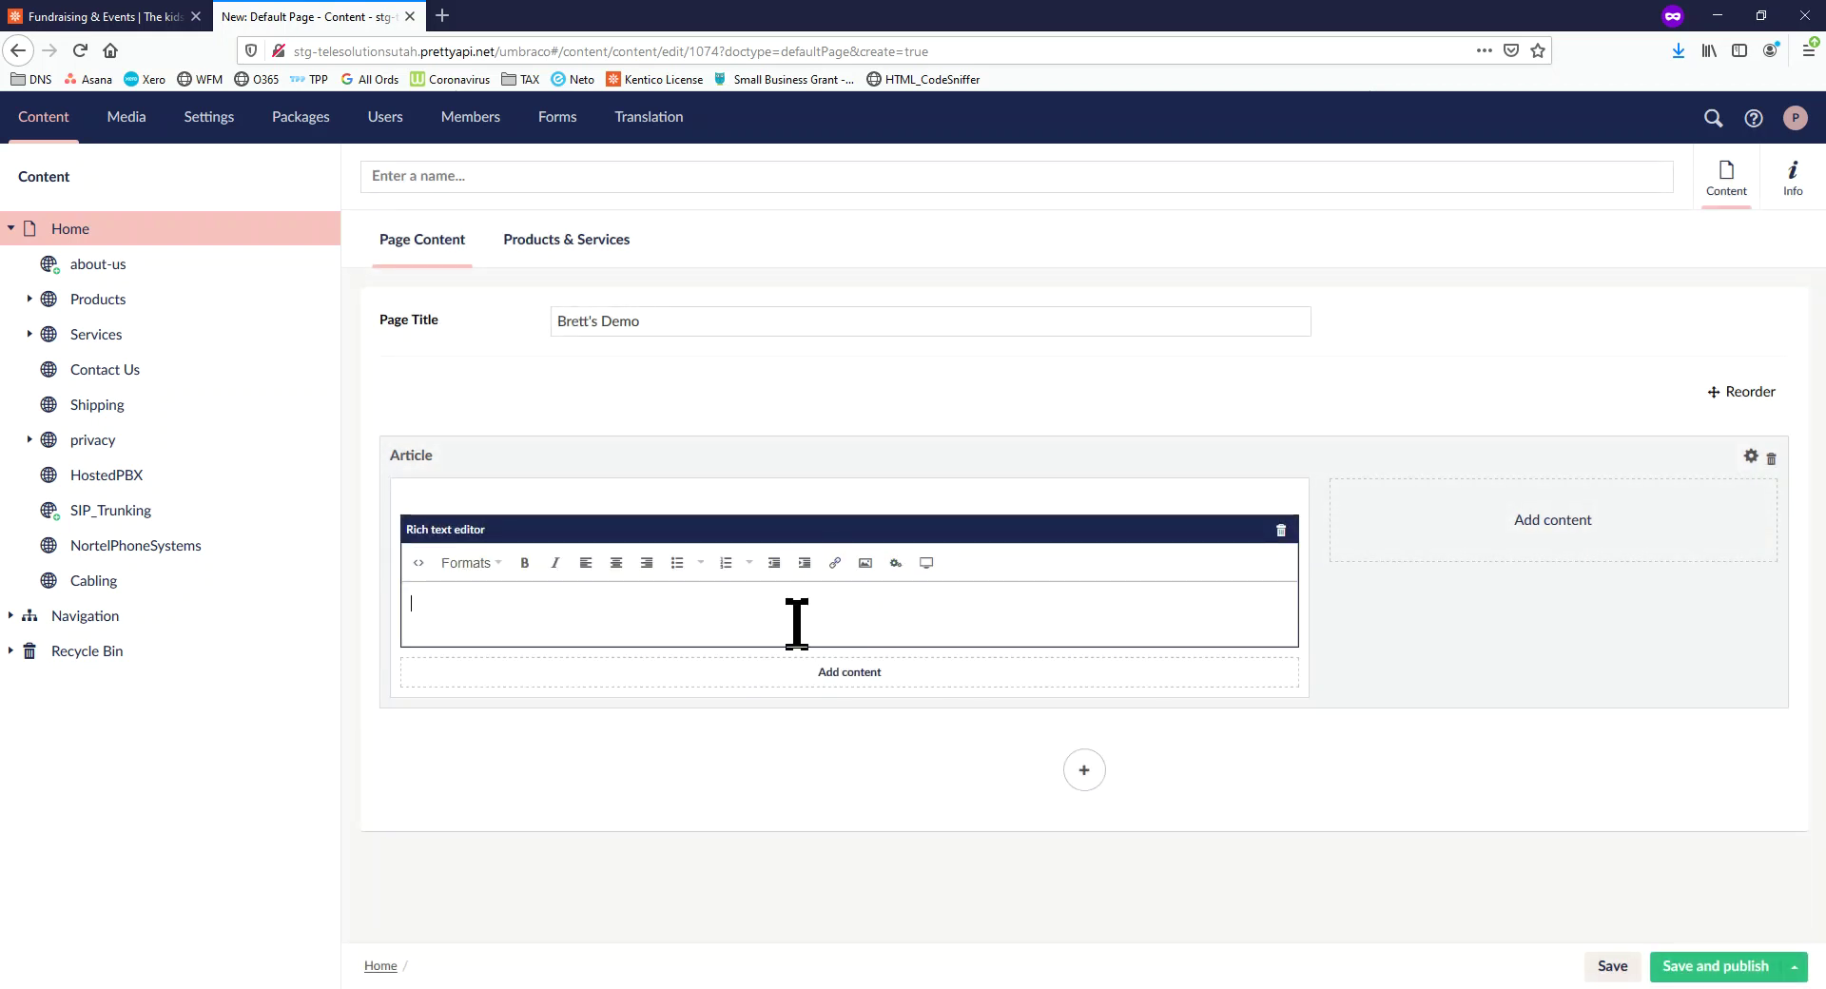
{"action": "type", "text": "alksdjfl;asjdfl;jasdl;fjklasdf"}
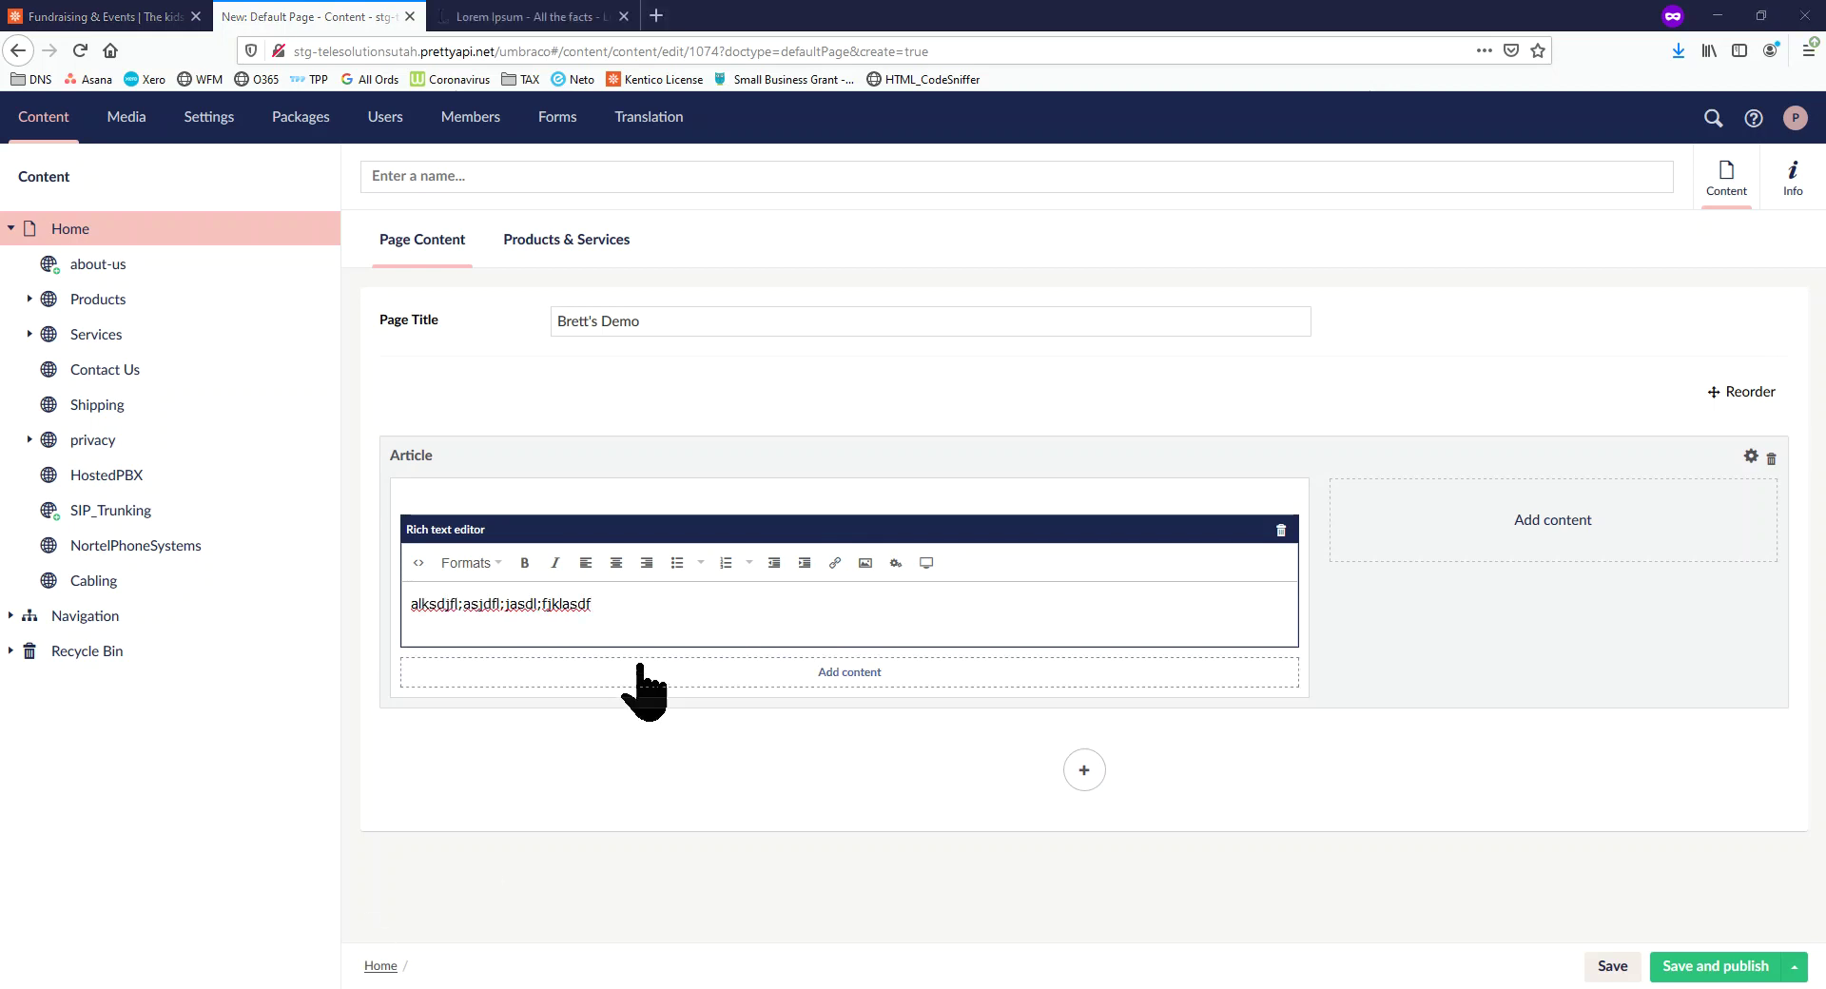
{"action": "key", "text": "ctrl+a"}
{"action": "type", "text": "Lorem Ipsum is simply dummy text of the printing and typesetting industry. Lorem Ipsum has been the industry's standard dummy text ever since the 1500s, when an unknown printer took a galley of type and scrambled it to make a type specimen book. It has survived not only five centuries, but also the leap into electronic typesetting, remaining essentially unchanged. It was popularised in the 1960s with the release of Letraset sheets containing Lorem Ipsum passages, and more recently with desktop publishing software like Aldus PageMaker including versions of Lorem Ipsum."}
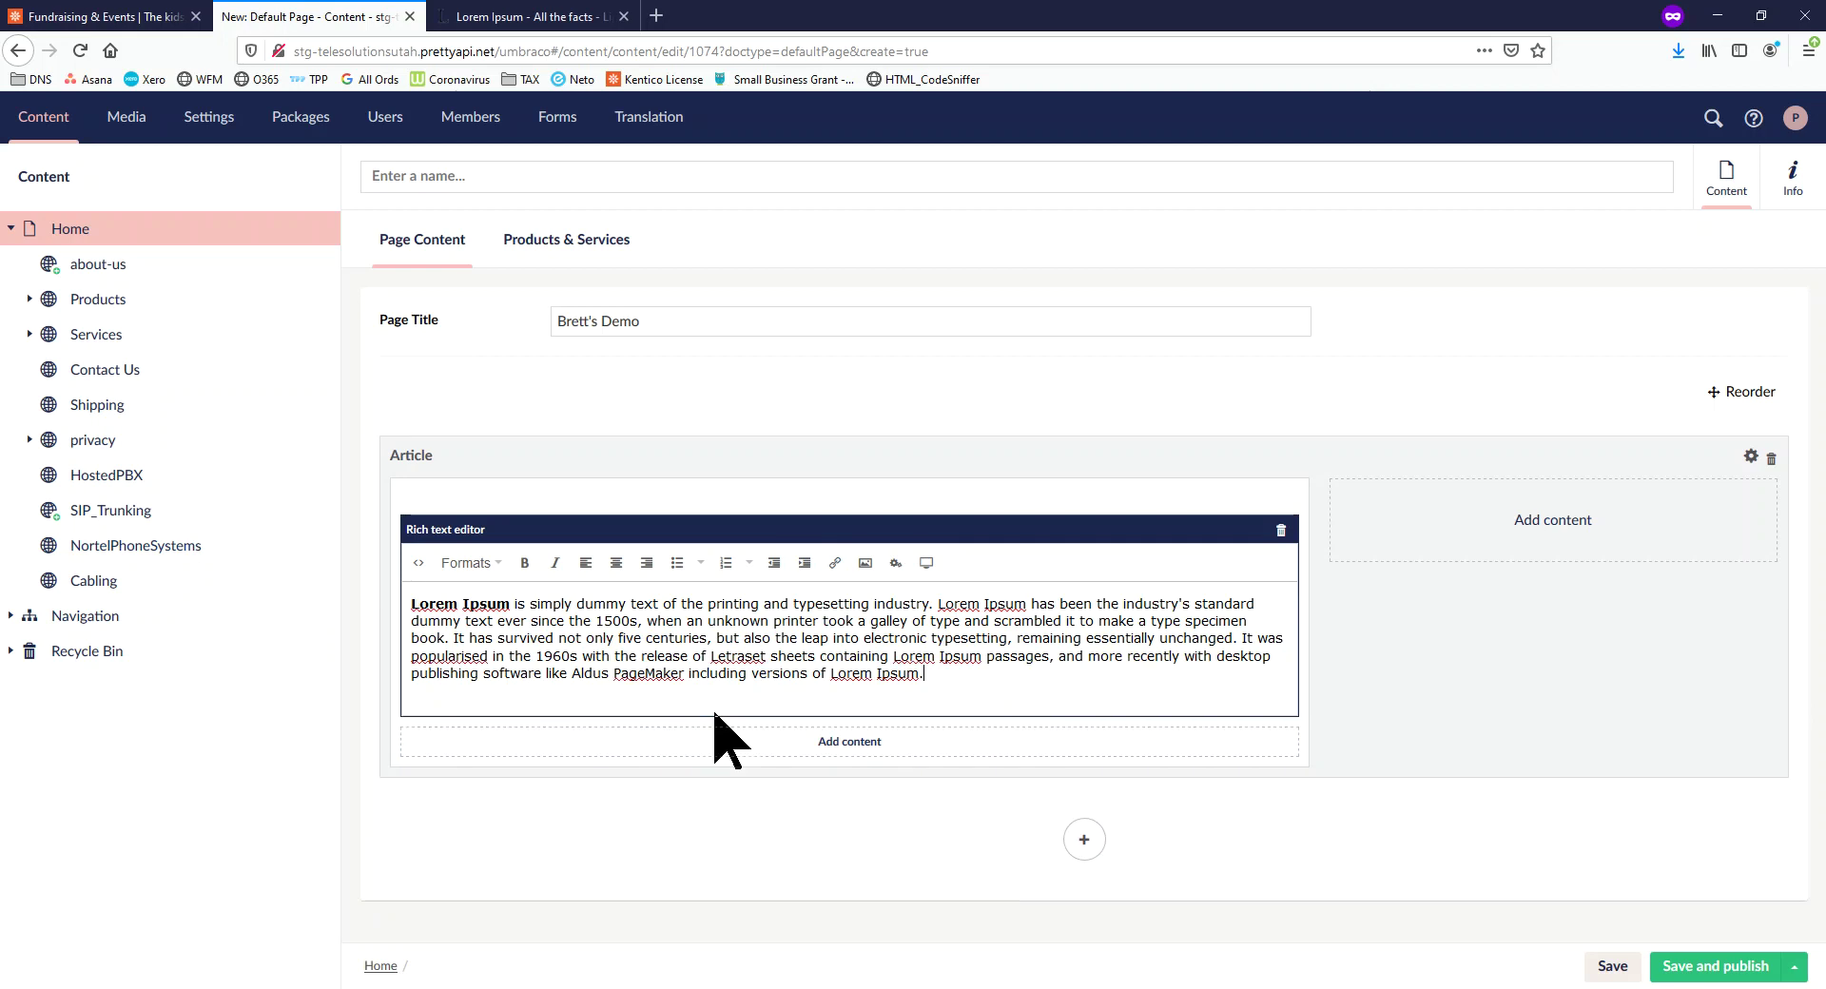
Place the Viscount Door Control New image in the Article's second cell, discarding a stray headline block
{"action": "left_click", "coordinate": [1541, 547]}
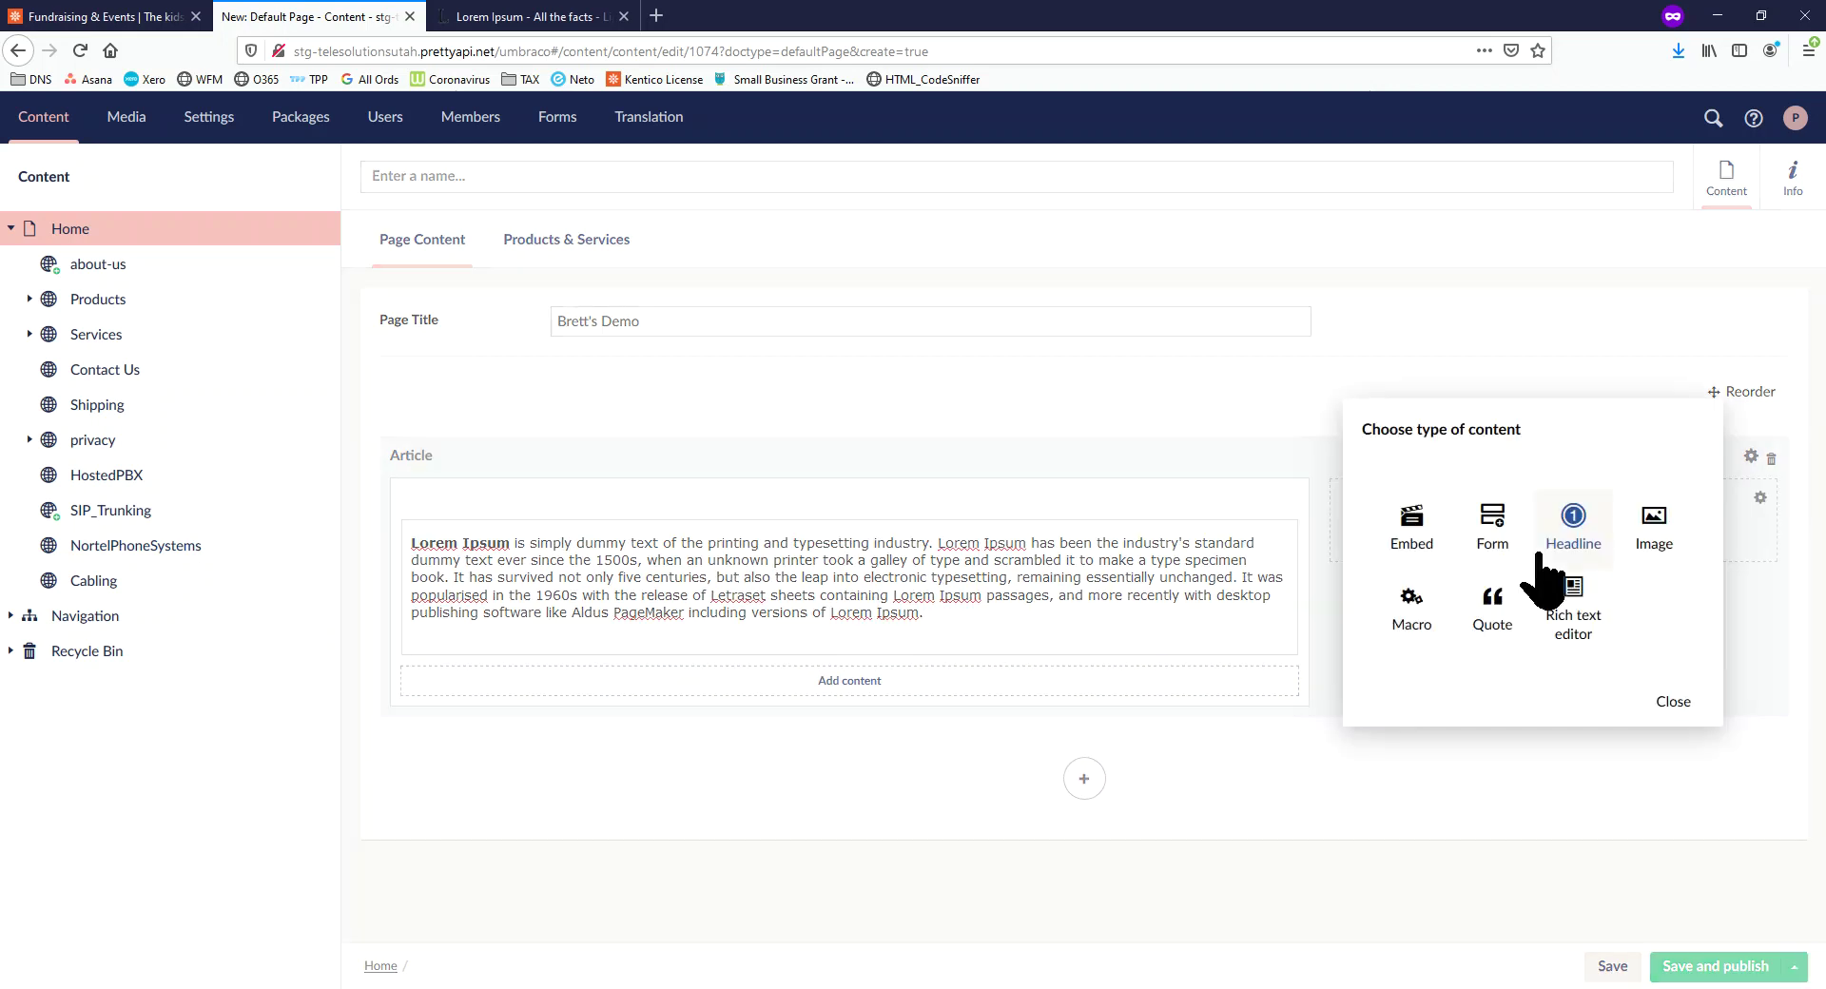
{"action": "left_click", "coordinate": [1541, 554]}
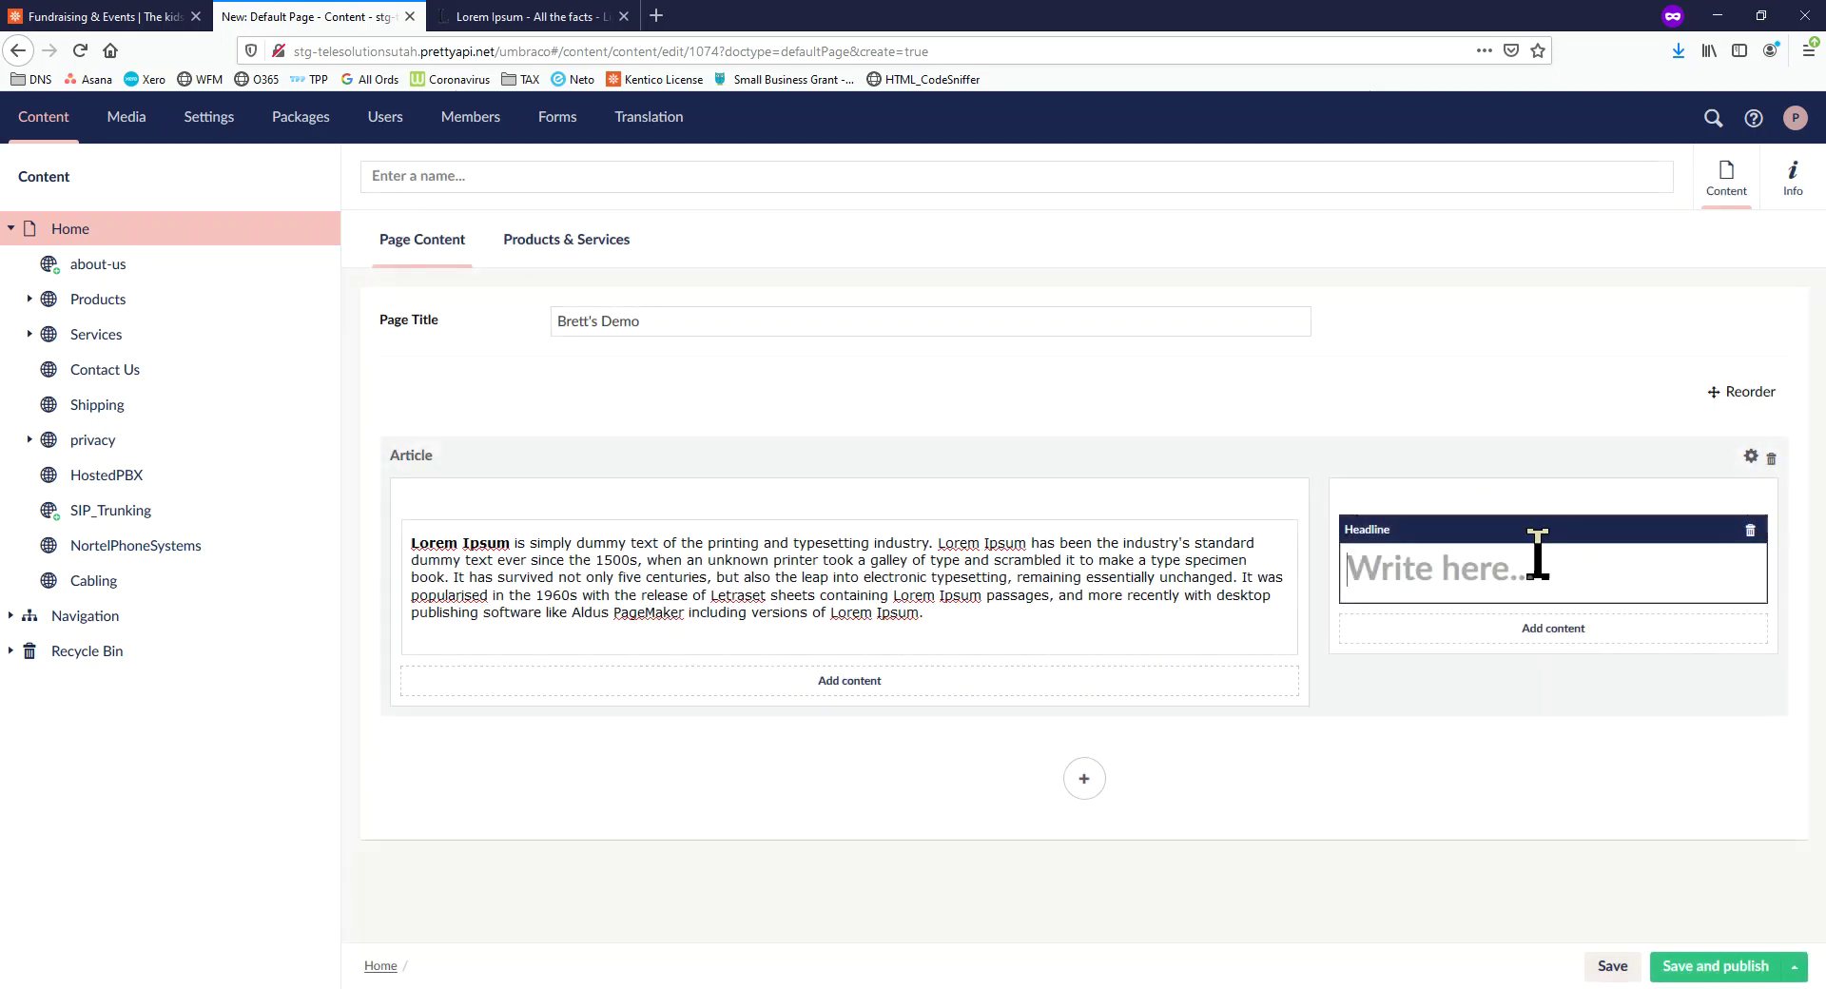
{"action": "left_click", "coordinate": [1750, 530]}
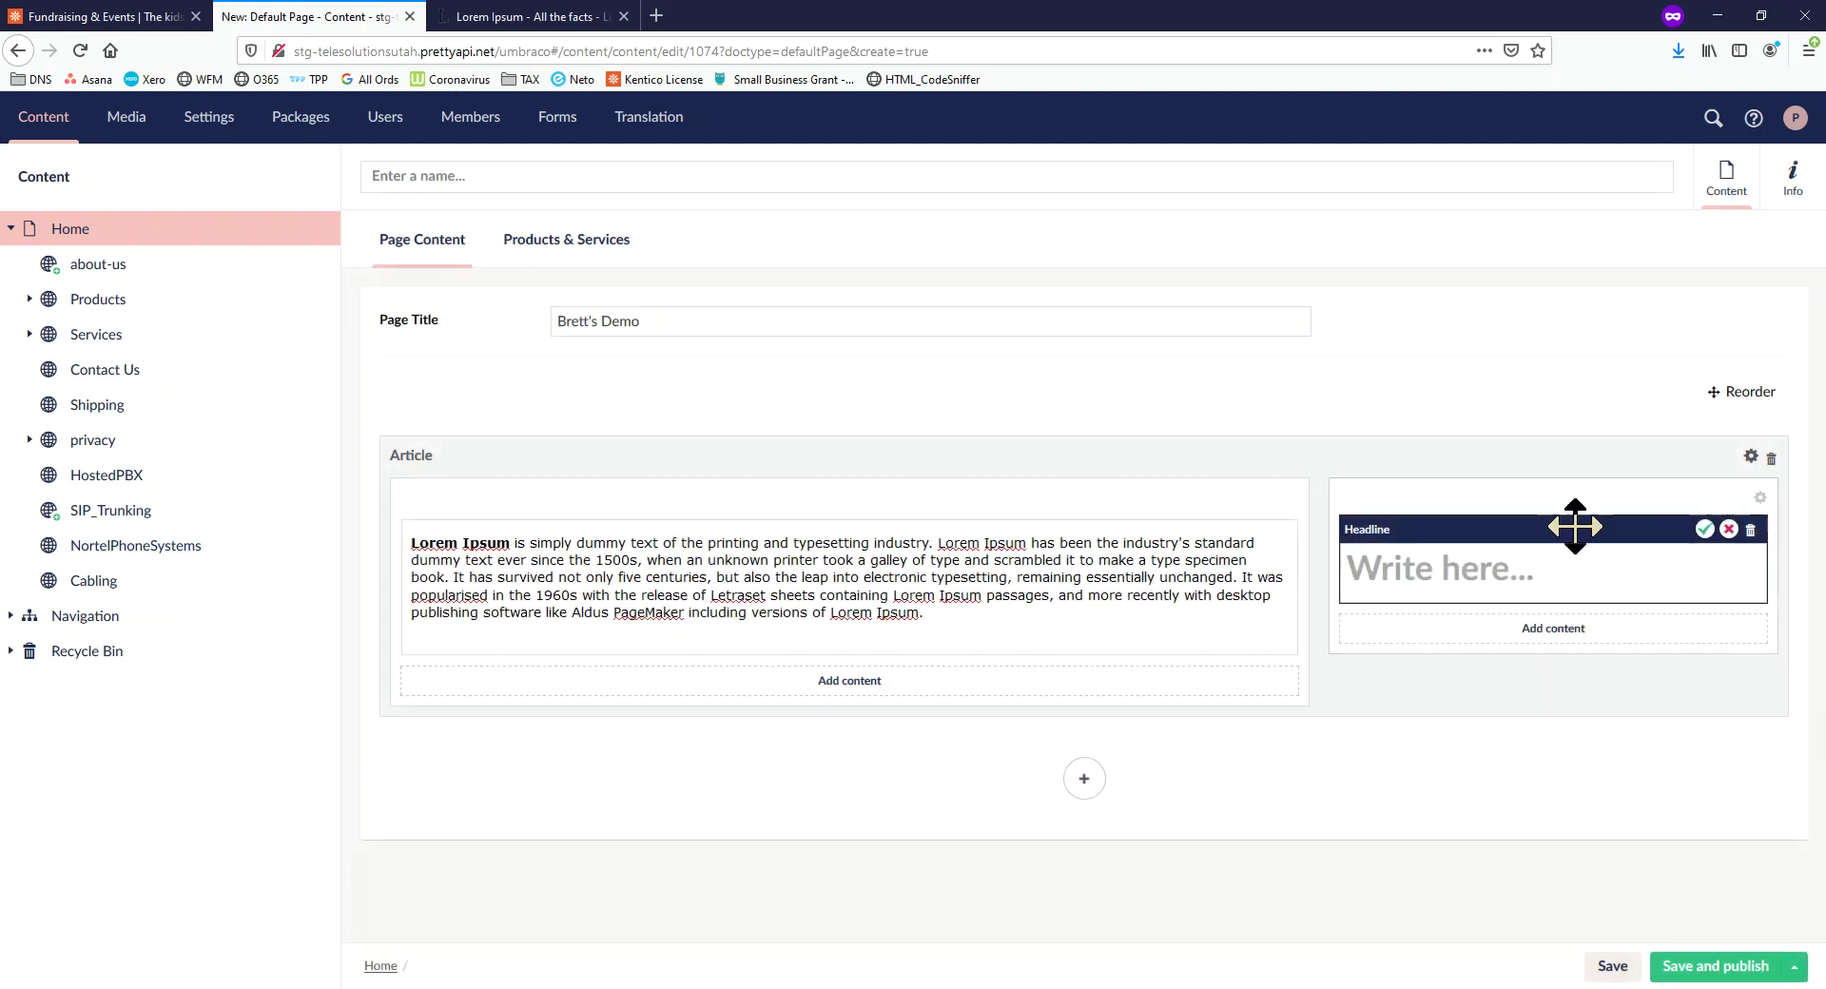
{"action": "left_click", "coordinate": [1704, 529]}
{"action": "left_click", "coordinate": [1641, 538]}
{"action": "left_click", "coordinate": [1719, 521]}
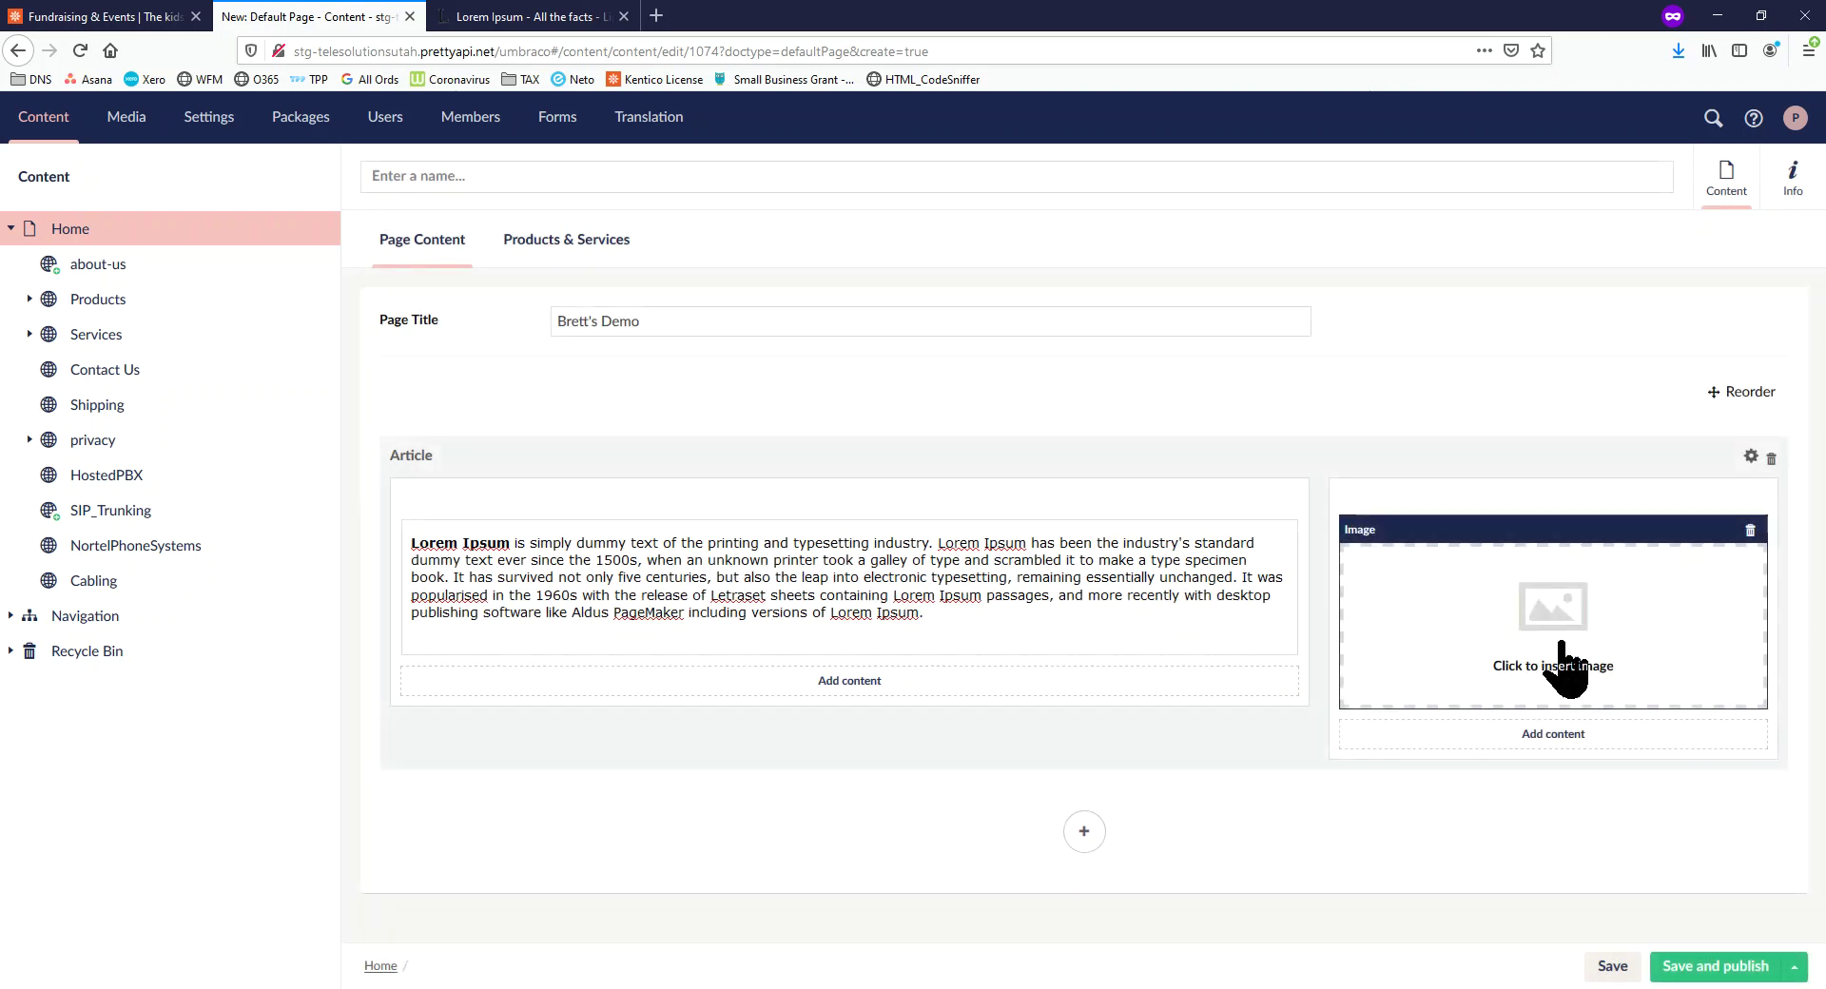
{"action": "left_click", "coordinate": [1550, 639]}
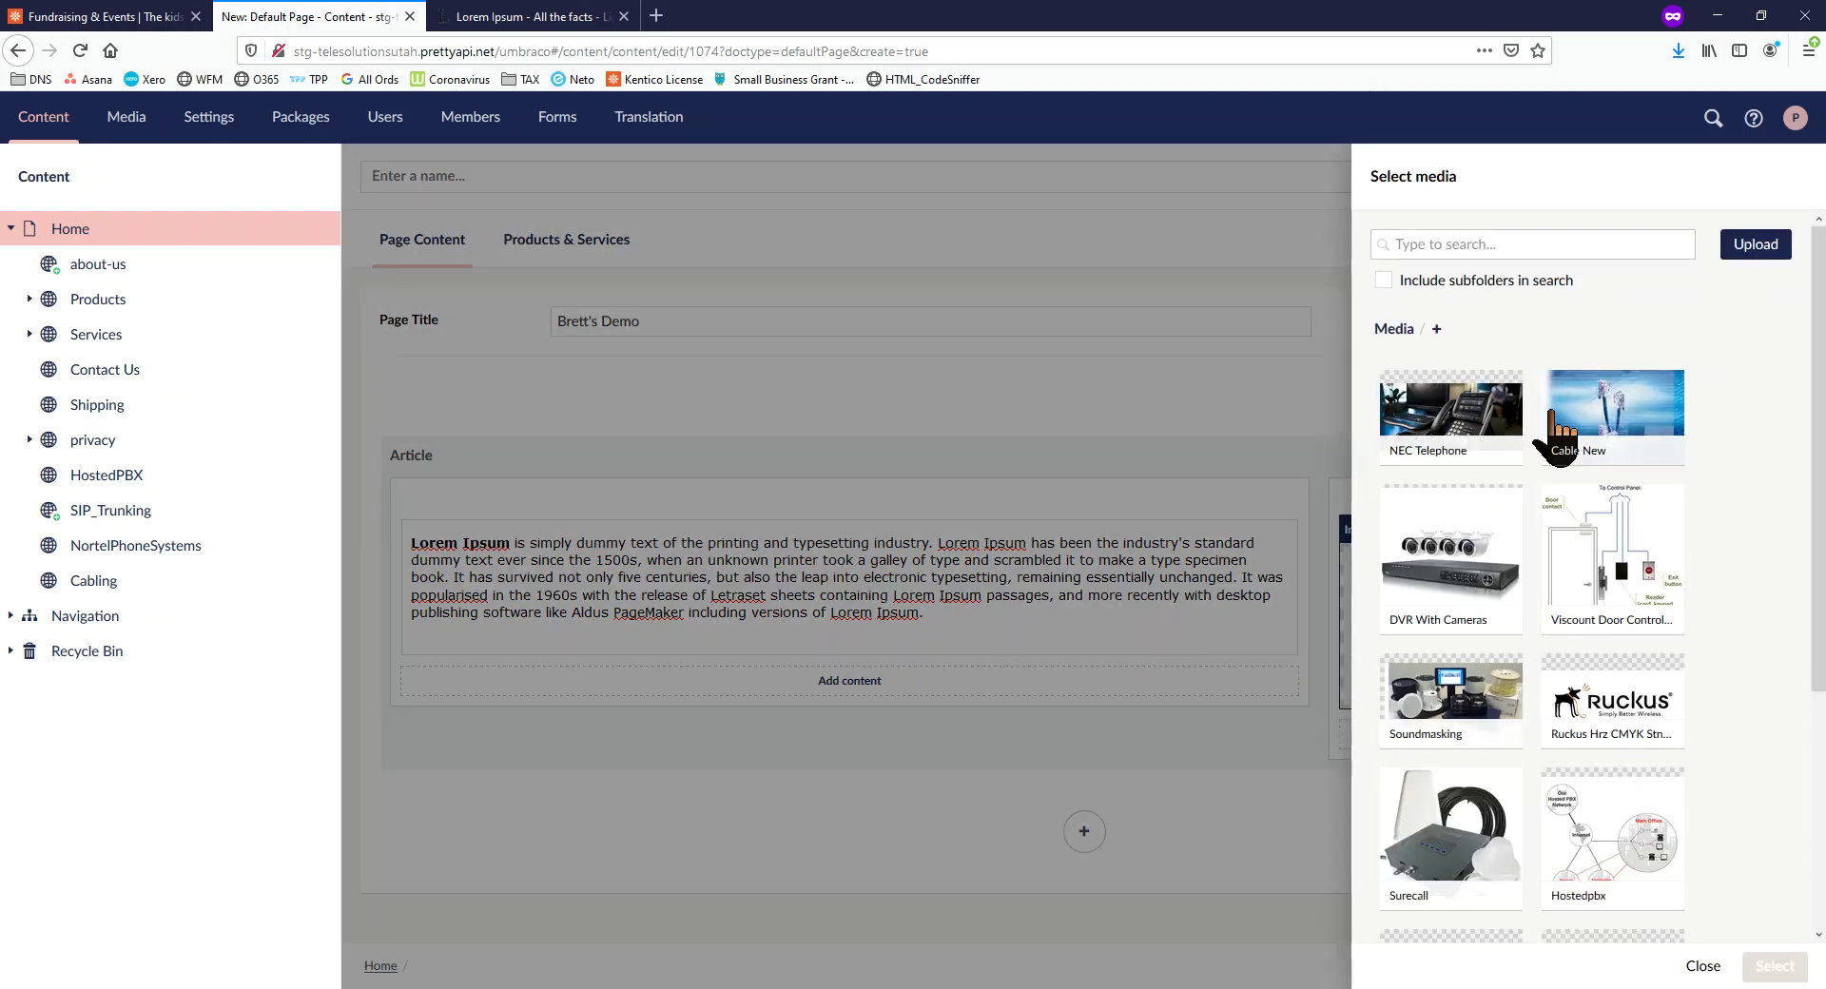
{"action": "left_click", "coordinate": [1619, 609]}
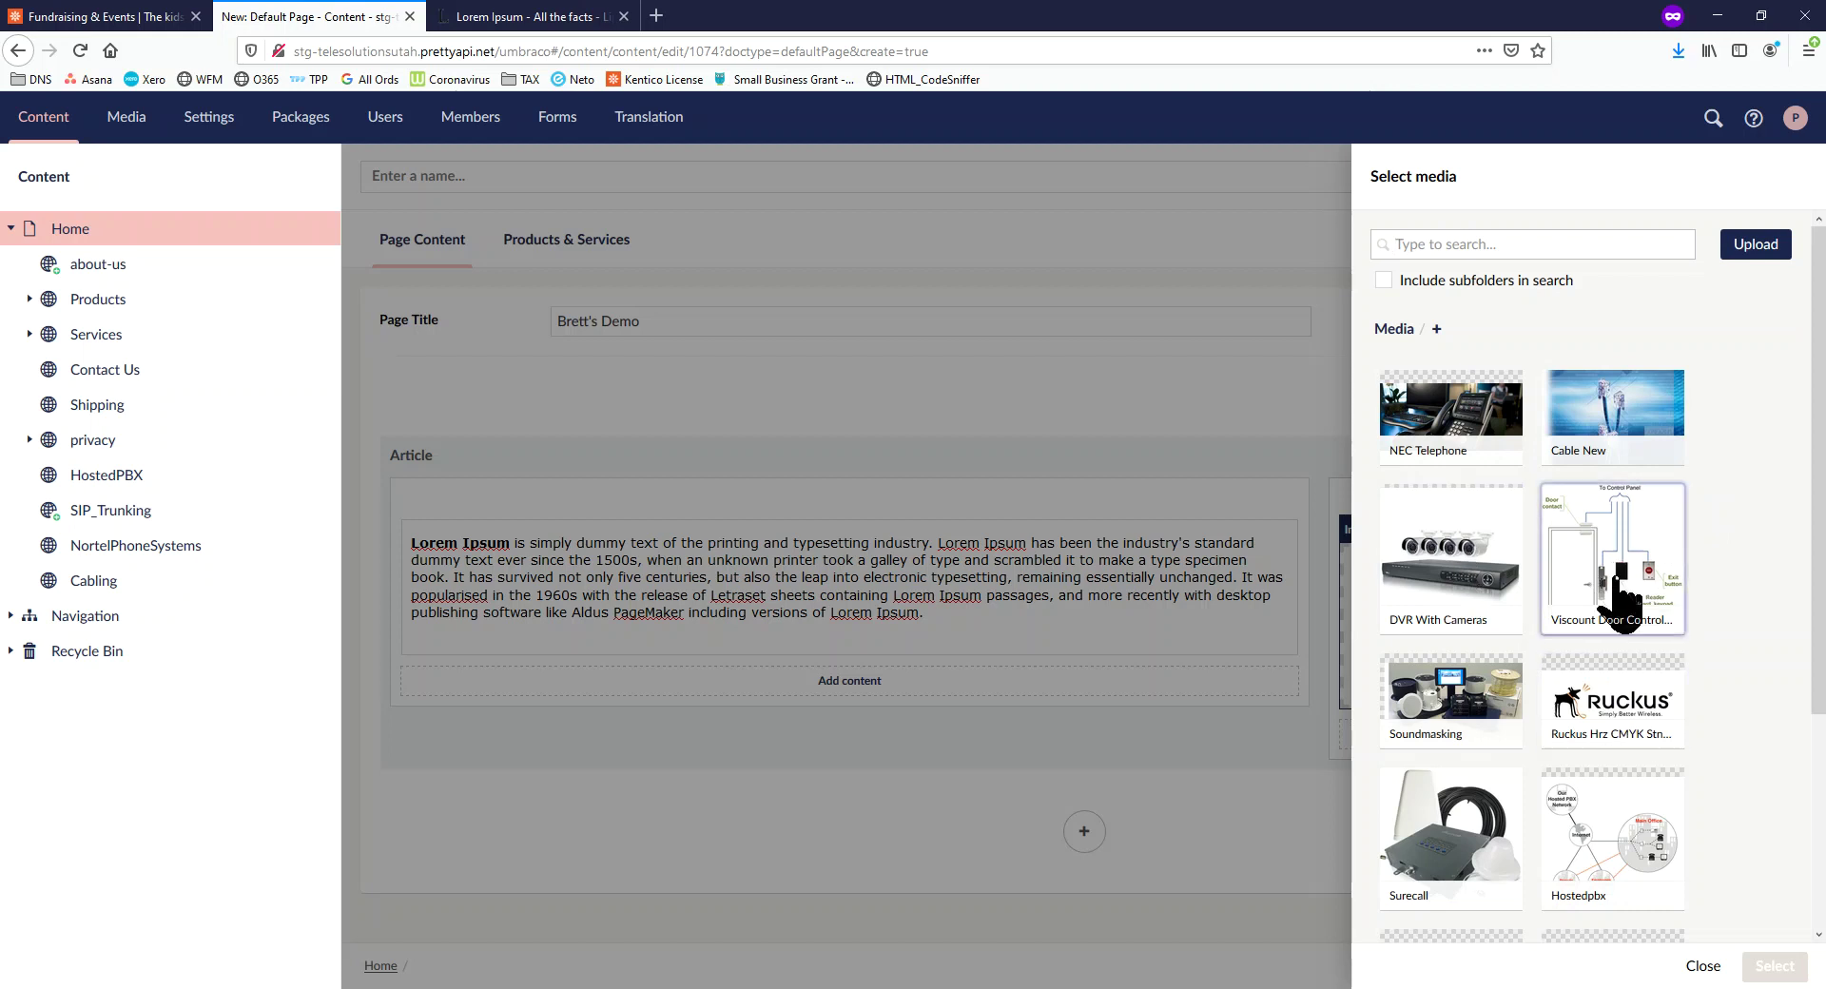
{"action": "left_click", "coordinate": [1772, 966]}
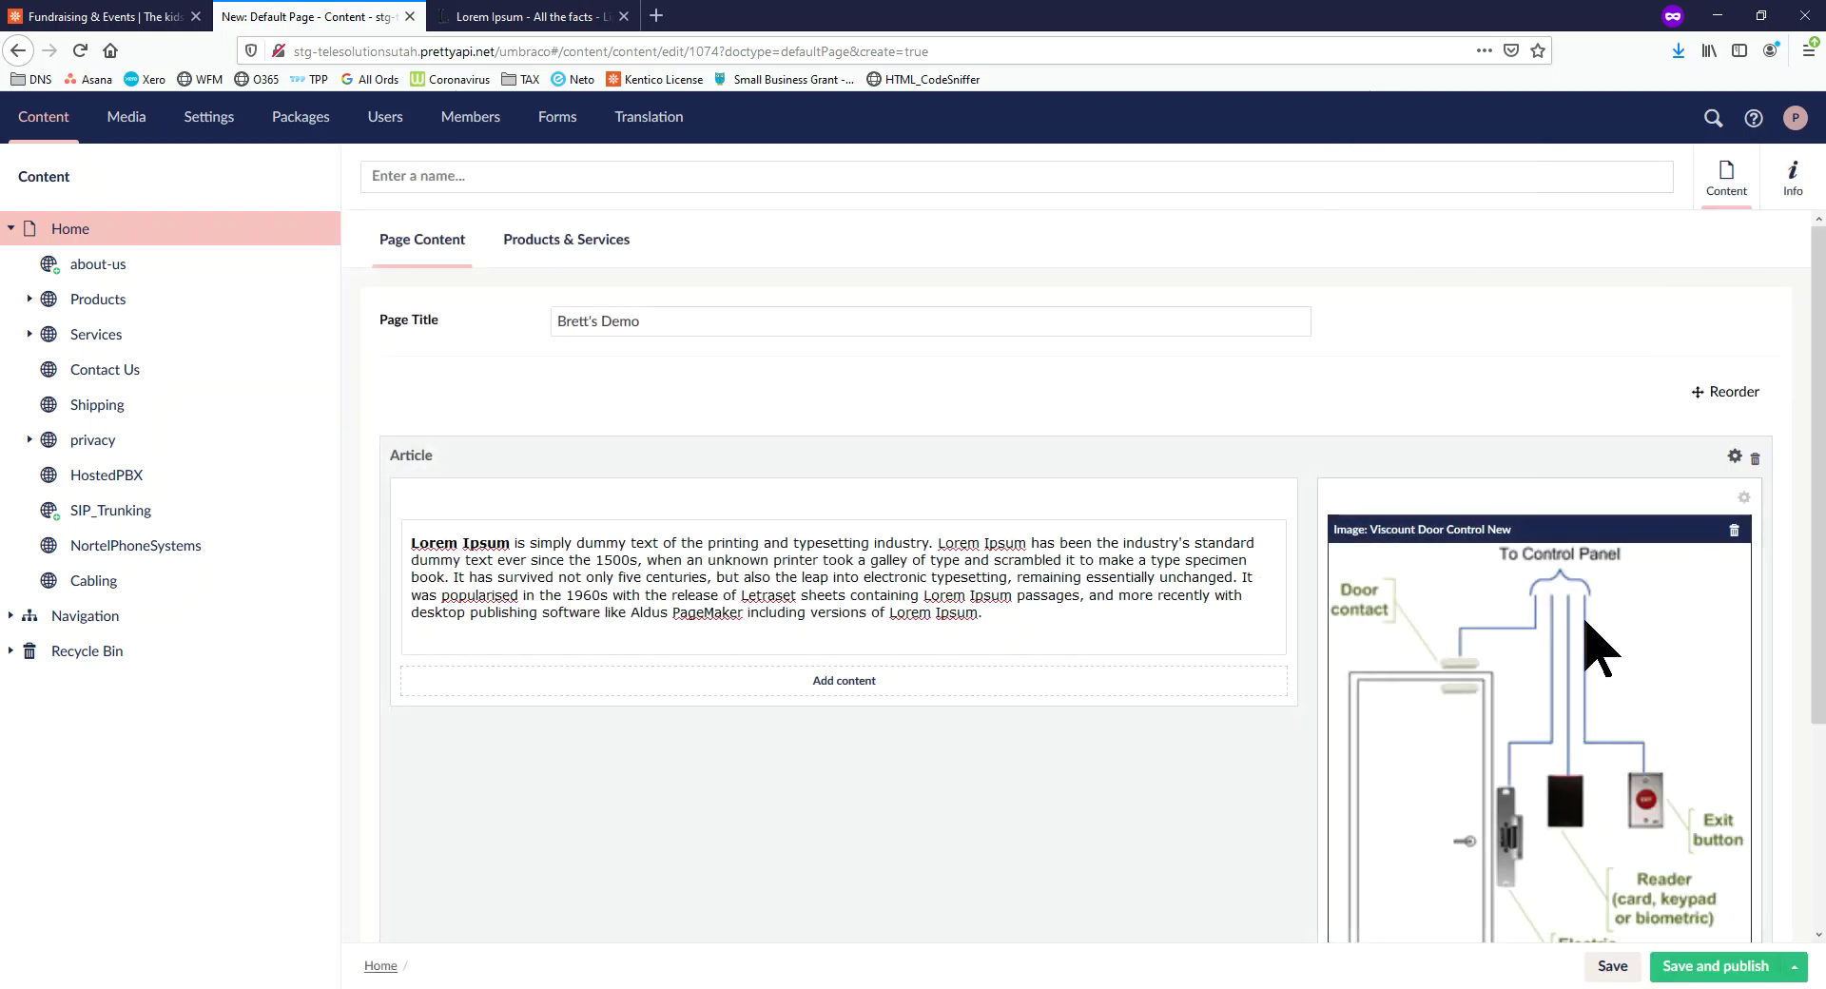
{"action": "scroll", "coordinate": [1608, 571], "scroll_direction": "down", "scroll_amount": 3}
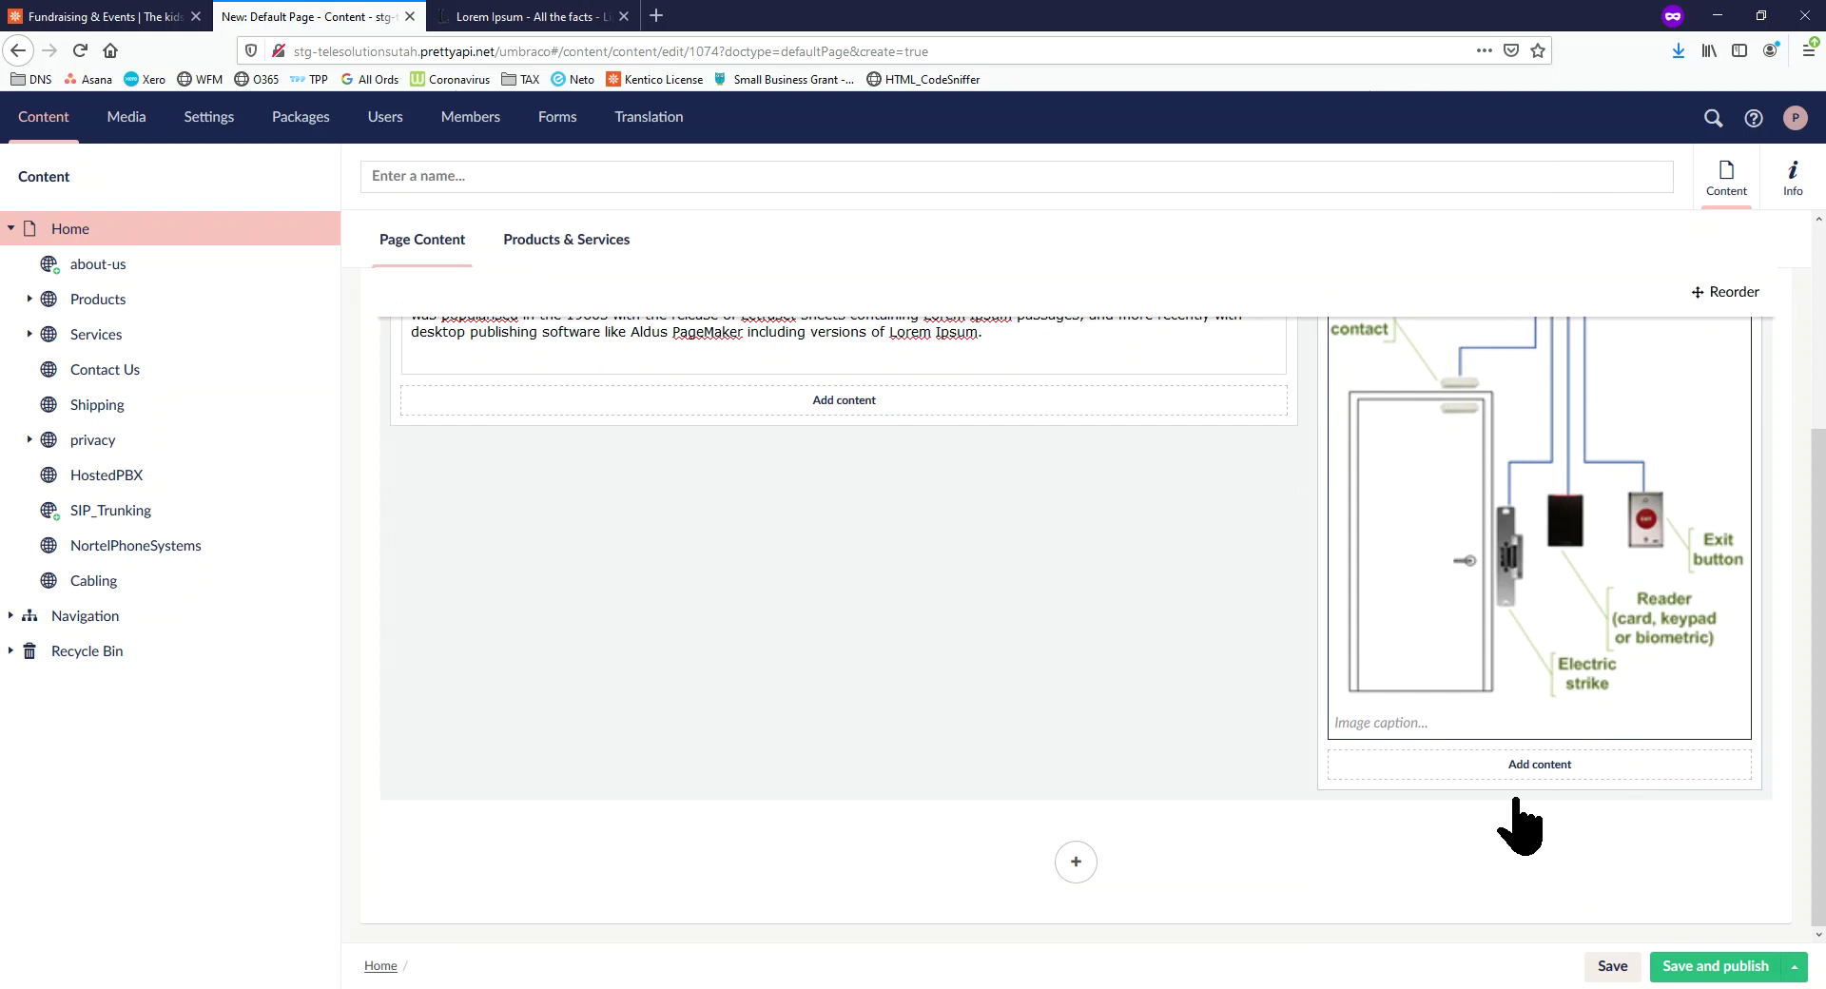
Add a Lorem Ipsum rich text block beneath the image, then save and publish the page
{"action": "left_click", "coordinate": [1541, 764]}
{"action": "left_click", "coordinate": [1559, 861]}
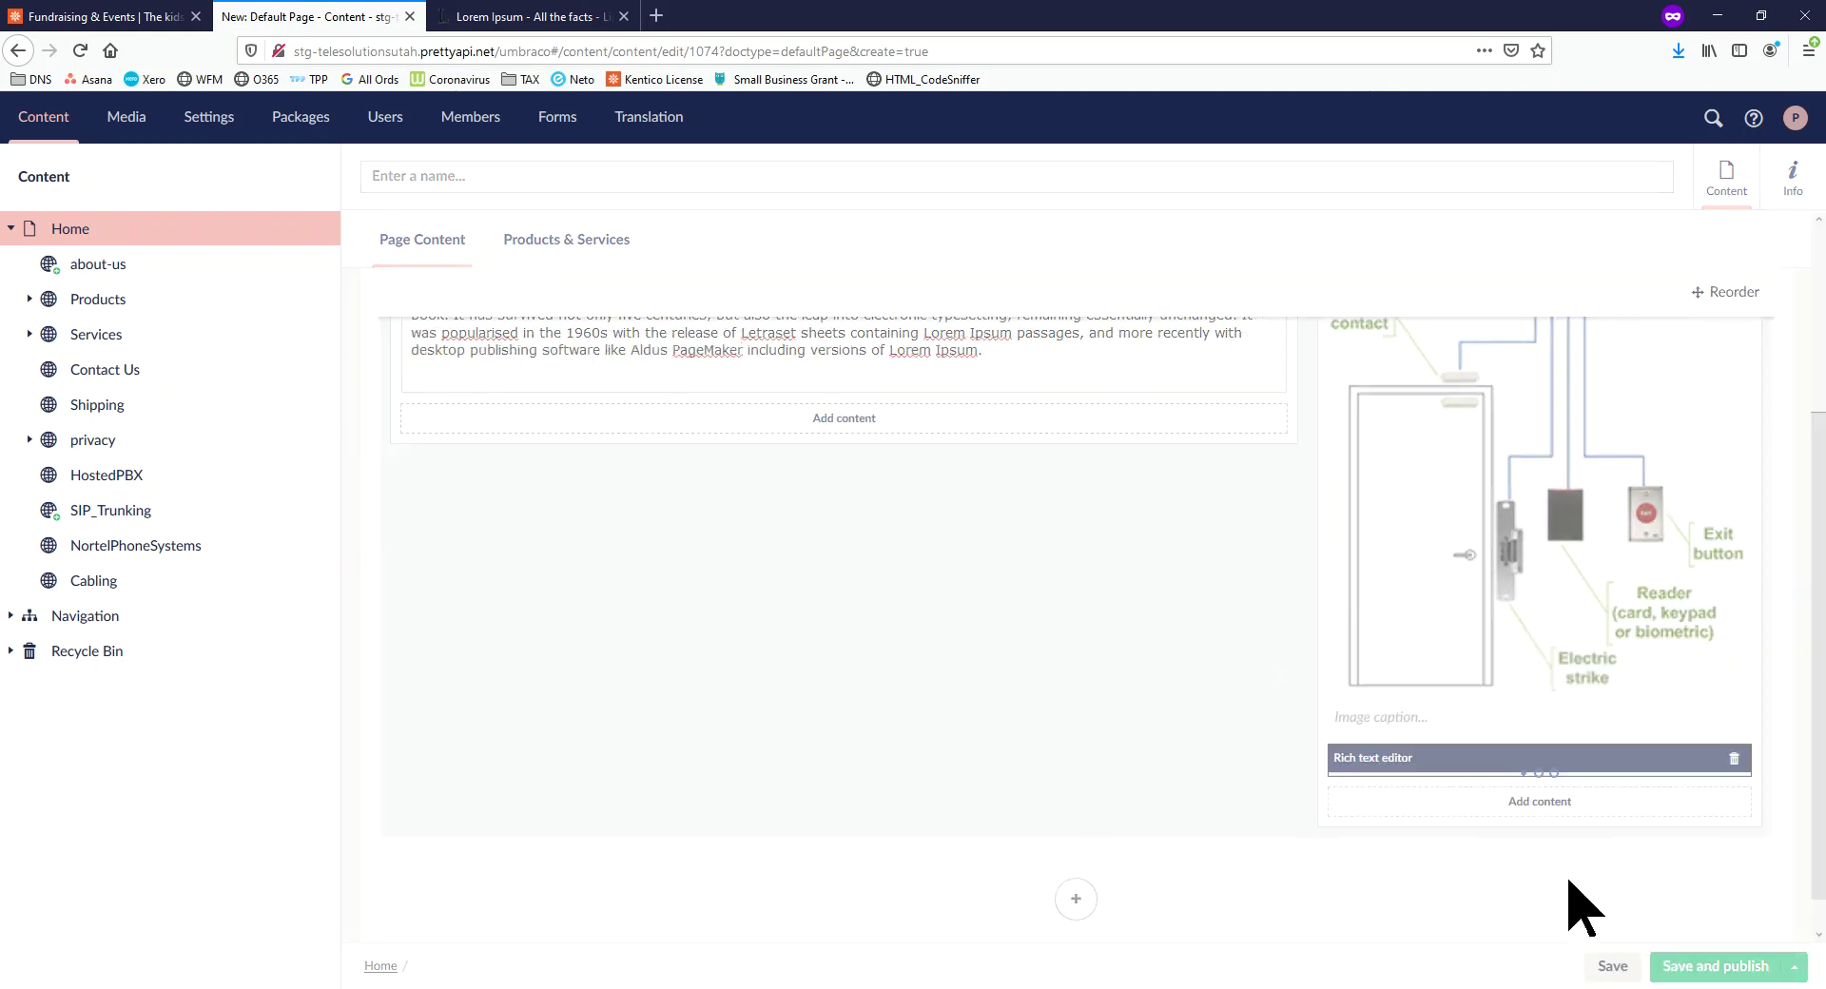
{"action": "type", "text": "Lorem Ipsum is simply dummy text of the printing and typesetting industry. Lorem Ipsum has been the industry's standard dummy text ever since the 1500s, when an unknown printer took a galley of type and scrambled it to make a type specimen book. It has survived not only five centuries, but also the leap into electronic typesetting, remaining essentially unchanged. It was popularised in the 1960s with the release of Letraset sheets containing Lorem Ipsum passages, and more recently with desktop publishing software like Aldus PageMaker including versions of Lorem Ipsum."}
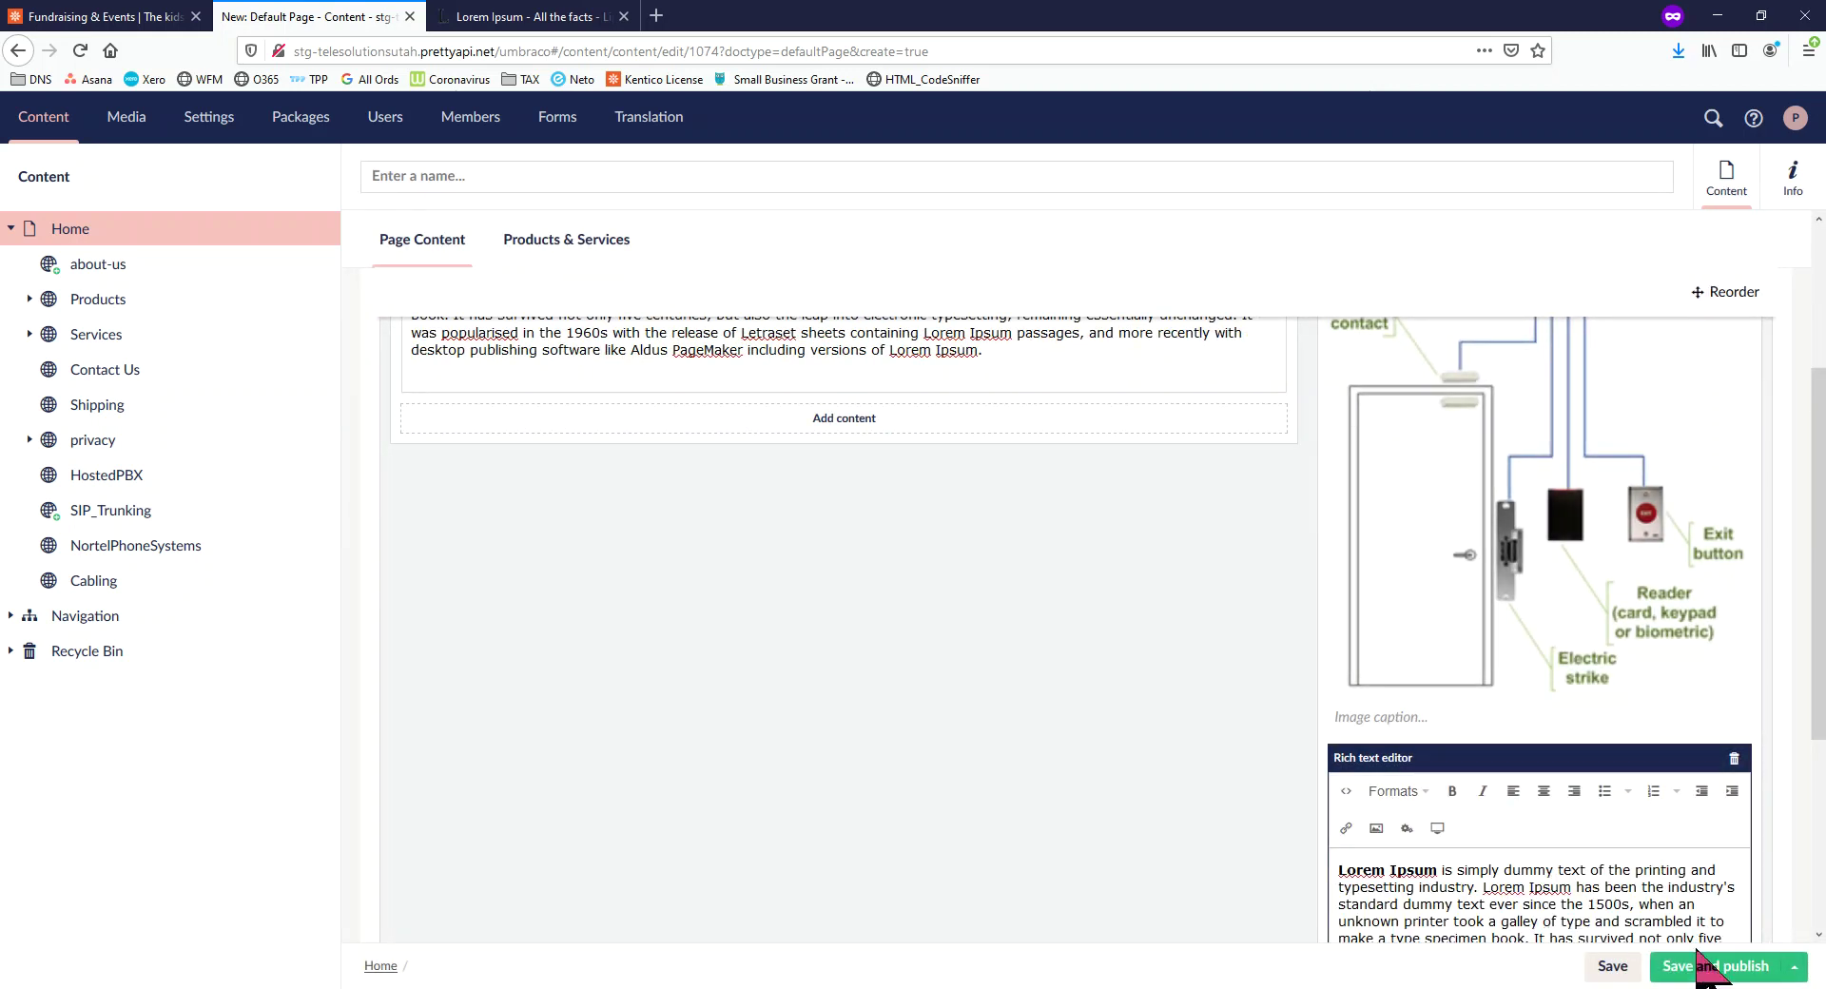
{"action": "left_click", "coordinate": [1729, 972]}
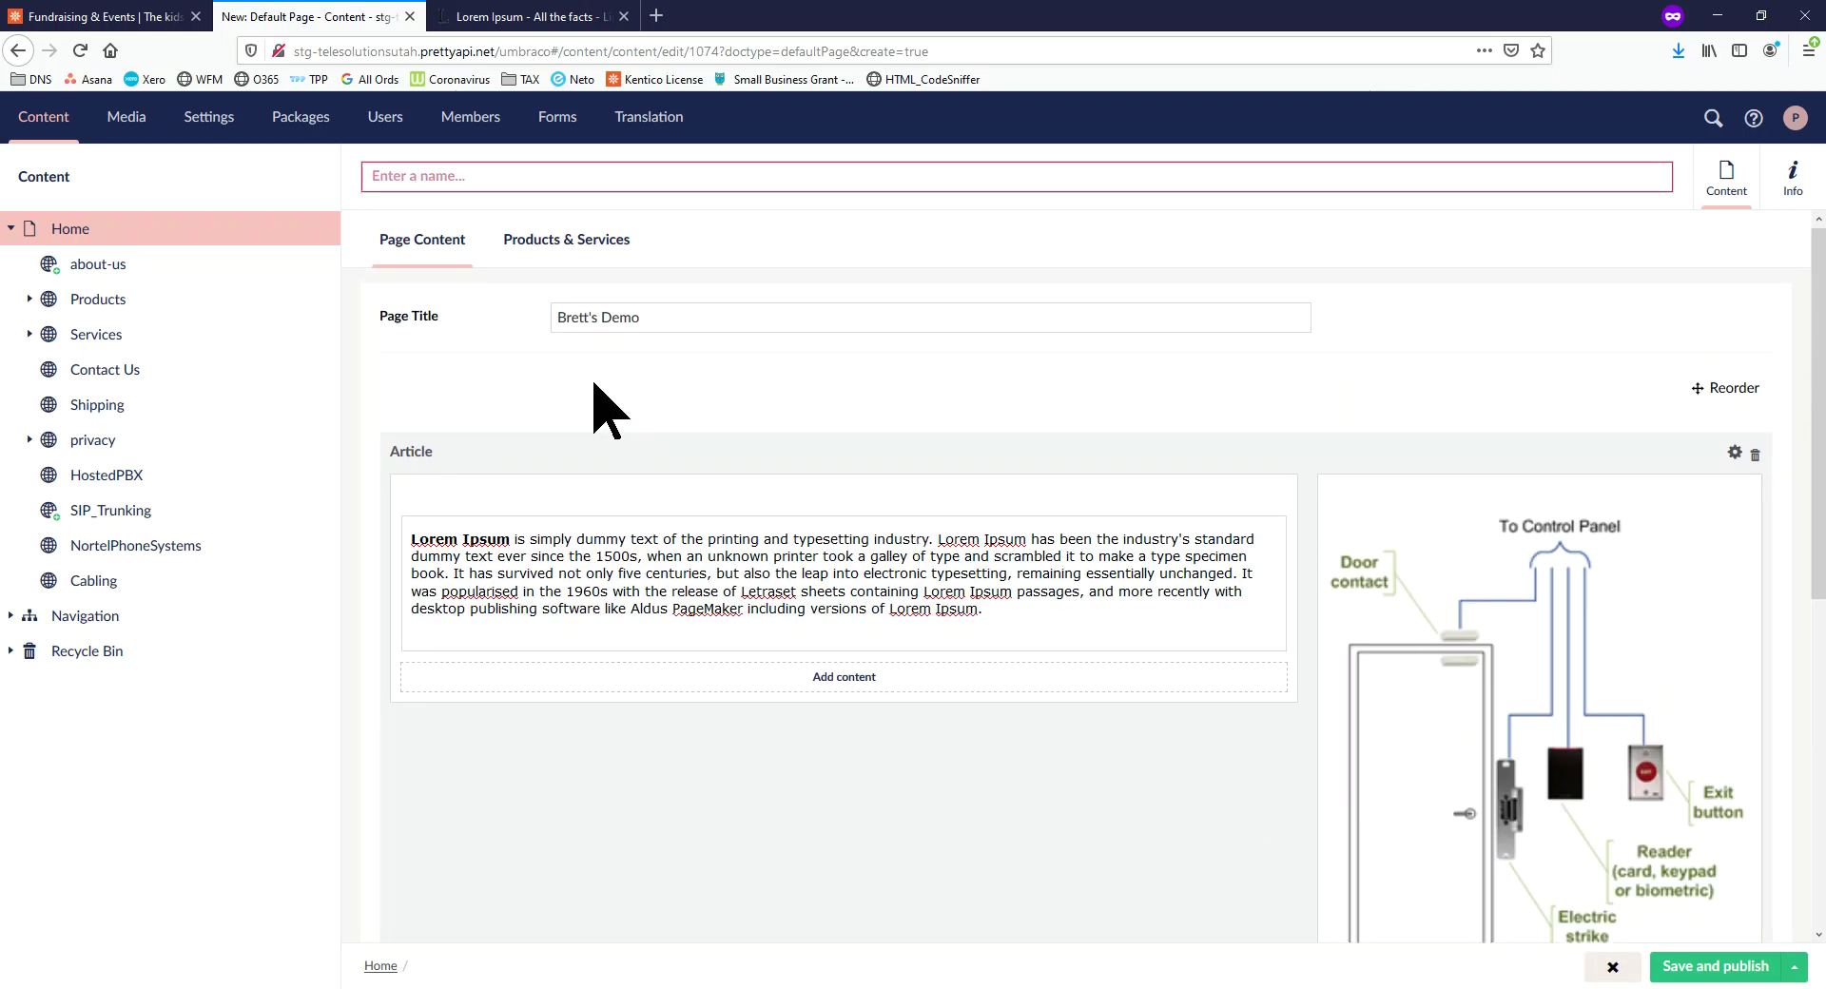
Add an empty Embed block below the first column's Lorem Ipsum text
{"action": "left_click", "coordinate": [844, 680]}
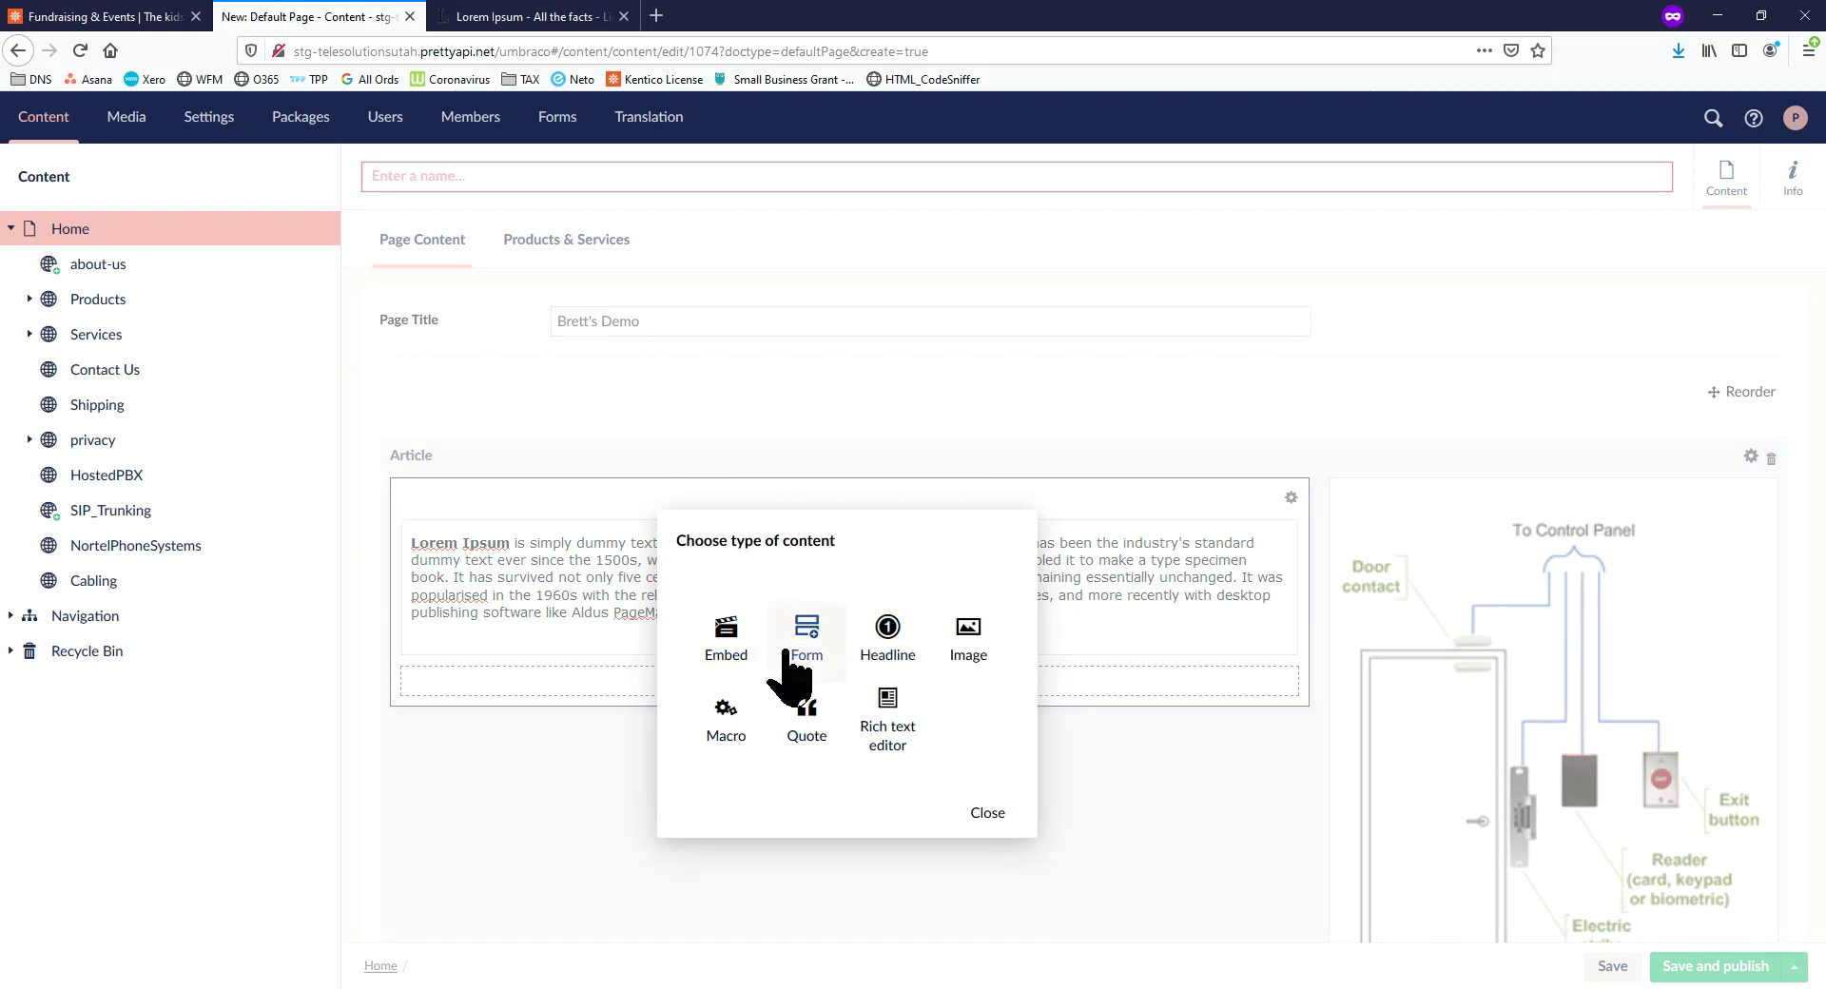
{"action": "left_click", "coordinate": [731, 639]}
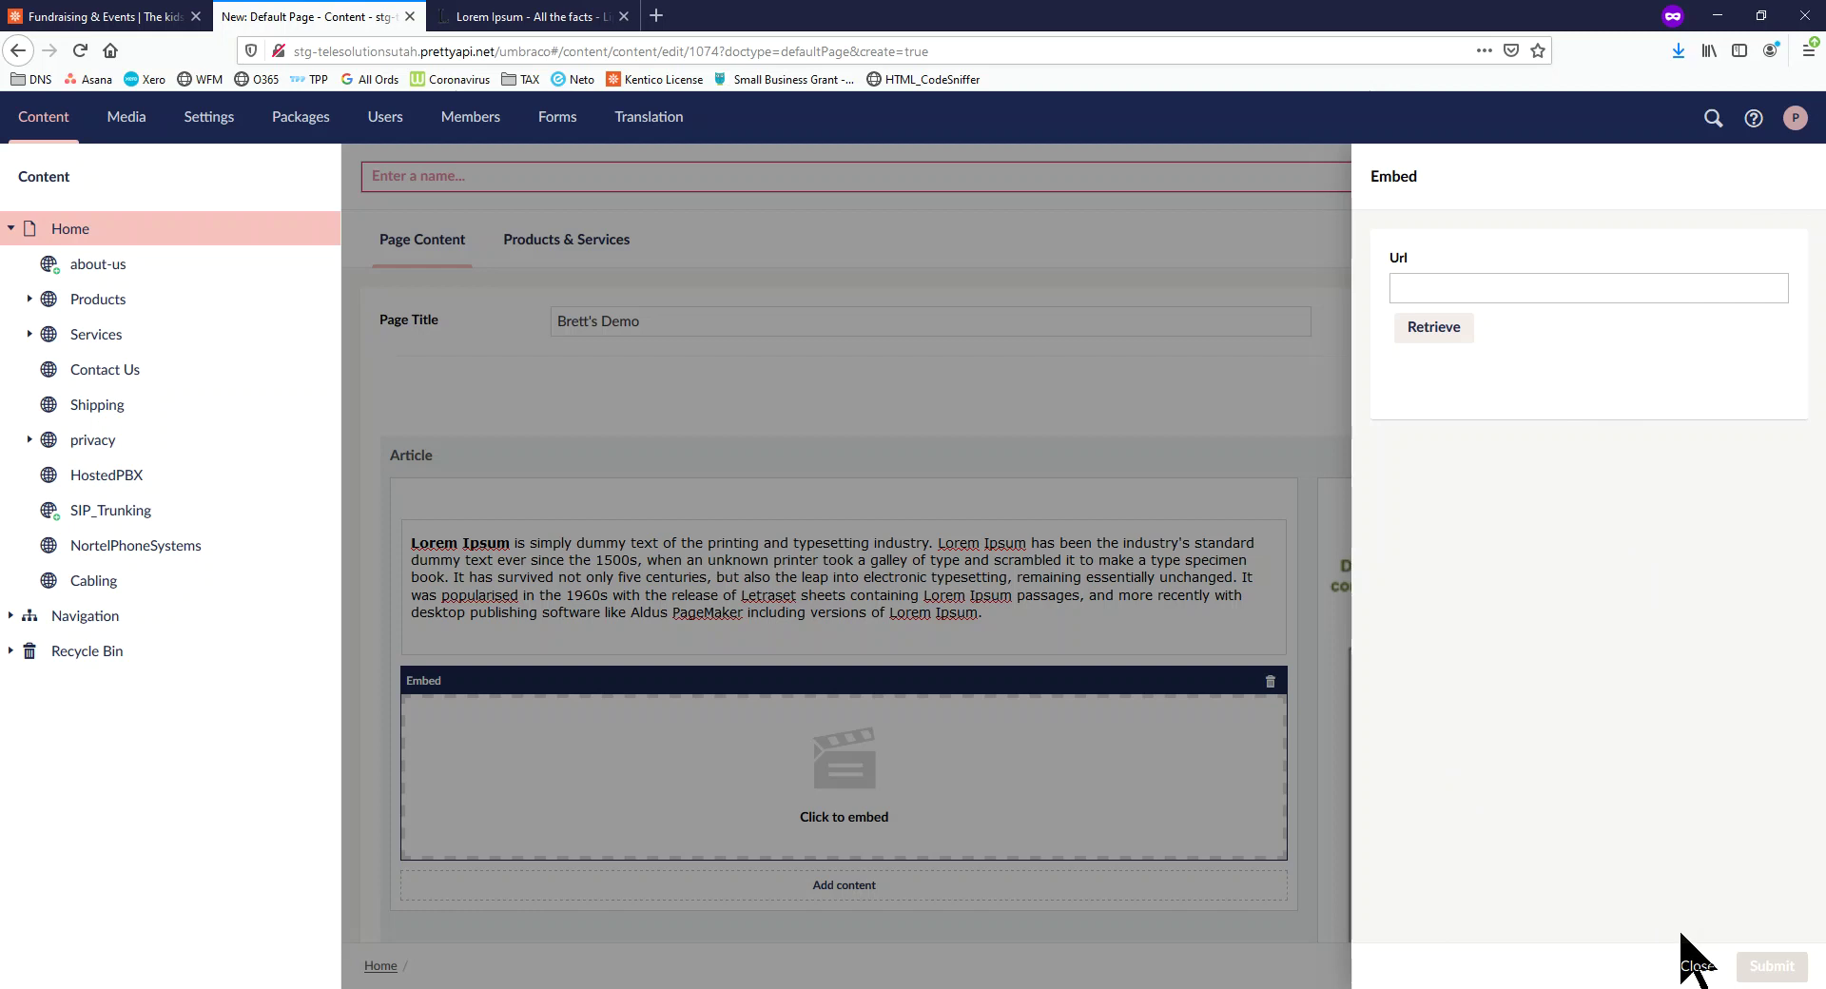
{"action": "left_click", "coordinate": [1696, 966]}
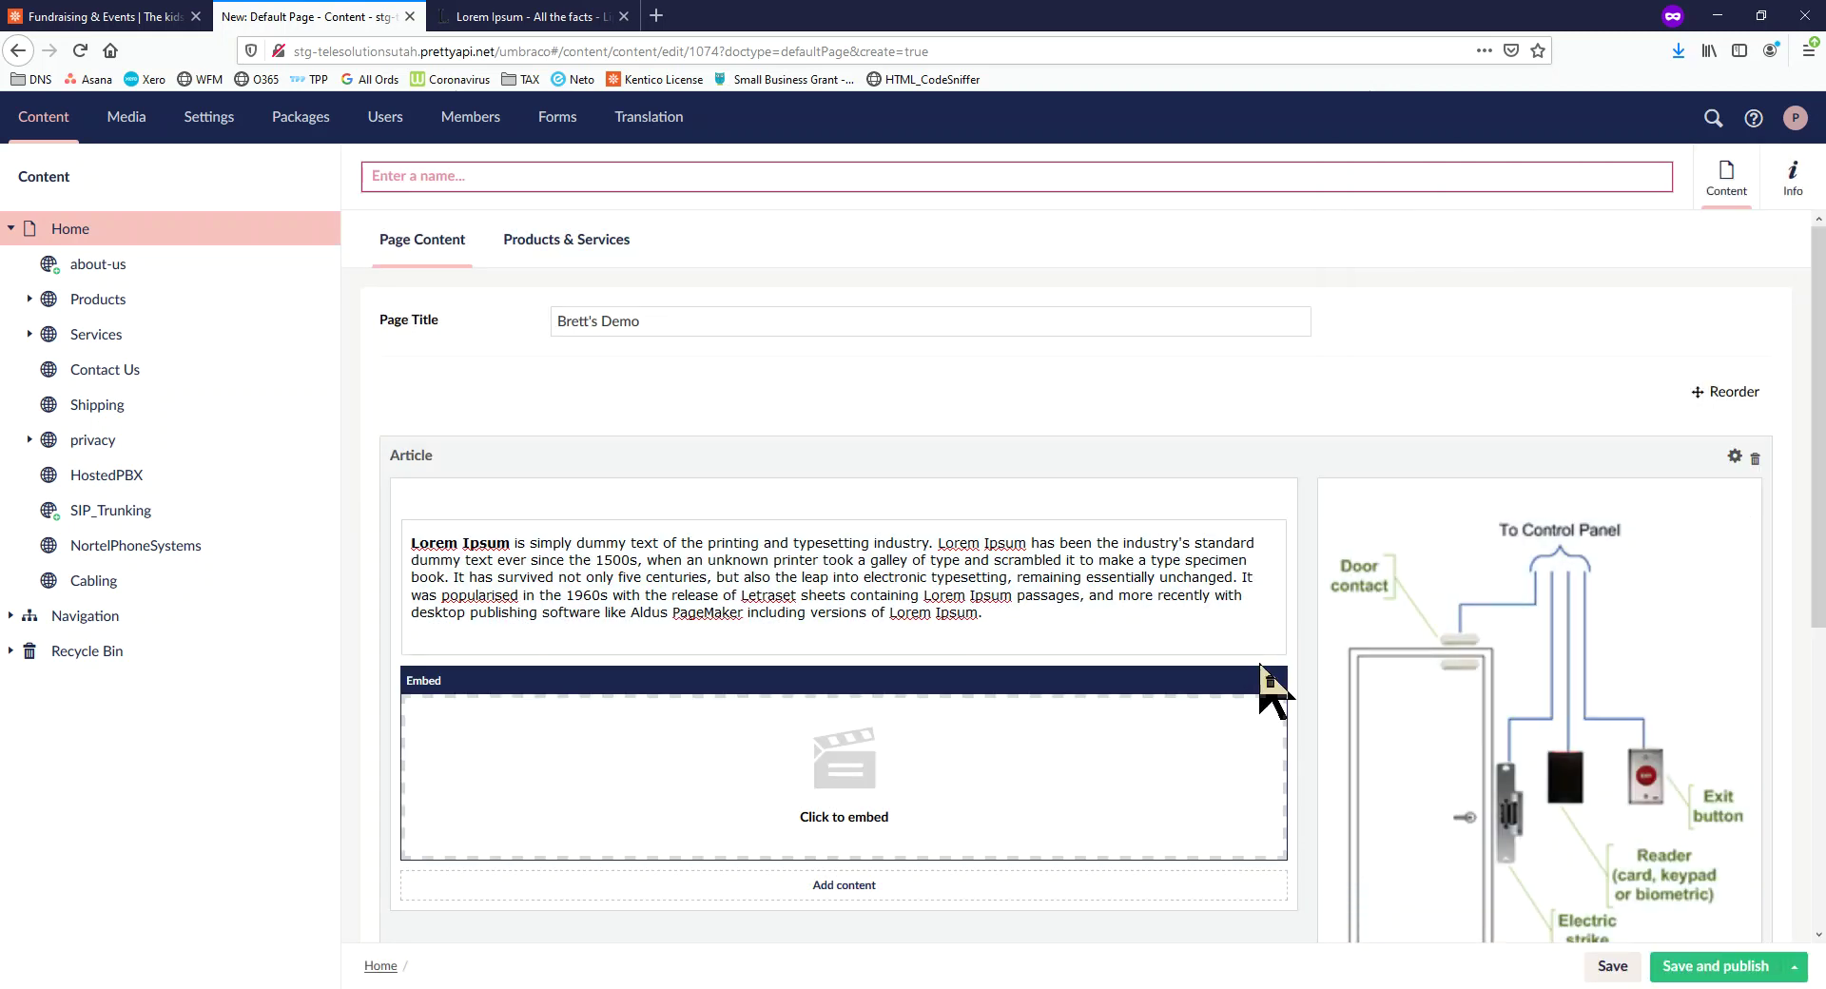
{"action": "left_click", "coordinate": [1271, 681]}
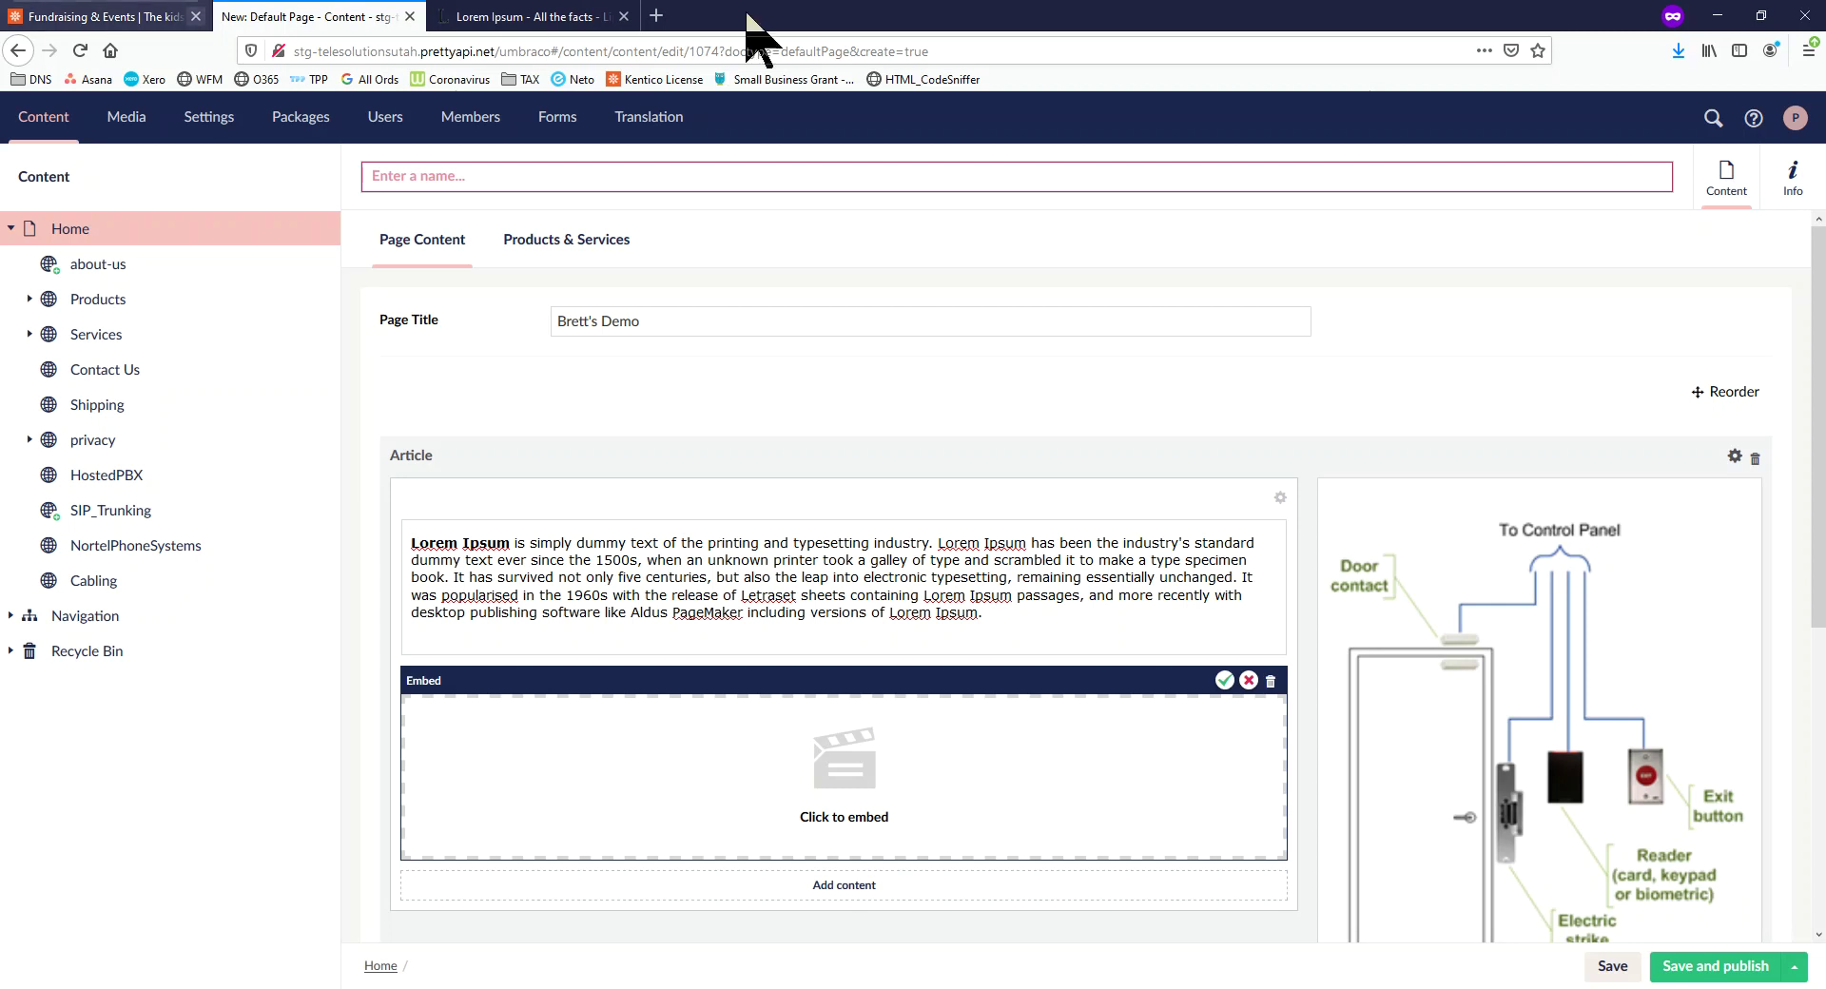
Go to pretty.com.au in the same tab
{"action": "left_click", "coordinate": [1035, 51]}
{"action": "type", "text": "pretty.com.au/"}
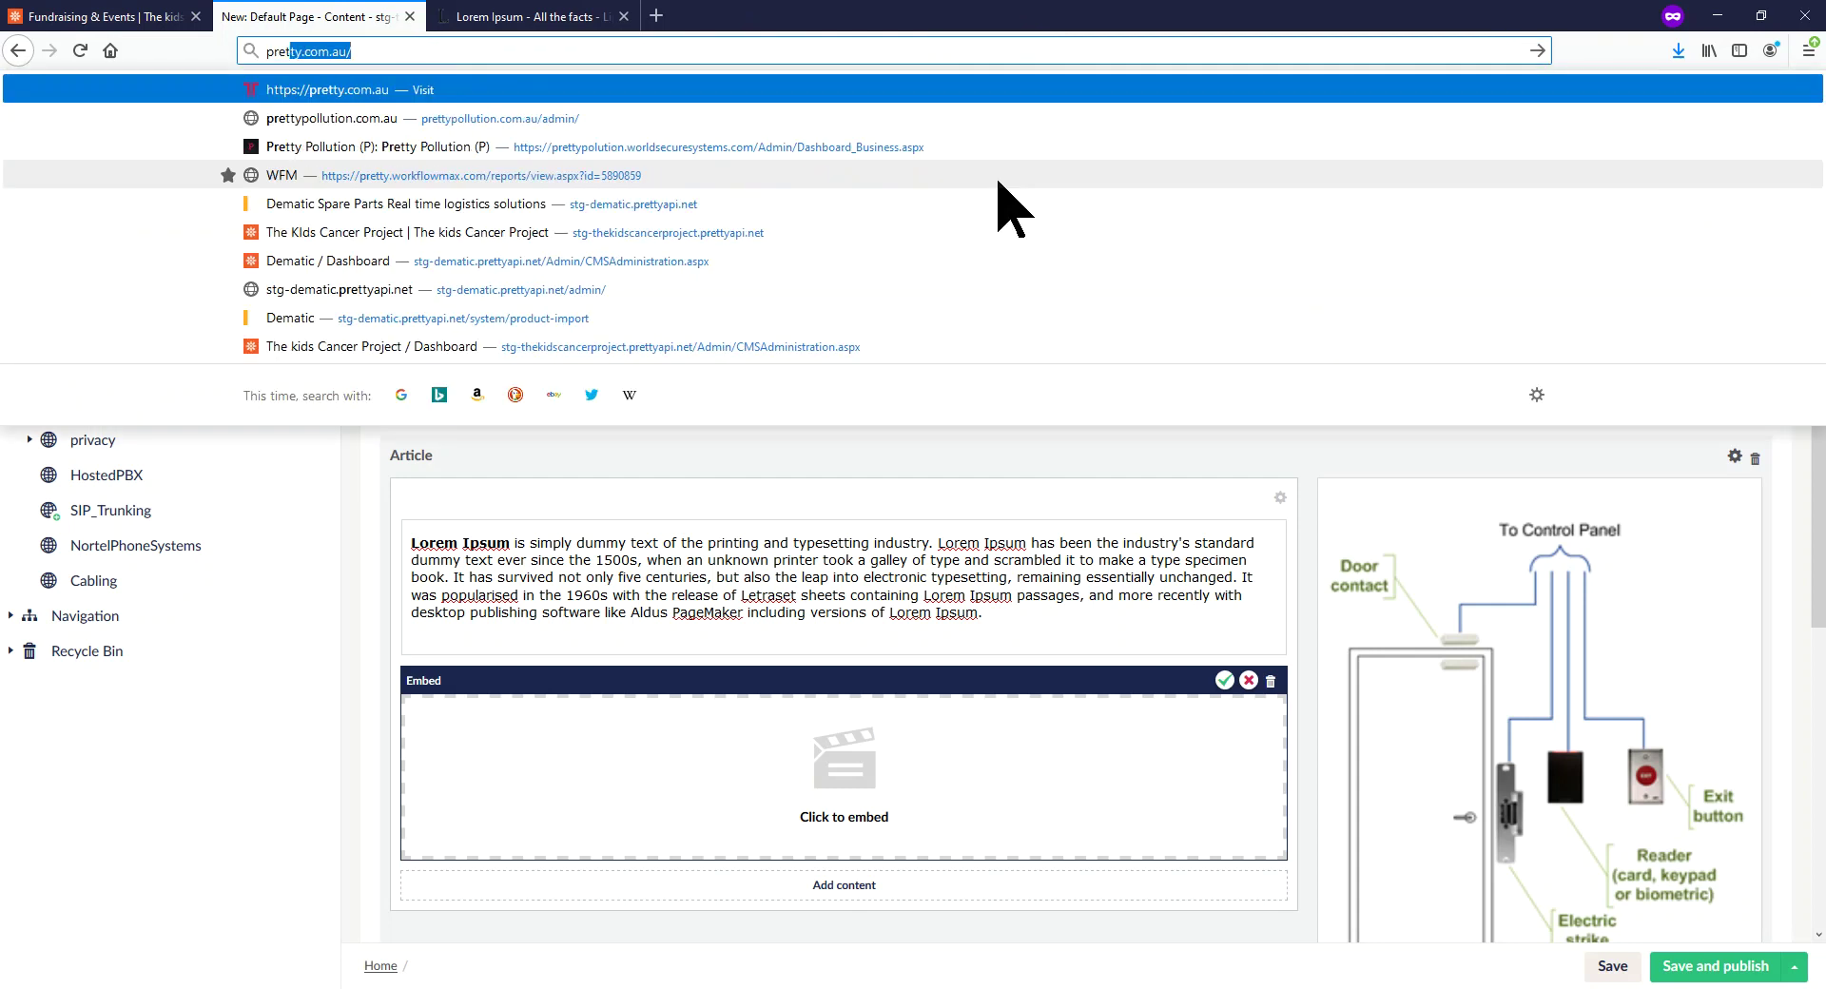
{"action": "key", "text": "Return"}
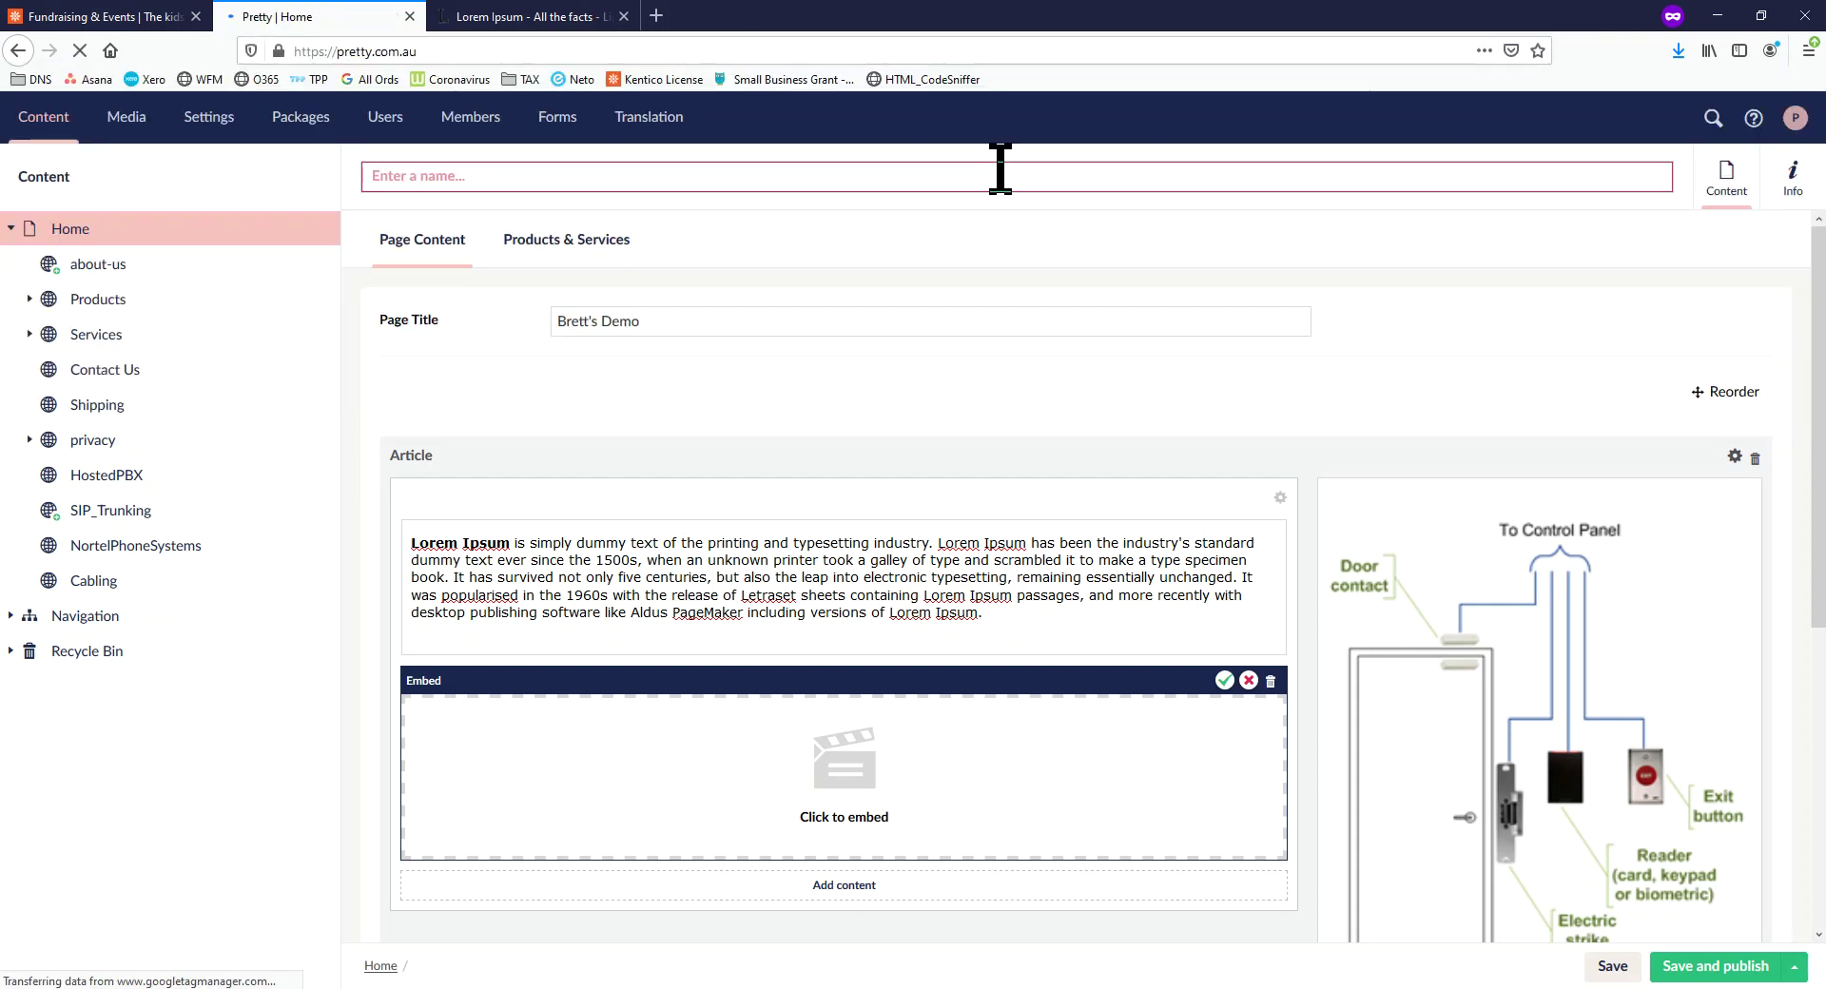